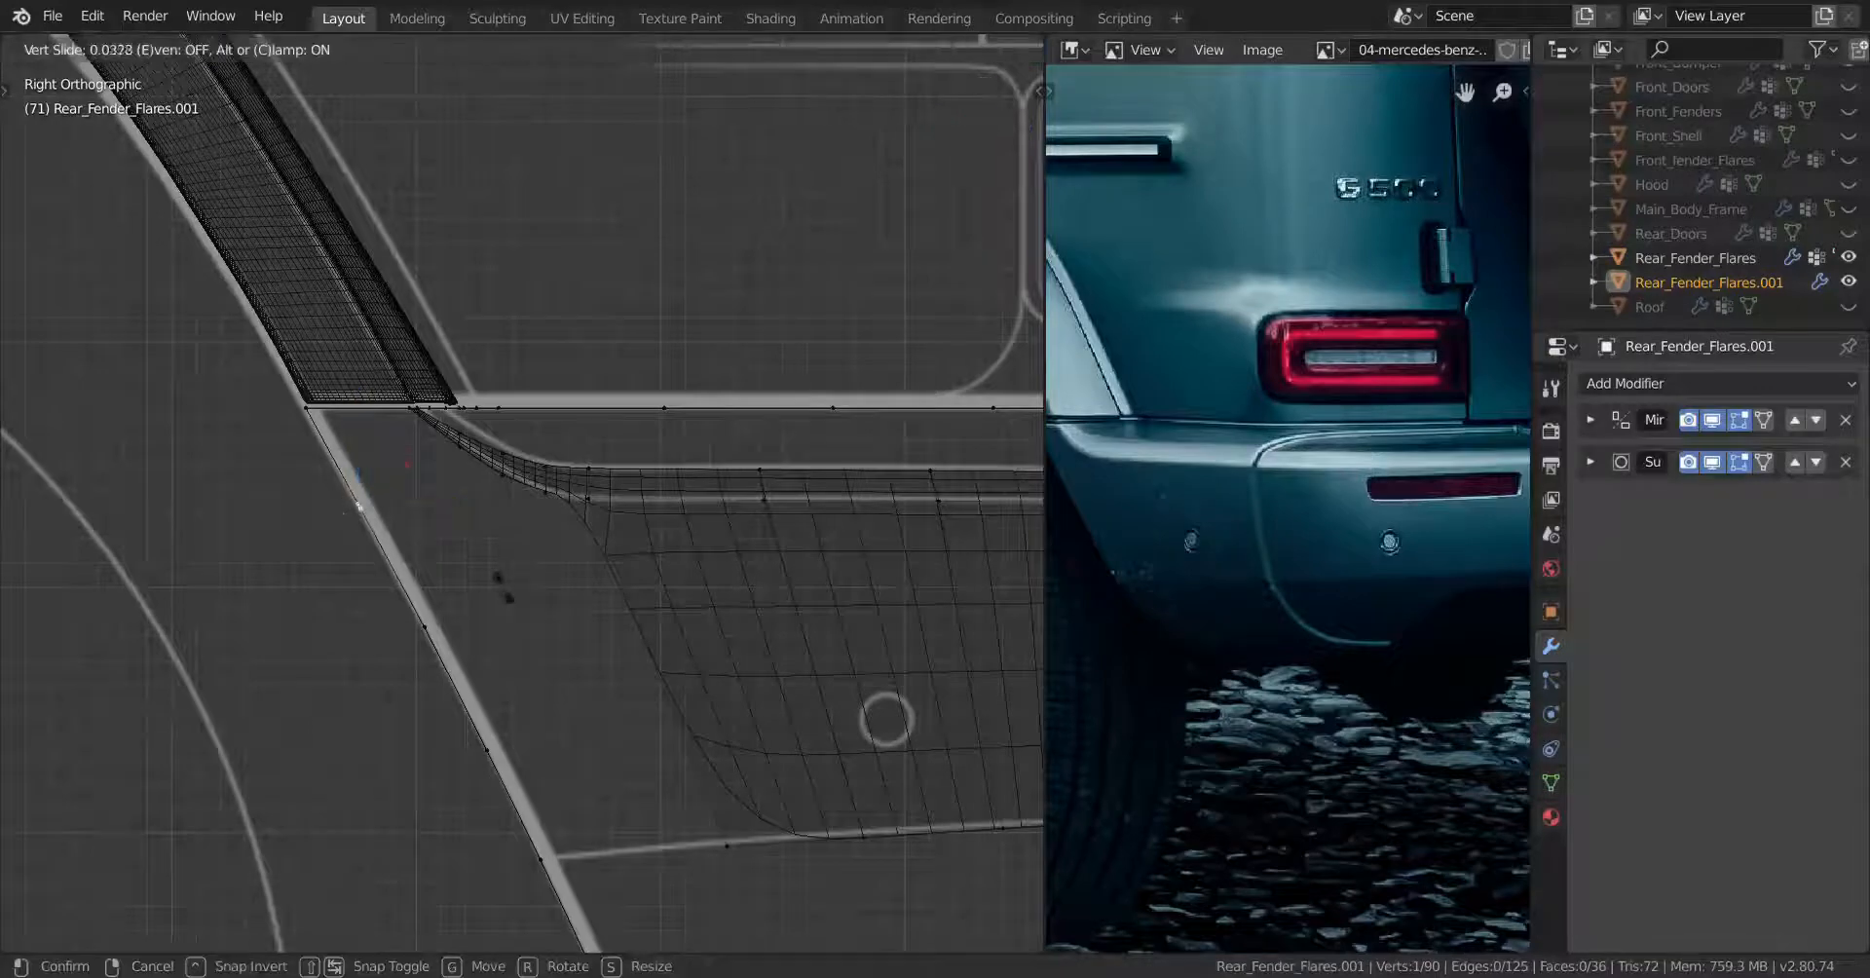
Slide the uppermost free vertex of the slanted wheel-arch edge along its line below the fender flare
left_click(510, 600)
scroll(502, 608, "down", 3)
middle_click_drag(490, 610, 470, 515, "shift")
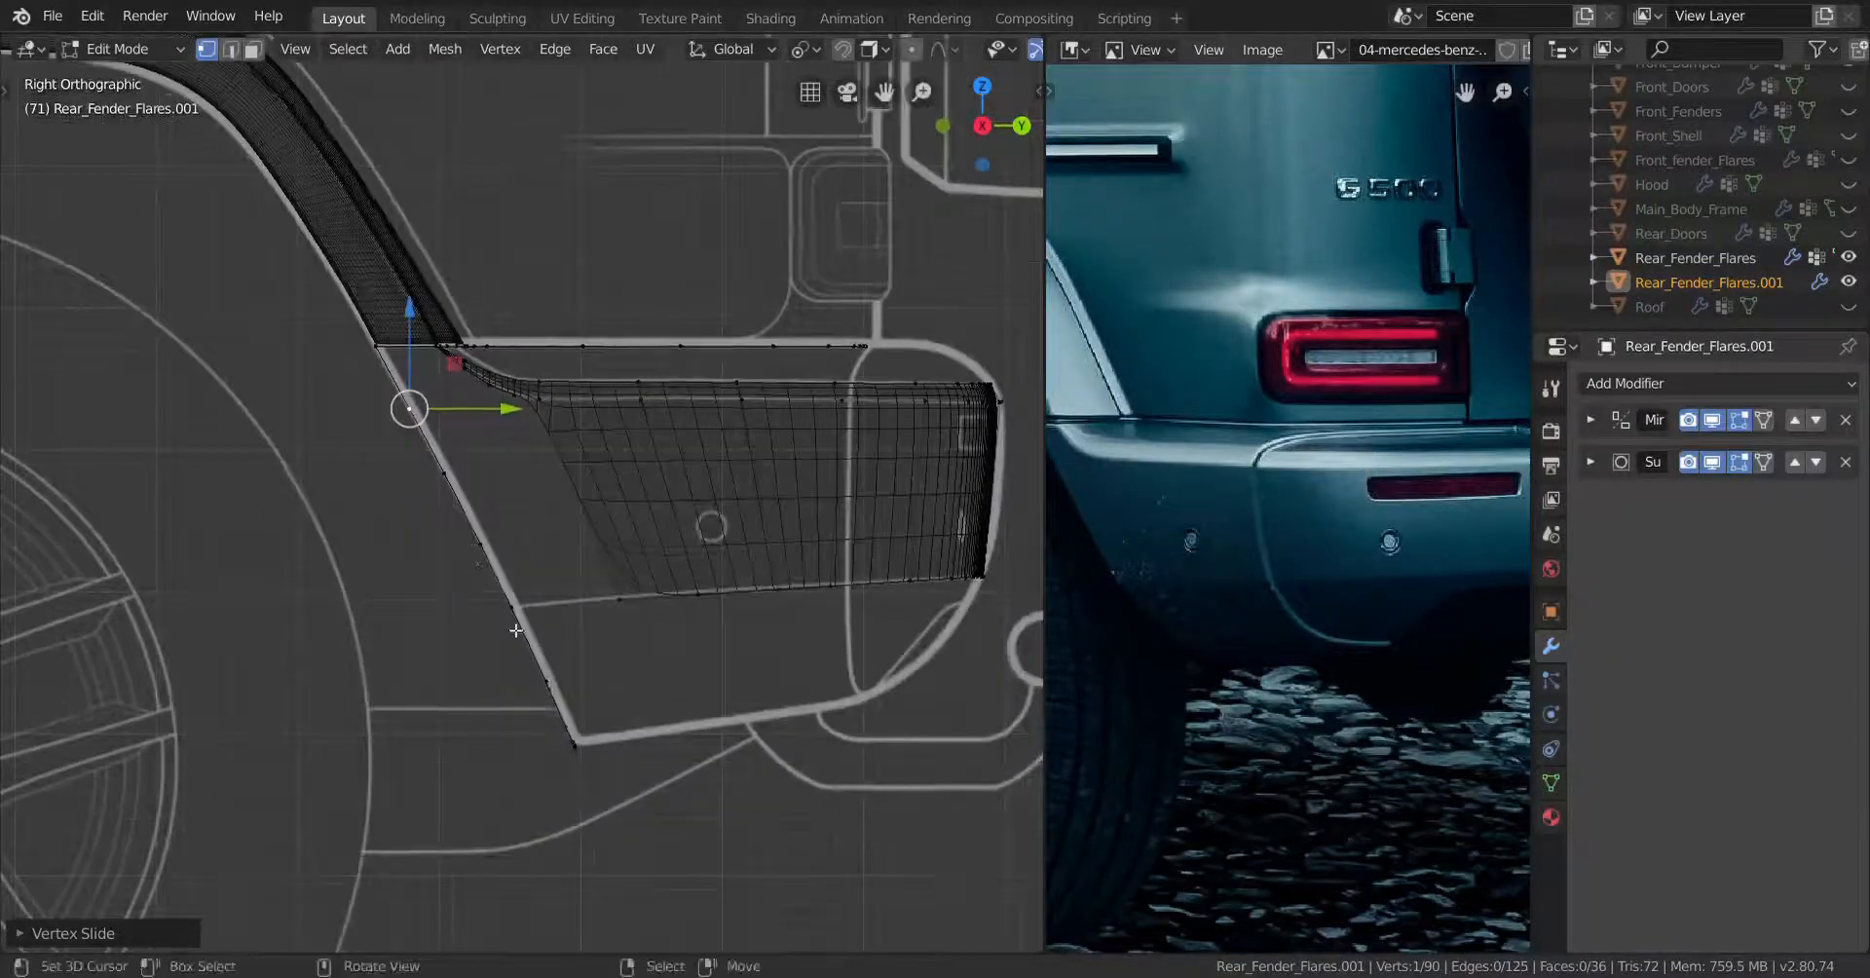
scroll(541, 652, "up", 2)
scroll(740, 611, "down", 3)
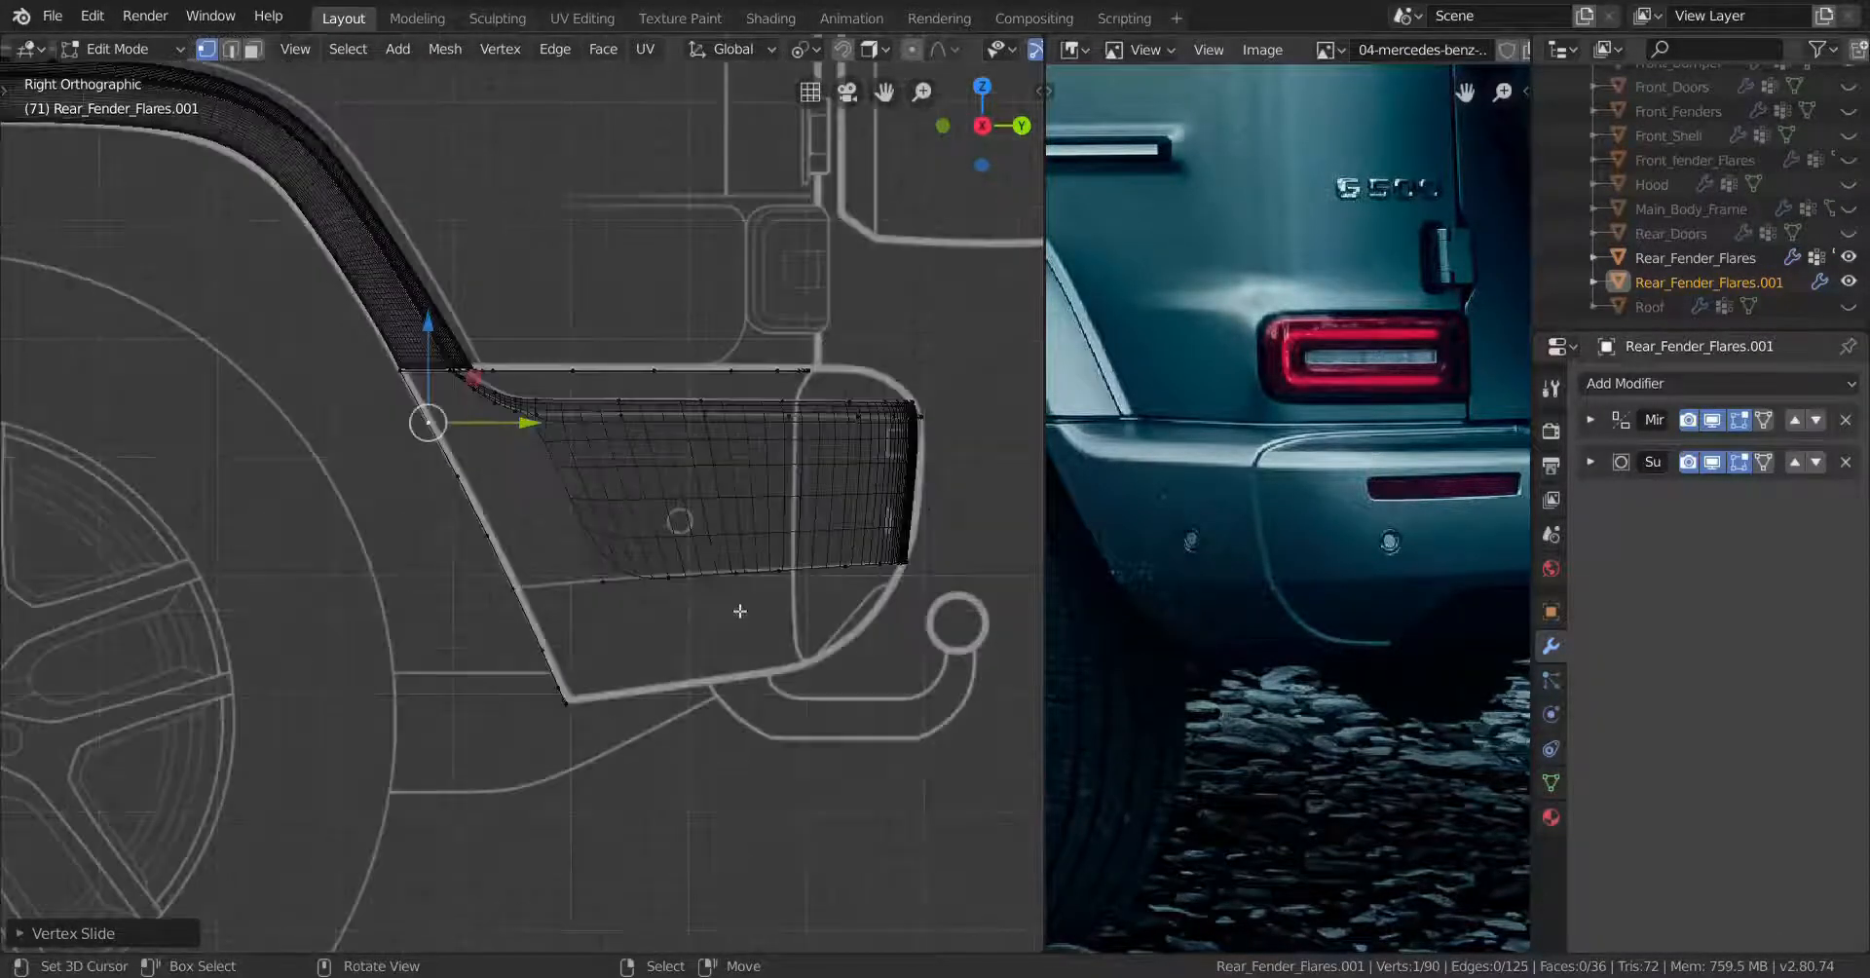
scroll(740, 612, "up", 2)
key("ctrl+KP_1")
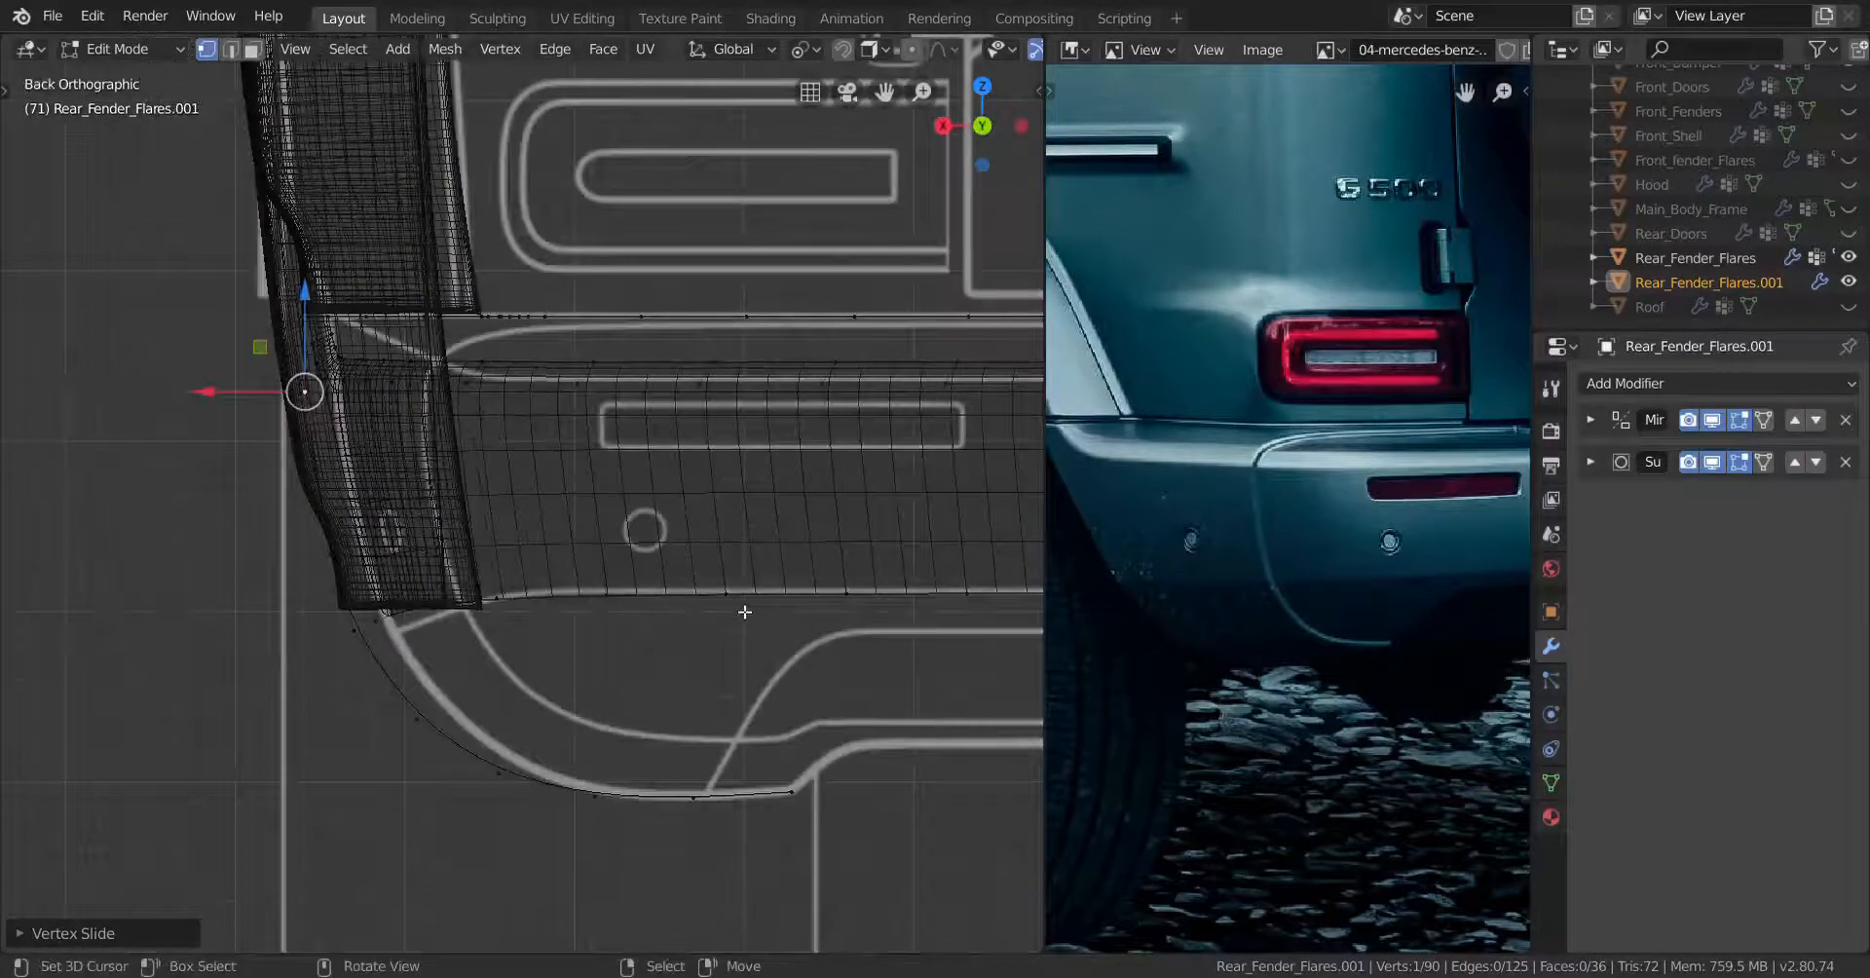
Select the bumper panel's lower edge loop and scale it by about 1.005 along the X axis
left_click(413, 626, "alt")
middle_click_drag(413, 626, 820, 521)
scroll(655, 685, "down", 3)
scroll(672, 650, "down", 3)
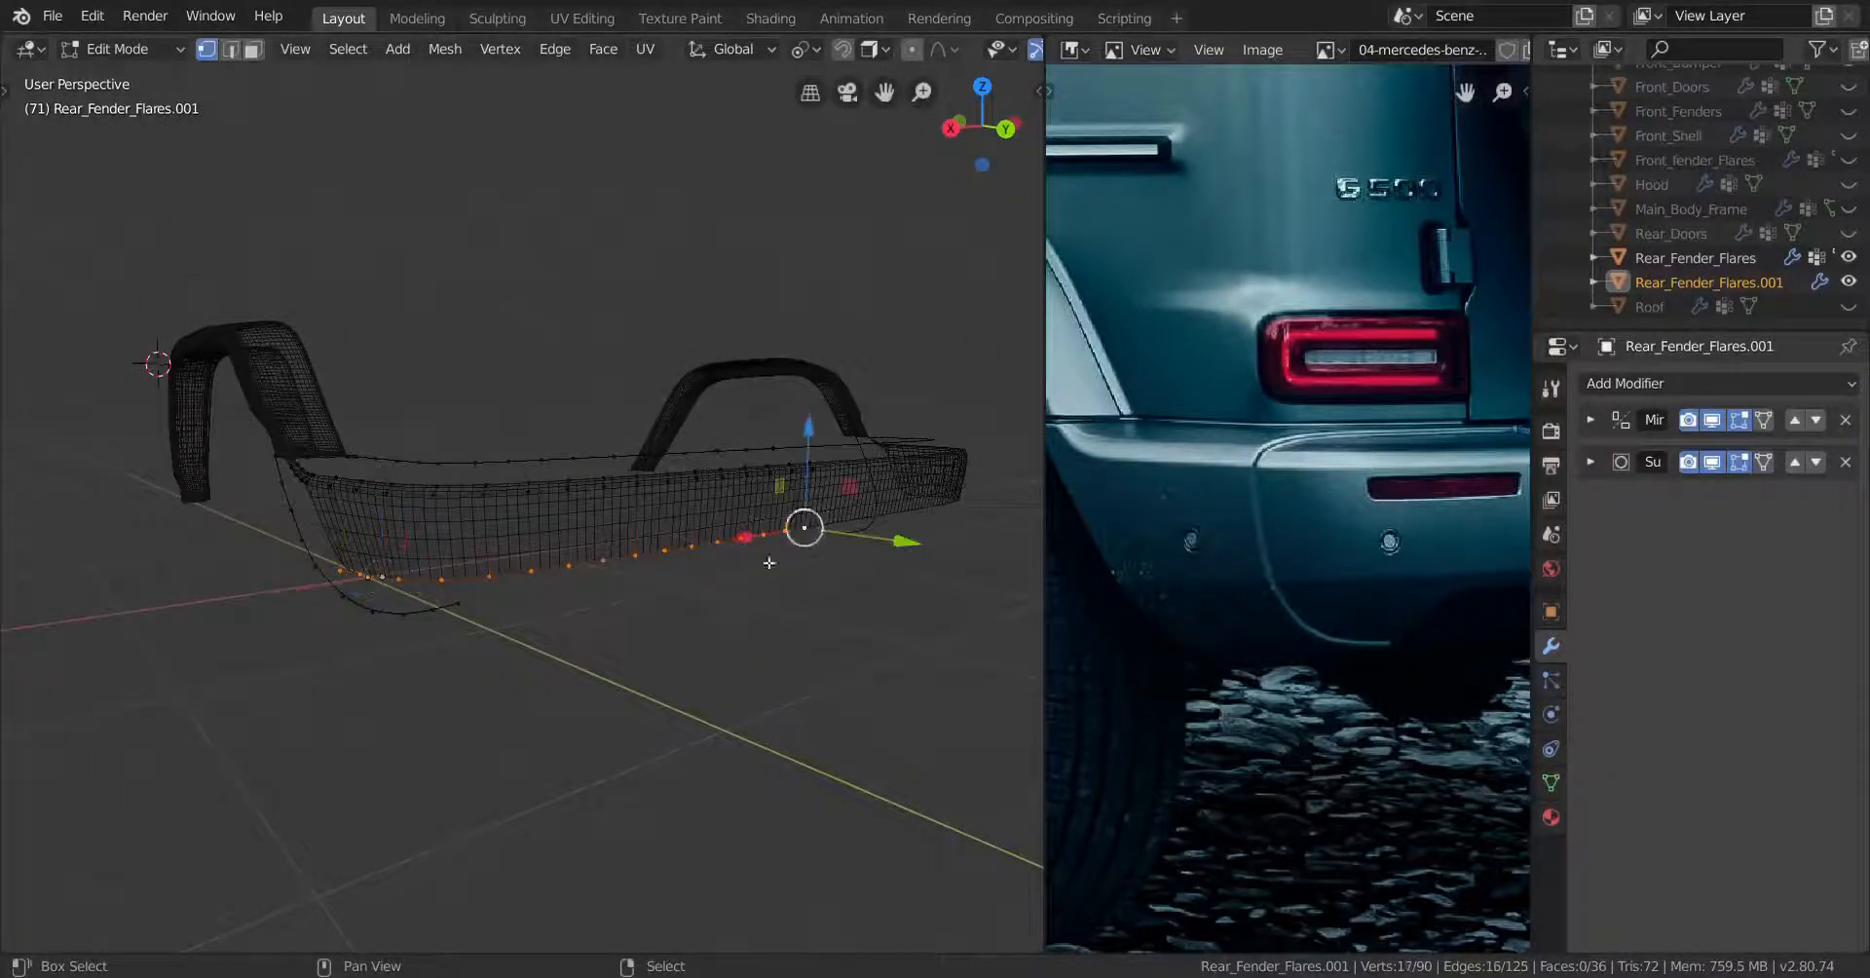
key("ctrl+KP_1")
scroll(747, 575, "up", 6)
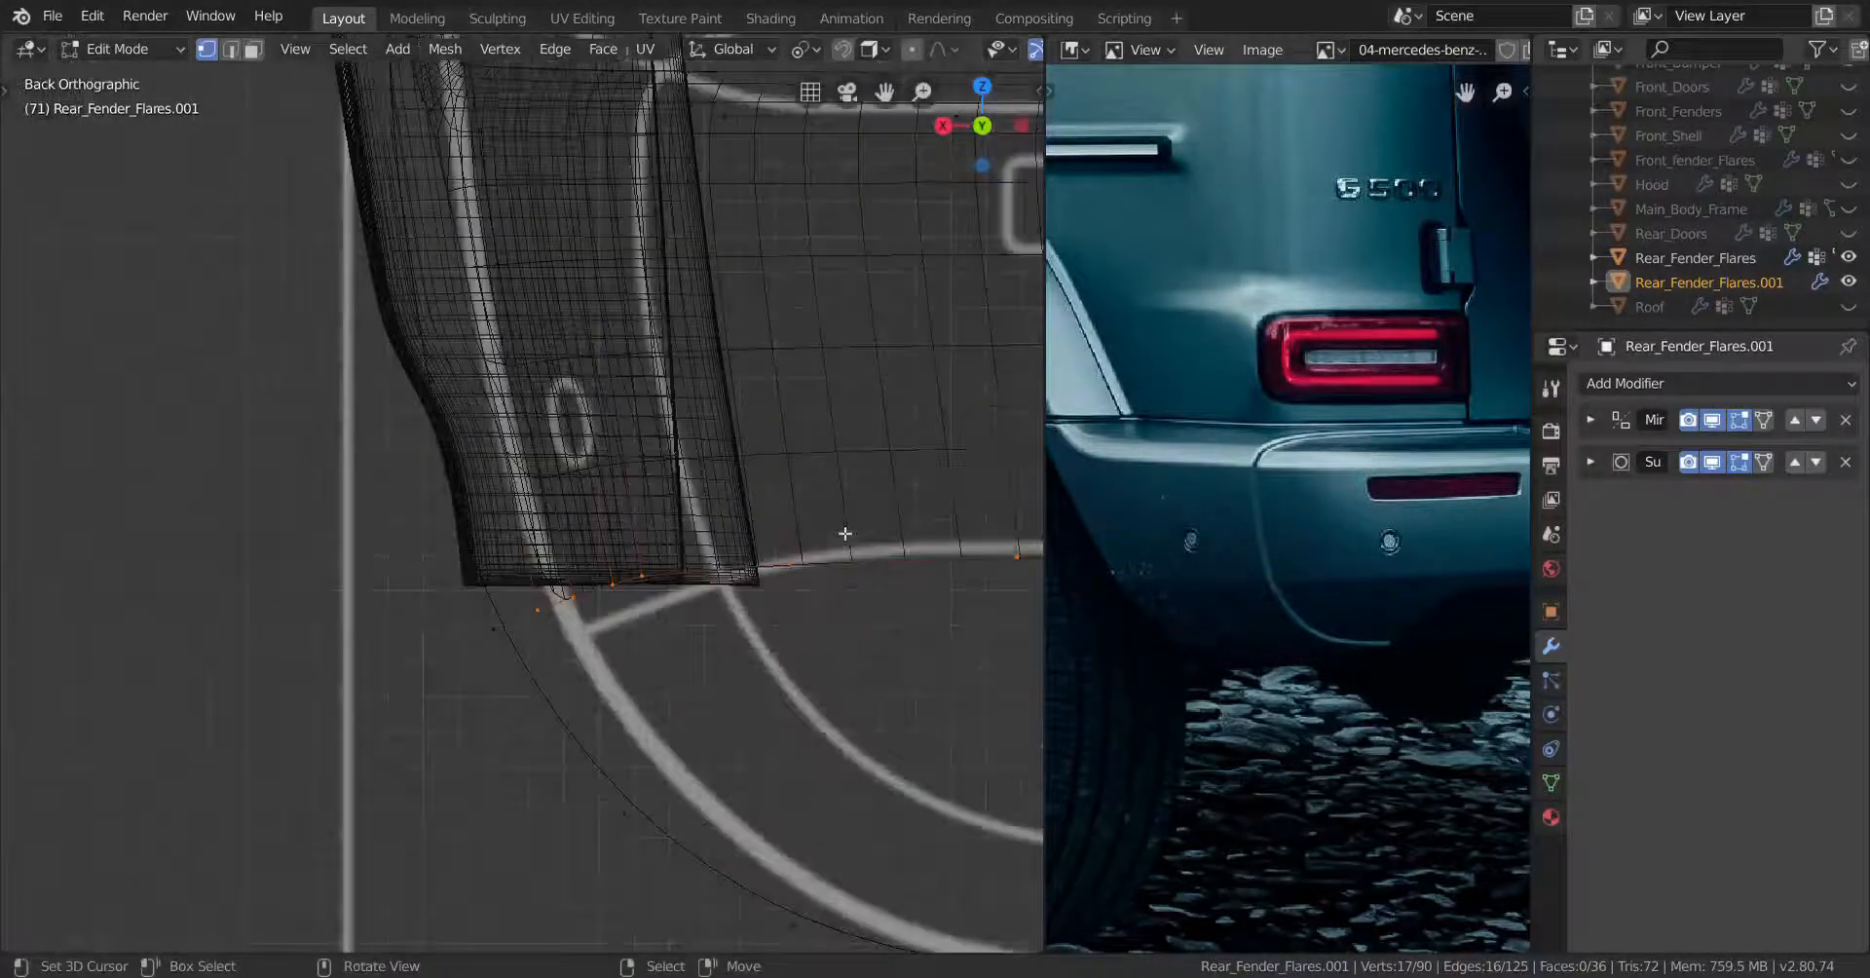
key("g")
key("x")
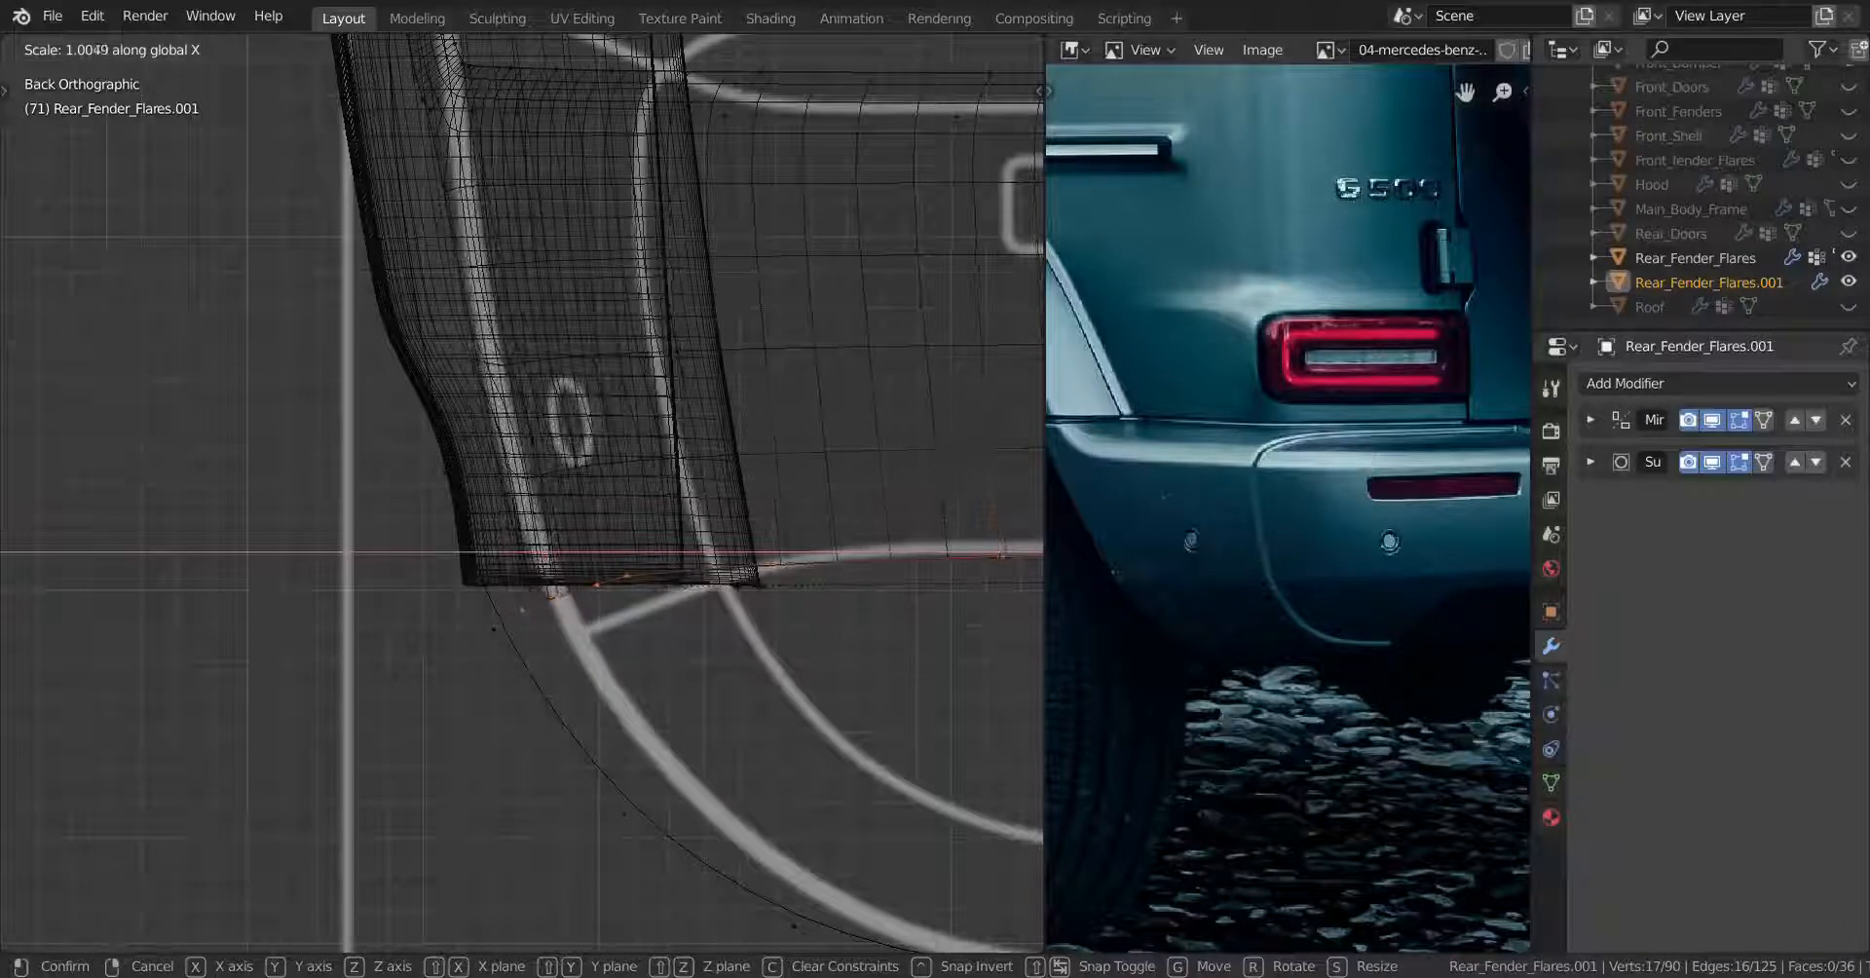
left_click(556, 592)
Connect the slanted wheel-arch edge to the front corner of the bumper's lower edge with a new edge
middle_click_drag(560, 594, 623, 672)
right_click(336, 611)
right_click(447, 562, "shift")
key("Tab")
key("Tab")
middle_click_drag(623, 672, 670, 684)
middle_click_drag(517, 571, 611, 638, "shift")
scroll(619, 593, "down", 2)
scroll(619, 593, "up", 1)
scroll(611, 638, "down", 1)
middle_click_drag(612, 638, 671, 720, "shift")
key("KP_3")
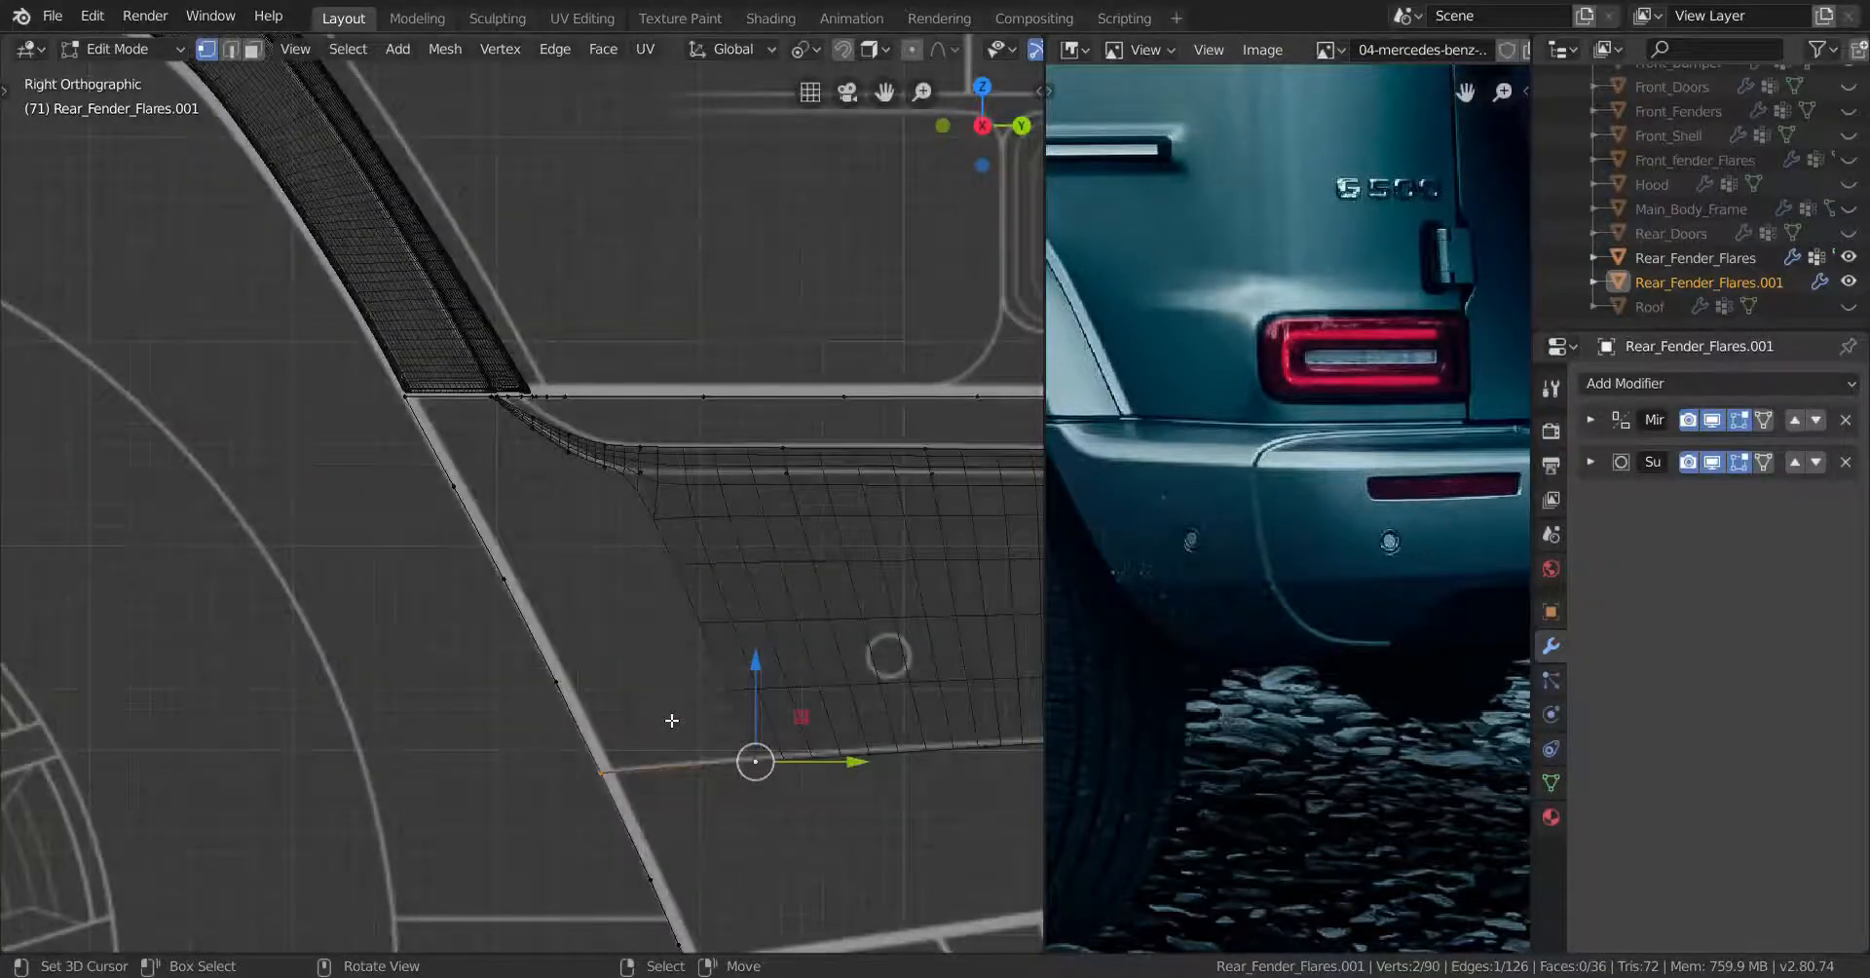
Slide the two bumper lower-edge vertices nearest the wheel arch along the edge to adjust their spacing
middle_click_drag(767, 776, 699, 754, "shift")
left_click(688, 739)
key("shift+v")
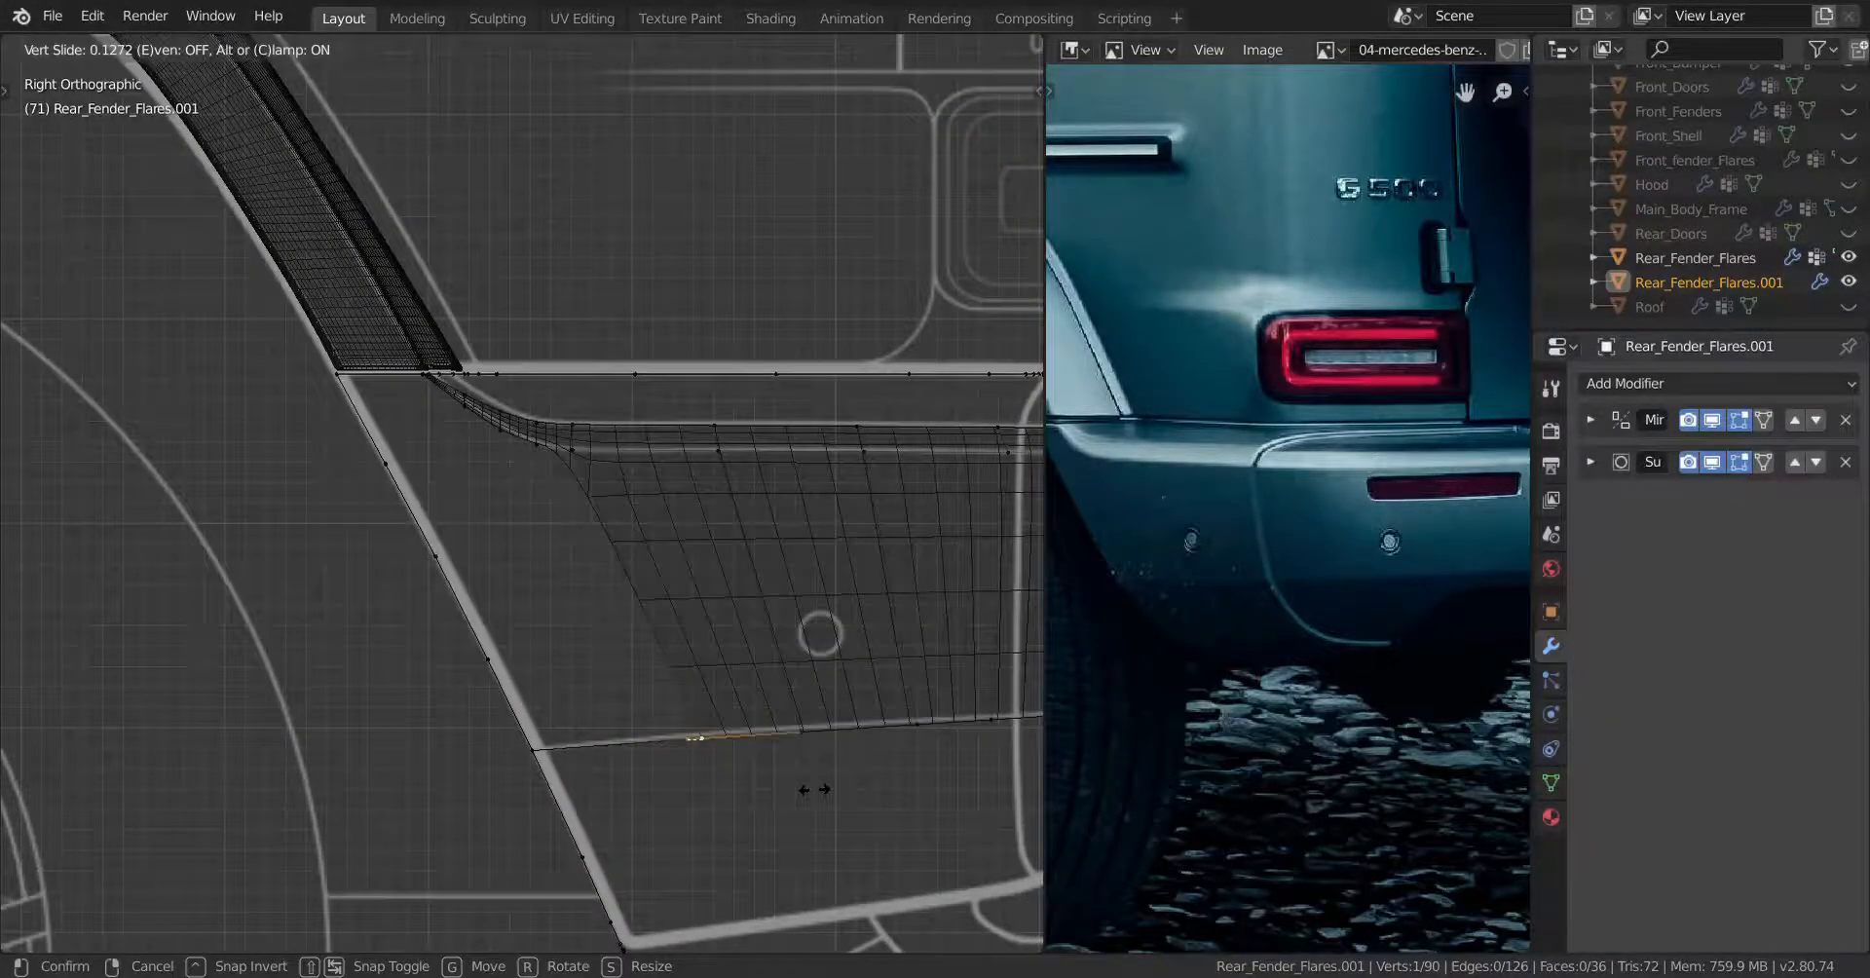
left_click(815, 790)
left_click(807, 743)
key("shift+v")
left_click(869, 761)
scroll(877, 751, "down", 1)
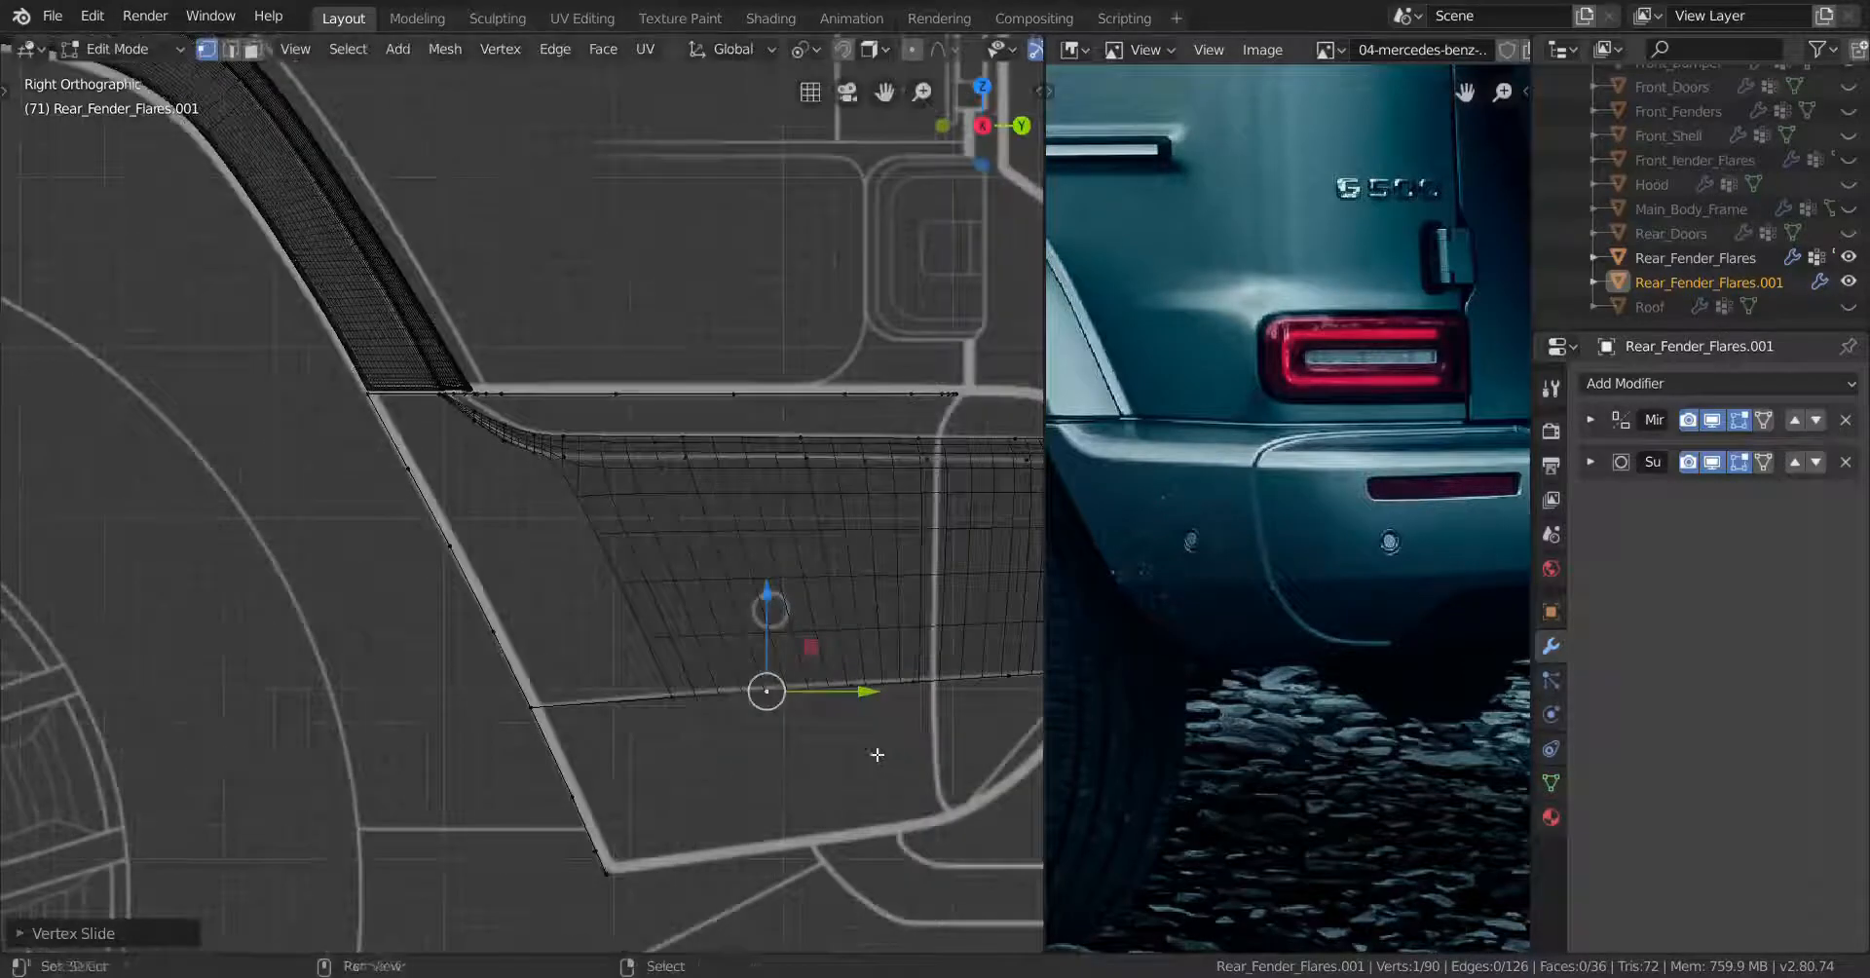
Slide the next two lower-edge vertices toward the rear, placing the last one on the blueprint's vertical seam line
middle_click_drag(877, 751, 792, 744, "shift")
right_click(766, 680)
key("shift+v")
left_click(835, 733)
left_click(833, 672)
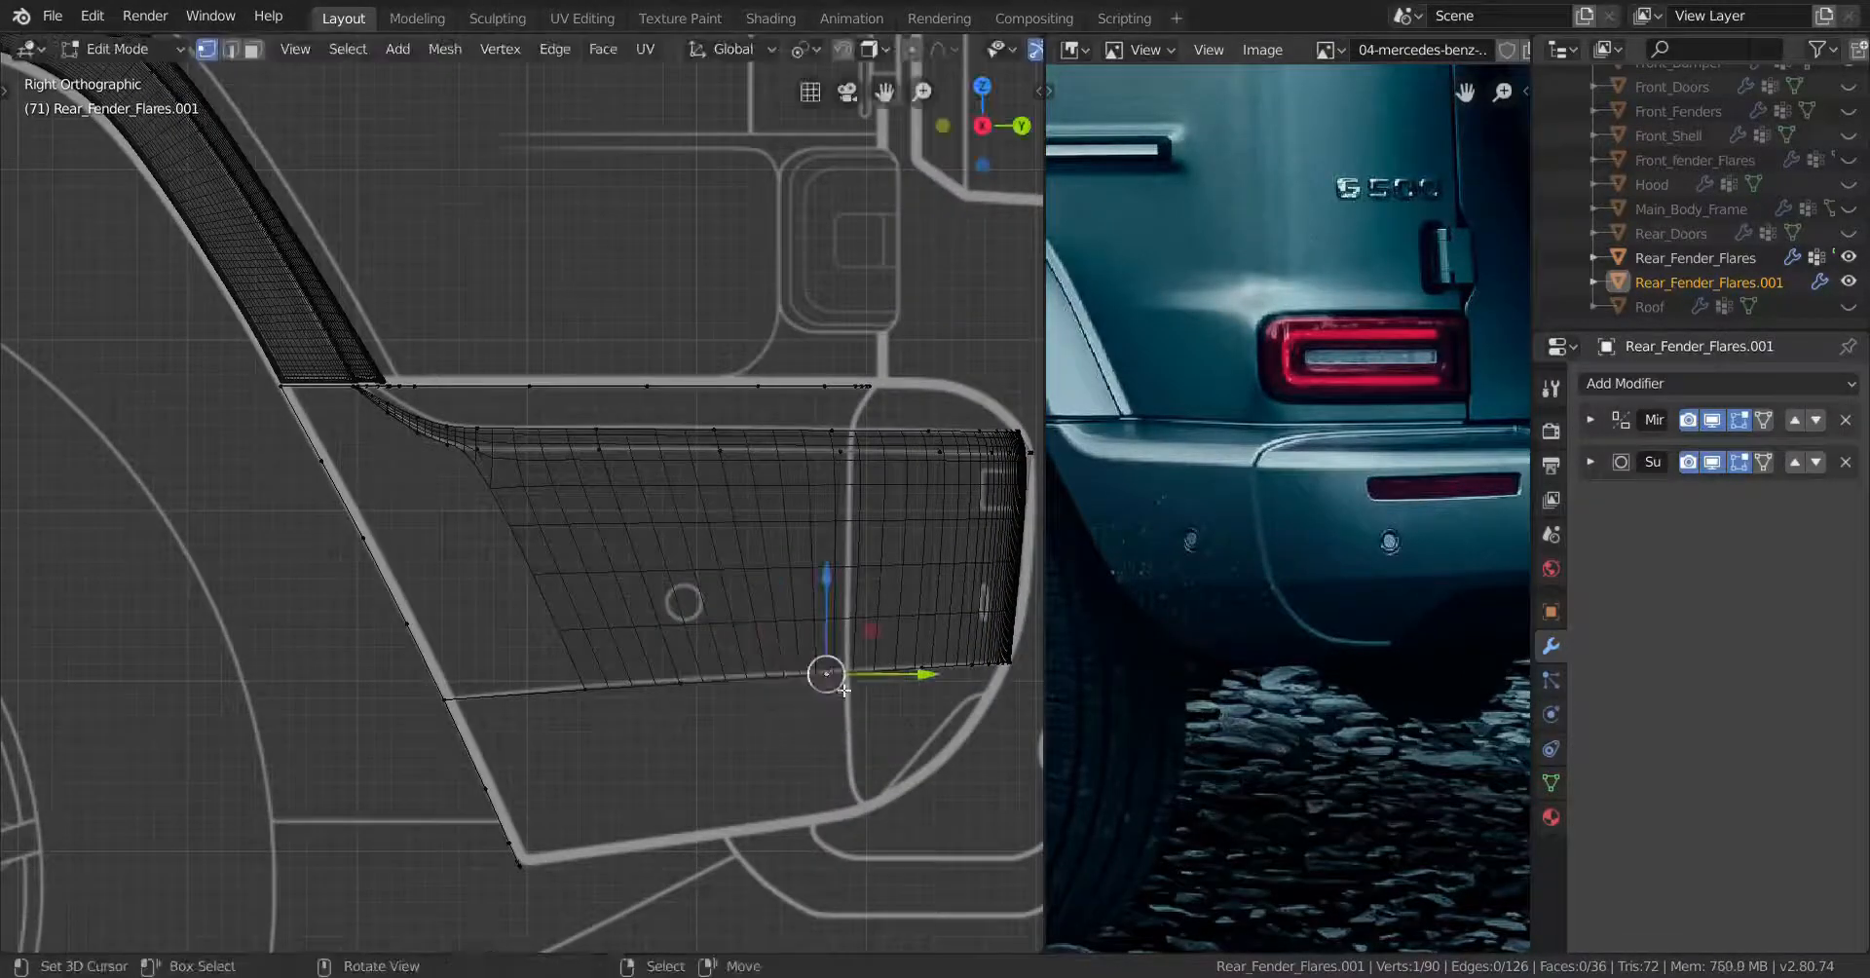
key("shift+v")
left_click(862, 703)
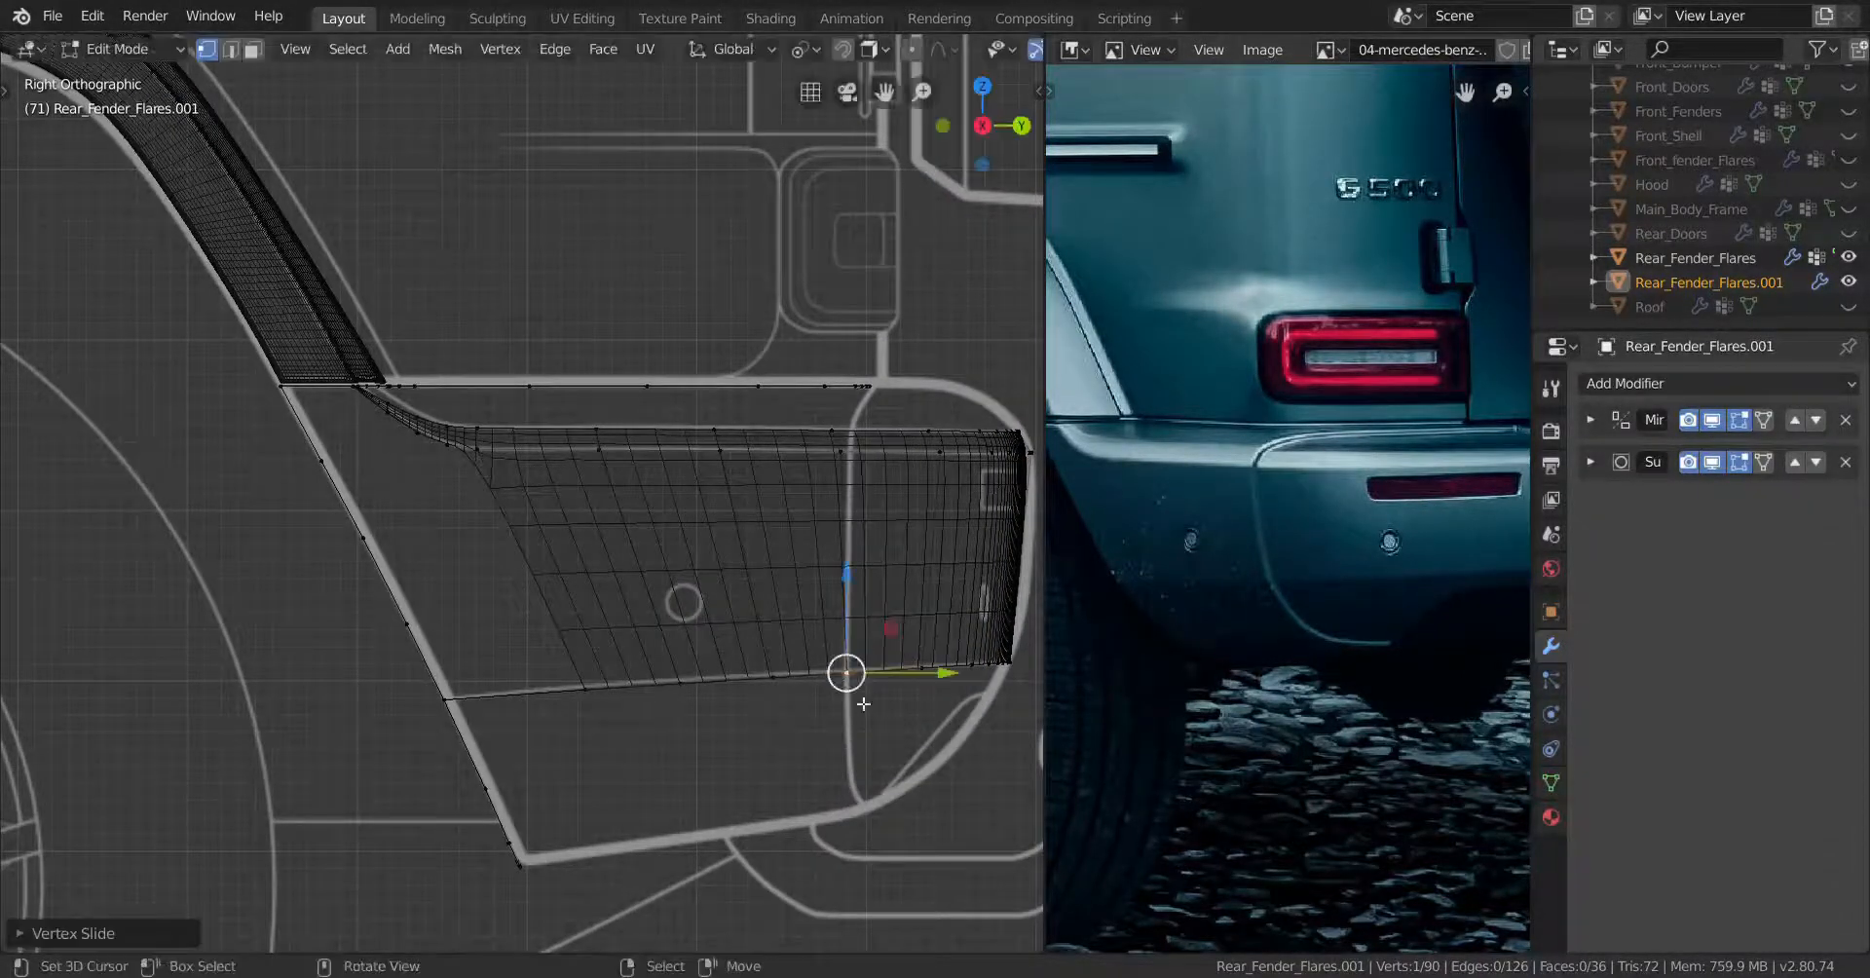
key("a")
scroll(809, 694, "down", 1)
scroll(593, 719, "up", 3)
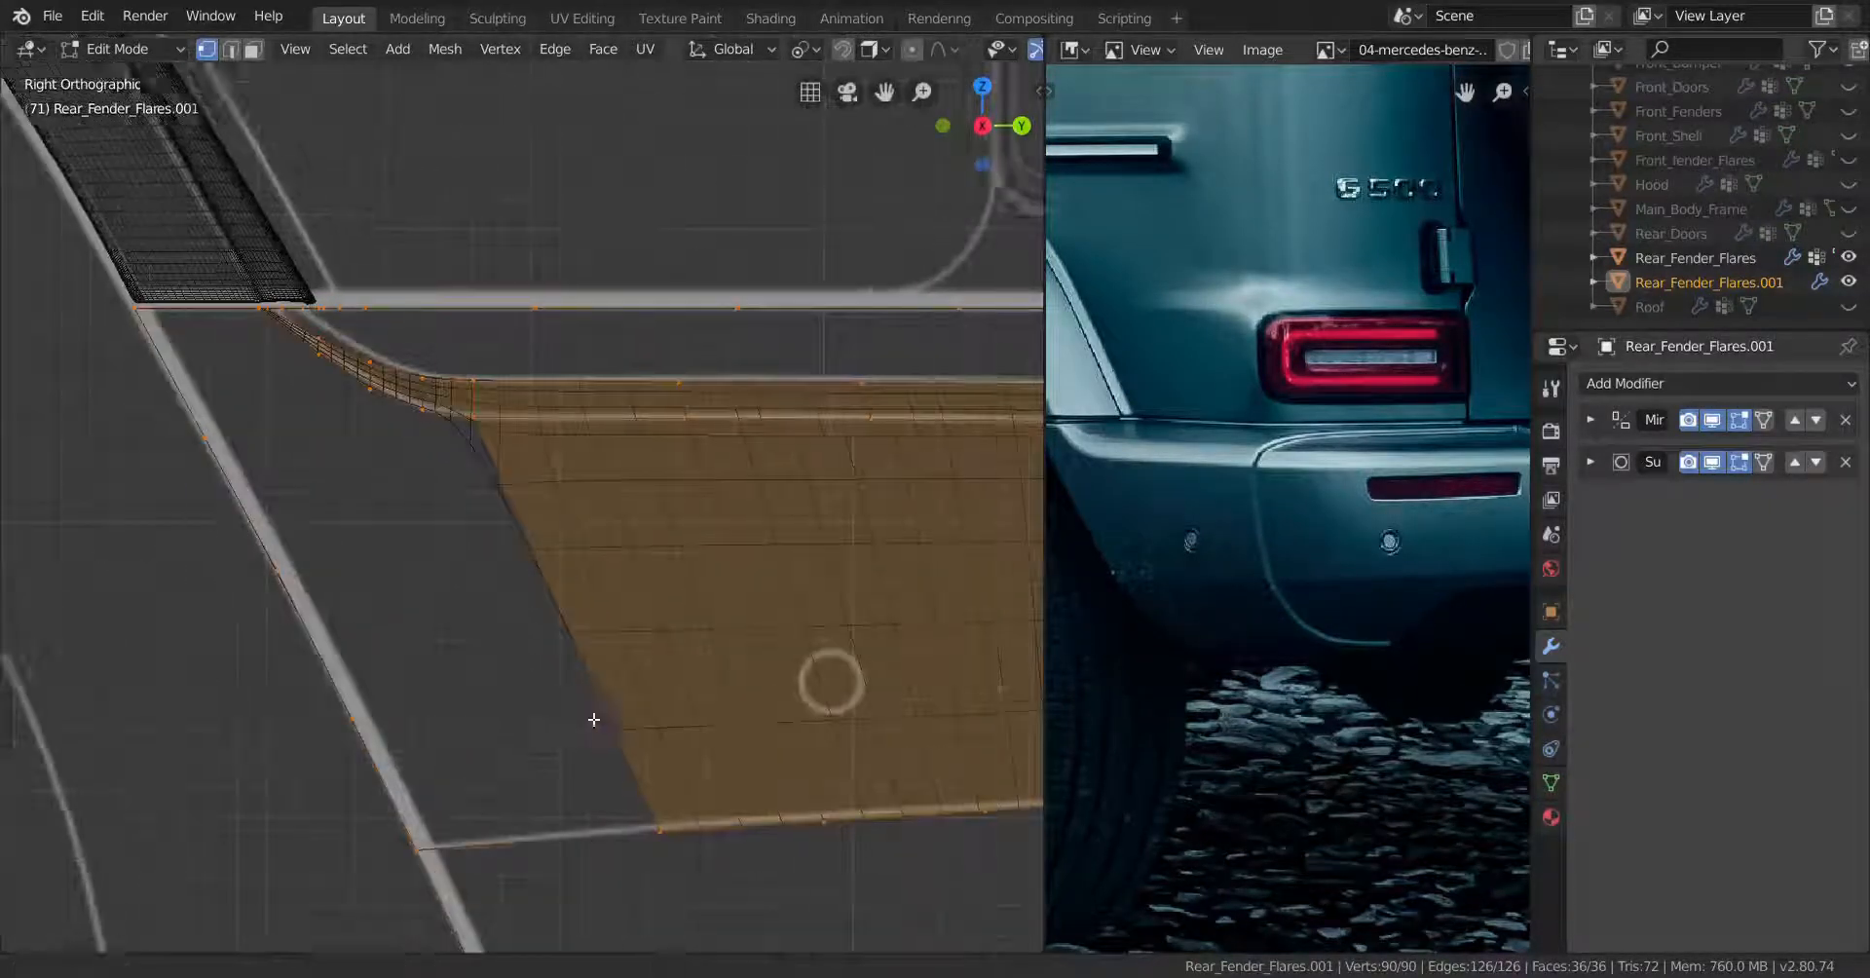
scroll(636, 617, "down", 2)
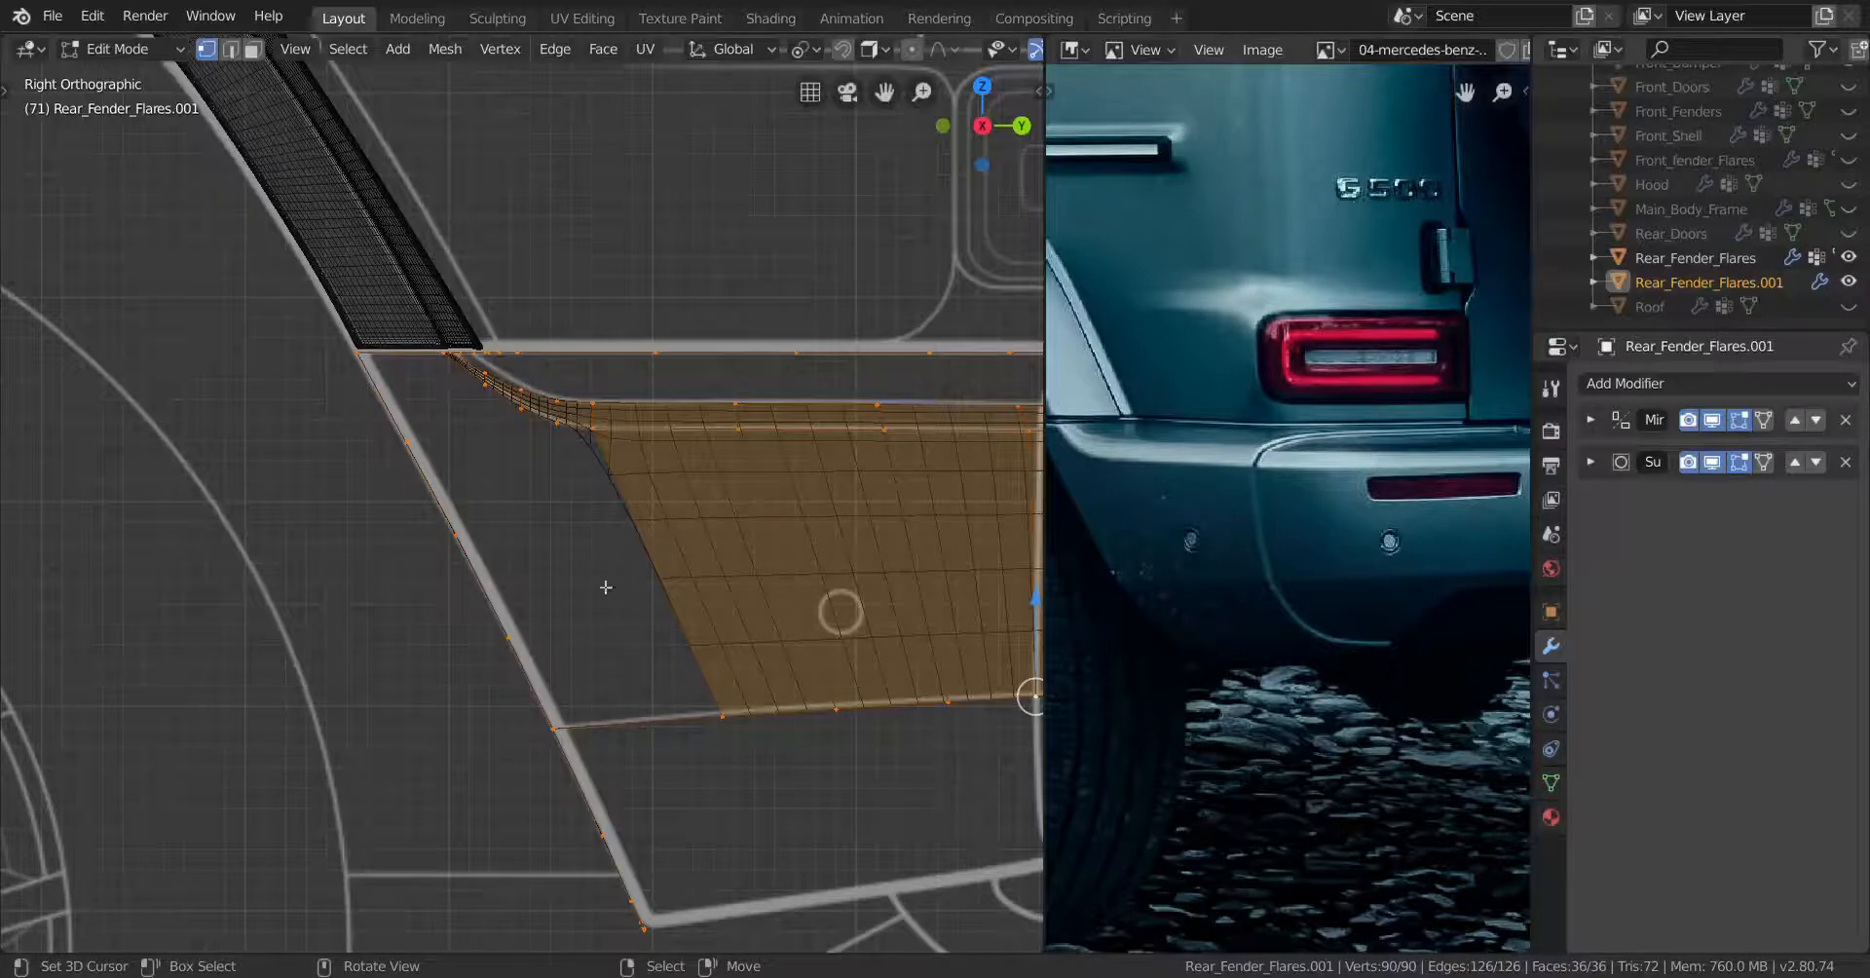
key("ctrl+r")
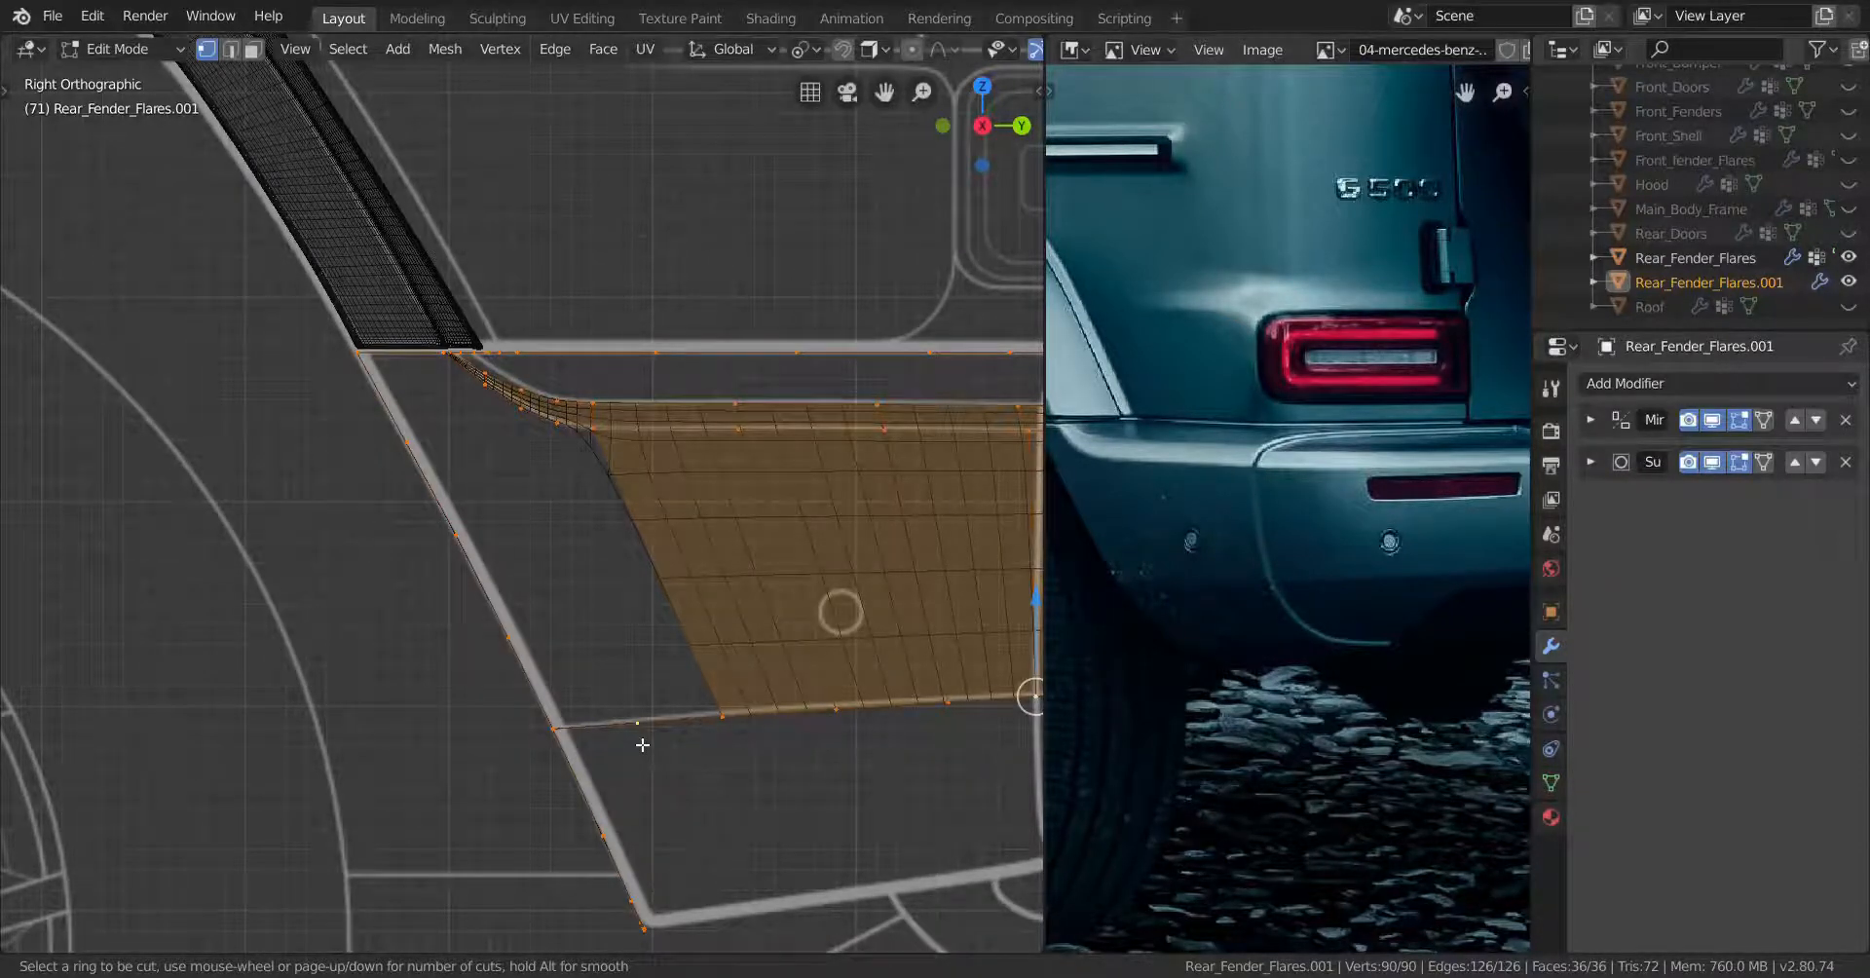
right_click(642, 745)
Cut a vertex into the slanted wheel-arch edge just below the flare and fill a four-vertex face beneath the flare
middle_click_drag(497, 599, 638, 796, "shift")
scroll(634, 793, "up", 4)
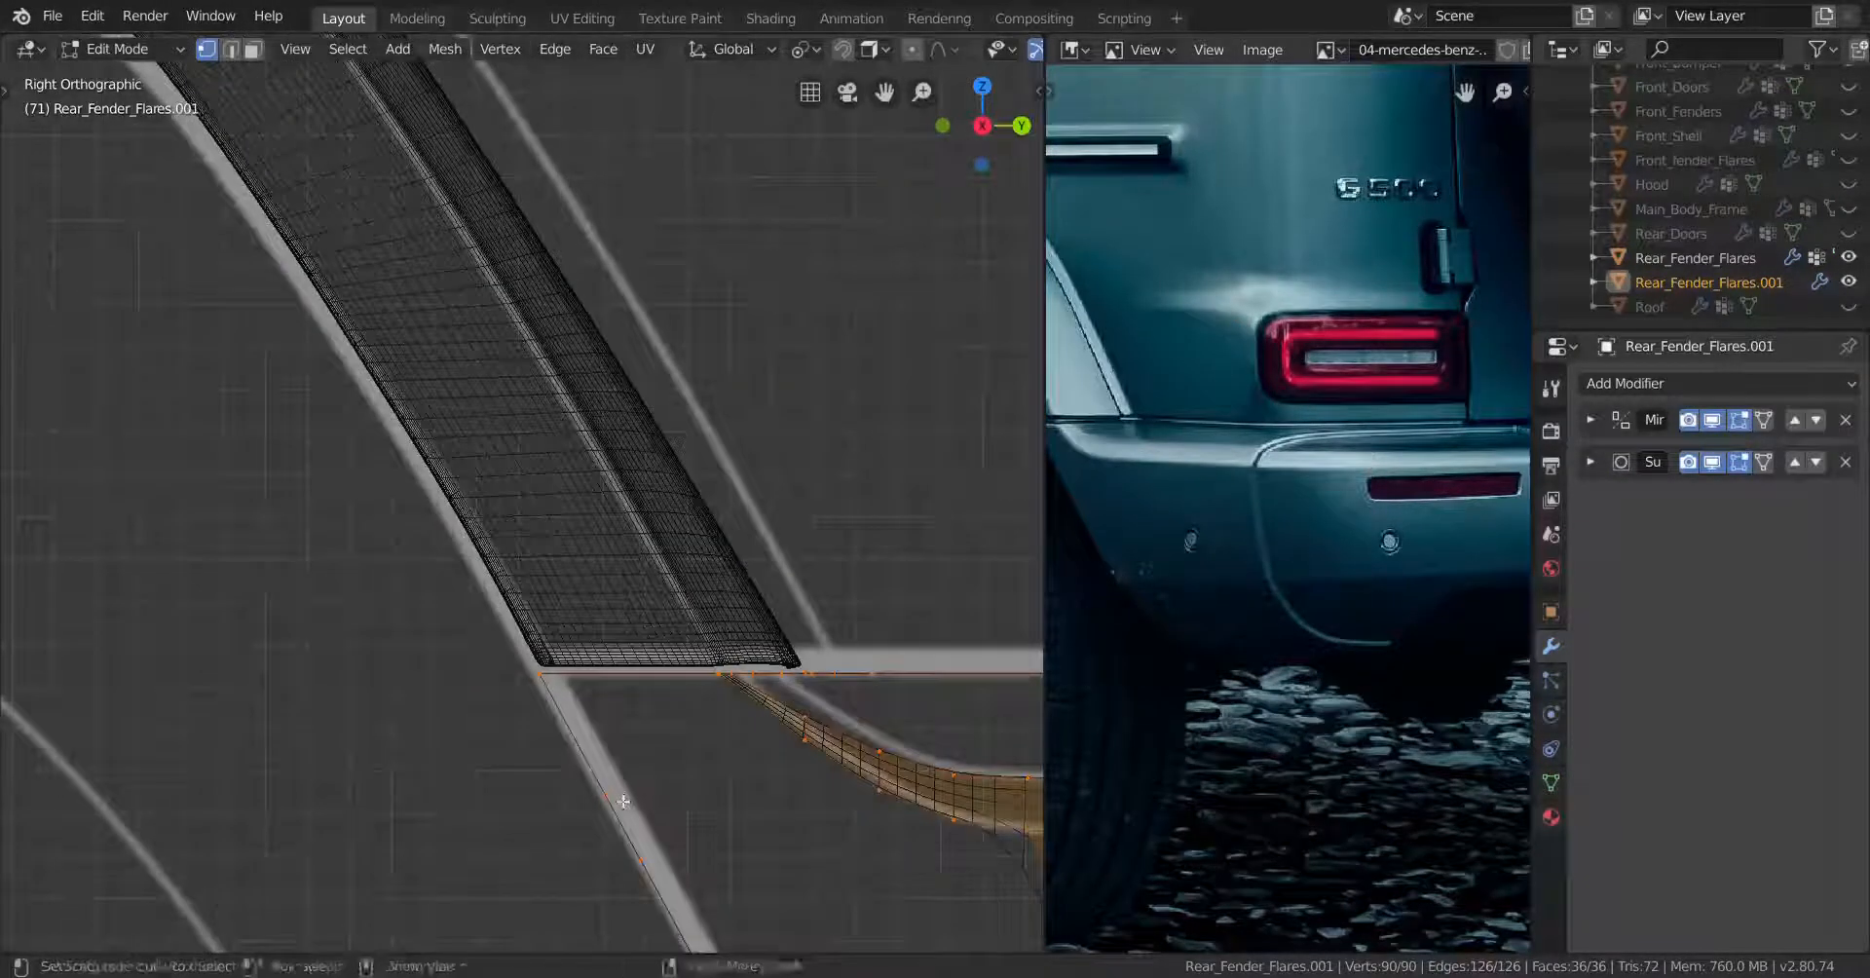
key("ctrl+r")
left_click(621, 802)
left_click(540, 674)
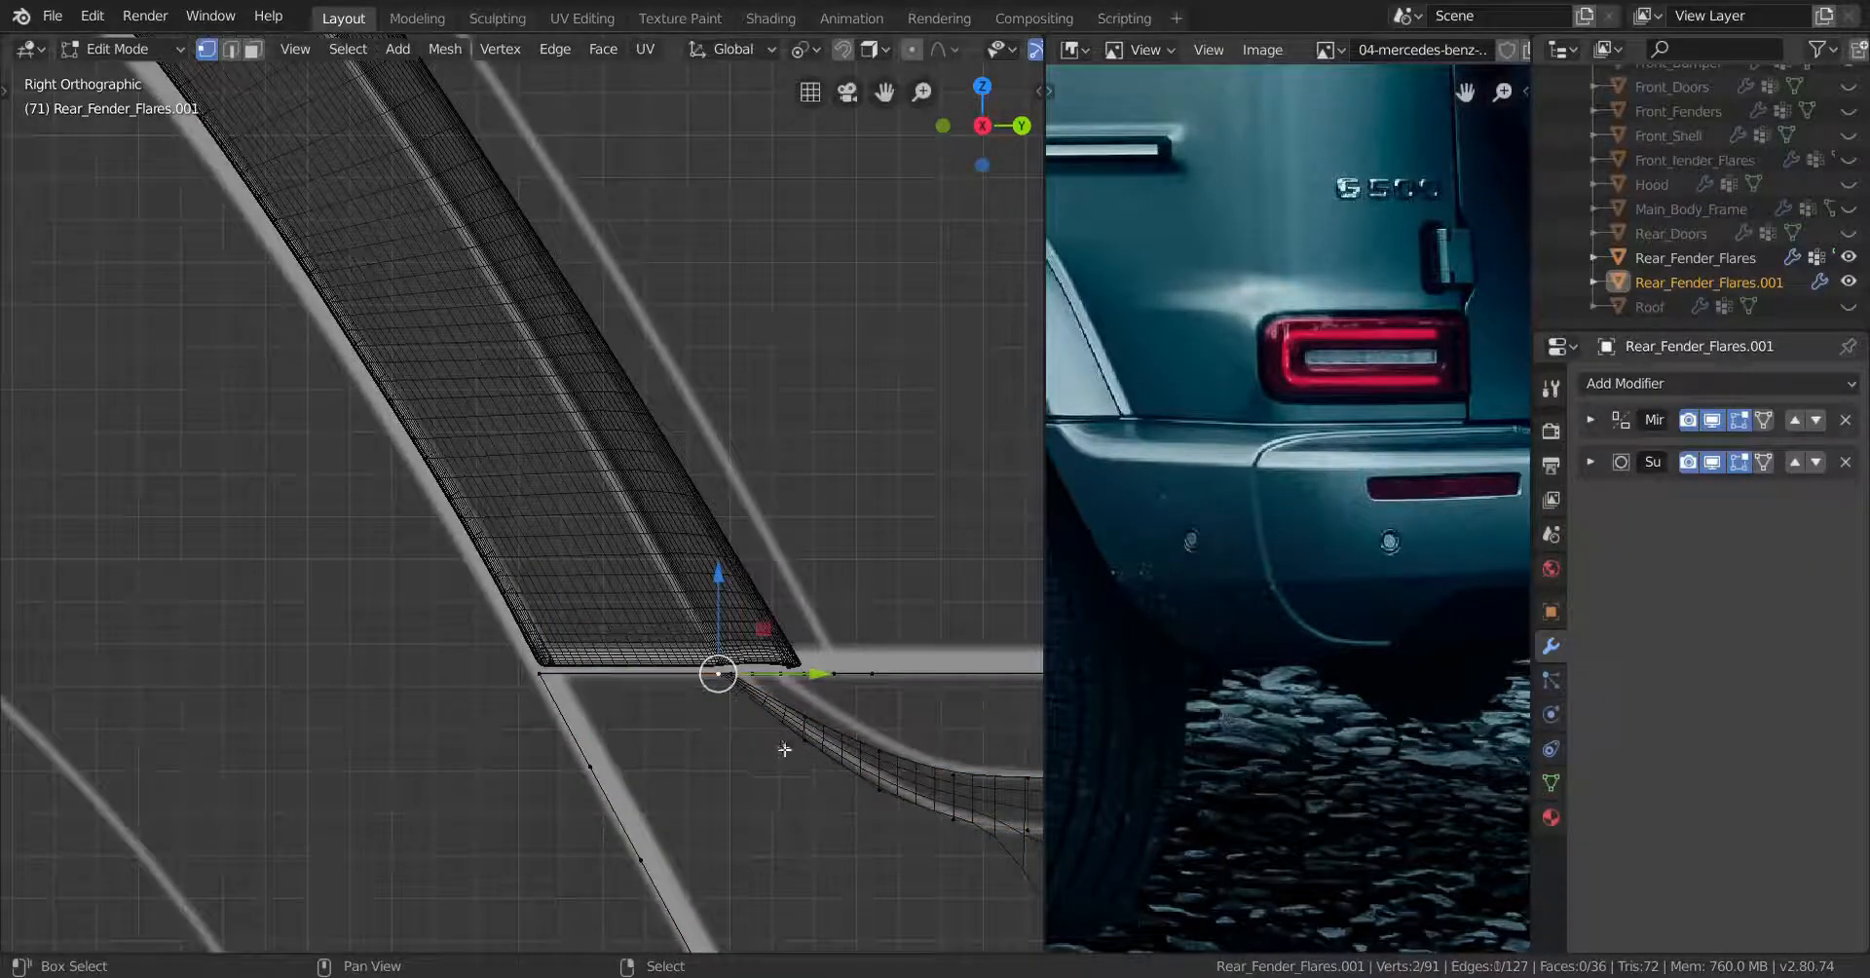
middle_click_drag(647, 762, 610, 570)
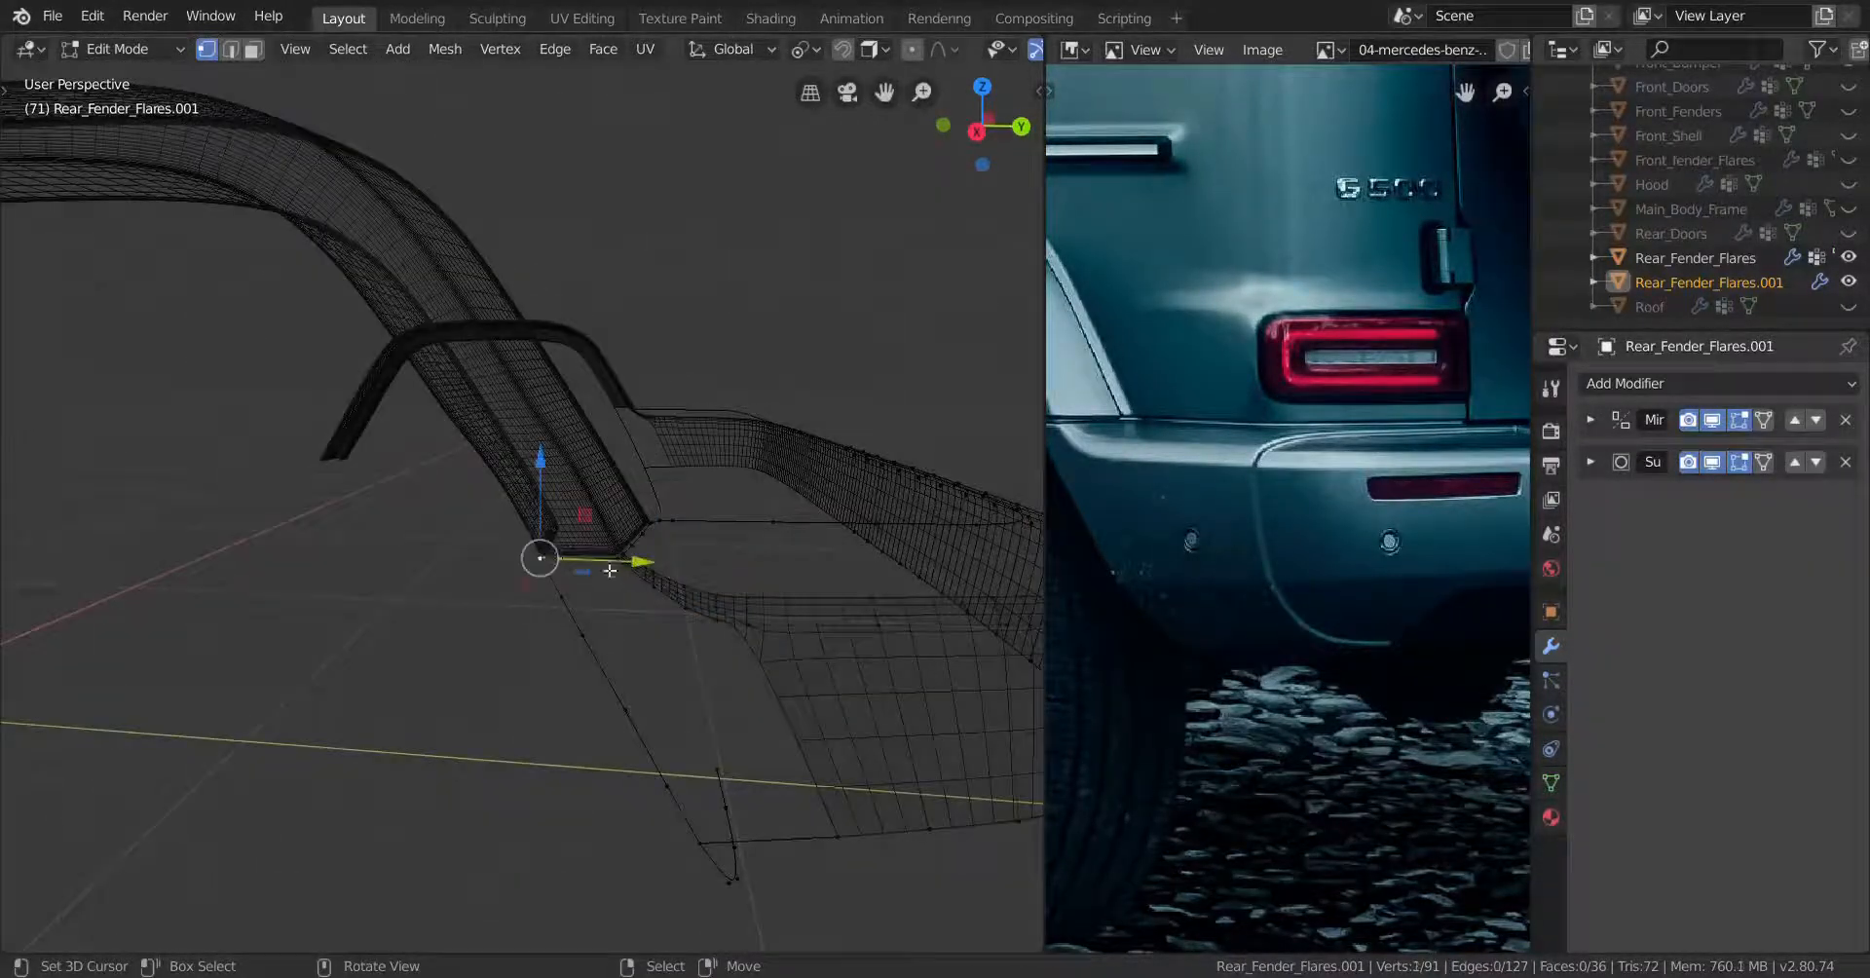
key("f")
scroll(602, 663, "up", 2)
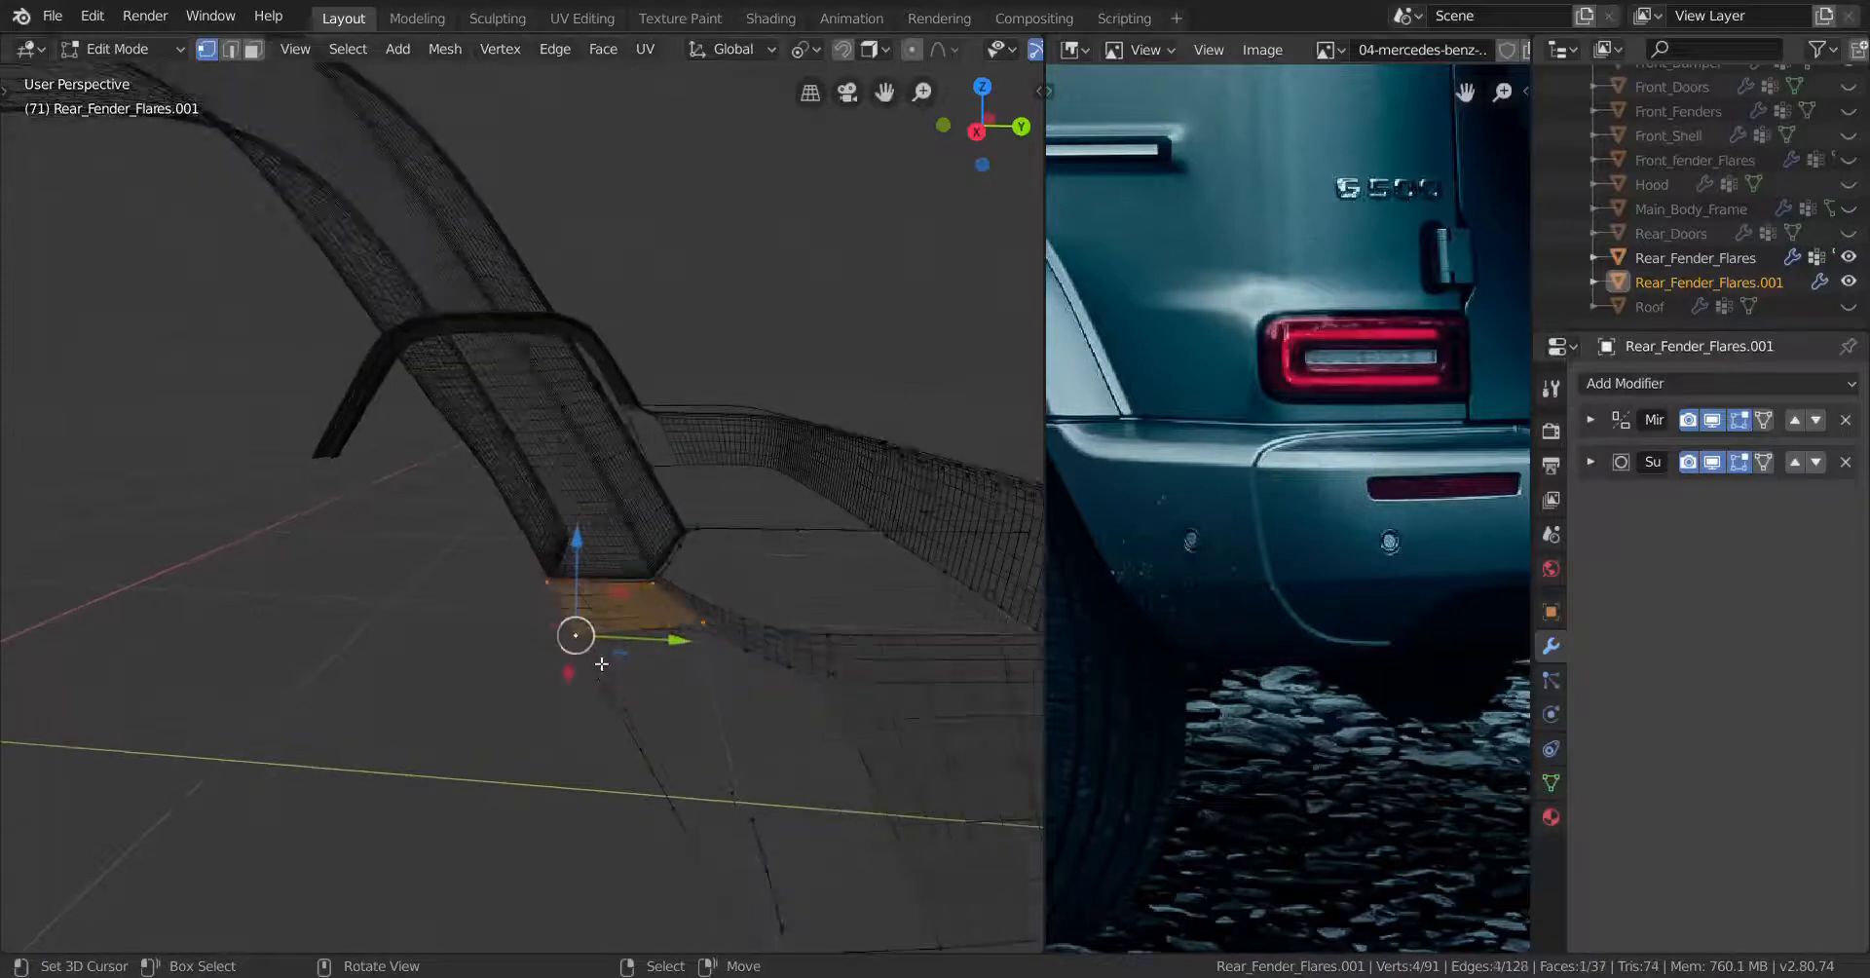
Slide the new face's lower wheel-arch vertex slightly up along the slanted edge
key("KP_3")
left_click(580, 673)
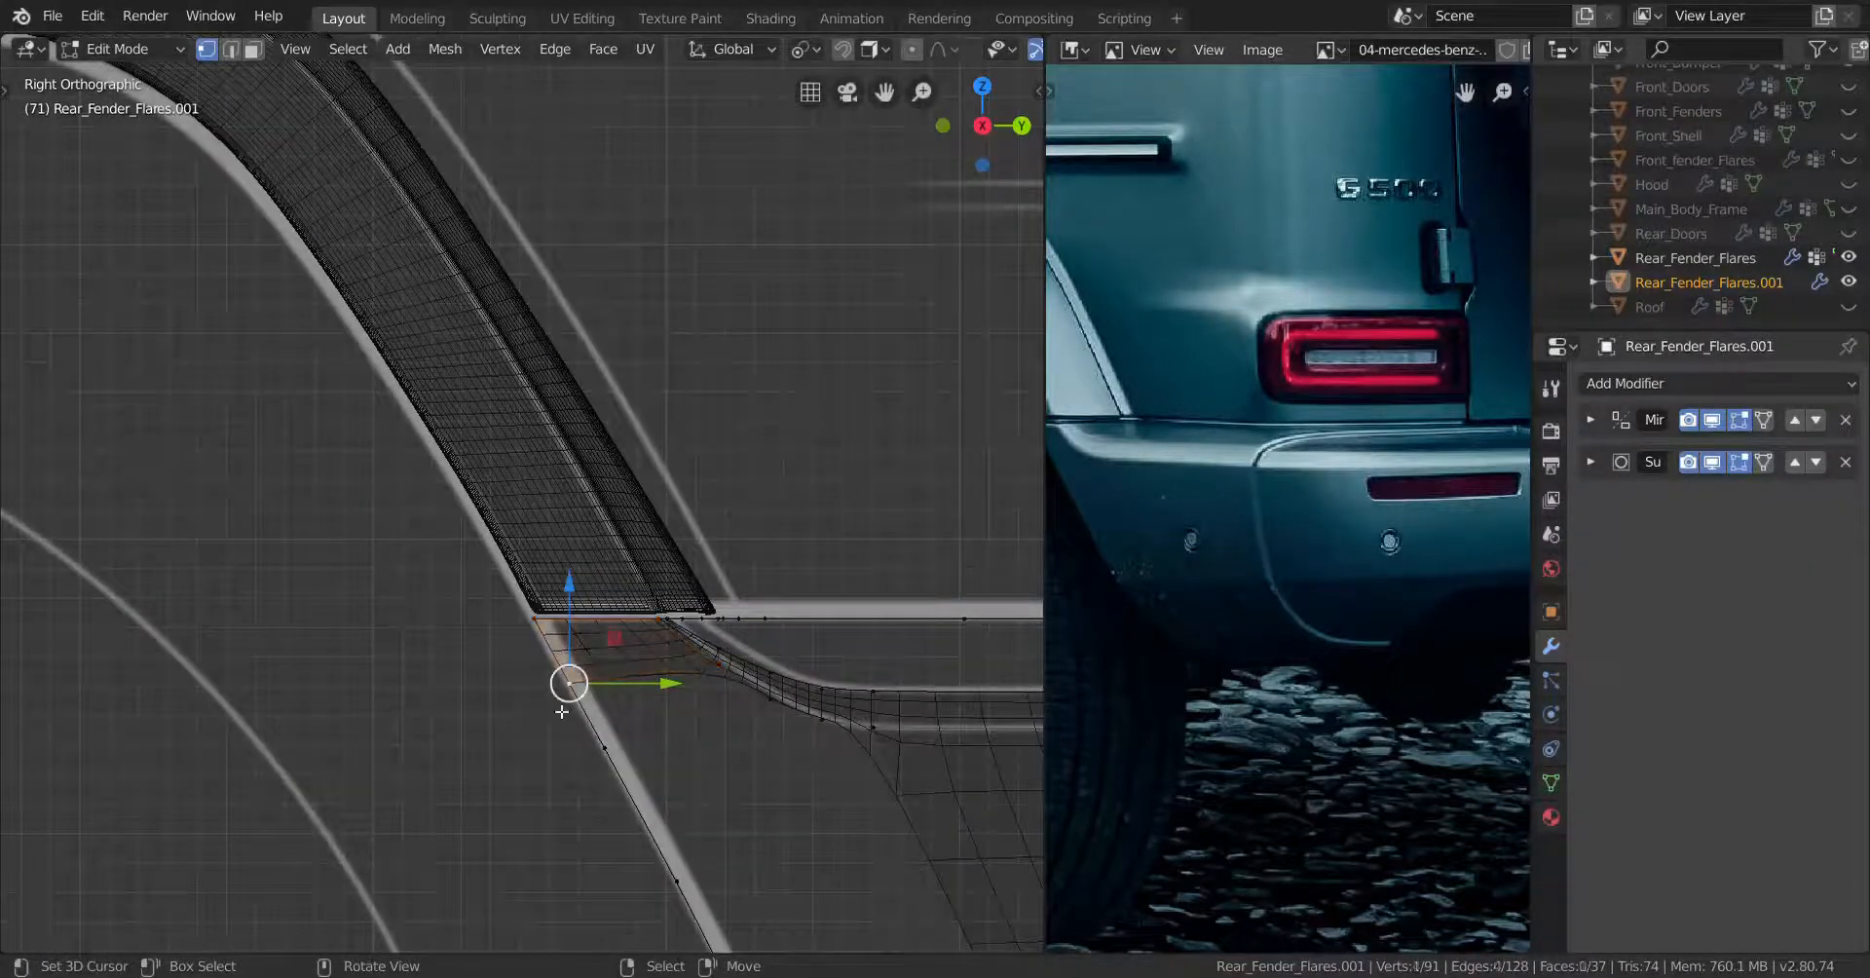
key("shift+v")
left_click(546, 739)
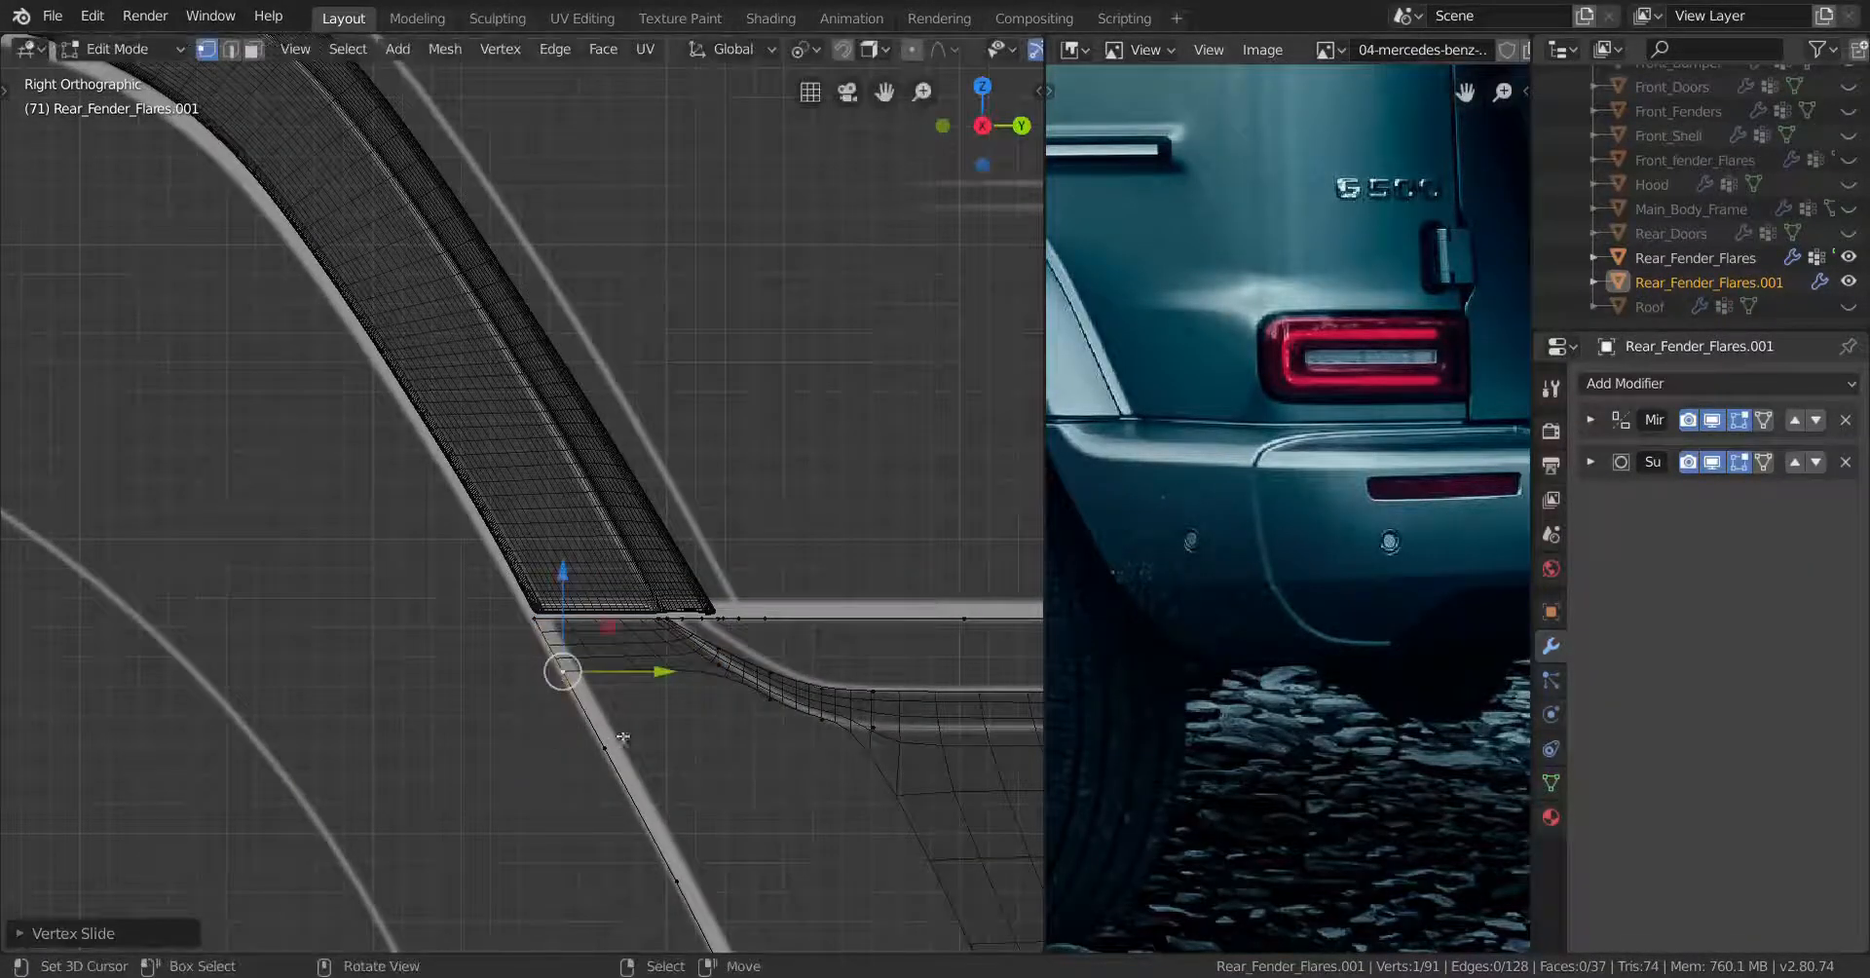
scroll(597, 662, "down", 1)
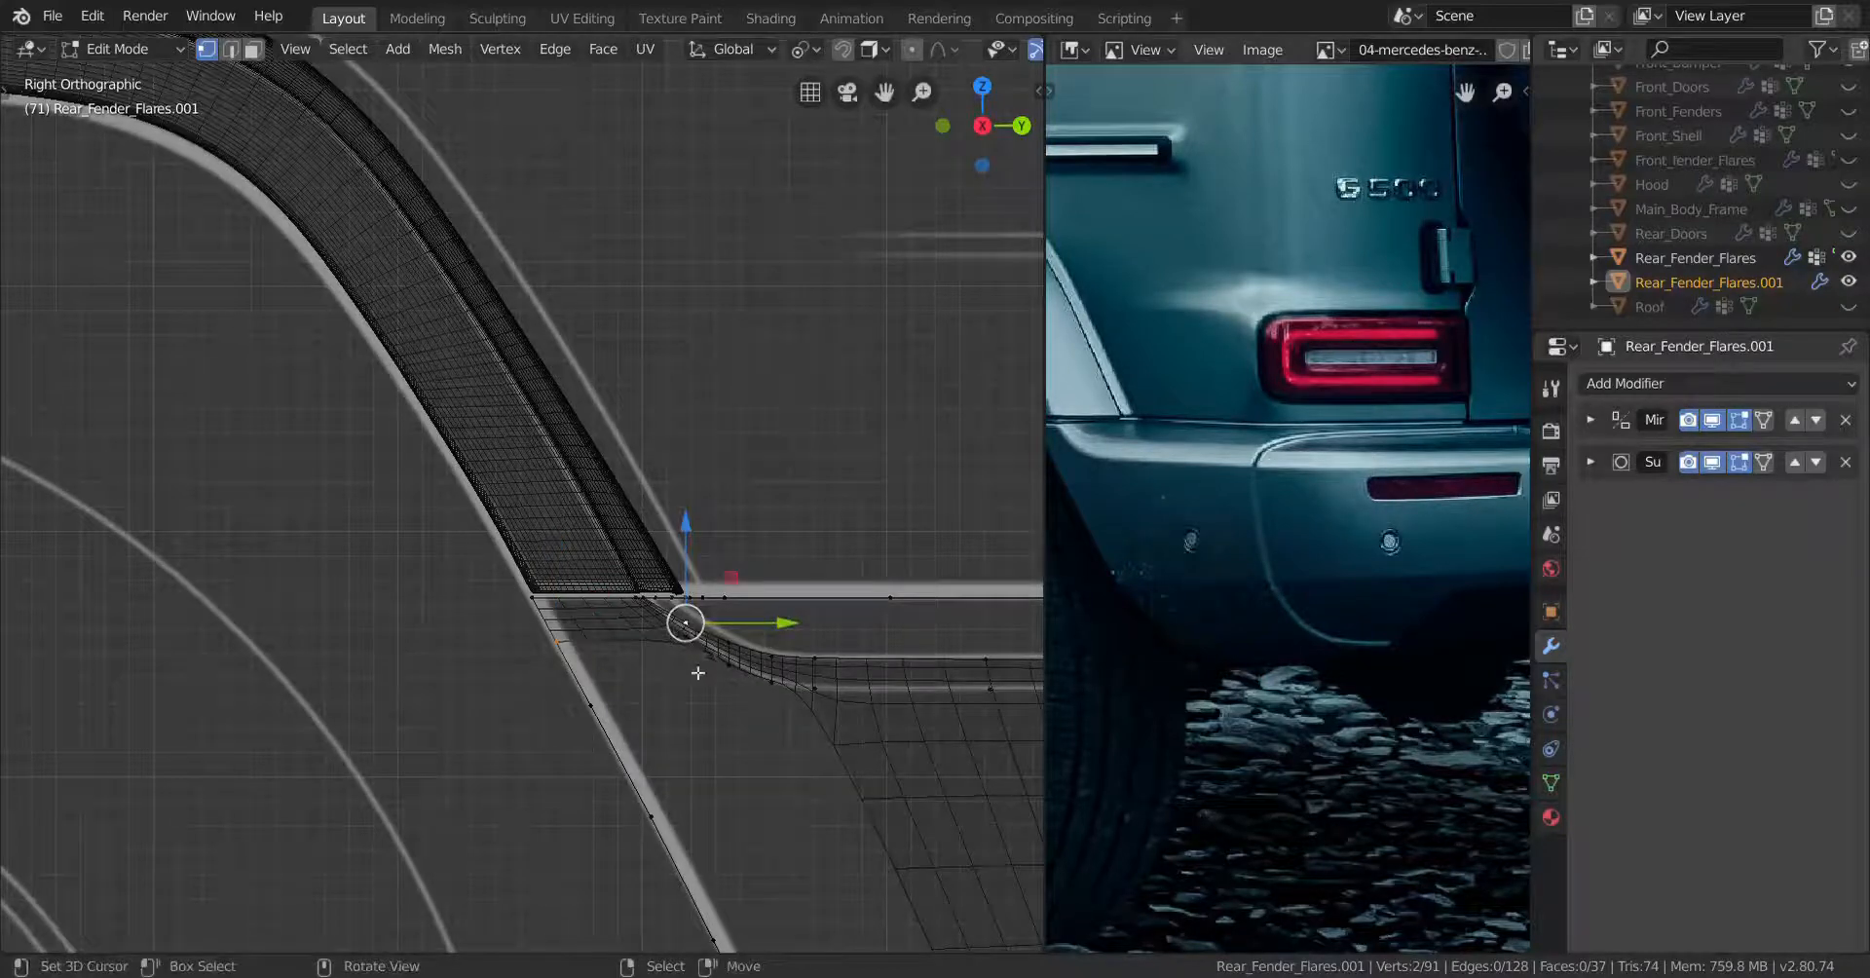
Fill a second face below the first and slide its lower wheel-arch vertex along the slanted edge
left_click(689, 638, "shift")
scroll(672, 711, "down", 3)
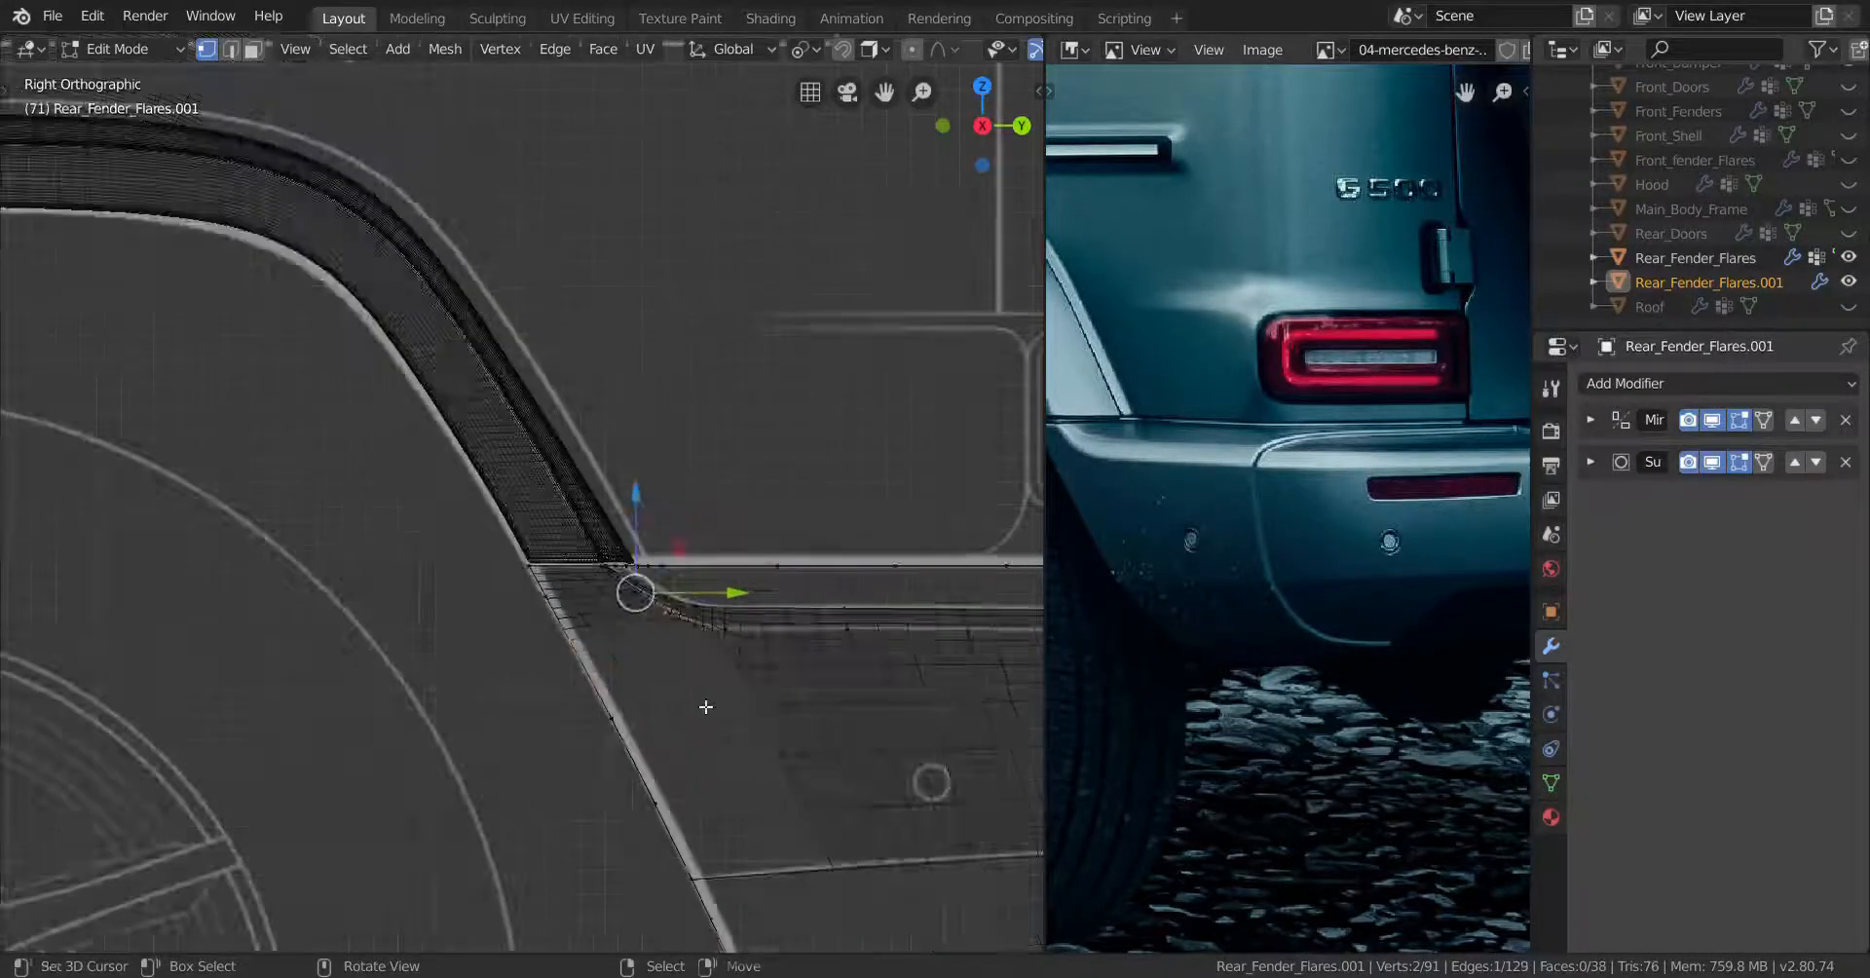
scroll(643, 706, "up", 4)
middle_click_drag(582, 694, 542, 626, "shift")
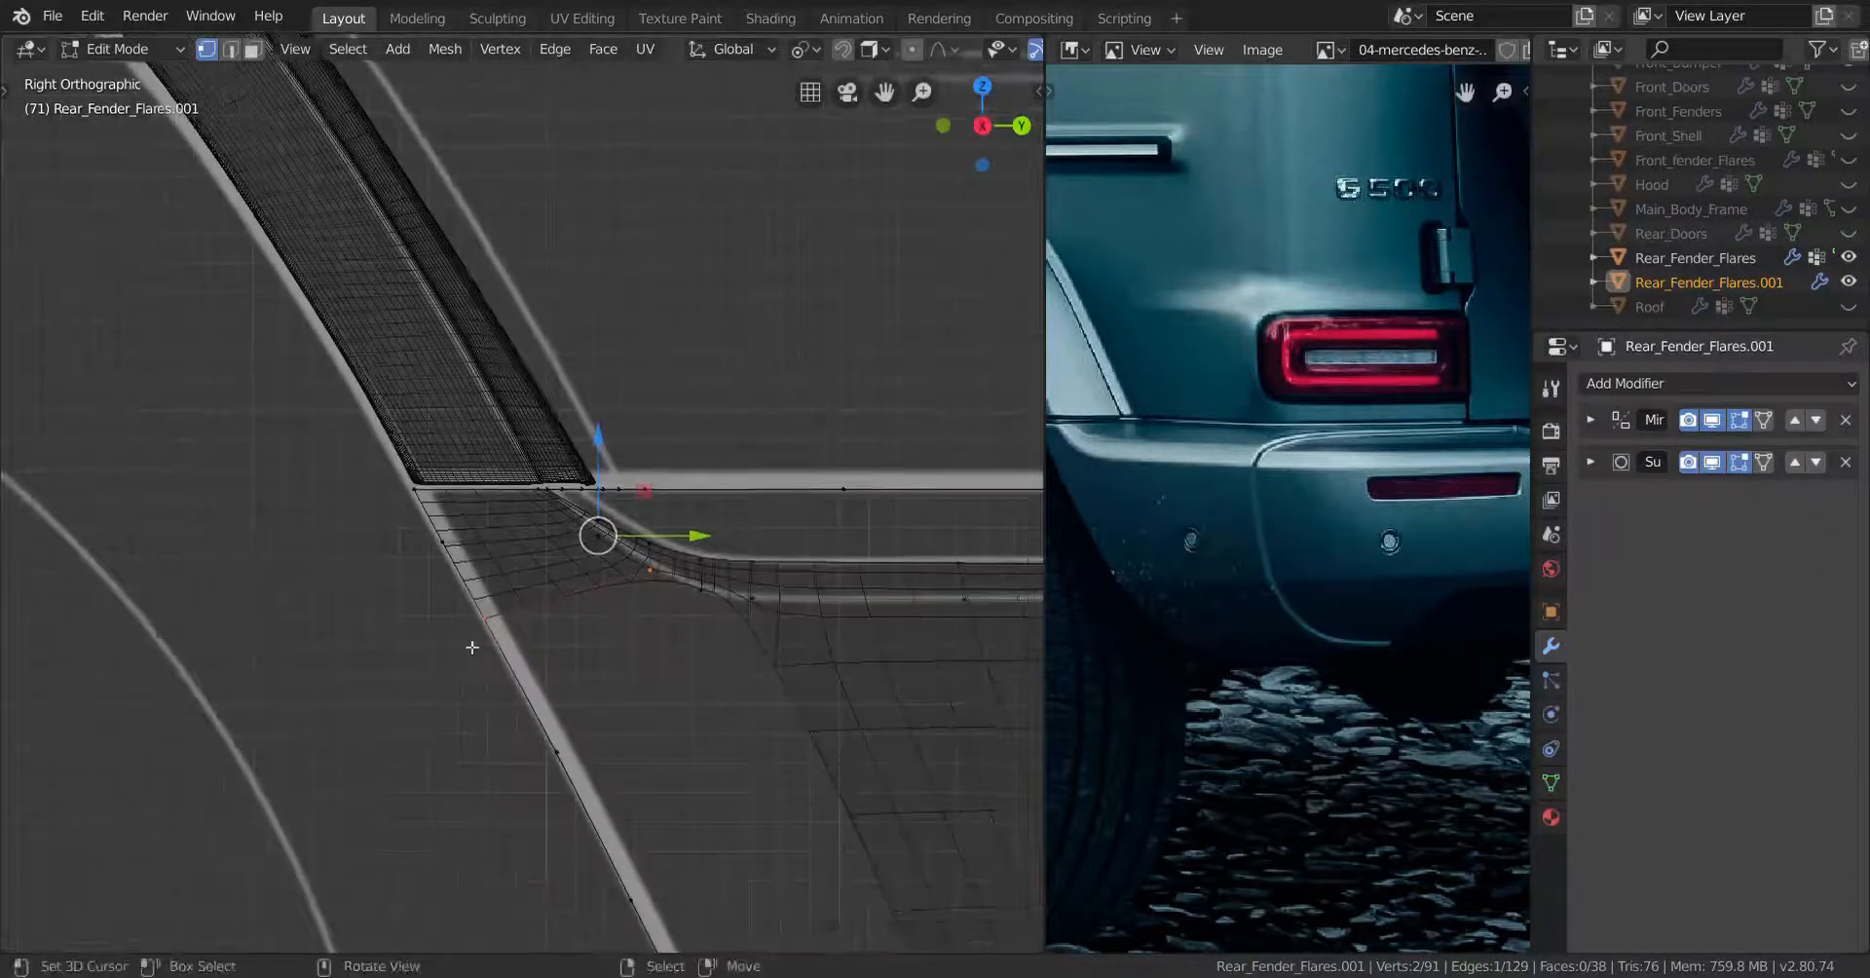
right_click(476, 640)
key("g")
key("g")
left_click(495, 663)
scroll(602, 648, "down", 2)
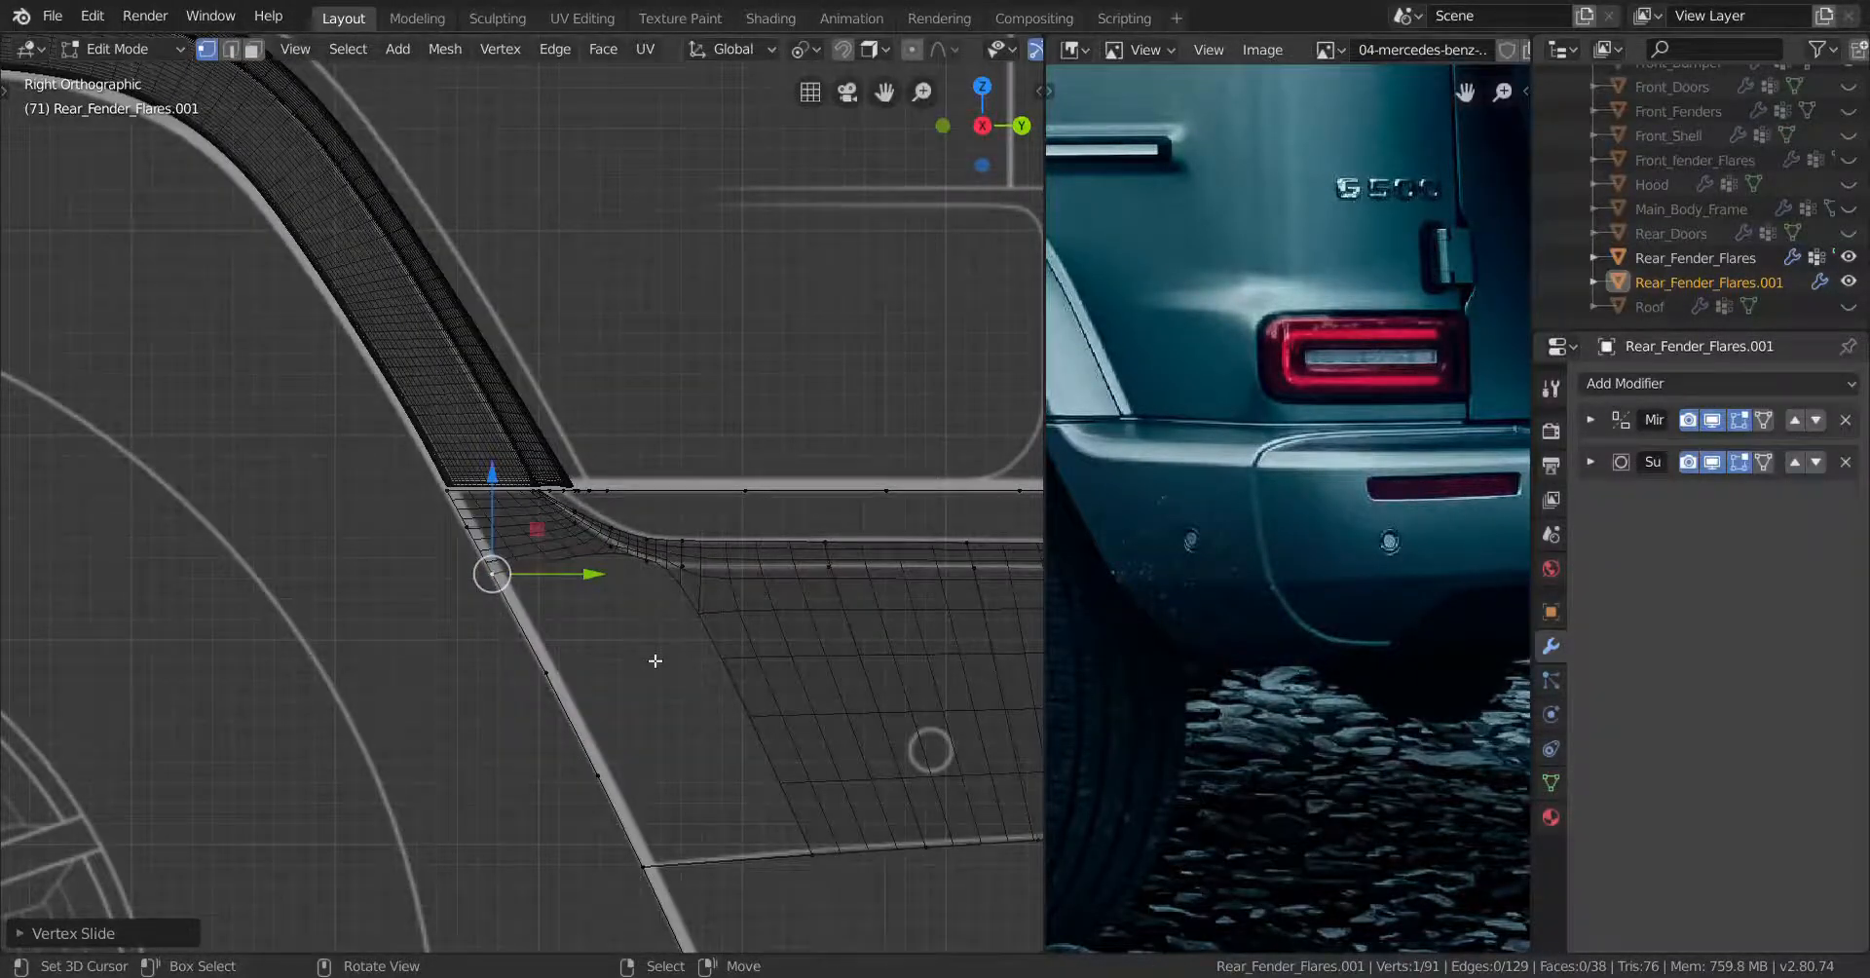
Cut another vertex into the slanted edge, fill a third face toward the bumper corner, and check it in solid shading
scroll(656, 661, "up", 2)
key("ctrl+r")
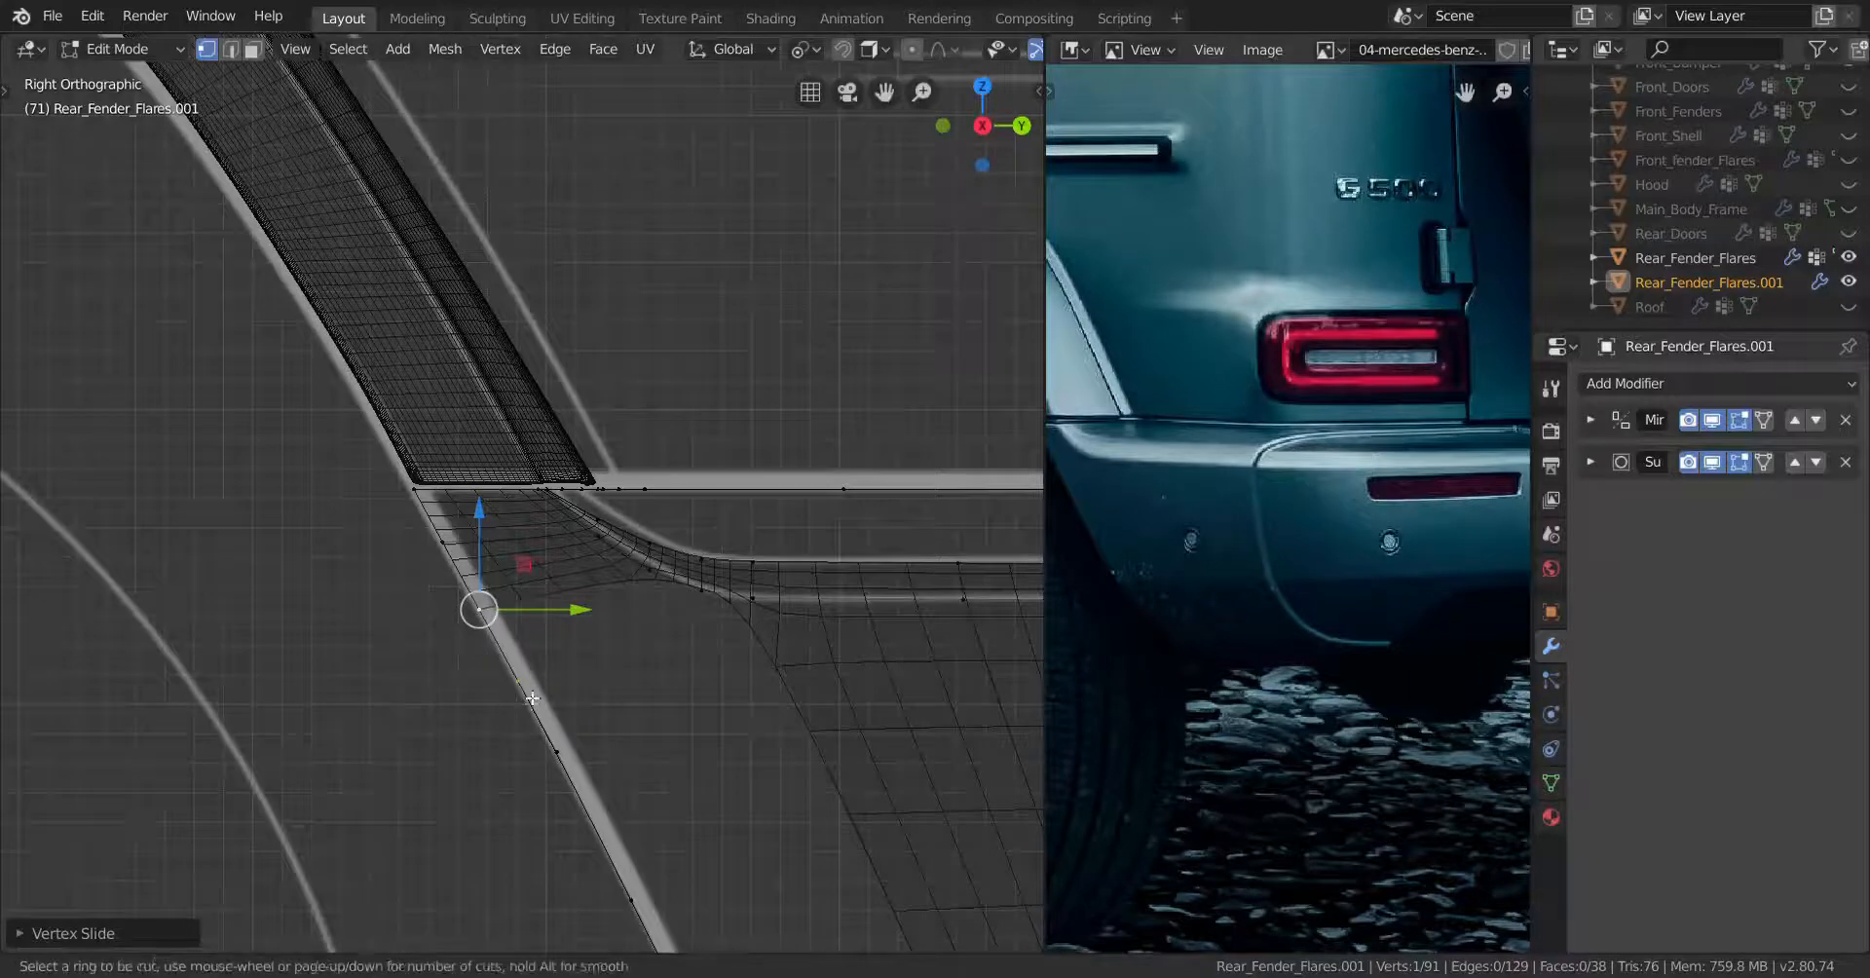
left_click(532, 697)
right_click(533, 697)
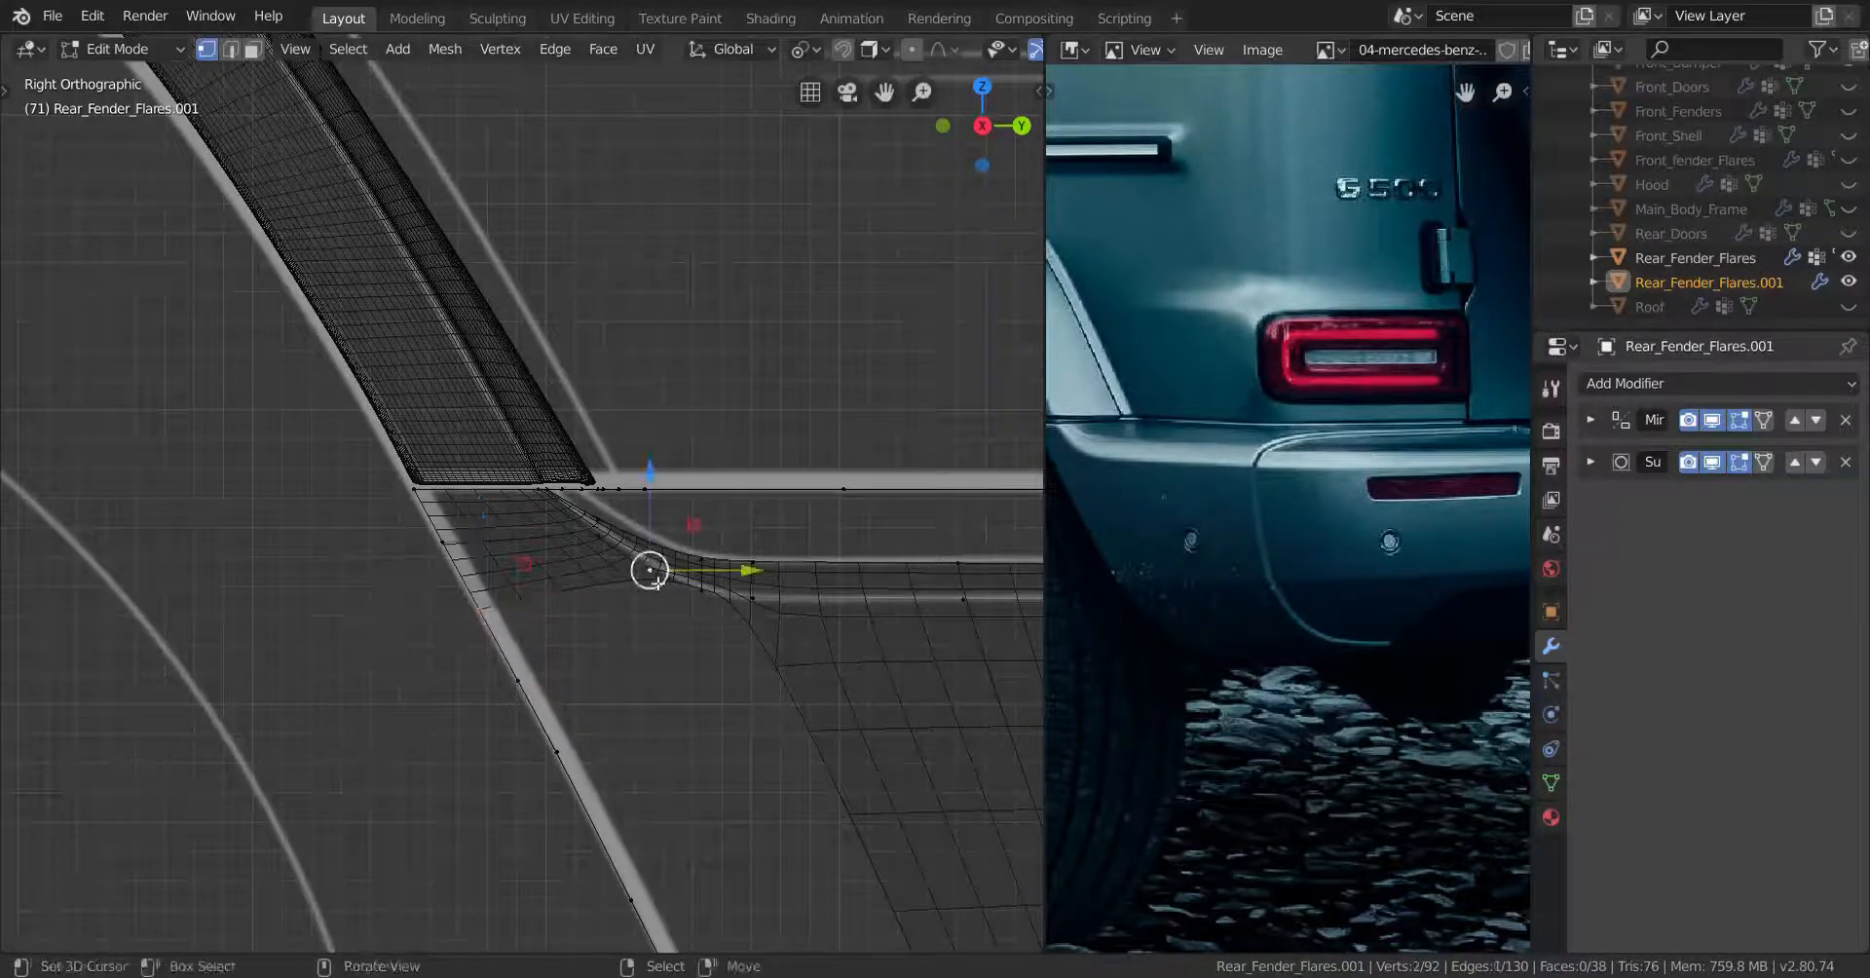
scroll(624, 638, "down", 4)
key("f")
key("z")
left_click(756, 660)
scroll(739, 664, "up", 1)
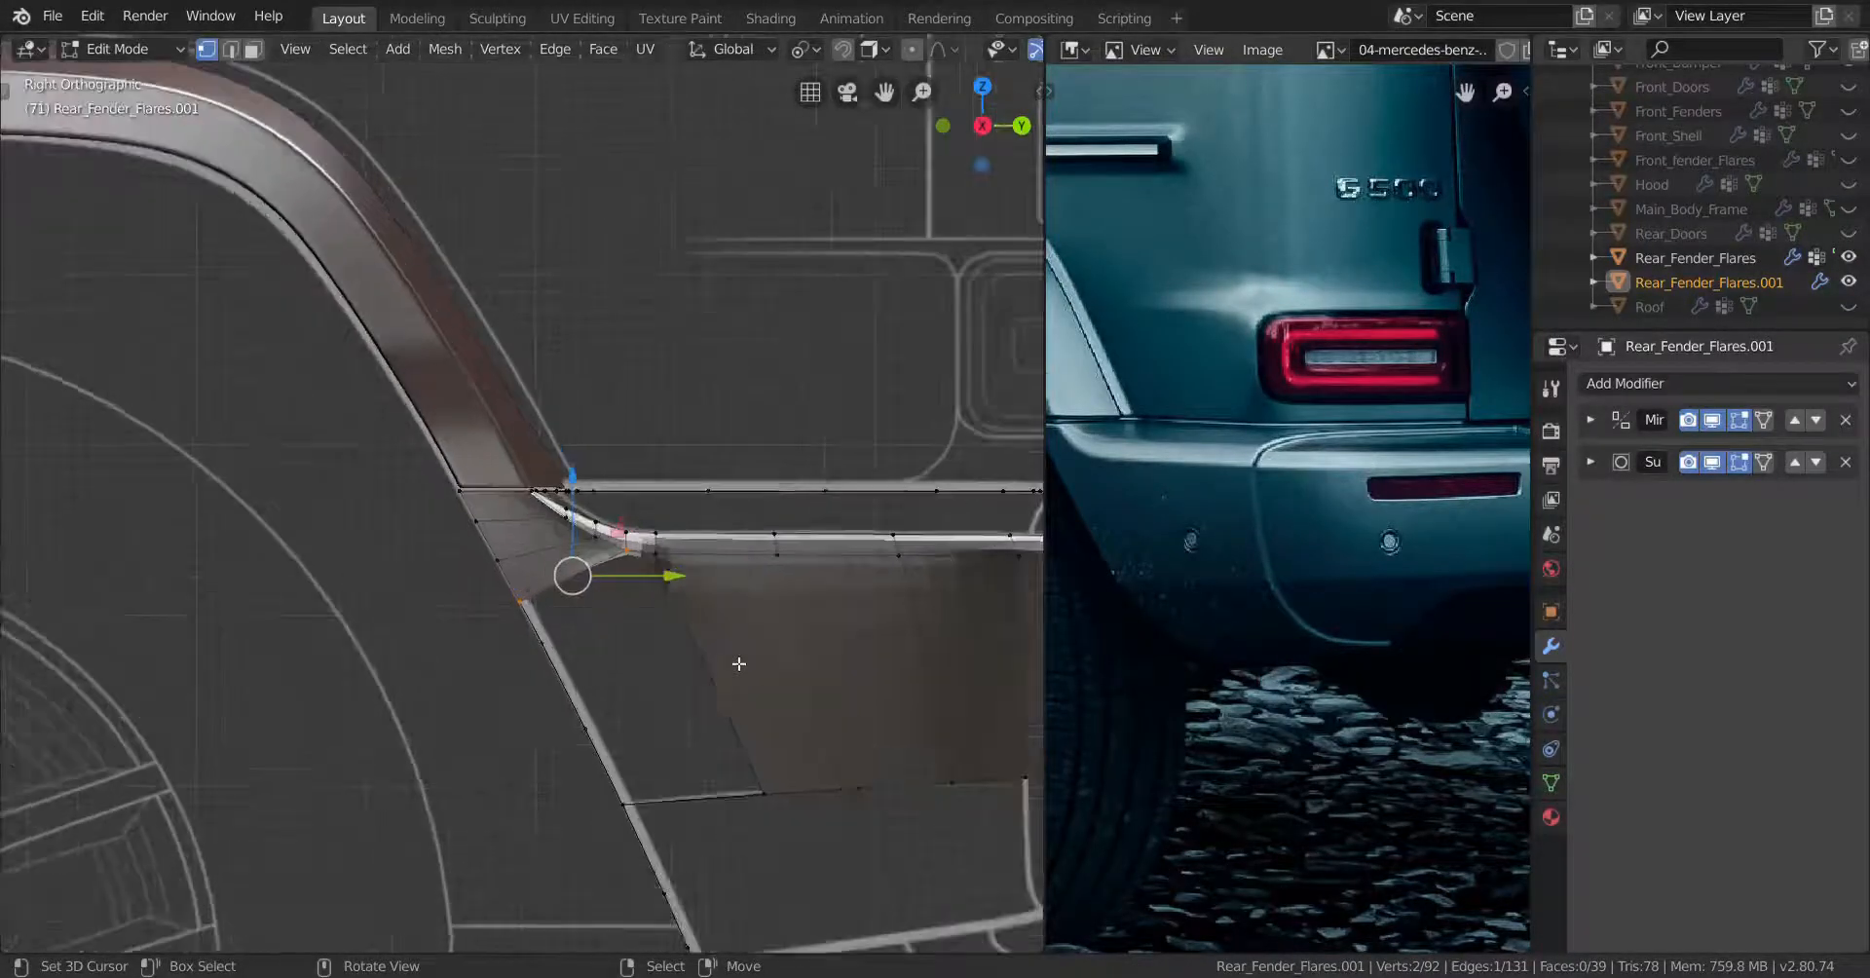
middle_click_drag(734, 696, 682, 656, "shift")
In wireframe, cut a vertex into the lower connecting edge and fill a face along the bumper panel's front side
key("z")
left_click(455, 665)
key("ctrl+r")
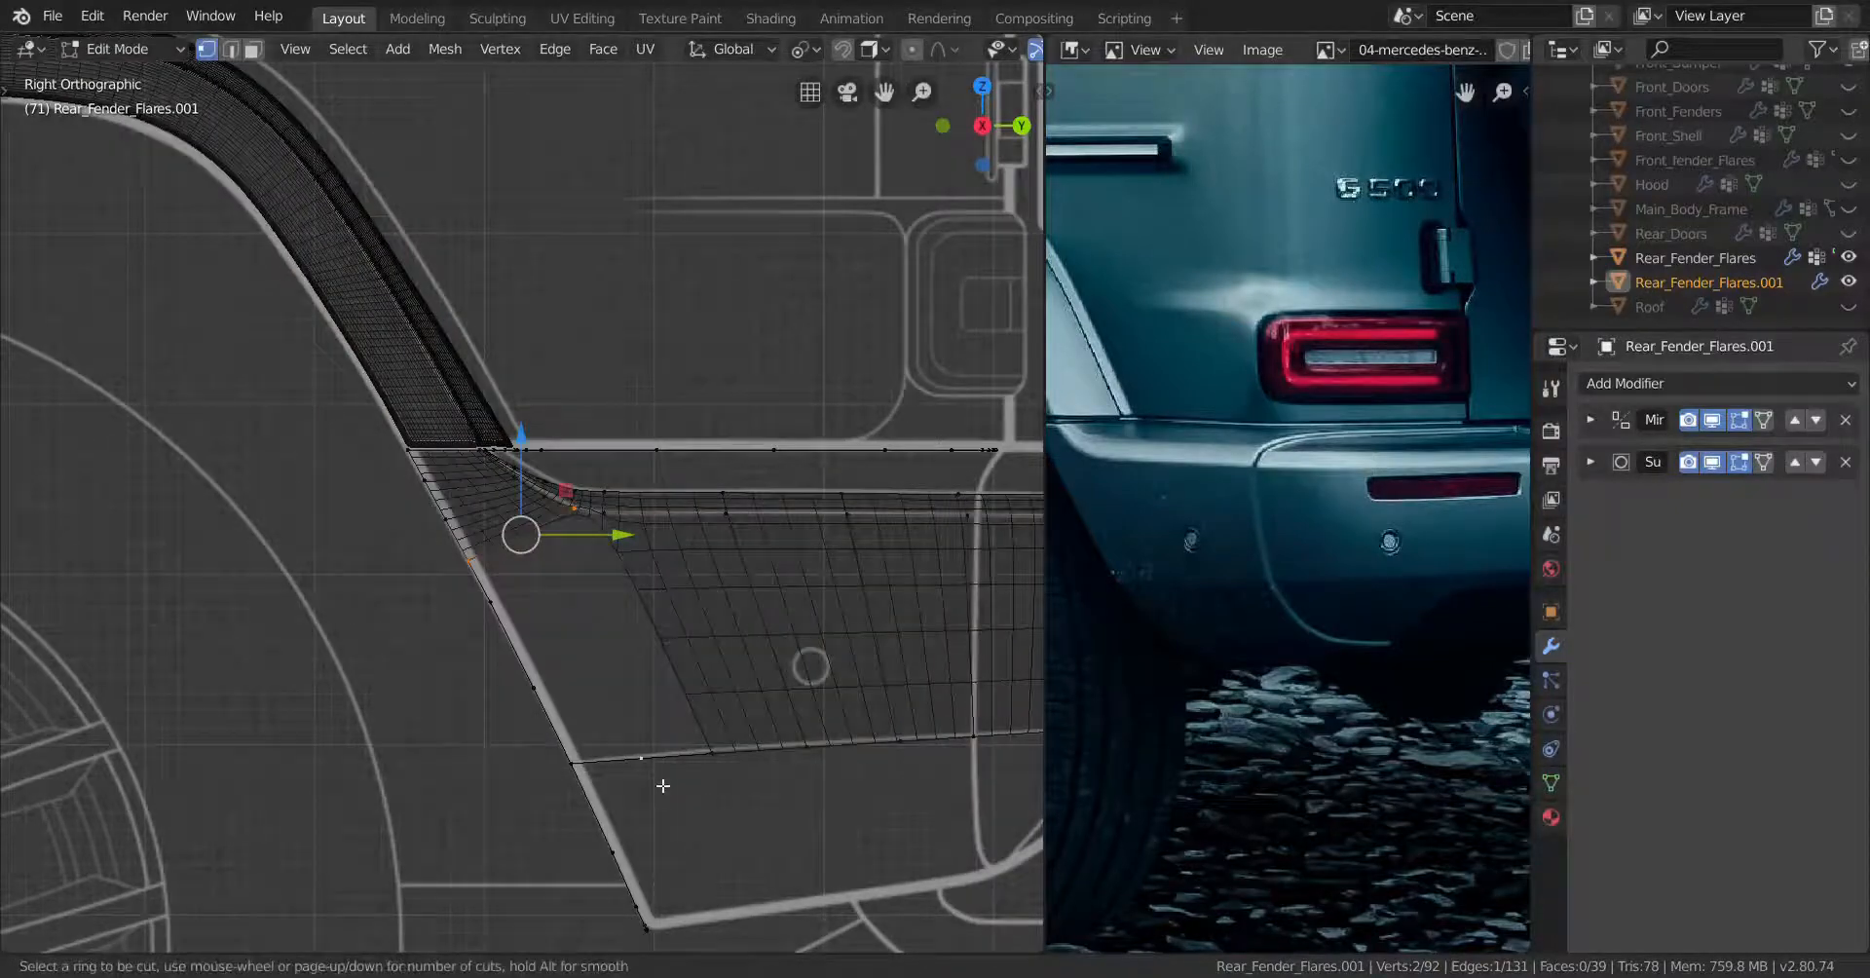
left_click(664, 785)
right_click(609, 520)
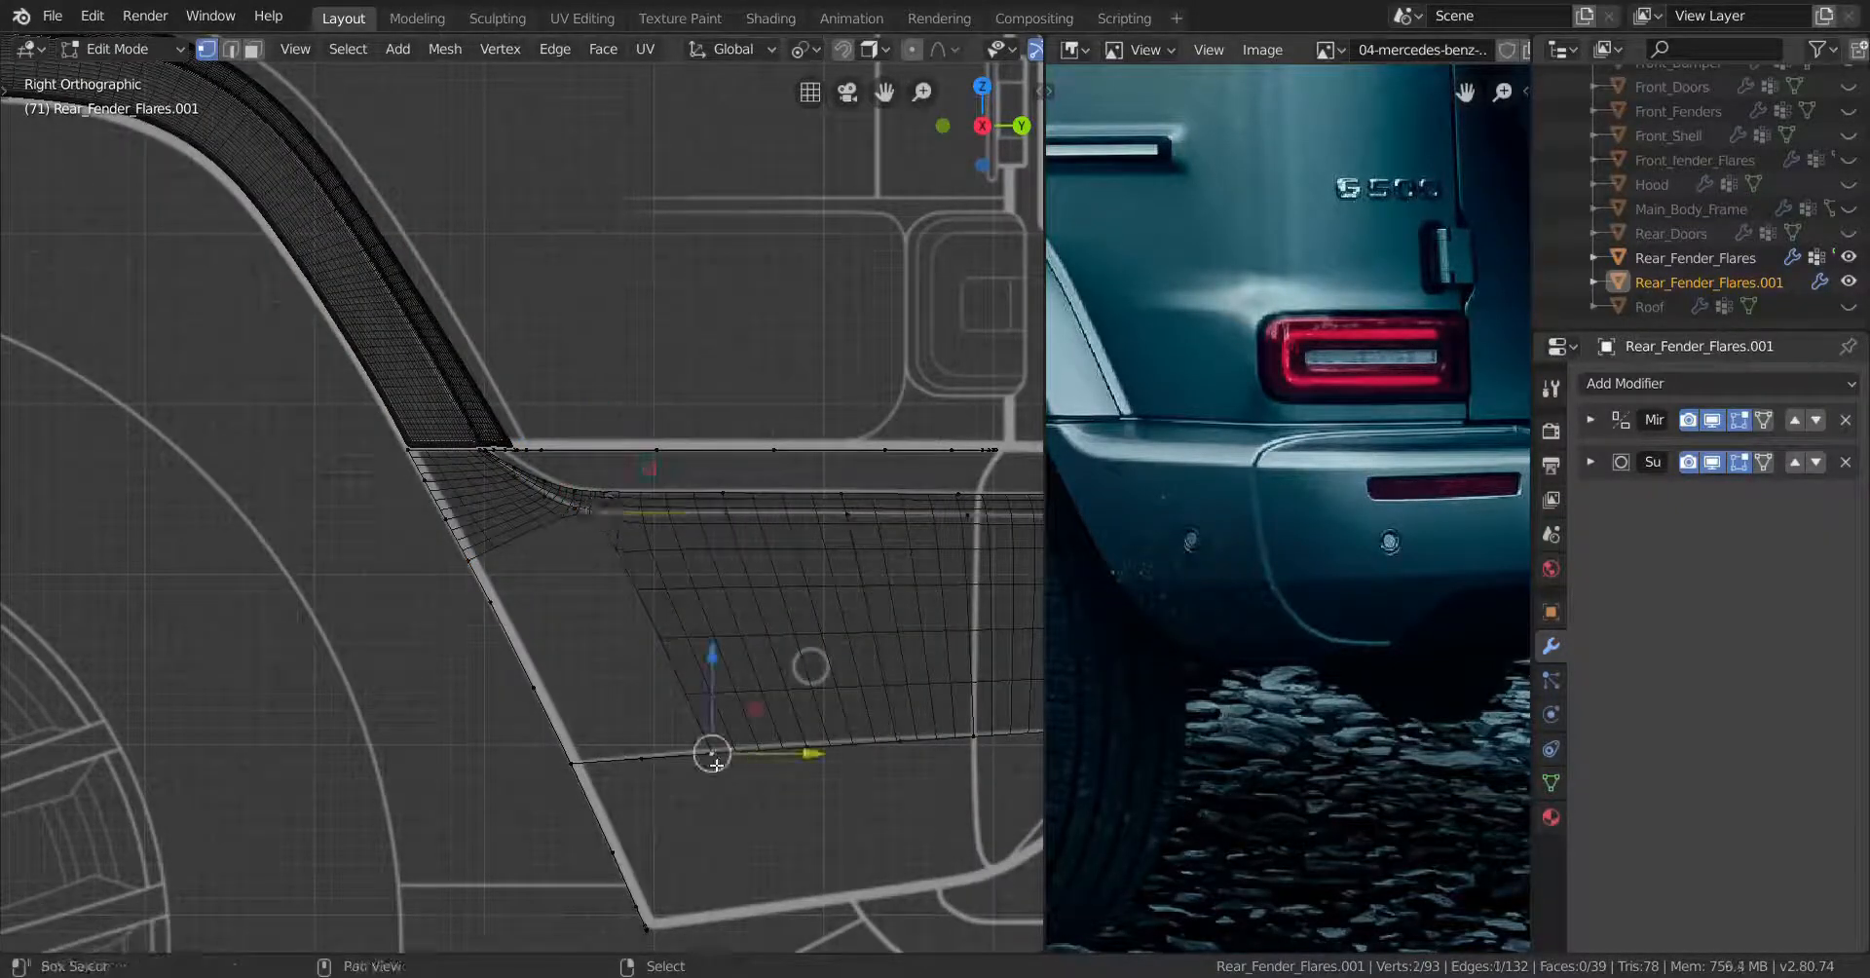
scroll(678, 753, "down", 1)
Inspect the bumper in solid shading, then slide the lower front vertex of the bumper panel along the bottom edge
key("Tab")
middle_click_drag(676, 752, 533, 779)
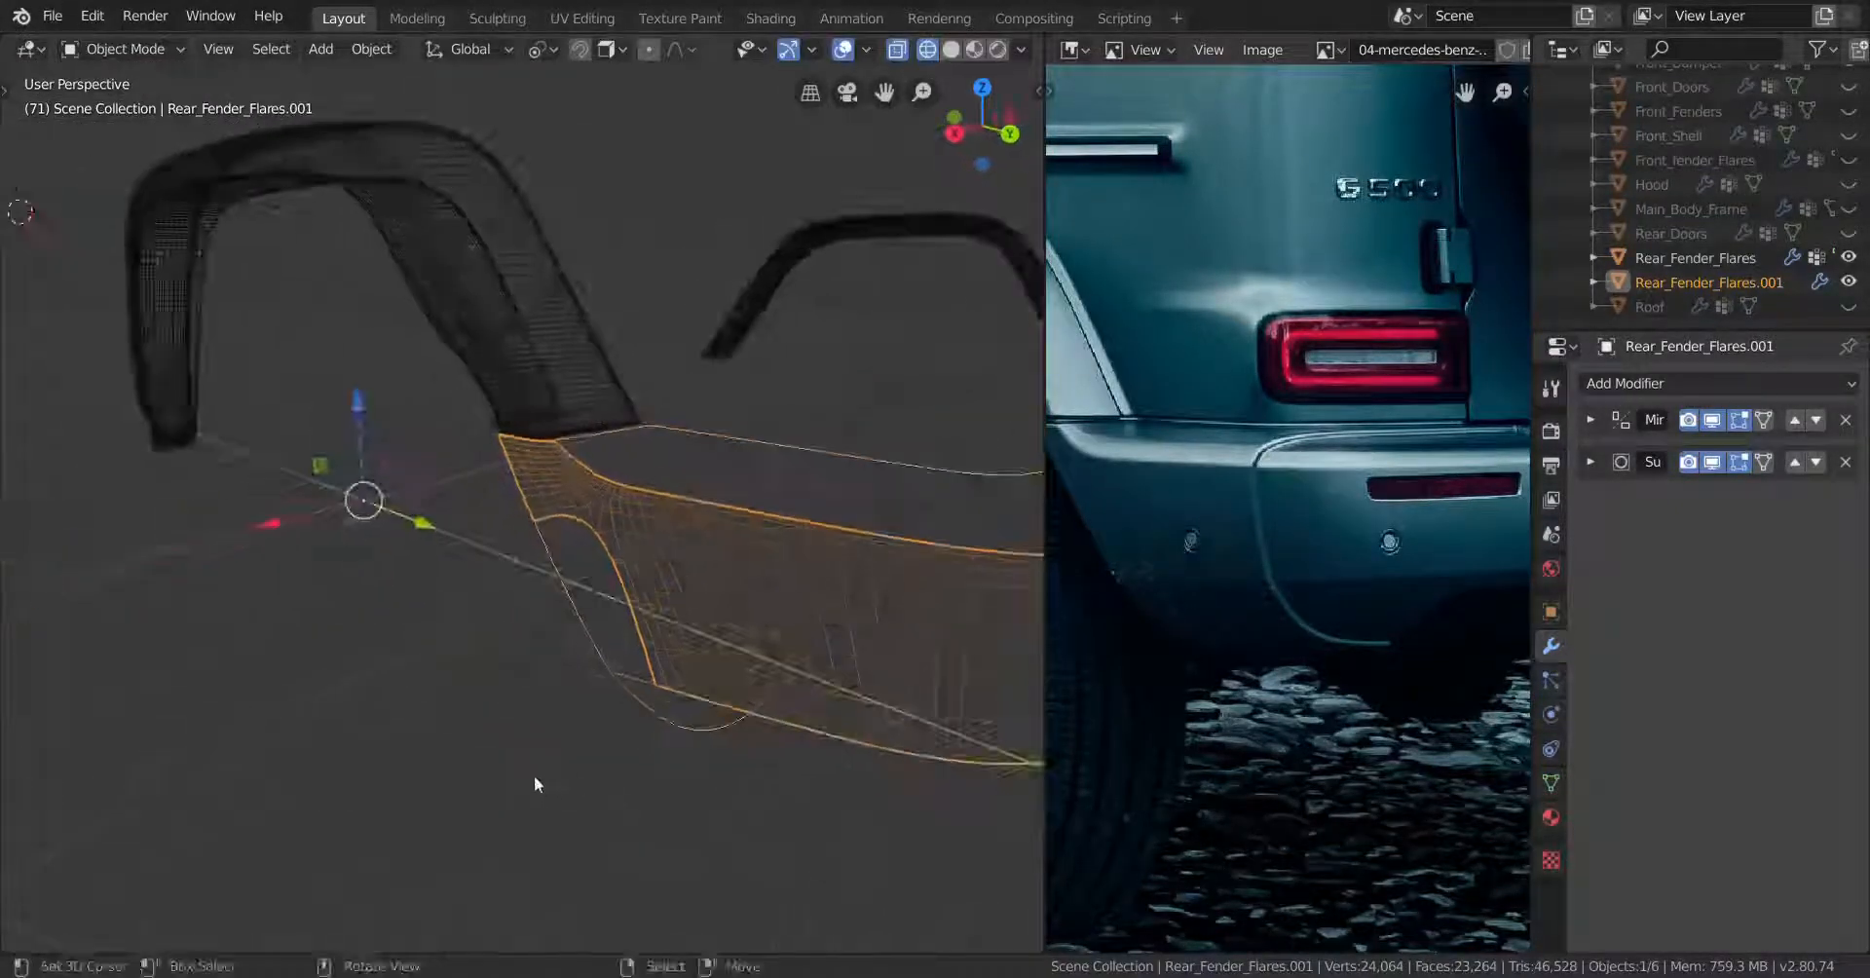
key("z")
left_click(760, 766)
mouse_move(837, 748)
middle_mouse_down()
mouse_move(947, 719)
mouse_move(711, 726)
middle_mouse_up()
key("Tab")
right_click(659, 731)
key("g")
key("g")
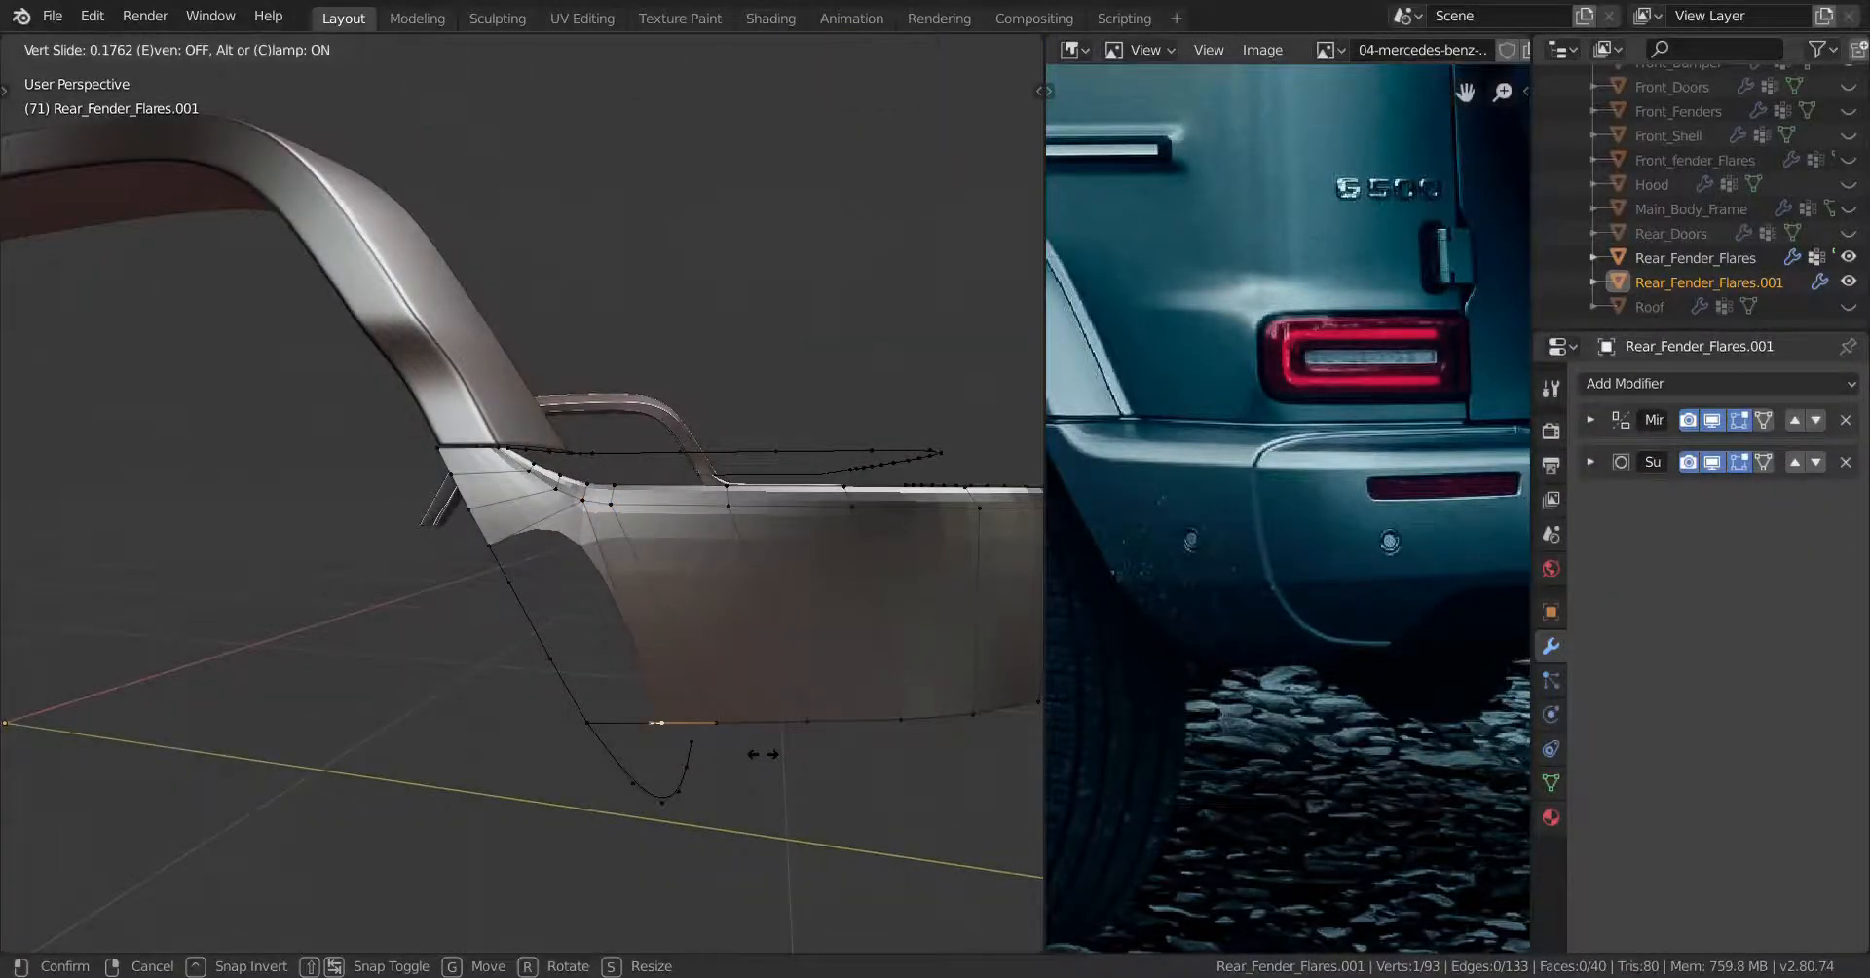
left_click(732, 748)
Edge-slide the short vertical edge behind the bumper's upper front curve lengthwise along the top strip in the right wireframe view
middle_click_drag(589, 584, 610, 548)
scroll(610, 548, "up", 2)
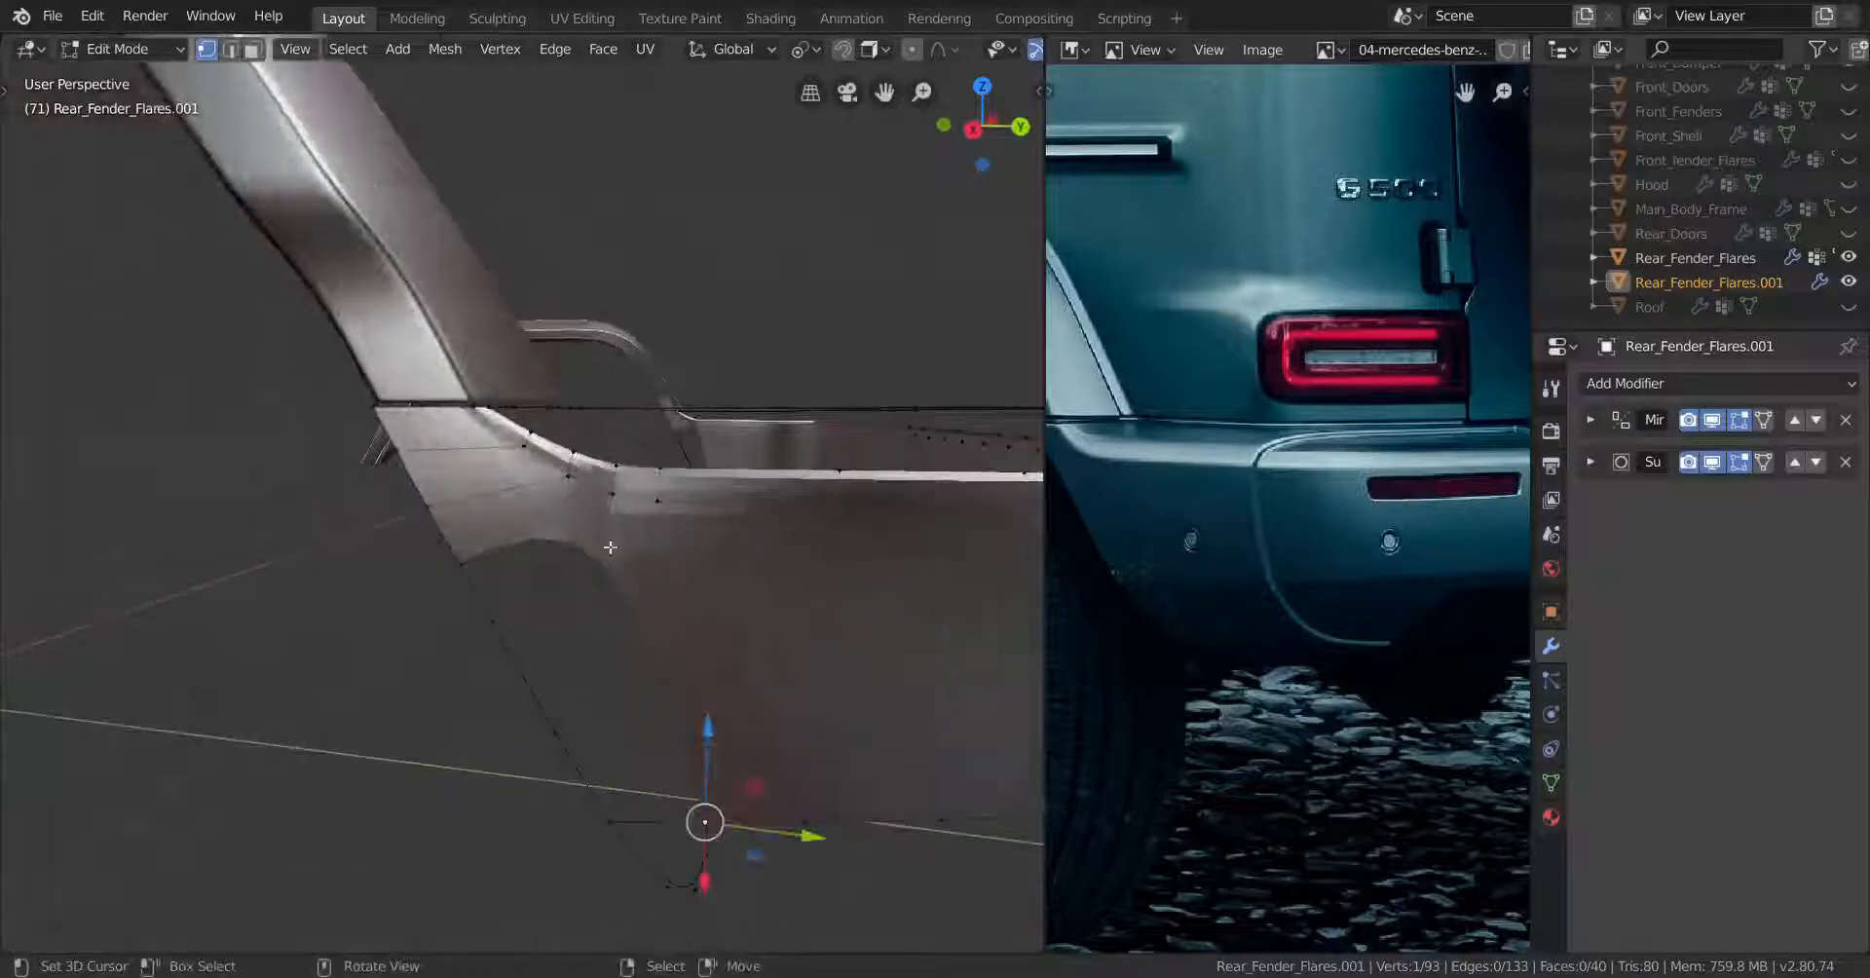
key("KP_3")
key("shift+z")
scroll(628, 501, "down", 1)
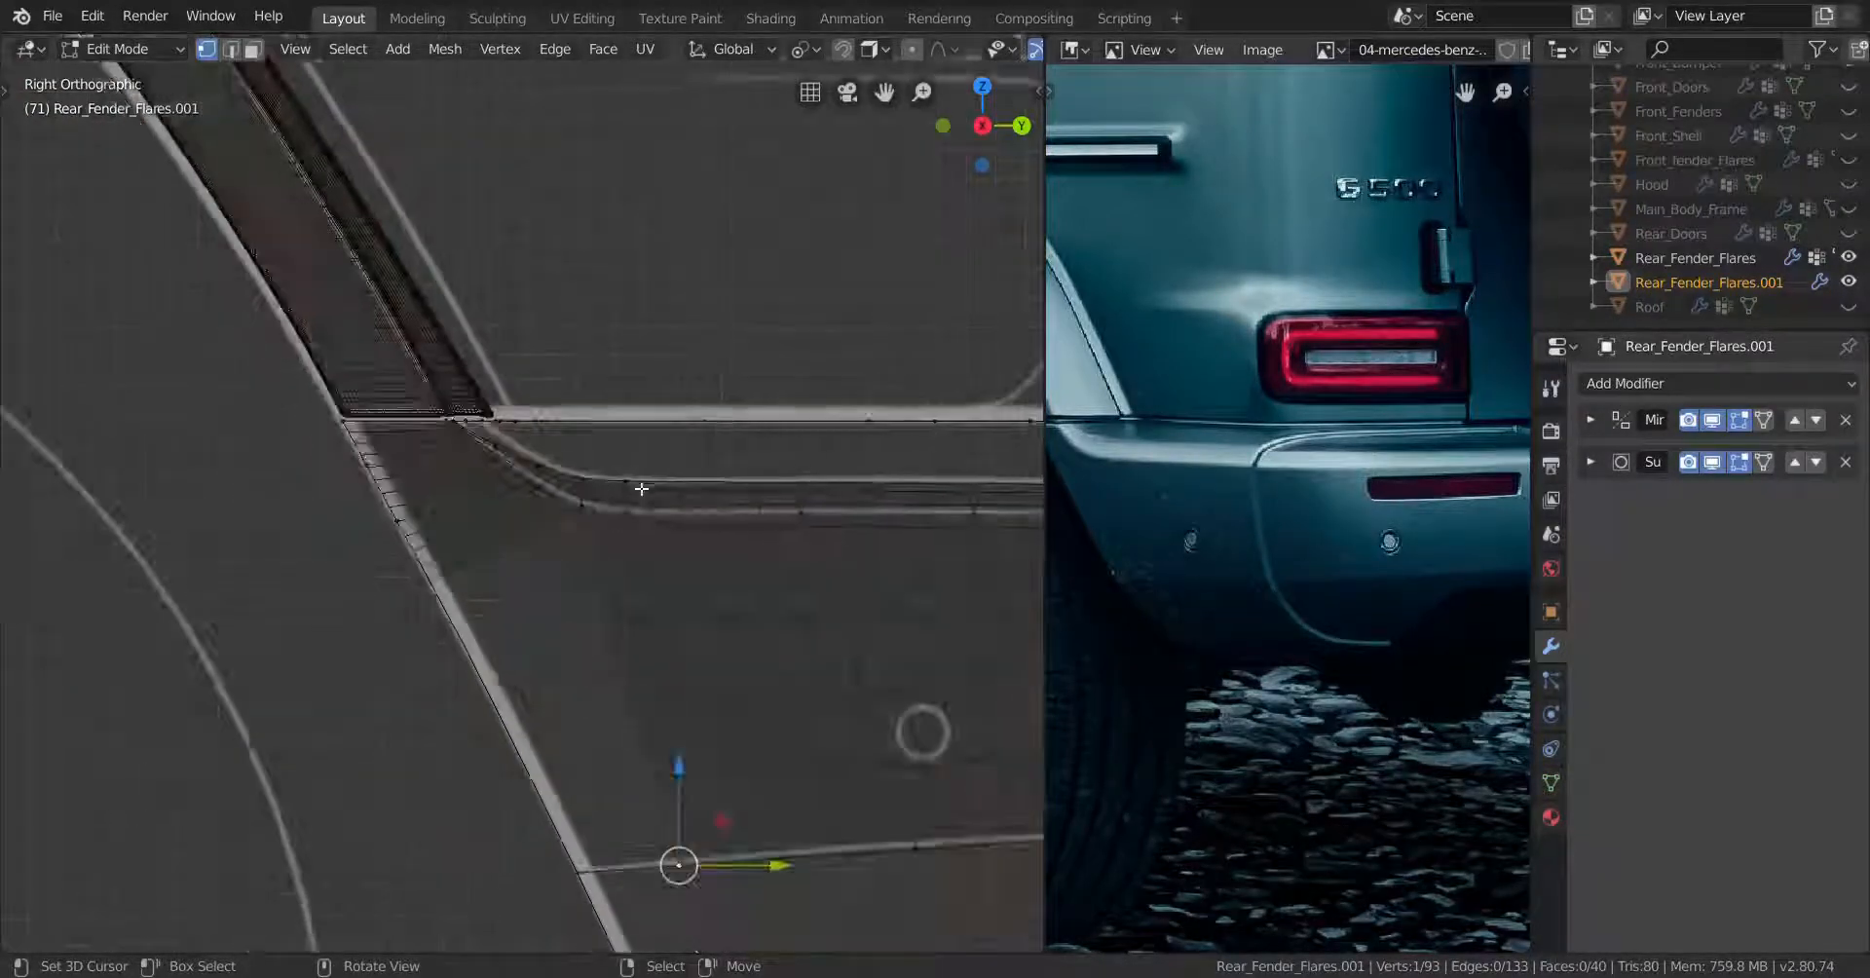
right_click(637, 488)
right_click(637, 513, "shift")
key("g")
key("g")
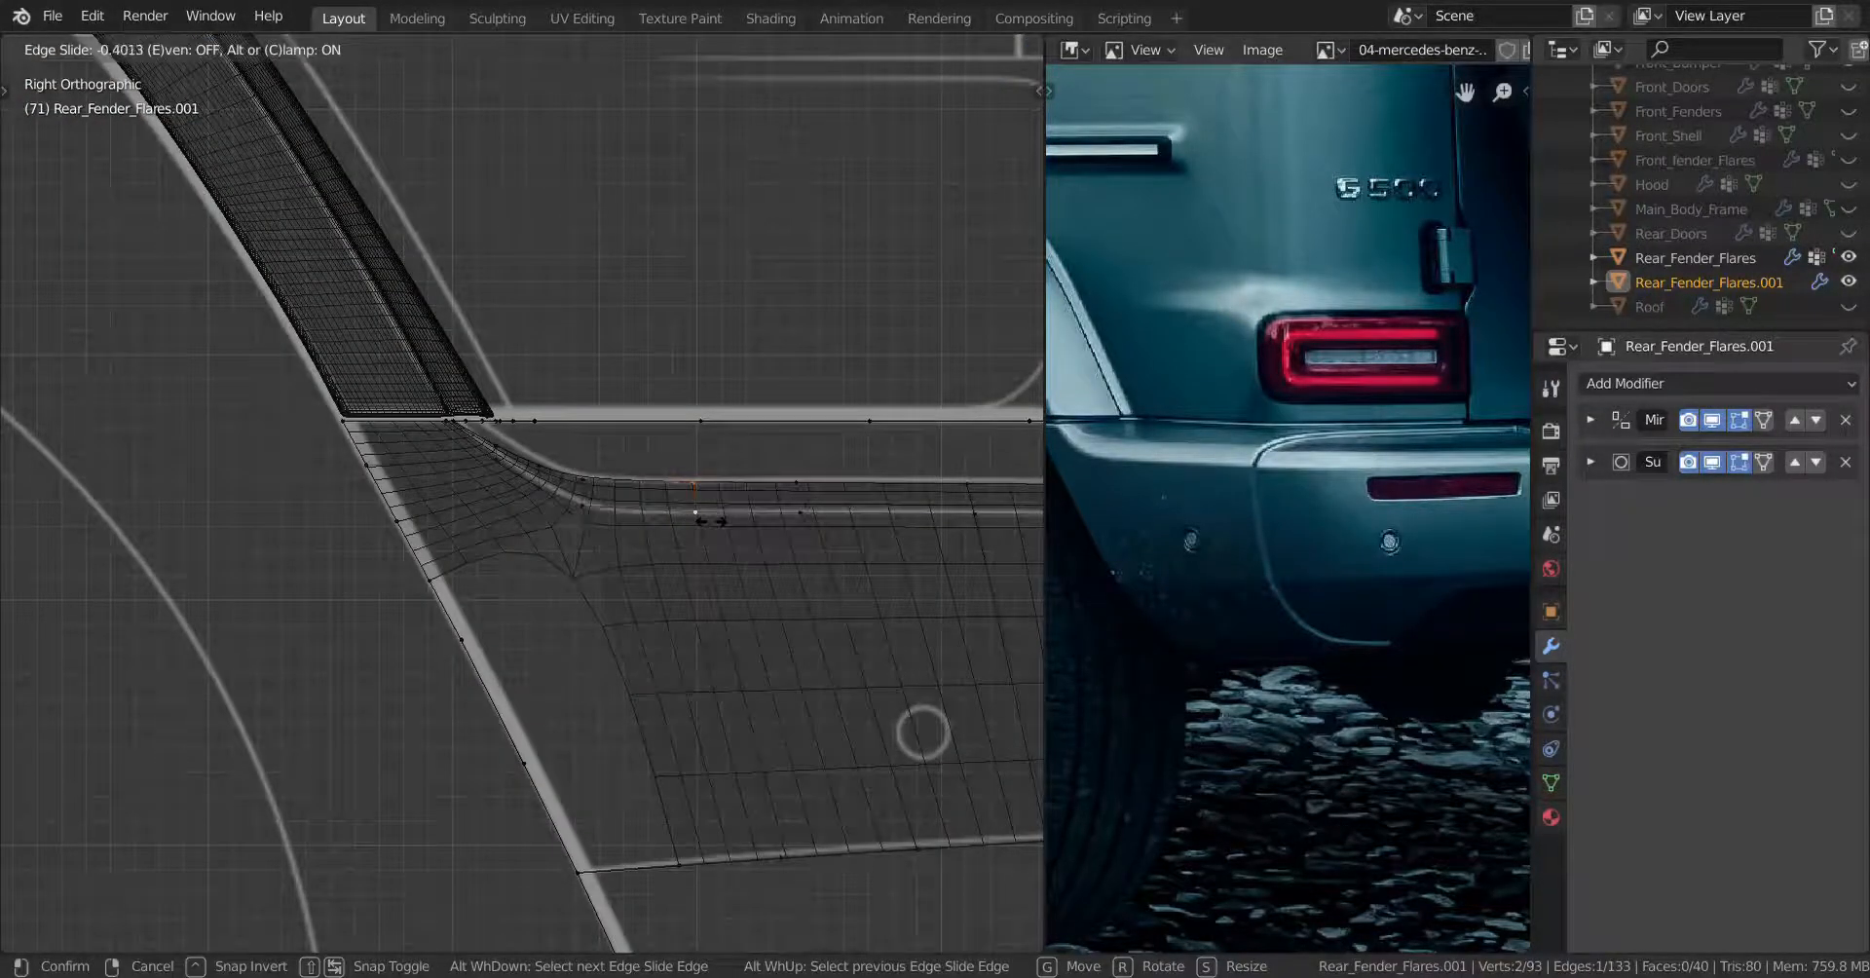
left_click(663, 516)
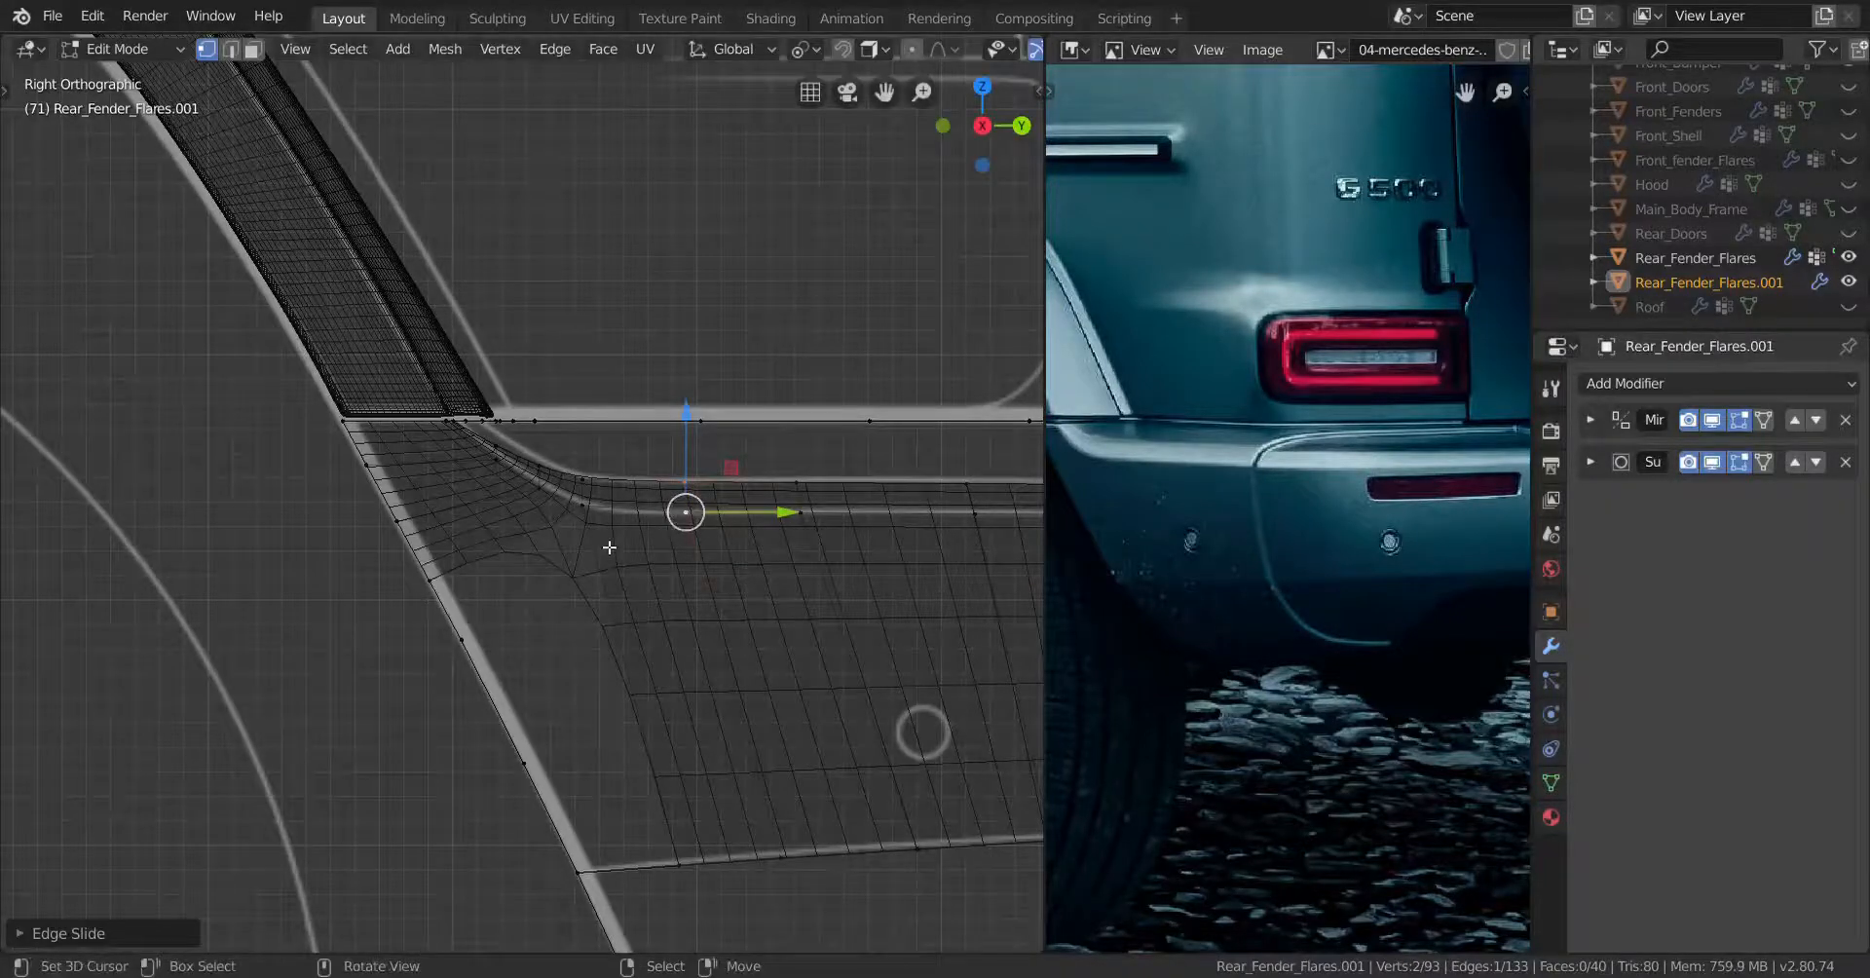
Vertex-slide the forward vertices of the bumper panel's bottom edge toward the rear in the right wireframe view to even out their spacing
key("a")
scroll(645, 554, "down", 3)
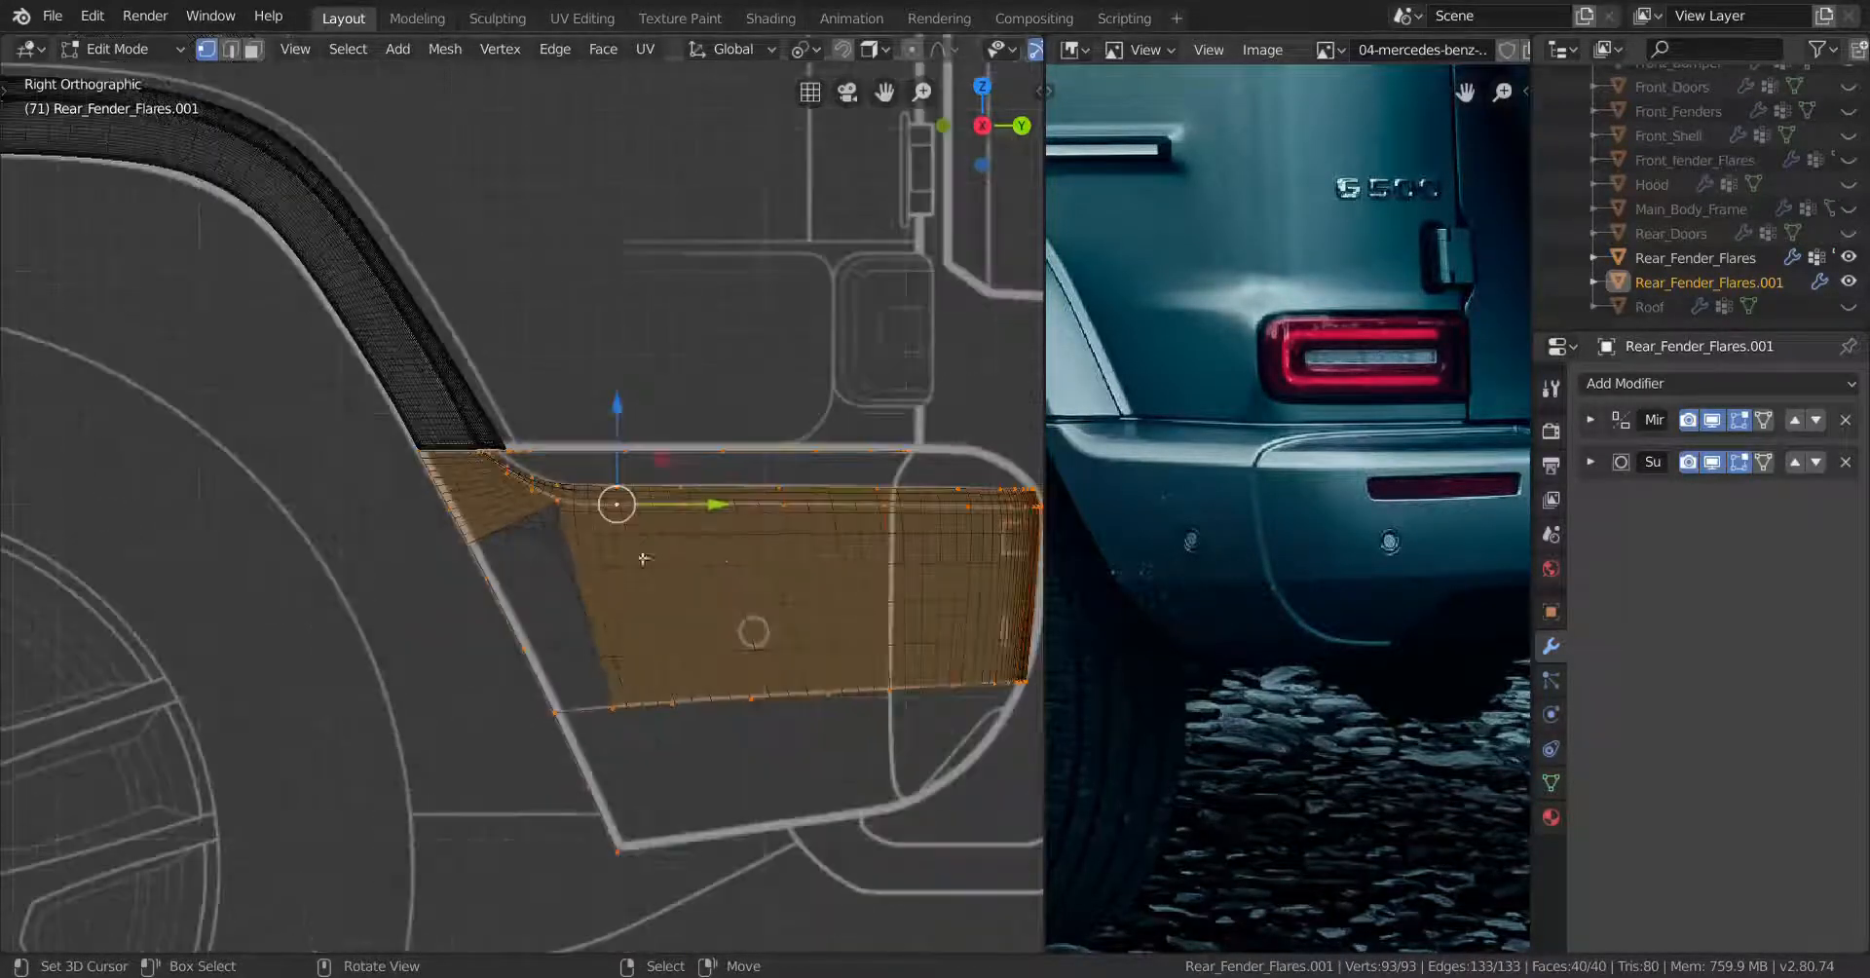
scroll(668, 569, "up", 2)
middle_click_drag(650, 578, 643, 474, "shift")
right_click(646, 698)
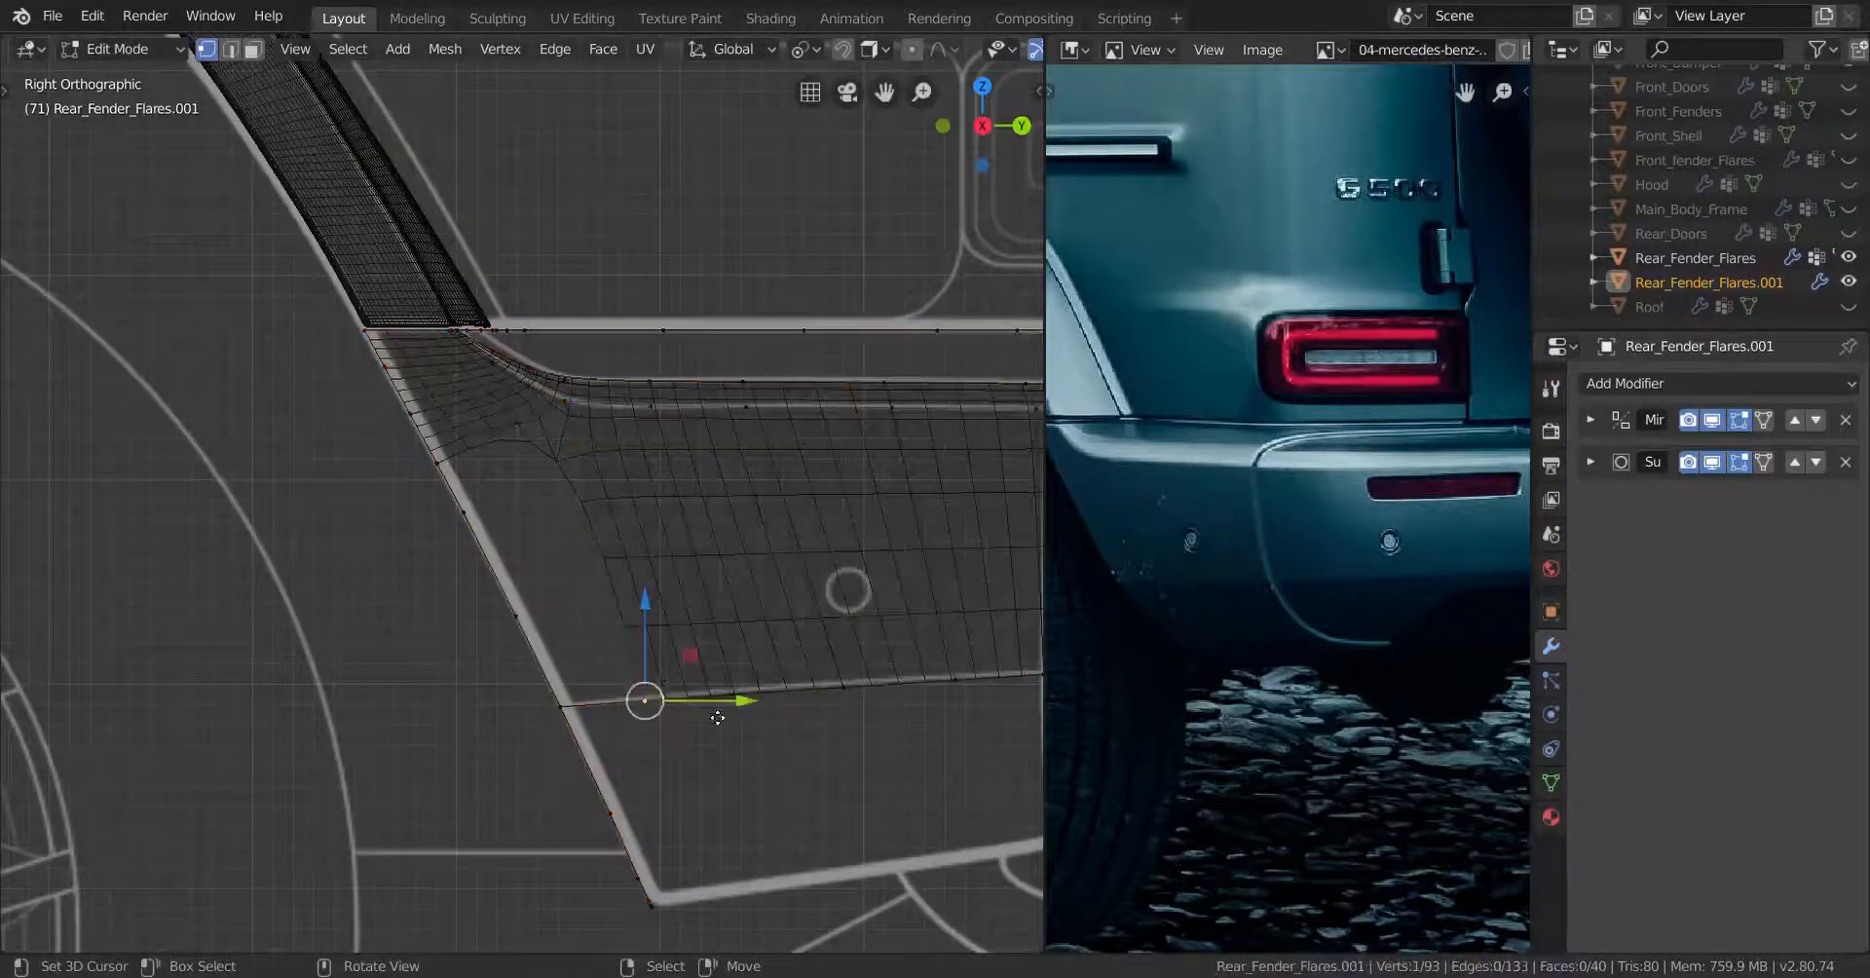
key("shift+v")
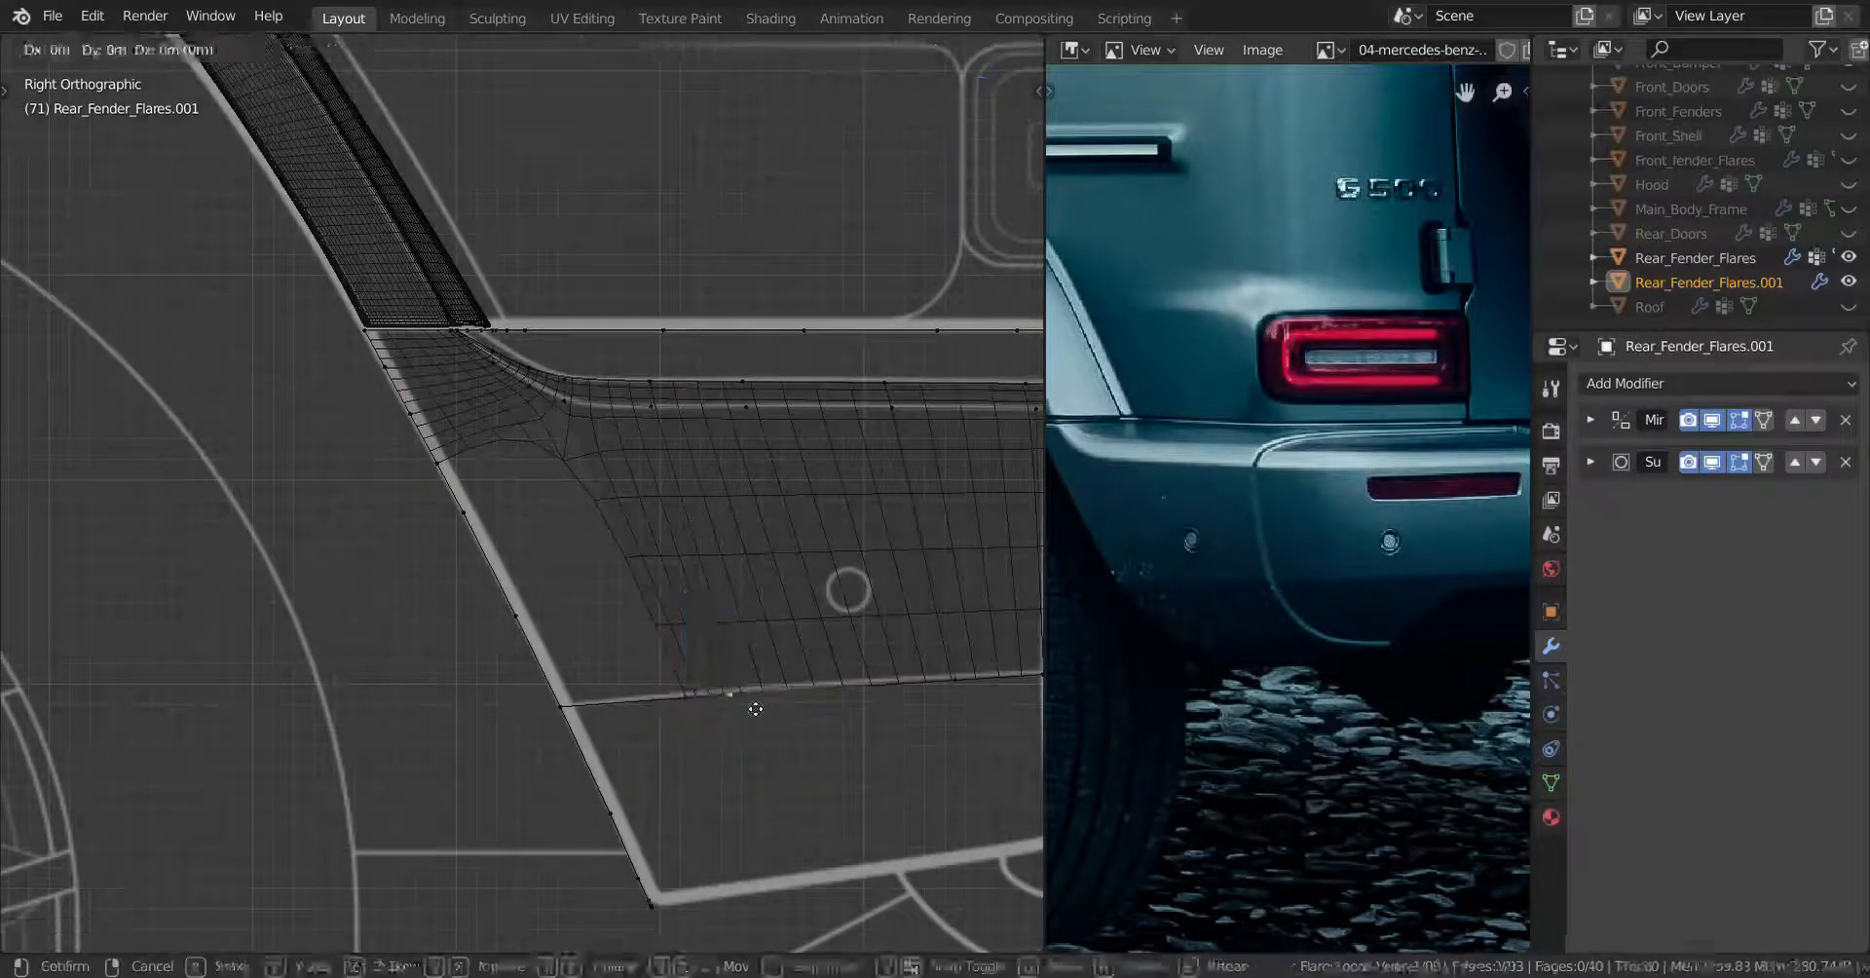
left_click(782, 702)
key("shift+v")
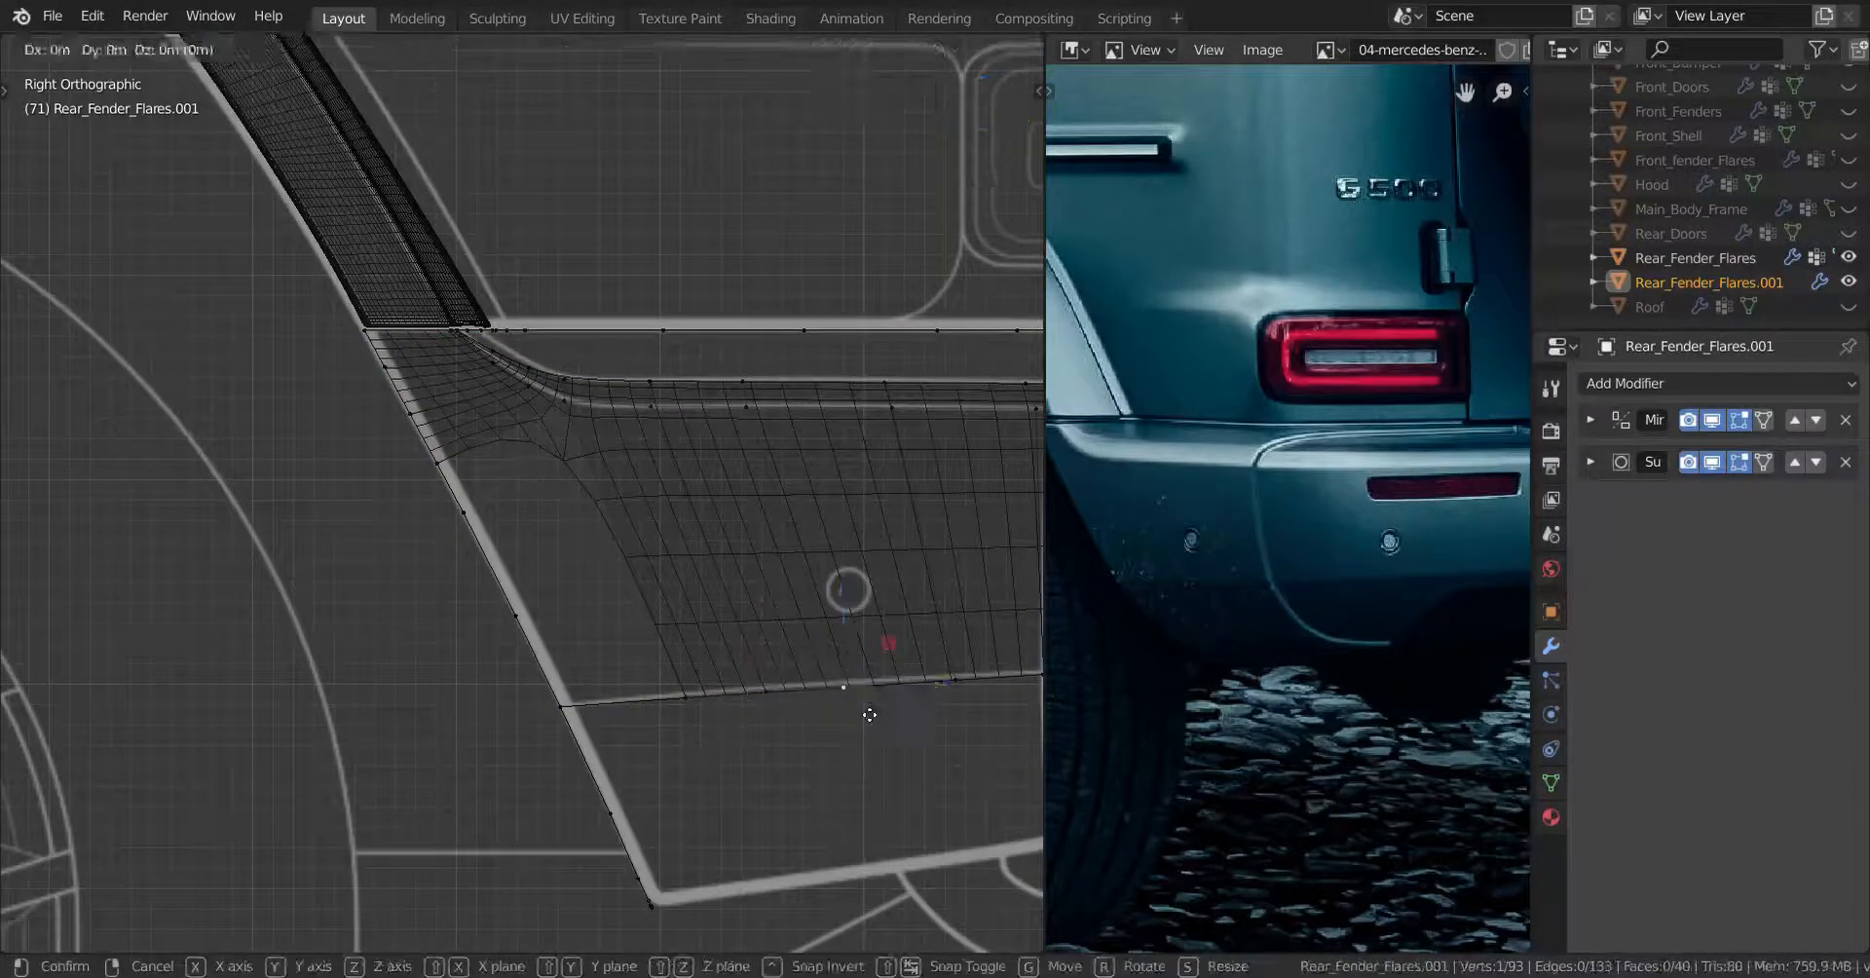
left_click(804, 701)
Check the side surface in solid shading, then add two centered lengthwise loop cuts across the bumper panel in wireframe
key("shift+z")
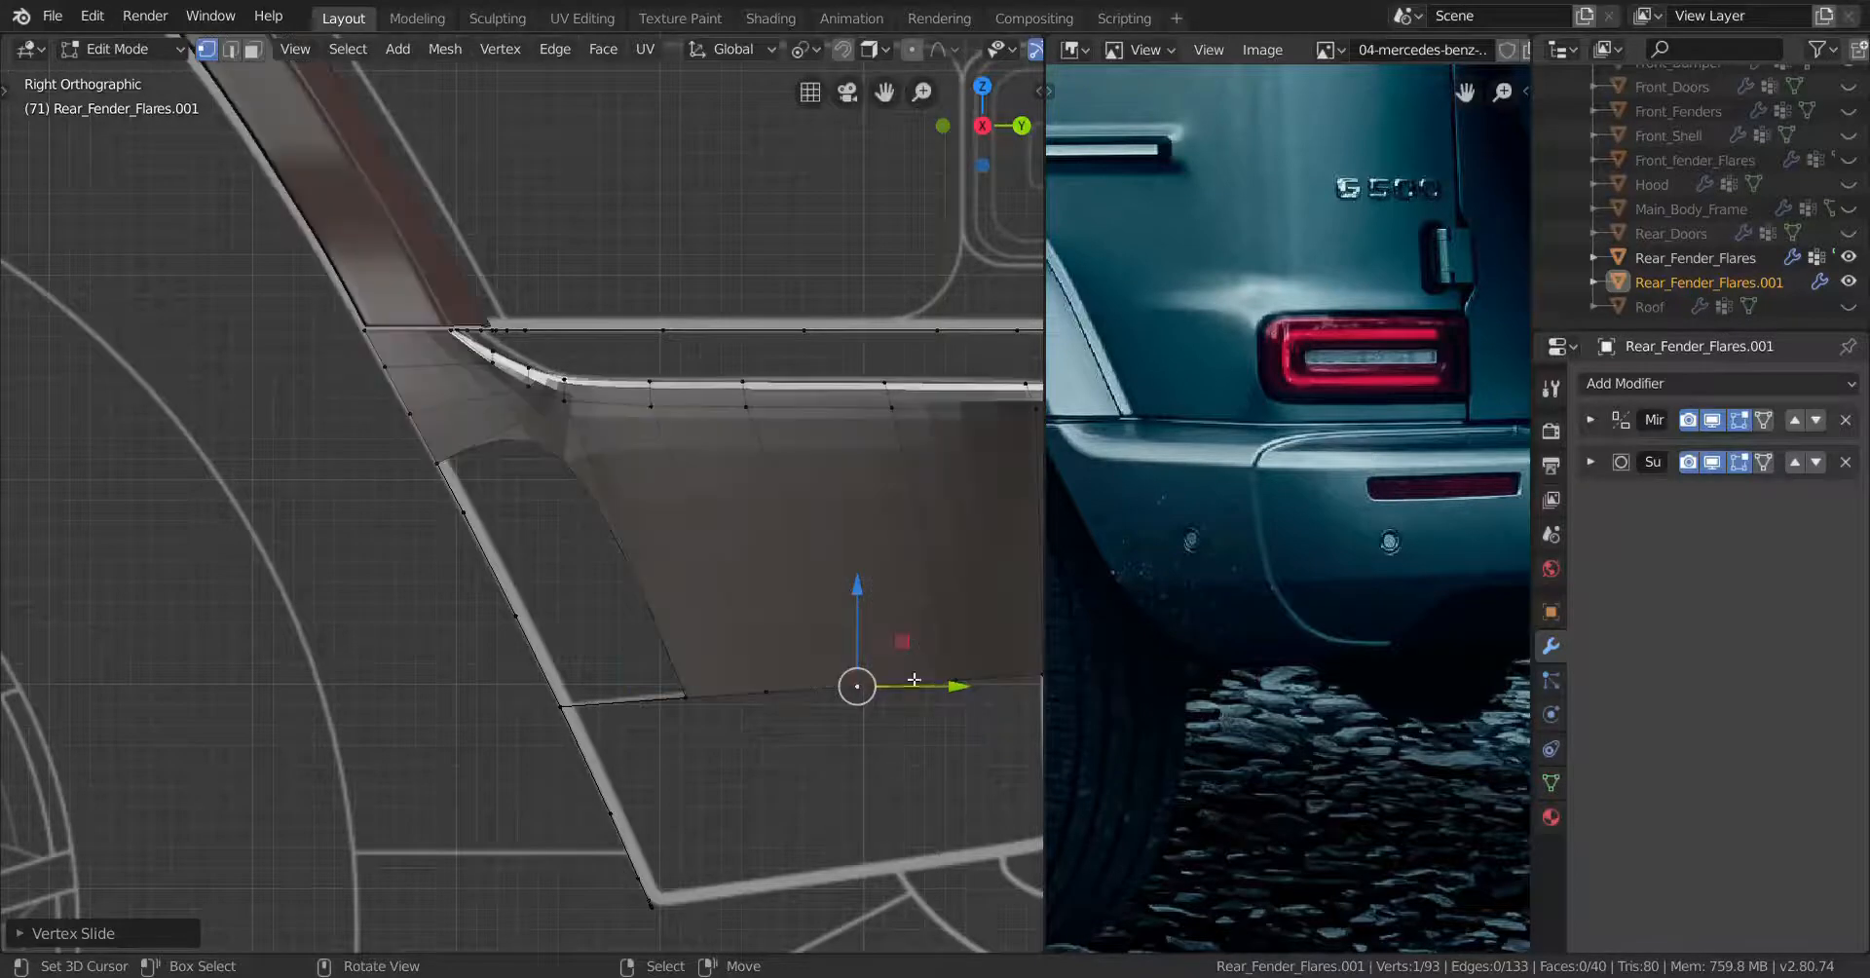
scroll(751, 663, "up", 2)
middle_click_drag(634, 621, 496, 506, "shift")
scroll(715, 588, "down", 5)
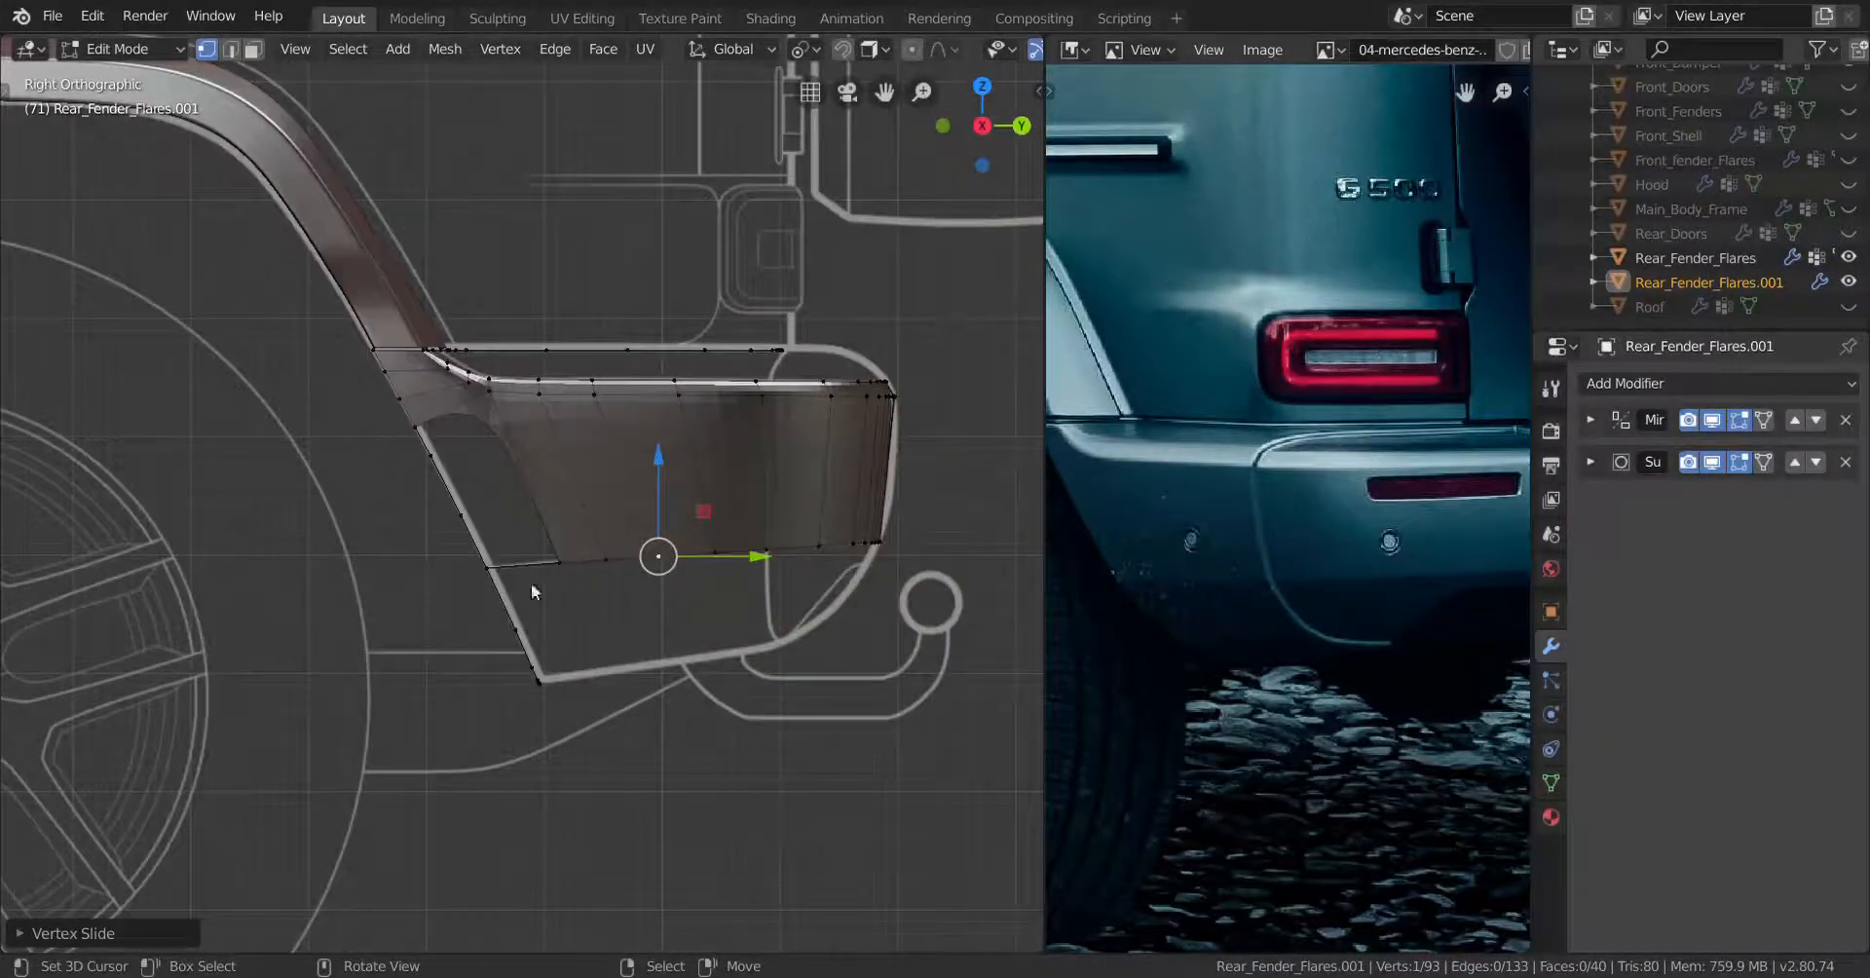
key("shift+z")
scroll(722, 569, "up", 1)
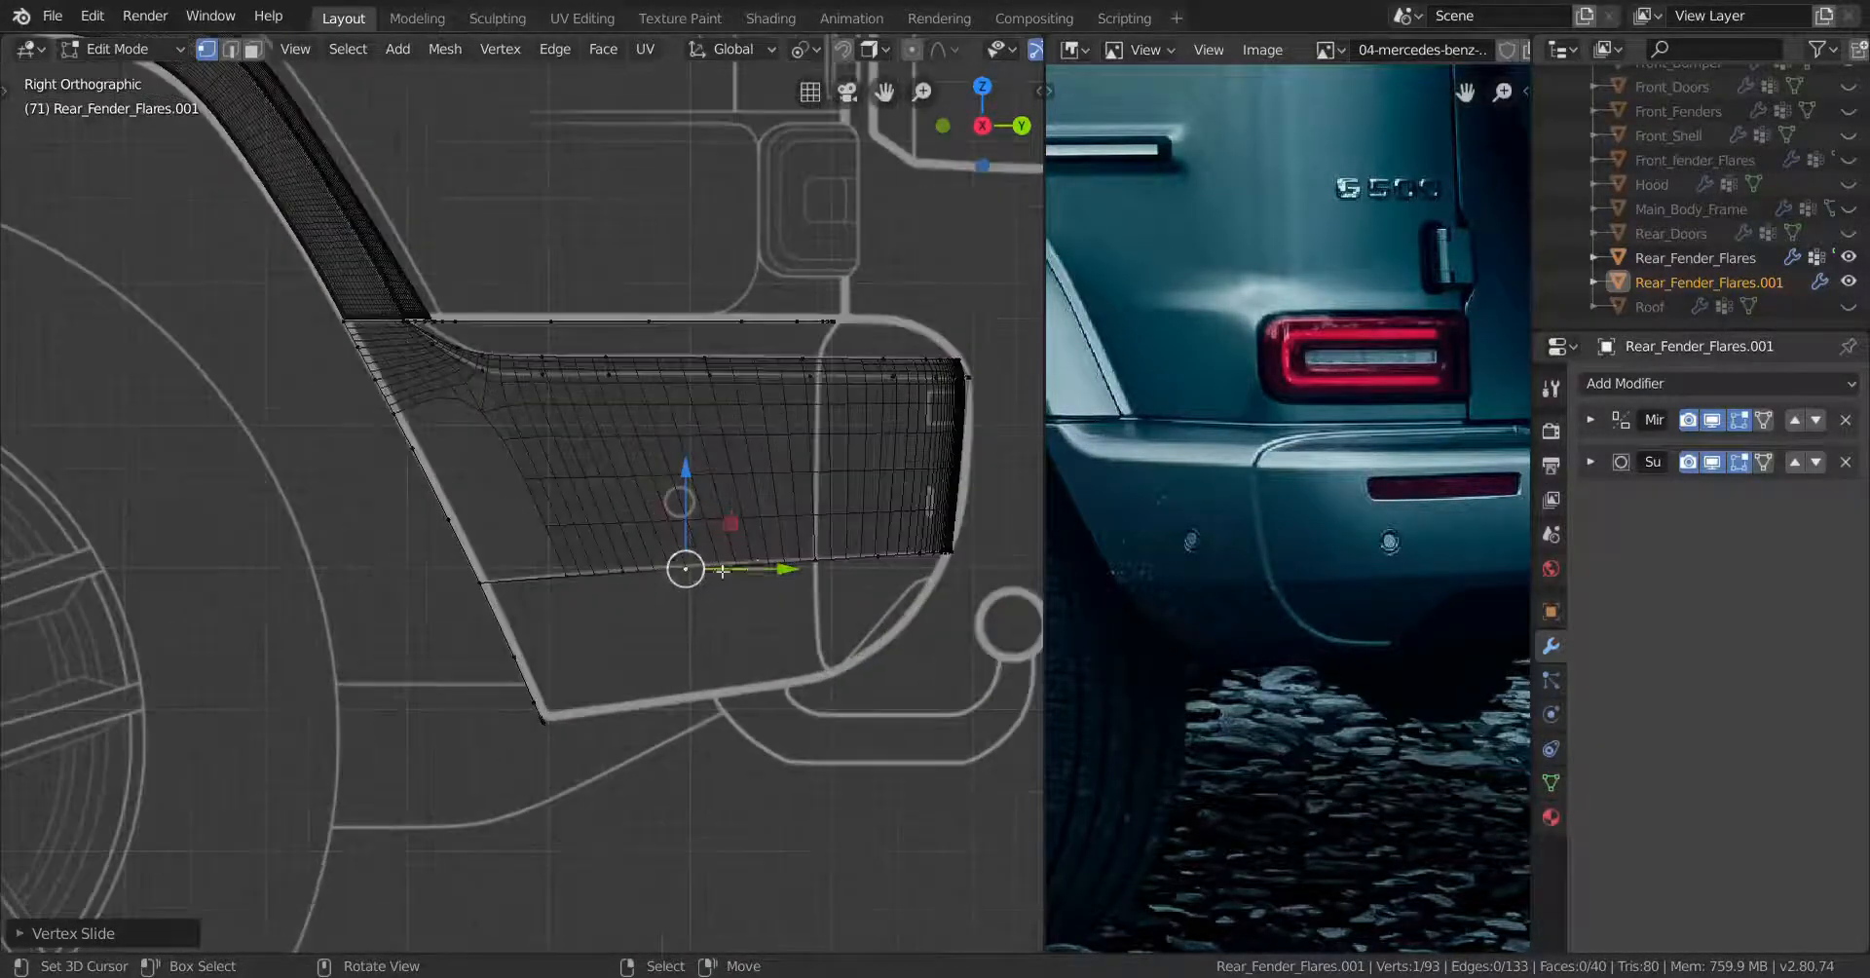
middle_click_drag(875, 527, 781, 542, "shift")
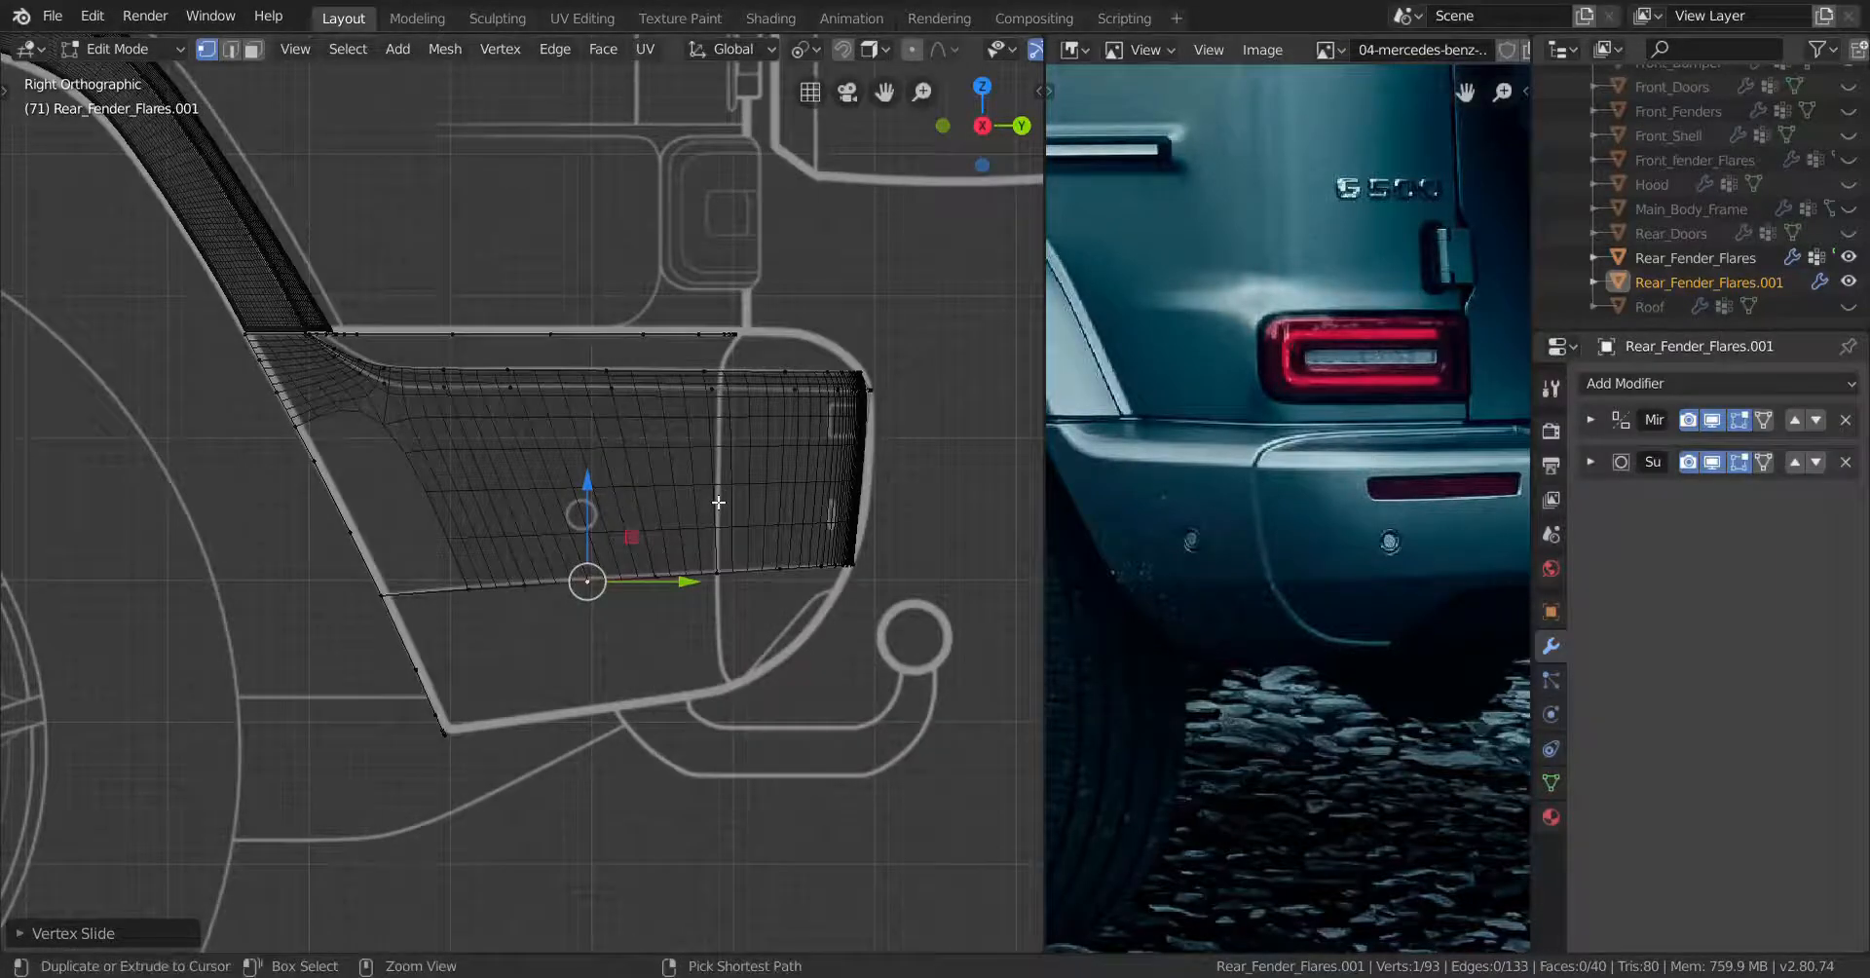
key("ctrl+r")
scroll(719, 500, "up", 1)
left_click(720, 501)
right_click(720, 501)
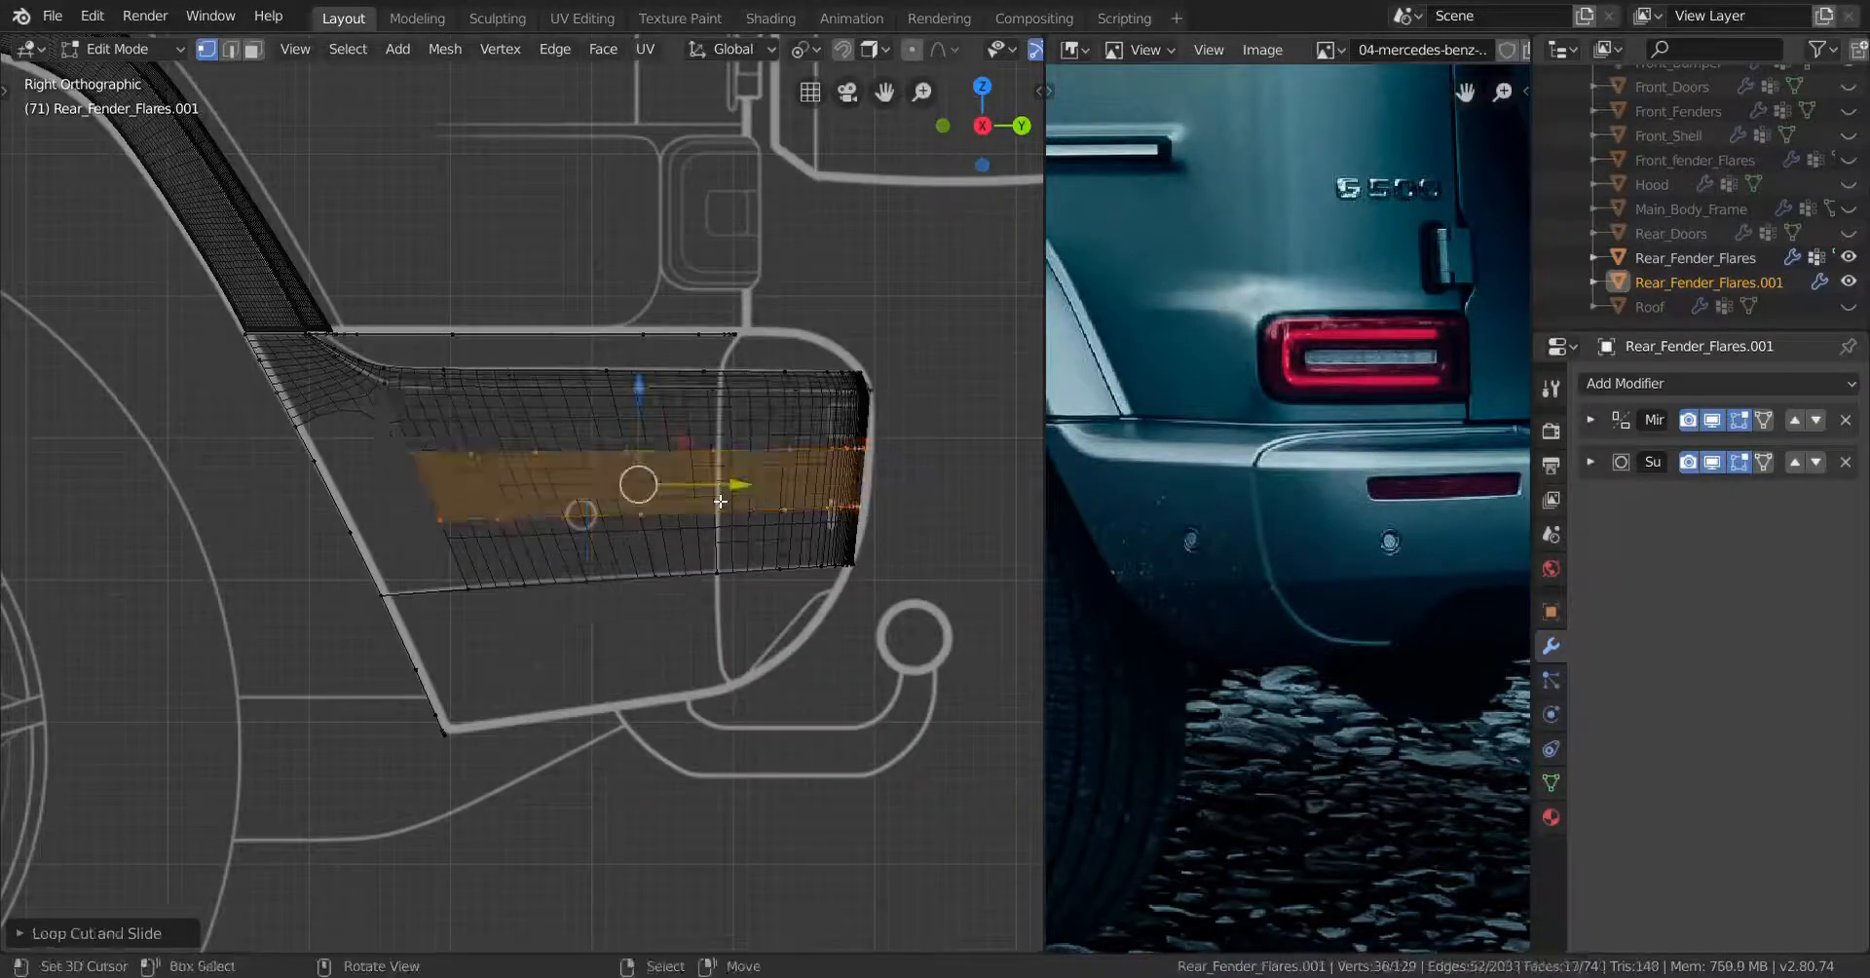
Adjust the upper new loop with Shrink/Fatten, then scale it about 1.018 along Y to meet the blueprint's rear outline
scroll(682, 517, "down", 2)
middle_click_drag(682, 516, 555, 604)
key("KP_3")
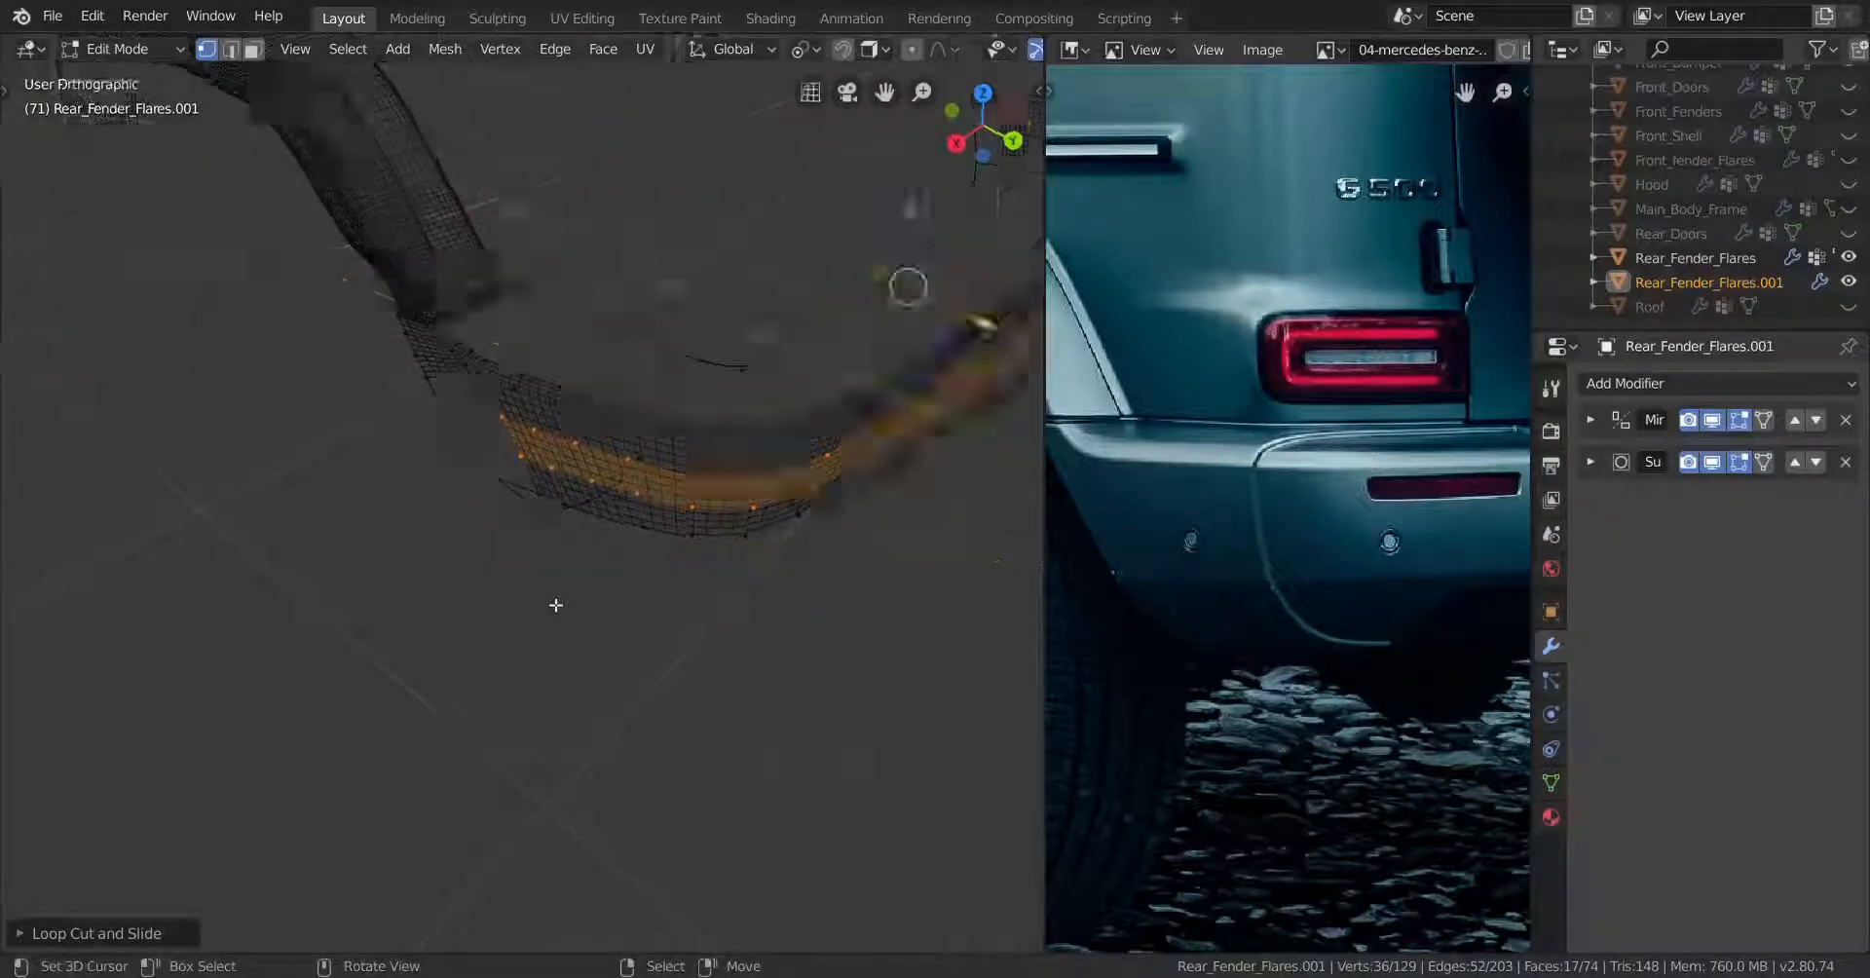
scroll(555, 603, "up", 5)
right_click(359, 420, "alt")
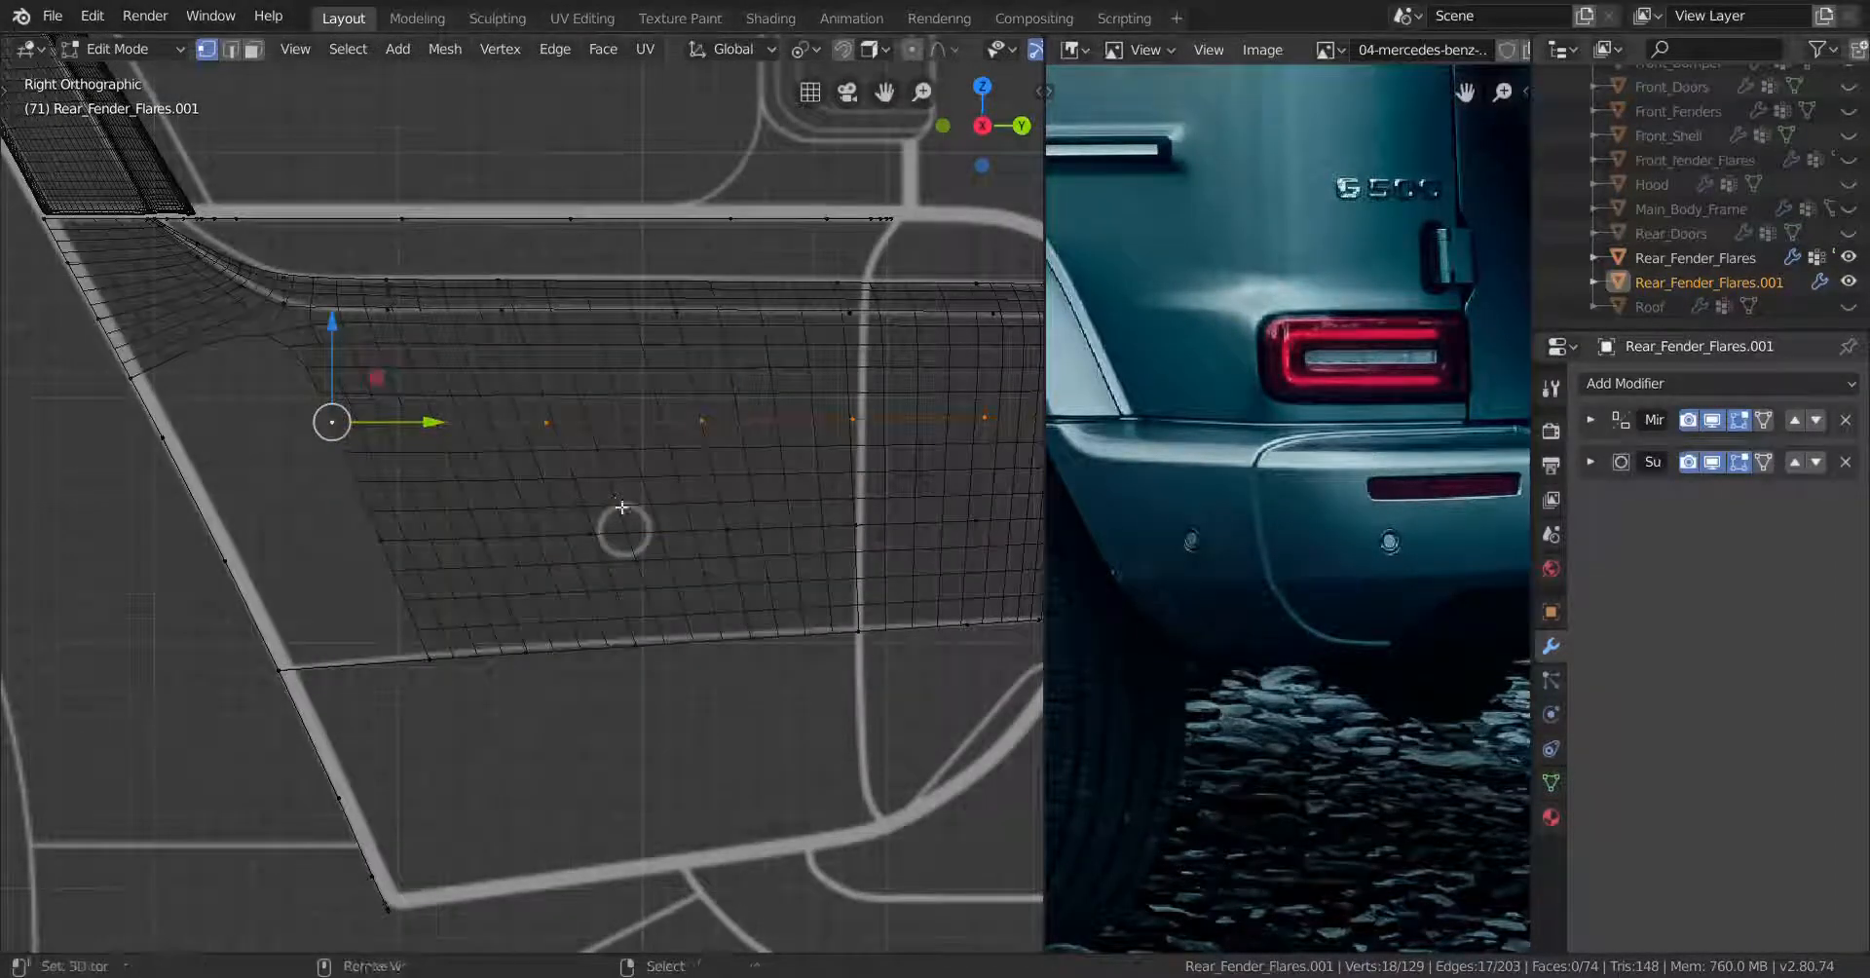
middle_click_drag(622, 507, 582, 509, "shift")
key("alt+s")
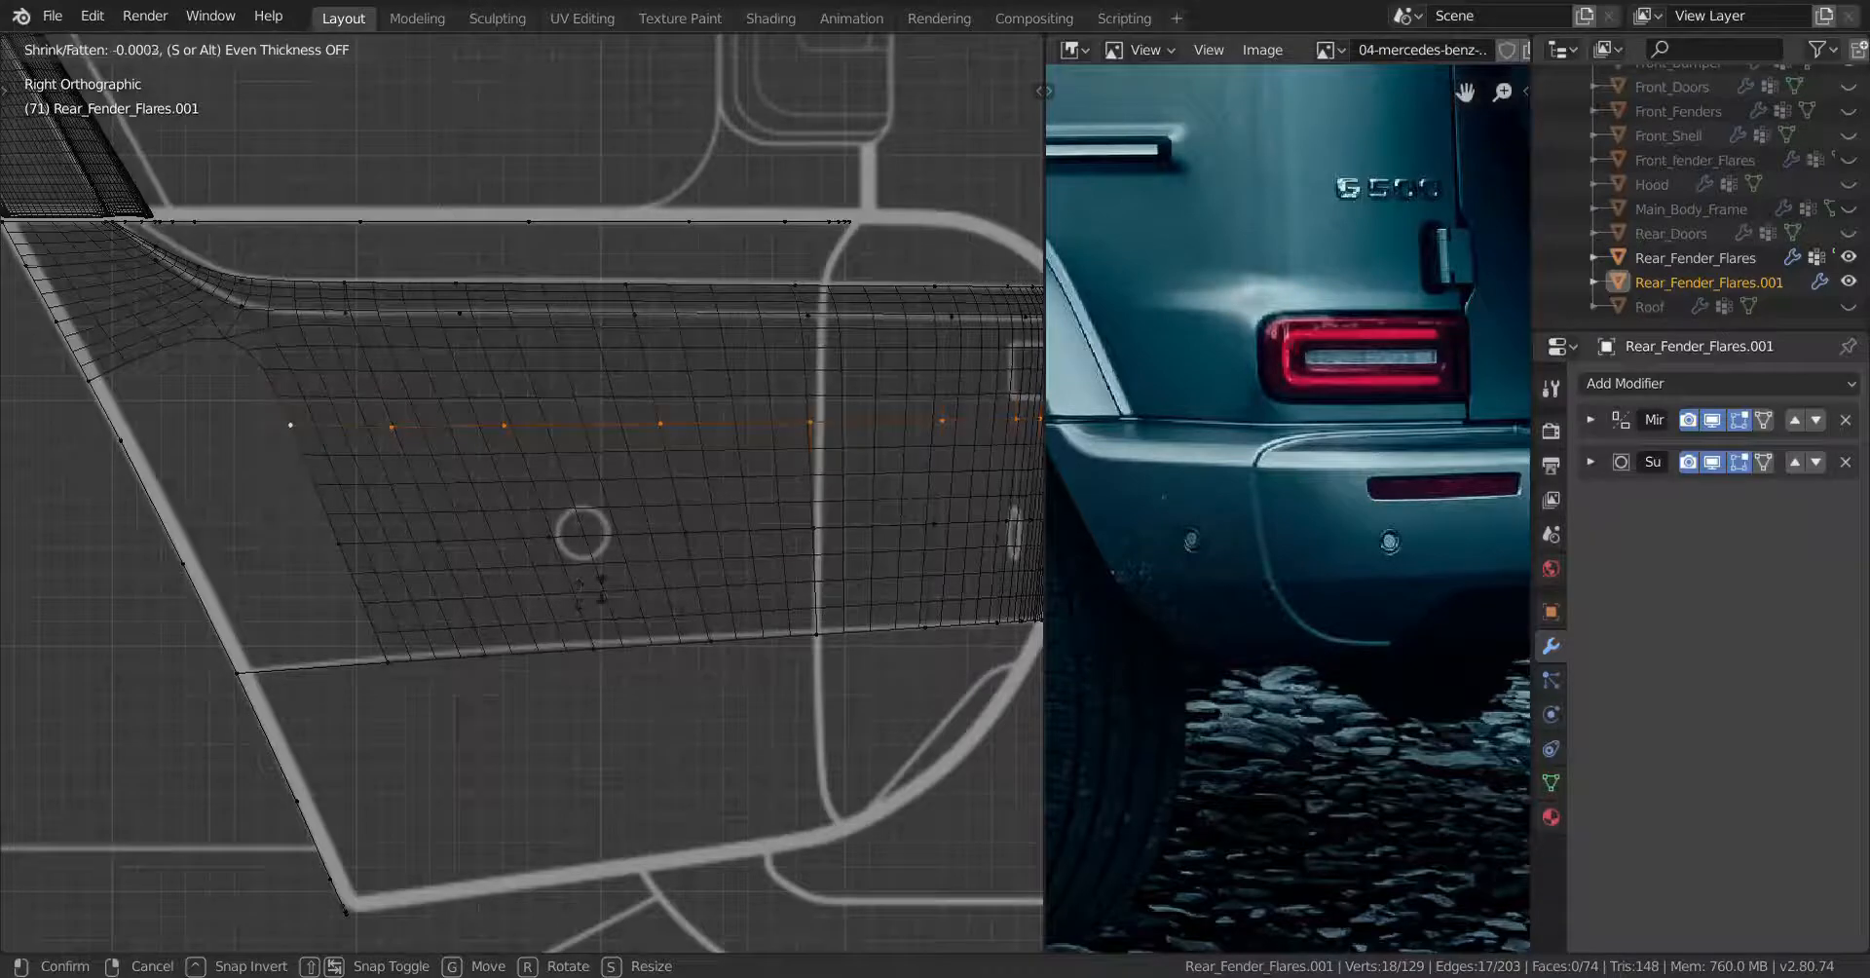
left_click(672, 637)
scroll(605, 613, "down", 3)
middle_click_drag(750, 555, 601, 589, "shift")
scroll(601, 589, "up", 3)
key("s")
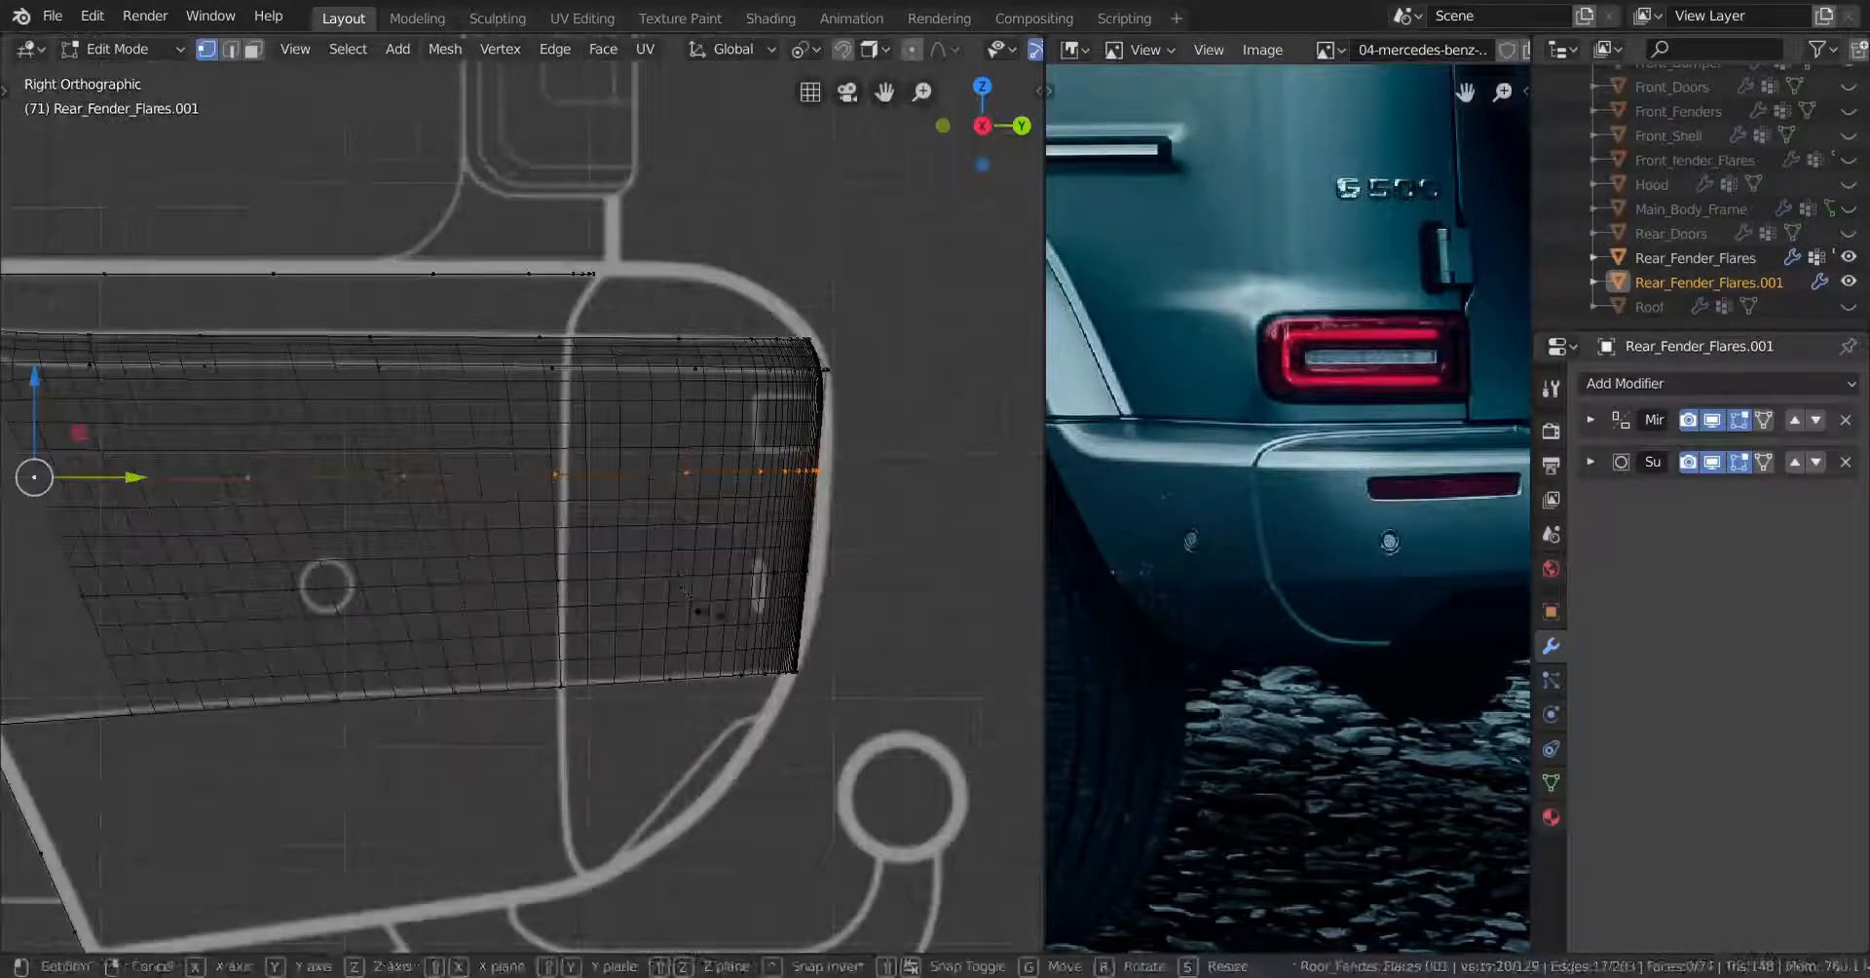
key("y")
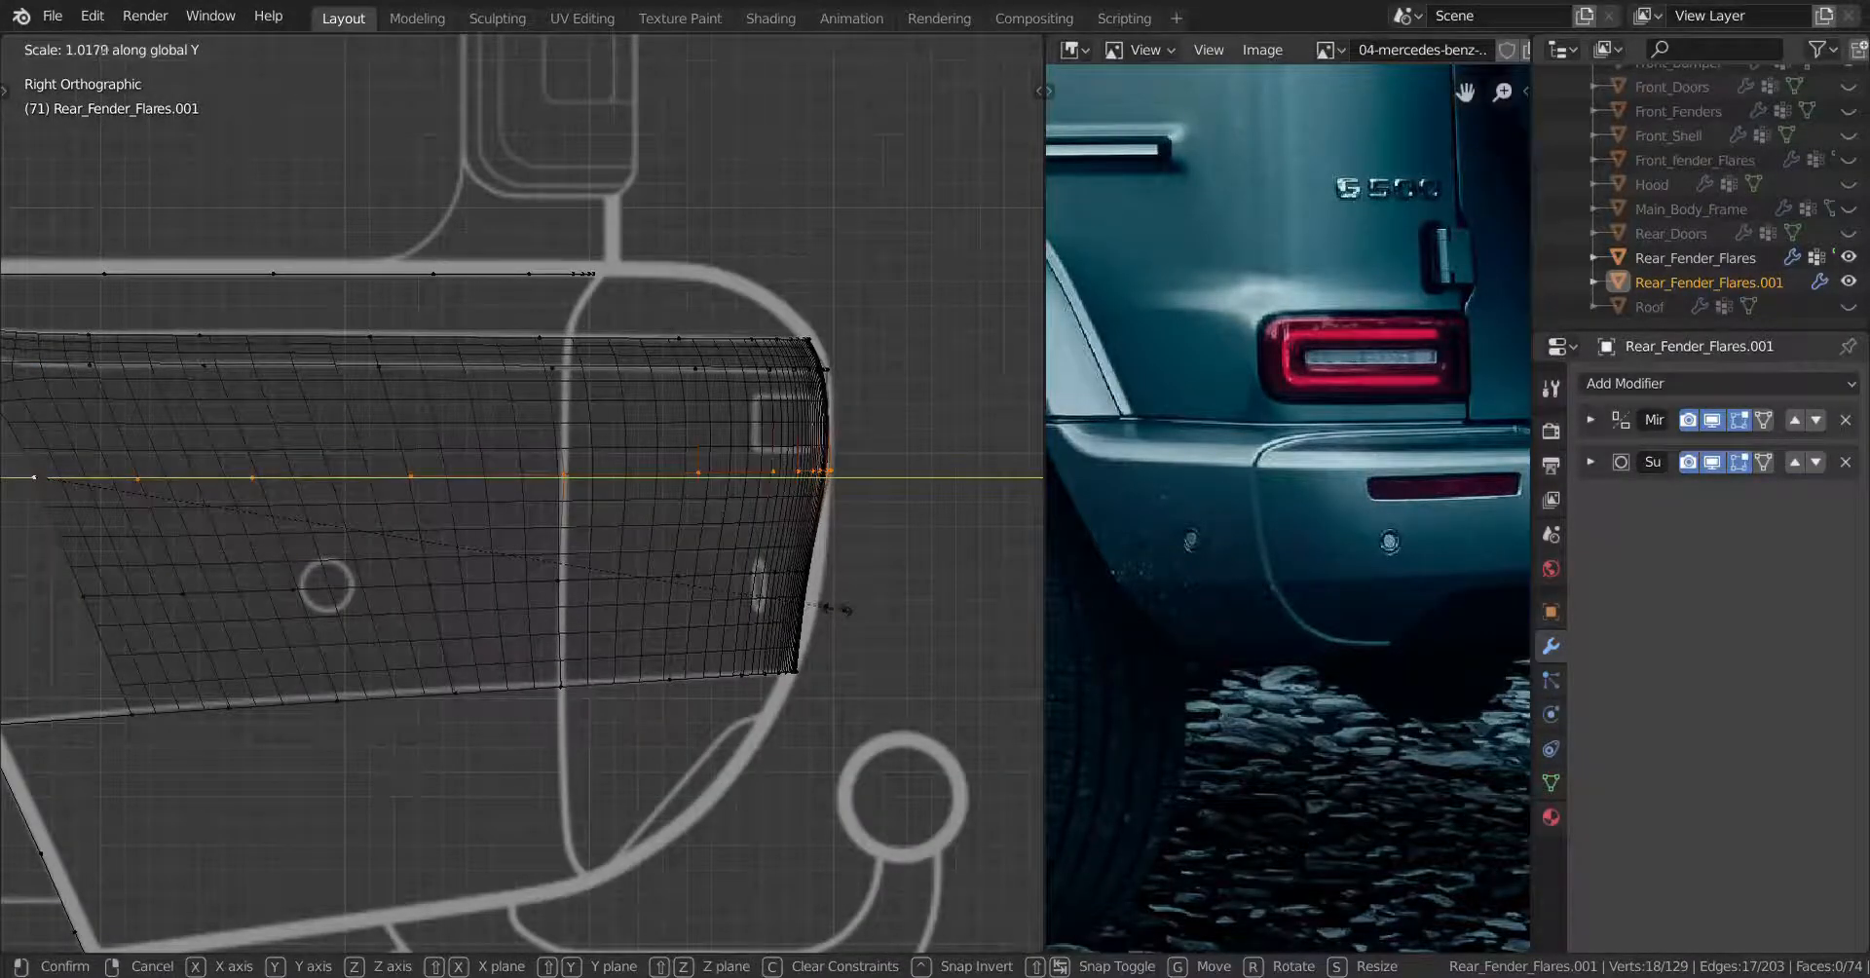
left_click(833, 605)
Scale the lower new loop along Y, finishing with a factor of about 1.03, to meet the blueprint's rear outline
middle_click_drag(198, 616, 427, 597, "shift")
right_click(434, 575, "alt")
key("s")
key("y")
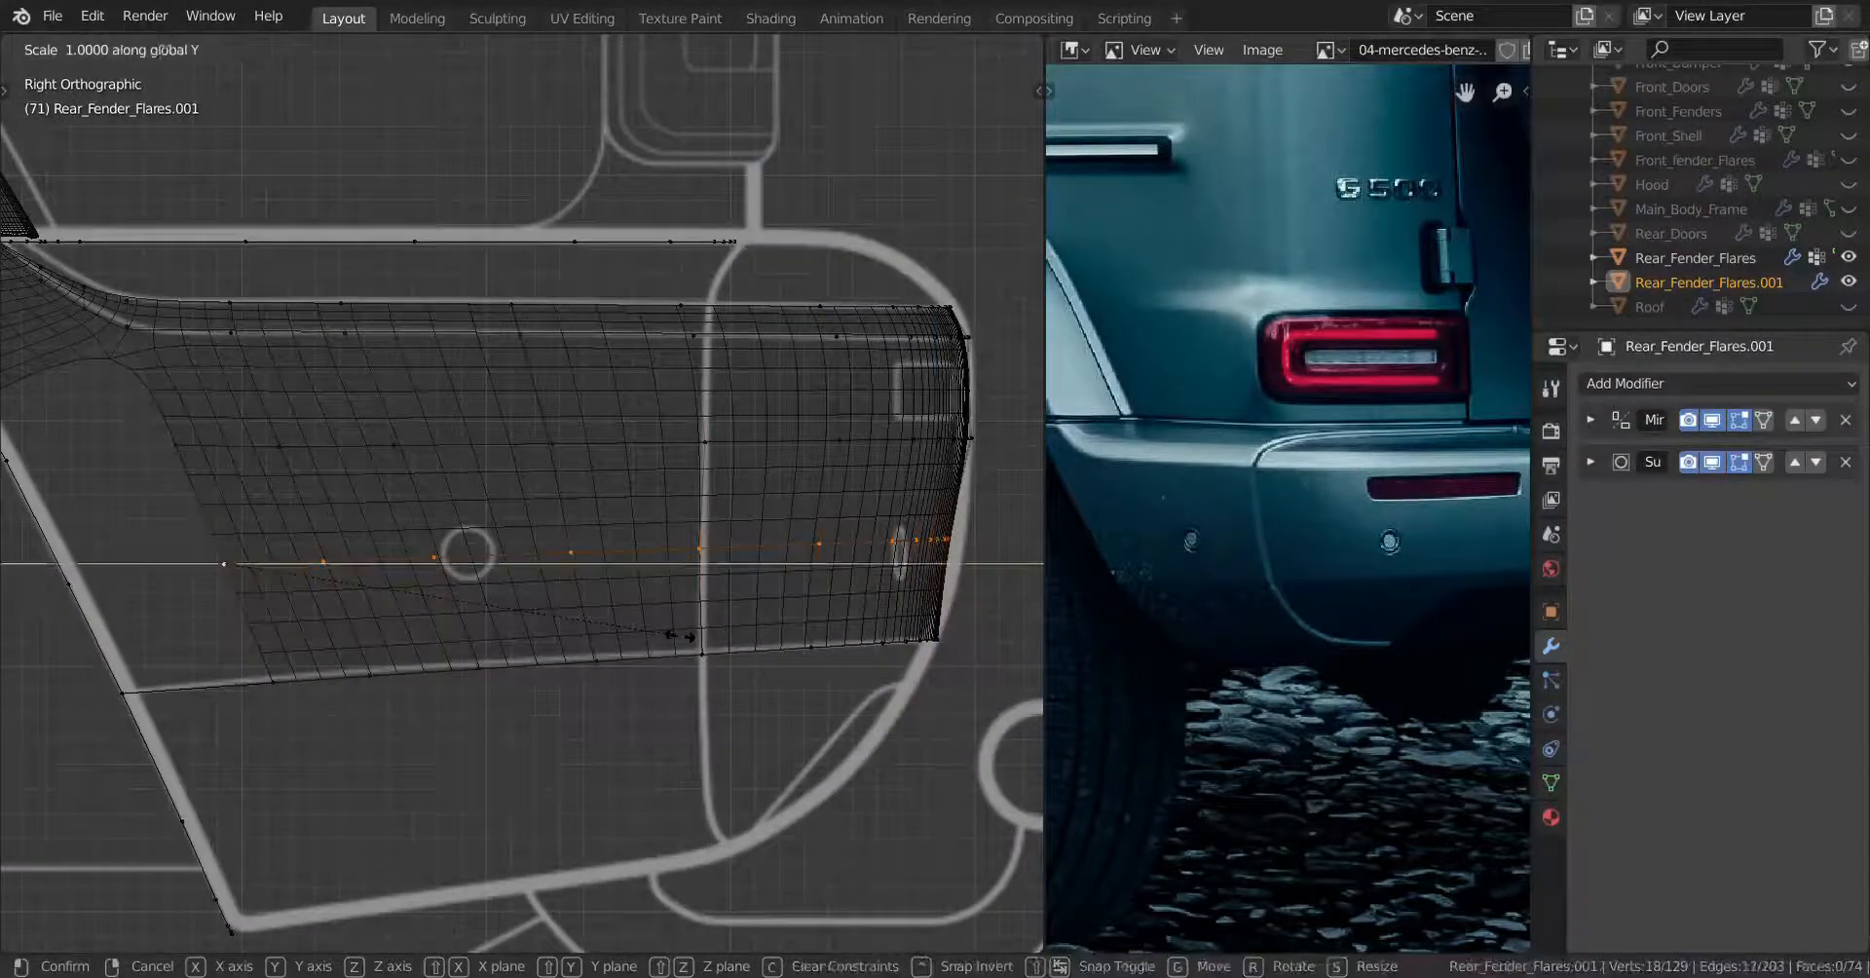
left_click(759, 640)
key("s")
key("y")
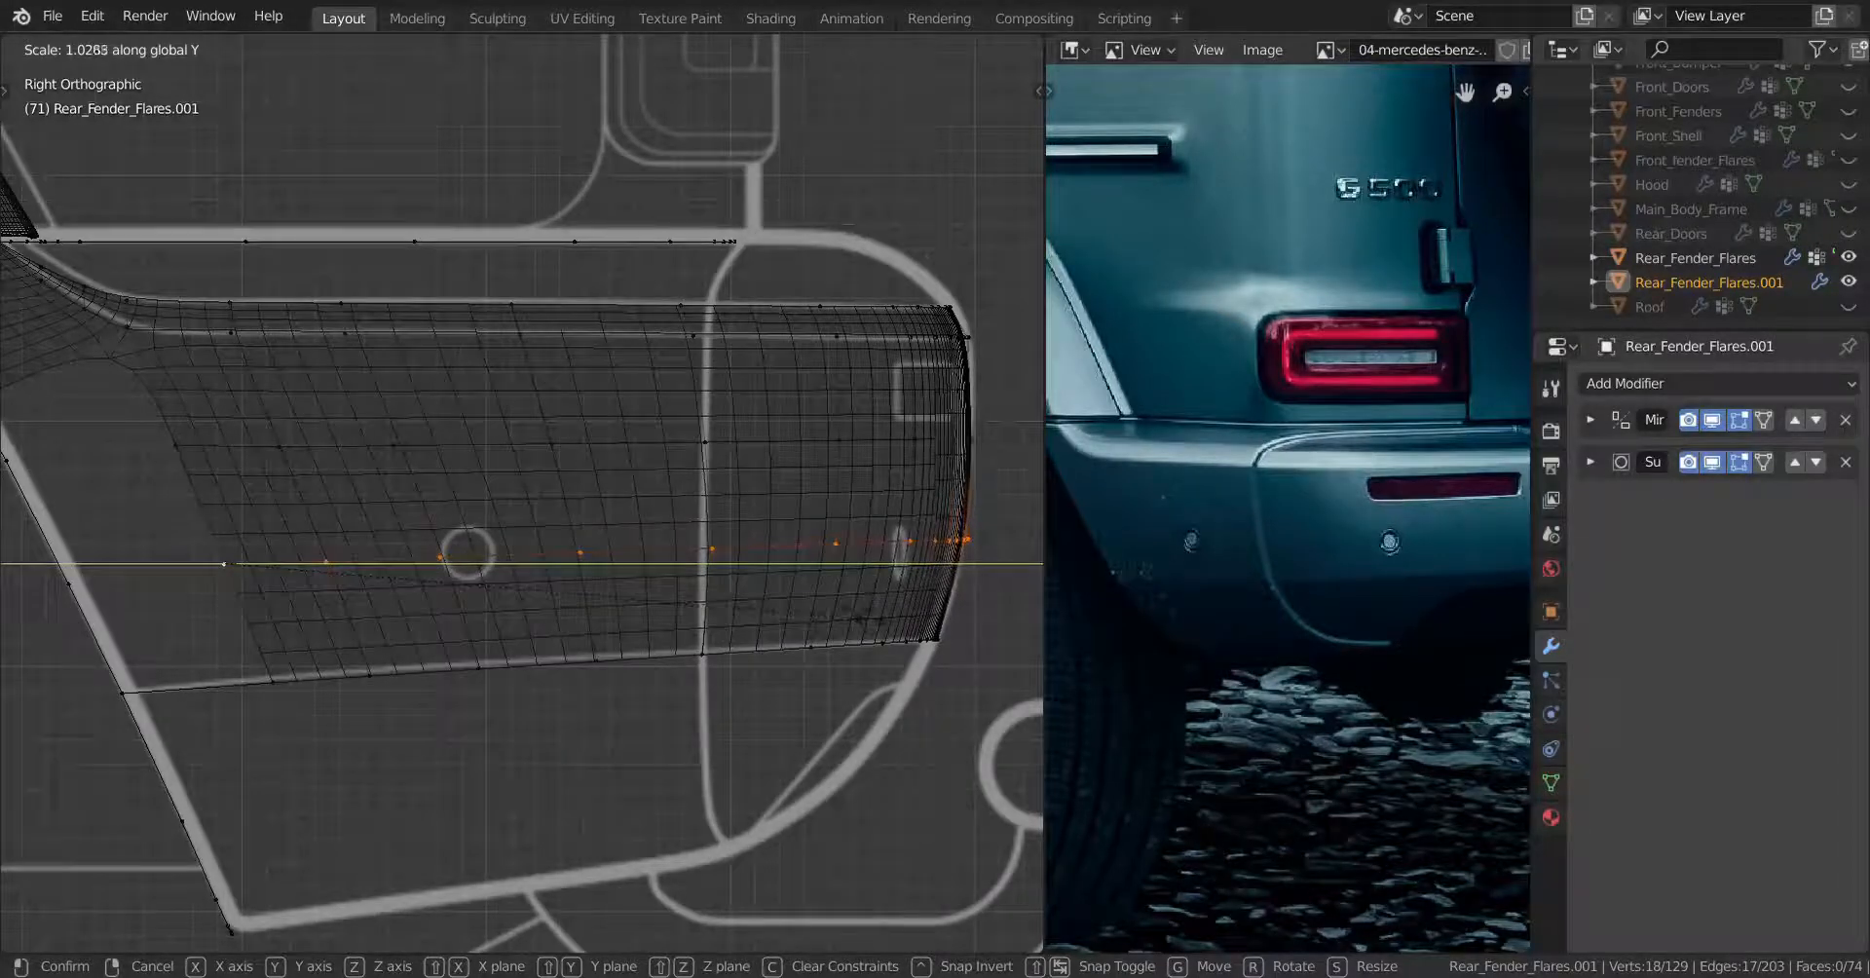
left_click(854, 611)
Examine the bumper surface in Object Mode from perspective, back and right views in solid and wireframe shading
key("Tab")
mouse_move(856, 614)
middle_mouse_down()
mouse_move(697, 617)
mouse_move(770, 637)
mouse_move(693, 669)
mouse_move(646, 658)
mouse_move(954, 602)
mouse_move(820, 645)
mouse_move(639, 628)
middle_mouse_up()
key("z")
left_click(889, 603)
key("ctrl+KP_1")
key("z")
left_click(317, 617)
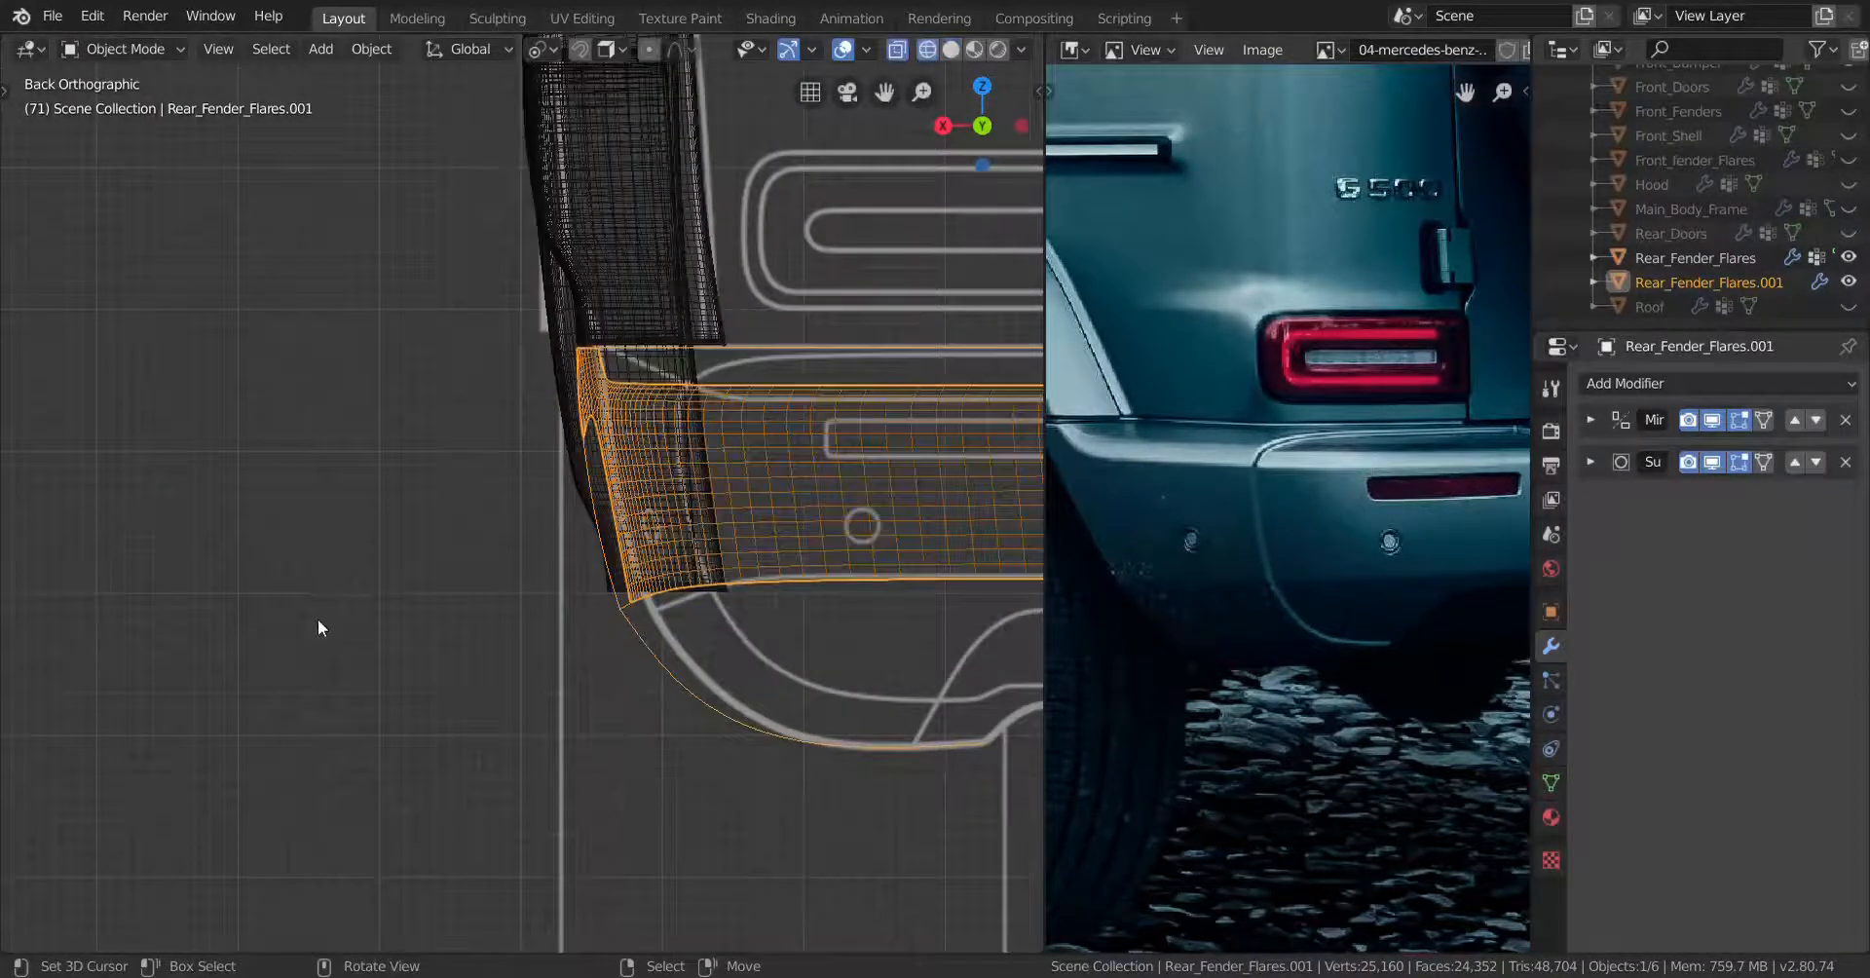
key("KP_3")
key("z")
left_click(799, 601)
scroll(453, 542, "up", 2)
middle_click_drag(453, 543, 757, 598, "shift")
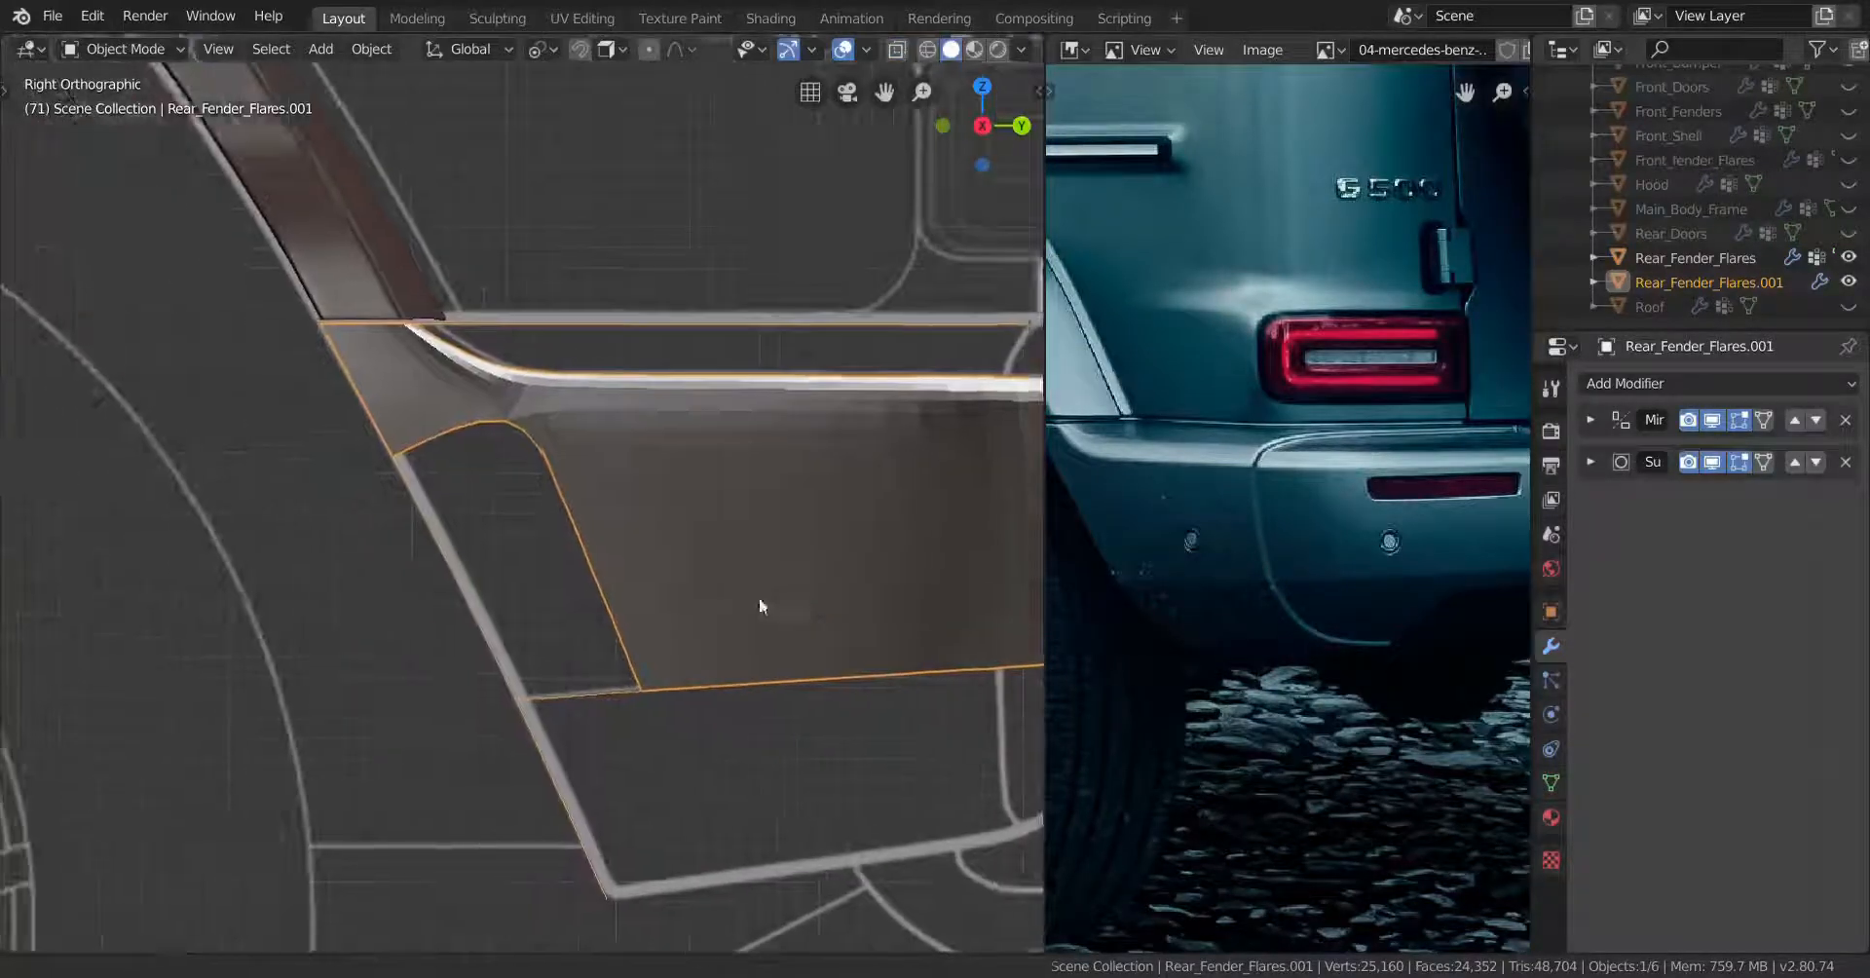
In Edit Mode, vertex-slide the lower corner of the filled front faces and the vertex below it upward along the slanted edge
key("Tab")
scroll(585, 585, "up", 2)
left_click(374, 518)
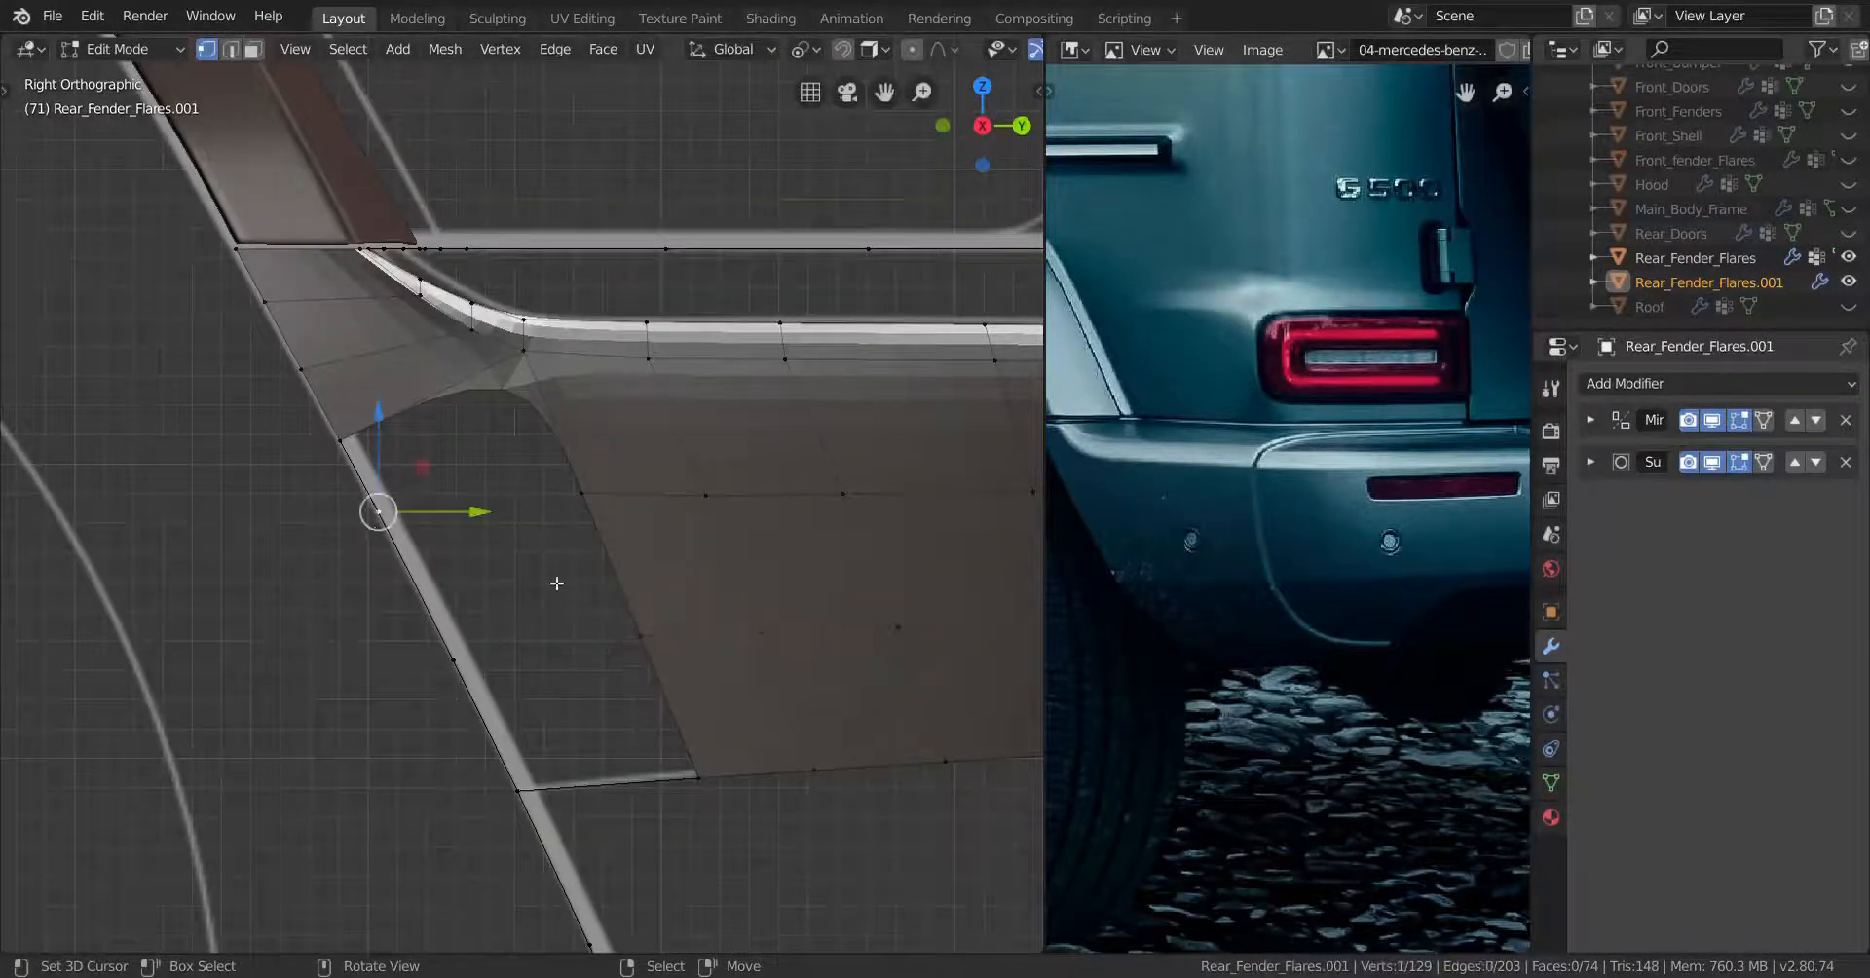
key("g")
key("g")
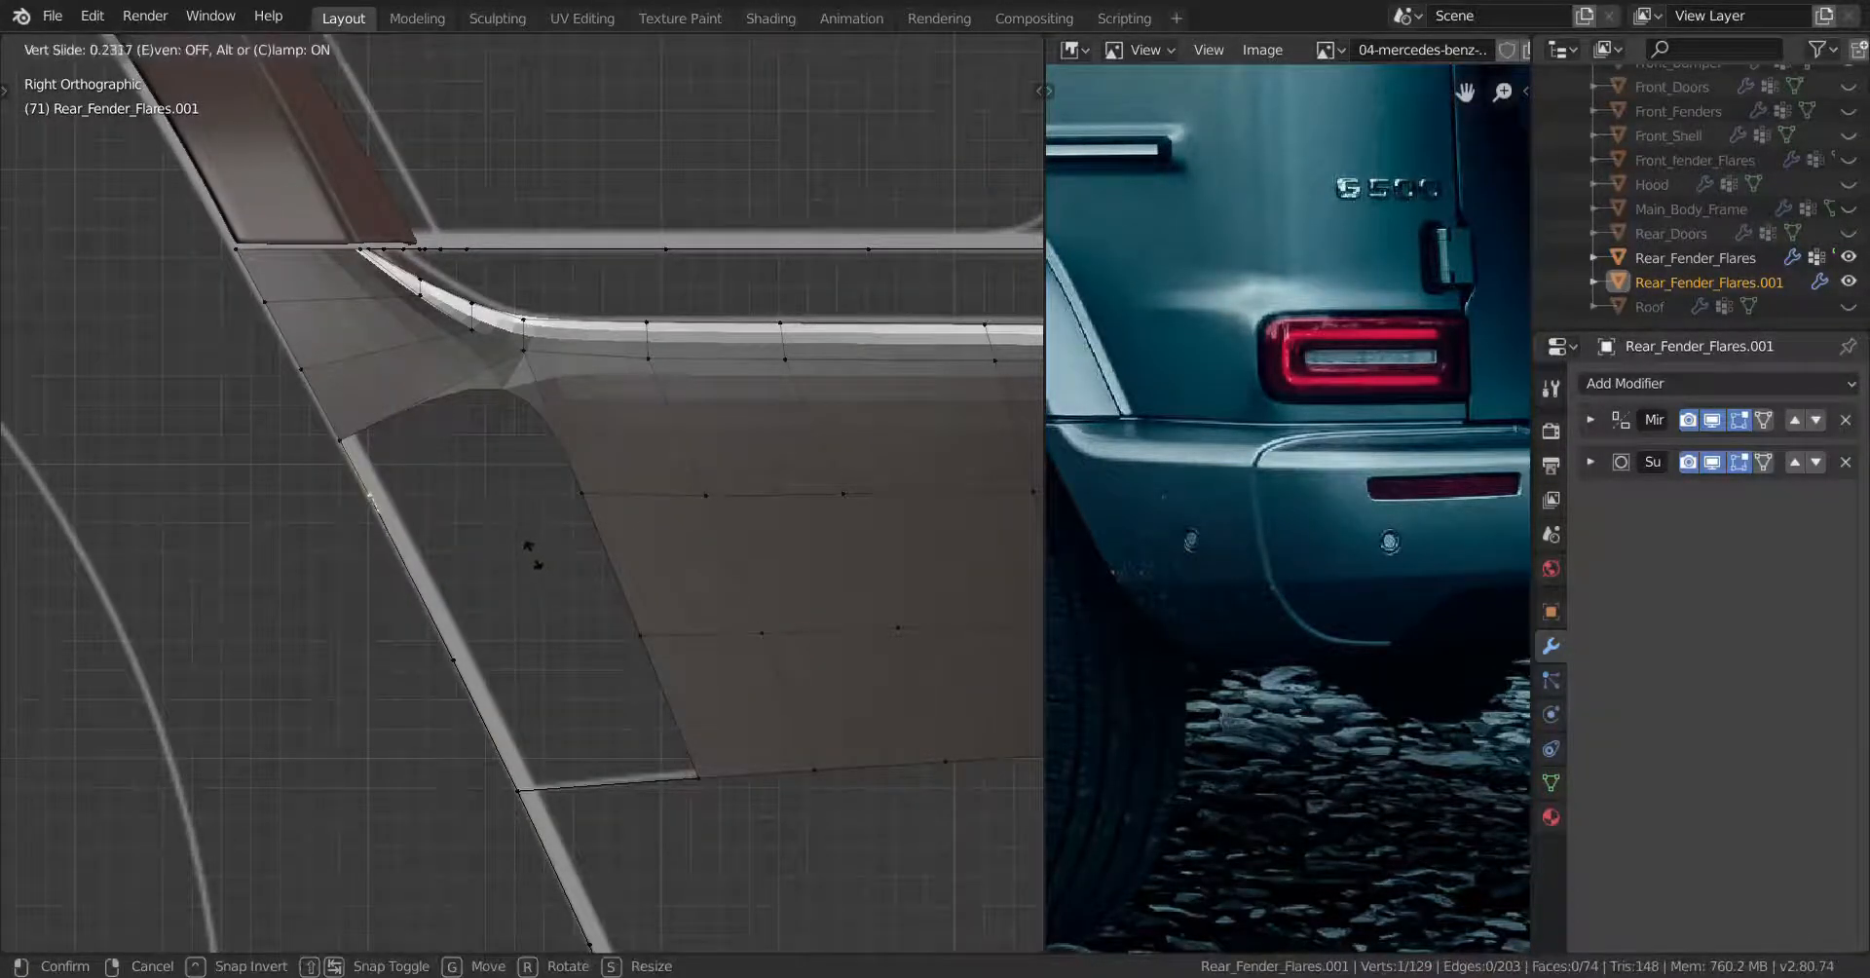
left_click(527, 545)
key("g")
key("g")
left_click(297, 414)
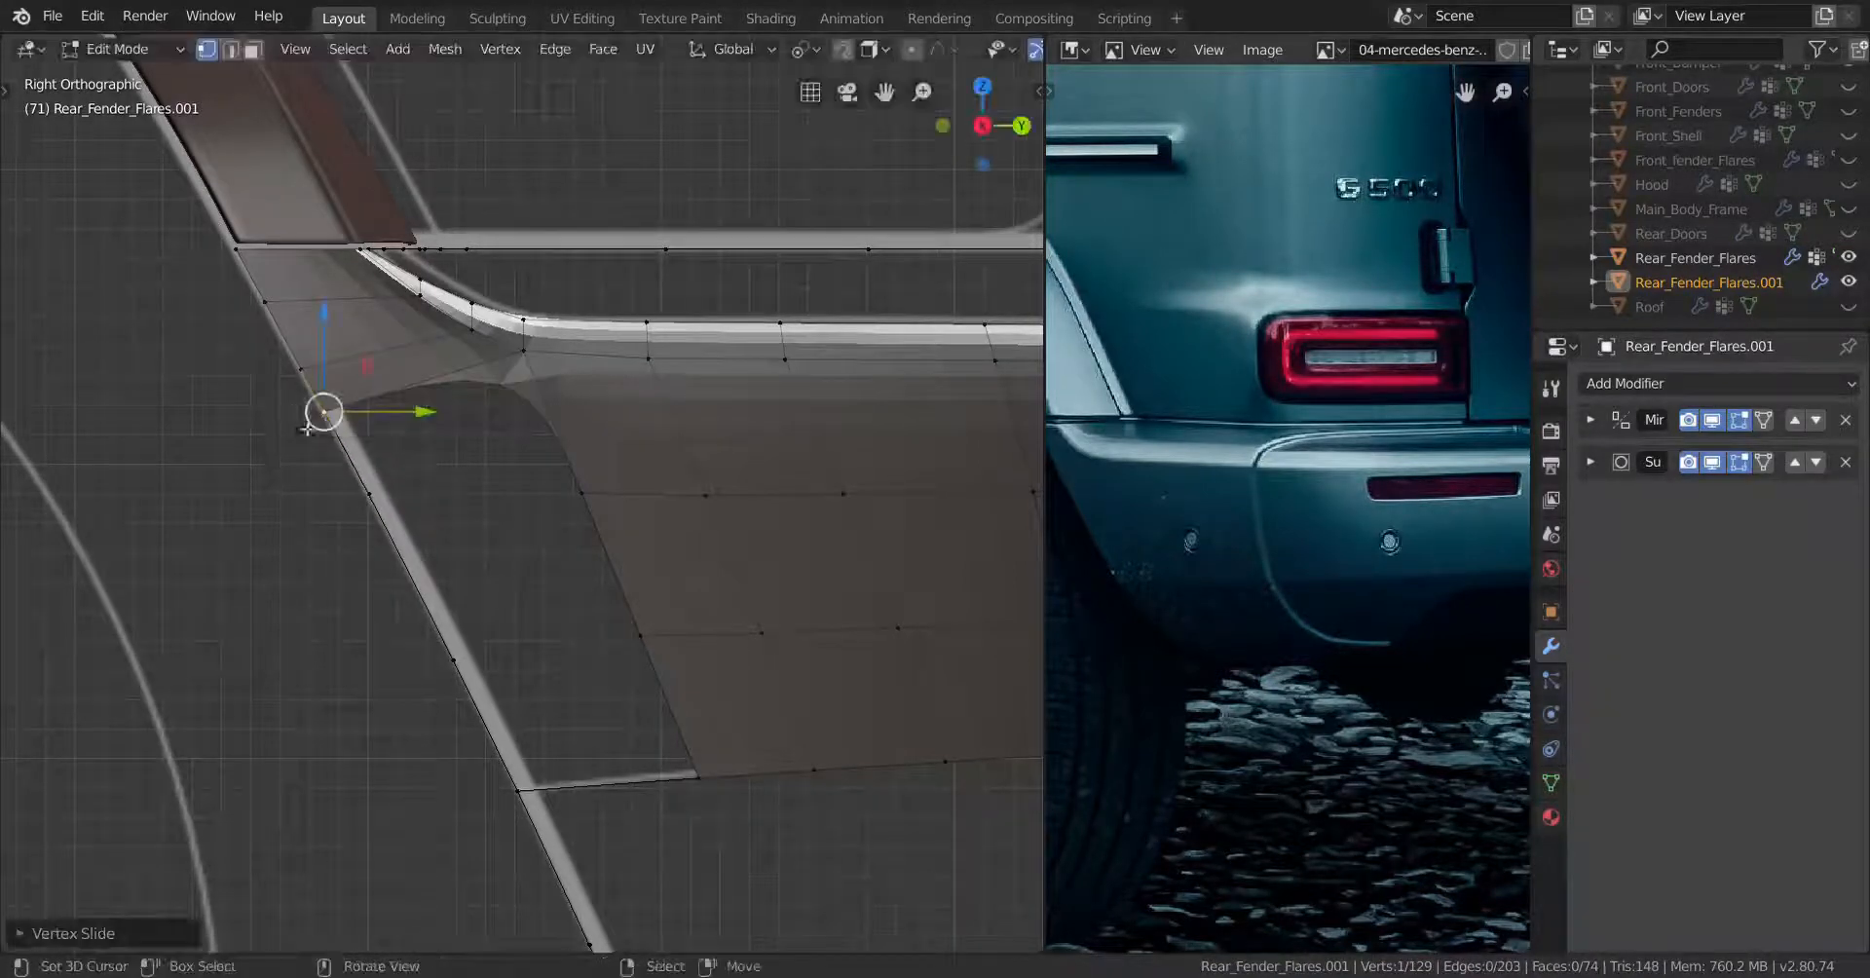
Vertex-slide the slanted-edge vertex above the filled faces' lower corner upward, then nudge the corner vertex up too
key("g")
key("g")
left_click(263, 360)
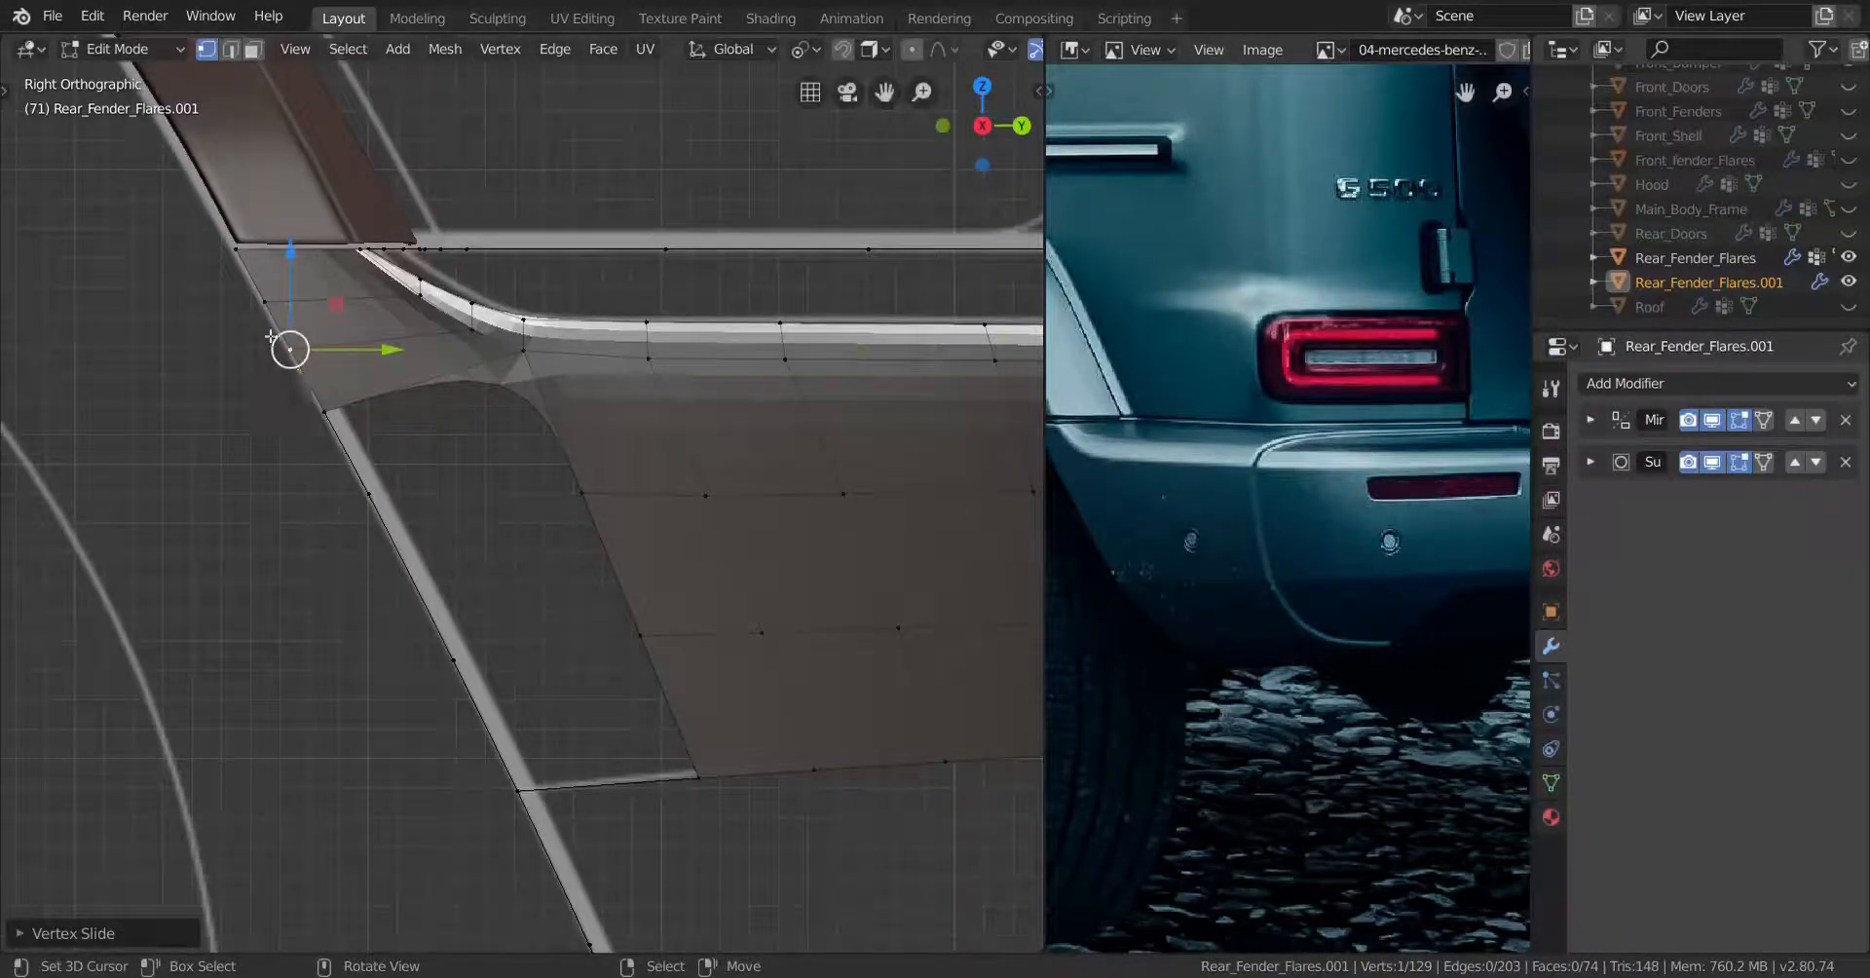
right_click(292, 402)
key("g")
key("g")
left_click(285, 386)
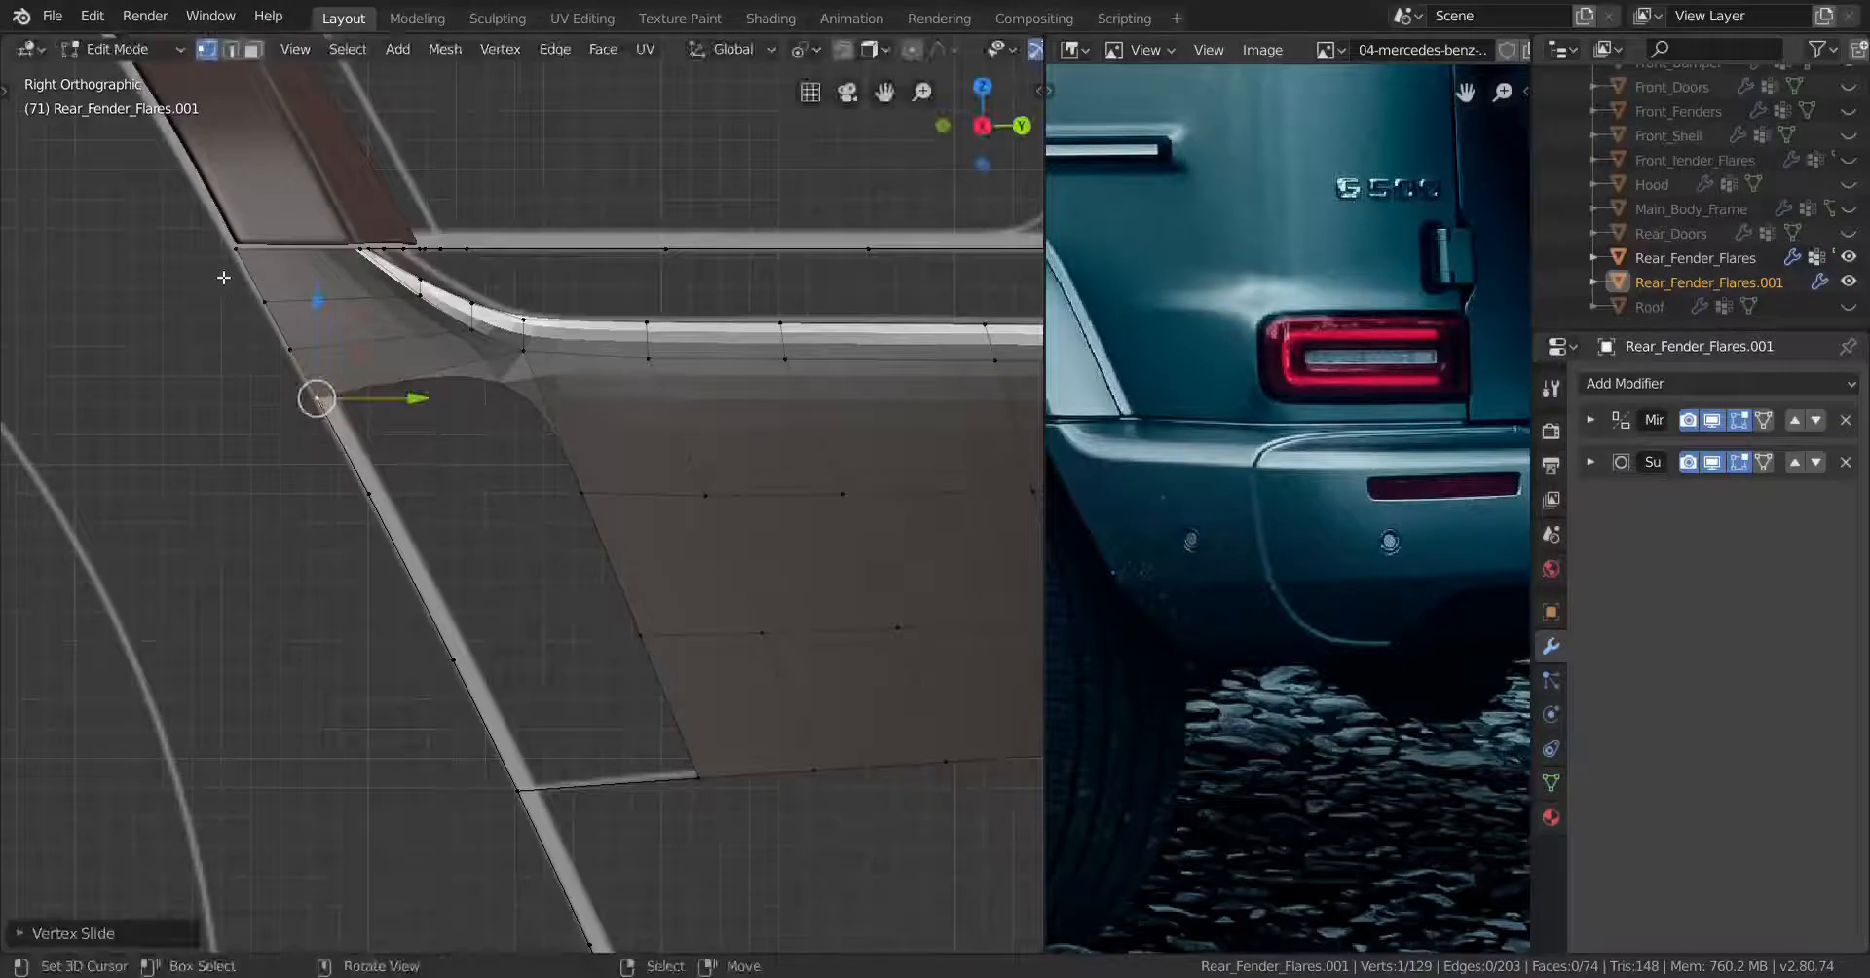
Select the four vertices along the filled faces' slanted front edge and distribute them evenly with LoopTools Space
right_click(223, 275, "ctrl")
middle_click_drag(244, 293, 570, 378)
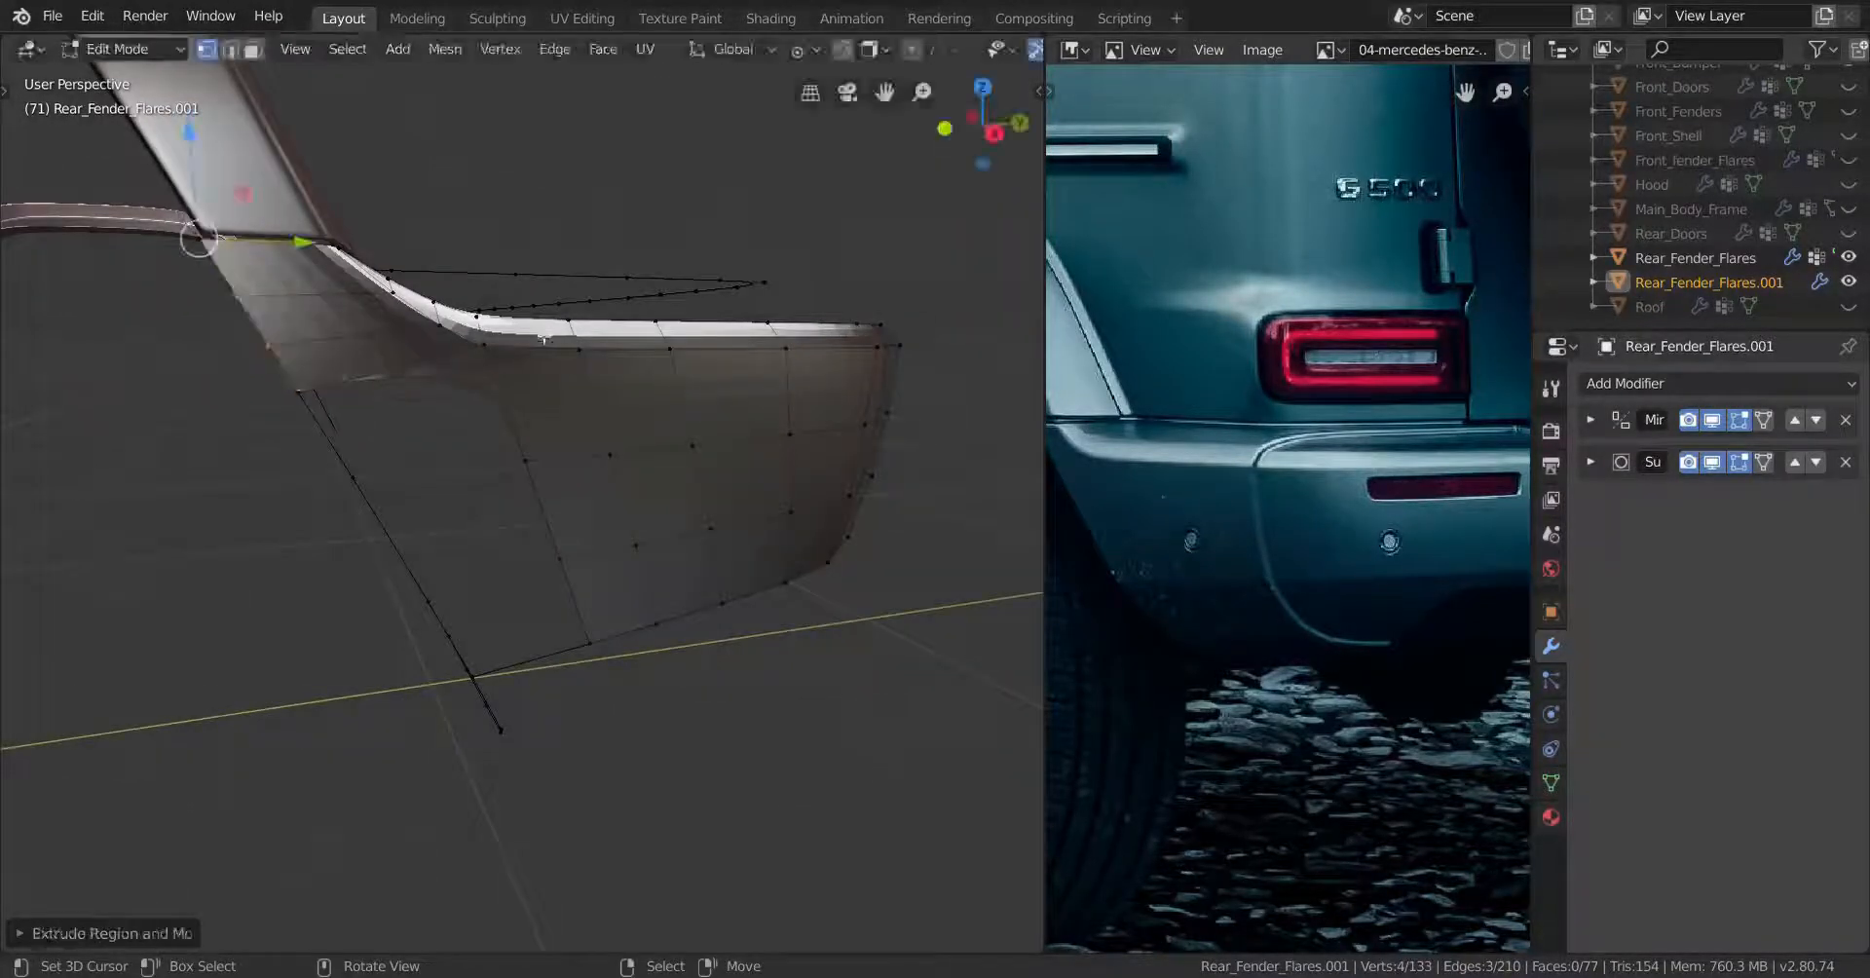
key("w")
mouse_move(511, 321)
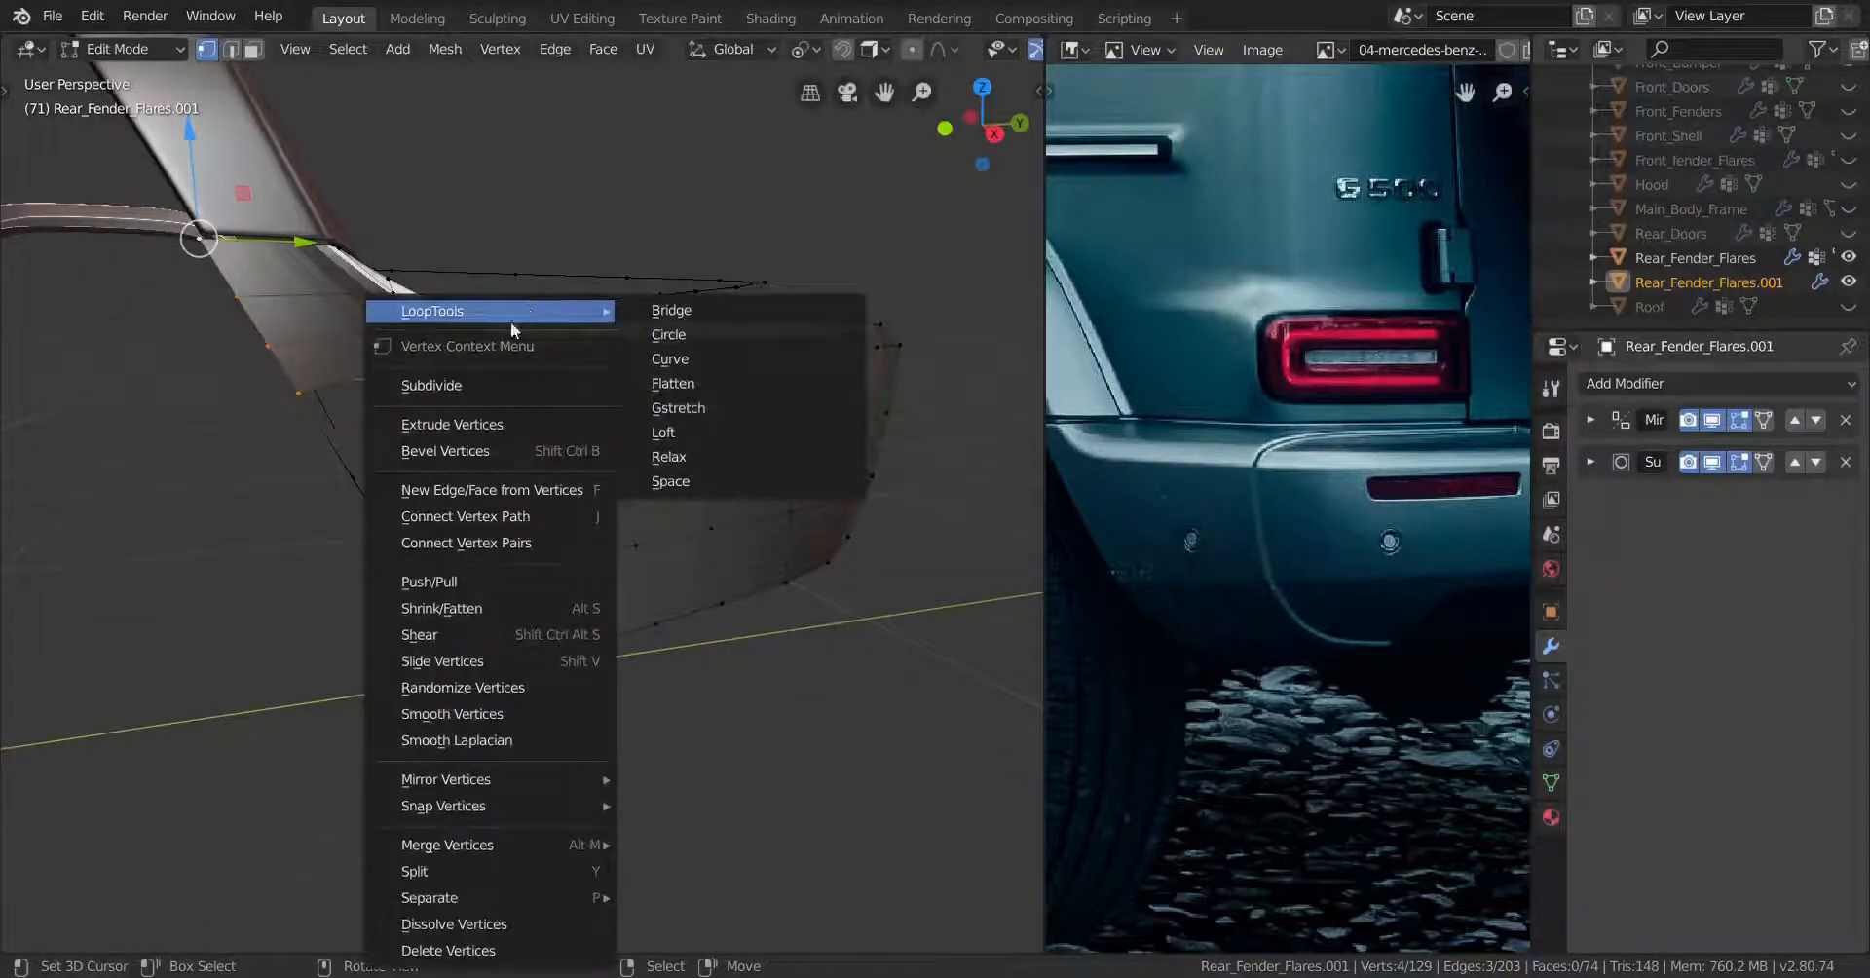
left_click(752, 473)
middle_click_drag(761, 482, 584, 477)
key("KP_3")
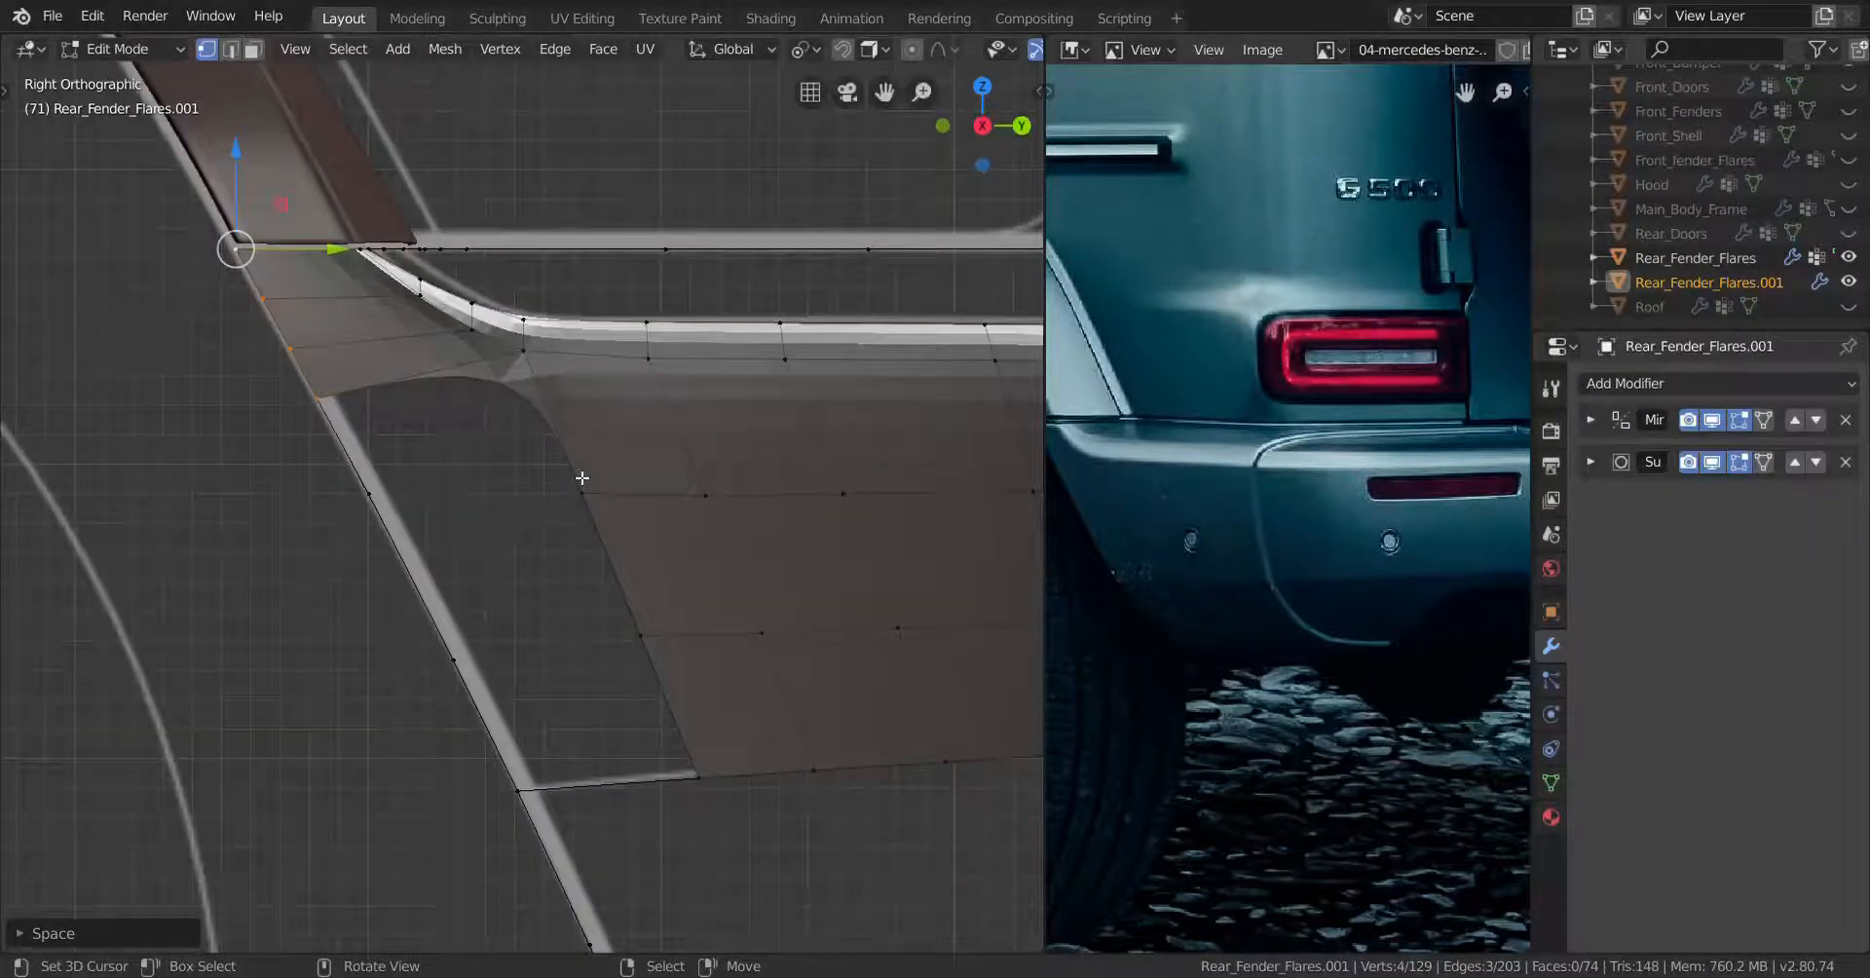
key("n")
left_click(913, 115)
key("n")
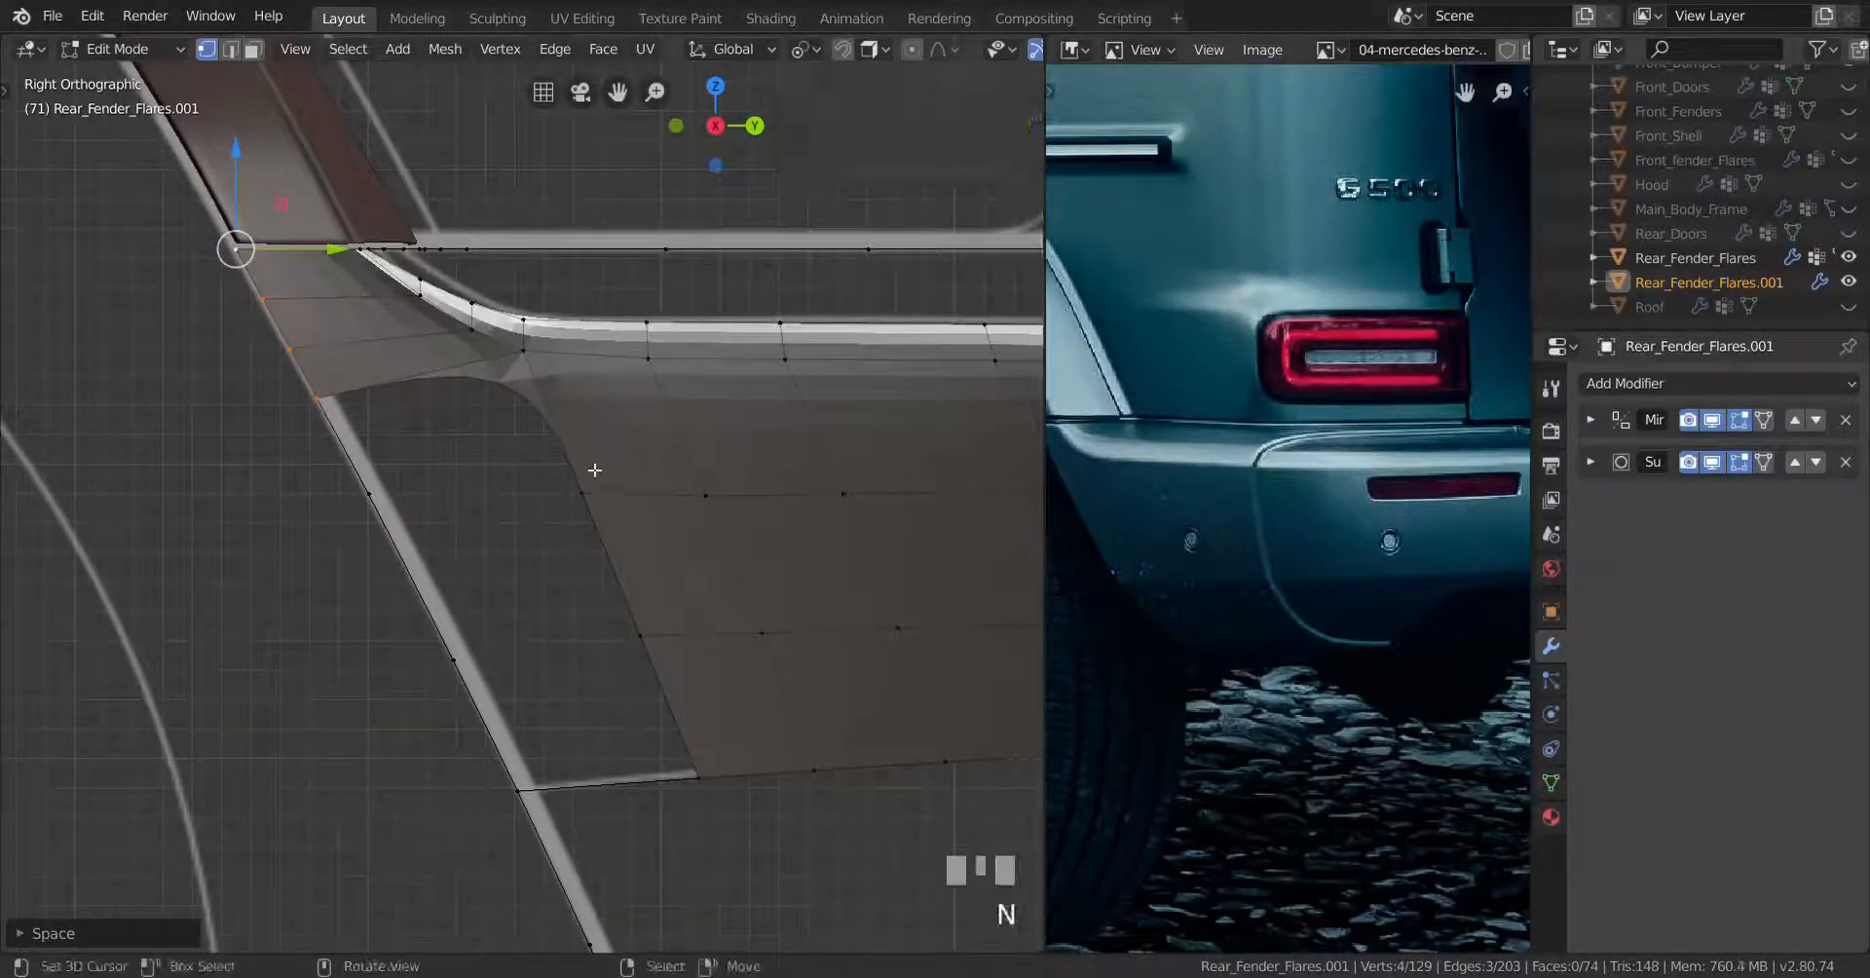
Vertex-slide the two vertices on the open part of the slanted front edge to even out their spacing
scroll(564, 543, "down", 1)
middle_click_drag(563, 543, 513, 511, "shift")
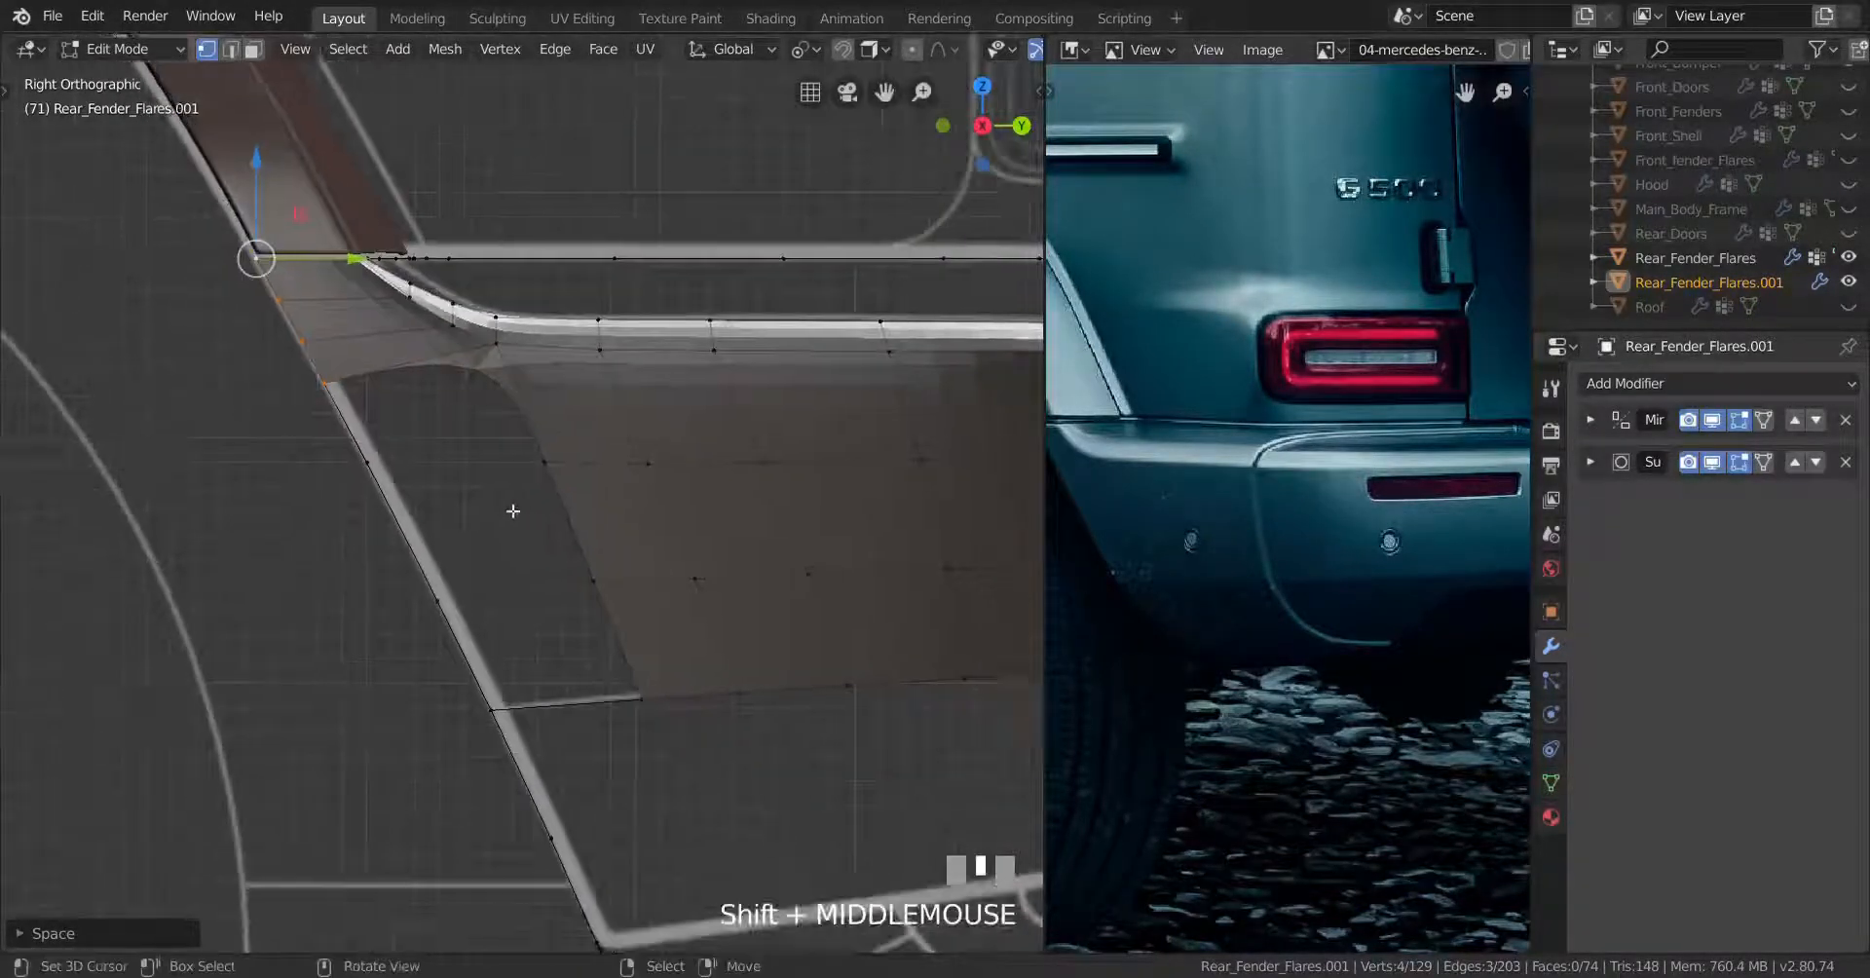
left_click(468, 611)
key("g")
key("g")
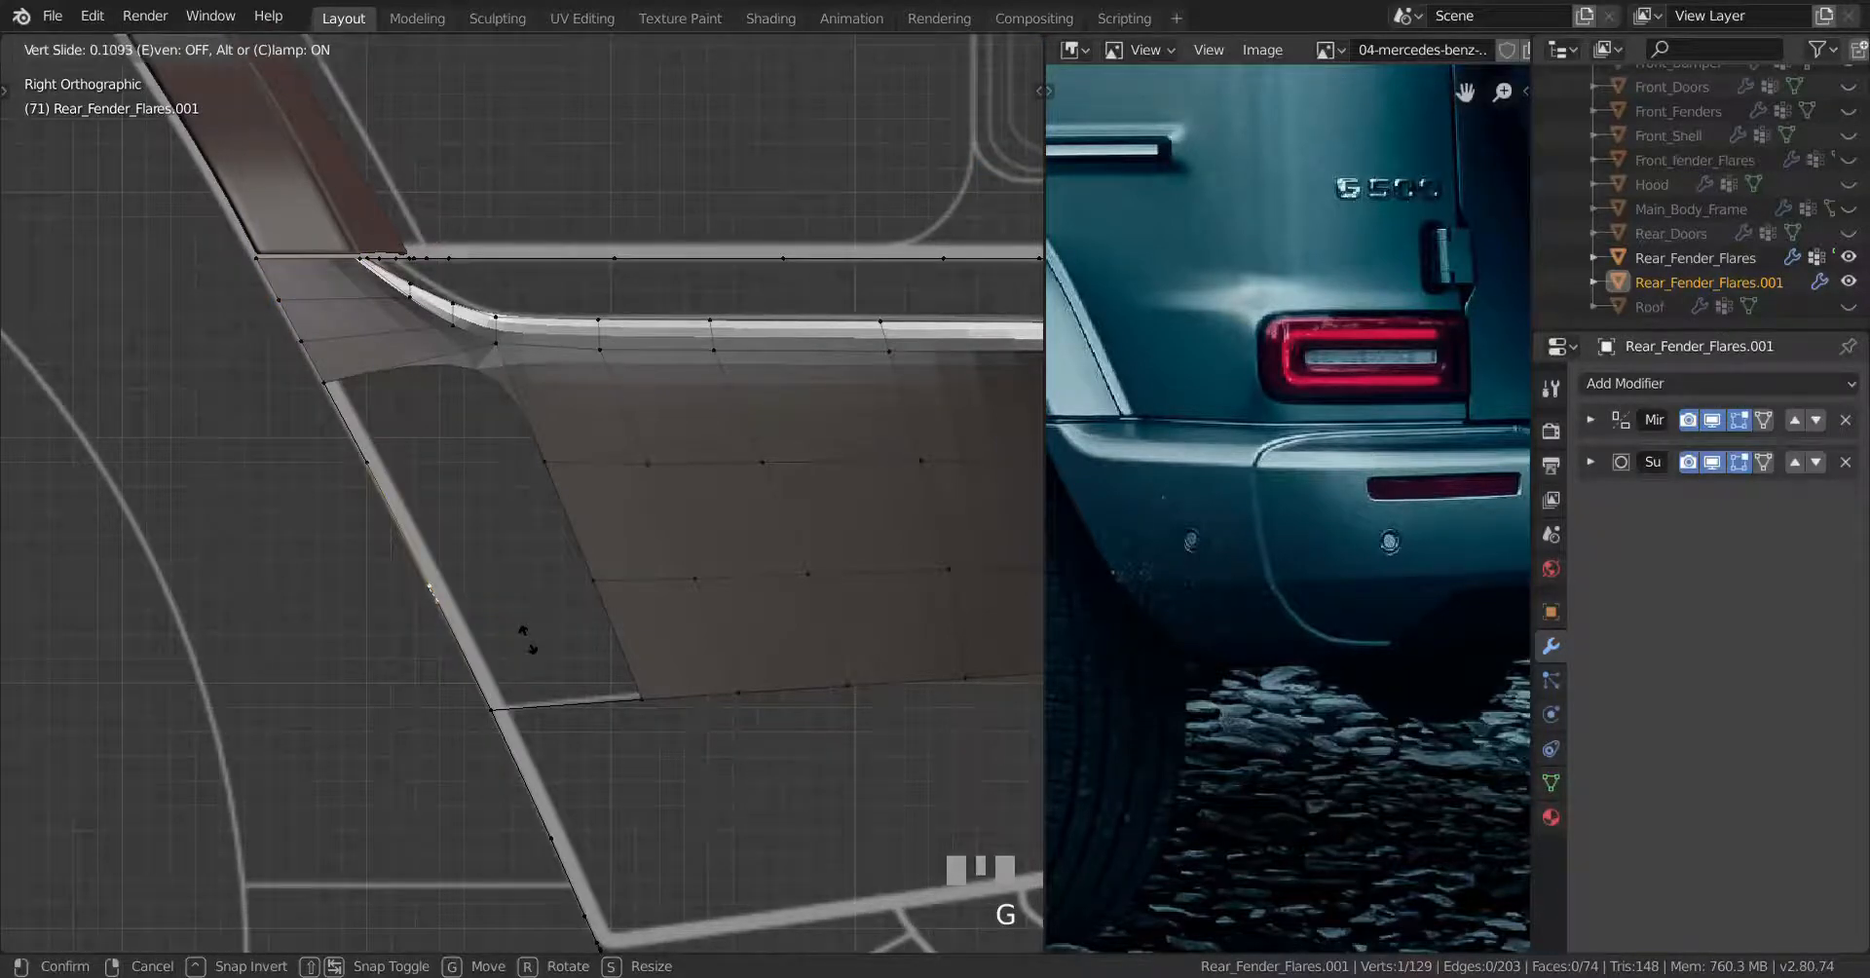
left_click(526, 638)
right_click(371, 459)
key("g")
key("g")
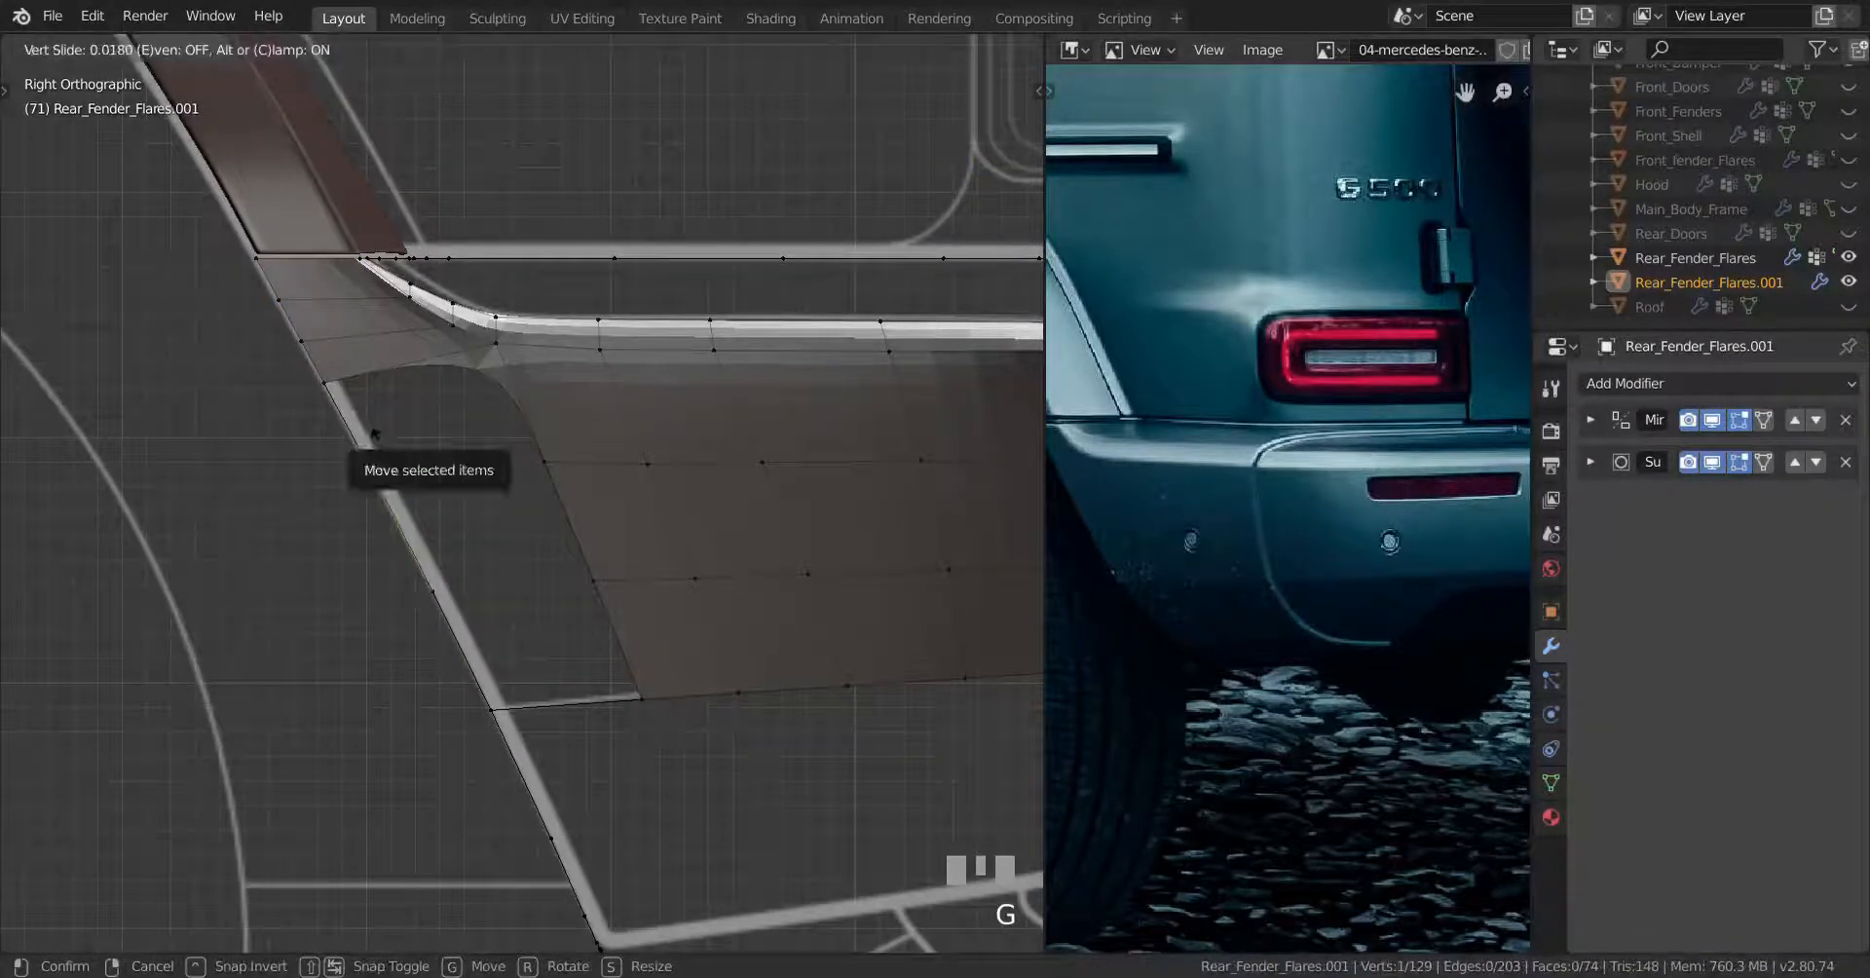
left_click(376, 459)
Fill the opening between the slanted front edge and the bumper panel with three faces, then inspect the surface in Object Mode
right_click_drag(376, 459, 435, 367)
key("ctrl+z")
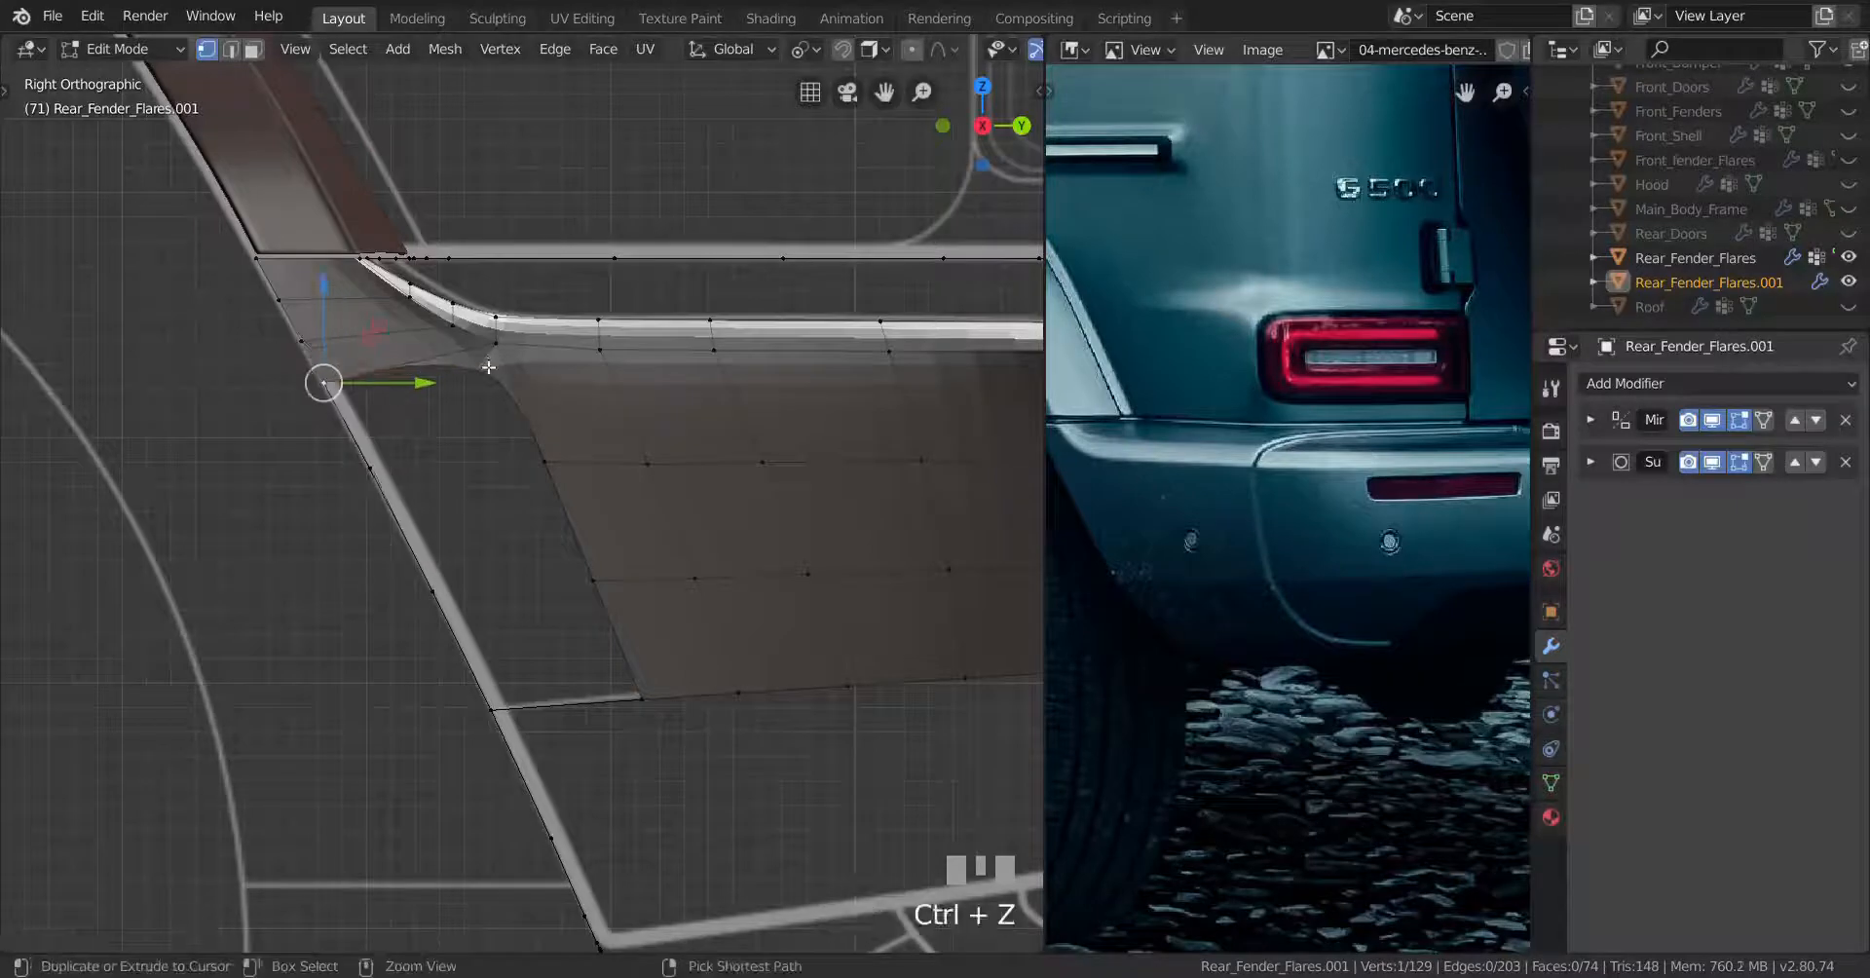
right_click(497, 344, "shift")
scroll(599, 458, "down", 4)
key("Tab")
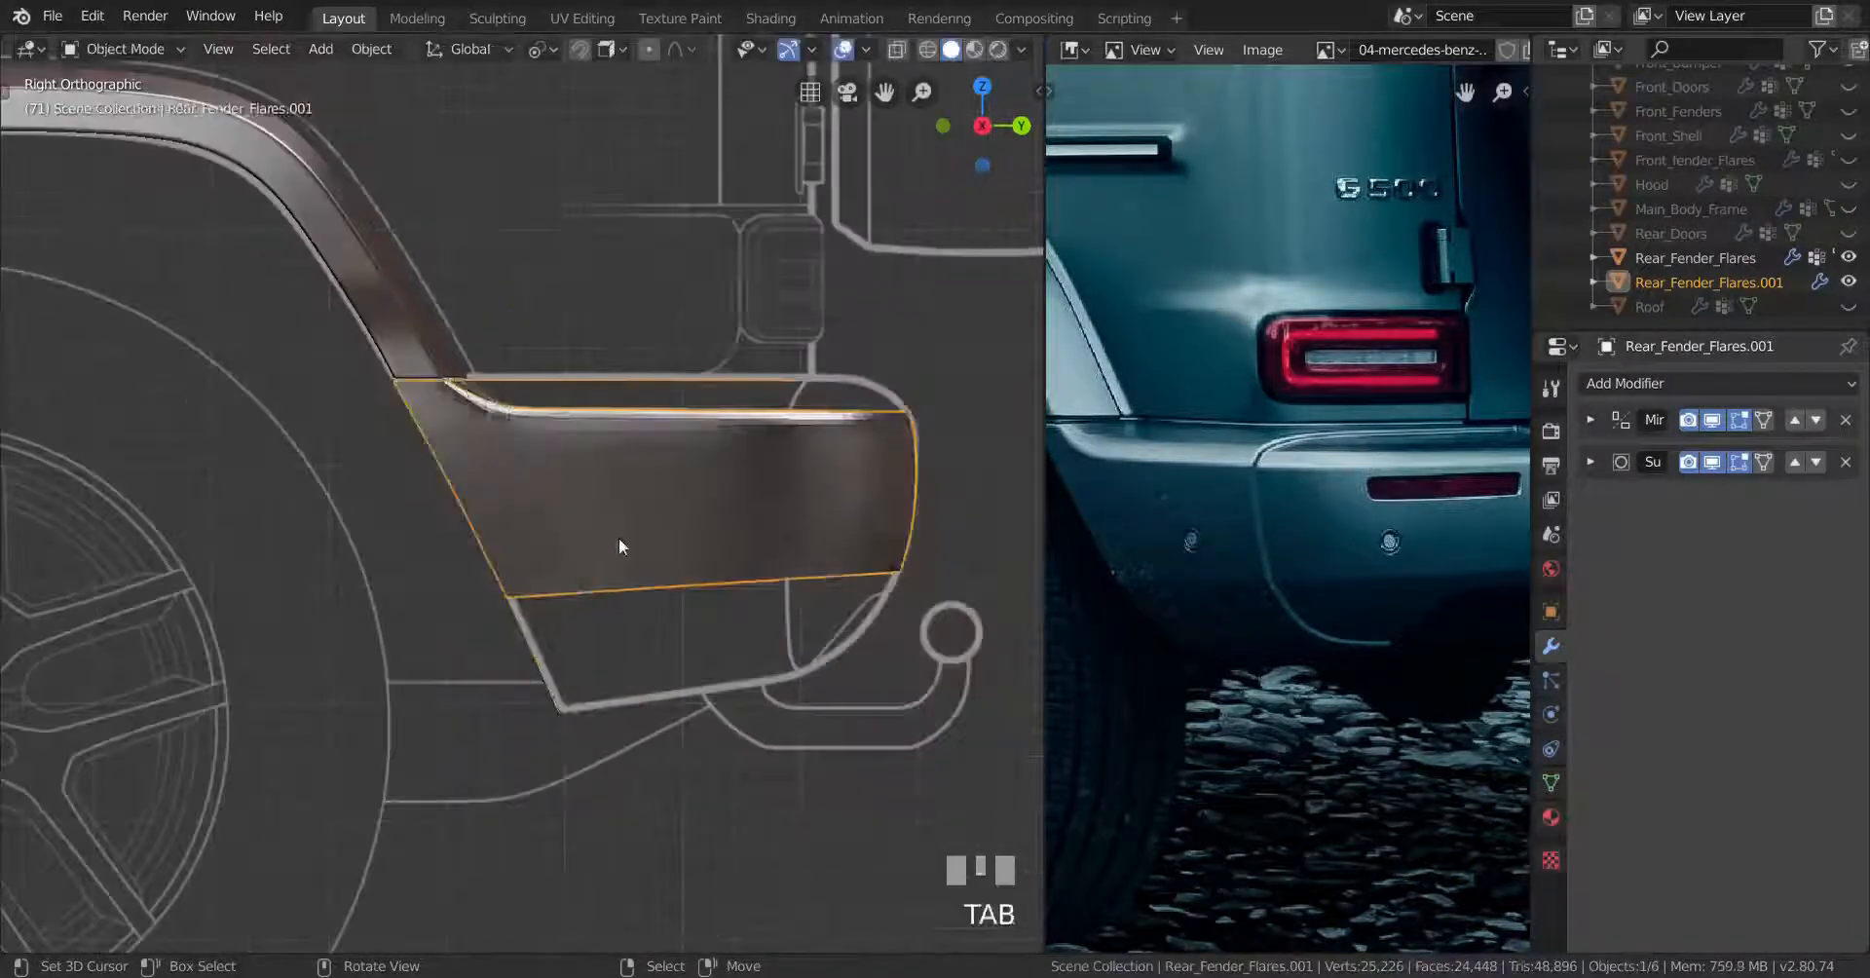
middle_click_drag(618, 541, 719, 630)
Edge-slide the two inner vertices in the middle of the newly filled side faces in two passes to even out the face spacing
key("Tab")
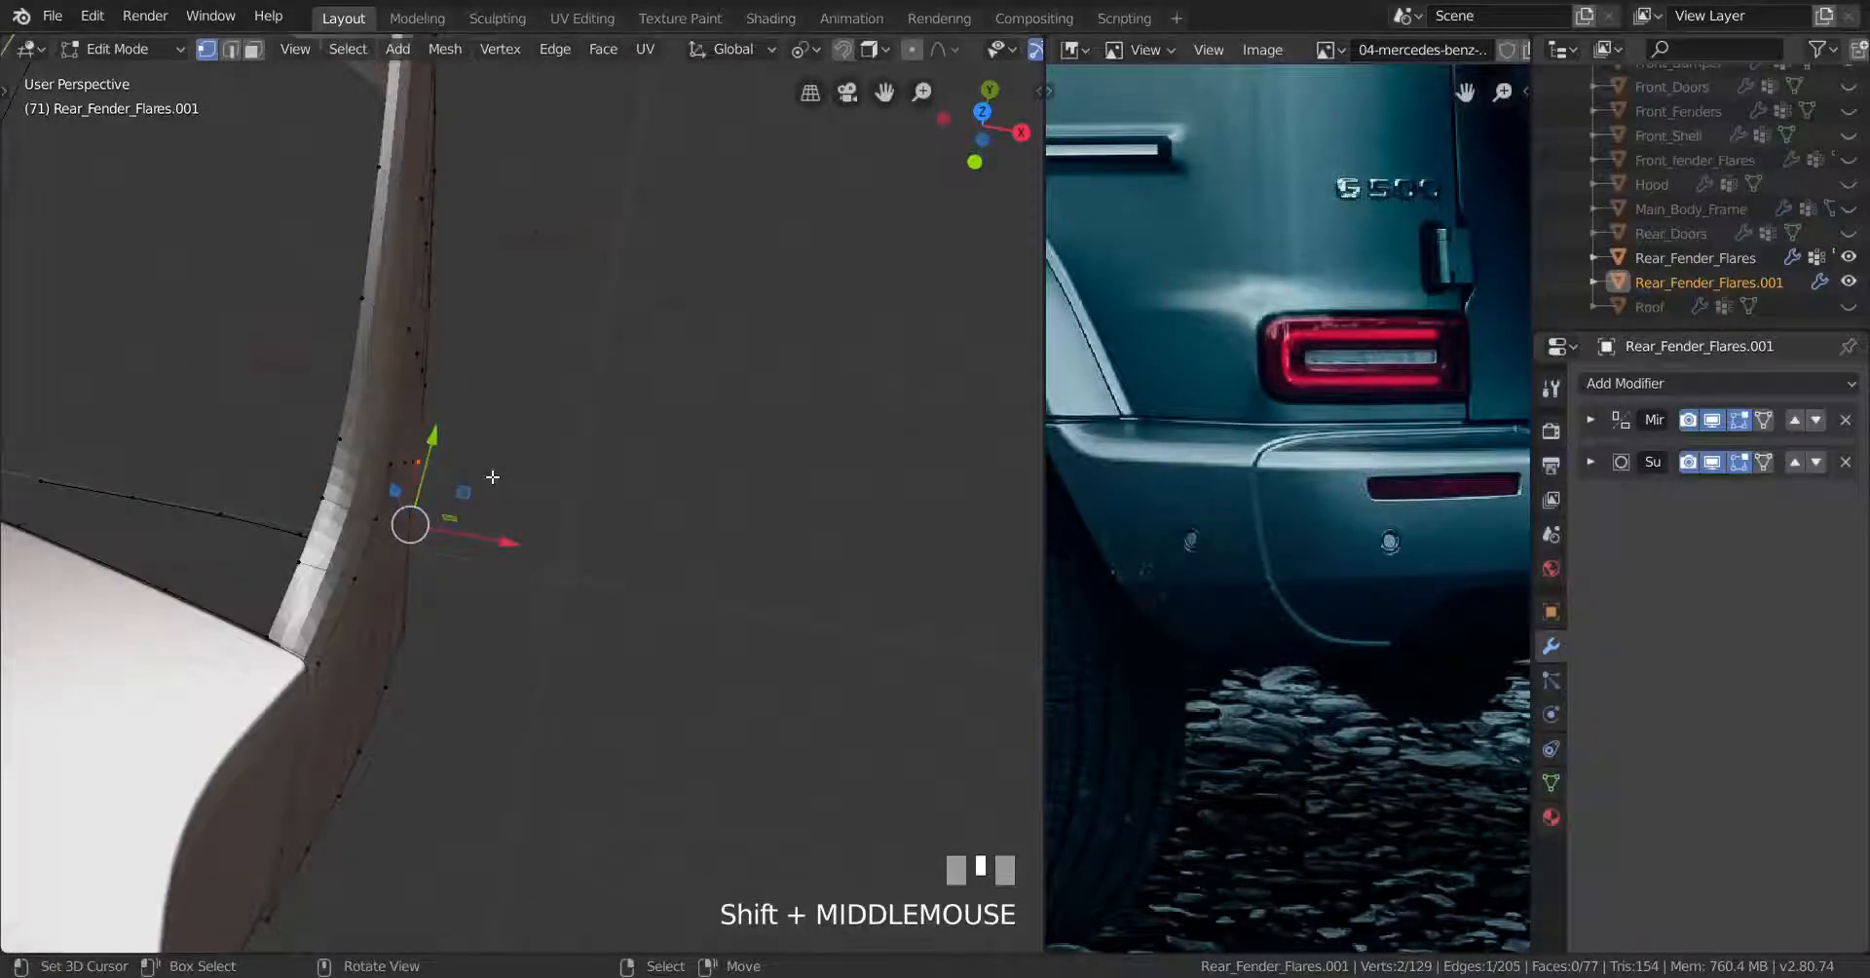
middle_click_drag(491, 477, 321, 356)
right_click(521, 447)
right_click(590, 579, "shift")
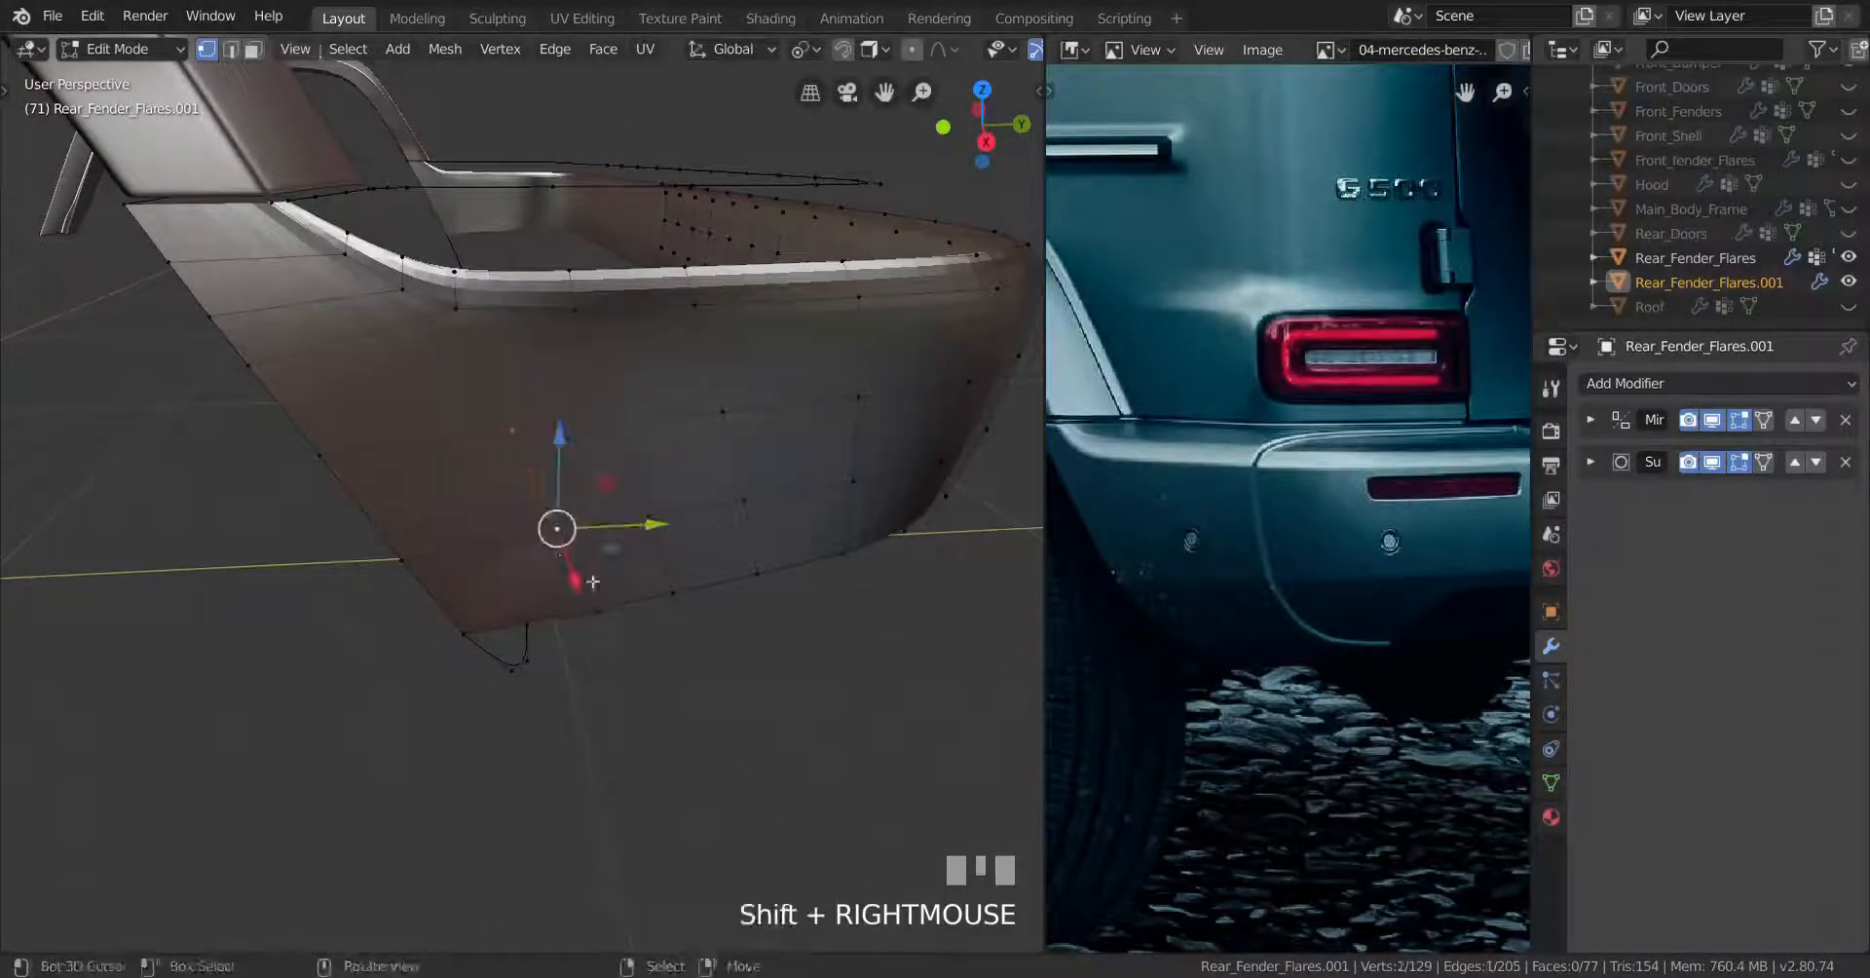
middle_click_drag(592, 581, 572, 534)
key("g")
key("g")
left_click(909, 480)
key("g")
key("g")
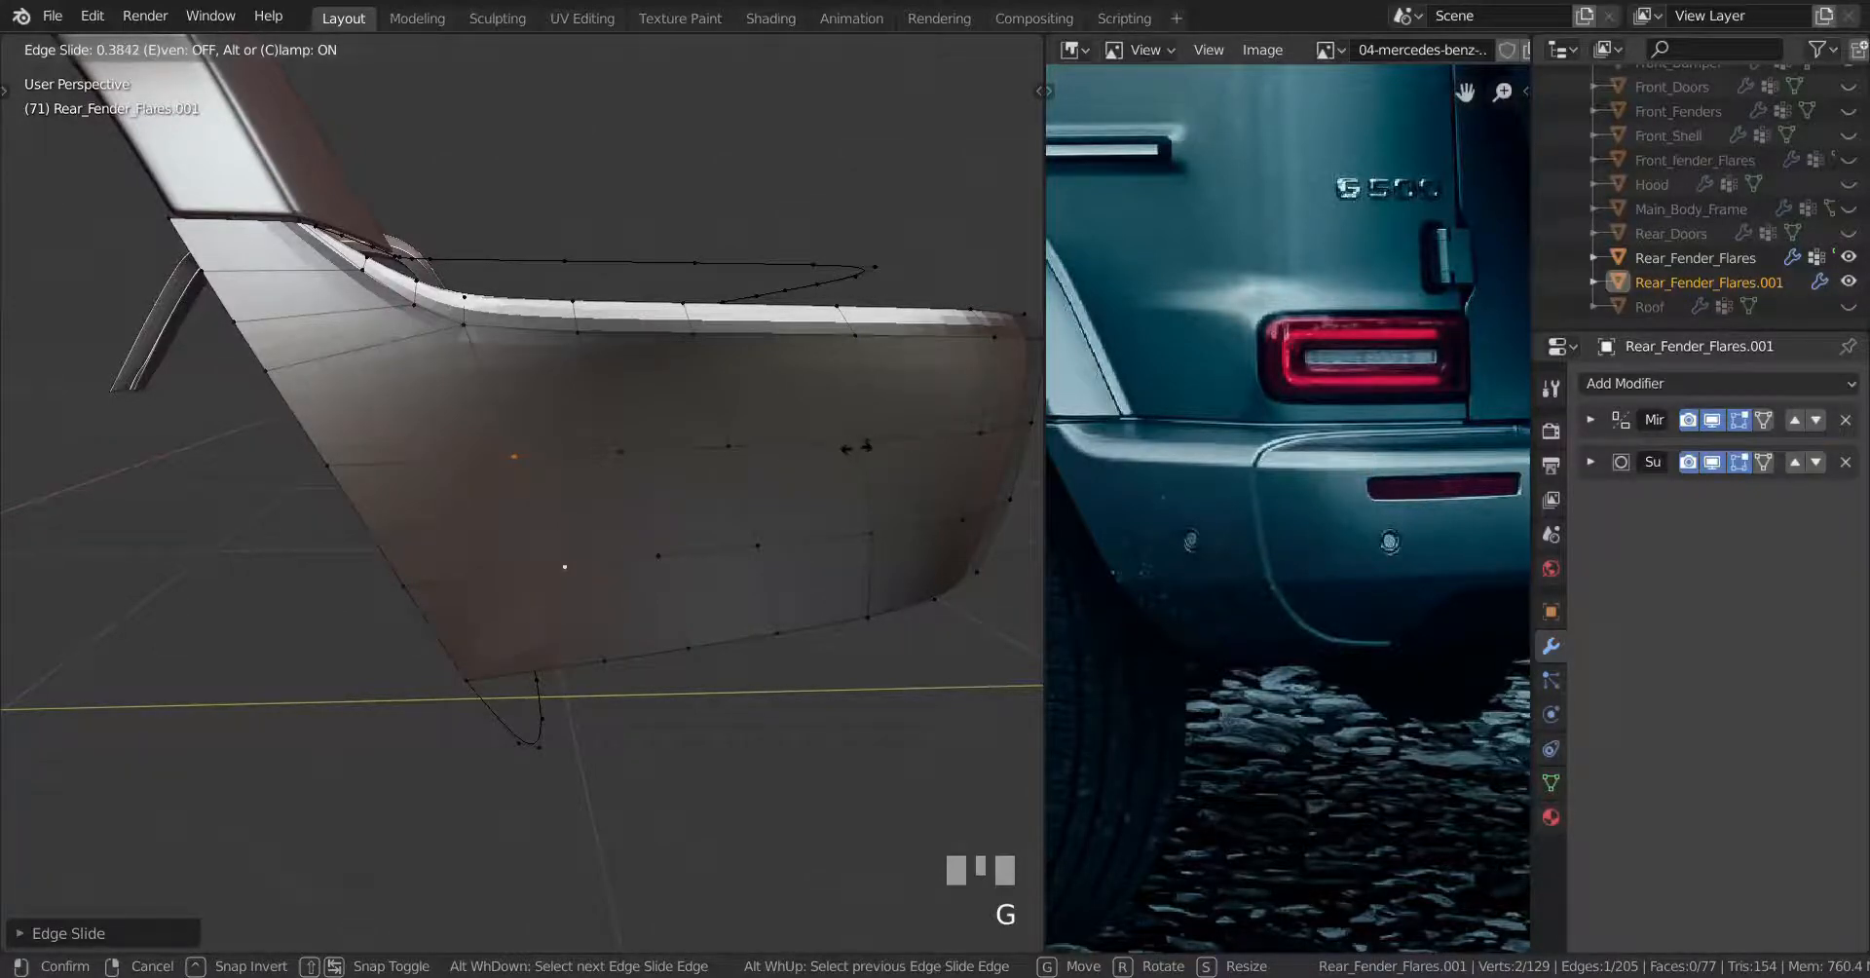
left_click(564, 565, "shift")
Vertex-slide the lower of the two inner vertices slightly toward the slanted front edge
right_click(560, 566)
key("g")
key("g")
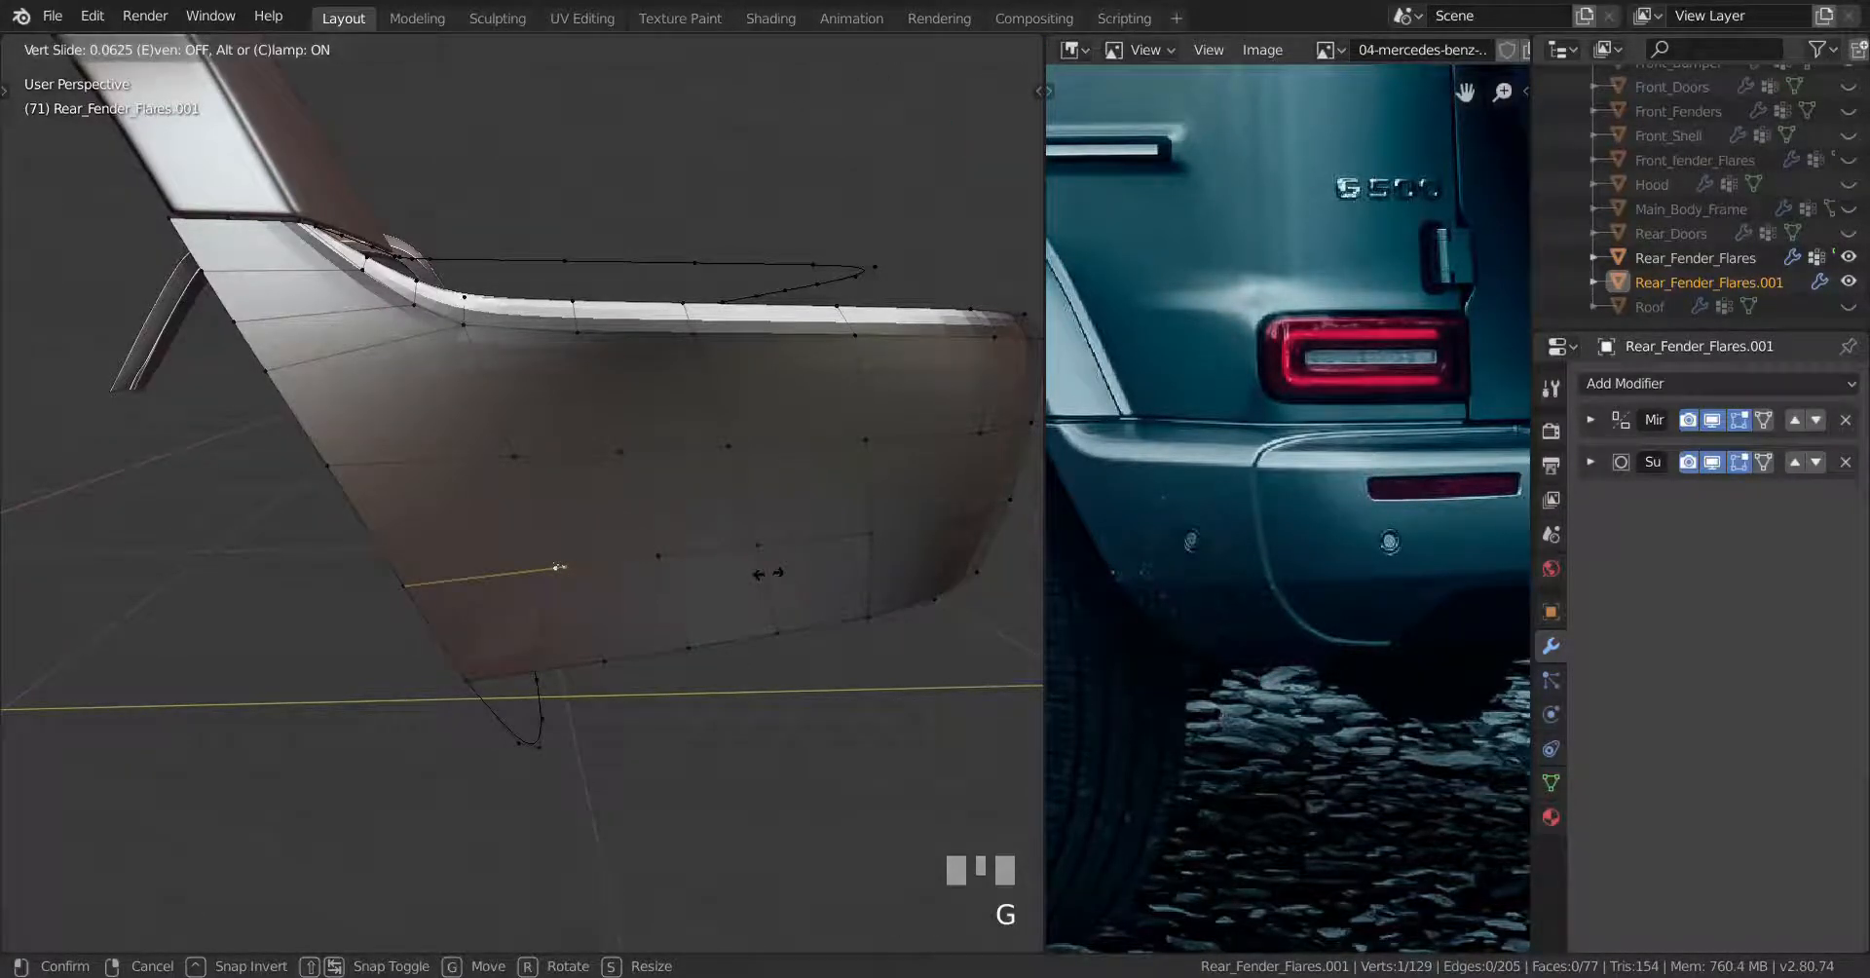
left_click(774, 572)
Examine the smoothed bumper surface in Object Mode, comparing it with the side and rear blueprints and the reference photo
middle_click_drag(776, 571, 285, 527)
key("Tab")
scroll(647, 563, "down", 2)
scroll(411, 555, "up", 2)
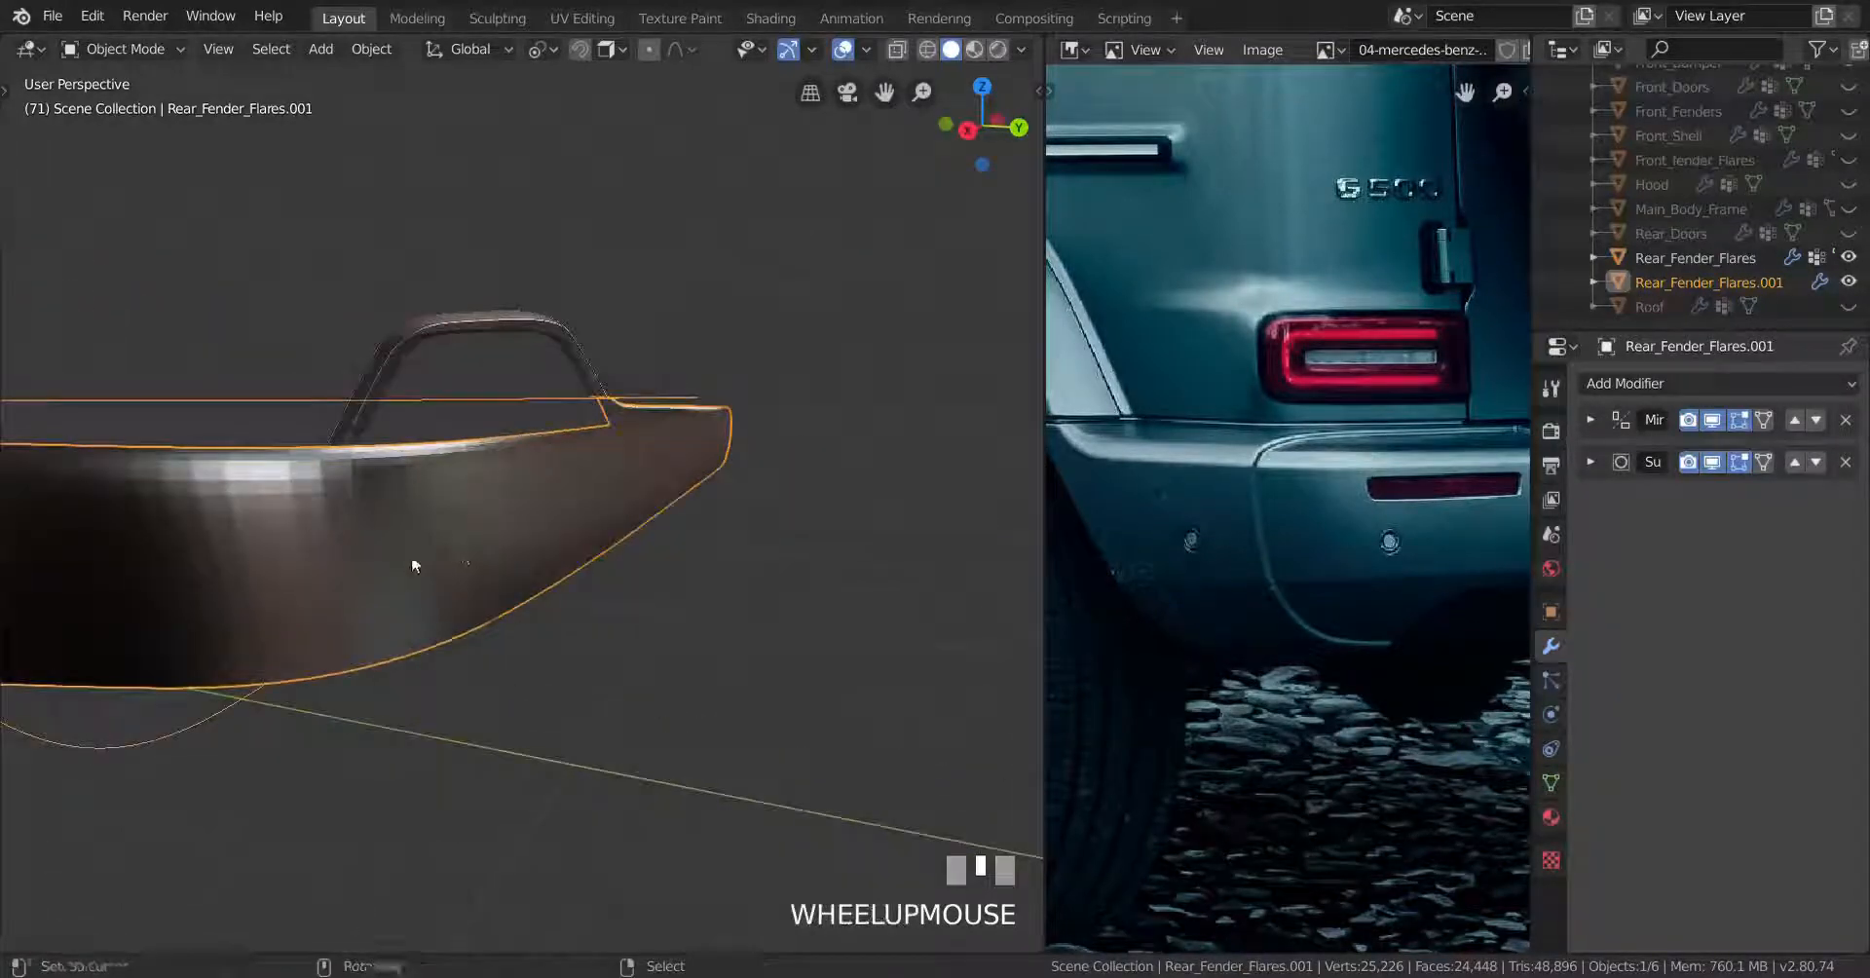
middle_click_drag(411, 555, 609, 553, "shift")
key("KP_3")
scroll(704, 672, "up", 2)
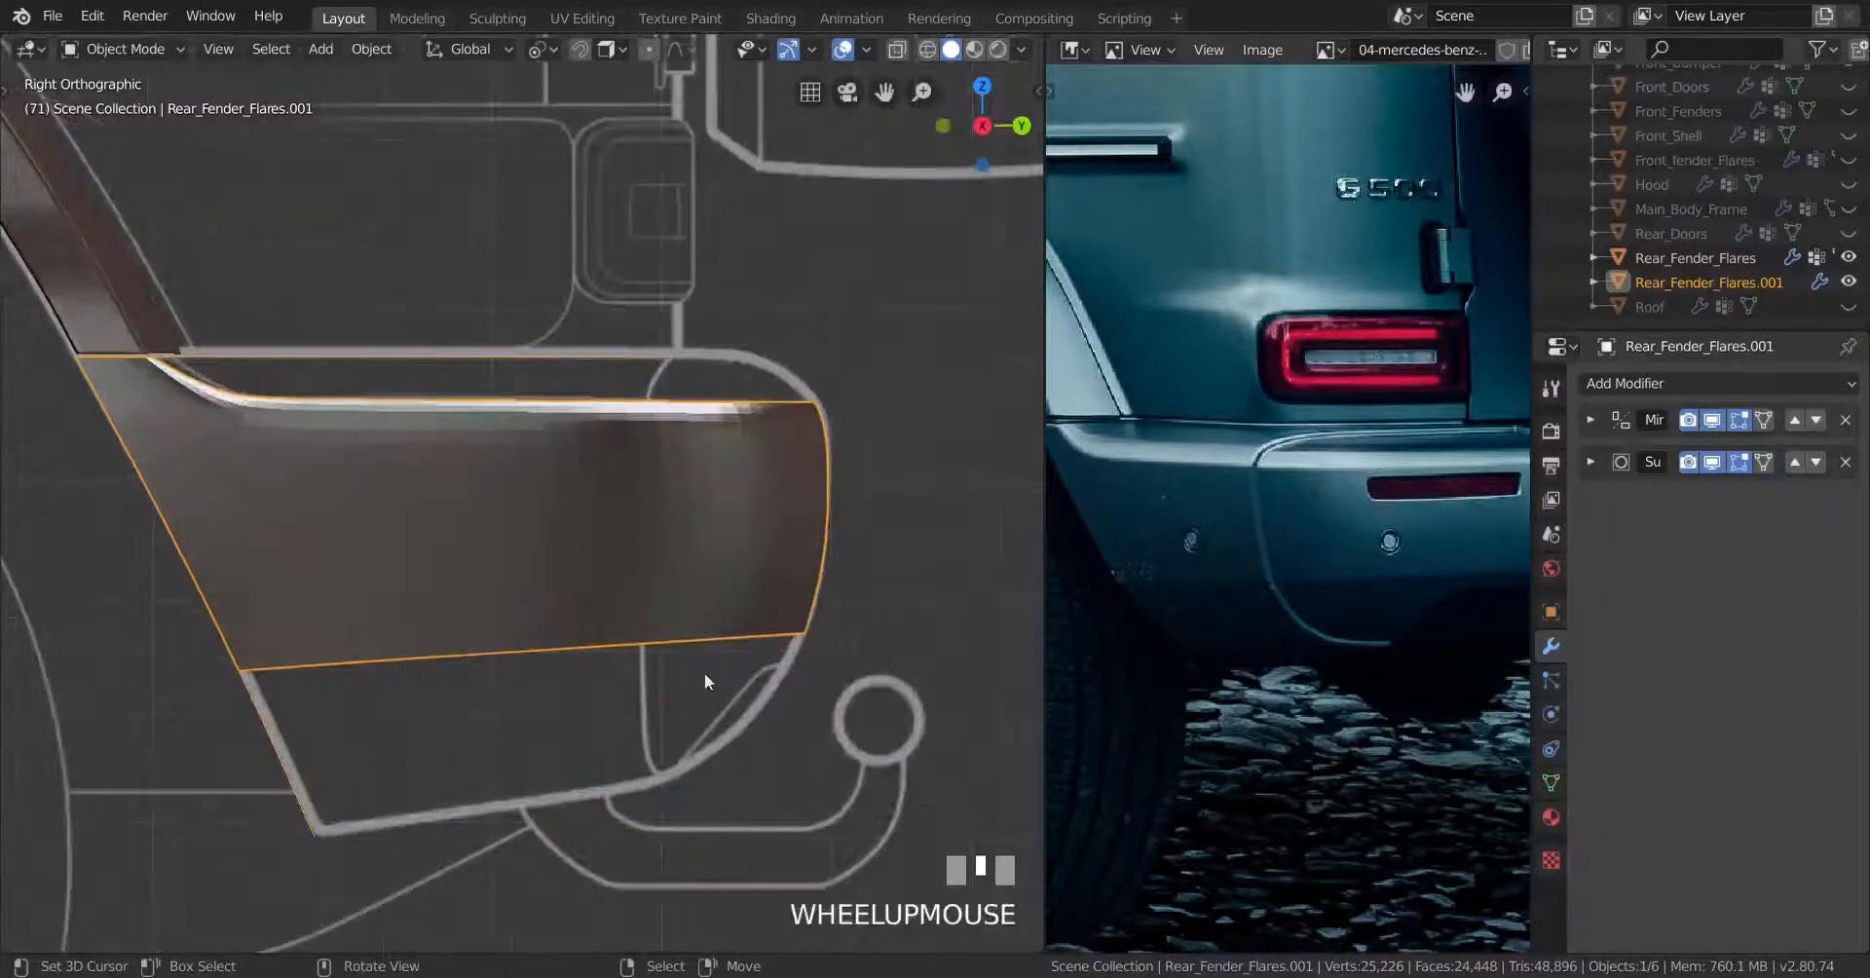
middle_click_drag(705, 672, 666, 544, "shift")
key("ctrl+KP_1")
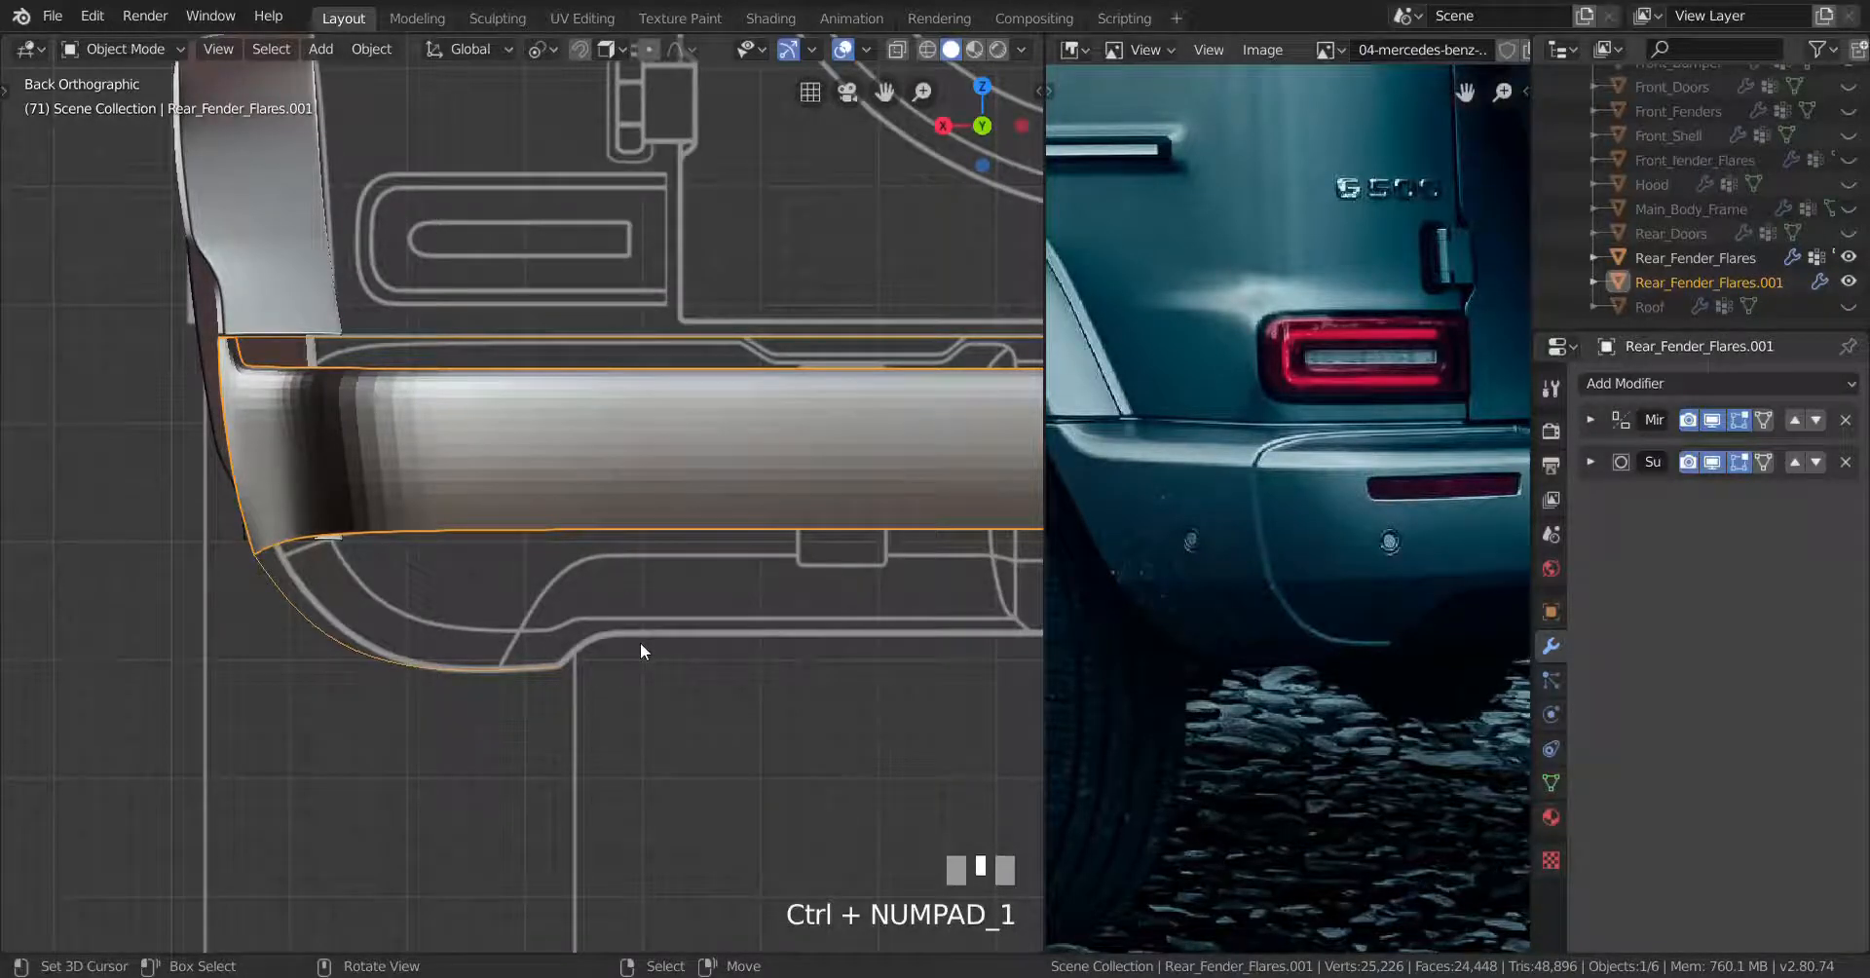
scroll(1383, 633, "down", 2)
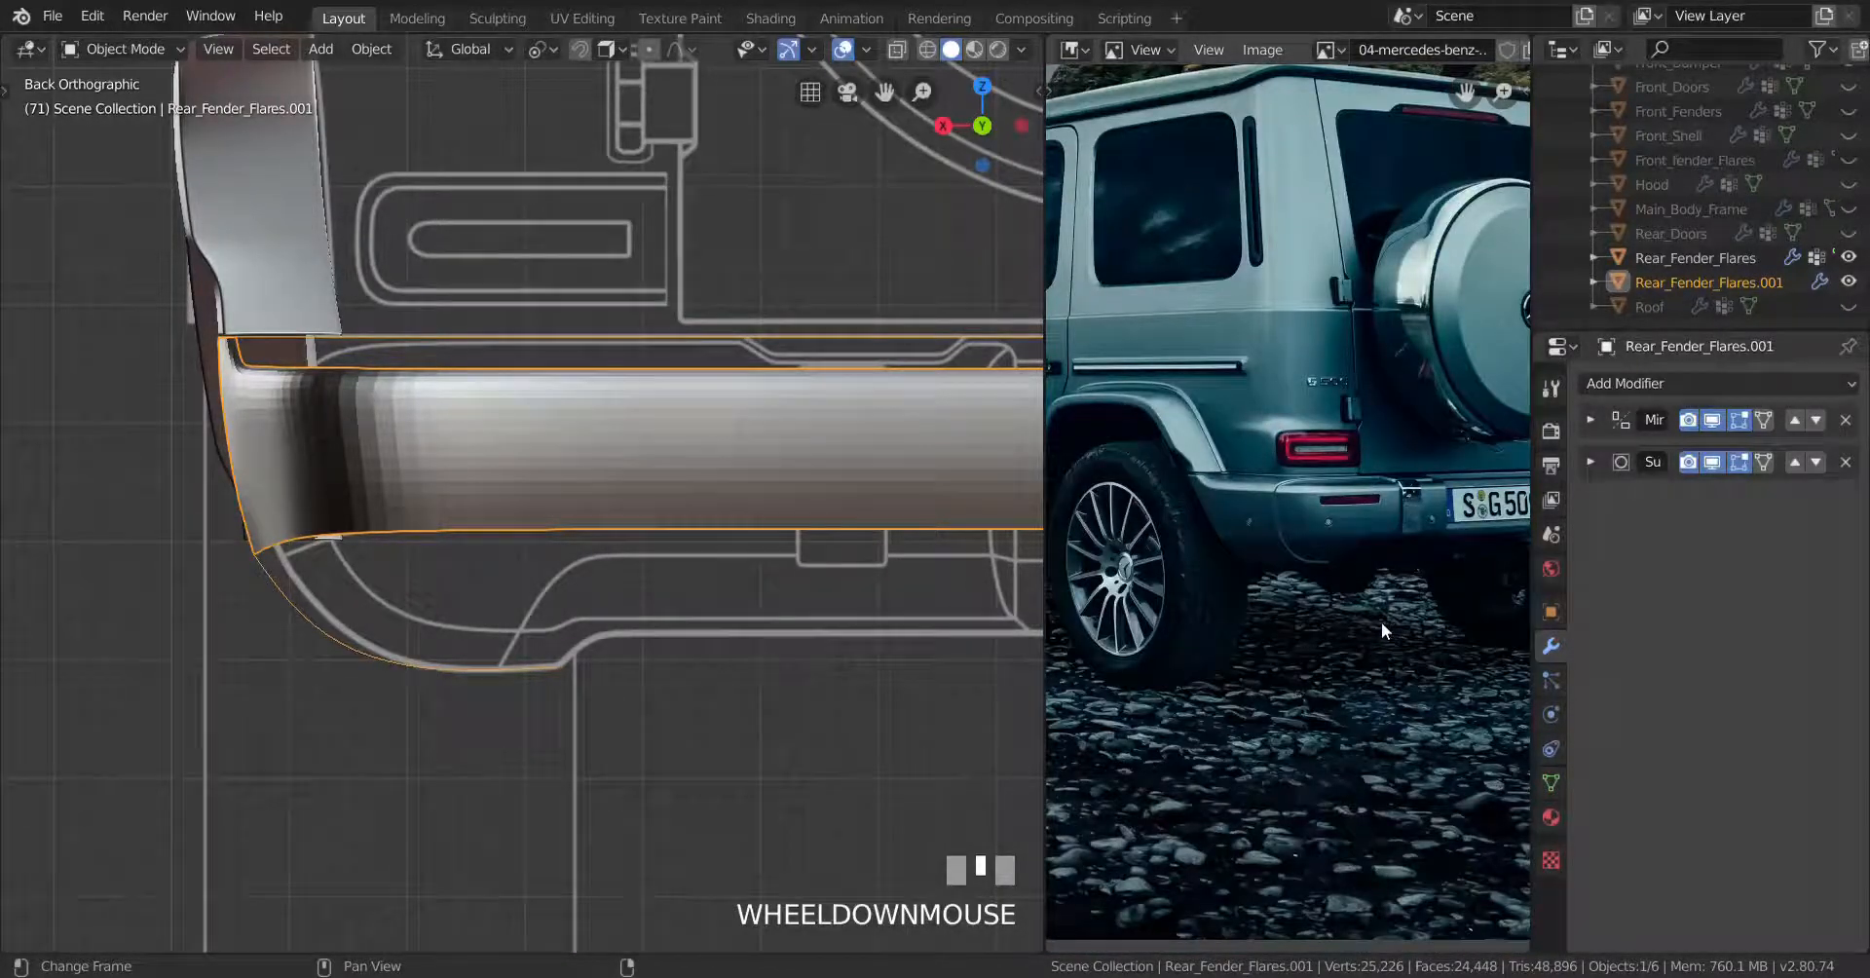
scroll(605, 659, "up", 1)
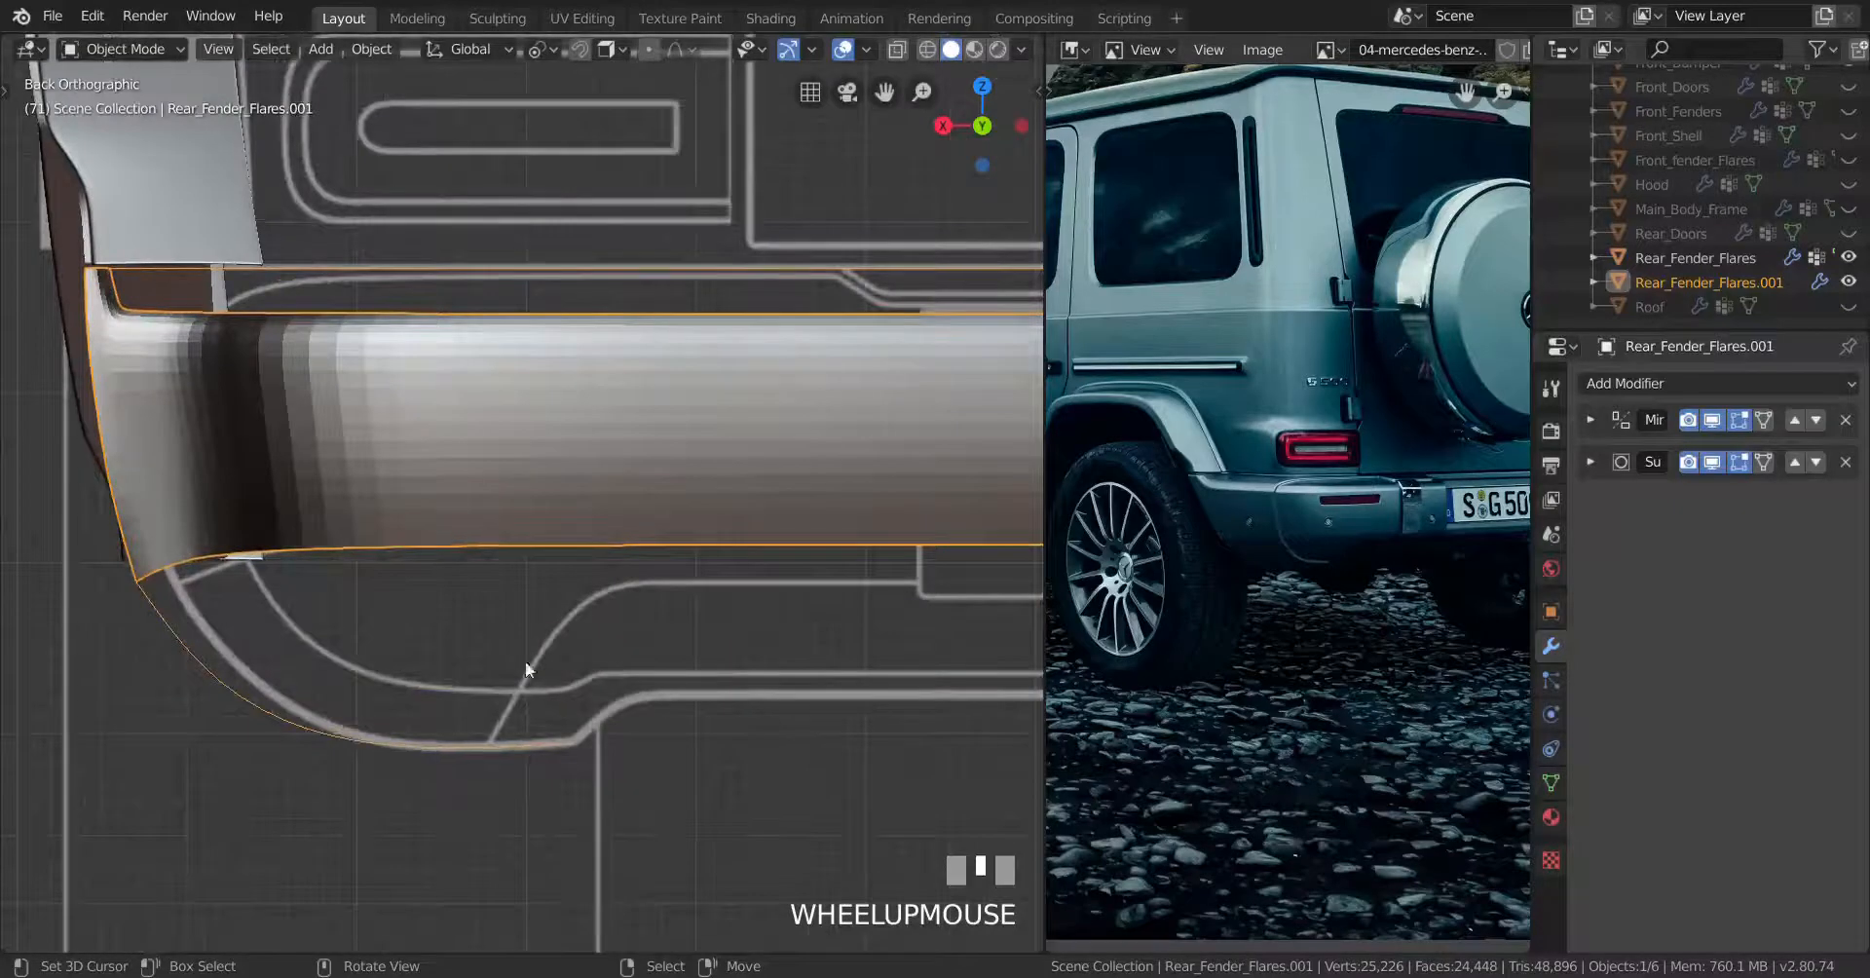
scroll(484, 655, "down", 1)
middle_click_drag(459, 659, 658, 641)
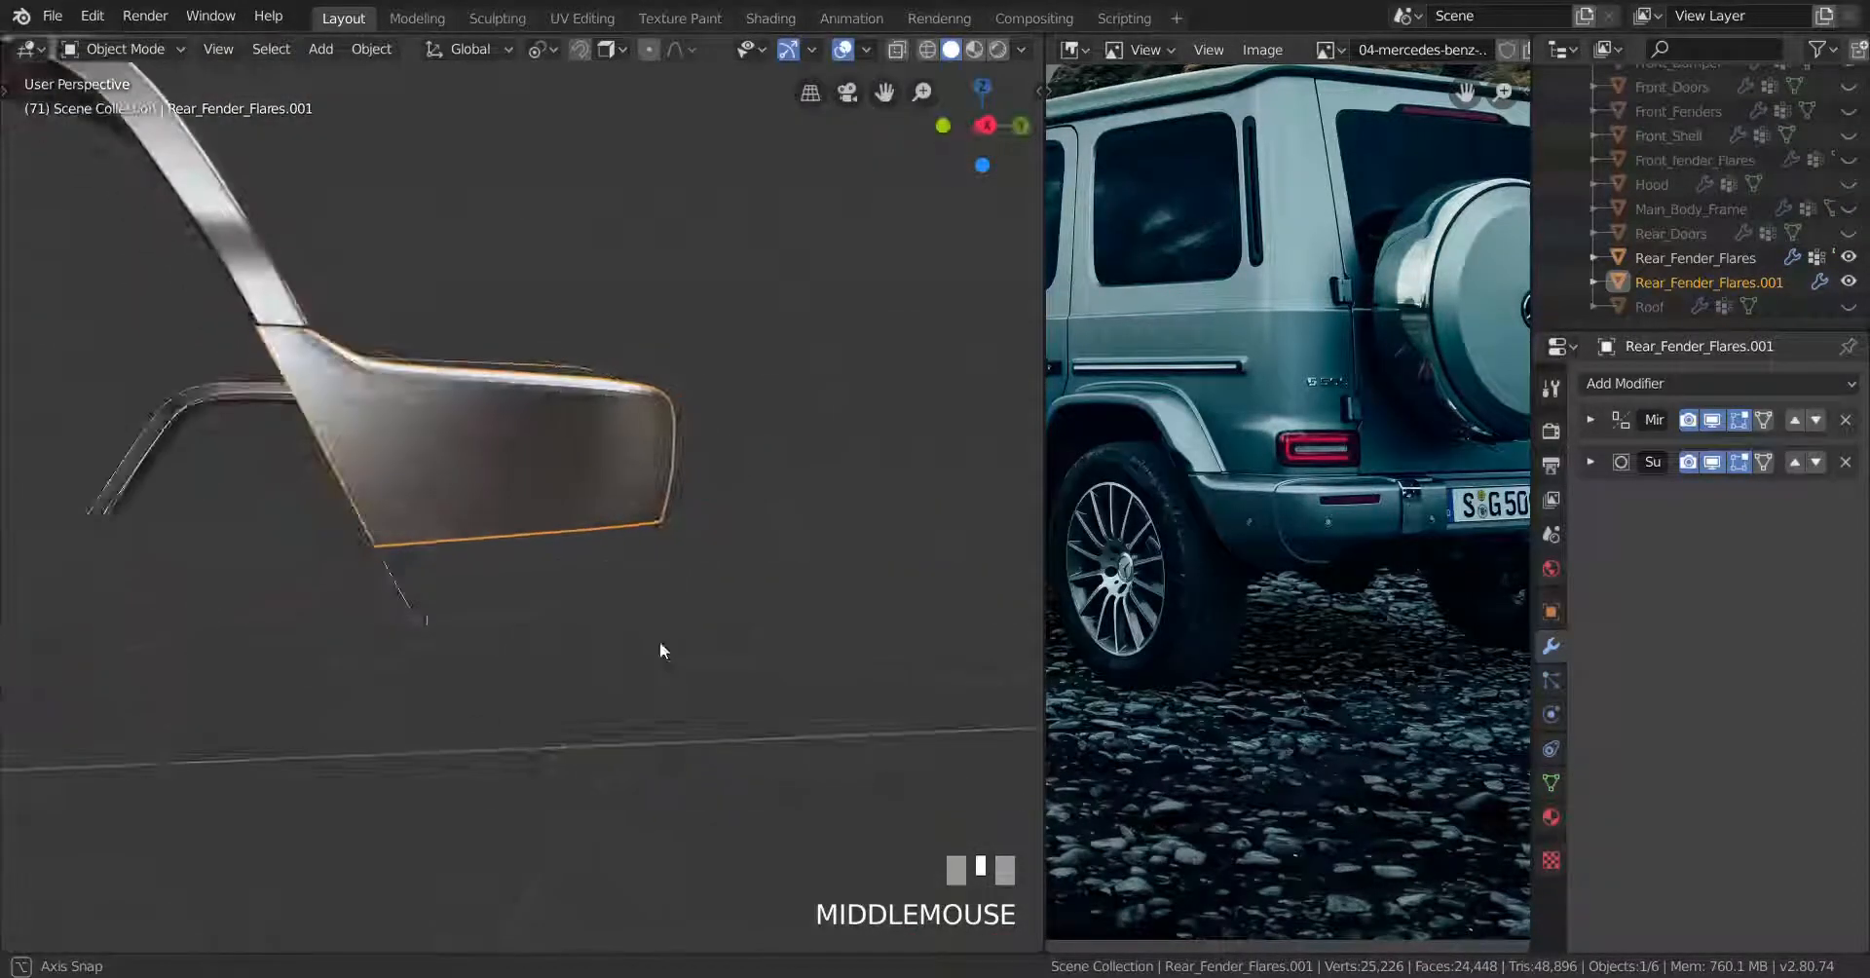
key("KP_3")
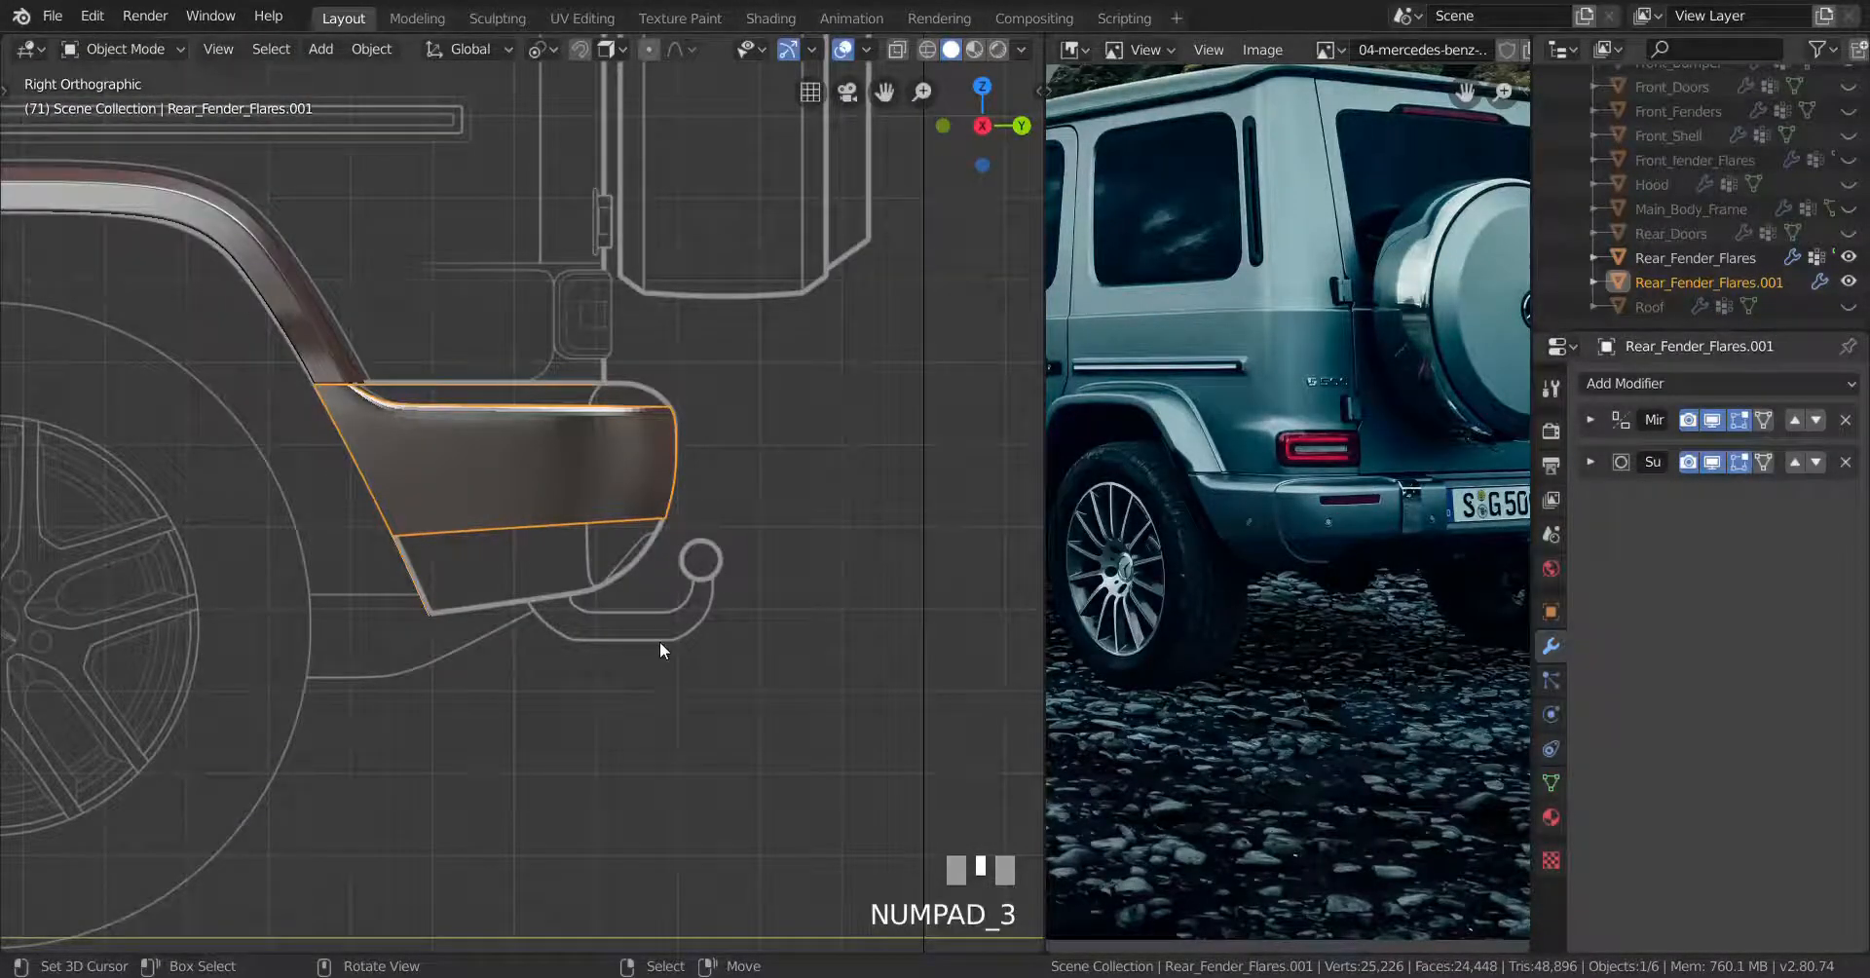
Extrude the 15-vertex lower edge row of the bumper's rear section straight down along Z and shift it slightly rearward along Y
key("Tab")
scroll(600, 609, "up", 1)
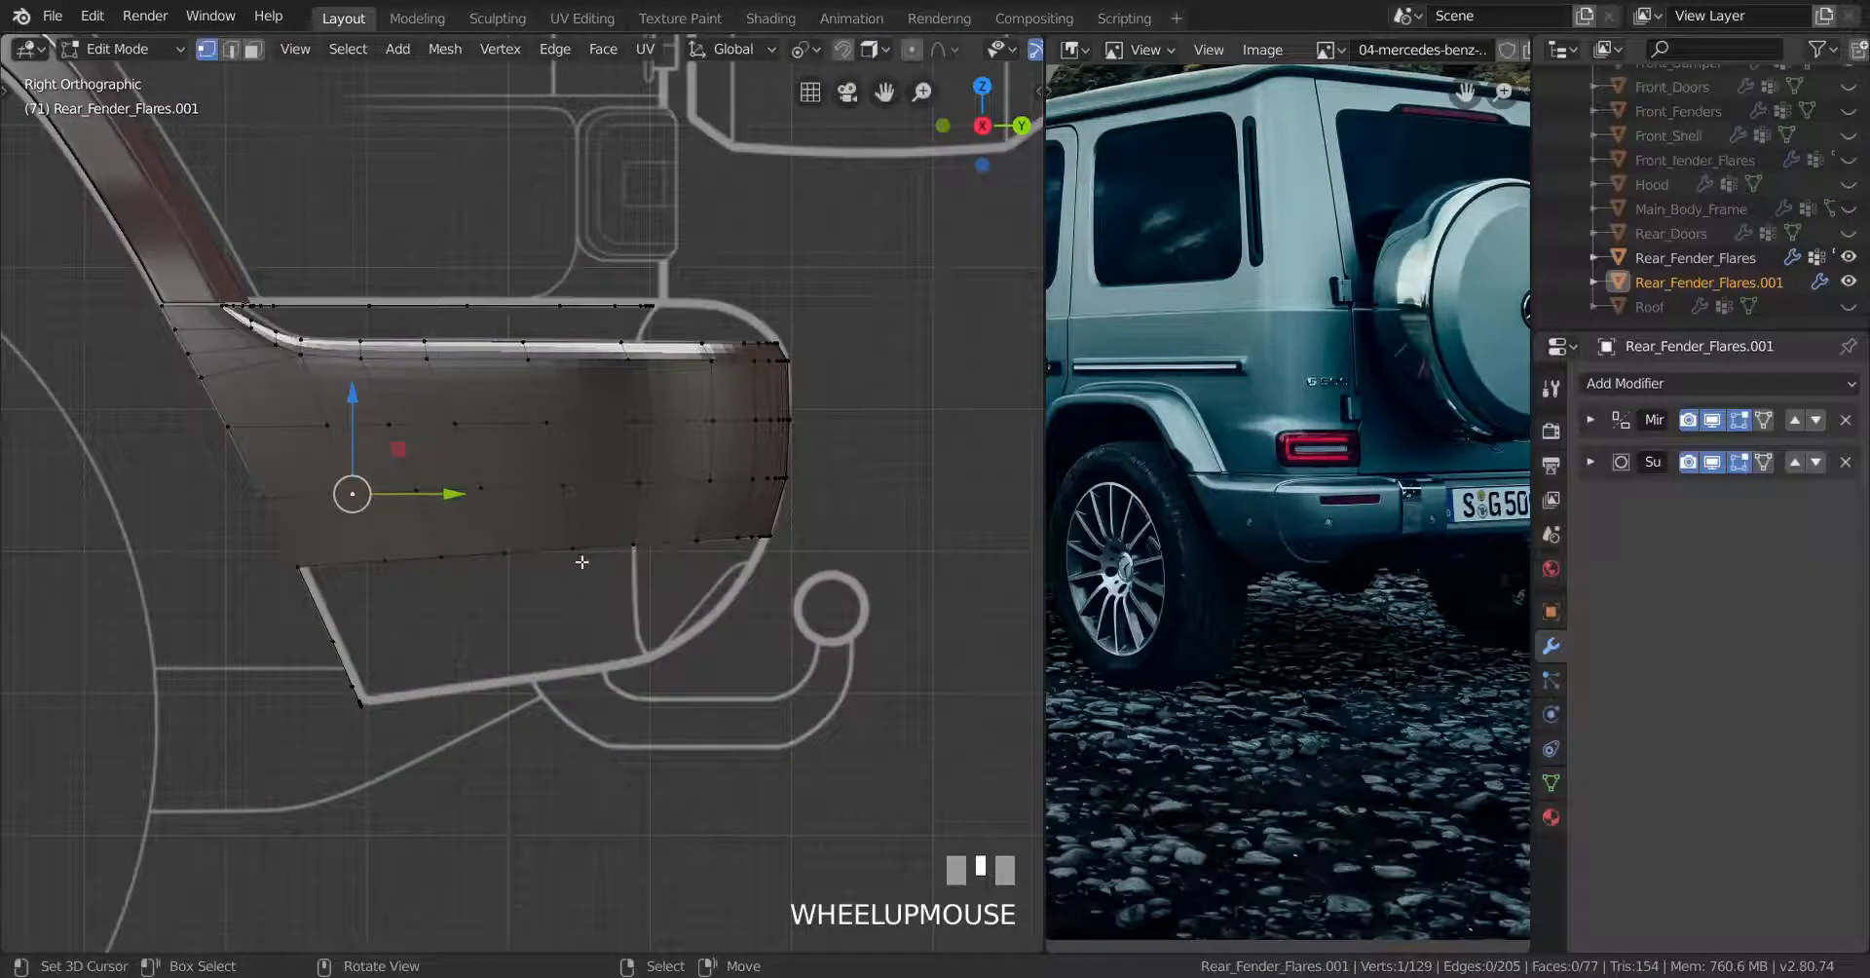
scroll(582, 562, "down", 1)
middle_click_drag(751, 588, 633, 596)
right_click(874, 503, "ctrl")
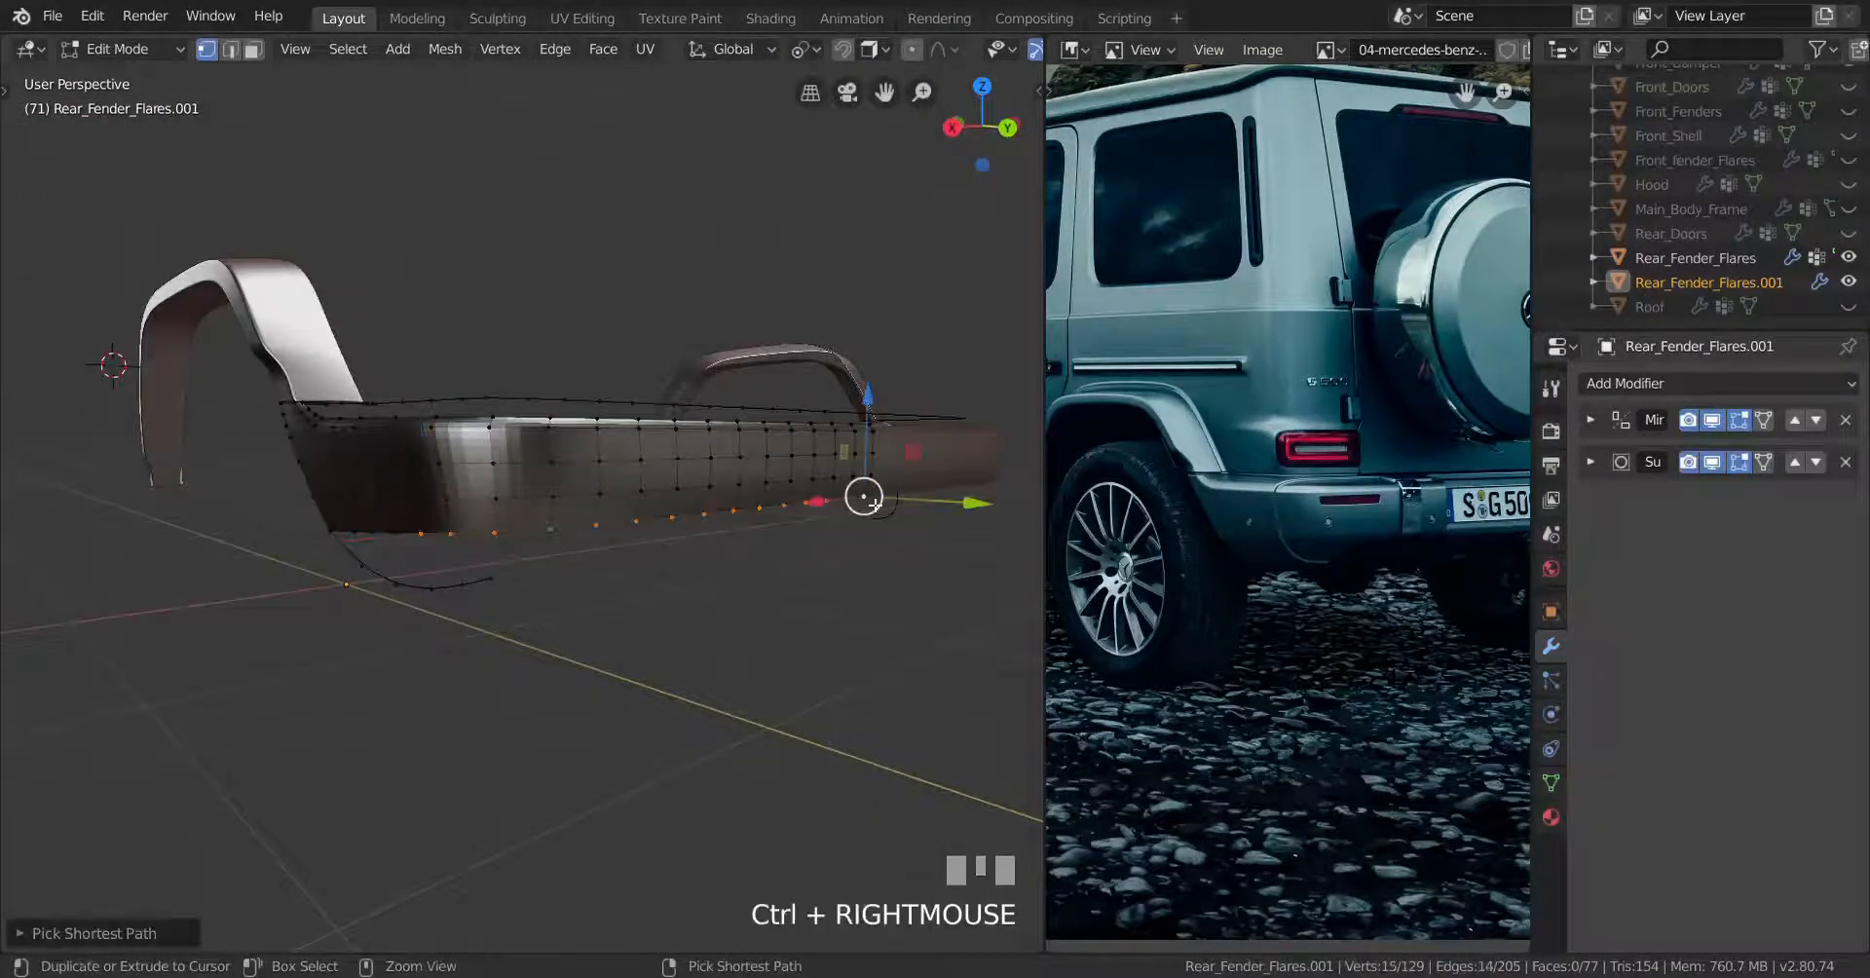
key("KP_3")
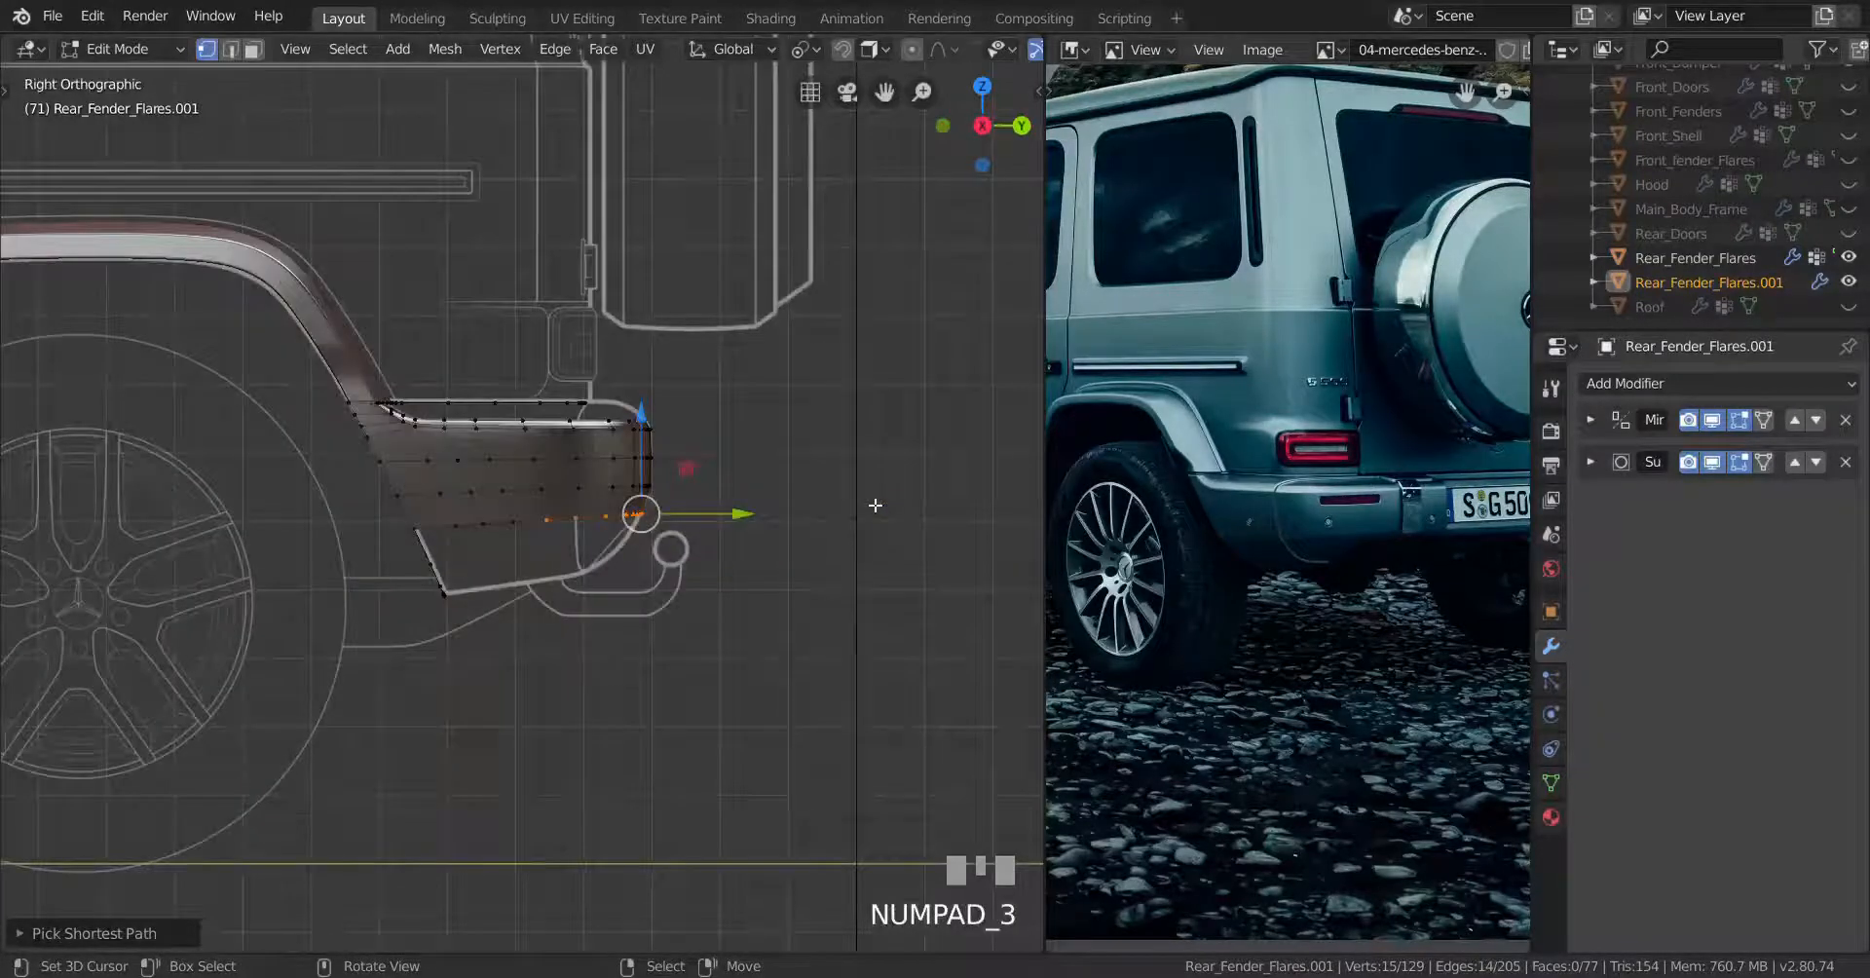
scroll(875, 505, "up", 1)
key("e")
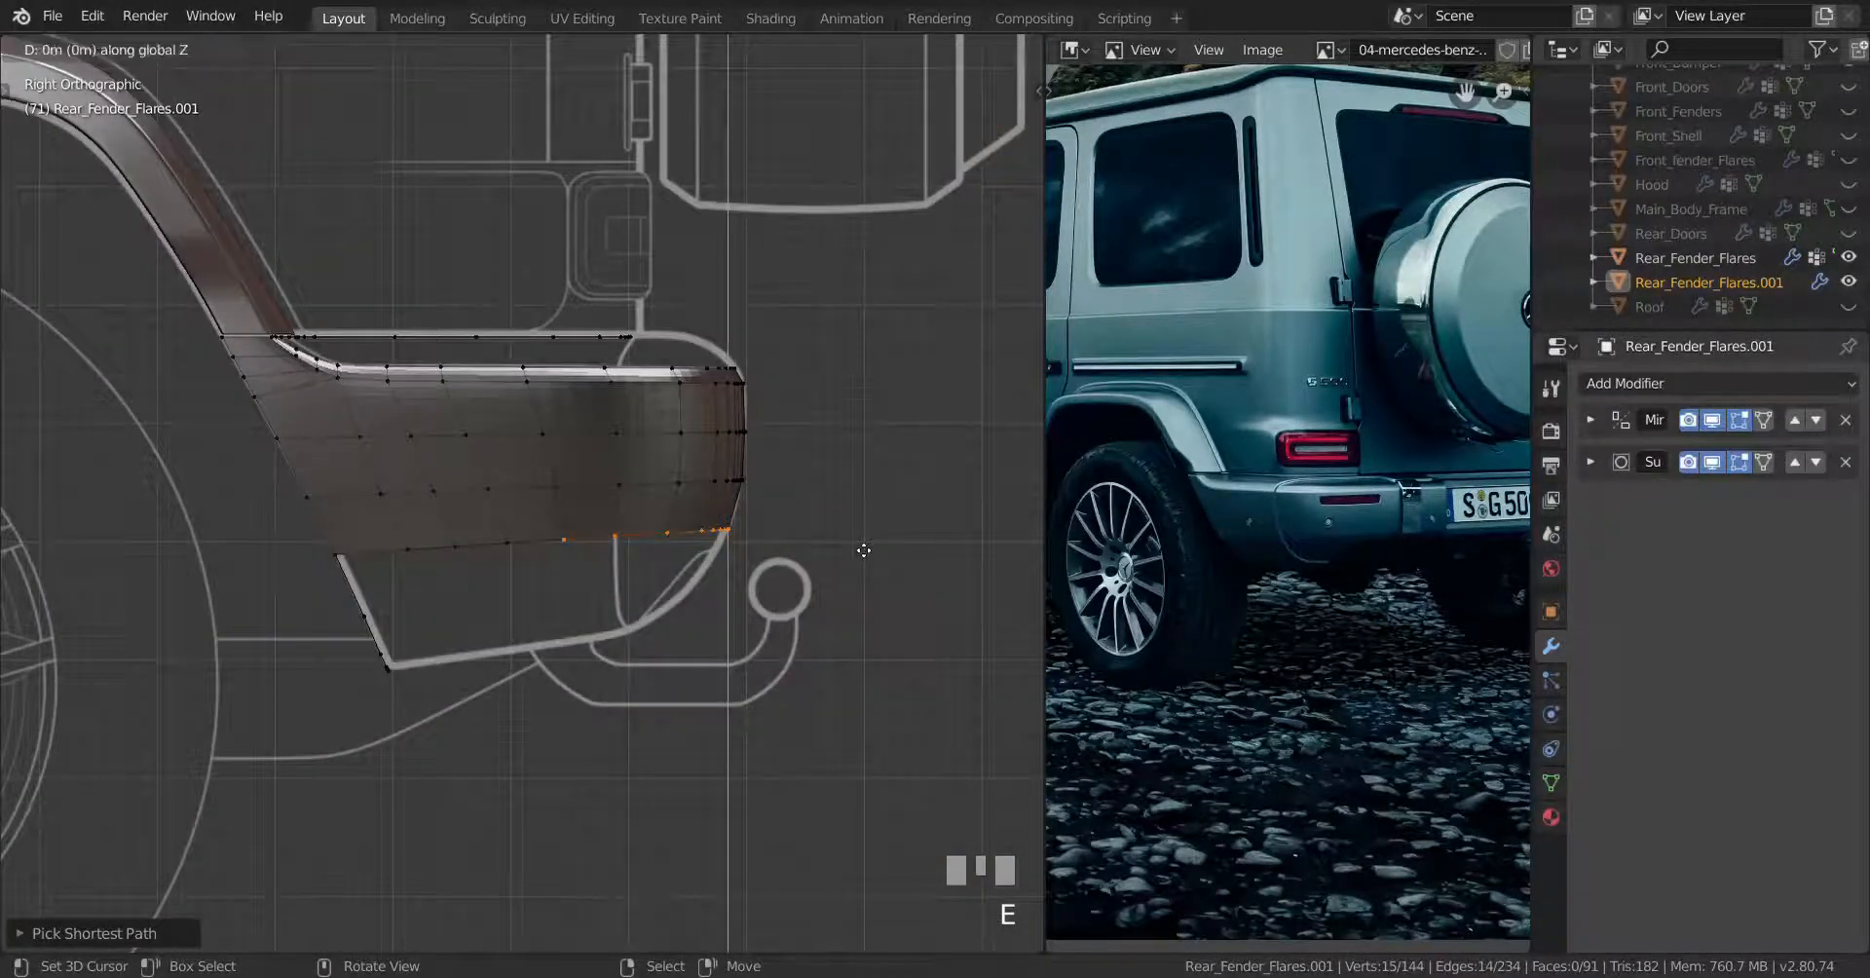
left_click(863, 652)
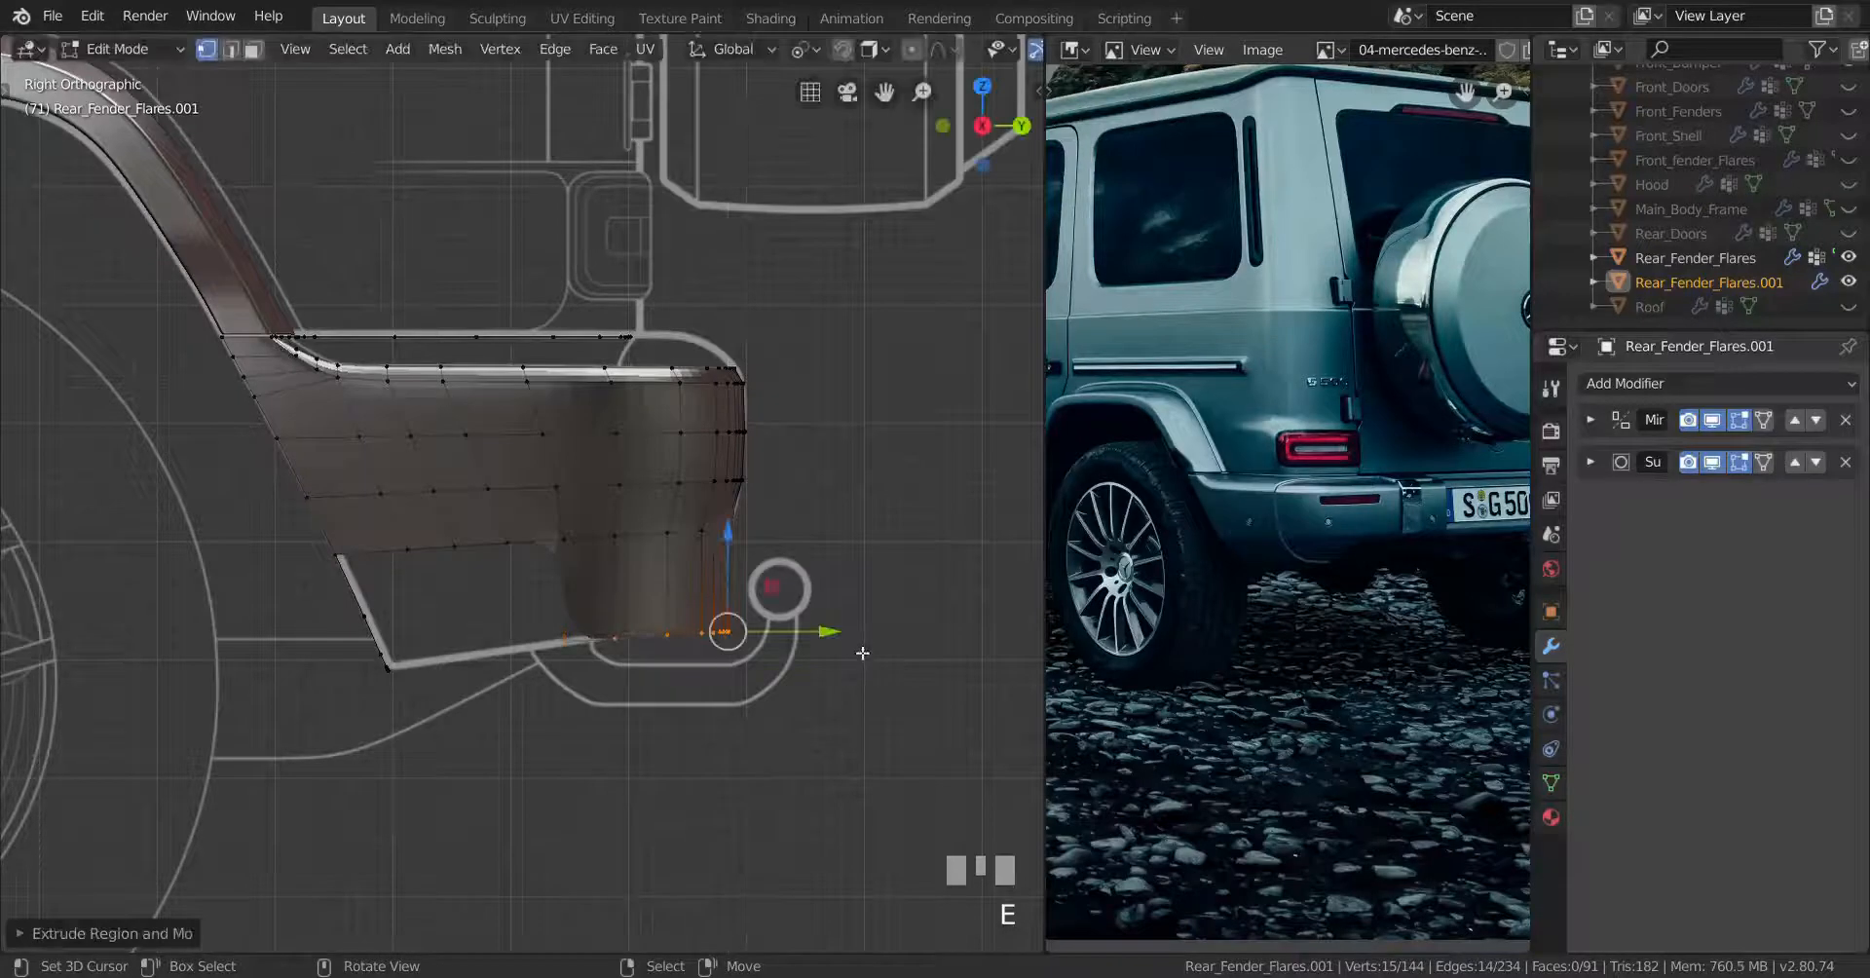
left_click_drag(796, 635, 836, 635)
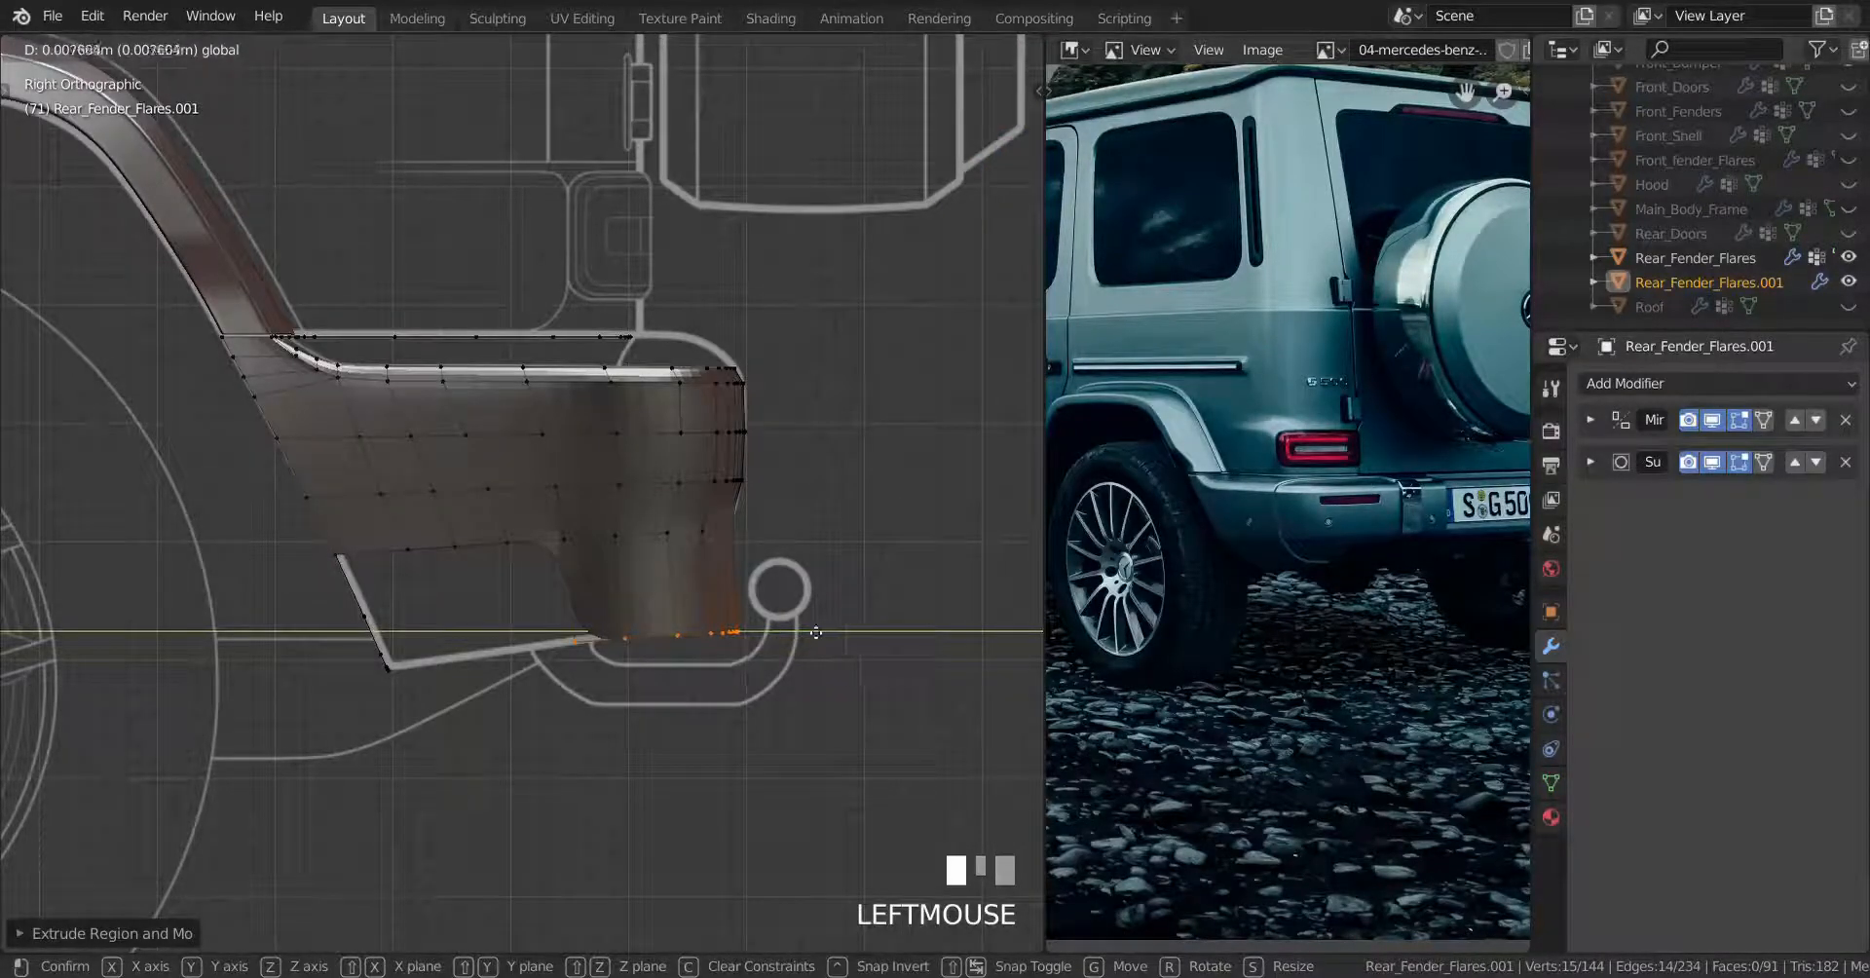
scroll(816, 632, "up", 3)
left_click(834, 587)
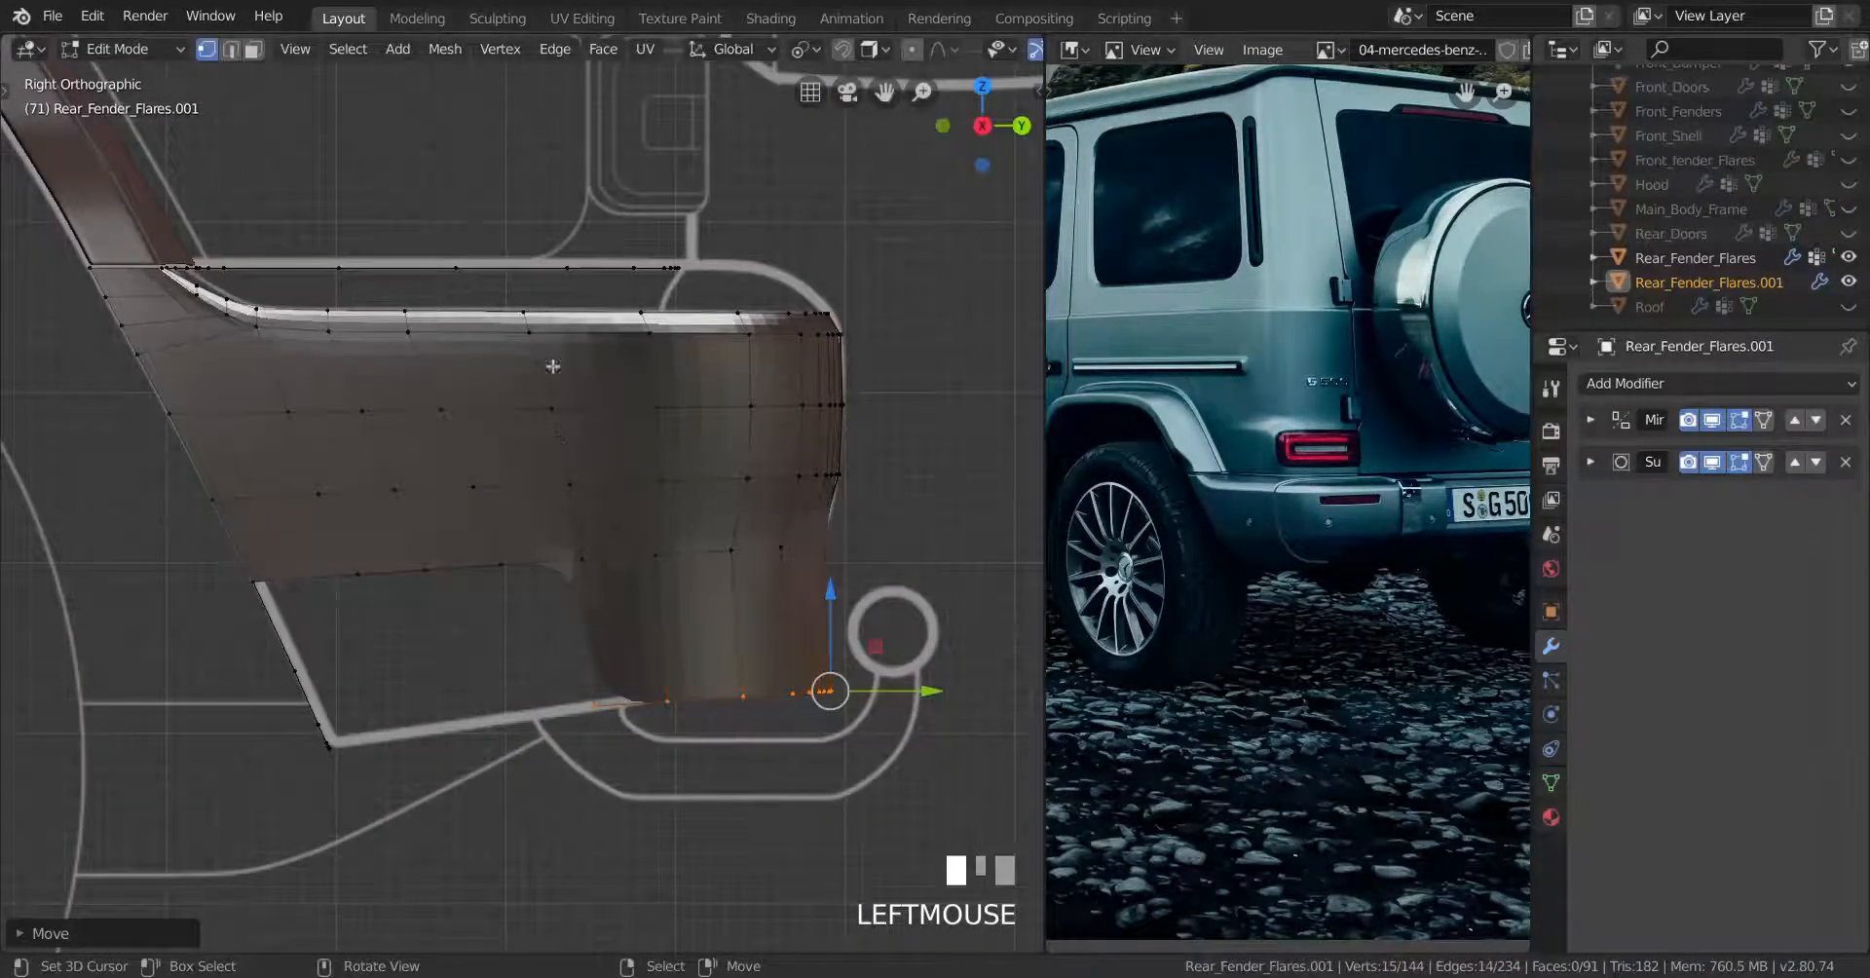
Scale the extruded row along Y to about 0.4 around its front end vertex, following the blueprint's curved lower corner
right_click(595, 709, "shift")
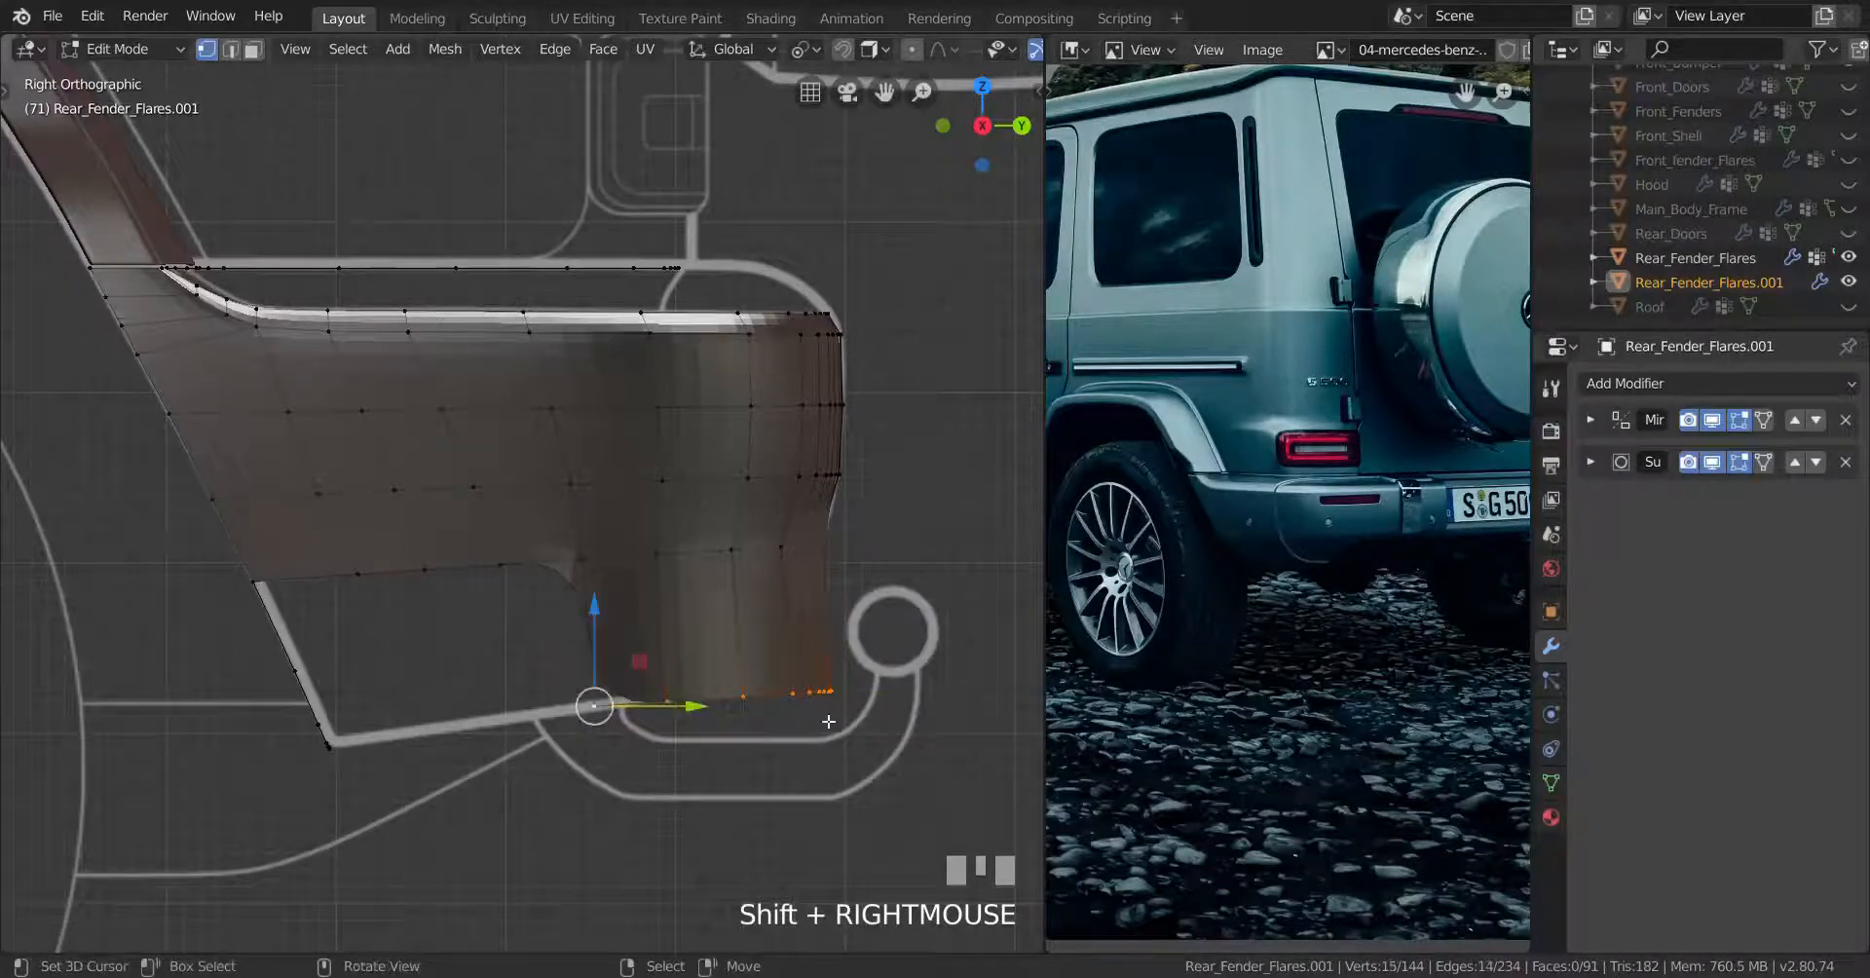
key("z")
key("s")
key("x")
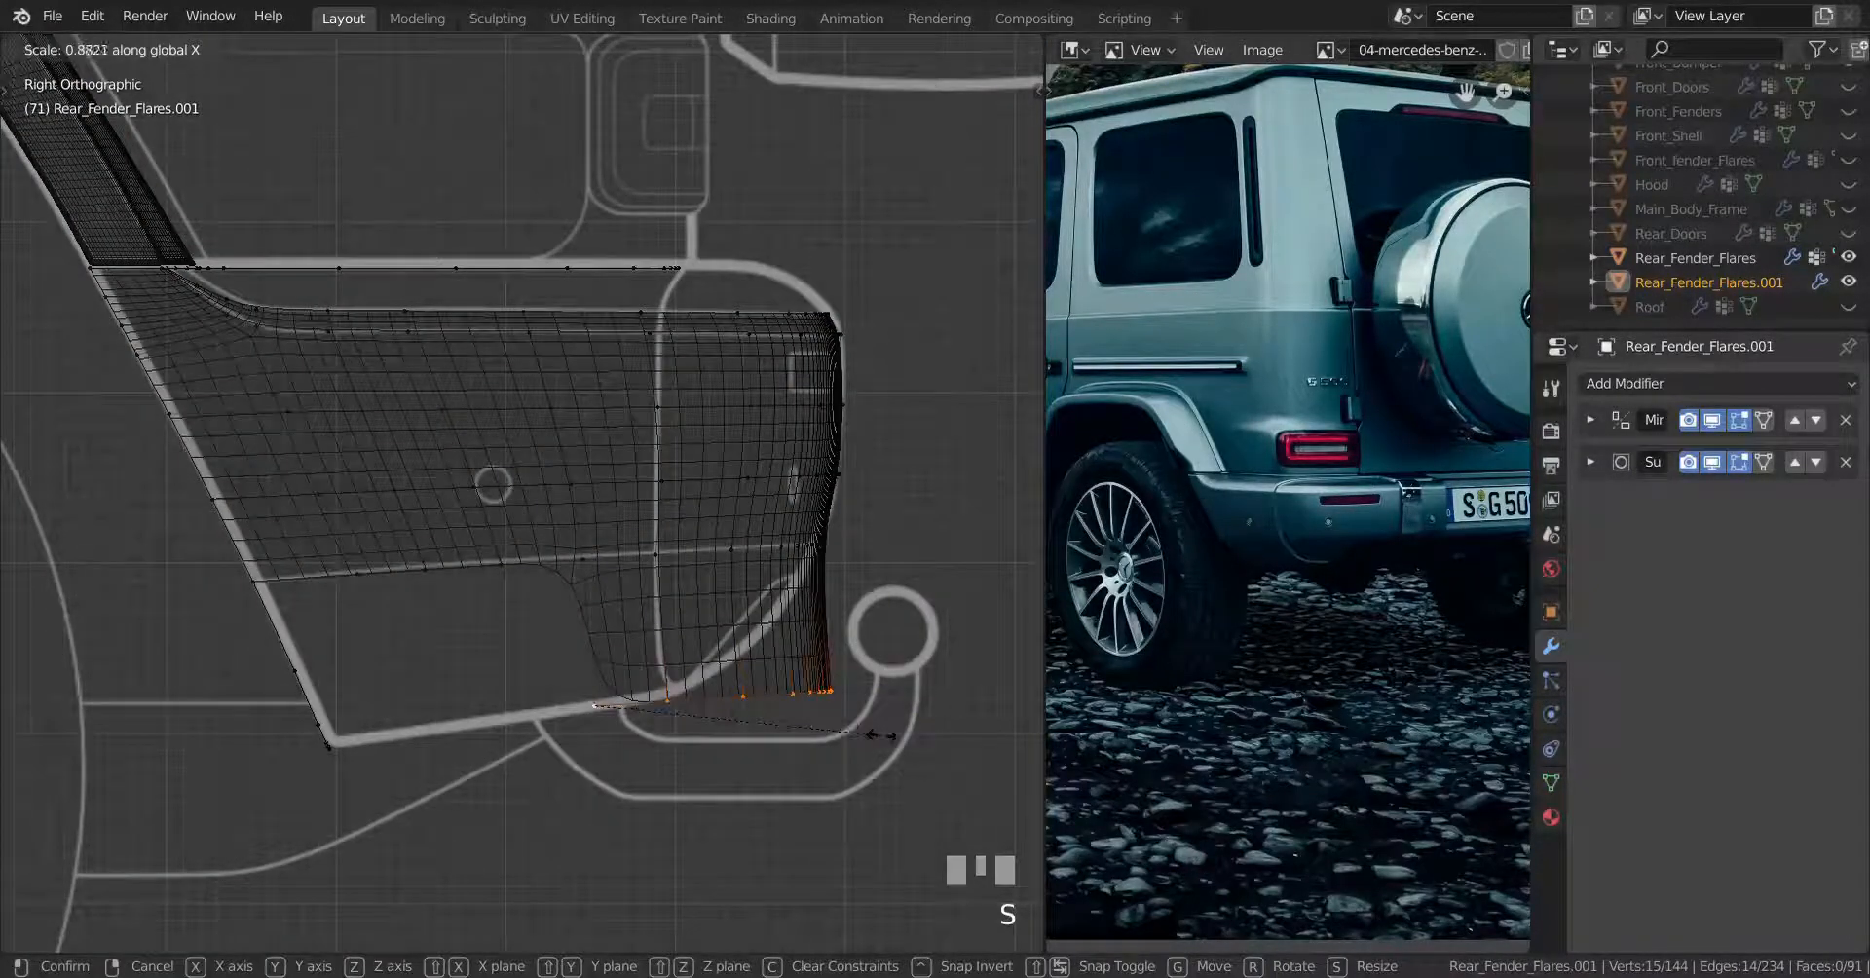
key("y")
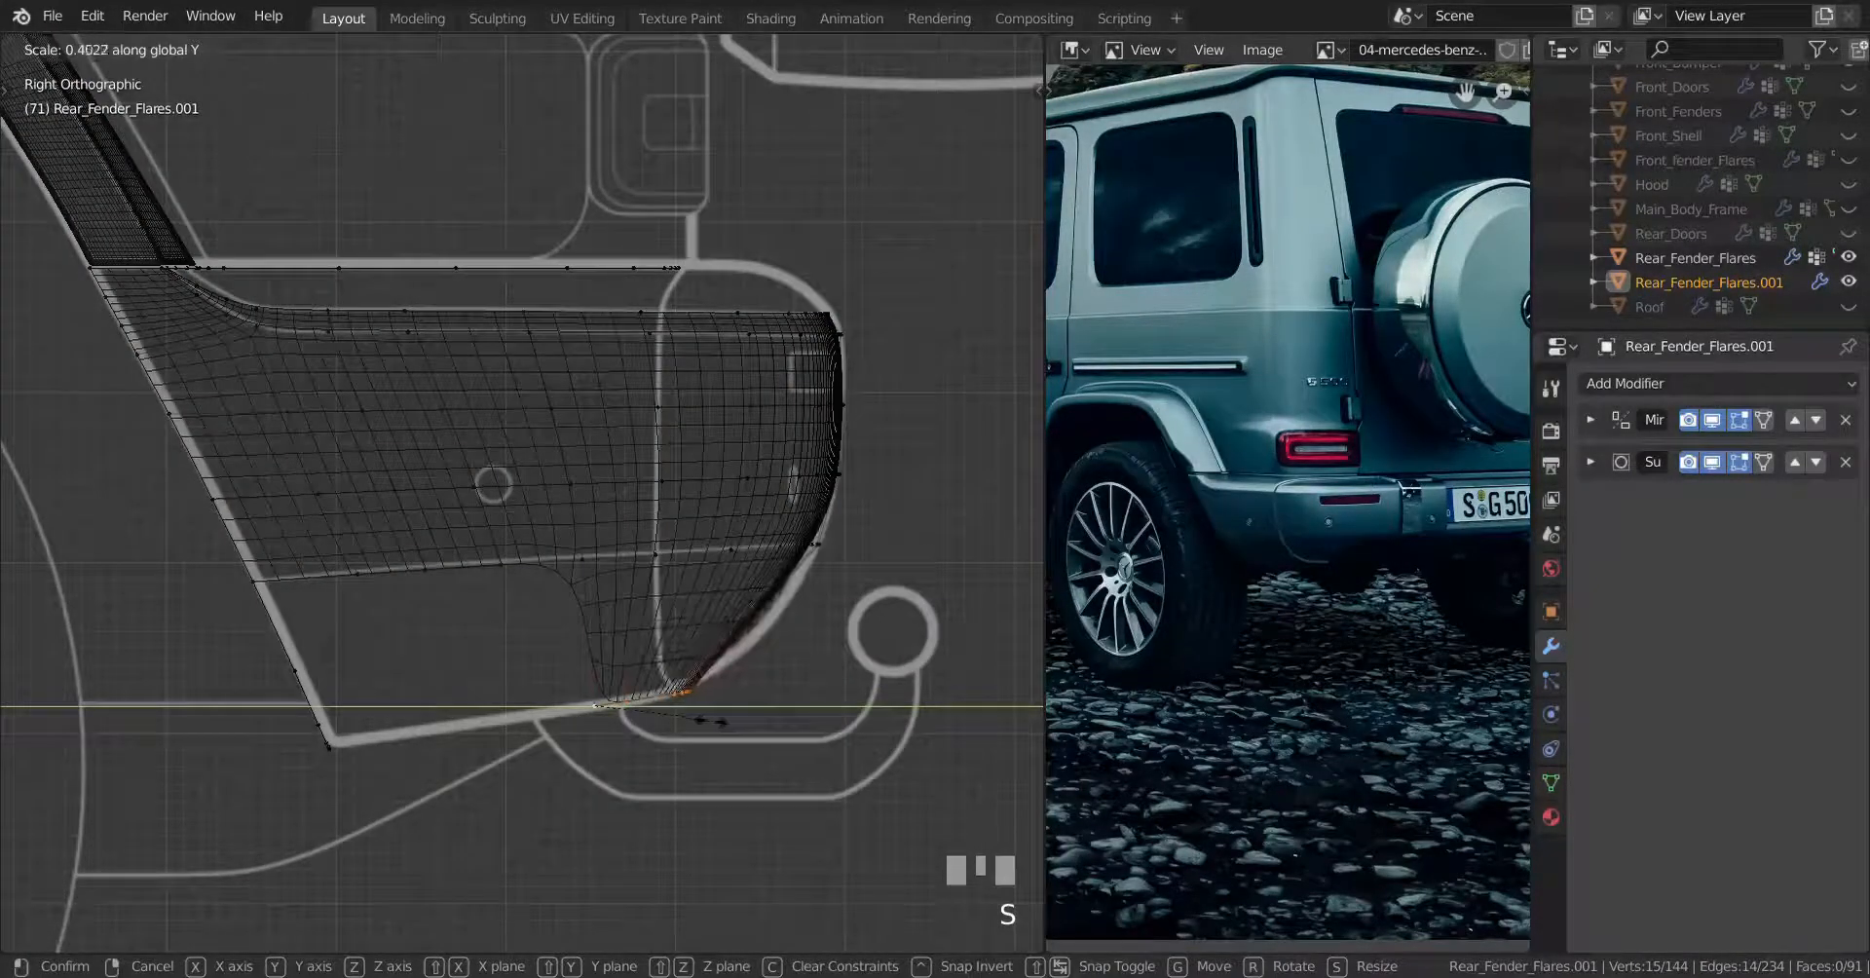
left_click(678, 712, "shift")
Scale the extruded lower row along Y again by about 0.9 to refine its fit to the side blueprint
mouse_move(693, 710)
middle_mouse_down()
mouse_move(544, 703)
mouse_move(626, 682)
middle_mouse_up()
key("z")
middle_click_drag(807, 685, 701, 659)
middle_click_drag(1322, 557, 1147, 559)
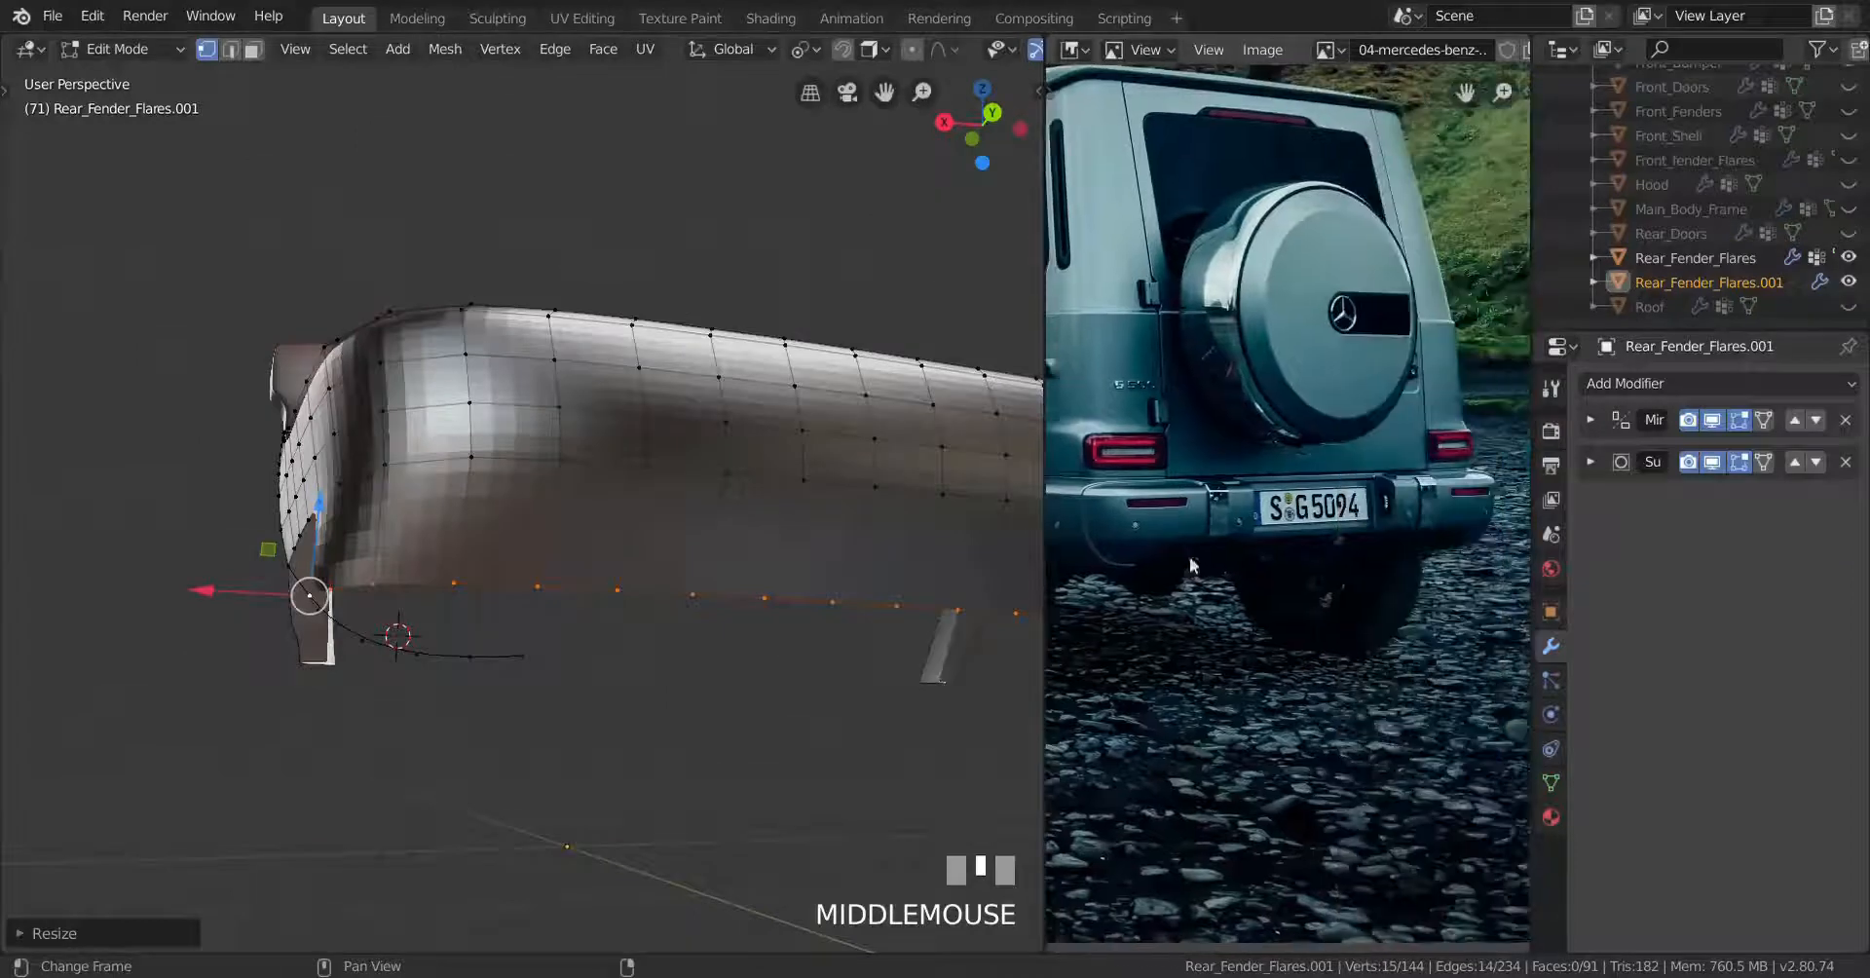
mouse_move(701, 604)
middle_mouse_down()
mouse_move(796, 606)
mouse_move(726, 610)
middle_mouse_up()
key("KP_3")
scroll(725, 612, "up", 2)
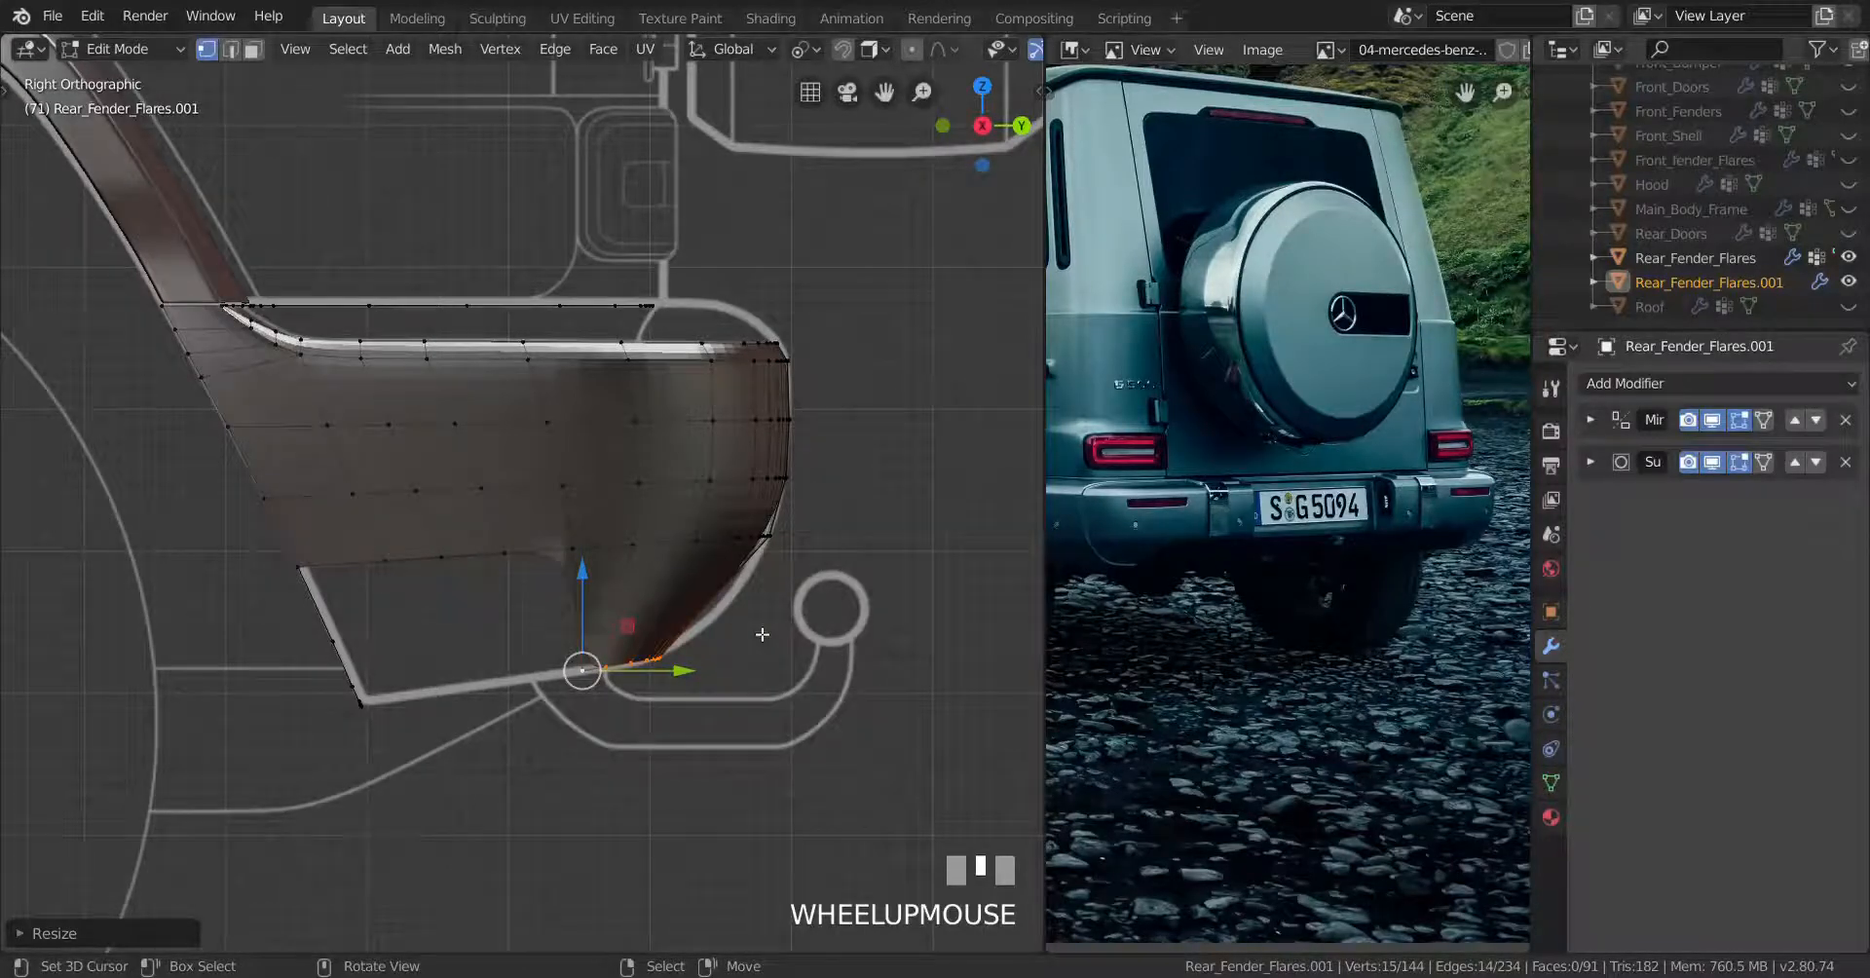
scroll(763, 634, "up", 3)
middle_click_drag(768, 734, 747, 693, "shift")
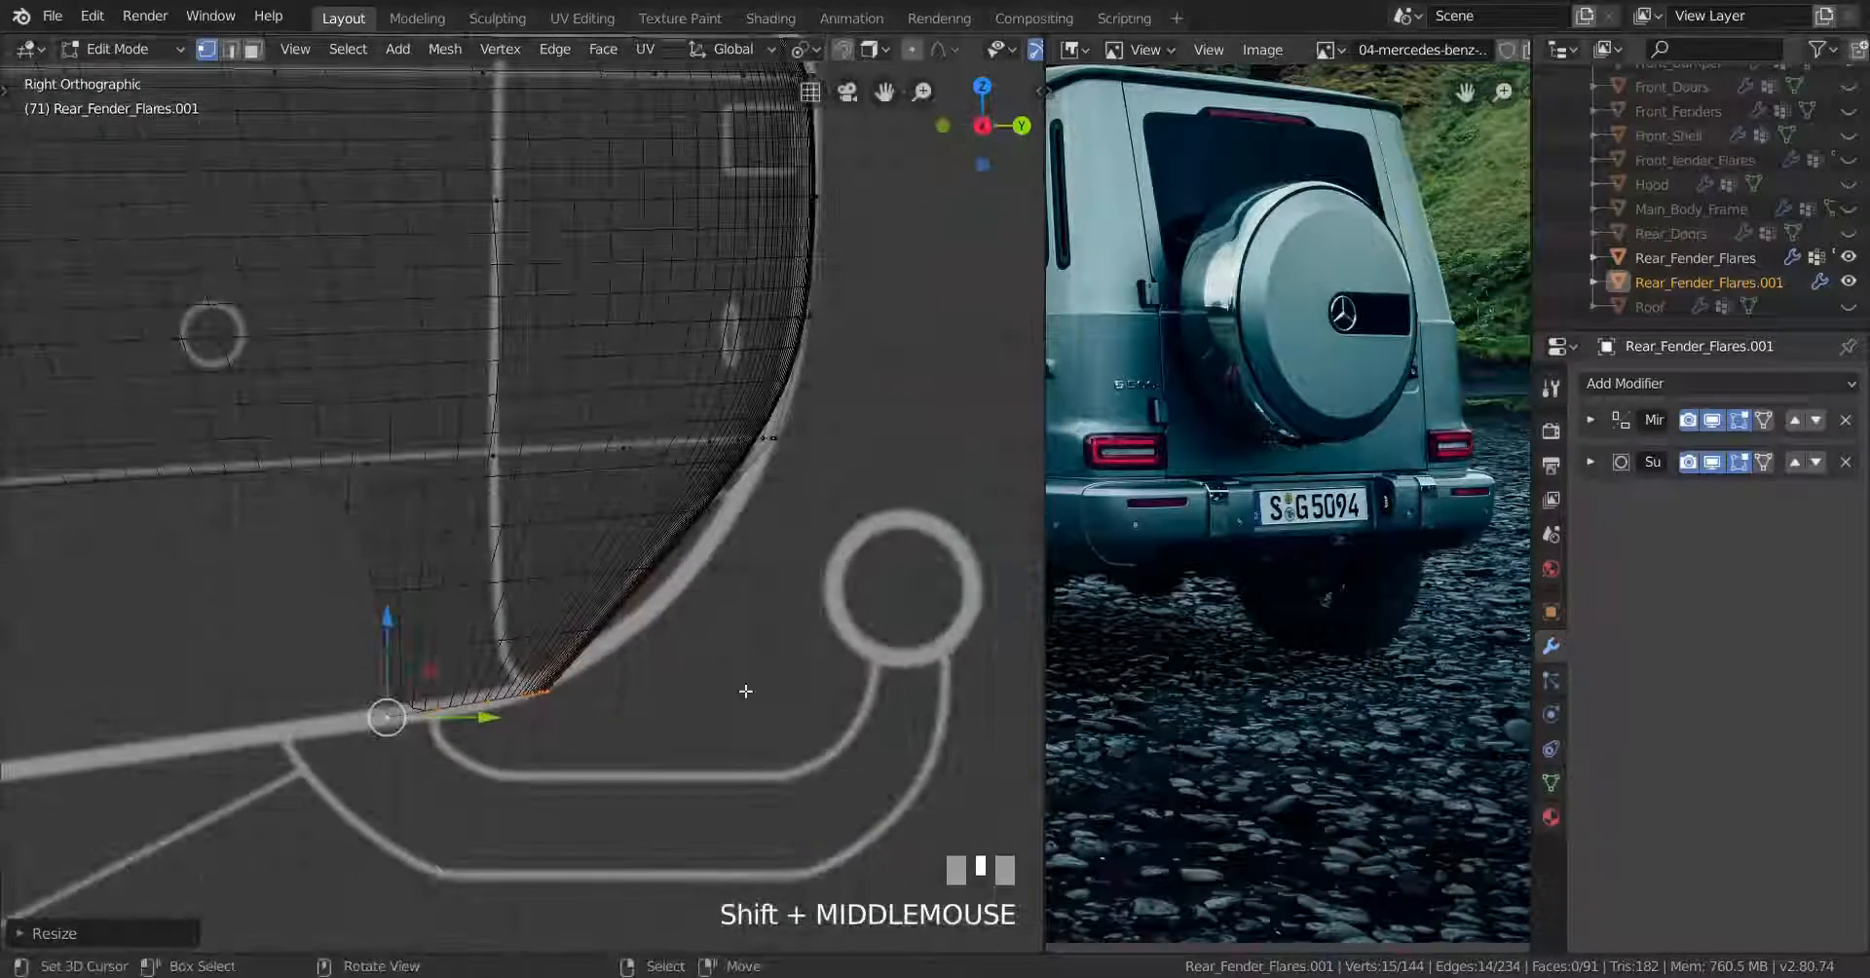
key("s")
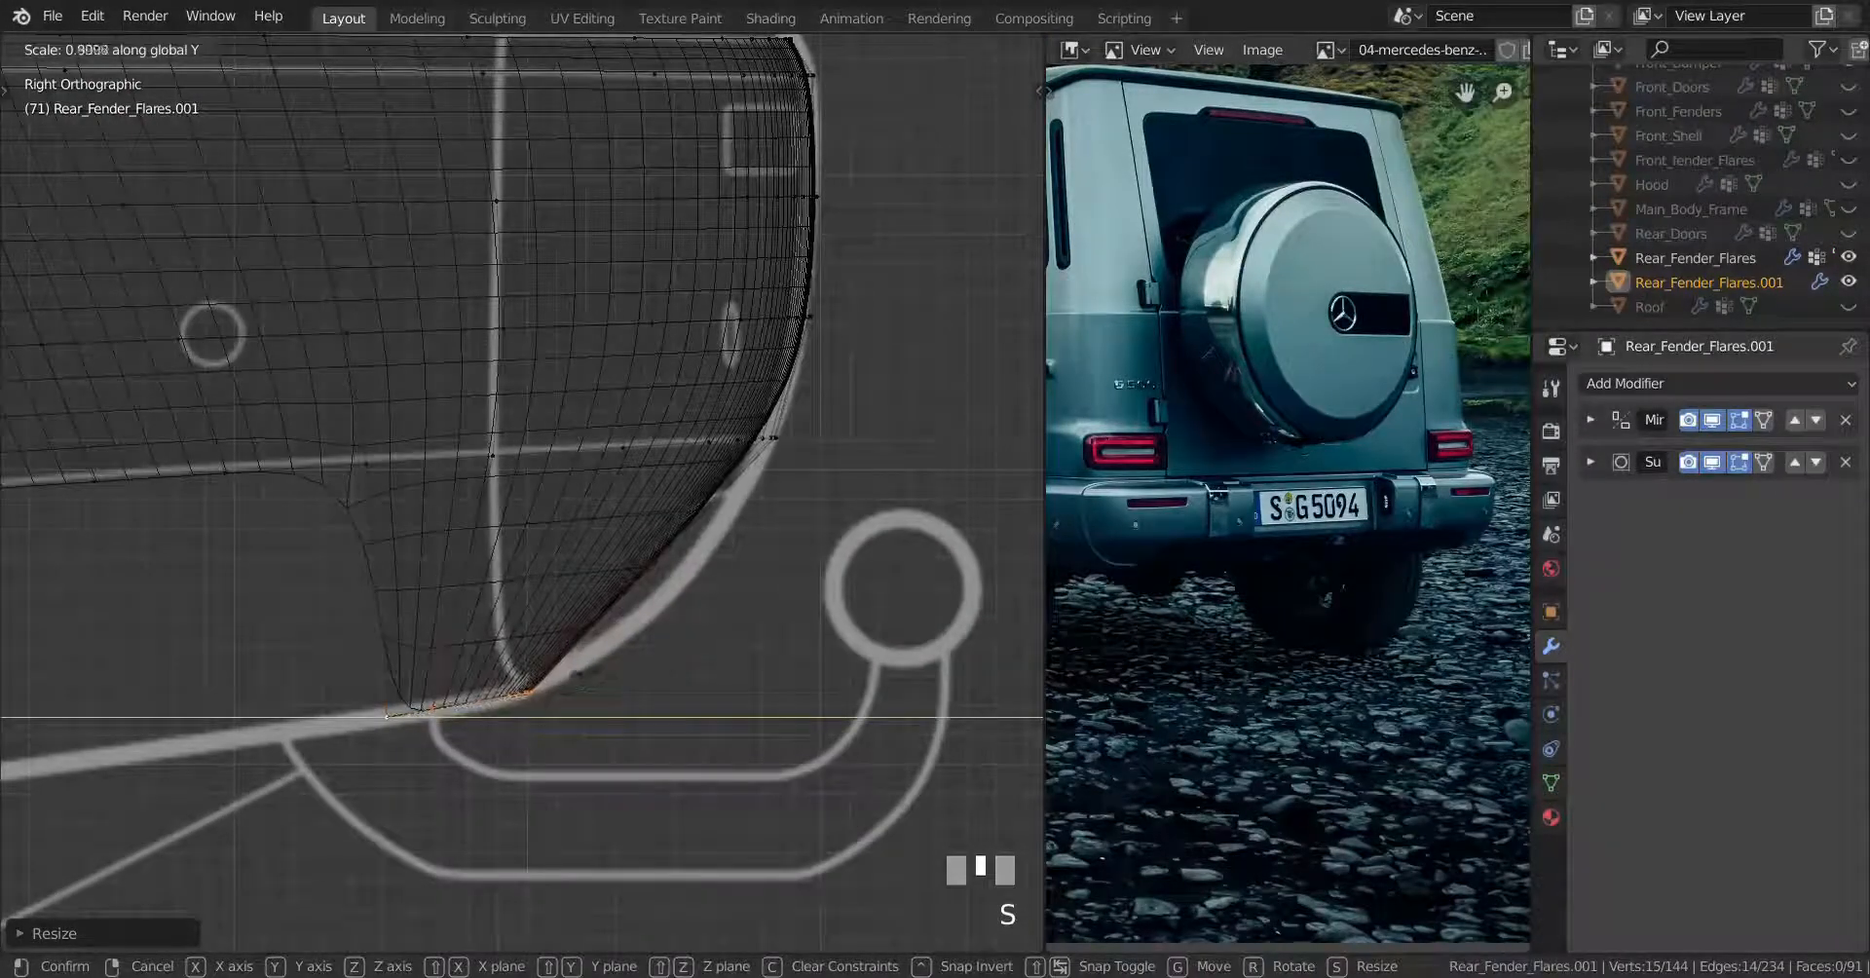
left_click(513, 685)
left_click(496, 492, "shift")
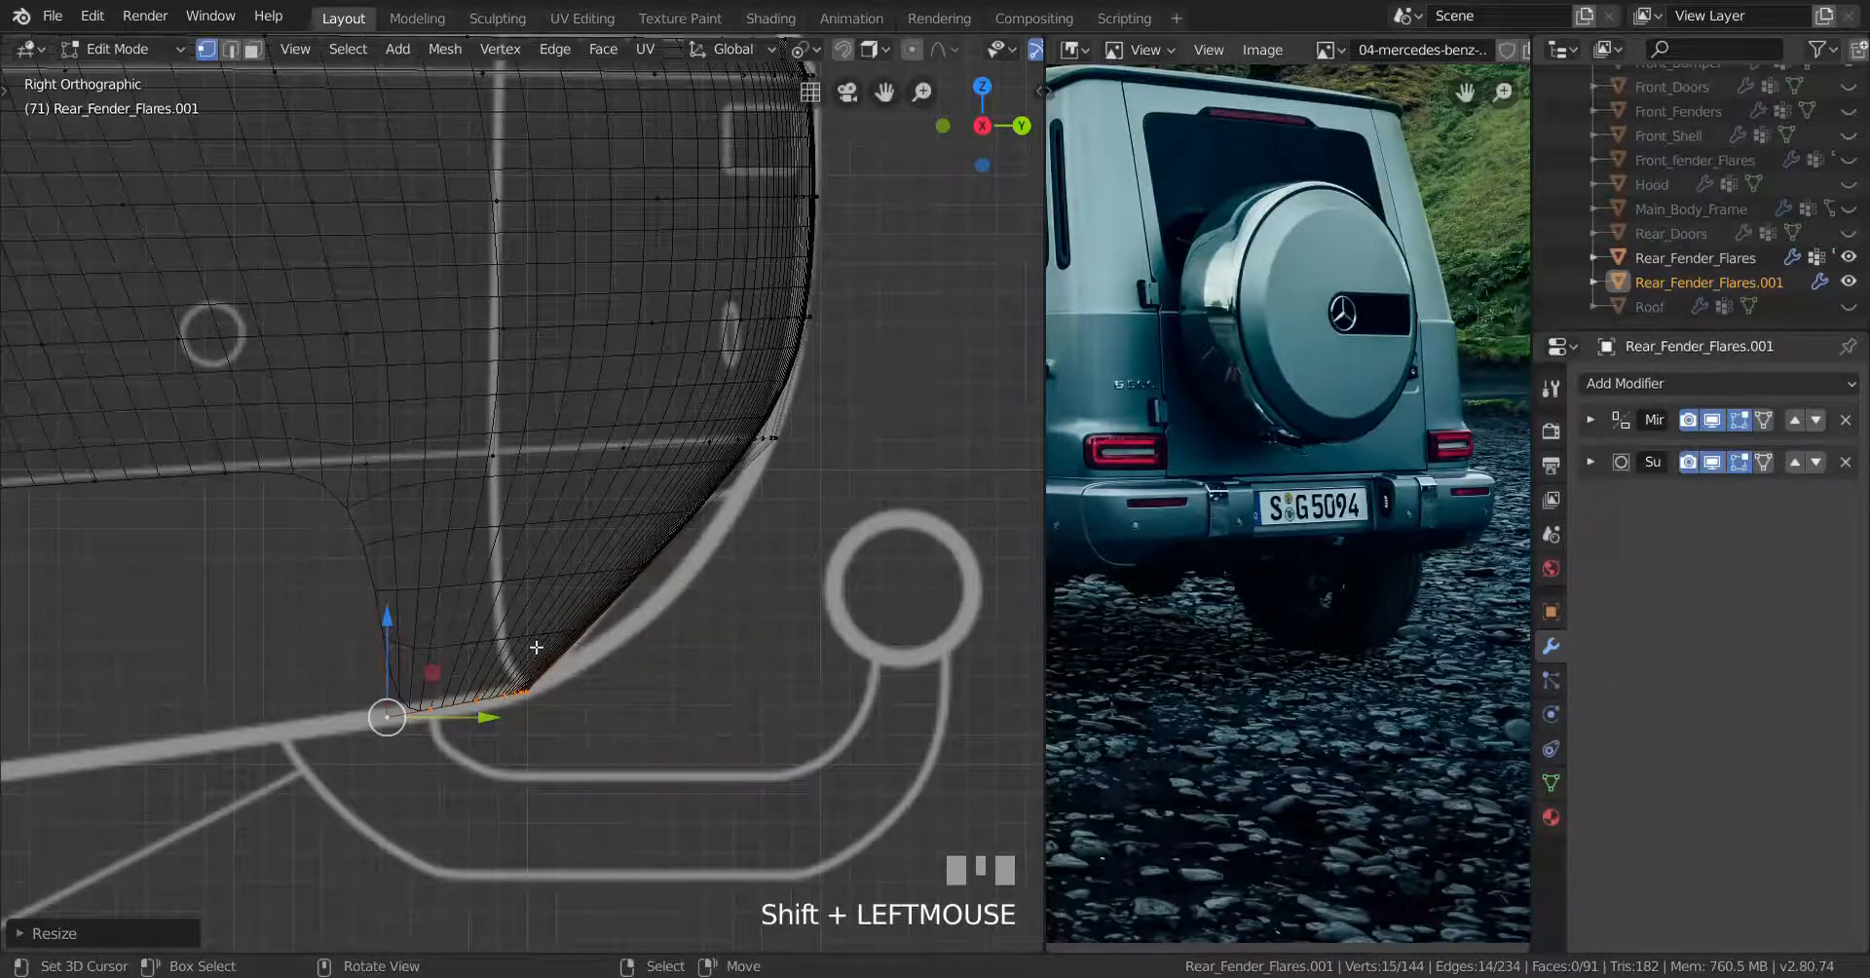
Scale the lower row along X to about 0.94 around its centre-line vertex, matching the rear blueprint's rounded corner
key("ctrl+KP_1")
scroll(541, 646, "down", 2)
middle_click_drag(546, 646, 512, 619, "shift")
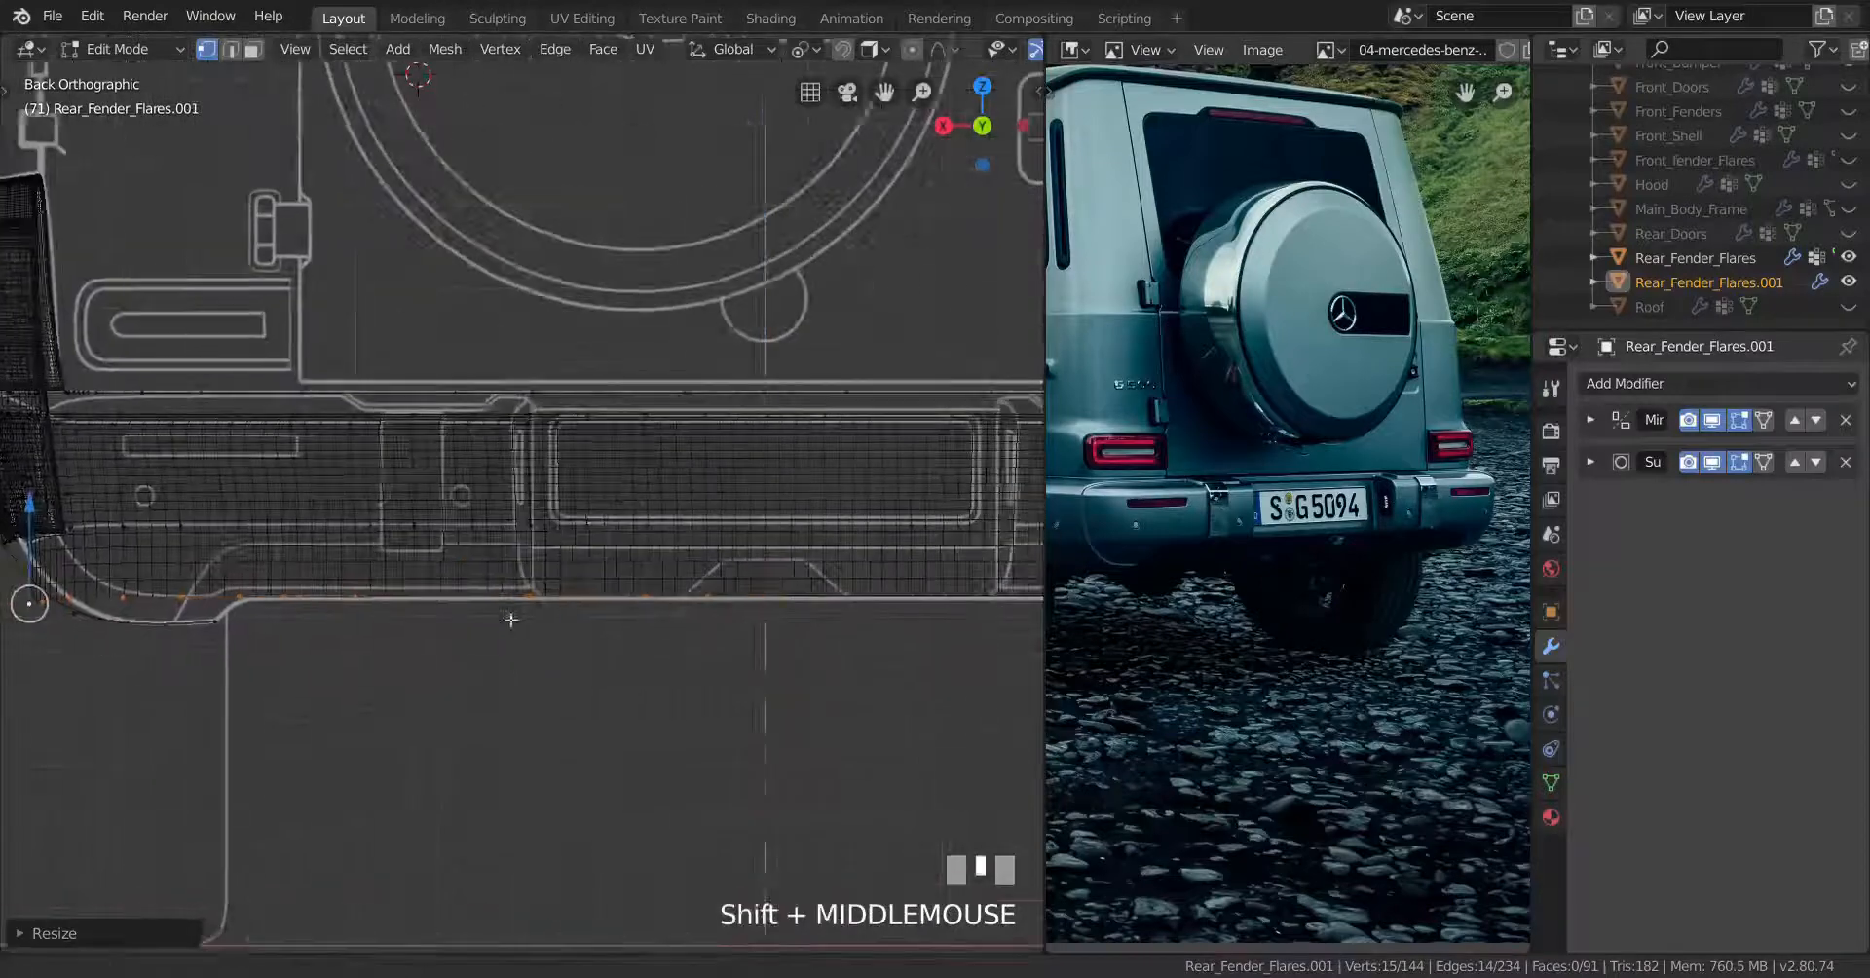
right_click(763, 593, "shift")
scroll(502, 705, "up", 3)
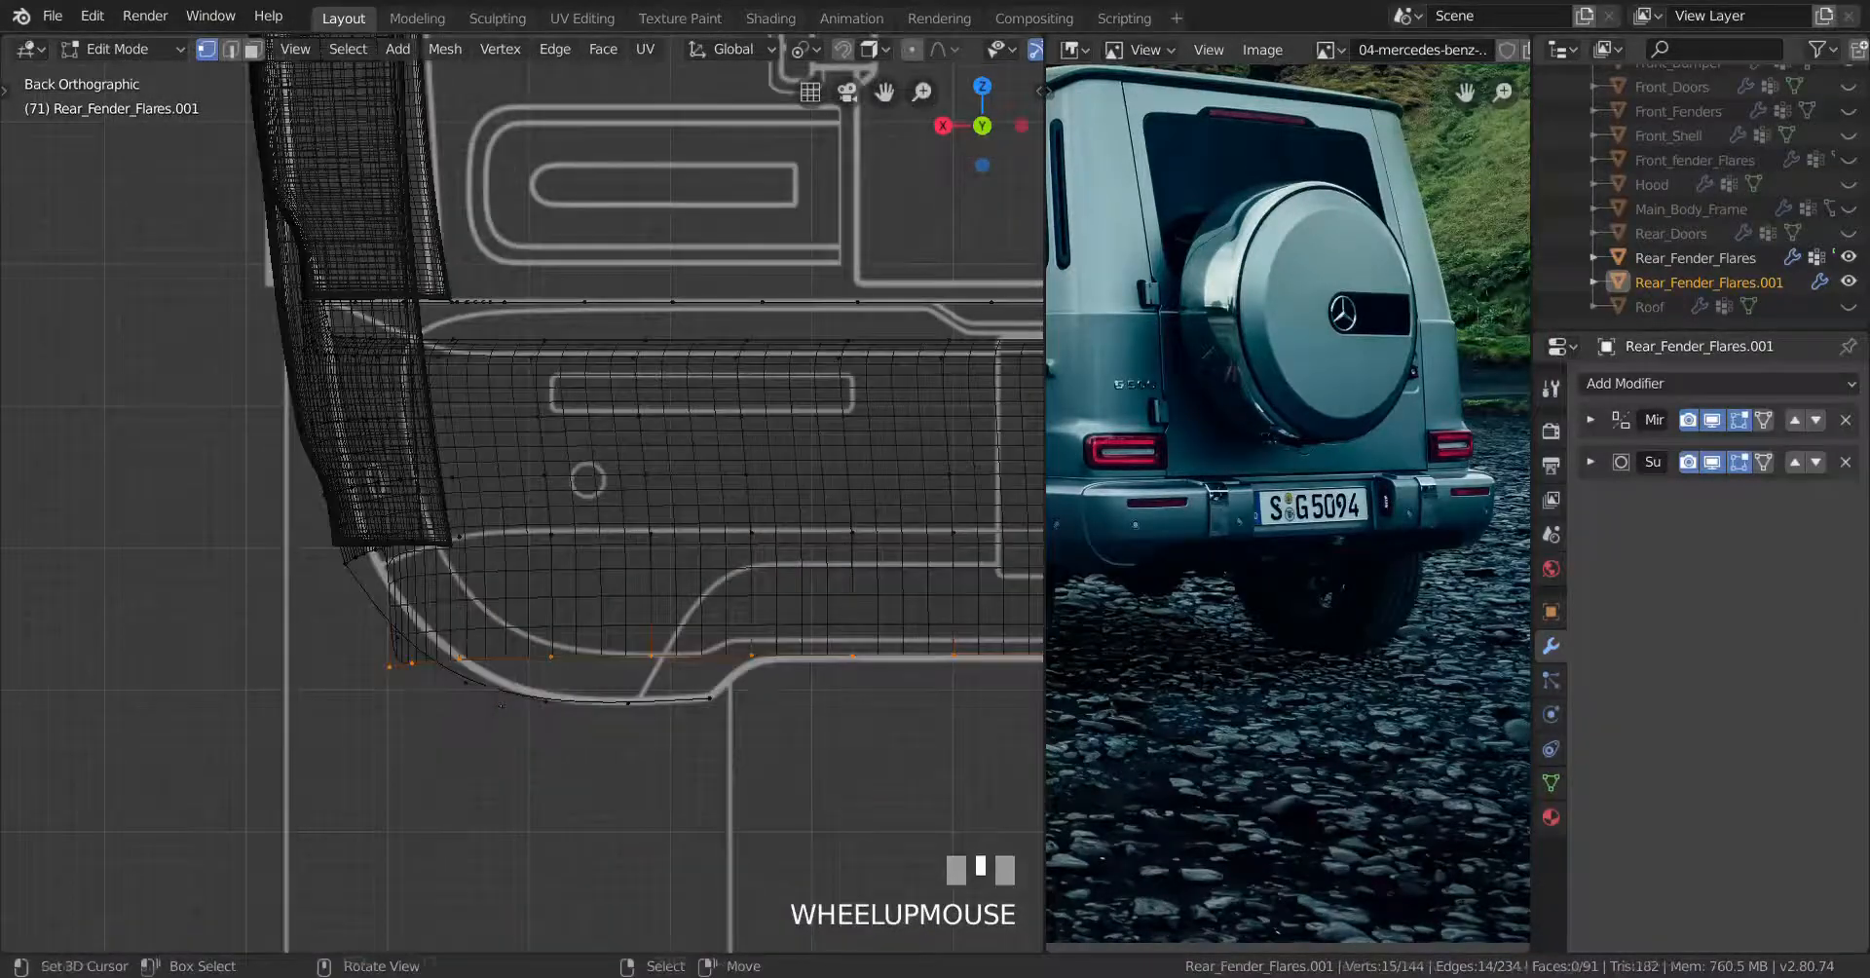
key("s")
key("x")
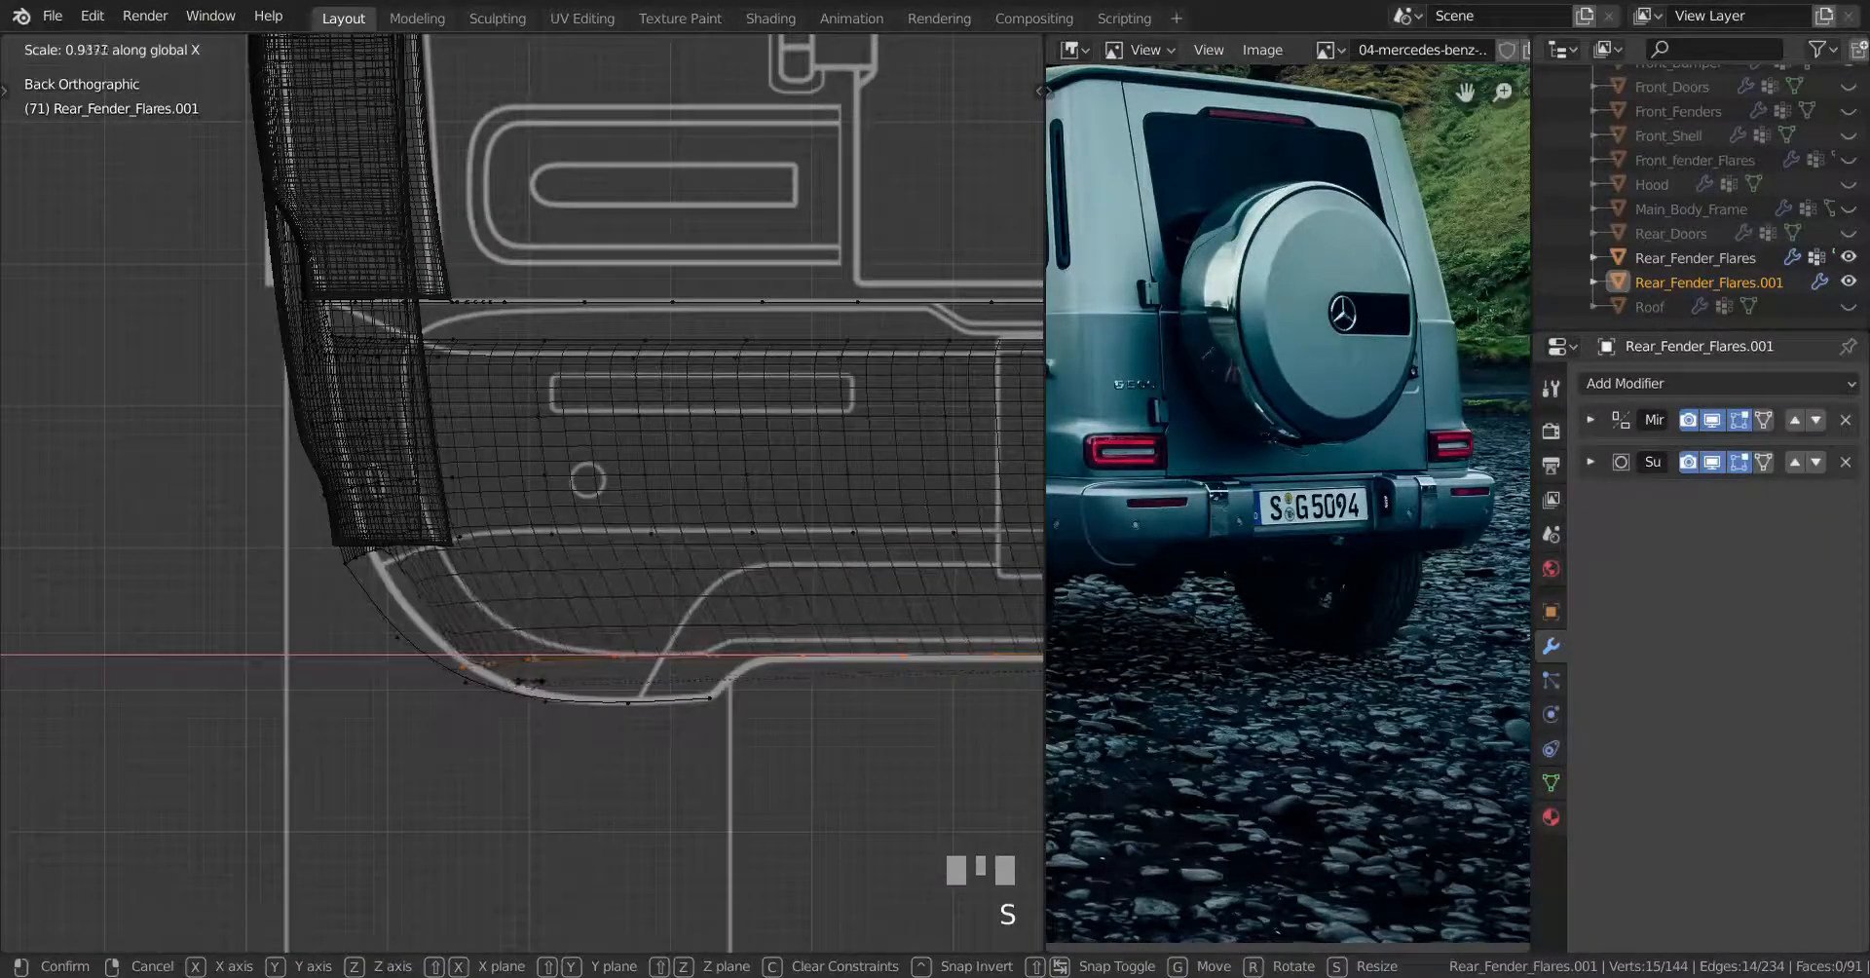
left_click(539, 685)
Narrow the lower row along X once more by about 0.98, then check its profile in the side view
scroll(542, 683, "down", 1)
key("z")
scroll(563, 679, "up", 1)
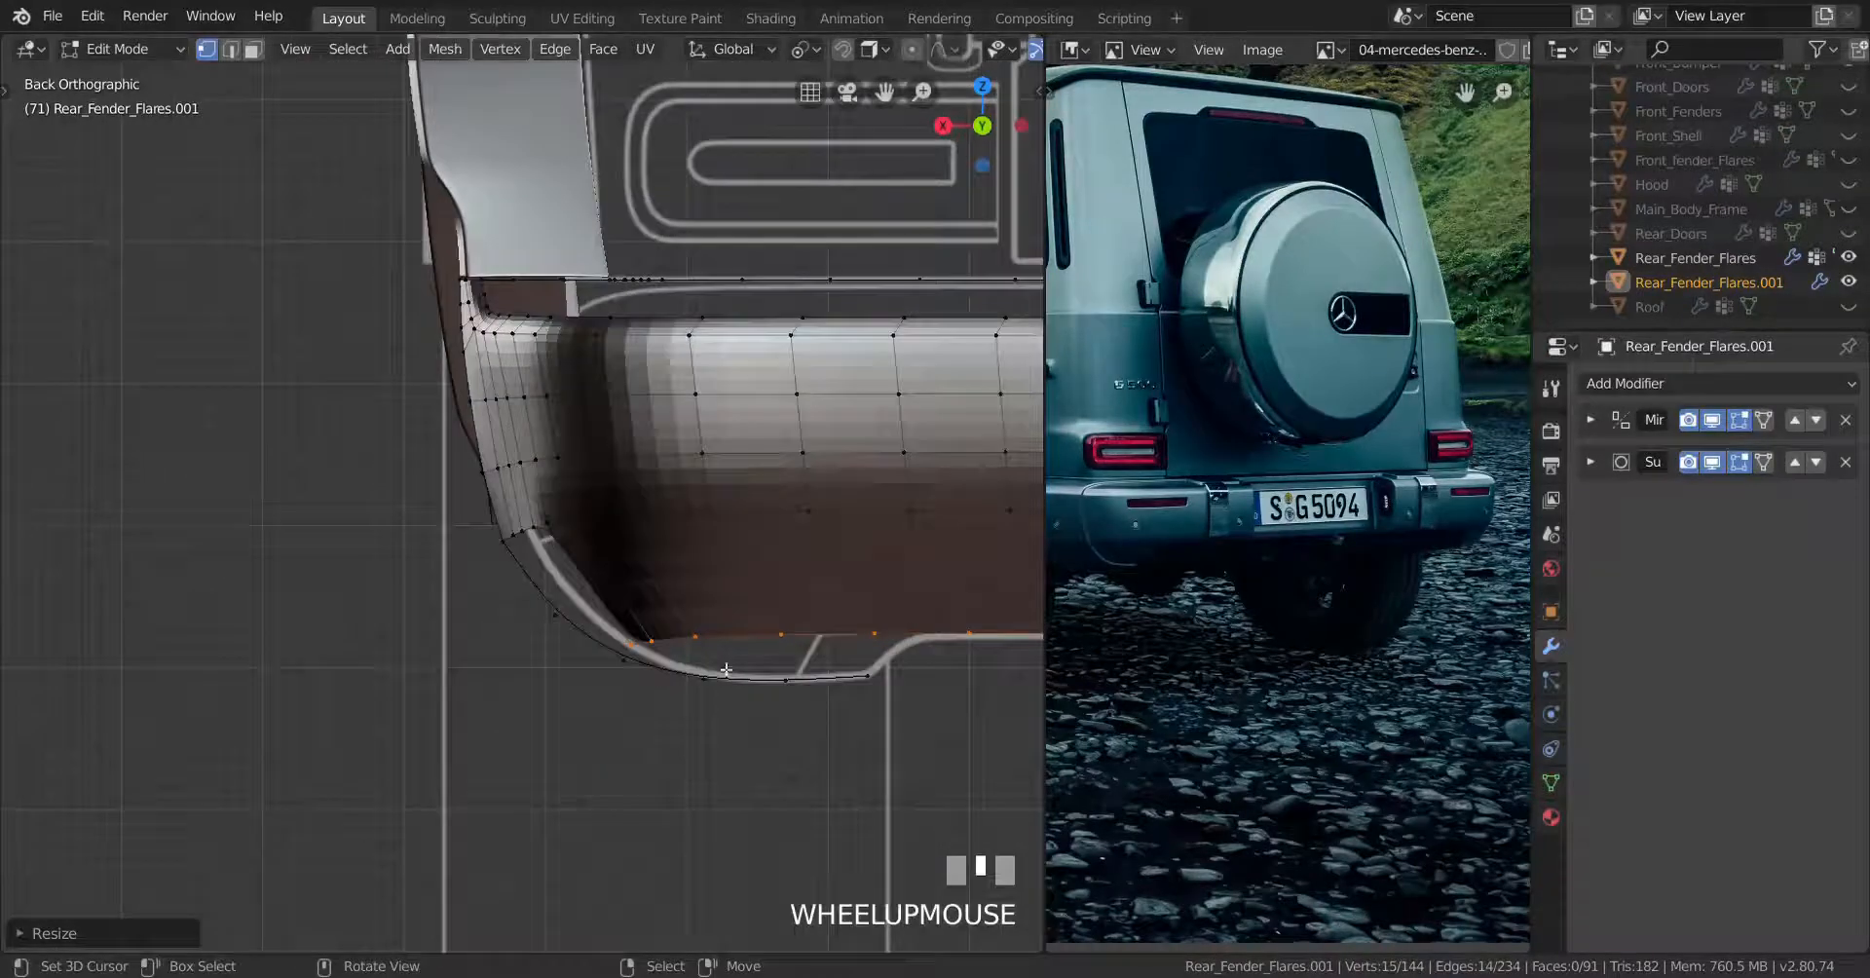
key("s")
key("x")
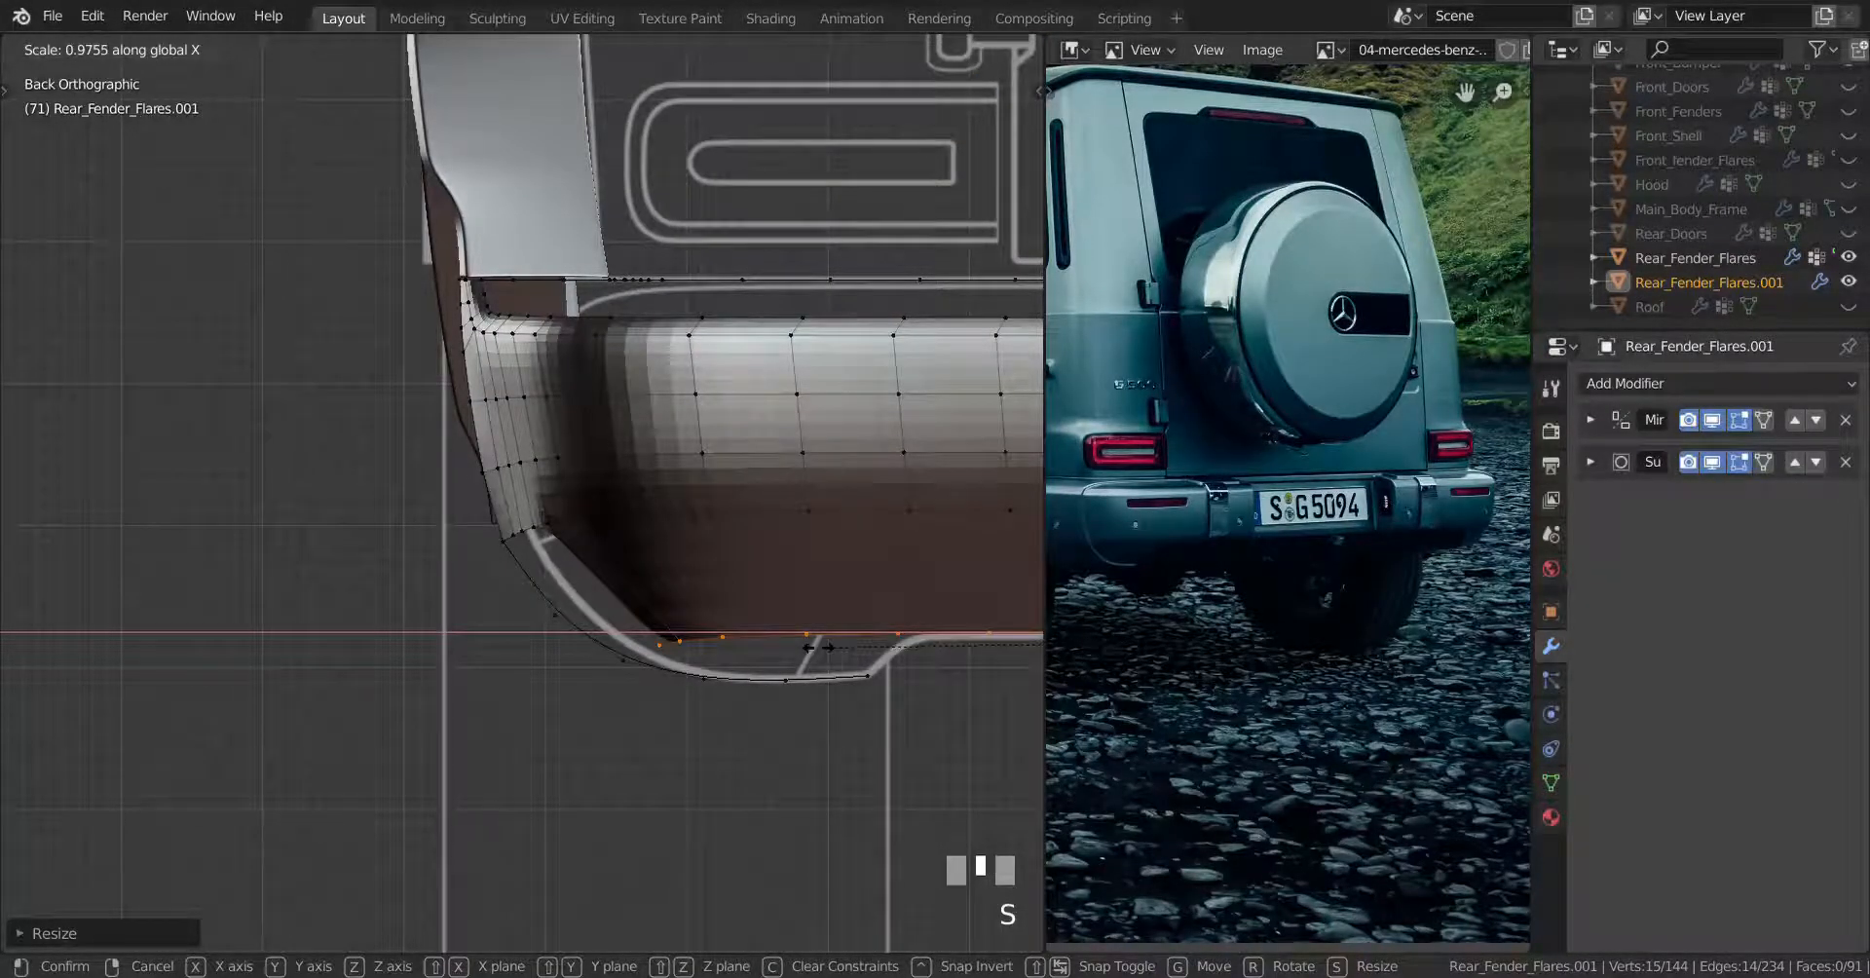
left_click(818, 647, "shift")
middle_click_drag(818, 646, 561, 643)
key("KP_3")
scroll(486, 672, "up", 3)
scroll(499, 686, "down", 2)
key("KP_3")
scroll(561, 643, "up", 1)
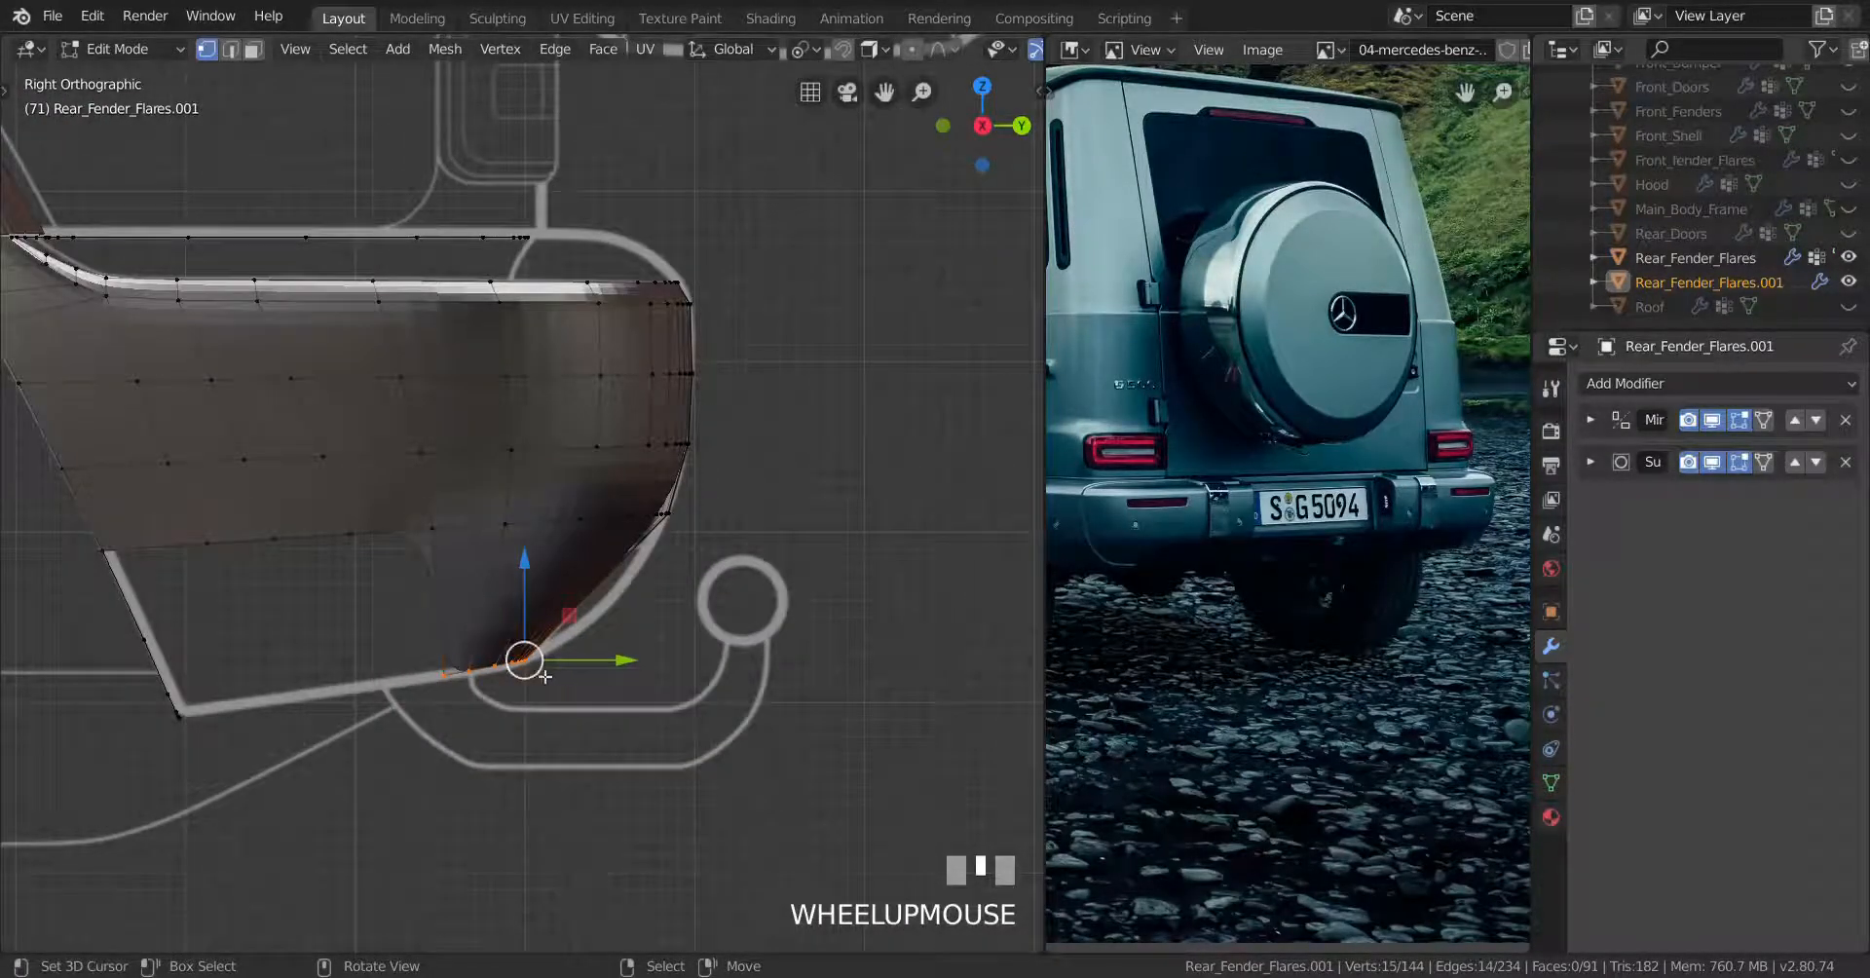
Connect the lower row's front end vertex to the neighbouring vertex of the curved bottom outline with an edge
middle_click_drag(544, 676, 626, 634)
scroll(506, 682, "up", 1)
scroll(480, 721, "up", 1)
scroll(625, 634, "up", 1)
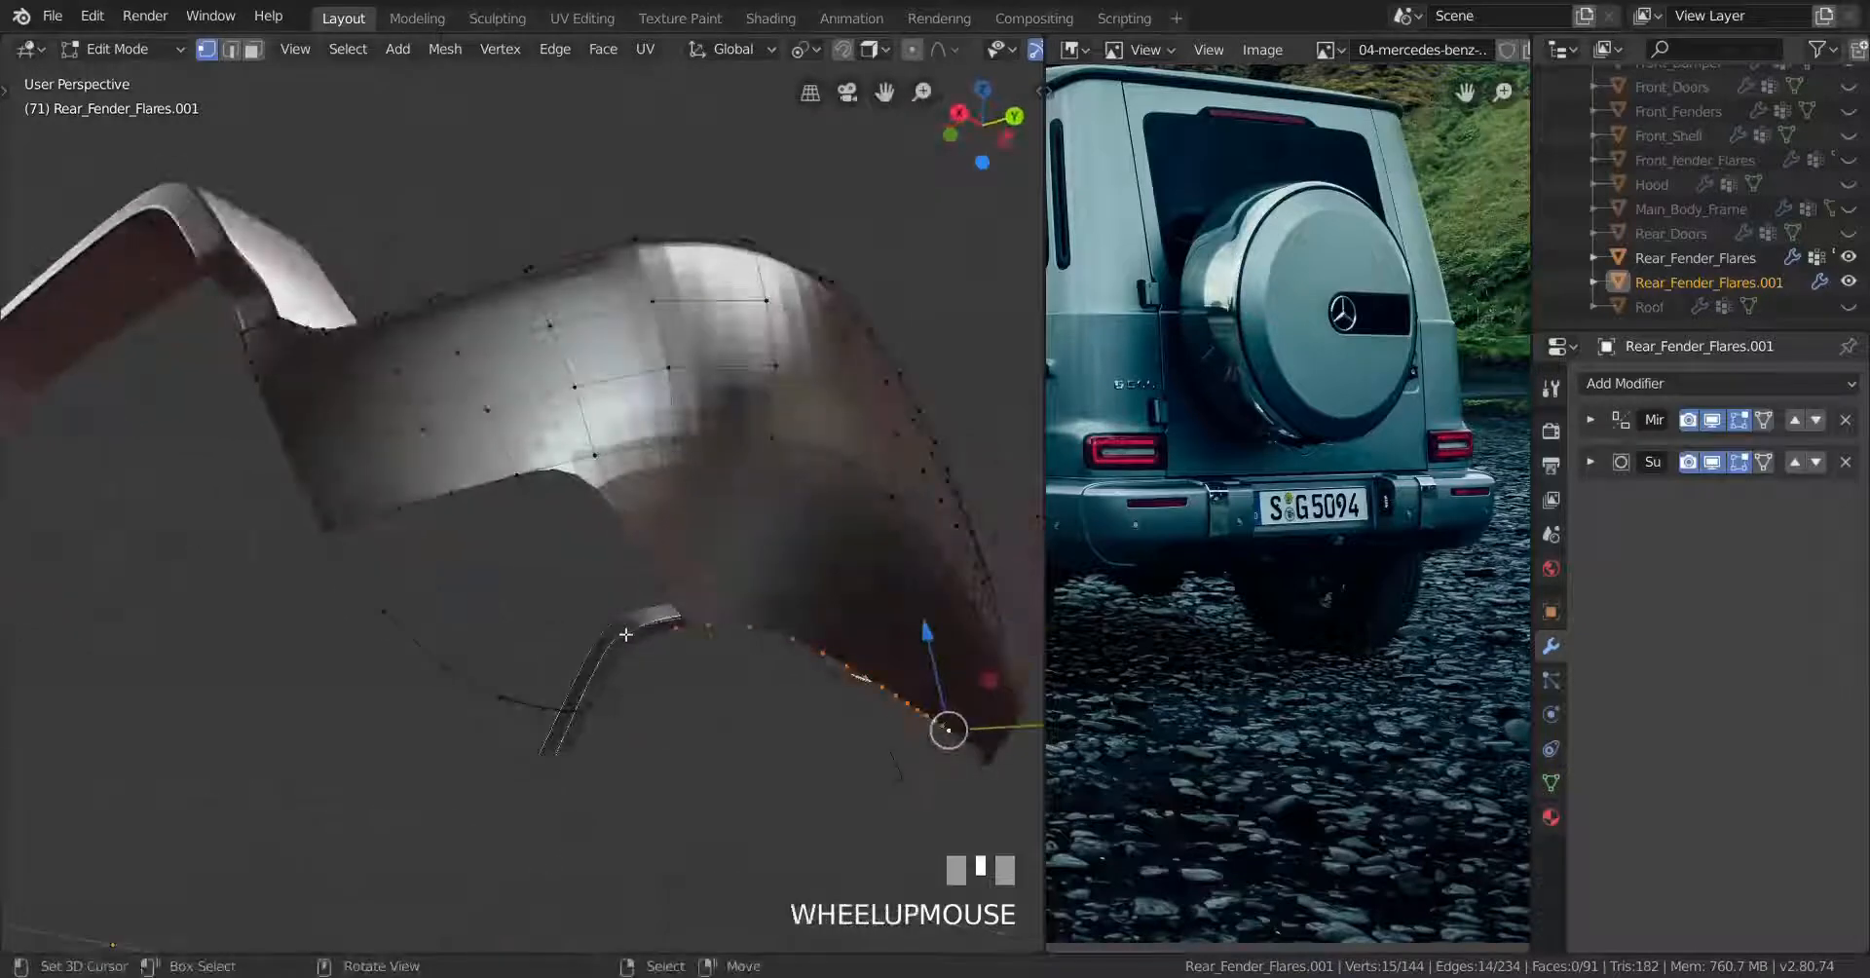
right_click(672, 629)
right_click(446, 669, "shift")
key("f")
Subdivide the new connecting edge with two loop cuts in the back view
middle_click_drag(448, 672, 484, 814)
key("ctrl+KP_1")
scroll(481, 817, "up", 2)
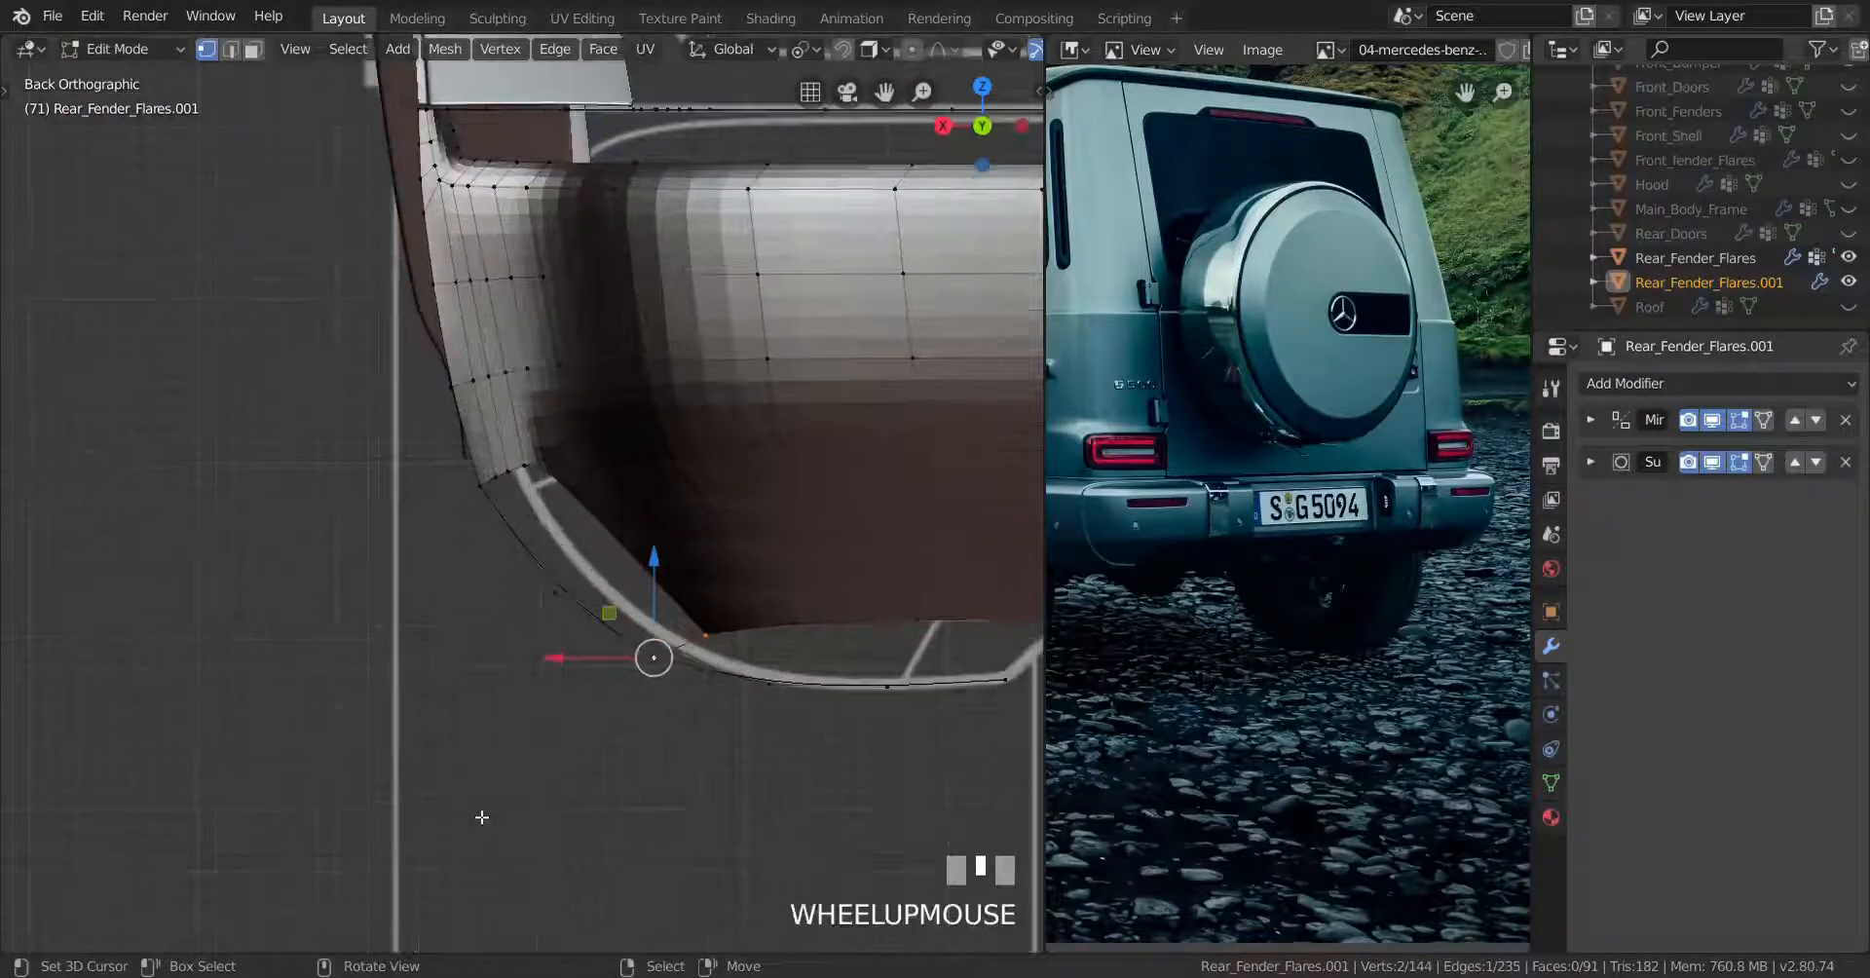
middle_click_drag(628, 782, 516, 713, "shift")
scroll(520, 714, "up", 2)
key("ctrl+r")
left_click(612, 628)
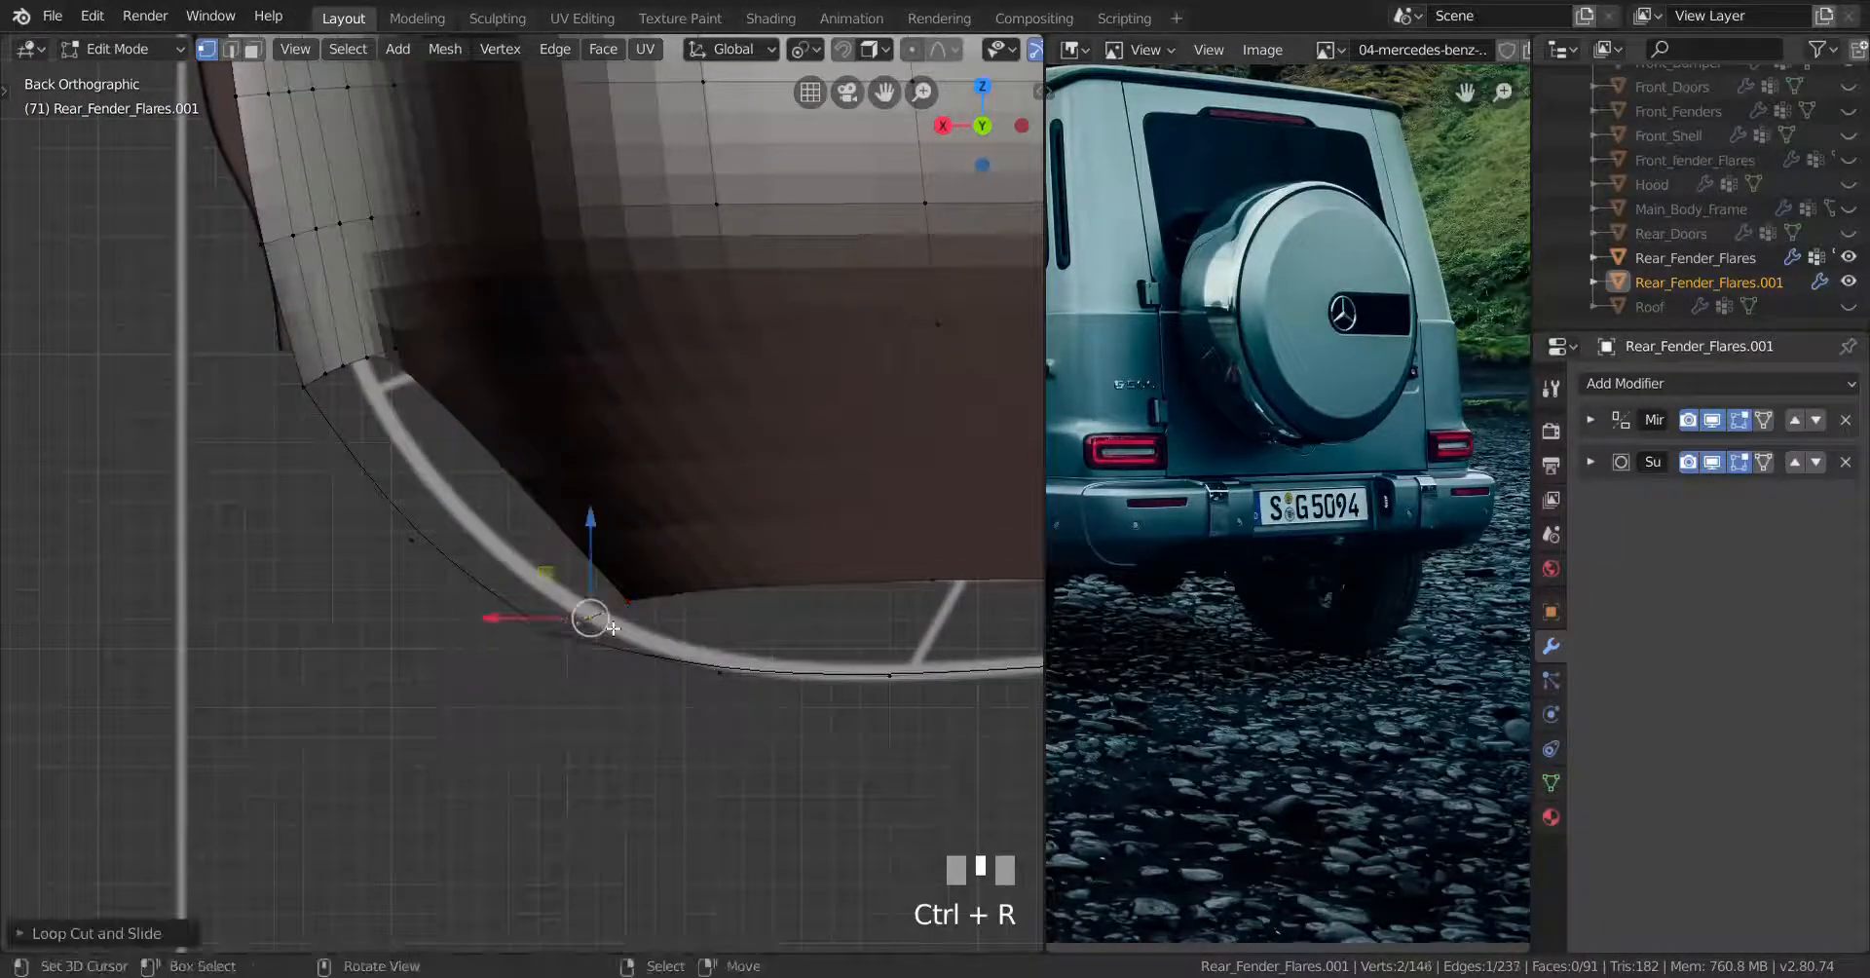
Move the connecting edge's two new vertices outward along X and check the curve in the smoothed object view
middle_click_drag(598, 640, 418, 605)
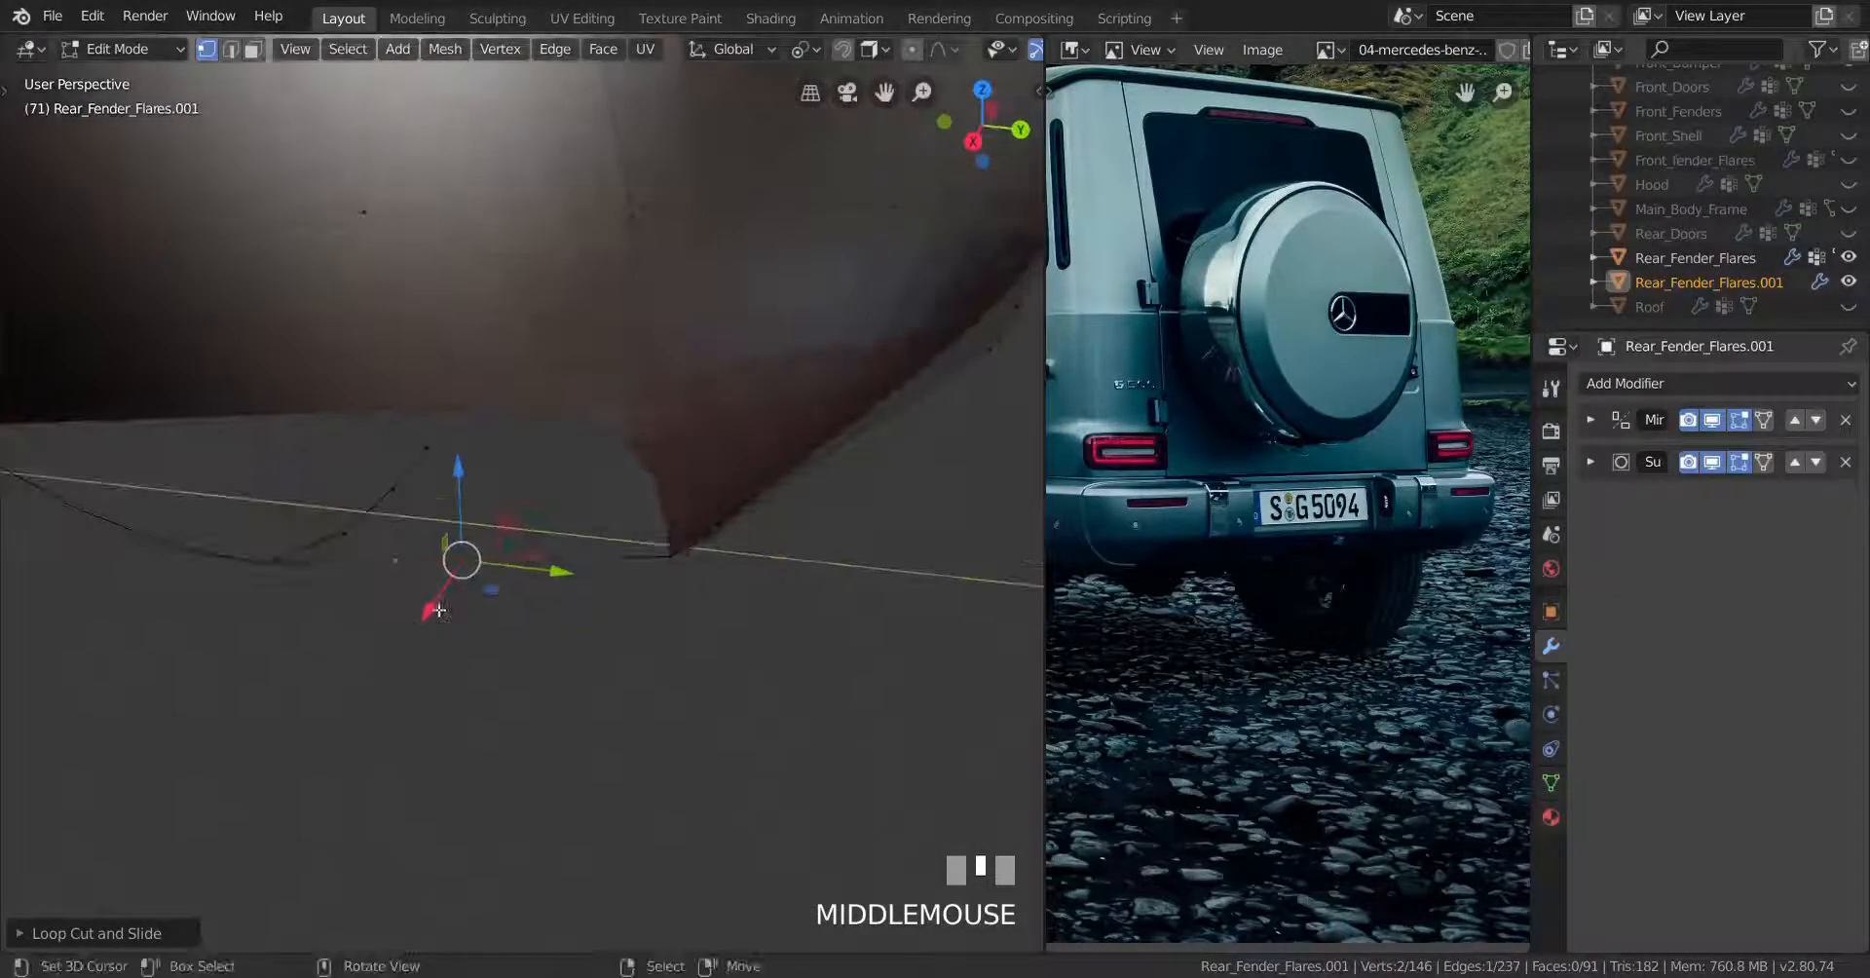
left_click_drag(433, 608, 367, 723)
middle_click_drag(366, 722, 689, 831)
key("Tab")
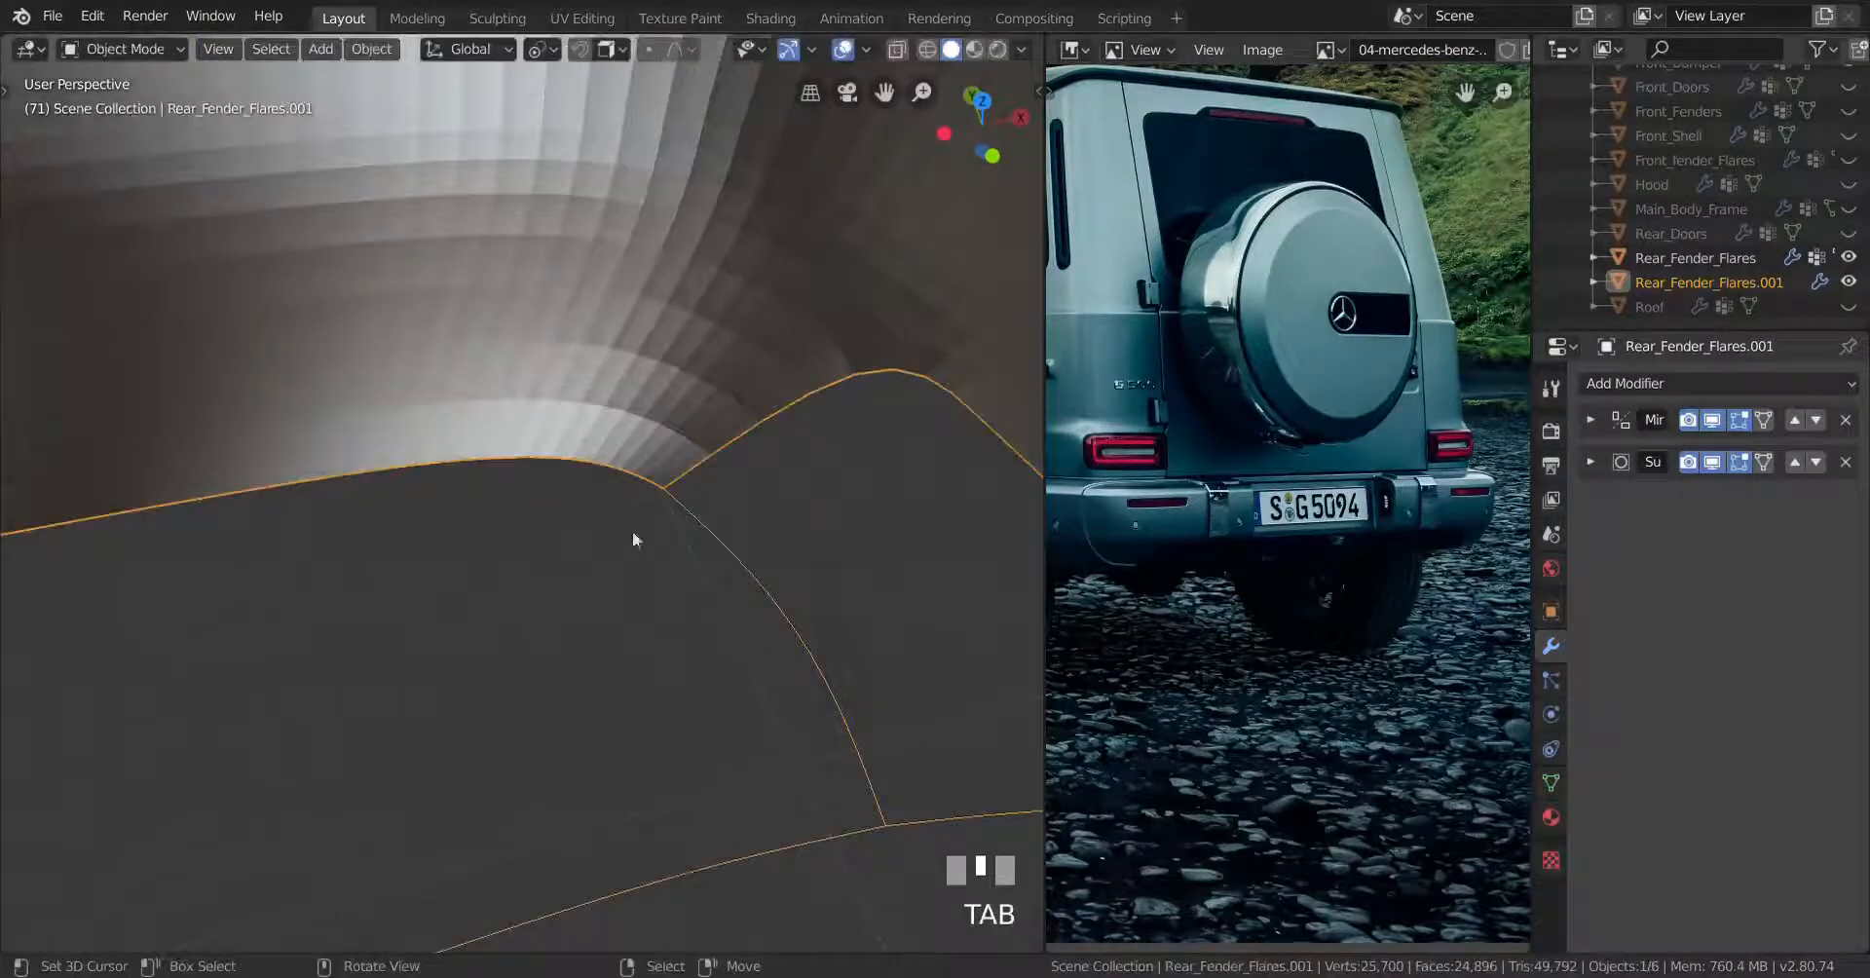
middle_click_drag(634, 534, 656, 620)
key("Tab")
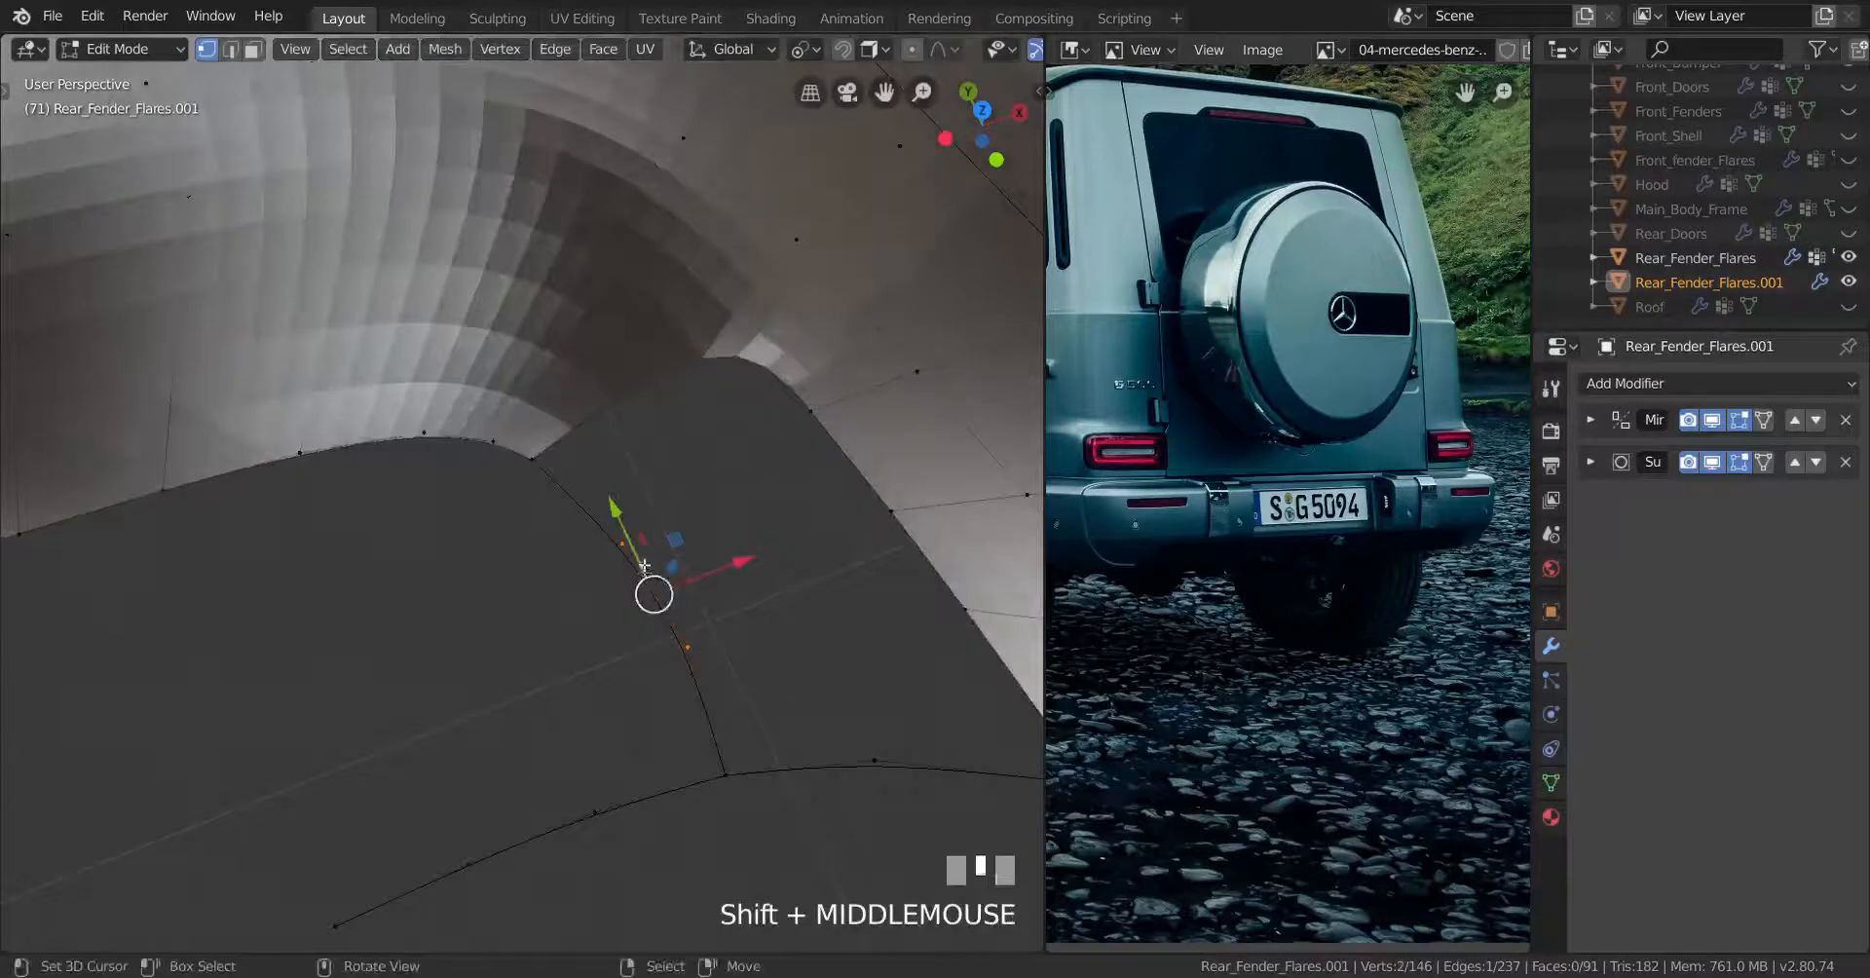
left_click_drag(644, 565, 698, 503)
Shift only the connecting edge's lower intermediate vertex slightly along X and check the resulting curve
right_click(697, 643)
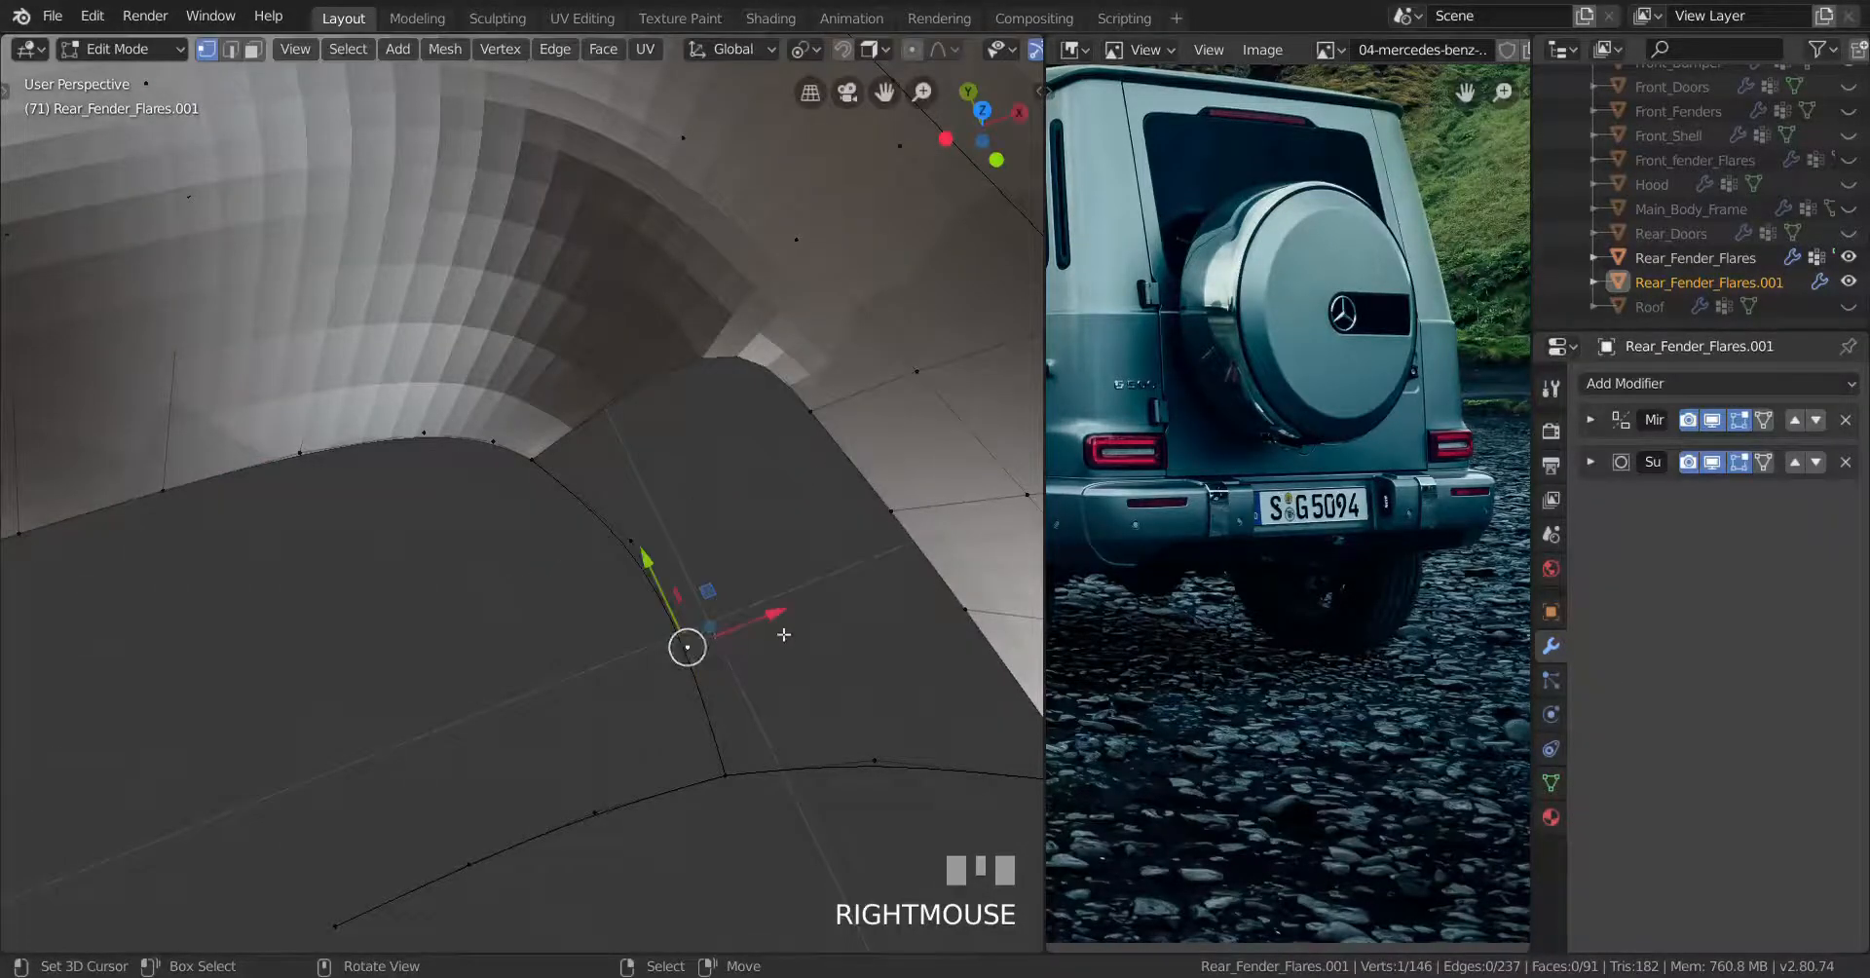
left_click_drag(792, 621, 800, 618)
scroll(769, 627, "down", 1)
key("Tab")
mouse_move(666, 694)
middle_mouse_down()
mouse_move(653, 711)
mouse_move(654, 672)
middle_mouse_up()
key("Tab")
scroll(659, 575, "up", 1)
Fine-tune the upper and lower intermediate vertices individually along X, then inspect the smoothed curve again
right_click(635, 549)
left_click_drag(711, 536, 700, 543)
right_click(693, 646)
left_click_drag(773, 634, 698, 654)
right_click(629, 548)
left_click_drag(712, 525, 712, 535)
key("Tab")
scroll(658, 647, "down", 2)
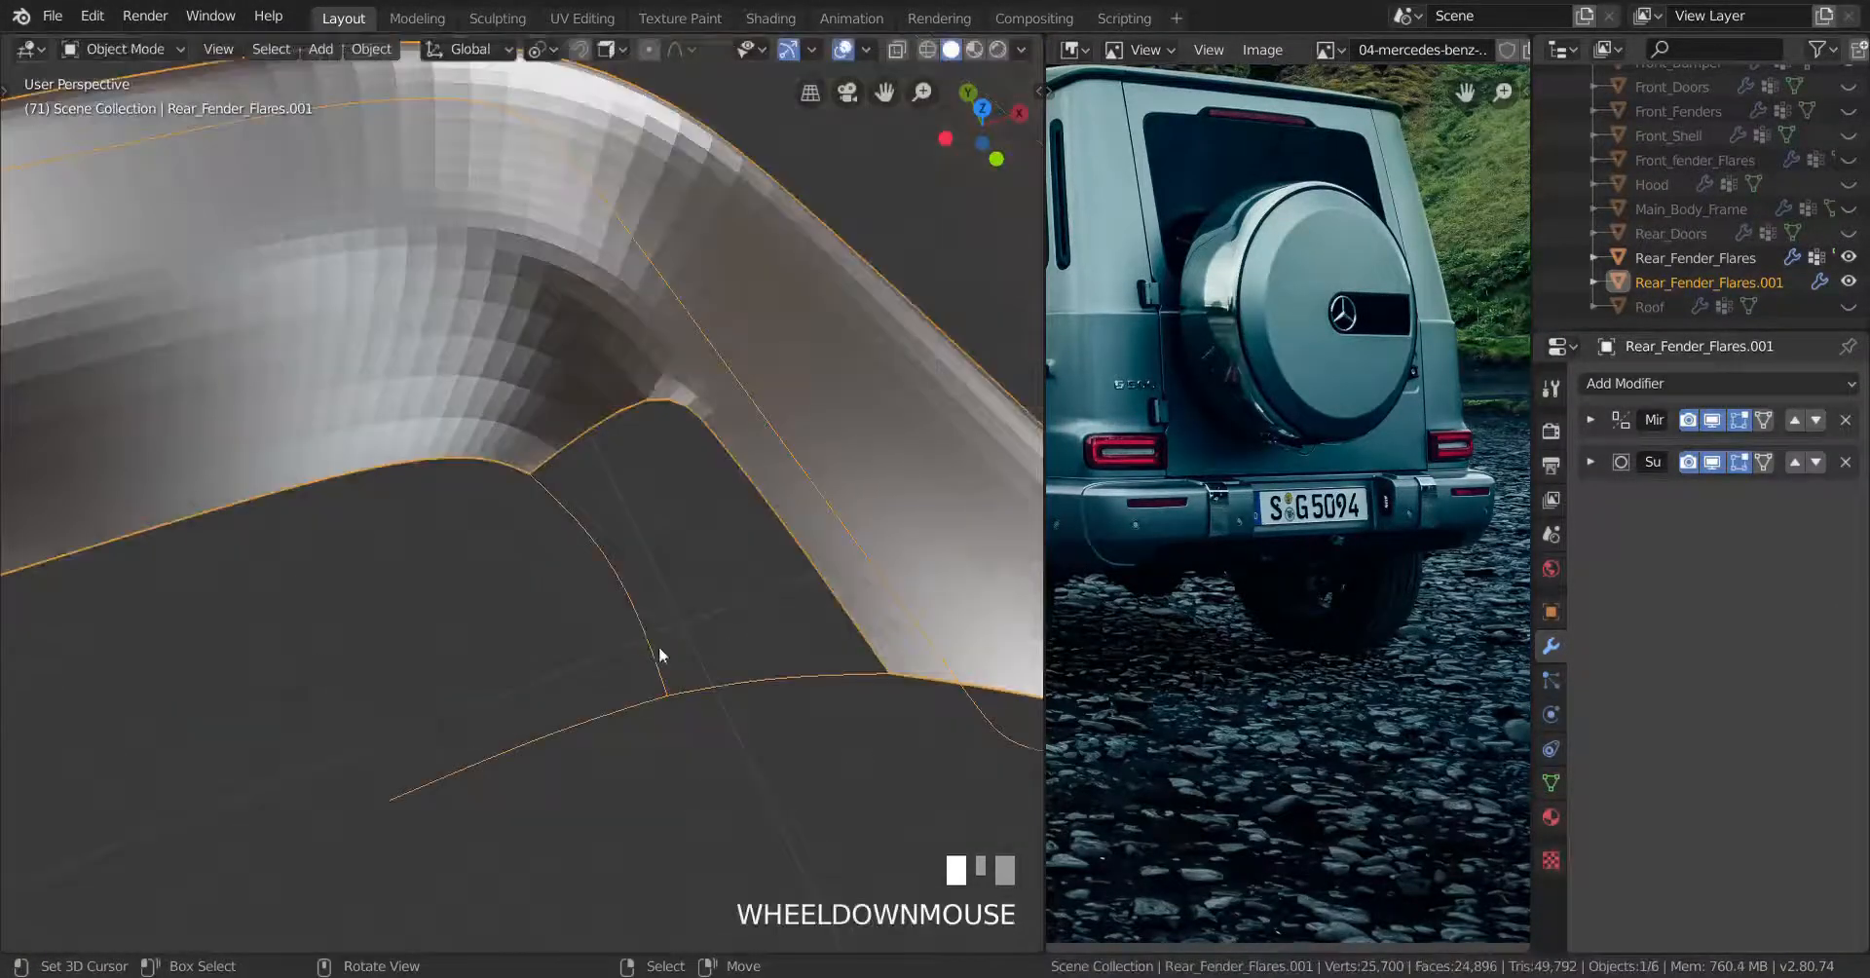
scroll(658, 645, "down", 2)
scroll(487, 543, "up", 2)
key("Tab")
Dissolve the connecting edge's two intermediate vertices and subdivide the edge again with three cuts
middle_click_drag(488, 542, 643, 532)
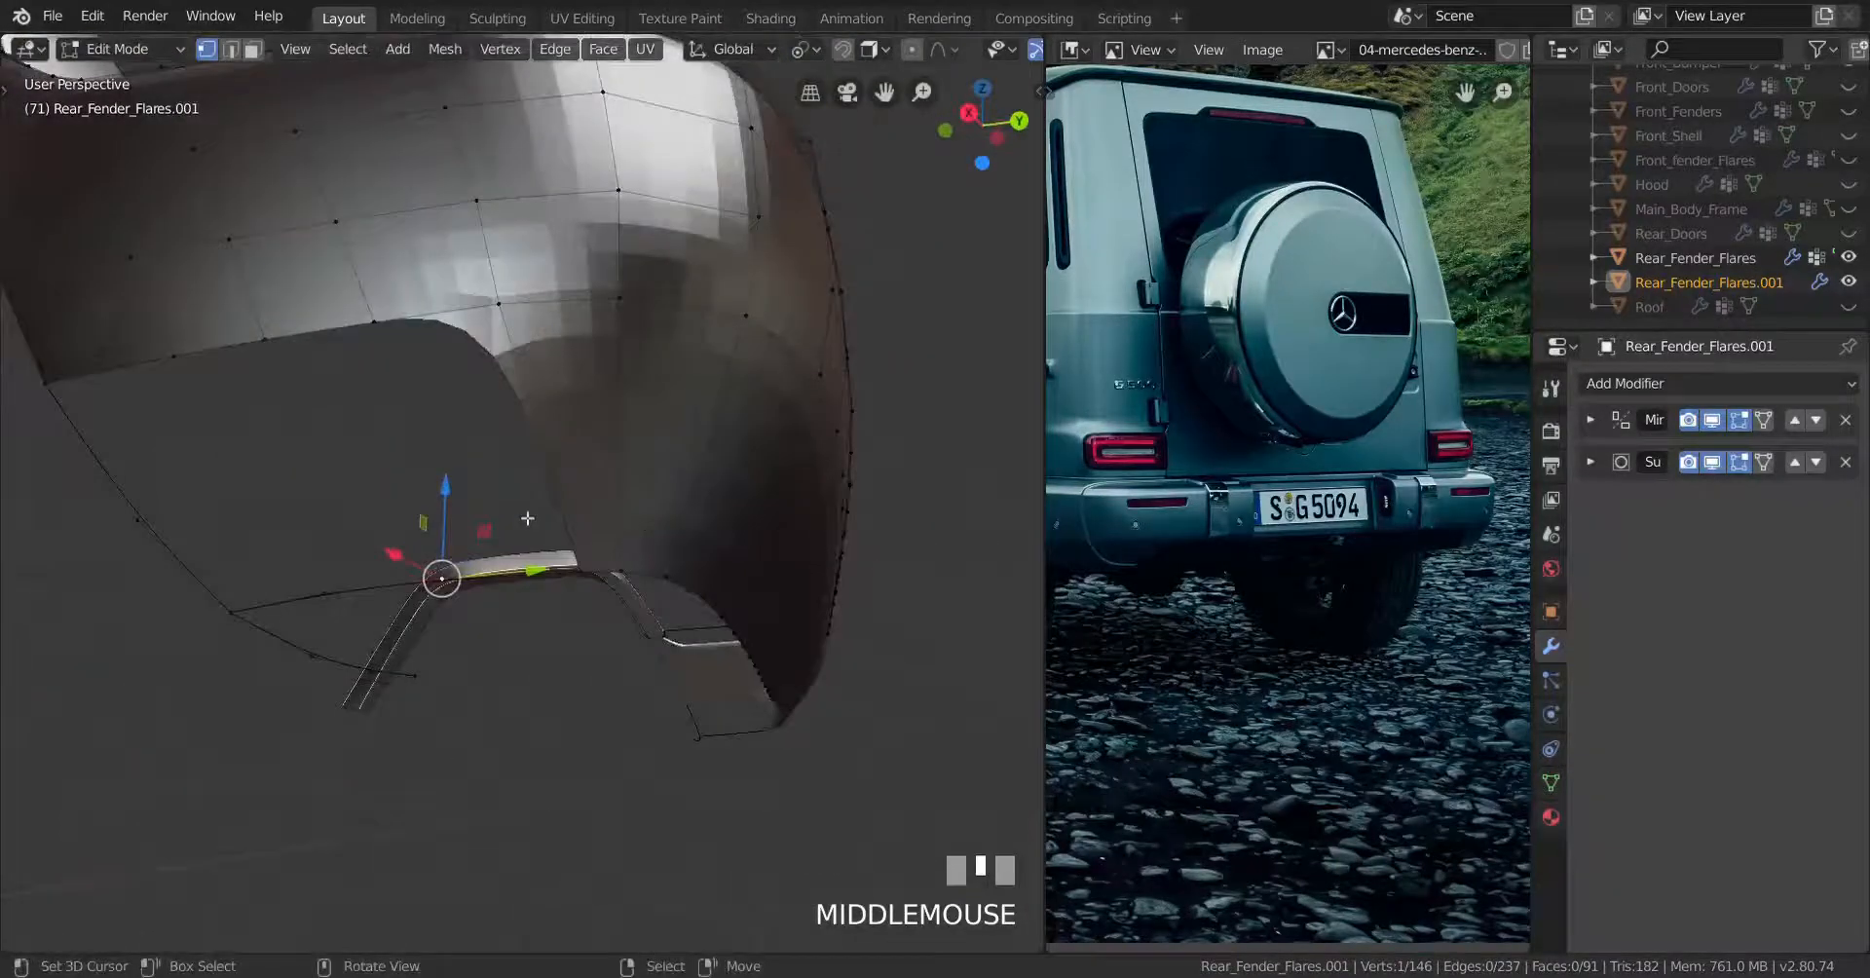
middle_click_drag(526, 518, 533, 508, "shift")
middle_click_drag(442, 397, 438, 410)
scroll(438, 411, "down", 1)
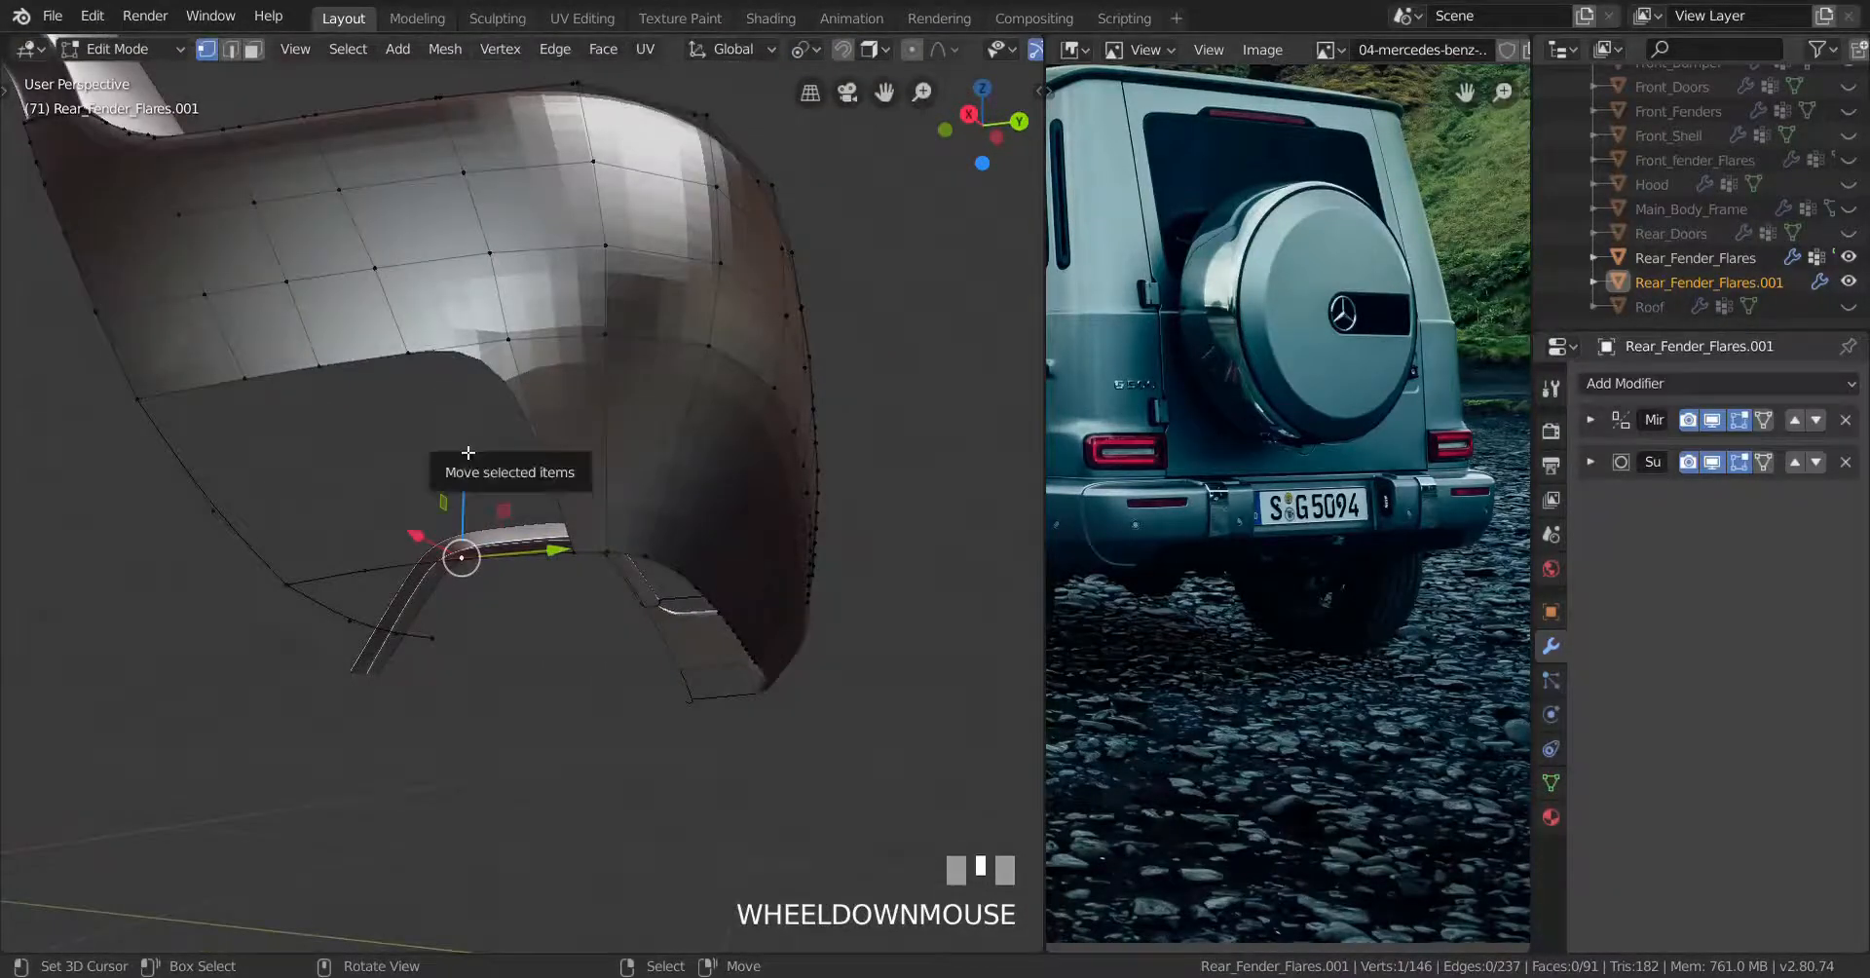
right_click(389, 573, "shift")
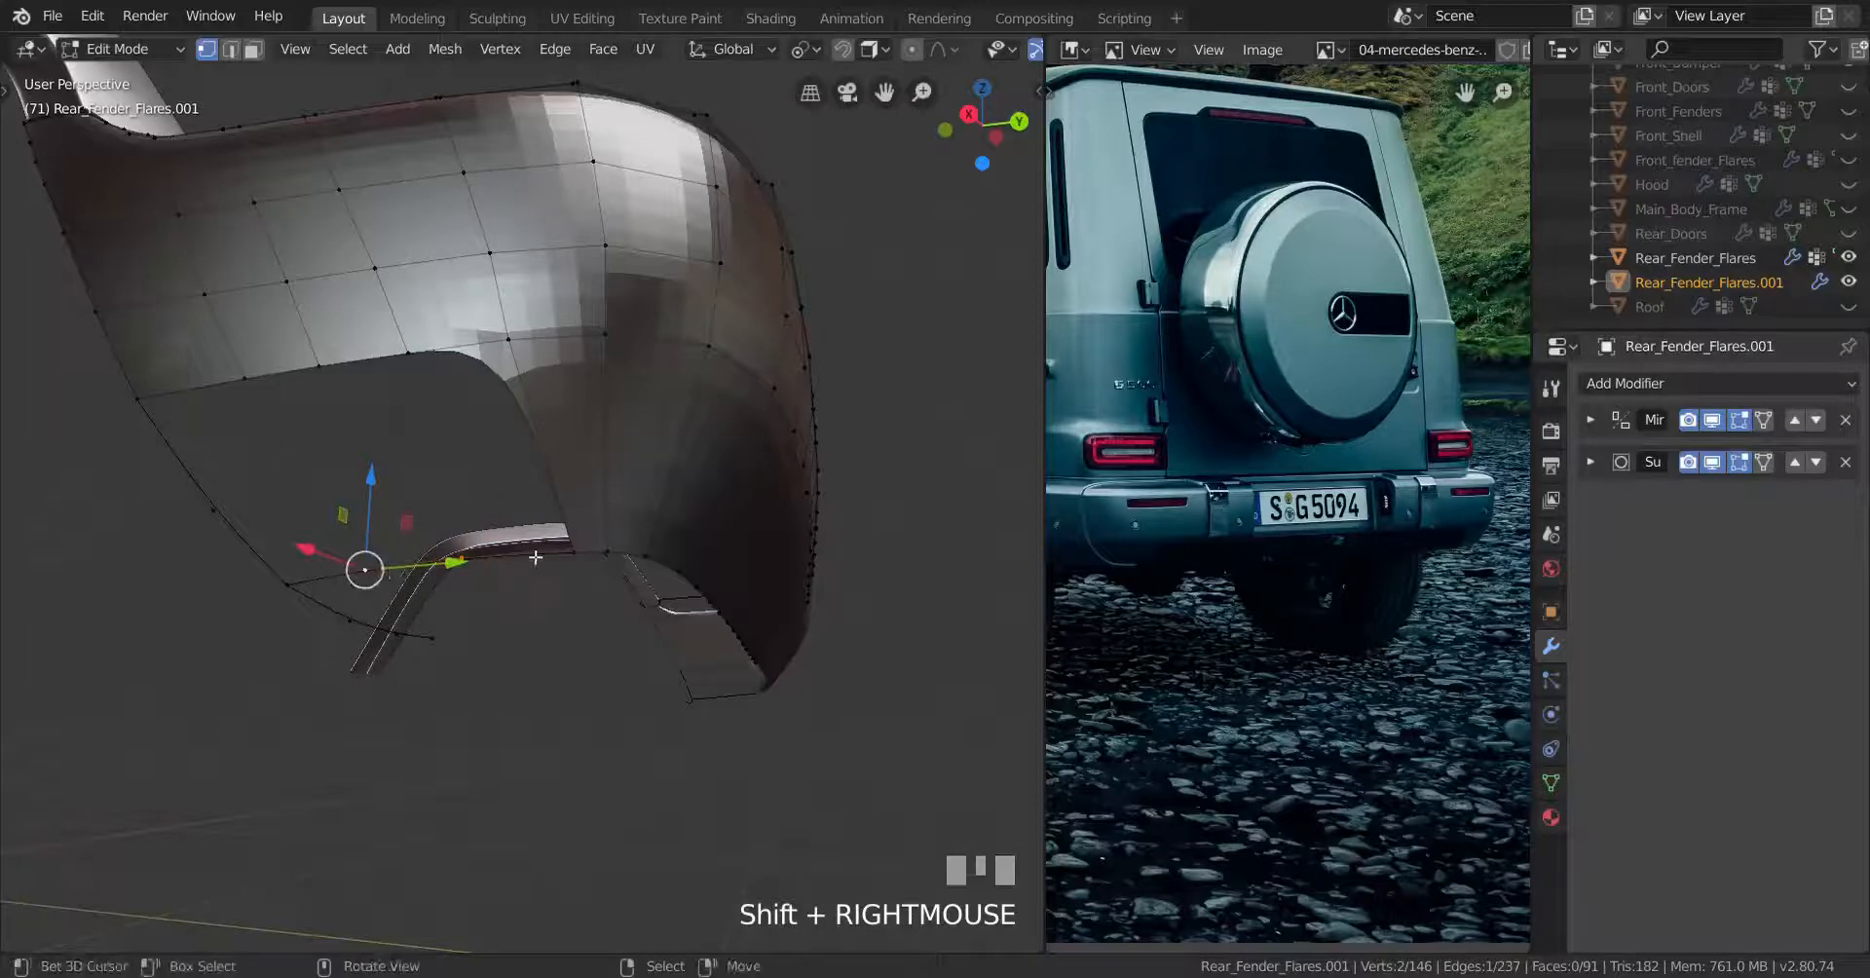
key("x")
left_click(511, 696)
key("ctrl+r")
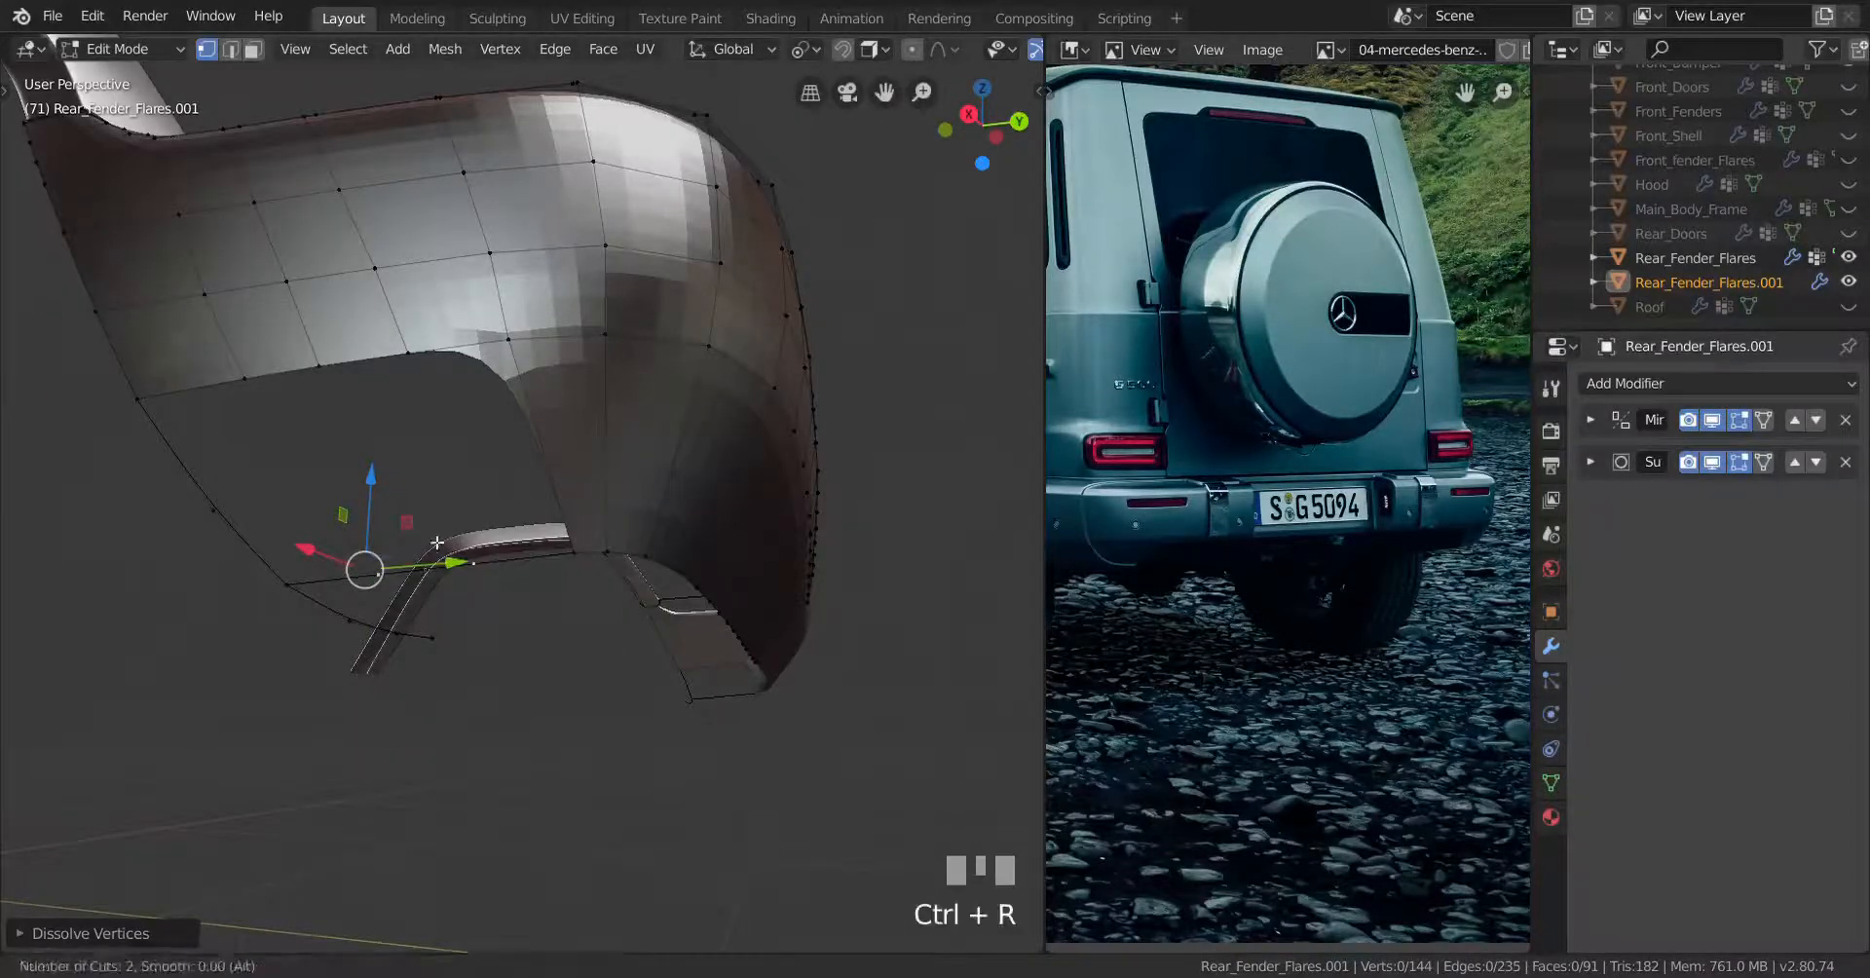
left_click(438, 547)
middle_click_drag(441, 550, 714, 615)
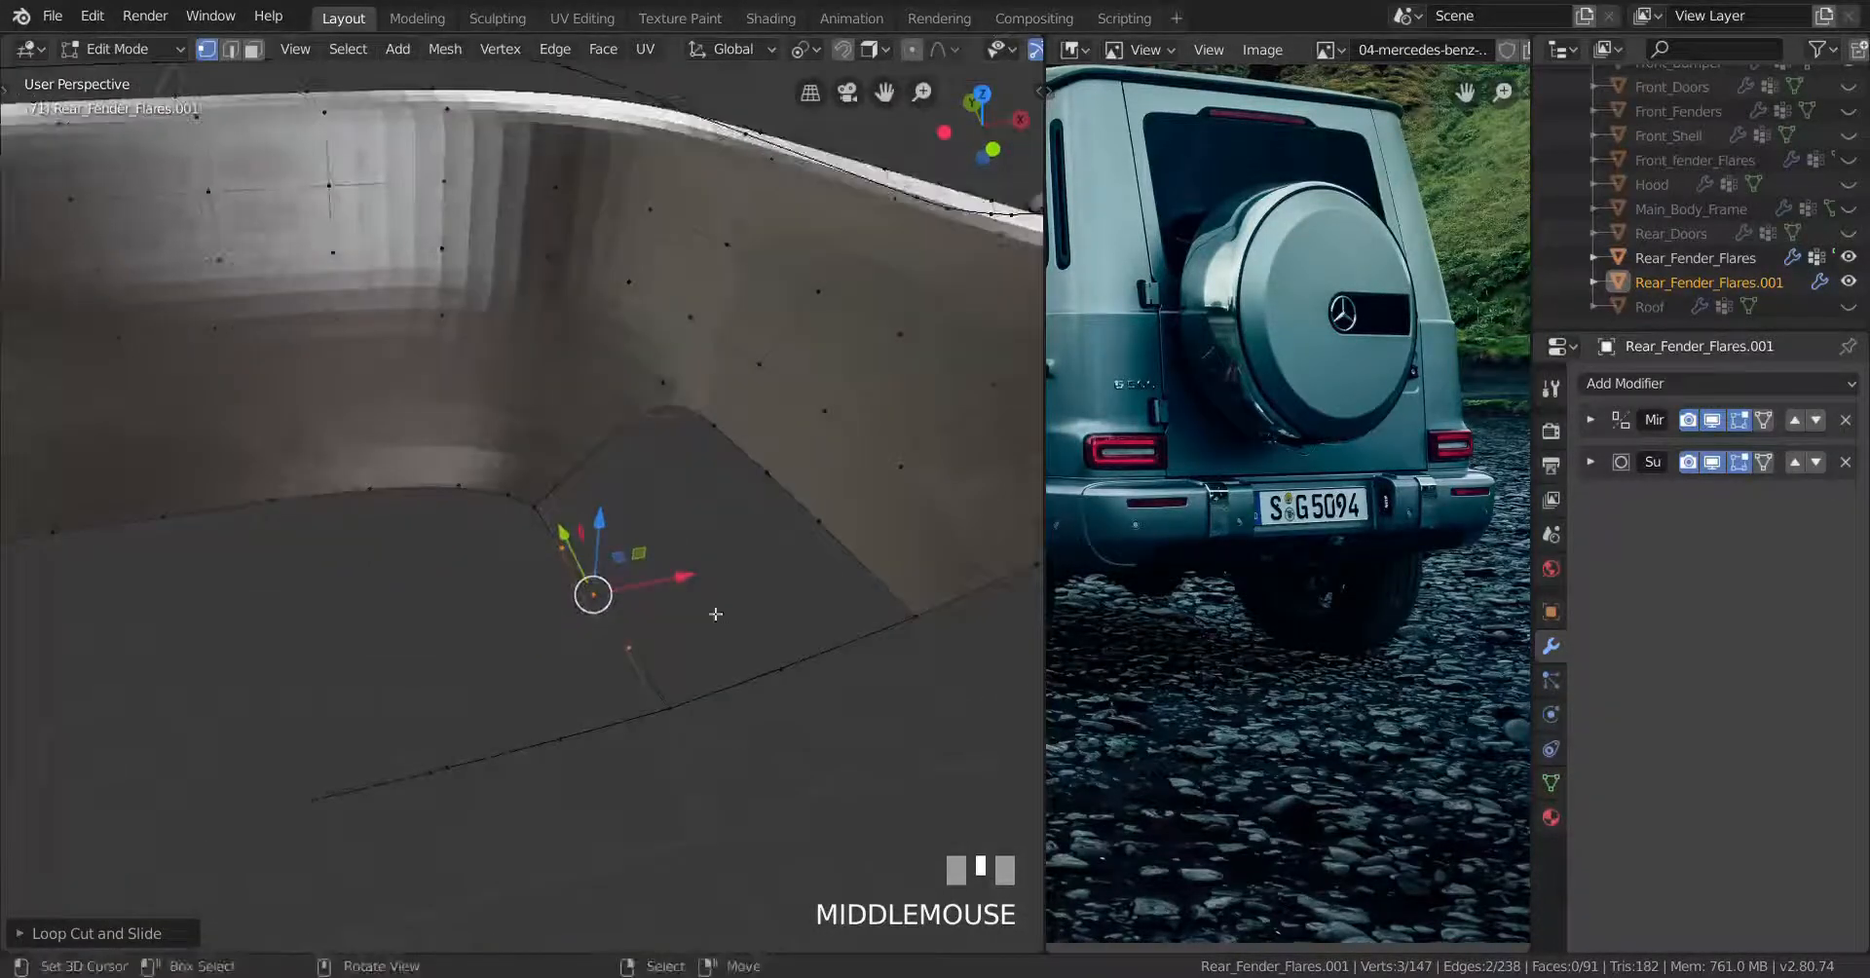
Move the three new vertices by differing amounts along X to bend the connecting edge into a smooth curve
left_click_drag(688, 579, 759, 558)
right_click(575, 547, "shift")
middle_click_drag(589, 557, 651, 614)
left_click_drag(692, 599, 738, 560)
right_click(599, 583)
right_click(575, 535)
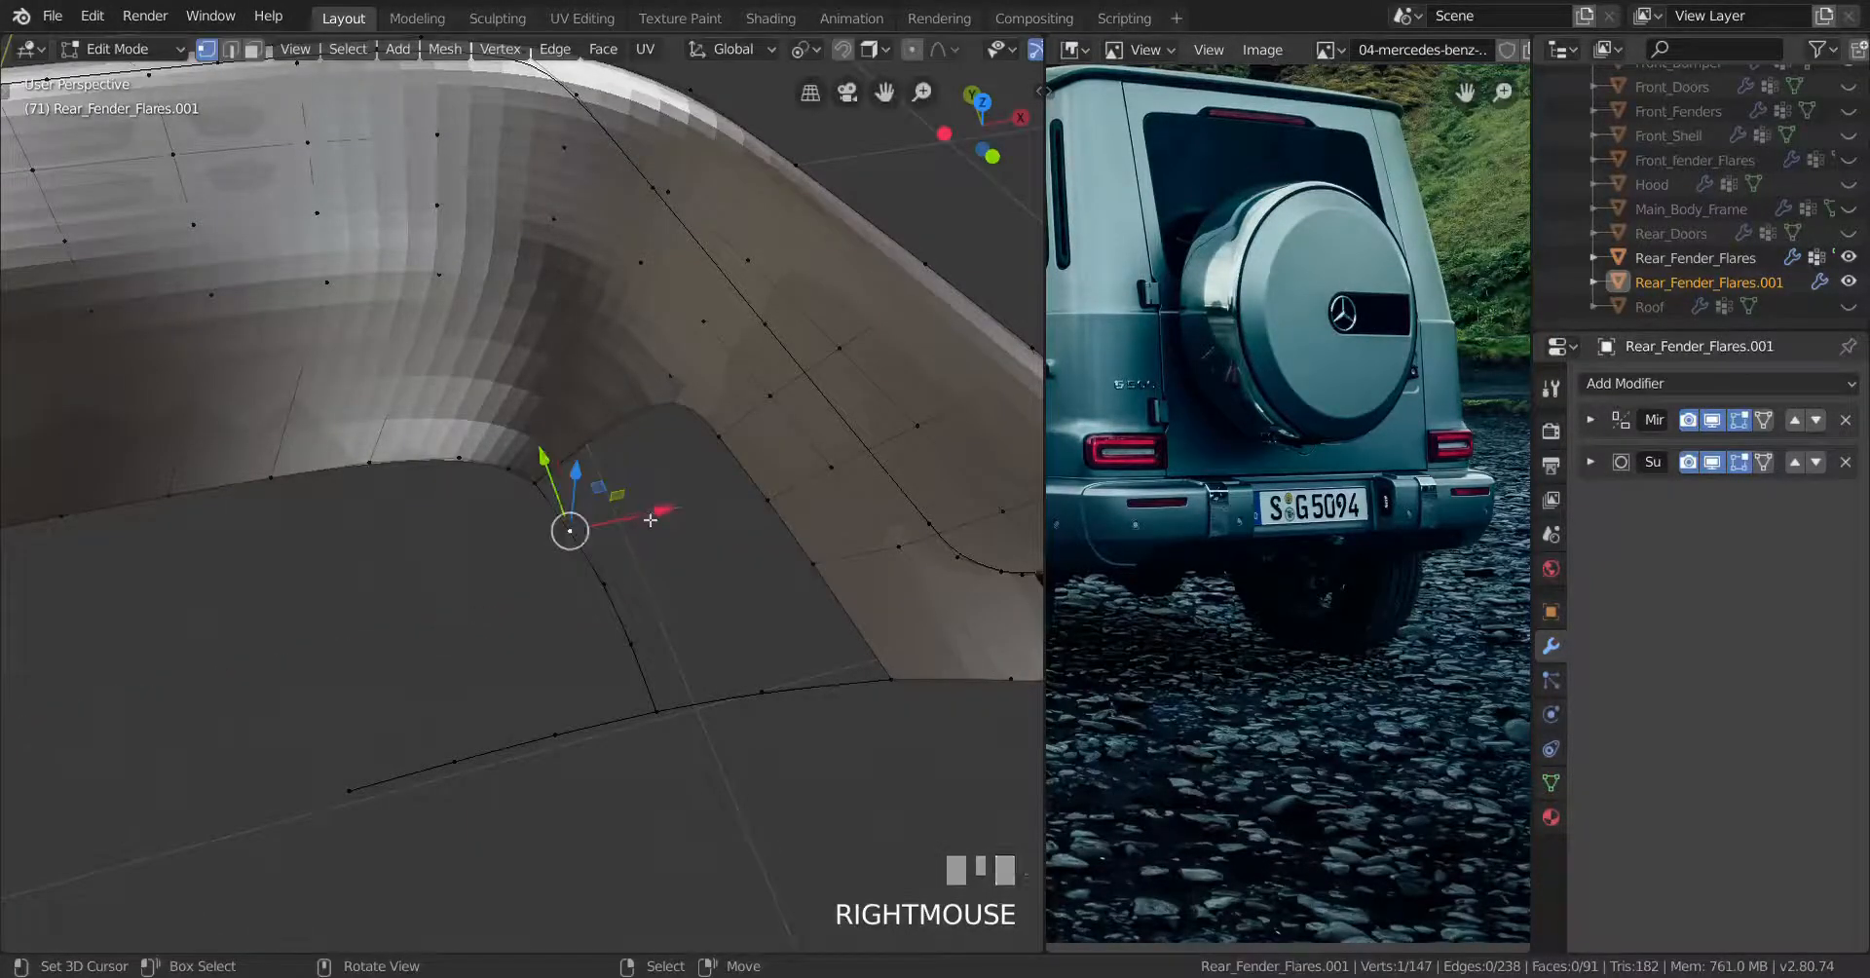
left_click_drag(660, 512, 703, 509)
Fill the open gap between the curved connecting edge and the adjoining lower surface with faces
middle_click_drag(744, 575, 509, 511)
right_click(517, 337)
right_click(571, 536, "shift")
key("f")
key("ctrl+z")
Add one centred loop cut along the bumper's lower strip and compare it with the side blueprint
key("ctrl+r")
left_click(586, 475)
right_click(584, 476)
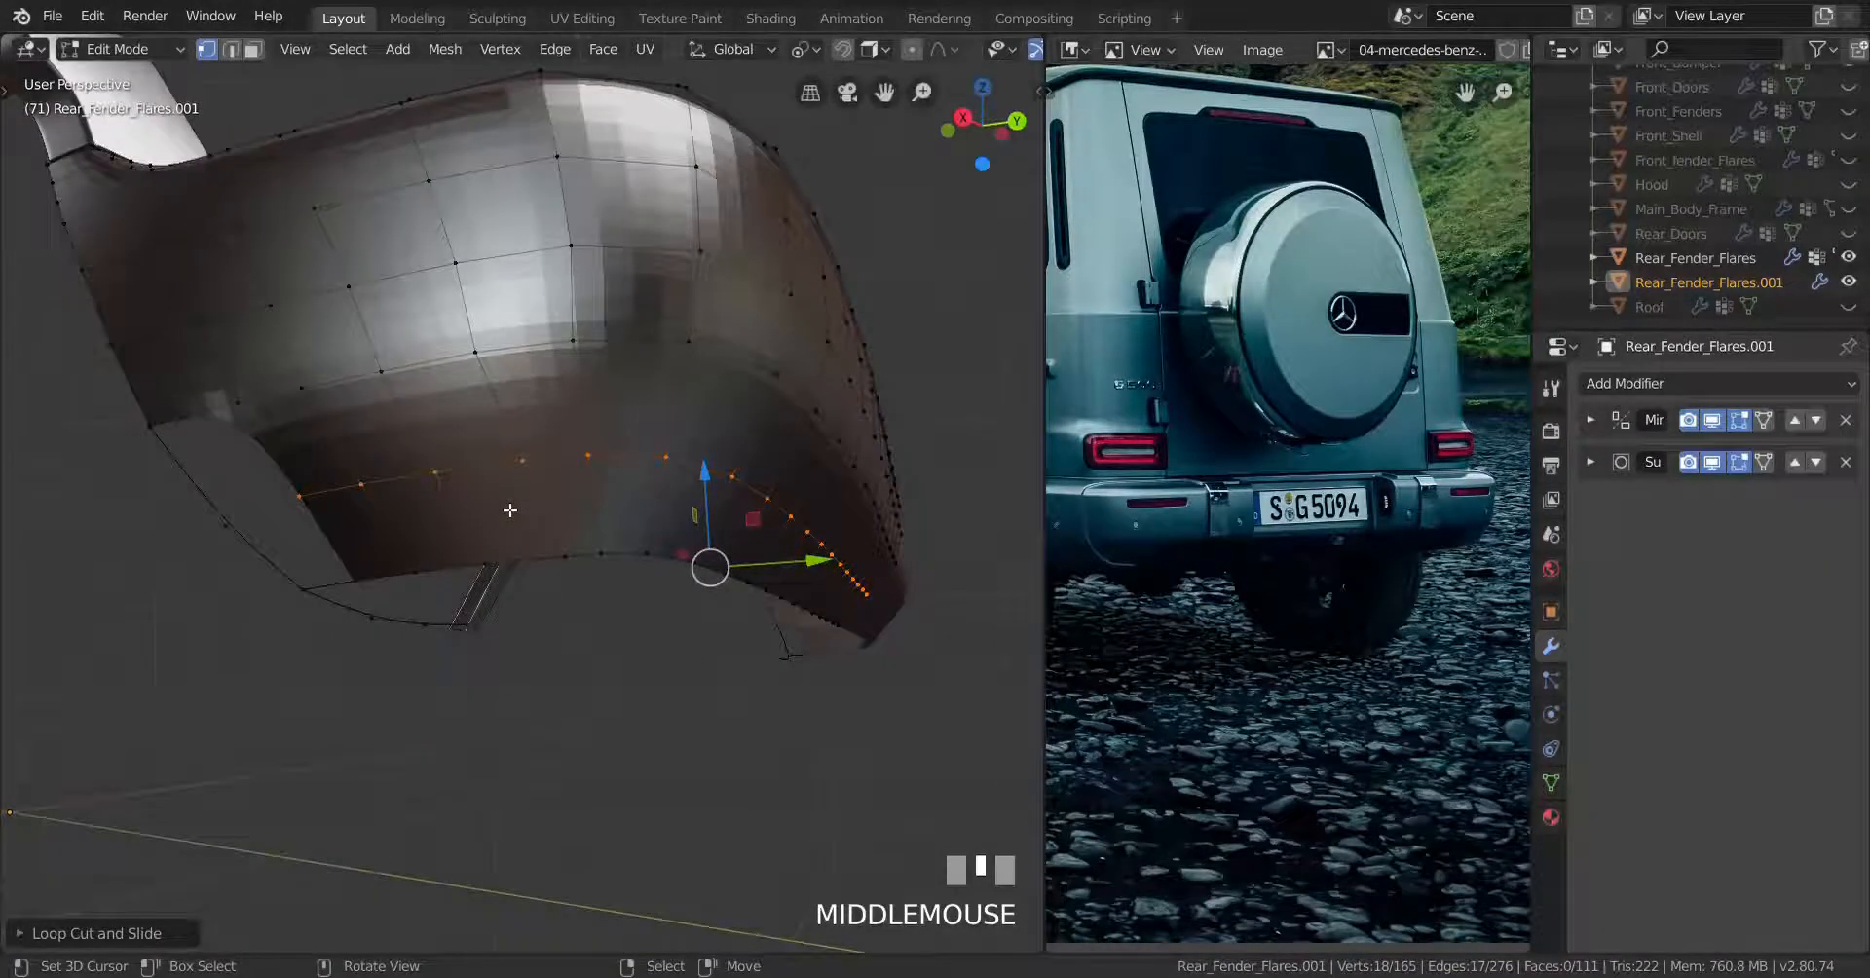
key("KP_3")
scroll(546, 521, "up", 2)
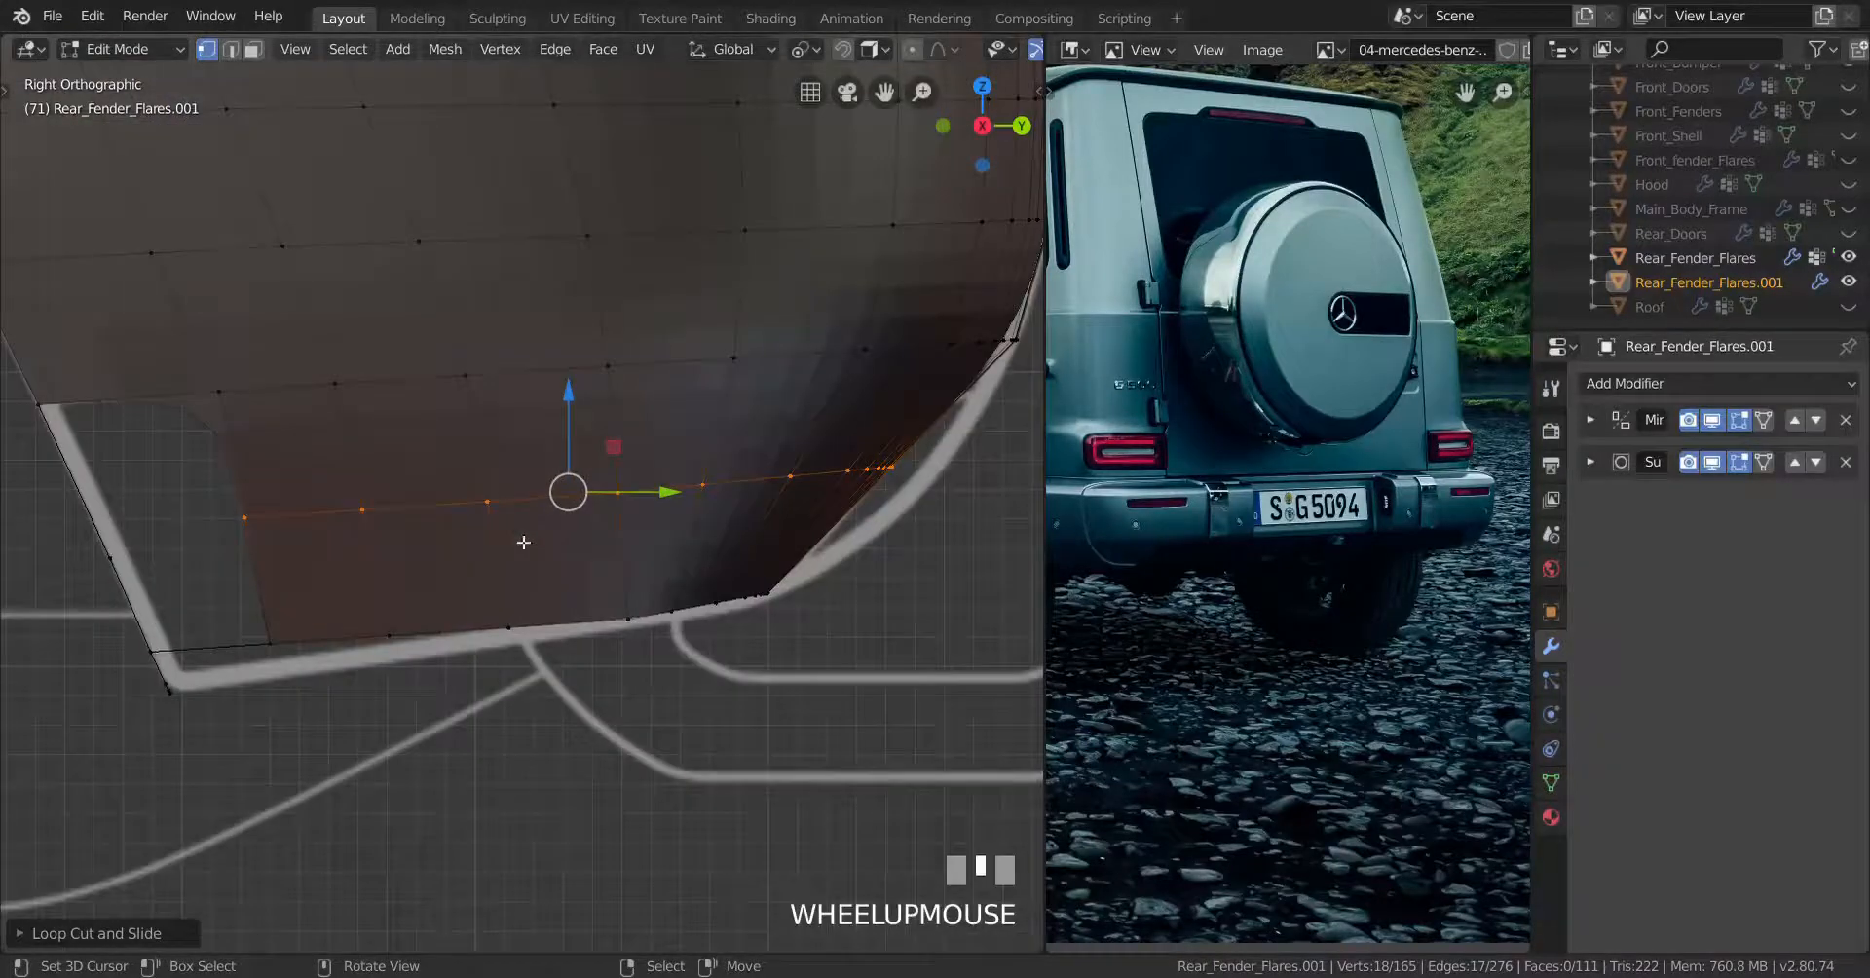
scroll(429, 548, "down", 1)
Try to recentre the front outline edge's intermediate vertex by dissolving it and cutting the edge at its midpoint
right_click(236, 538)
key("x")
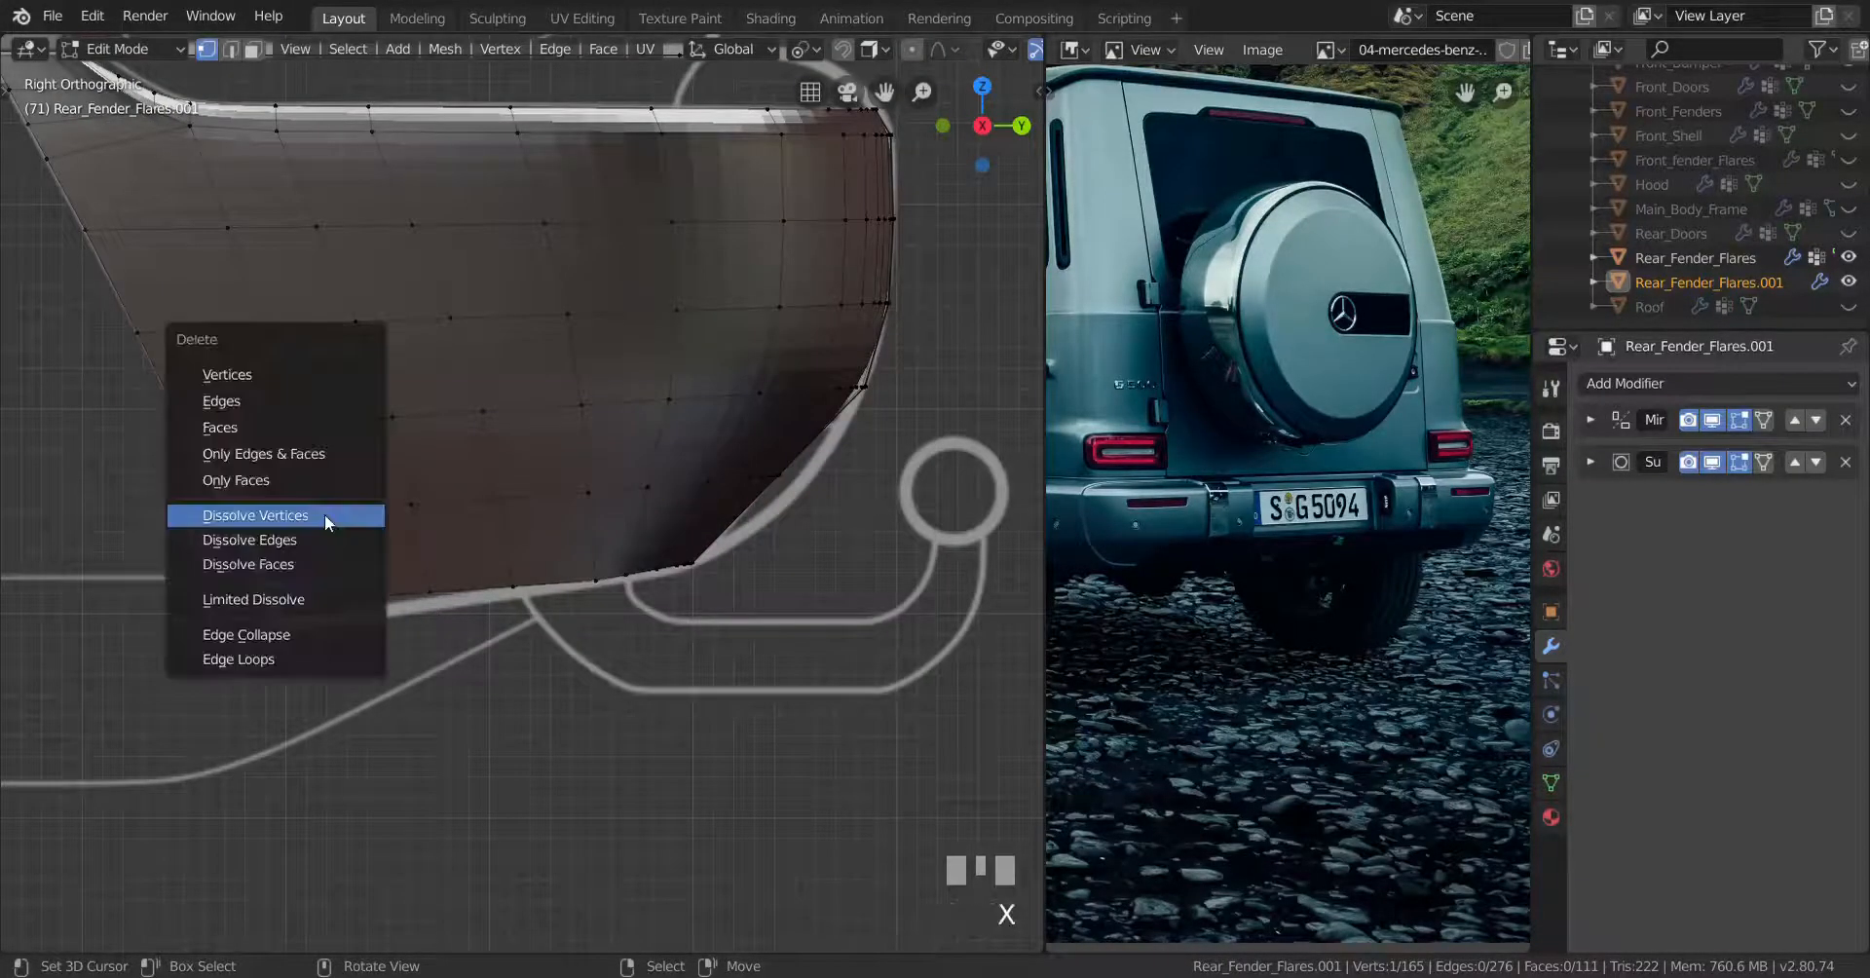
left_click(316, 518)
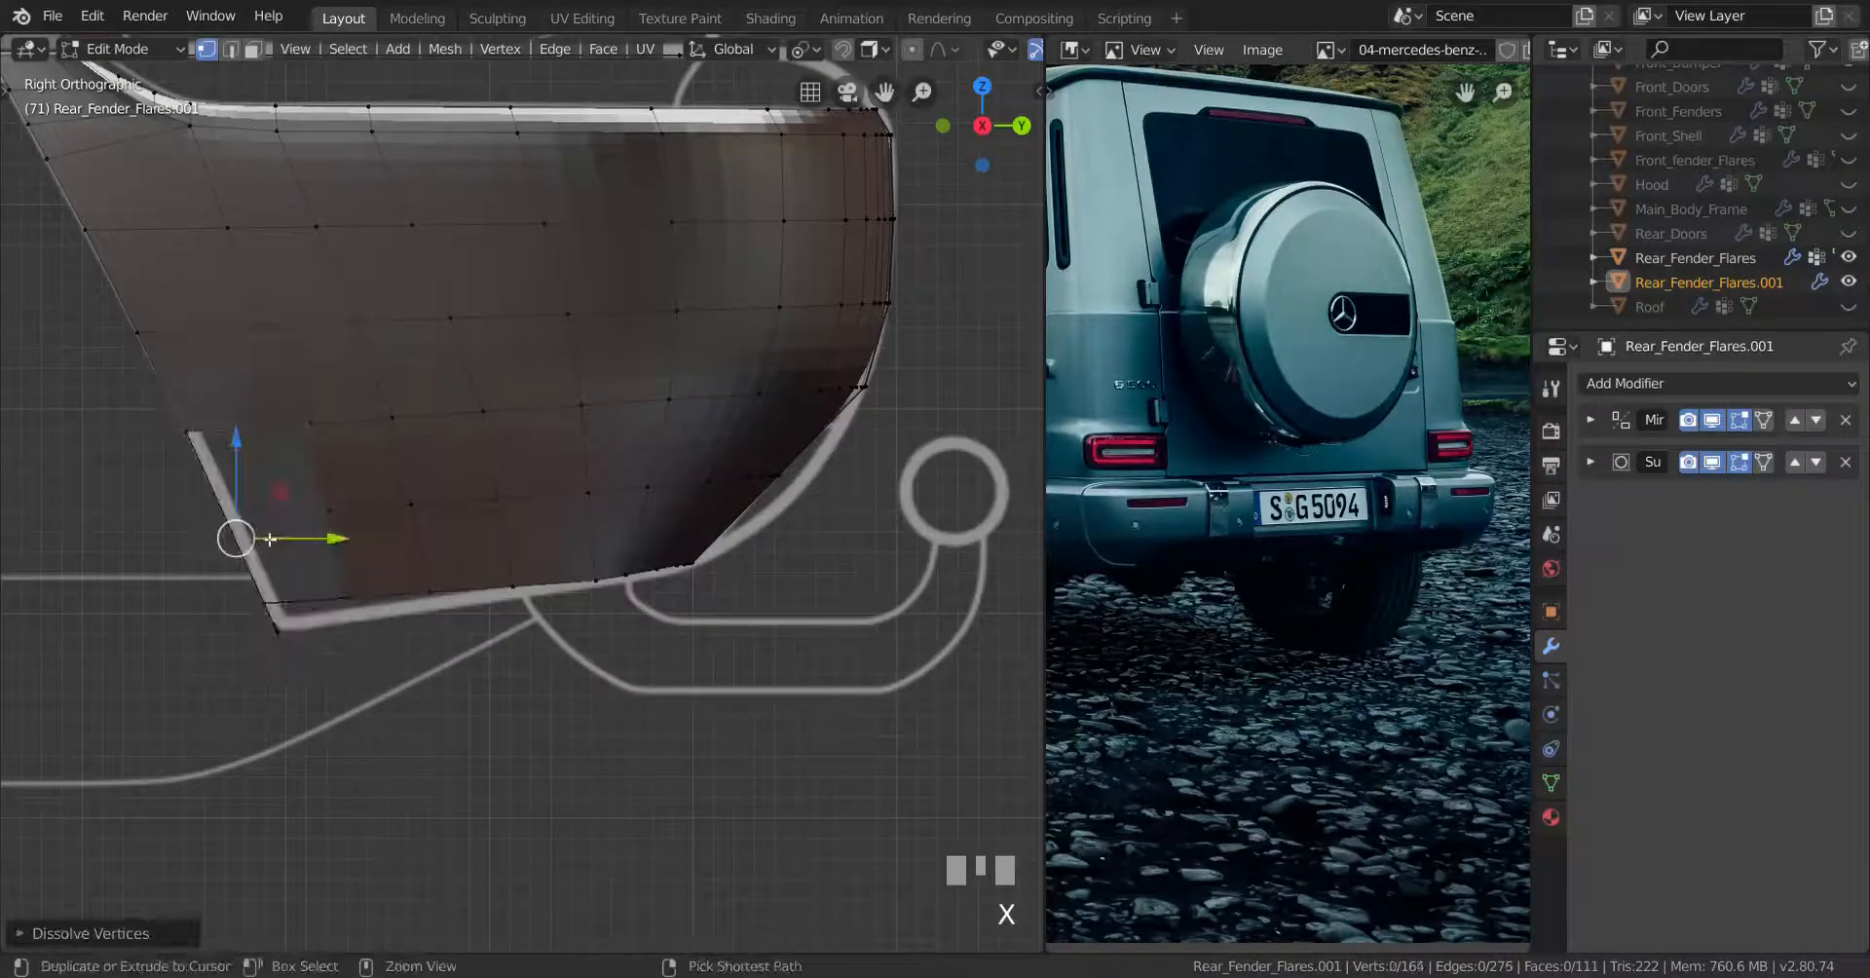
key("ctrl+r")
left_click(258, 539)
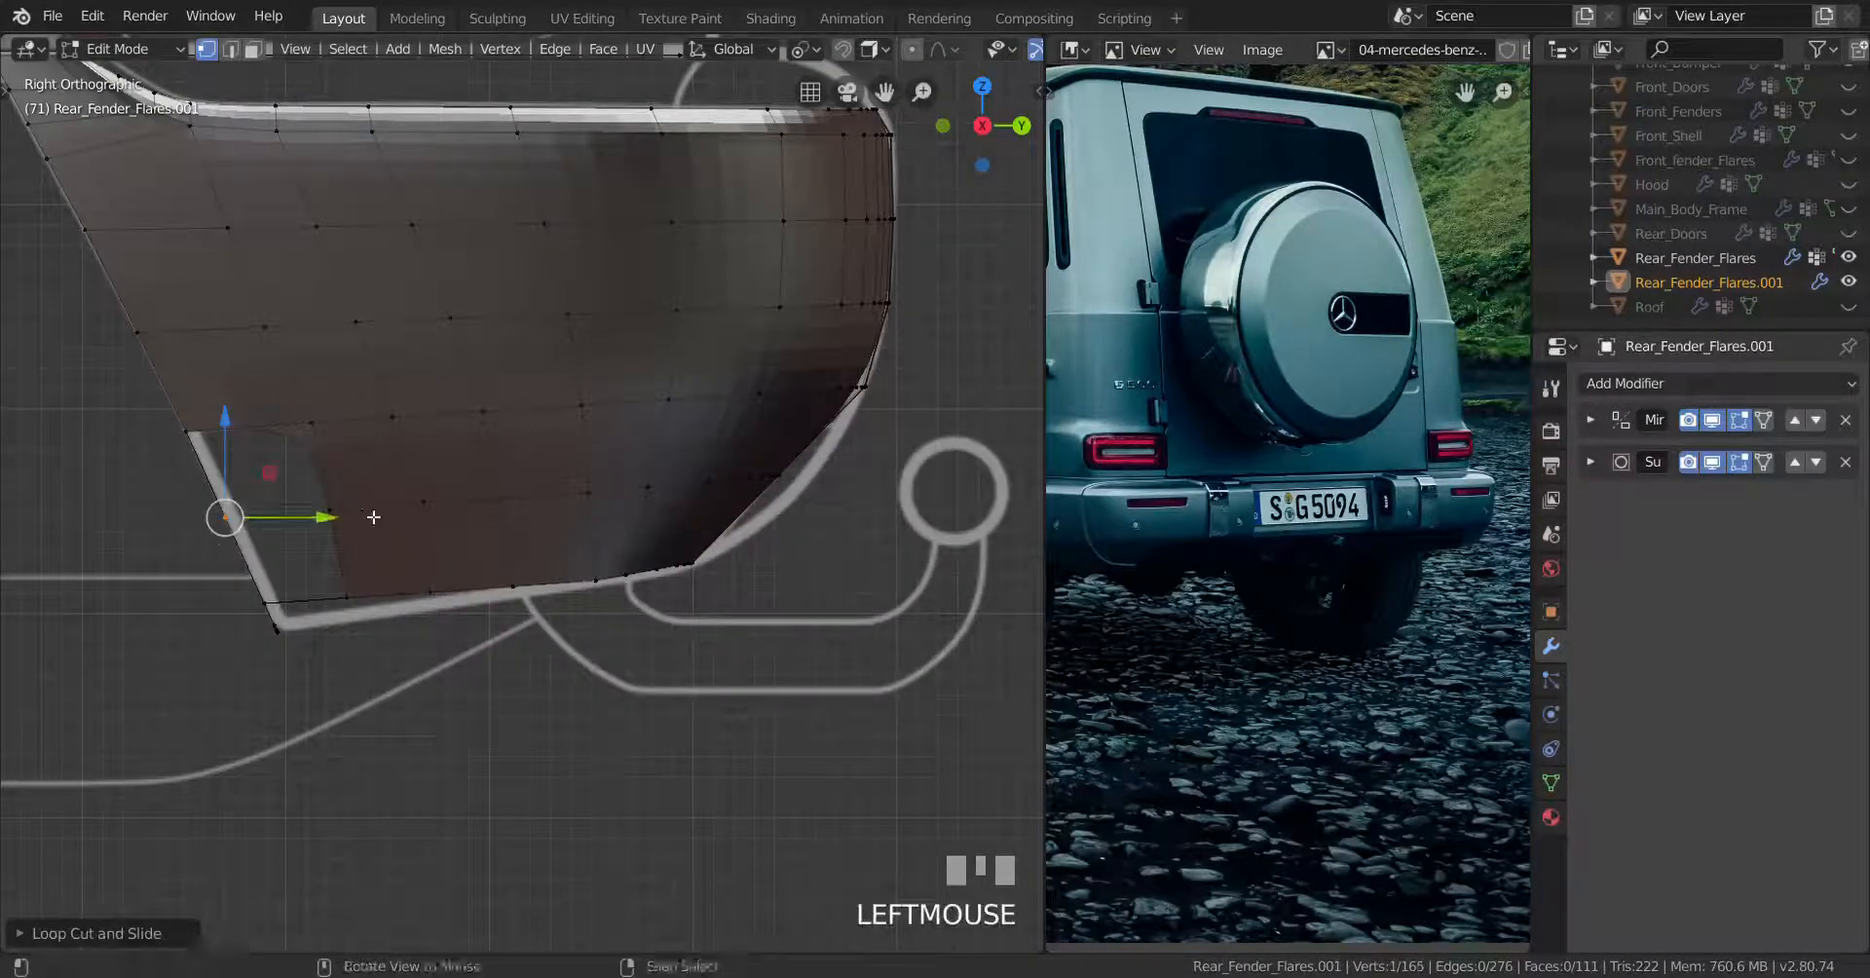
Try scaling the lower strip's middle edge loop along Y by about 1.1 around its front vertex to match the blueprint
right_click(246, 521, "alt")
scroll(334, 532, "up", 2)
middle_click_drag(272, 542, 252, 543, "shift")
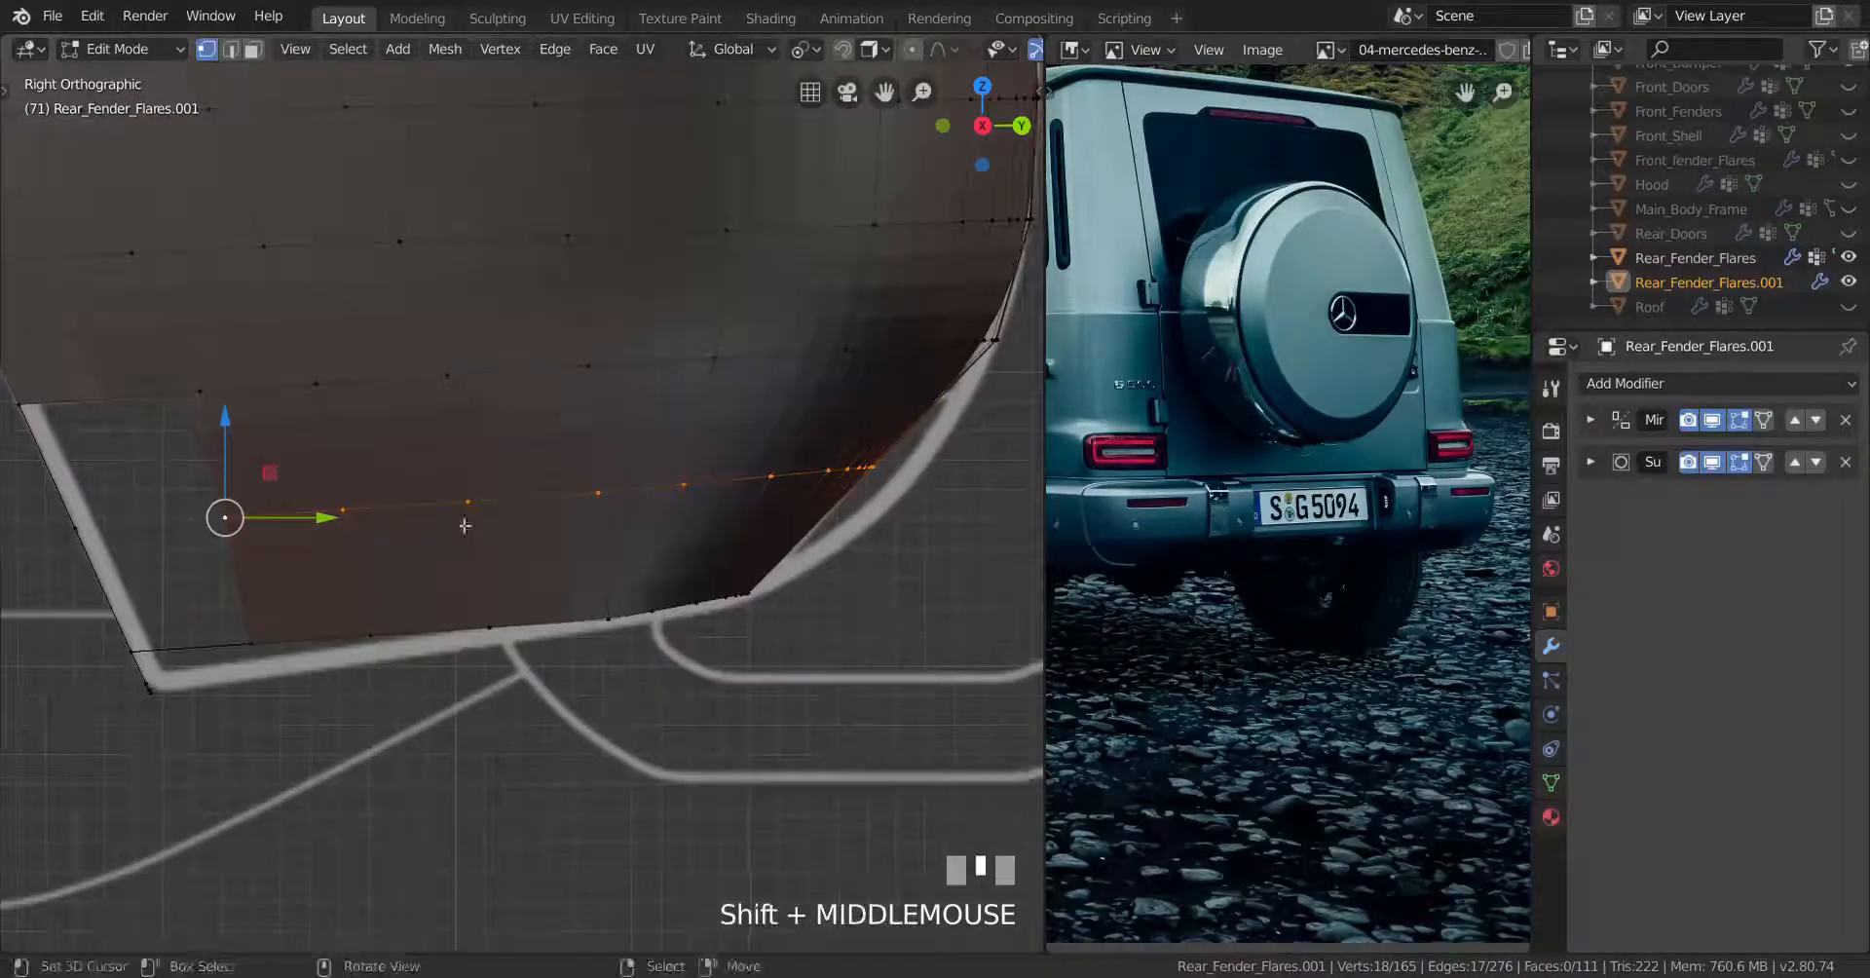
key("s")
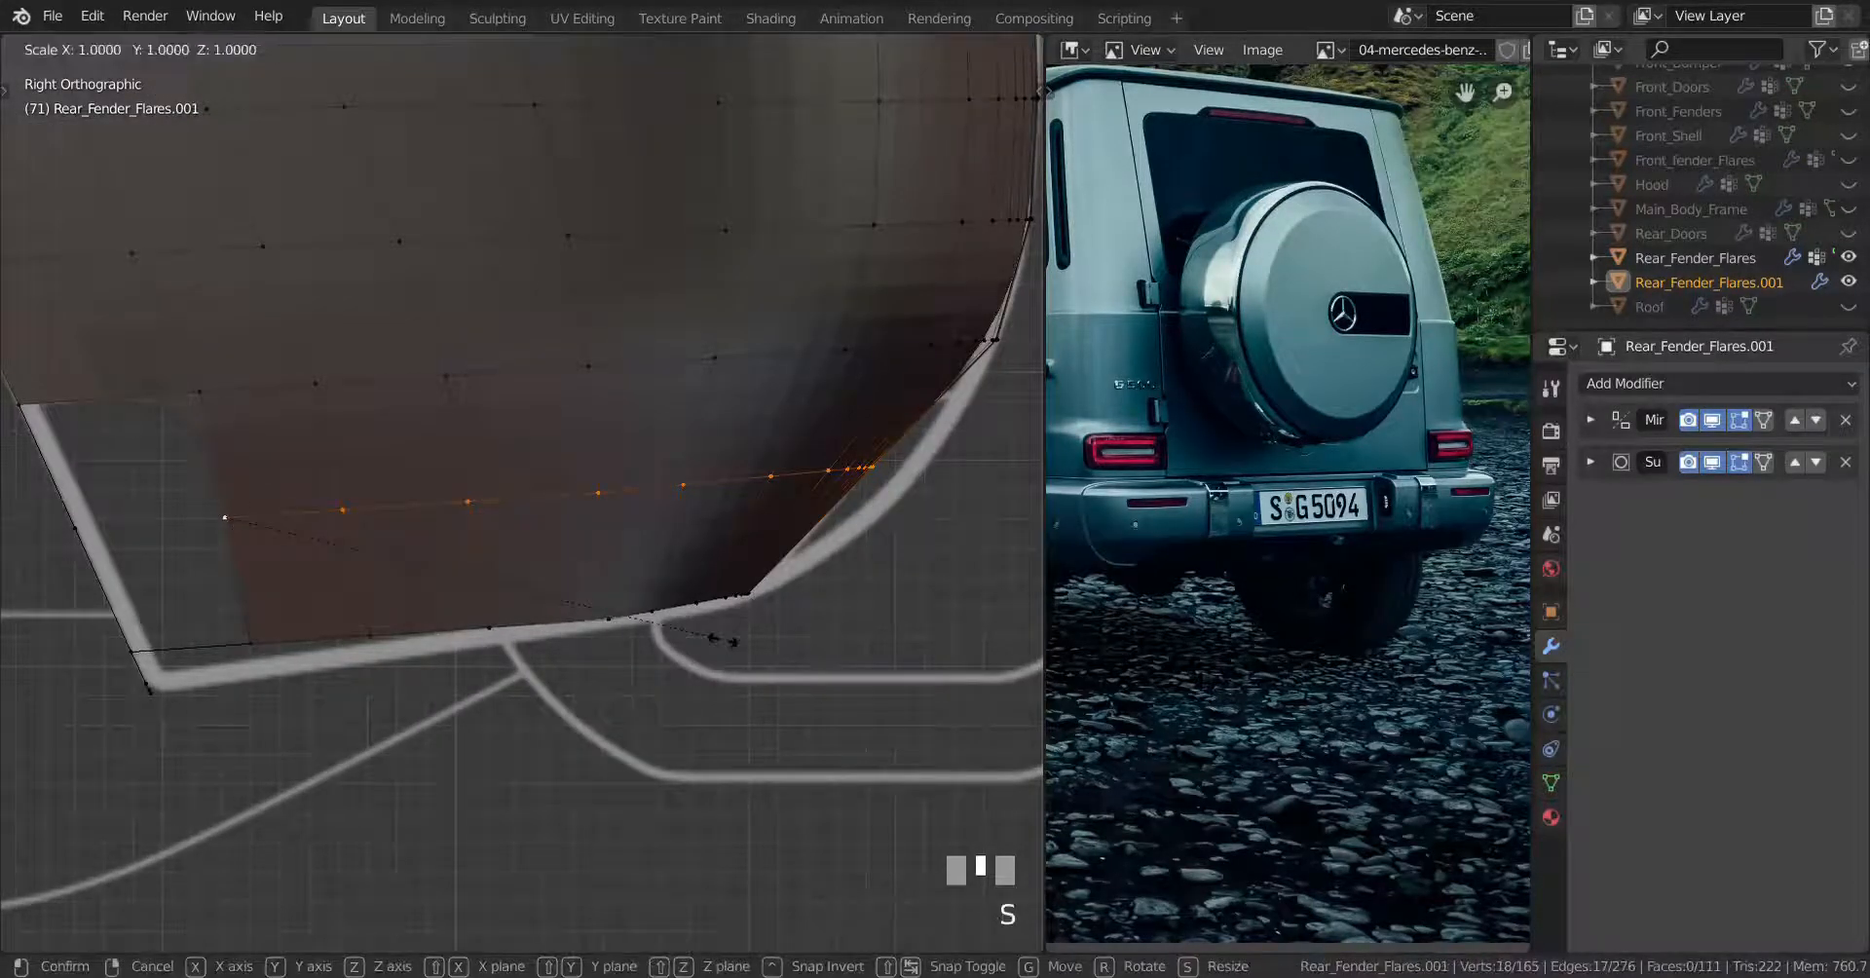
key("y")
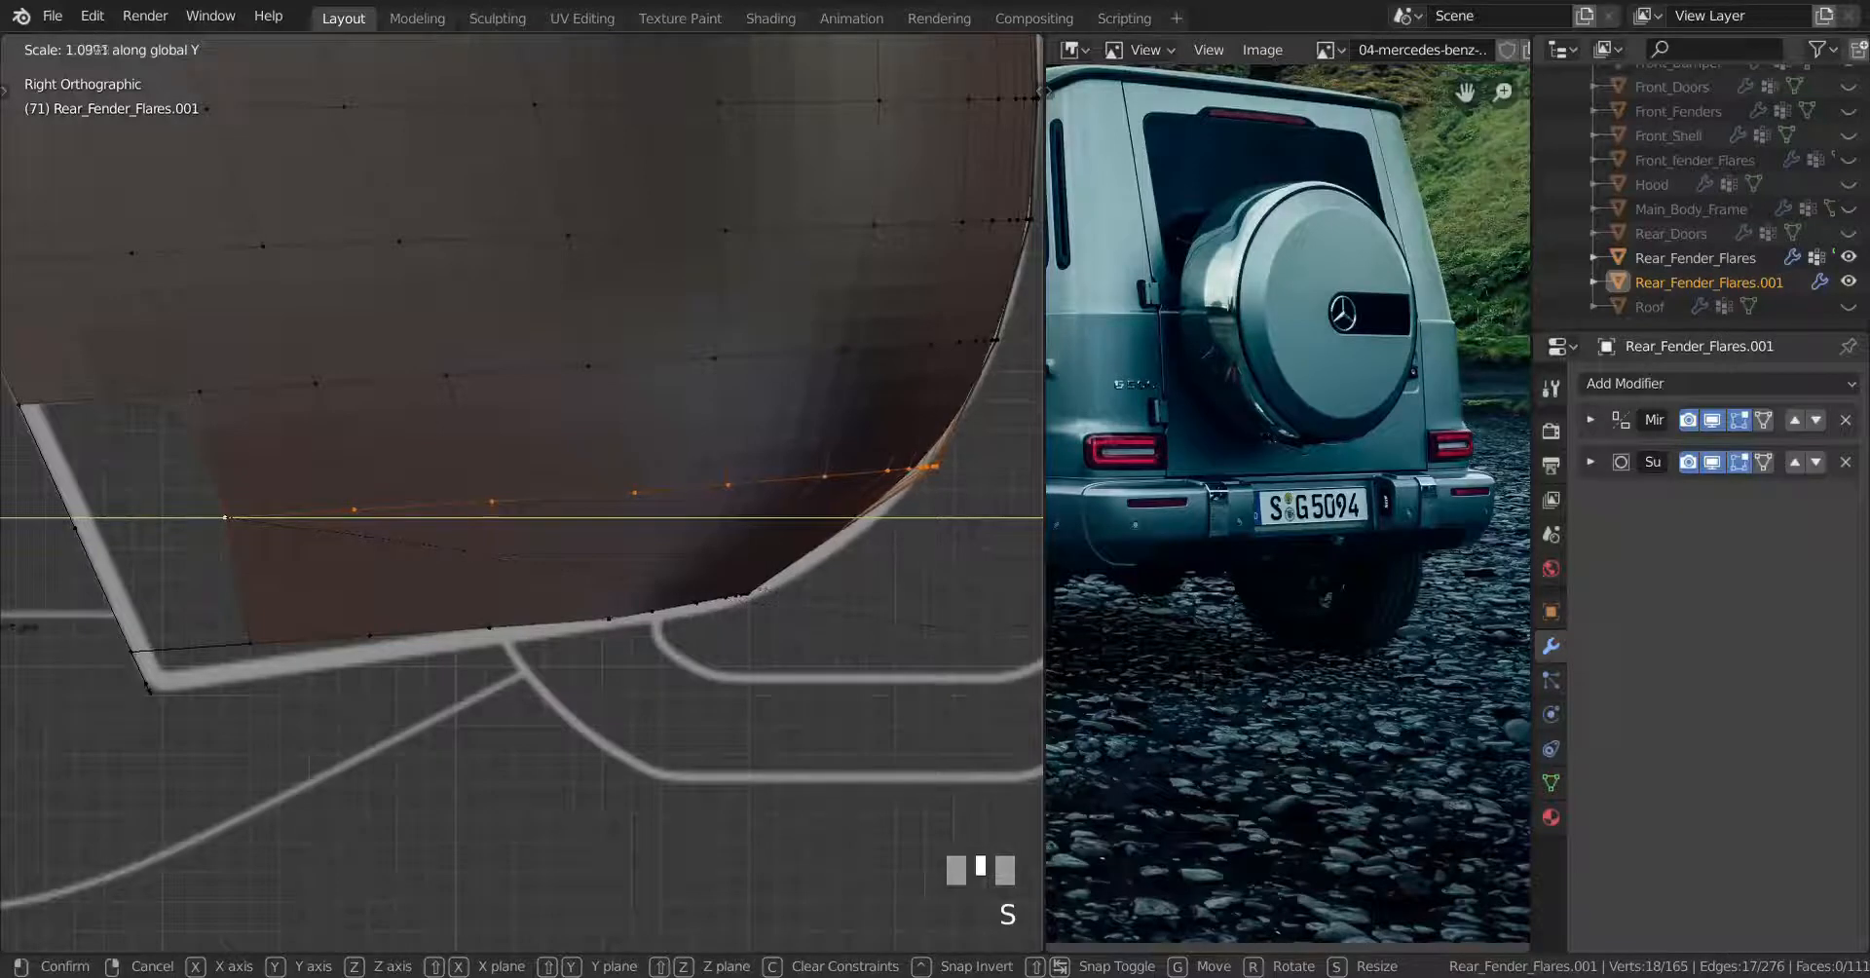
left_click(459, 547, "shift")
scroll(545, 530, "down", 2)
key("Tab")
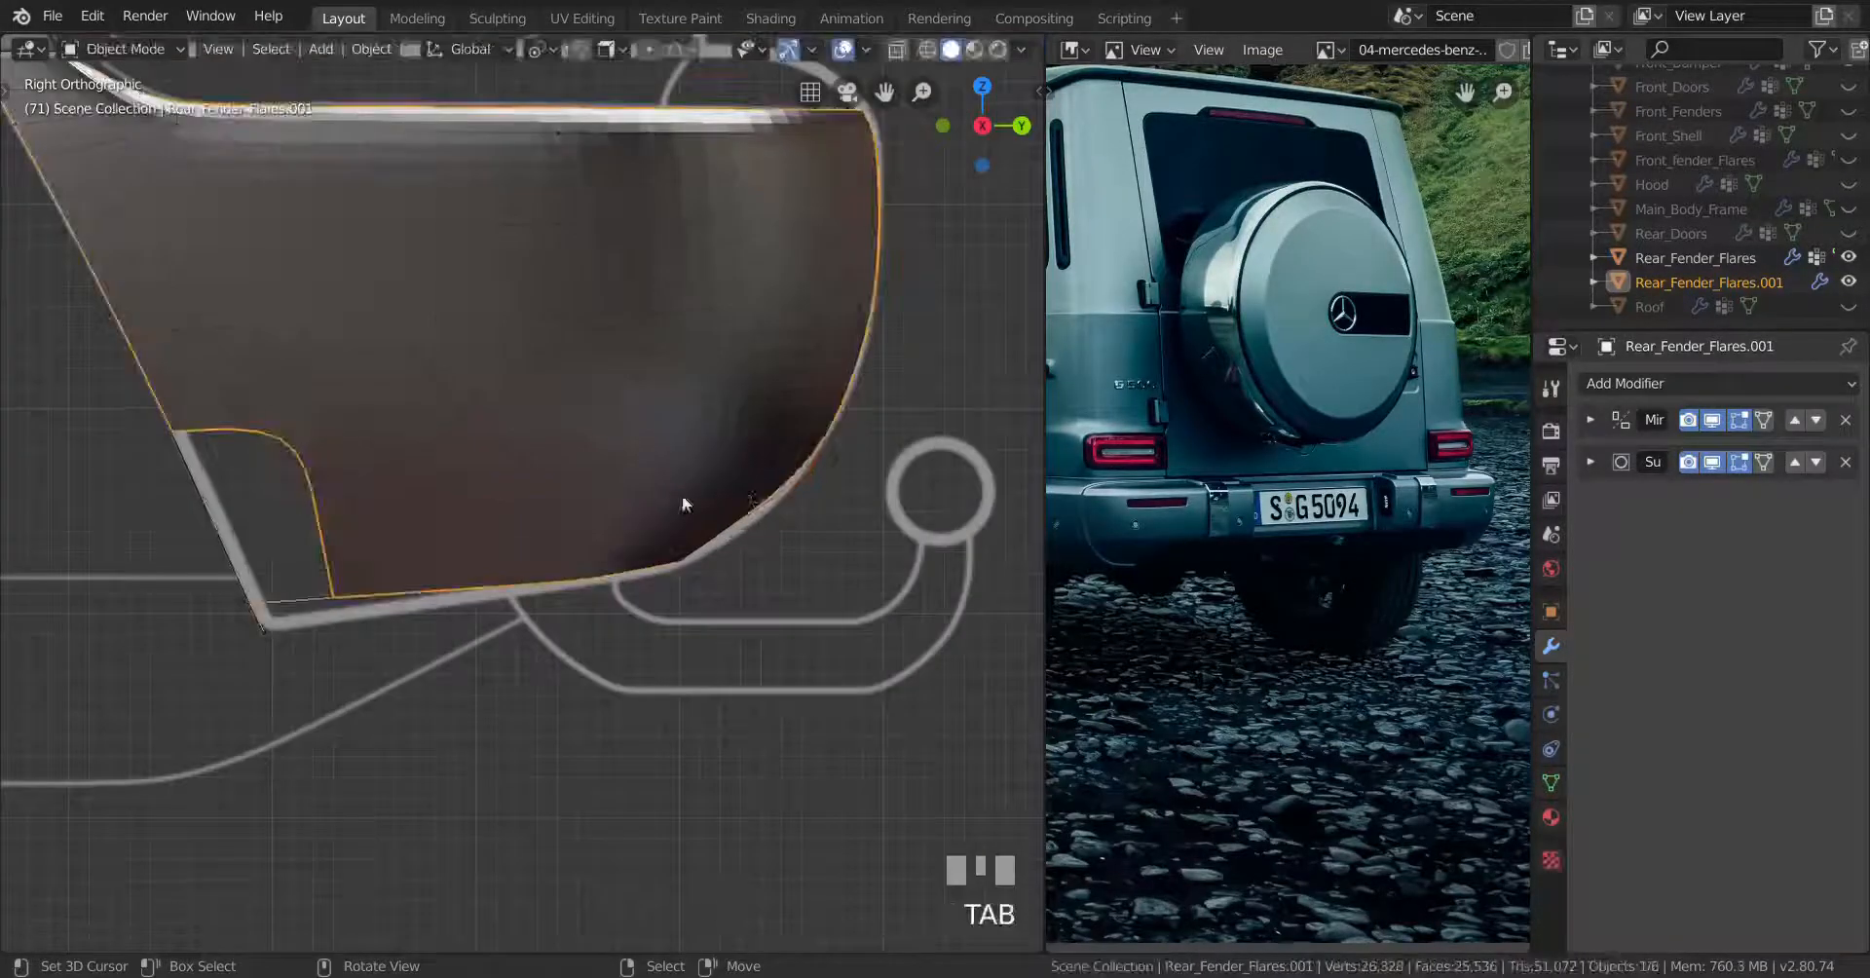
key("Tab")
scroll(818, 516, "up", 1)
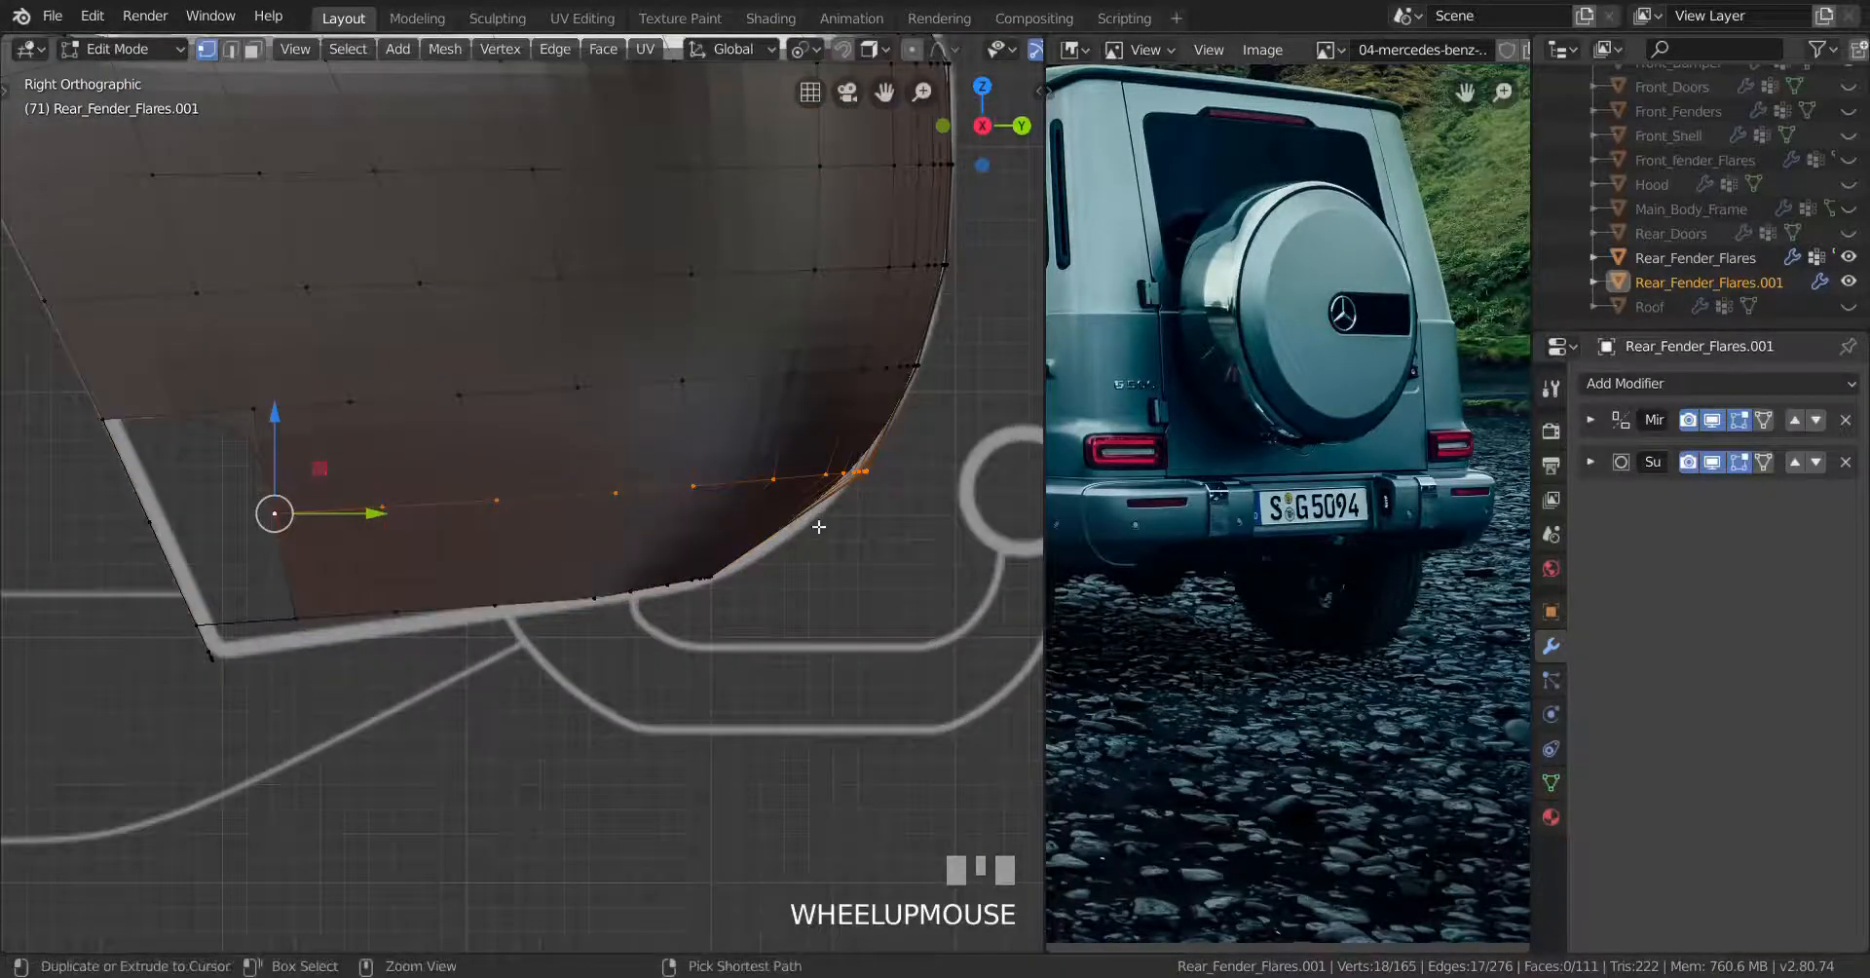
Undo the edge loop's Y scaling and the change to the front outline vertex
key("ctrl+z")
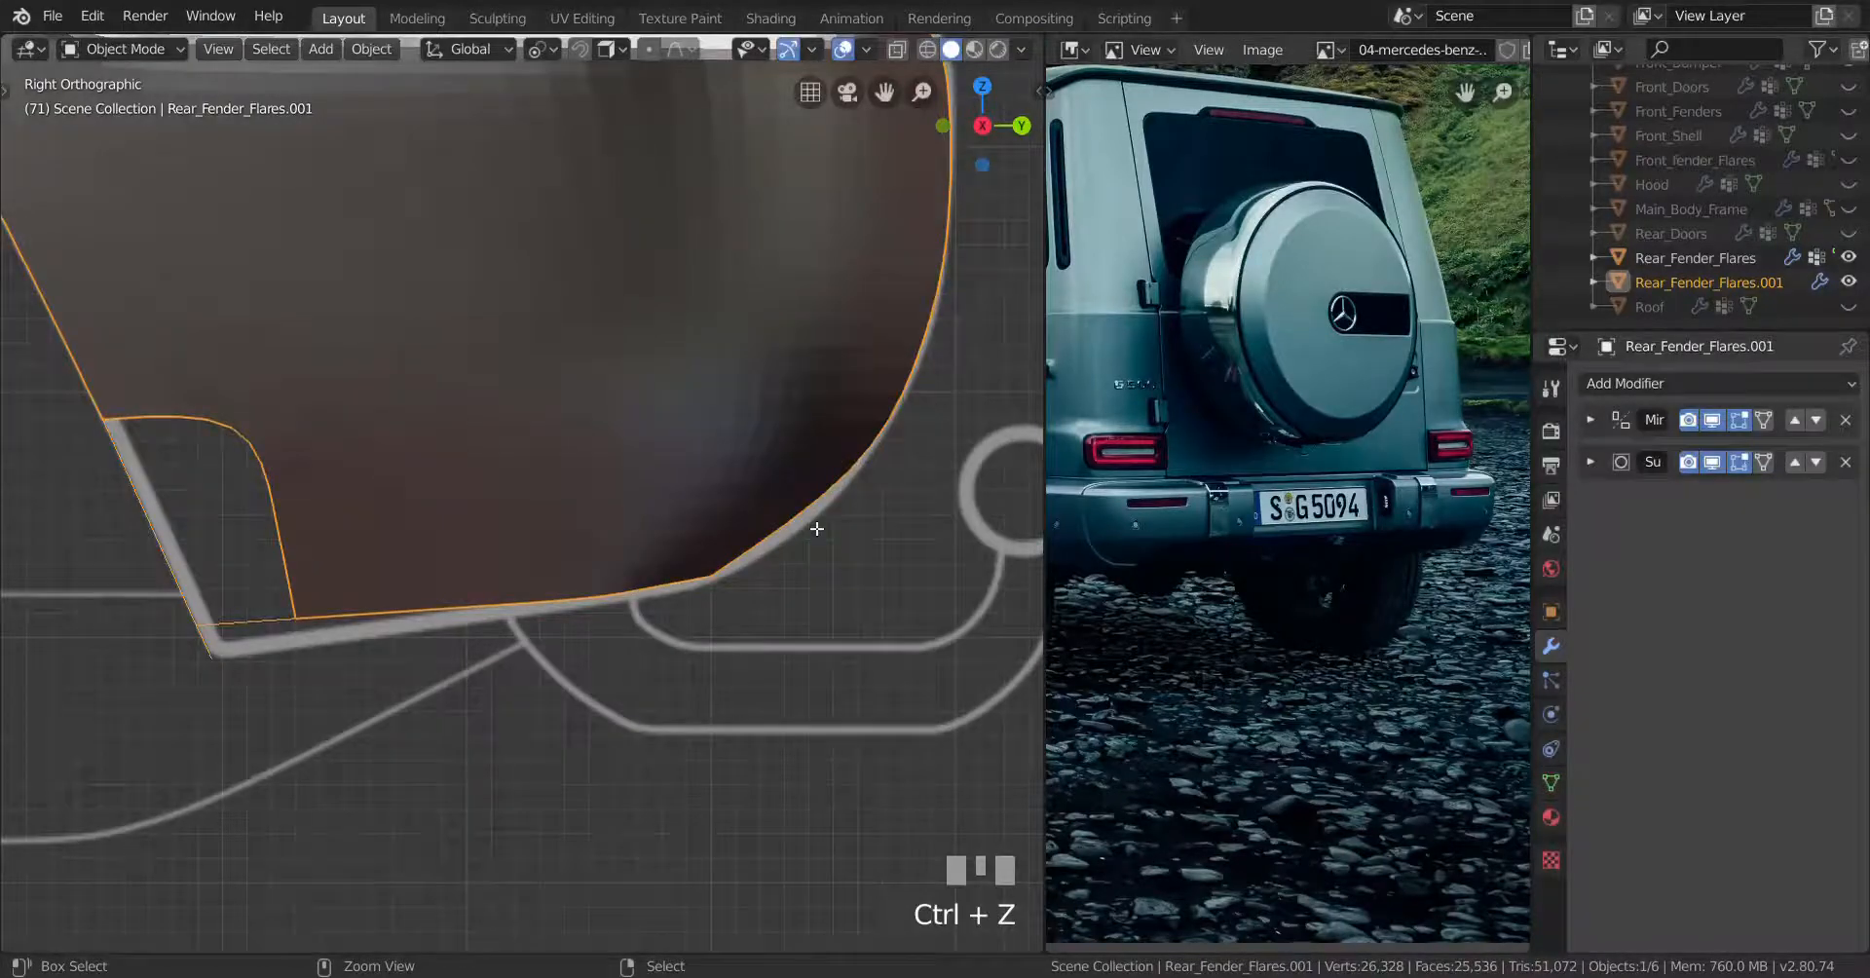
key("ctrl+z")
key("ctrl+z")
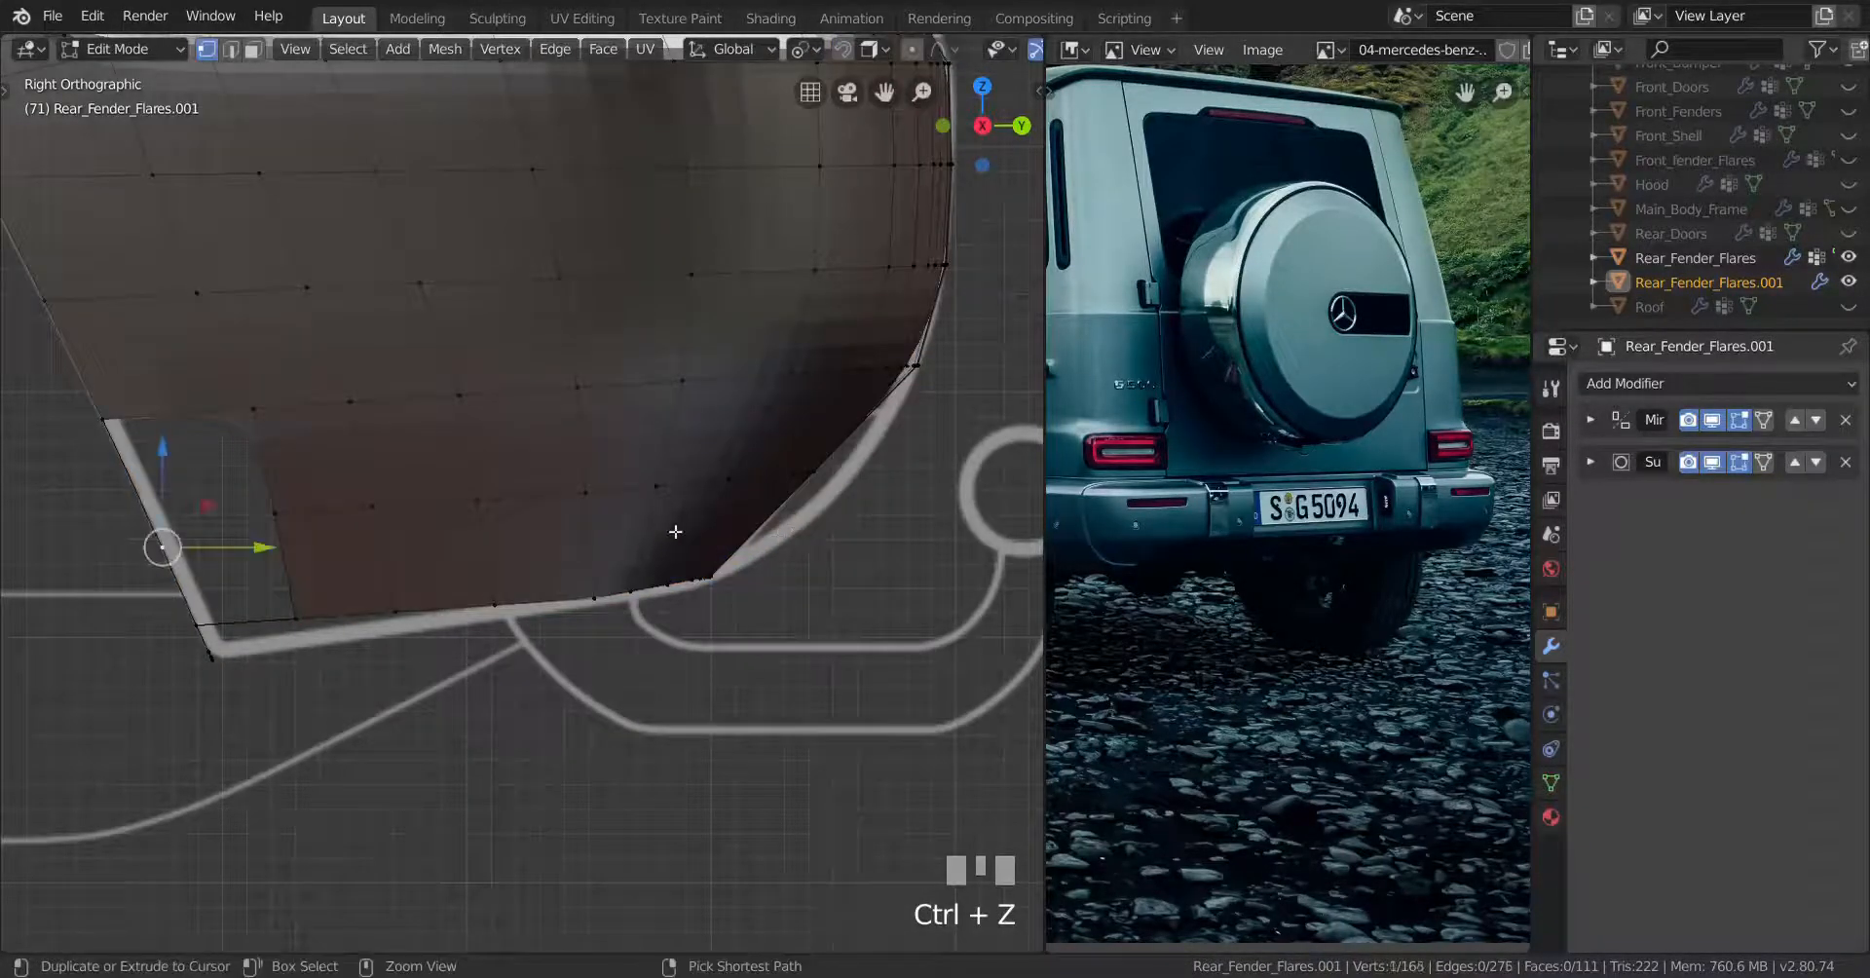
Dissolve the single middle edge loop of the lower strip while keeping the surrounding faces intact
right_click(539, 500, "alt")
key("x")
left_click(541, 501)
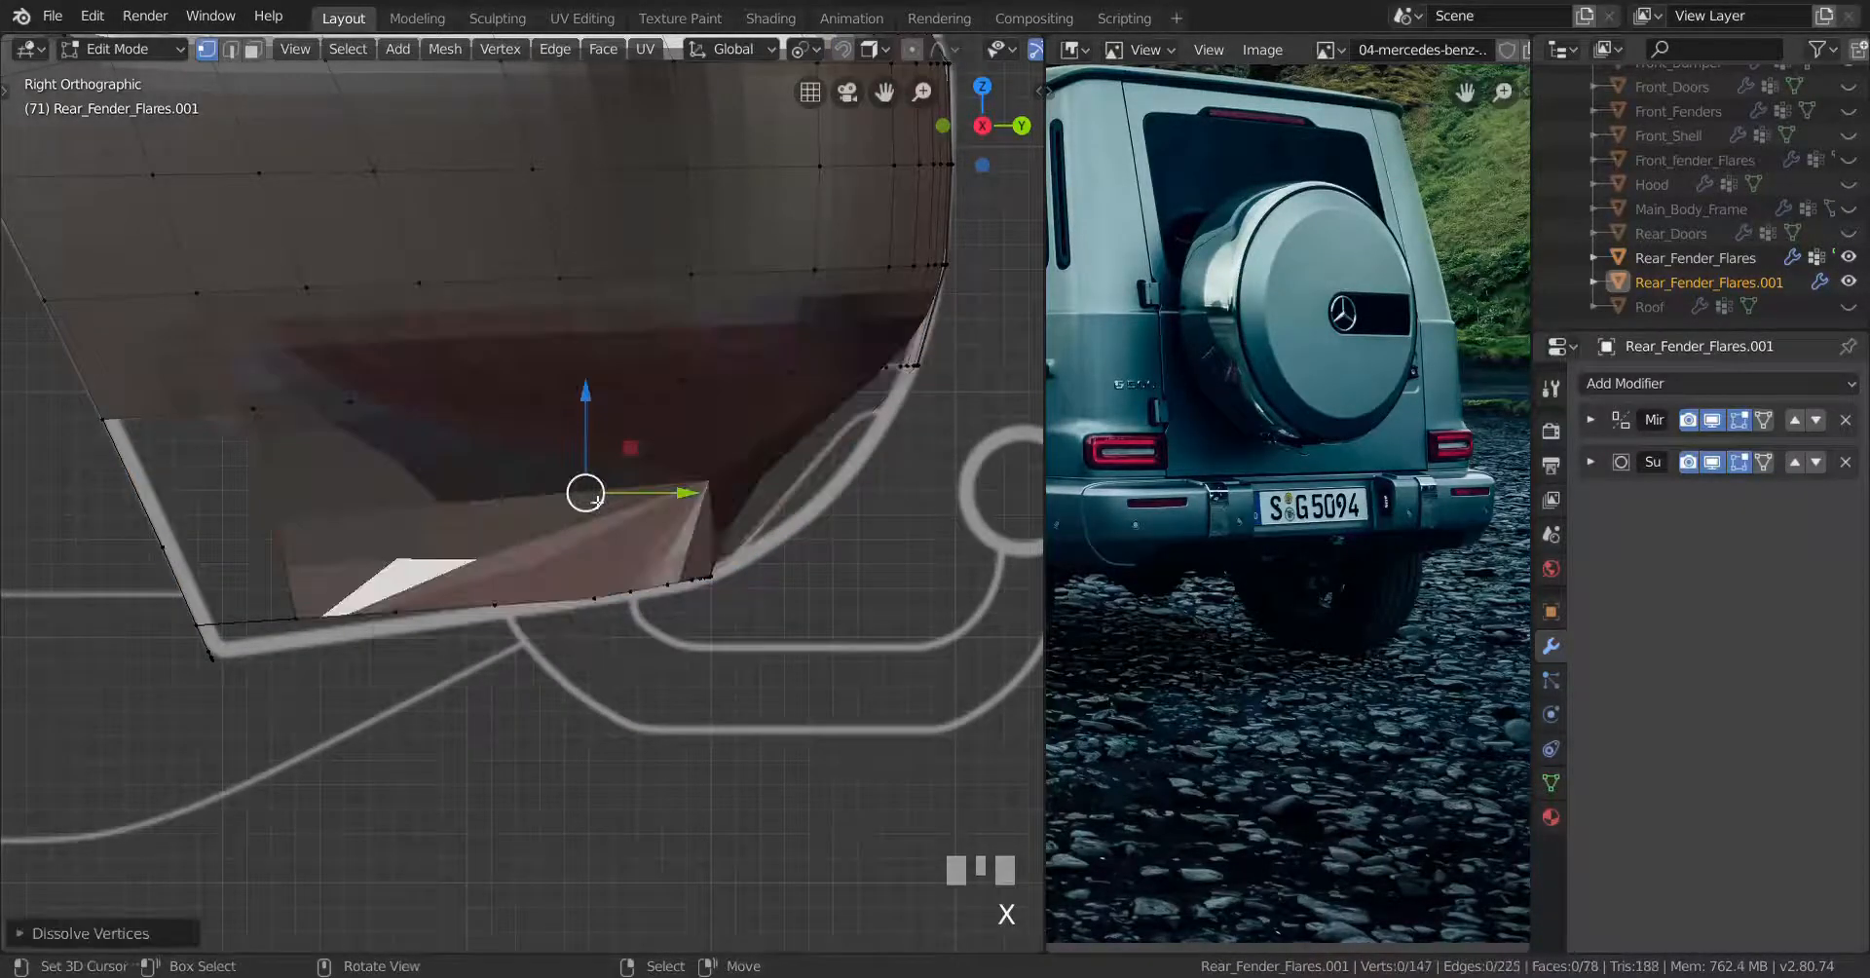
key("ctrl+z")
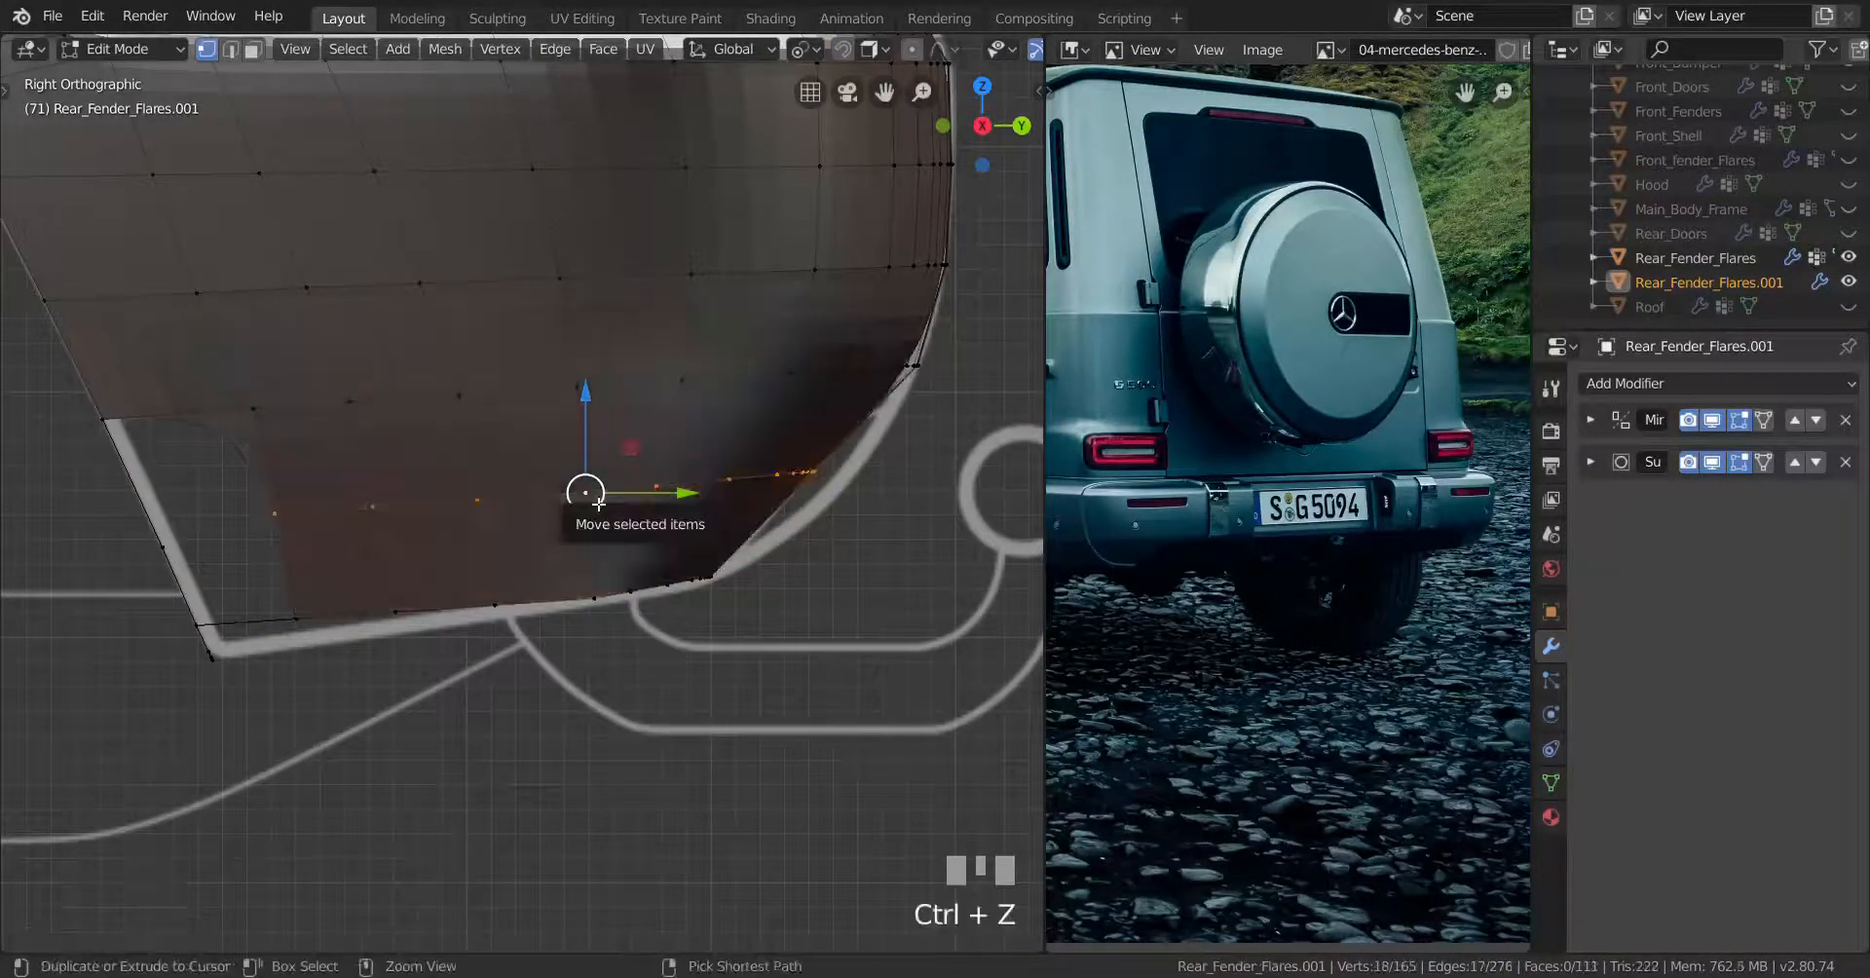
key("x")
left_click(596, 517)
Divide the lower strip with two evenly spaced loop cuts, without sliding them
key("ctrl+r")
scroll(625, 501, "up", 1)
left_click(625, 501)
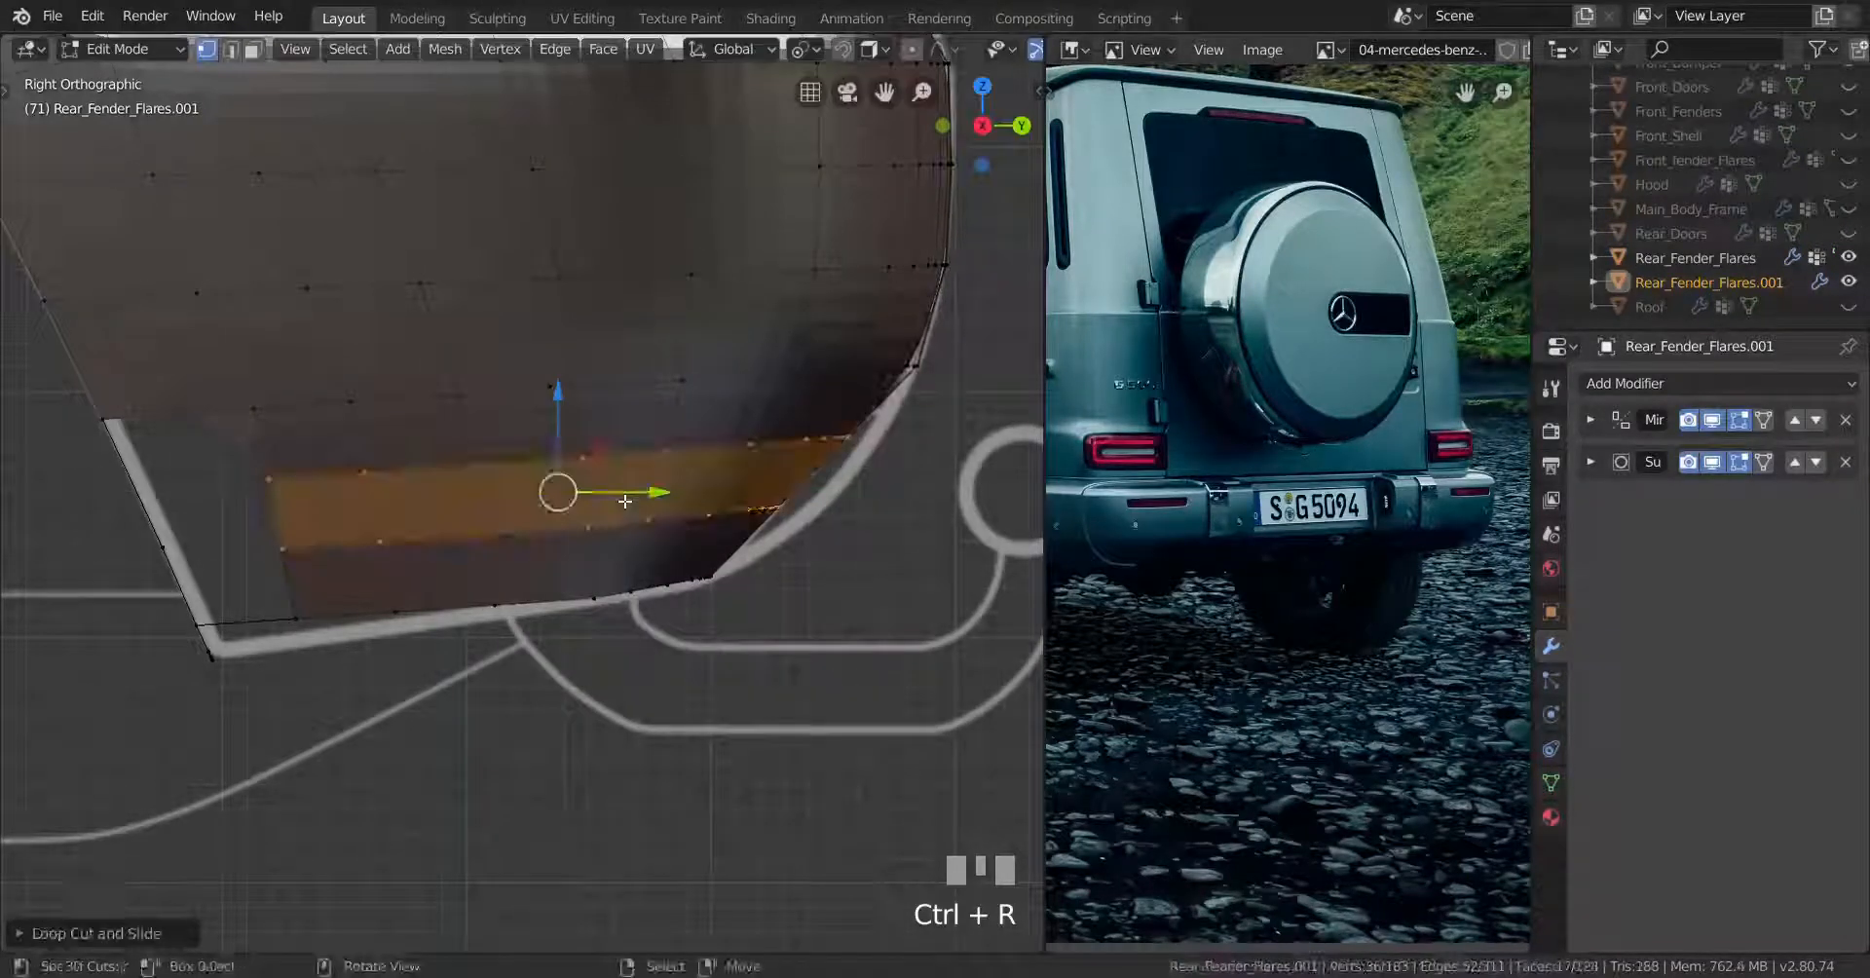
right_click(625, 501)
Scale the upper of the two new edge loops along Y around its front vertex to meet the blueprint's rear curve
right_click(751, 510, "alt")
key("s")
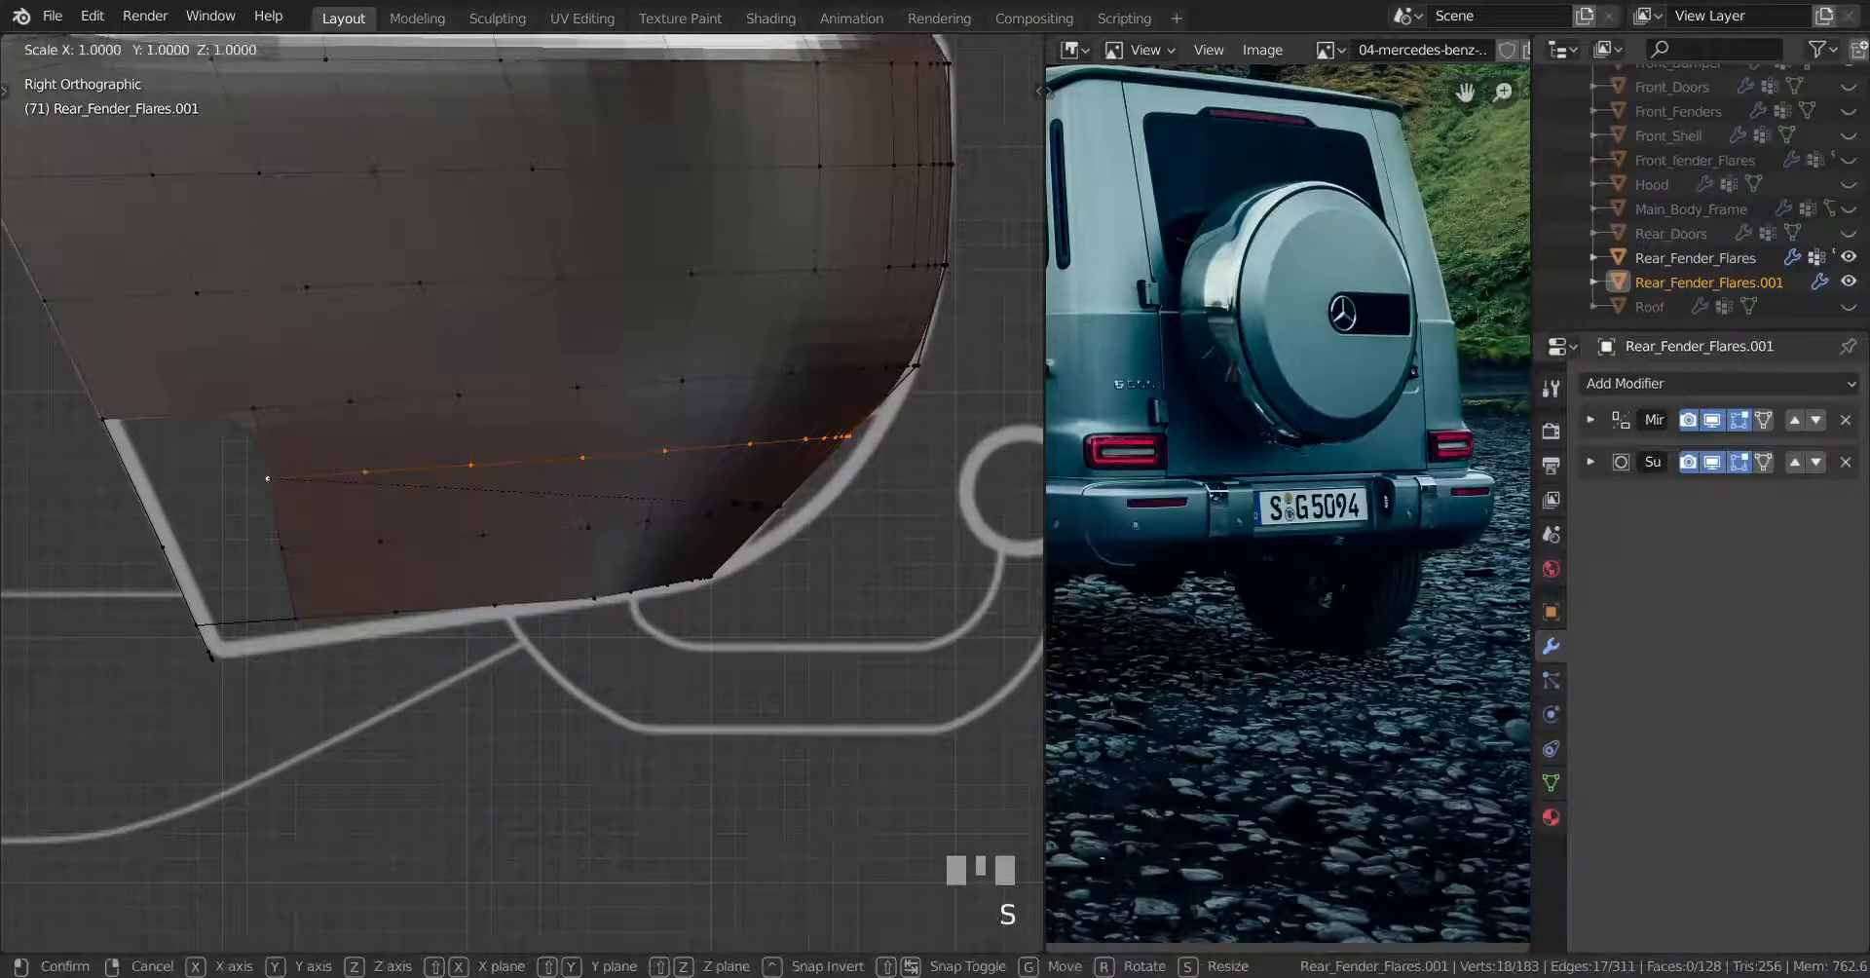
key("y")
left_click(268, 479)
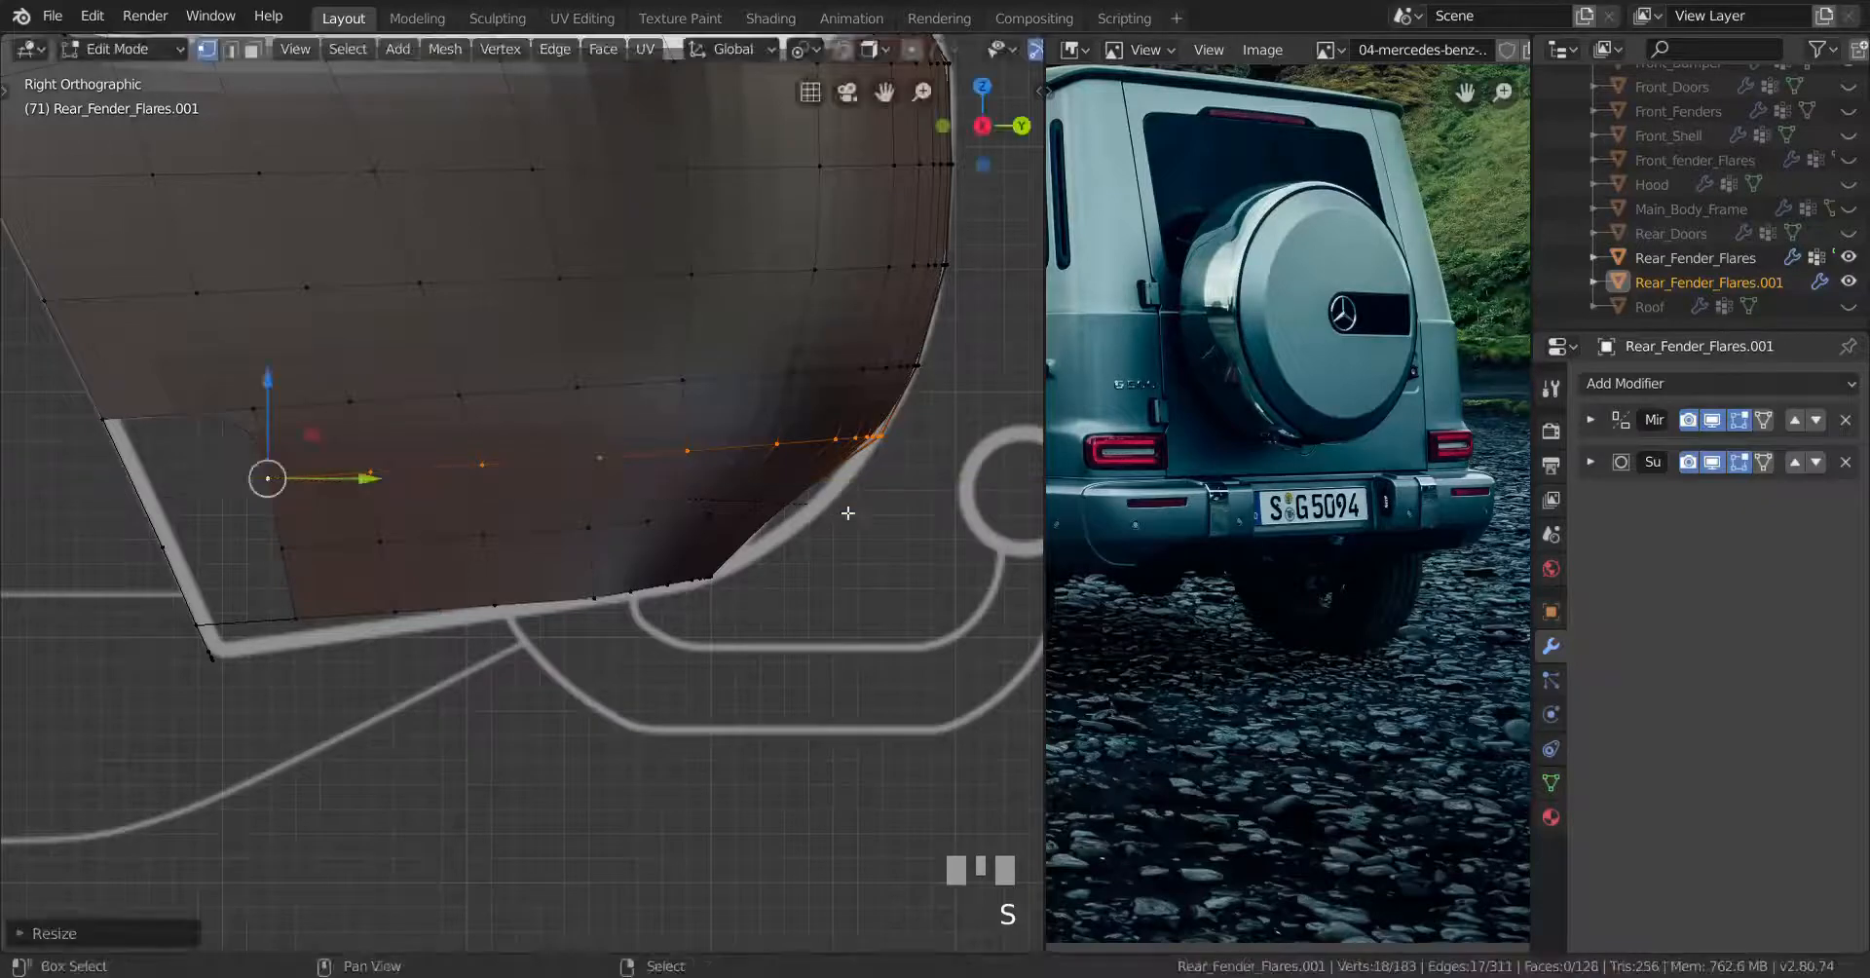
left_click(267, 473, "shift")
Scale the lower new edge loop along Y around its front vertex until its rear end follows the blueprint curve
right_click(281, 544, "alt")
key("s")
key("y")
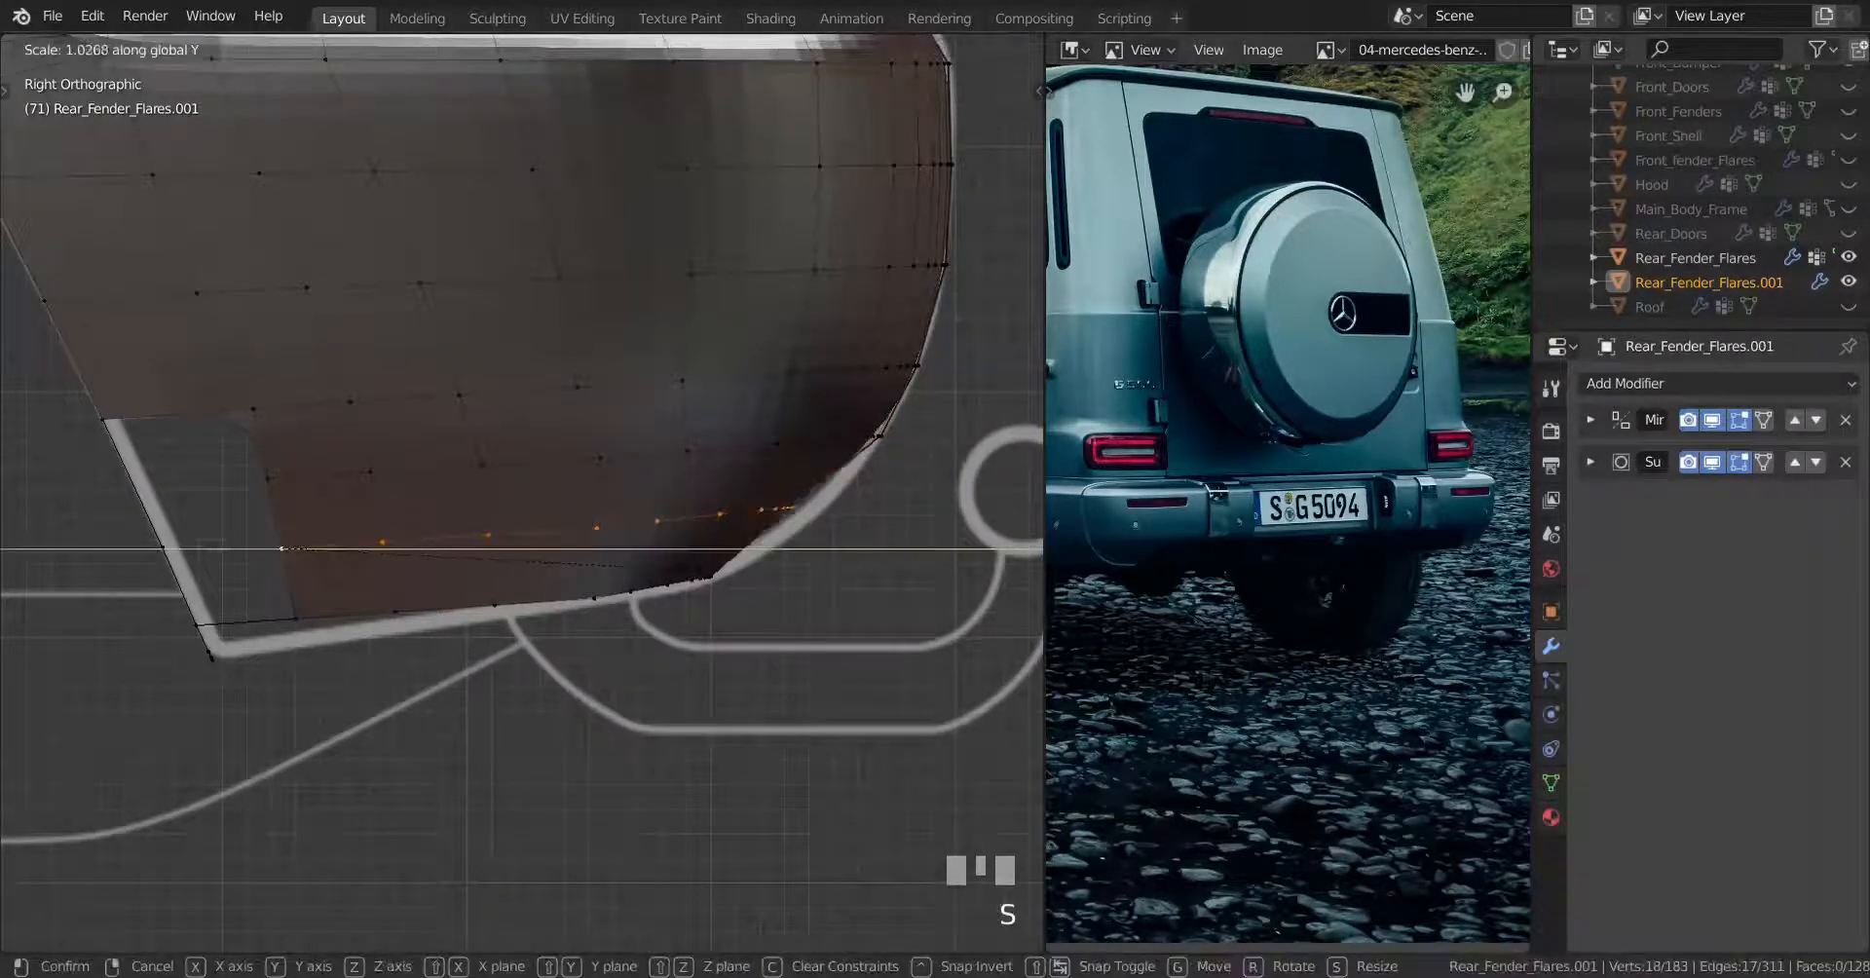
left_click(930, 574, "shift")
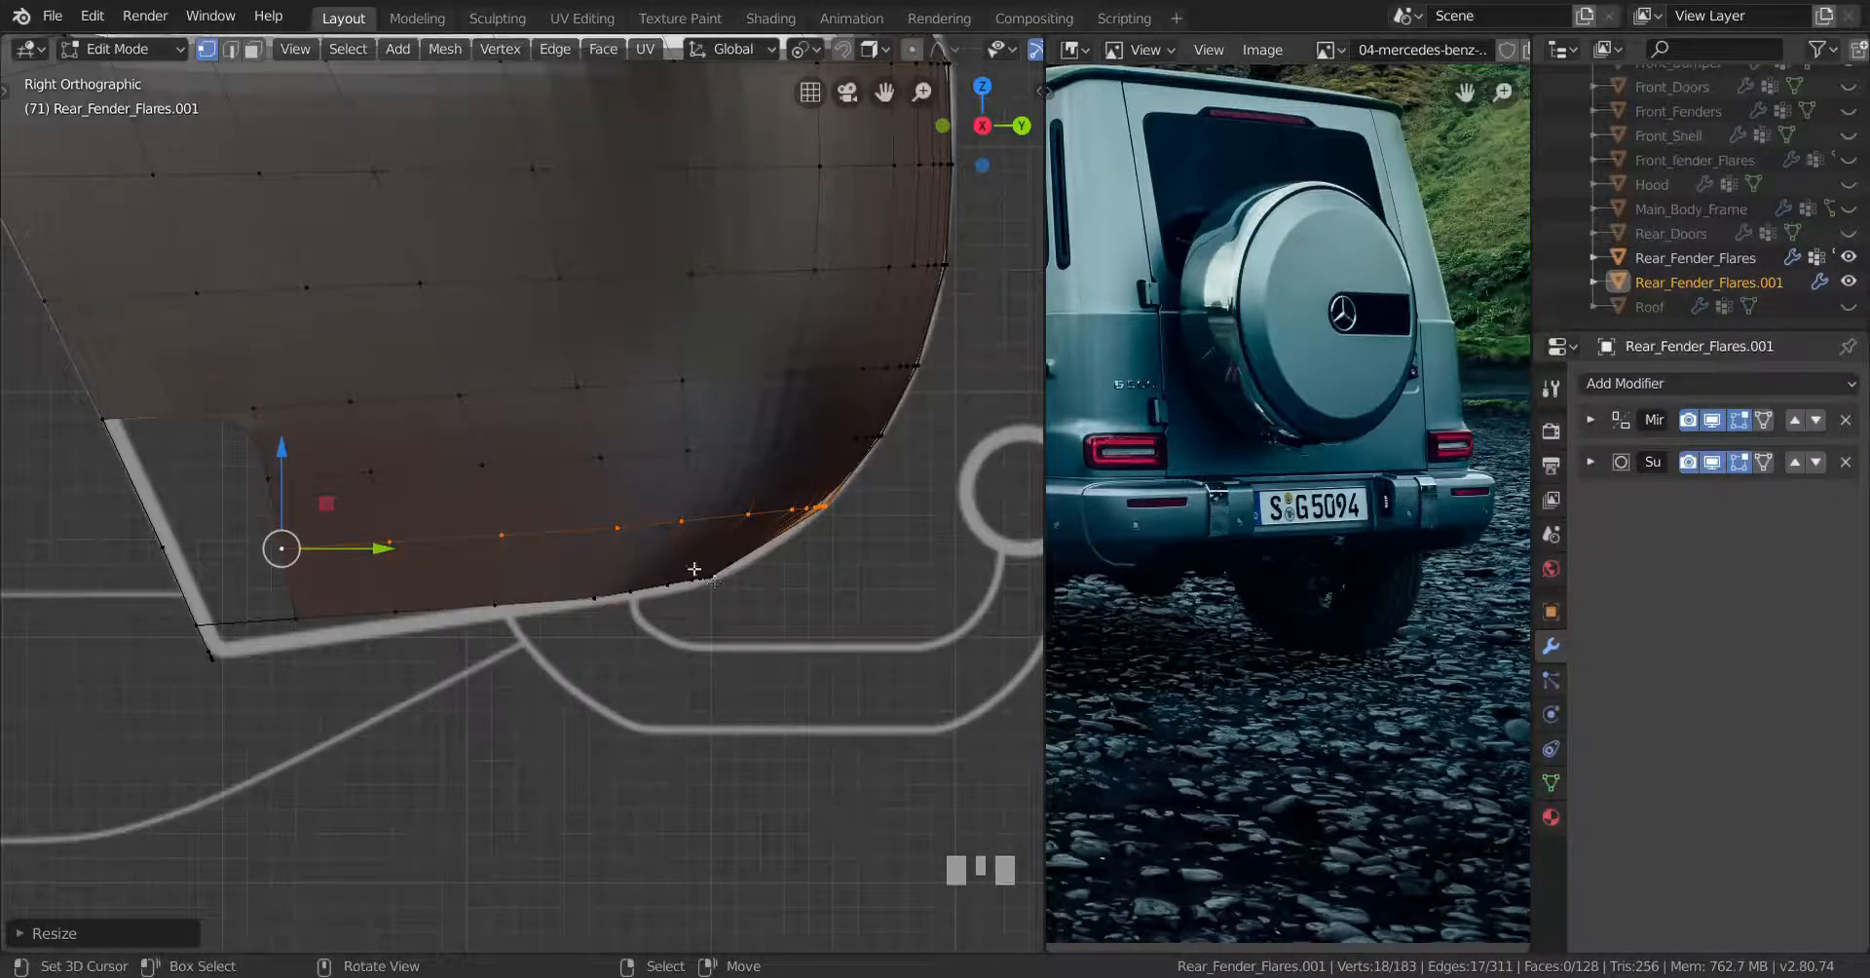
Slide the lower new loop's vertex just ahead of the rear corner forward along its row to even the spacing
scroll(685, 553, "up", 1)
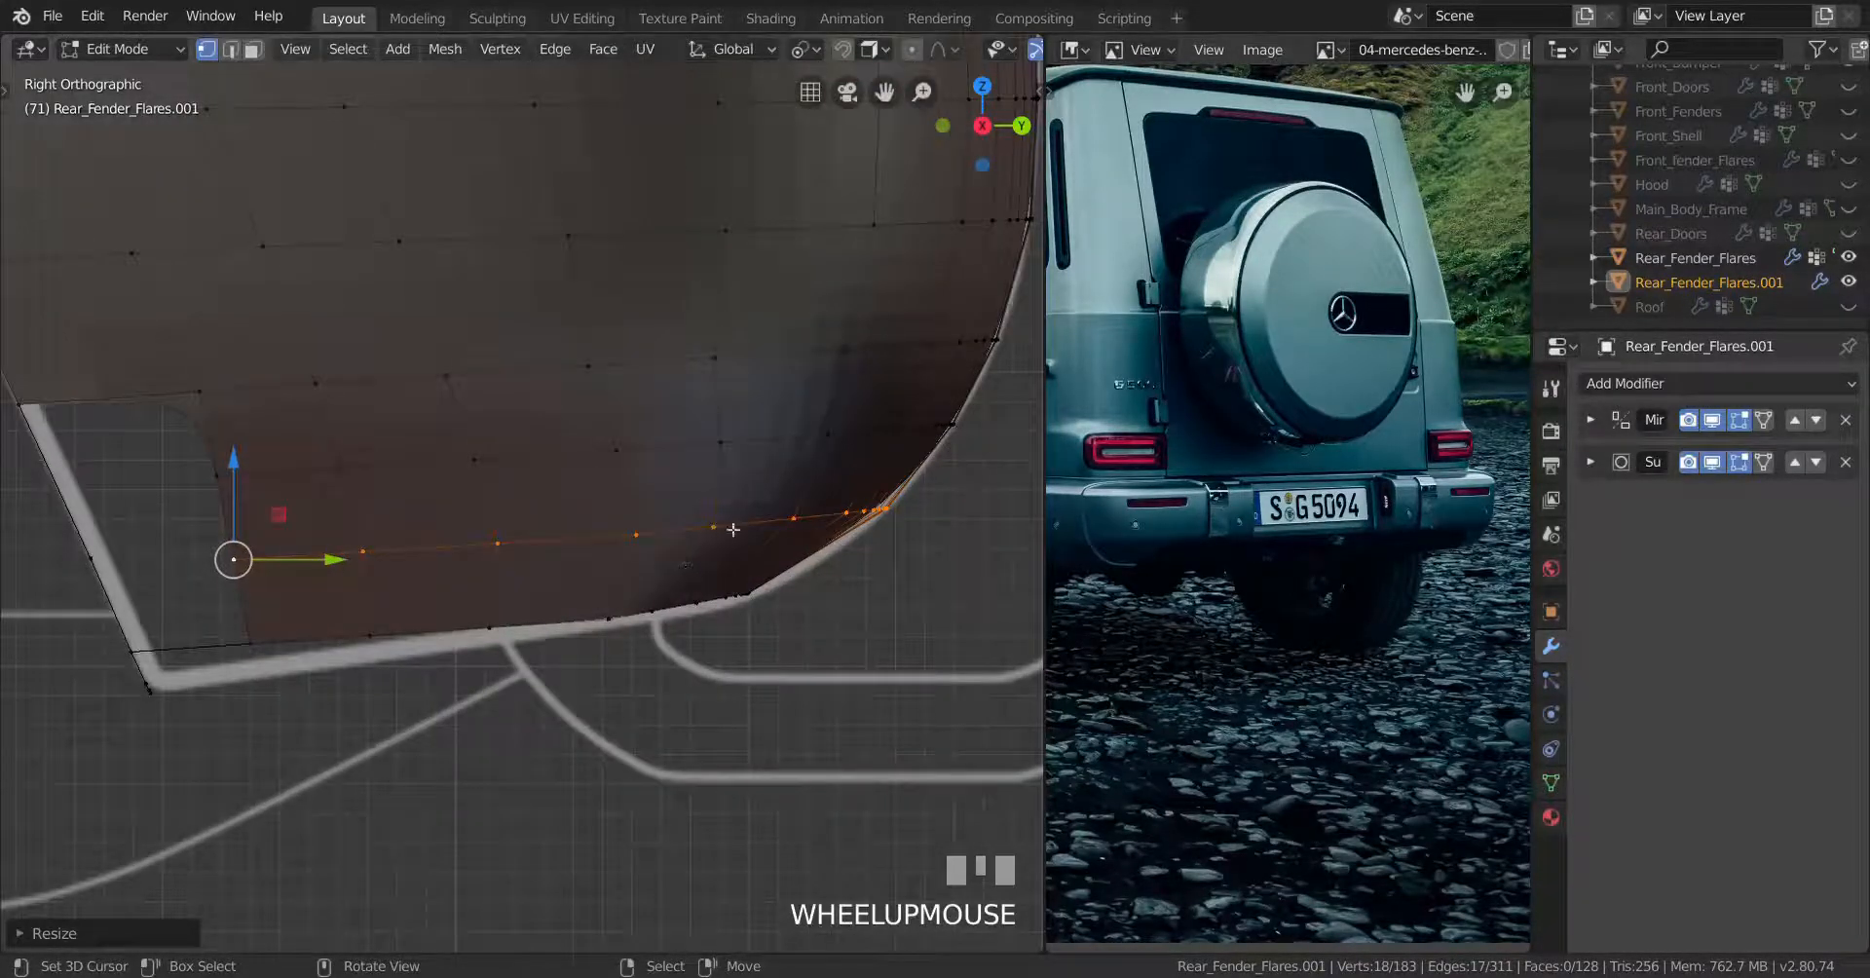
scroll(733, 529, "up", 1)
middle_click_drag(764, 493, 763, 480, "shift")
scroll(721, 588, "down", 1)
right_click(719, 588)
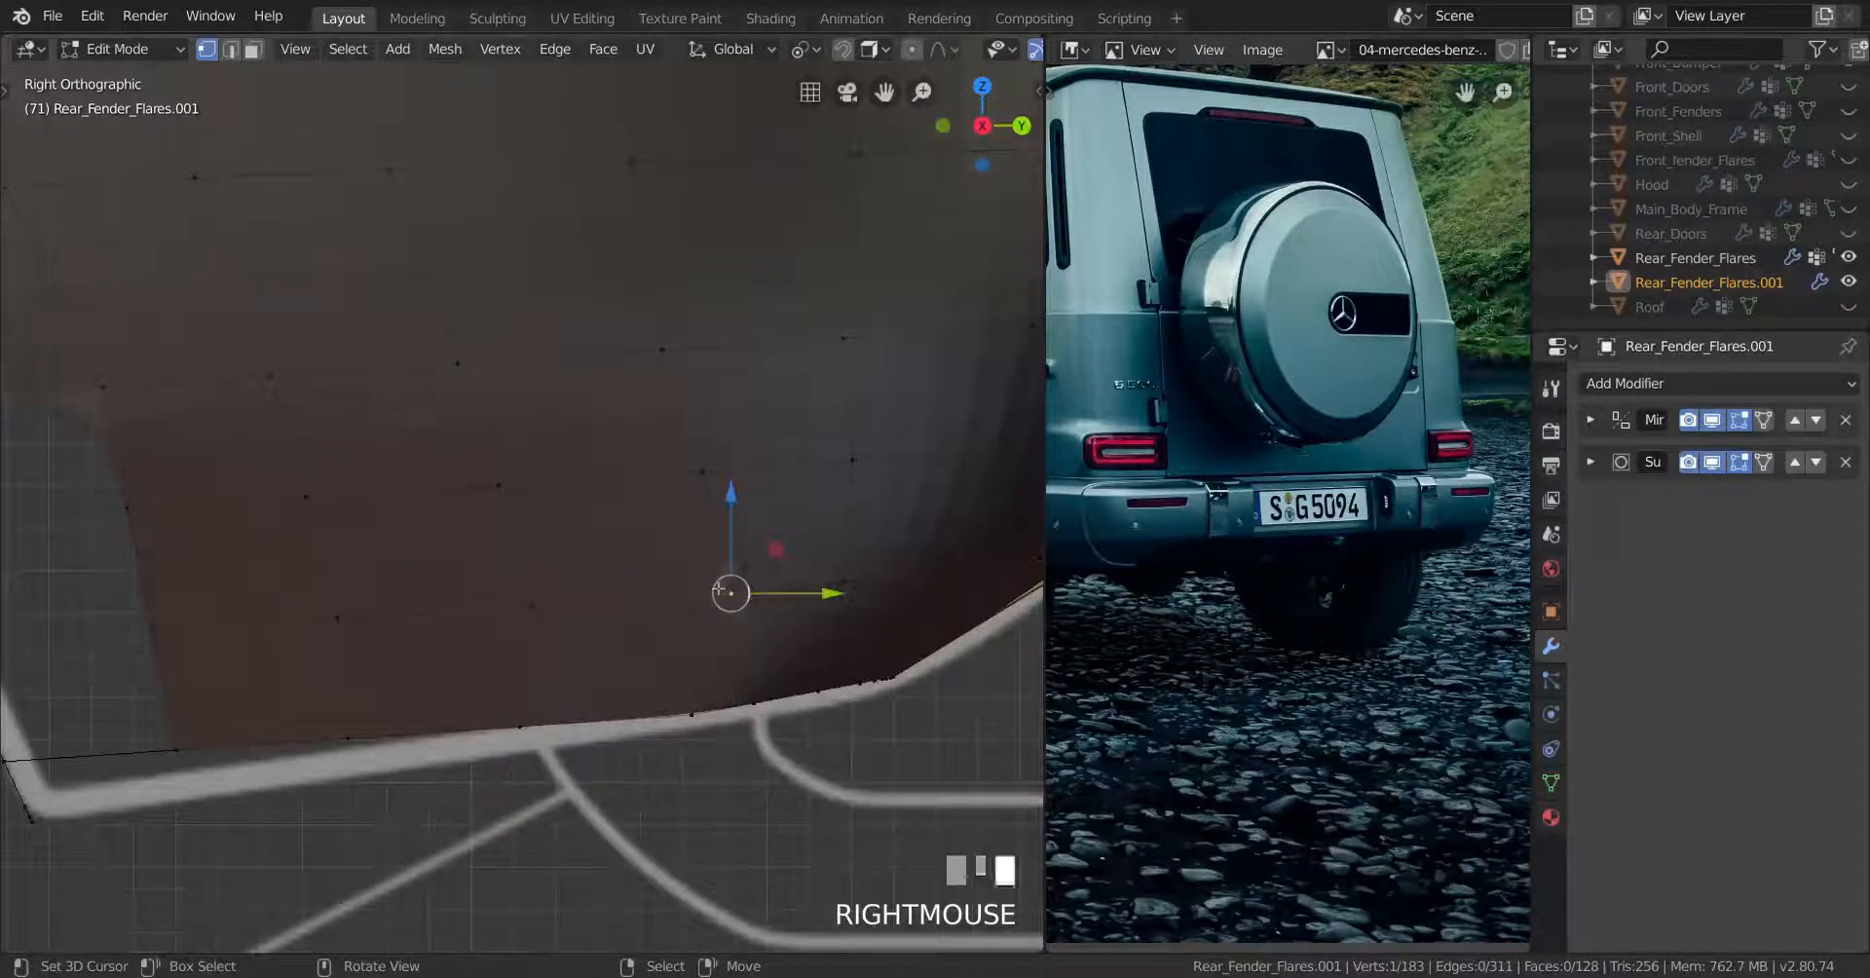
key("g")
key("g")
left_click(833, 658)
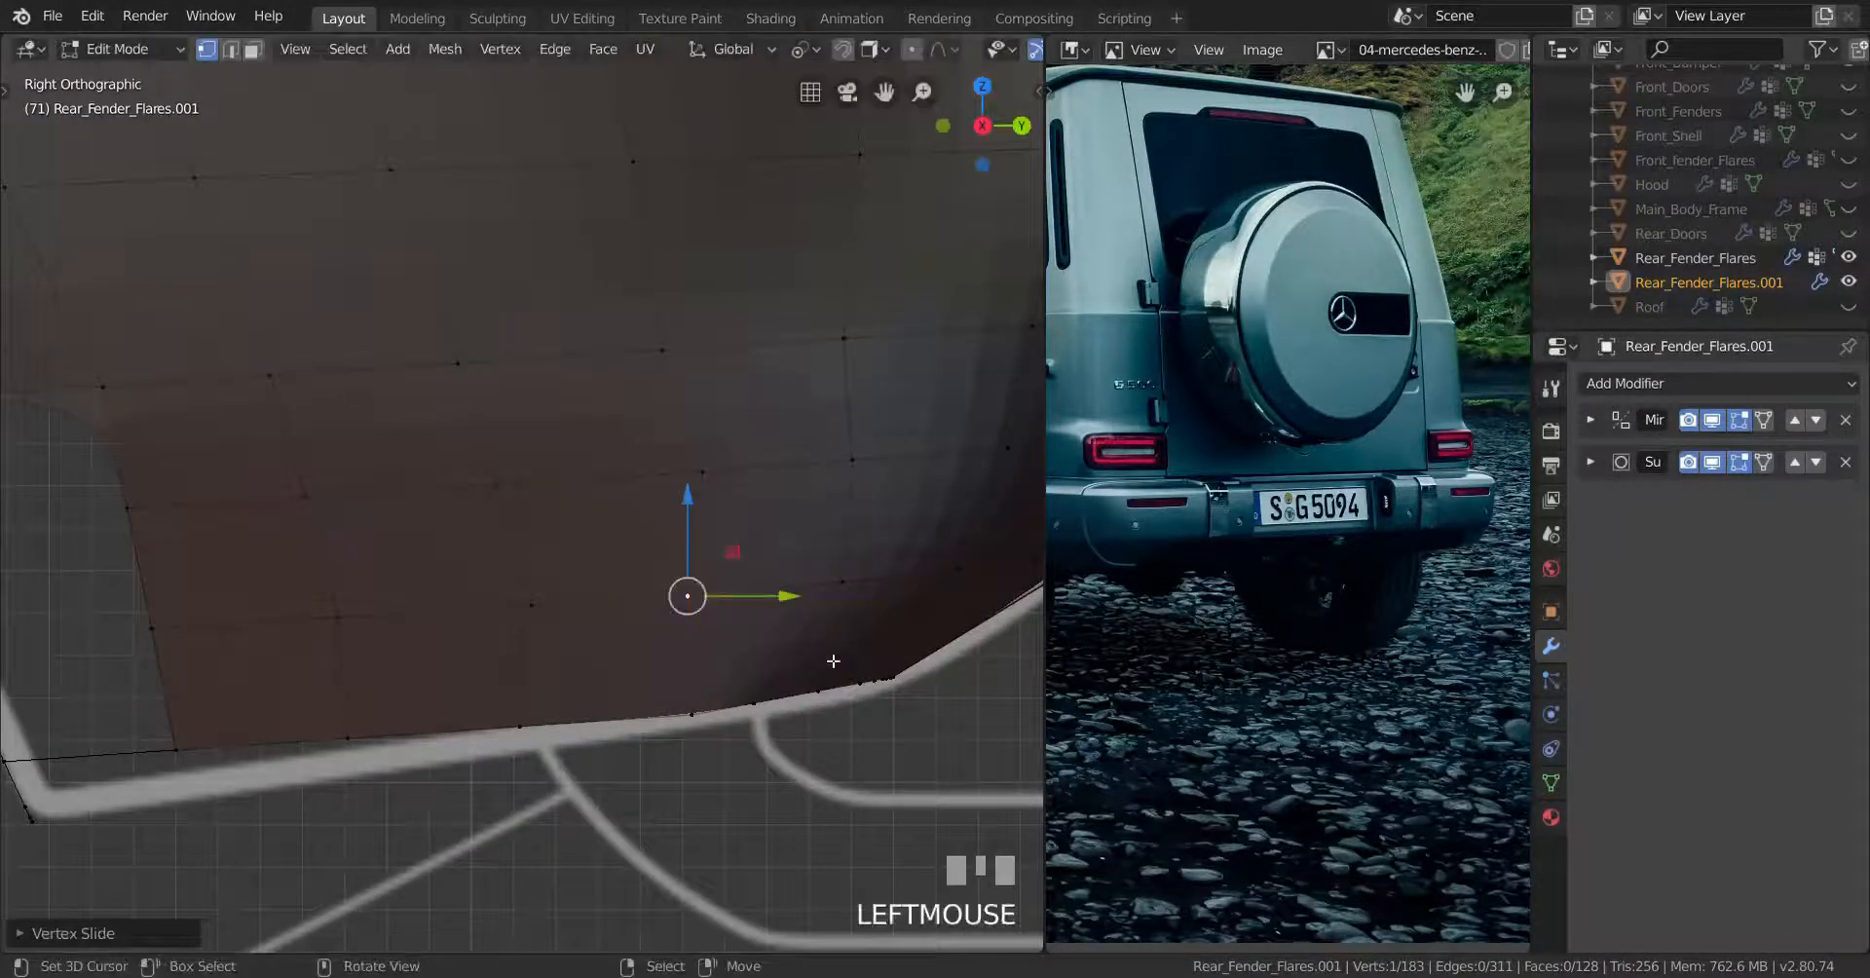
Slide the matching vertex of the upper new loop, then readjust the lower one so both align in the column
right_click(727, 513)
key("g")
key("g")
left_click(718, 507)
right_click(703, 605)
key("g")
key("g")
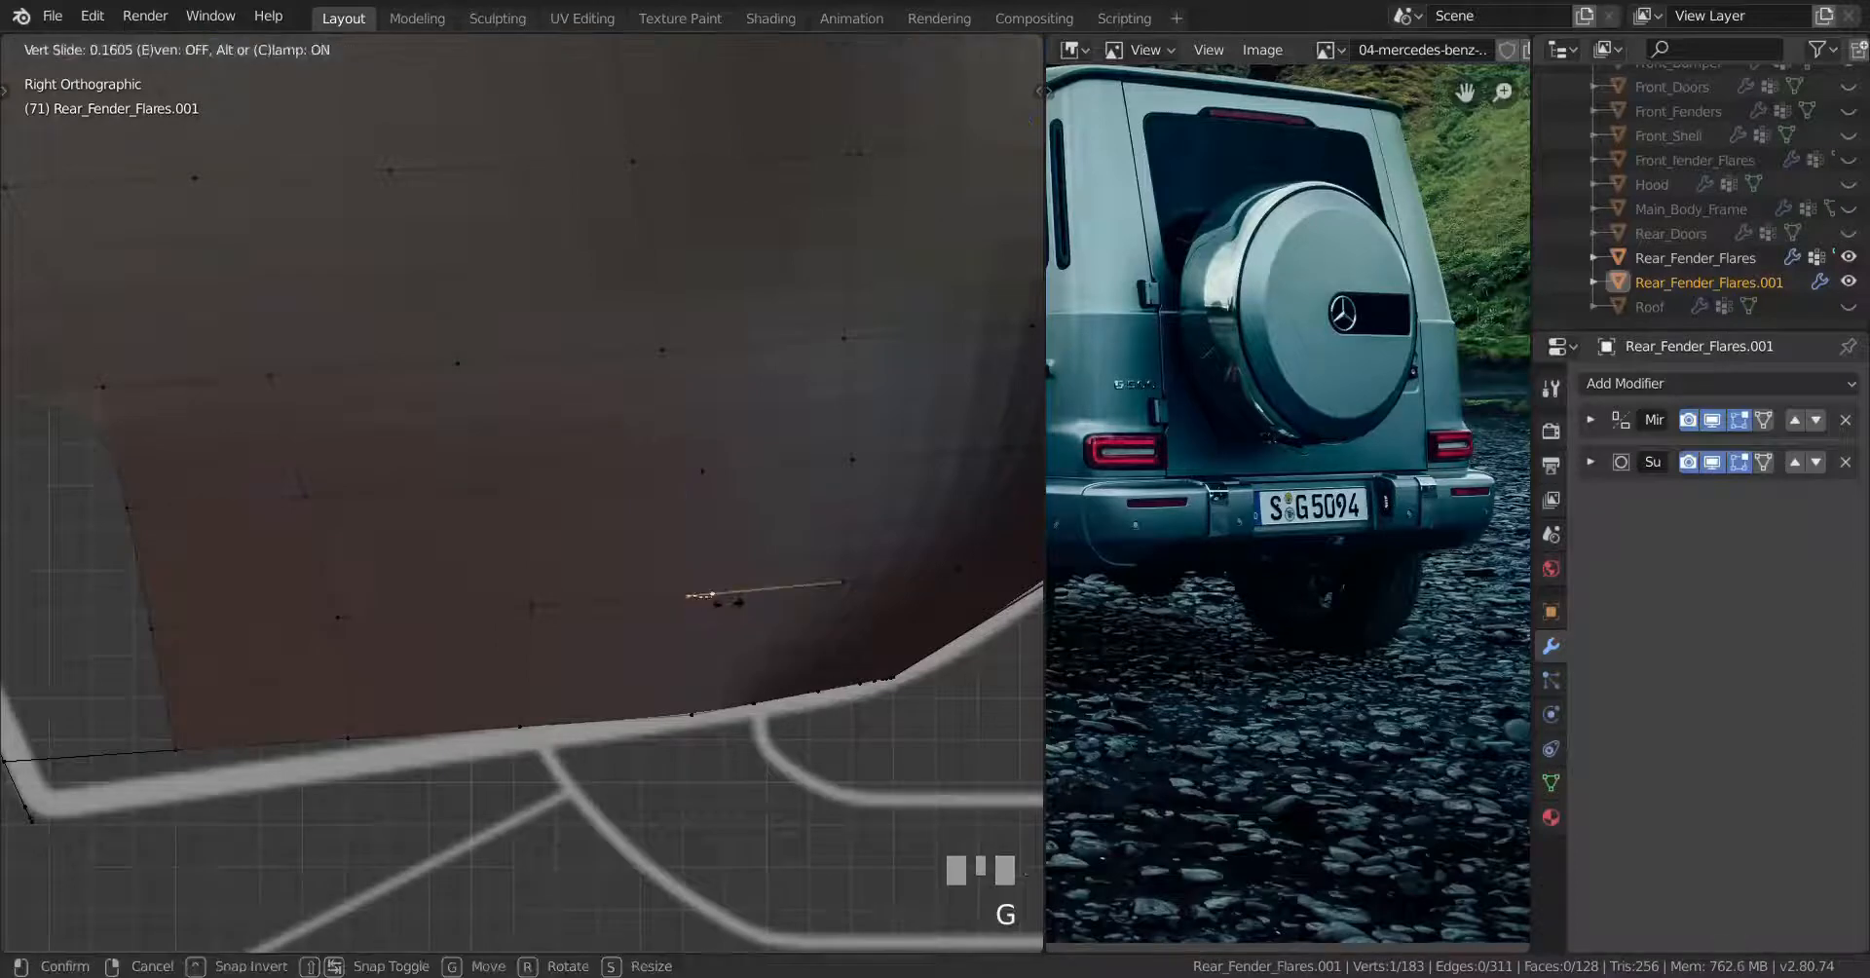
left_click(707, 596)
Slide the vertices of the two rows above rearward along their edges to line up with the adjusted column
right_click(681, 326)
key("g")
key("g")
left_click(769, 381)
scroll(674, 384, "down", 3)
right_click(620, 304)
key("g")
key("g")
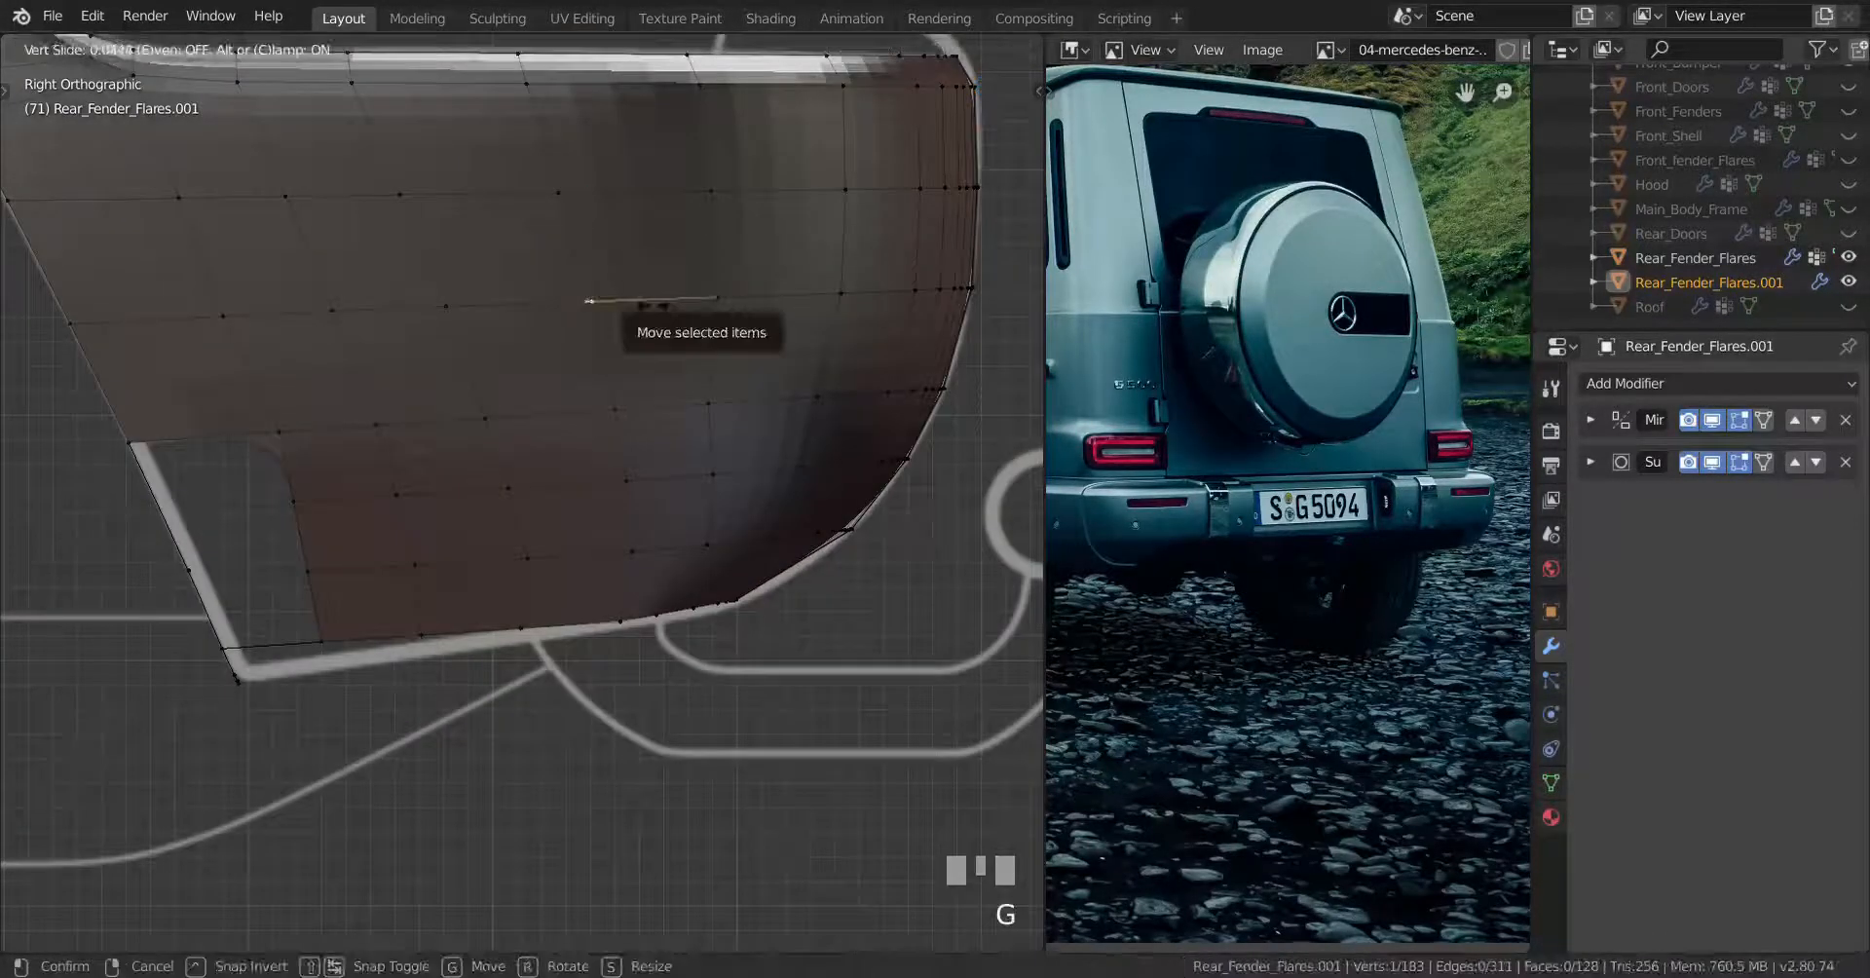
left_click(658, 308)
Slide the two mid-height vertices of the next column rearward along their rows to align the column
right_click(715, 400)
key("g")
key("g")
left_click(729, 403)
right_click(738, 482)
key("g")
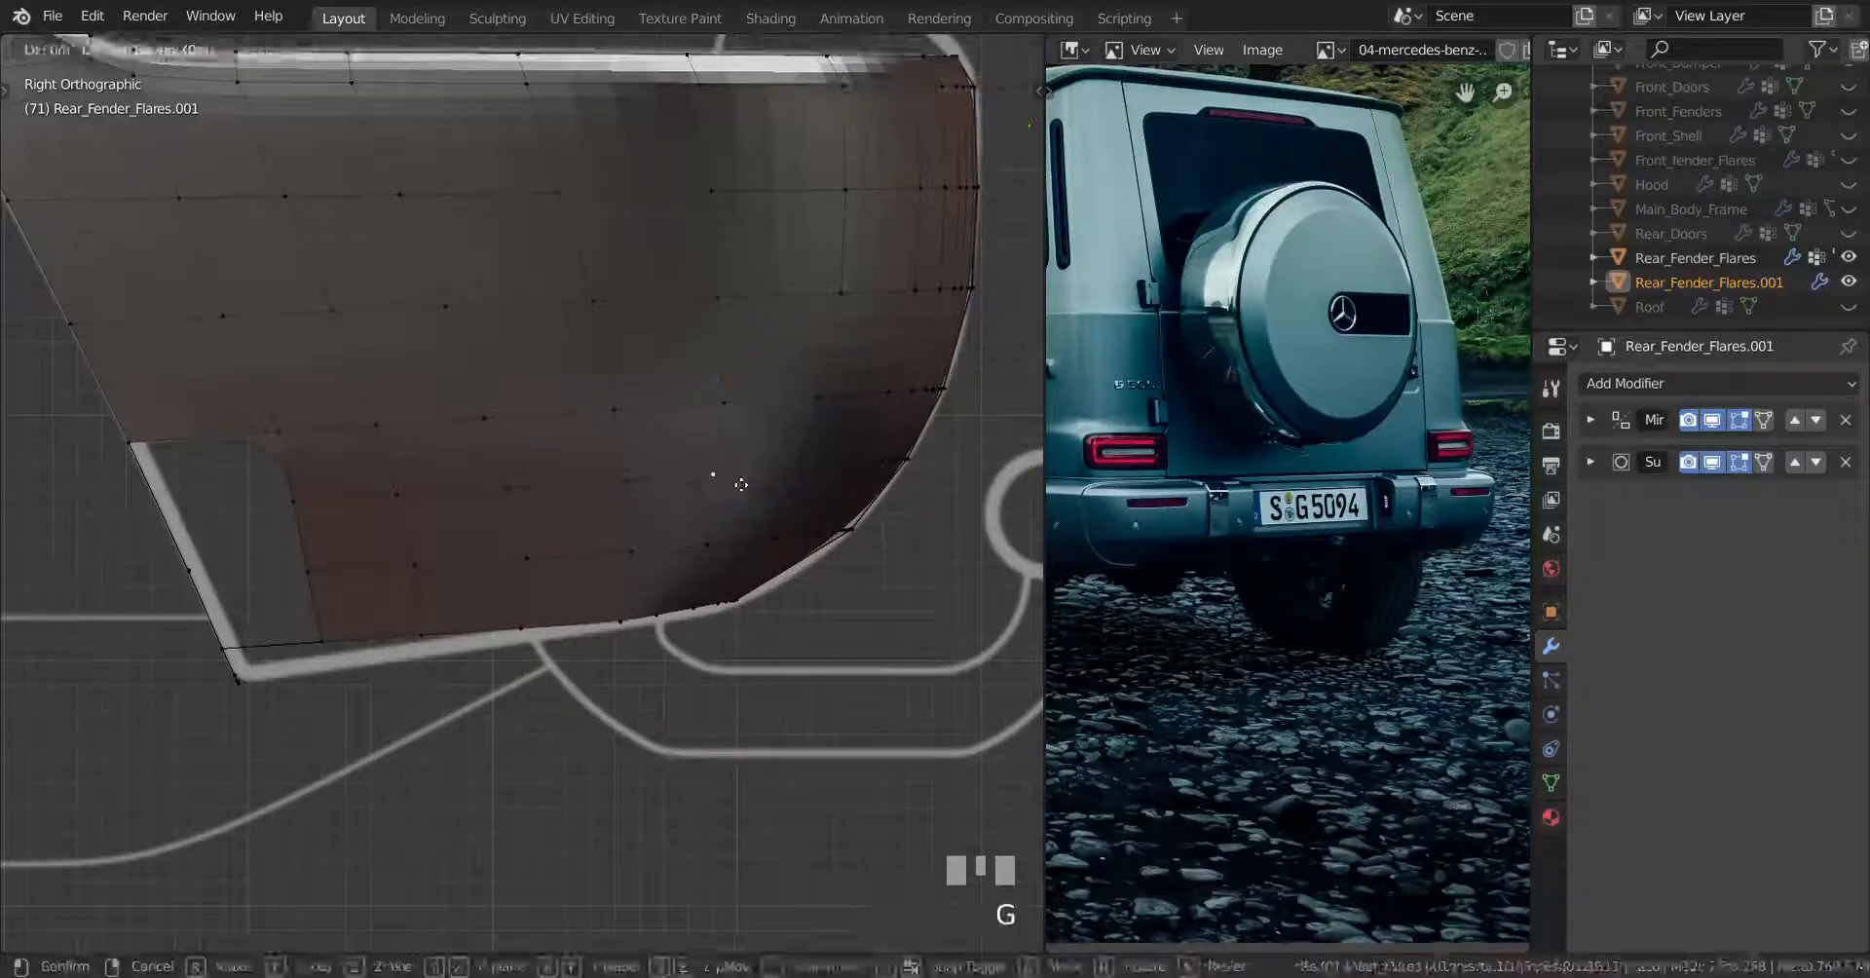
key("g")
left_click(738, 476)
Slide the mid-height vertex nearest the rear curve slightly rearward along its row to even the spacing
right_click(844, 425)
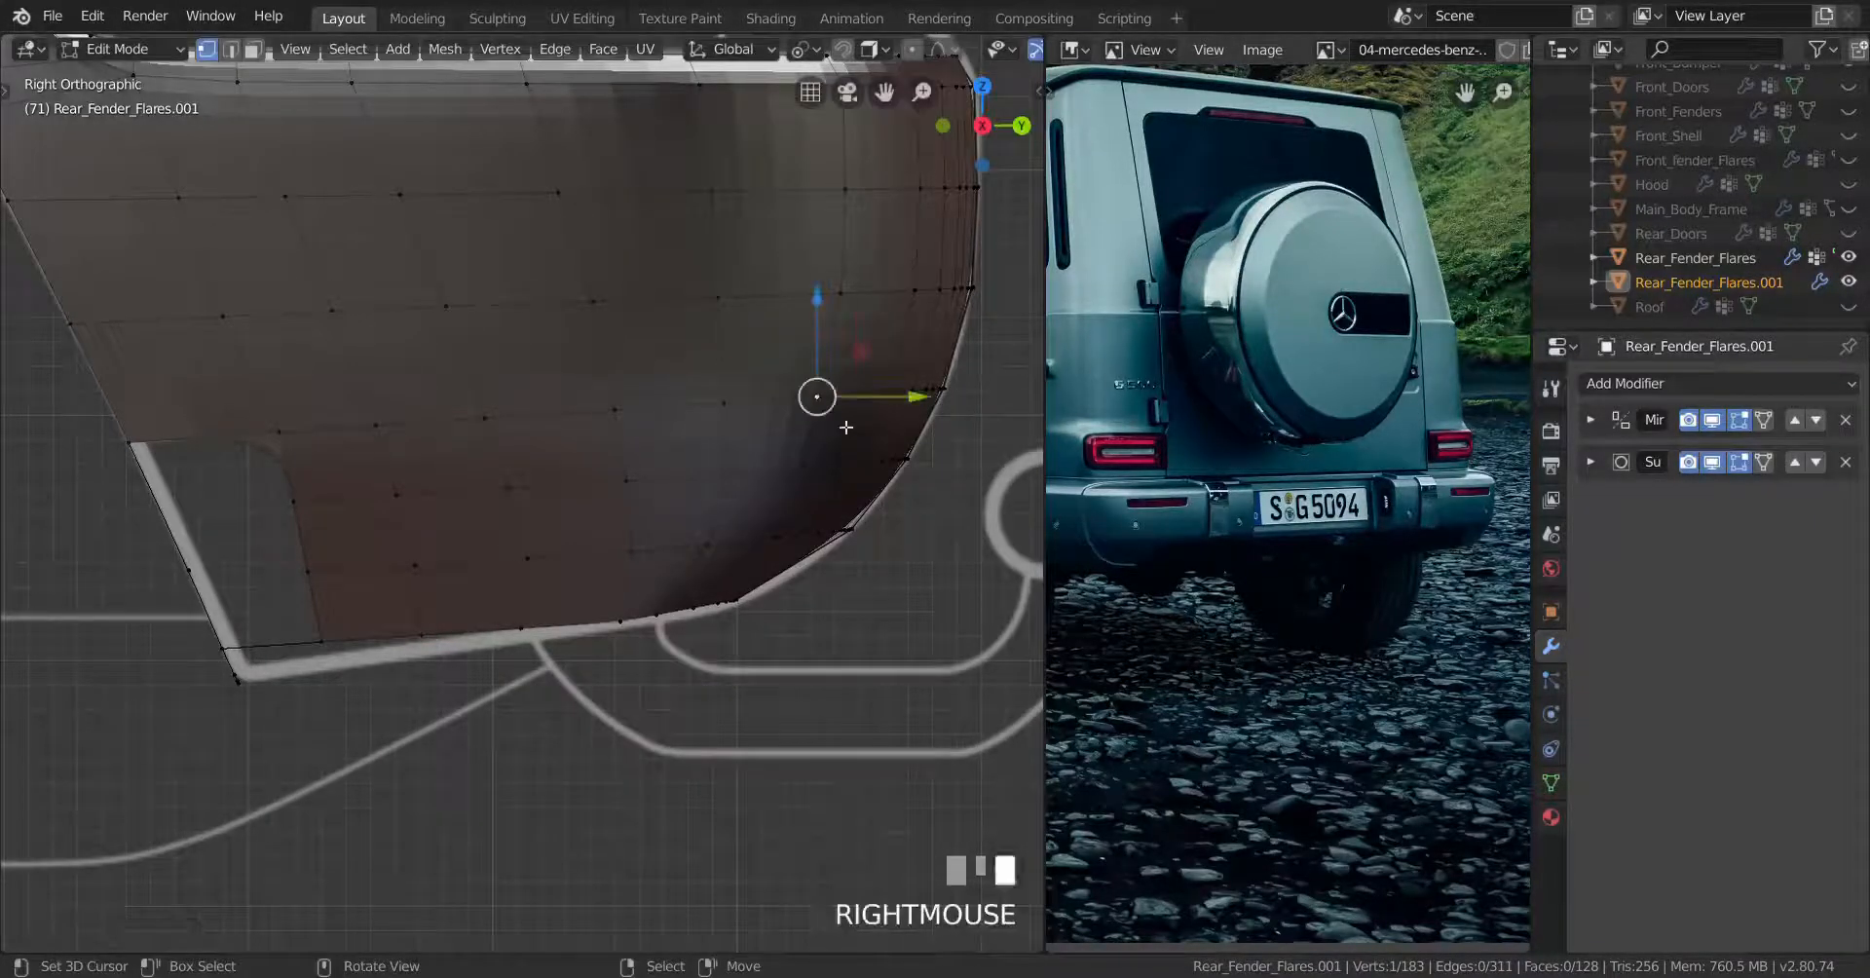
key("g")
key("g")
left_click(692, 472)
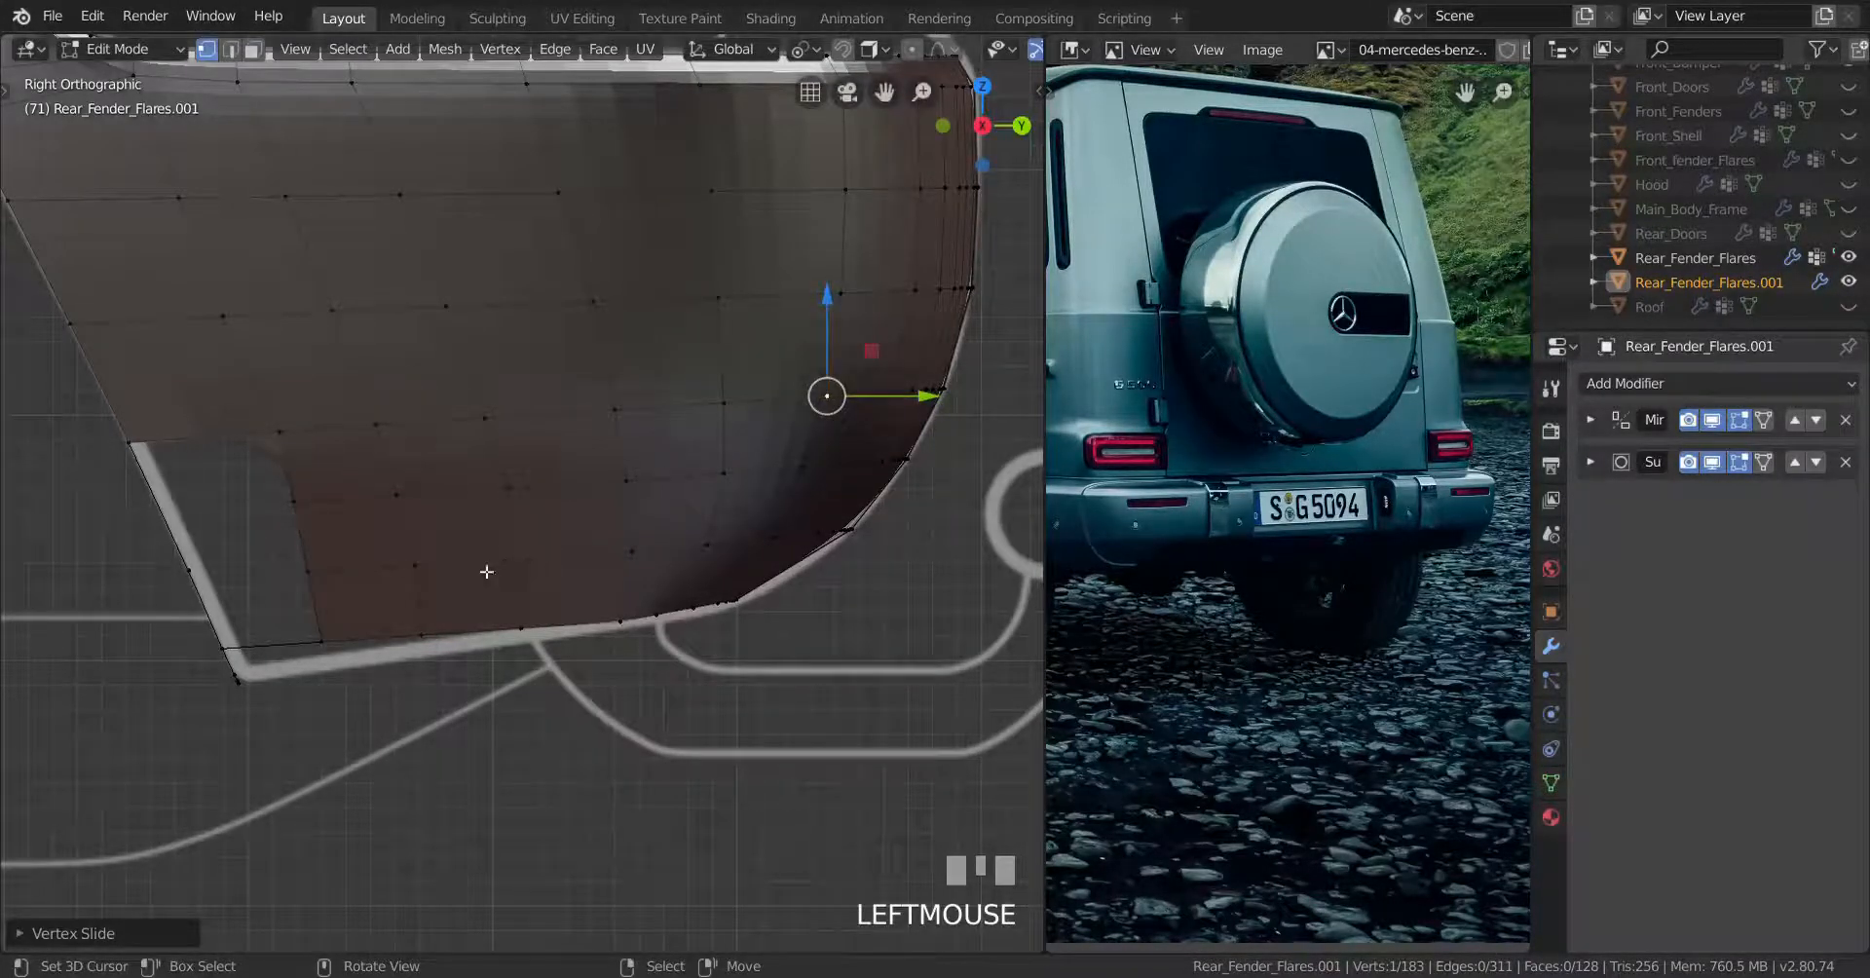
Slide two front vertices of the row just above the lower edge along that row to even their spacing
right_click(526, 557)
key("g")
key("g")
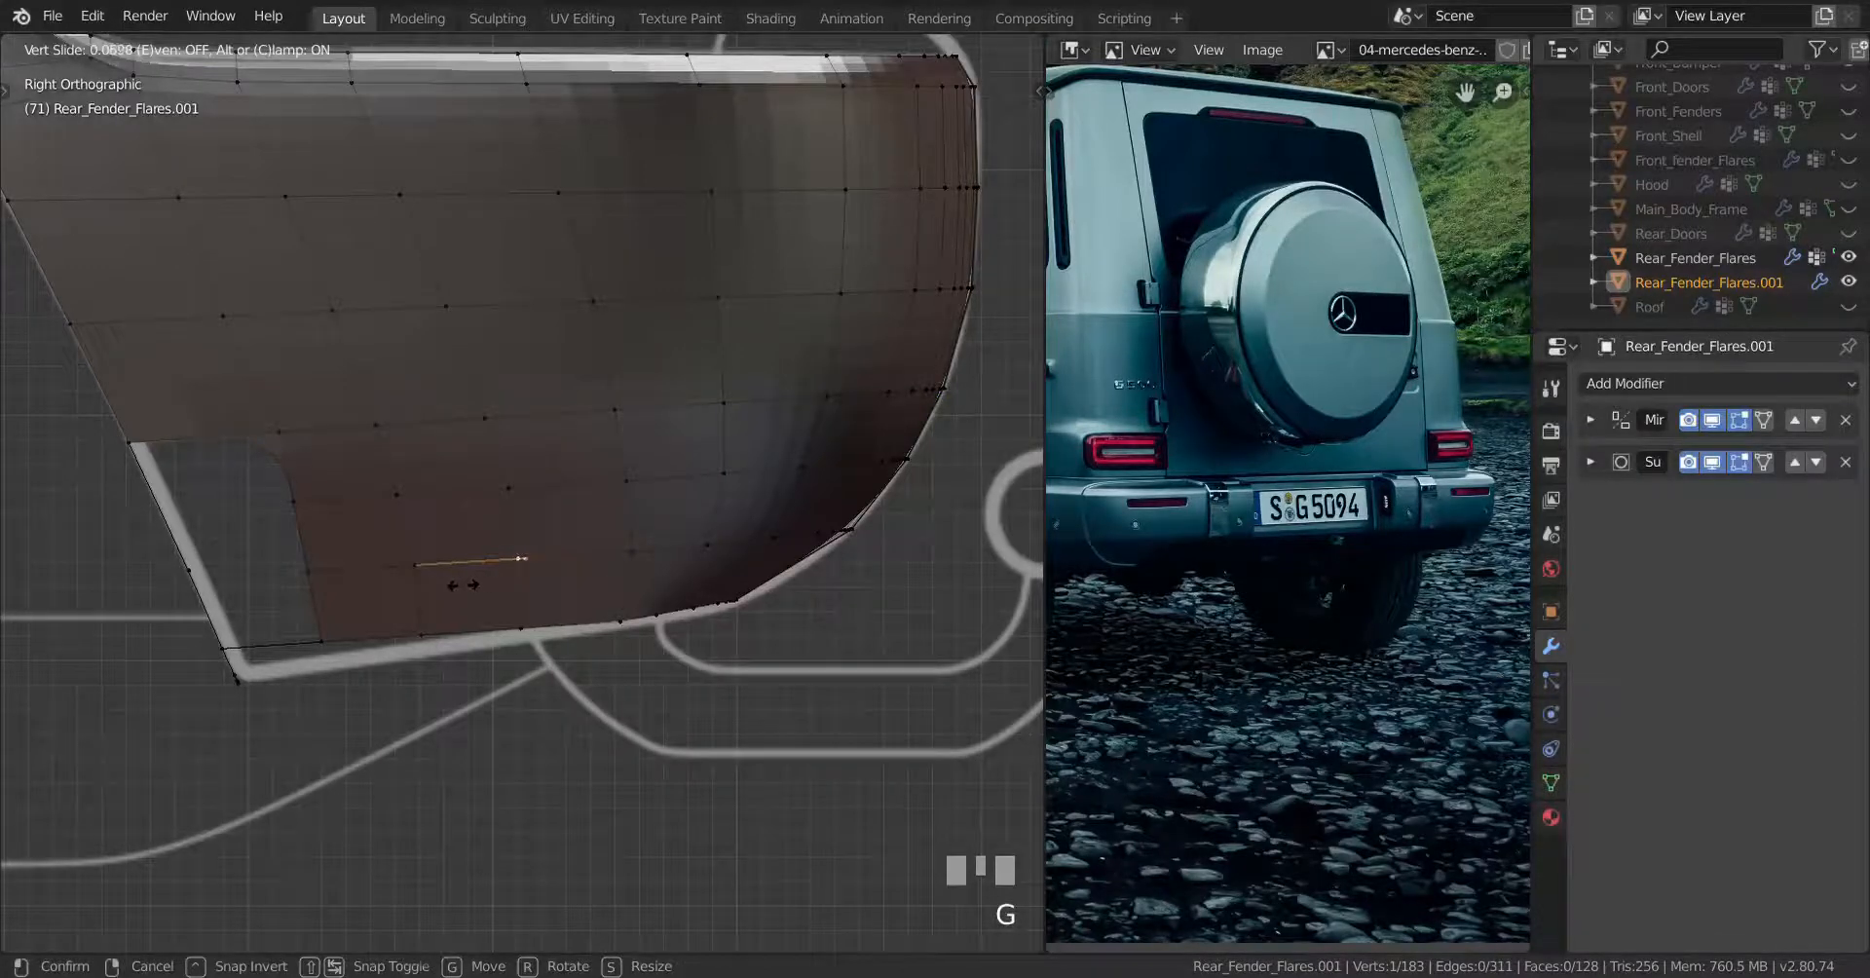
left_click(448, 591)
right_click(415, 590)
key("g")
key("g")
left_click(402, 586)
Slide the two lower vertices of the column beside the rounded rear corner along their rows to smooth the shading
scroll(545, 560, "down", 3)
middle_click_drag(597, 546, 462, 436)
scroll(550, 464, "up", 2)
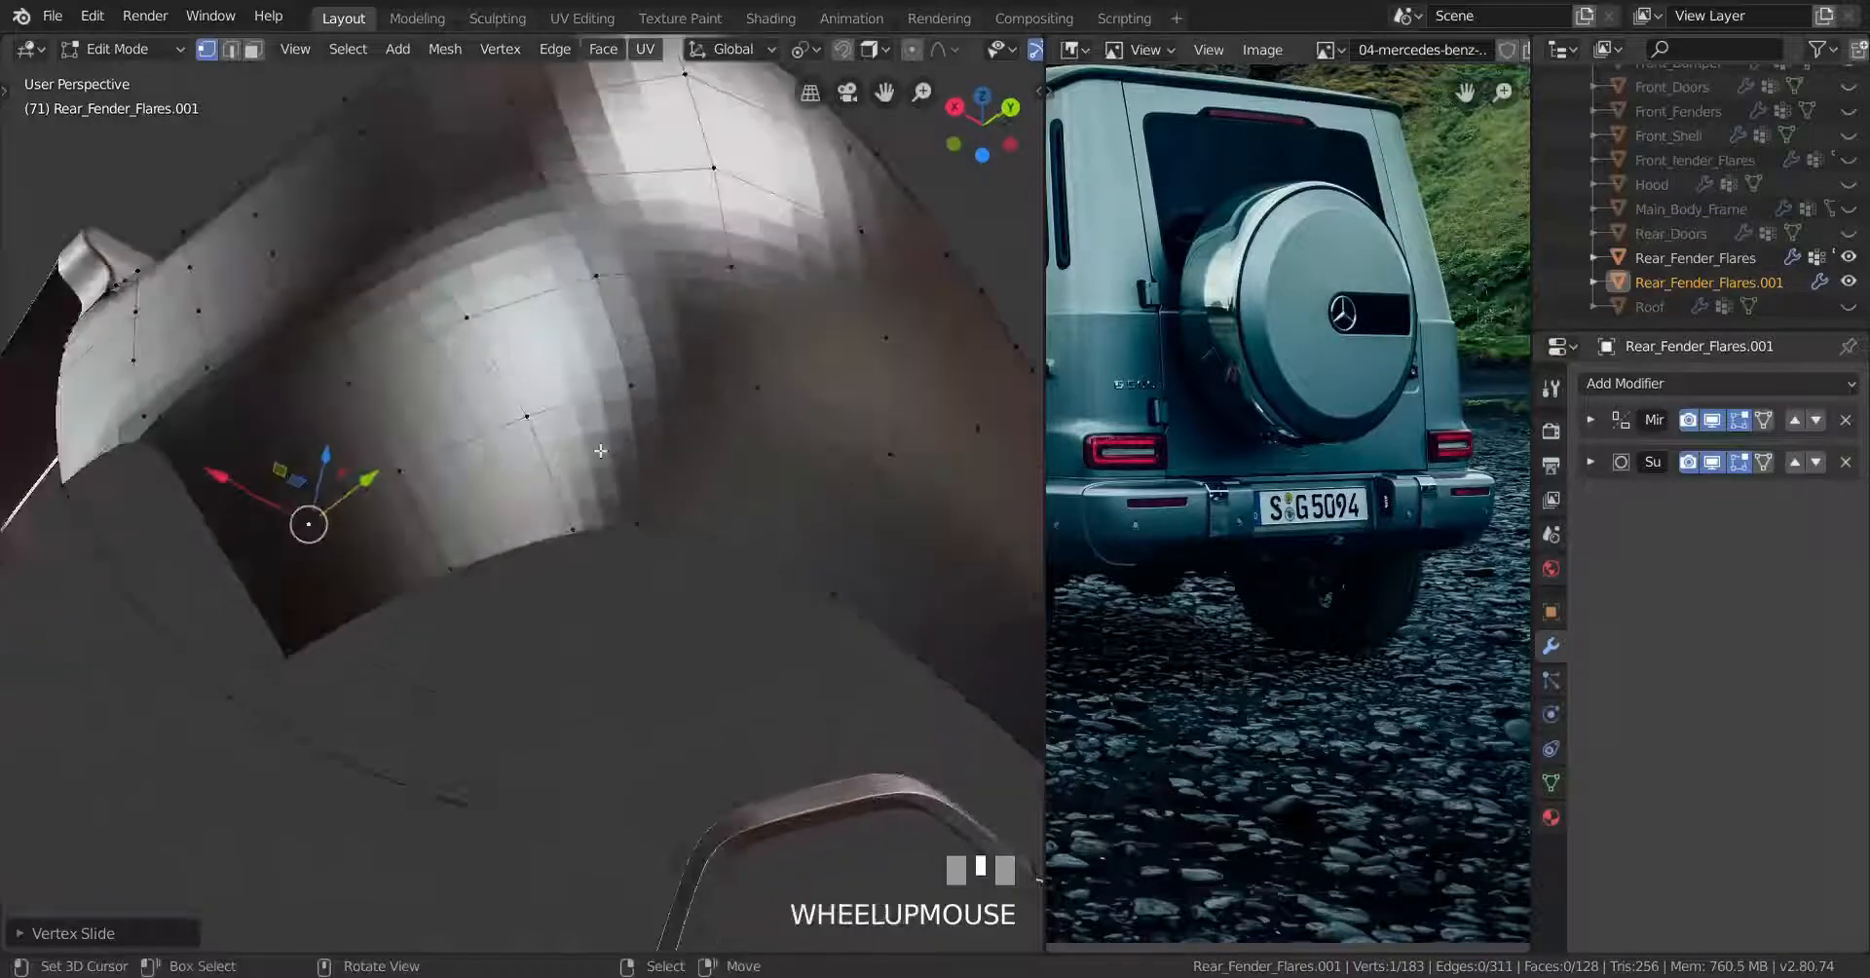
middle_click_drag(550, 463, 631, 327)
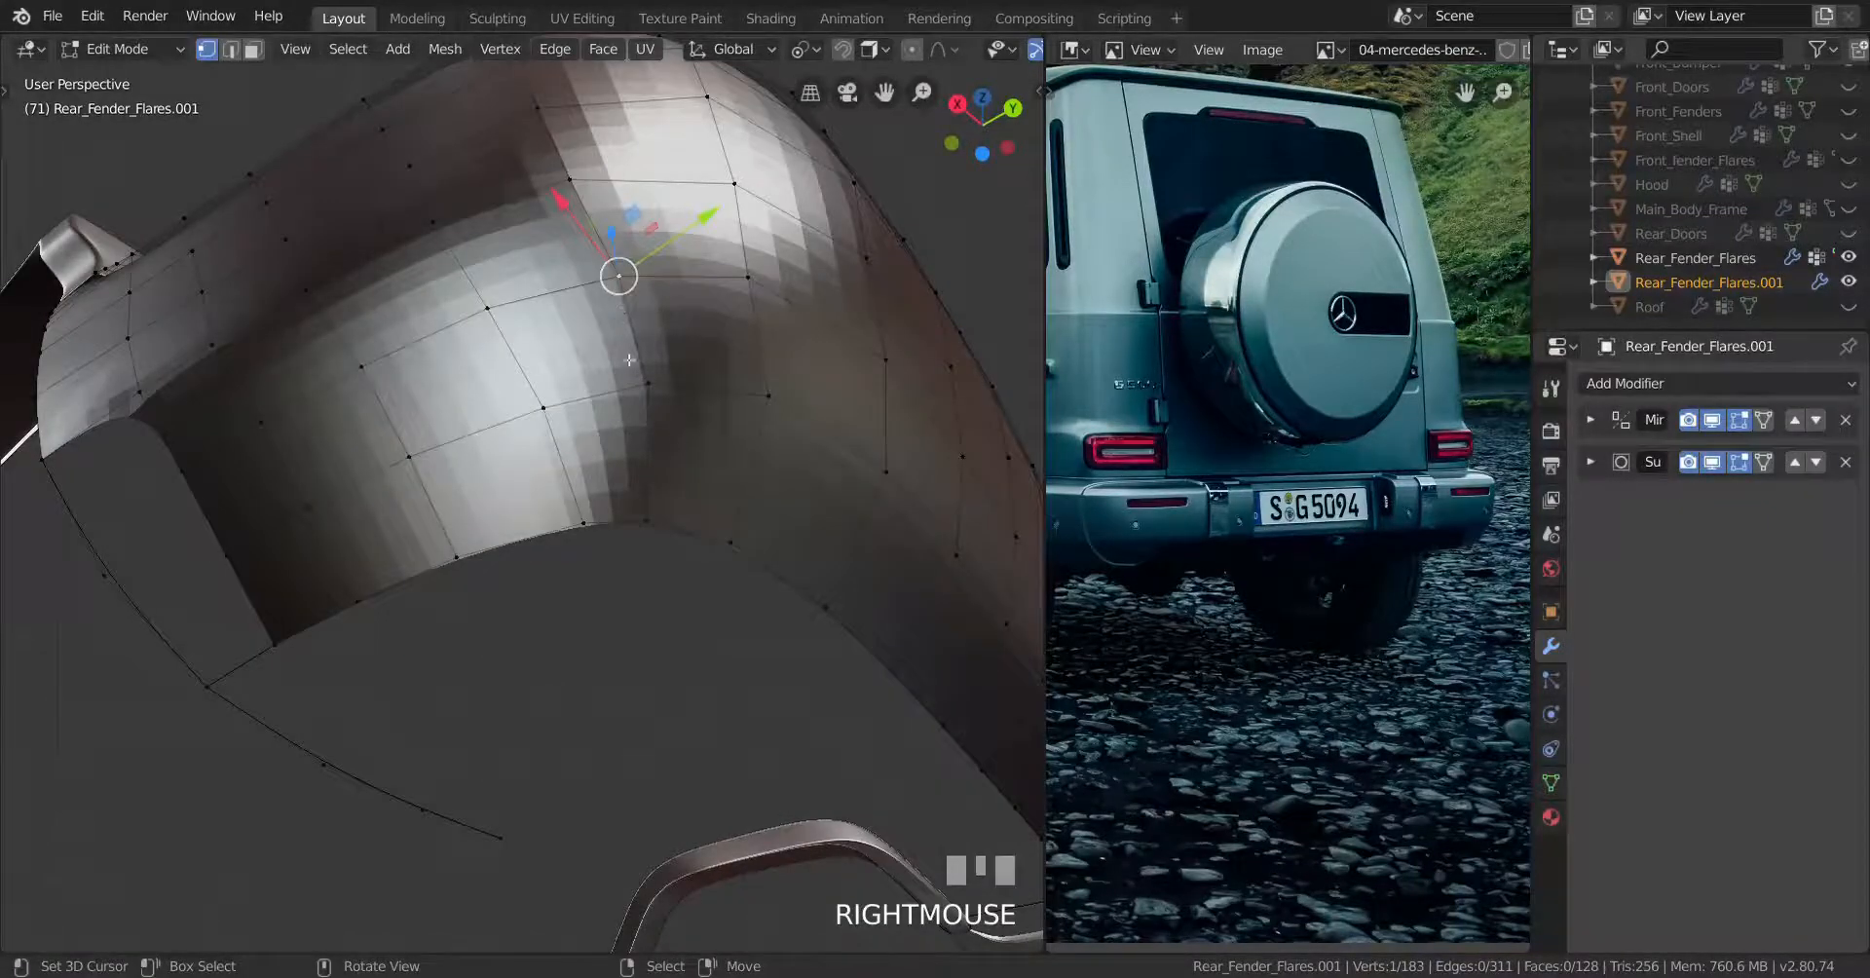
key("g")
key("g")
left_click(623, 355)
key("g")
key("g")
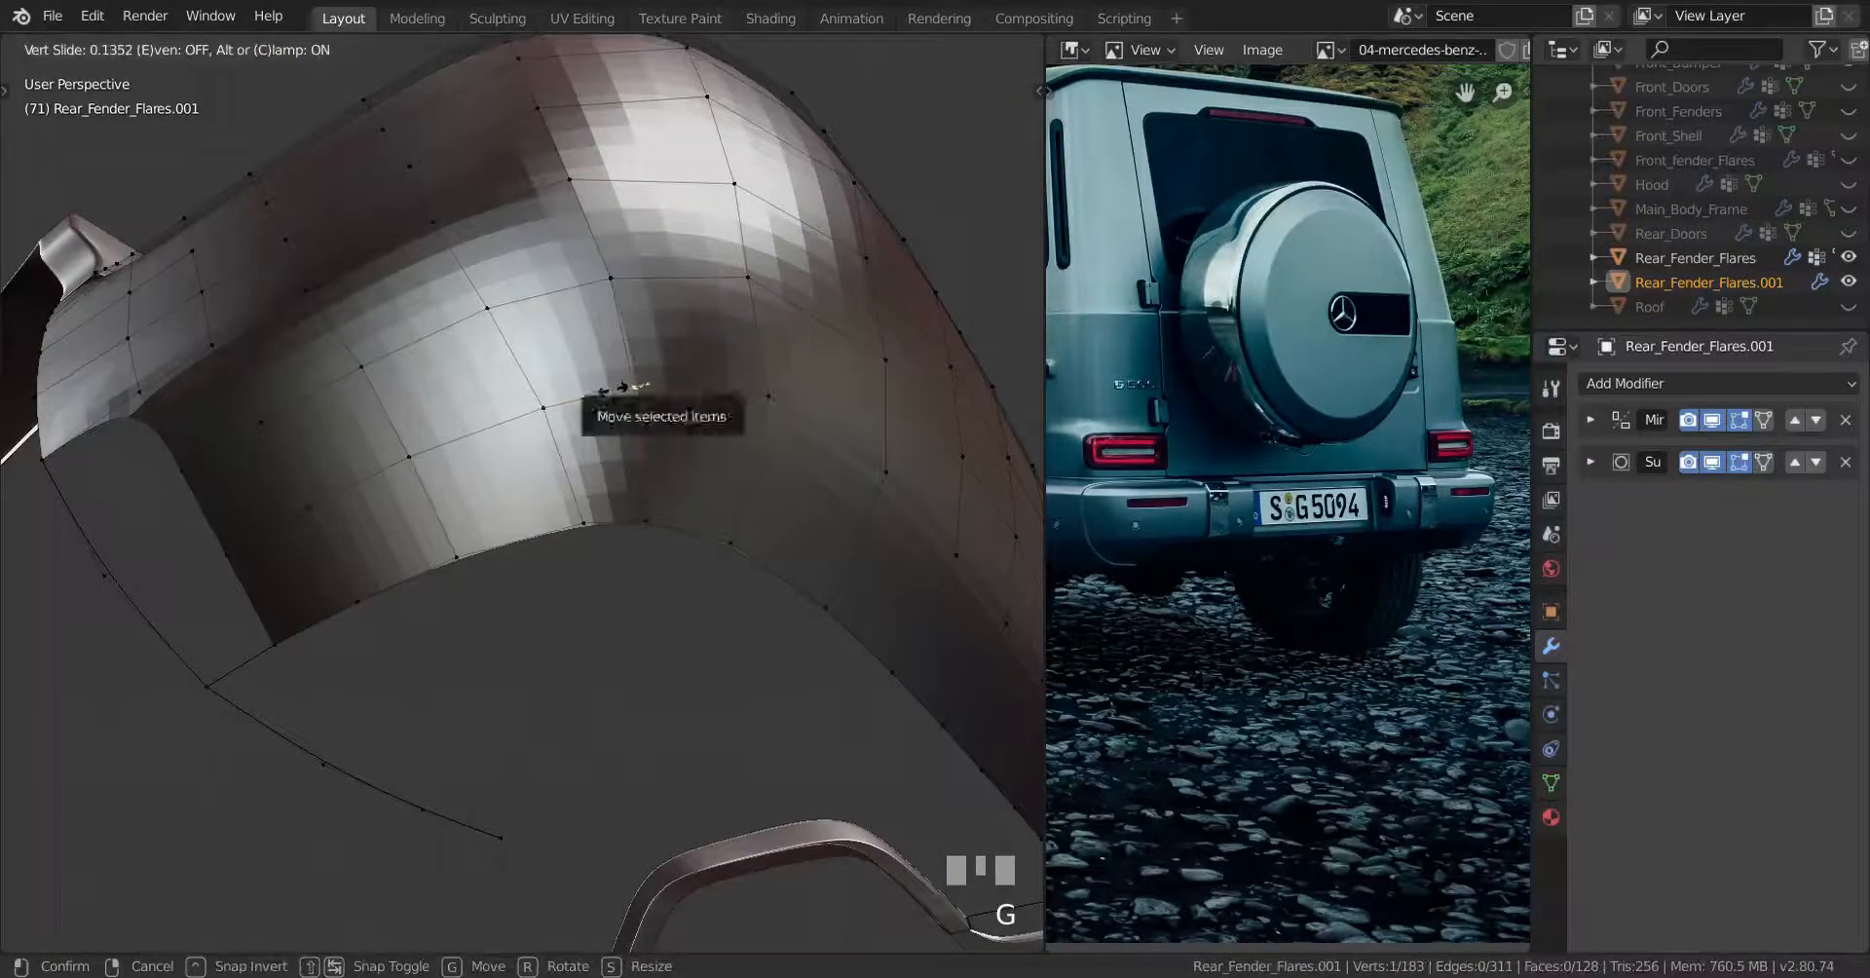
Slide the vertices of the column just ahead of the rear corner along their edges to even the grid
right_click(530, 351)
key("g")
key("g")
right_click(541, 420)
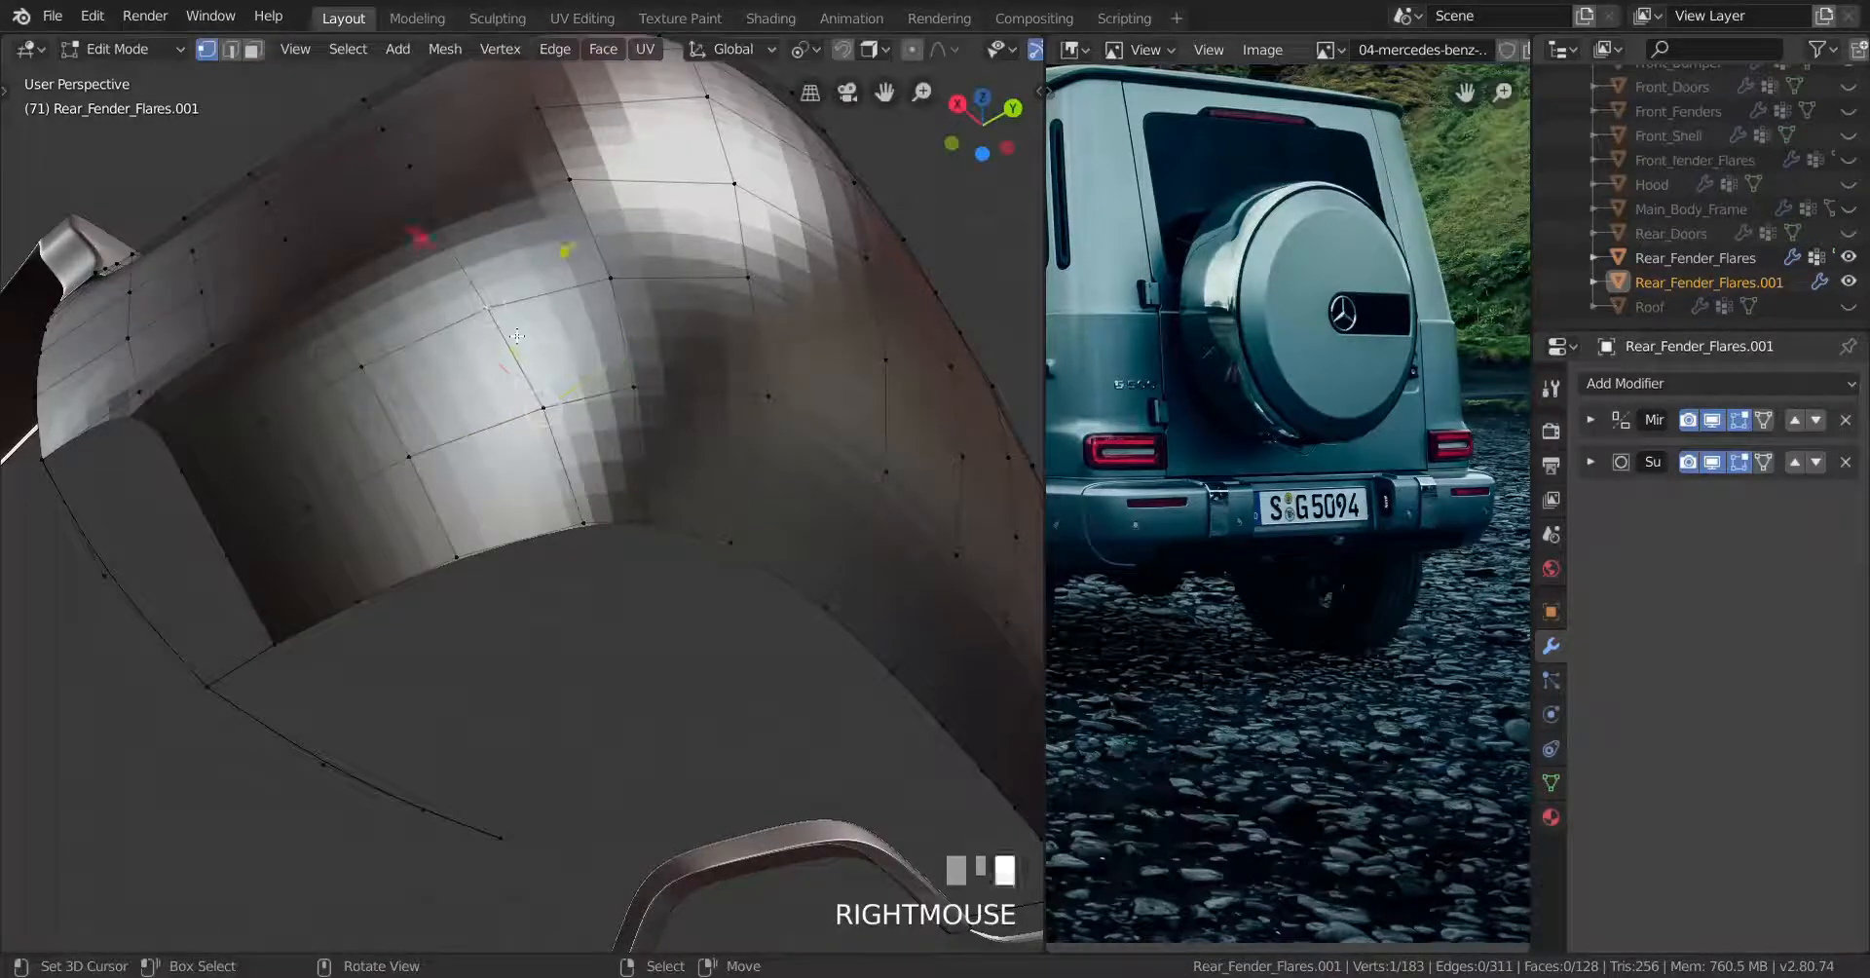
key("g")
key("g")
left_click(510, 324)
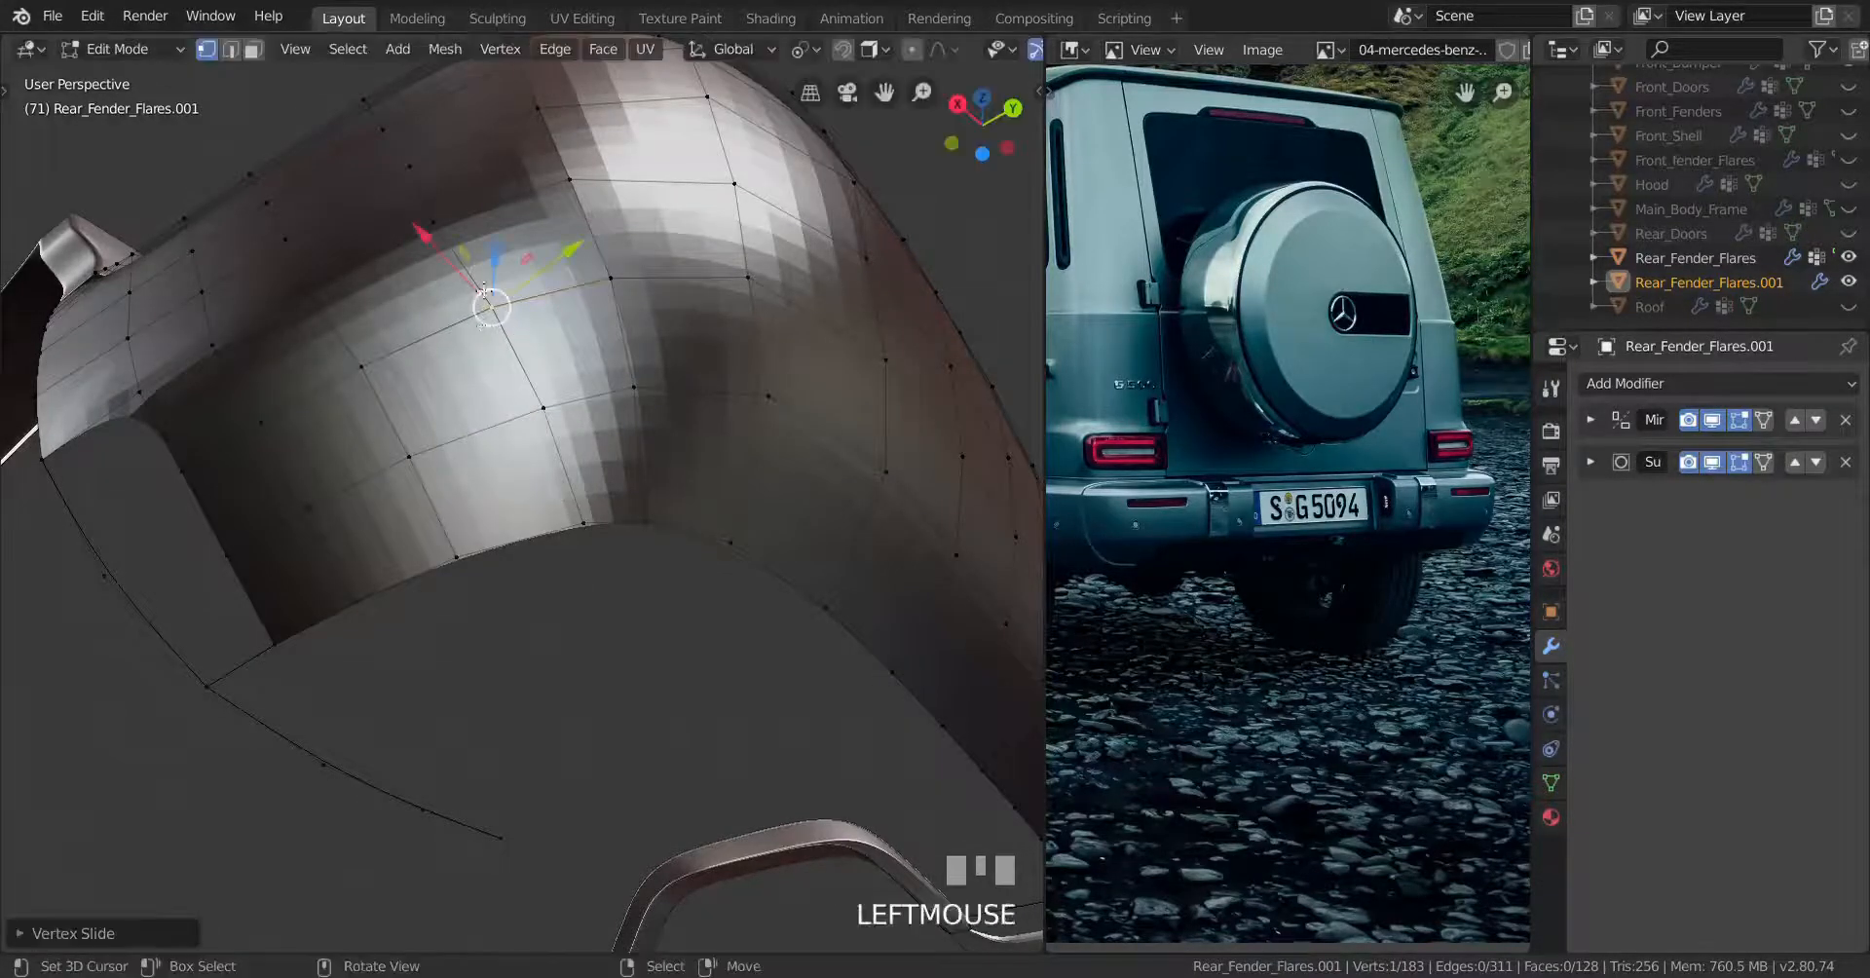
key("g")
key("g")
left_click(465, 246)
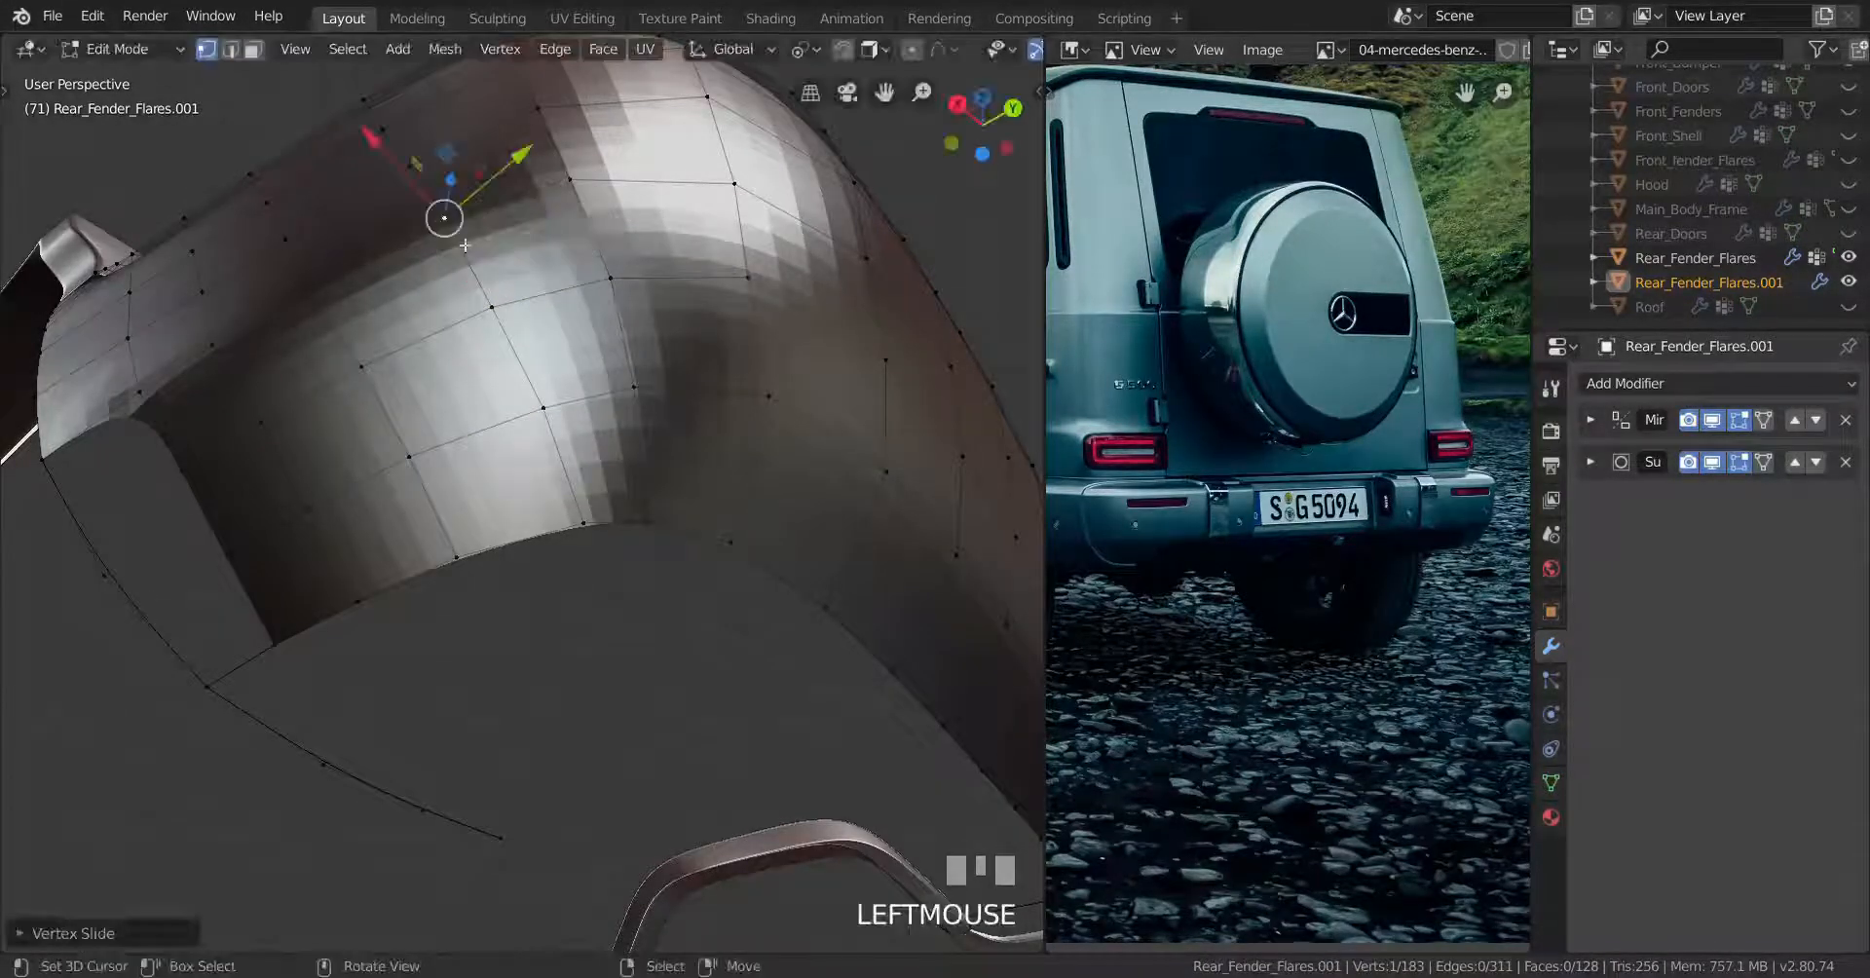
key("g")
key("g")
left_click(464, 295)
Dissolve the extra vertex on the open front edge of the side surface
middle_click_drag(463, 295, 429, 441)
scroll(617, 373, "down", 2)
key("Tab")
key("Tab")
scroll(409, 447, "up", 2)
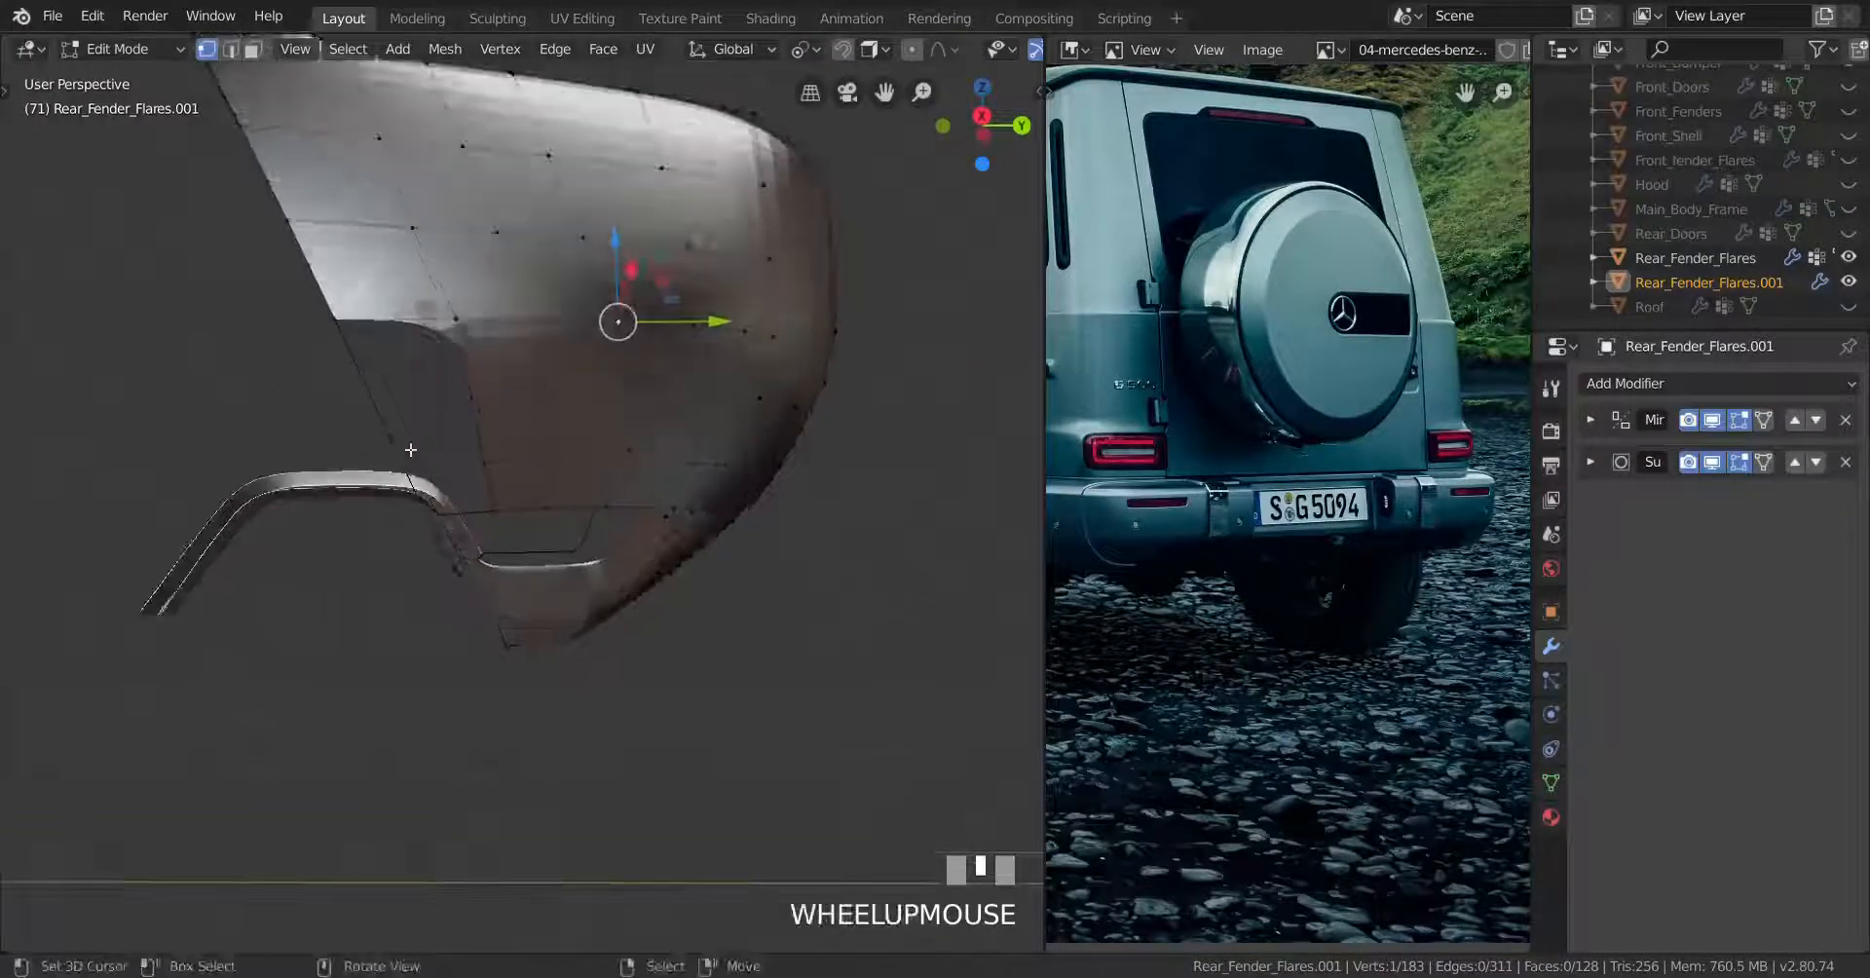
key("x")
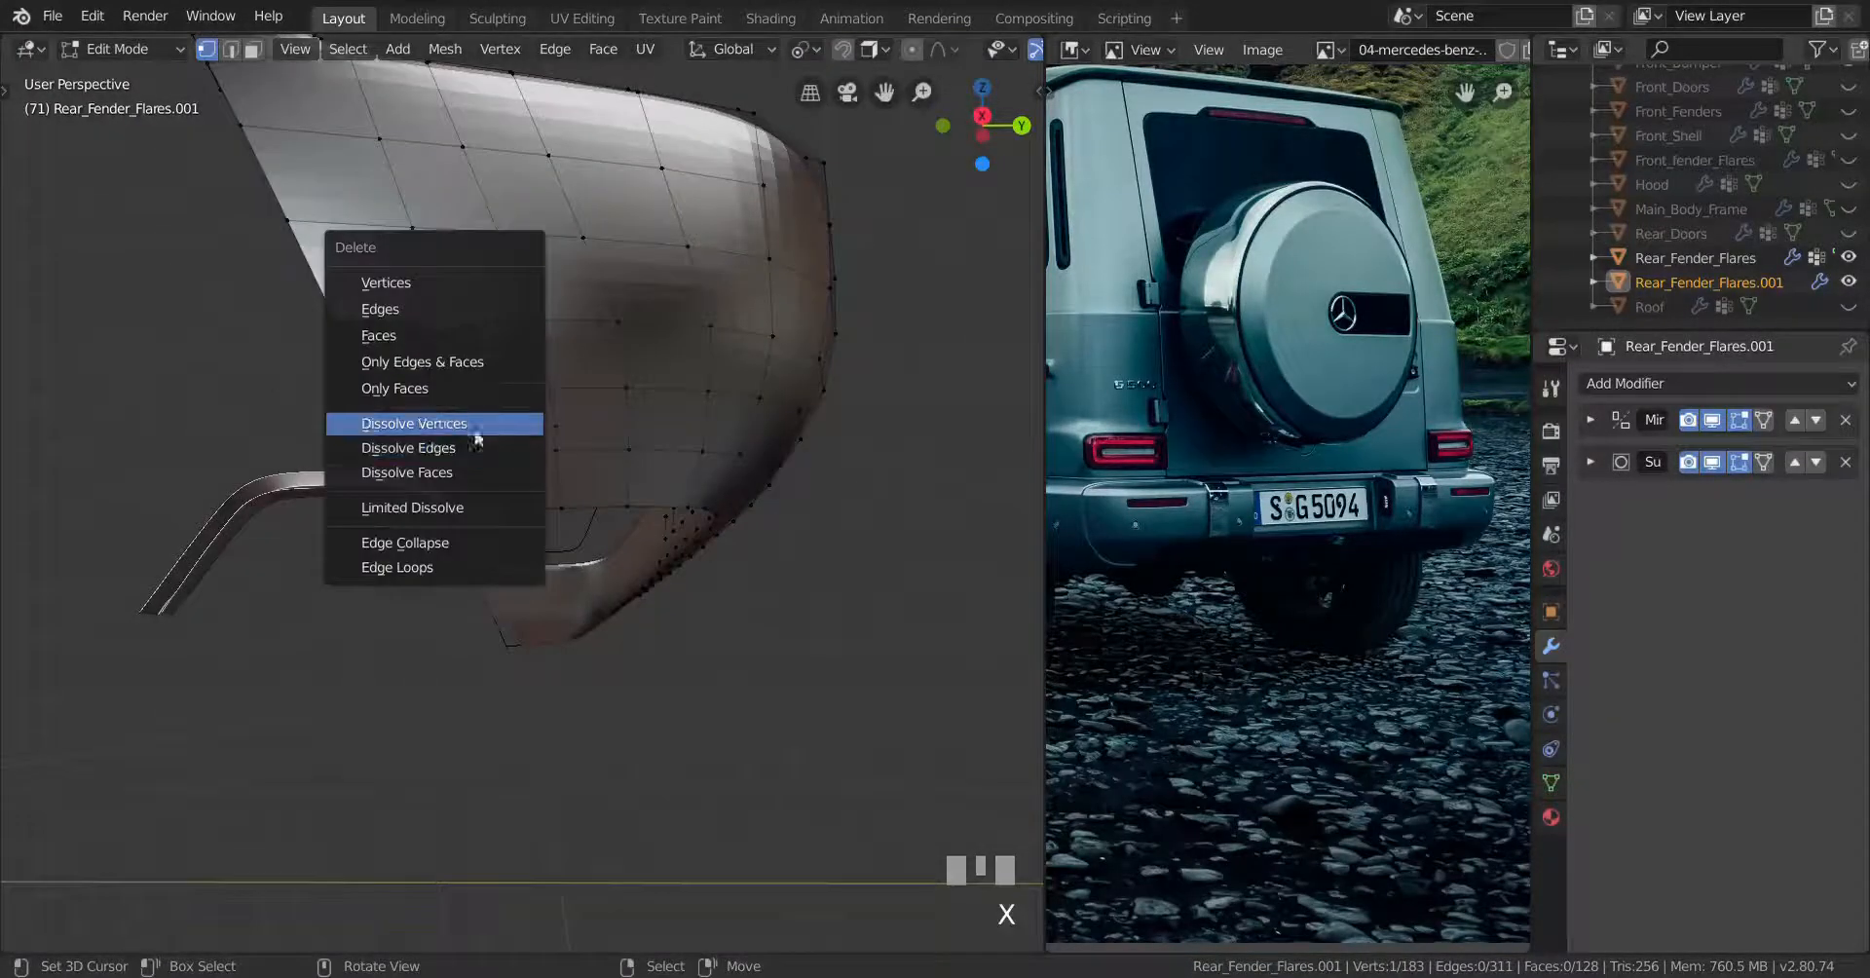
left_click(475, 434)
Divide the open front edge with two cuts and fill the remaining front gap with faces
key("ctrl+r")
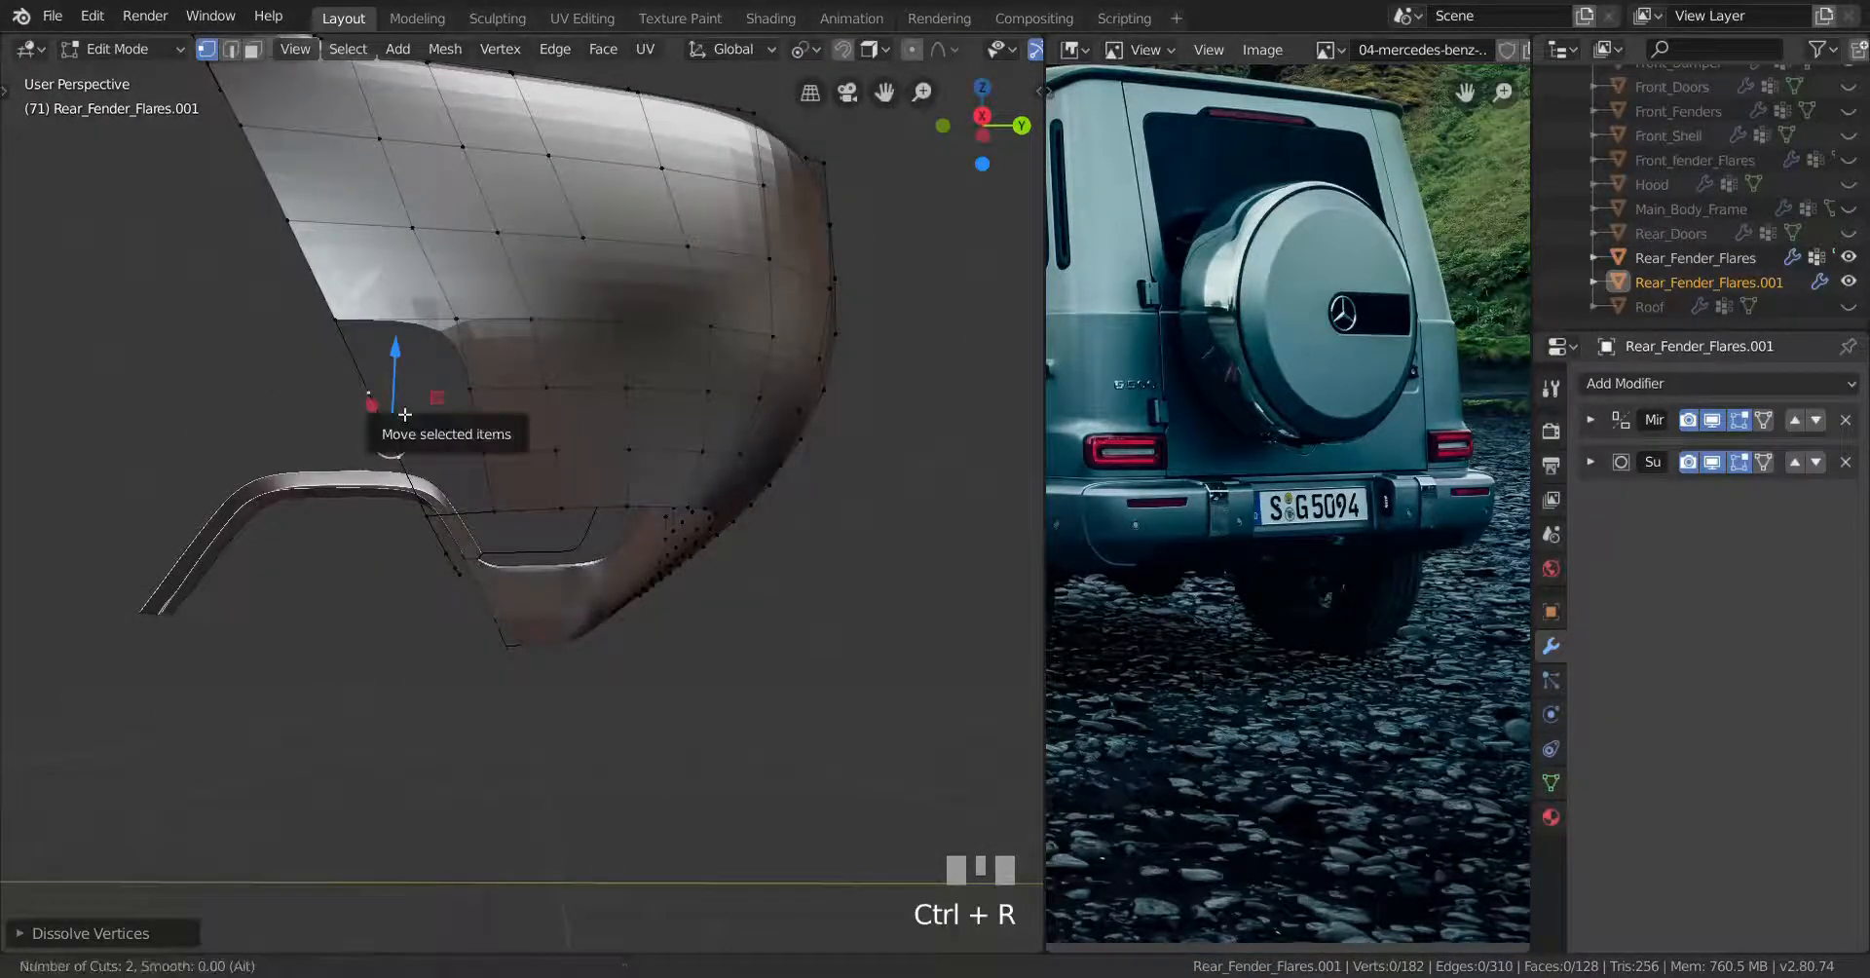
left_click(394, 360)
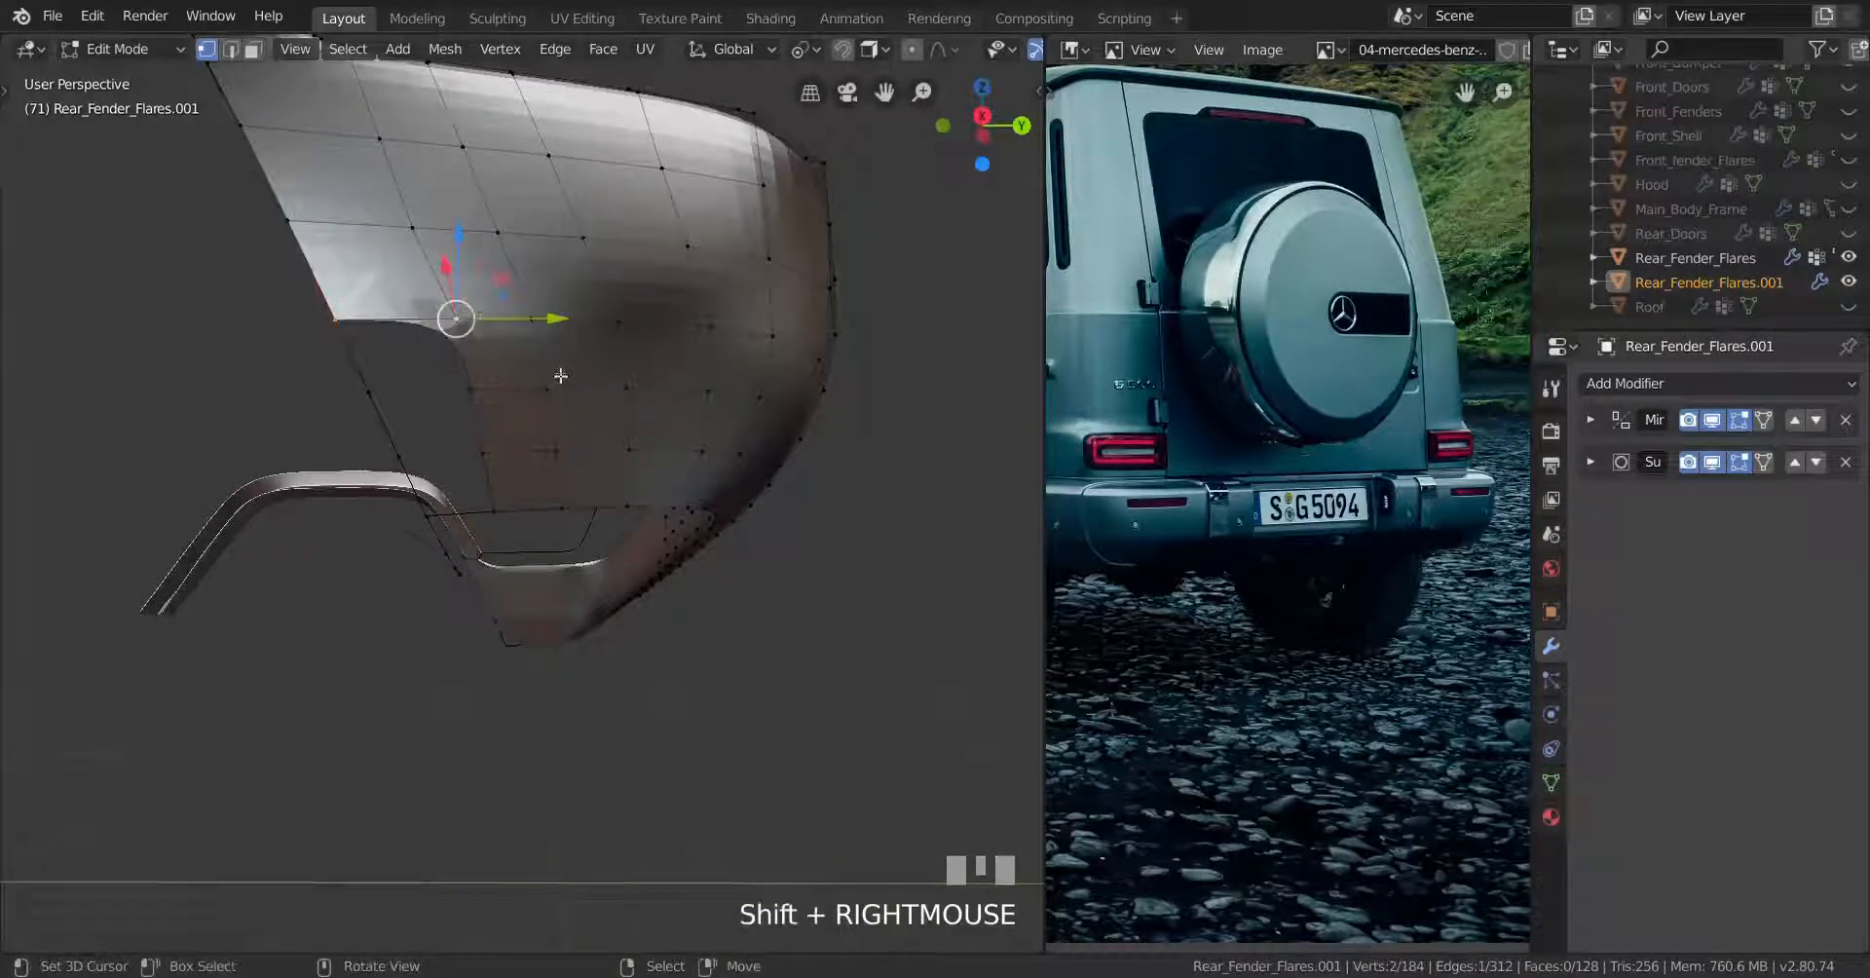
key("f")
Compare the filled bumper shape with the rear corner in the reference photo and with the back blueprint
middle_click_drag(560, 375, 732, 389)
key("Tab")
scroll(1282, 601, "up", 3)
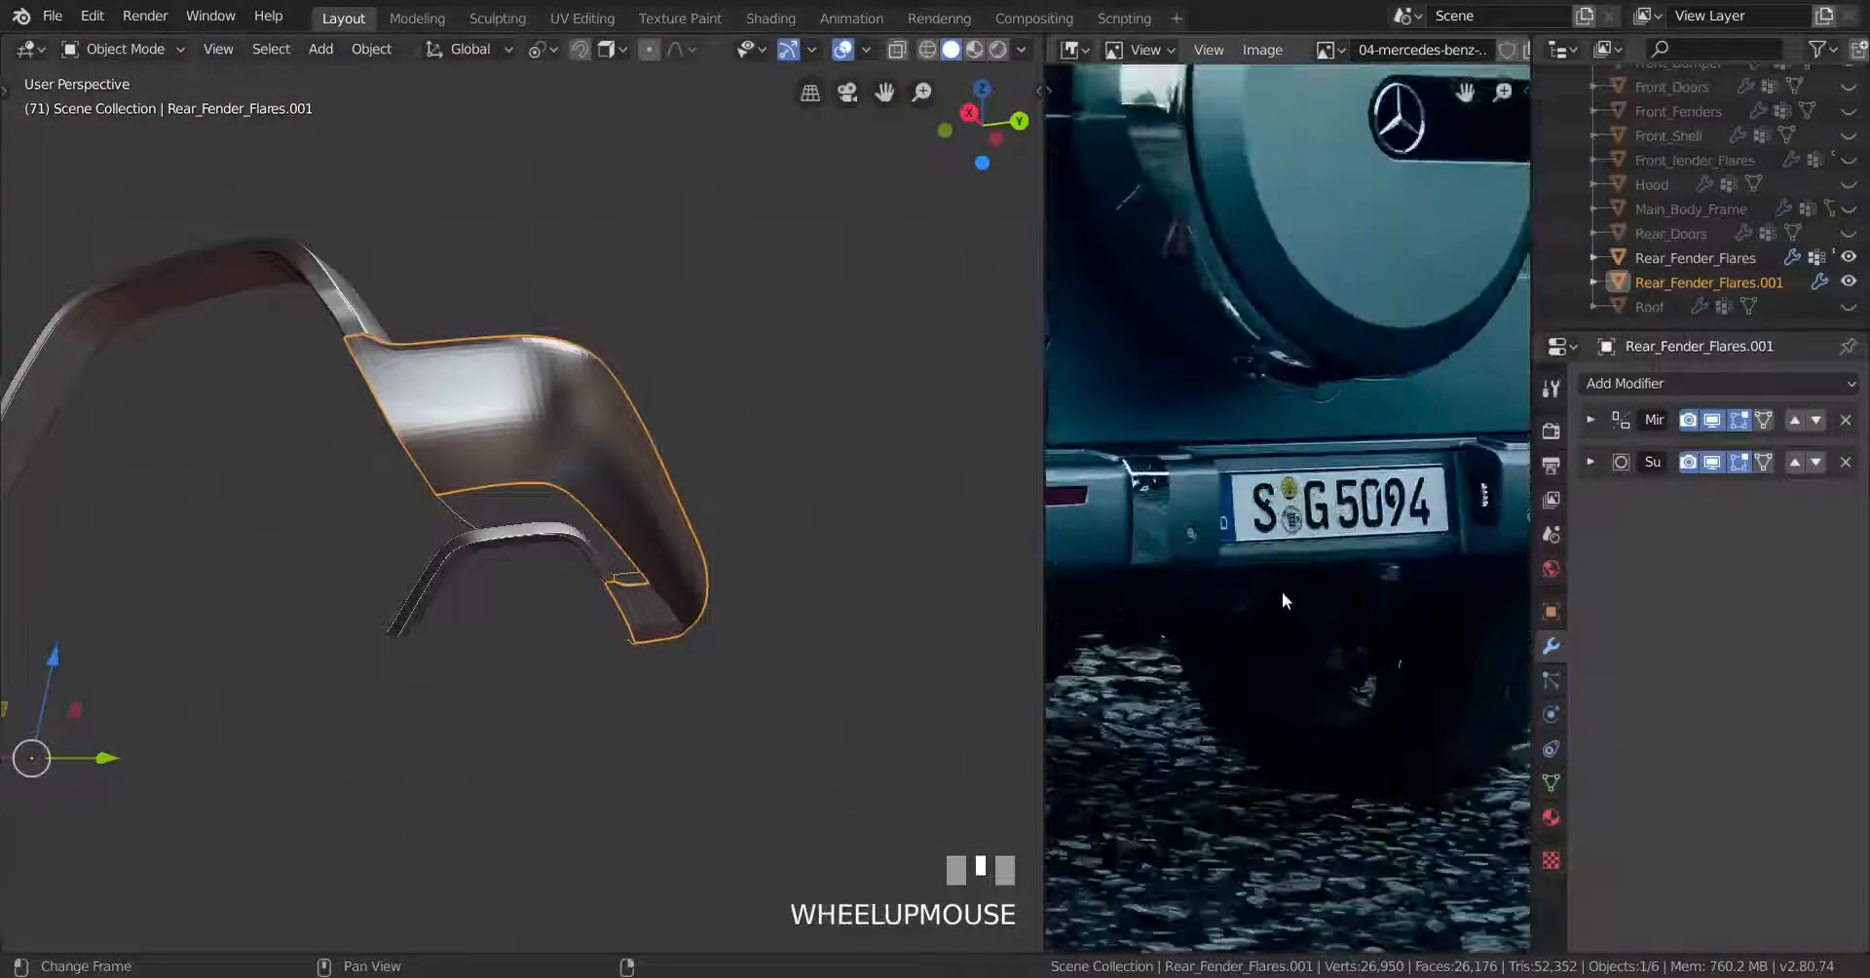
middle_click_drag(1282, 601, 1444, 478)
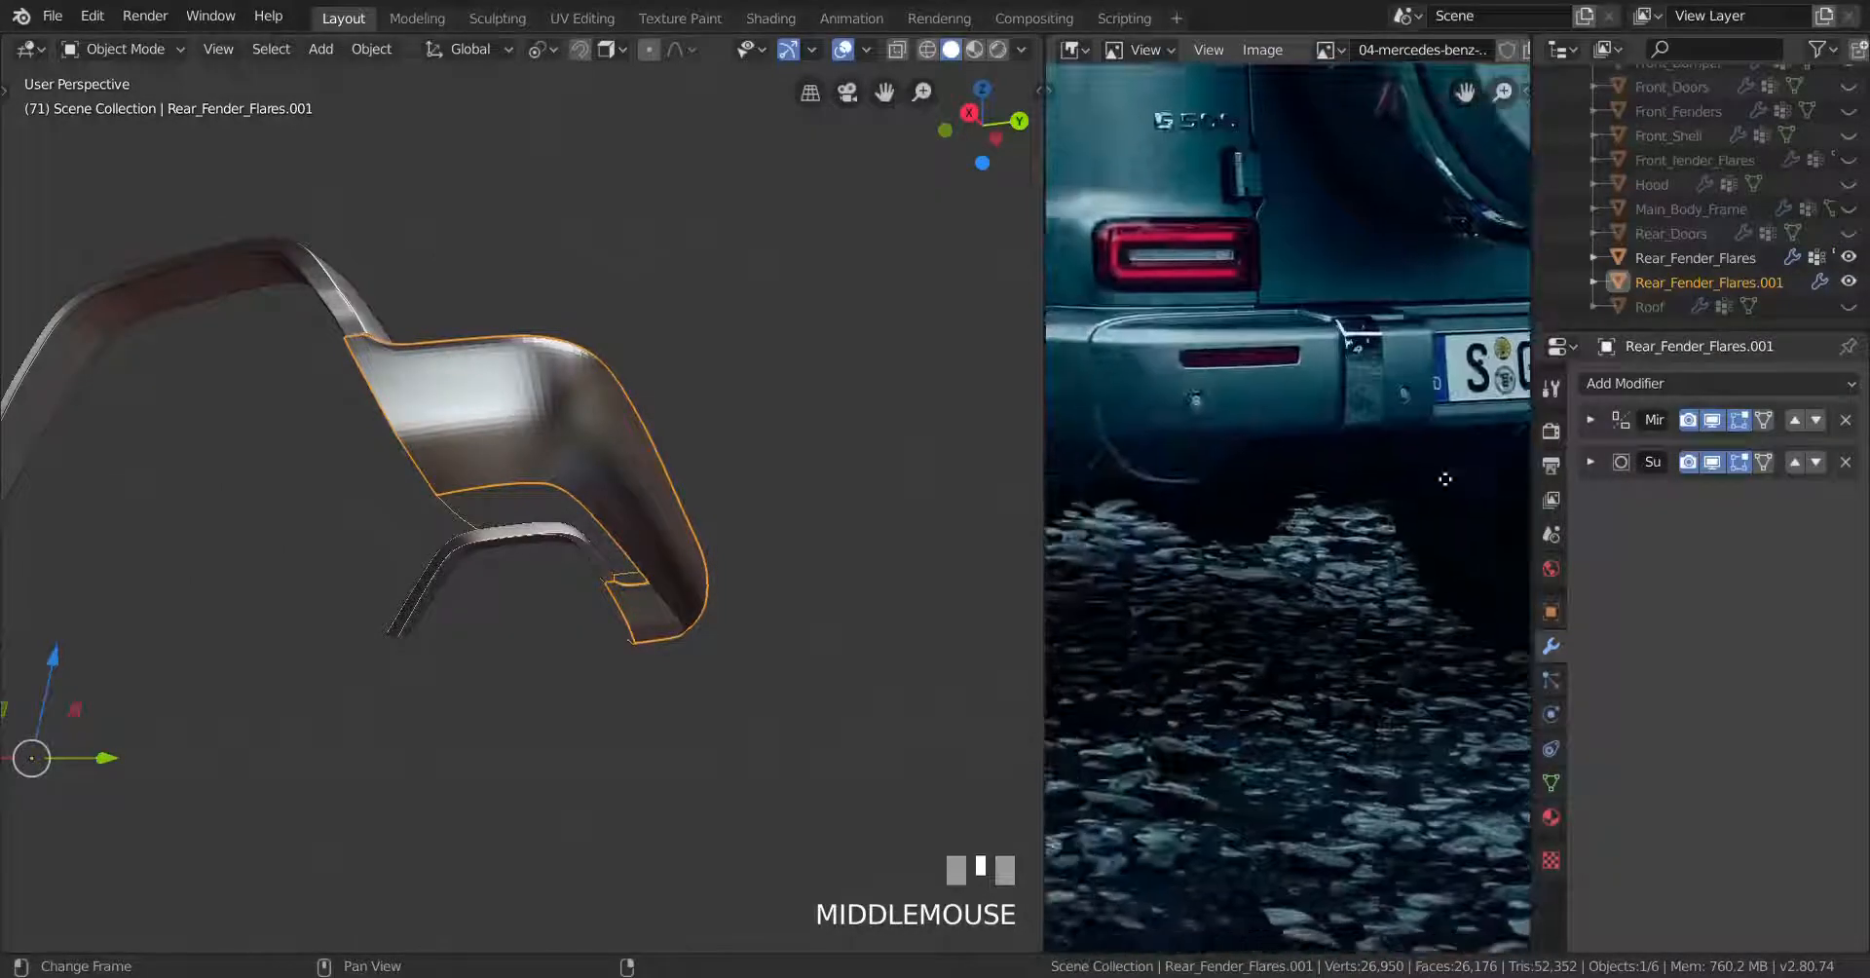
middle_click_drag(1223, 508, 1321, 464)
middle_click_drag(857, 546, 746, 557)
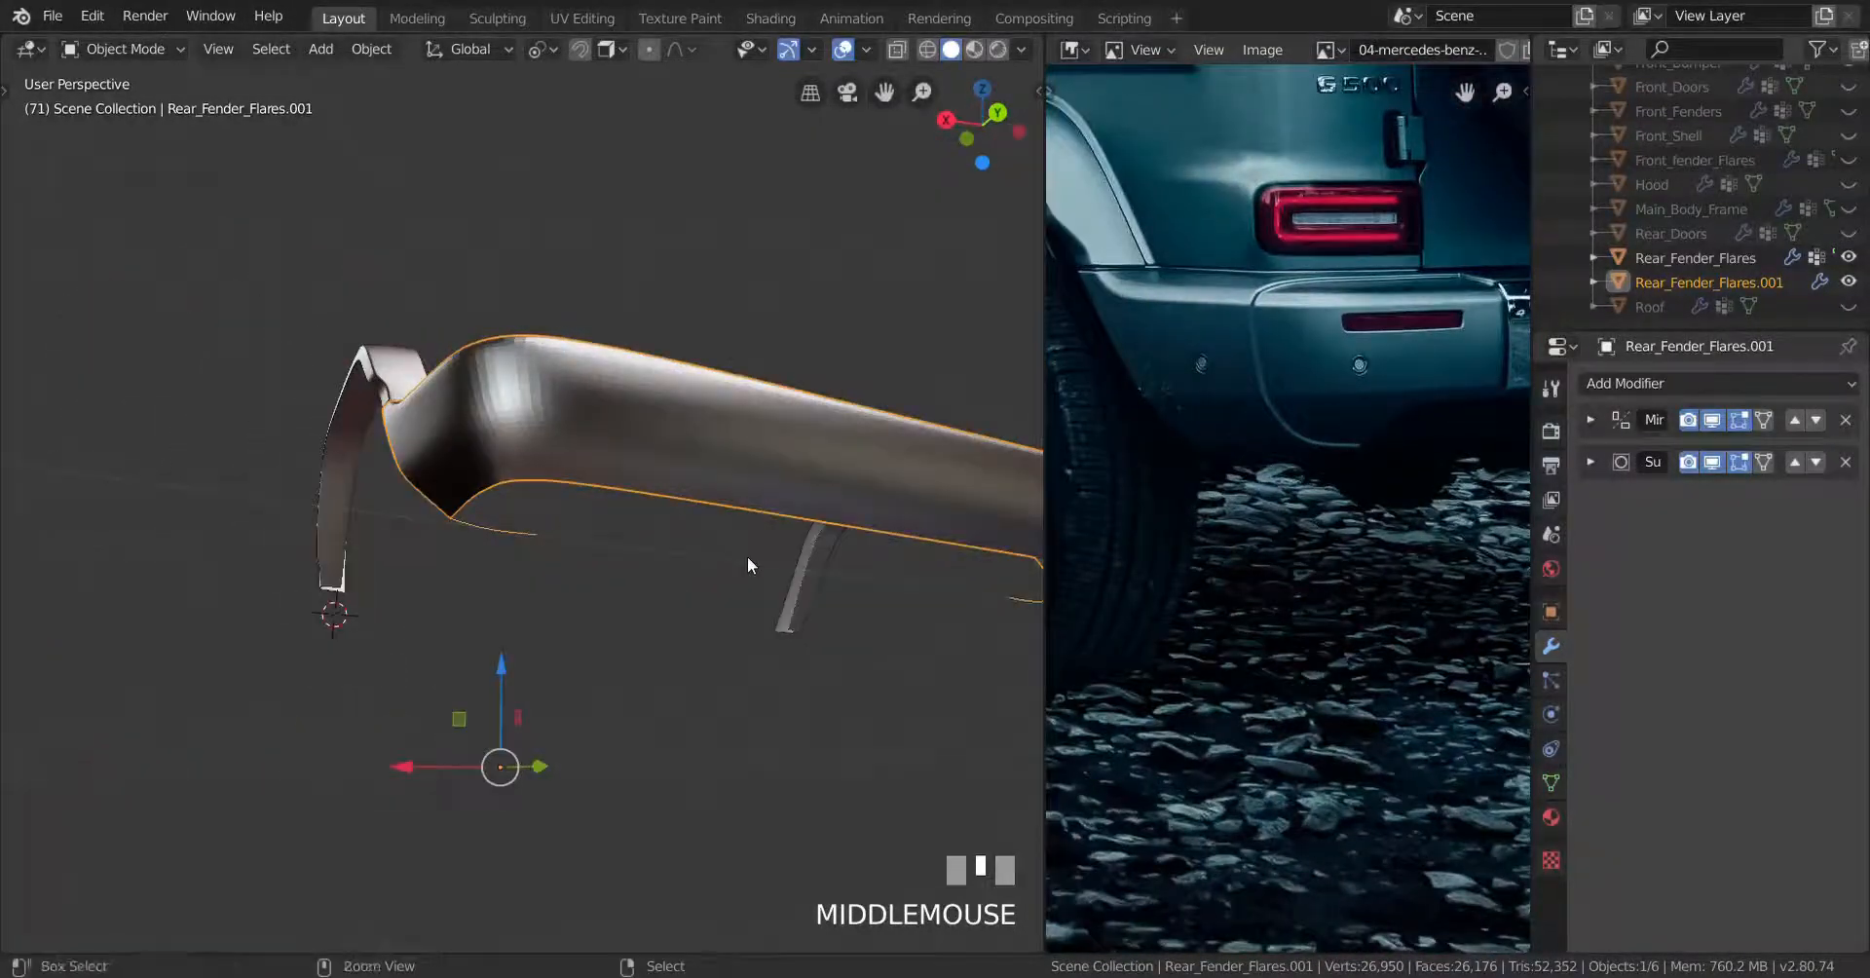
key("ctrl+KP_1")
scroll(594, 511, "up", 2)
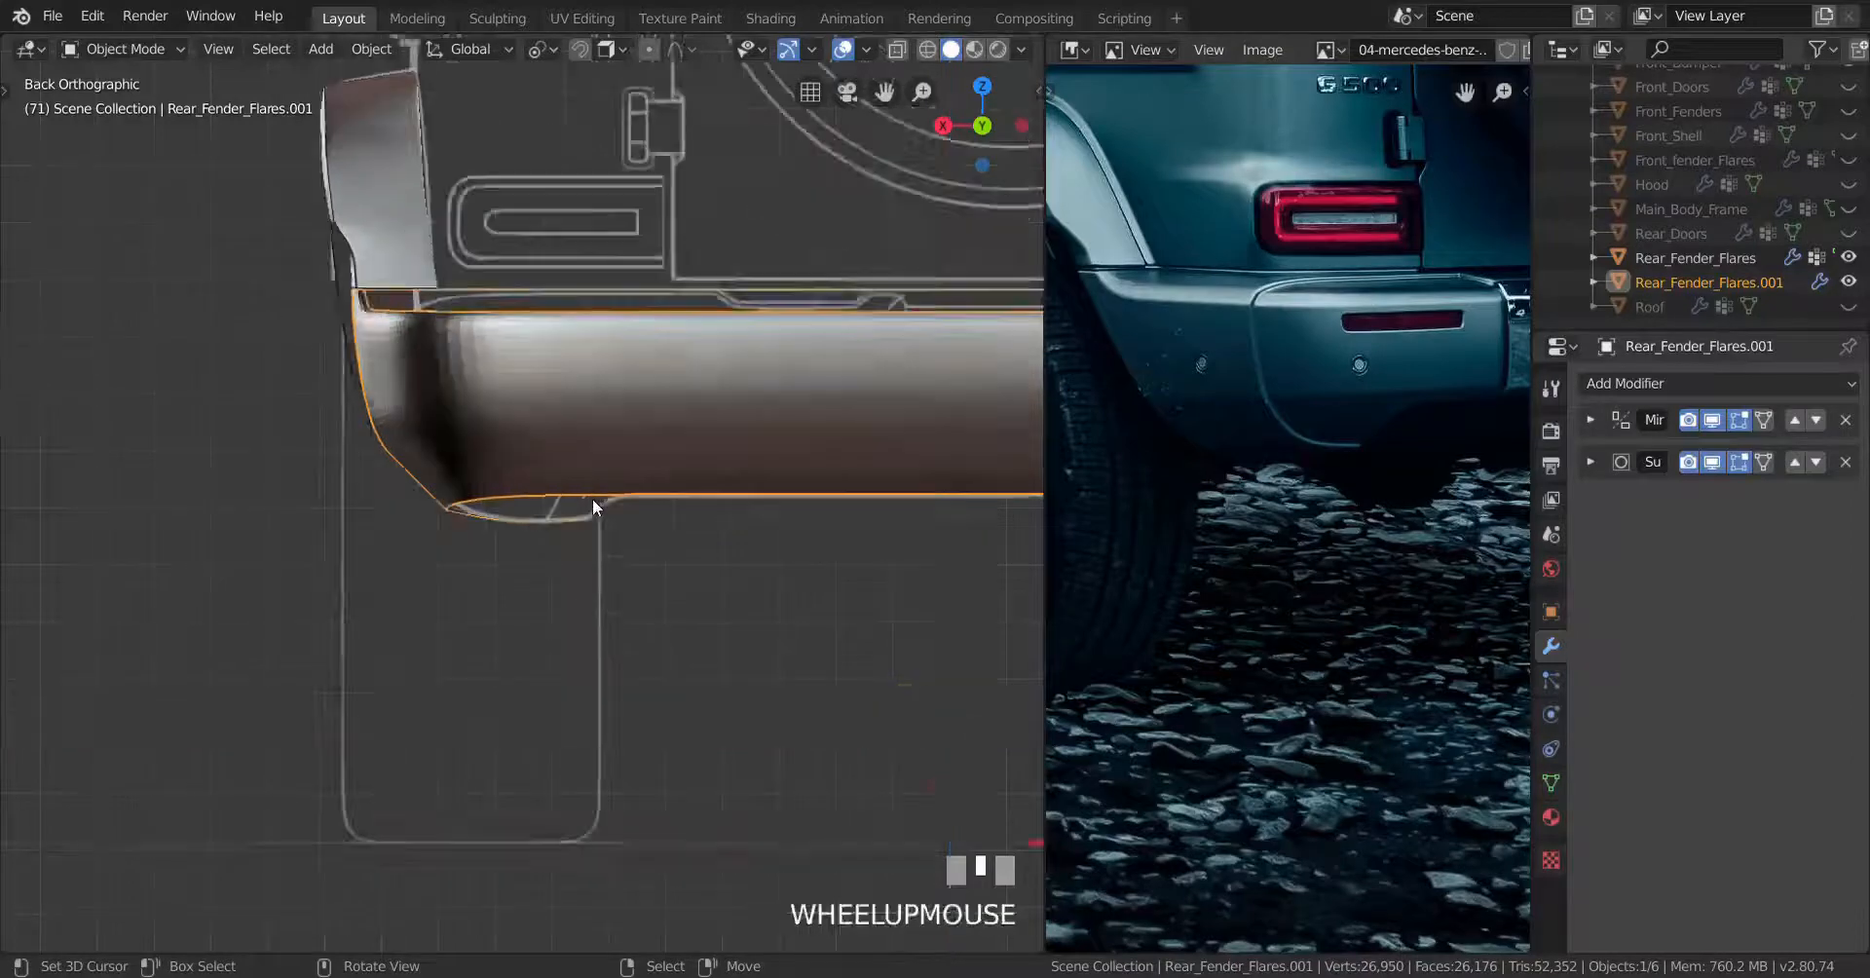
mouse_move(618, 530)
middle_mouse_down()
mouse_move(708, 465)
mouse_move(740, 474)
mouse_move(564, 480)
mouse_move(609, 529)
mouse_move(659, 488)
mouse_move(535, 508)
mouse_move(530, 530)
mouse_move(718, 668)
mouse_move(643, 555)
mouse_move(645, 487)
mouse_move(597, 488)
mouse_move(697, 471)
mouse_move(693, 509)
mouse_move(634, 538)
mouse_move(597, 488)
mouse_move(603, 511)
middle_mouse_up()
Select the path along the rear lower edge and examine the bumper's bottom contour against the side blueprint
key("Tab")
scroll(688, 518, "up", 2)
scroll(681, 504, "down", 2)
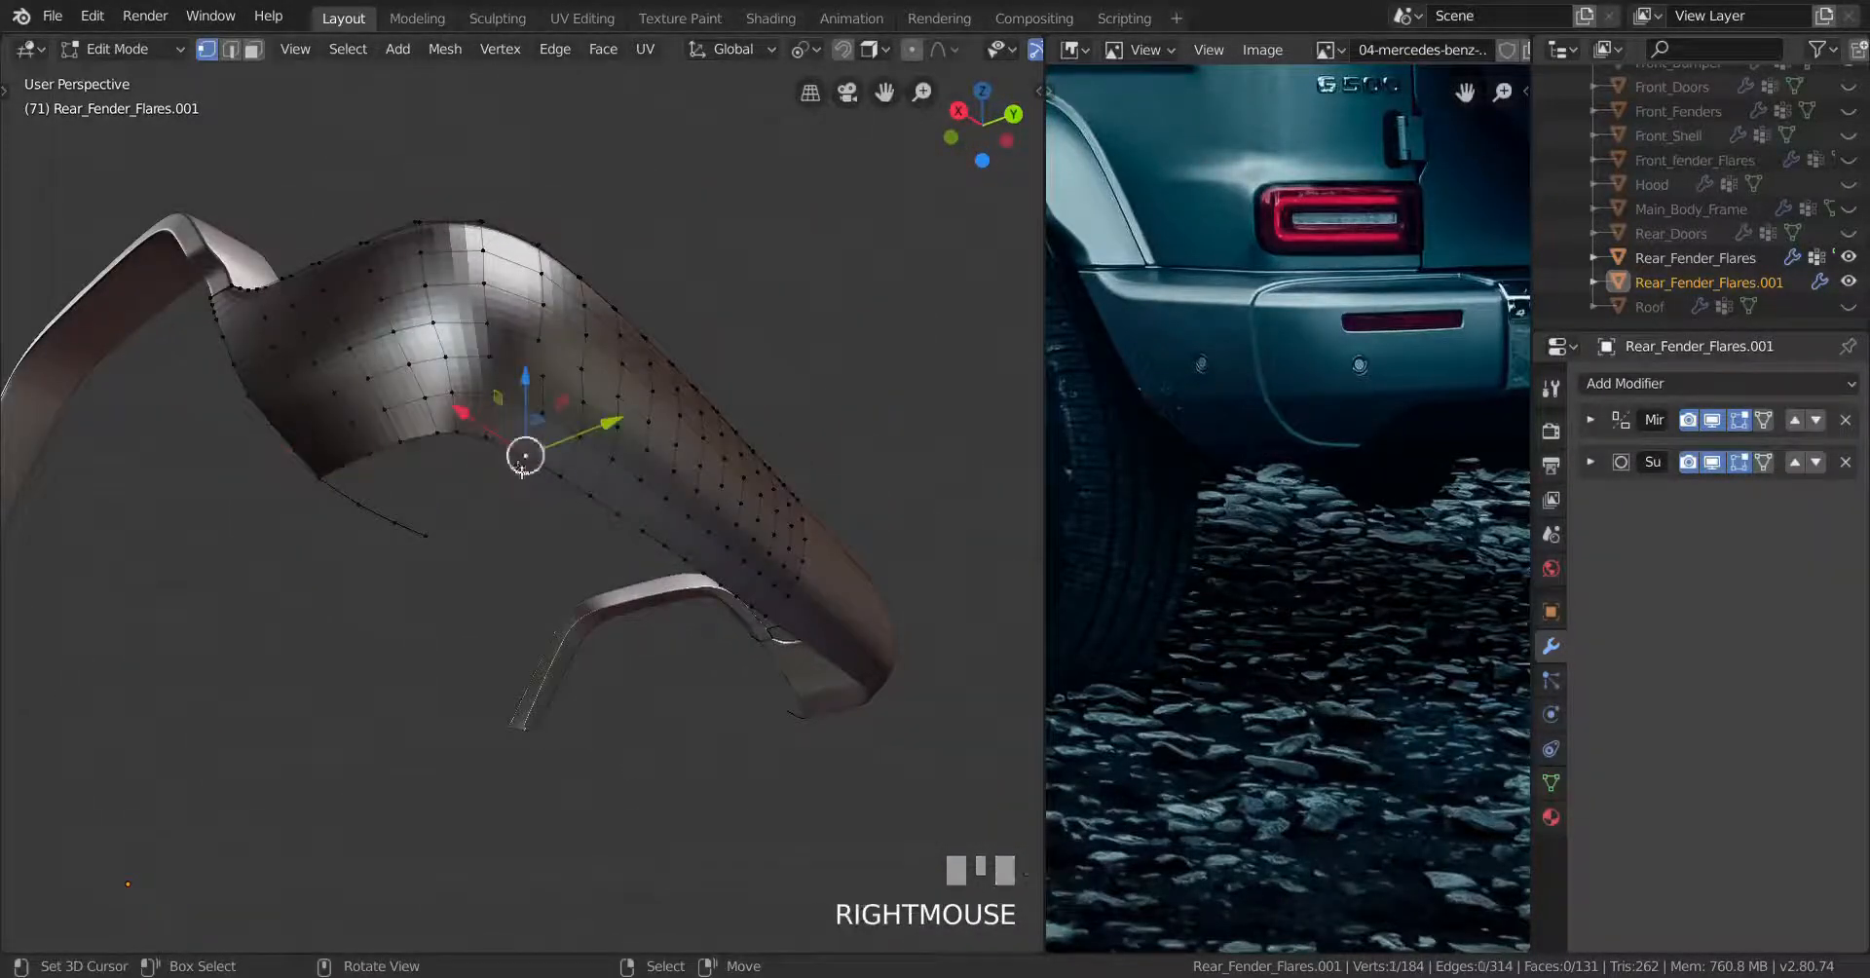
right_click(765, 618, "ctrl")
key("KP_3")
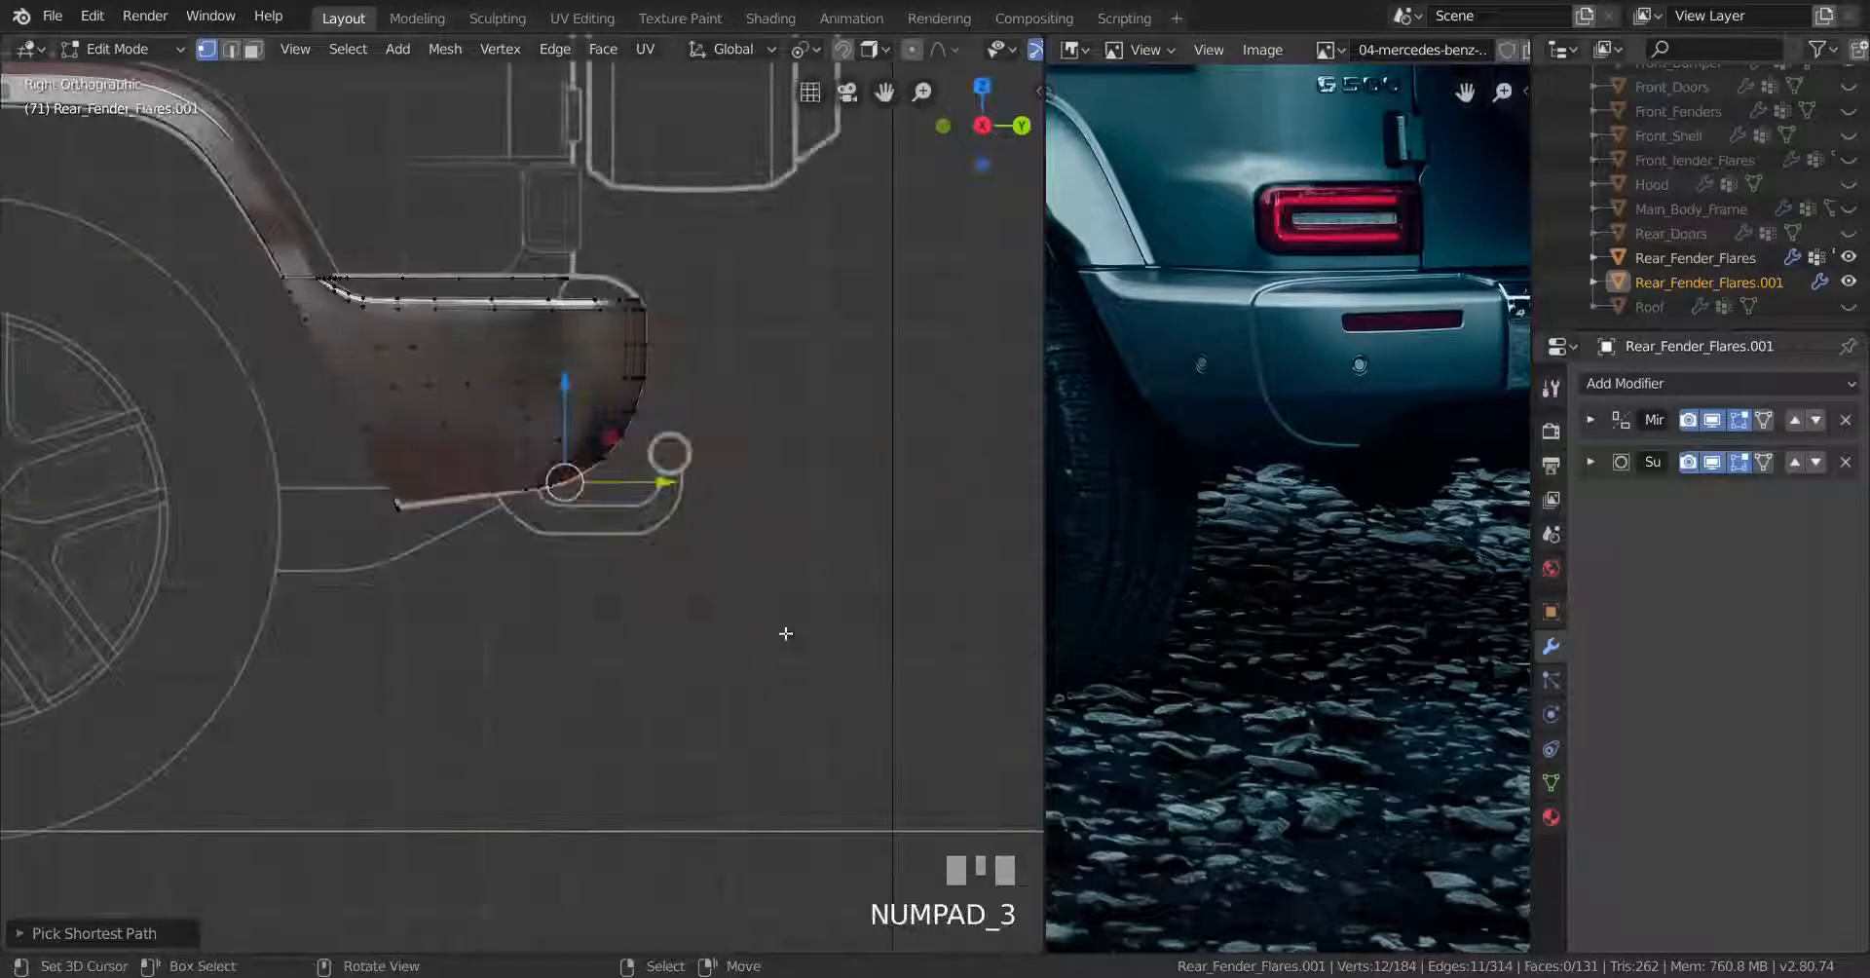
scroll(785, 634, "up", 3)
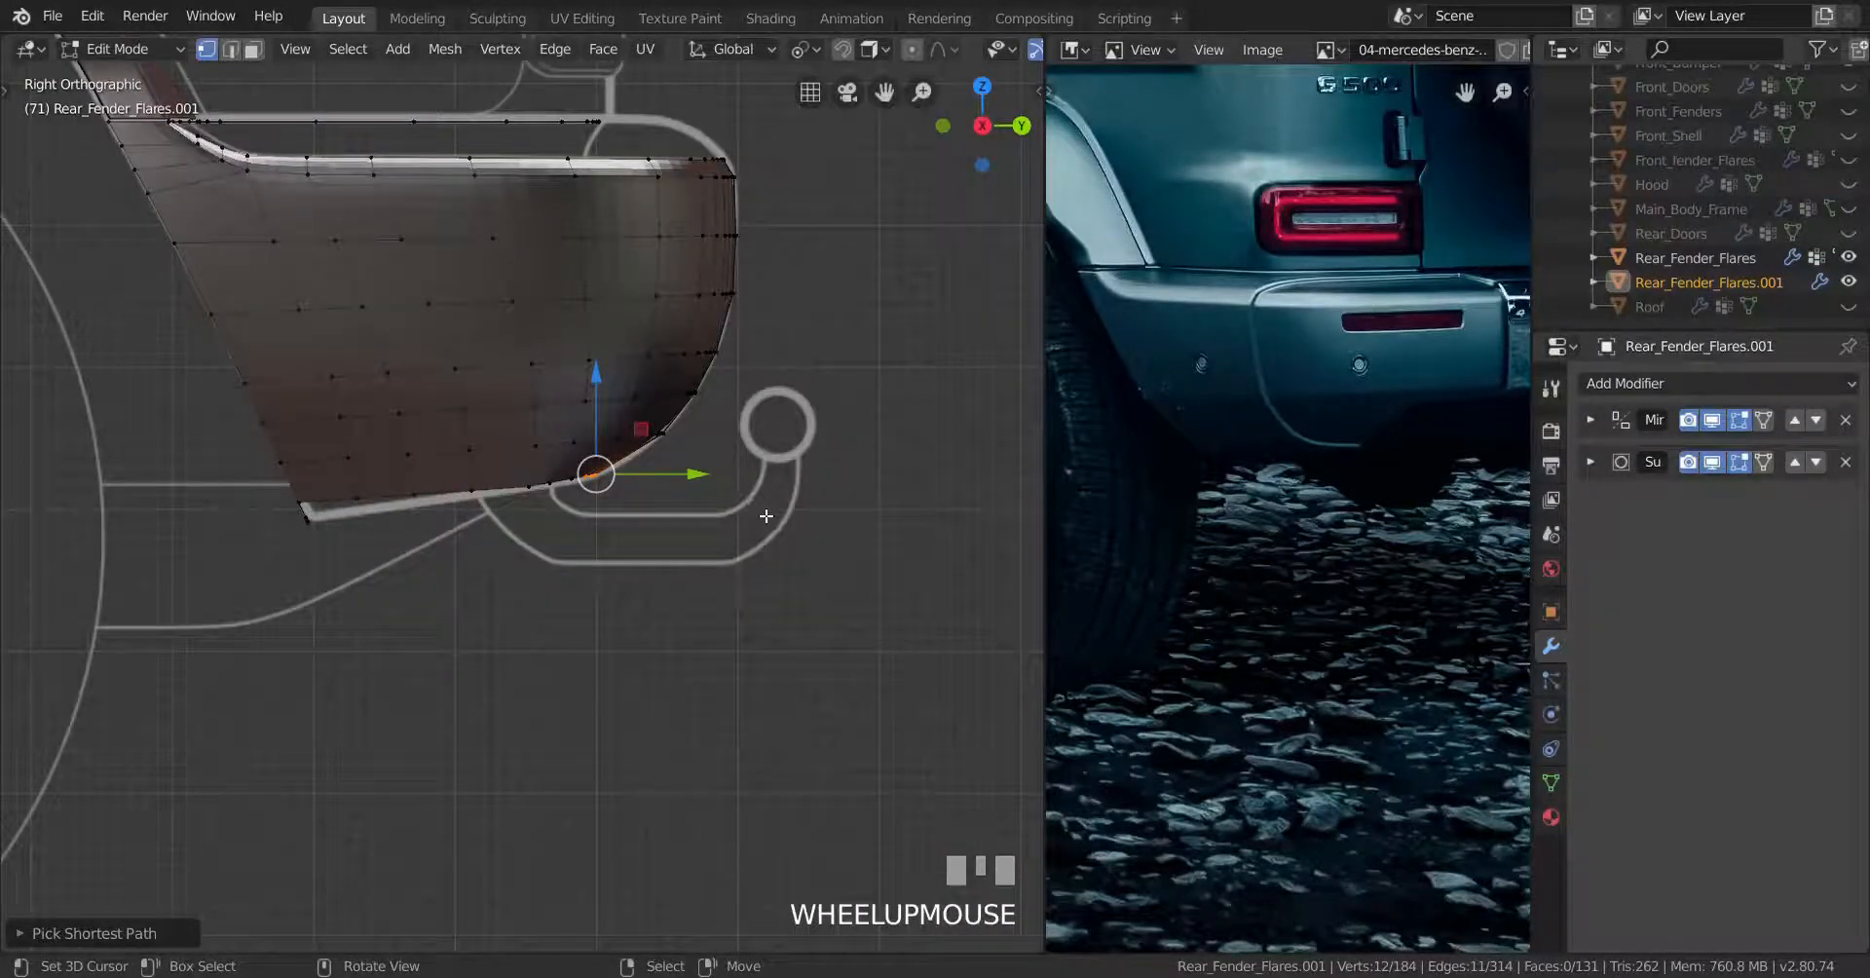
middle_click_drag(633, 563, 611, 534)
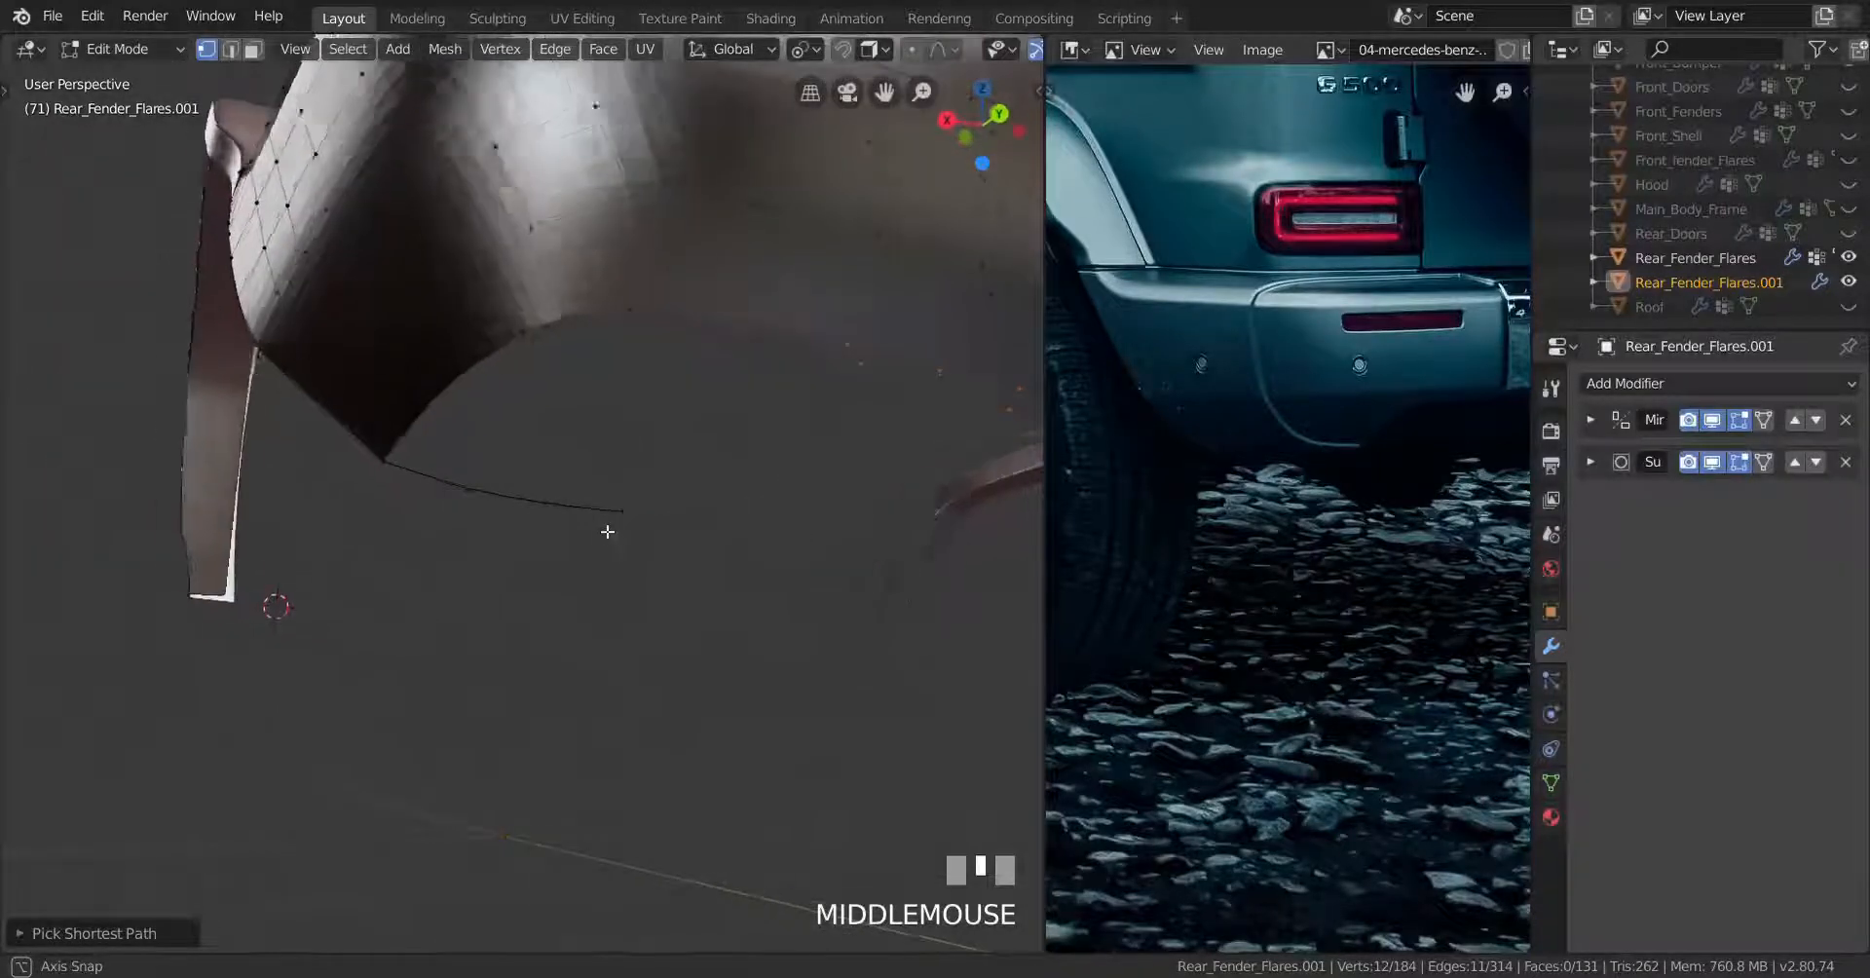
key("KP_3")
scroll(611, 534, "up", 2)
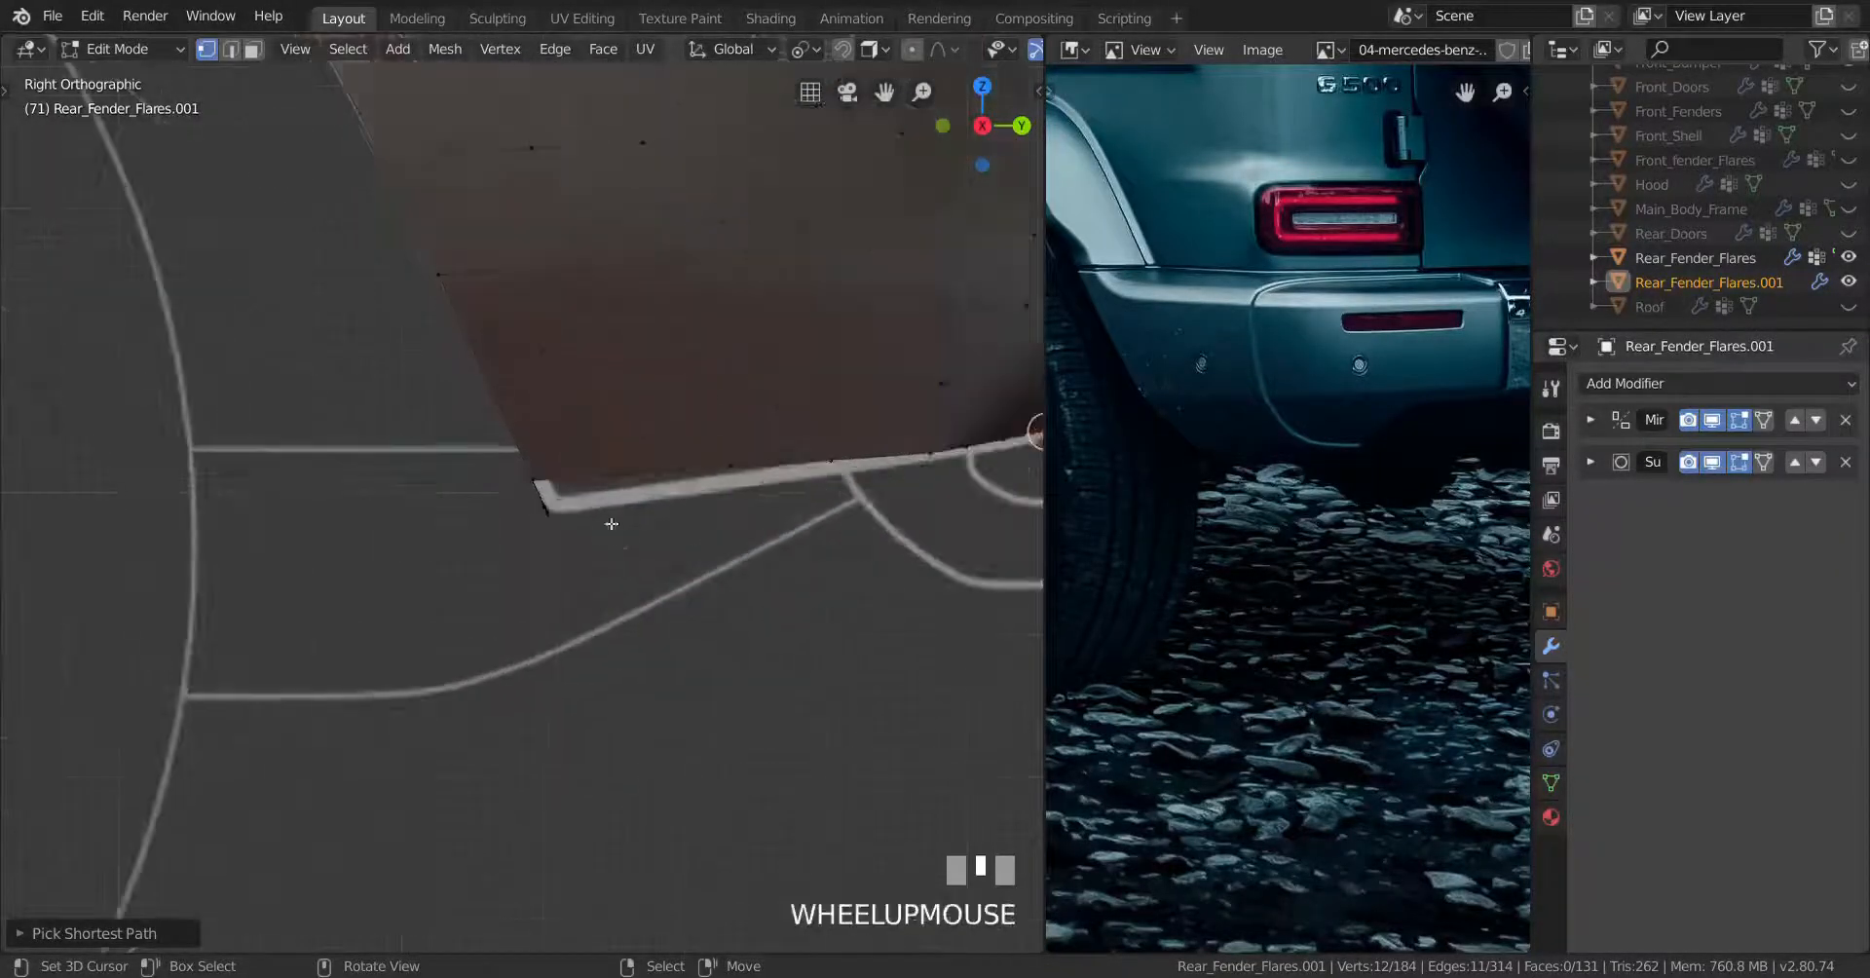
middle_click_drag(653, 515, 464, 485, "shift")
middle_click_drag(714, 485, 705, 480)
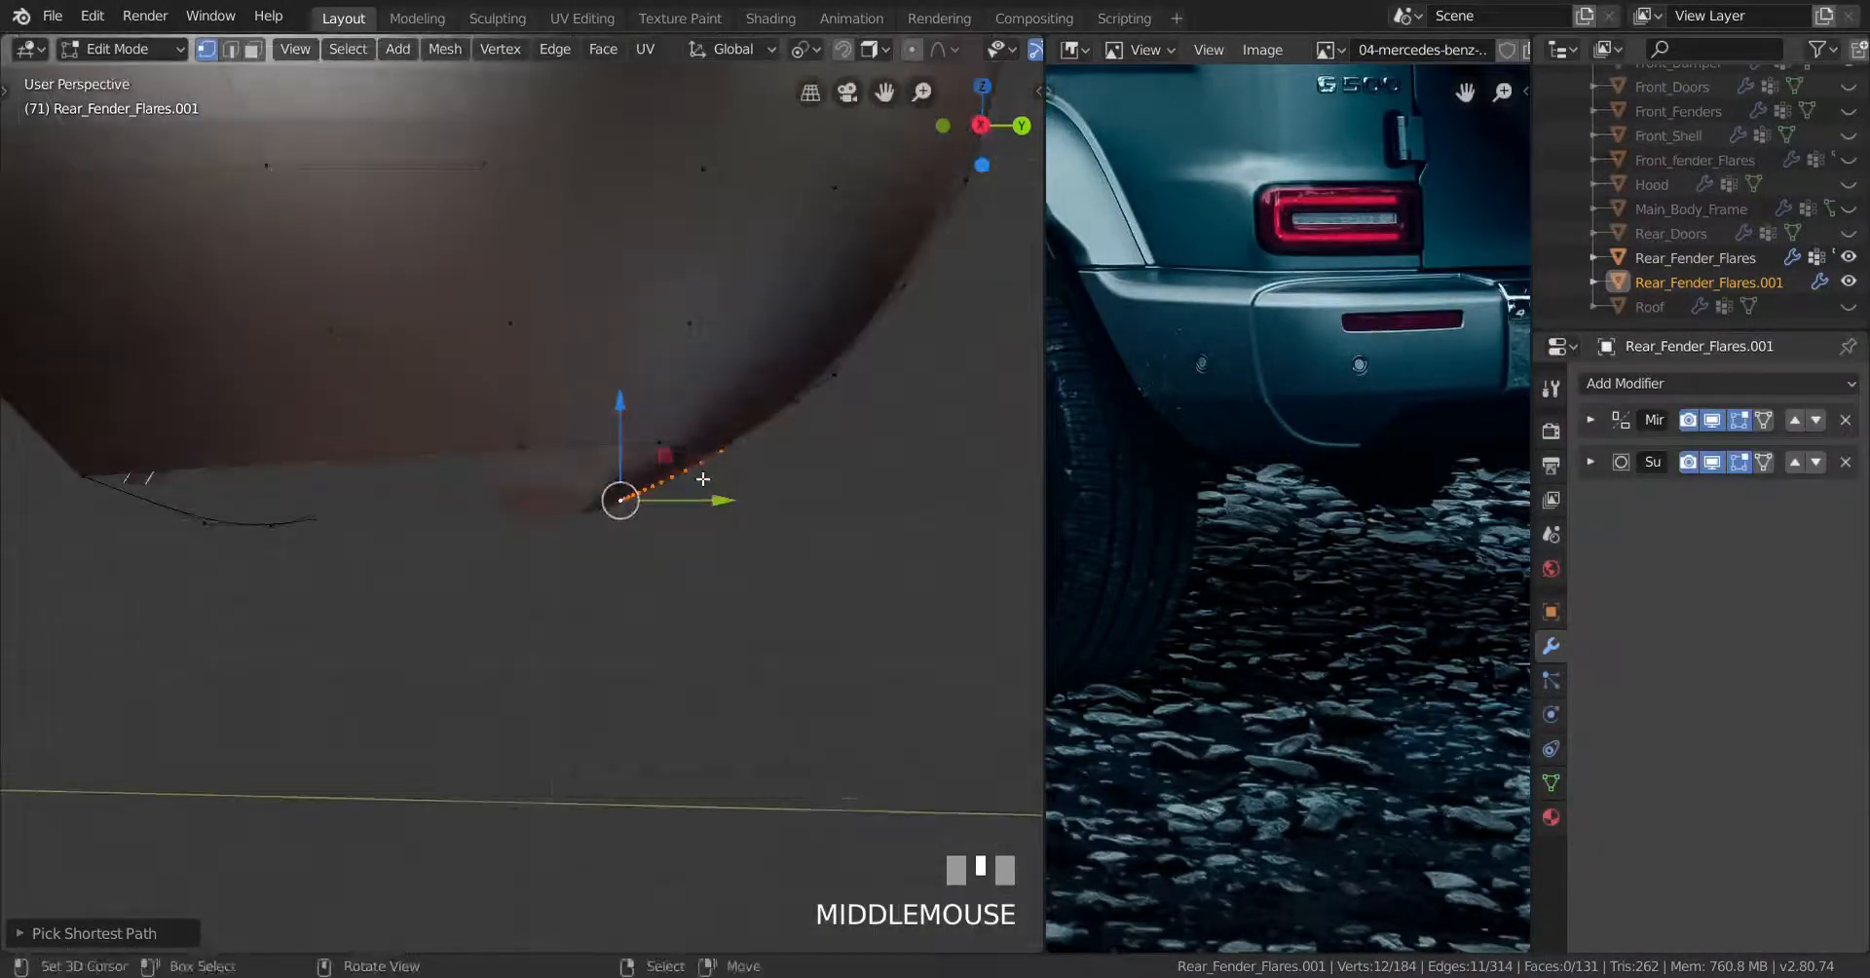
key("KP_3")
Select the side surface's lower edge and flatten it by scaling to 0 along Z around its rear vertex
right_click(638, 461)
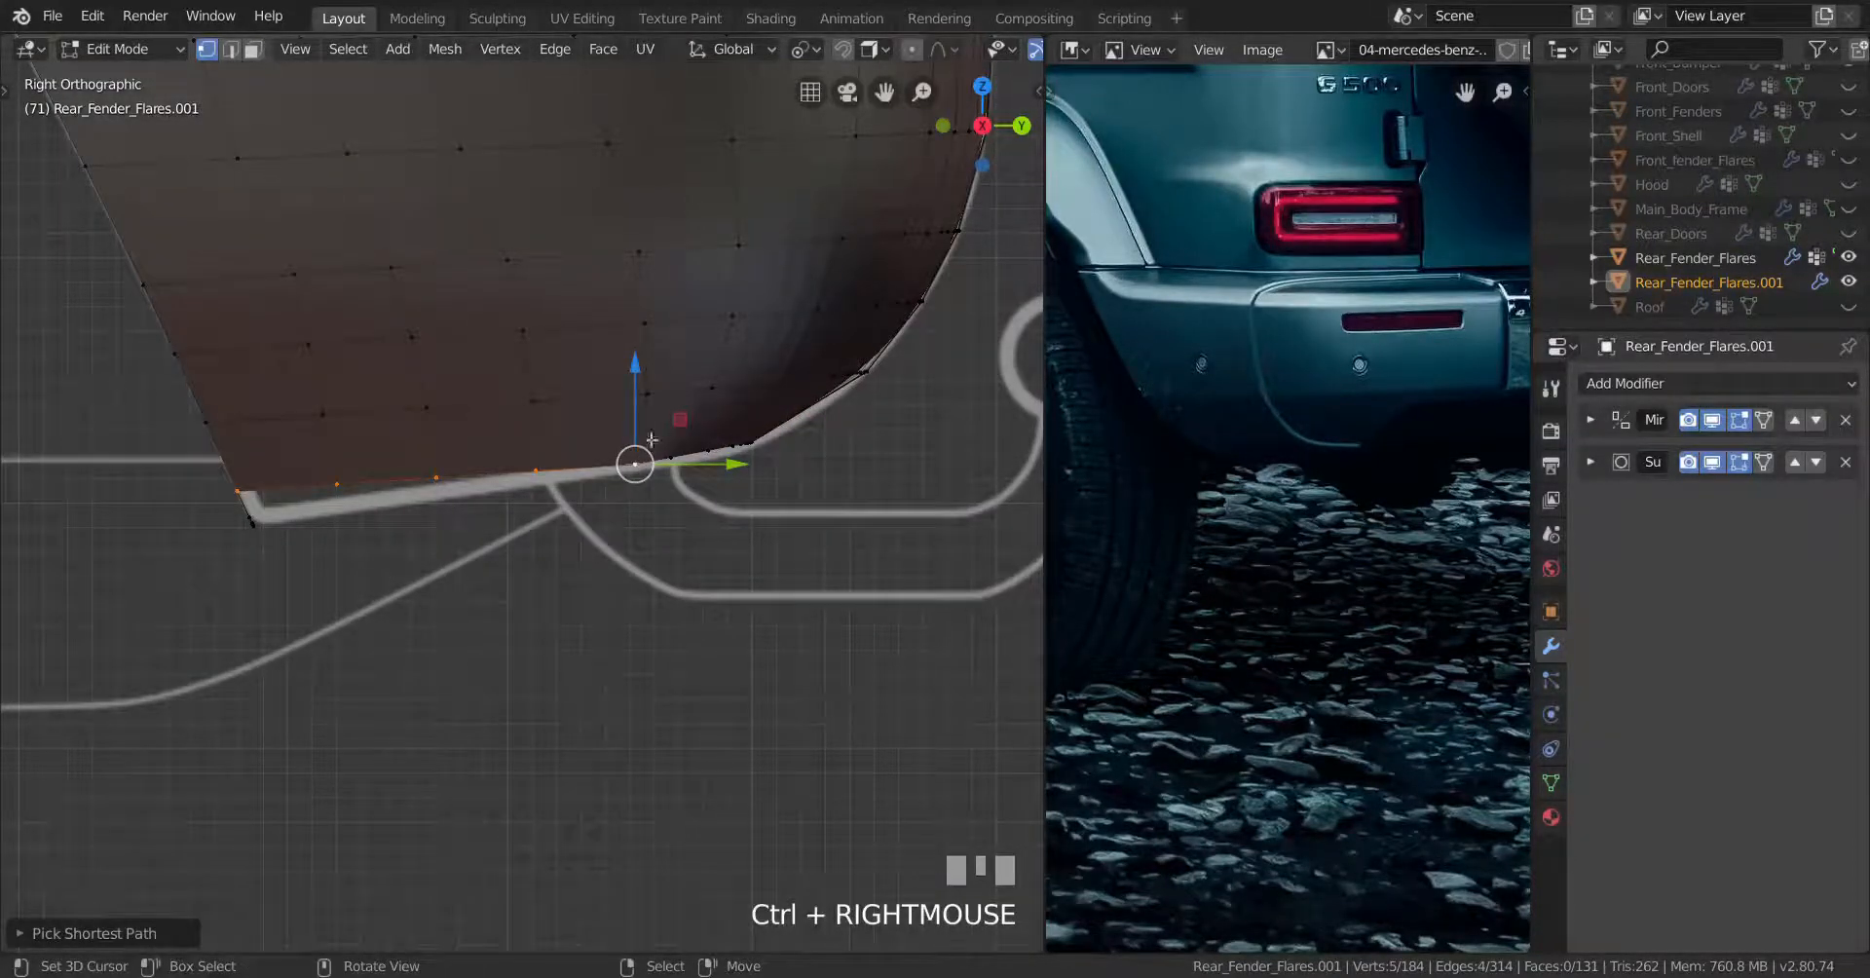
scroll(658, 575, "up", 1)
middle_click_drag(713, 462, 695, 486, "shift")
right_click(696, 486, "shift")
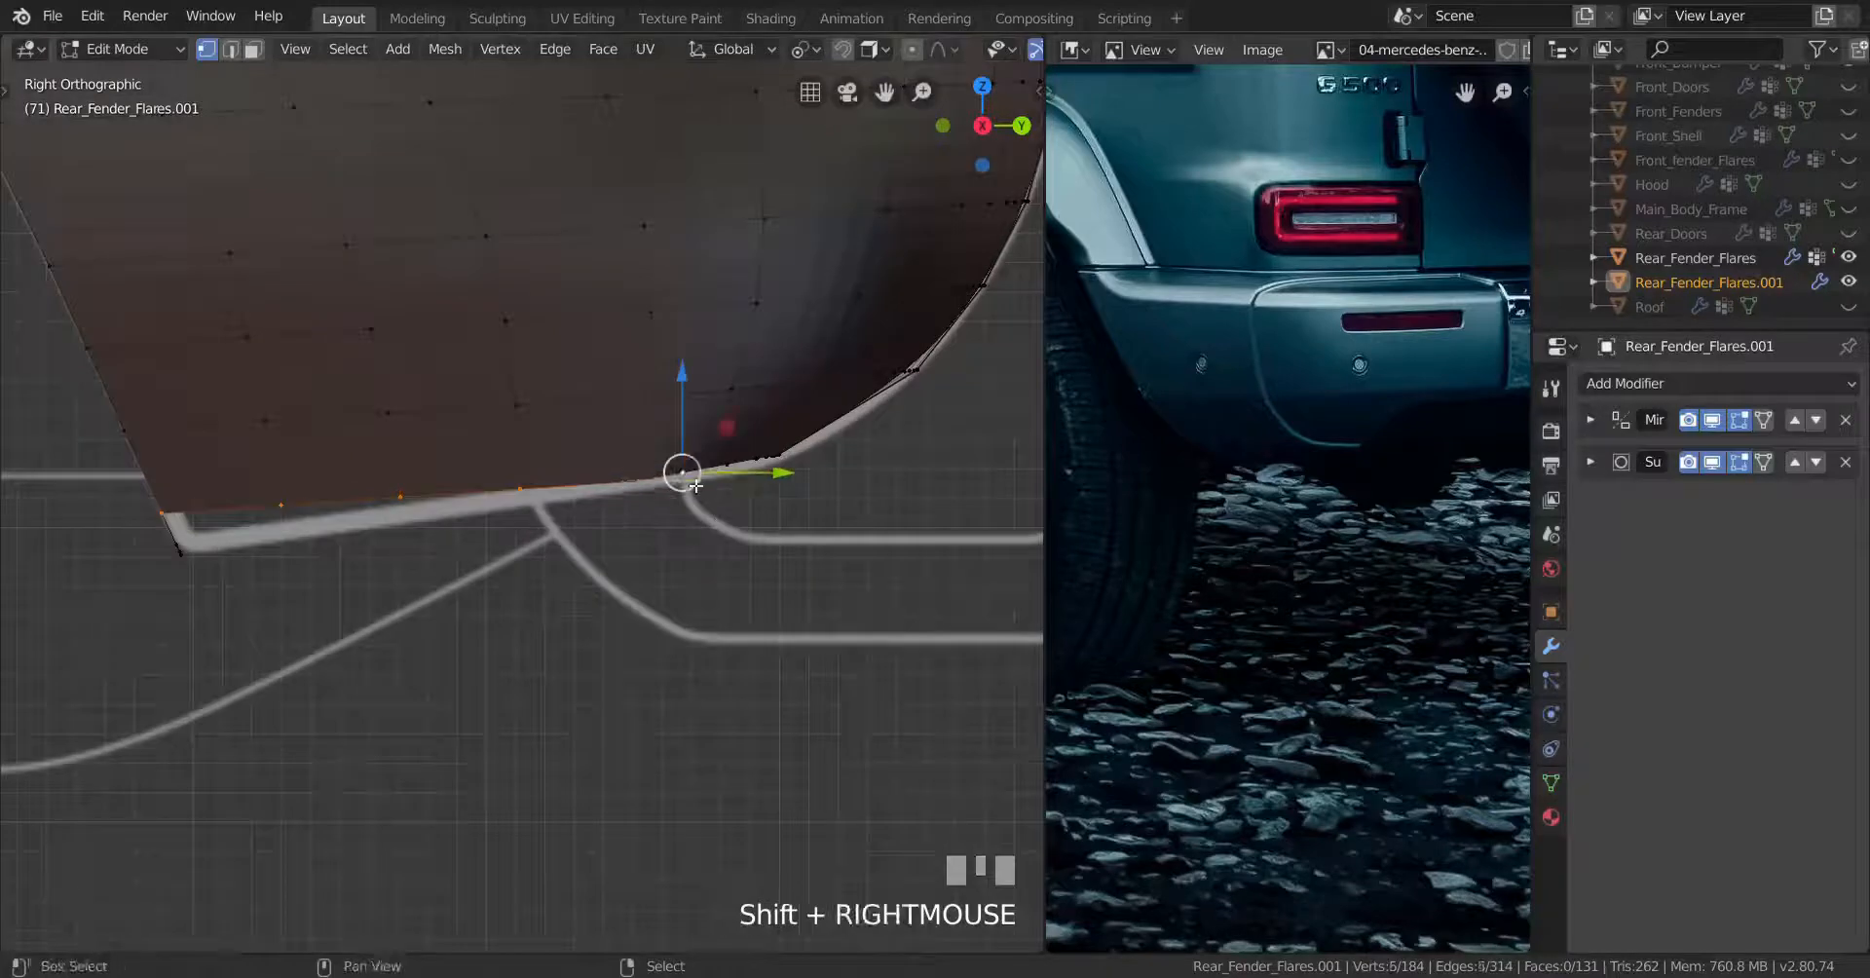
key("s")
key("z")
key("0")
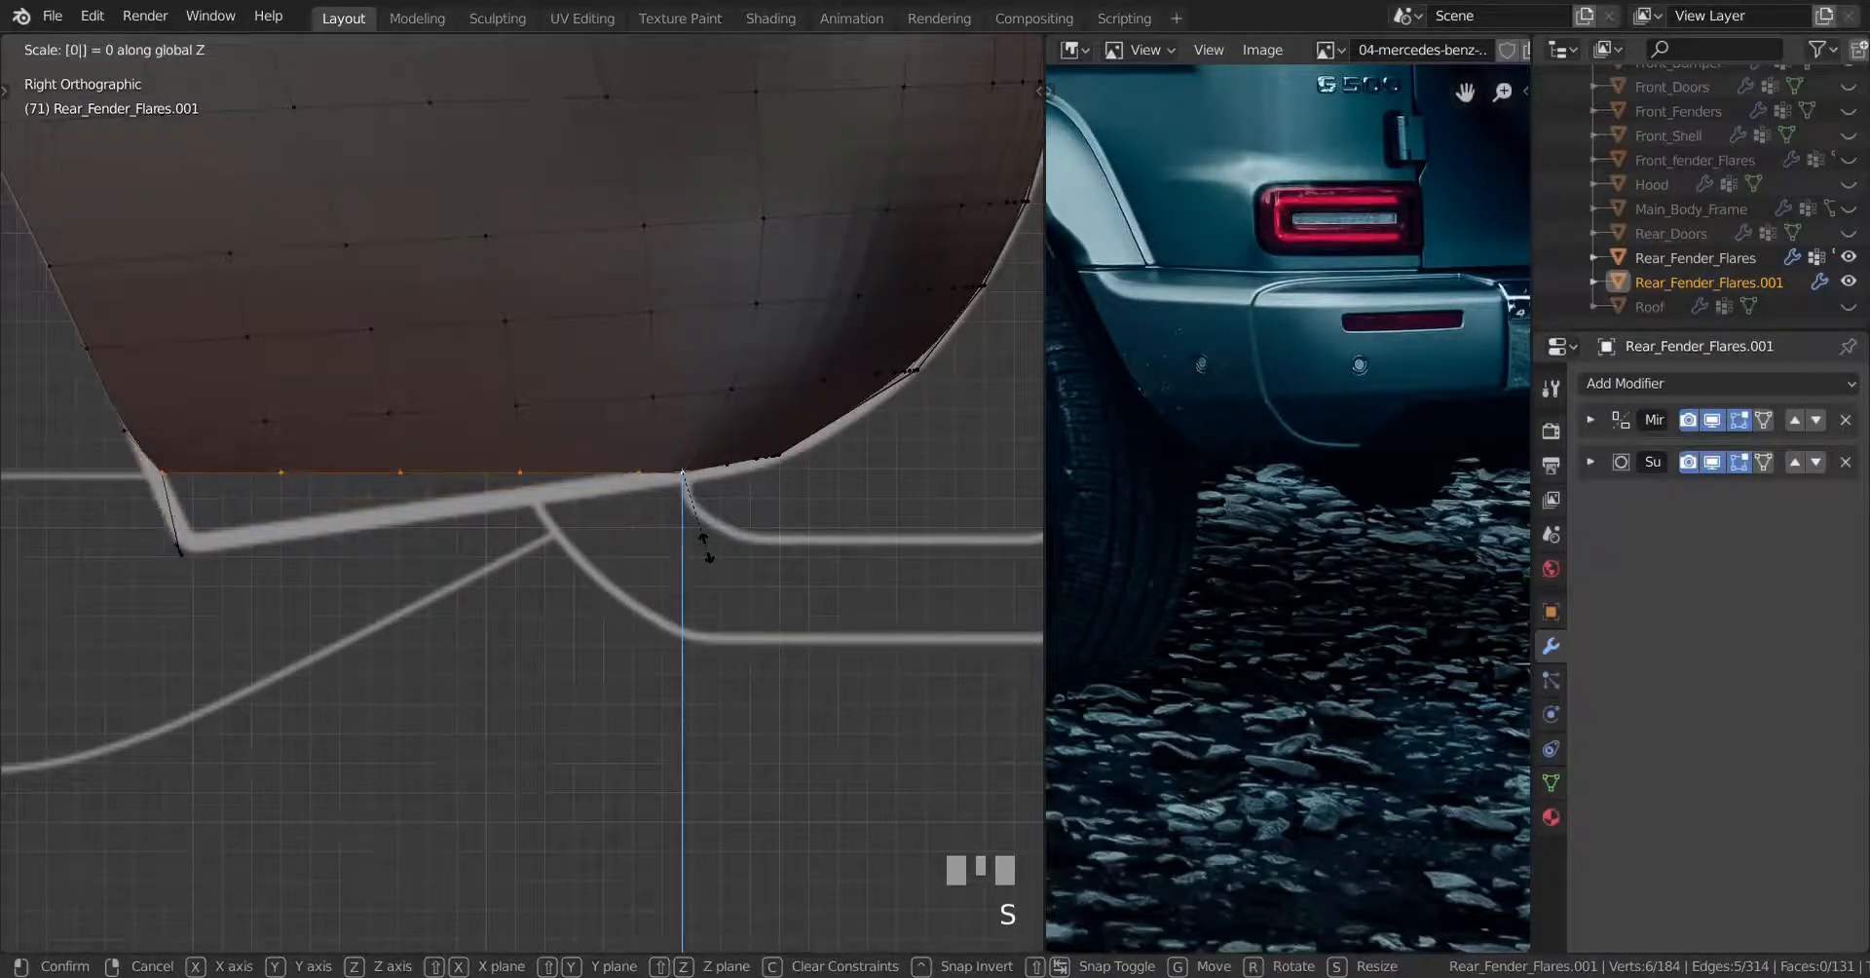
key("Return")
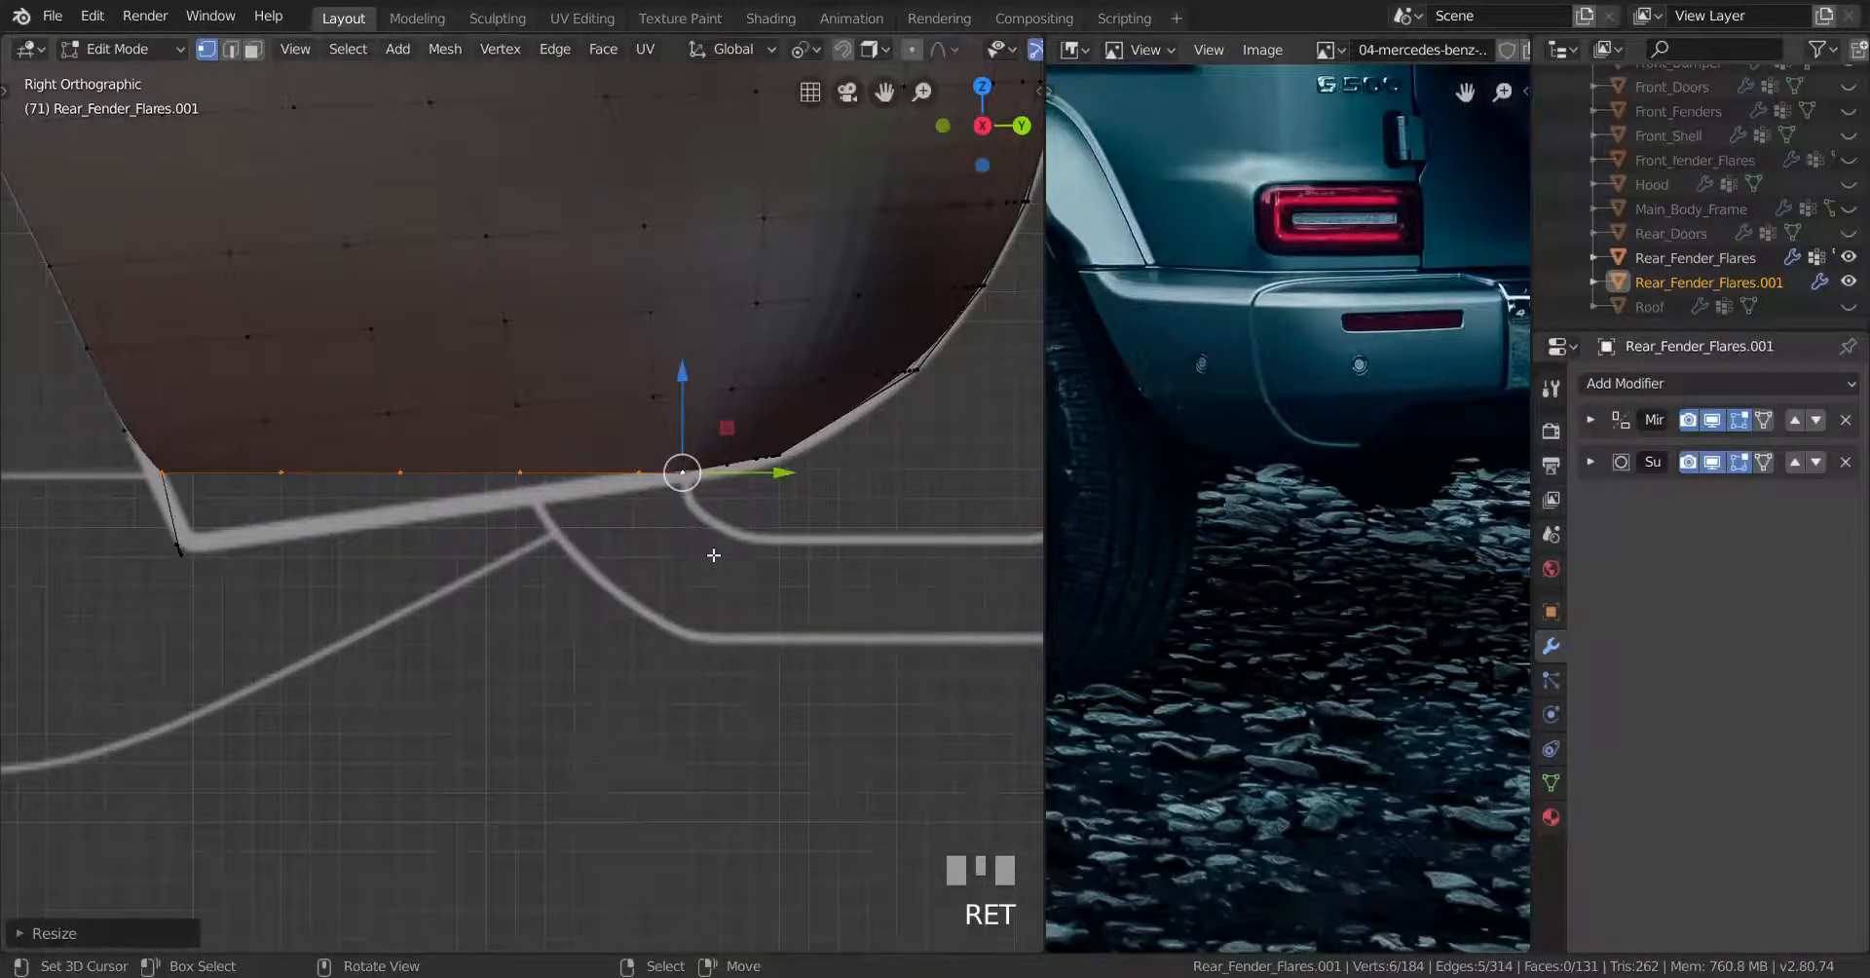
Shear the lower edge by about -0.14 to the blueprint slope and scale it about 0.97 along Y to meet the front corner
key("shift+ctrl+alt+s")
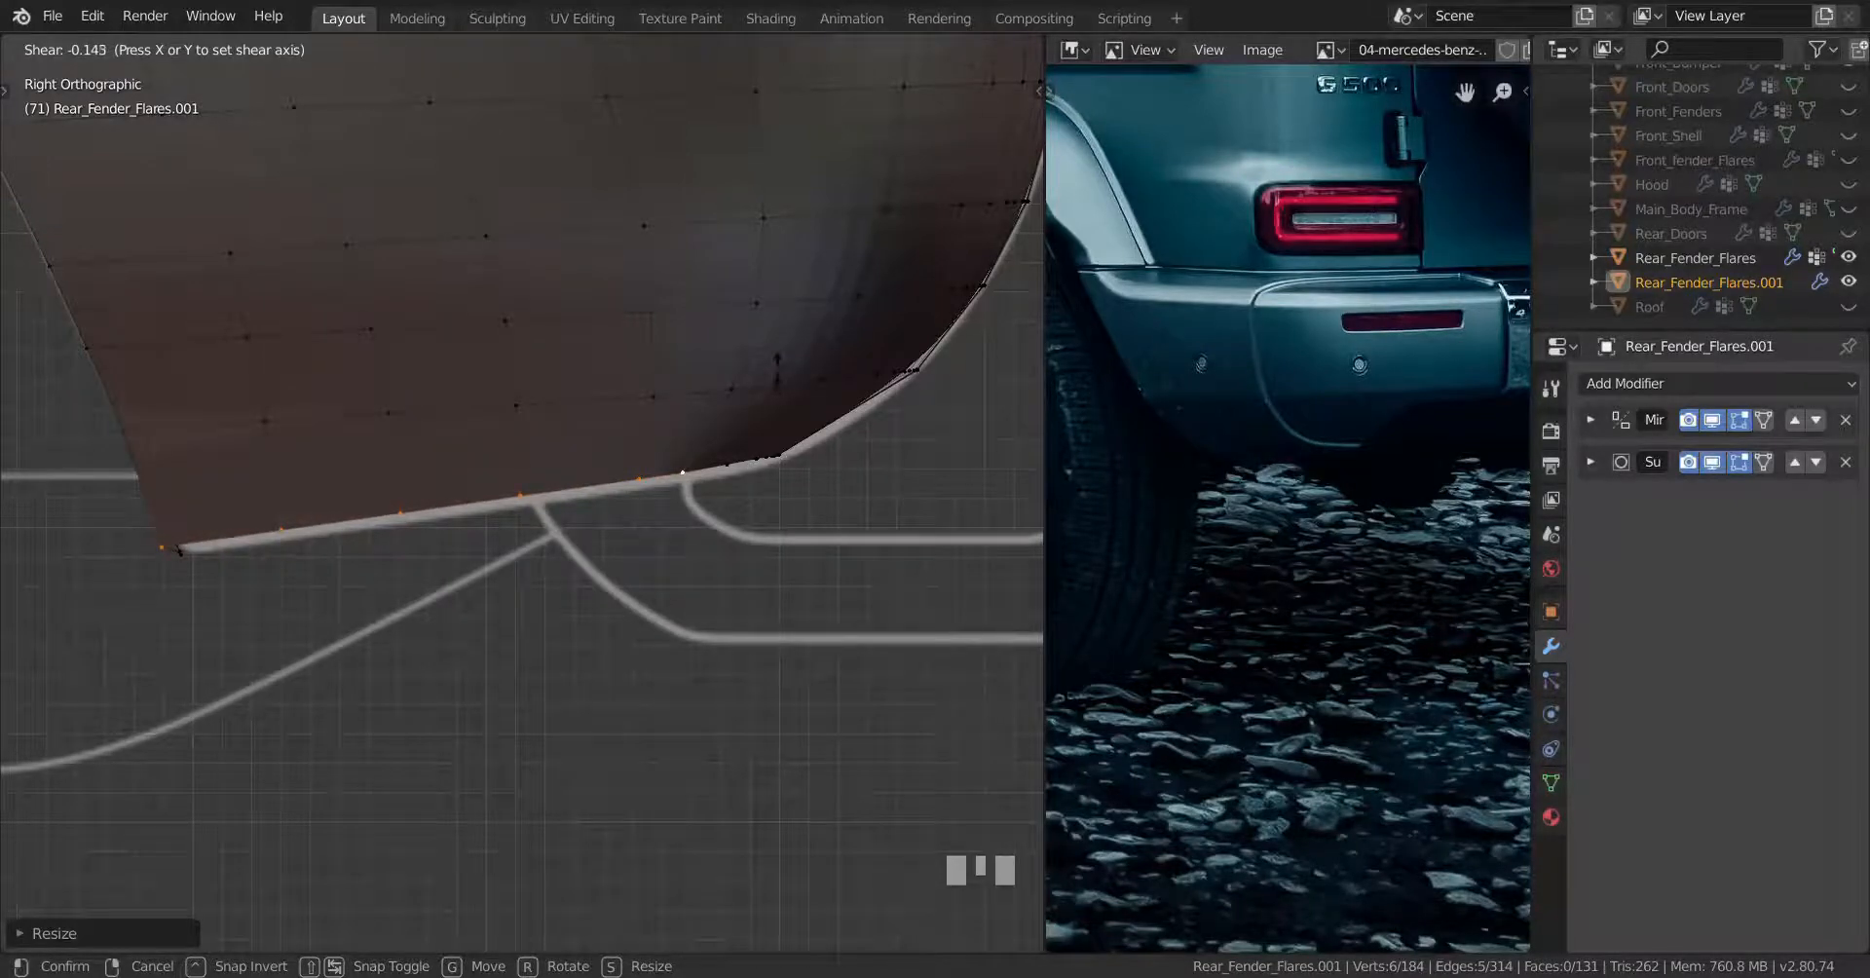
left_click(757, 393, "shift")
key("s")
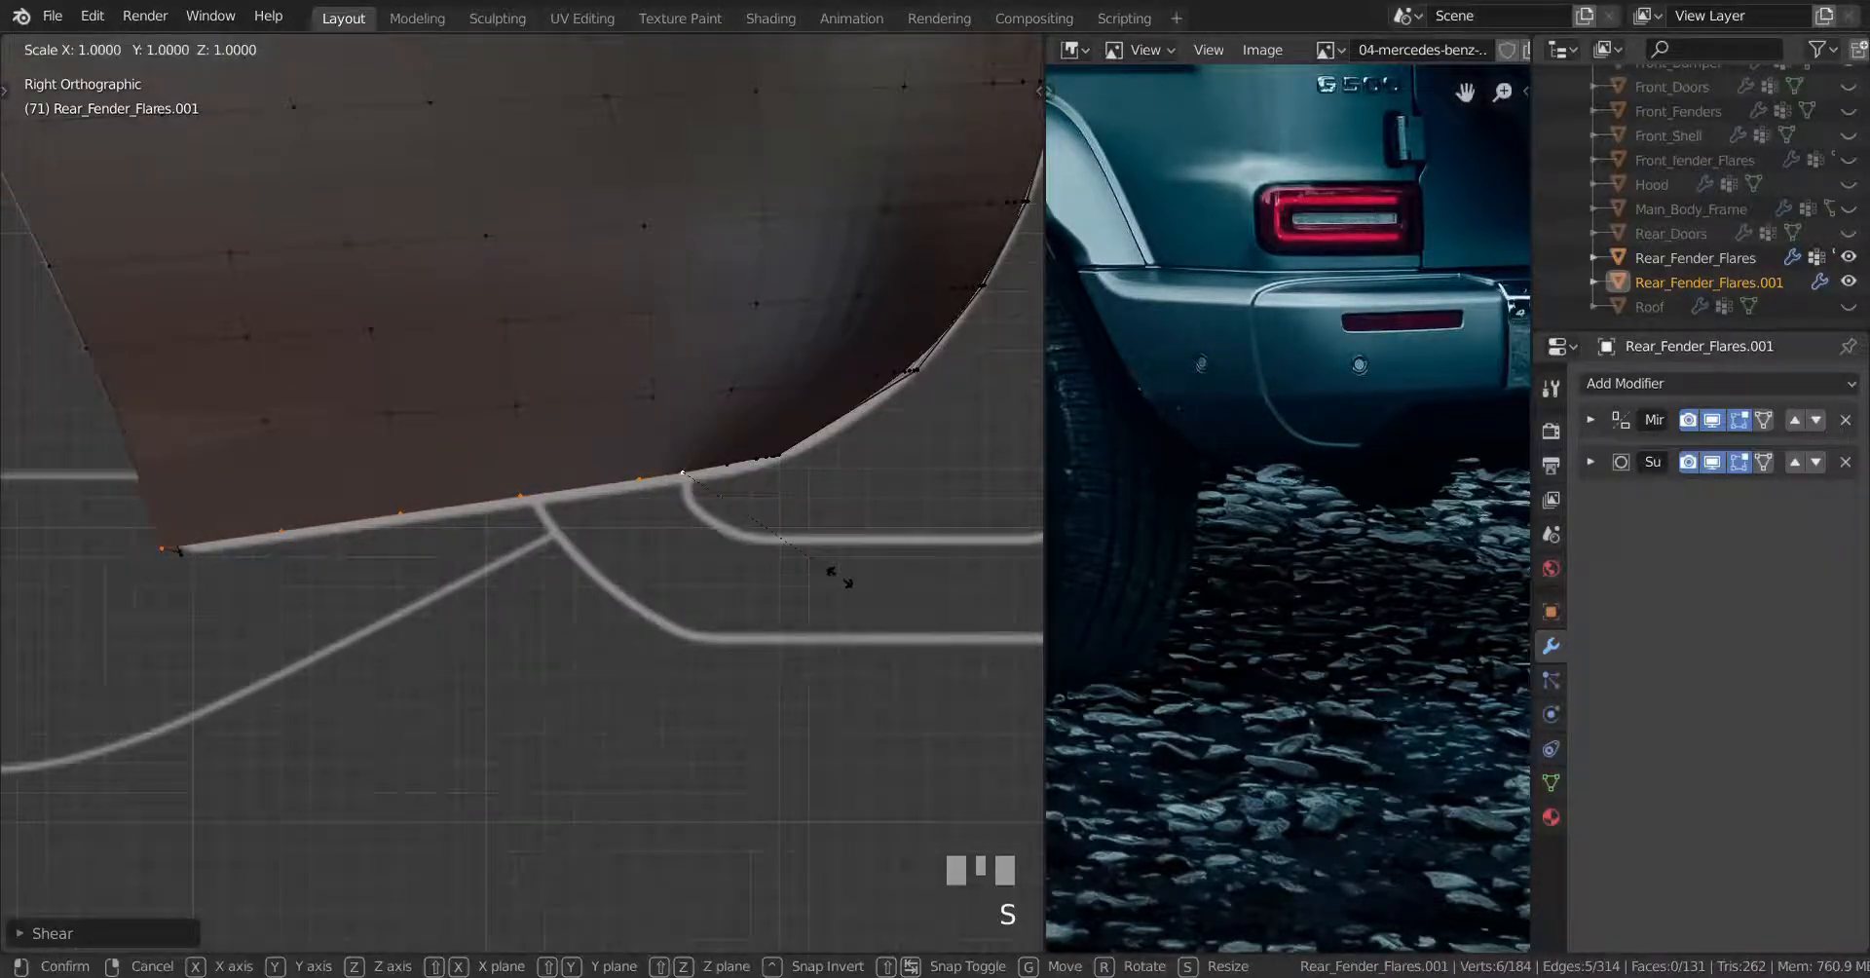
key("y")
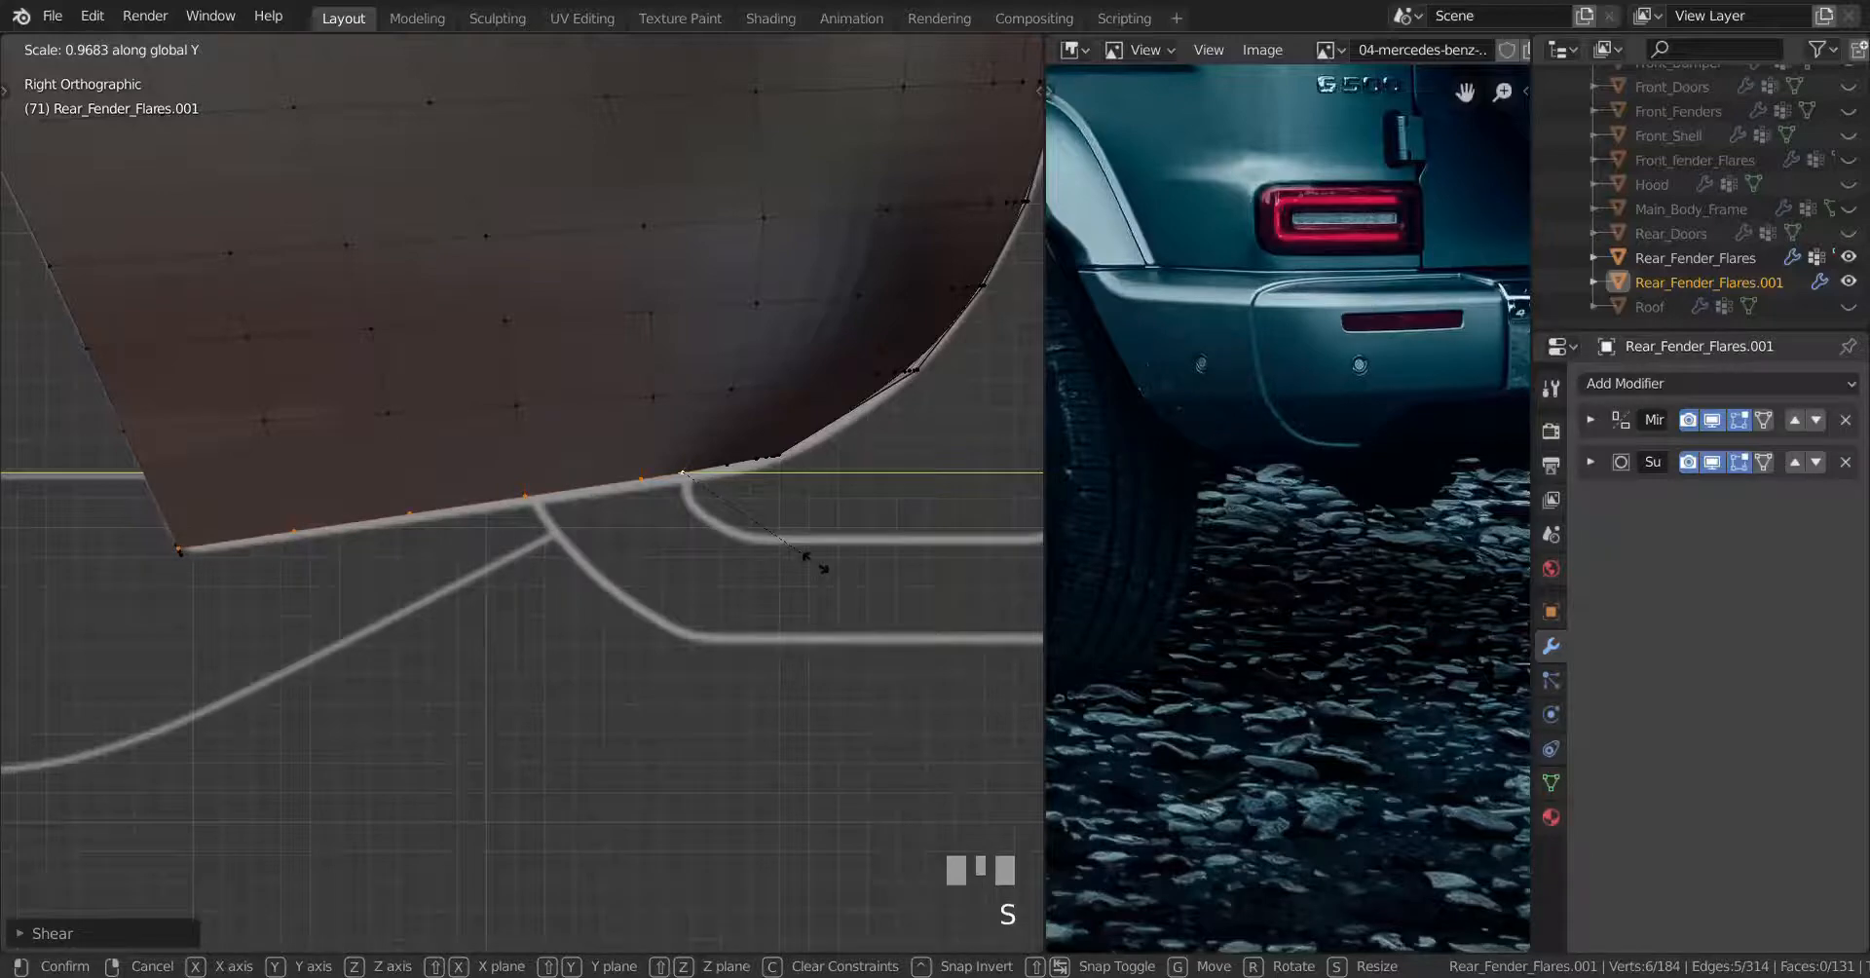
left_click(815, 562, "shift")
Scale the lower edge by about 0.71 along X around its rear vertex to pull its front end inward
scroll(467, 616, "down", 2)
middle_click_drag(468, 616, 546, 595)
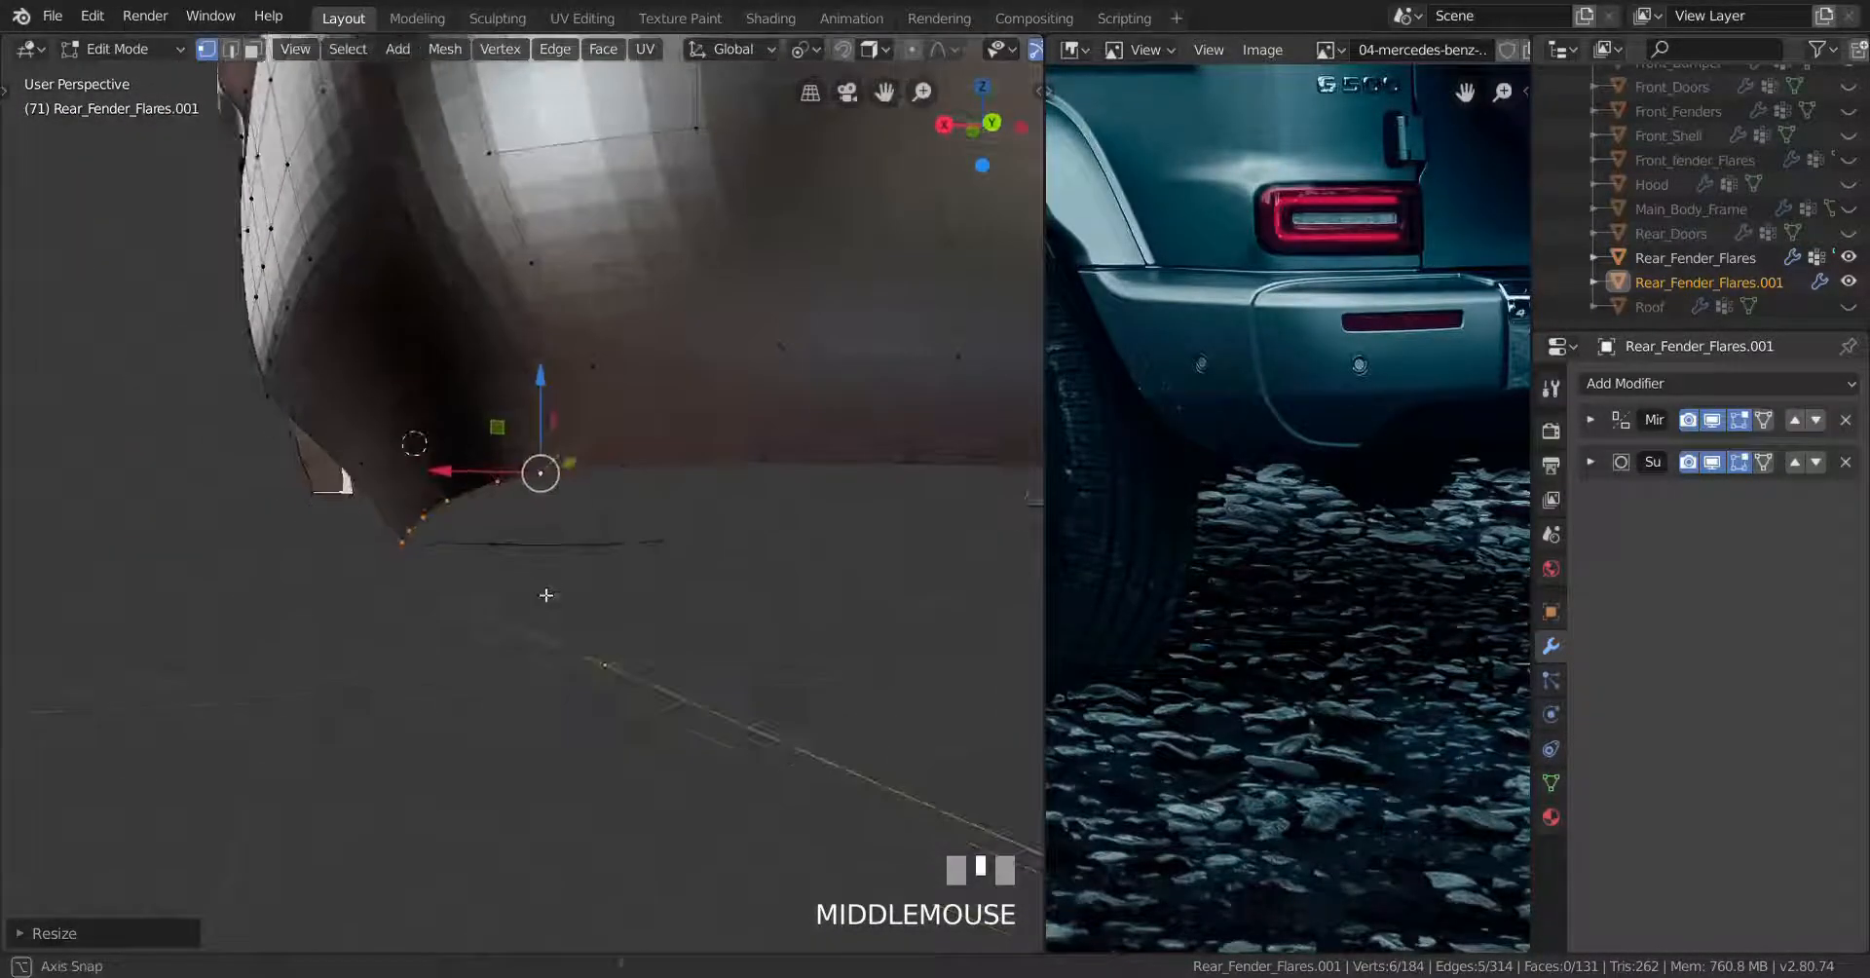
key("s")
key("x")
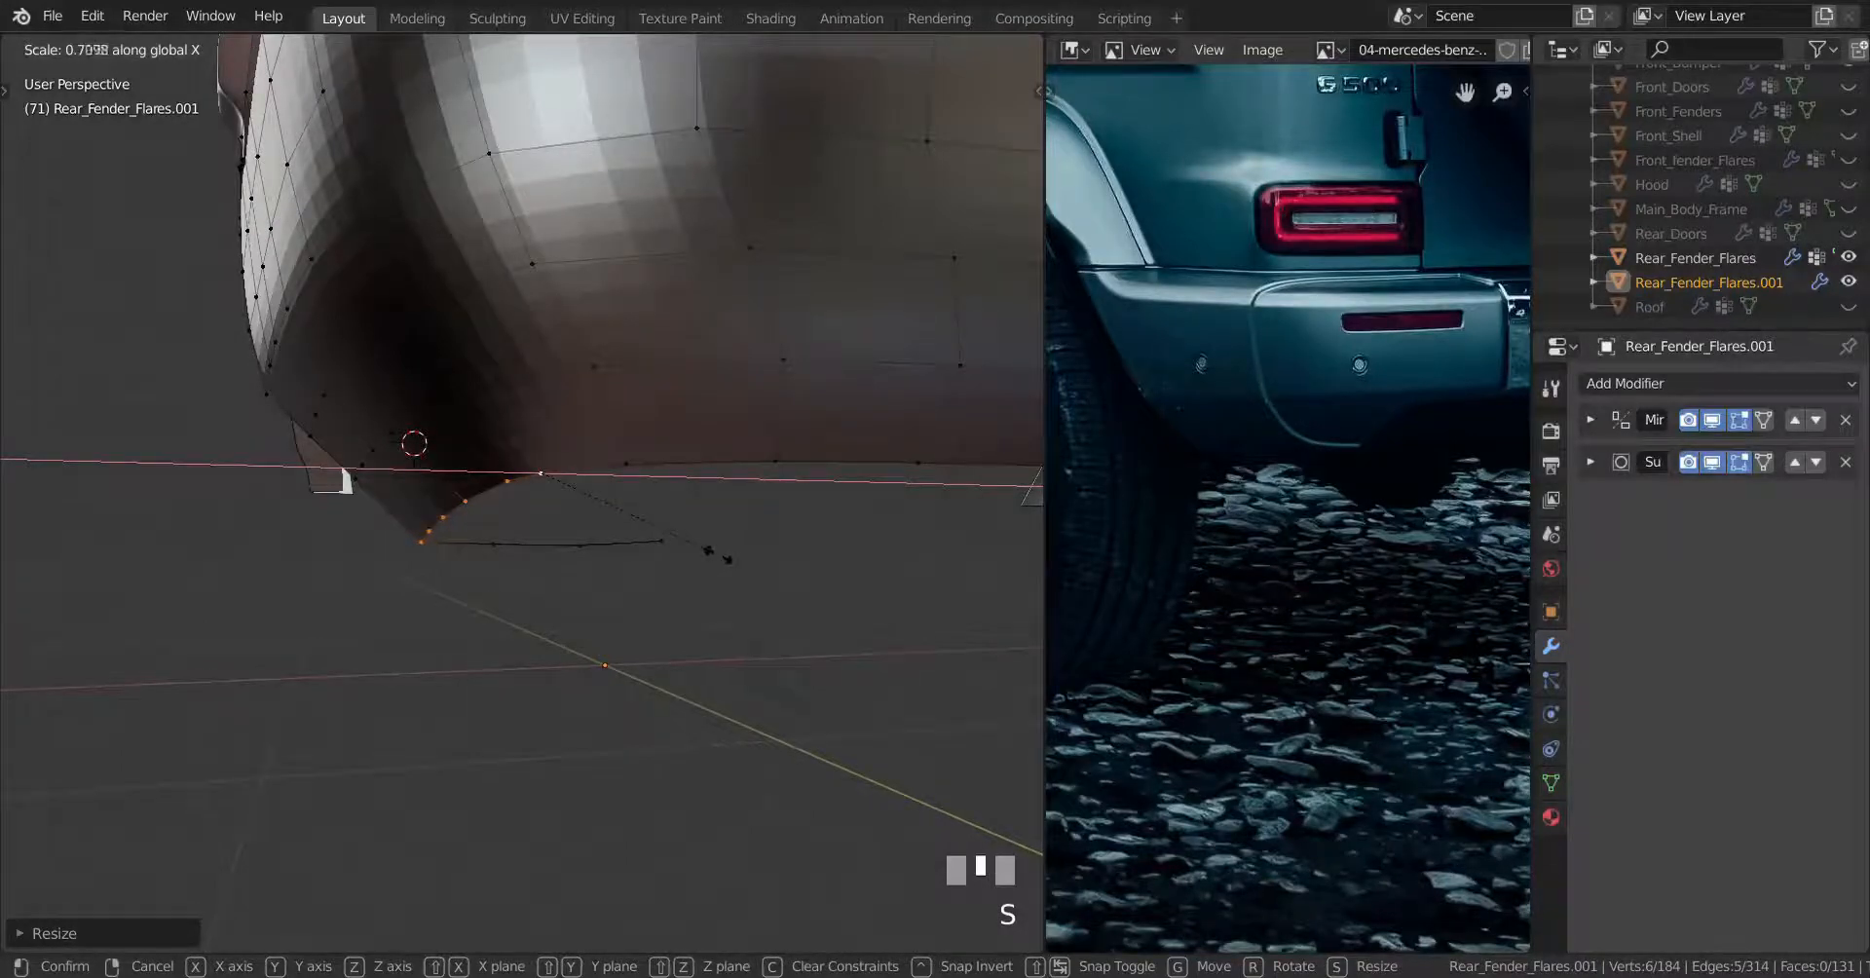
left_click(711, 552)
key("ctrl+KP_1")
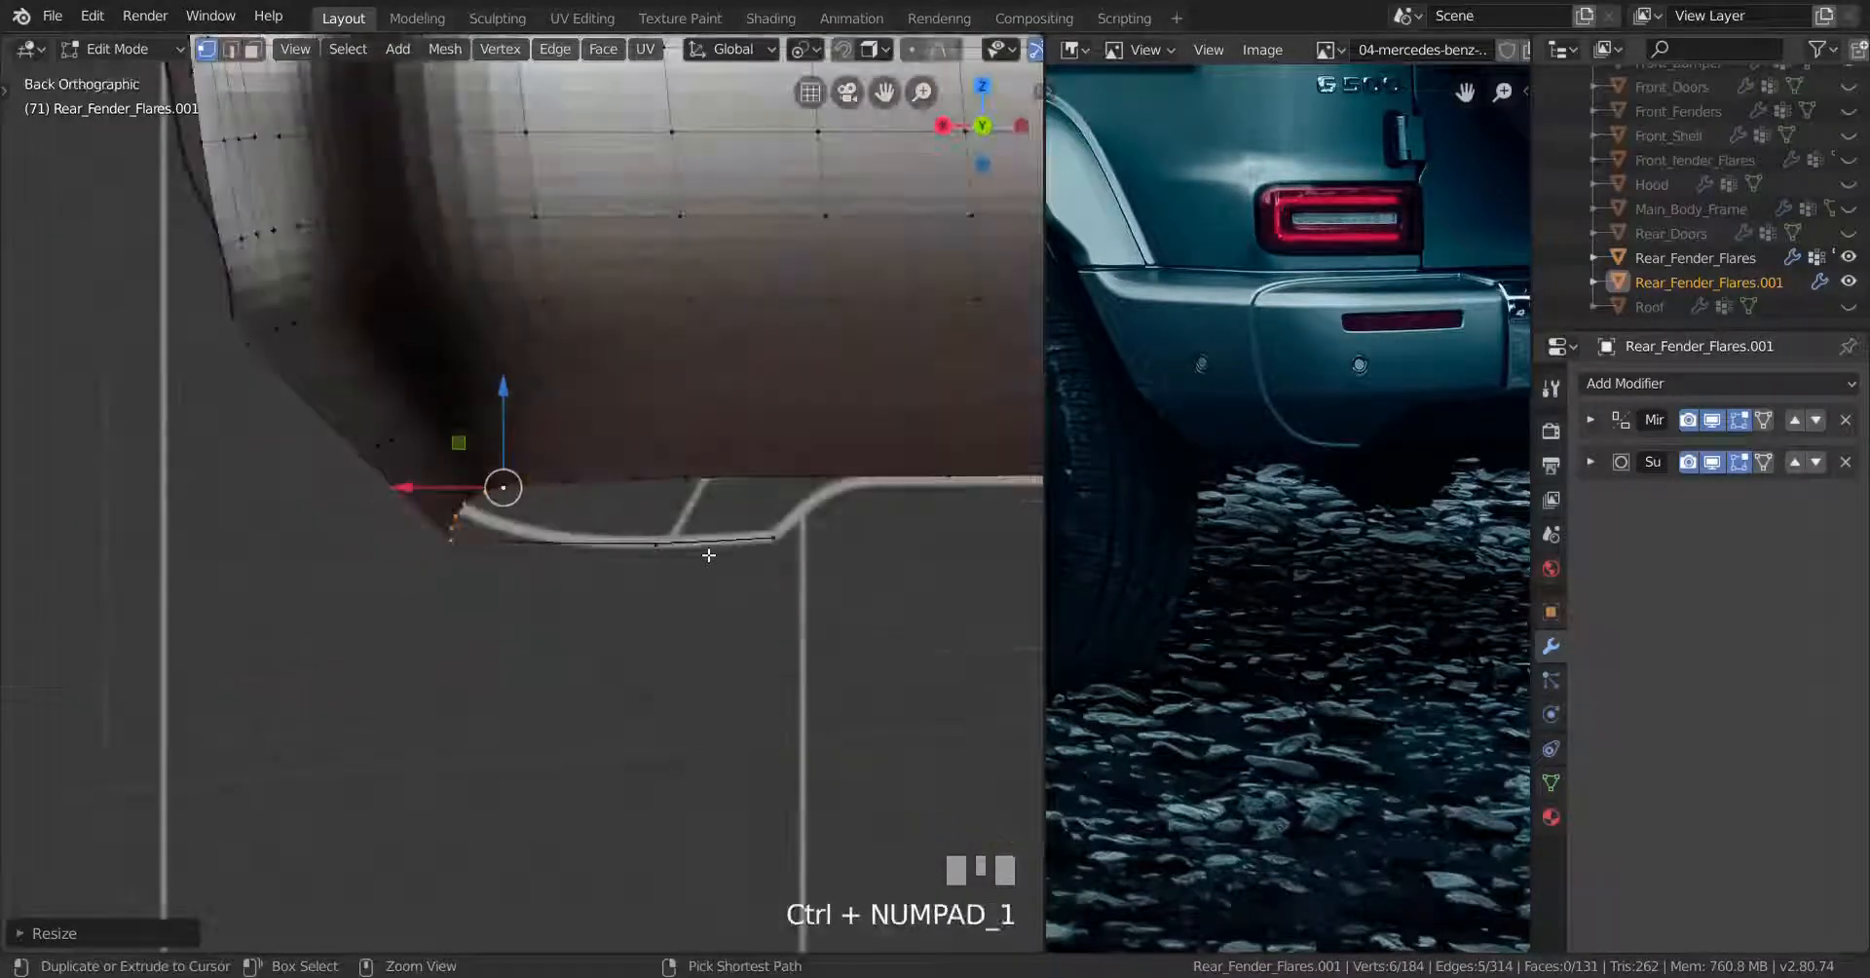
Scale the side surface's lower edge by about 0.92 along X to follow the rear blueprint's contour
scroll(709, 555, "up", 1)
key("s")
key("x")
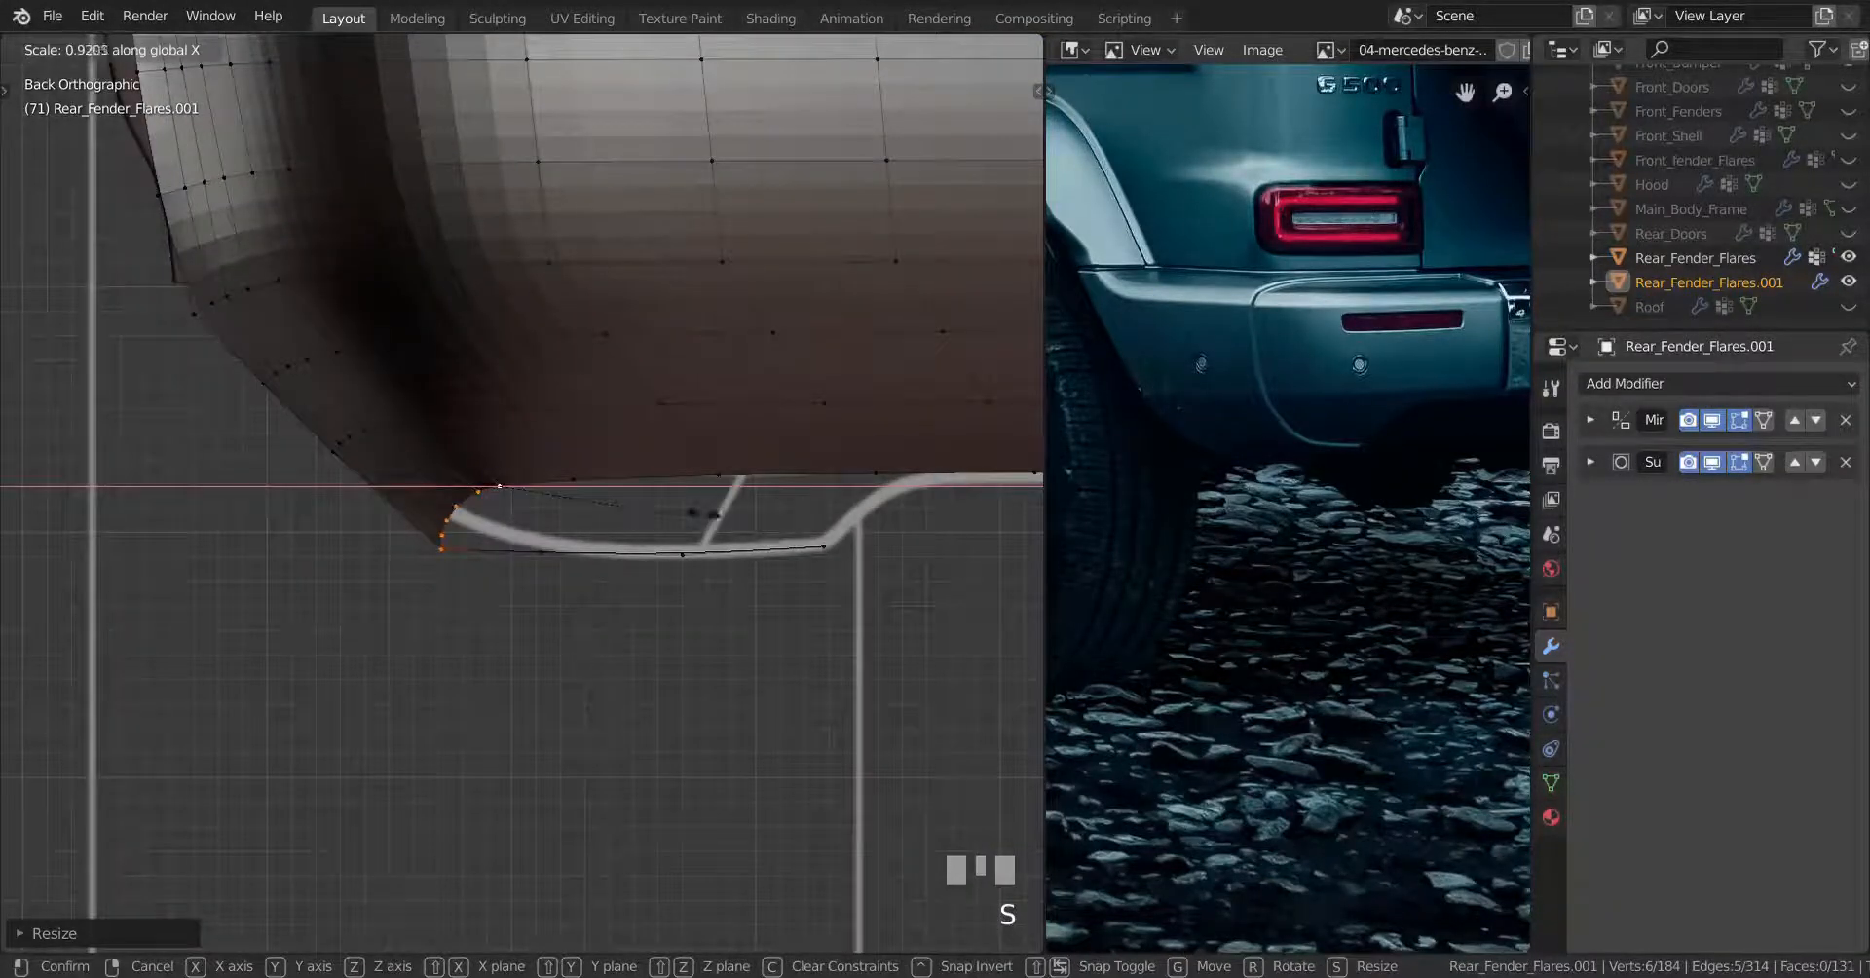
left_click(636, 501)
middle_click_drag(633, 501, 583, 642)
key("Tab")
key("Tab")
scroll(609, 527, "down", 1)
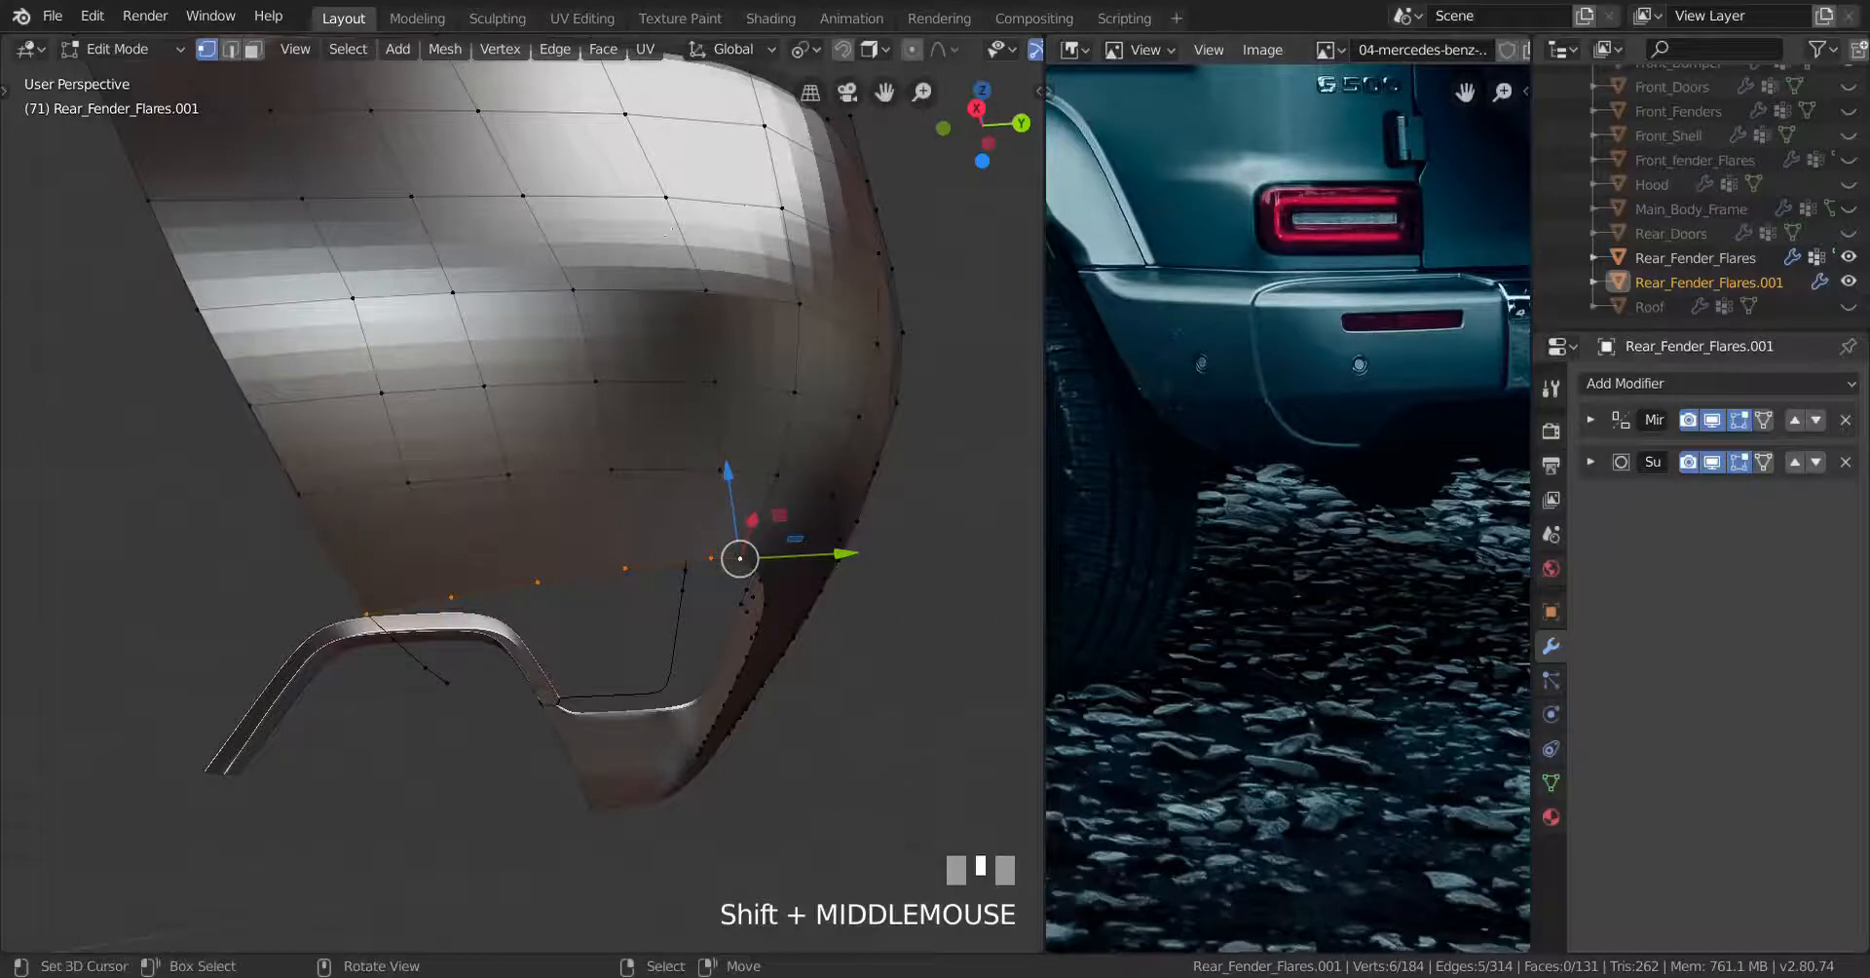
left_click(230, 50)
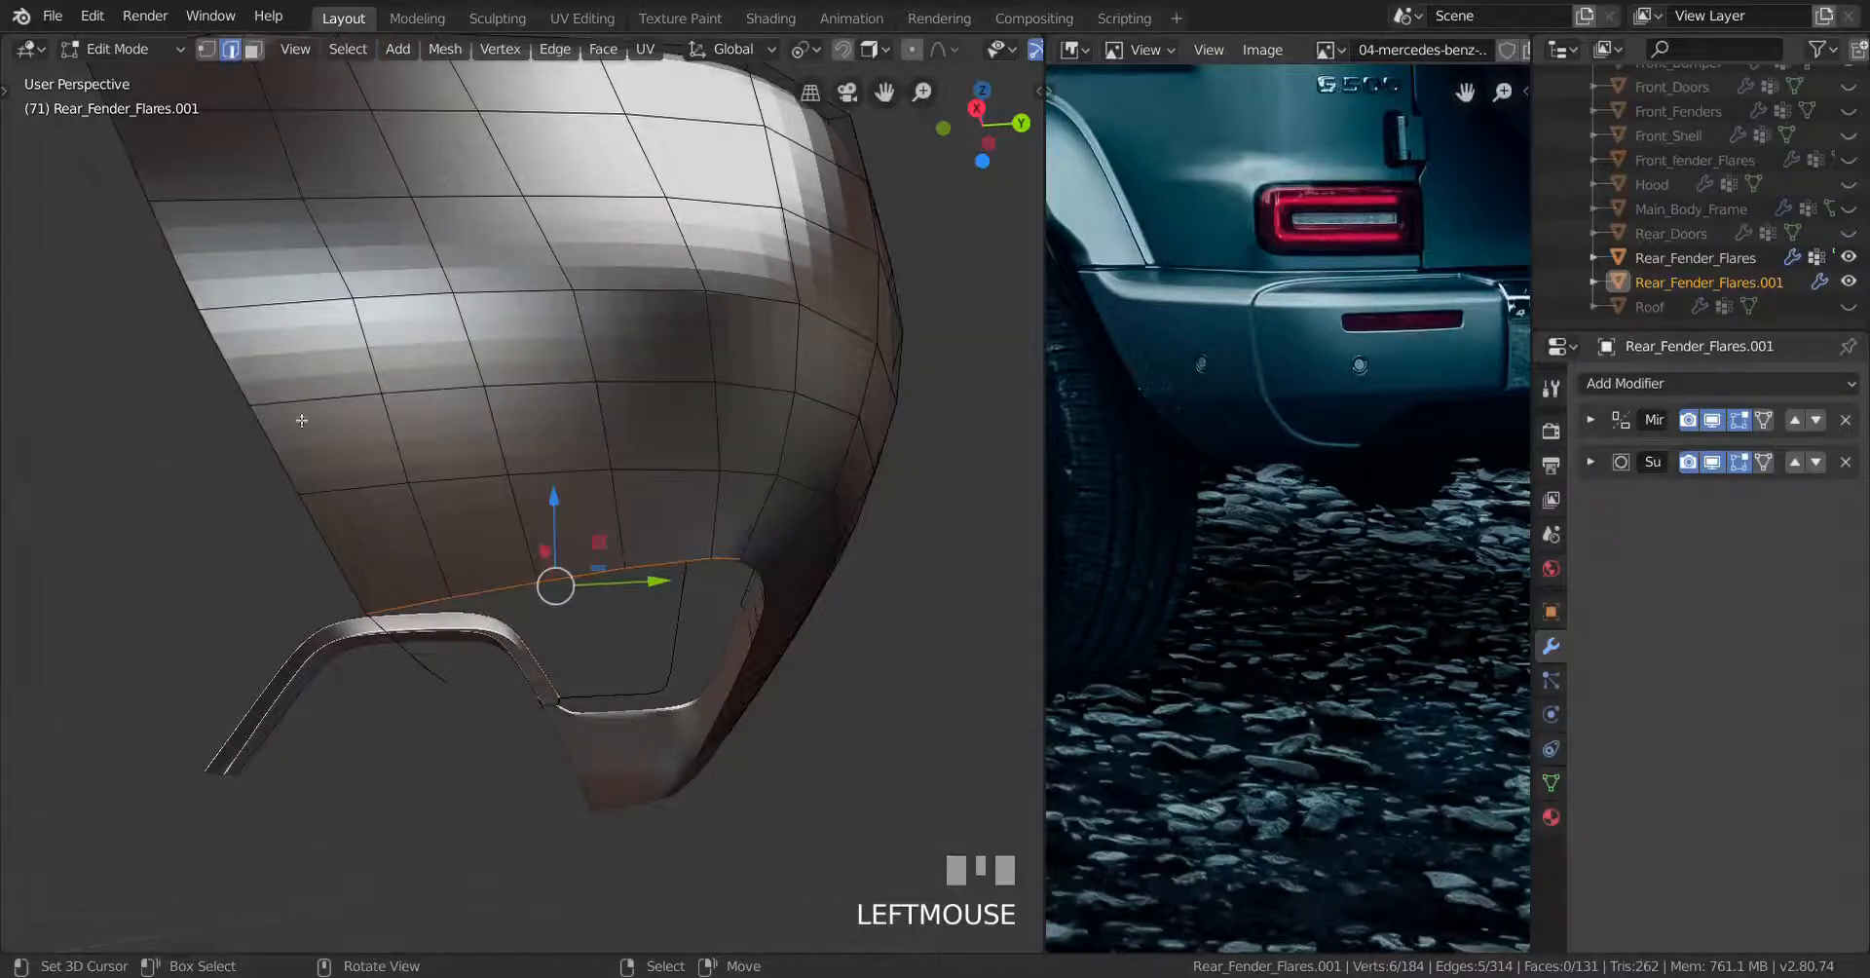
right_click_drag(247, 398, 258, 422)
key("z")
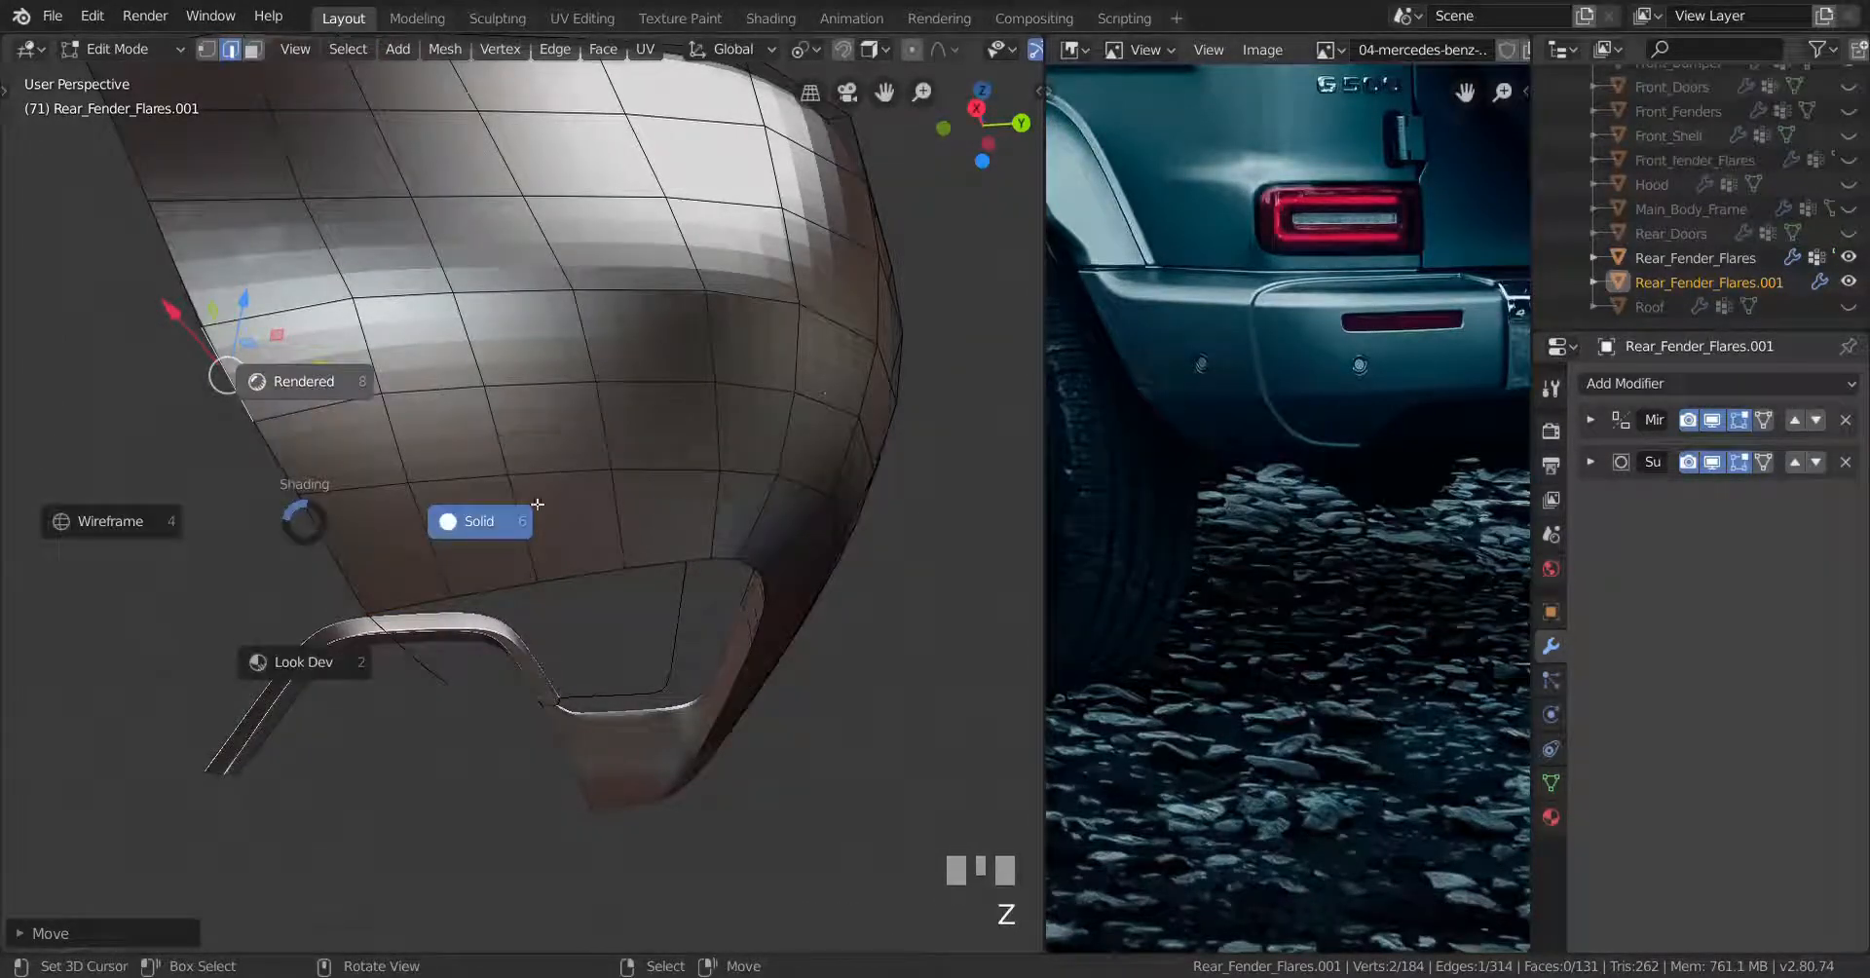
scroll(867, 446, "up", 1)
key("ctrl+z")
key("z")
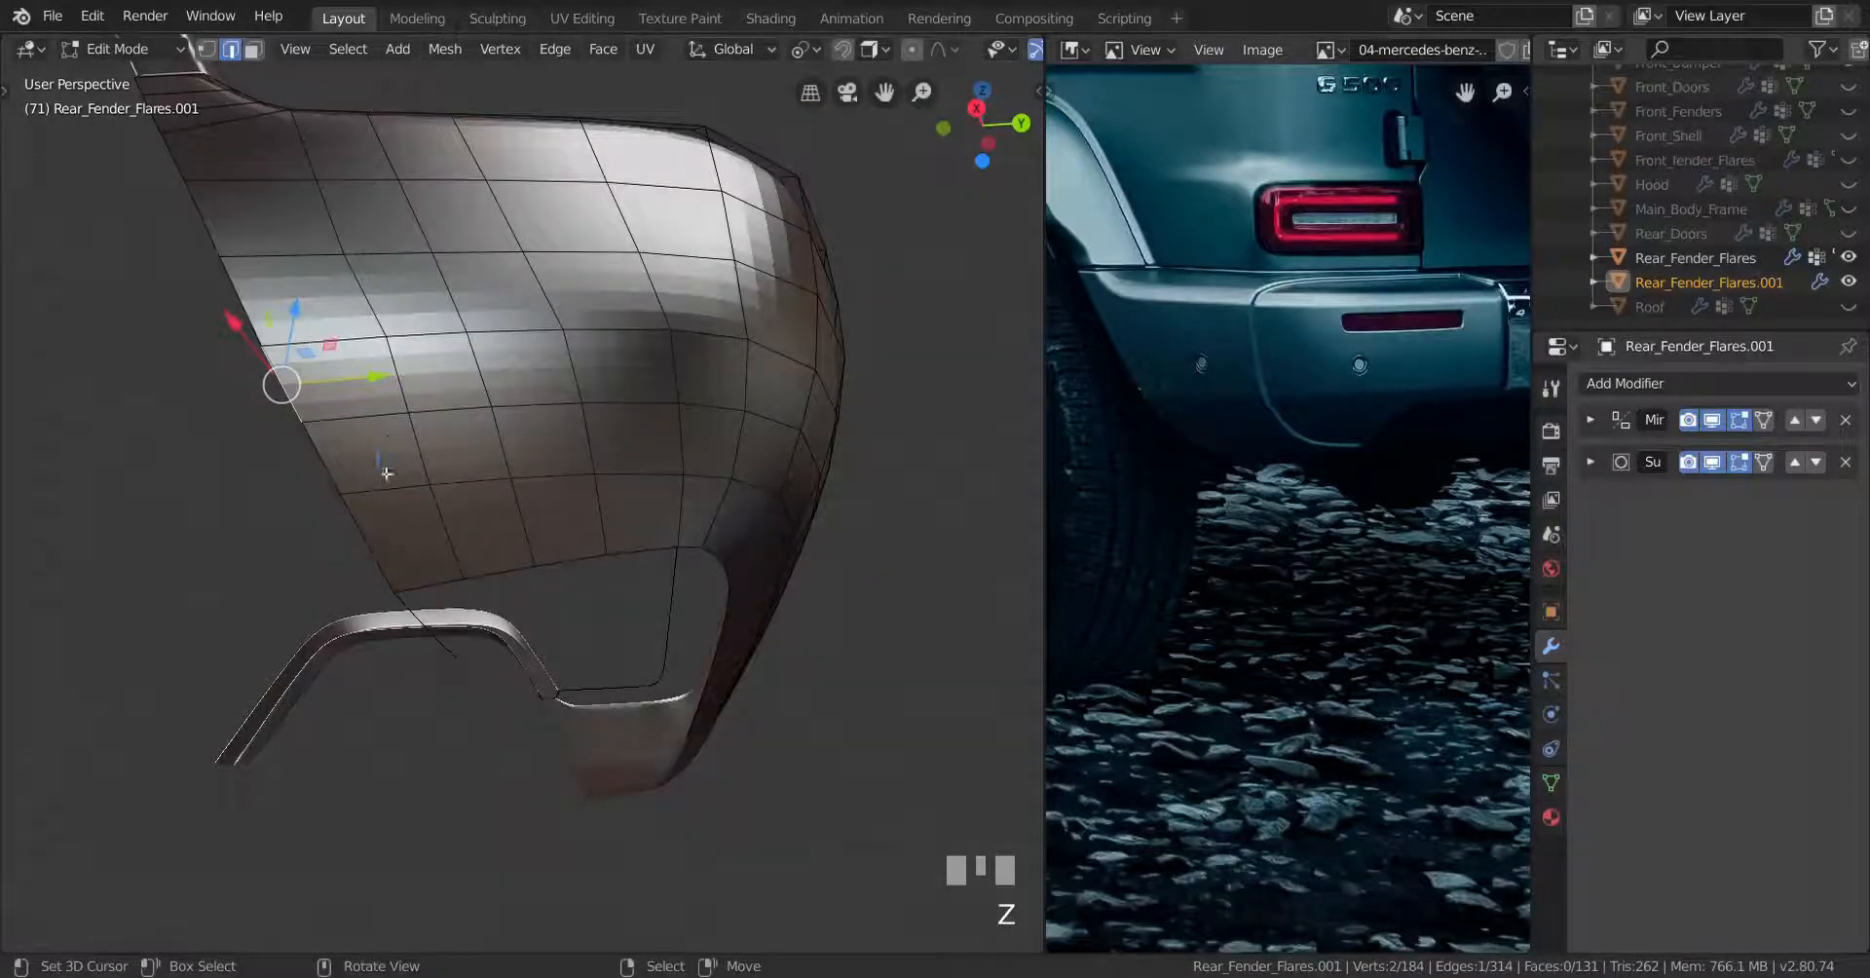
Try to even the vertex spacing of the vertical edge paths across the side surface's lower rows with LoopTools Space
right_click(368, 538, "ctrl")
right_click(398, 374, "shift")
right_click(448, 530, "ctrl")
right_click(508, 341, "shift")
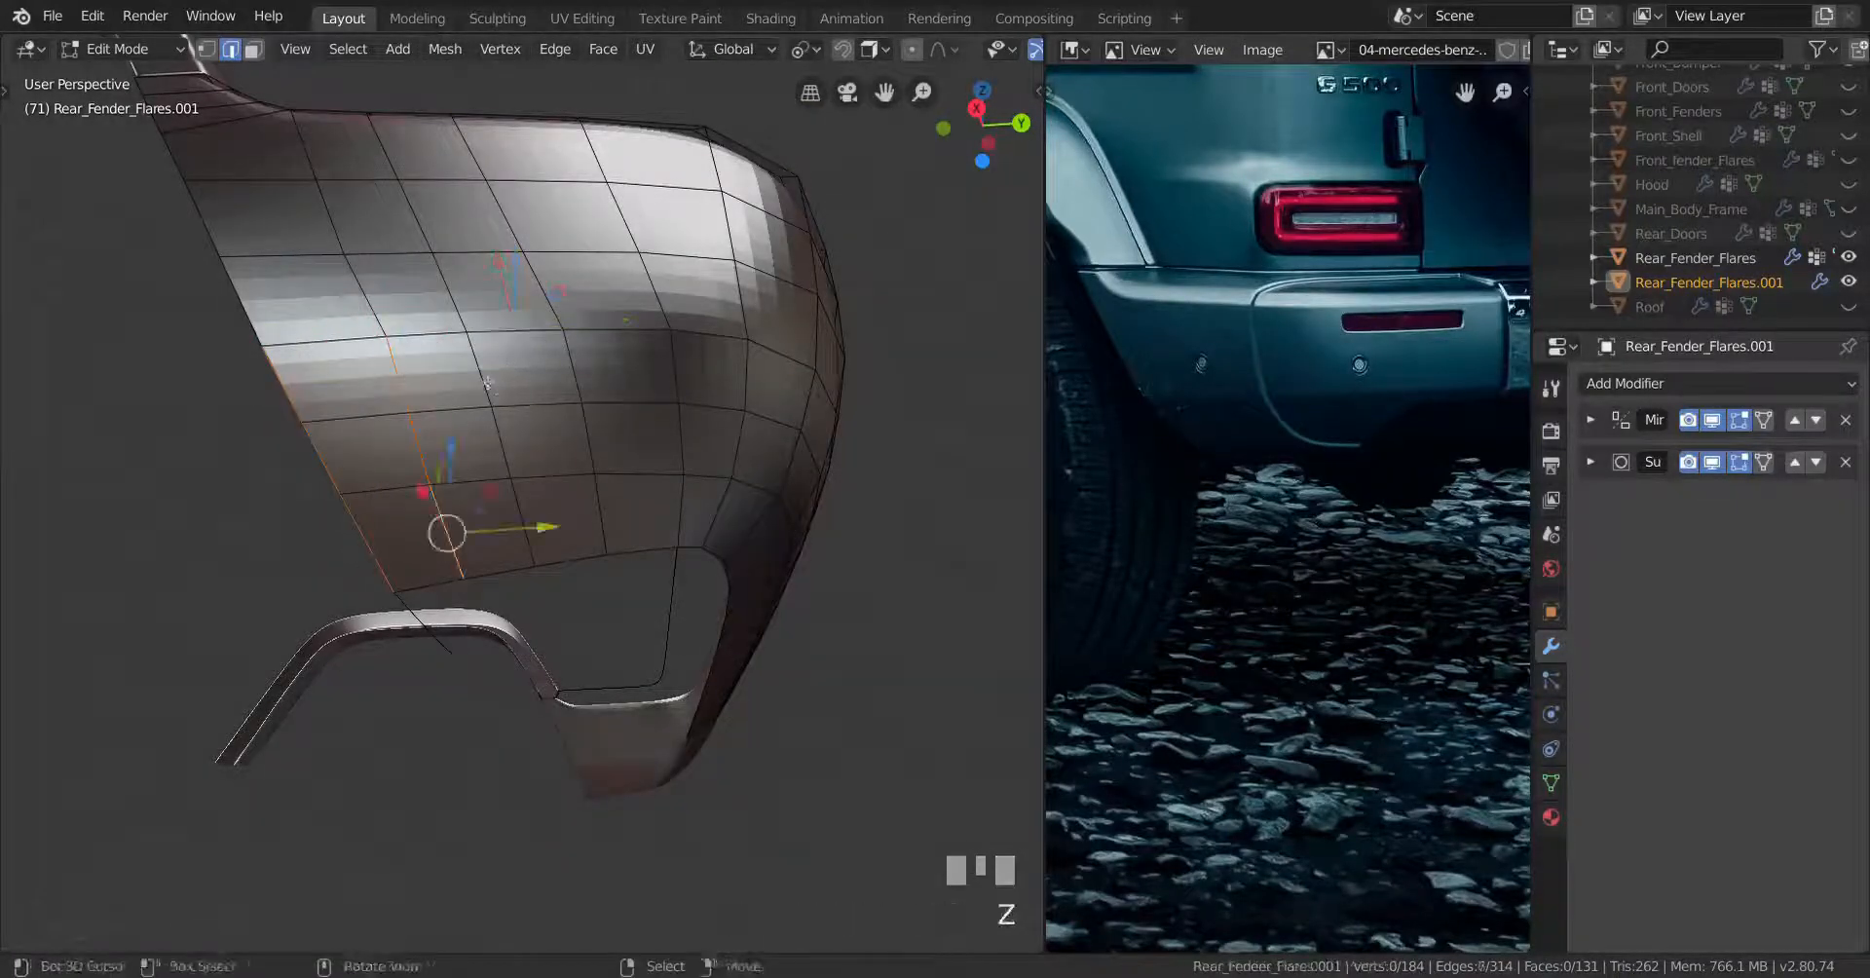
right_click(591, 370, "shift")
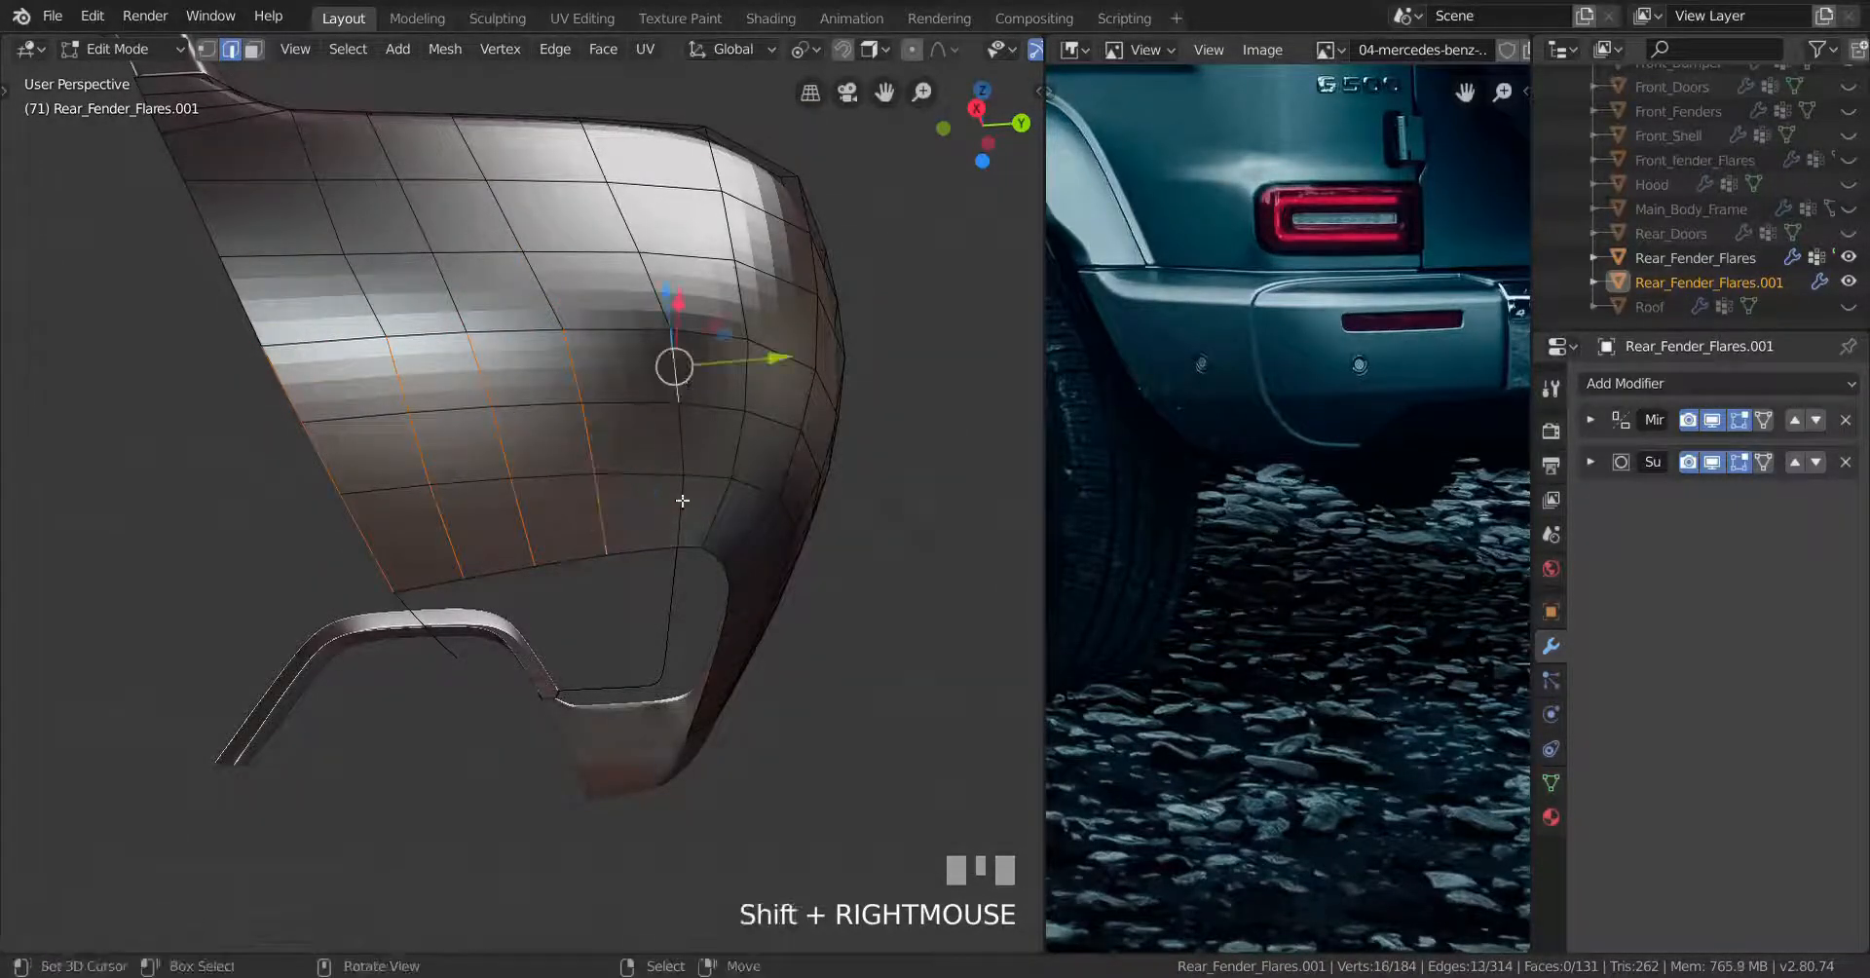
right_click(682, 505, "ctrl")
middle_click_drag(670, 459, 598, 485)
right_click(683, 341, "shift")
right_click(699, 498, "ctrl")
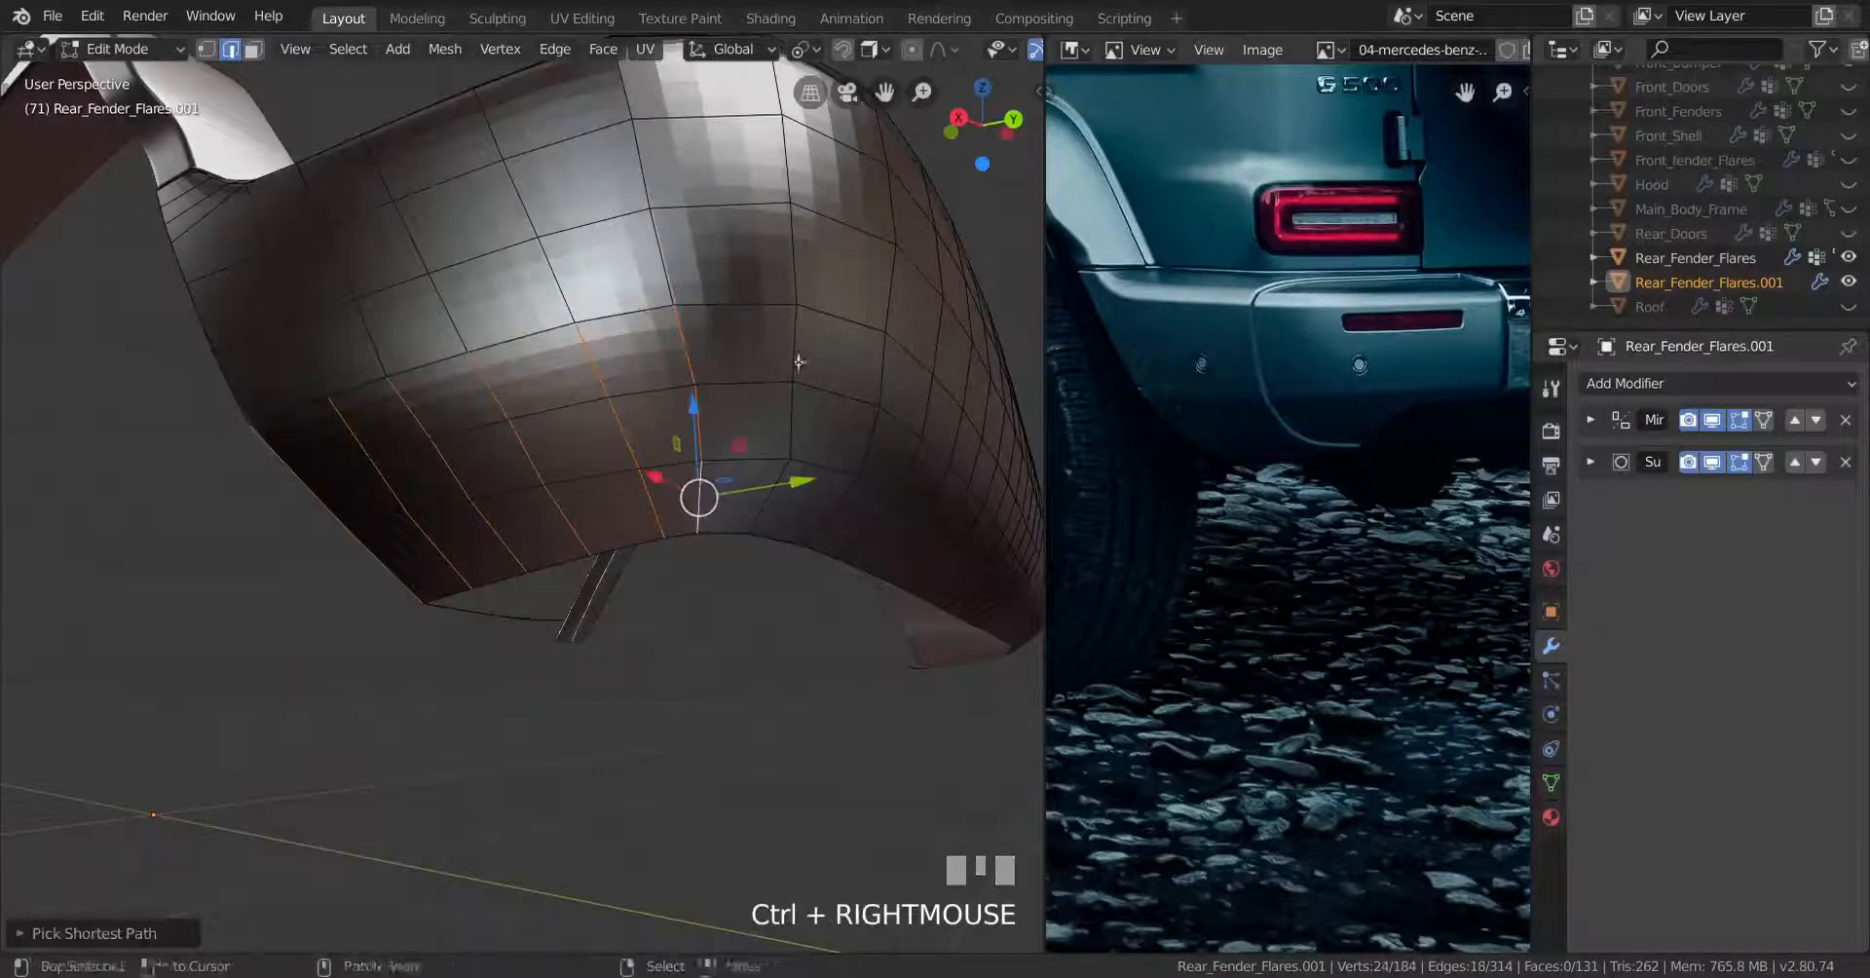
right_click(796, 499, "ctrl")
key("w")
mouse_move(815, 148)
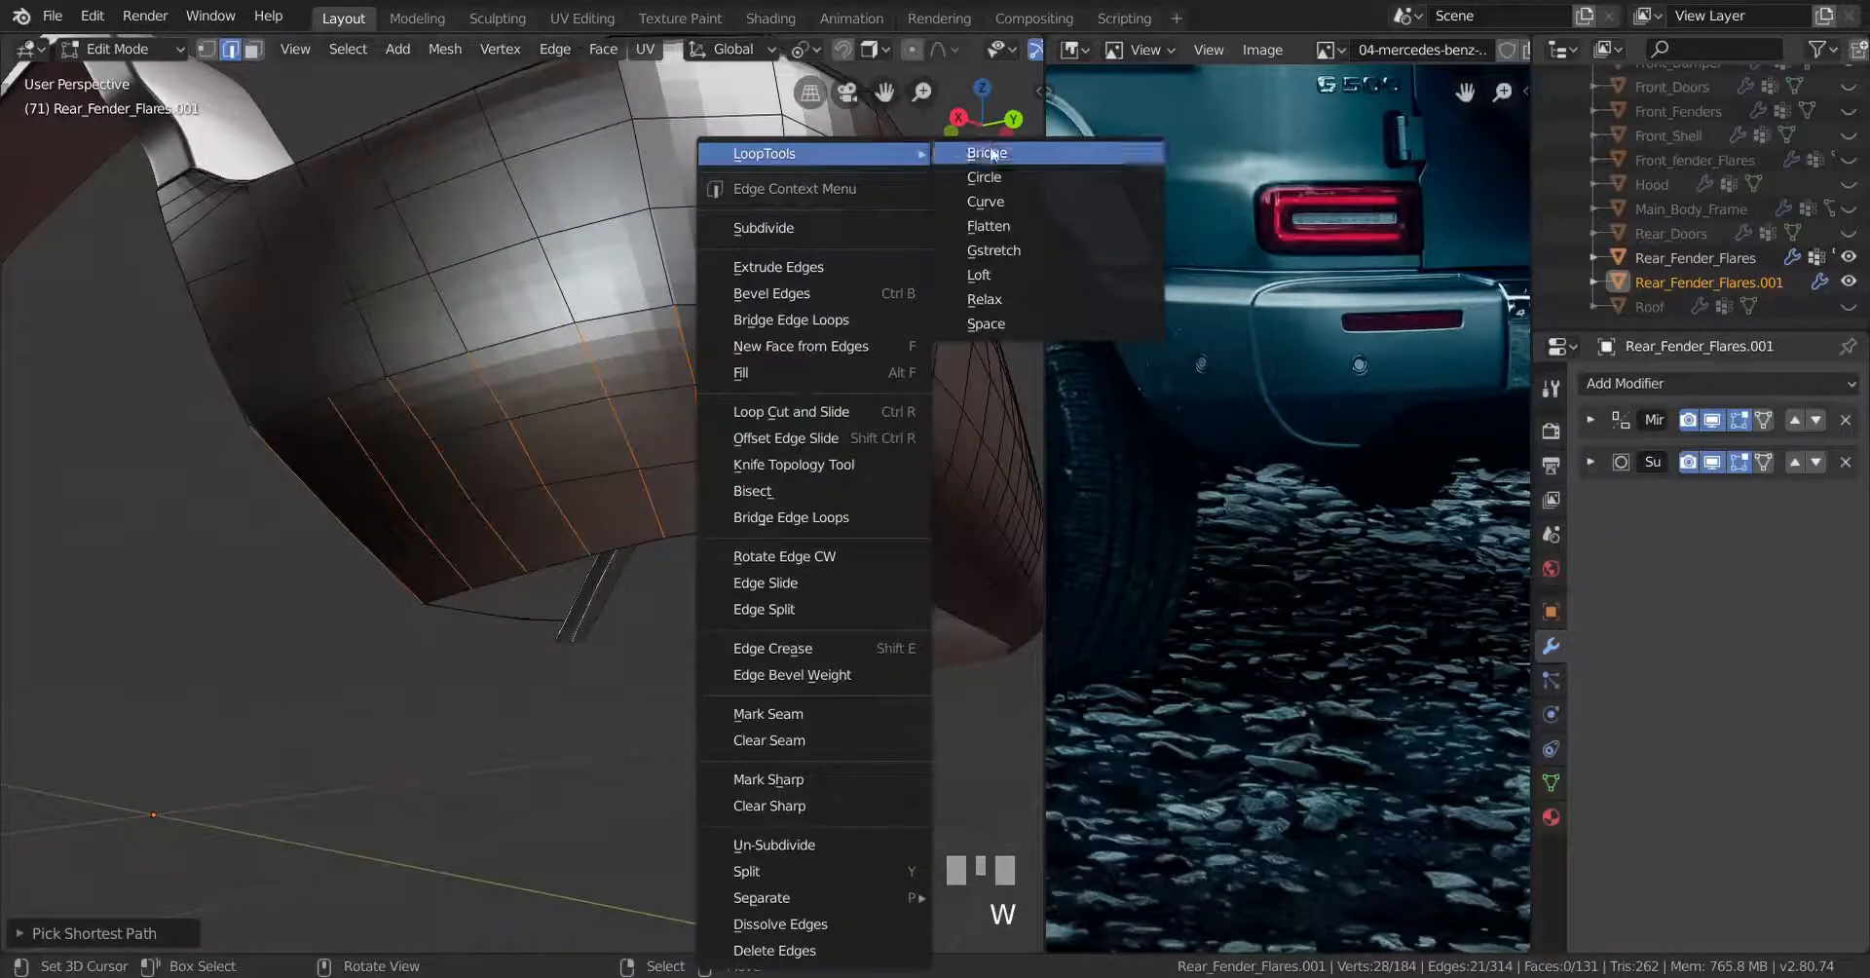
left_click(1007, 330)
middle_click_drag(467, 444, 663, 409)
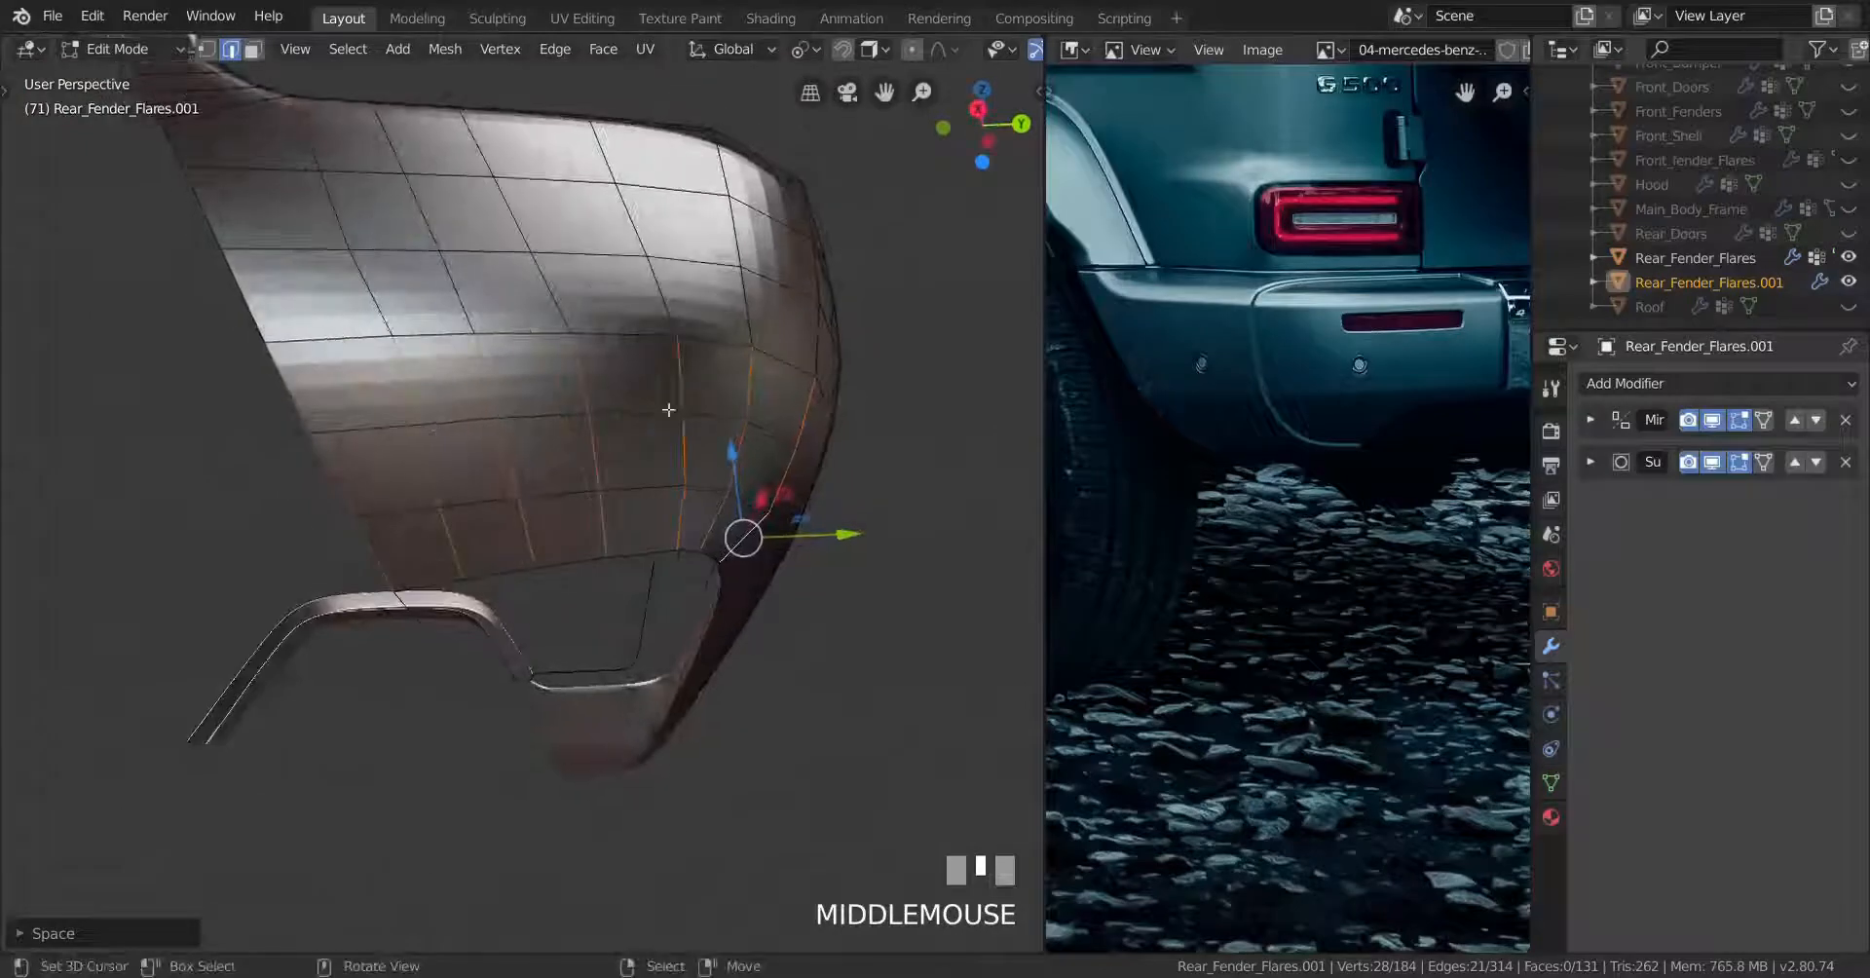
key("ctrl+z")
middle_click_drag(431, 429, 711, 458)
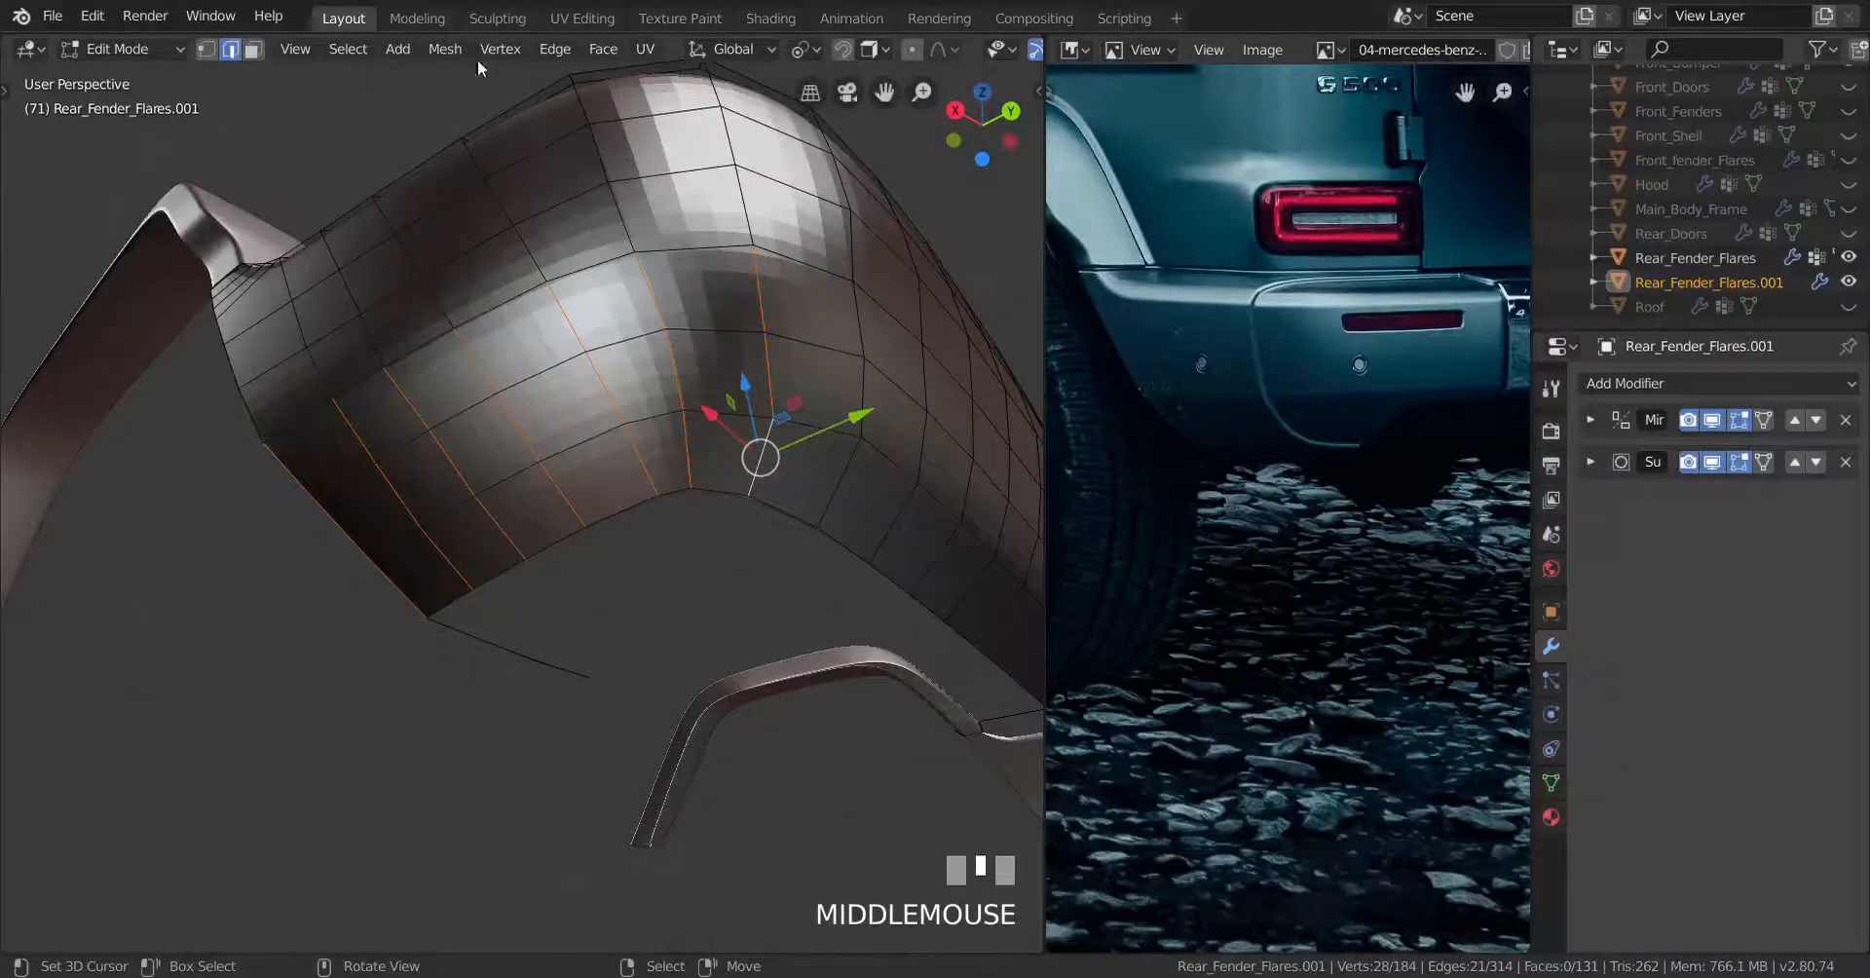
Slide the lower-edge vertex near the corner bend and the vertex directly above it along their edges to even the topology
left_click(206, 52)
middle_click_drag(939, 467, 789, 412)
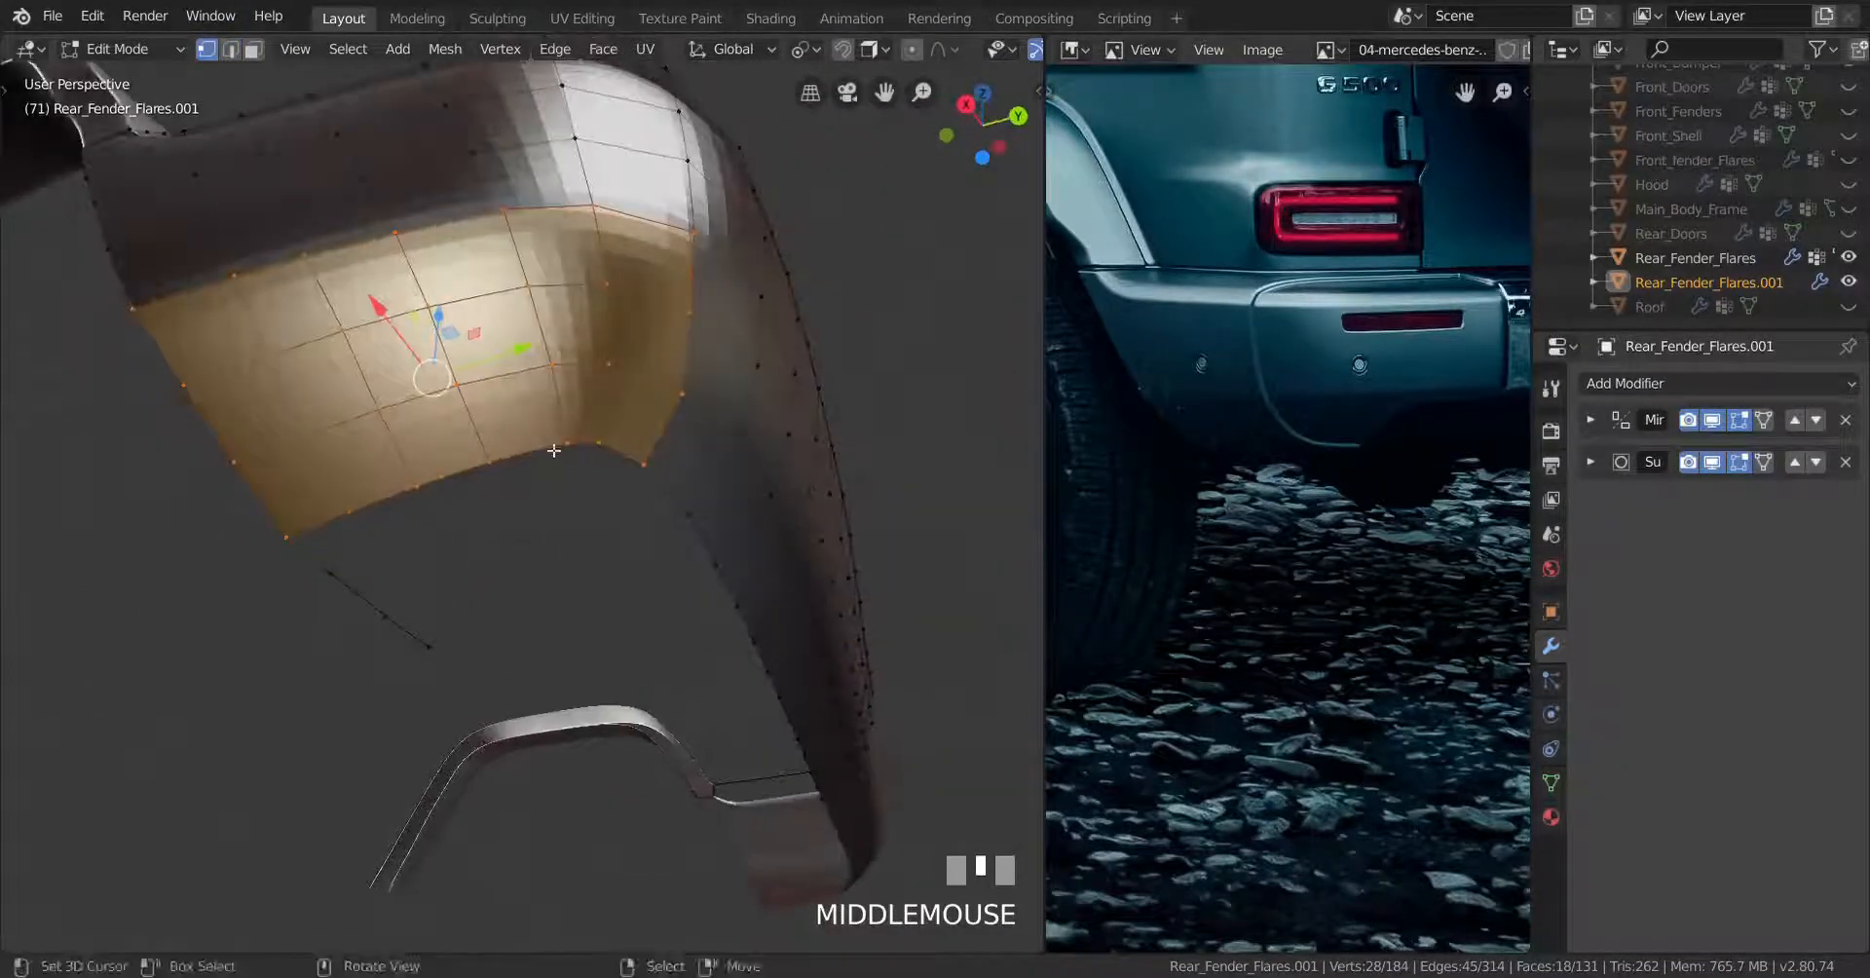
right_click(553, 450)
scroll(655, 449, "up", 1)
key("g")
key("g")
left_click(678, 461)
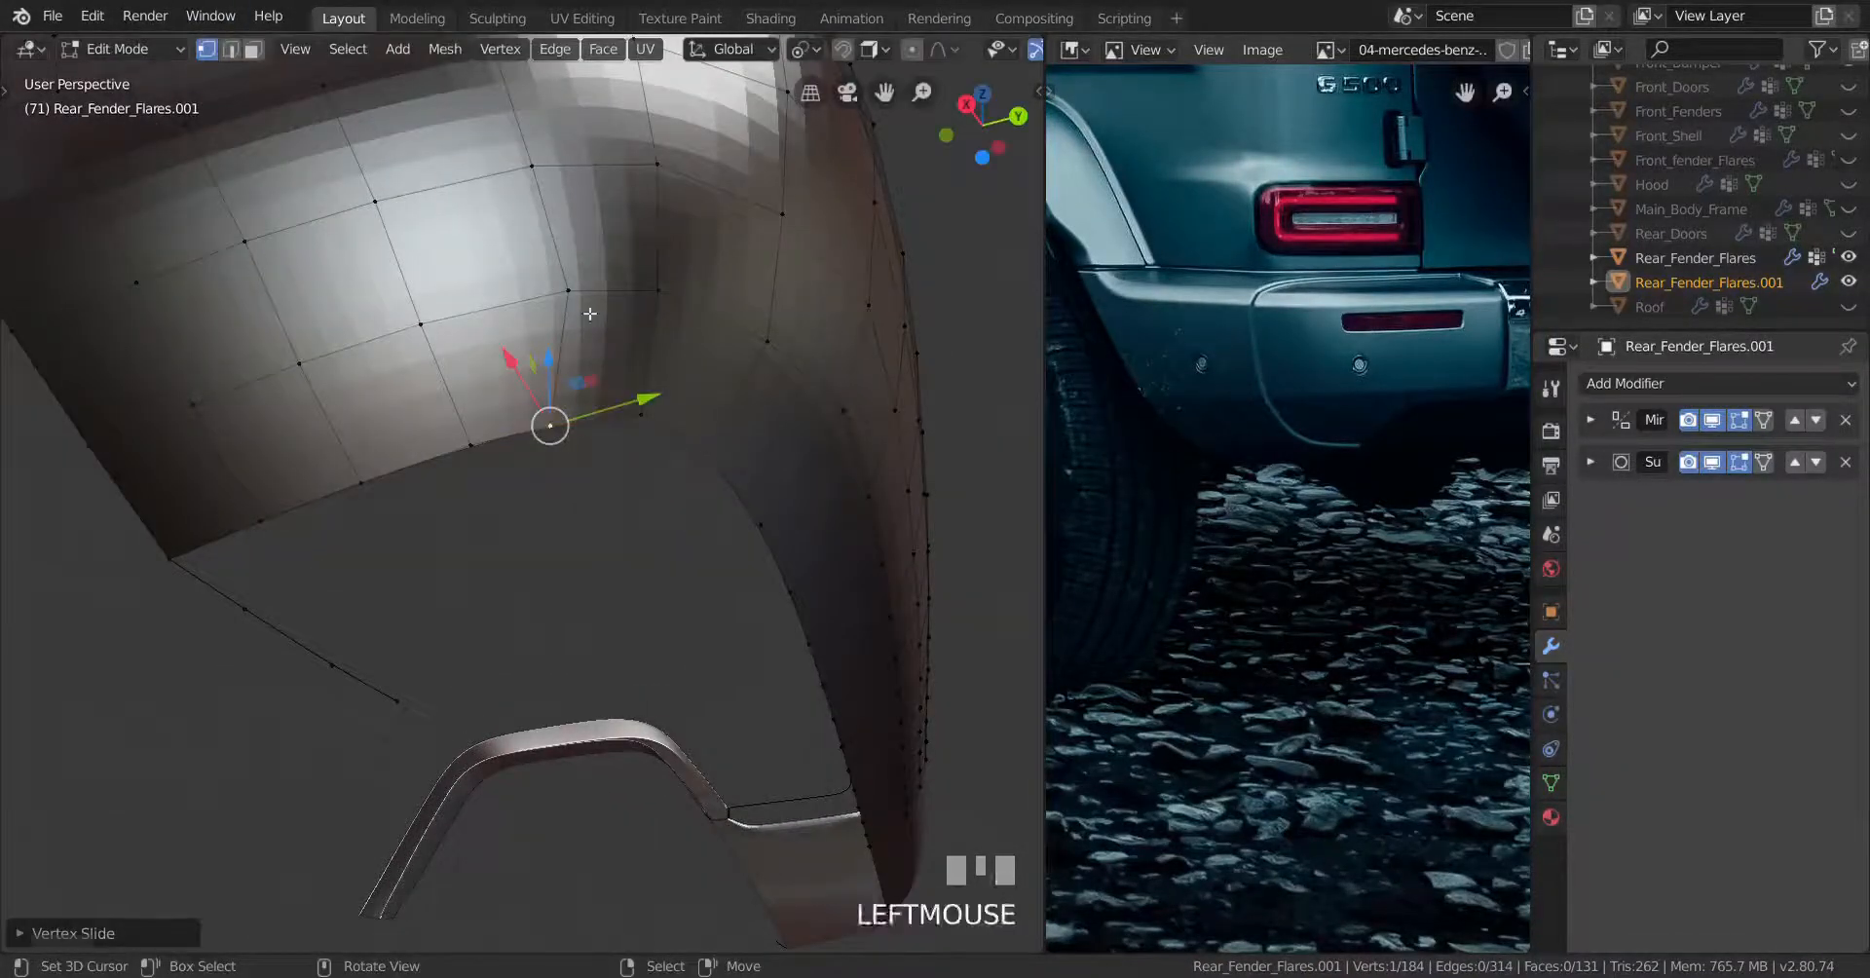
key("g")
key("g")
left_click(556, 309)
Slide the next higher vertex of the same column along its edges to even out the spacing
right_click(534, 168)
key("g")
key("g")
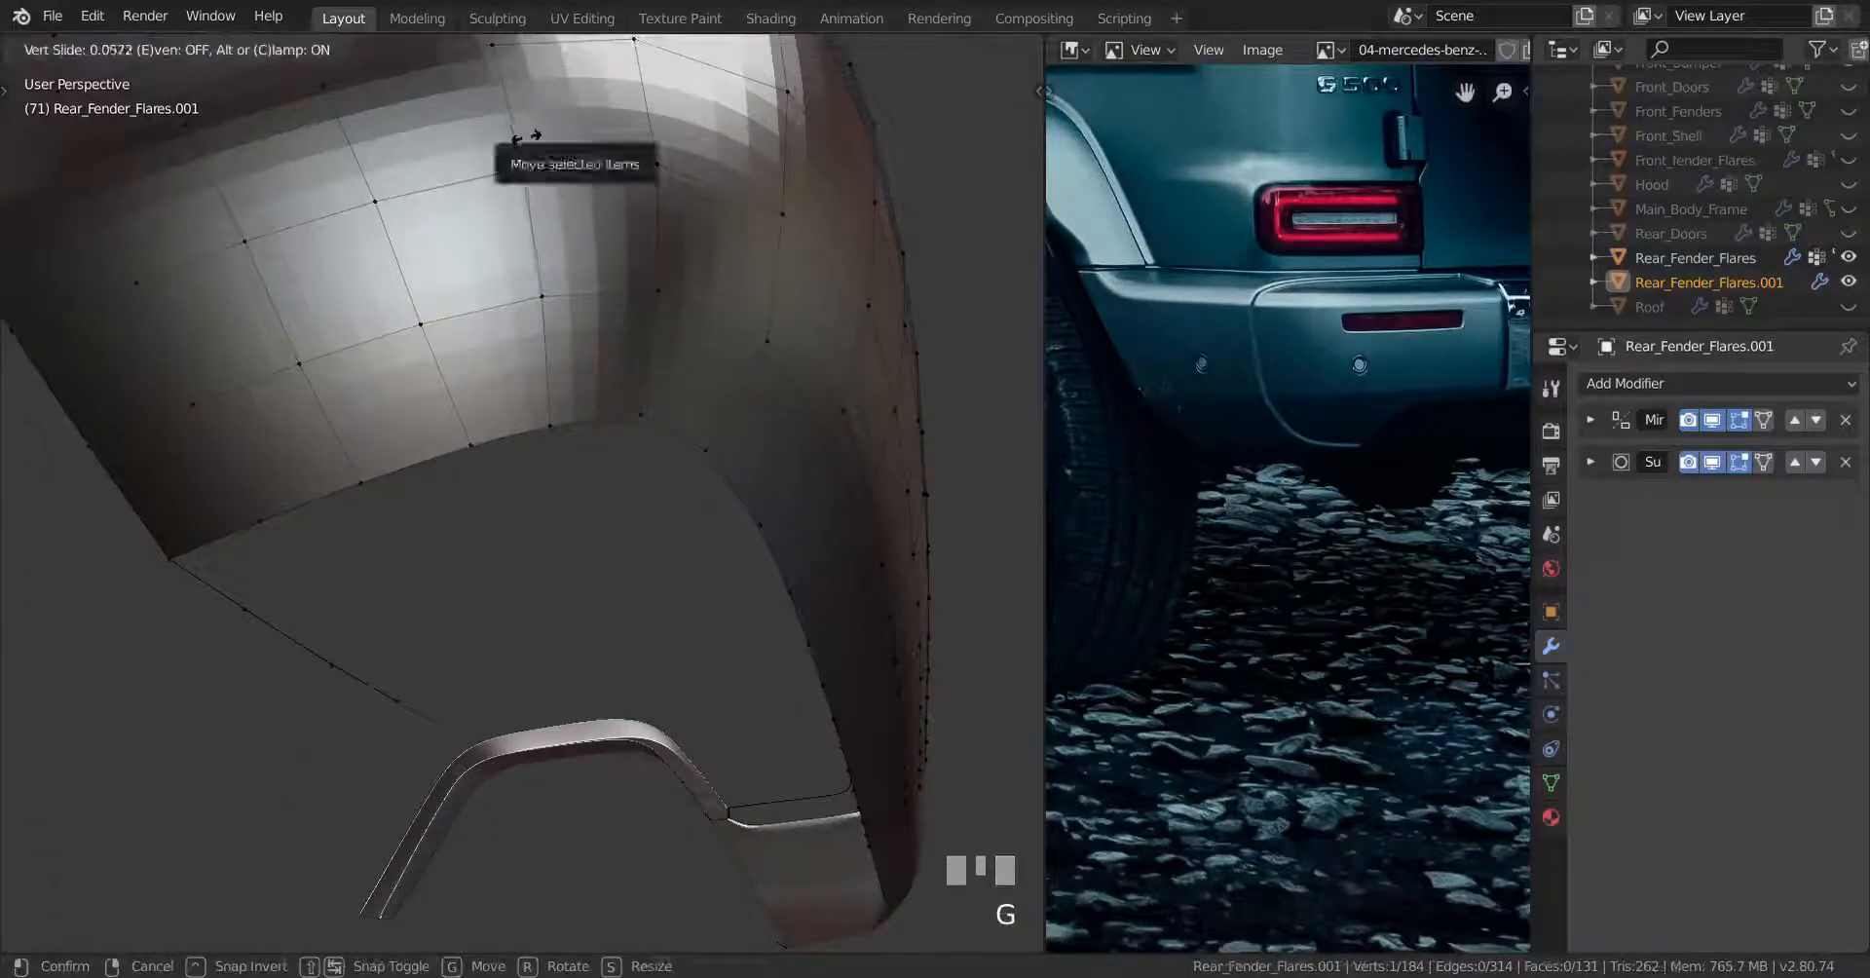
left_click(532, 142)
mouse_move(546, 161)
middle_mouse_down()
mouse_move(638, 232)
mouse_move(521, 178)
middle_mouse_up()
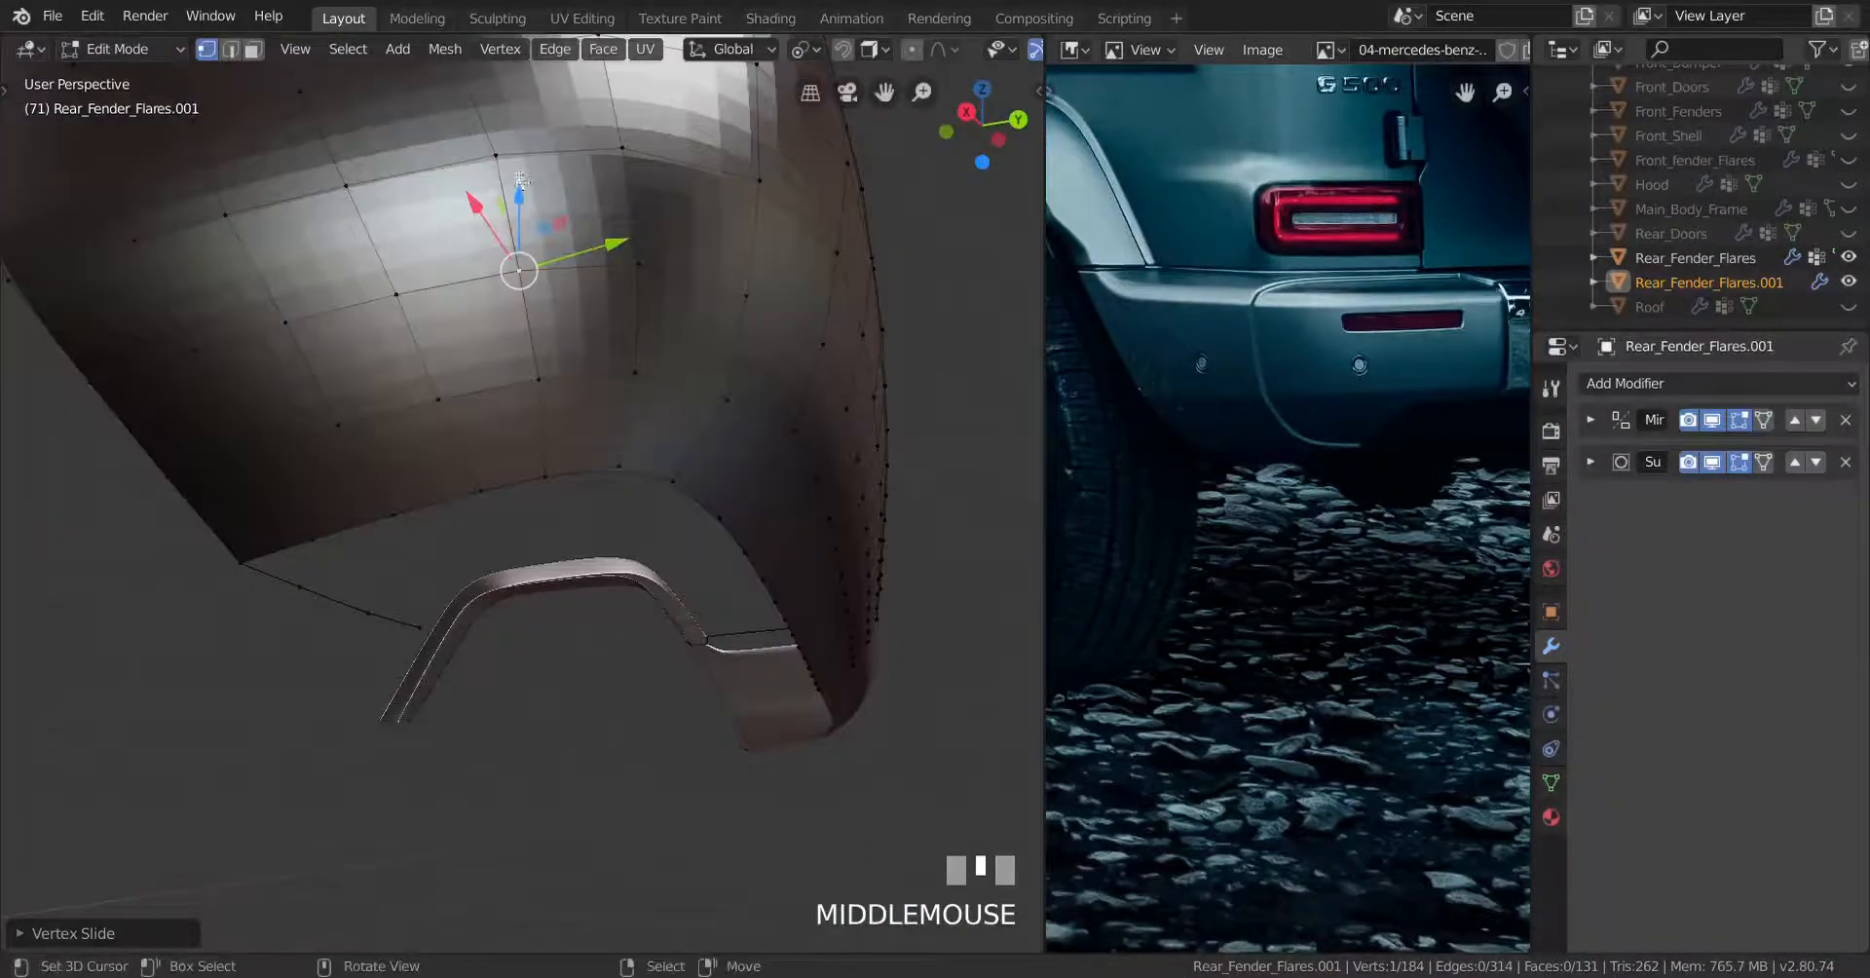
key("g")
key("g")
left_click(642, 152)
Apply smooth shading to the bumper and return to editing its mesh against the side blueprint
middle_click_drag(656, 267, 631, 234)
key("Tab")
middle_click_drag(643, 317, 588, 325)
scroll(718, 313, "down", 3)
middle_click_drag(718, 312, 666, 349)
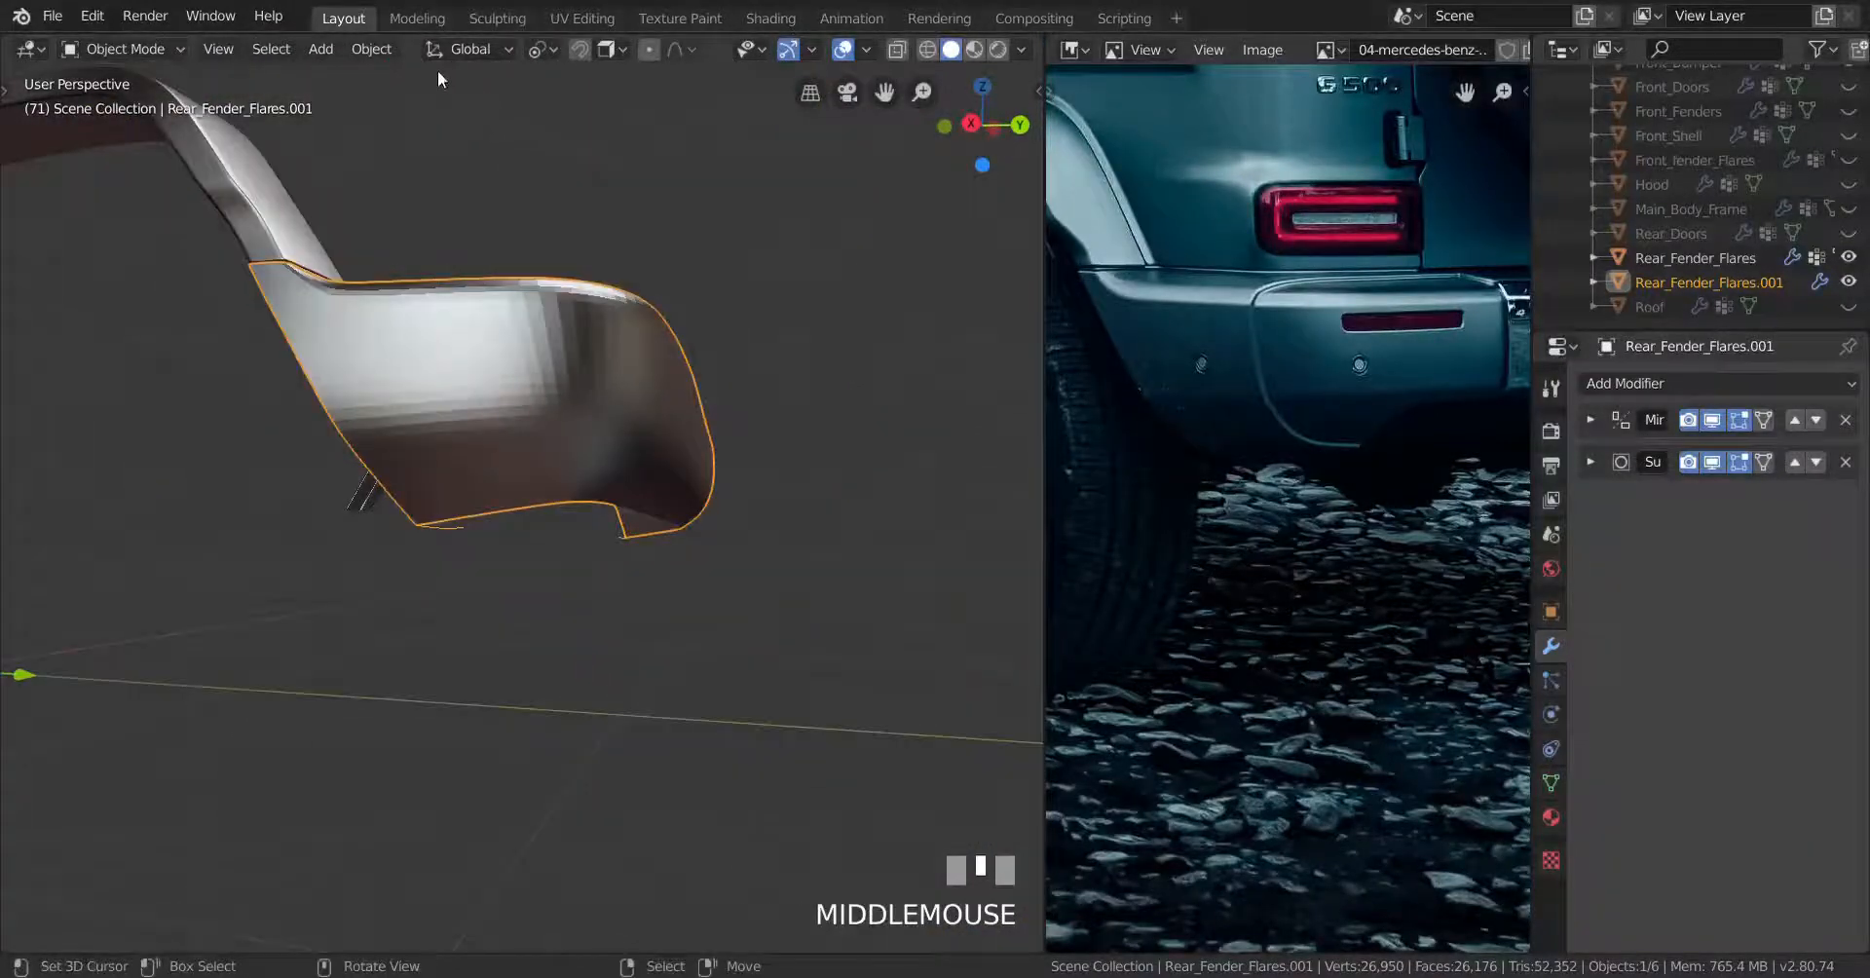
left_click(372, 50)
left_click(503, 536)
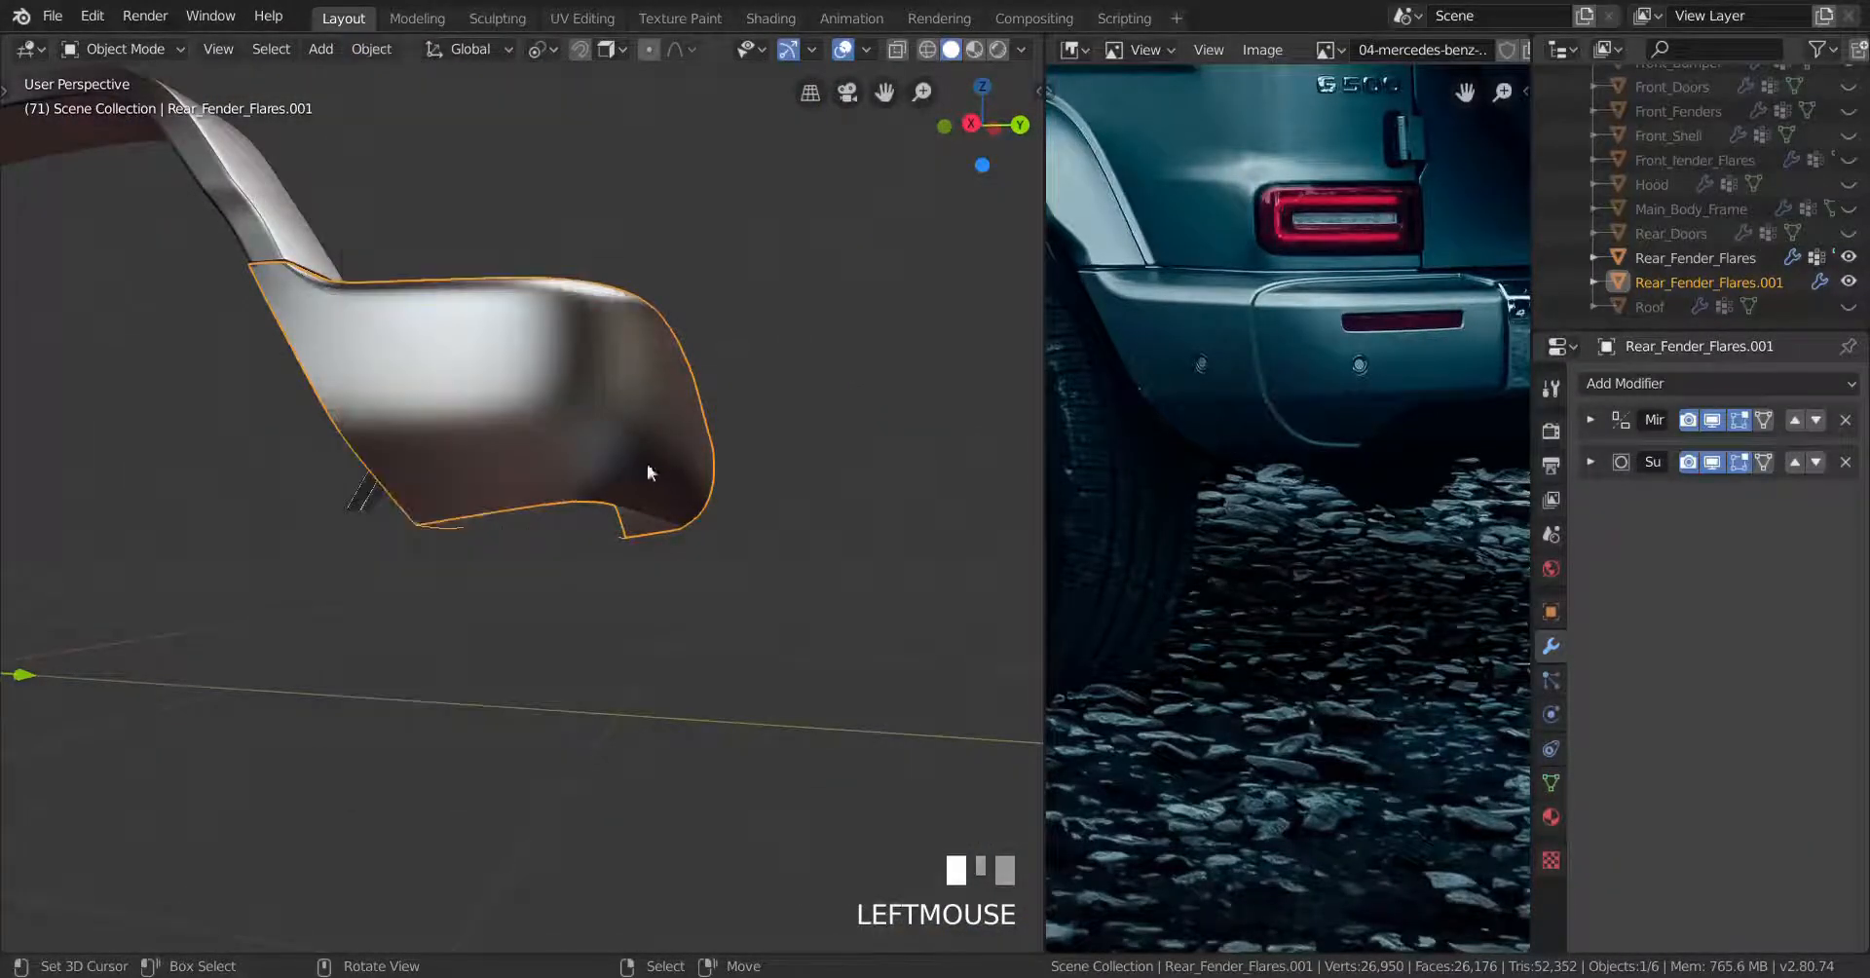
middle_click_drag(646, 467, 615, 489)
scroll(559, 435, "down", 3)
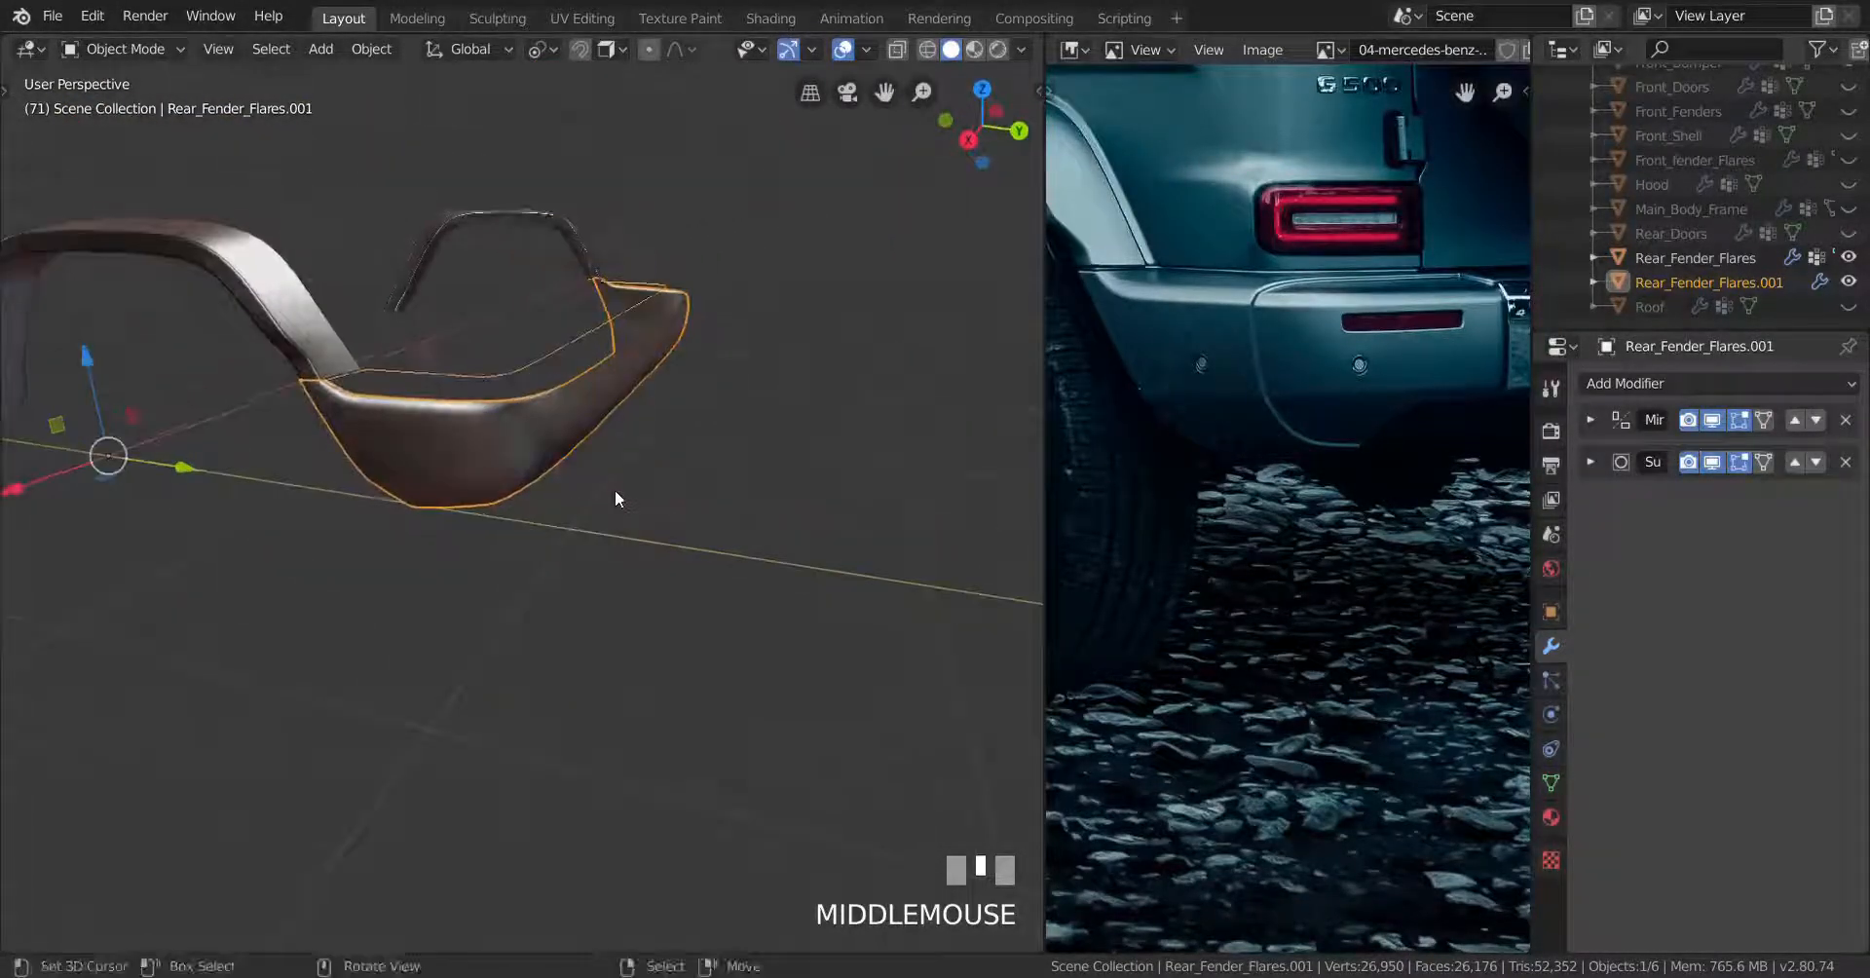
key("KP_3")
scroll(615, 428, "up", 5)
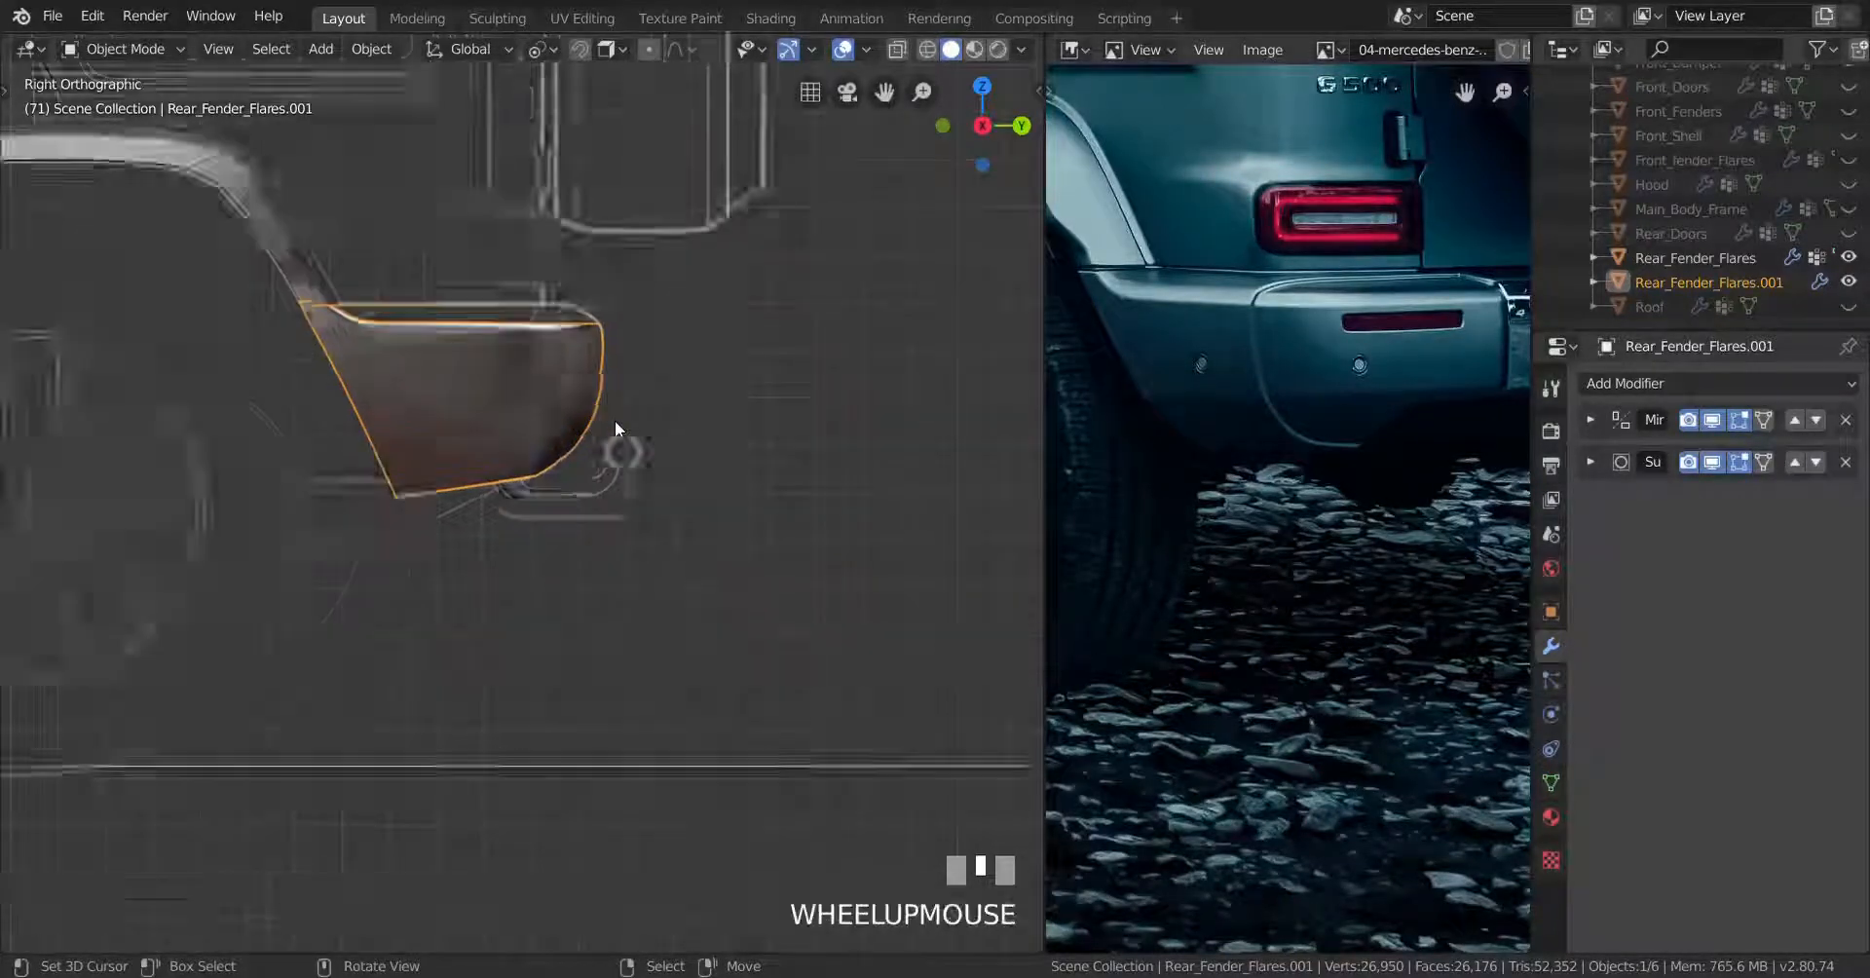
key("Tab")
scroll(617, 447, "up", 3)
middle_click_drag(615, 402, 630, 464, "shift")
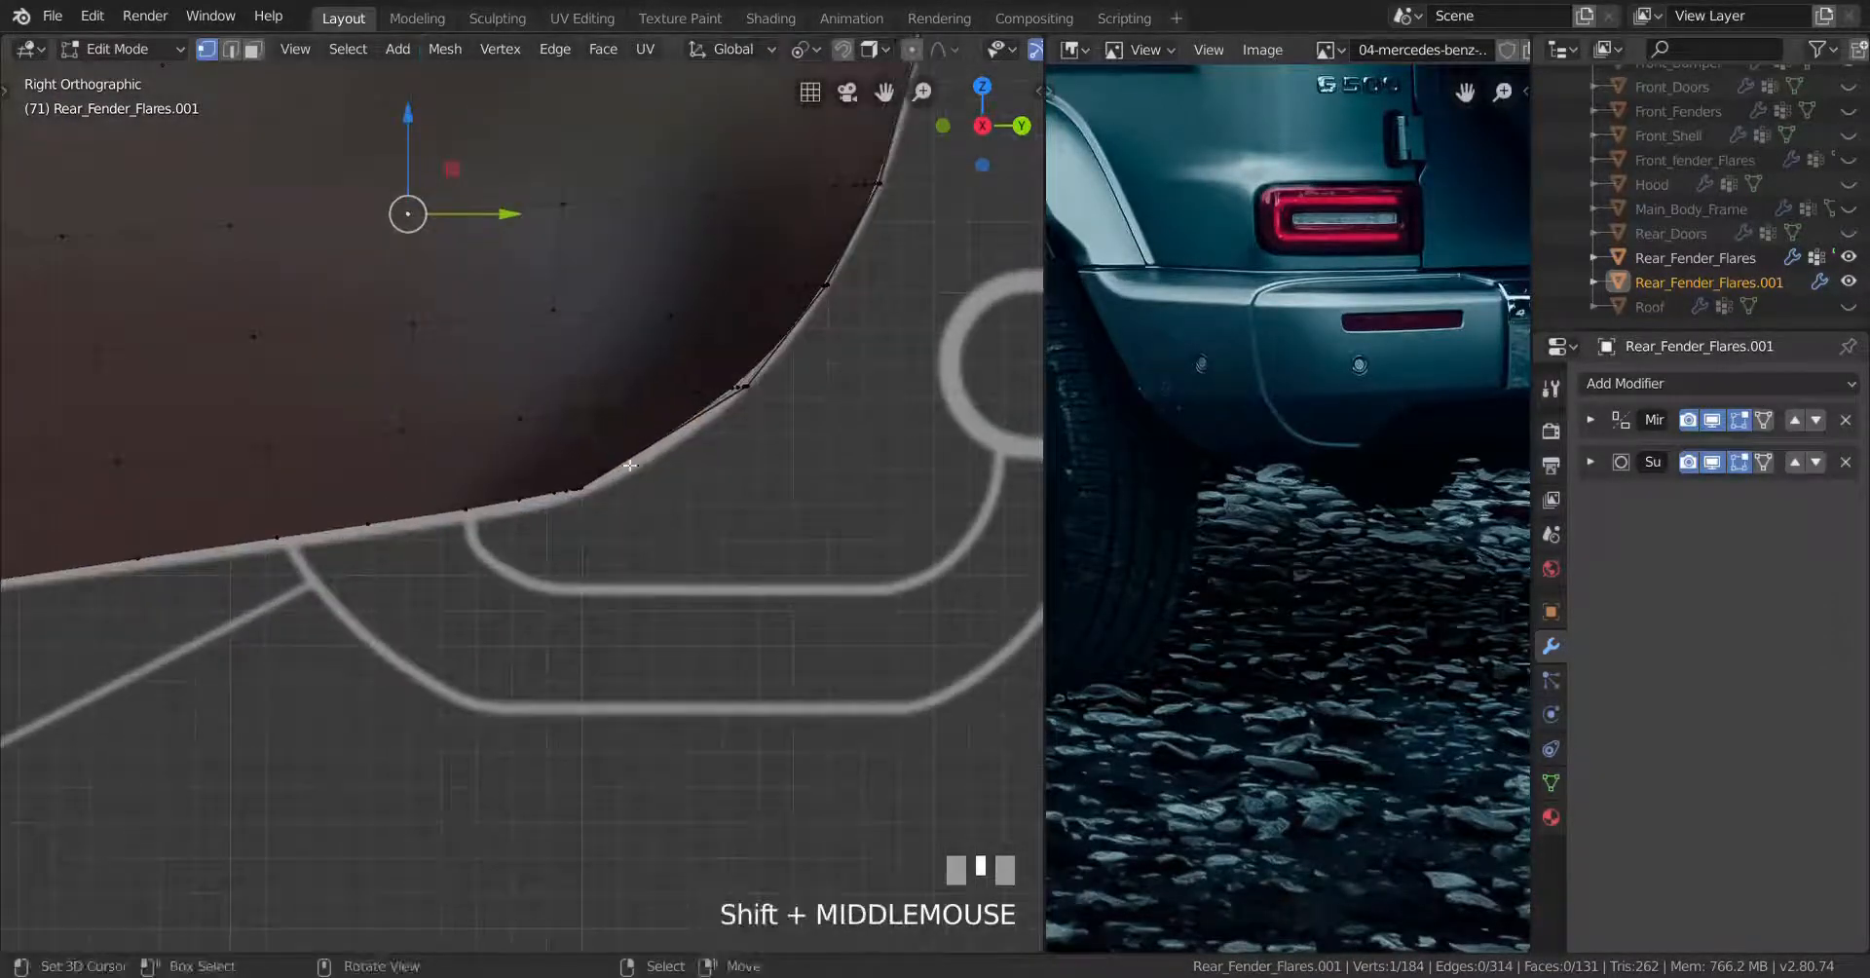
right_click_drag(646, 426, 674, 355)
right_click_drag(715, 449, 759, 459)
key("ctrl+z")
key("ctrl+z")
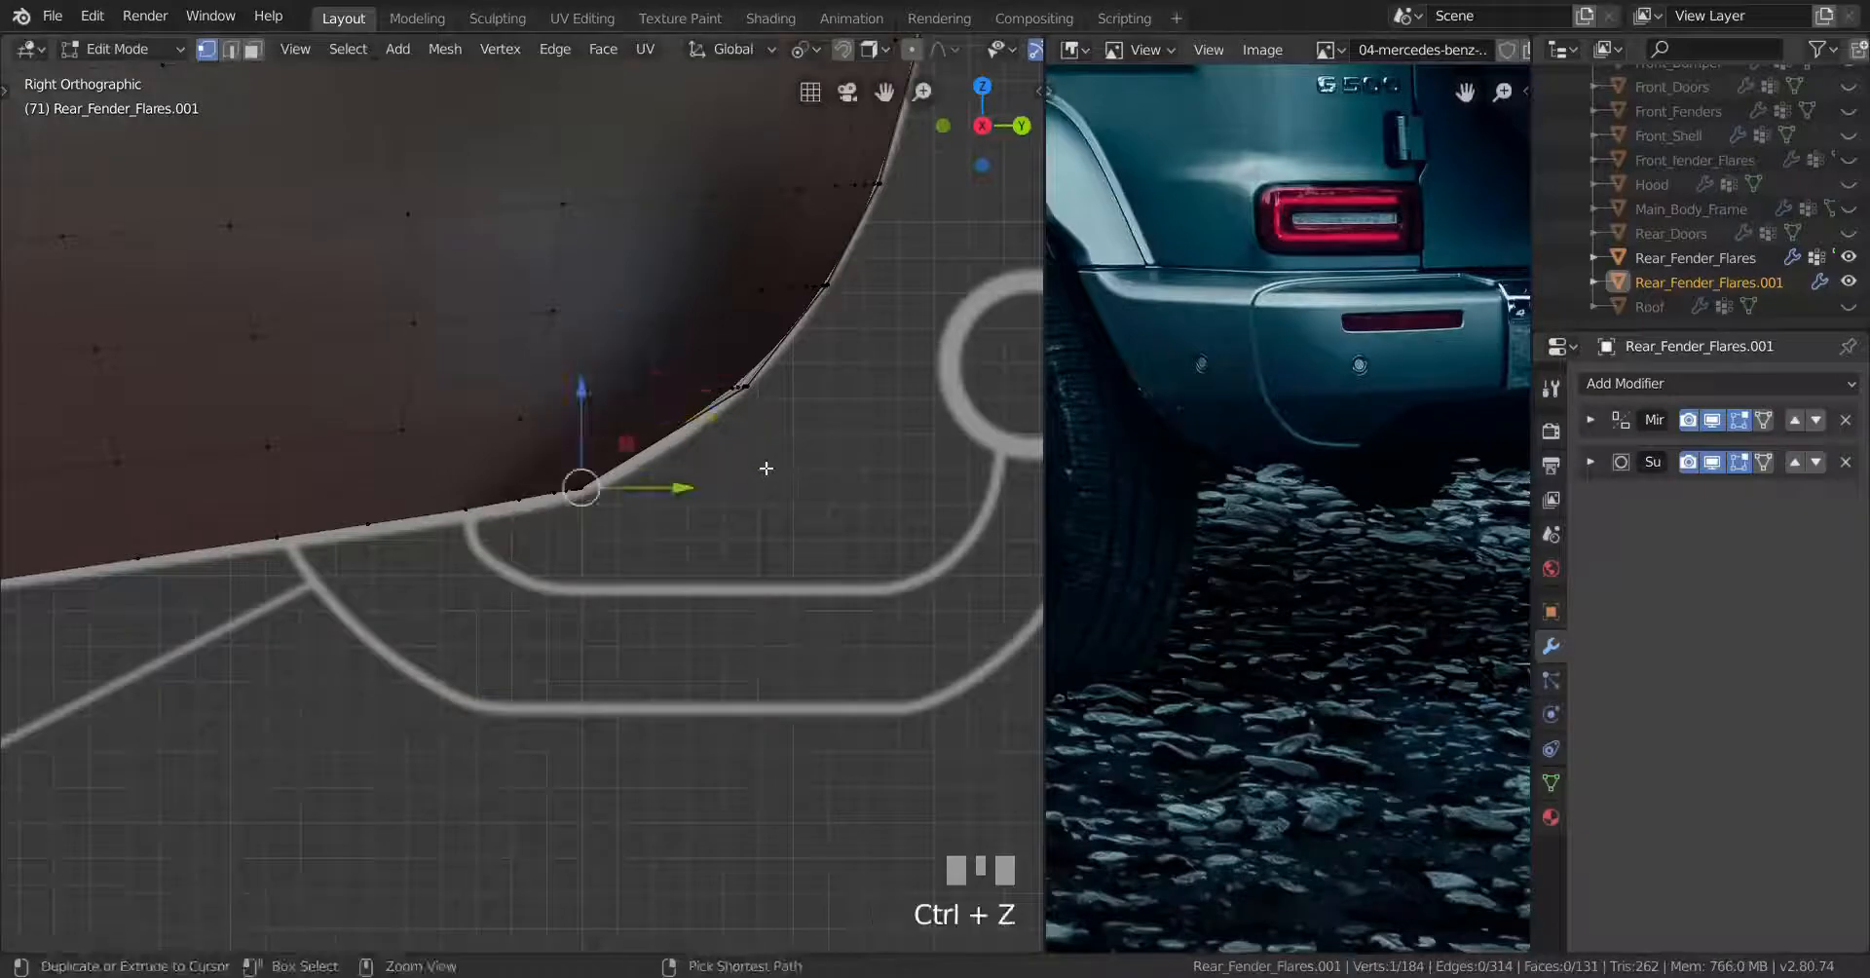
Slide two vertices above the bumper's lower rear corner along their edges to smooth the bend
key("g")
key("g")
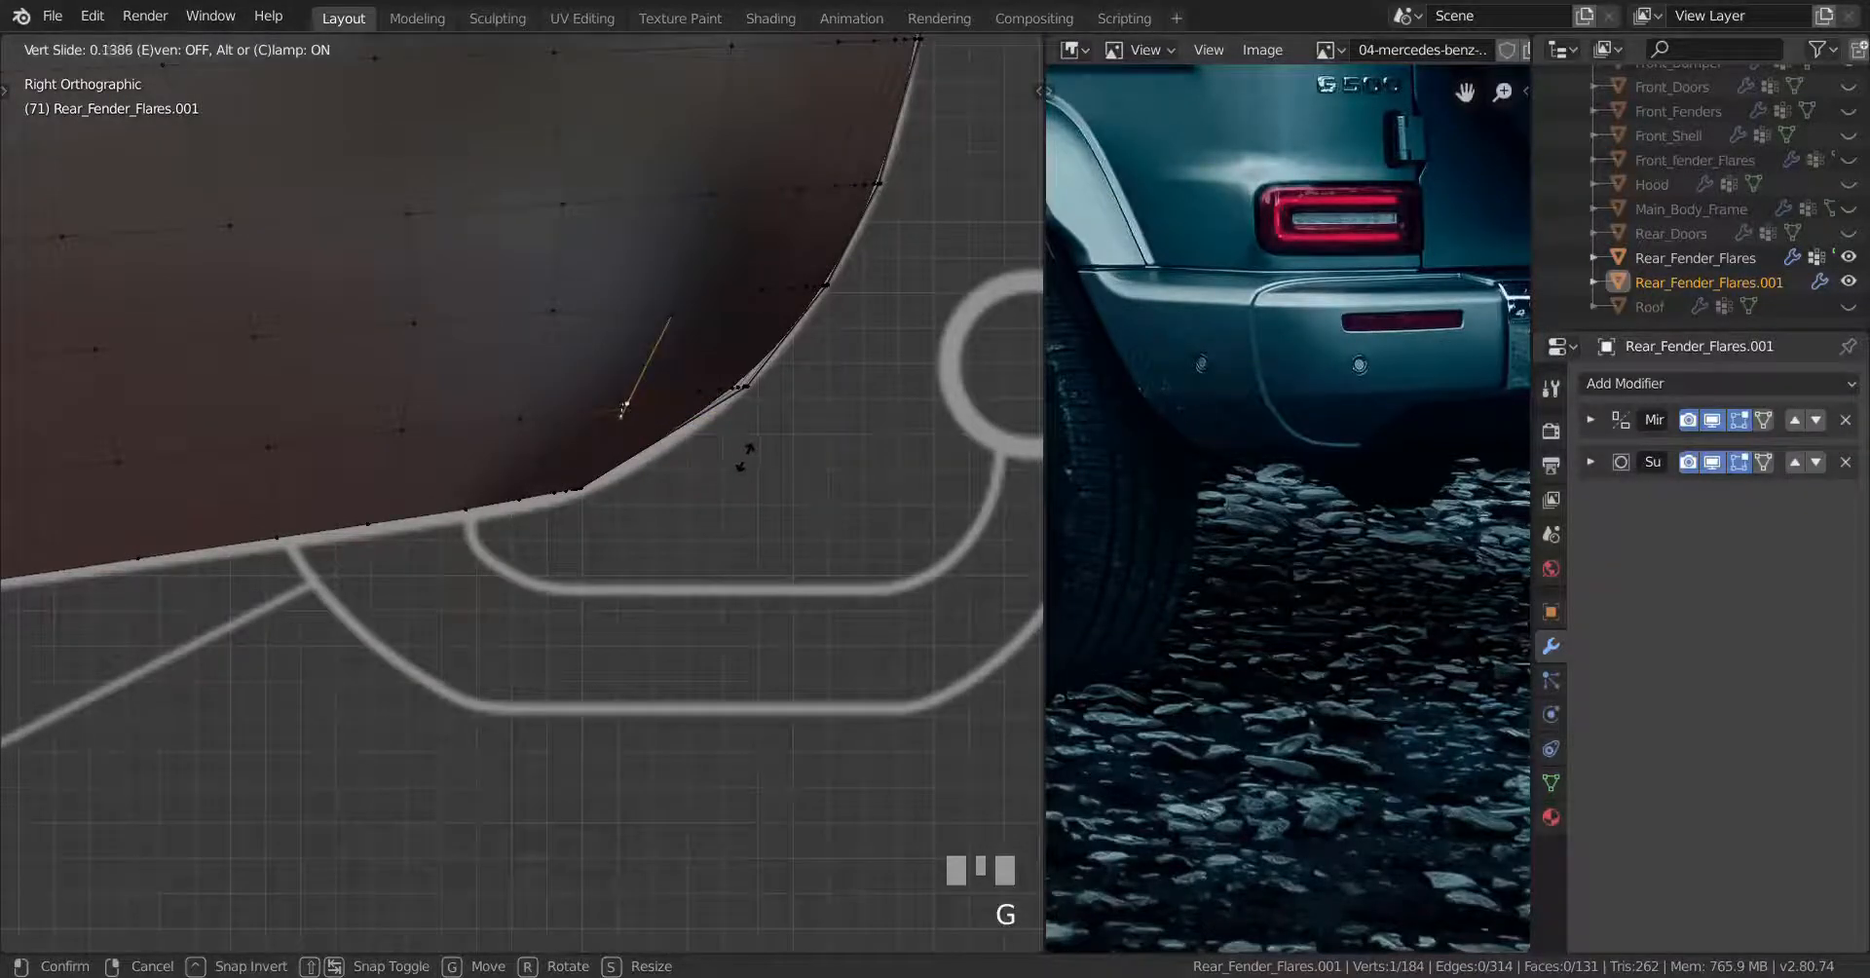
left_click(698, 383)
key("g")
key("g")
left_click(689, 421)
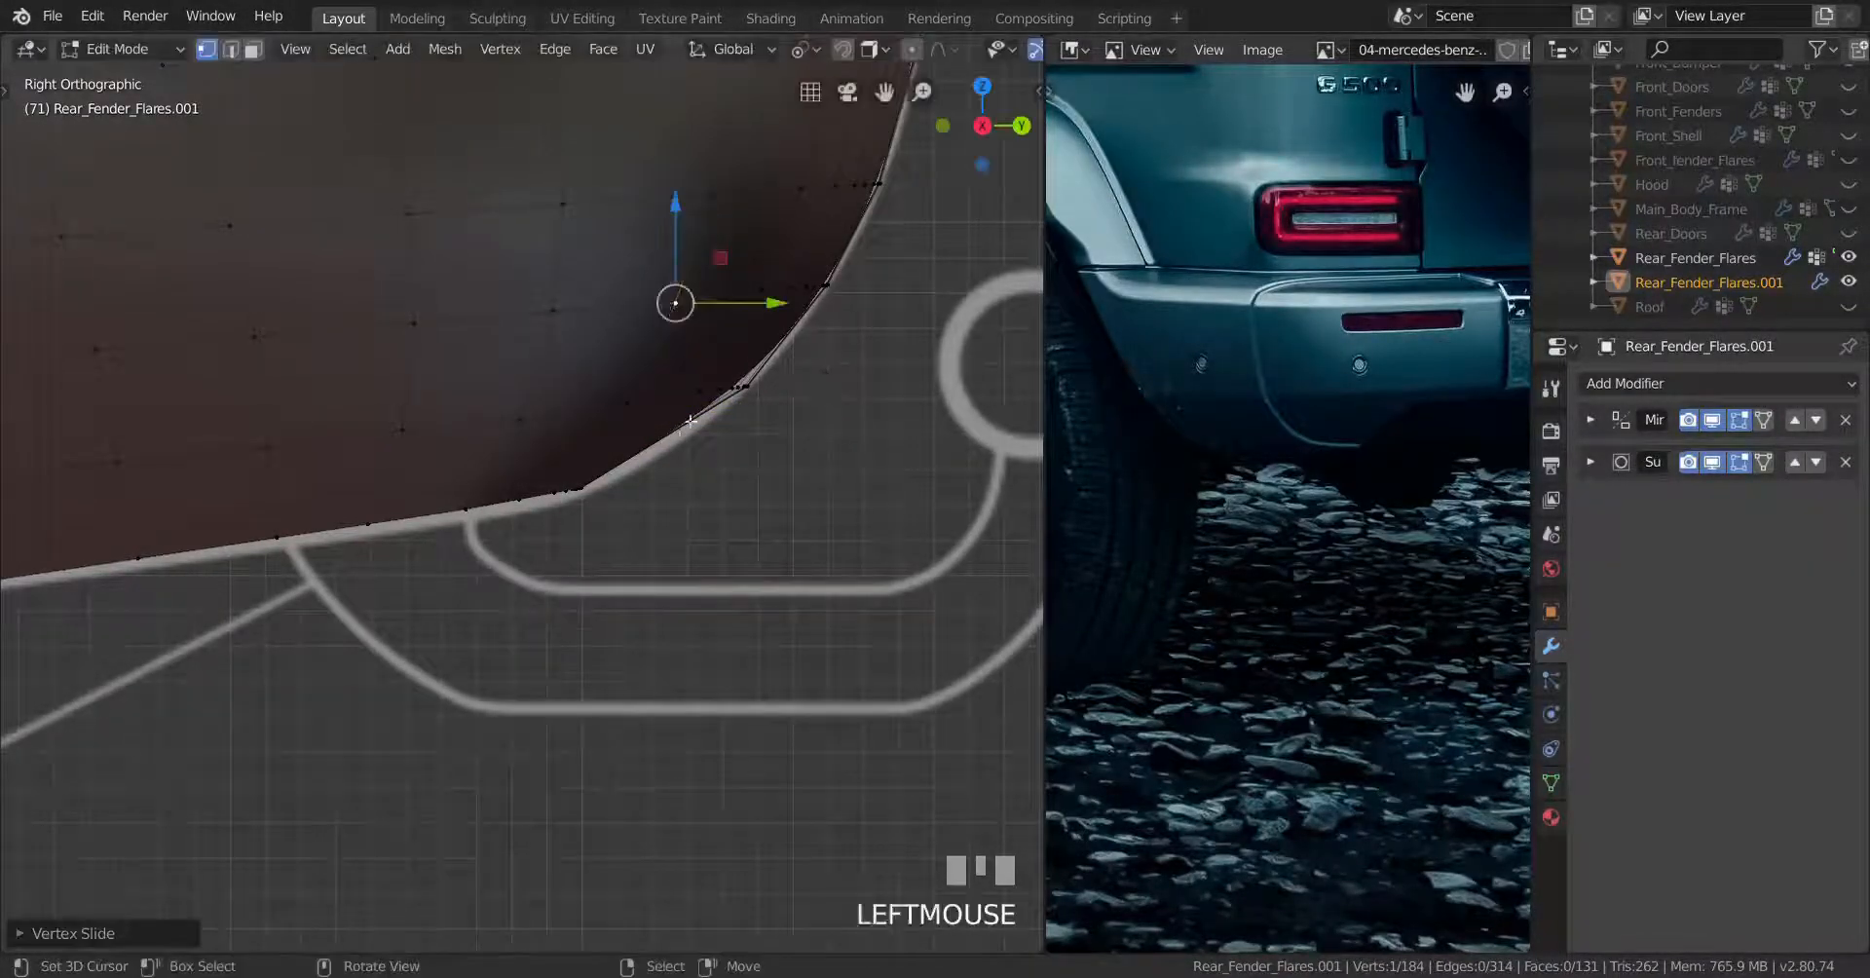
Select the bumper's rear bottom edge path and extrude it forward along the side blueprint's lower line
middle_click_drag(689, 421, 711, 507)
scroll(525, 383, "down", 2)
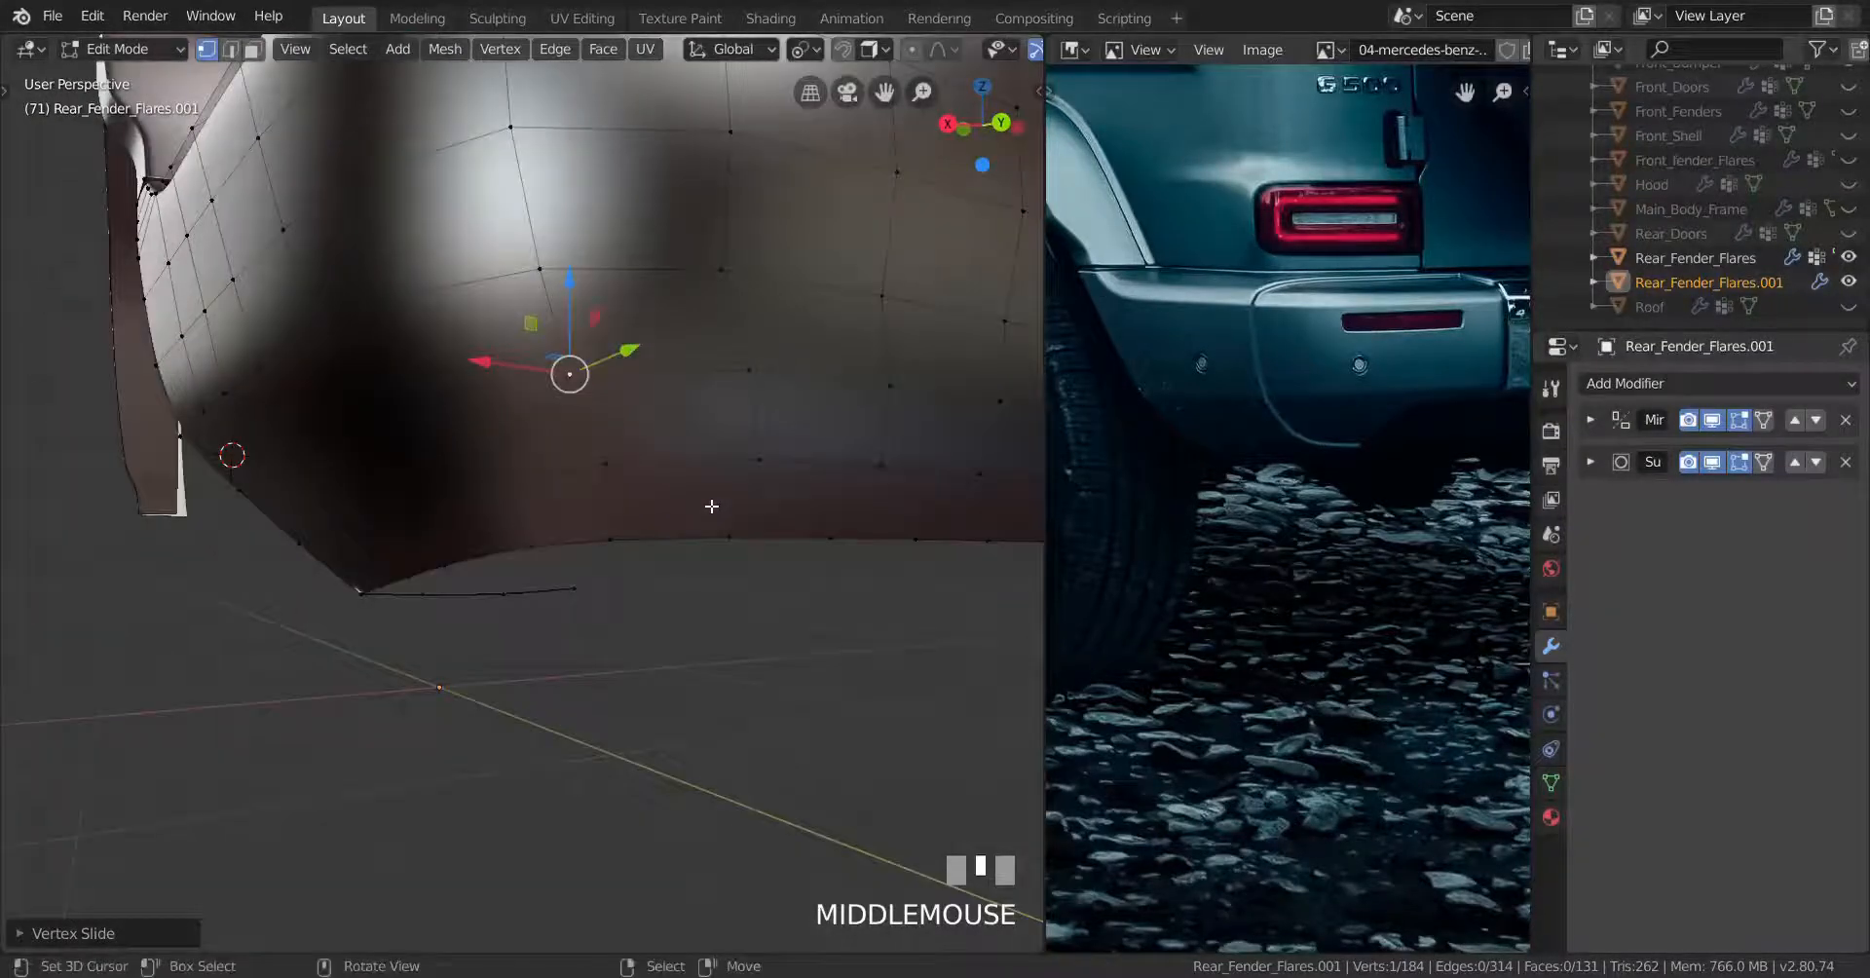
key("ctrl+KP_1")
scroll(711, 506, "up", 3)
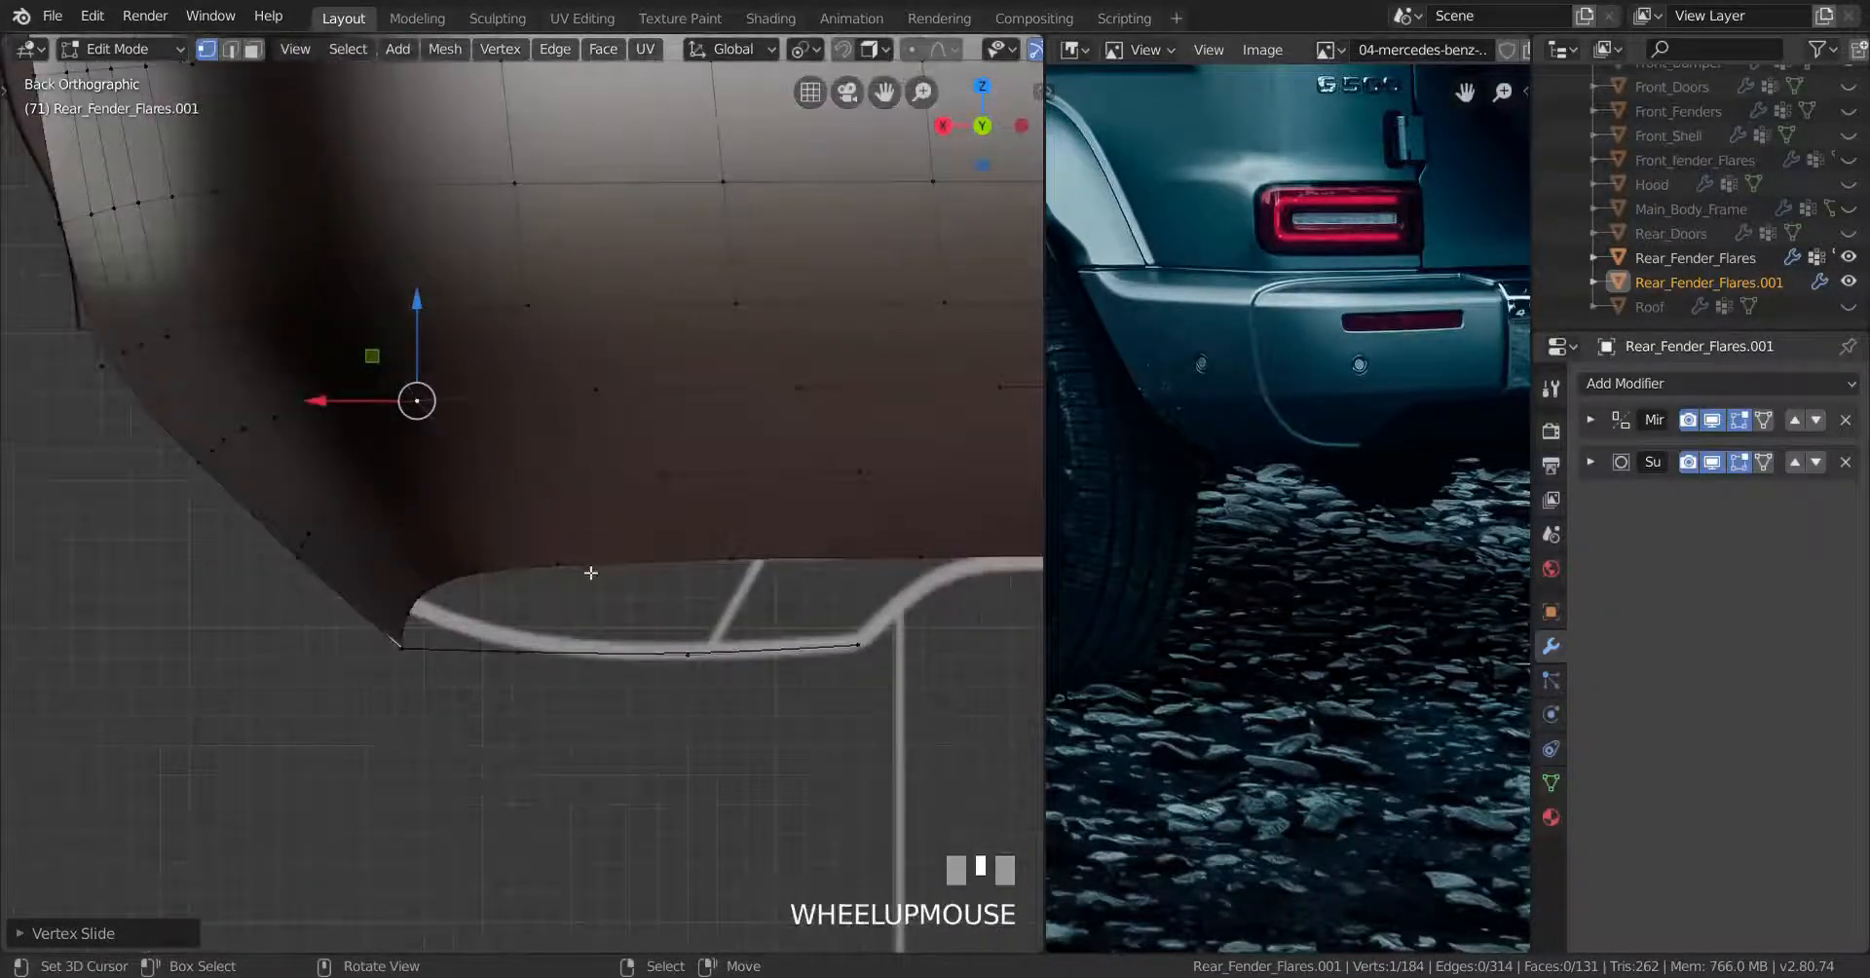
scroll(590, 572, "down", 2)
middle_click_drag(590, 573, 717, 572)
right_click(718, 572)
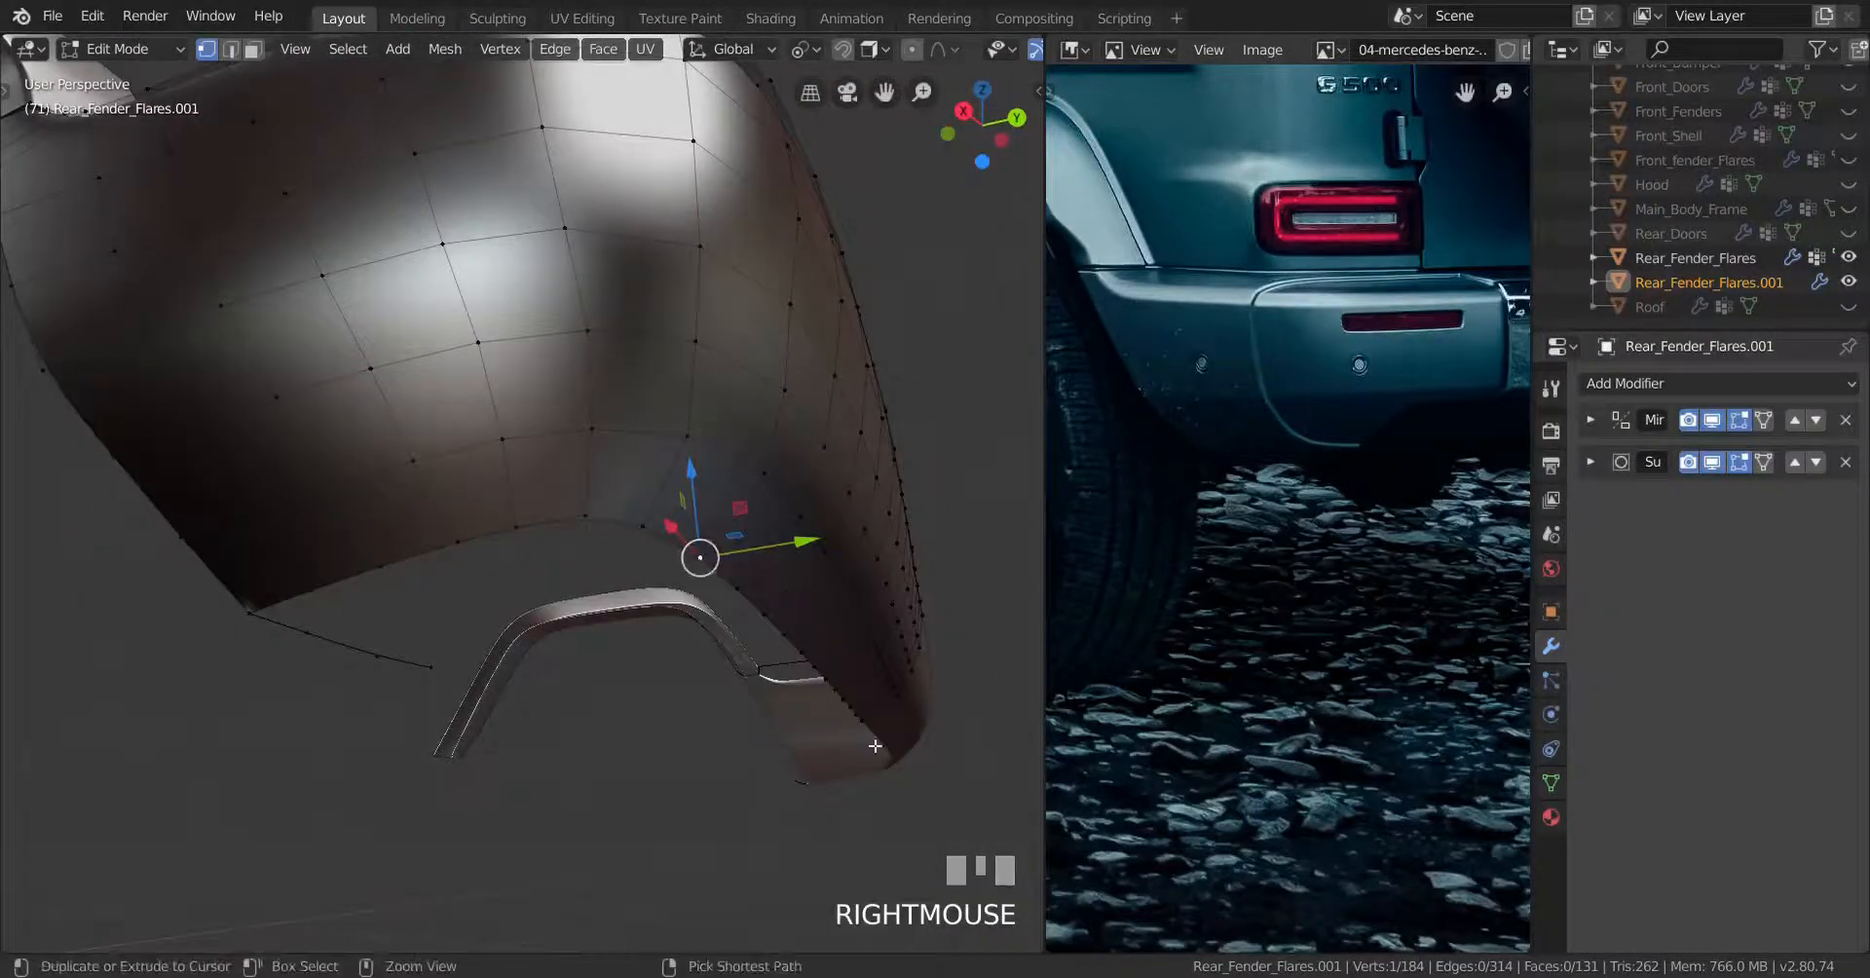
right_click(874, 746, "ctrl")
key("KP_3")
scroll(876, 751, "up", 2)
middle_click_drag(876, 743, 815, 626, "shift")
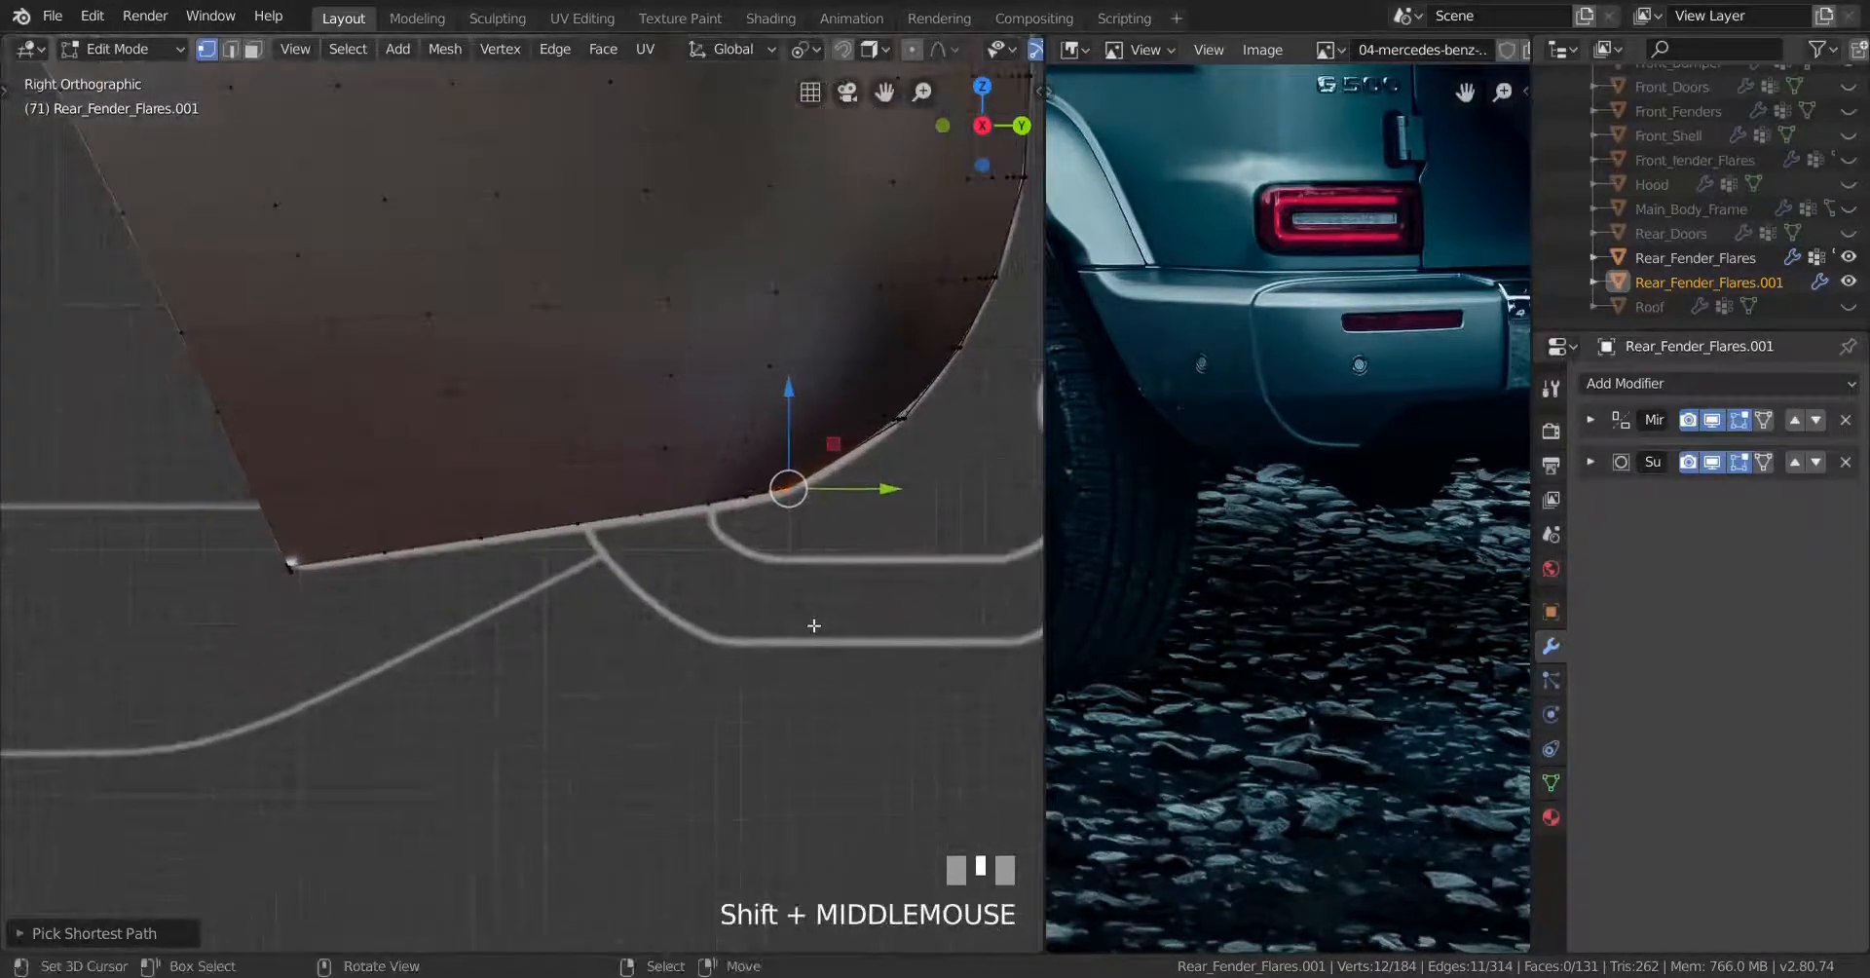
key("e")
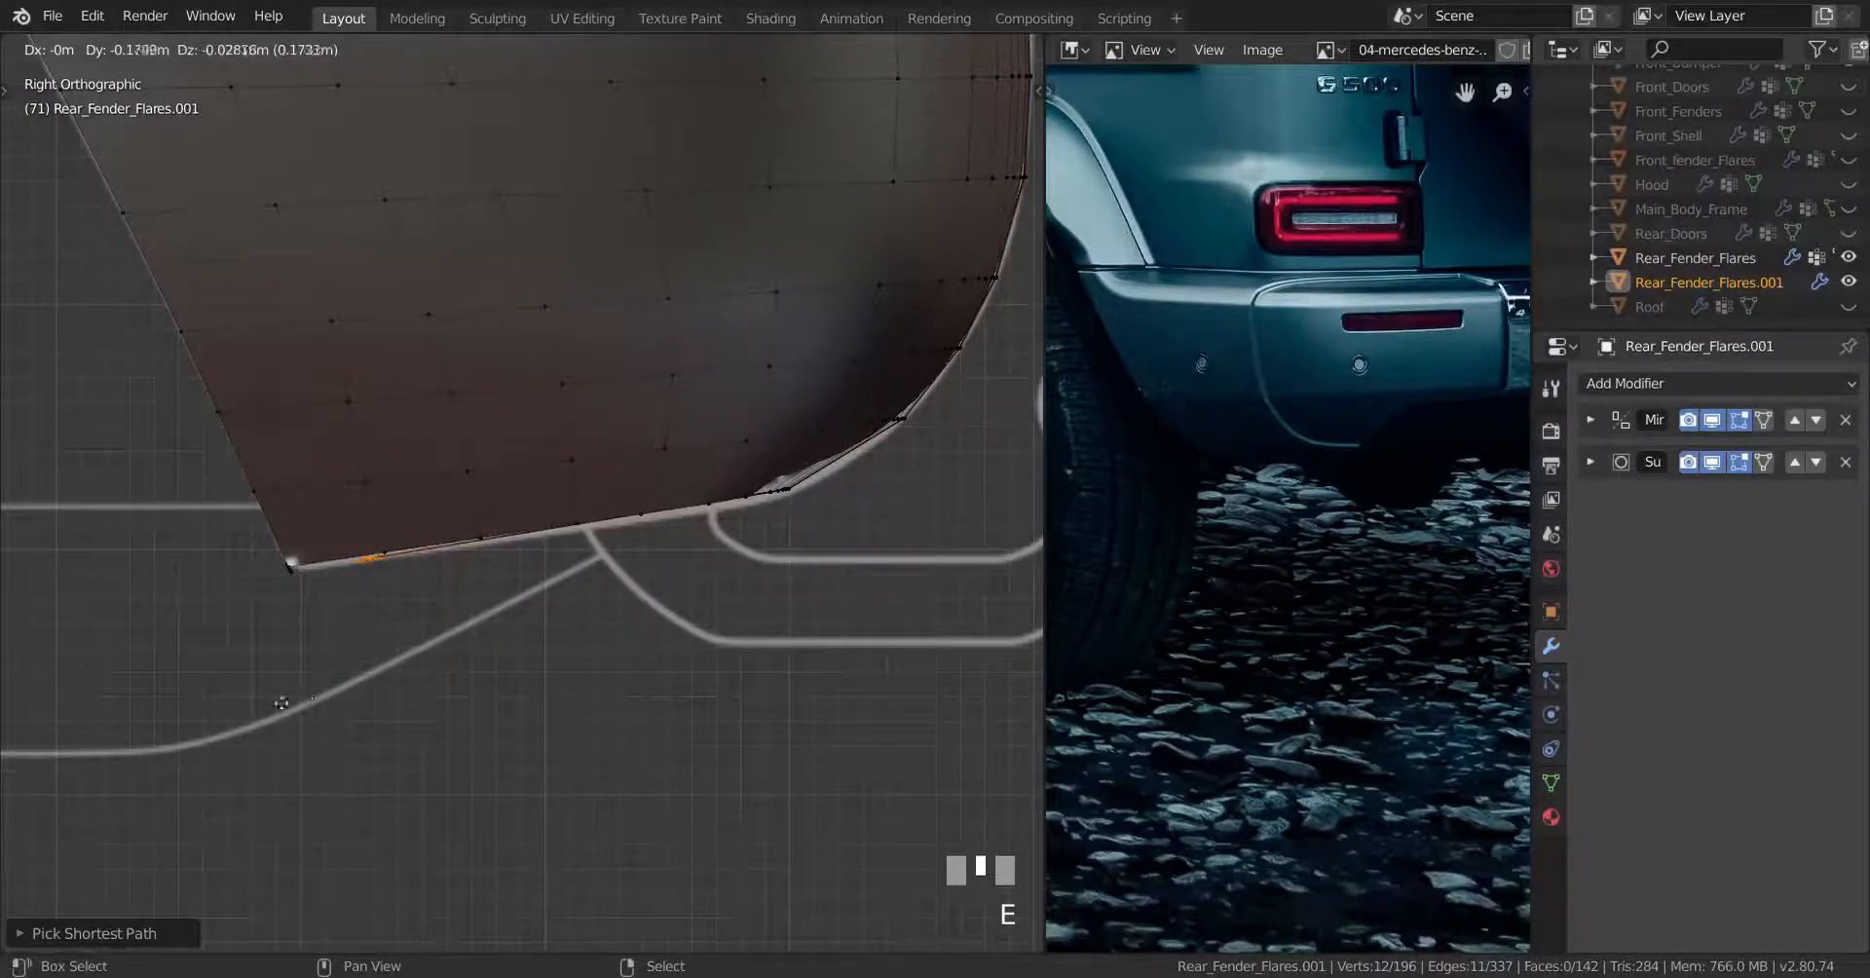
left_click(154, 721)
Make the extruded edge's outer end vertex active and flatten the edge by scaling to 0 along Y in bottom view
middle_click_drag(155, 721, 567, 560)
key("ctrl+KP_7")
scroll(726, 593, "up", 2)
middle_click_drag(726, 593, 609, 566, "shift")
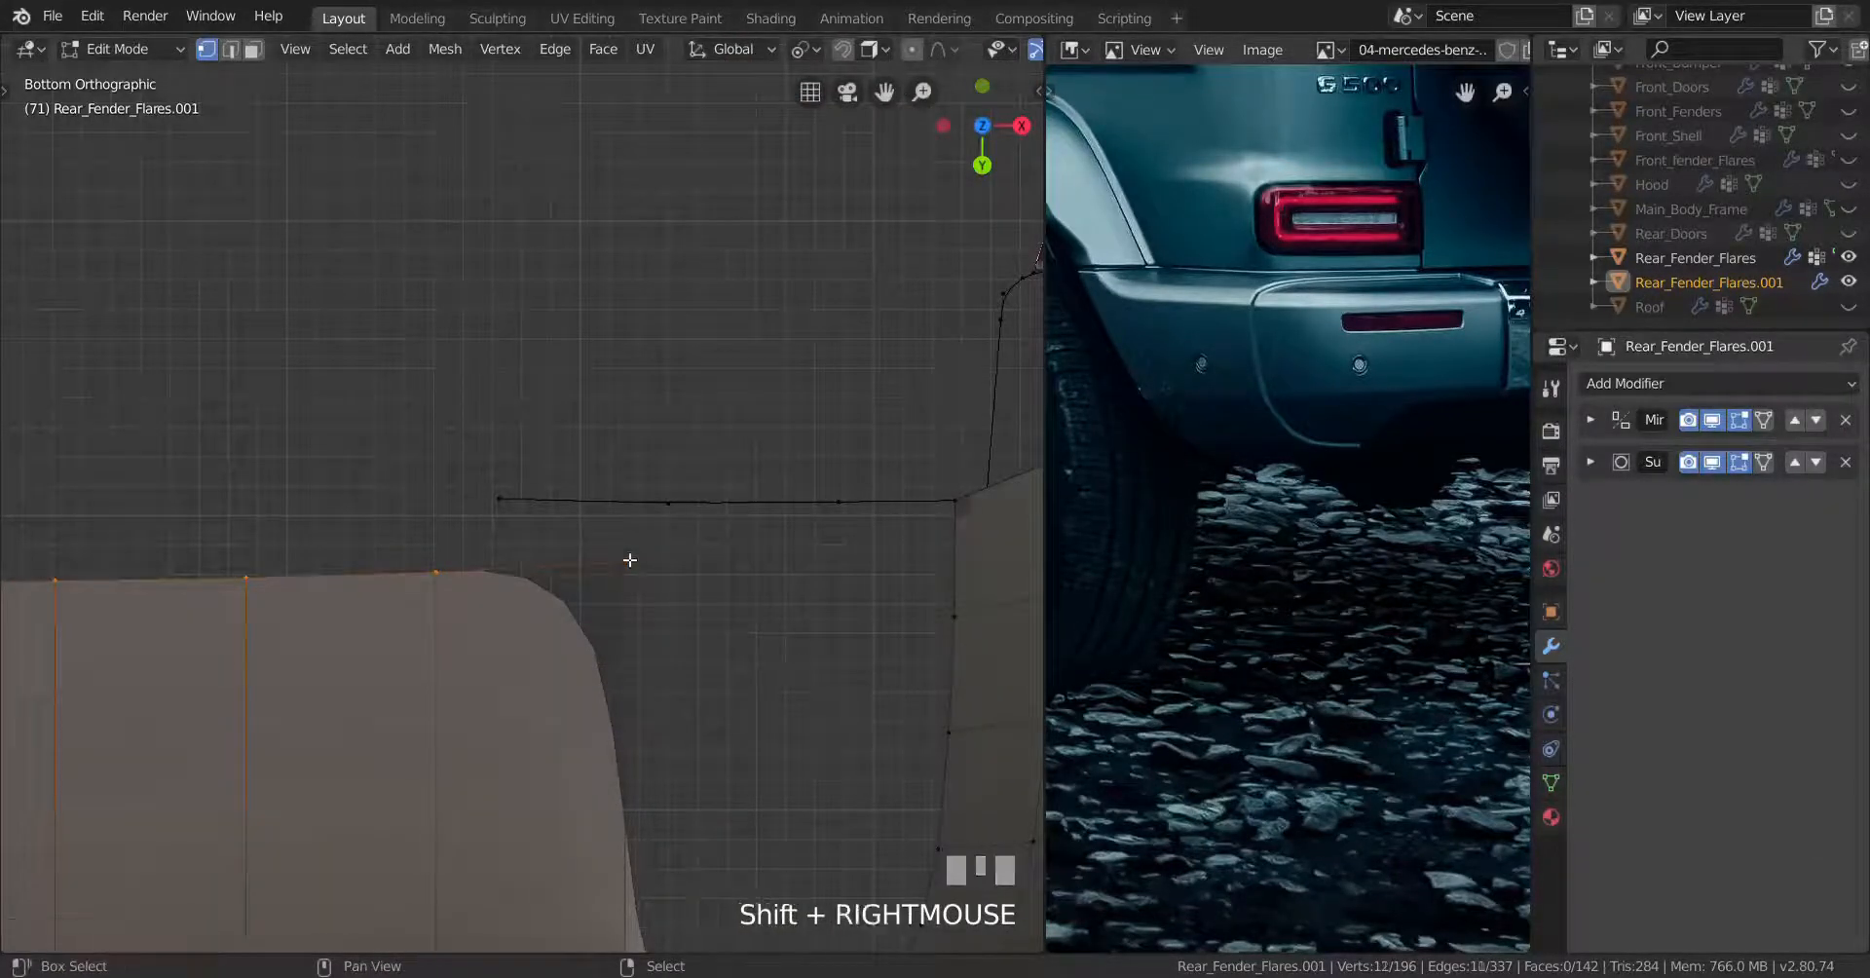
right_click(631, 560, "shift")
scroll(630, 560, "down", 2)
scroll(691, 659, "up", 2)
key("s")
key("y")
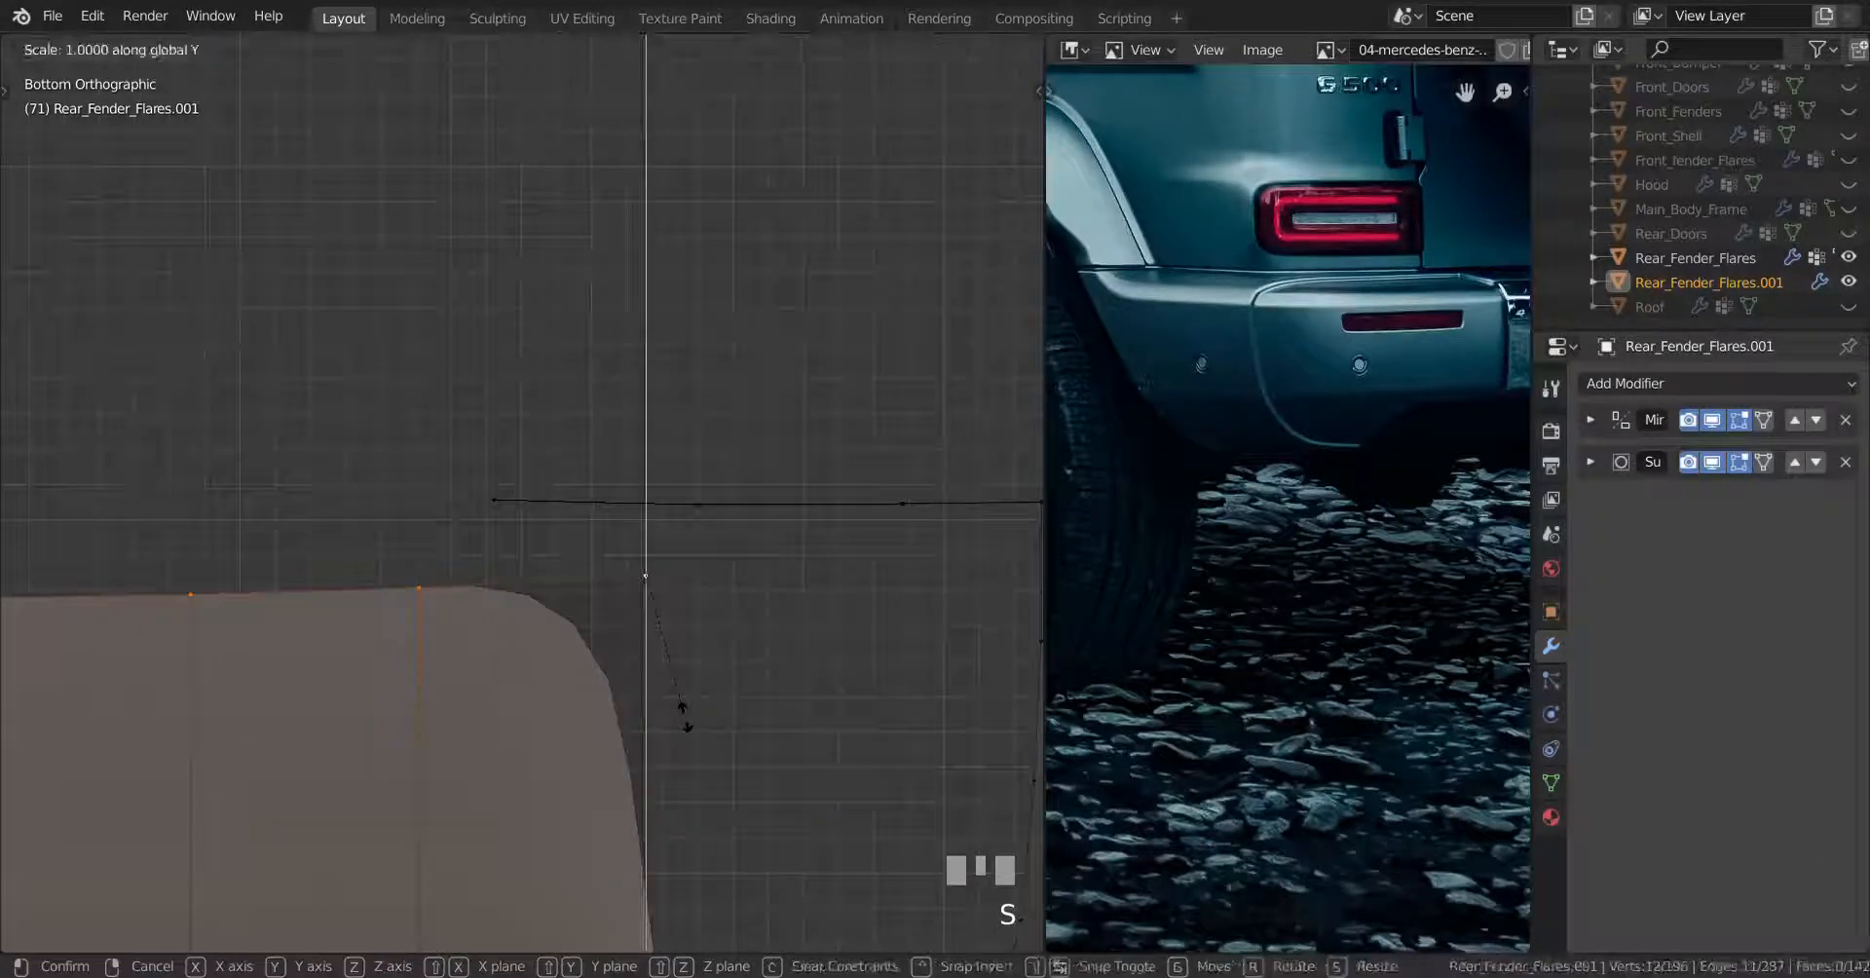
key("0")
key("Return")
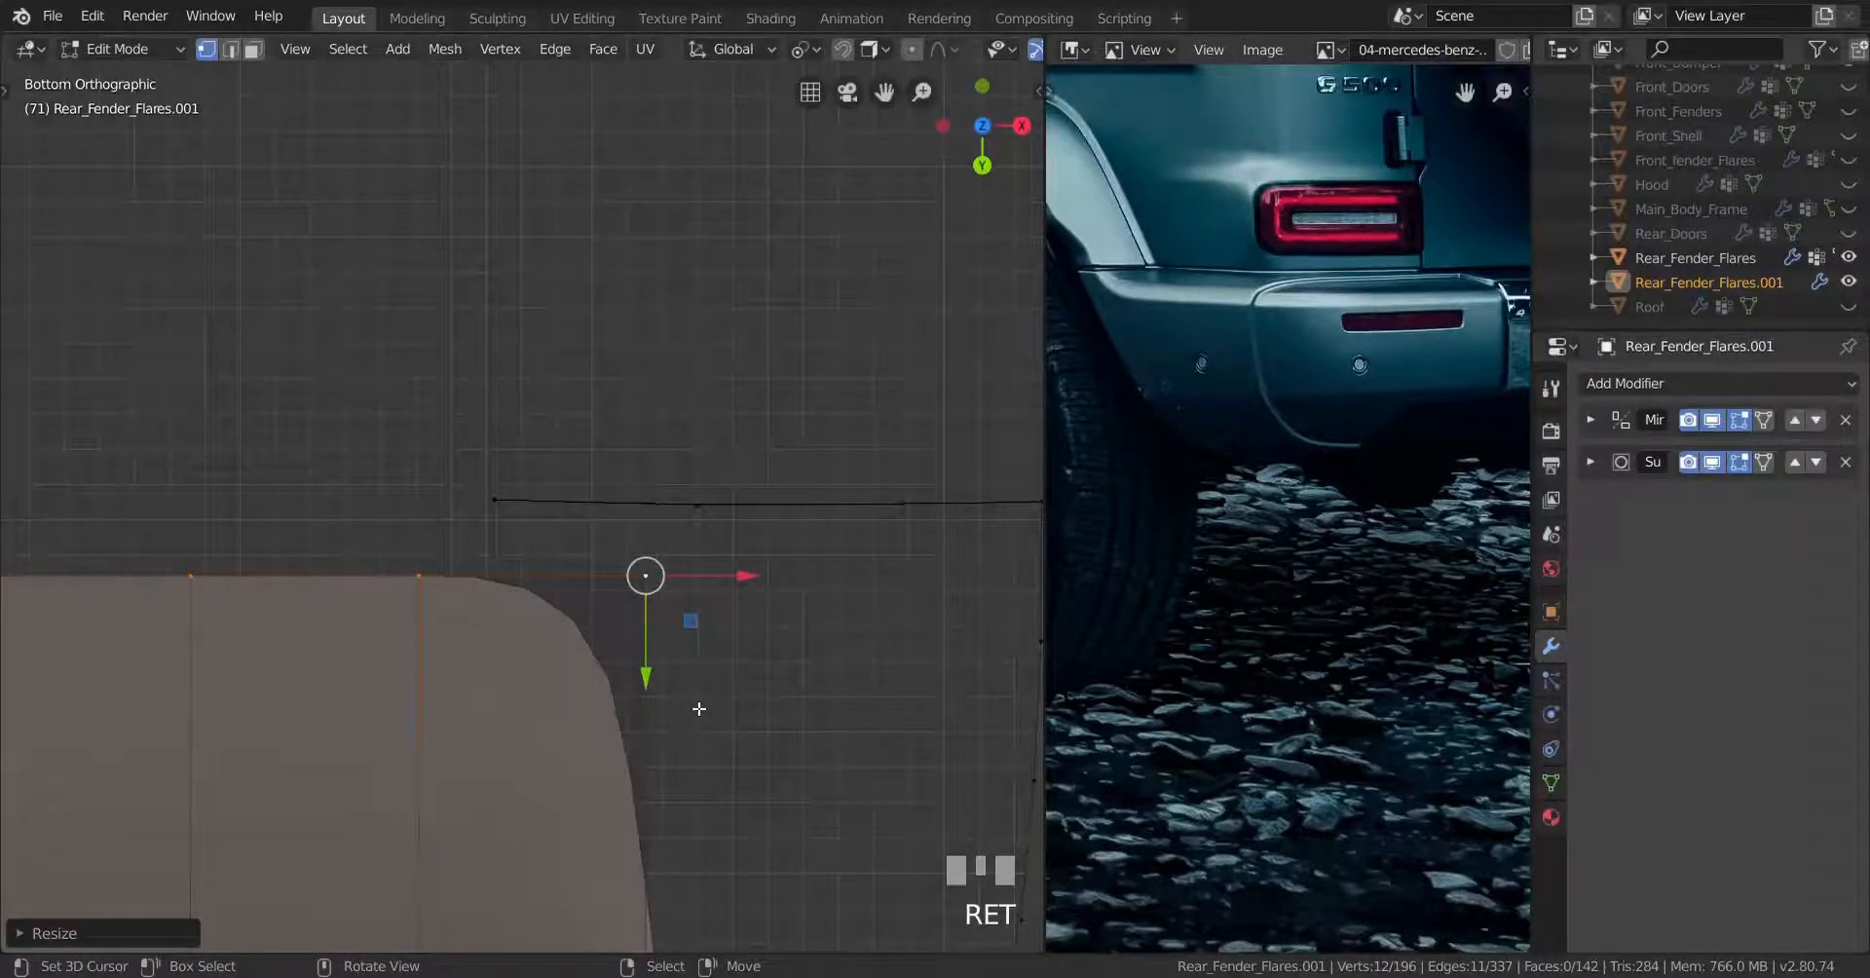
Move the flattened edge about -0.02 m along Y to line up with the front bottom outline
key("g")
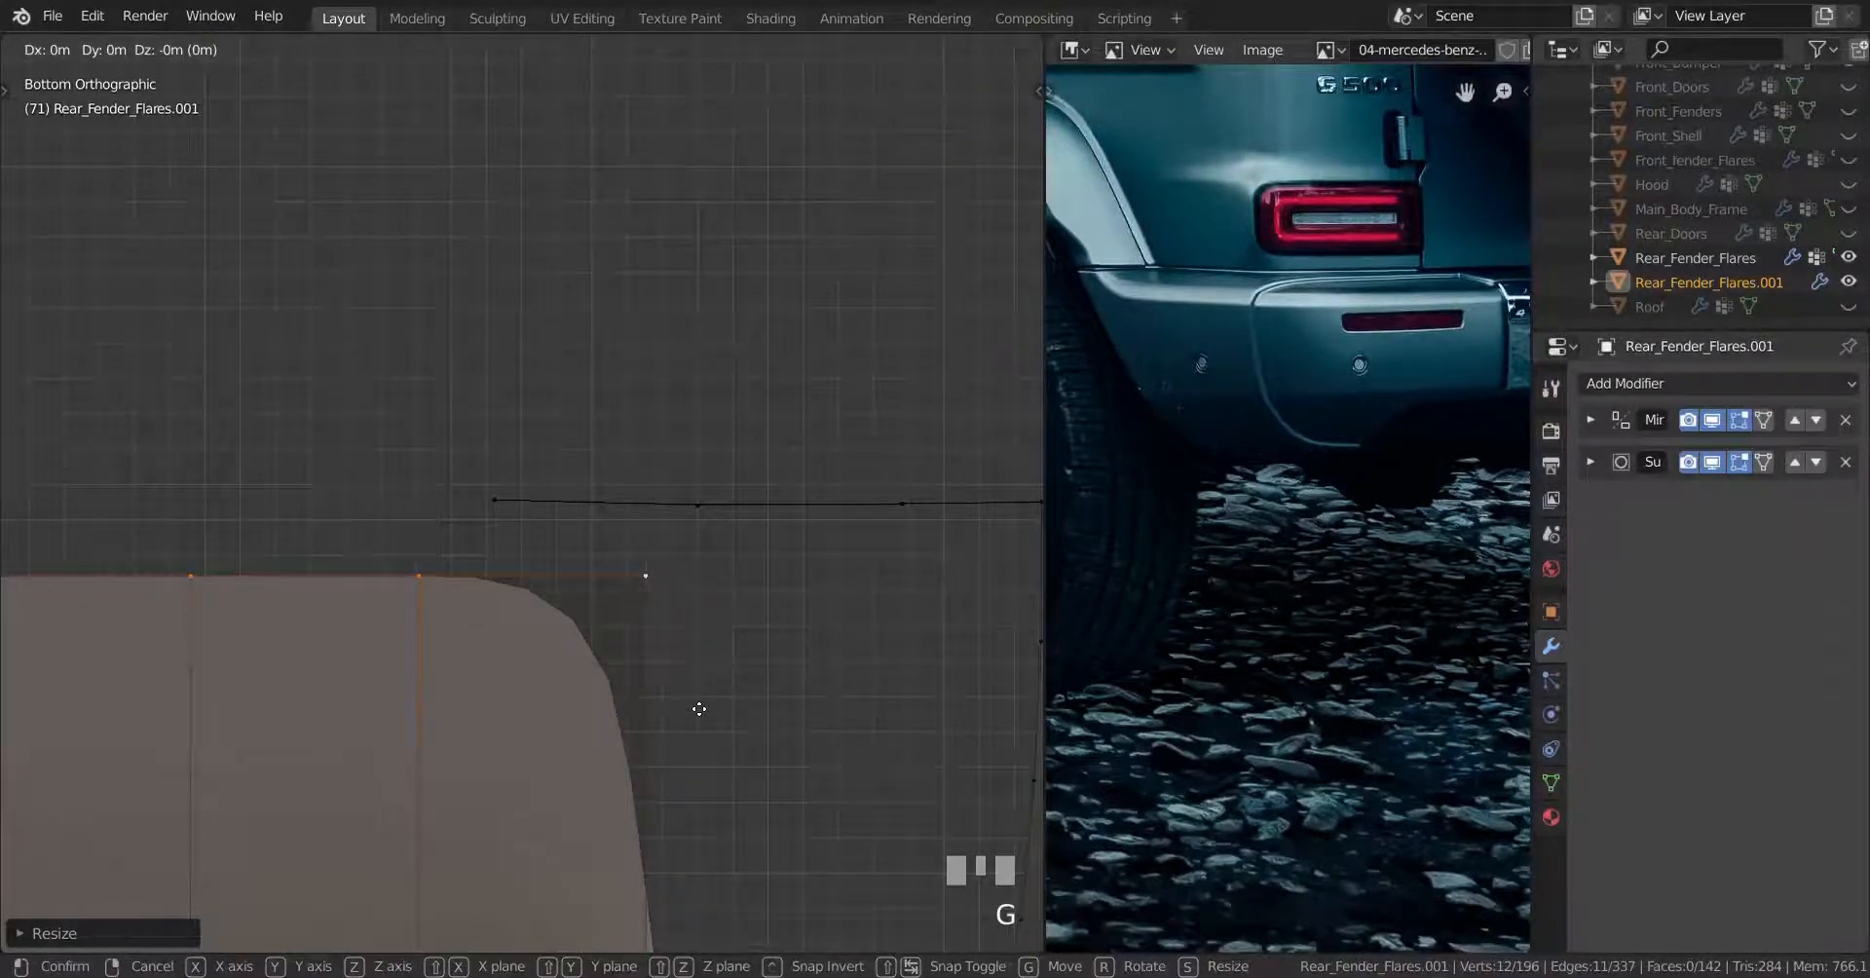
key("y")
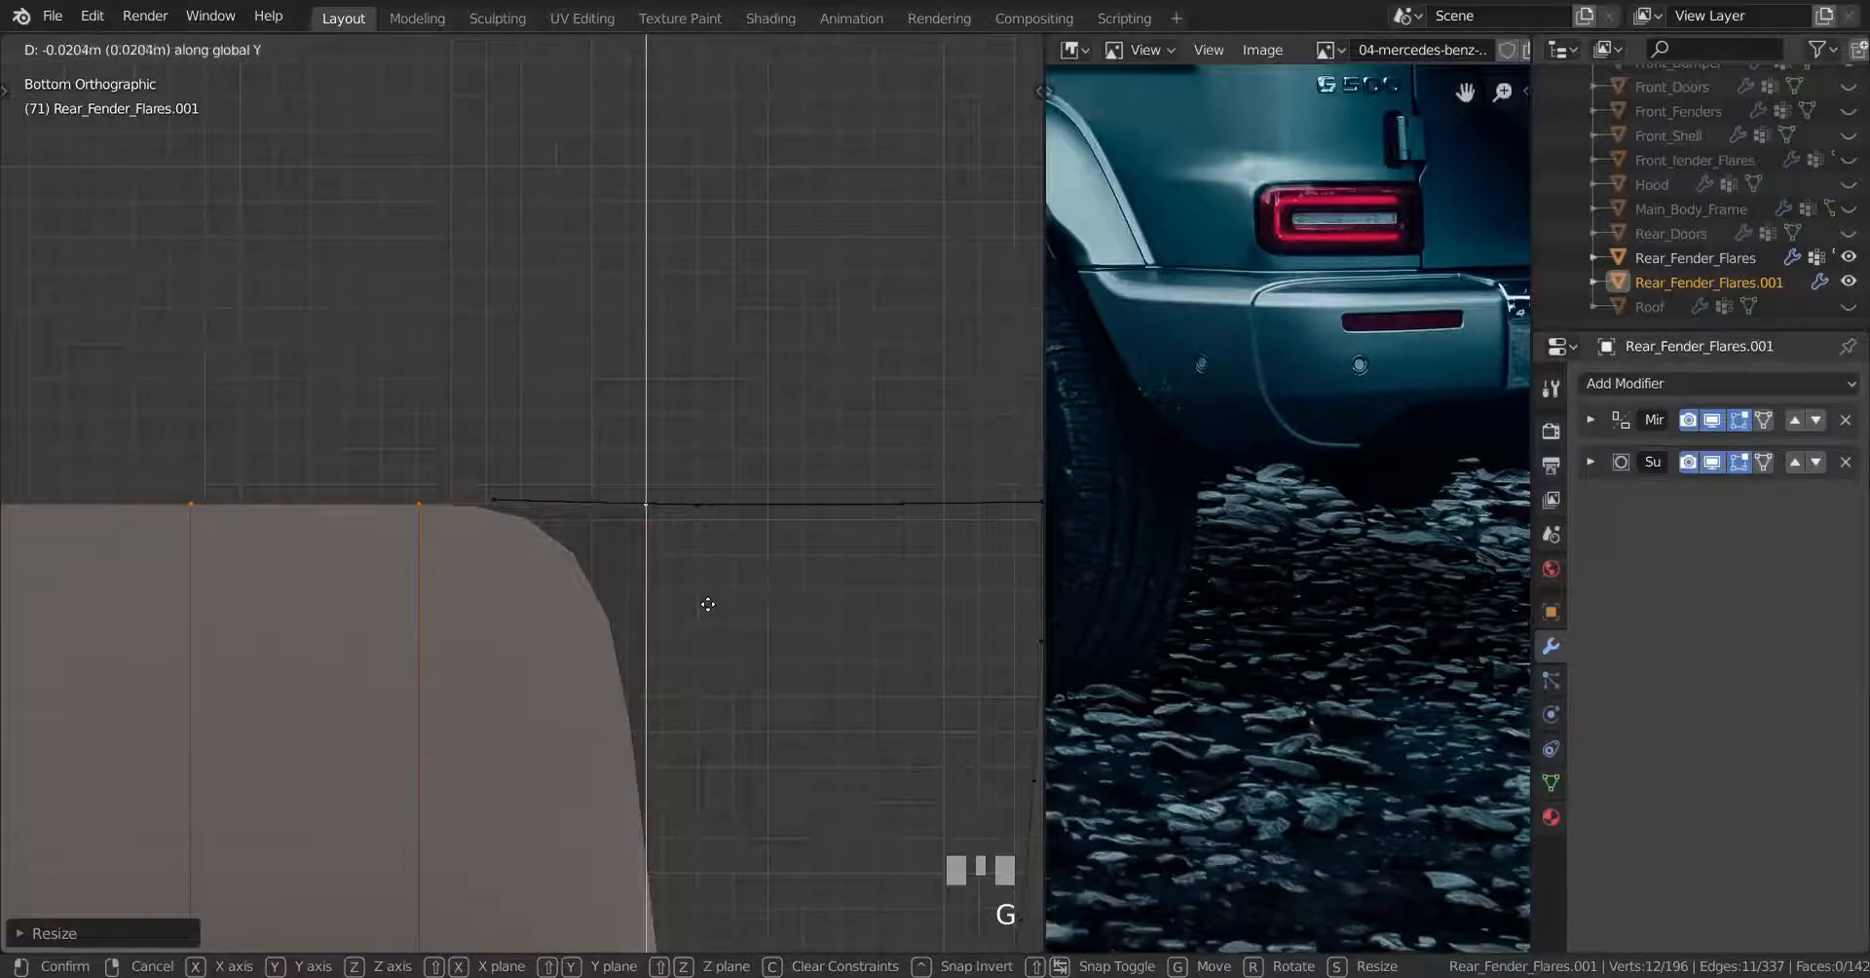
left_click(708, 604)
Select the bottom outline's end vertex and its neighbour and flatten them along Y into a straight segment
right_click(708, 523)
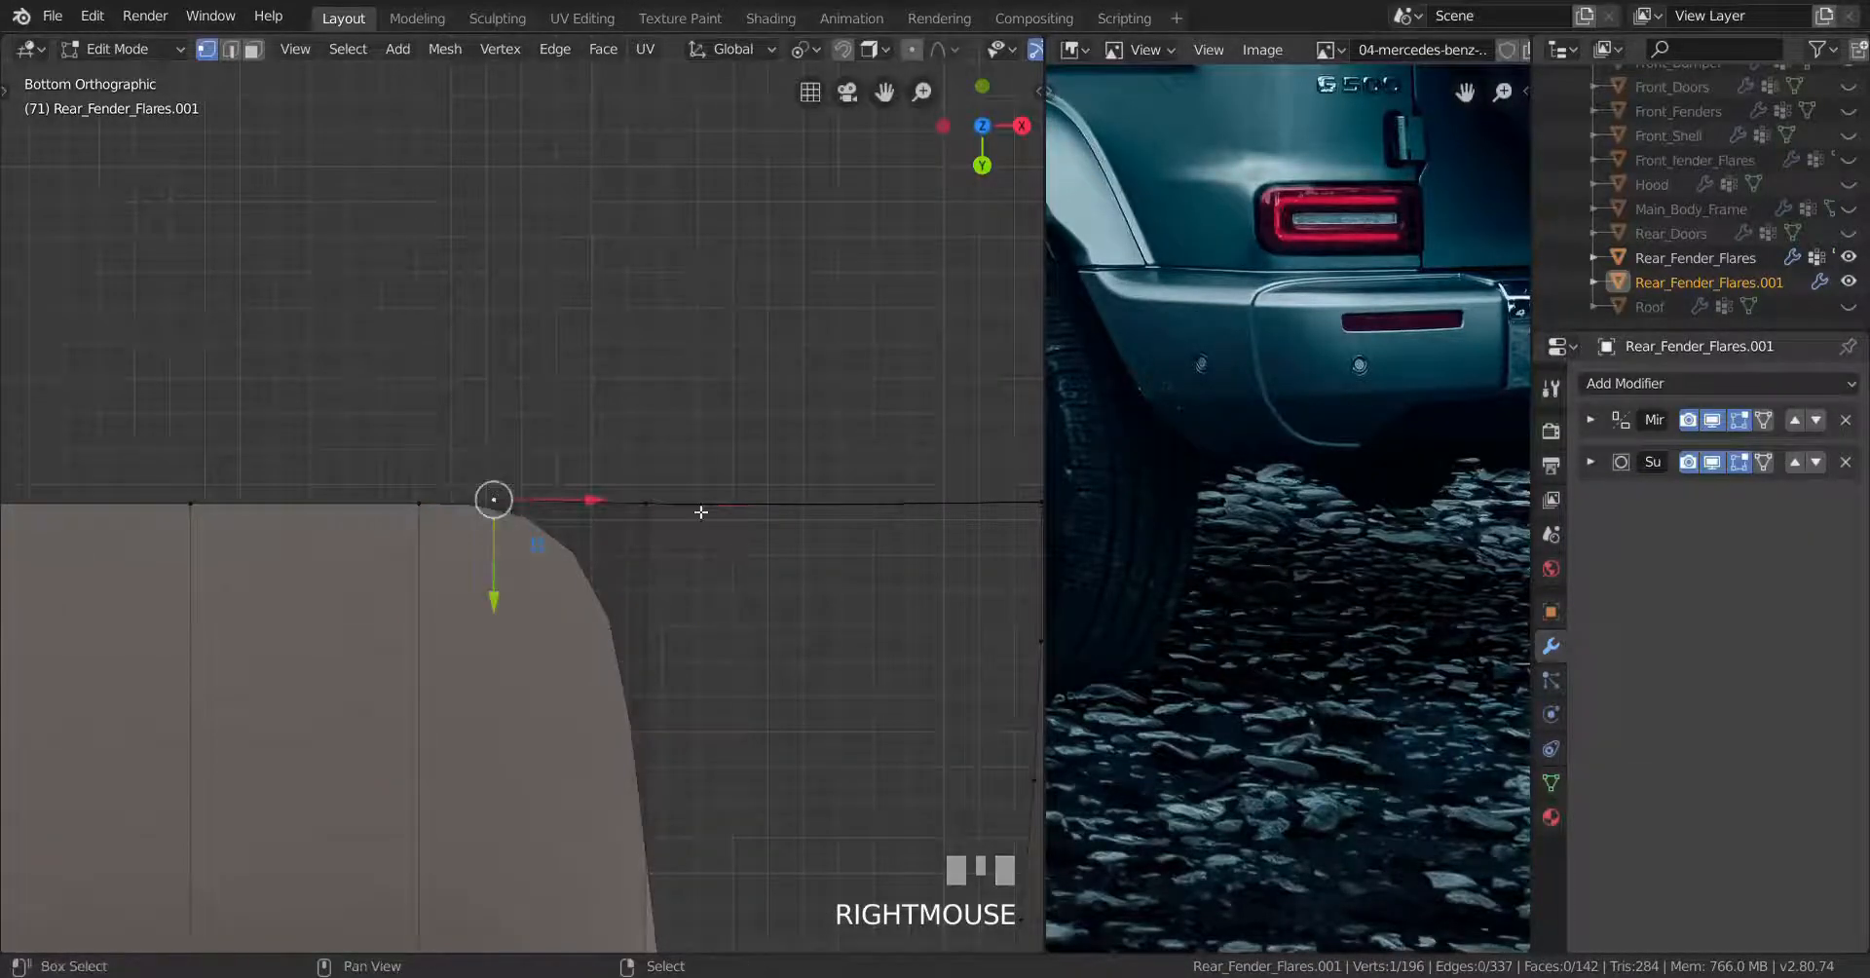
right_click(699, 507, "shift")
key("s")
key("y")
key("Return")
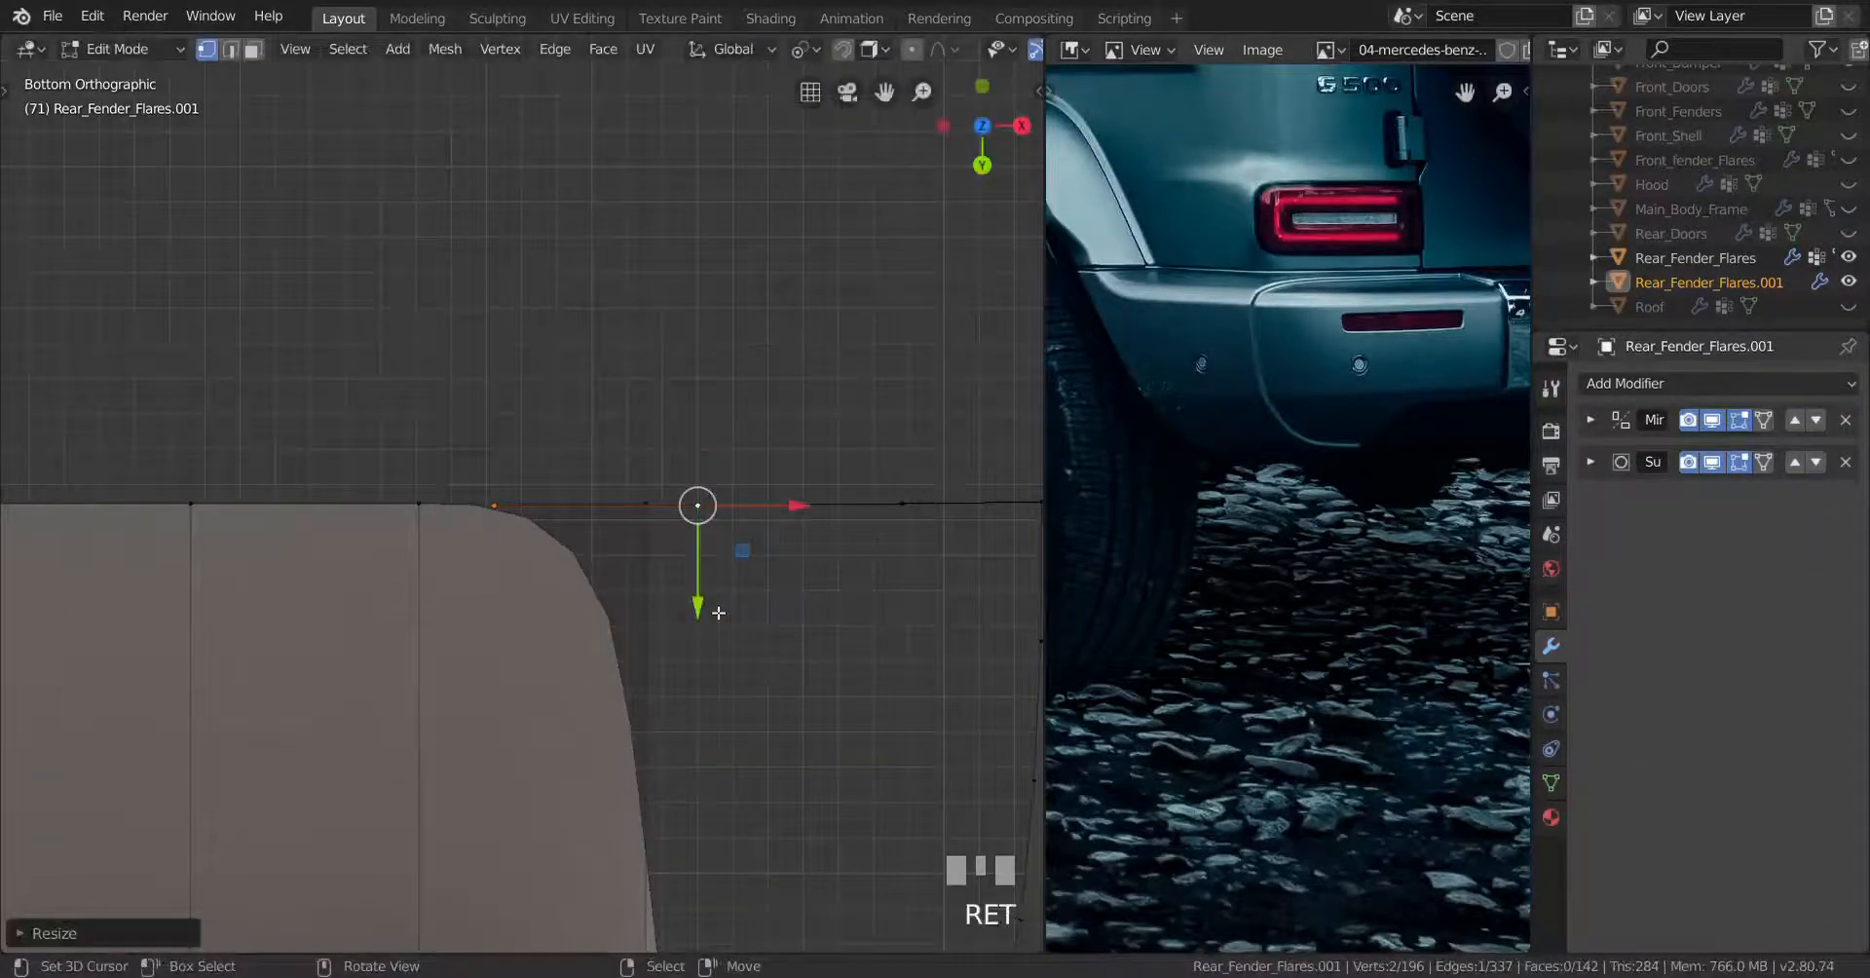
Select the edge loop along the bumper's front bottom outline and nudge it along Y in bottom view
scroll(821, 609, "up", 2)
left_click_drag(975, 529, 776, 518)
right_click(777, 510, "alt")
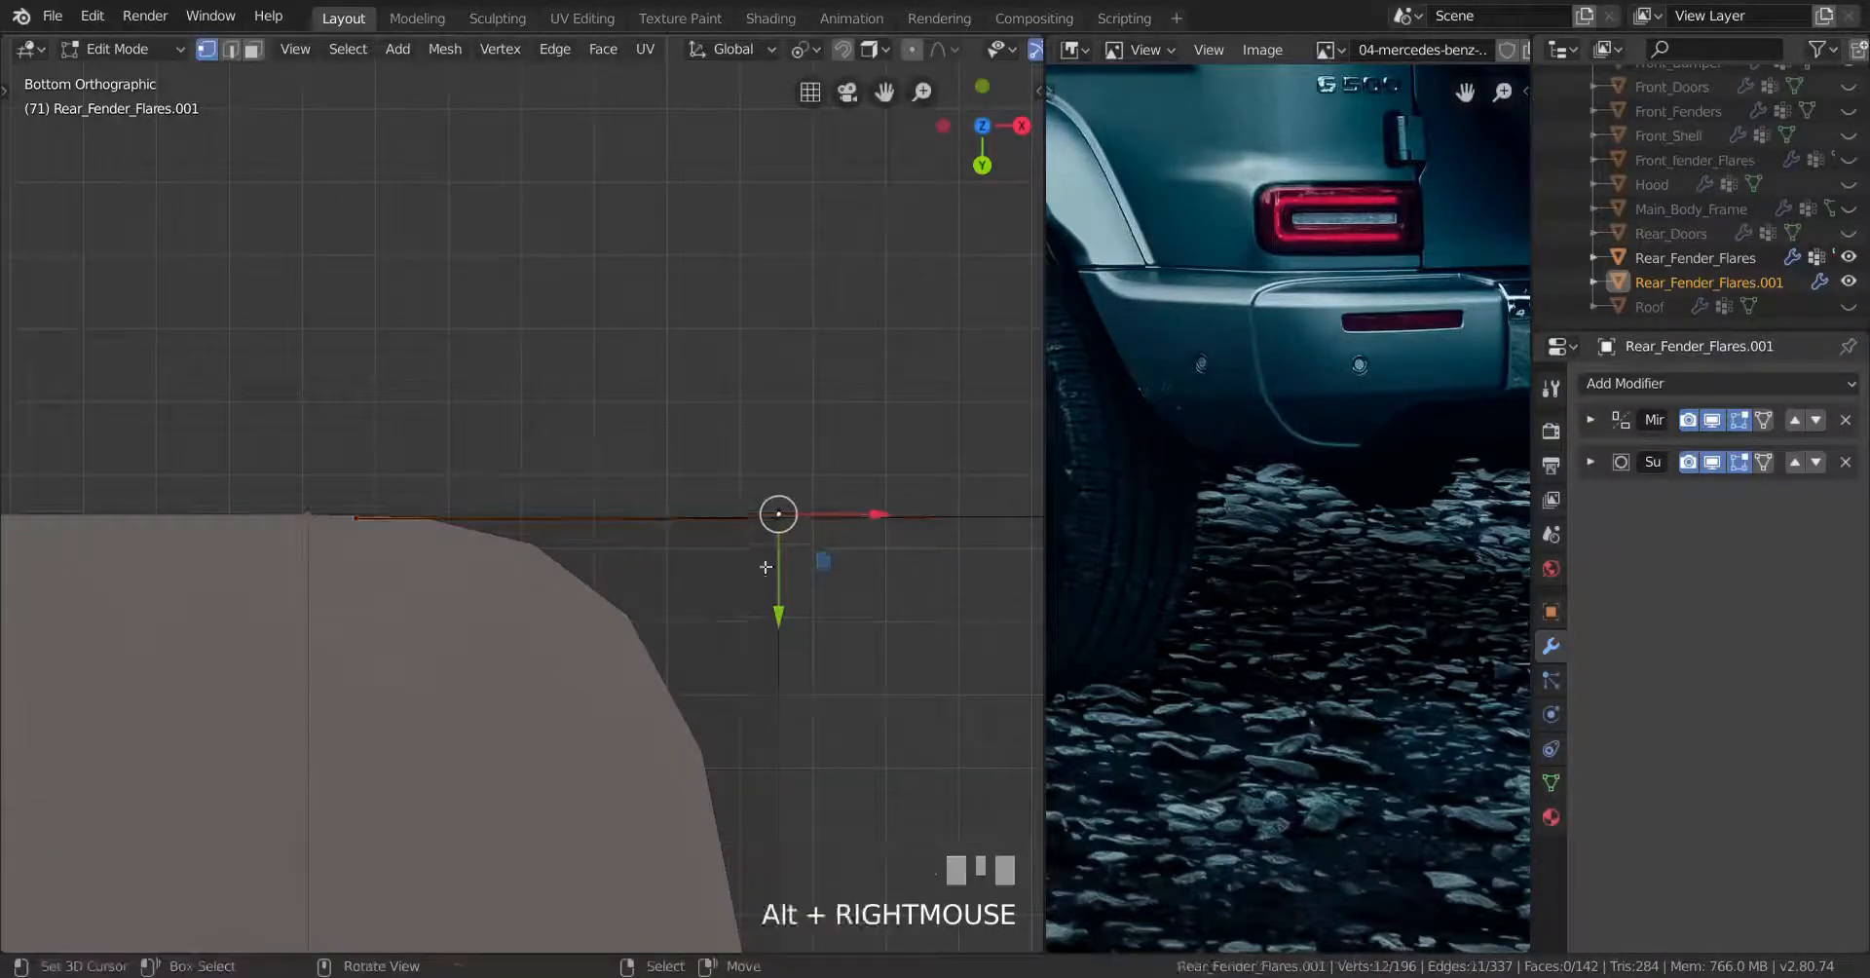
left_click_drag(779, 594, 793, 662)
Merge the two vertices at the bottom outline's corner and delete the loose end vertex beside them
middle_click_drag(792, 662, 517, 772)
scroll(523, 688, "up", 2)
middle_click_drag(523, 687, 724, 589)
right_click(704, 559)
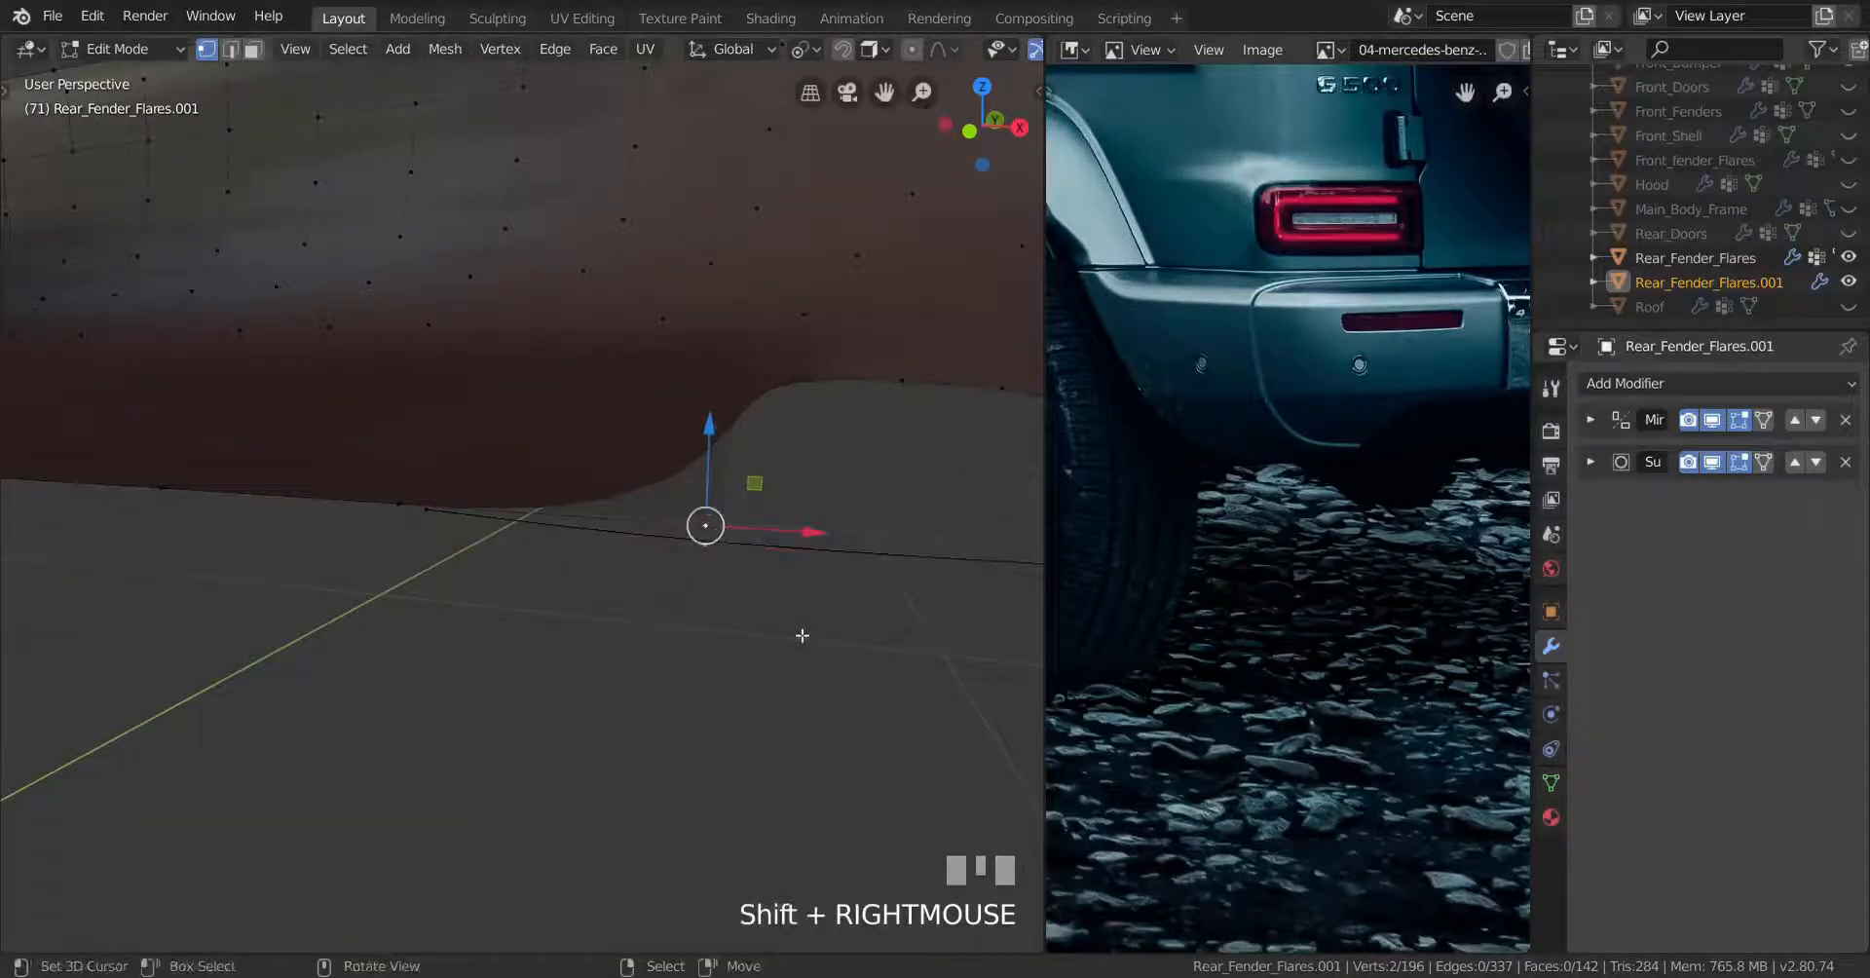
key("alt+m")
left_click(743, 647)
right_click(430, 533)
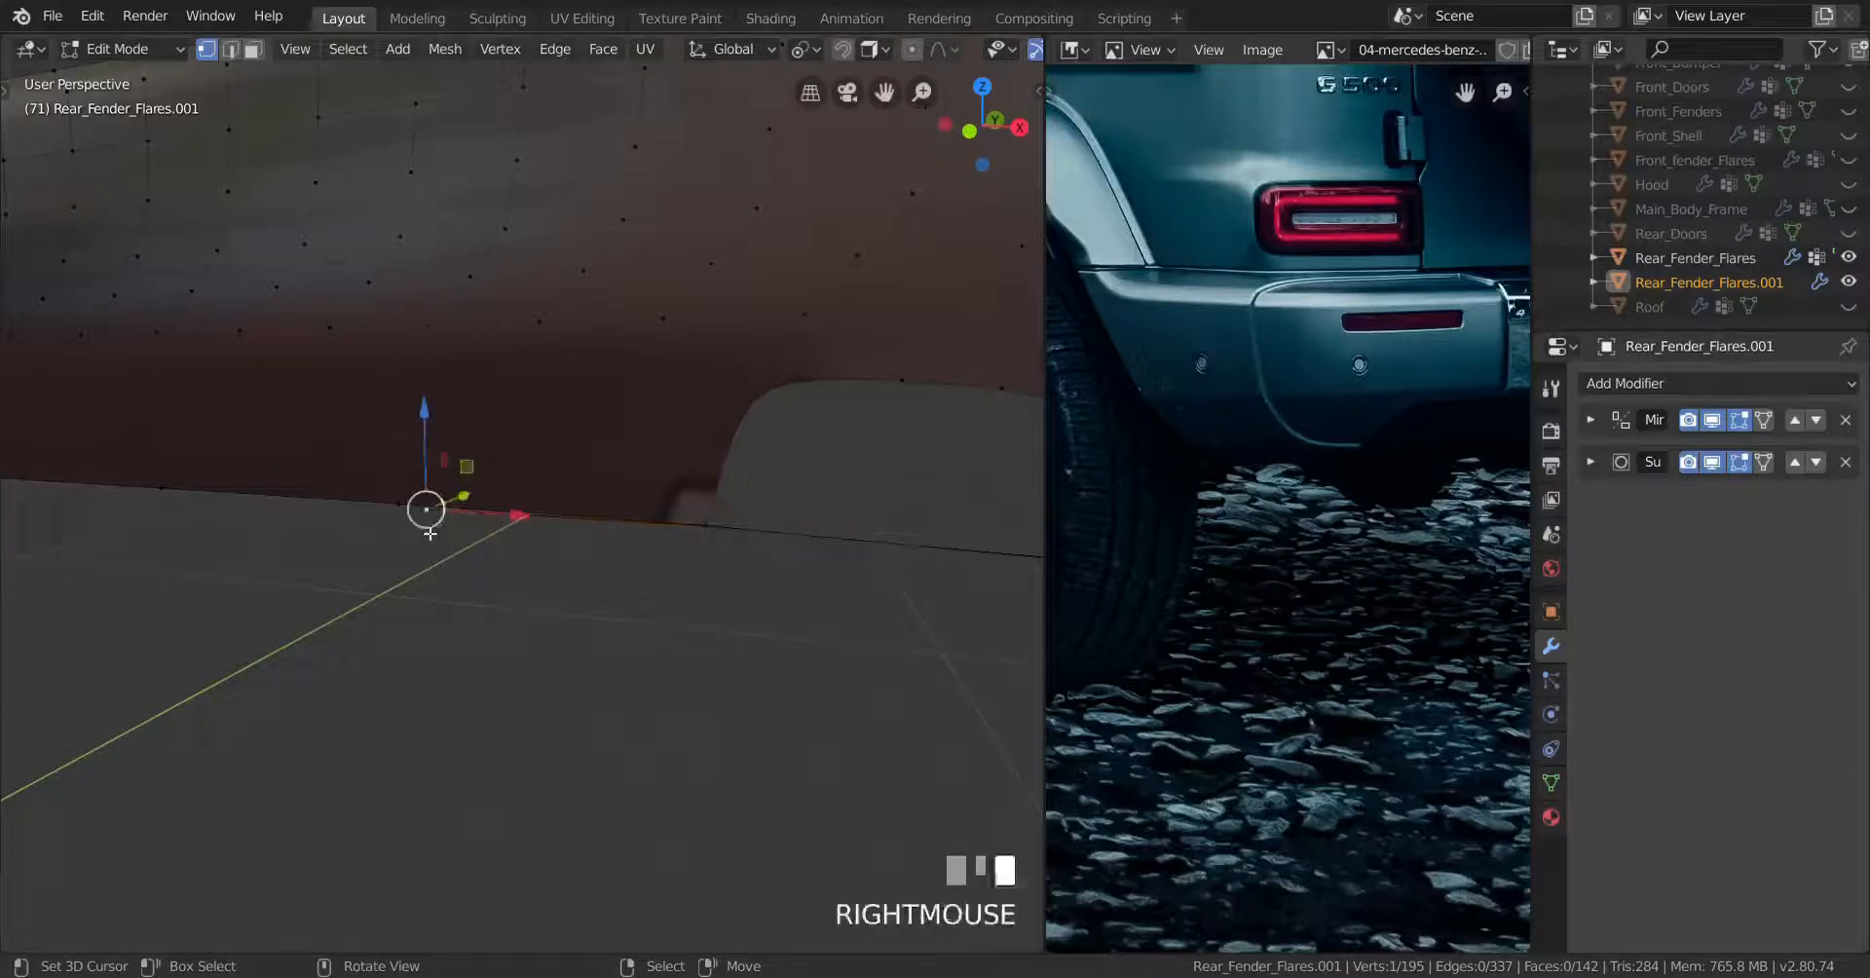
key("x")
left_click(390, 390)
Examine the bumper's underside and the opening between its side and bottom surfaces, comparing the smoothed shape with the mesh
scroll(418, 525, "down", 4)
middle_click_drag(419, 526, 627, 593)
scroll(627, 593, "down", 2)
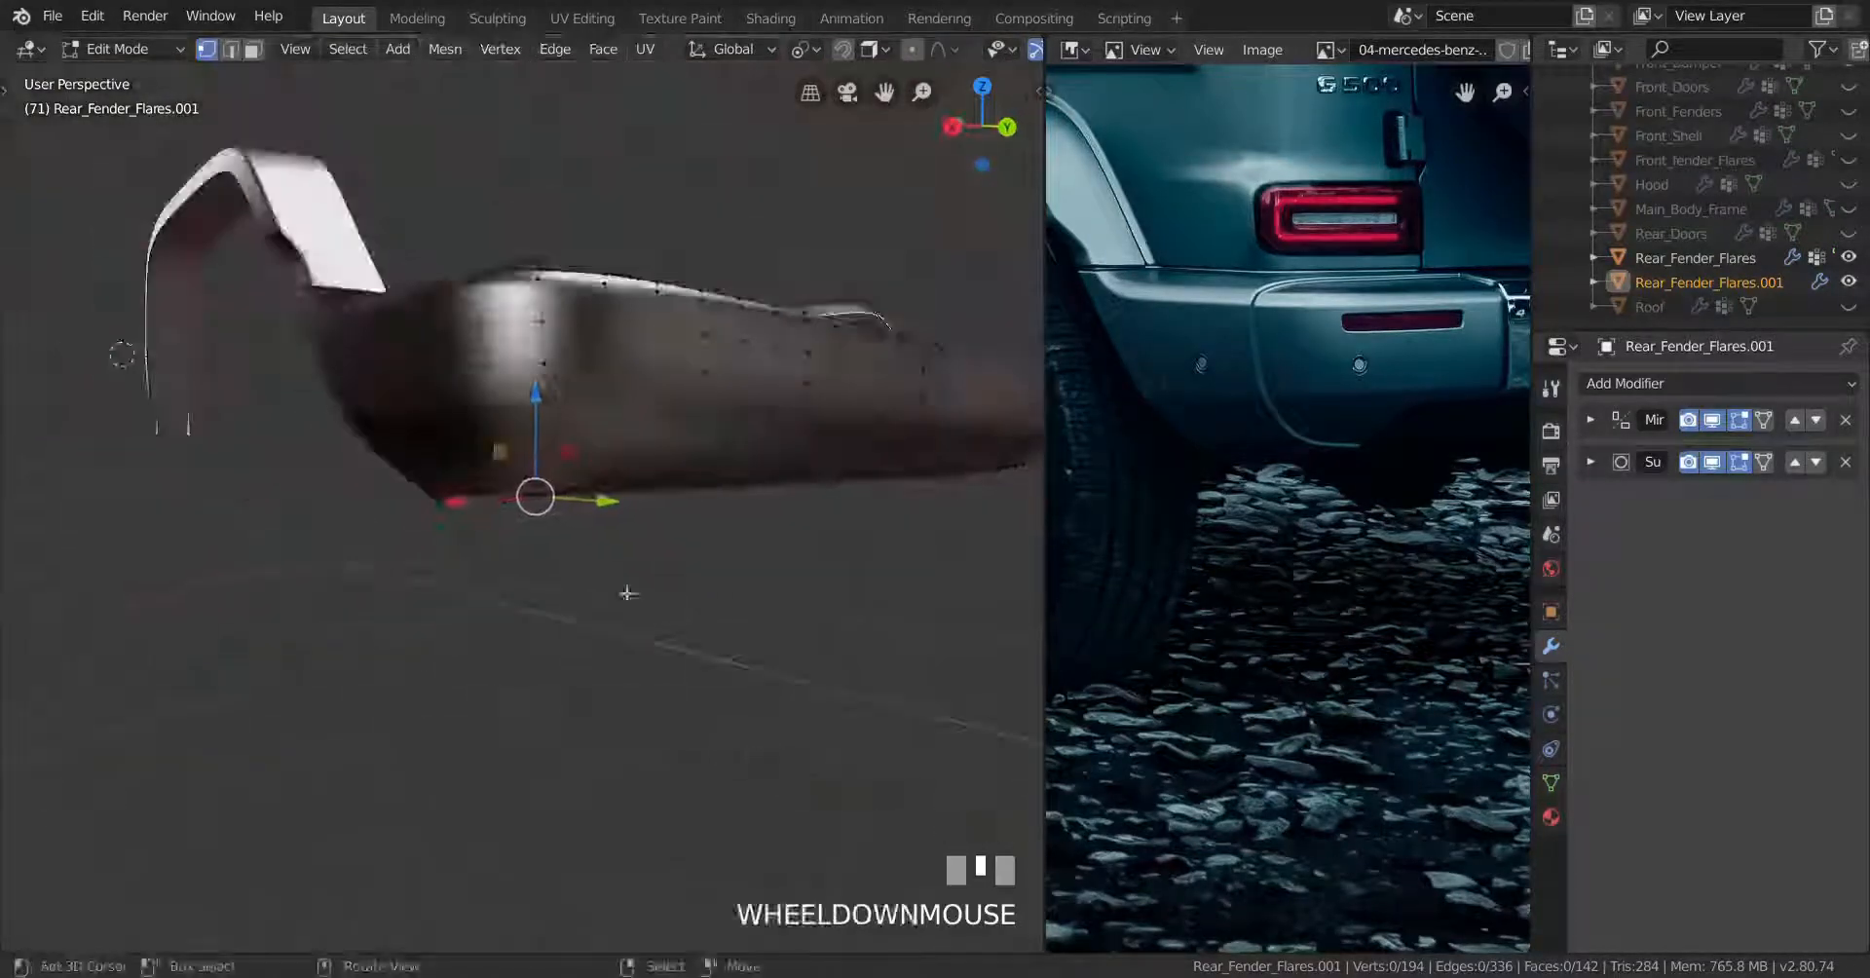
key("Tab")
middle_click_drag(564, 526, 646, 513)
scroll(576, 565, "up", 3)
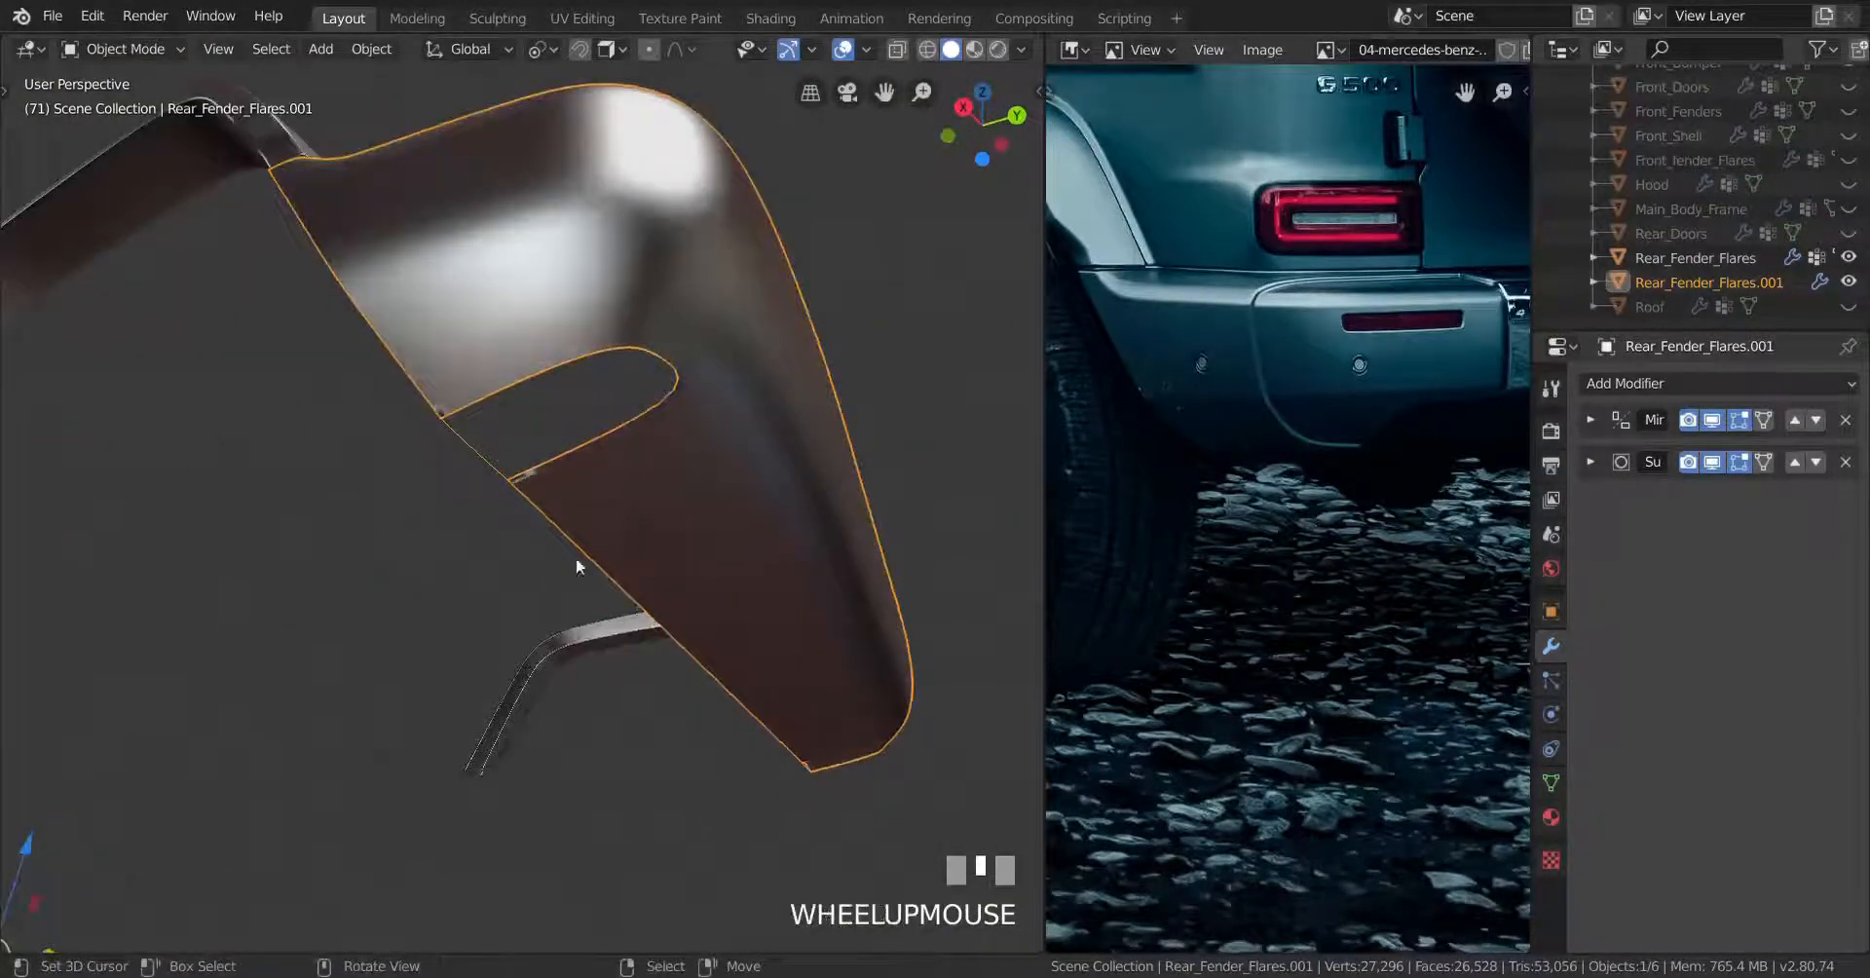
middle_click_drag(575, 565, 632, 558)
key("Tab")
scroll(642, 585, "up", 2)
middle_click_drag(752, 565, 617, 570)
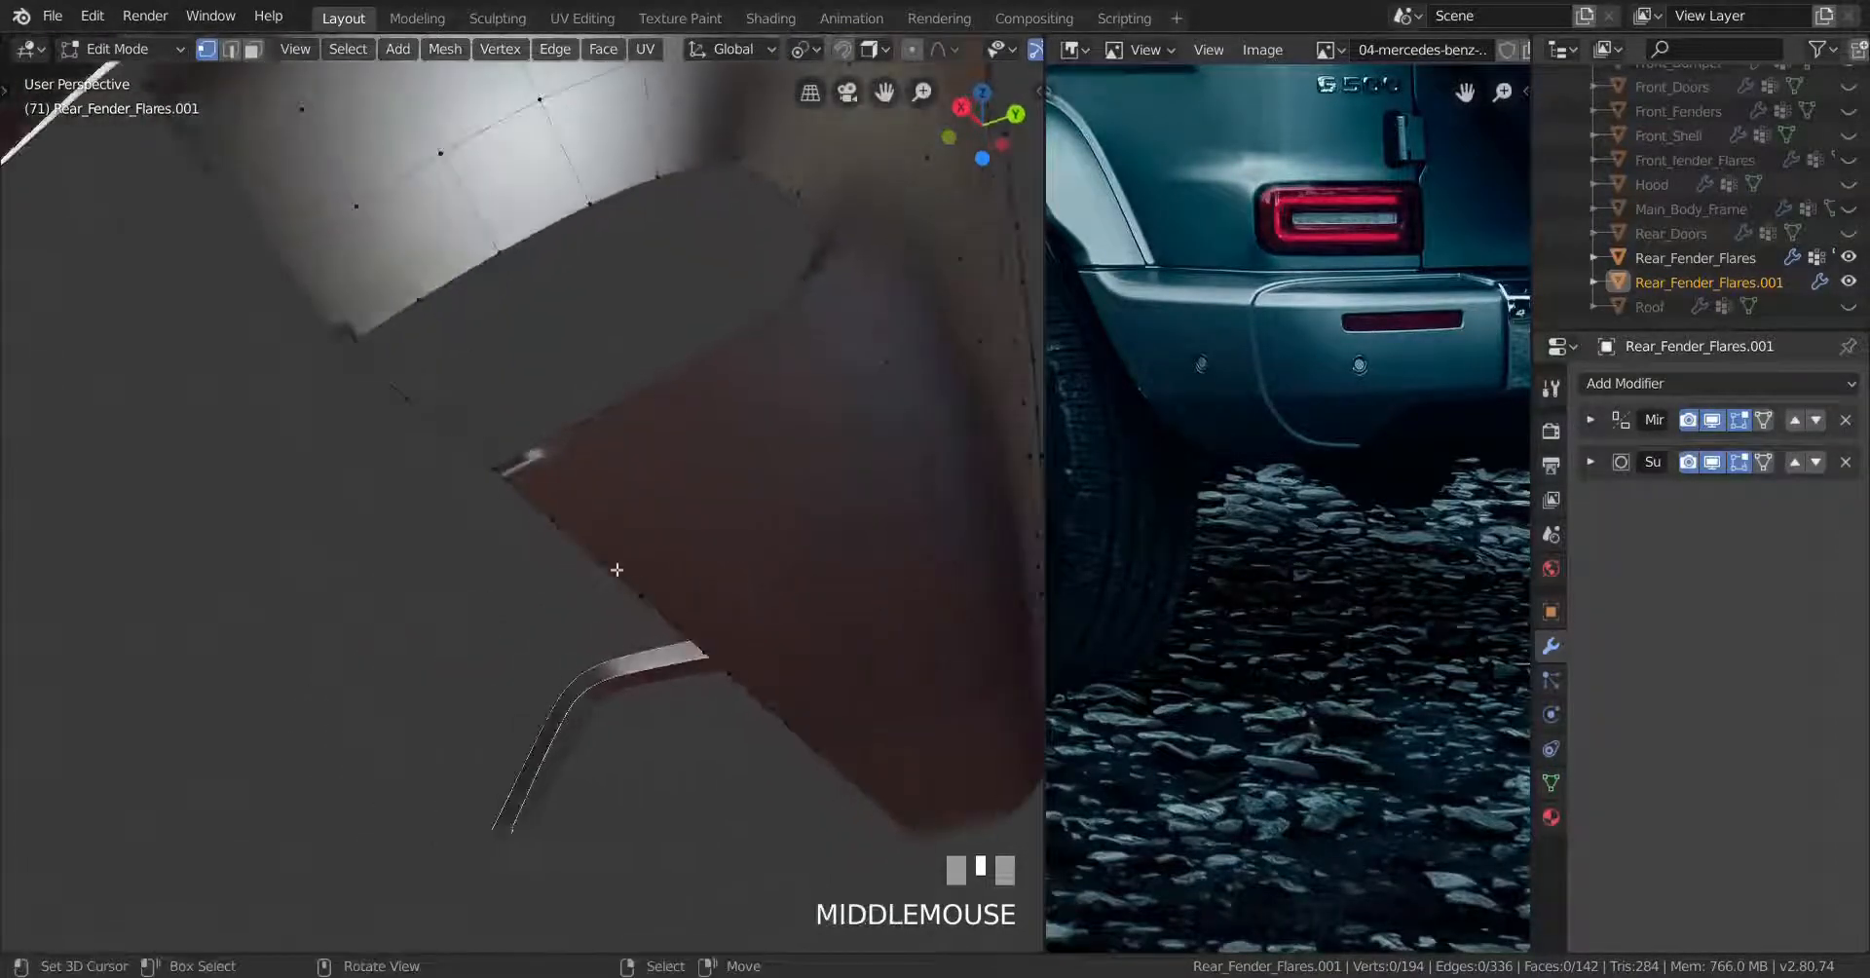
middle_click_drag(493, 500, 596, 505)
key("Tab")
Add four evenly spaced loop cuts along the length of the bumper's bottom surface
key("Tab")
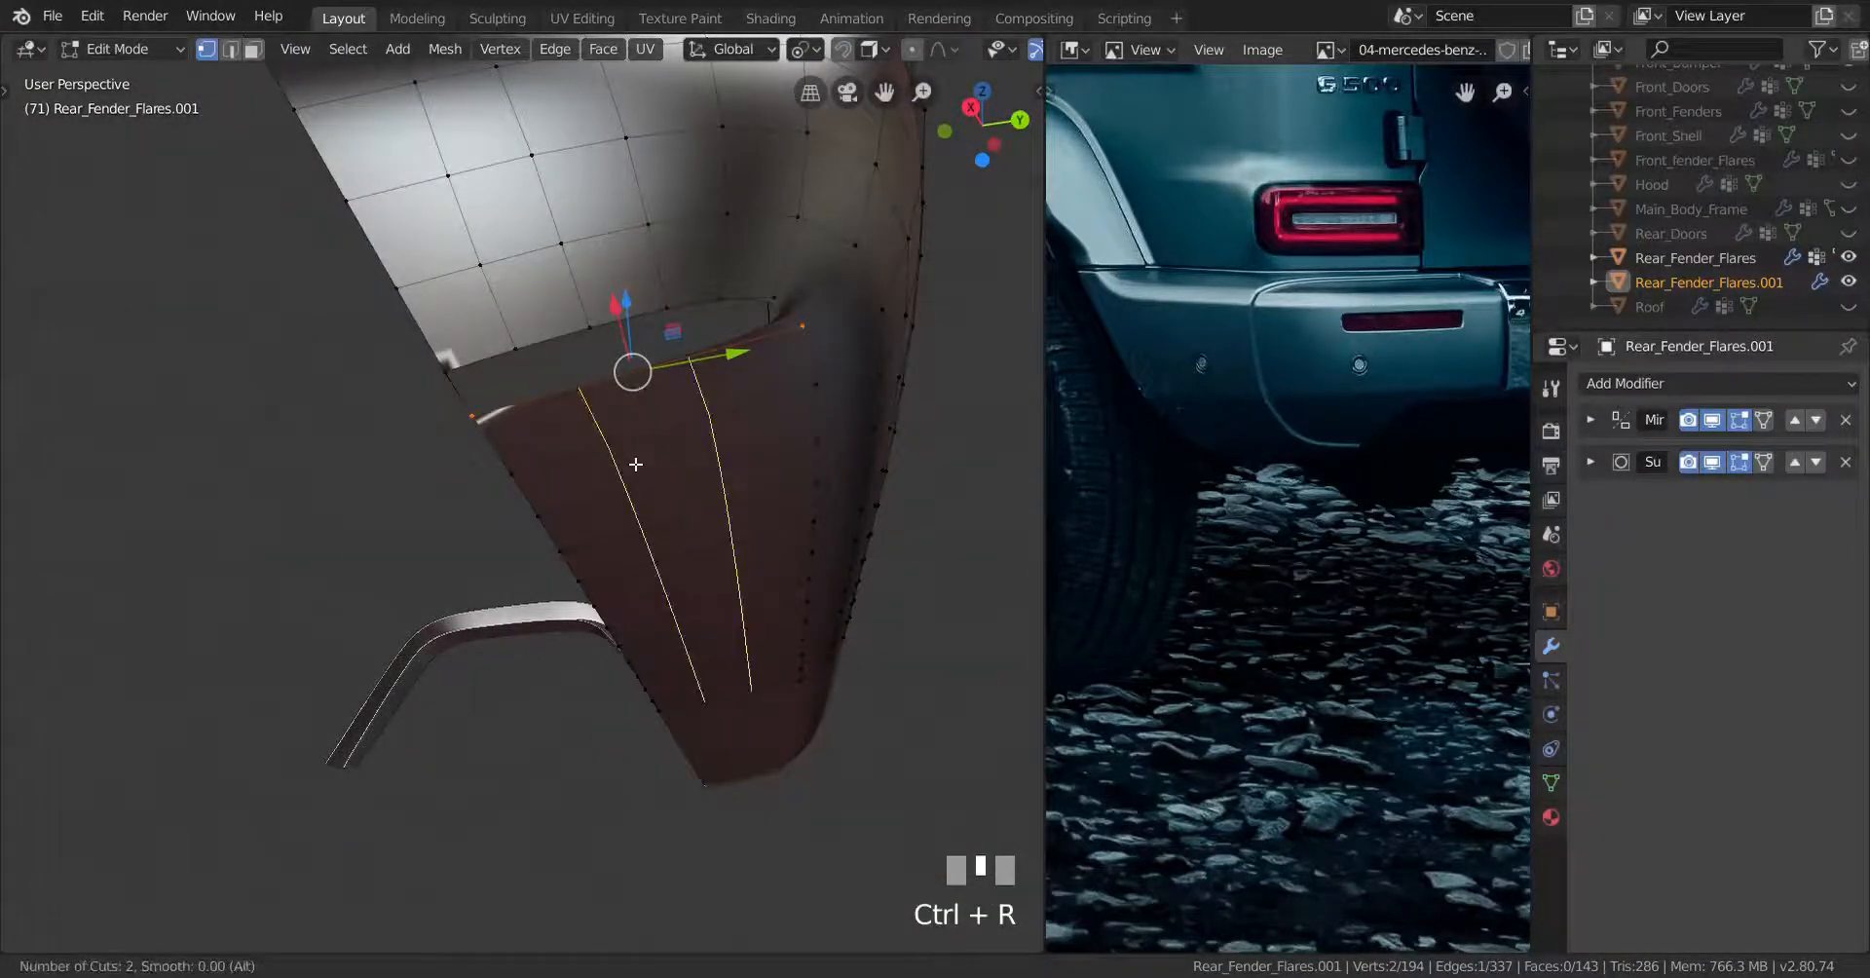
scroll(635, 464, "up", 2)
left_click(635, 464)
right_click(635, 465)
Select the two rearmost new bottom loops in turn and move each vertically onto the side blueprint's lower line
key("KP_3")
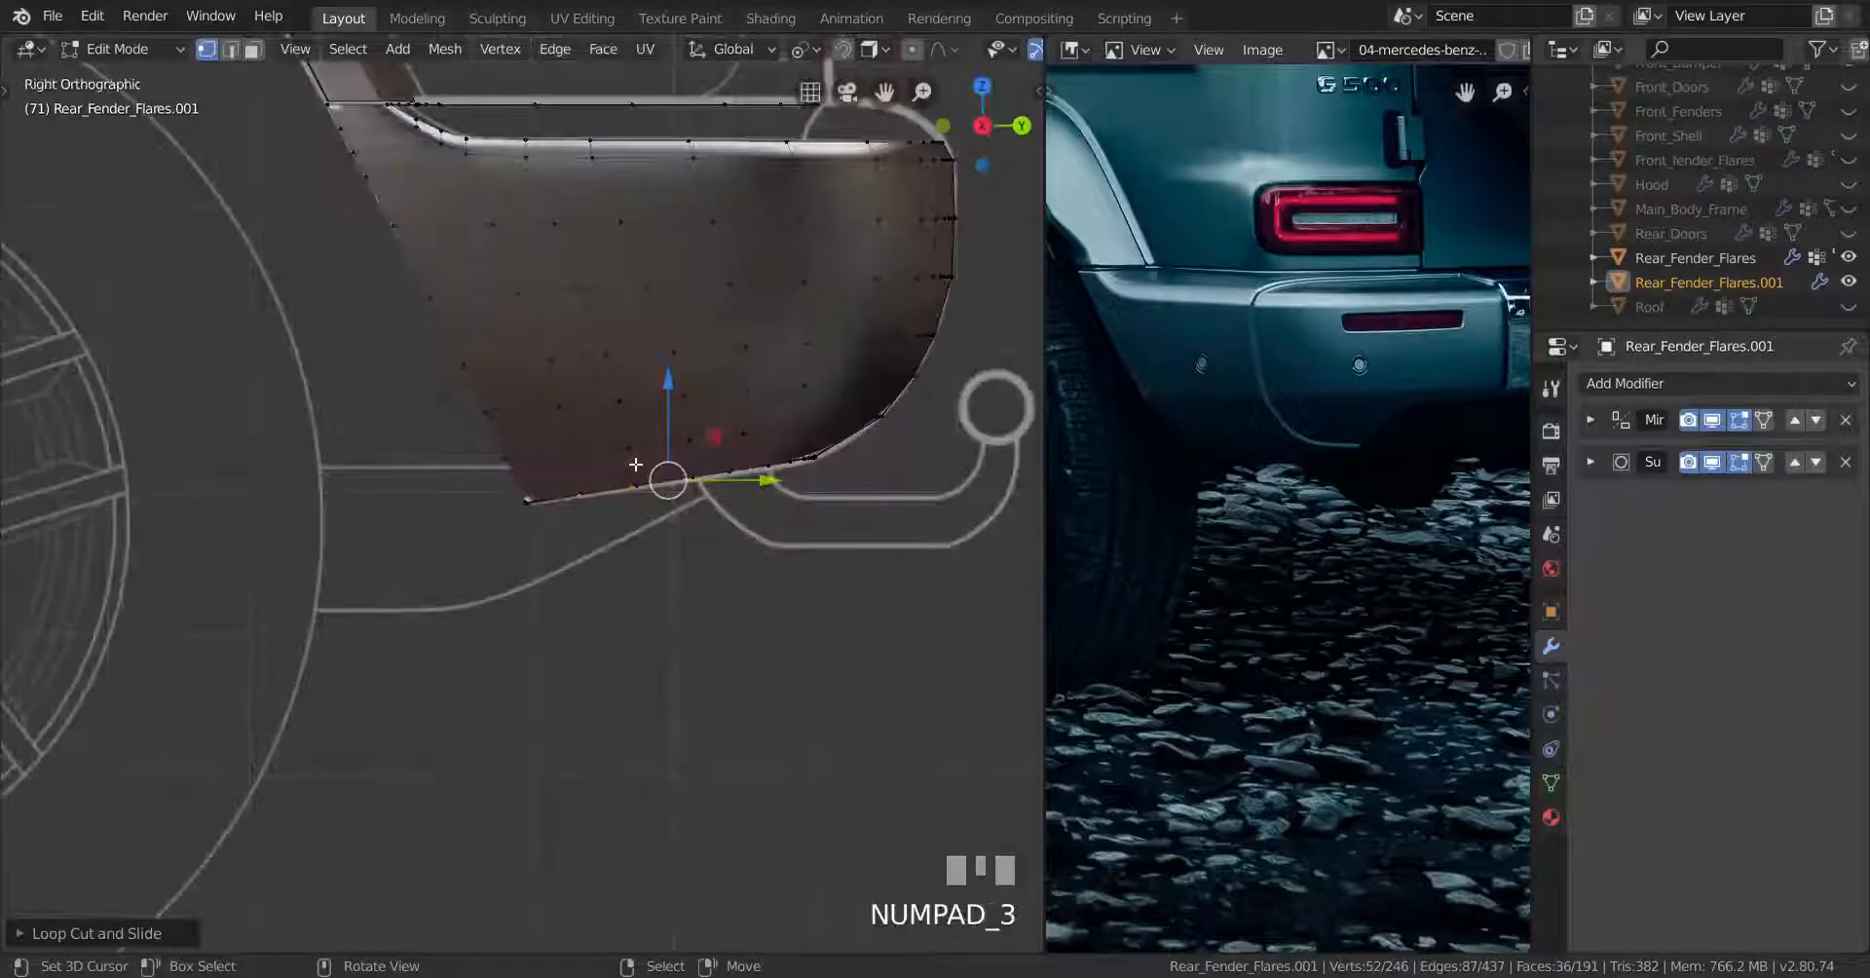
scroll(635, 465, "up", 4)
middle_click_drag(777, 458, 694, 481, "shift")
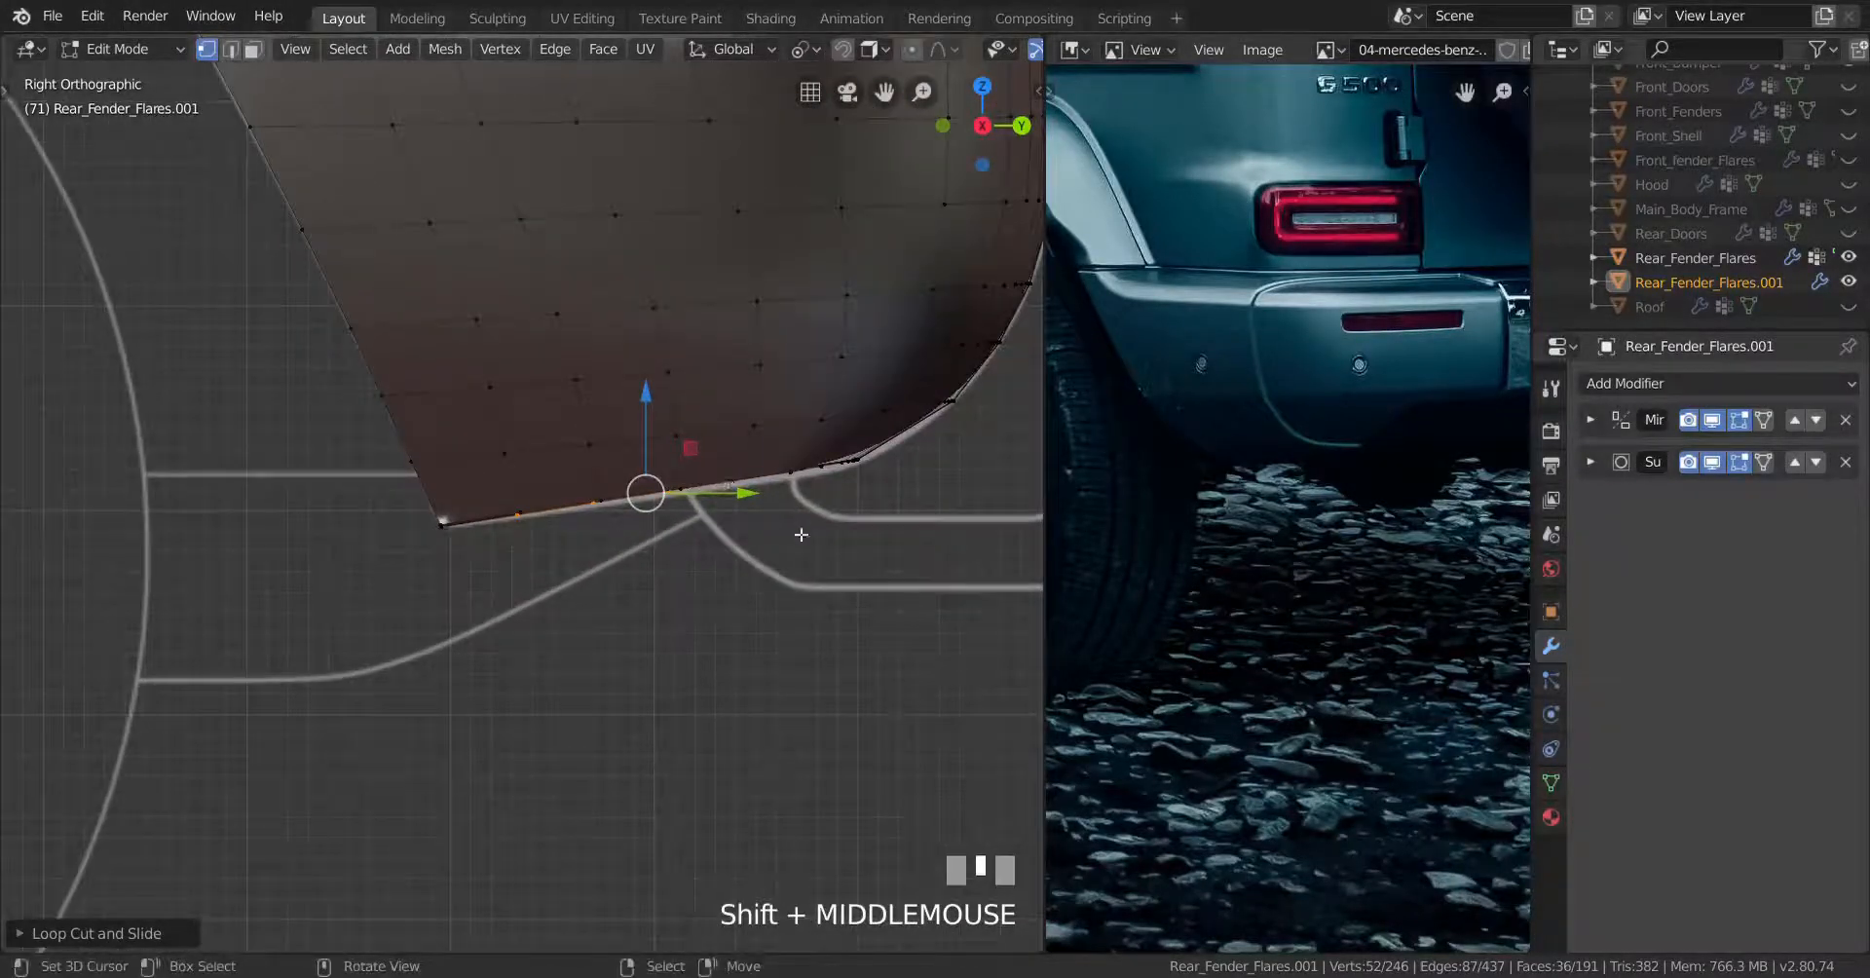
middle_click_drag(801, 534, 567, 511)
right_click(790, 473, "alt")
key("KP_3")
scroll(790, 474, "up", 3)
left_click_drag(727, 459, 728, 502)
middle_click_drag(729, 502, 578, 386)
right_click(578, 385, "alt")
key("KP_3")
left_click_drag(576, 385, 583, 427)
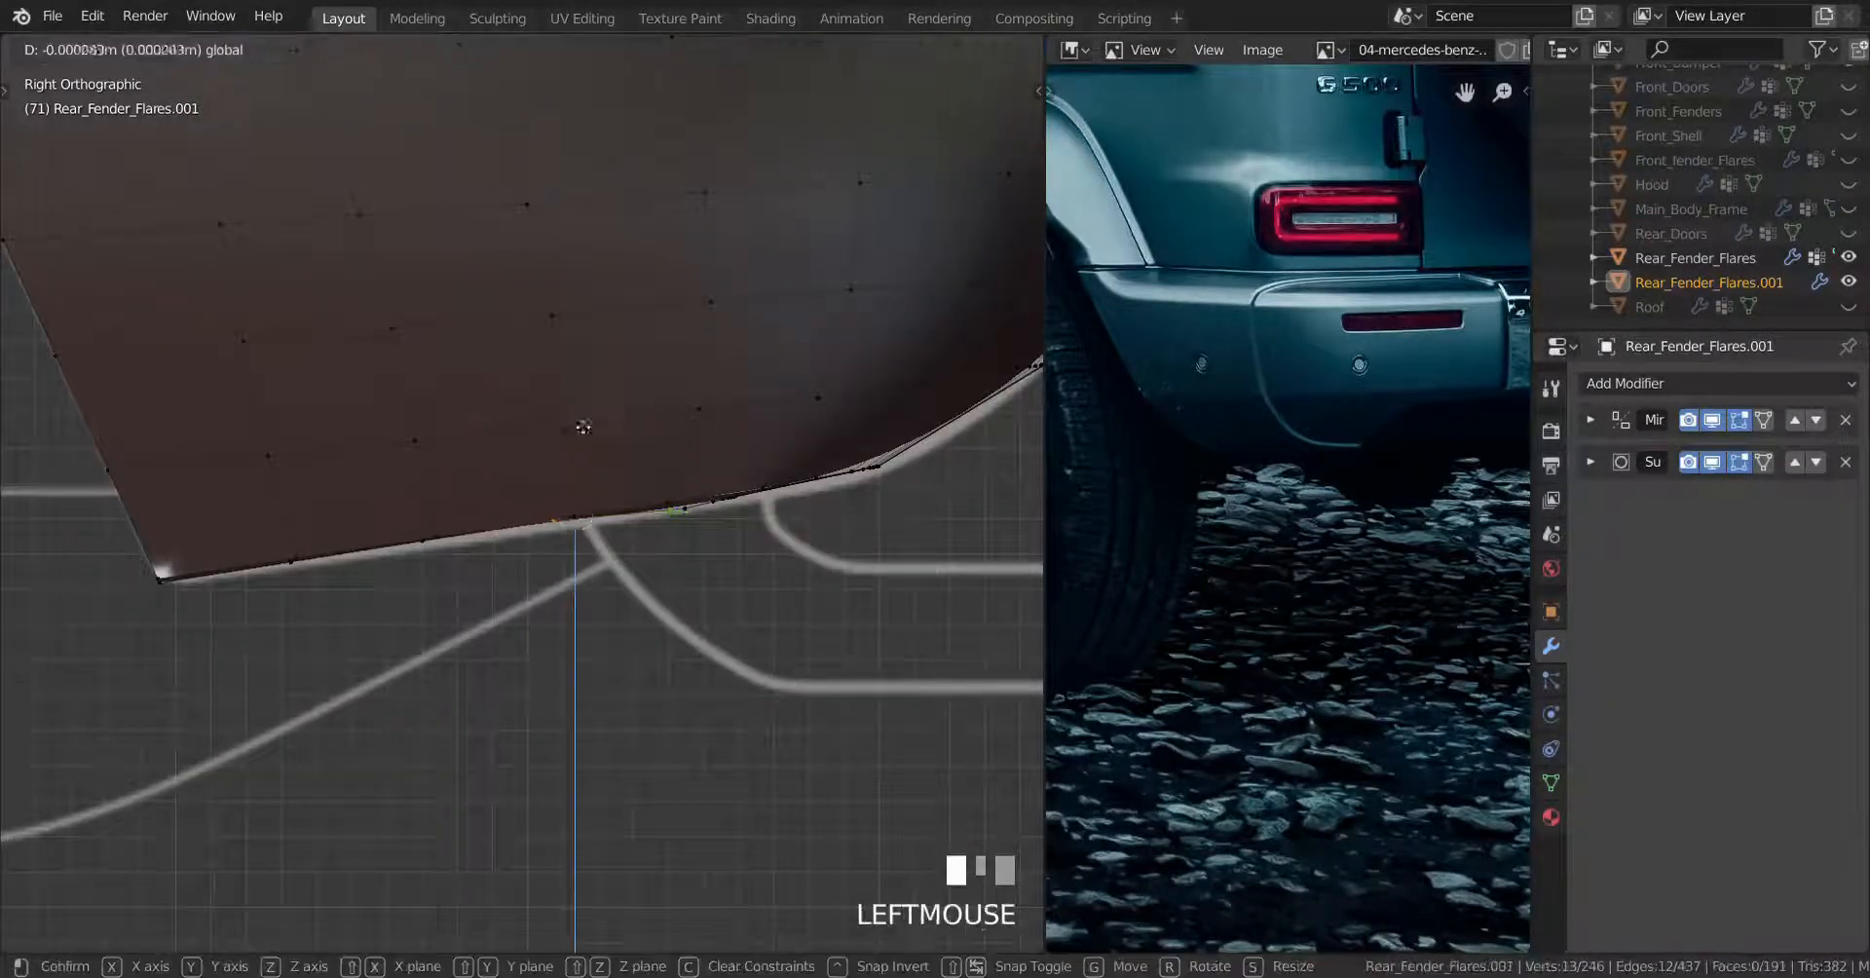
left_click_drag(591, 499, 591, 499)
Adjust the two front new bottom loops vertically, one at a time, to match the side blueprint's lower line
middle_click_drag(591, 499, 459, 438)
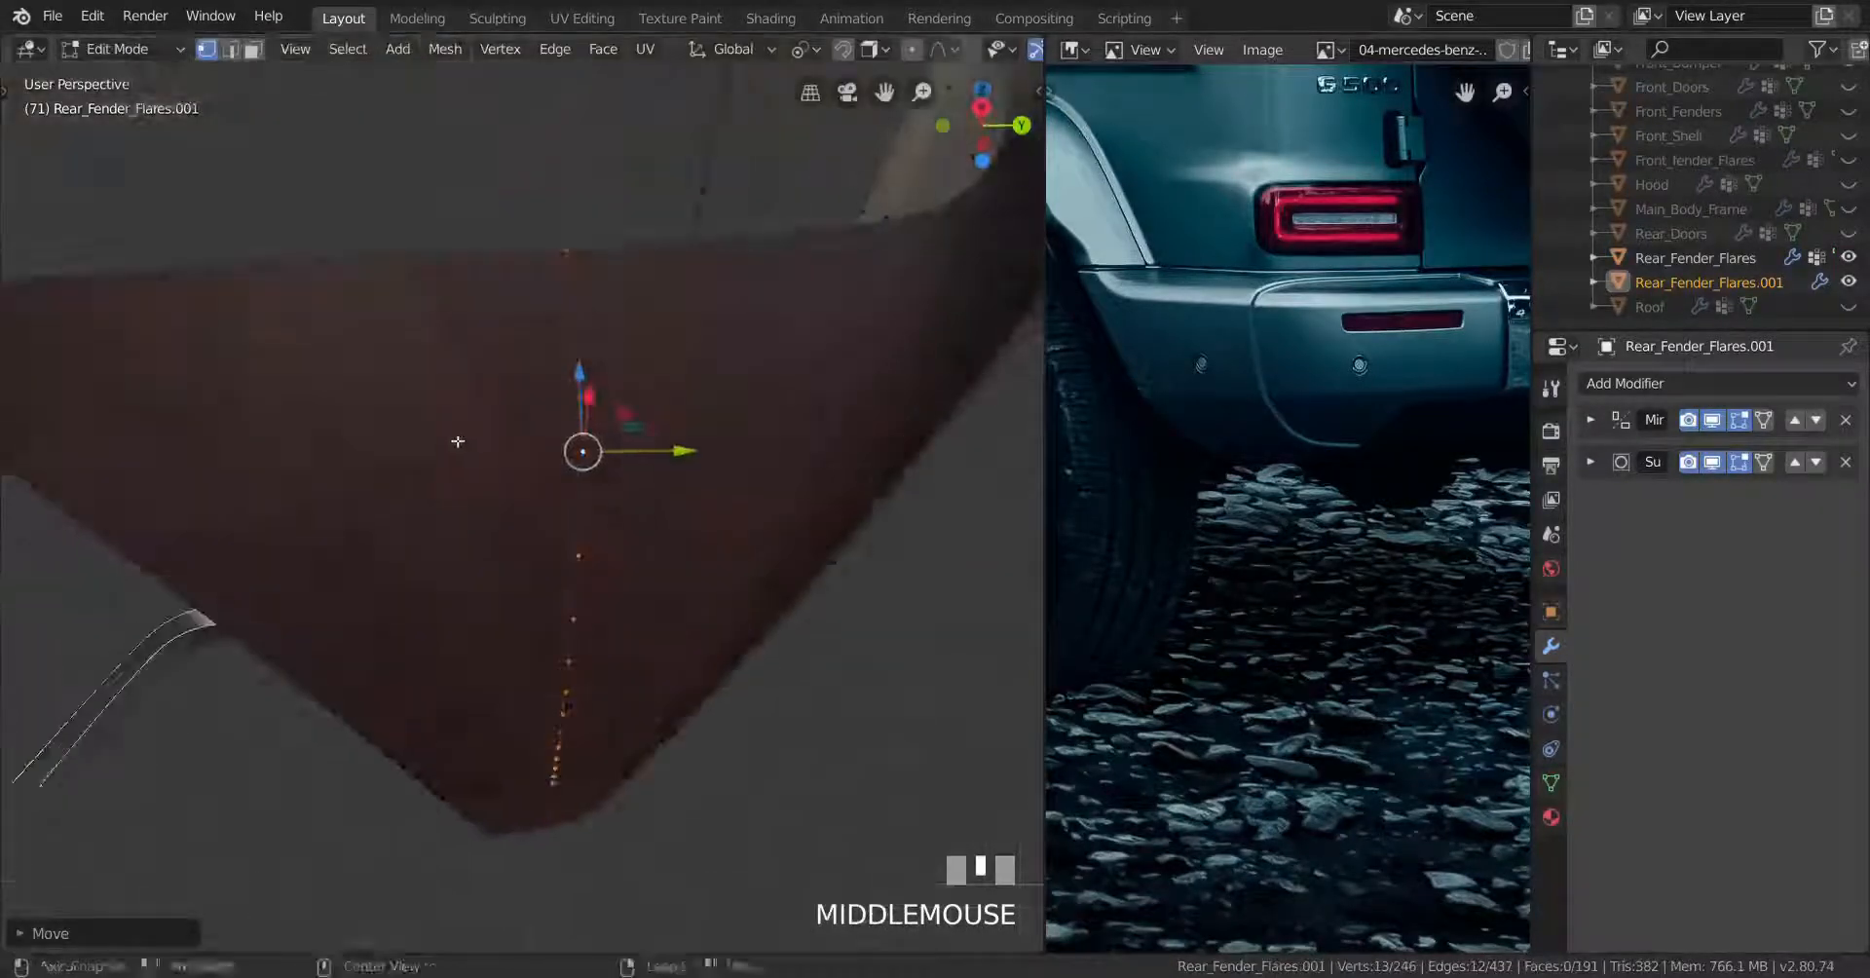
right_click(413, 444, "alt")
key("KP_3")
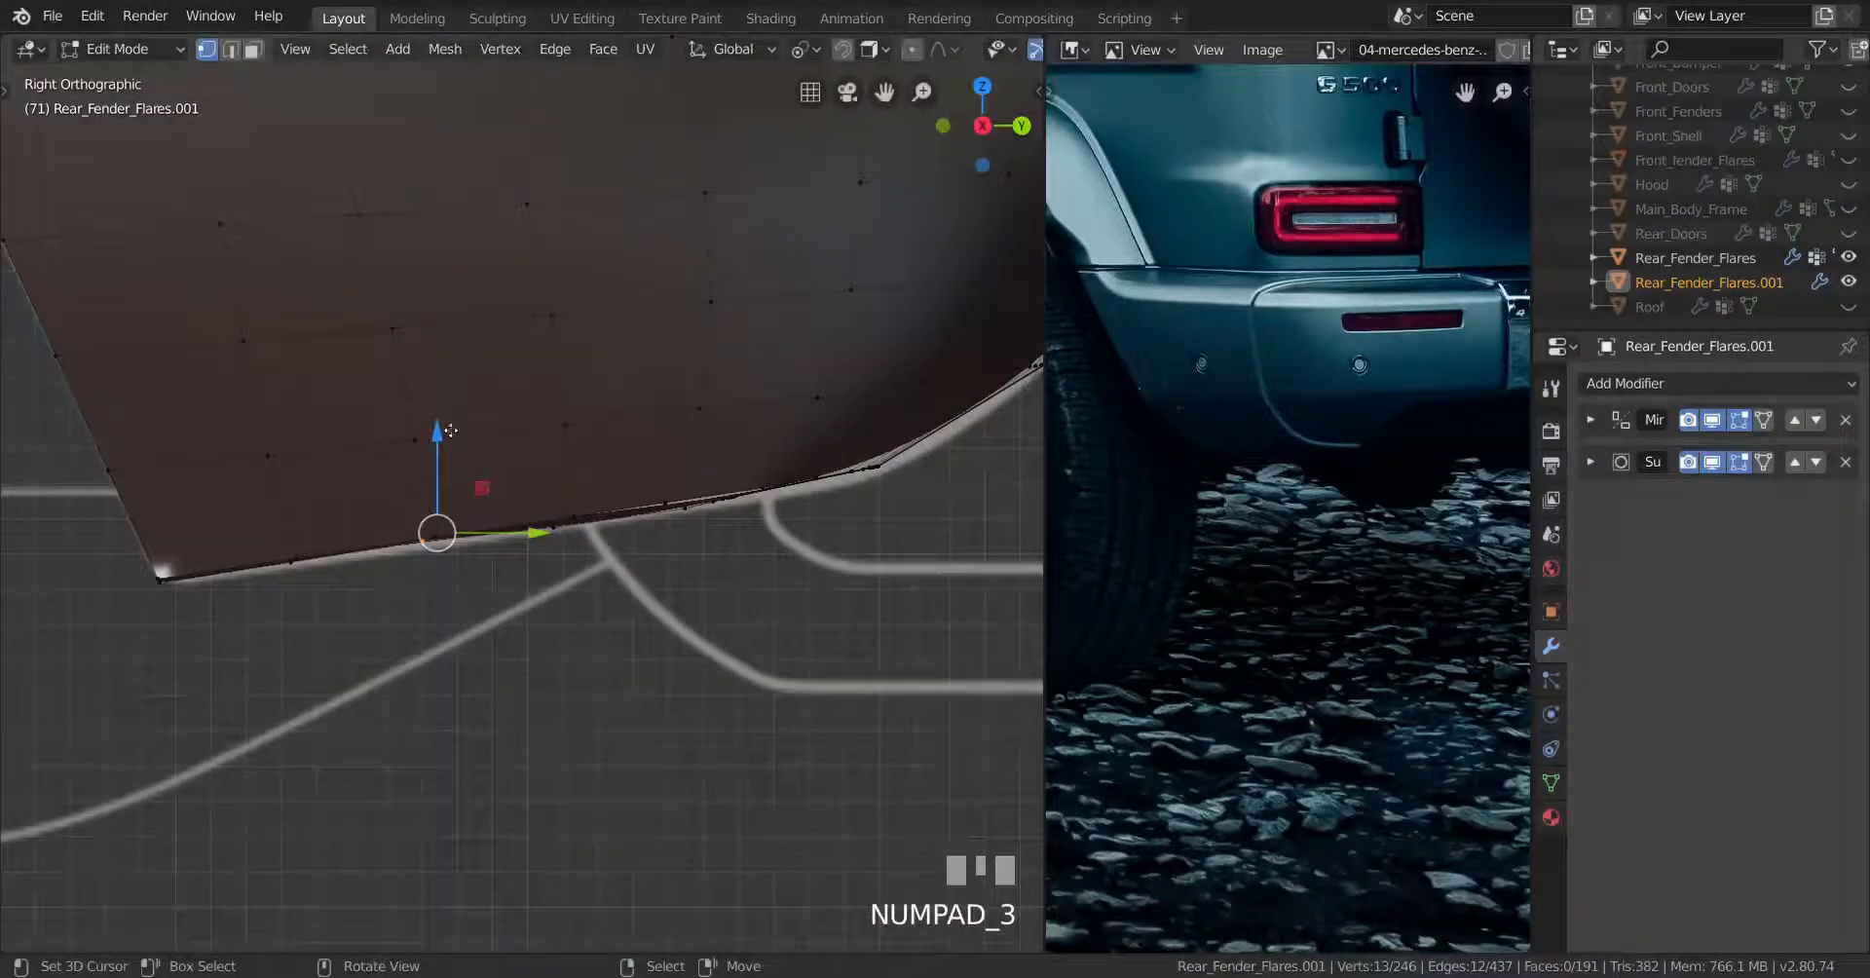
left_click_drag(451, 430, 457, 481)
middle_click_drag(456, 482, 425, 435, "shift")
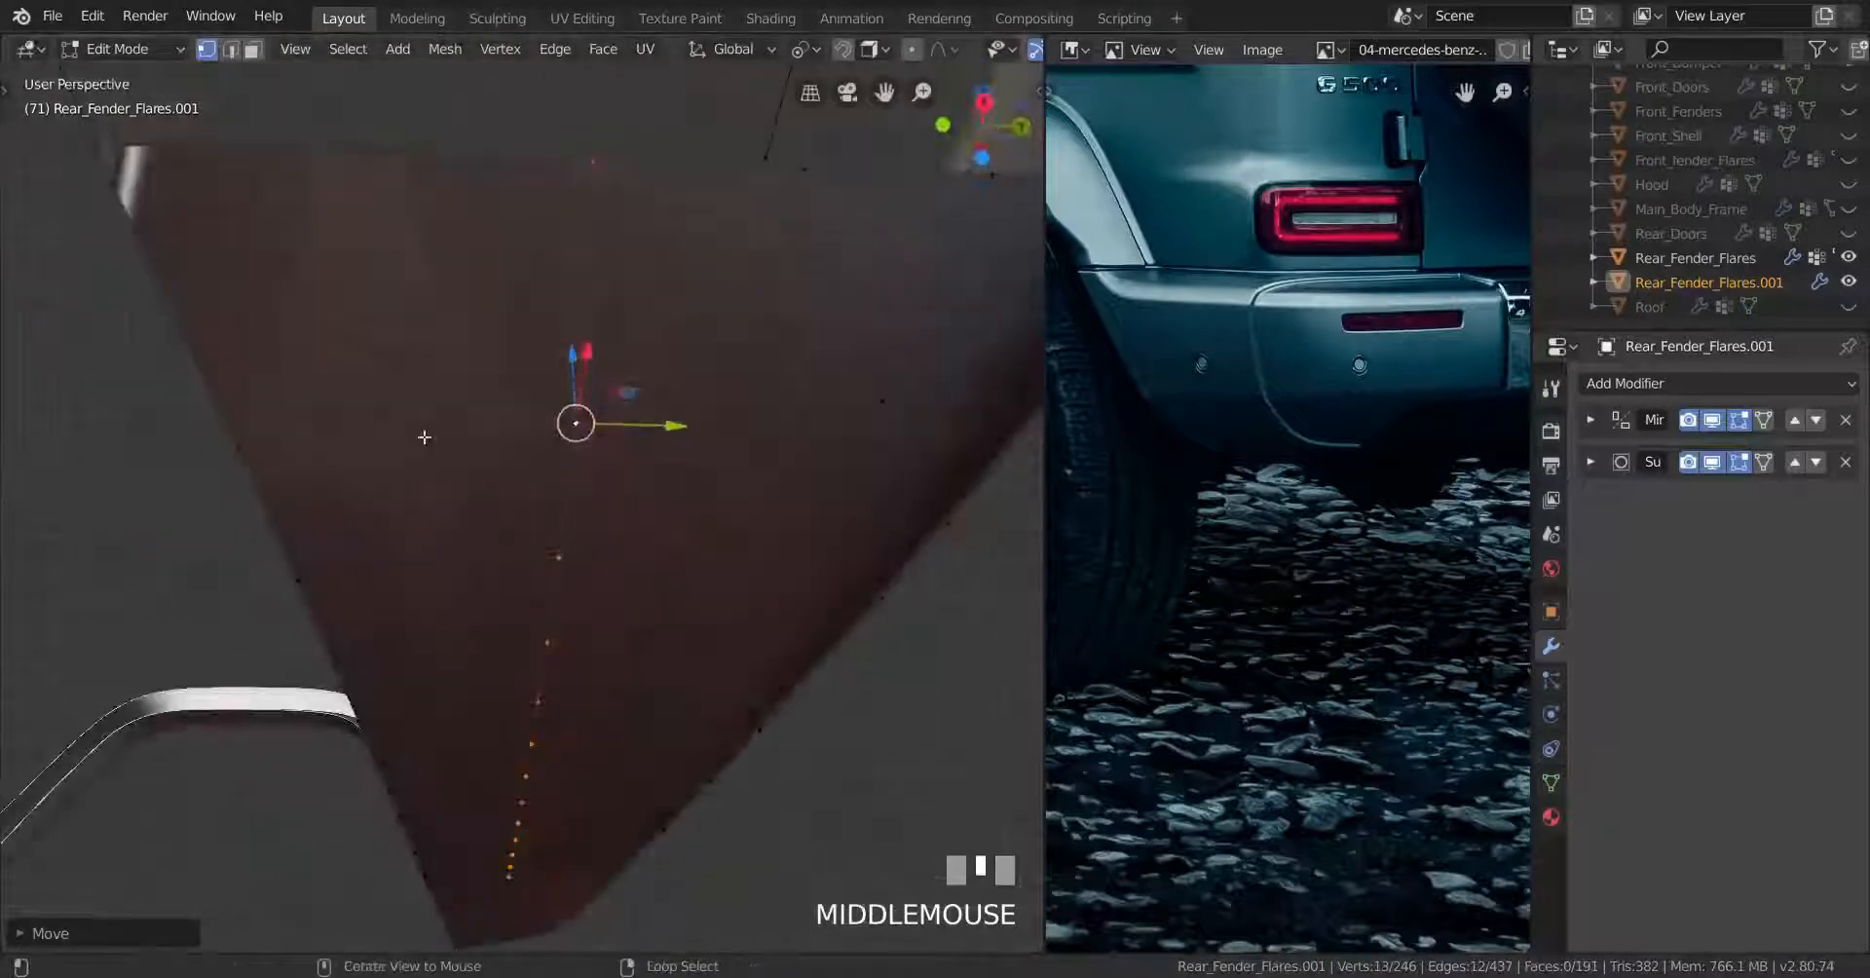
right_click(413, 433, "alt")
key("KP_3")
left_click_drag(420, 438, 443, 485)
Fill the gap between the bumper's side and bottom surfaces with five faces
scroll(512, 492, "down", 3)
middle_click_drag(511, 492, 529, 319)
key("Tab")
scroll(367, 440, "up", 3)
key("Tab")
right_click(530, 319)
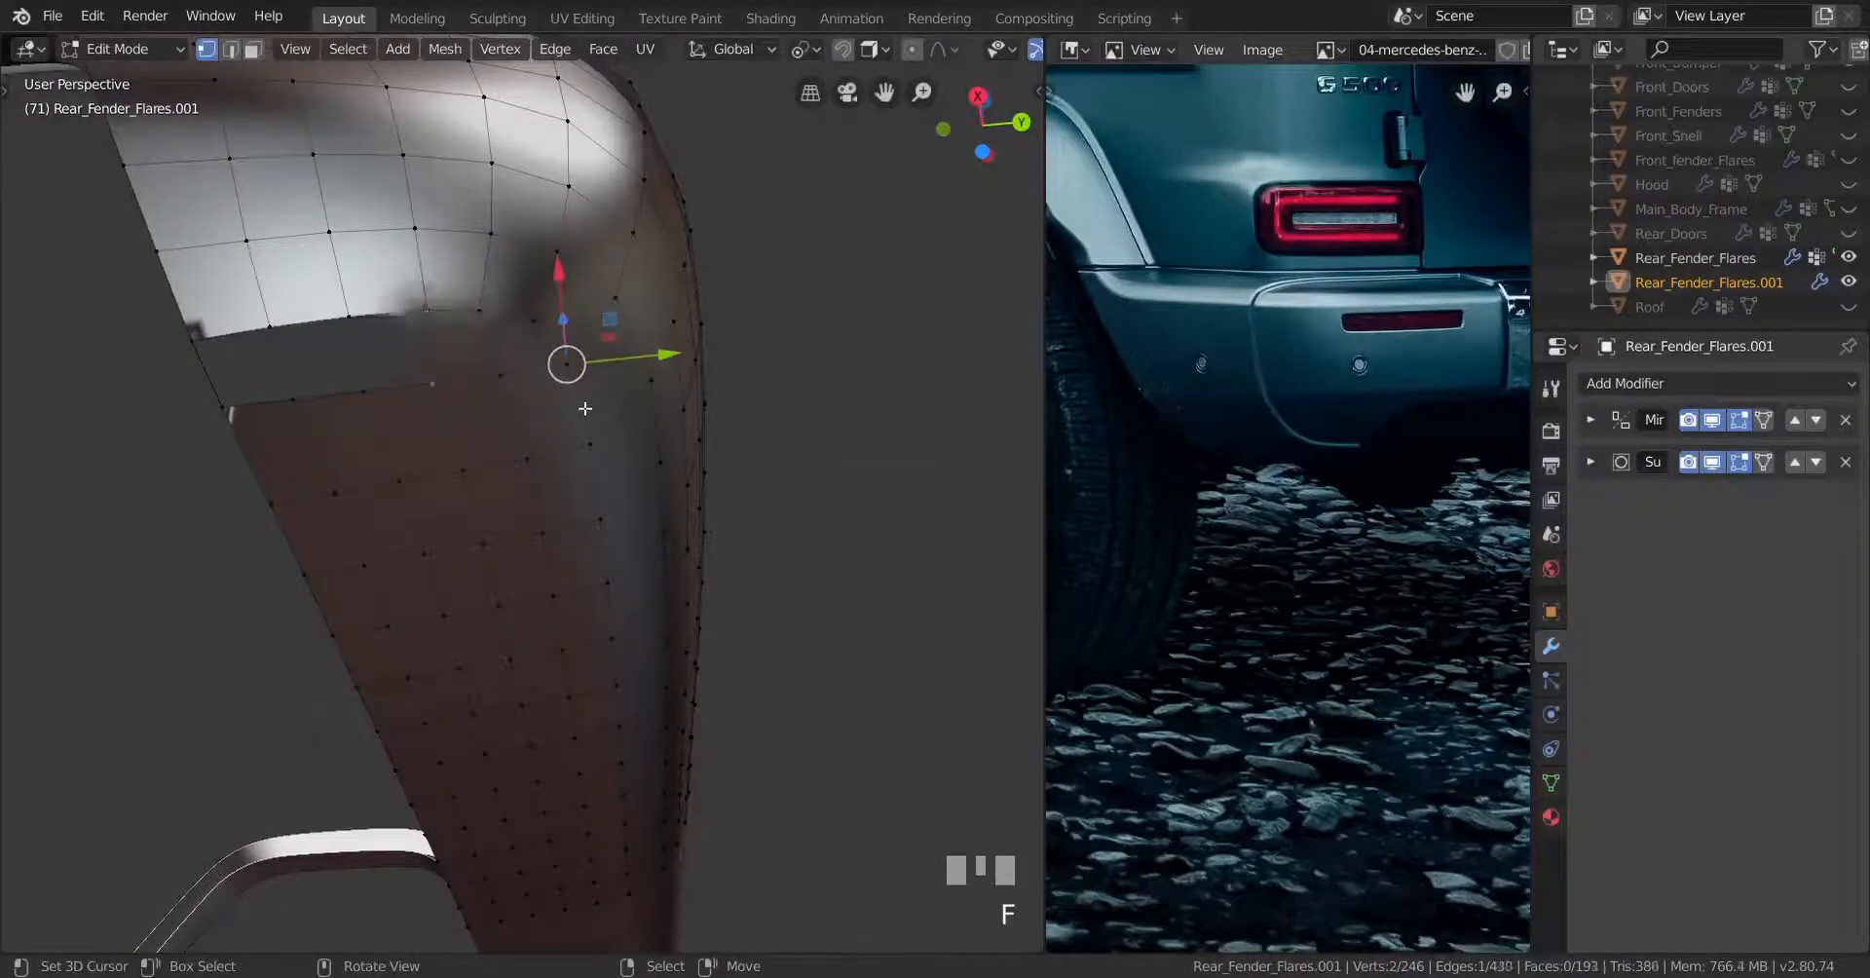
key("f")
key("f")
key("f")
middle_click_drag(583, 411, 409, 475)
key("Tab")
middle_click_drag(409, 475, 290, 543)
key("Tab")
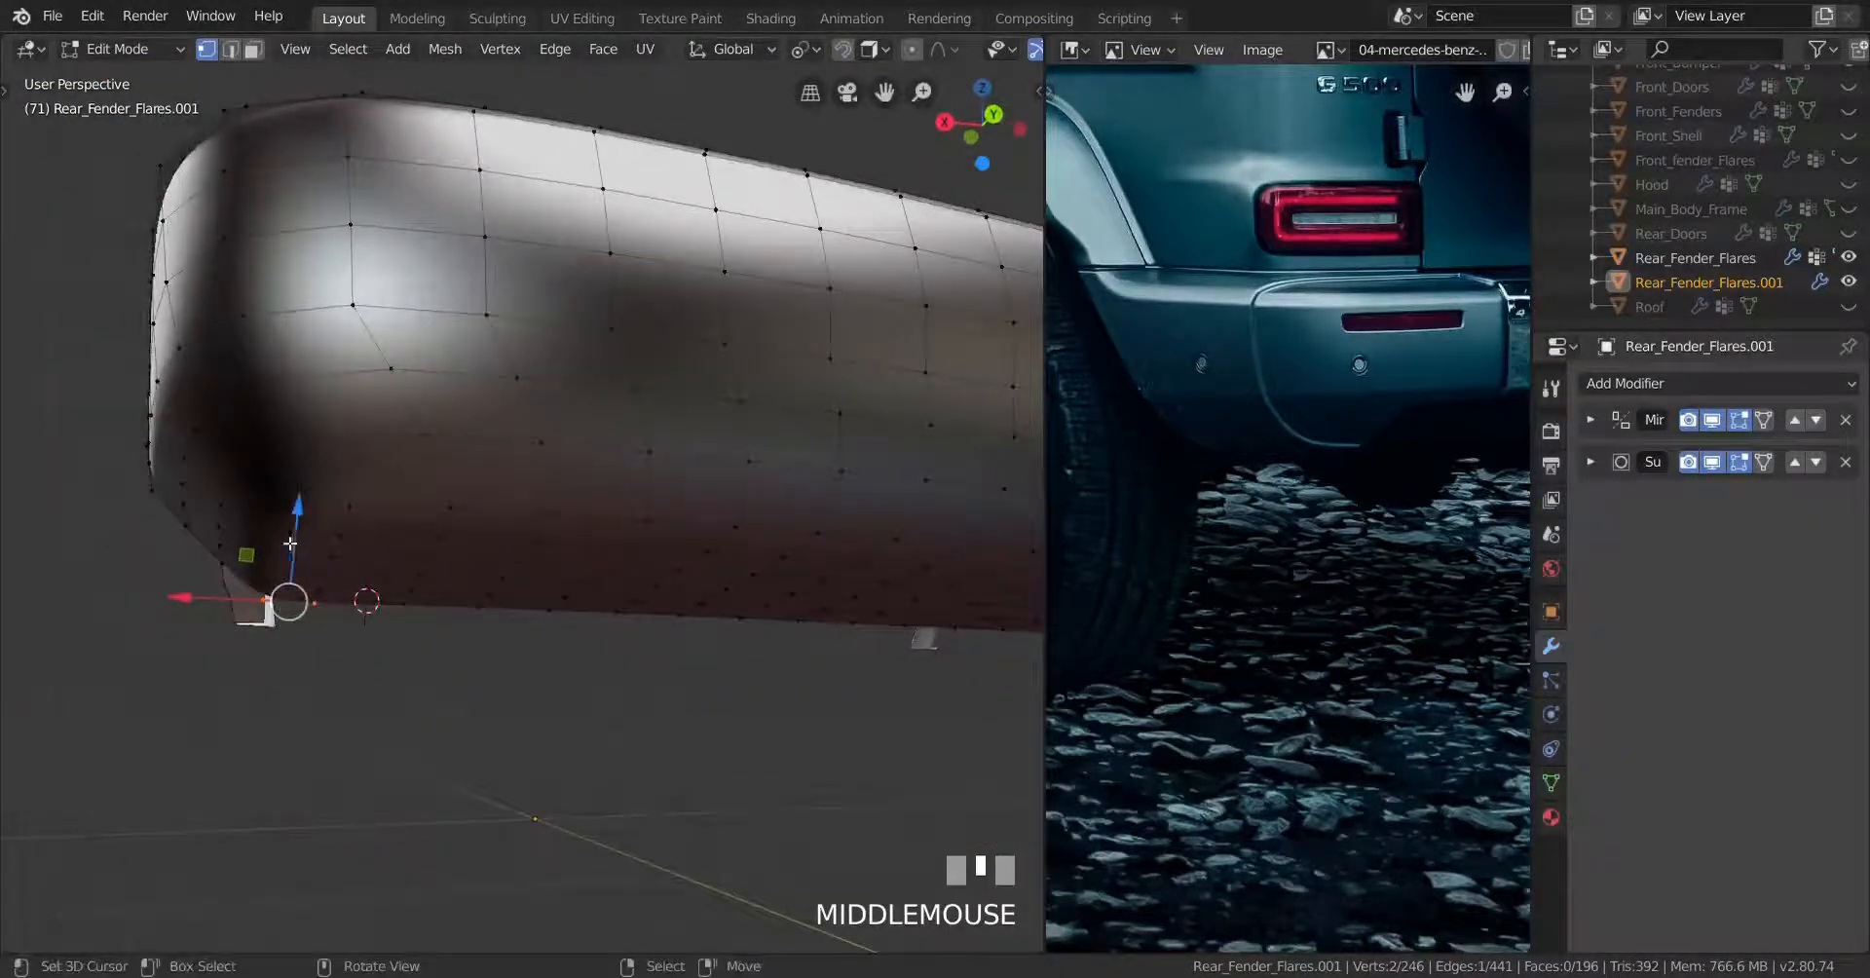
Edge-slide the six-vertex row at the lower corner in wireframe back view to follow the blueprint's curve
key("ctrl+KP_1")
key("z")
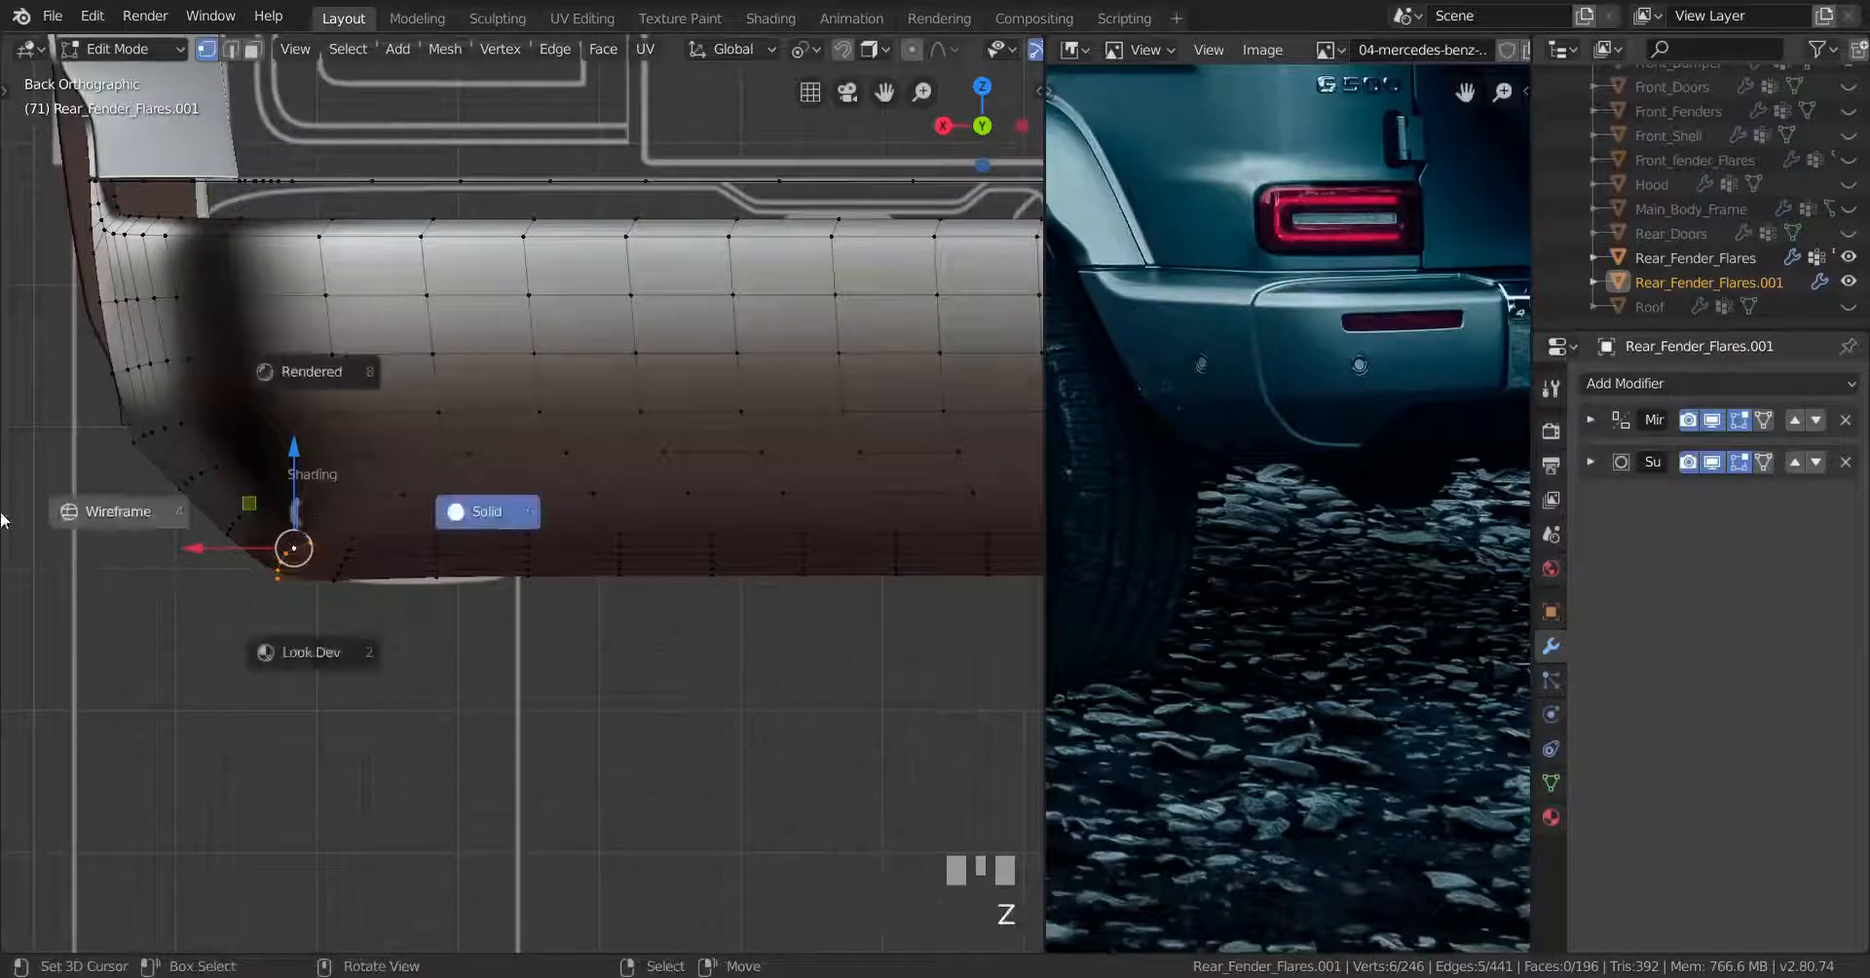
scroll(569, 595, "up", 3)
key("g")
key("g")
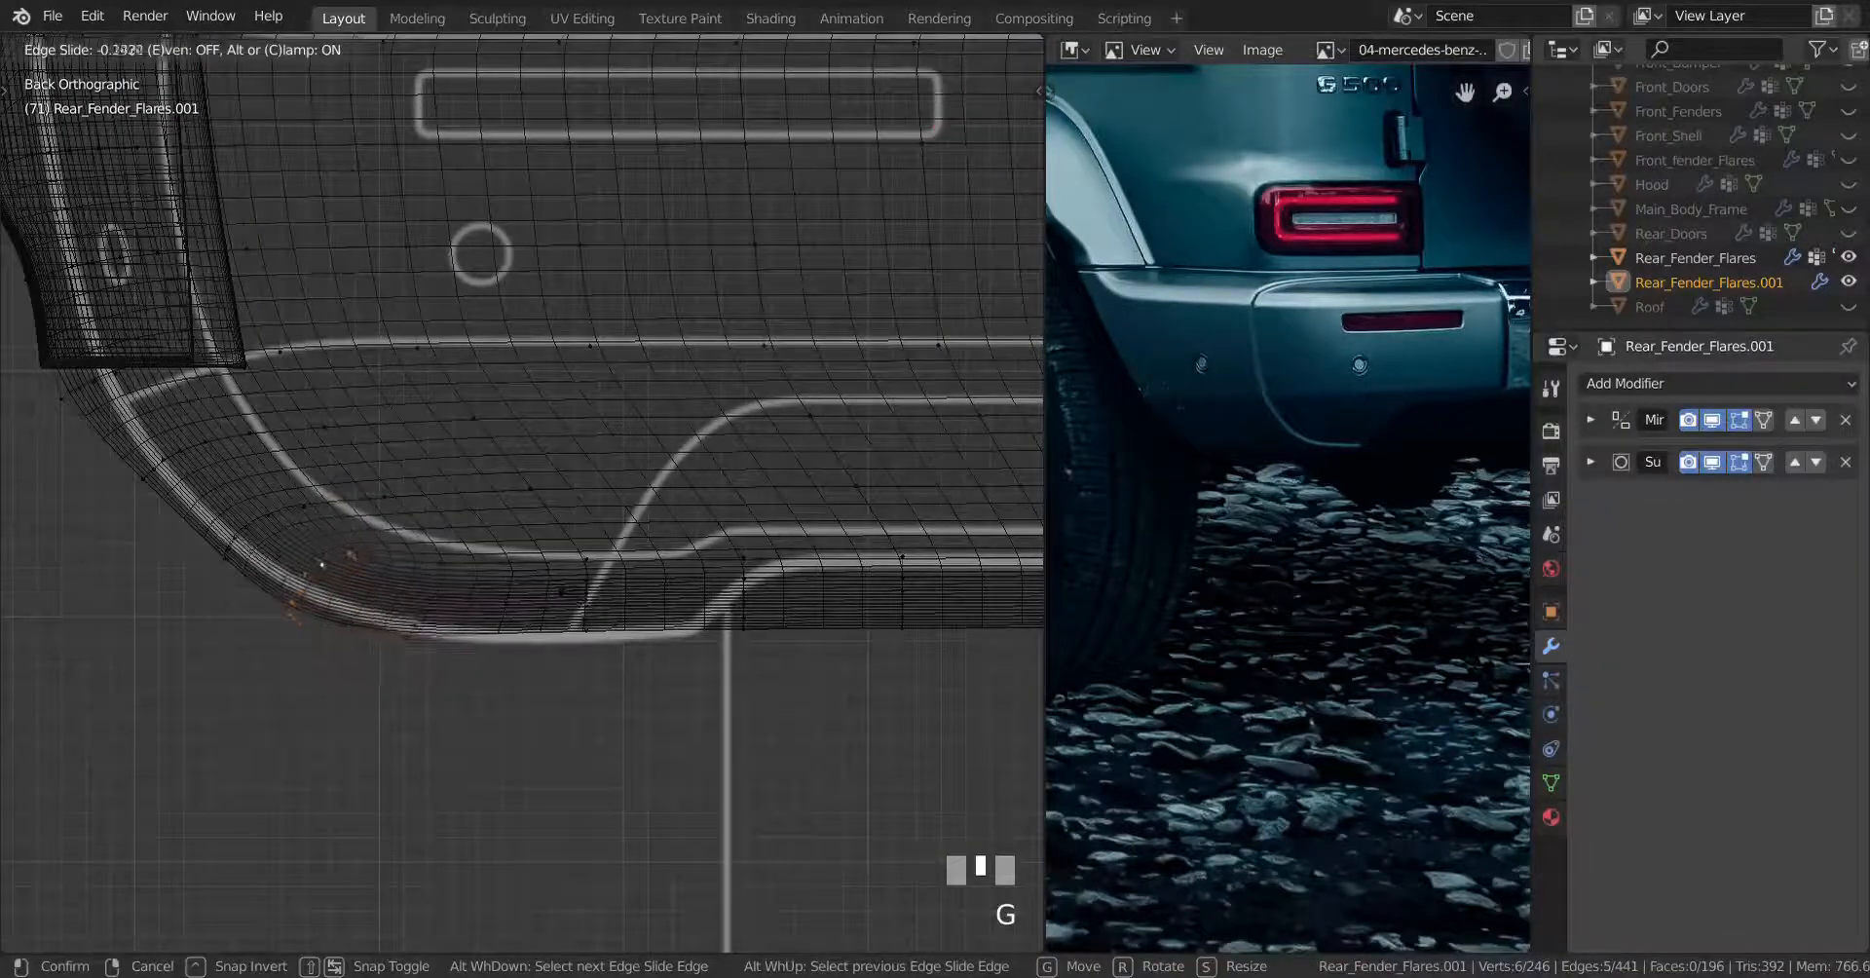
left_click(564, 590)
key("g")
key("g")
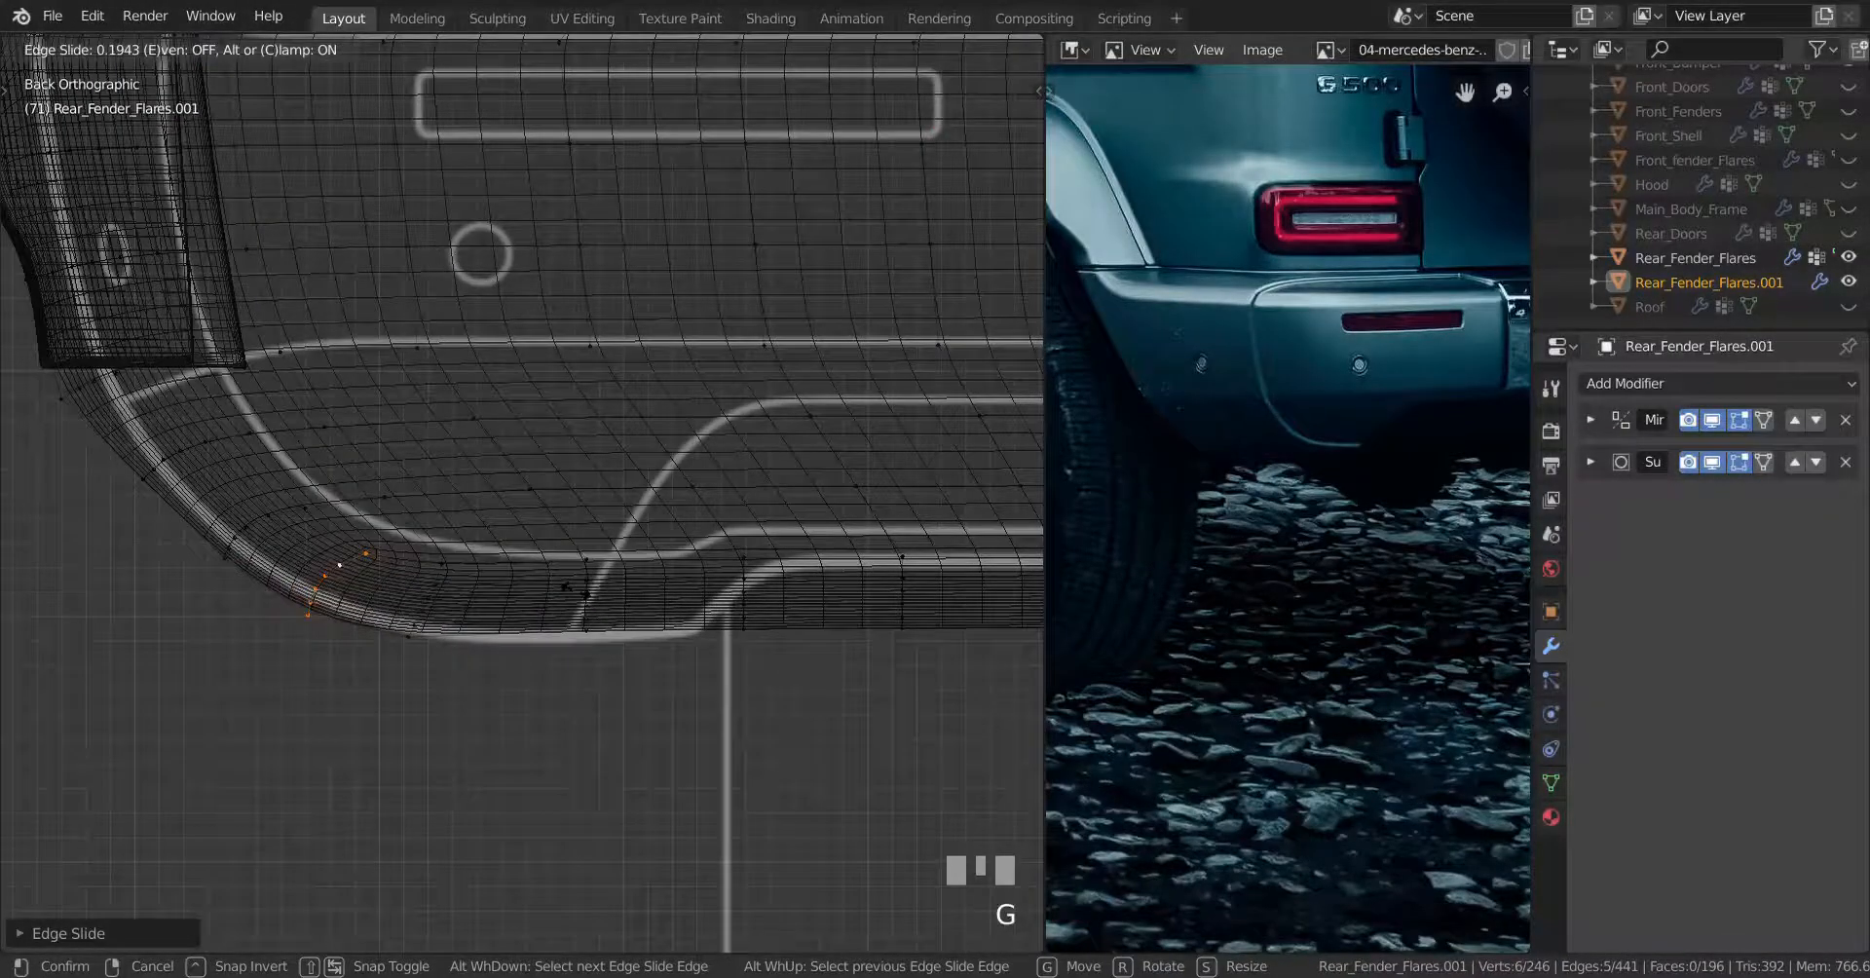
left_click(339, 561)
Examine the smoothed lower corner against the back blueprint and from below
key("Tab")
key("Tab")
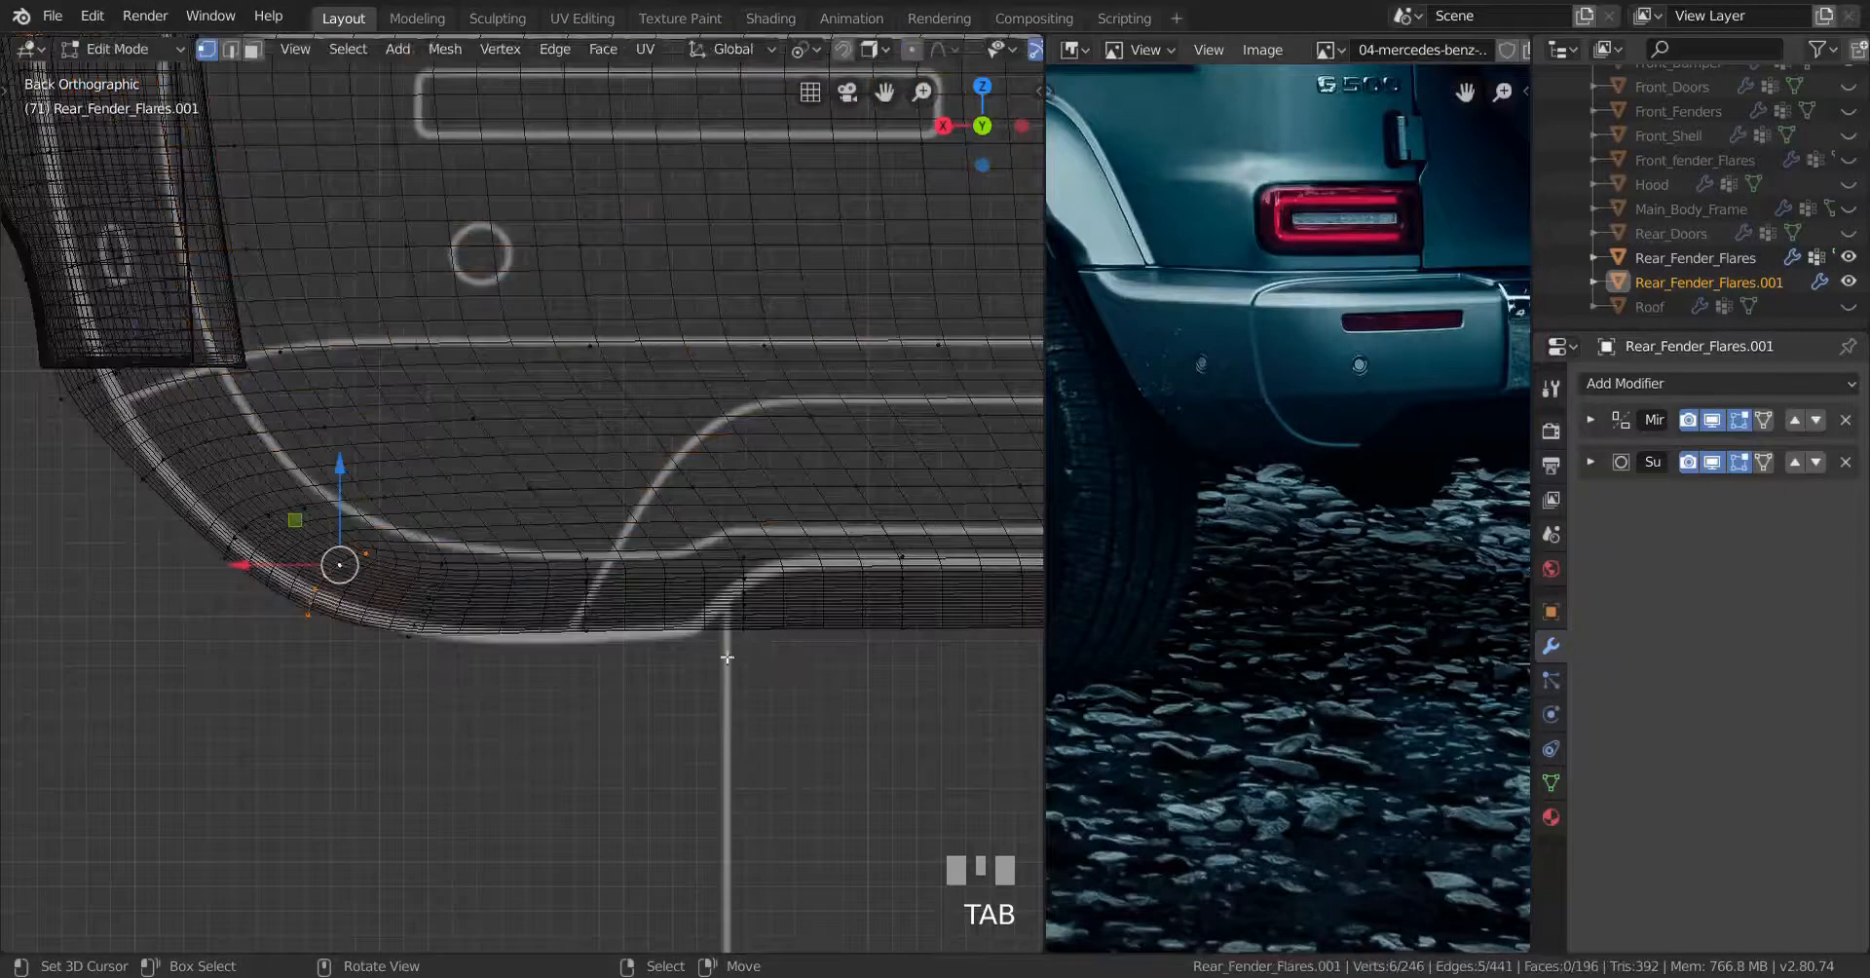
scroll(555, 578, "up", 1)
middle_click_drag(500, 638, 610, 722, "shift")
scroll(508, 596, "down", 1)
key("Tab")
scroll(547, 604, "down", 2)
scroll(618, 710, "up", 2)
key("Tab")
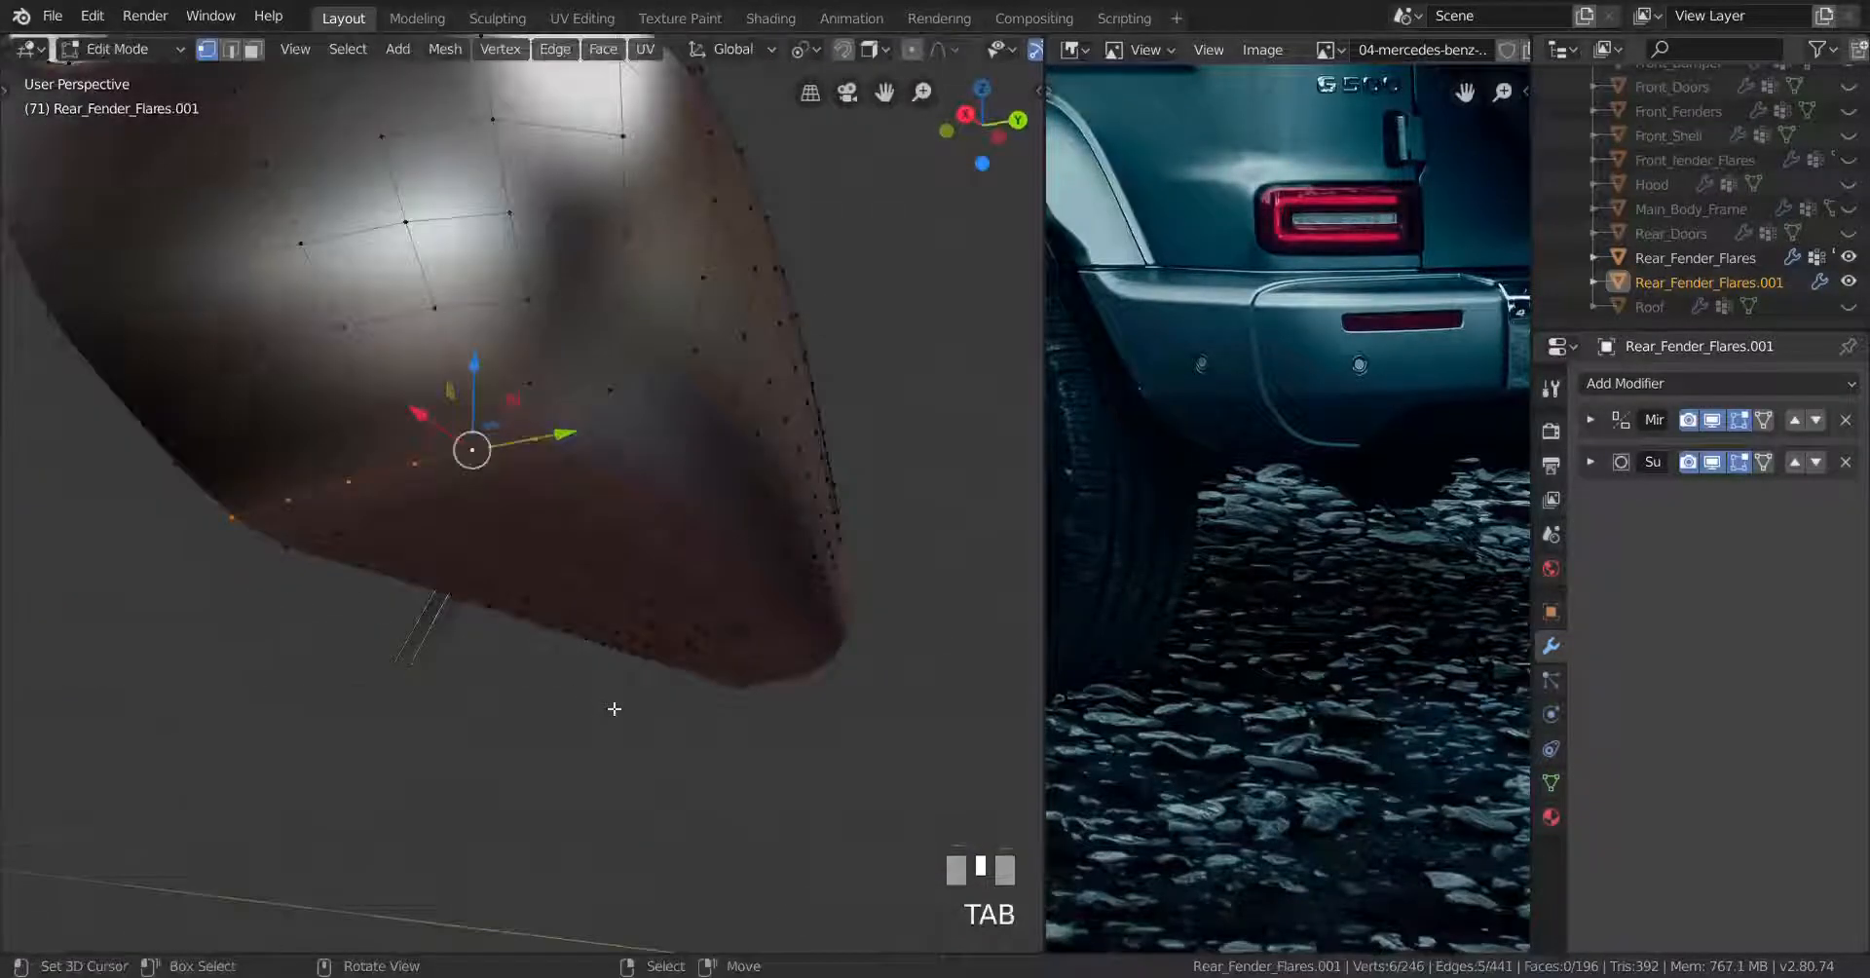
Slide the uneven vertex on the side surface near the rear corner along its edge to even the topology
scroll(606, 600, "up", 3)
middle_click_drag(606, 600, 624, 466)
right_click(623, 467)
key("g")
key("g")
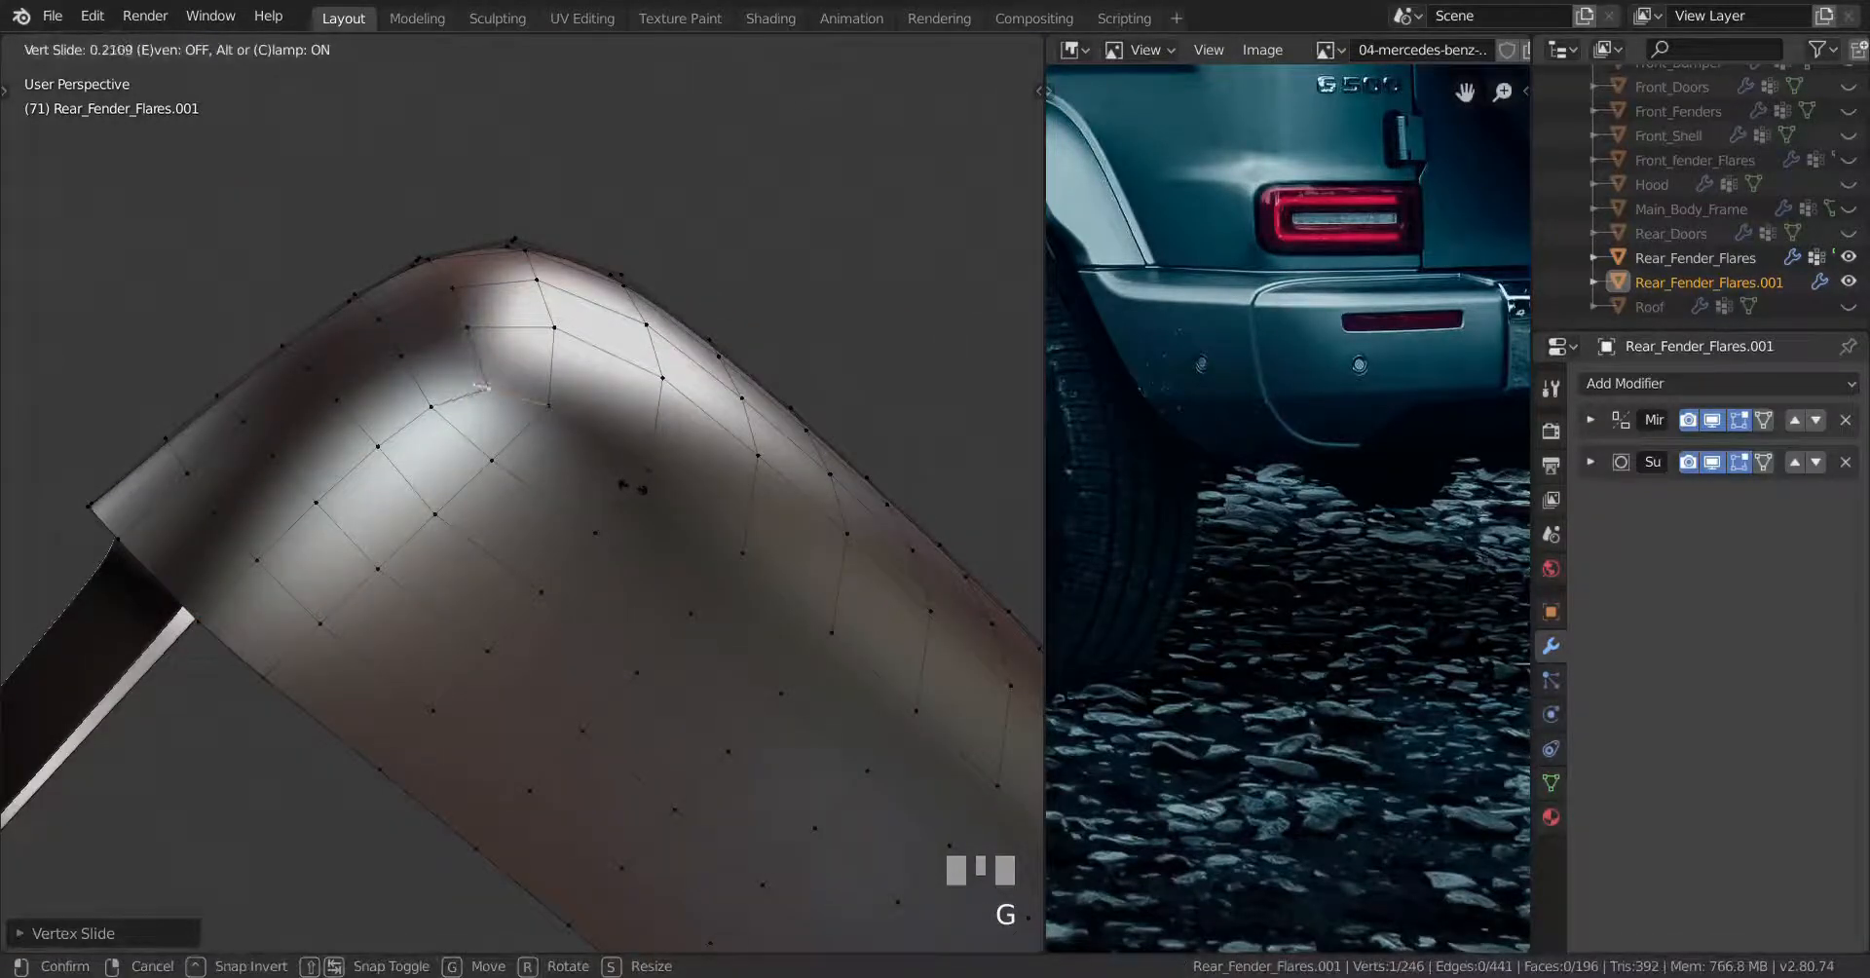
left_click(631, 487)
key("Tab")
key("Tab")
Select the bottom surface's rear edge loop without its end vertex and edge-slide it to even the spacing
middle_click_drag(435, 418, 599, 542)
scroll(663, 690, "down", 2)
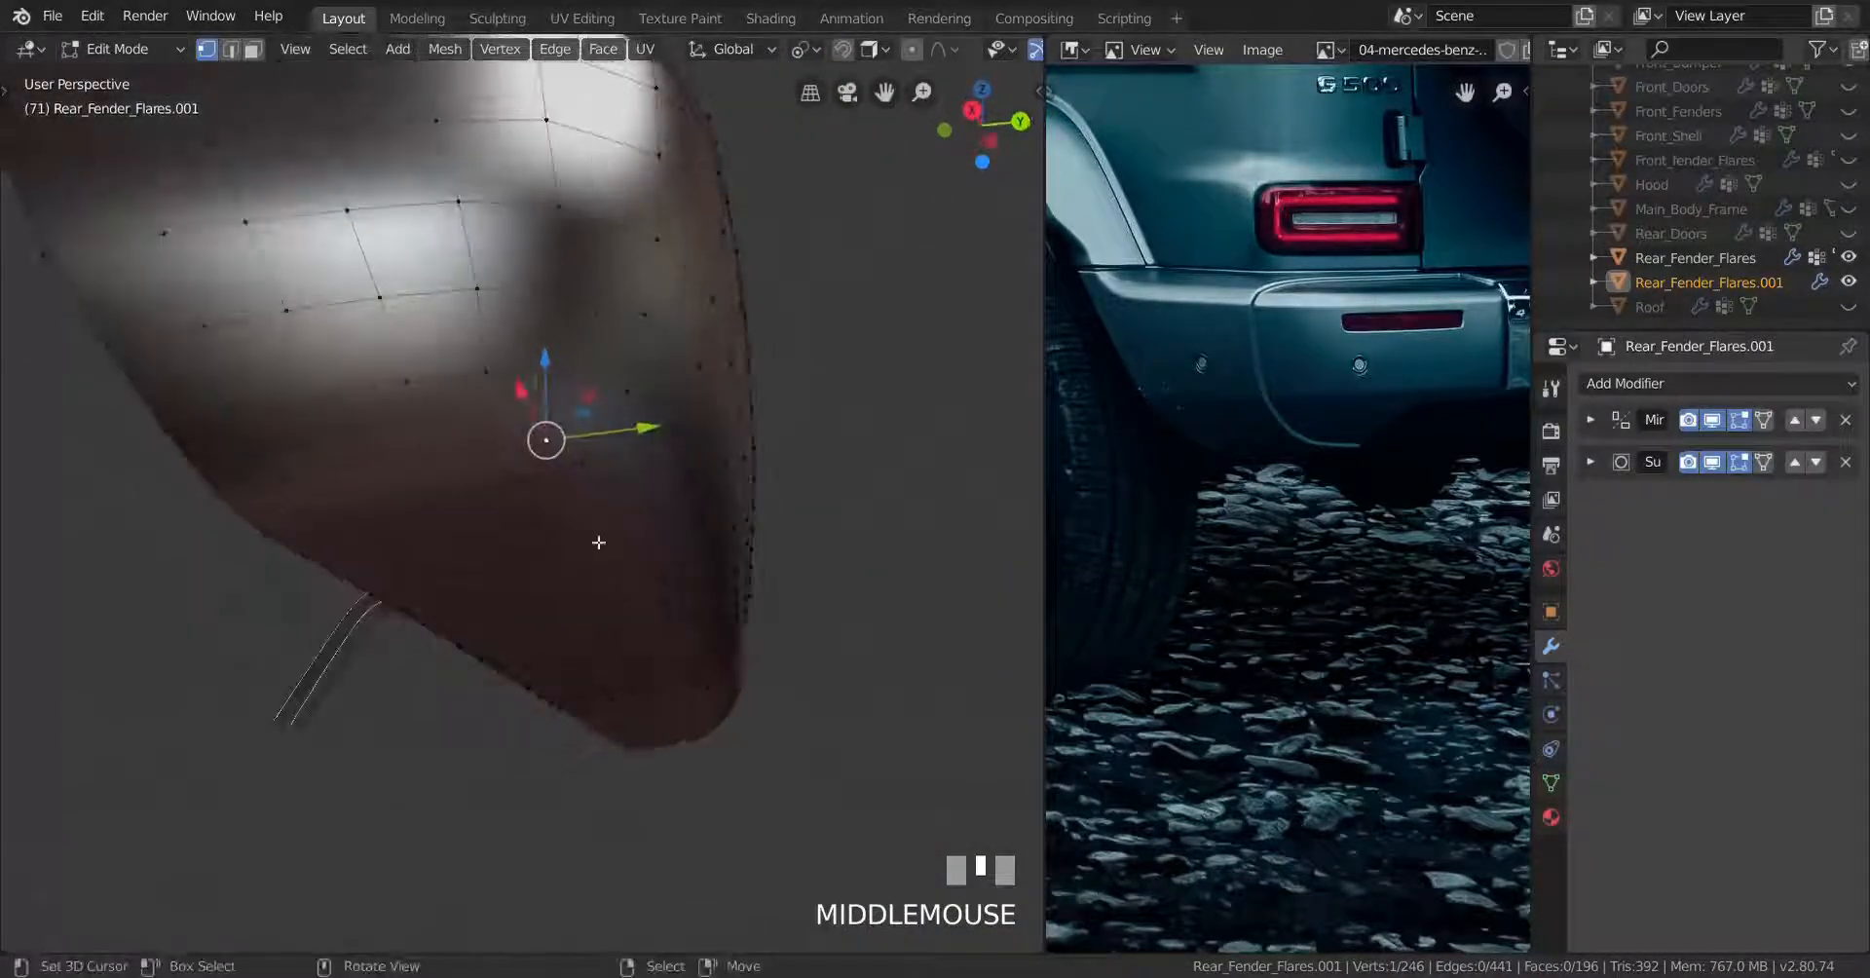
right_click(632, 526, "alt")
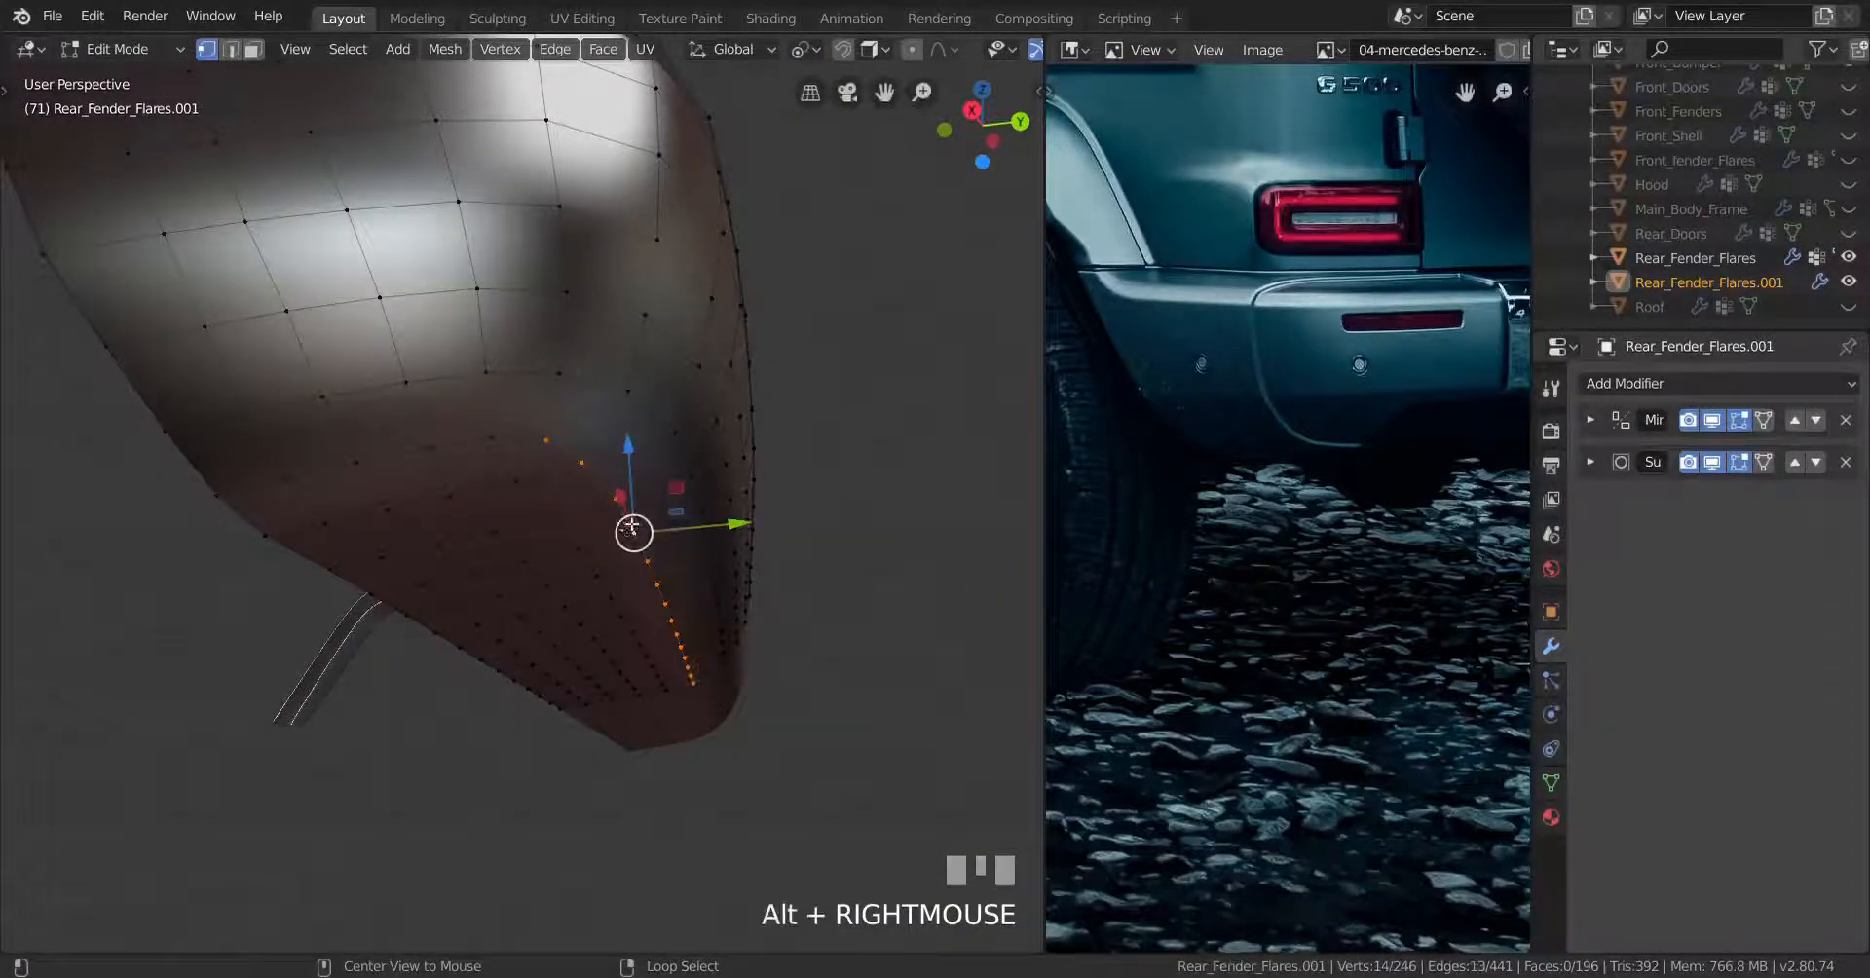
scroll(550, 489, "up", 2)
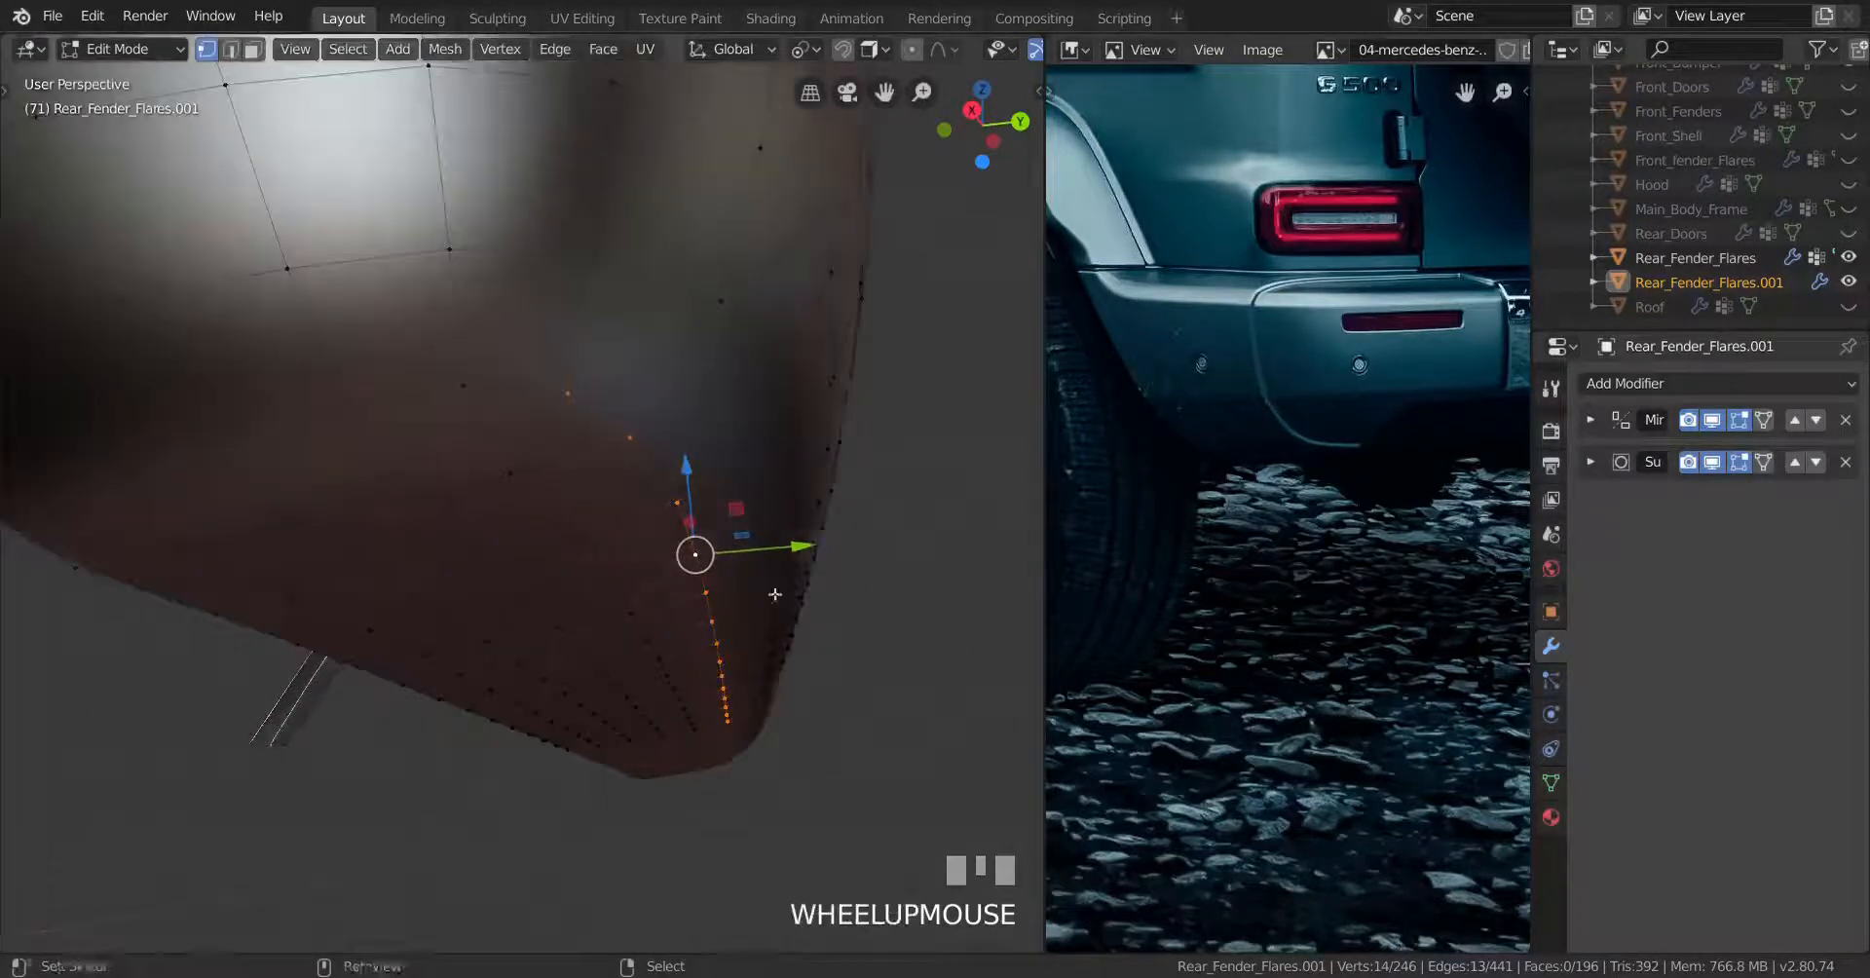
middle_click_drag(551, 489, 515, 381, "shift")
key("g")
key("g")
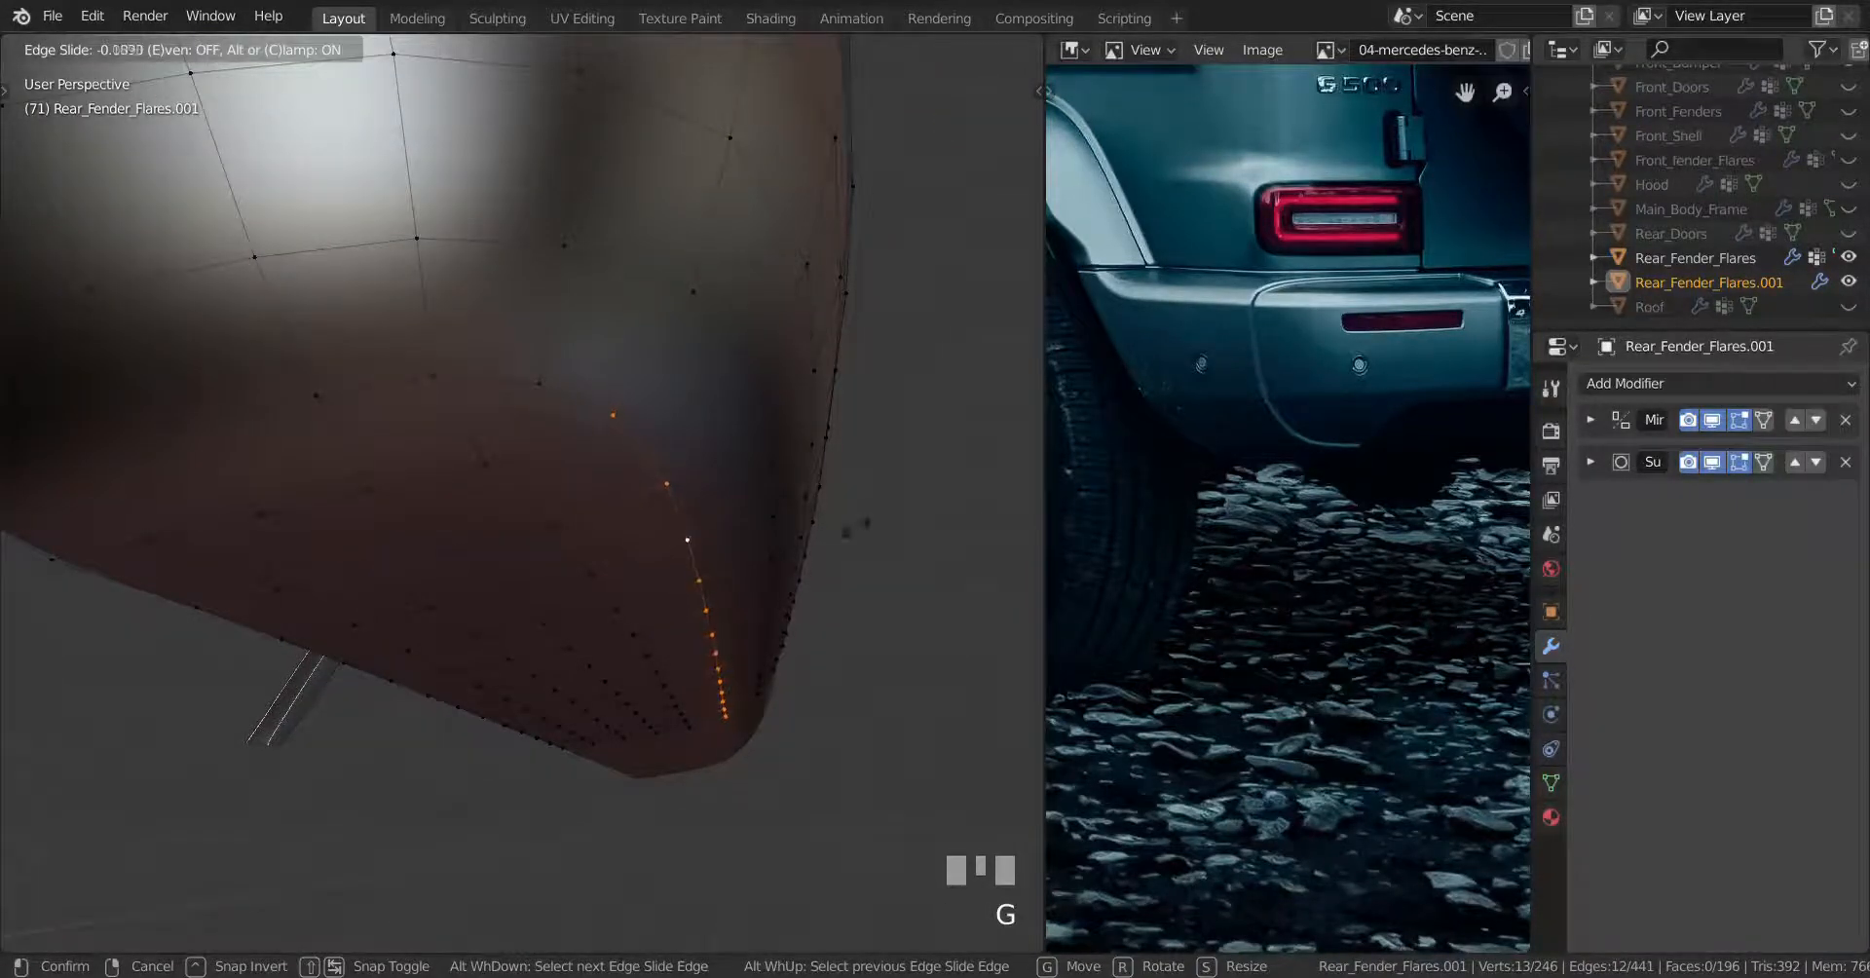
left_click(886, 479, "shift")
key("g")
key("g")
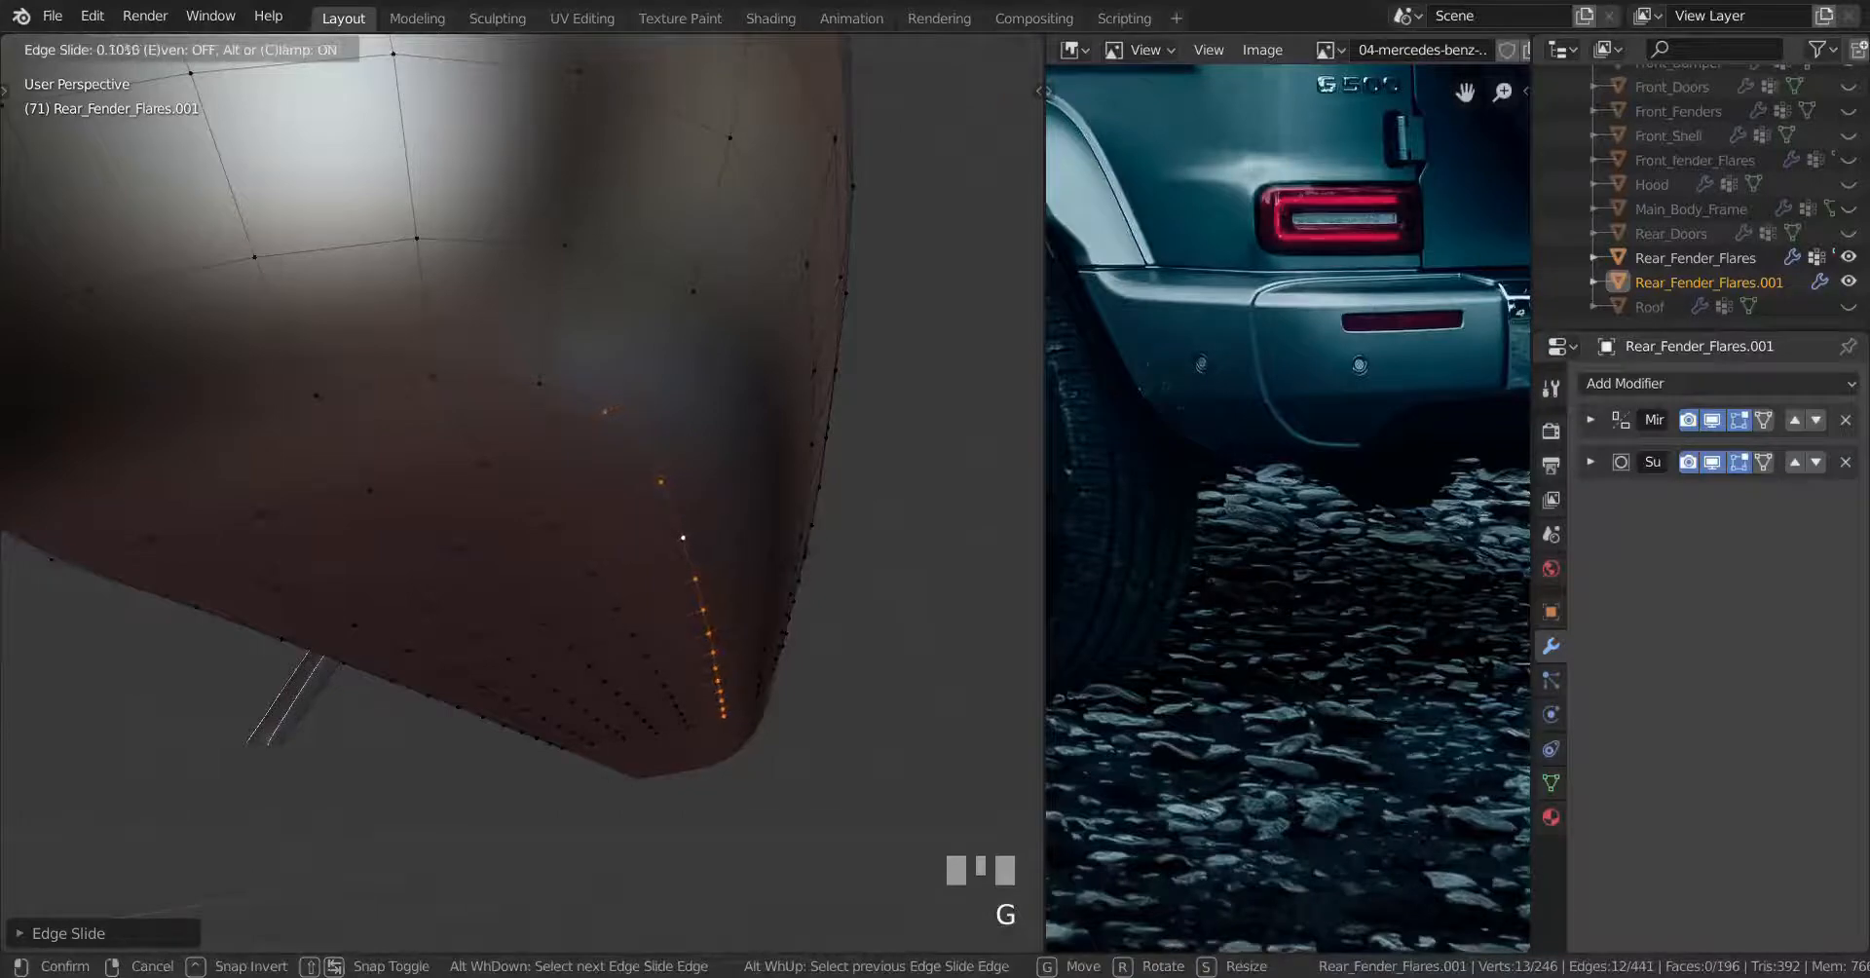
left_click(721, 582)
Slide the vertex where the side meets the bottom surface at the rear corner to smooth the transition
middle_click_drag(722, 582, 555, 535)
key("Tab")
scroll(664, 545, "down", 2)
key("Tab")
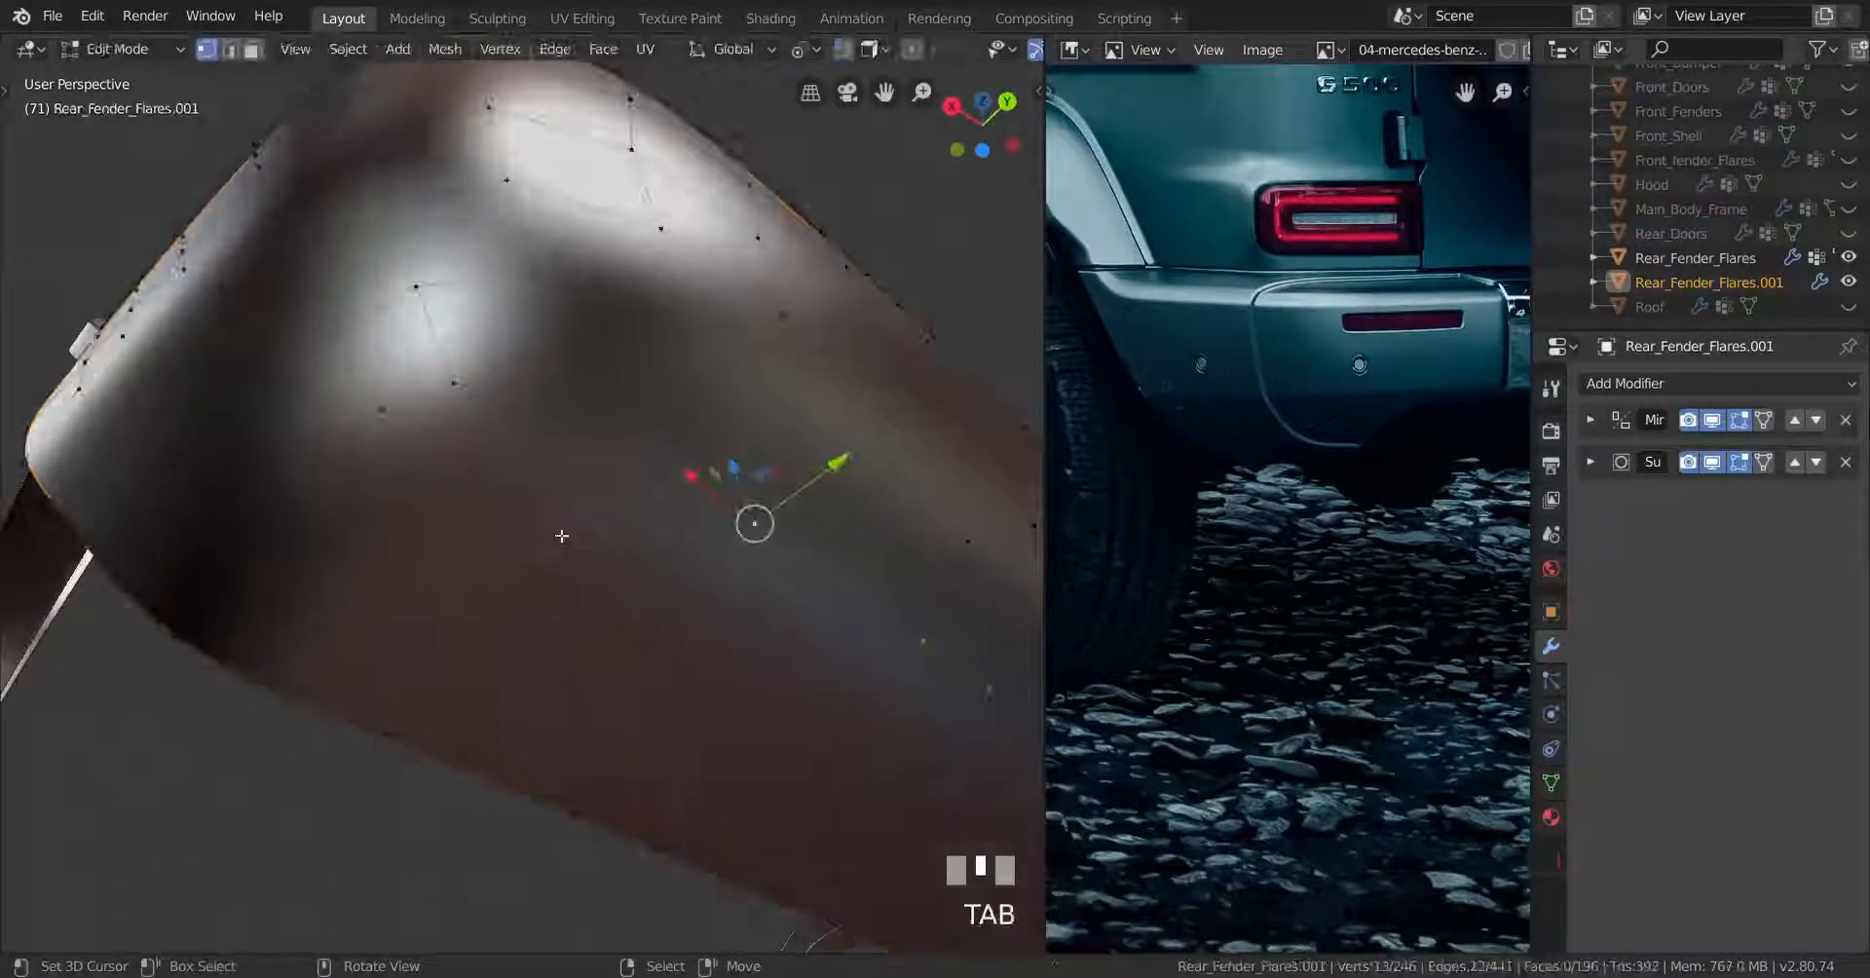
scroll(555, 534, "up", 3)
middle_click_drag(630, 627, 488, 864)
right_click(568, 467)
key("g")
key("g")
left_click(547, 502)
Deselect everything and examine the smoothed bumper from the side, from above and along its inner face
key("Tab")
scroll(546, 551, "down", 2)
key("Tab")
scroll(578, 630, "up", 2)
scroll(577, 630, "down", 1)
key("a")
scroll(578, 630, "down", 3)
key("Tab")
scroll(647, 597, "down", 2)
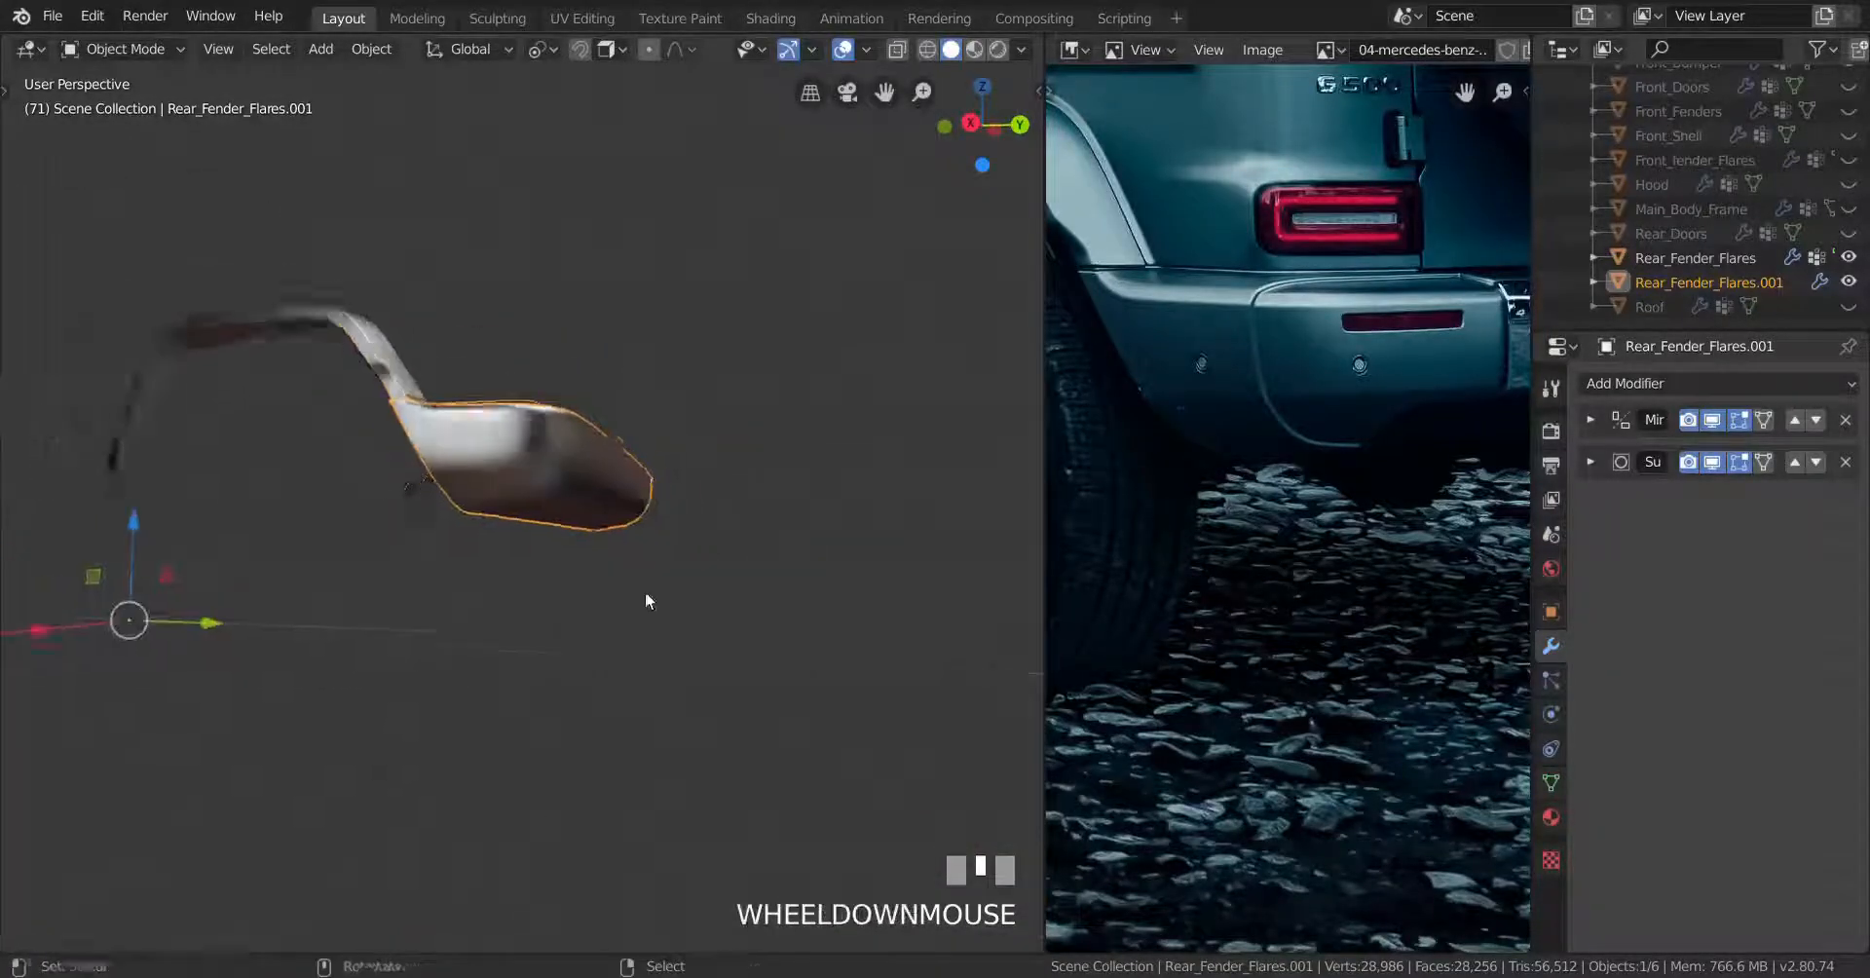
middle_click_drag(647, 597, 506, 750)
scroll(551, 660, "up", 4)
key("Tab")
scroll(609, 685, "up", 3)
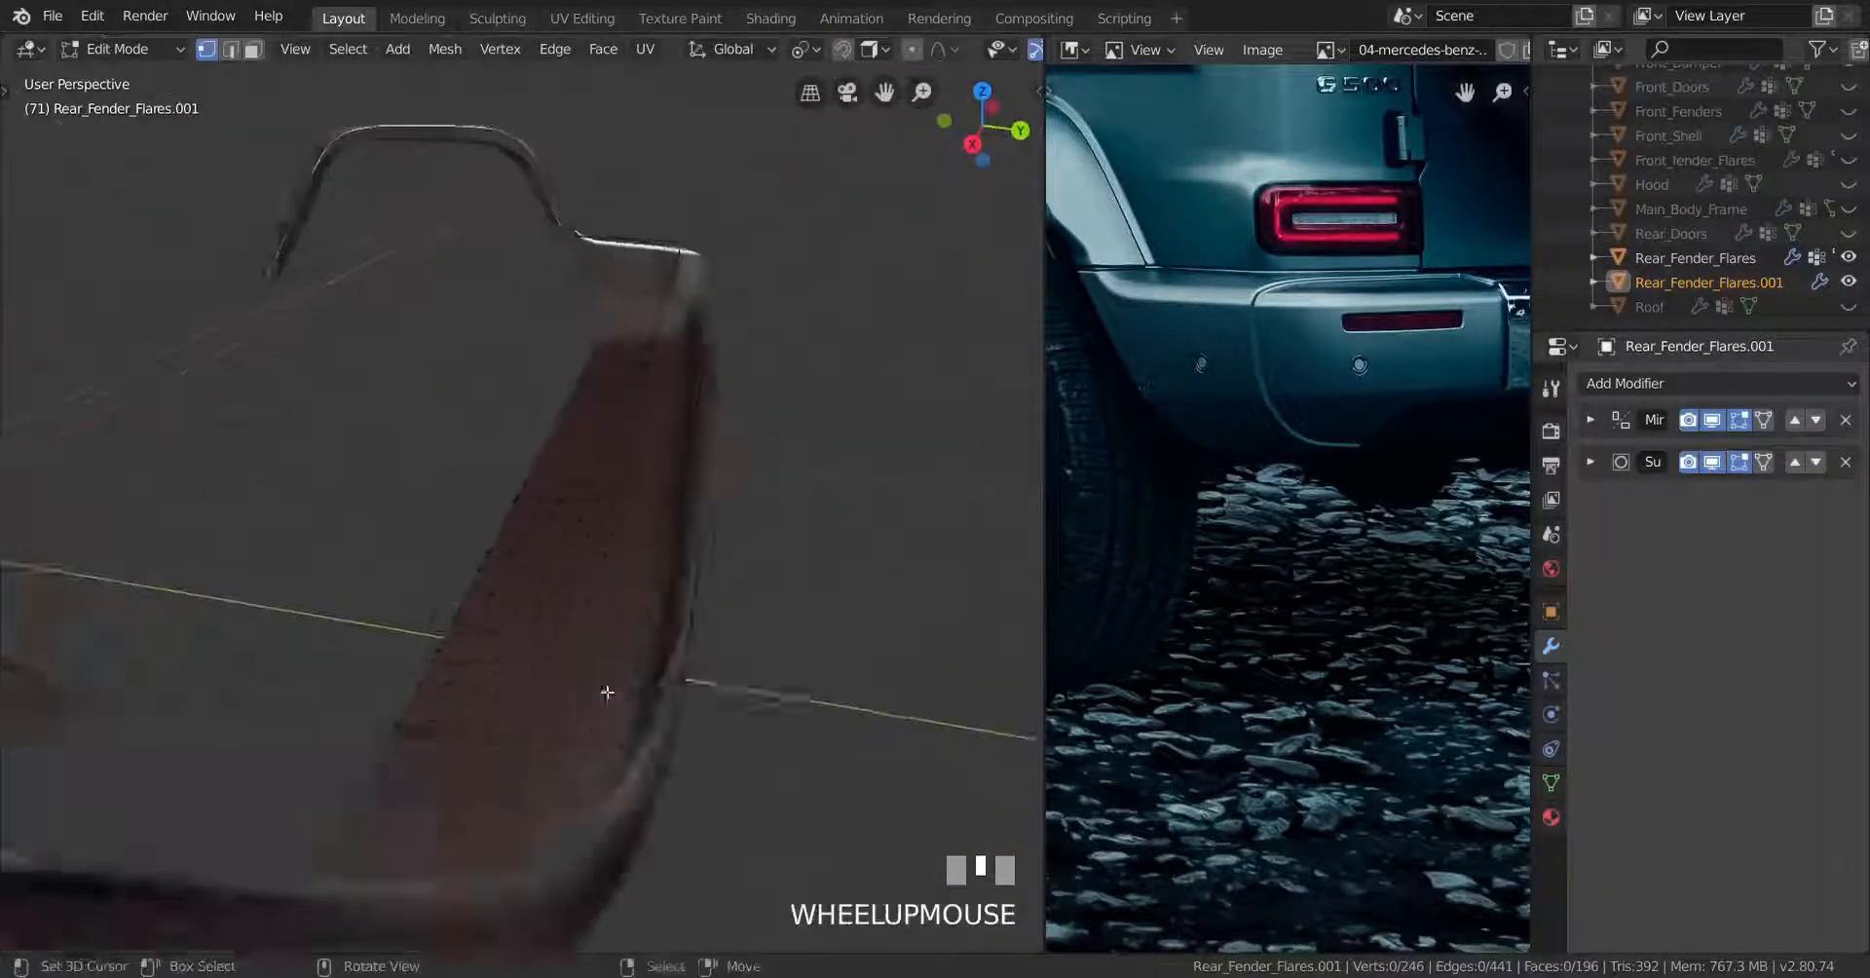
Fill a face between the bumper's upper corner edge and the inner top outline, and shift the reference photo to its side
middle_click_drag(610, 685, 456, 613, "shift")
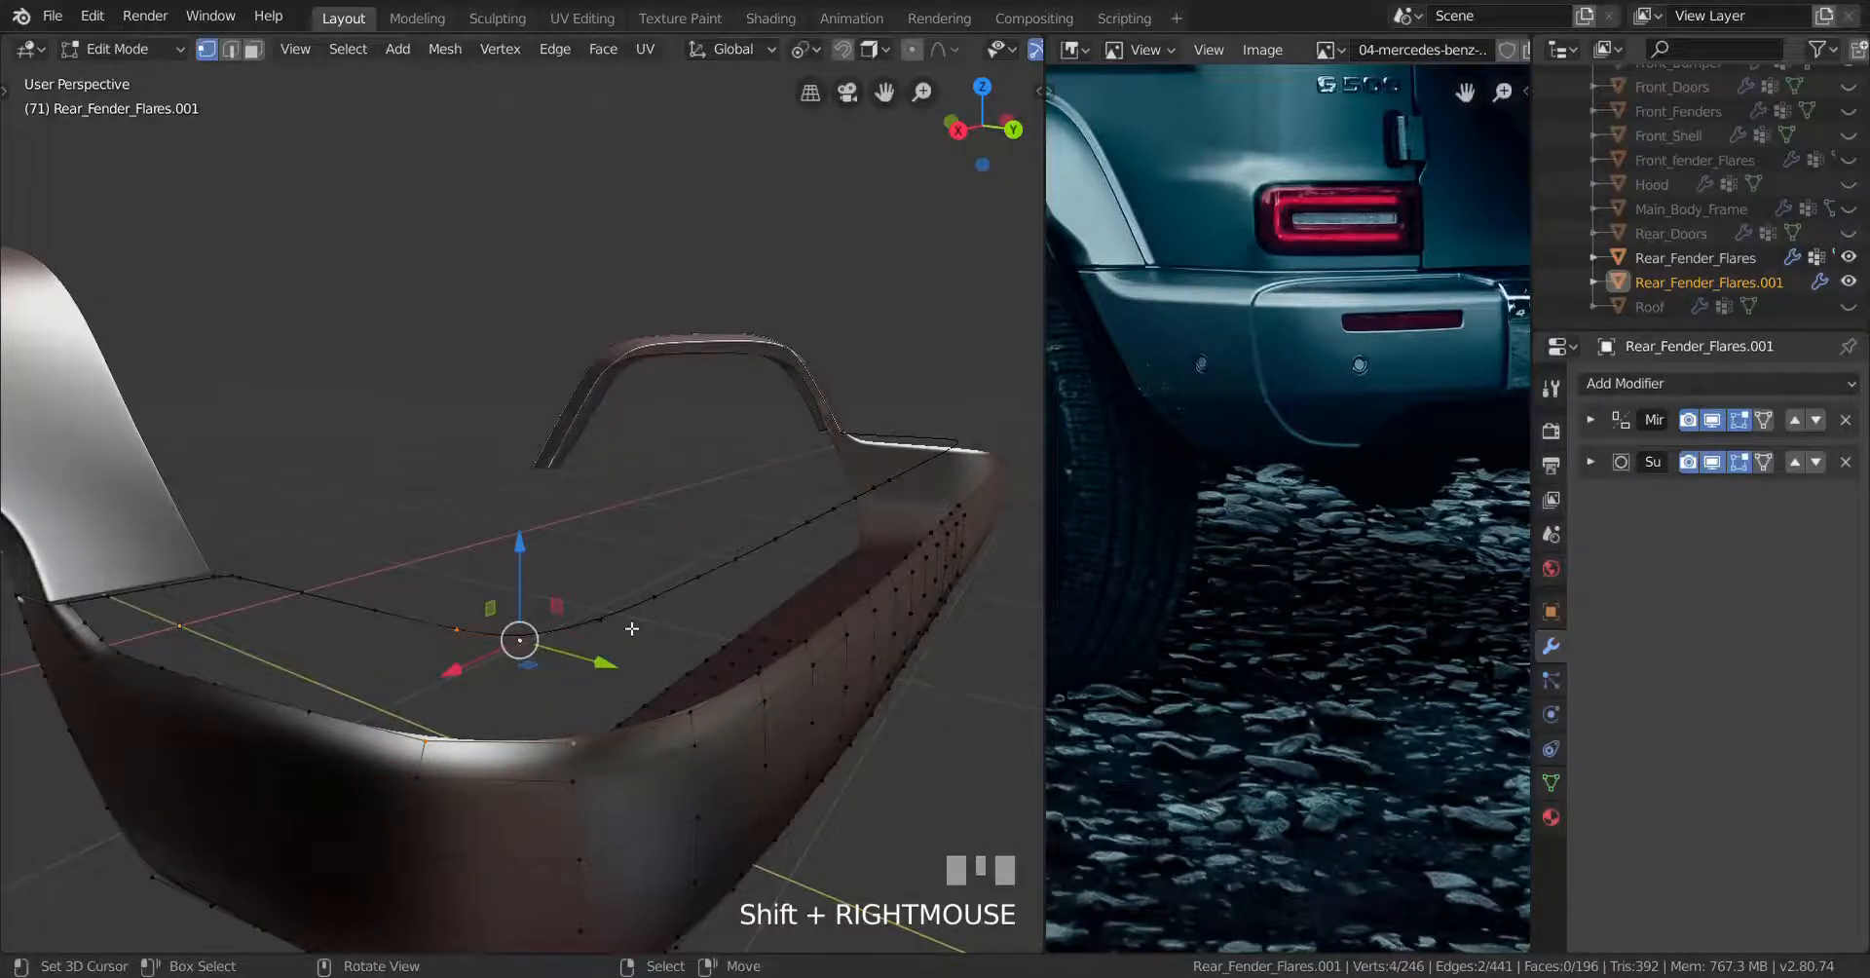
key("f")
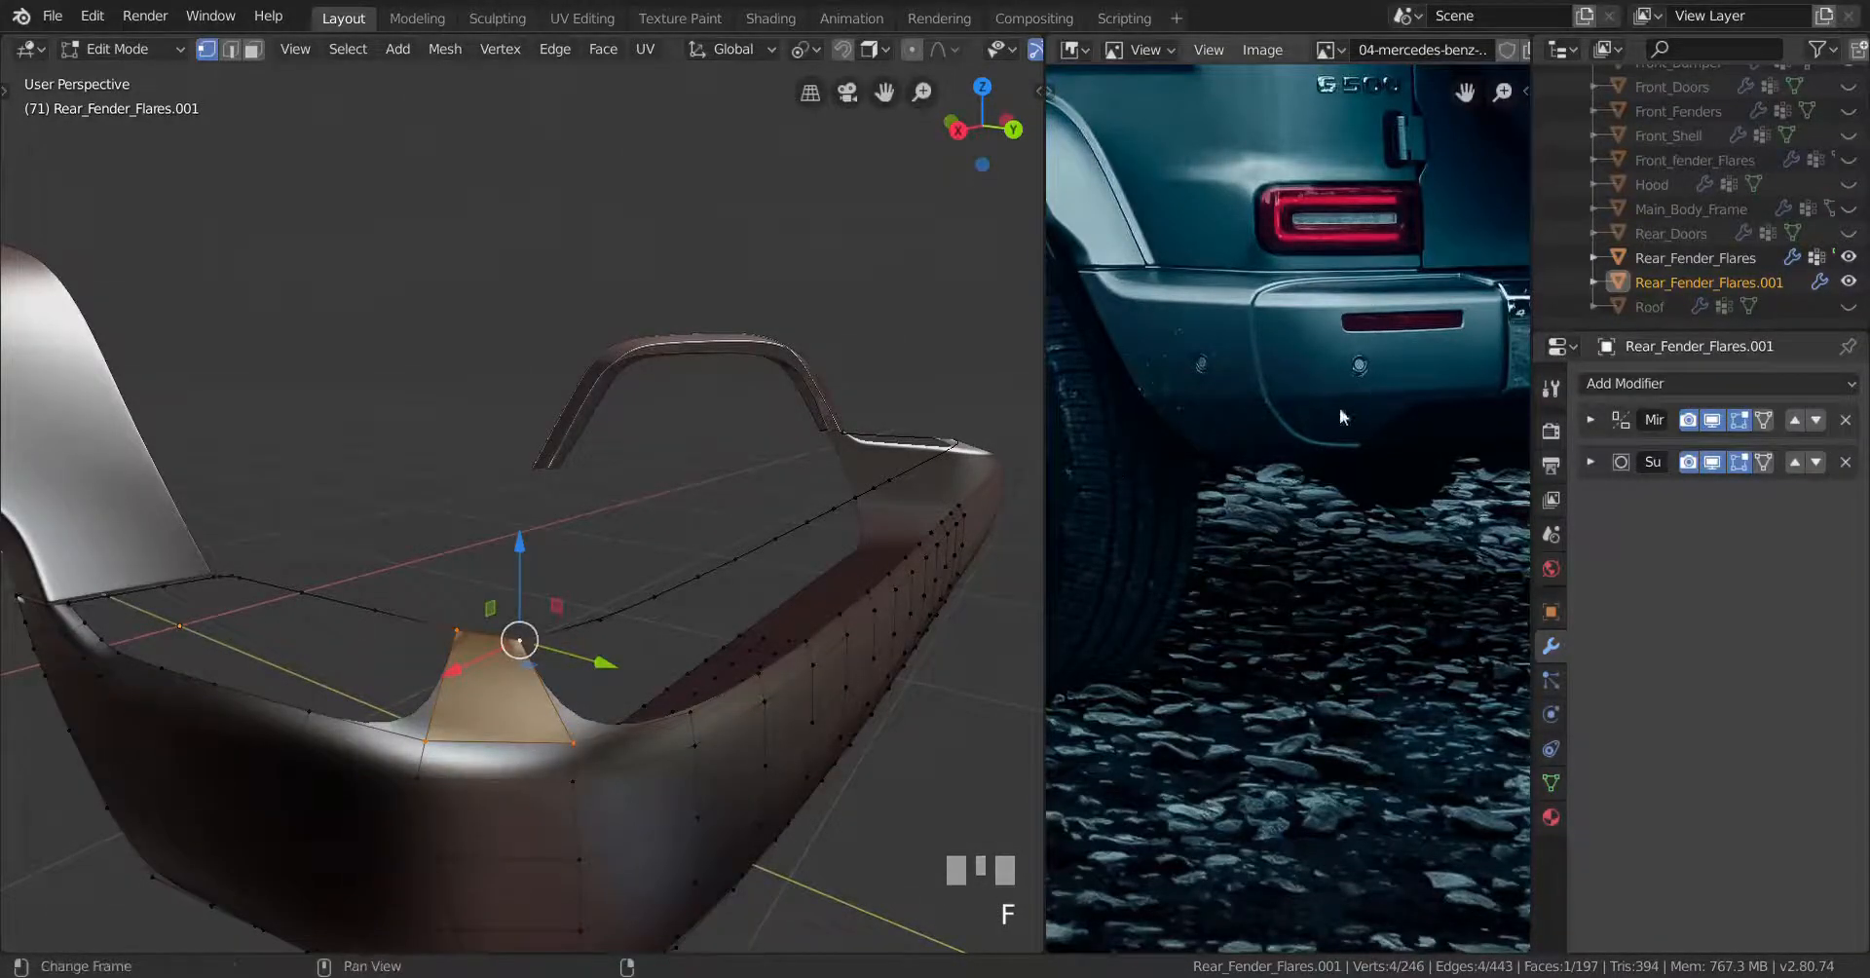
middle_click_drag(1340, 413, 1418, 455)
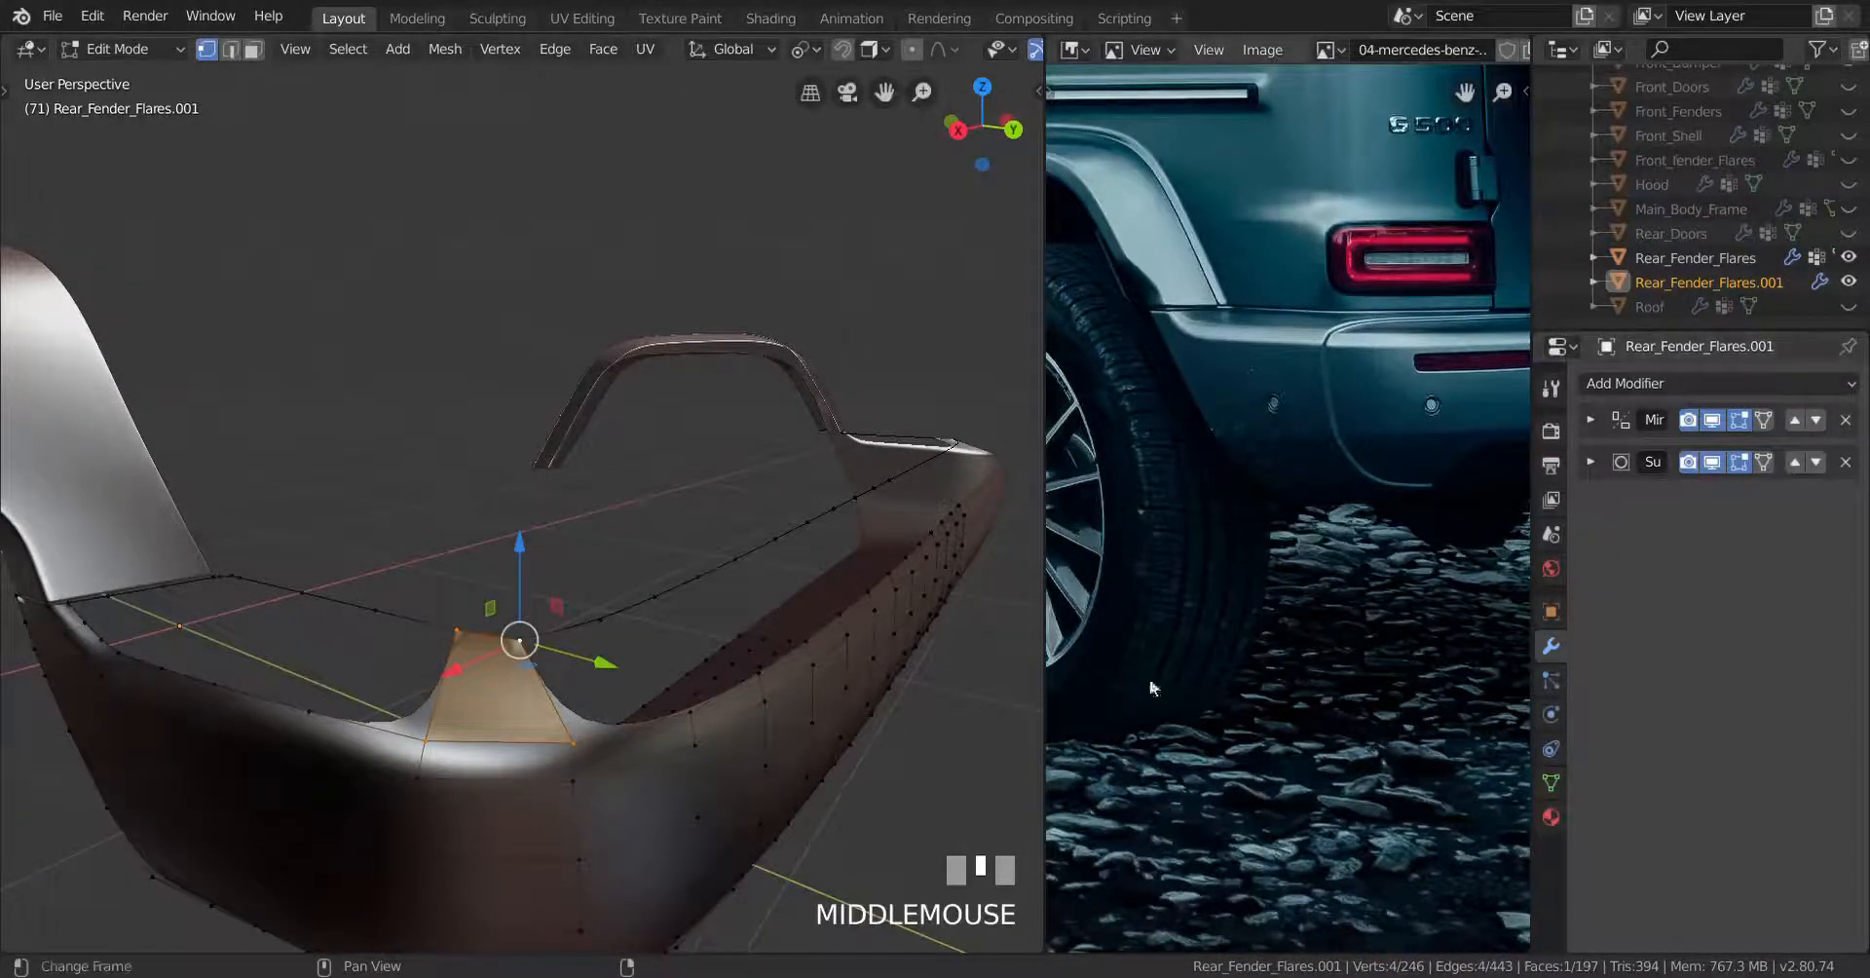
Select the open edge of the corner's top face and try to fill a row of faces along the bumper's rear top
right_click(482, 644)
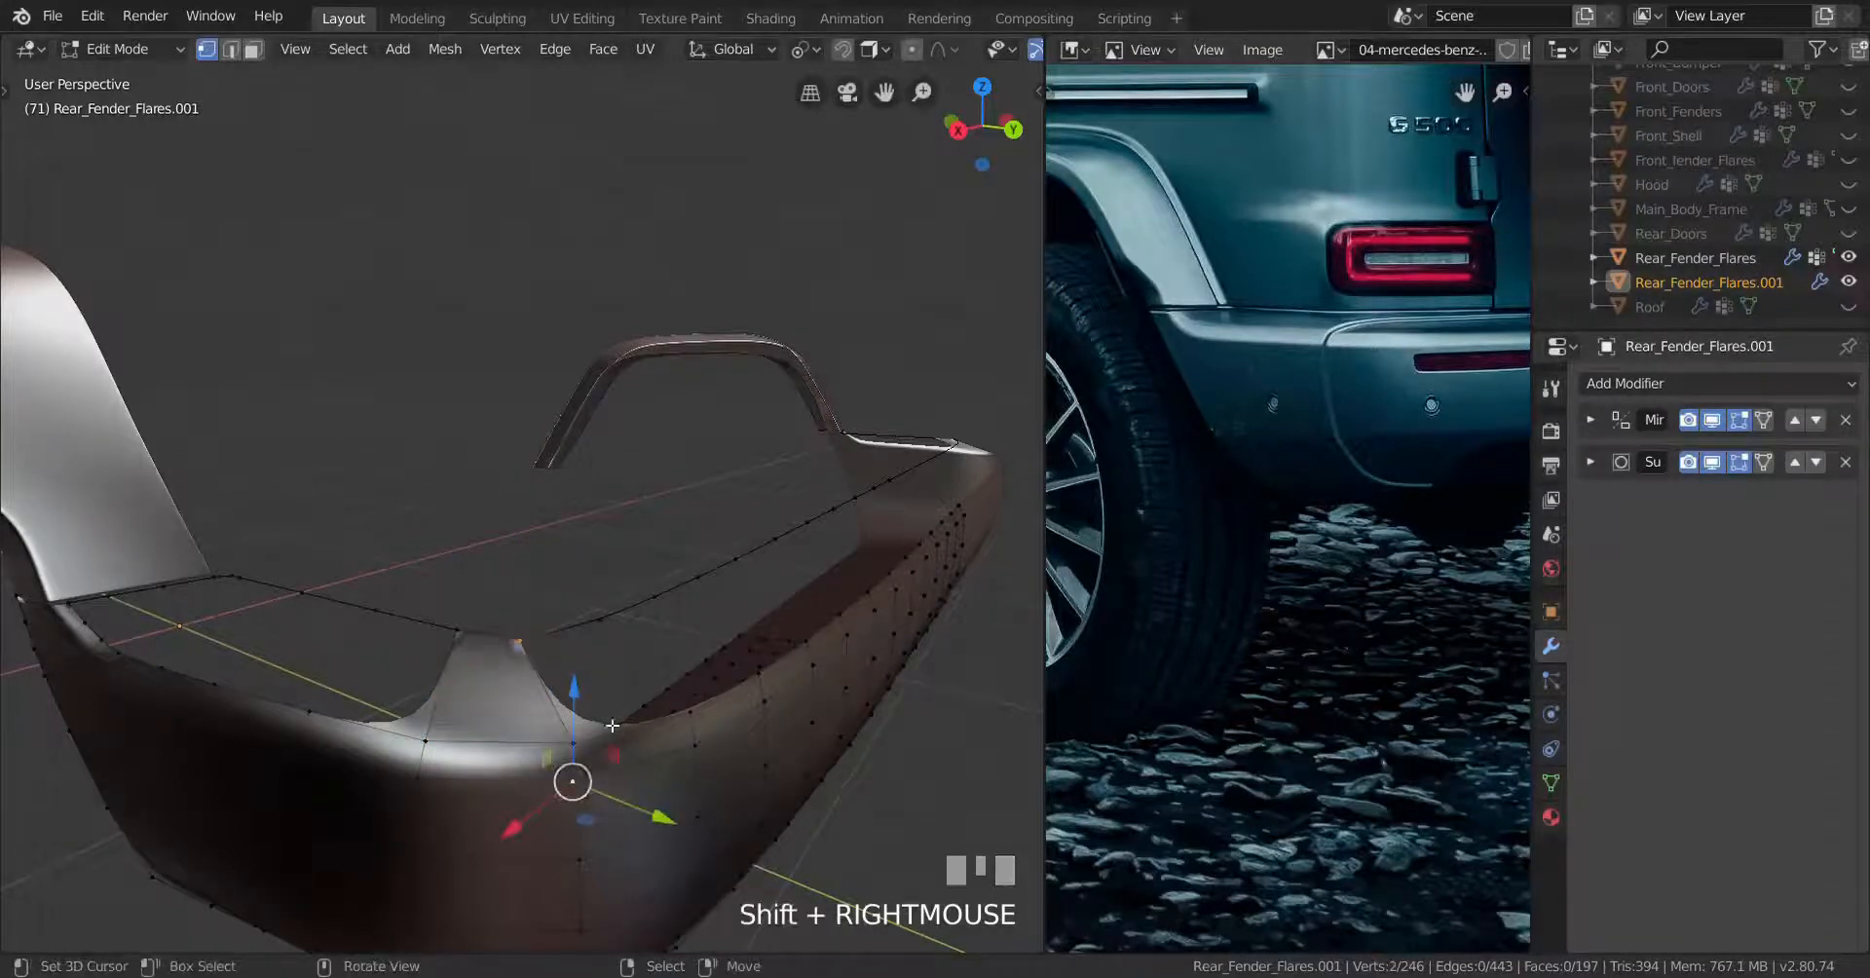
key("shift+z")
right_click(581, 748, "shift")
key("ctrl+z")
key("ctrl+z")
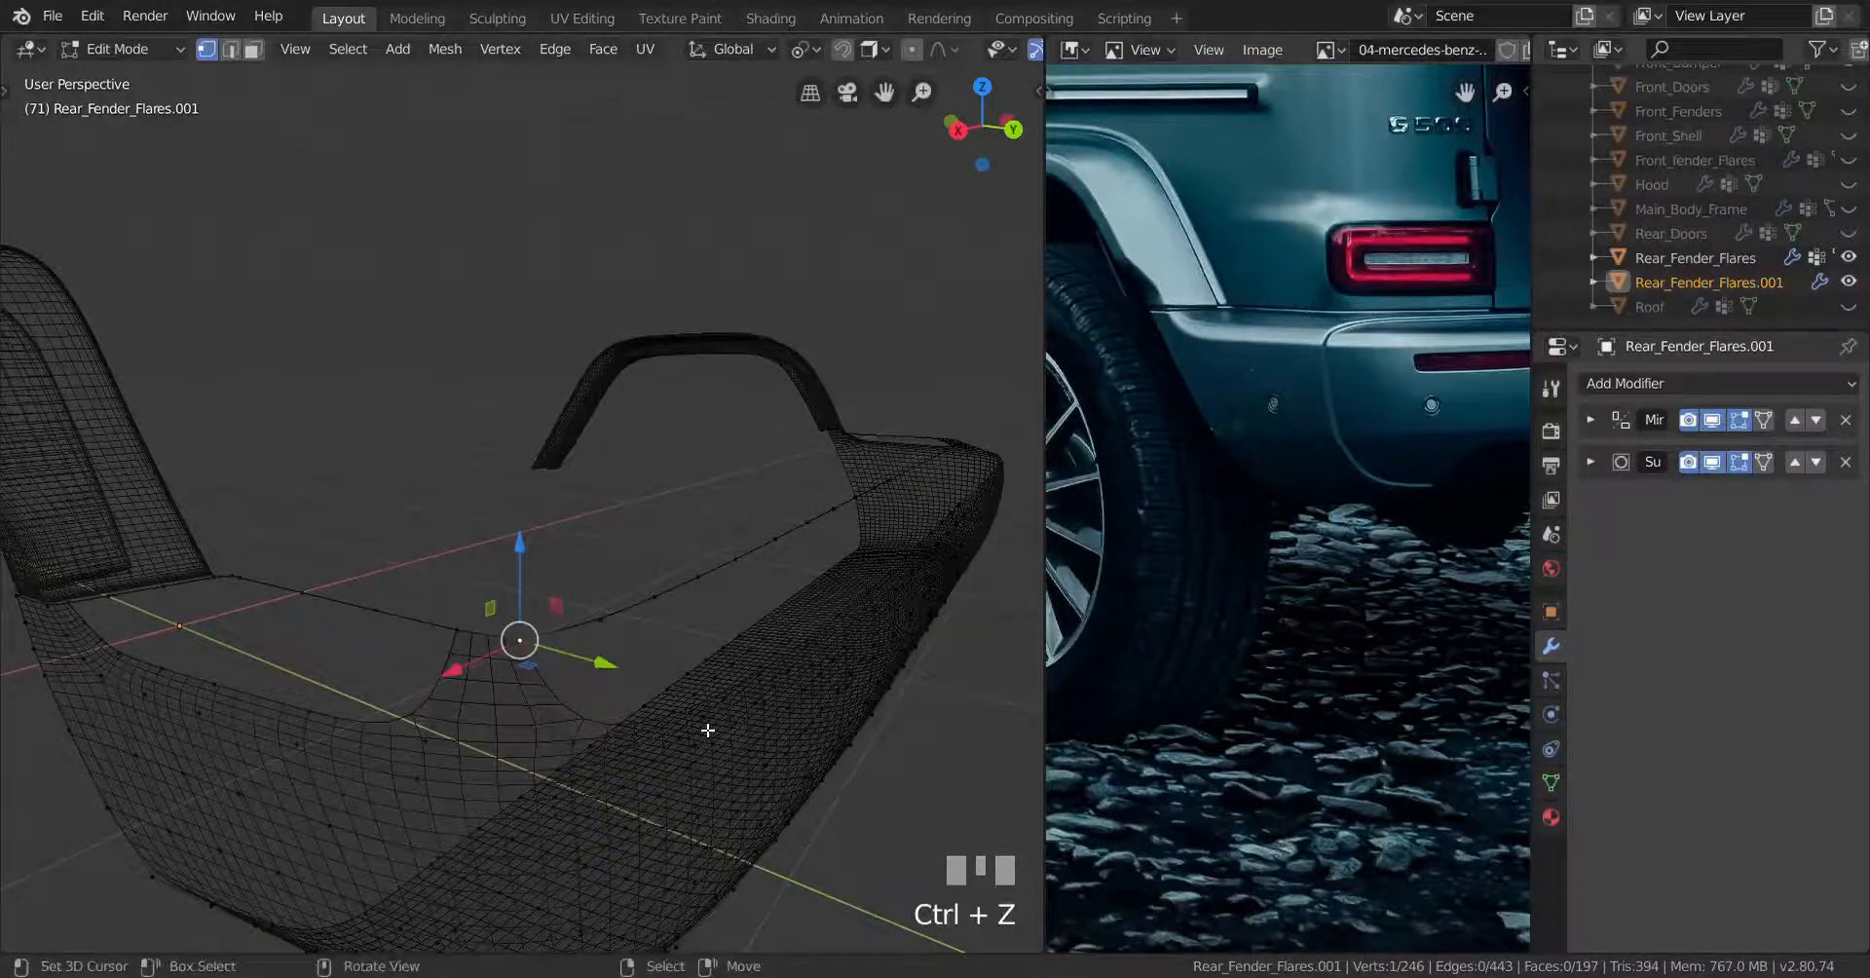
key("shift+z")
middle_click_drag(760, 720, 562, 729, "shift")
right_click(449, 744, "shift")
key("ctrl+z")
key("ctrl+z")
right_click(399, 729, "shift")
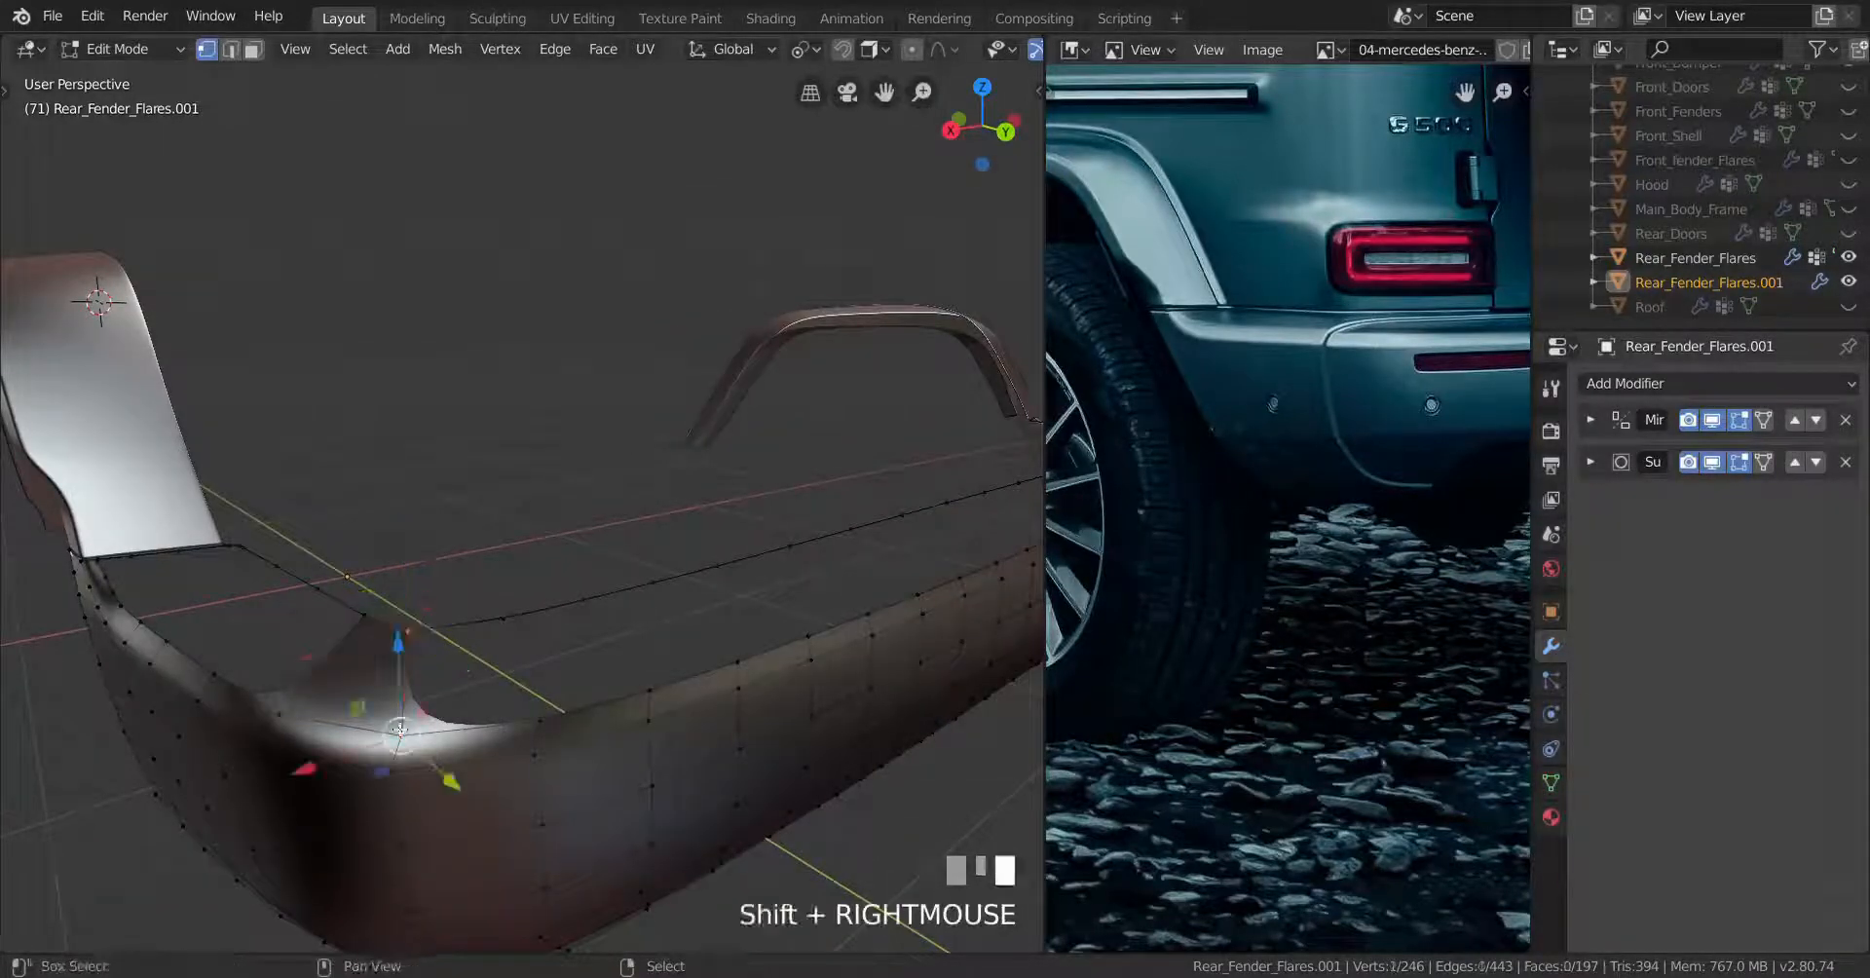
key("f")
key("f")
key("f")
key("f")
scroll(660, 721, "down", 3)
middle_click_drag(836, 714, 501, 755)
key("f")
key("f")
key("f")
Undo the row of faces just filled along the rear top, back to the single corner face
key("ctrl+z")
key("ctrl+z")
key("ctrl+z")
key("ctrl+z")
key("ctrl+z")
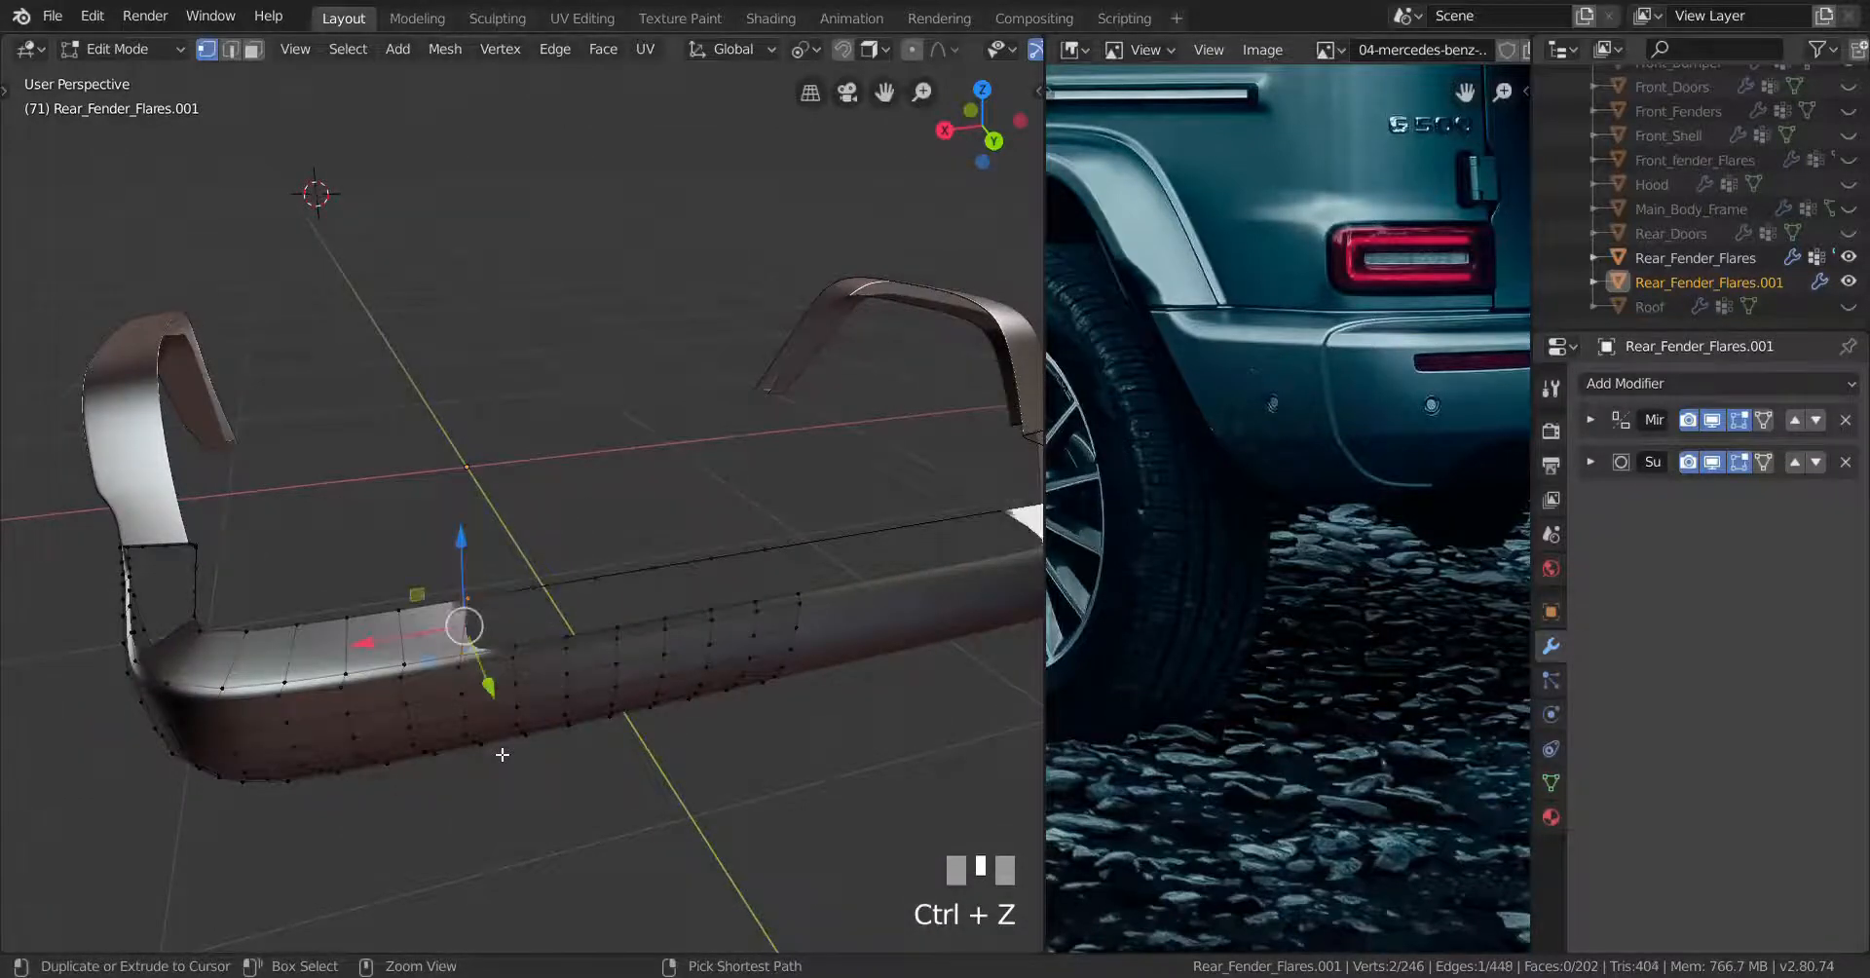
scroll(498, 754, "up", 2)
middle_click_drag(501, 657, 536, 703, "shift")
key("ctrl+z")
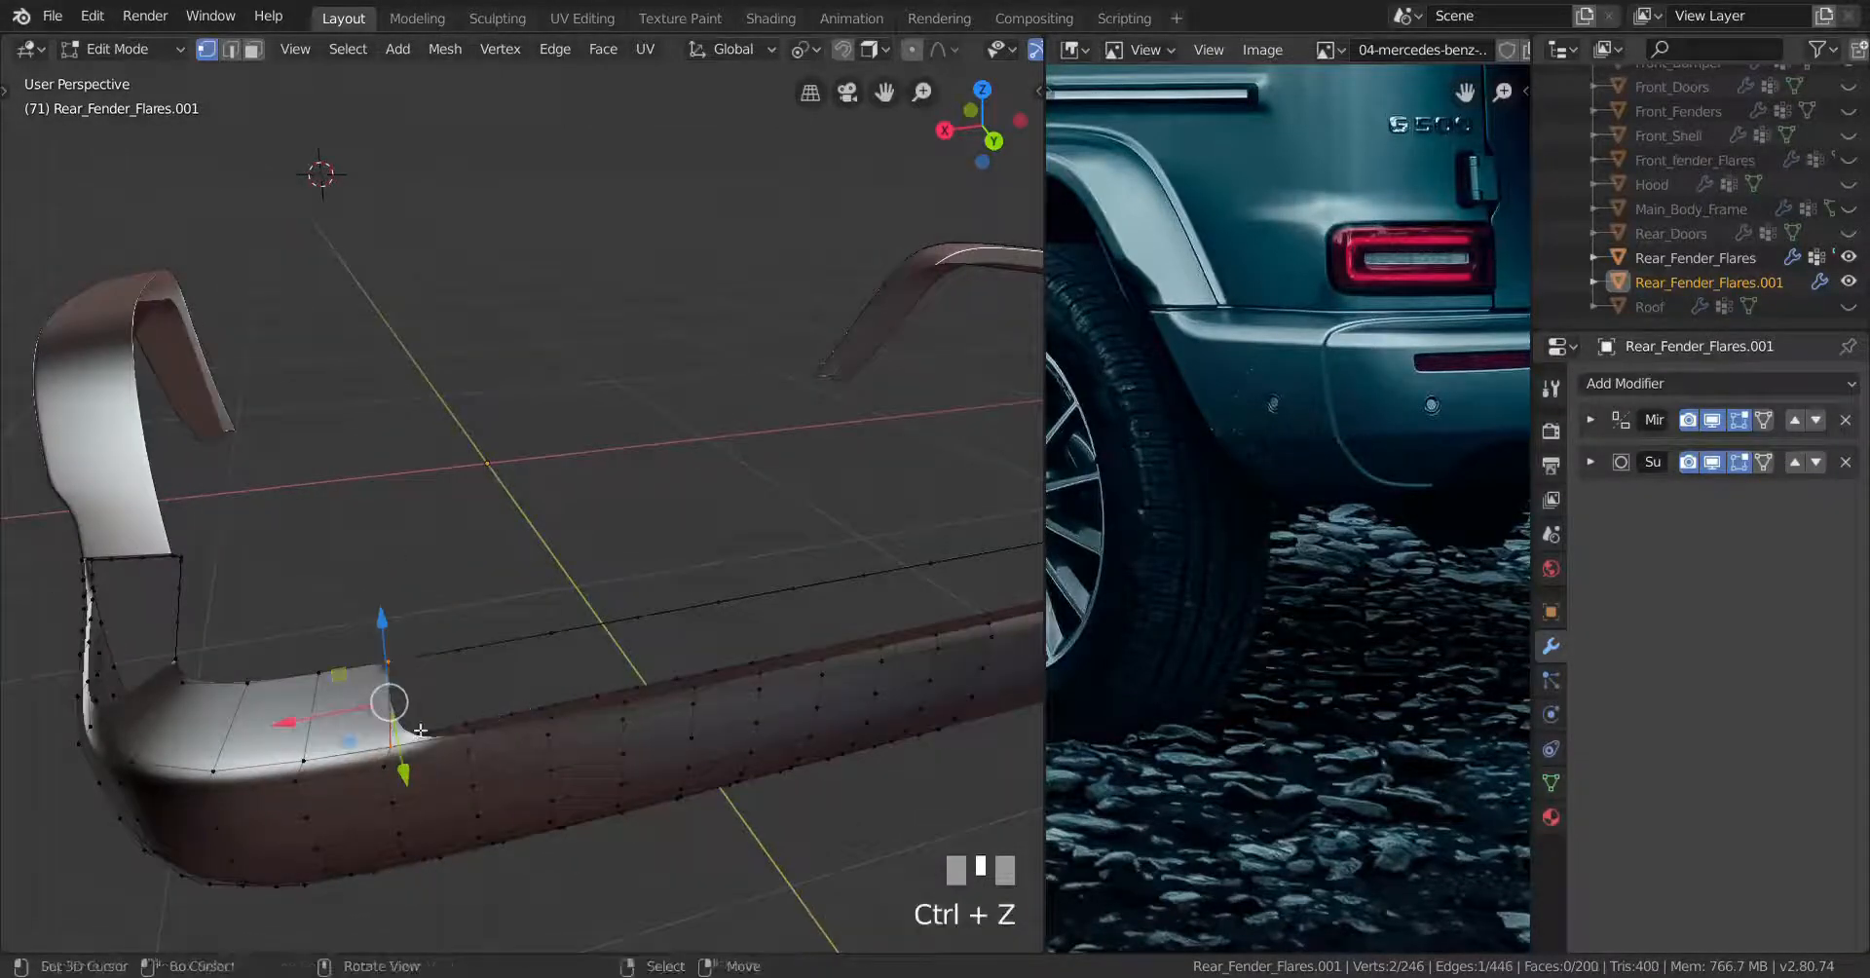
middle_click_drag(419, 730, 498, 731)
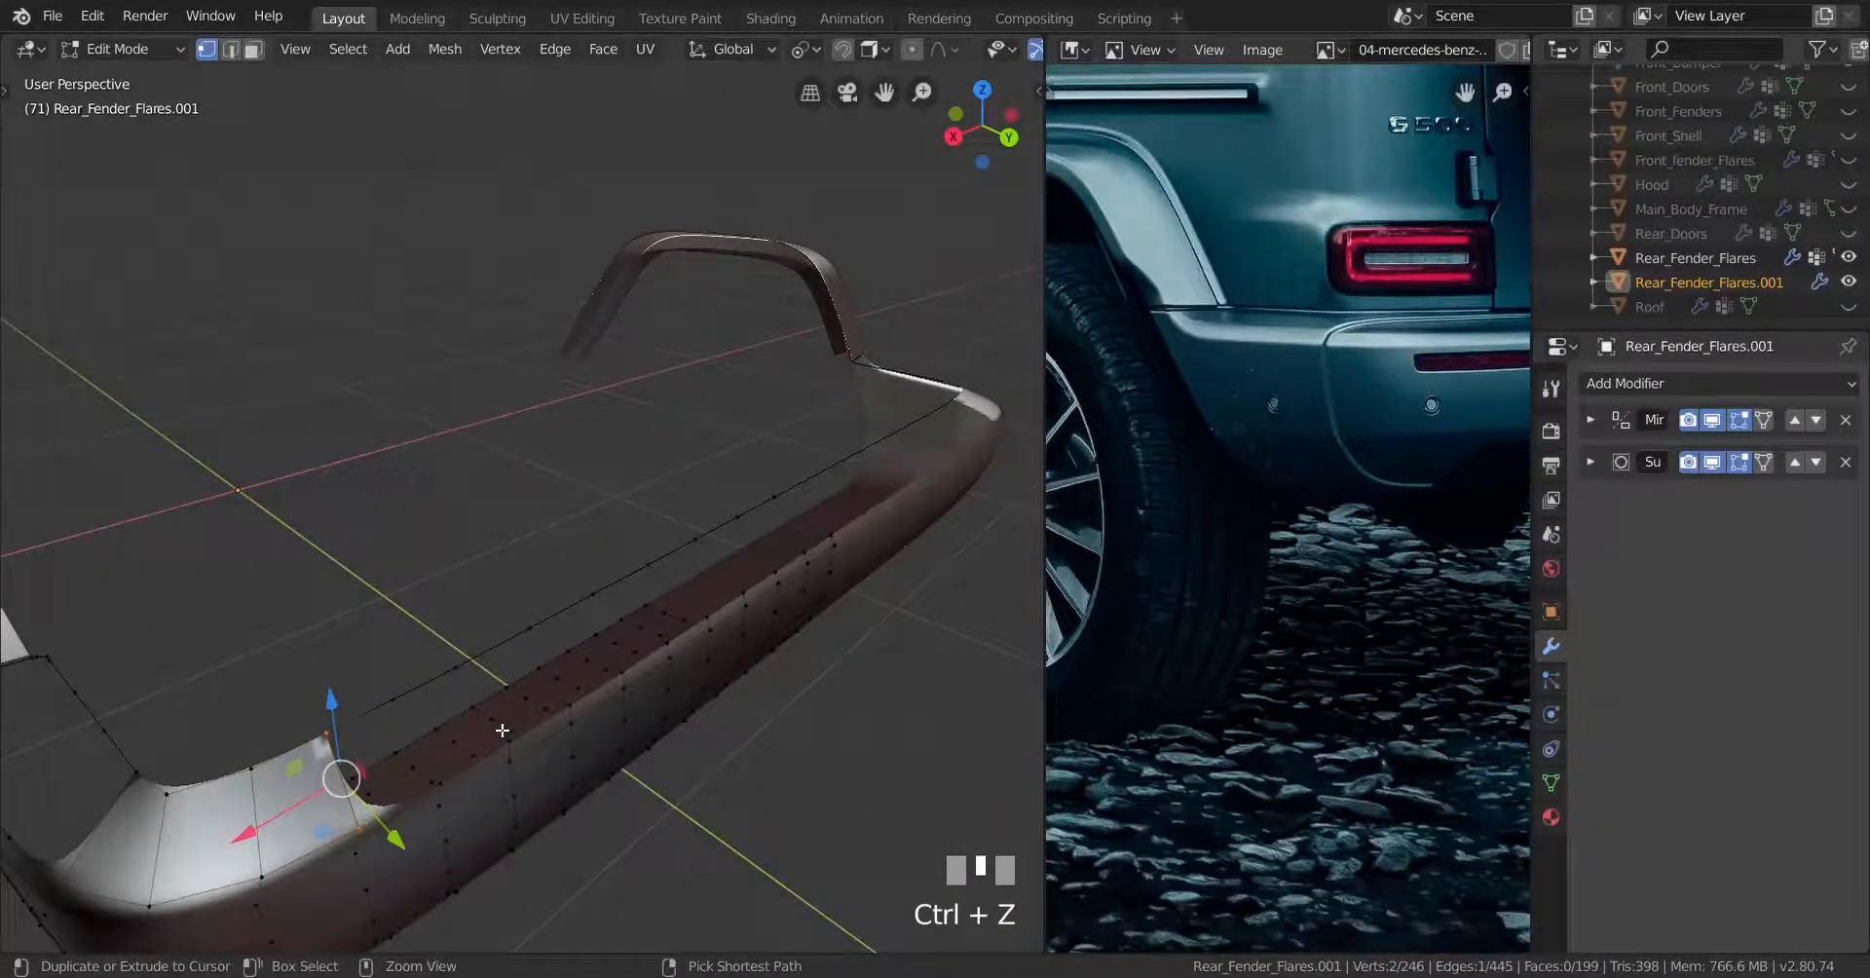
key("ctrl+z")
key("ctrl+z")
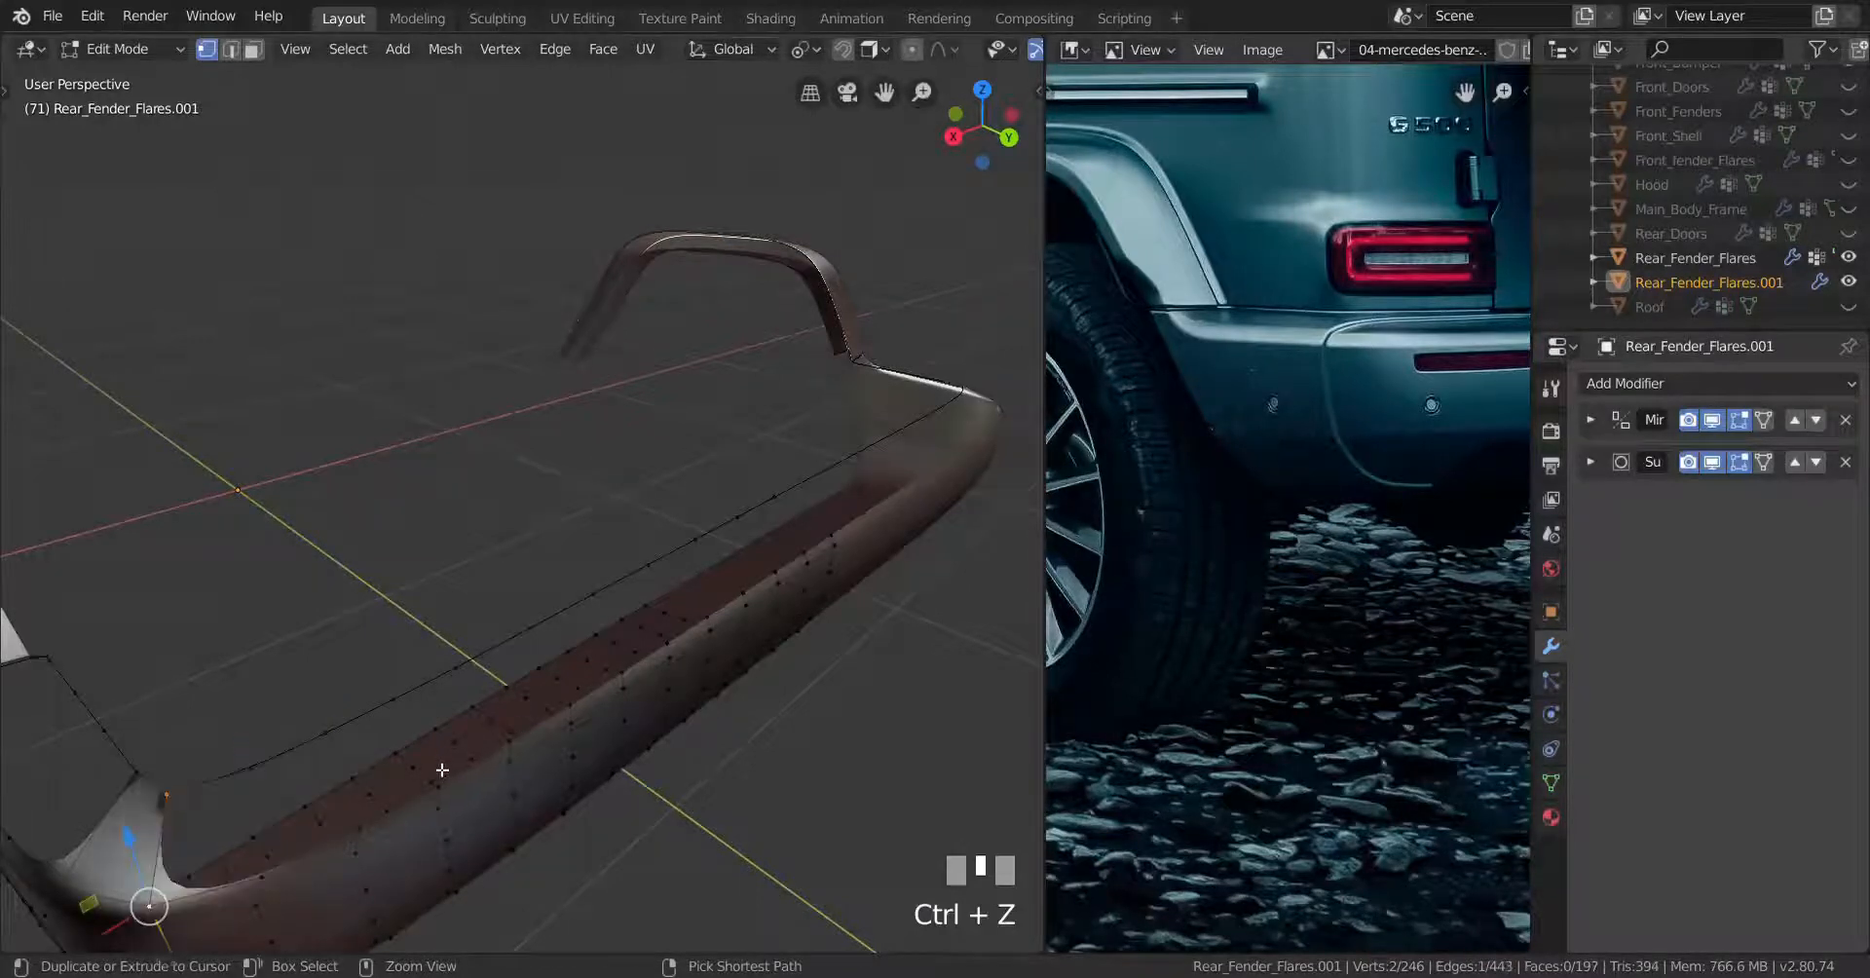
Compare the vertices on the rear outer edge and the inner top outline, and add two cuts to the inner outline
right_click(831, 538, "ctrl")
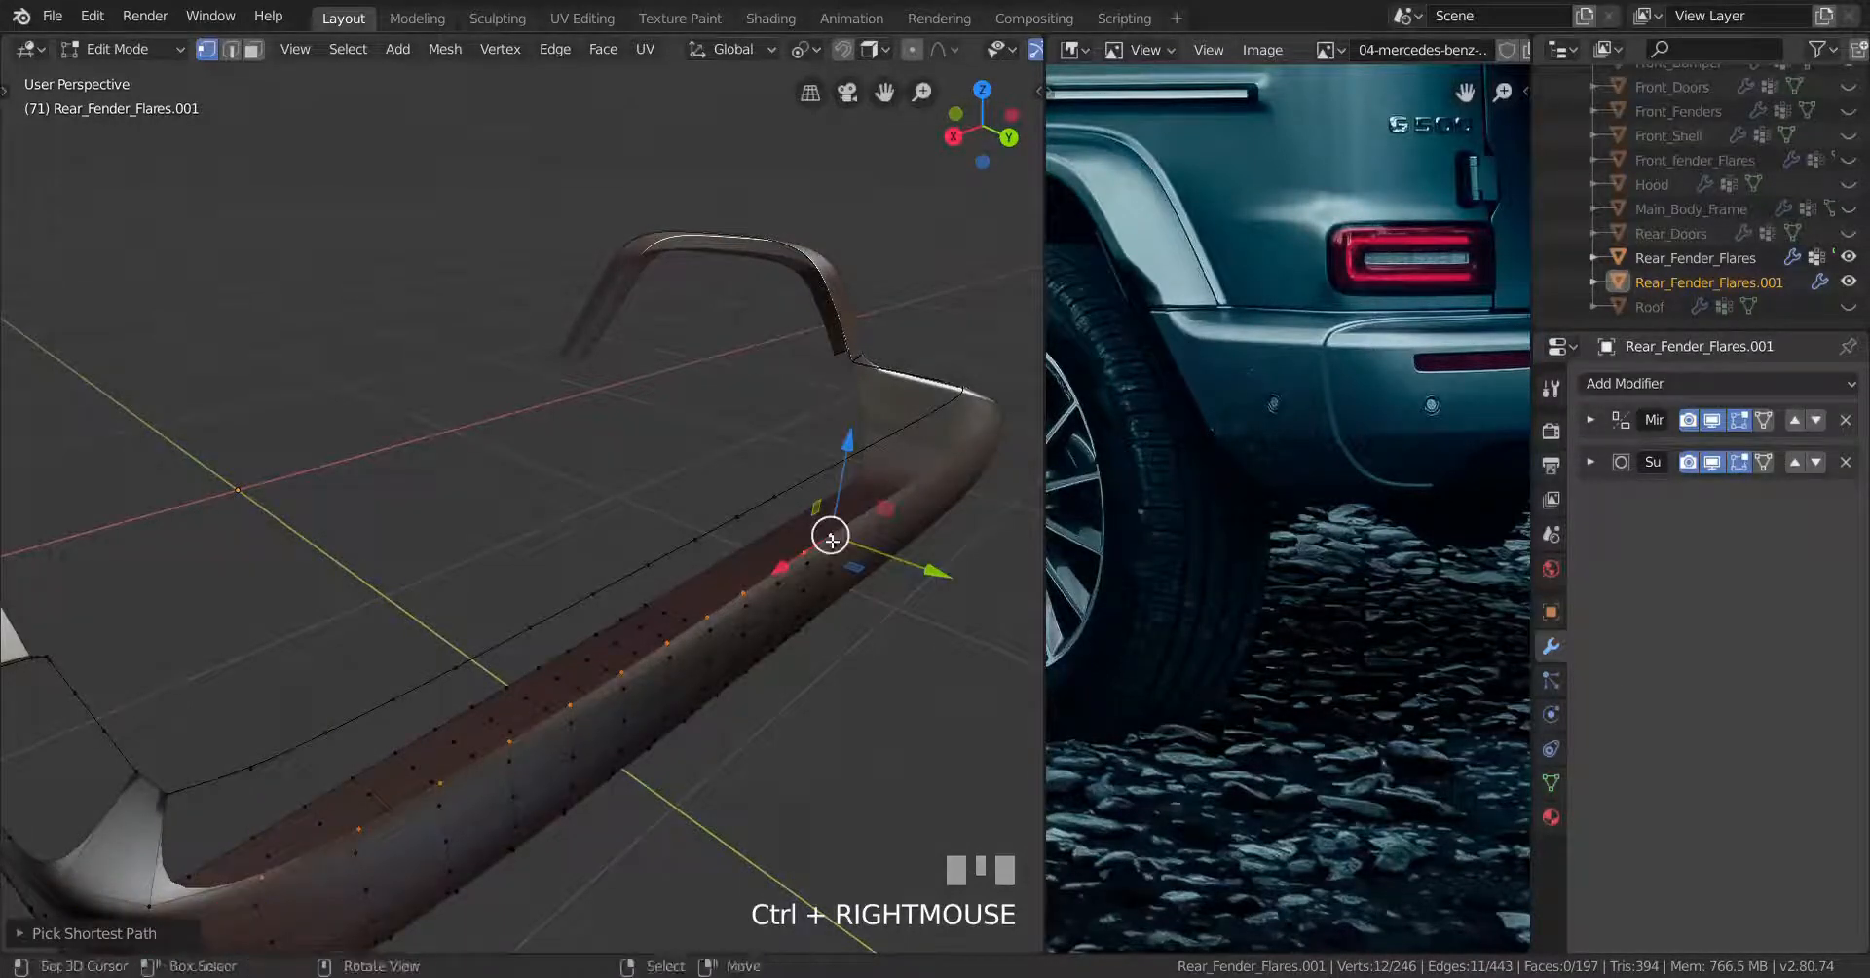
right_click(255, 766)
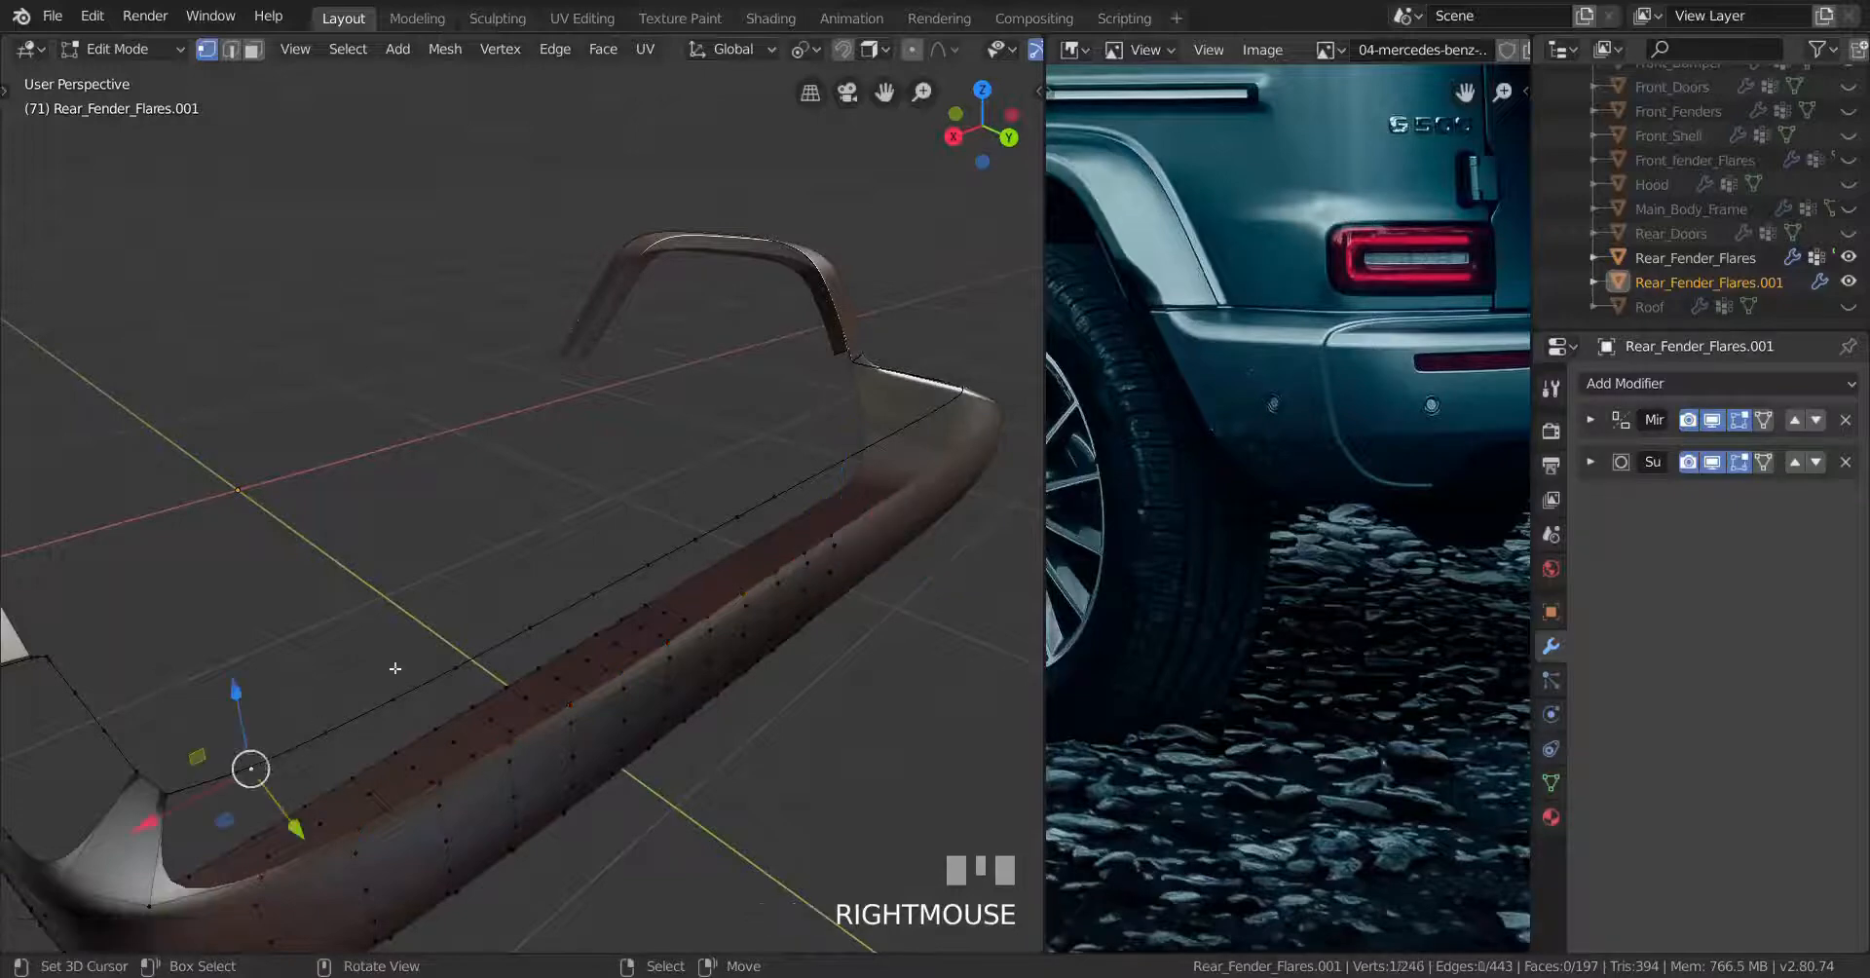
right_click(795, 487, "ctrl")
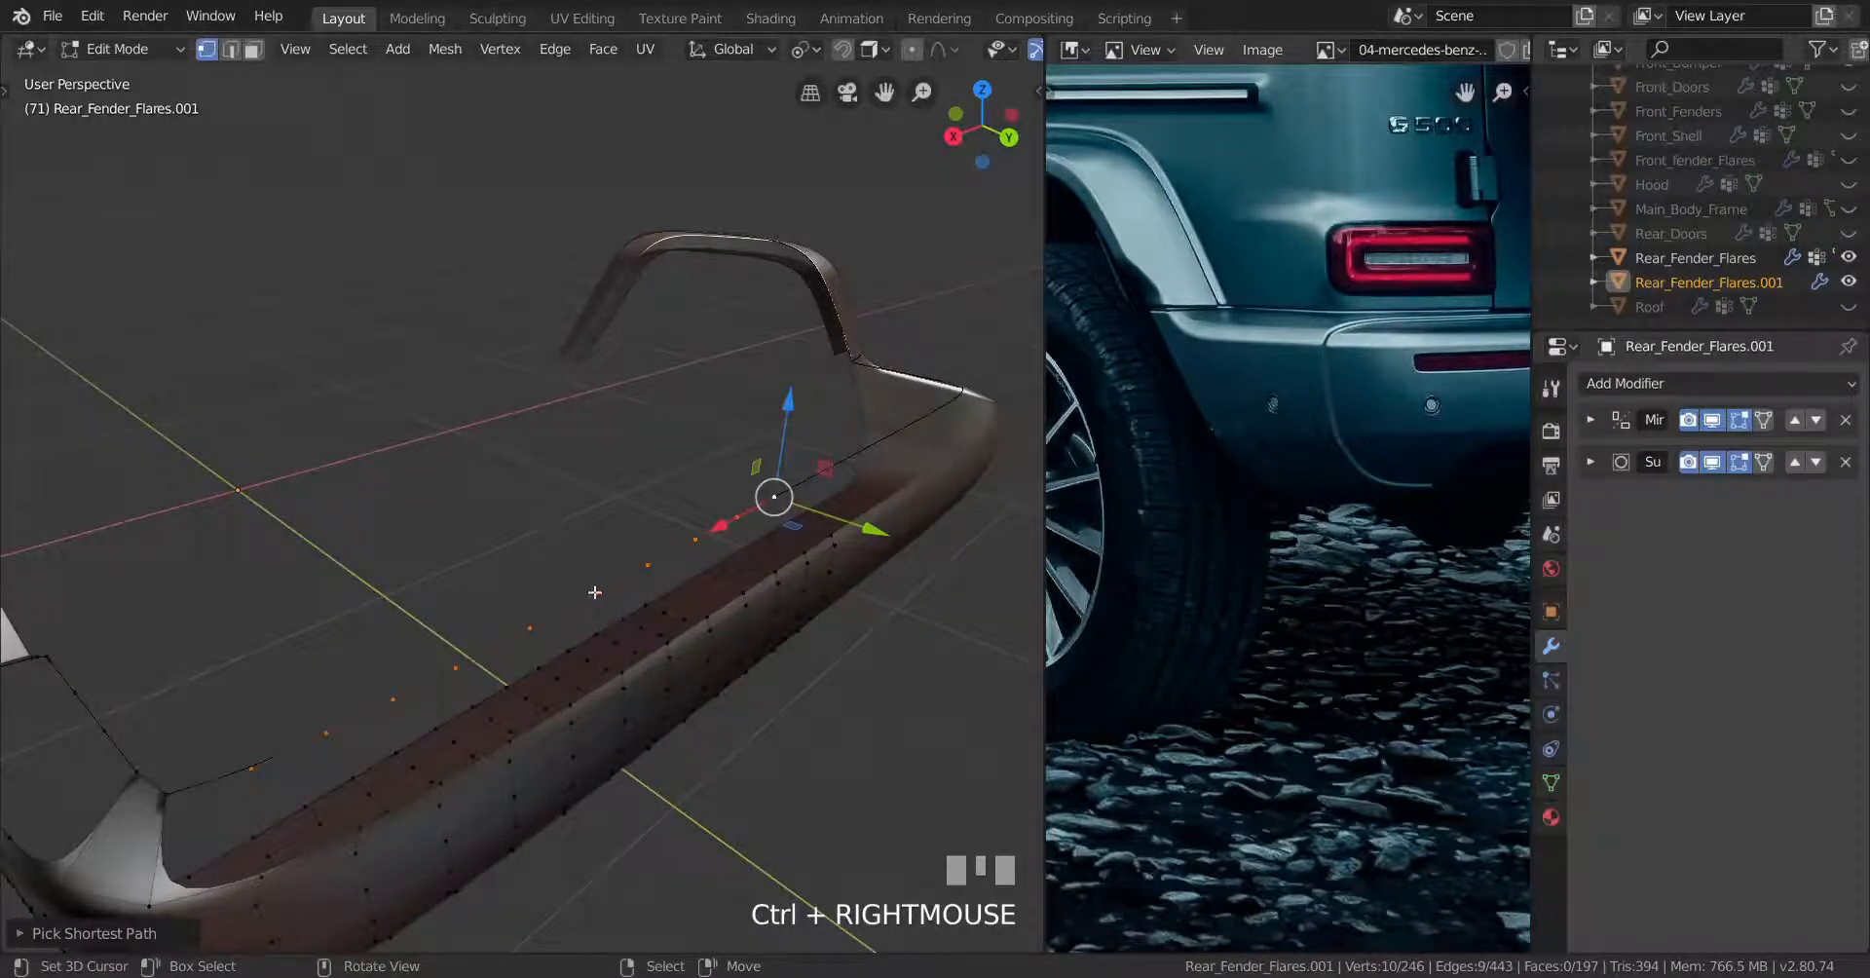
left_click(638, 580)
left_click(494, 652)
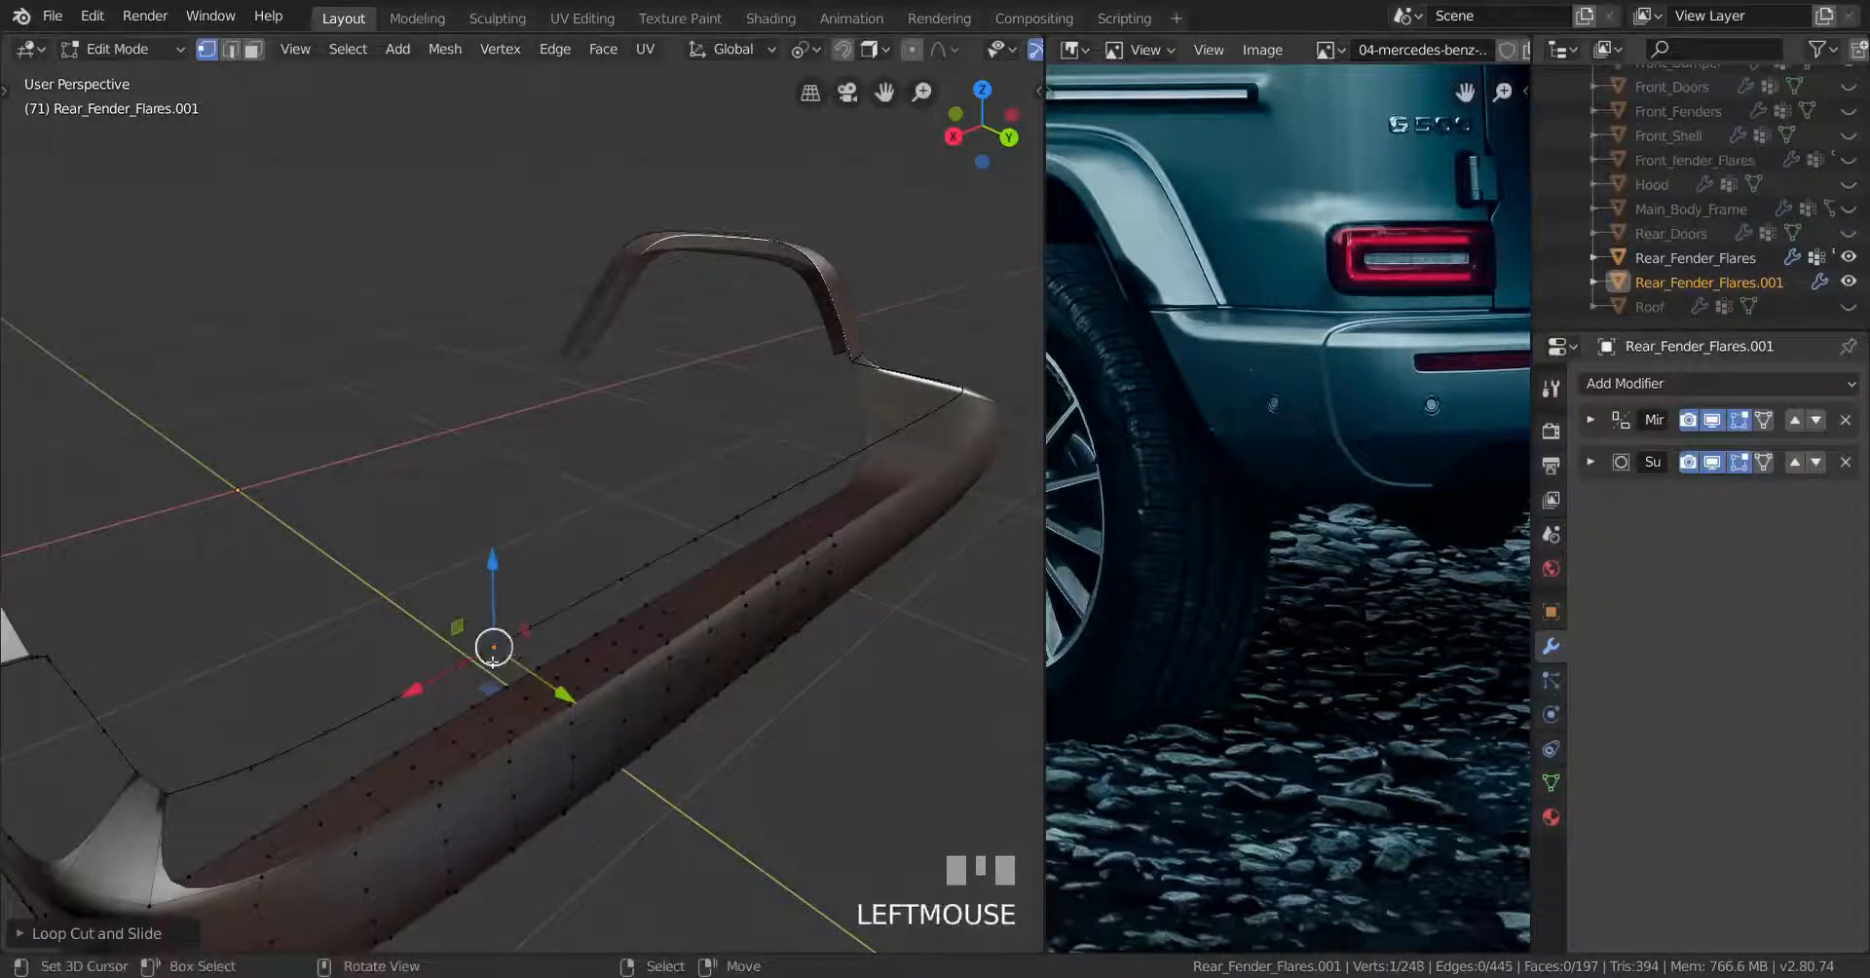
Select the rear run of the inner top outline and space its vertices evenly with LoopTools Space
right_click(185, 804)
right_click(779, 495, "ctrl")
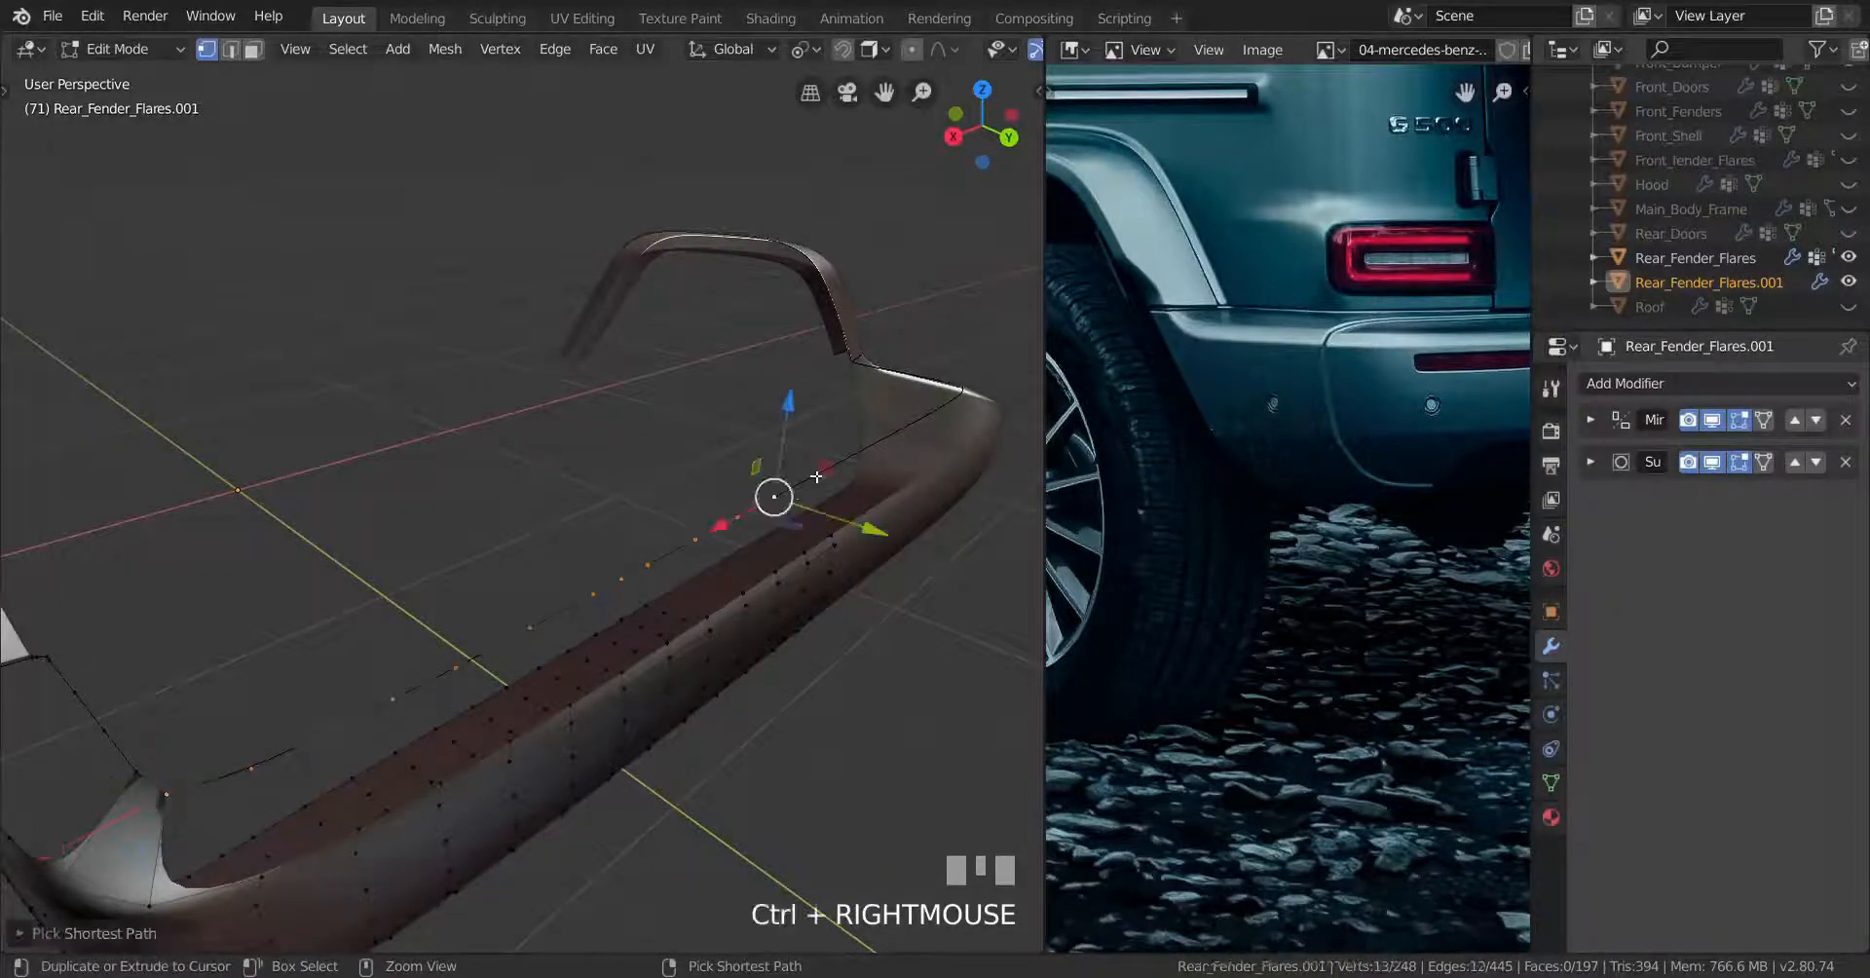
key("w")
mouse_move(827, 310)
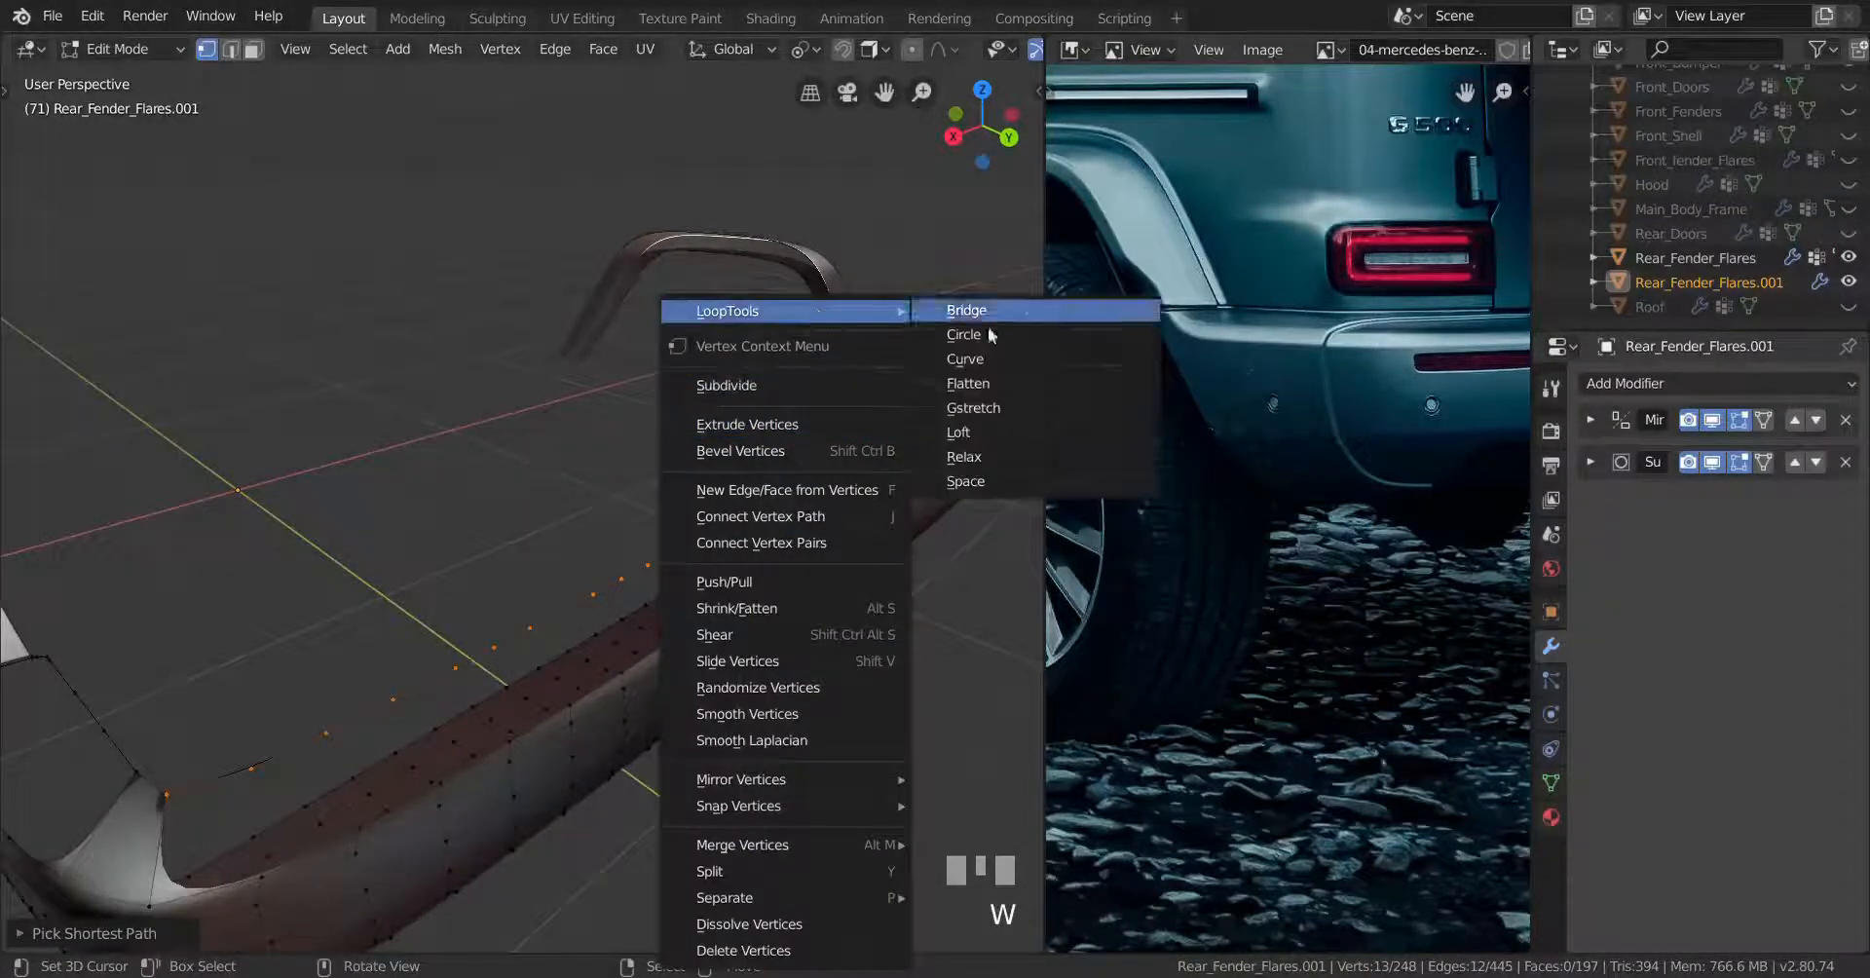
left_click(969, 481)
Select the open edge of the corner's top face and fill faces along the rear top up to the mirror centre
middle_click_drag(454, 732, 226, 761)
right_click(226, 762)
right_click(224, 762, "shift")
middle_click_drag(414, 731, 355, 732)
key("f")
key("f")
key("f")
key("f")
key("f")
key("f")
key("f")
scroll(672, 710, "down", 2)
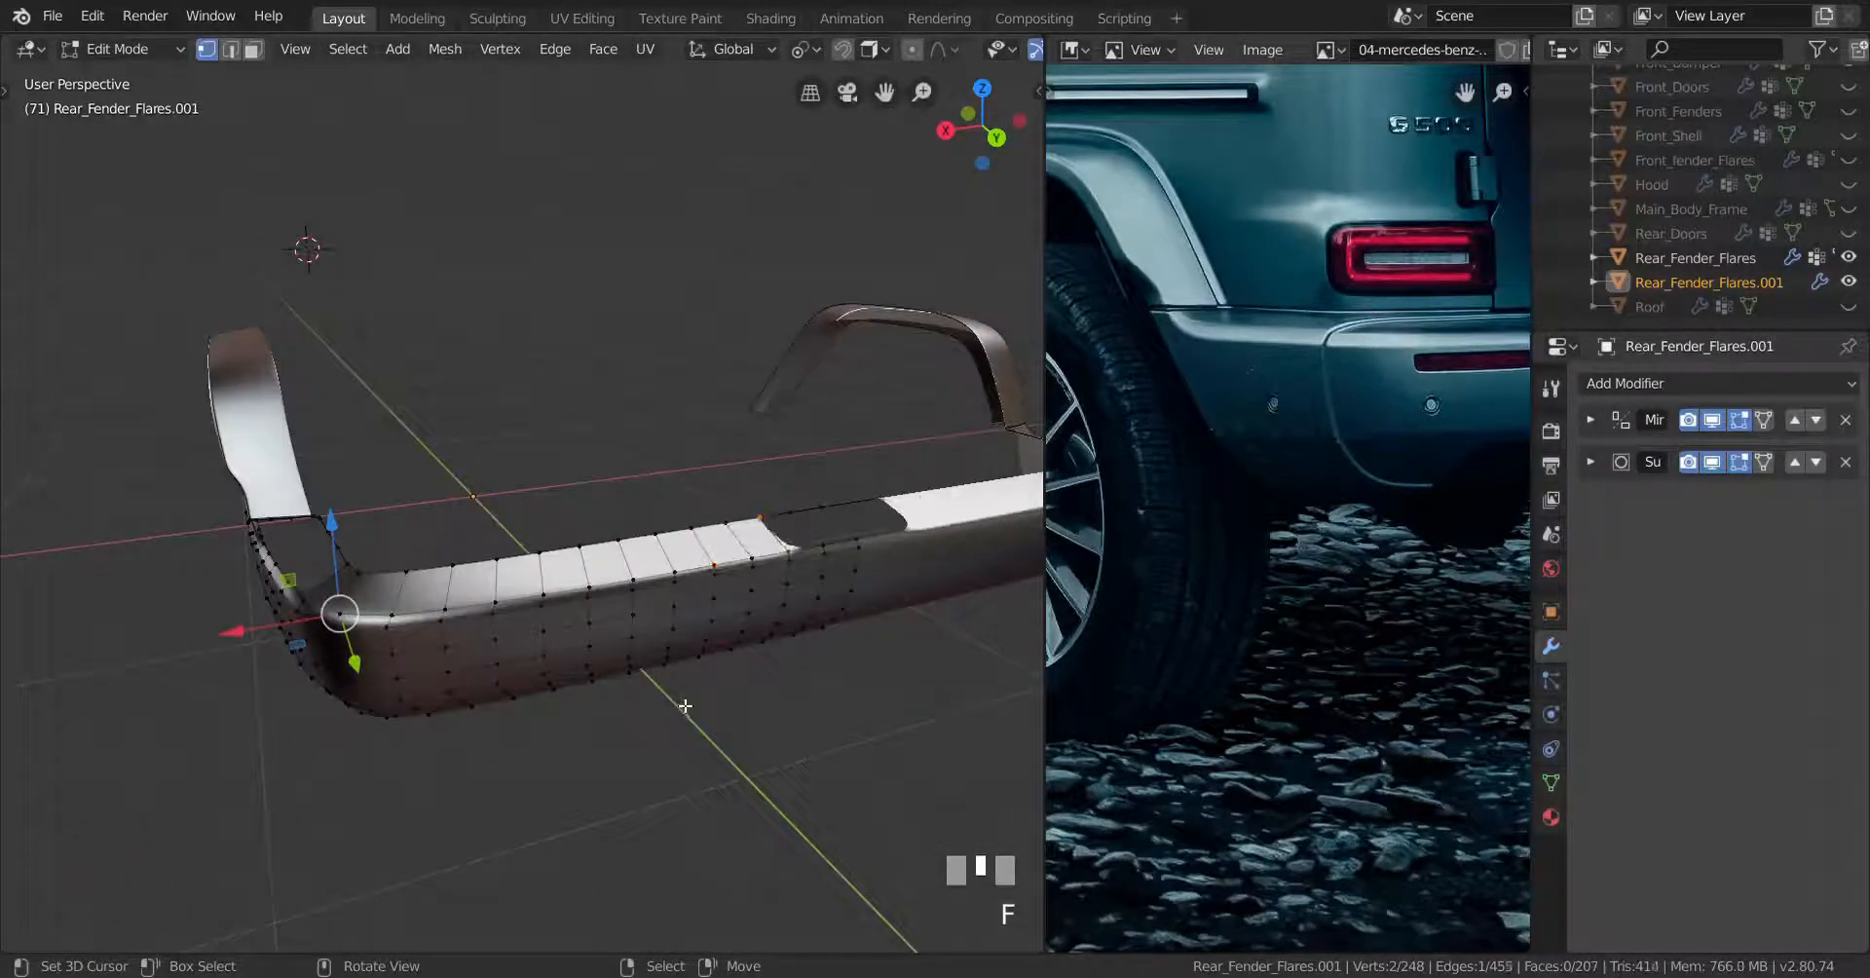
middle_click_drag(620, 707, 513, 670)
key("Tab")
key("Tab")
scroll(480, 730, "up", 2)
scroll(506, 751, "down", 2)
Select the side edge of the inner top outline, keep it undeleted, and compare it with the blueprint from above
right_click(513, 667)
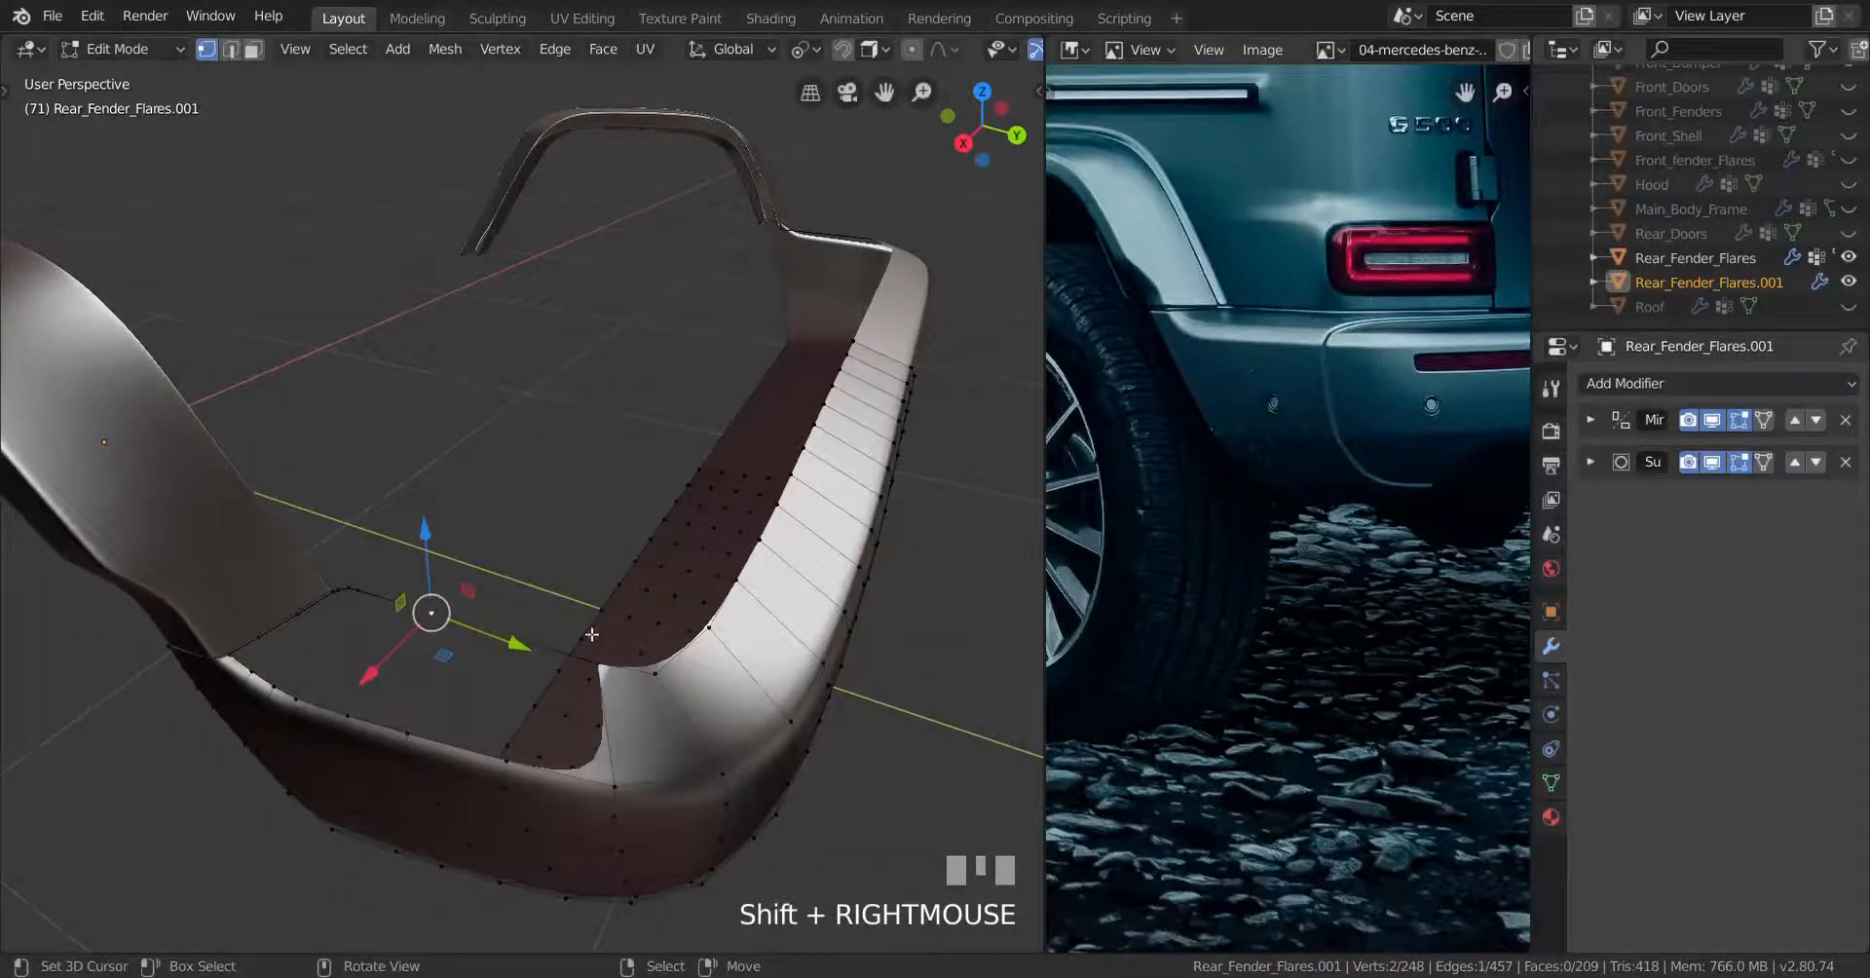
key("x")
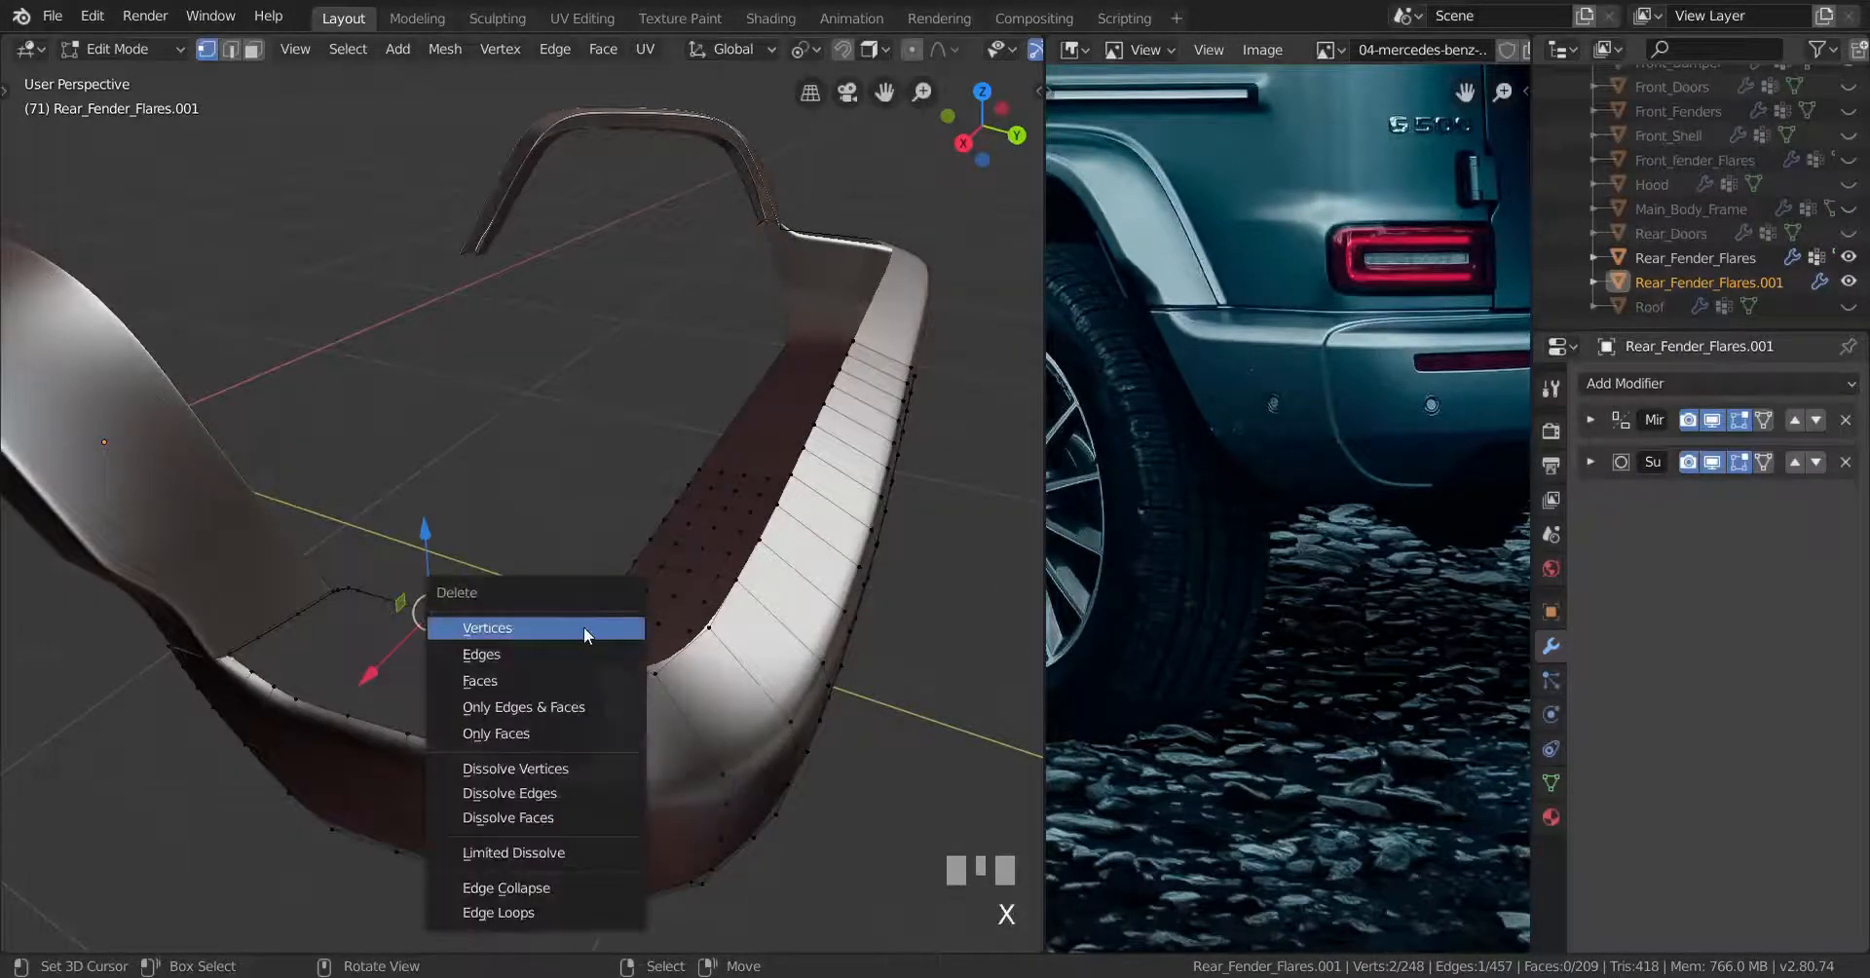
key("Escape")
middle_click_drag(582, 627, 666, 630)
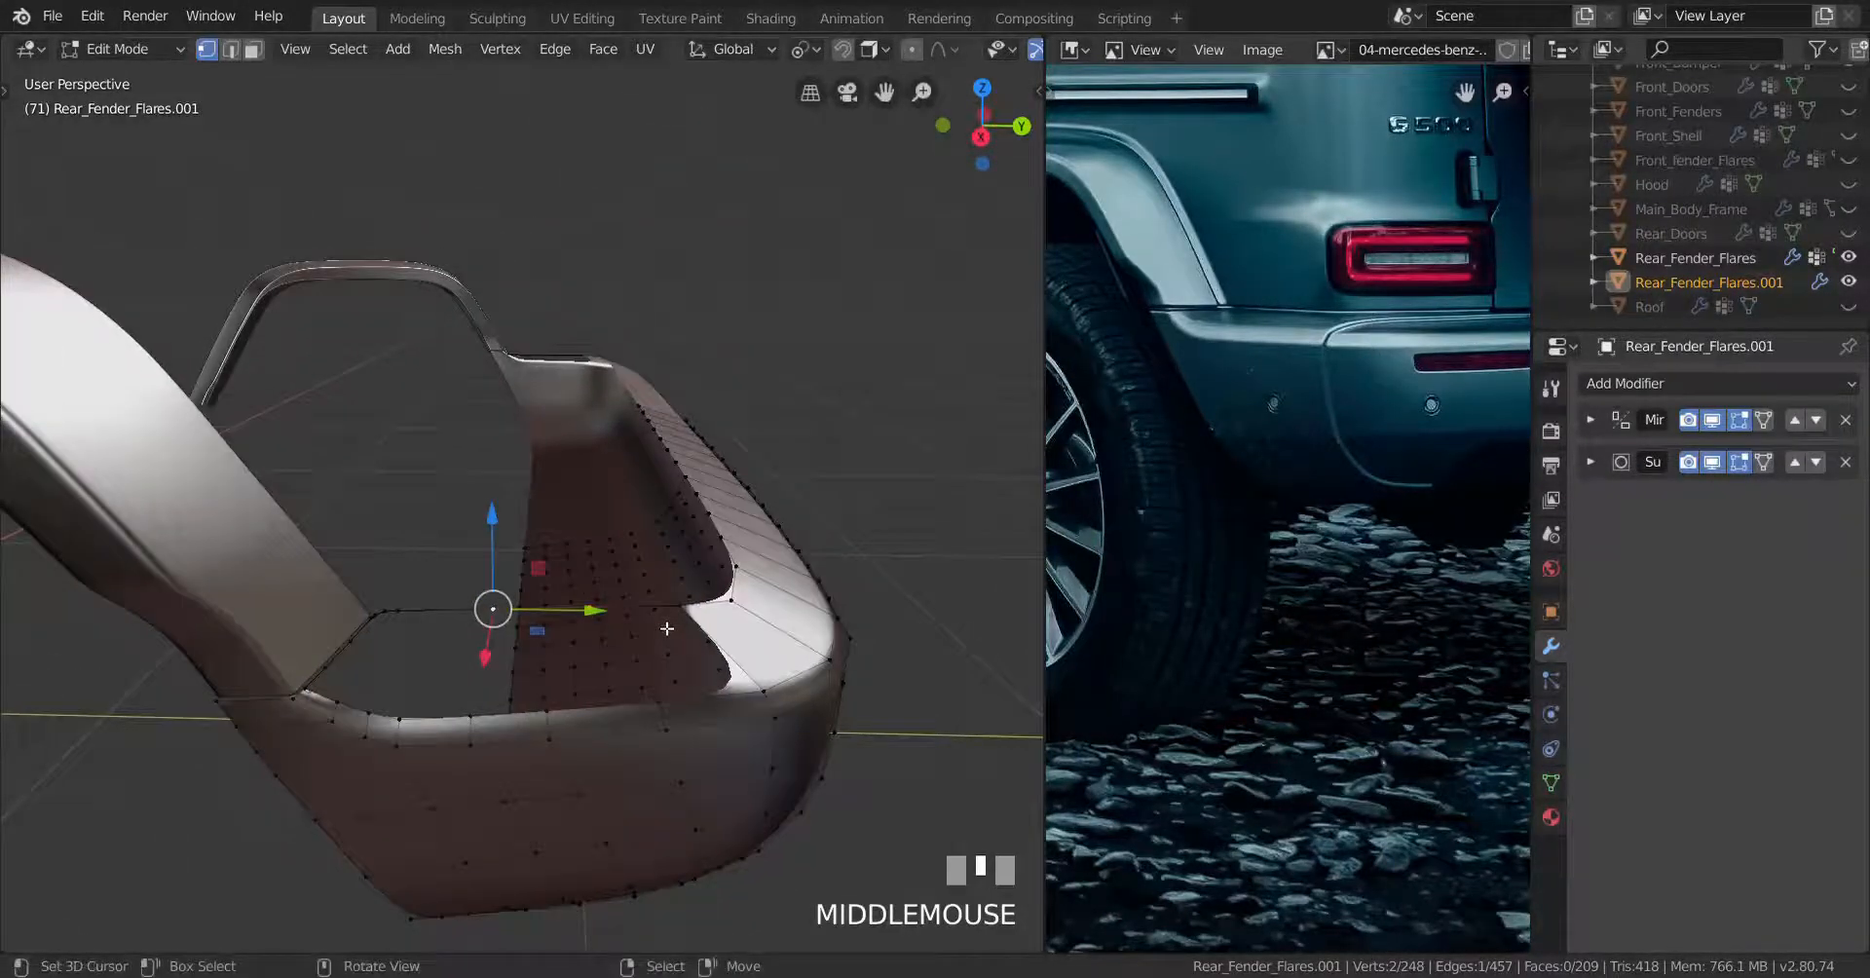
key("KP_7")
scroll(666, 629, "up", 3)
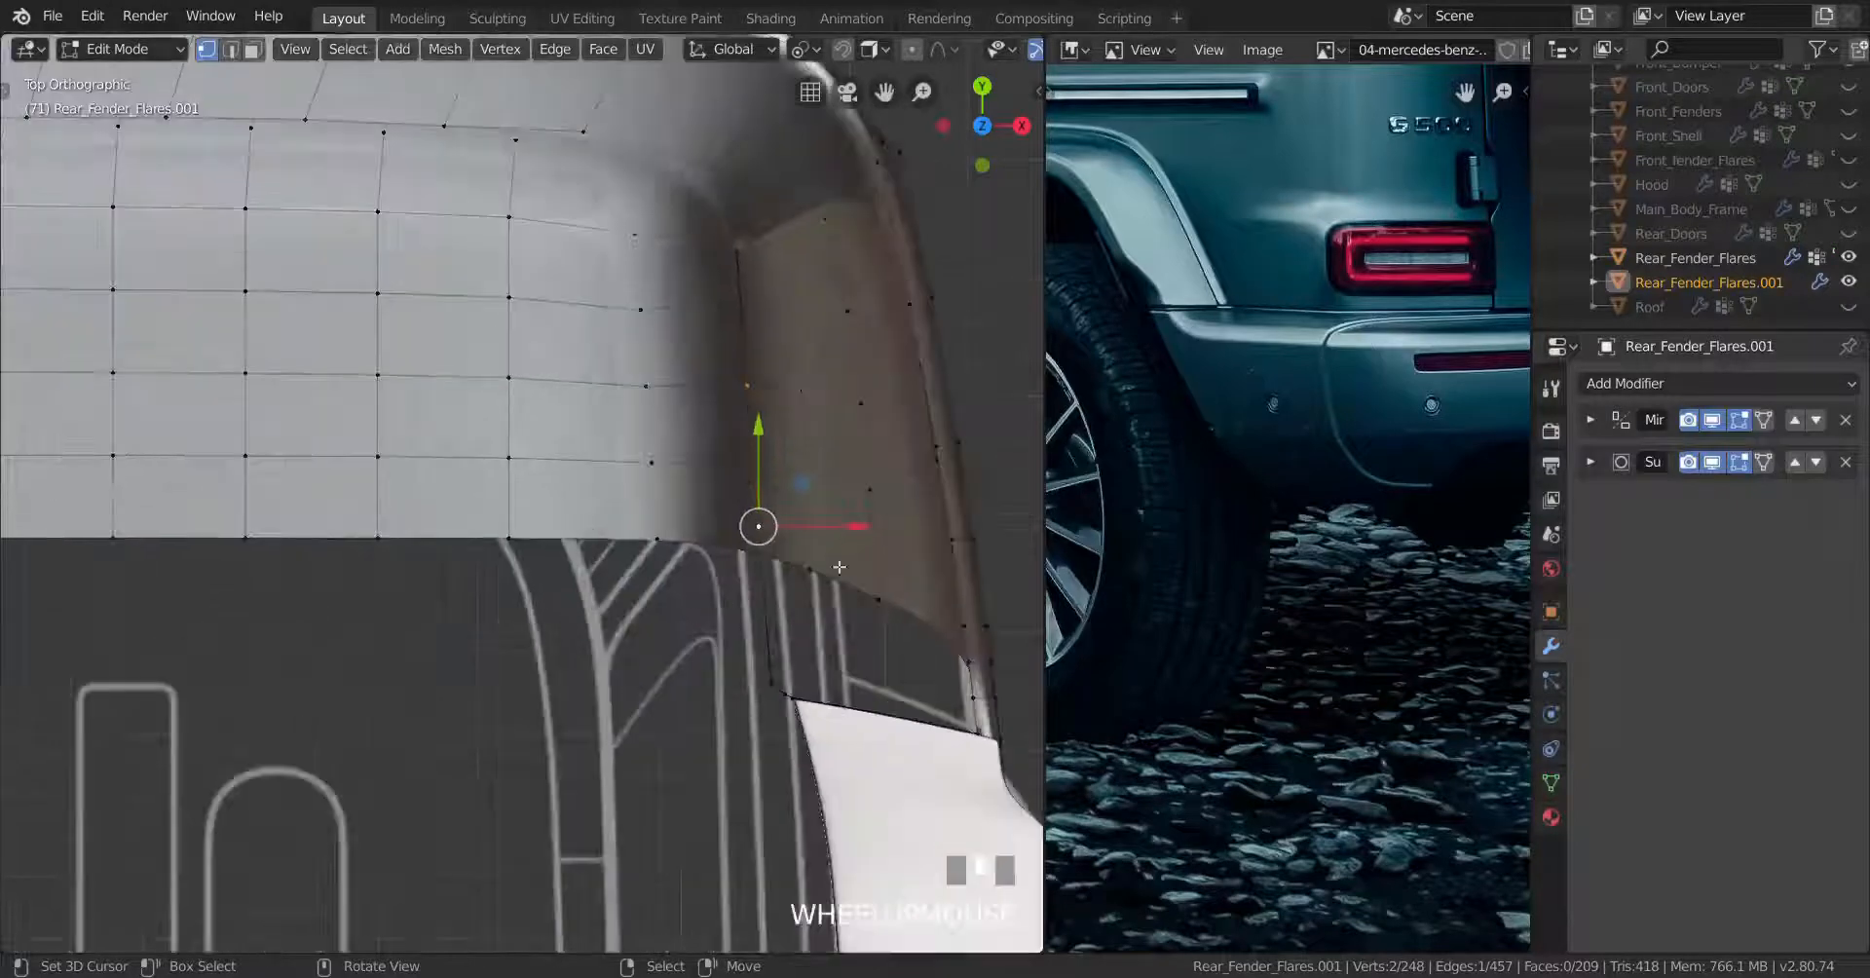
Slide the selected vertex along the inner edge at the bumper corner to reposition it
middle_click_drag(841, 549, 816, 549, "shift")
key("g")
key("g")
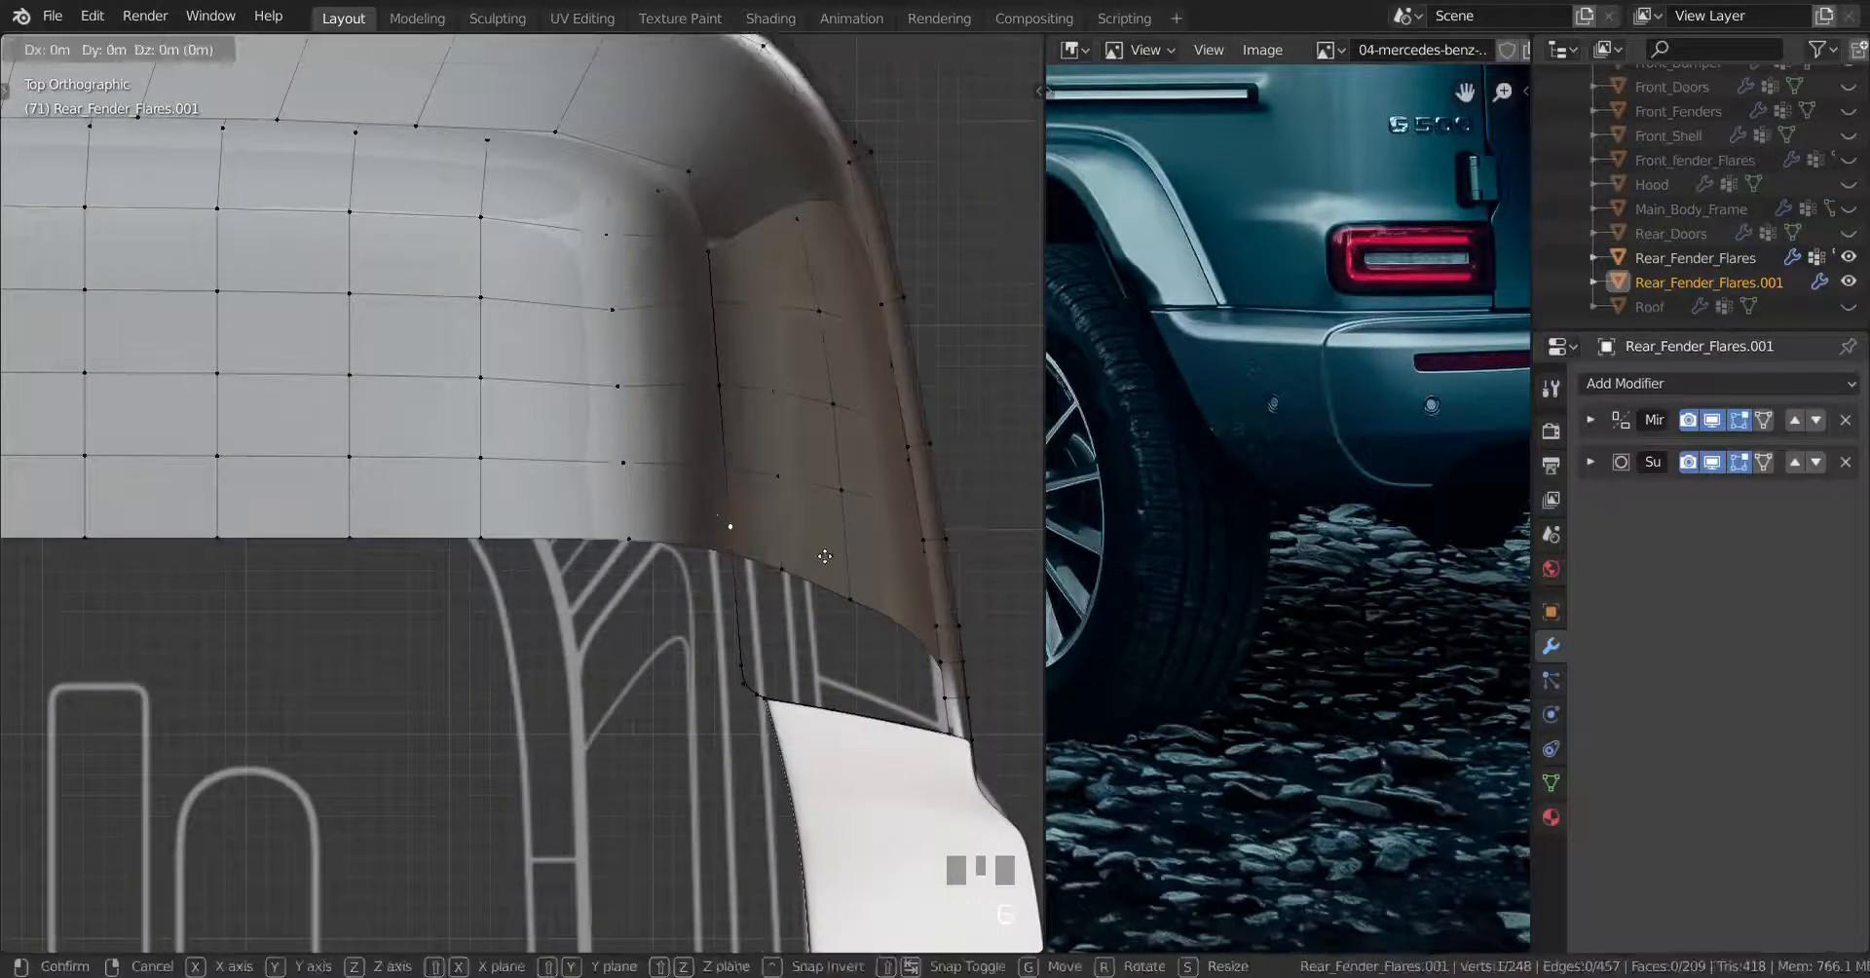
left_click(823, 563)
Insert a vertex at the middle of the inner boundary edge running from the bumper corner towards the fender flare
middle_click_drag(823, 563, 658, 606)
scroll(681, 584, "down", 2)
key("ctrl+r")
left_click(540, 616)
left_click(540, 617)
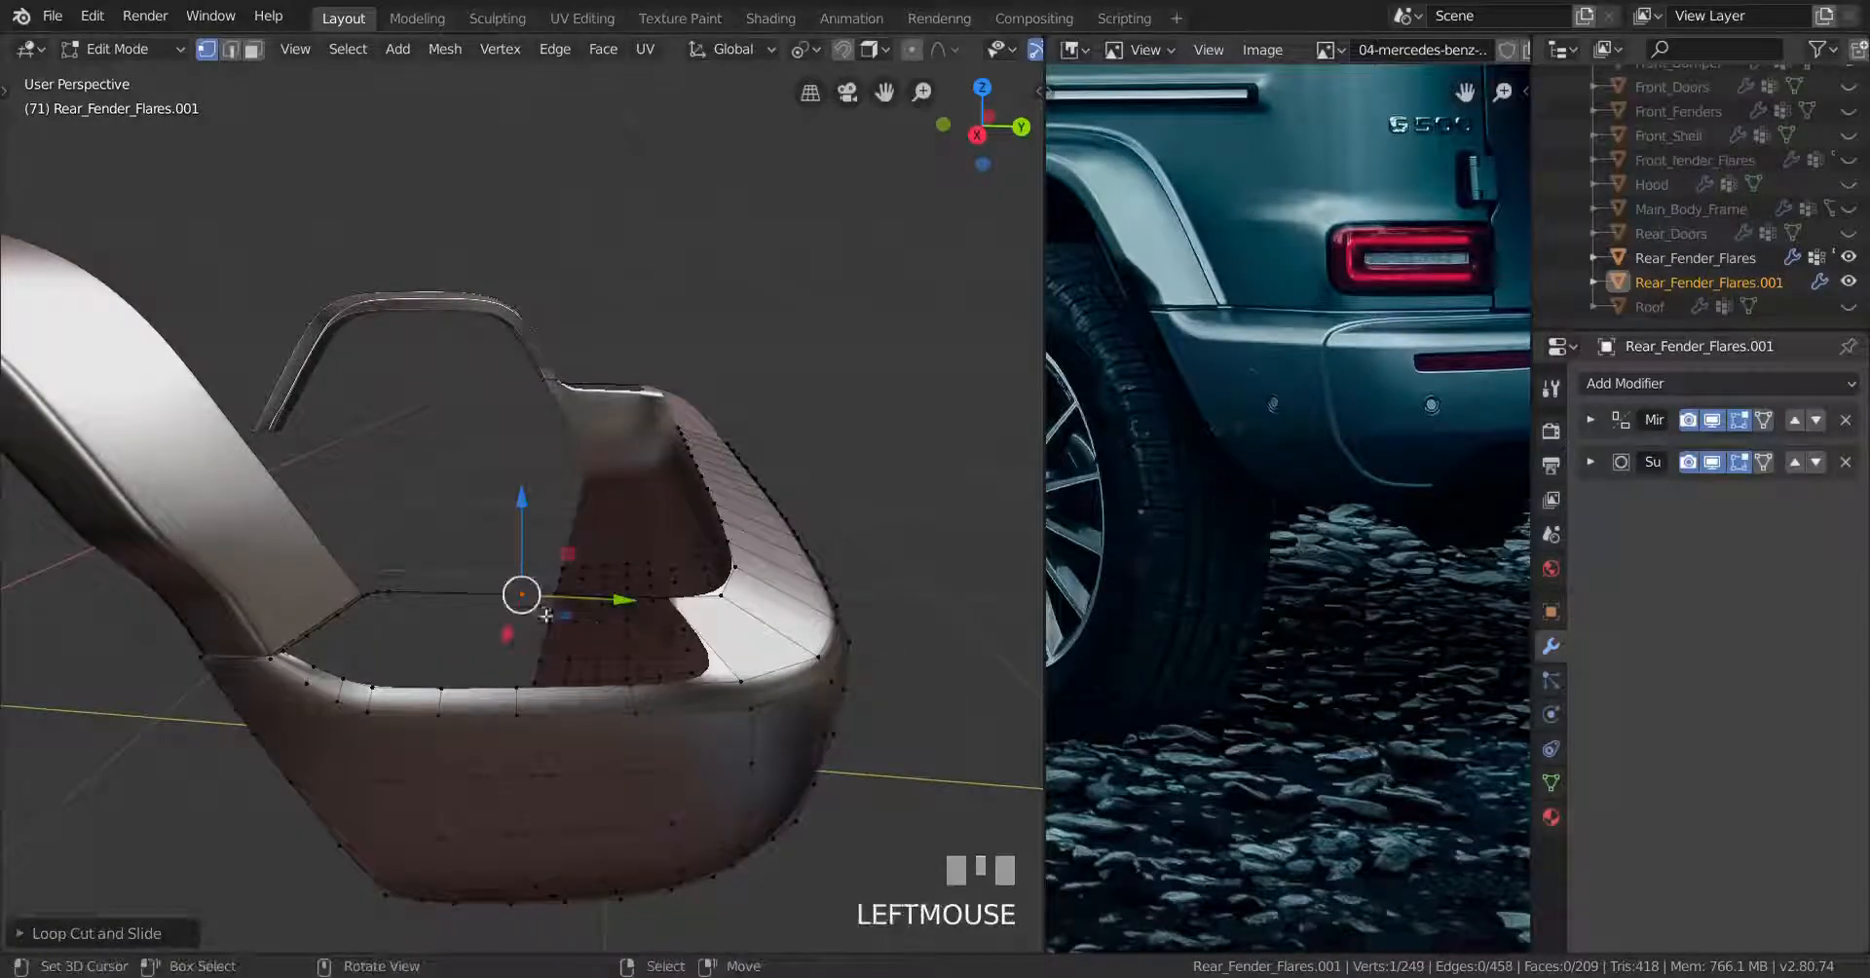
Select the vertex path along the inner boundary edge and space its vertices evenly with LoopTools
middle_click_drag(541, 617, 514, 655)
right_click(452, 631)
right_click(650, 646, "ctrl")
key("w")
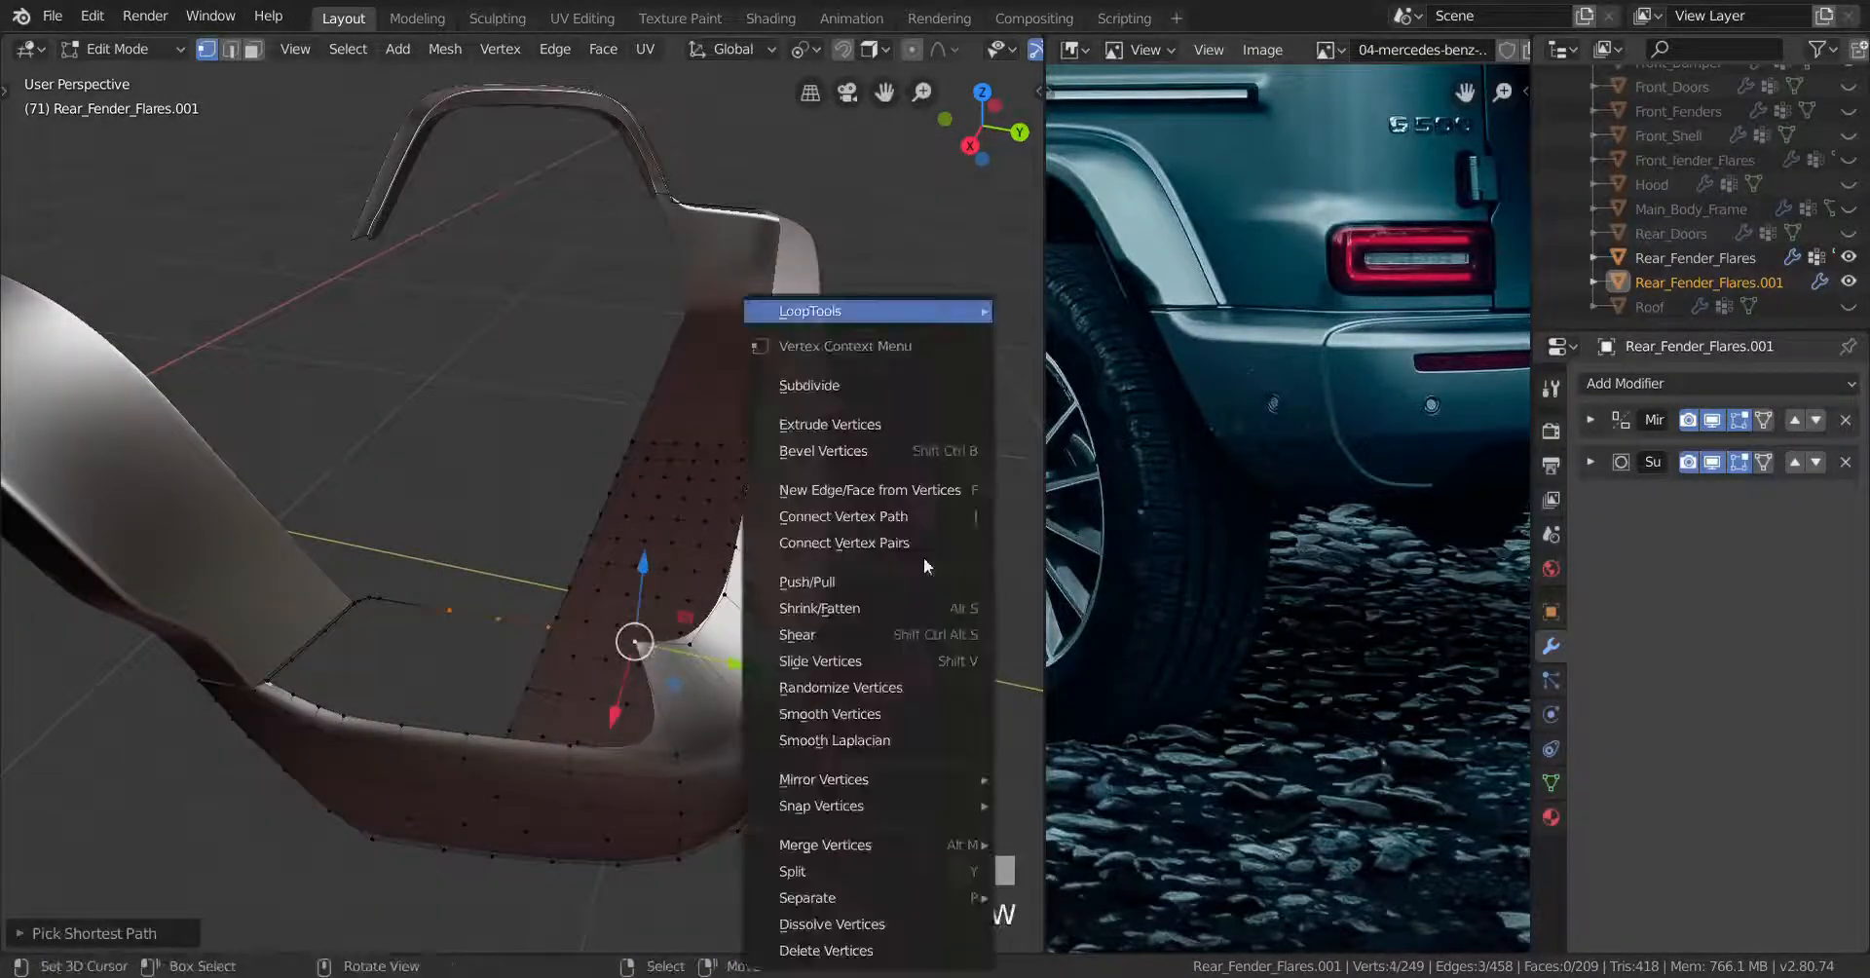
mouse_move(927, 318)
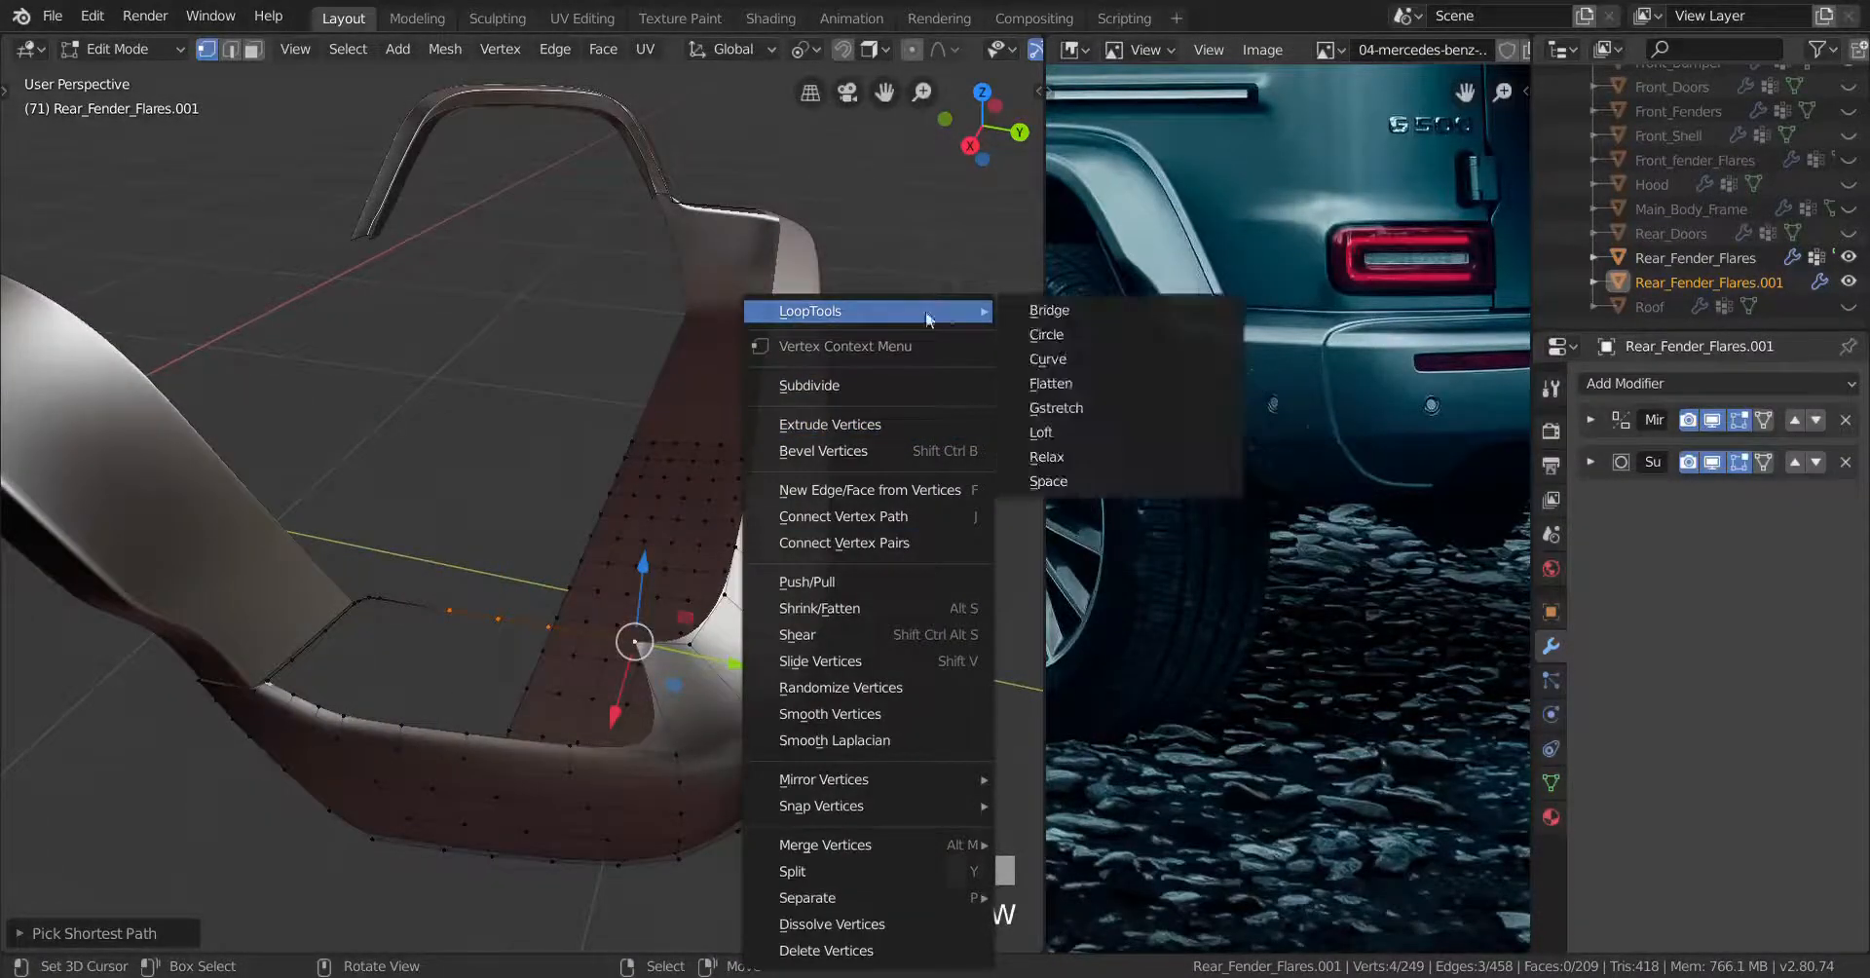
left_click(1048, 481)
middle_click_drag(741, 545, 640, 662)
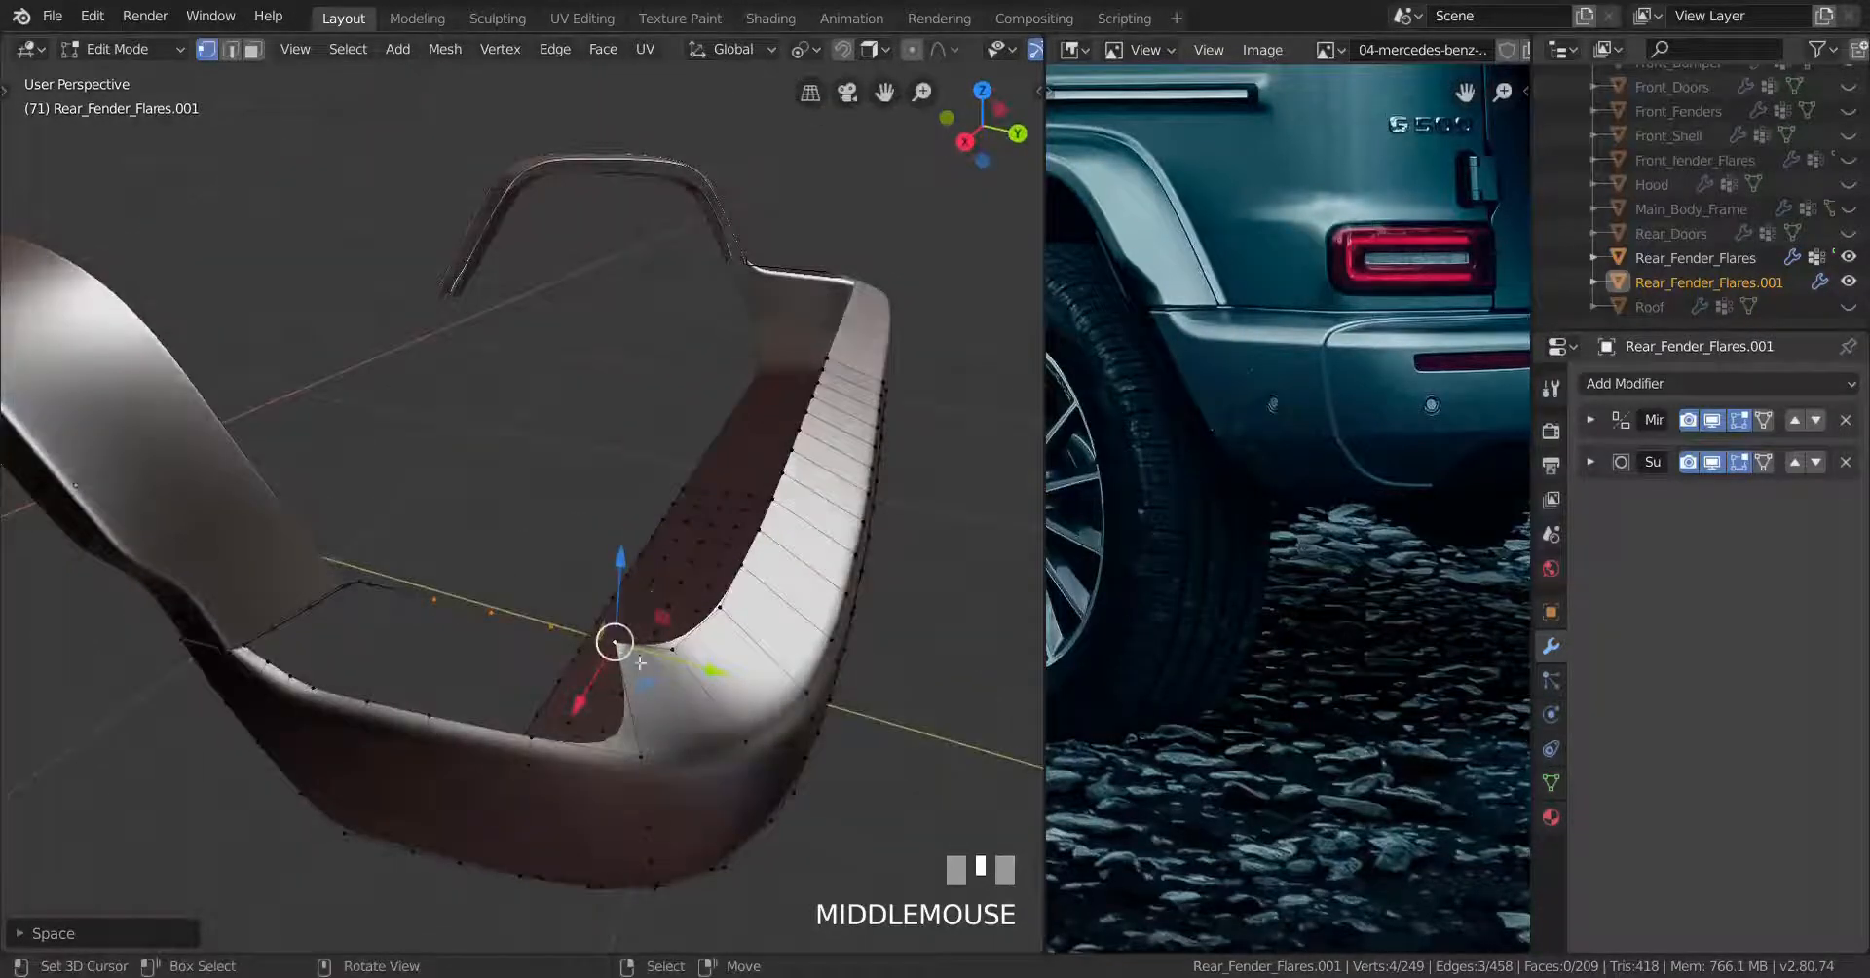
Fill the gap between the inner boundary edge and the bumper's upper rim with successive faces towards the fender flare
middle_click_drag(647, 733, 760, 598)
right_click(645, 748, "shift")
key("f")
key("f")
key("f")
scroll(751, 671, "up", 3)
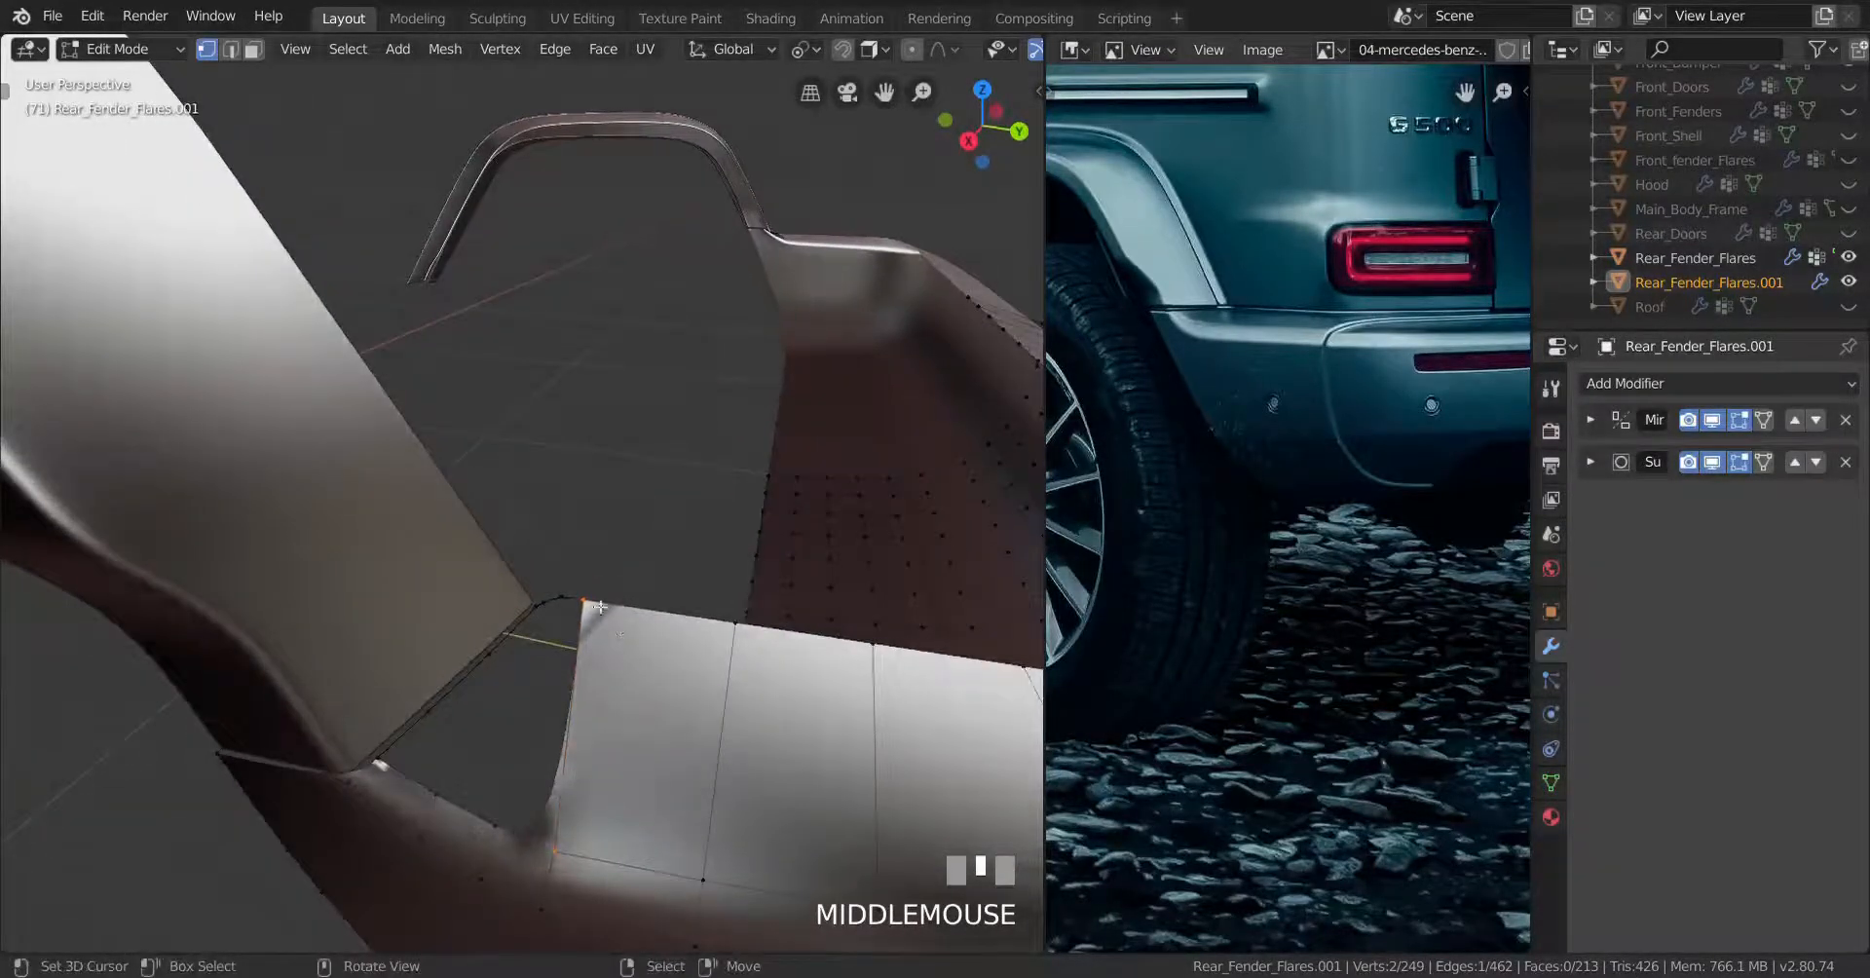
Undo the last face fill, then insert a vertex on the open inner edge and slide it into position
key("ctrl+z")
key("ctrl+z")
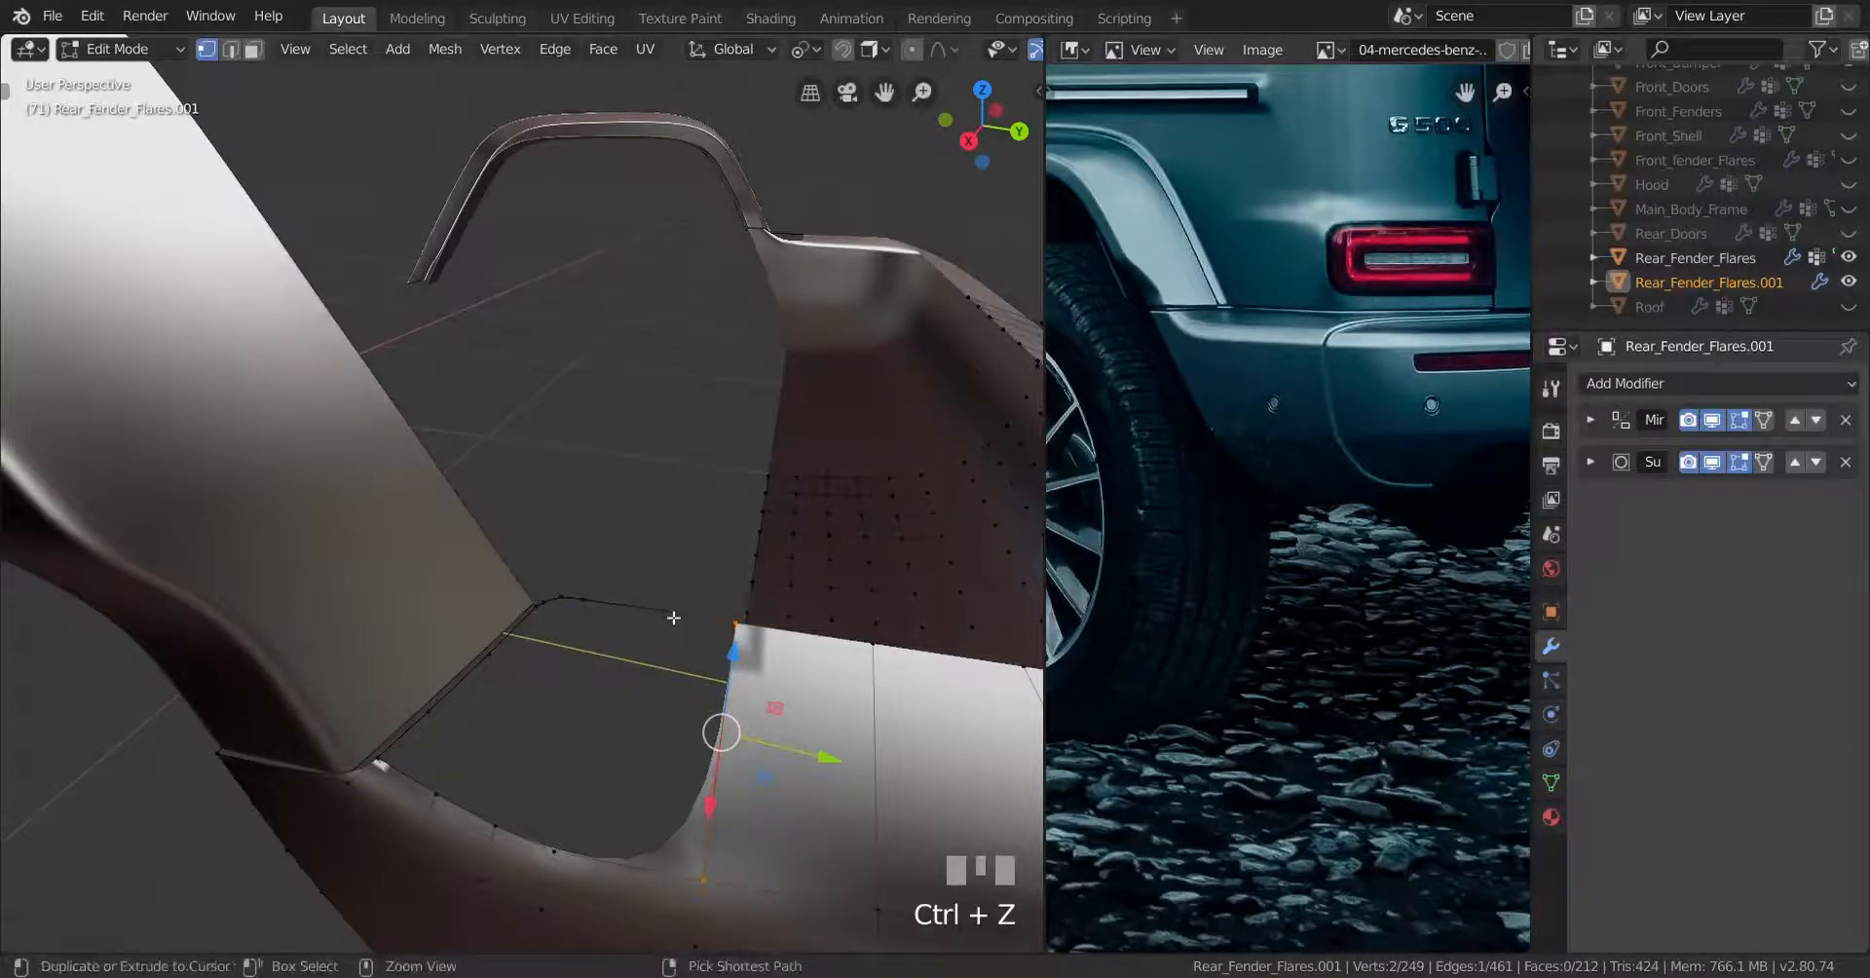
key("ctrl+r")
left_click(673, 617)
key("g")
key("g")
left_click(787, 658)
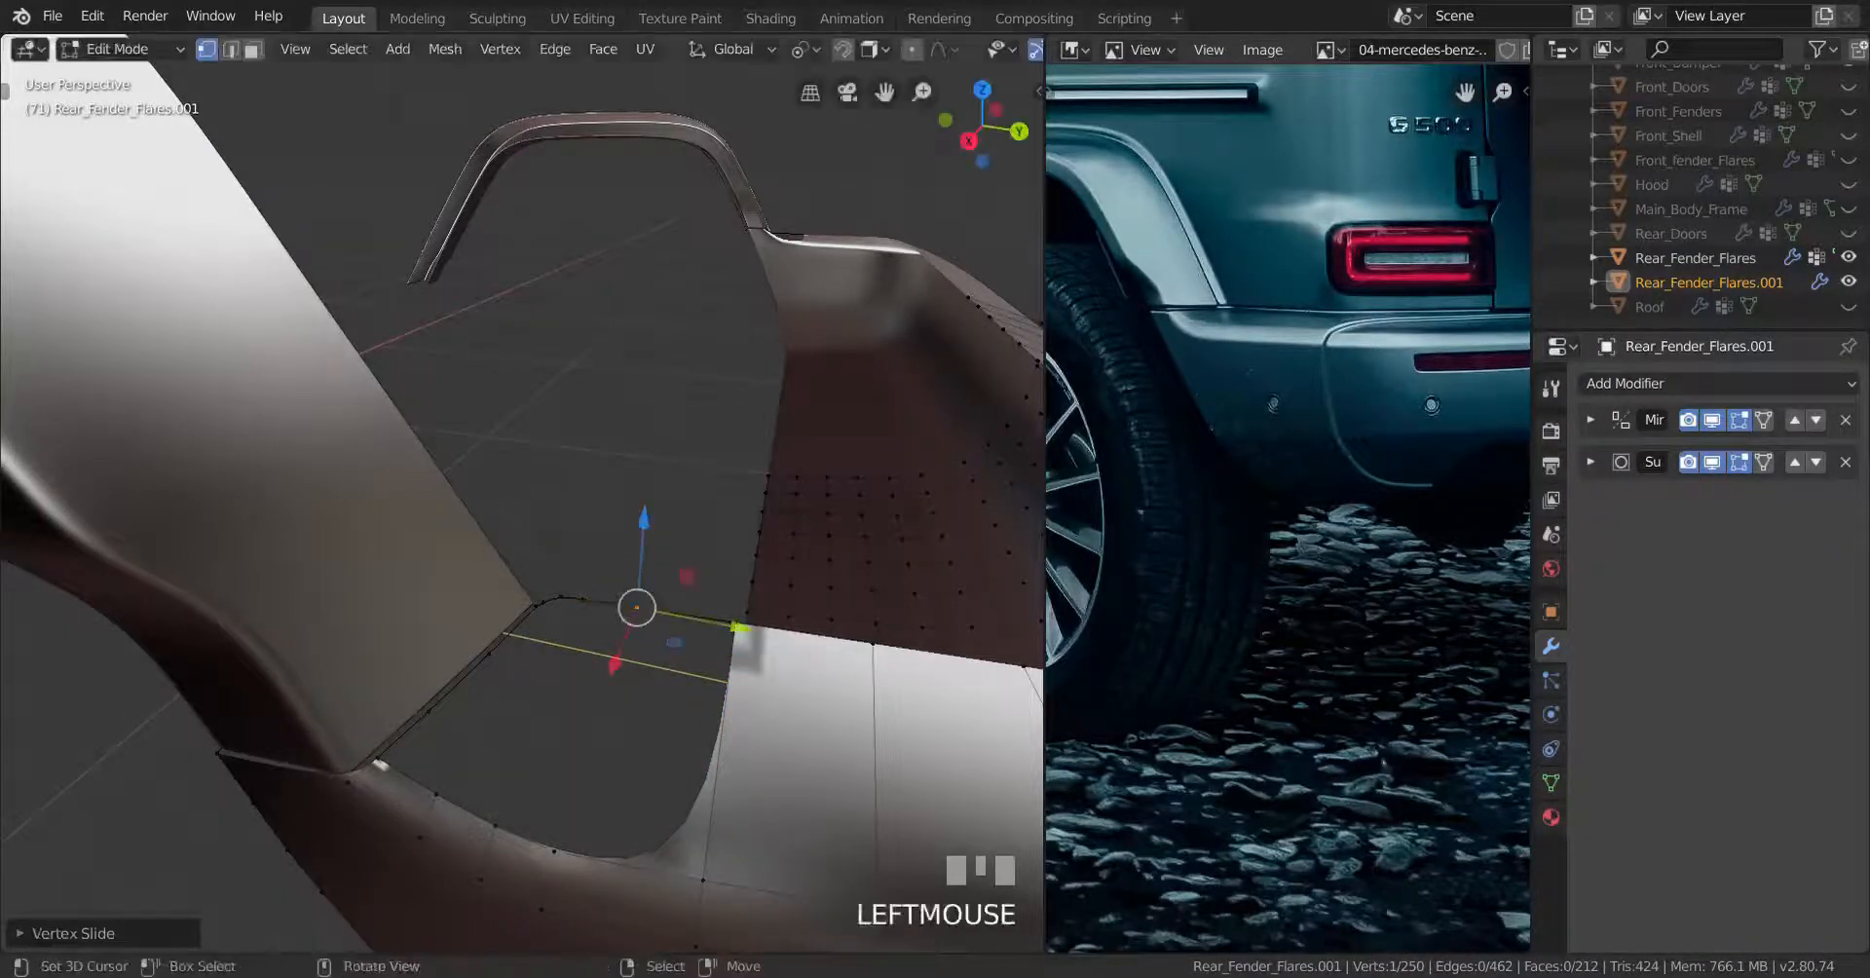
Fill the next top face up to the inserted vertex and dissolve the surplus vertex near the fender flare
middle_click_drag(783, 655, 755, 619)
right_click(745, 614)
key("f")
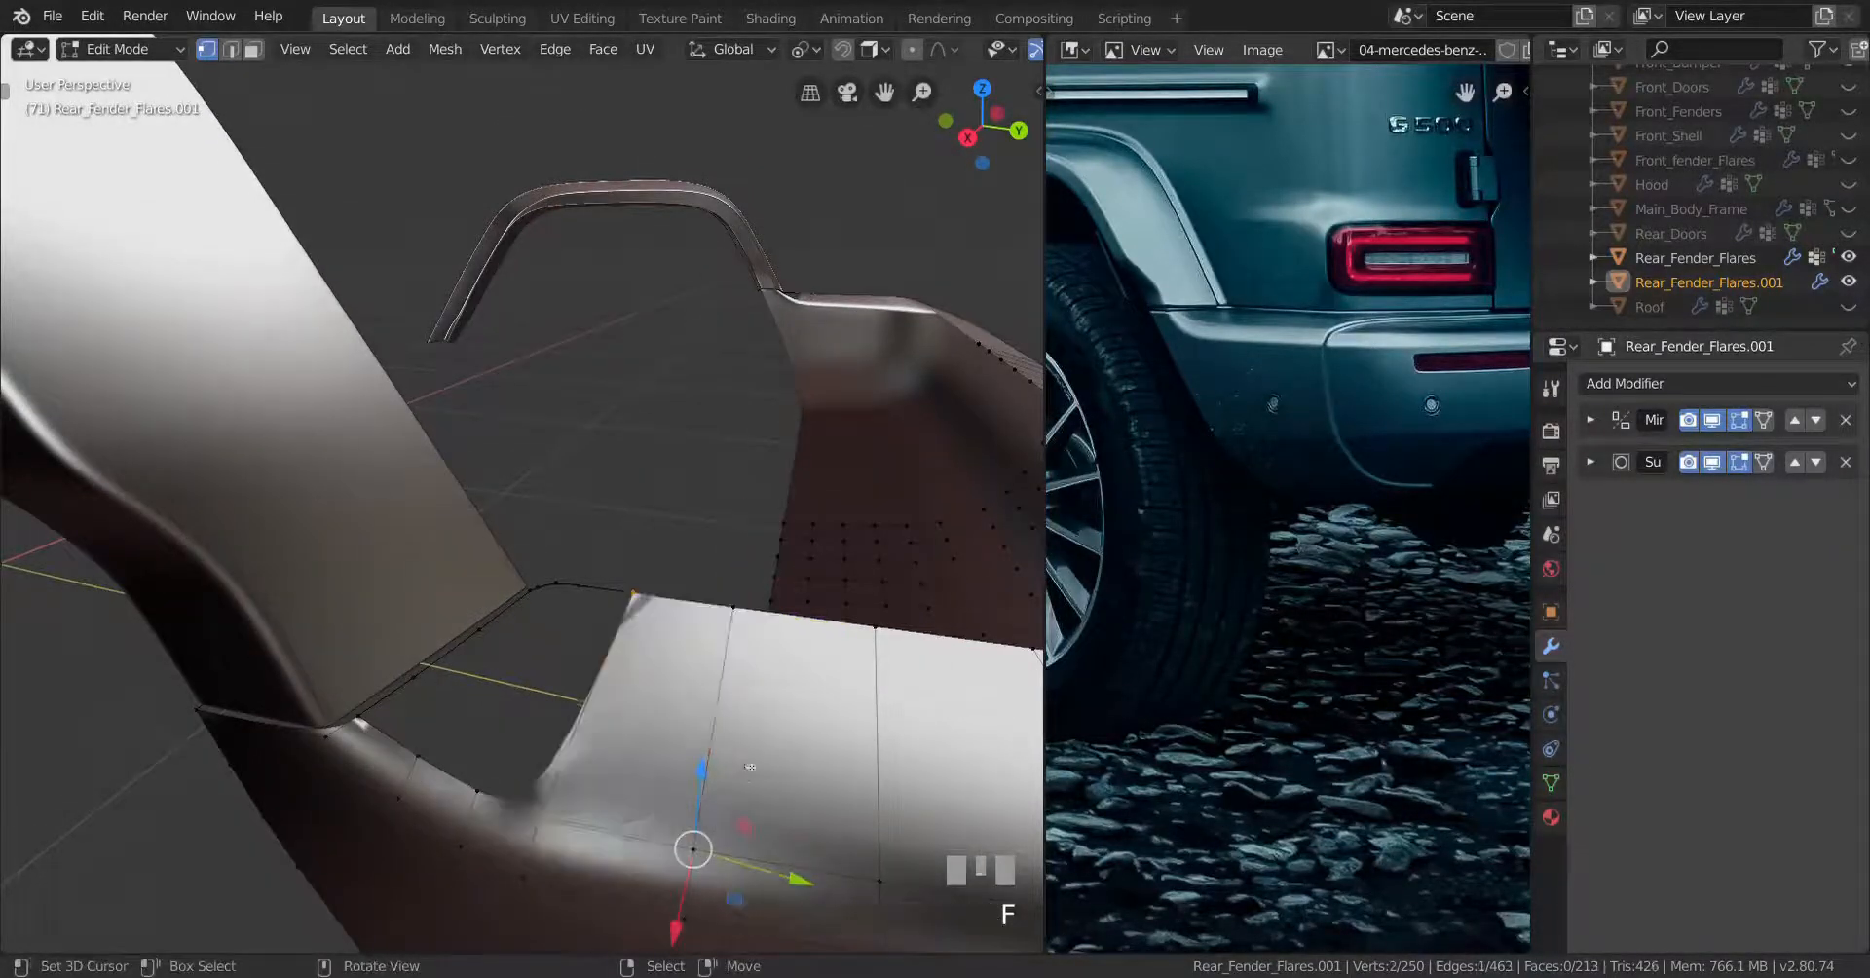
middle_click_drag(714, 823, 551, 610)
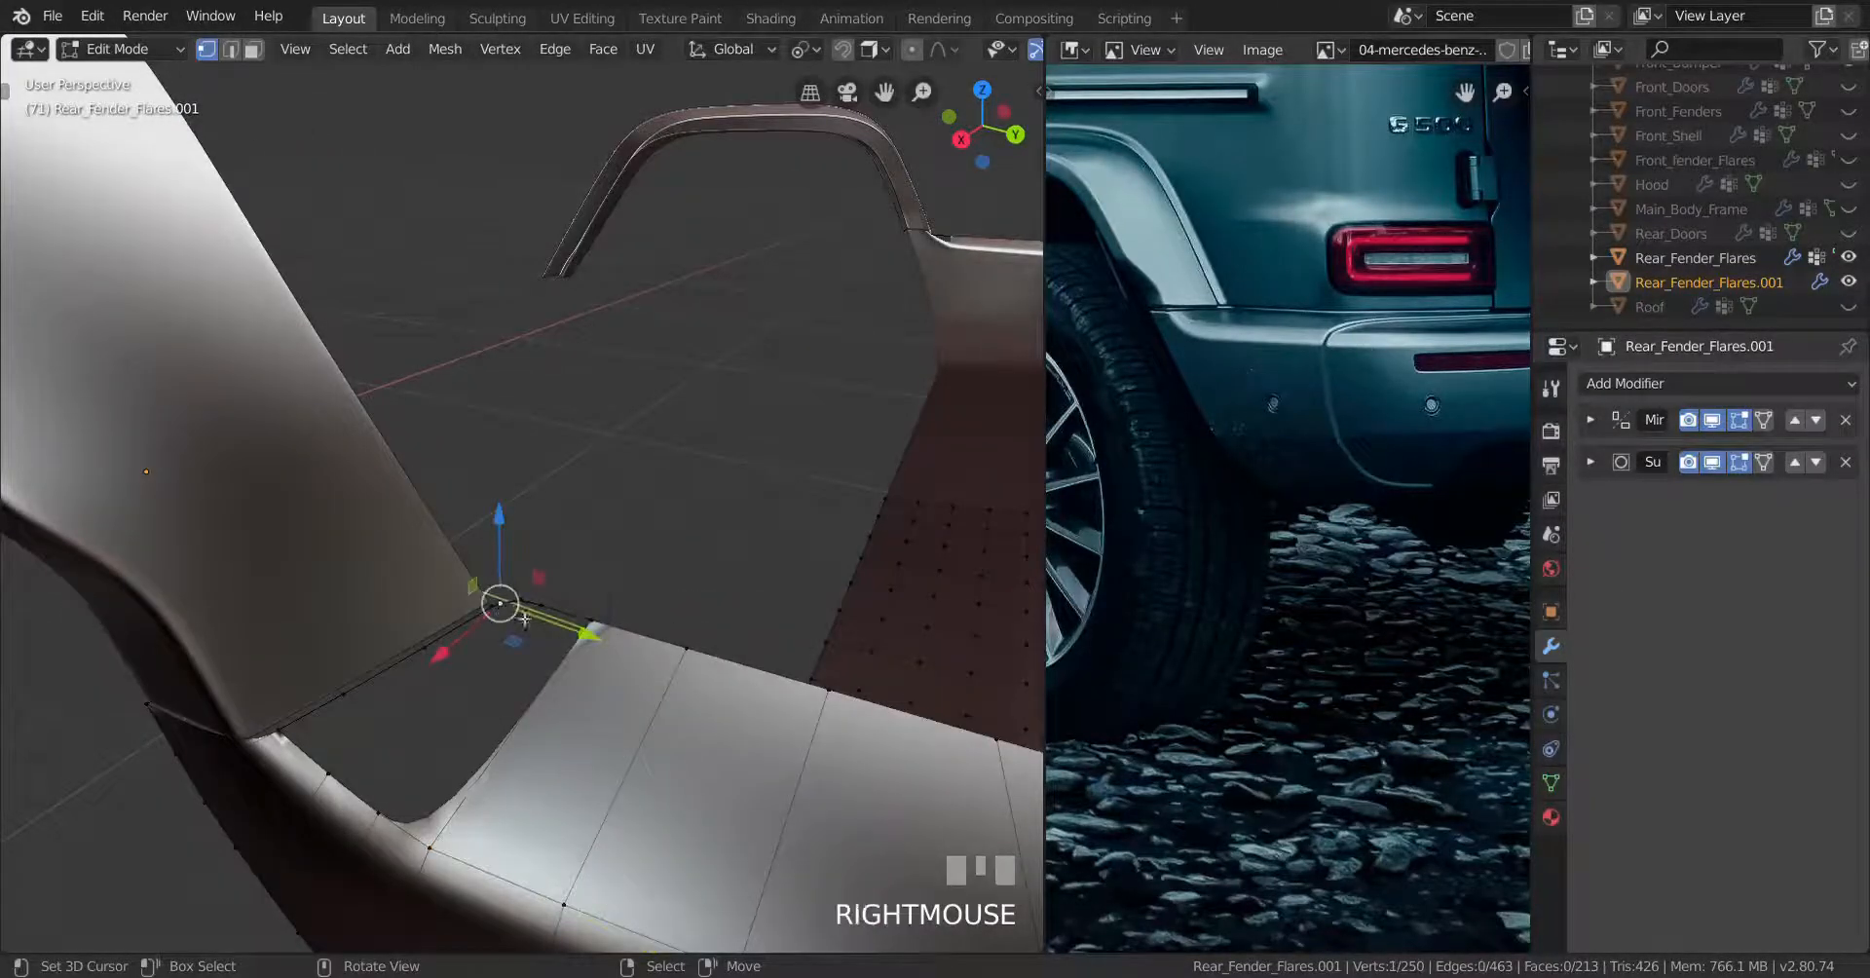
key("x")
left_click(522, 754)
Insert another vertex on the remaining inner edge and fill two more top faces towards the fender flare
middle_click_drag(522, 754, 624, 565, "shift")
scroll(575, 684, "up", 2)
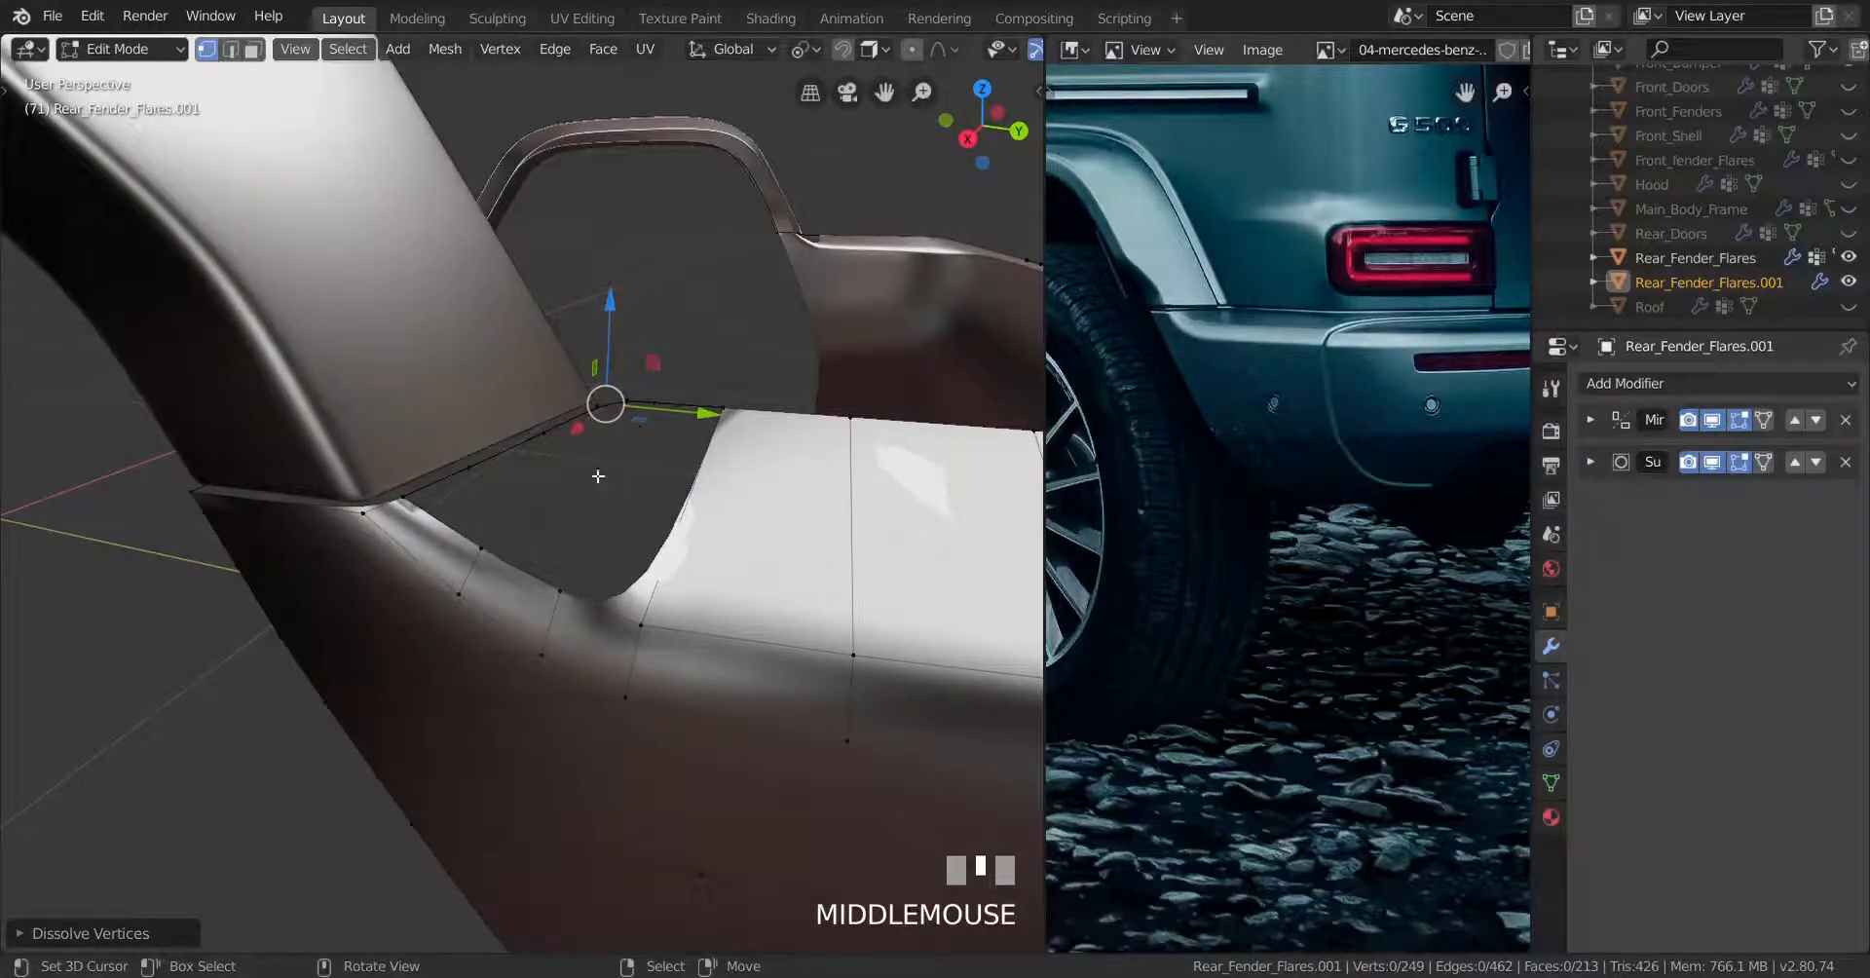
middle_click_drag(598, 475, 563, 511)
key("ctrl+r")
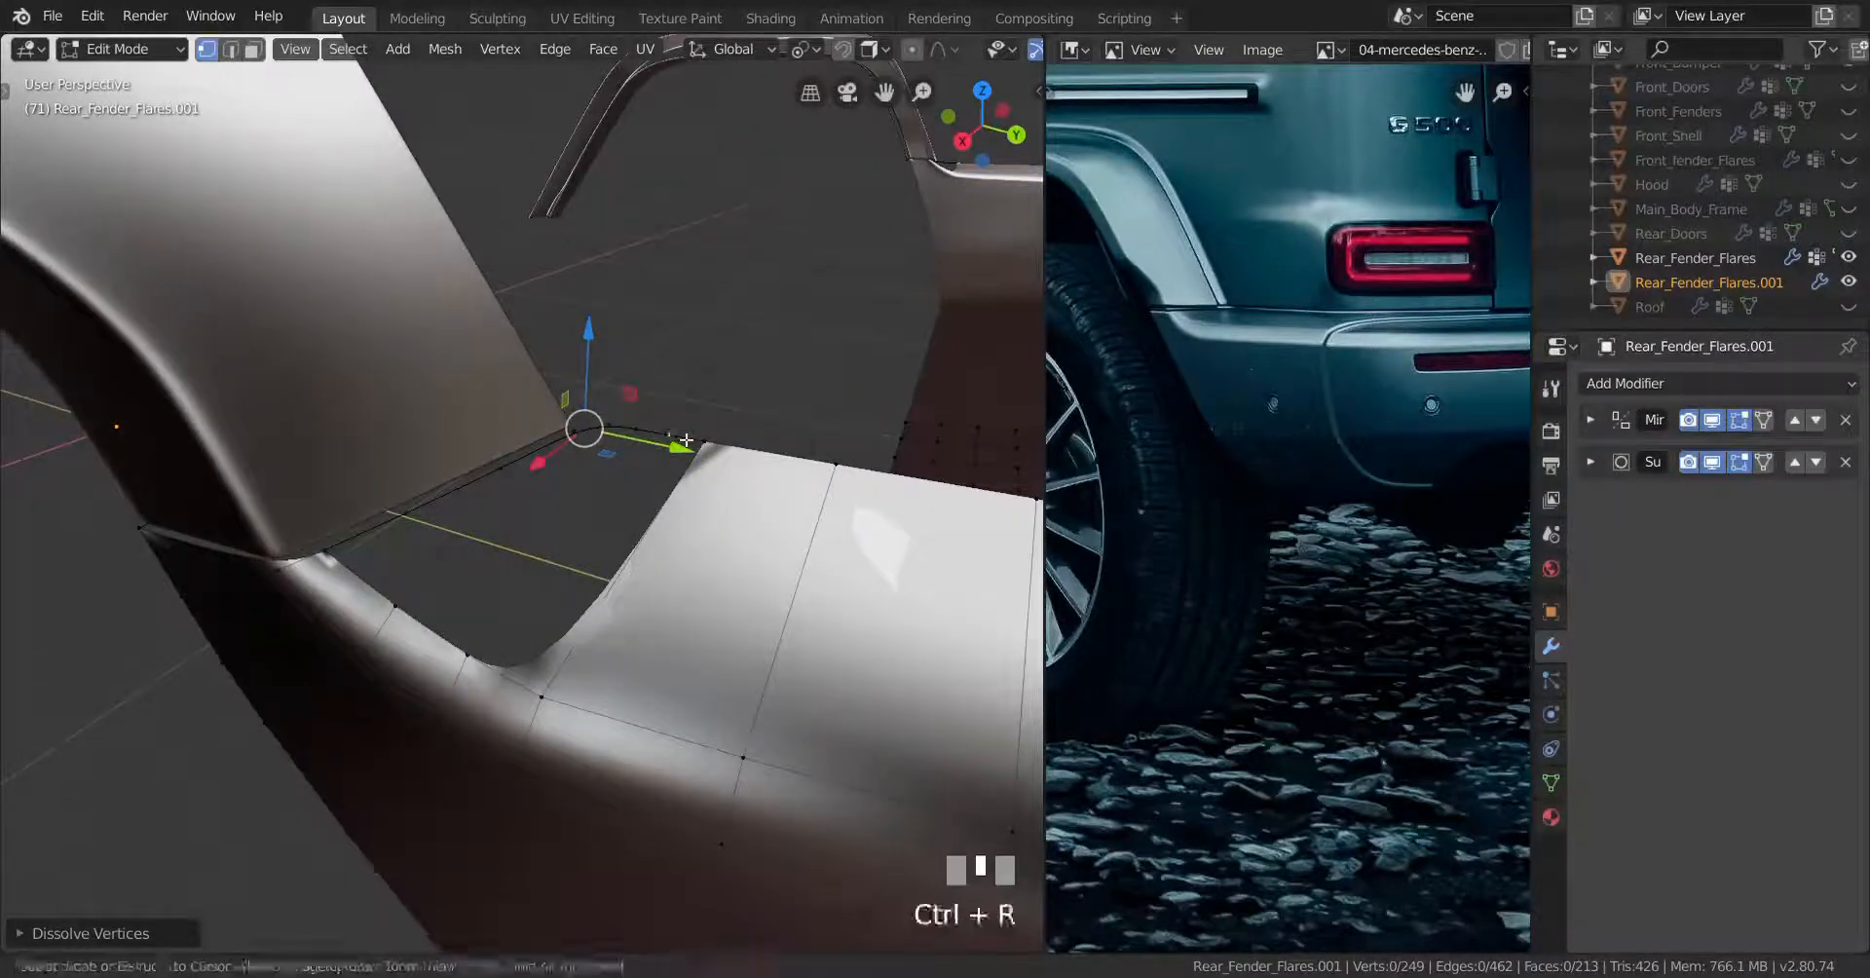
left_click(646, 461)
right_click(618, 676)
key("f")
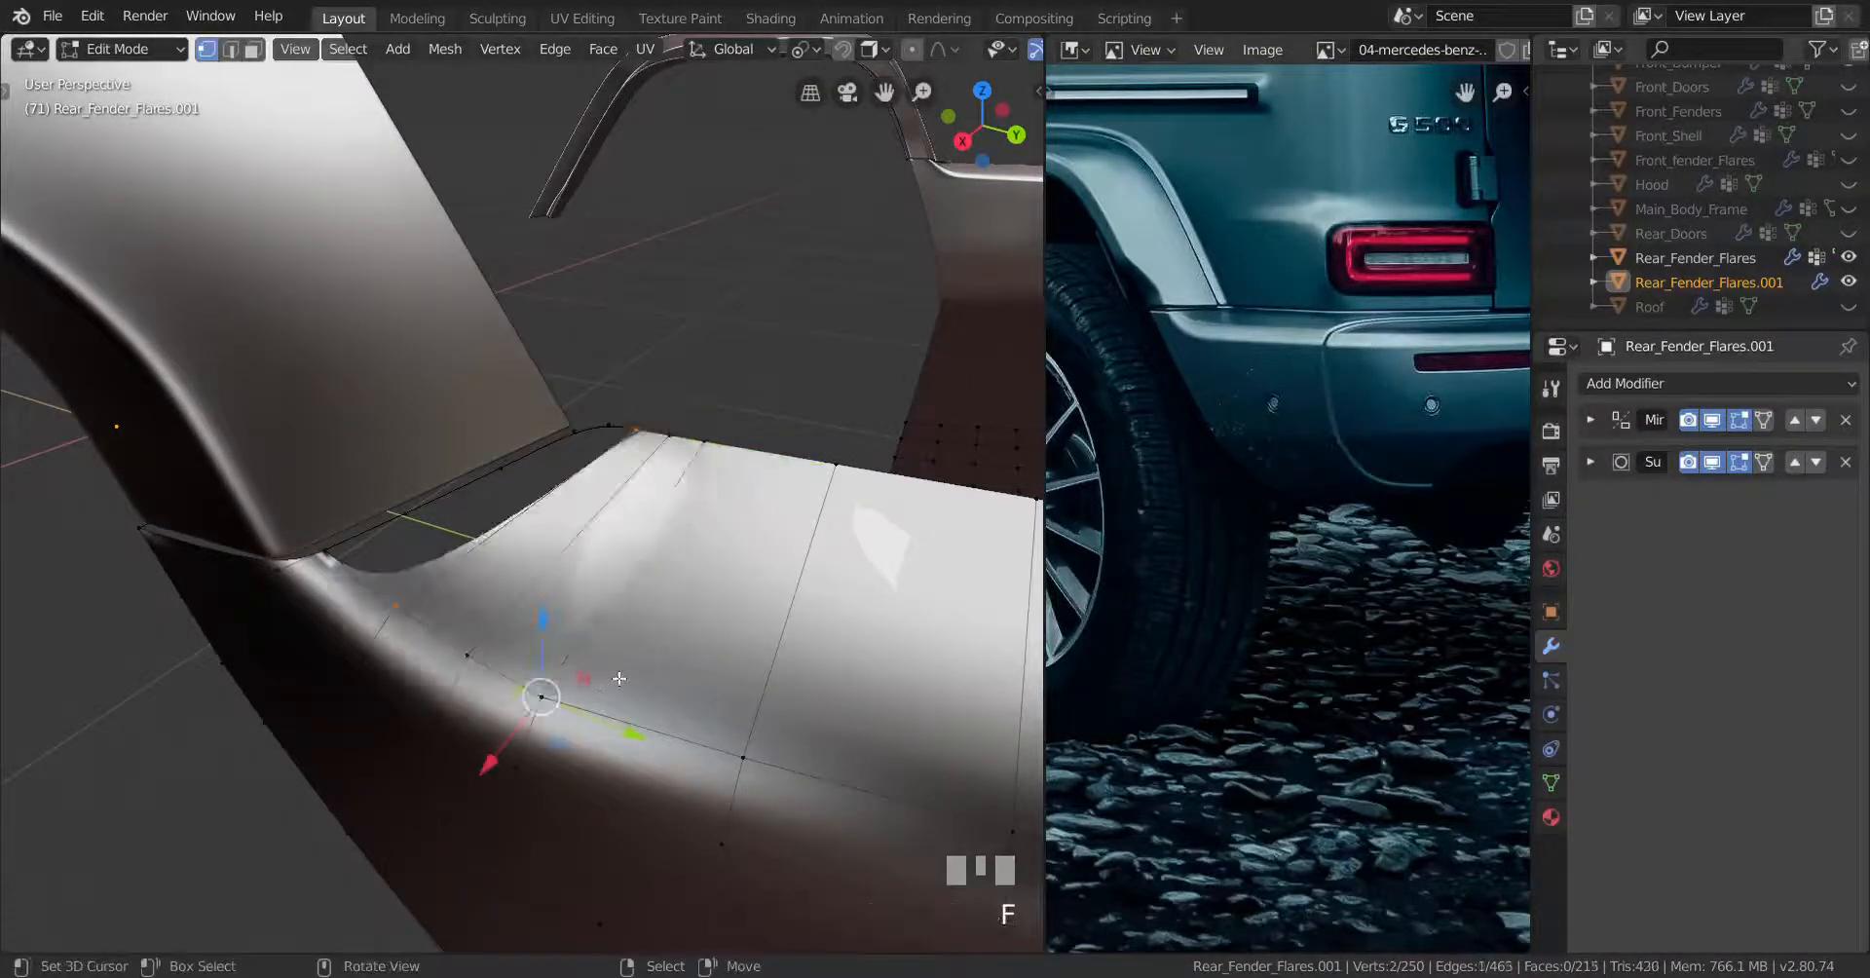
Try adding two centred loop cuts along the bumper's top surface
middle_click_drag(574, 555, 594, 557)
scroll(599, 558, "down", 3)
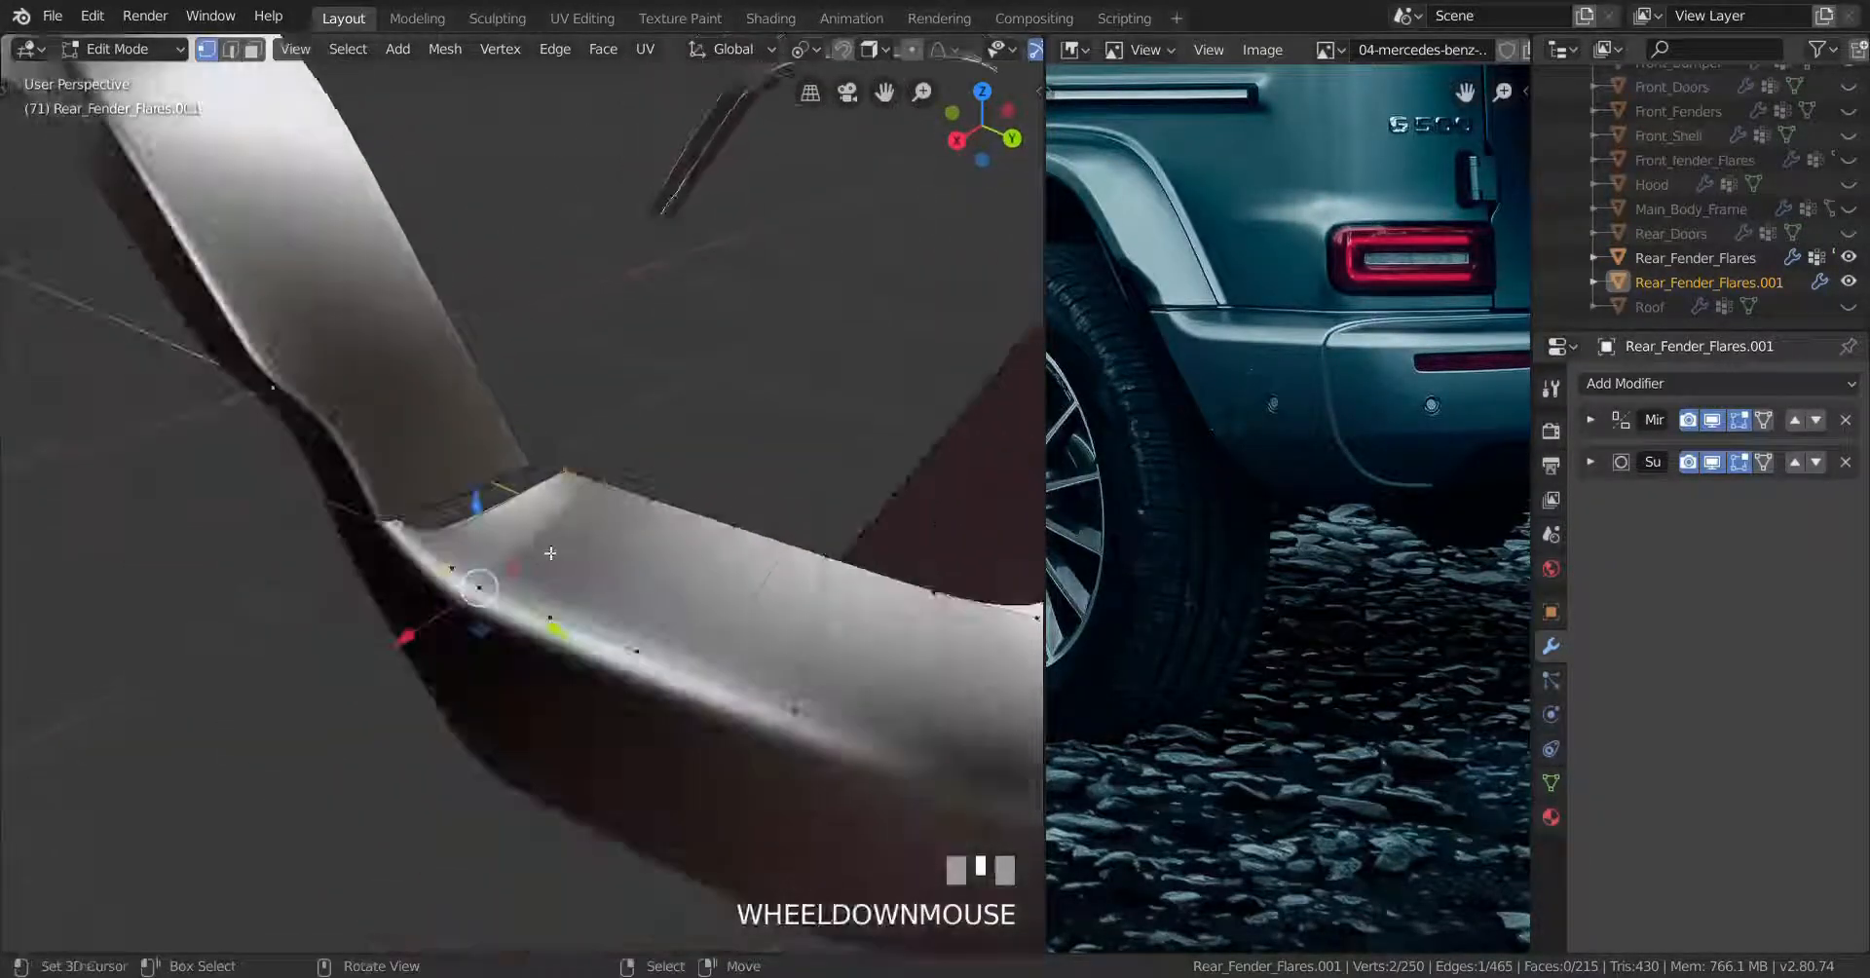
scroll(611, 559, "up", 1)
key("ctrl+r")
scroll(599, 547, "up", 1)
left_click(599, 545)
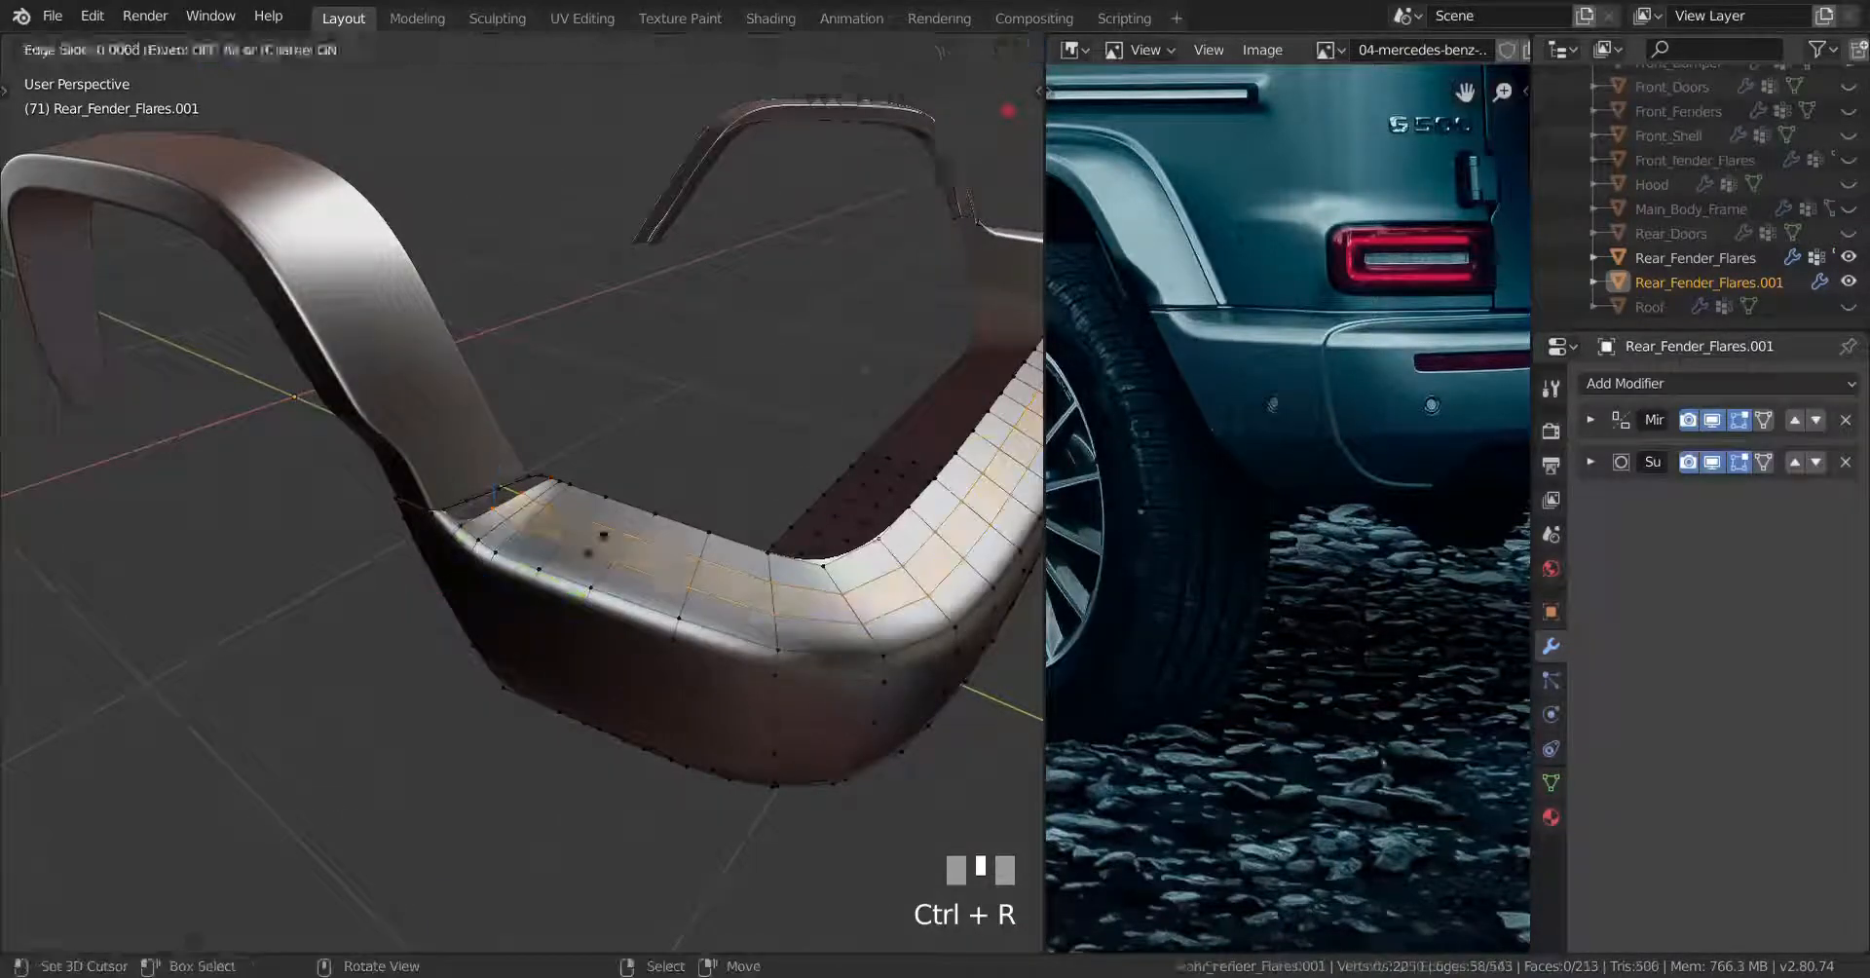
right_click(599, 545)
Examine the bumper's top surface in Object and Edit Mode against the reference photo and the side blueprint
middle_click_drag(602, 561, 488, 506)
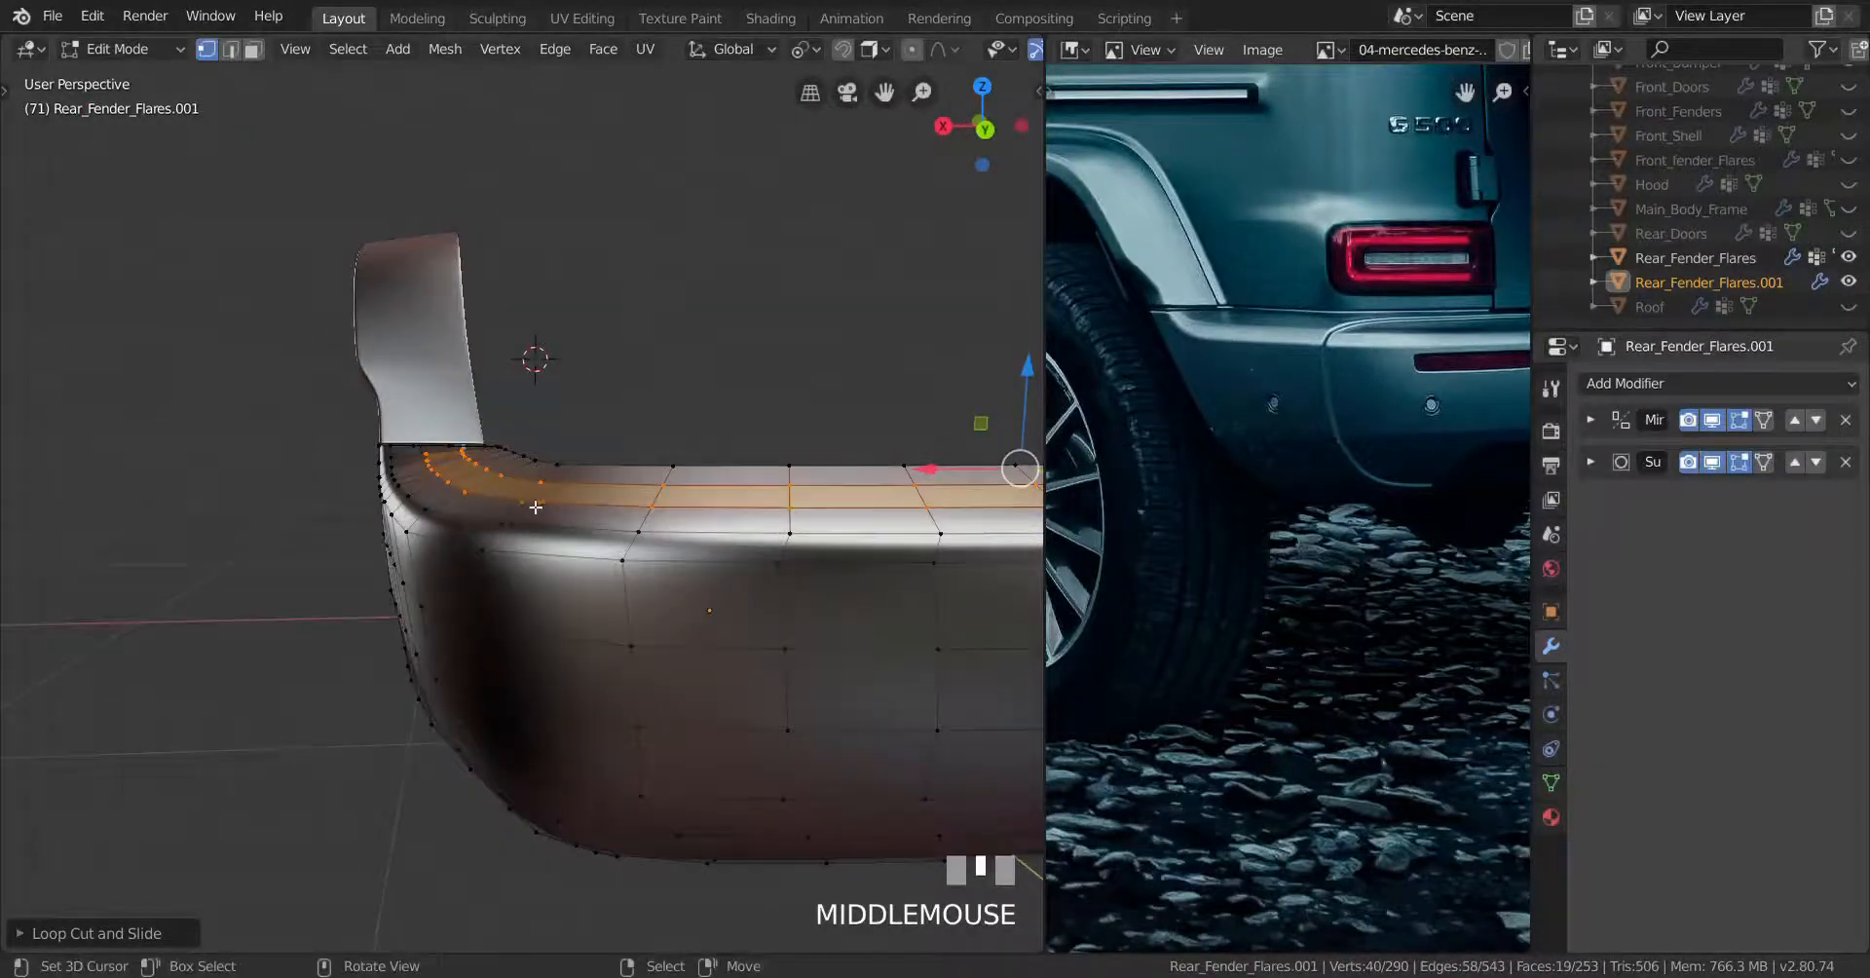
middle_click_drag(716, 522, 703, 574)
middle_click_drag(708, 568, 679, 567, "shift")
scroll(1375, 452, "down", 2)
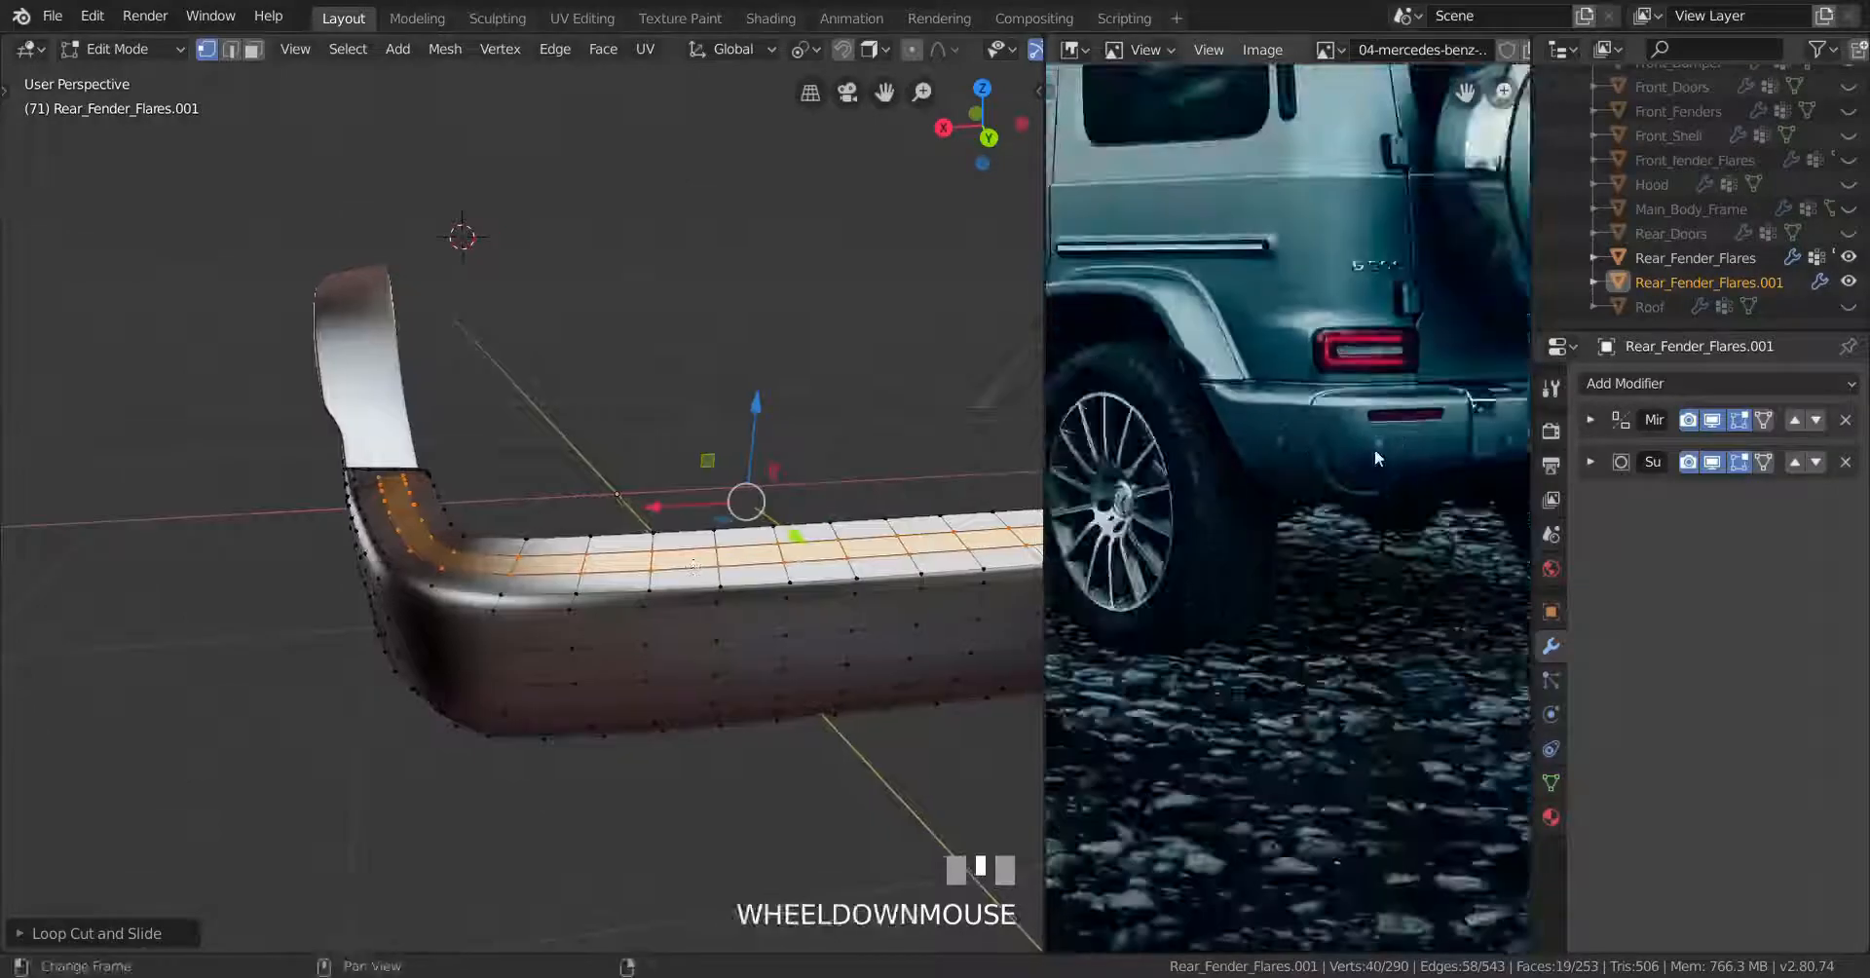
middle_click_drag(1371, 452, 1107, 468)
key("Tab")
middle_click_drag(438, 596, 601, 584)
key("Tab")
scroll(724, 574, "up", 1)
middle_click_drag(724, 573, 706, 605, "shift")
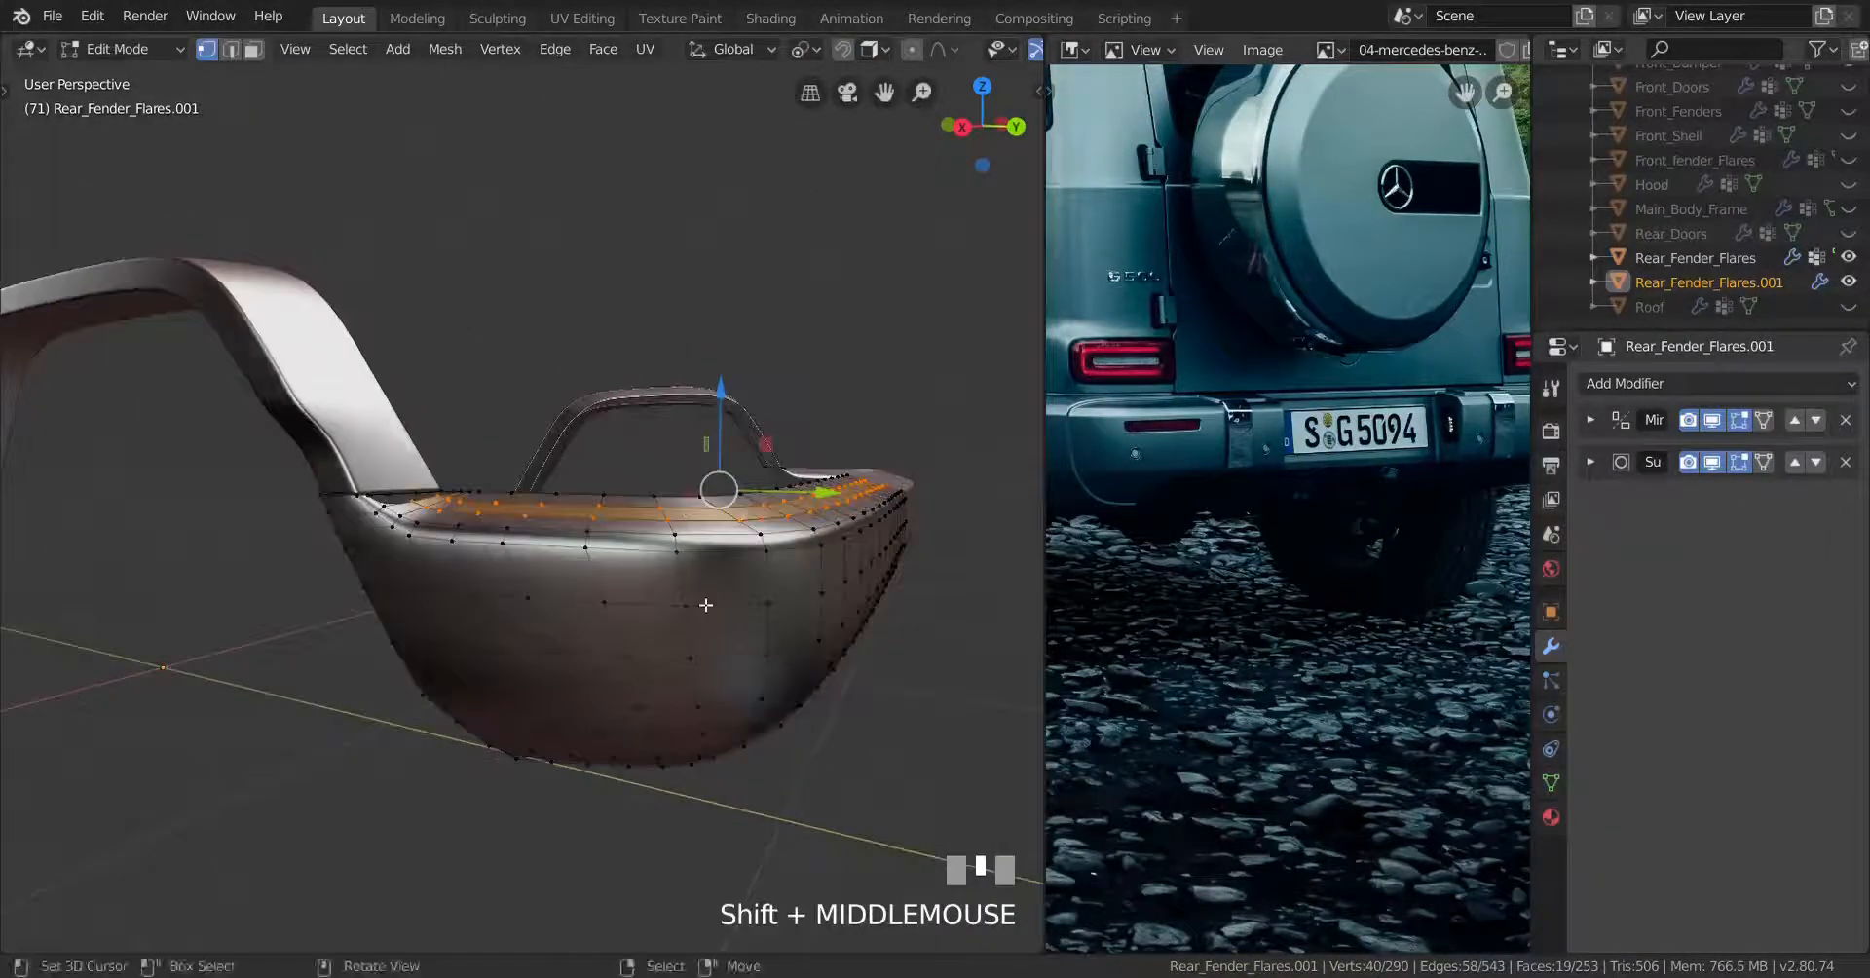
key("KP_3")
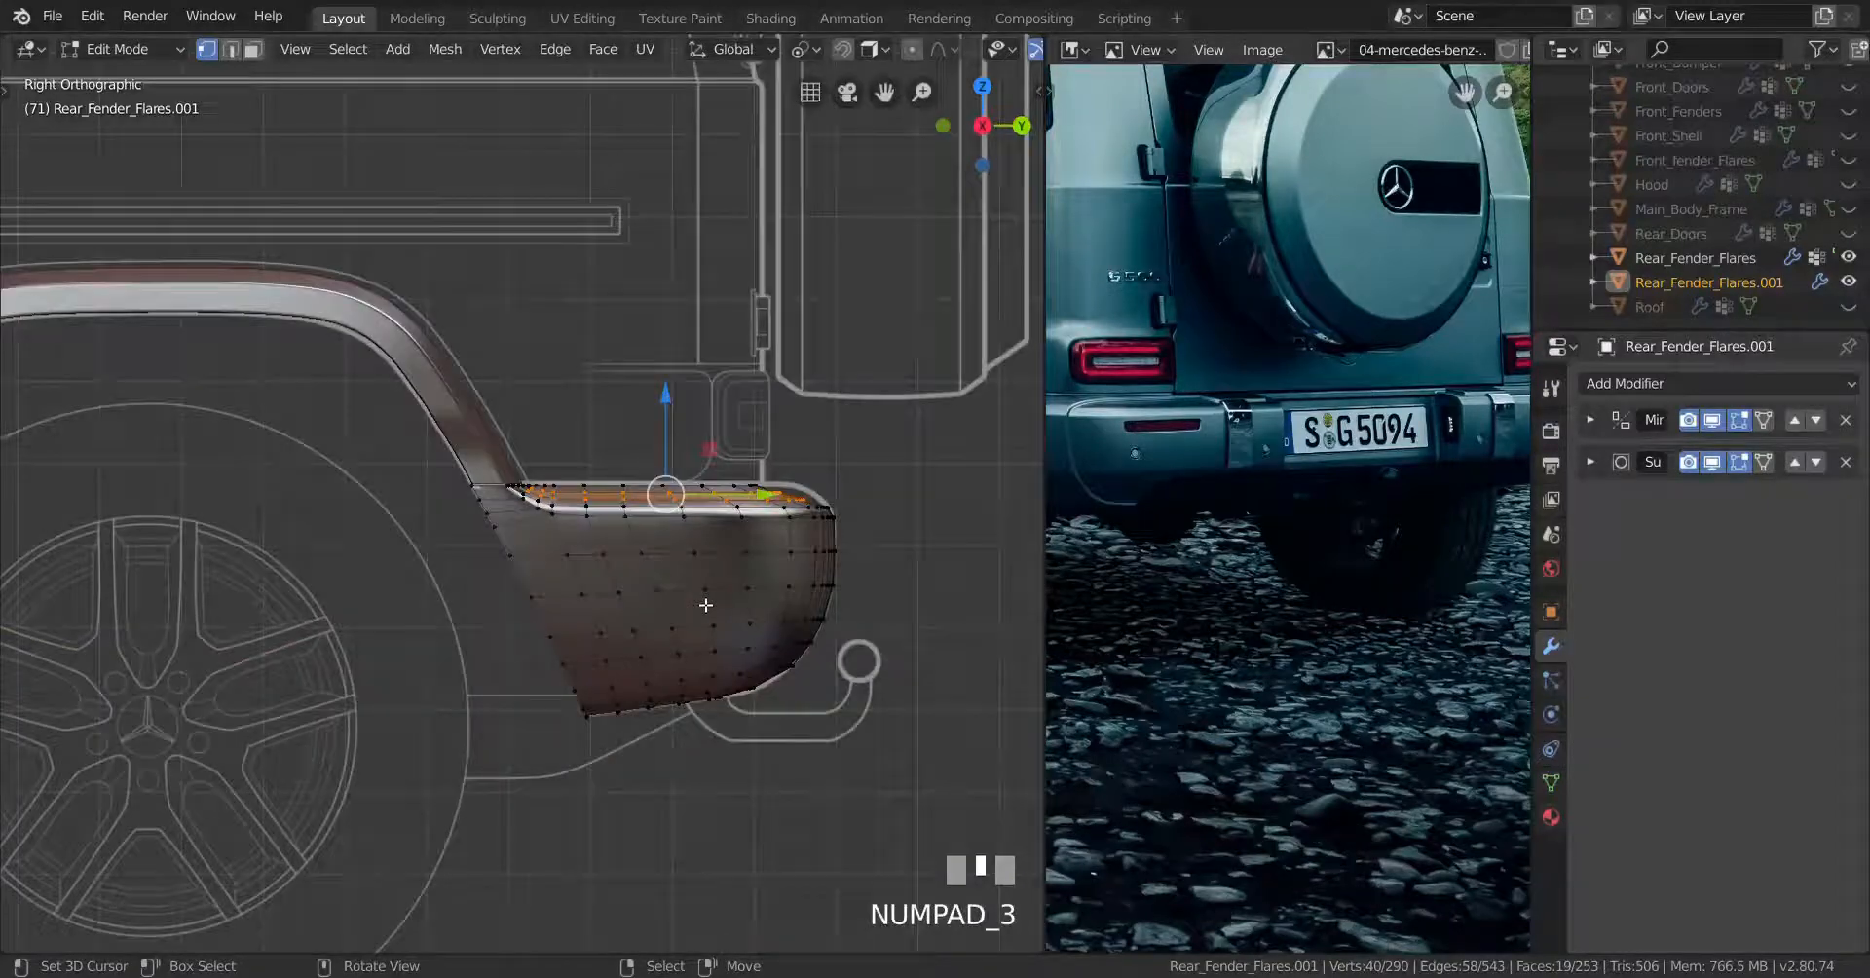
scroll(706, 605, "up", 1)
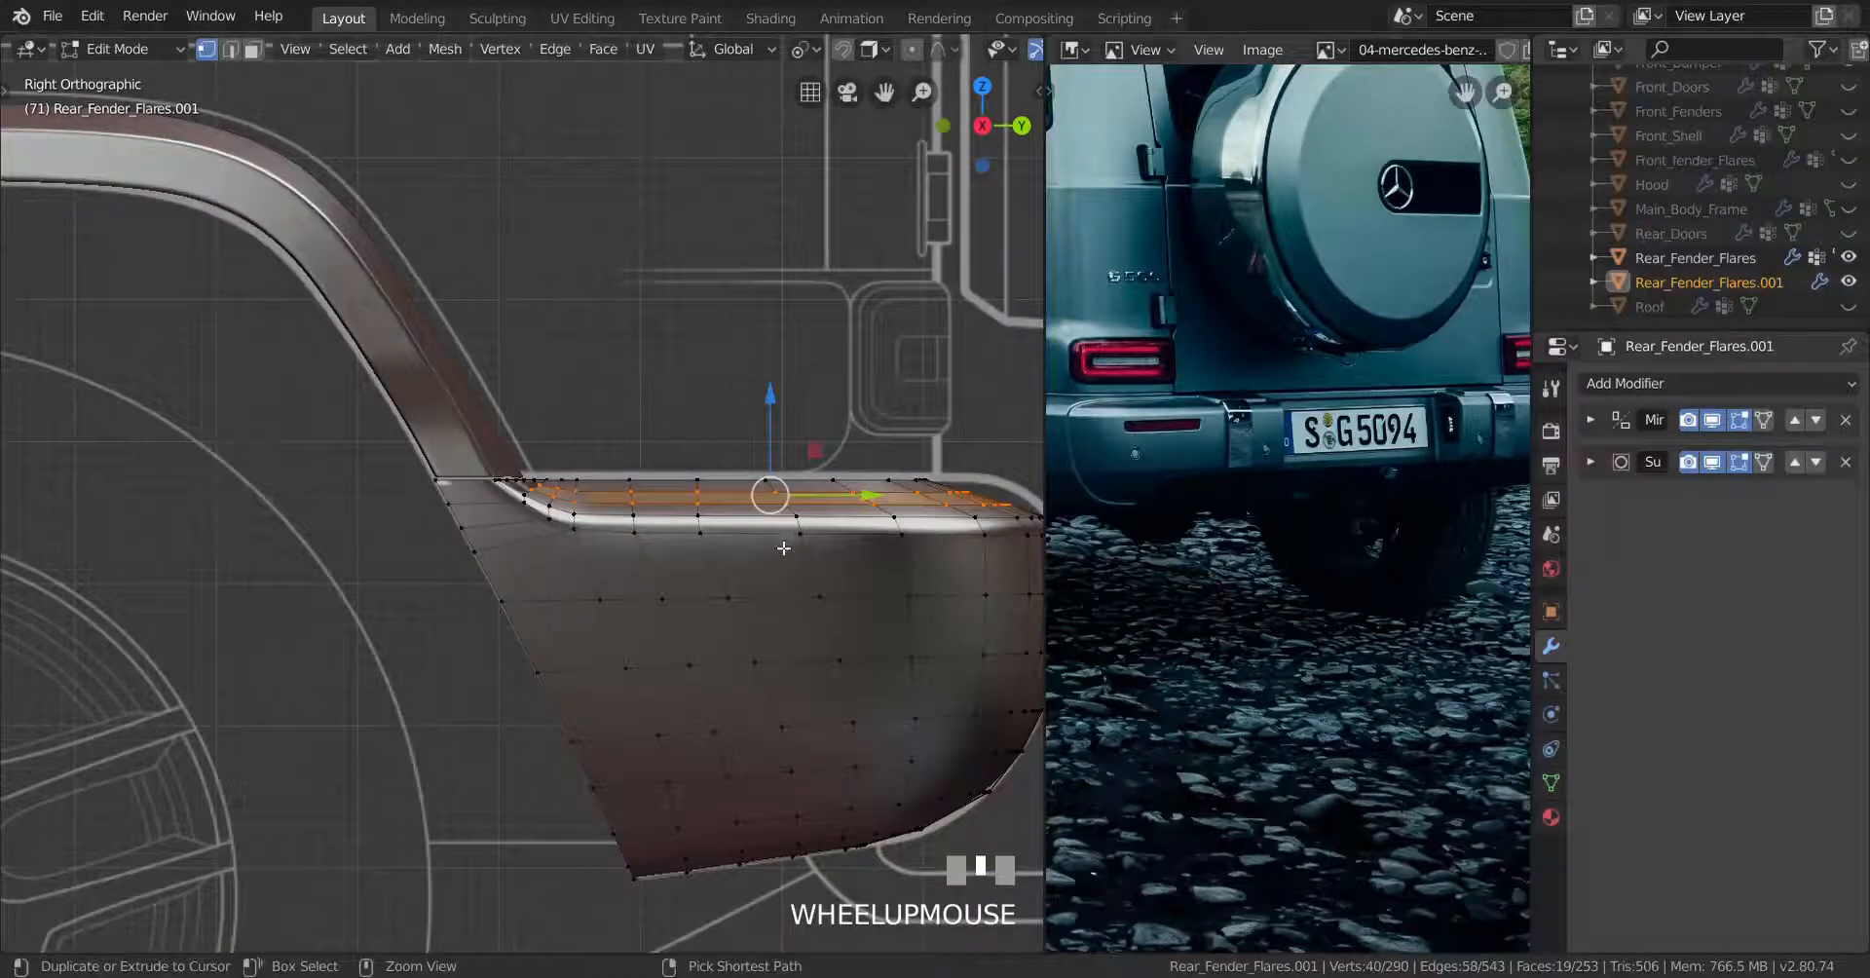
Undo the two loop cuts along the bumper's top surface
key("ctrl+z")
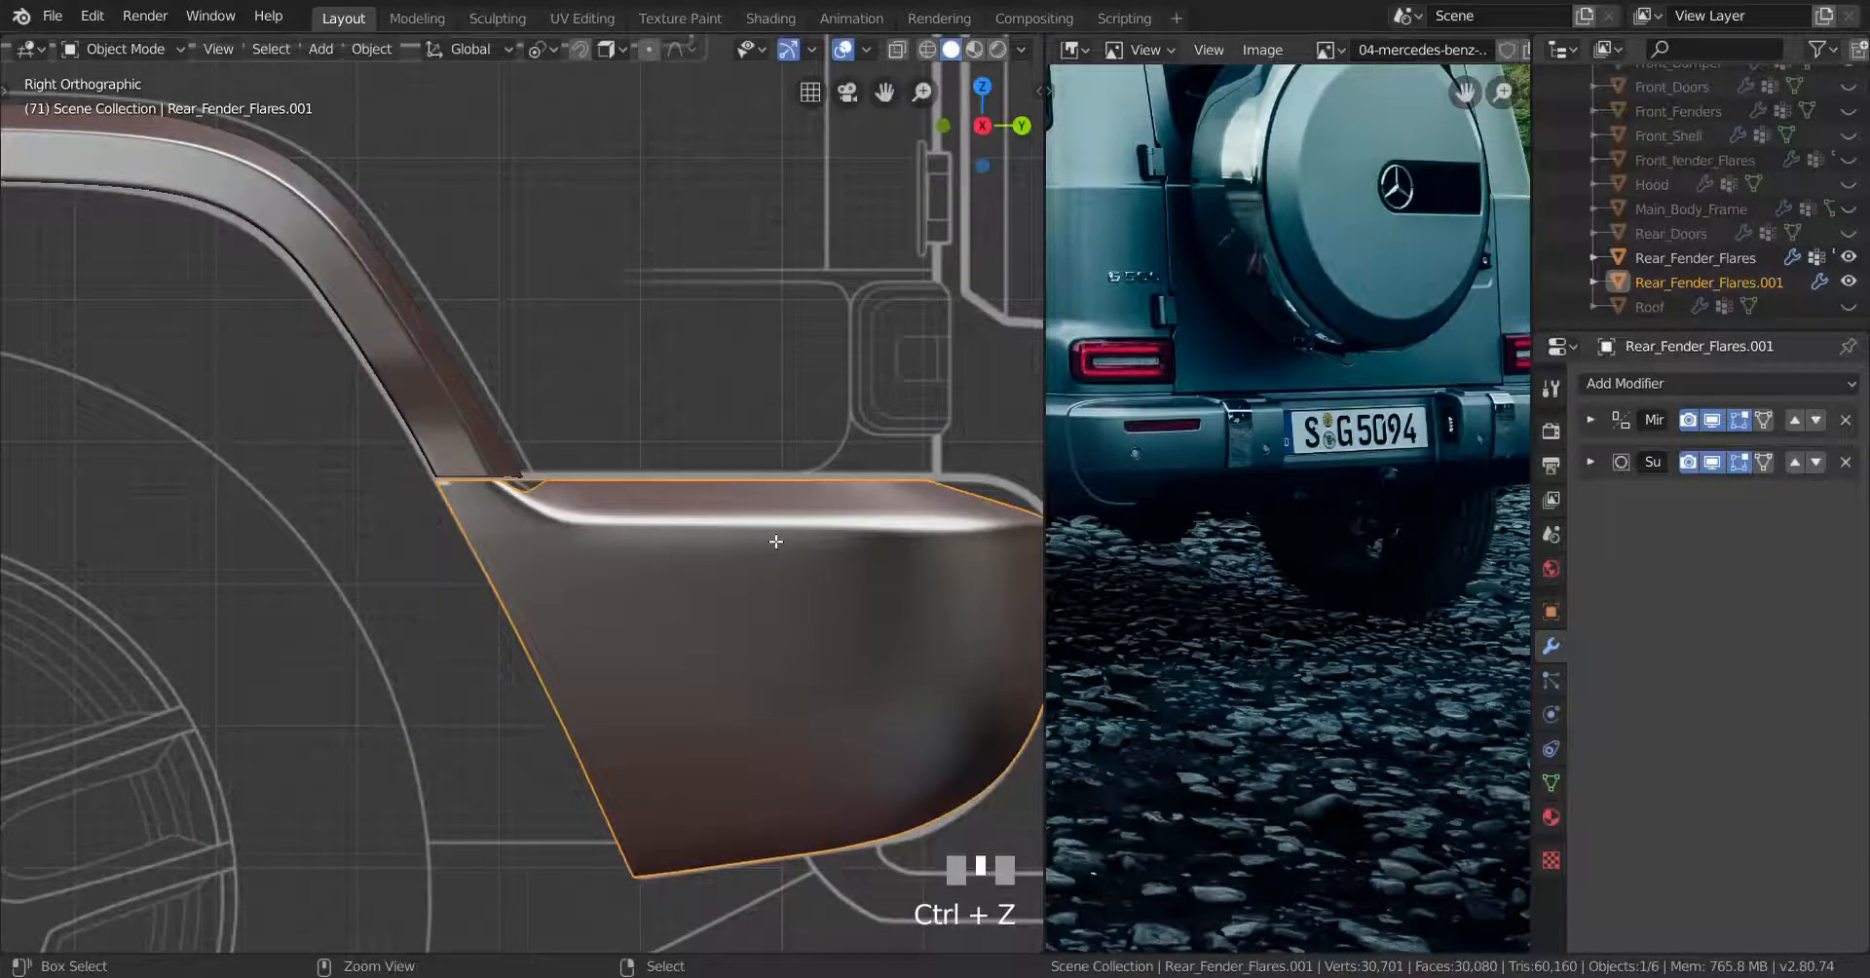
key("ctrl+z")
middle_click_drag(777, 542, 675, 549, "shift")
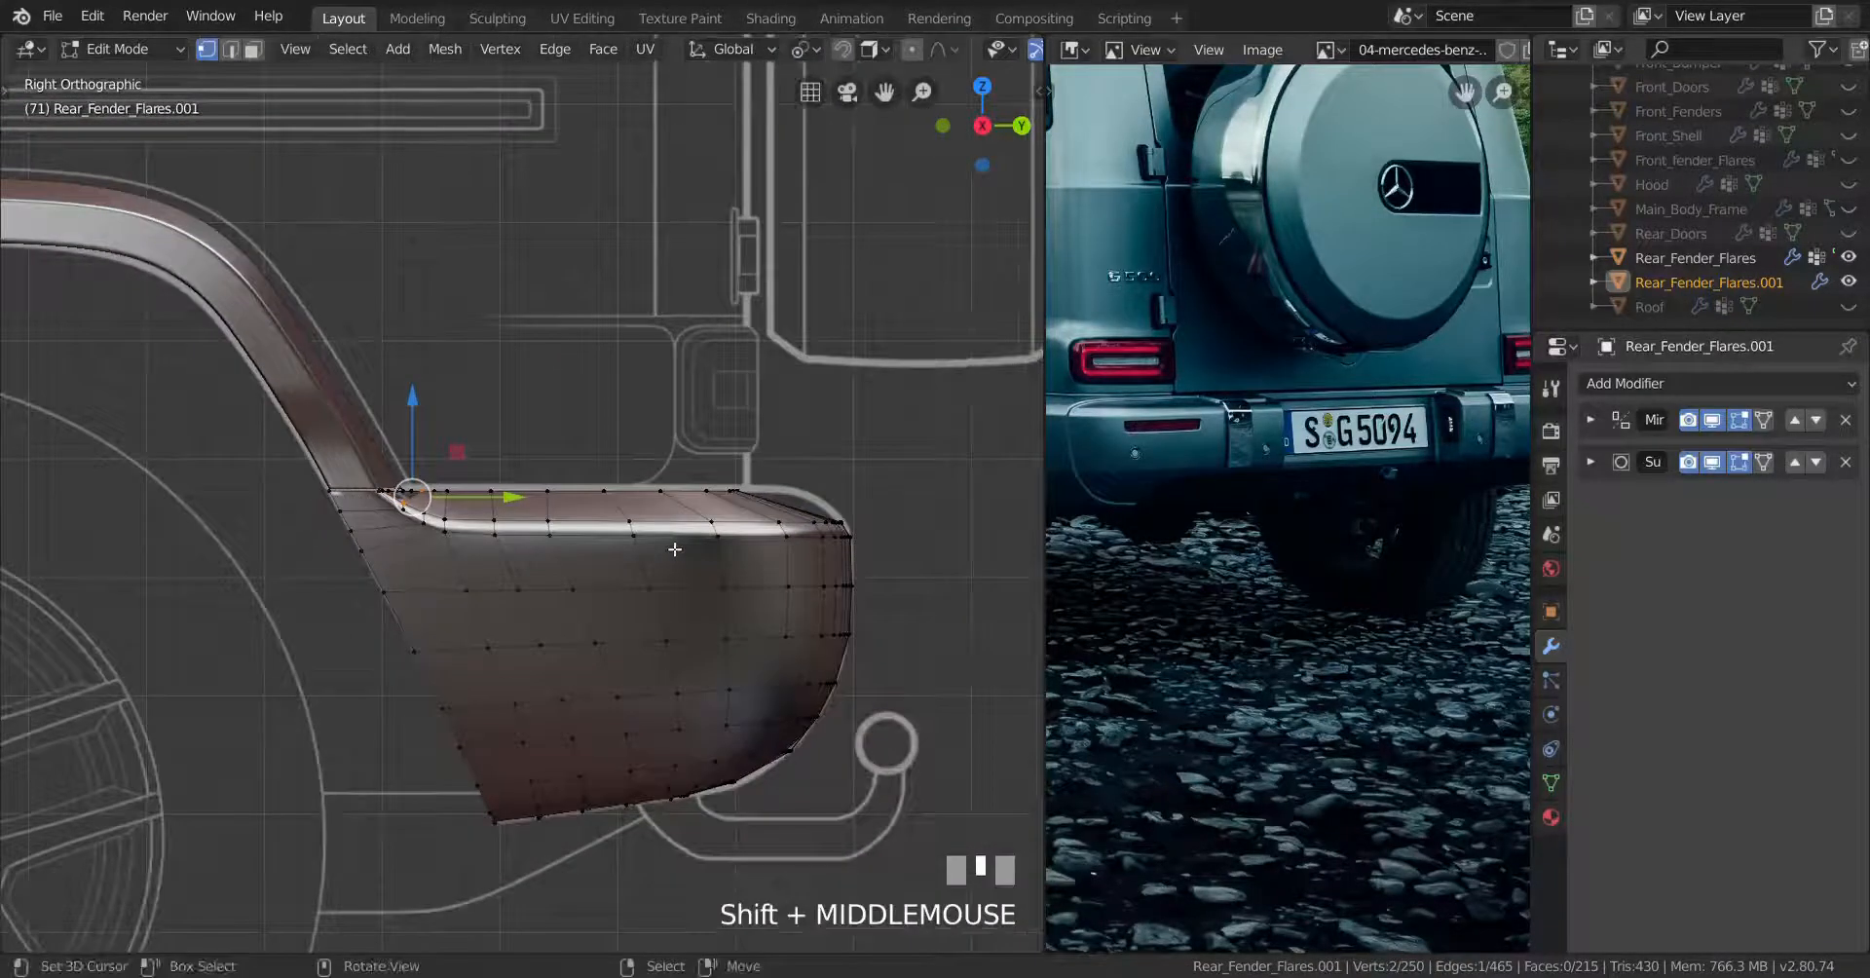
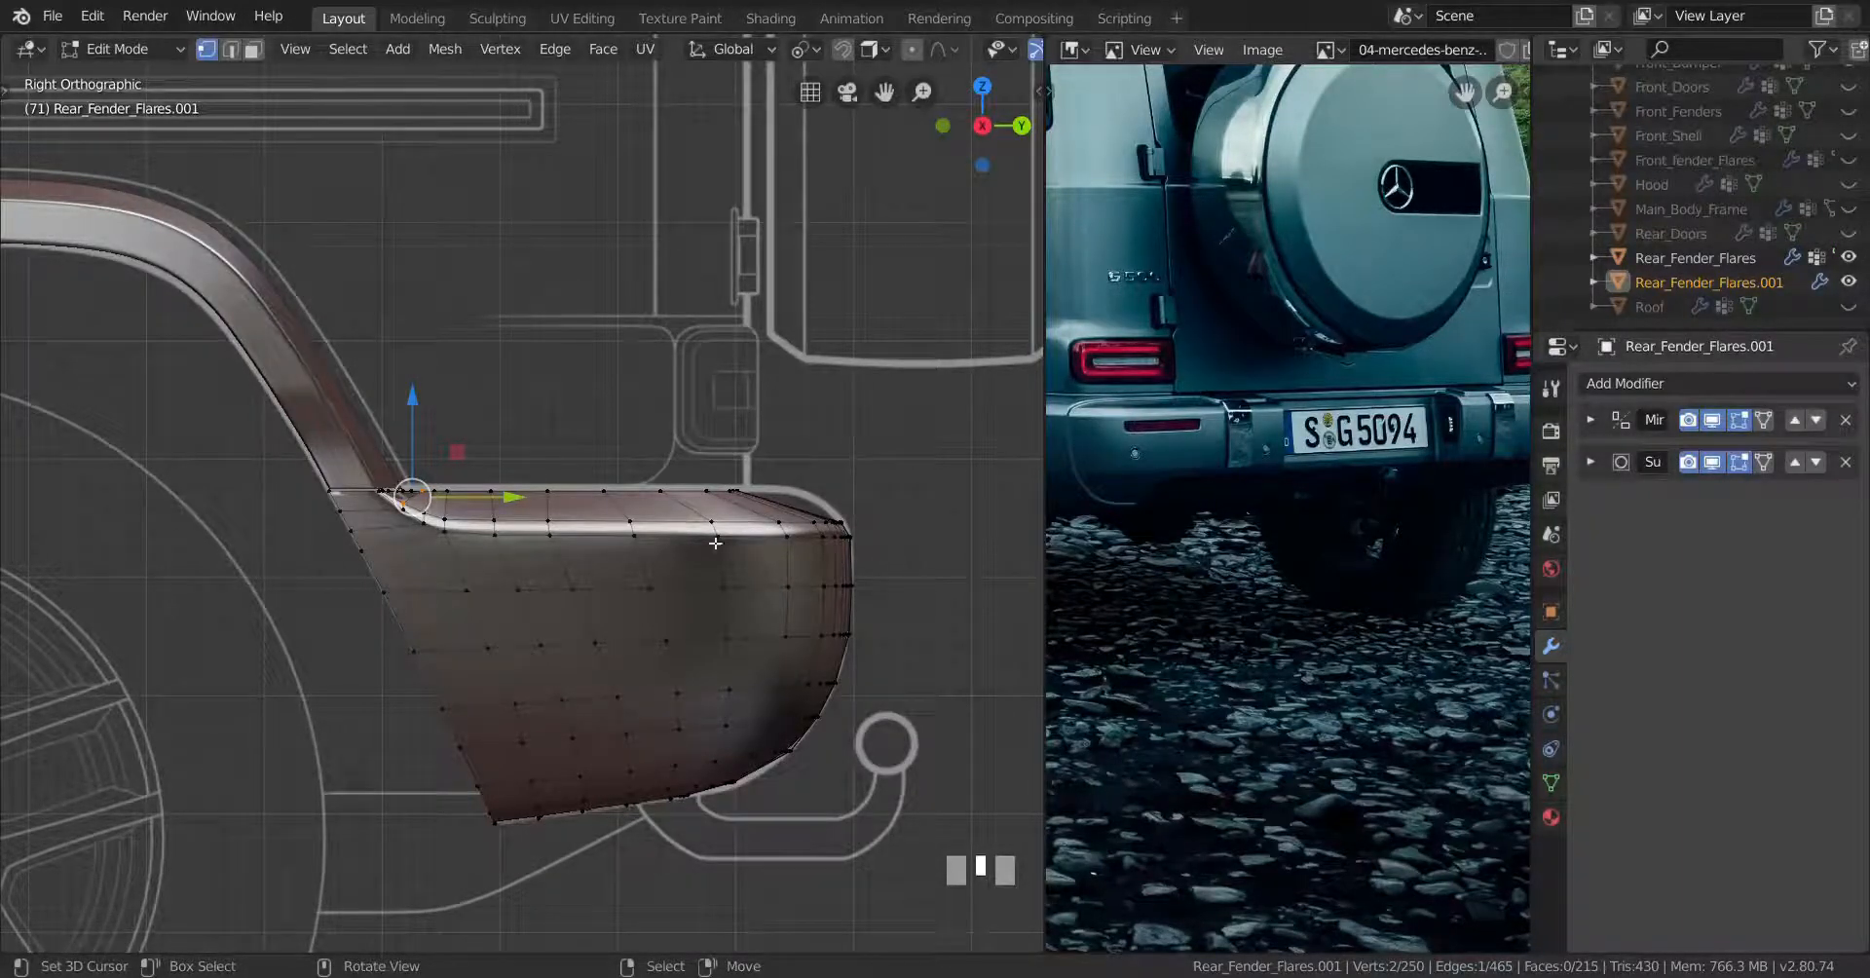
Compare the bumper's top edge and rear corner with the reference photo and the side and top blueprints, including in wireframe
middle_click_drag(1228, 487, 1428, 488)
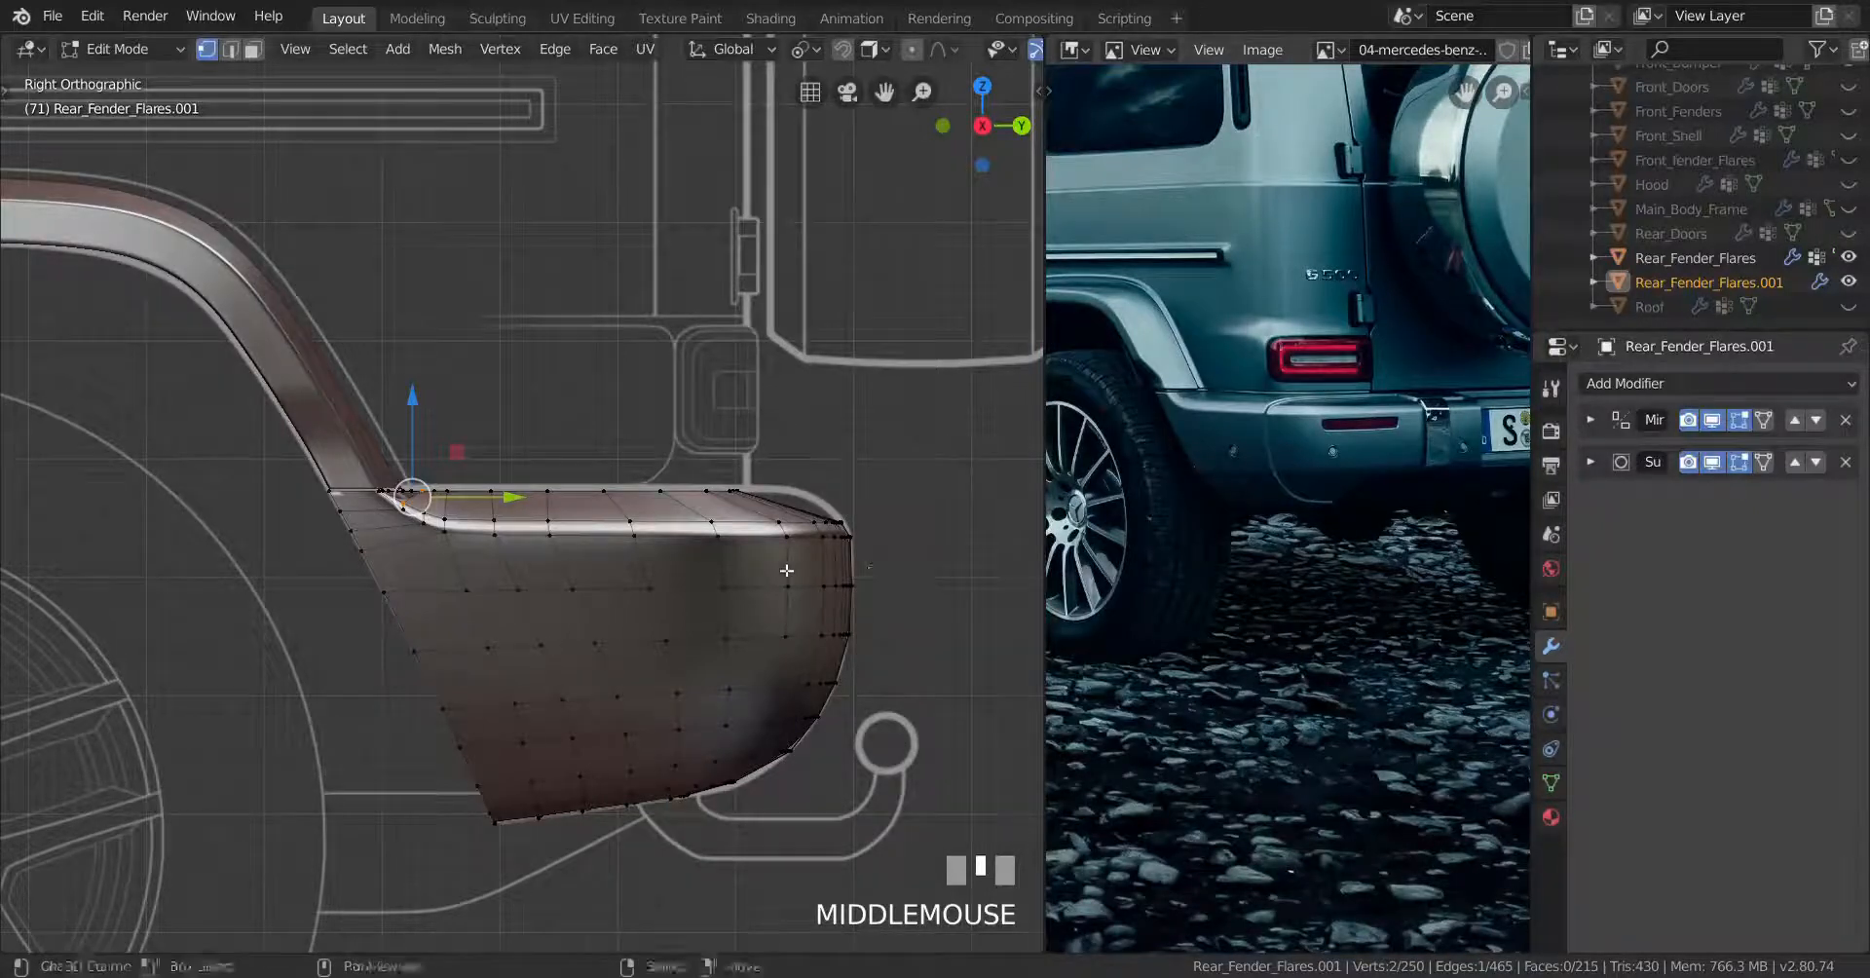
middle_click_drag(785, 568, 740, 609)
key("KP_3")
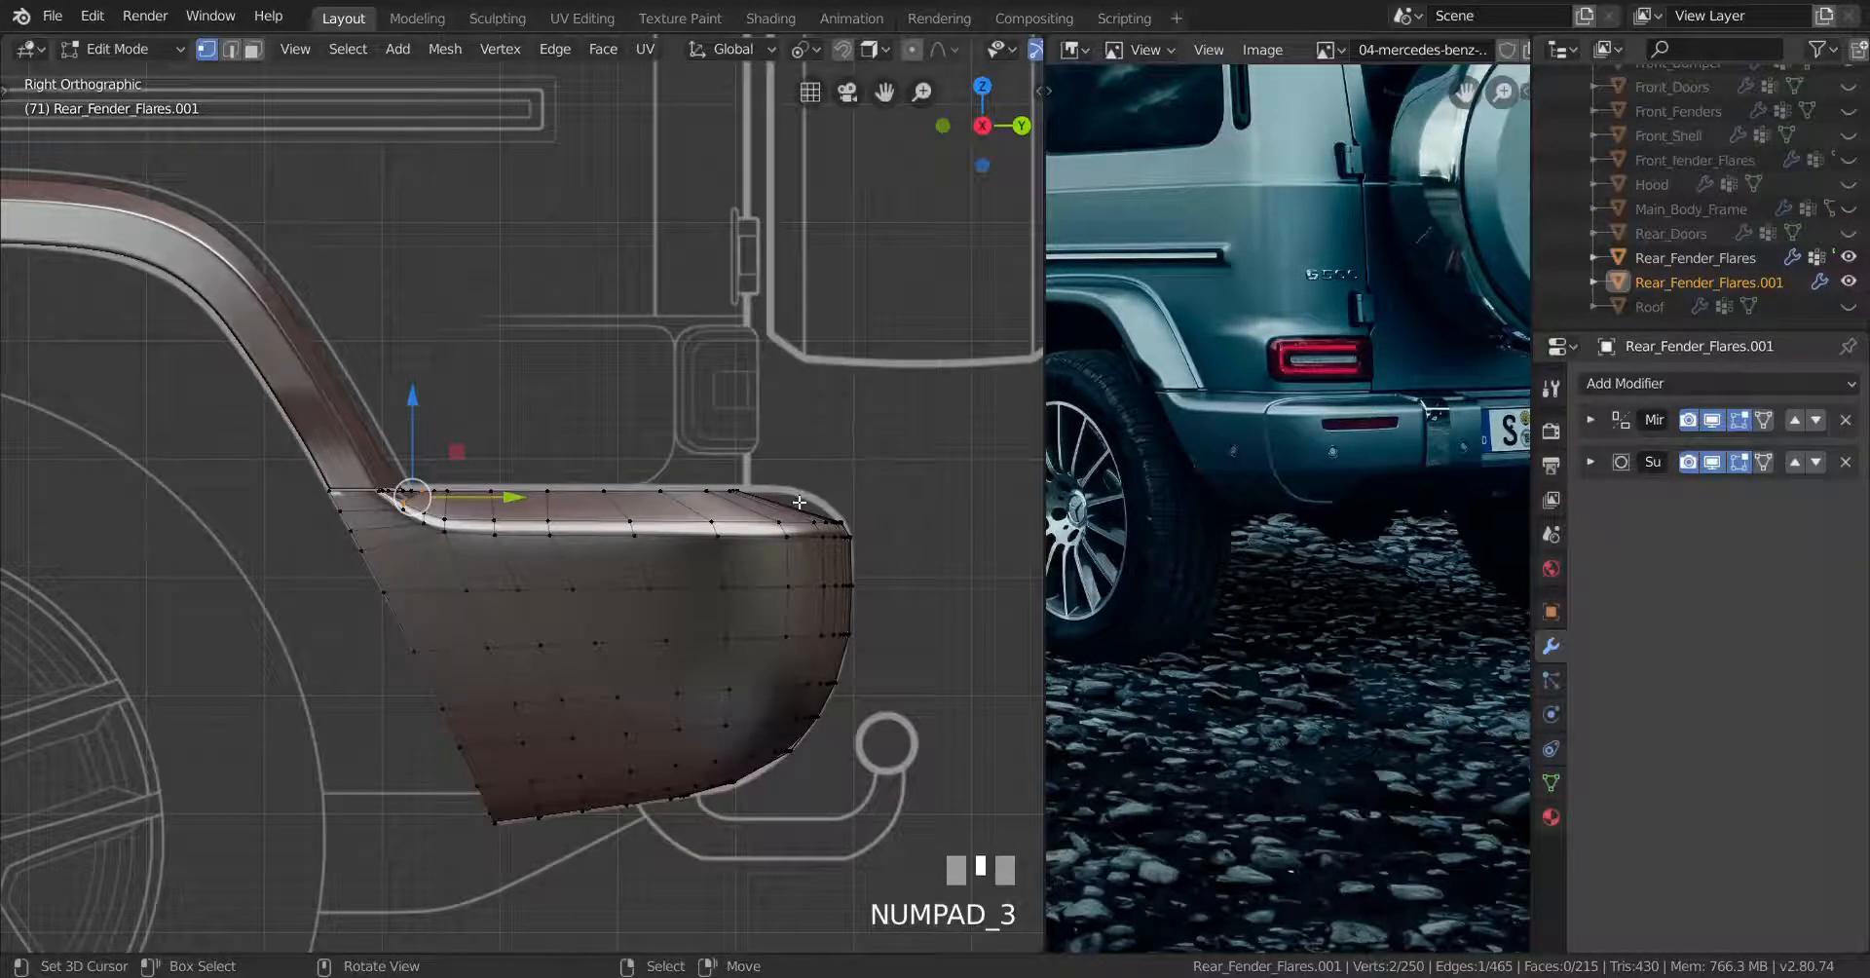
scroll(808, 536, "up", 2)
middle_click_drag(808, 536, 757, 616, "shift")
scroll(757, 616, "up", 2)
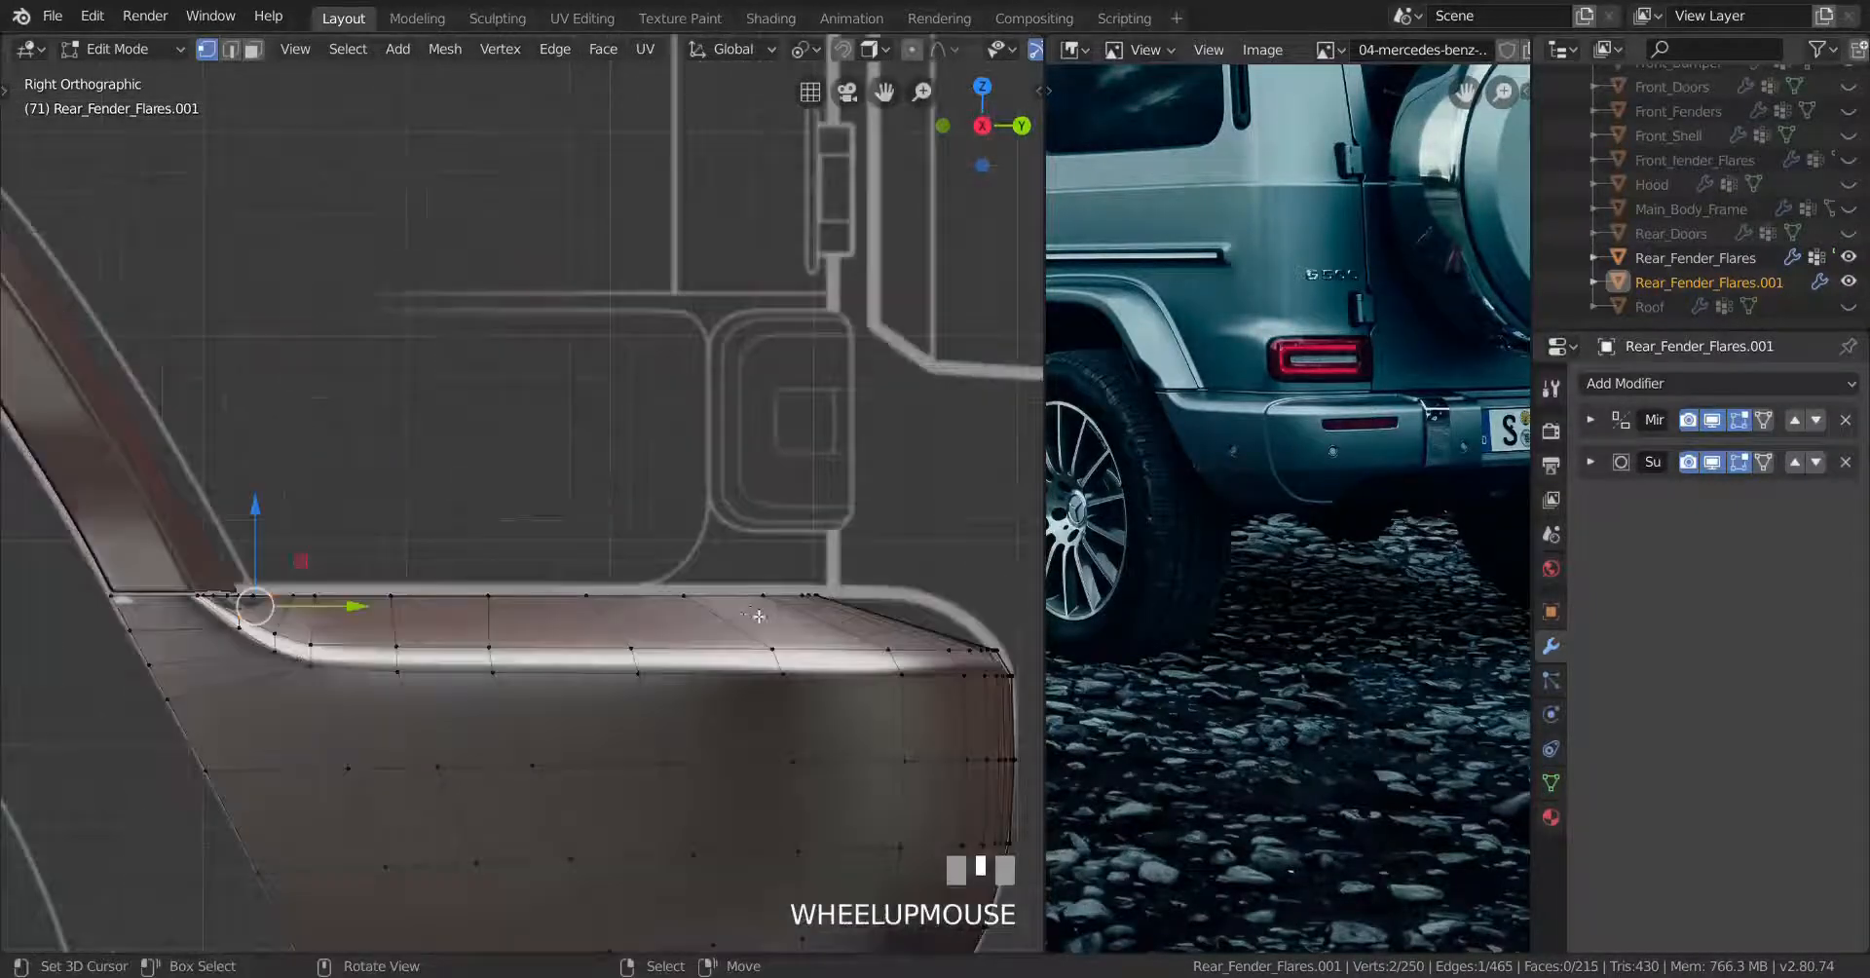
scroll(760, 616, "down", 3)
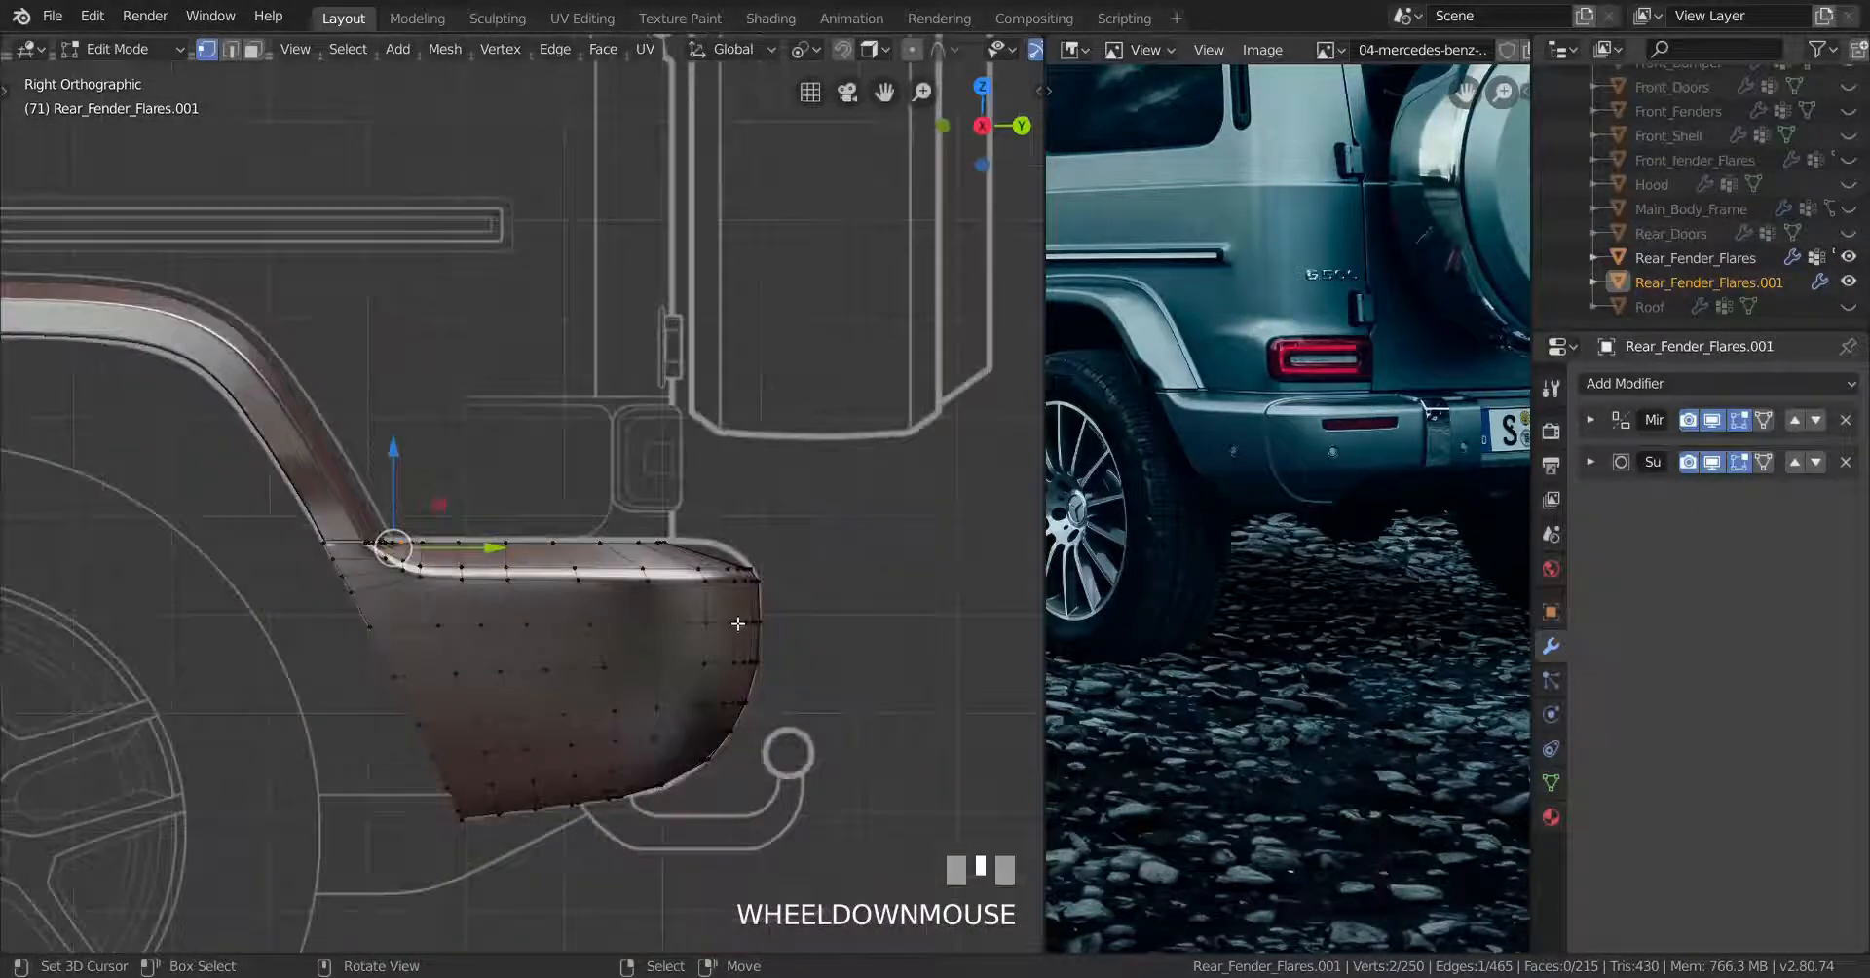
key("KP_7")
key("shift+z")
middle_click_drag(520, 571, 543, 635, "shift")
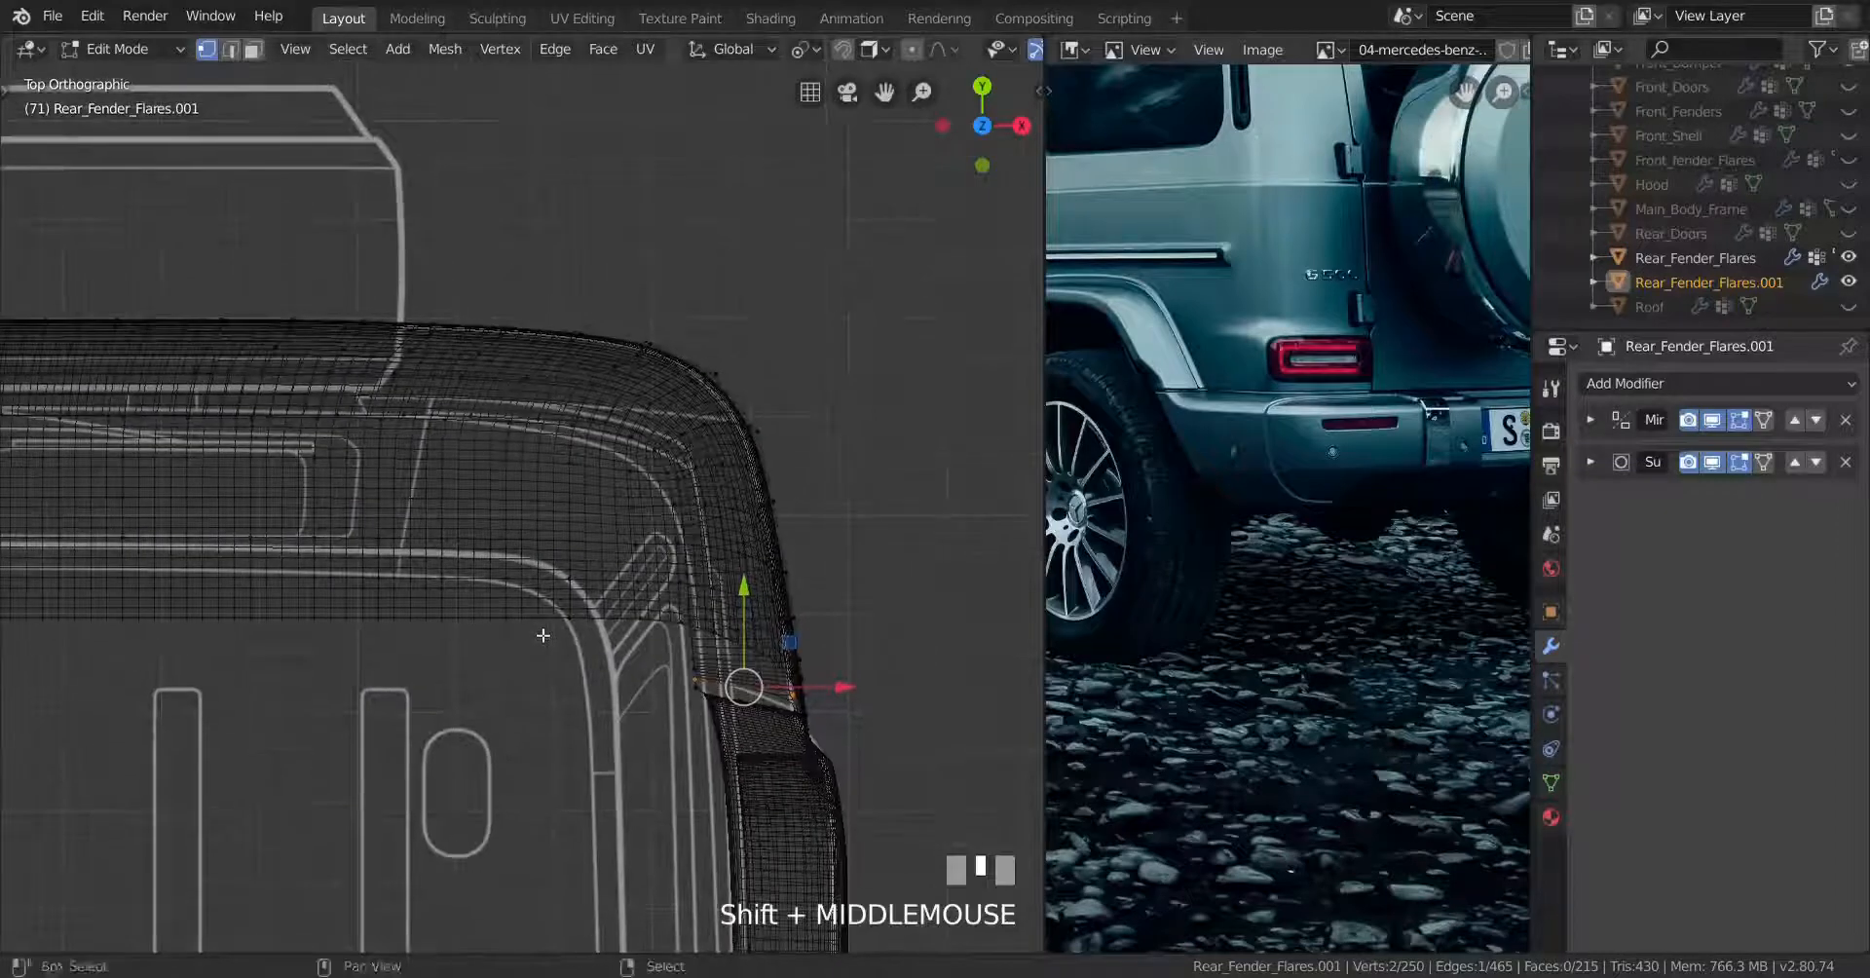
key("KP_3")
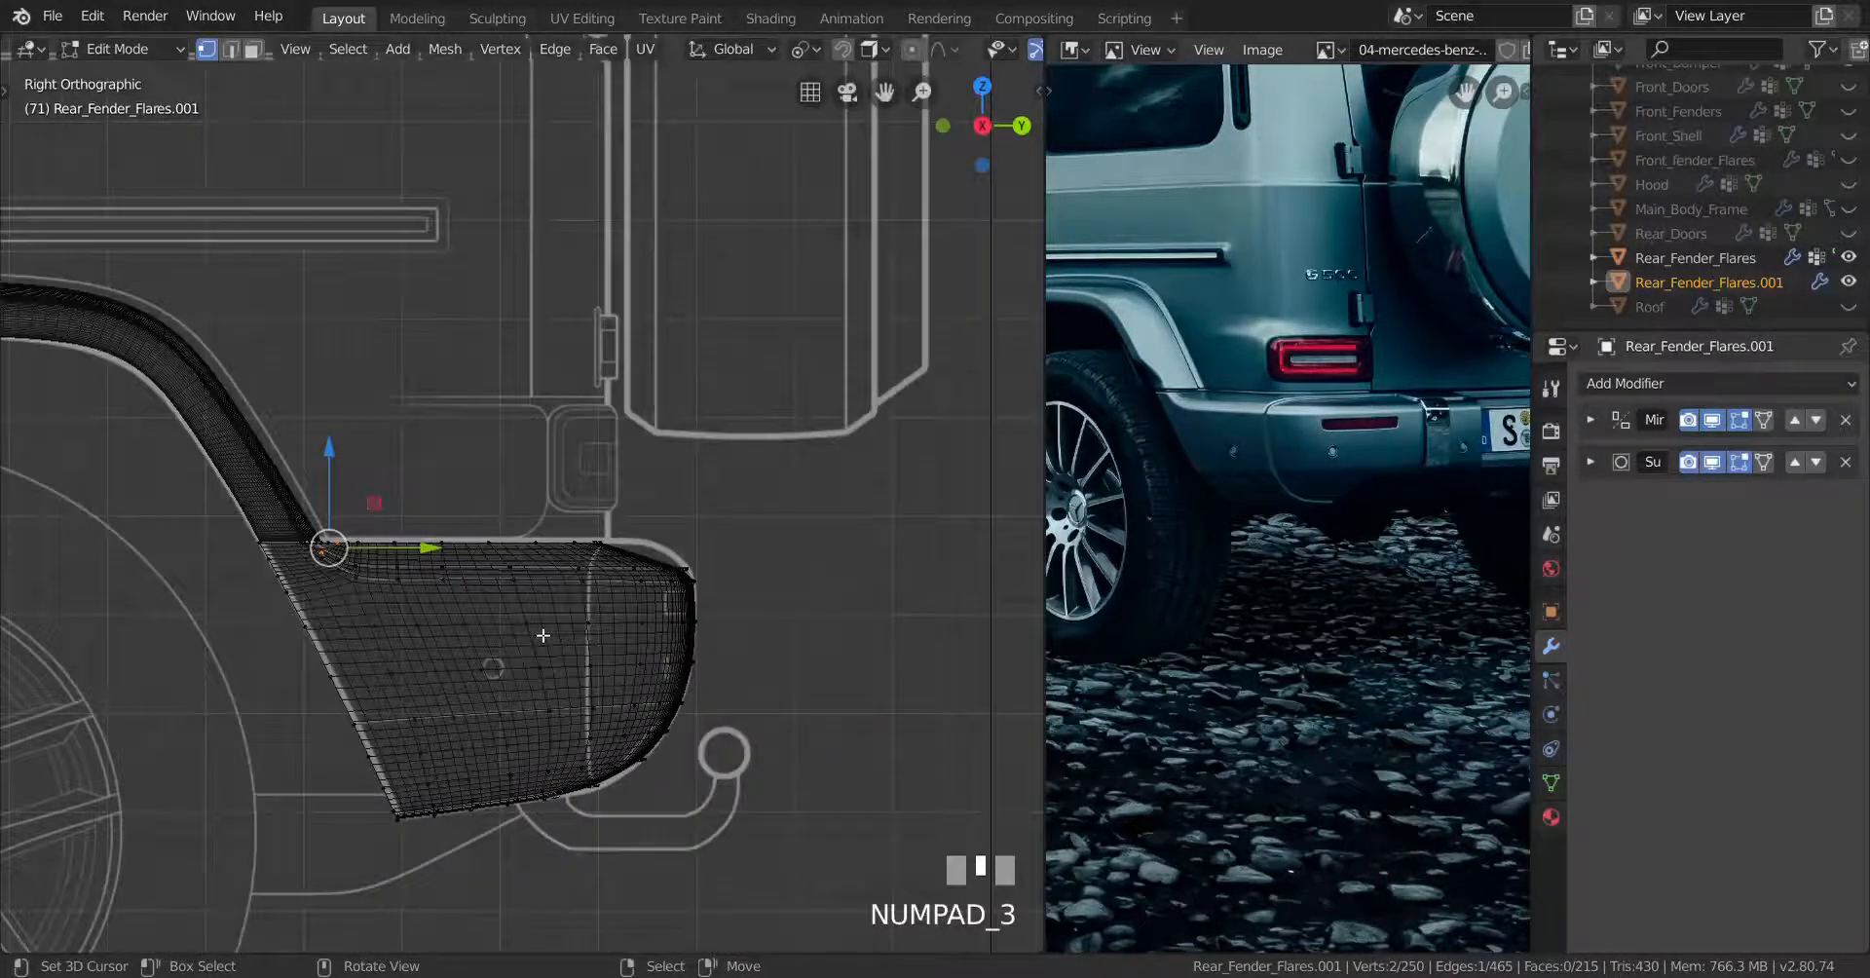
key("shift+z")
scroll(838, 607, "up", 2)
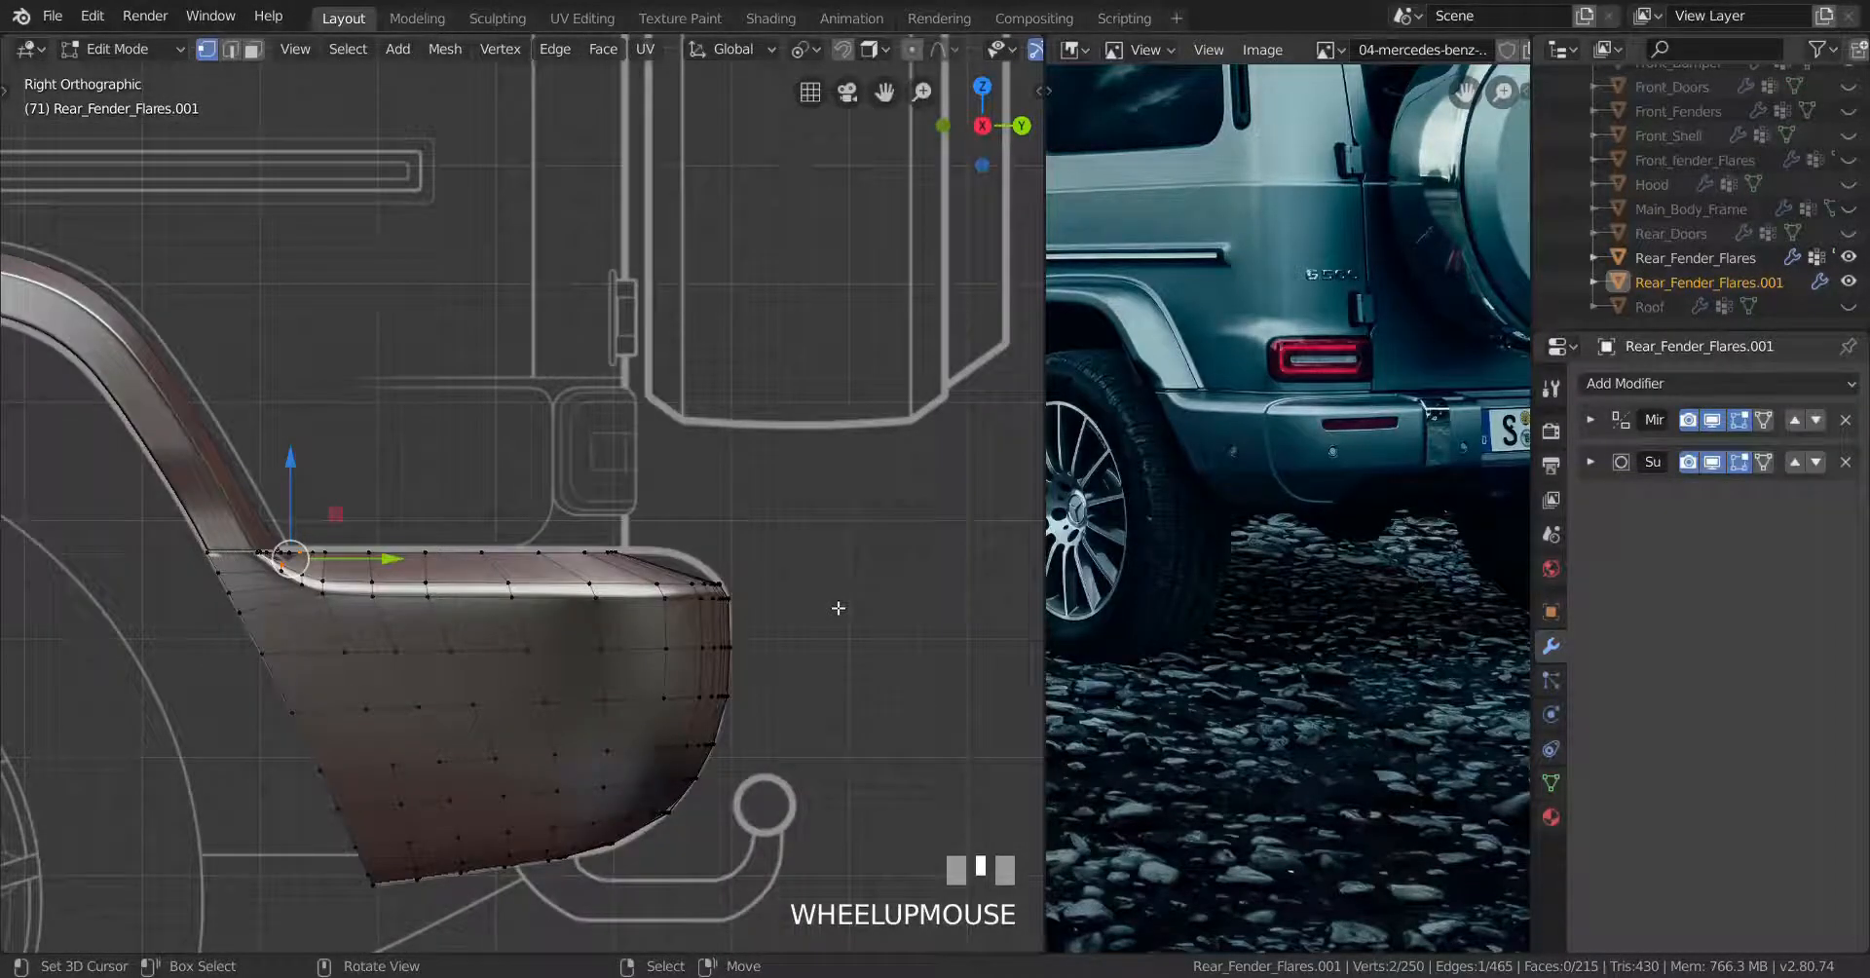
scroll(838, 607, "up", 2)
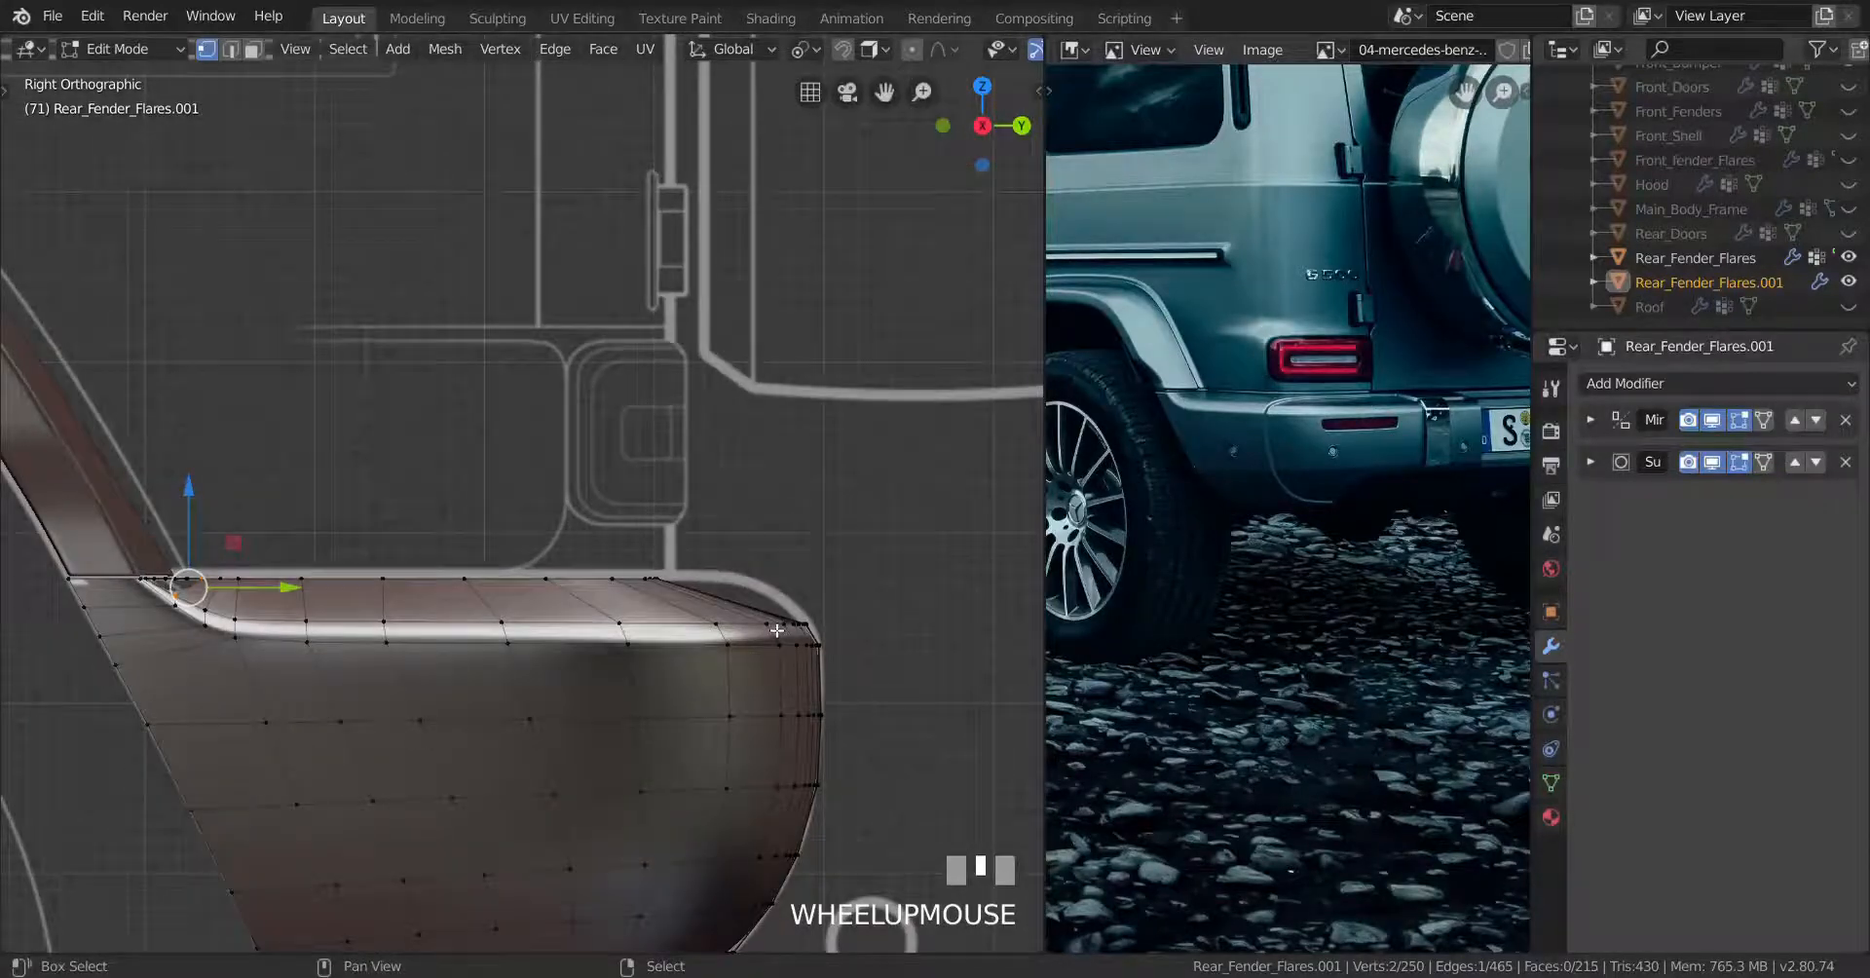
middle_click_drag(440, 609, 642, 587, "shift")
scroll(443, 611, "up", 2)
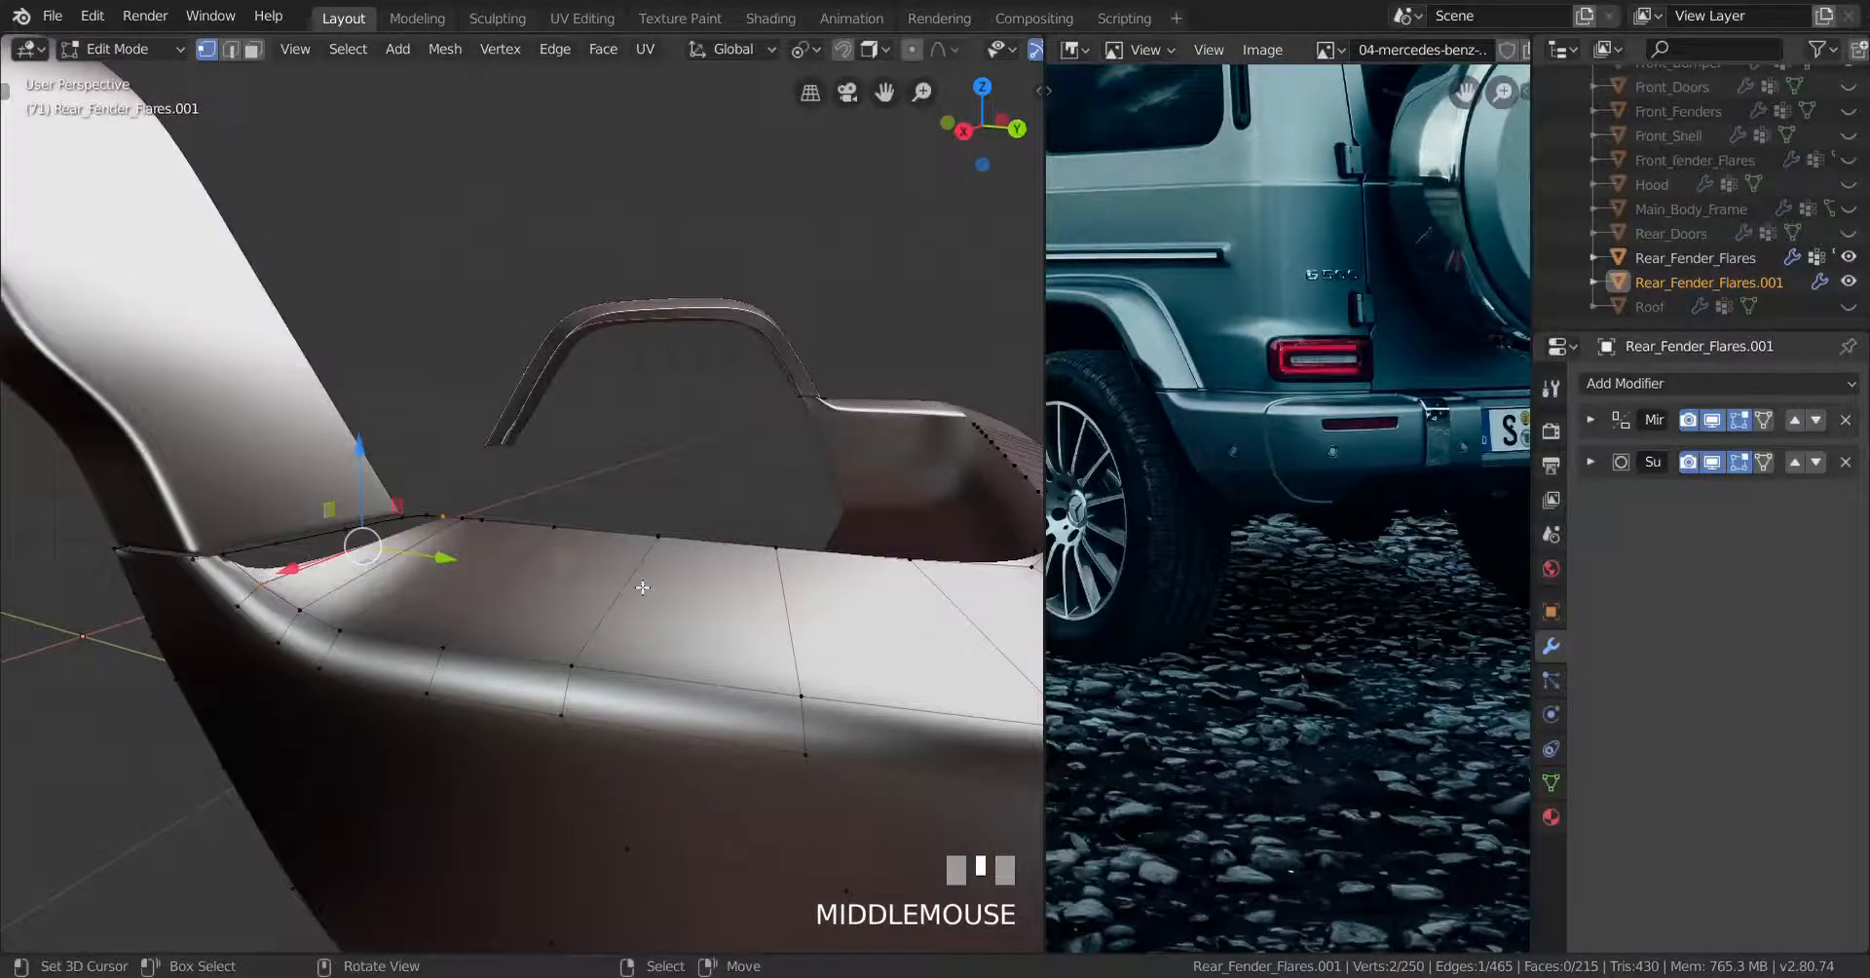
Leave Edit Mode and unhide the Body_Guide.001 mesh to check the bumper against the body
key("Tab")
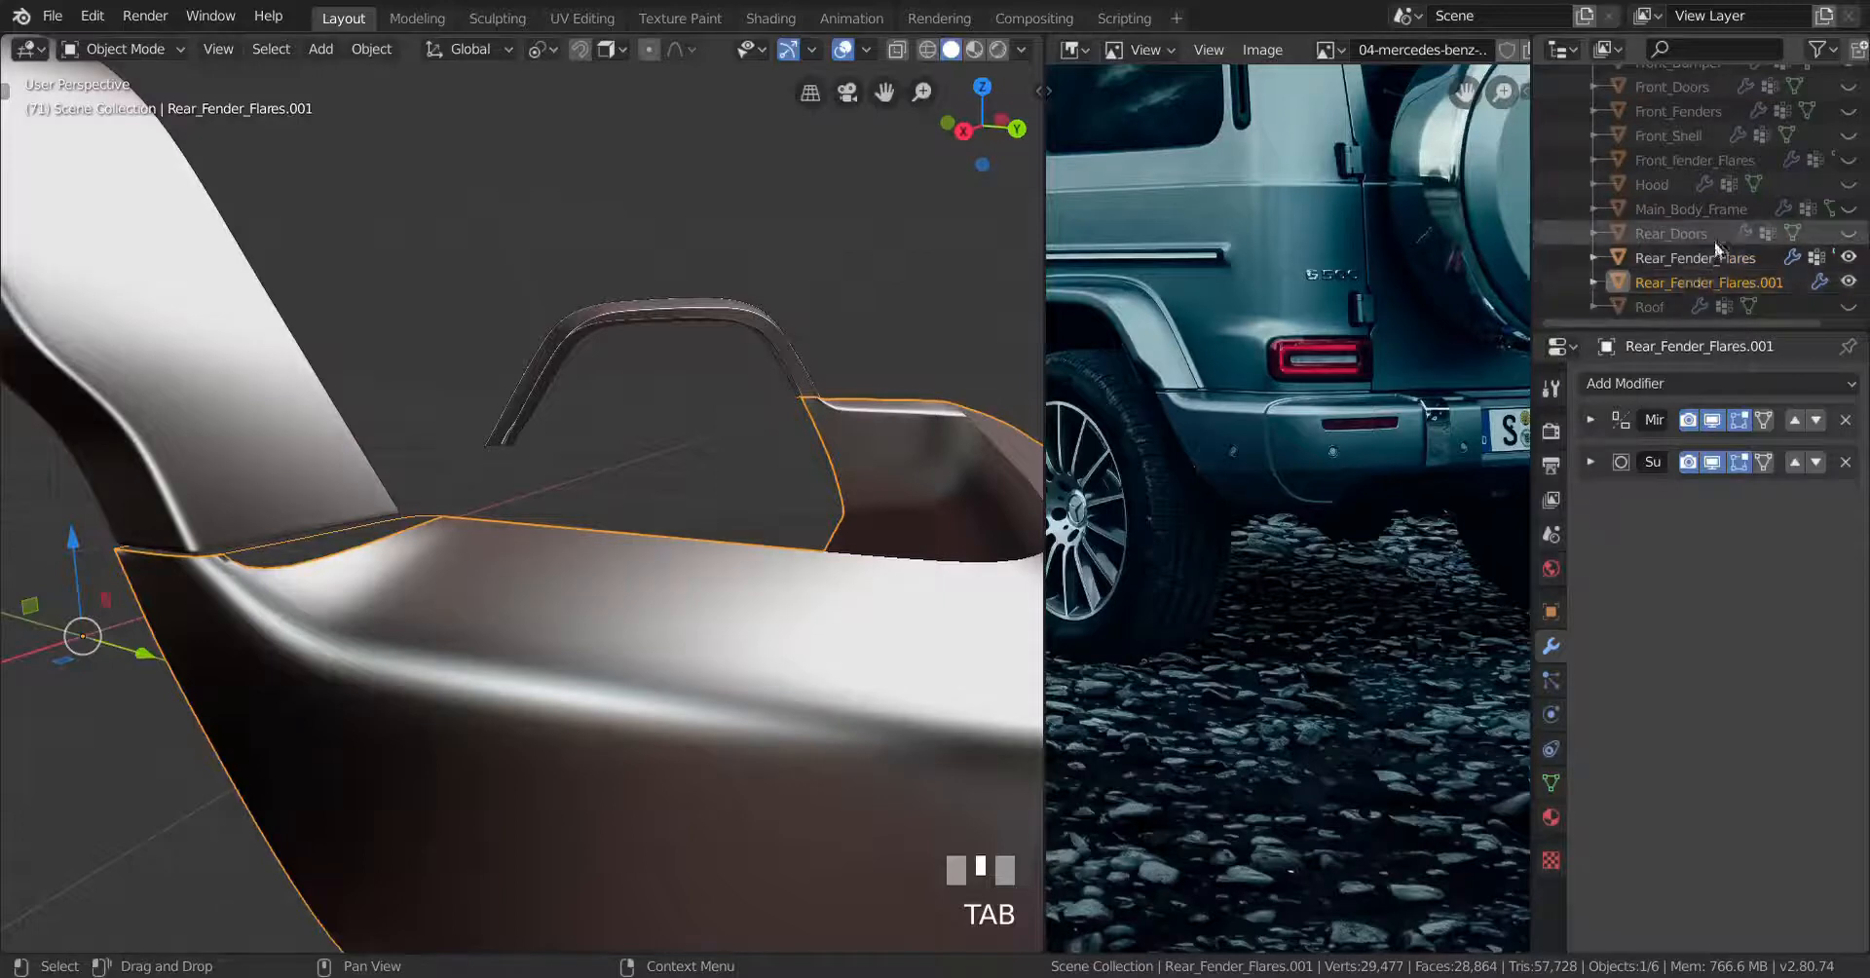
scroll(1727, 230, "up", 4)
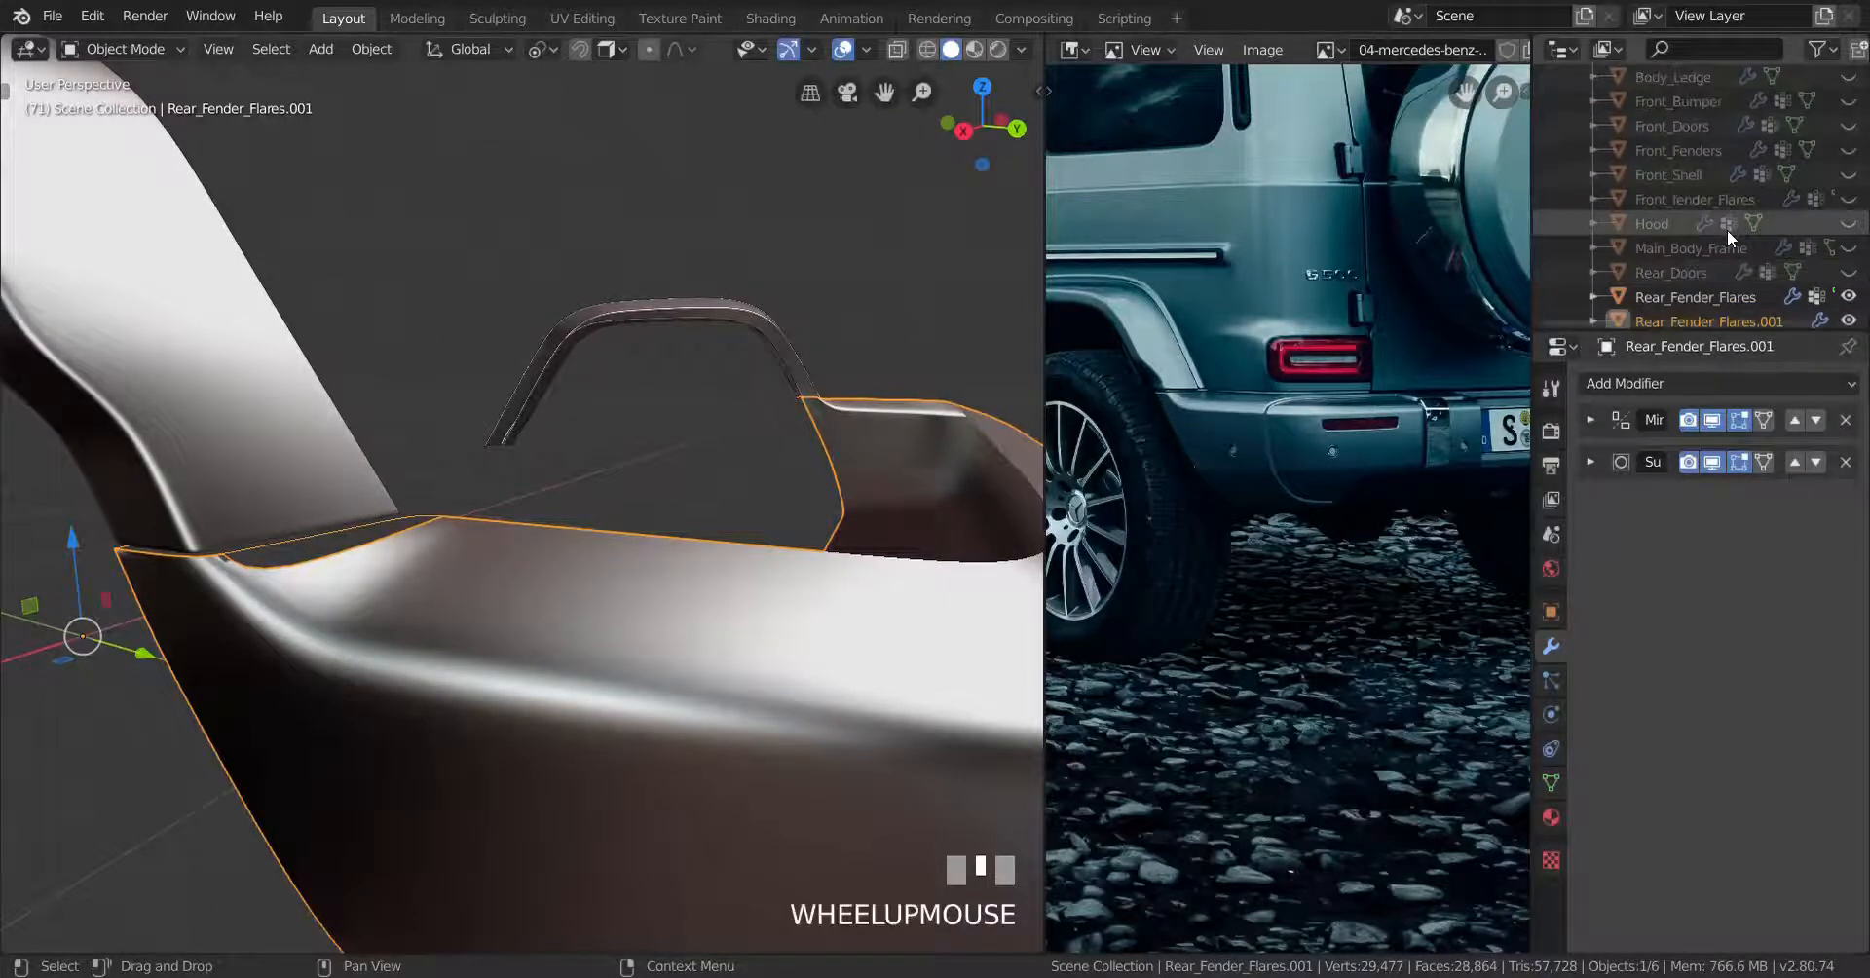
scroll(1727, 230, "down", 2)
scroll(1727, 230, "up", 5)
scroll(1727, 230, "down", 5)
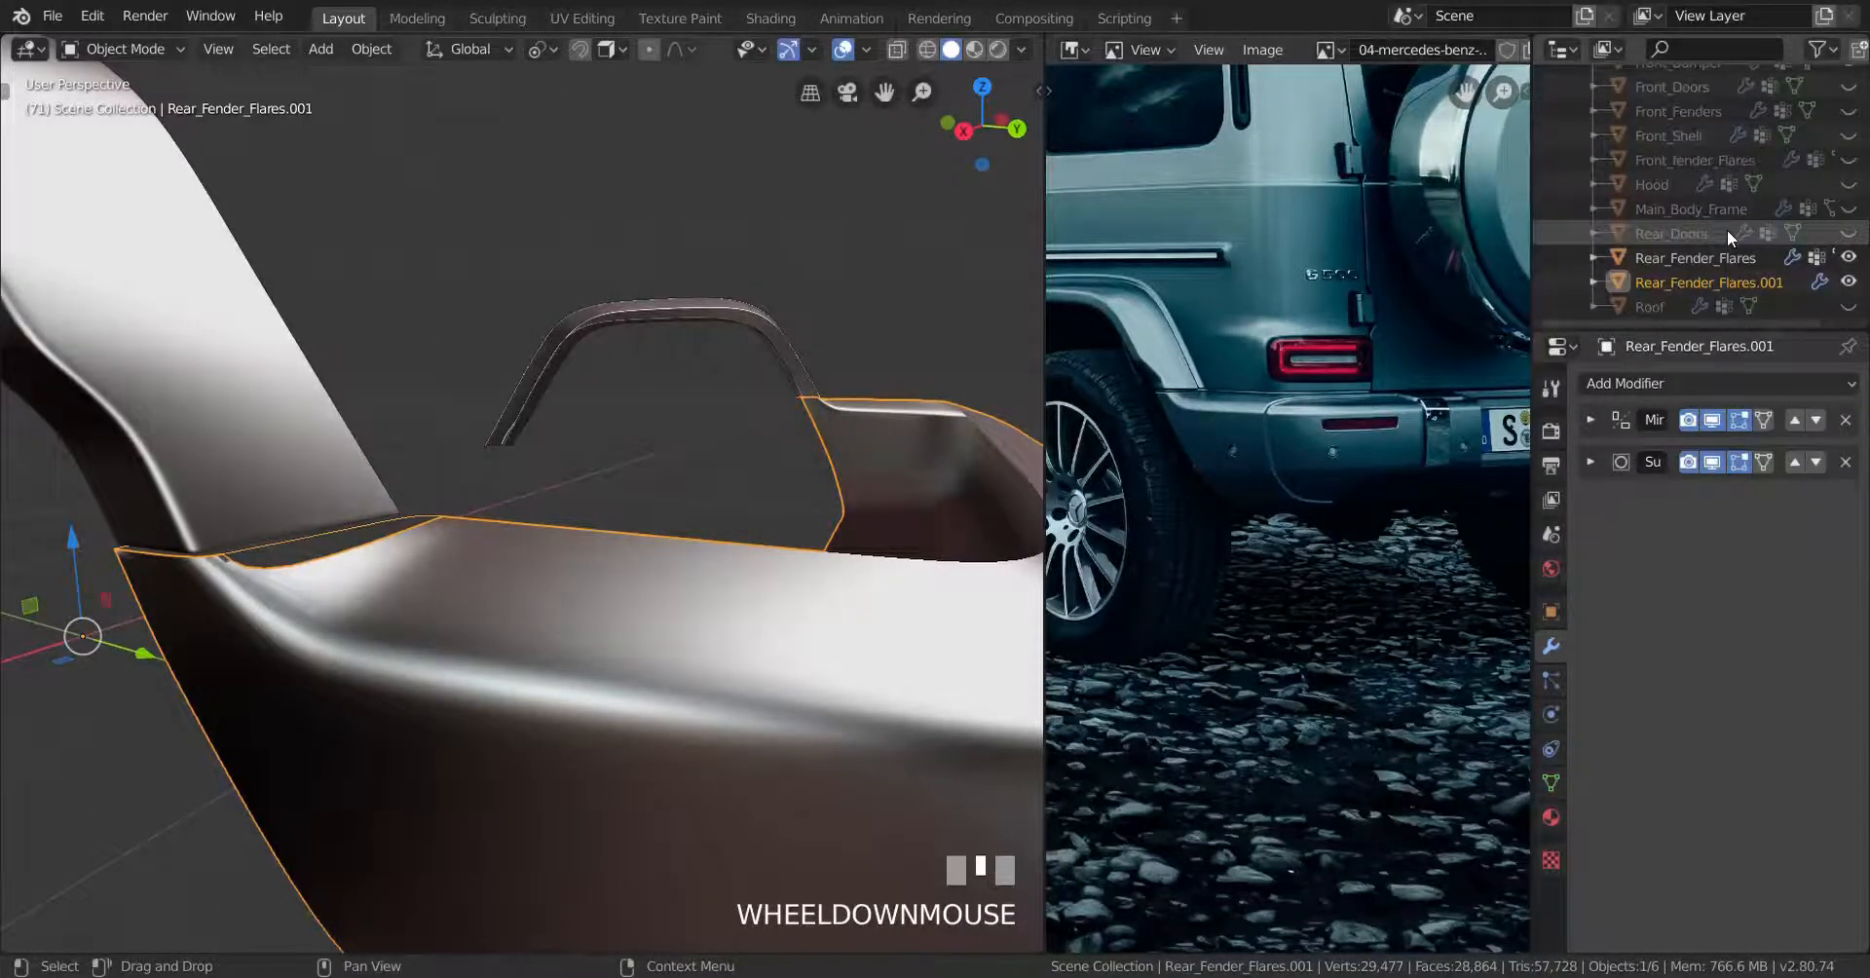
scroll(1698, 230, "up", 5)
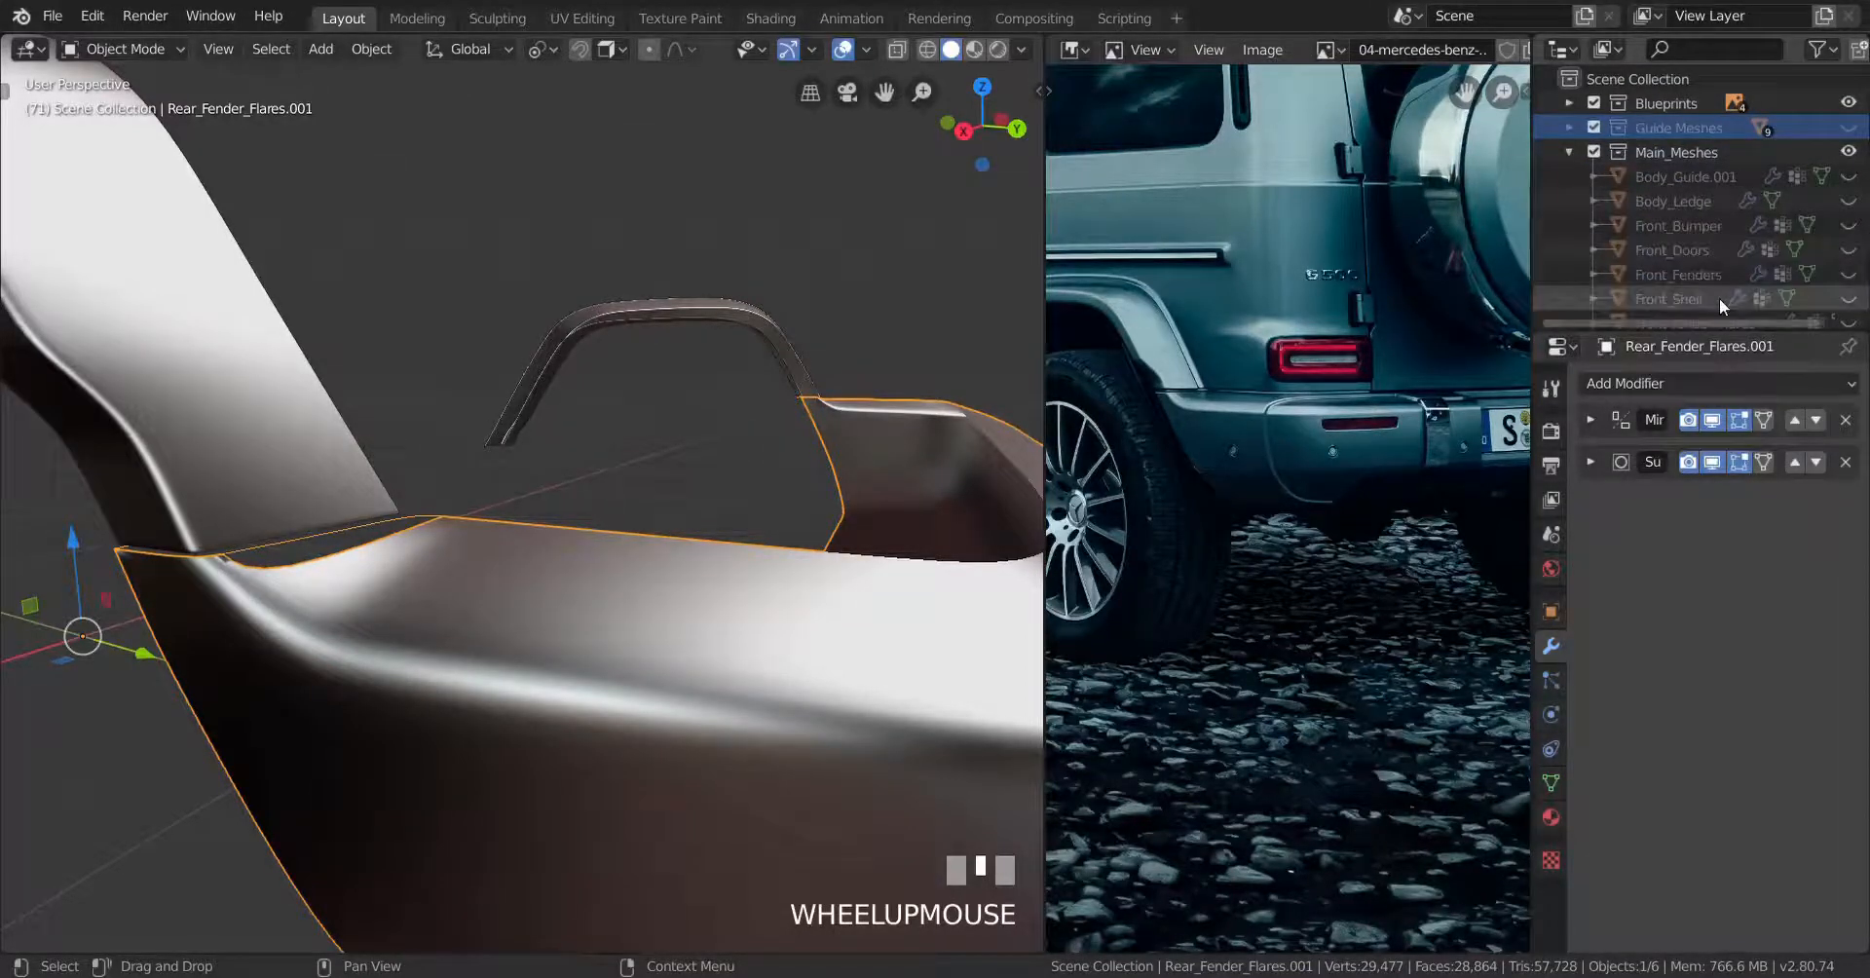
scroll(1720, 298, "down", 5)
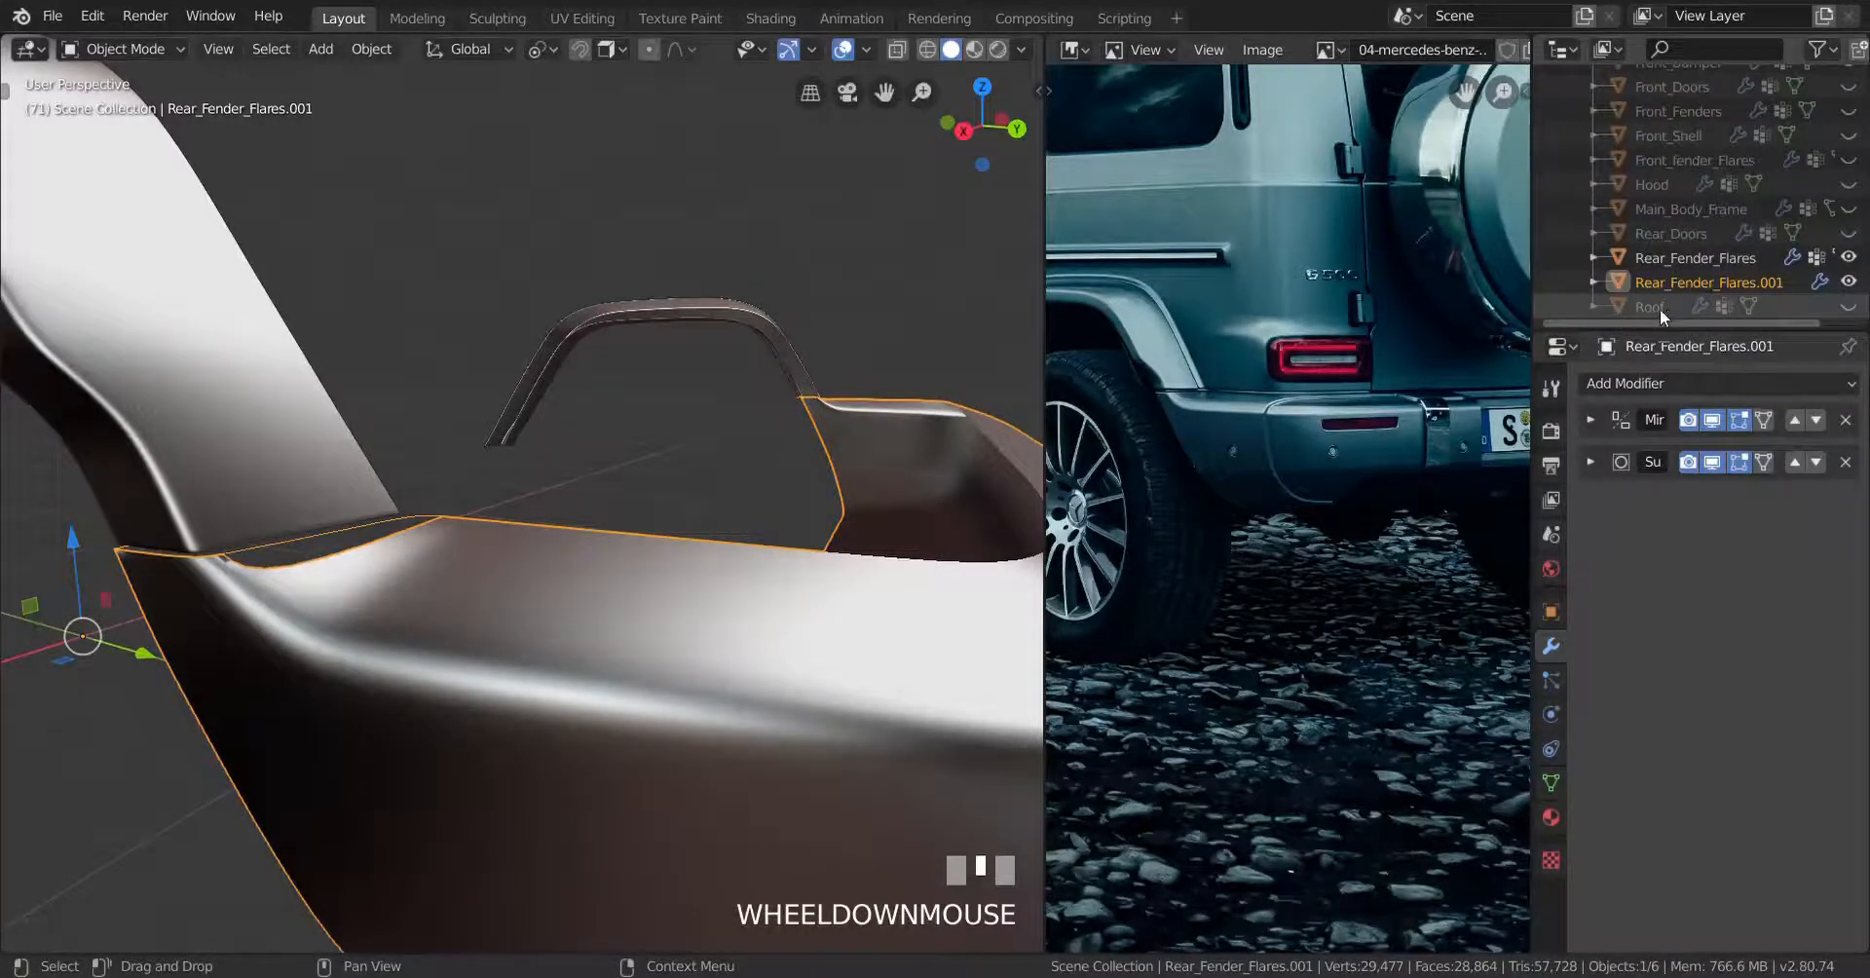
scroll(1826, 284, "up", 4)
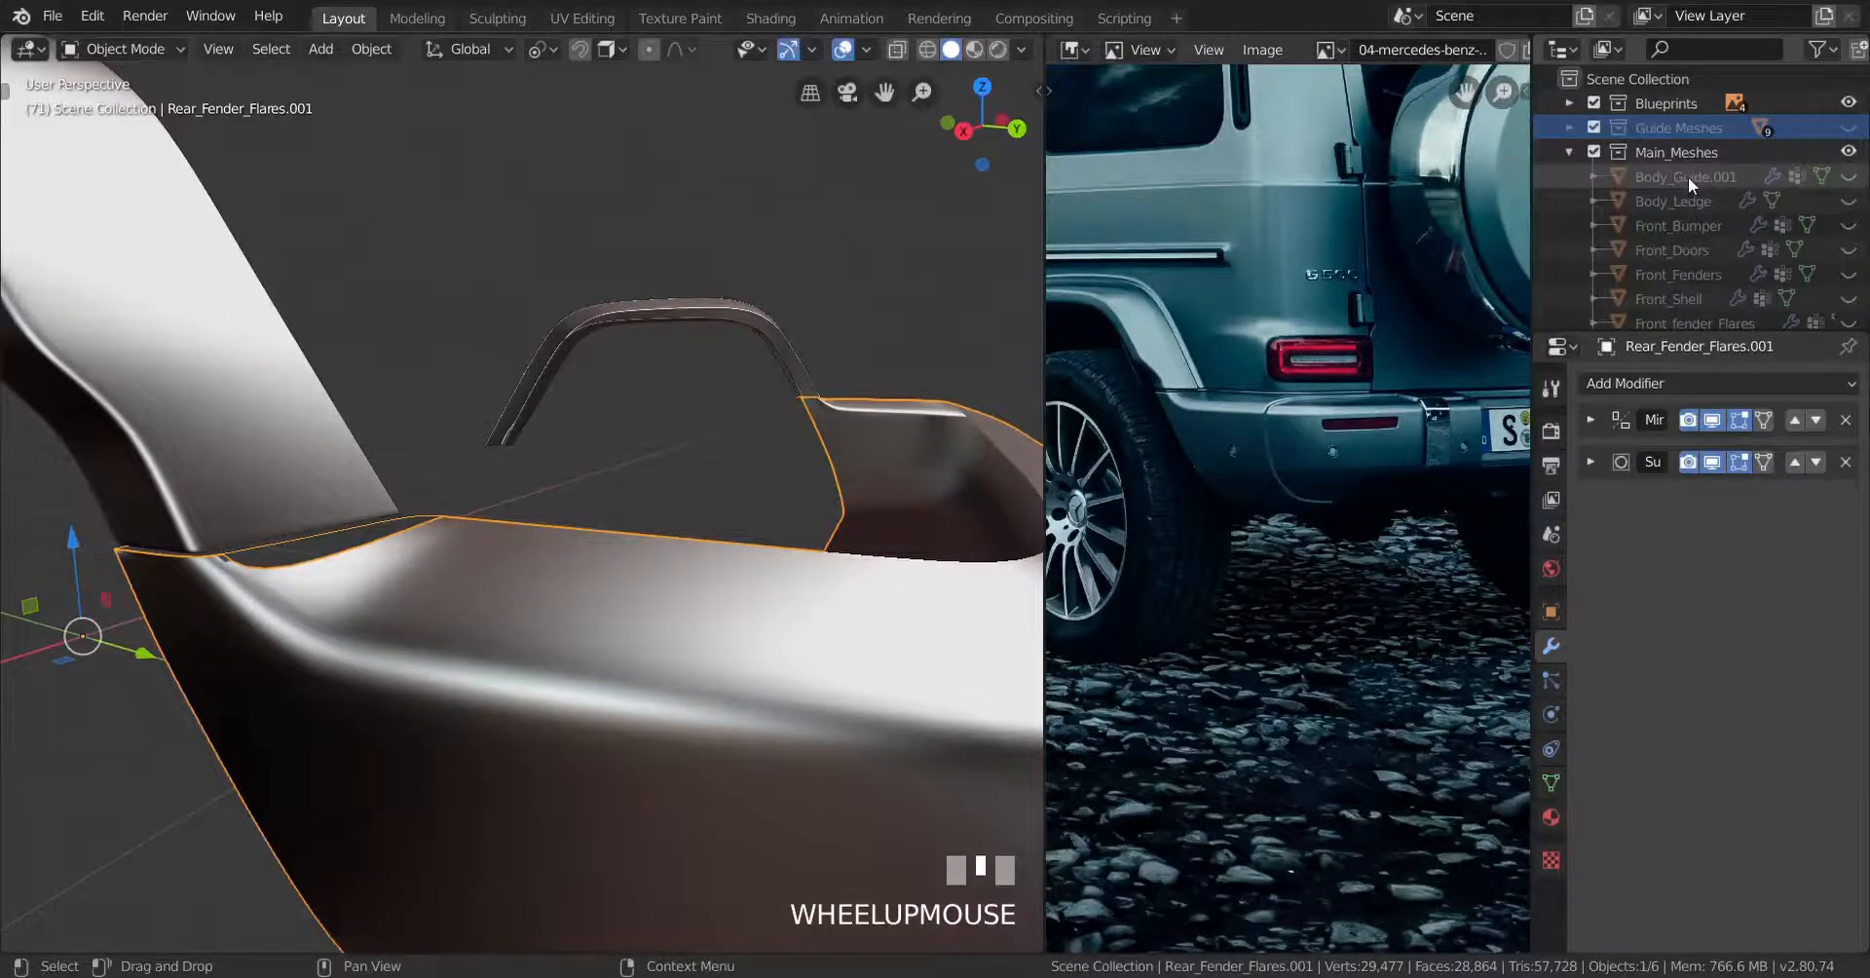
left_click(1847, 176)
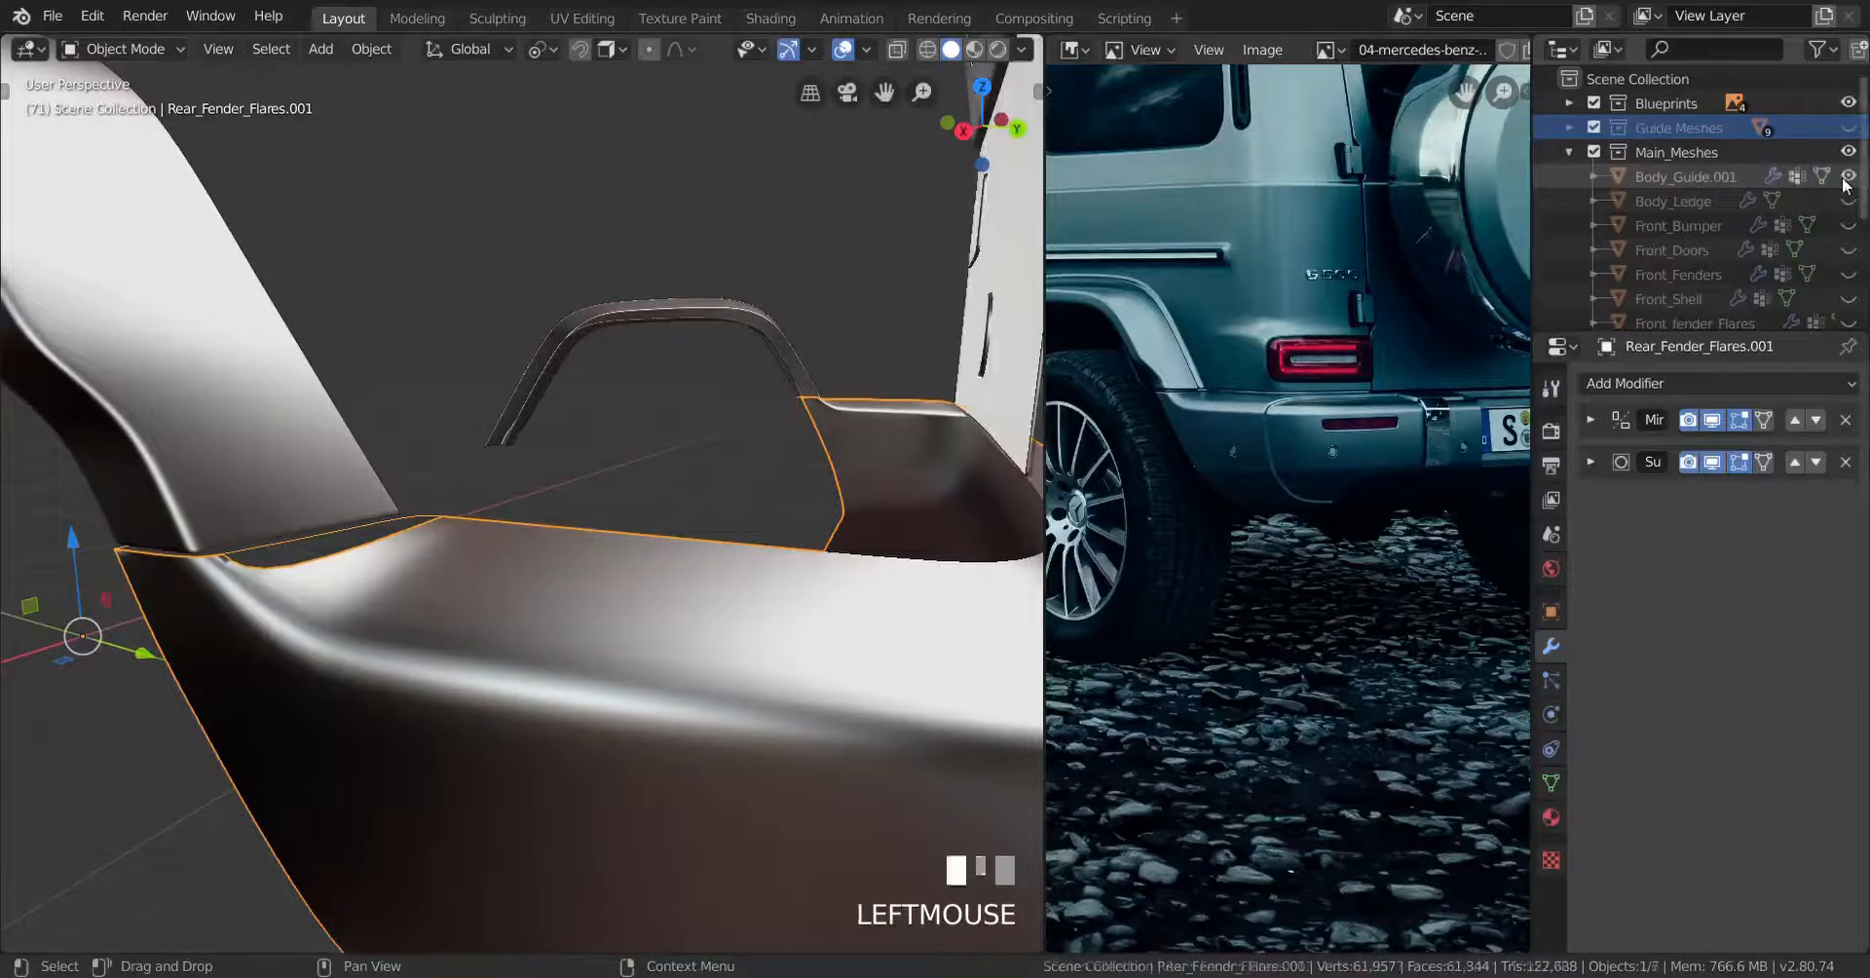
Unhide the Main_Body_Frame mesh and resume editing the bumper mesh
scroll(743, 283, "down", 3)
middle_click_drag(743, 282, 664, 281)
mouse_move(801, 290)
middle_mouse_down("shift")
mouse_move(753, 302)
mouse_move(808, 309)
middle_mouse_up("shift")
scroll(799, 307, "up", 2)
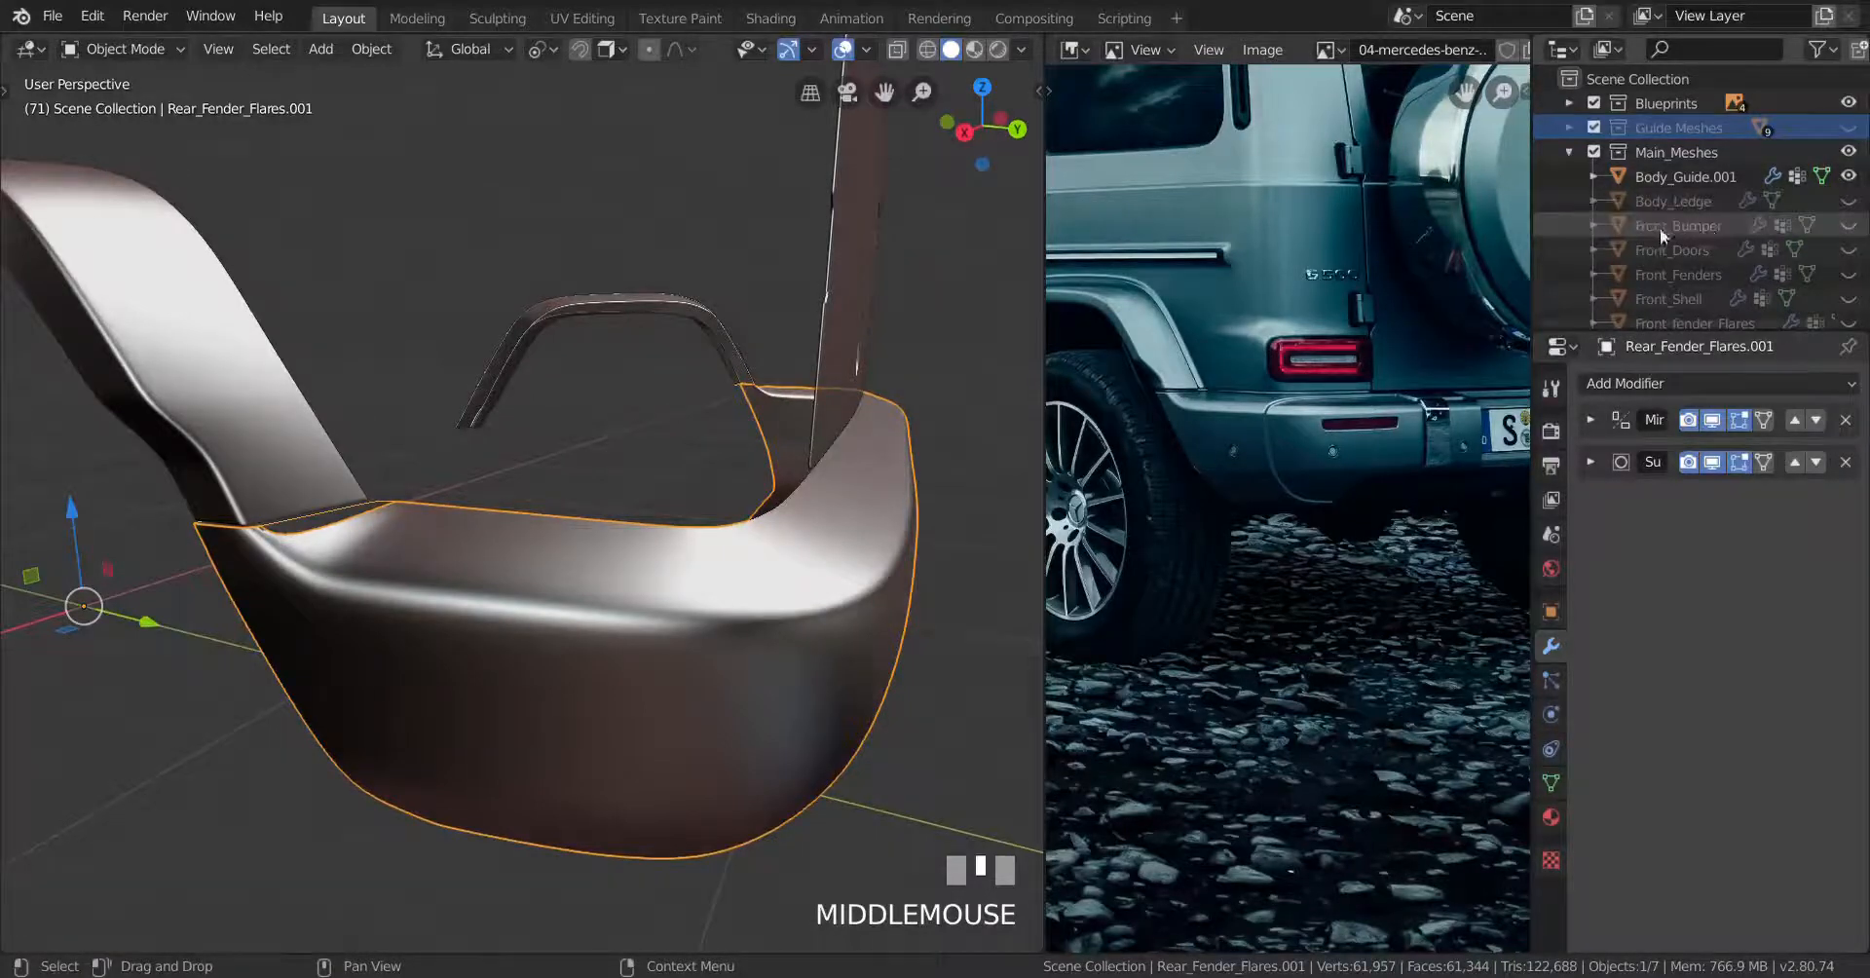
scroll(1788, 265, "down", 2)
scroll(1748, 257, "down", 5)
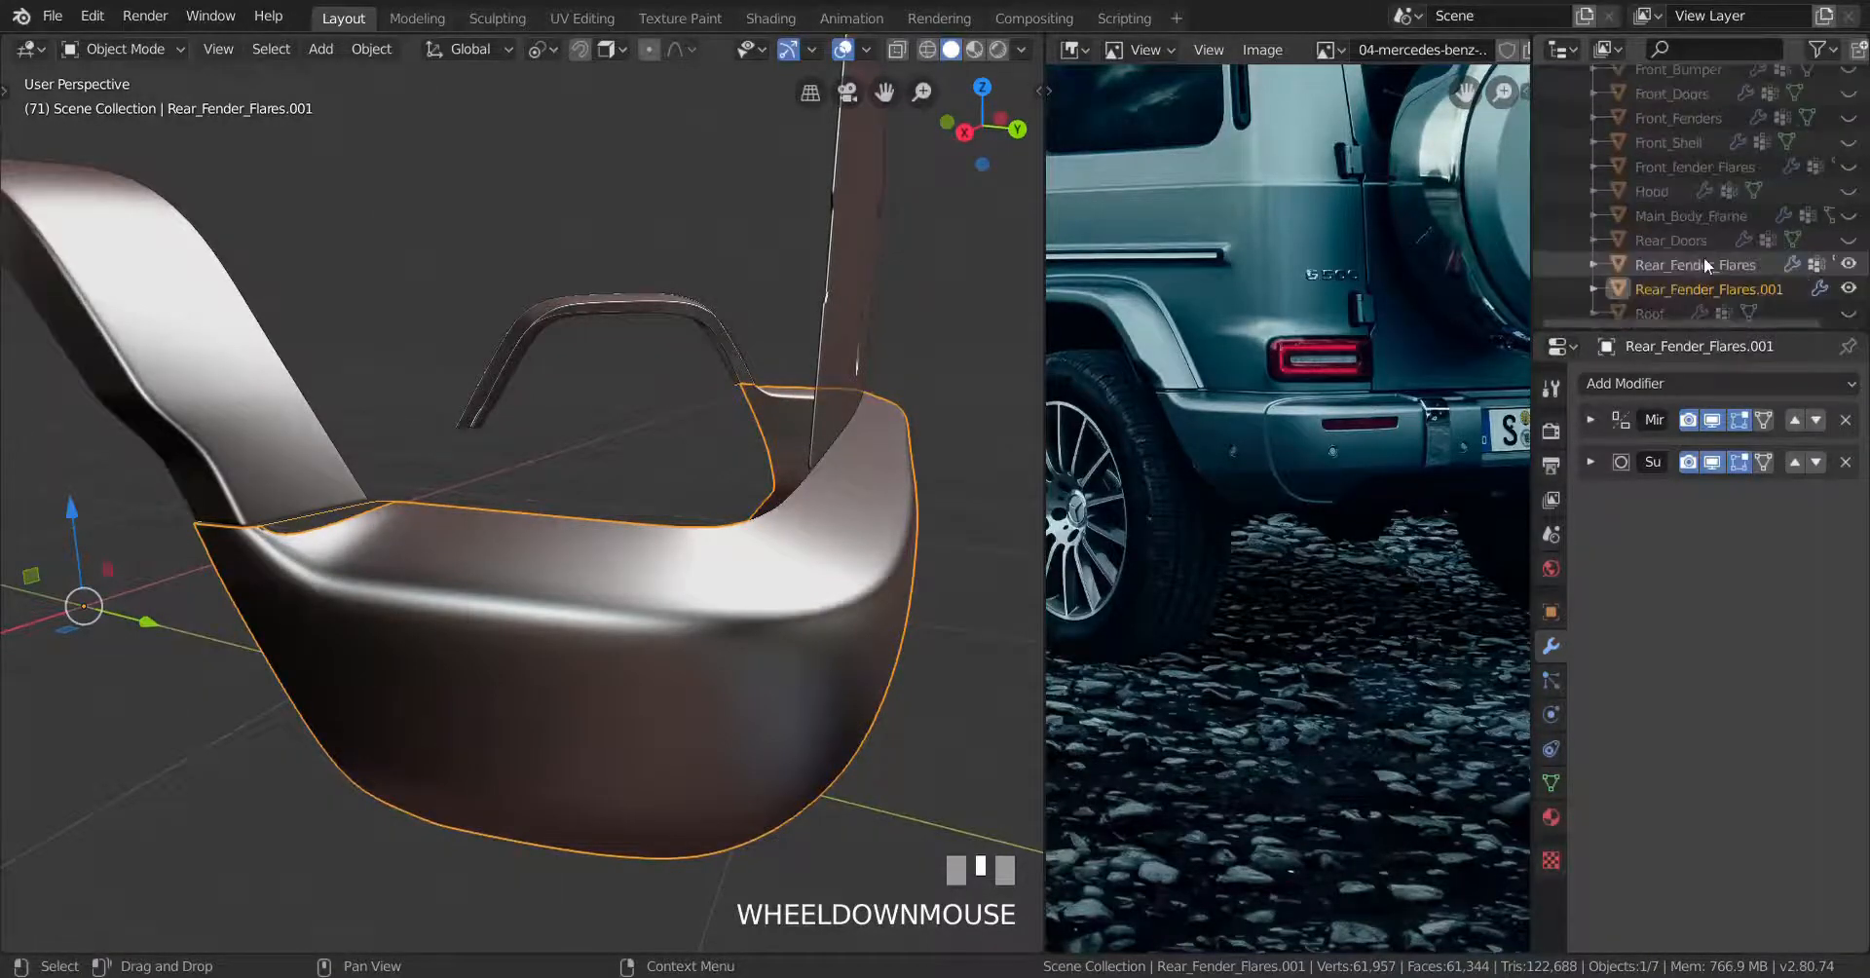
scroll(1708, 290, "down", 1)
scroll(1768, 247, "up", 3)
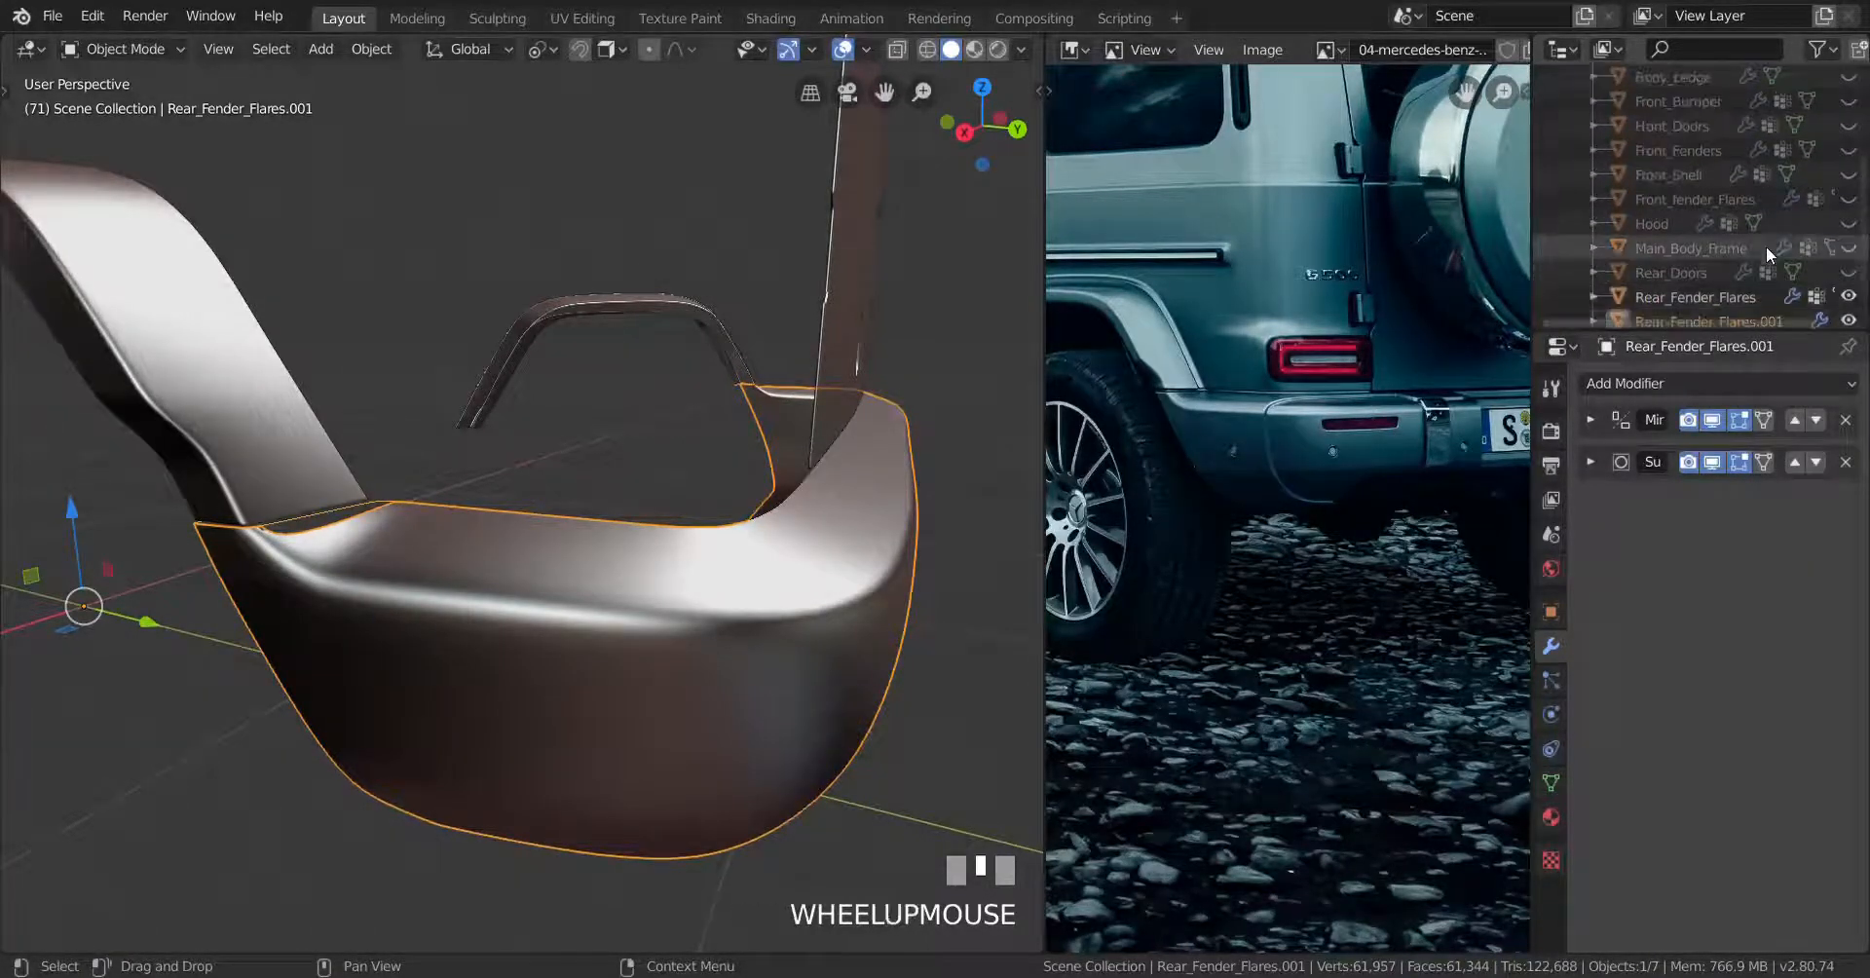
left_click(1847, 247)
middle_click_drag(623, 292, 718, 384)
scroll(727, 267, "up", 3)
key("Tab")
scroll(745, 406, "up", 2)
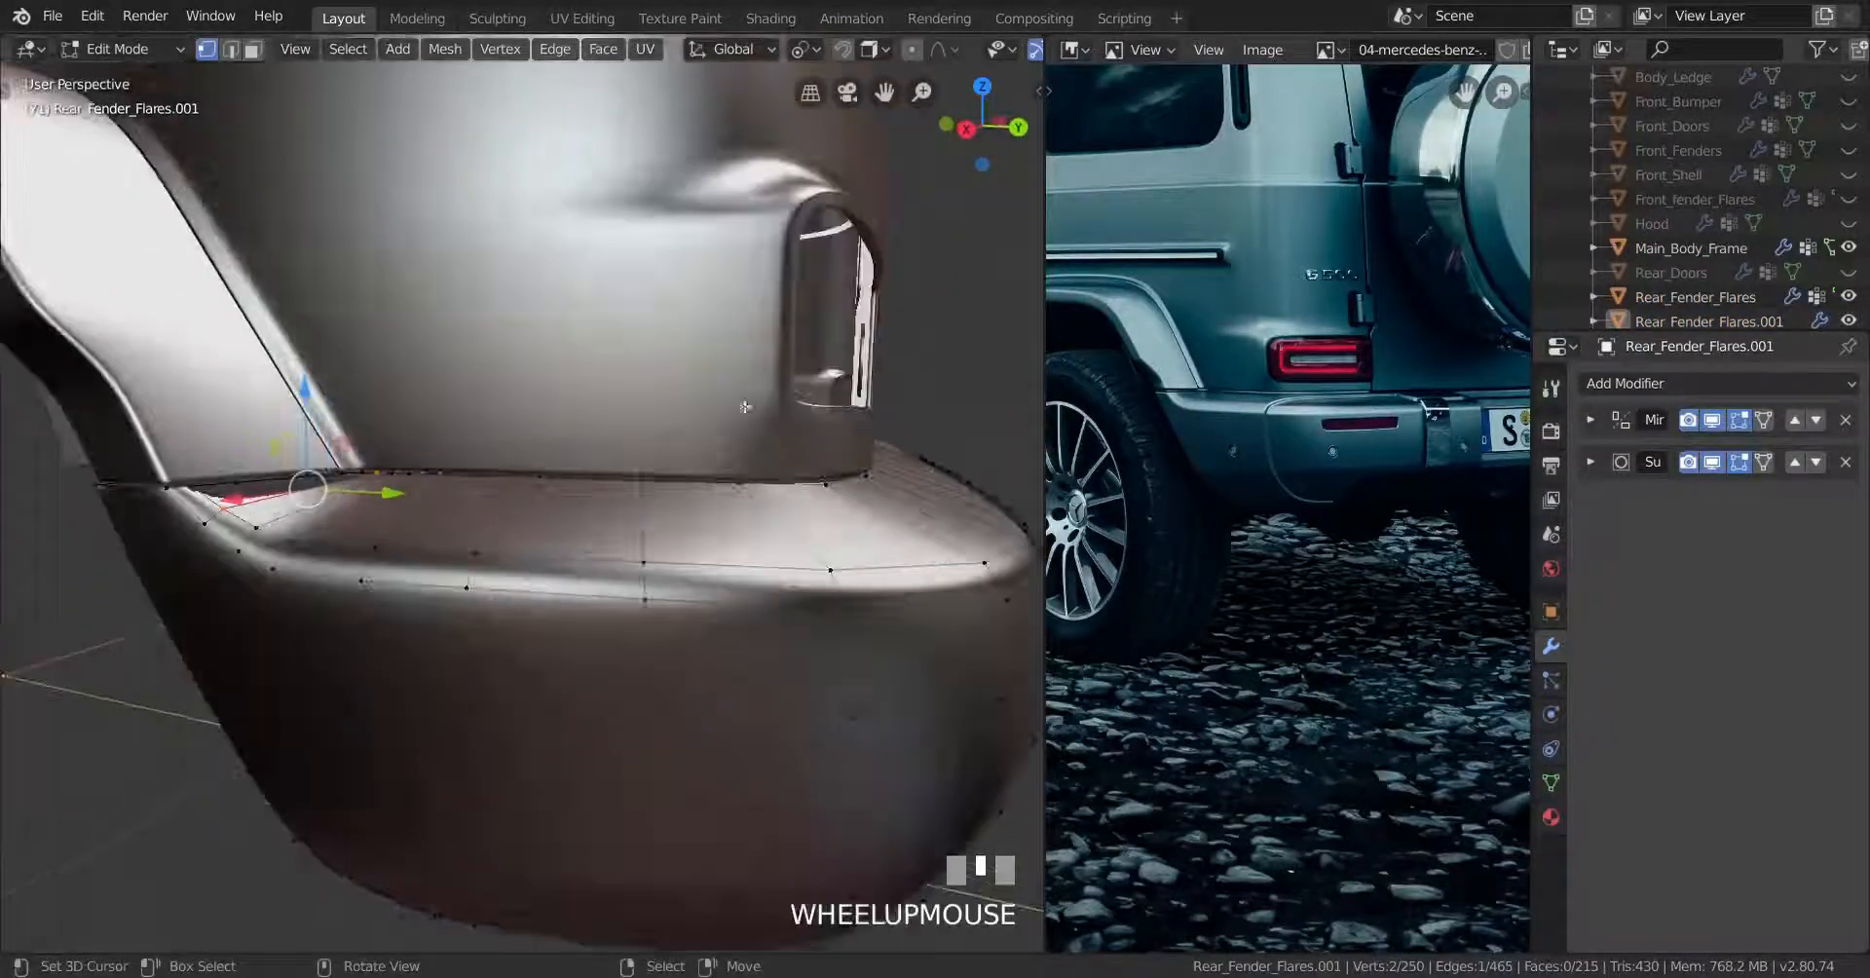
Select the bumper's inner top edge loop together with its end beside the flare and lower it slightly along Z, just beneath the body
right_click(505, 471, "alt+shift")
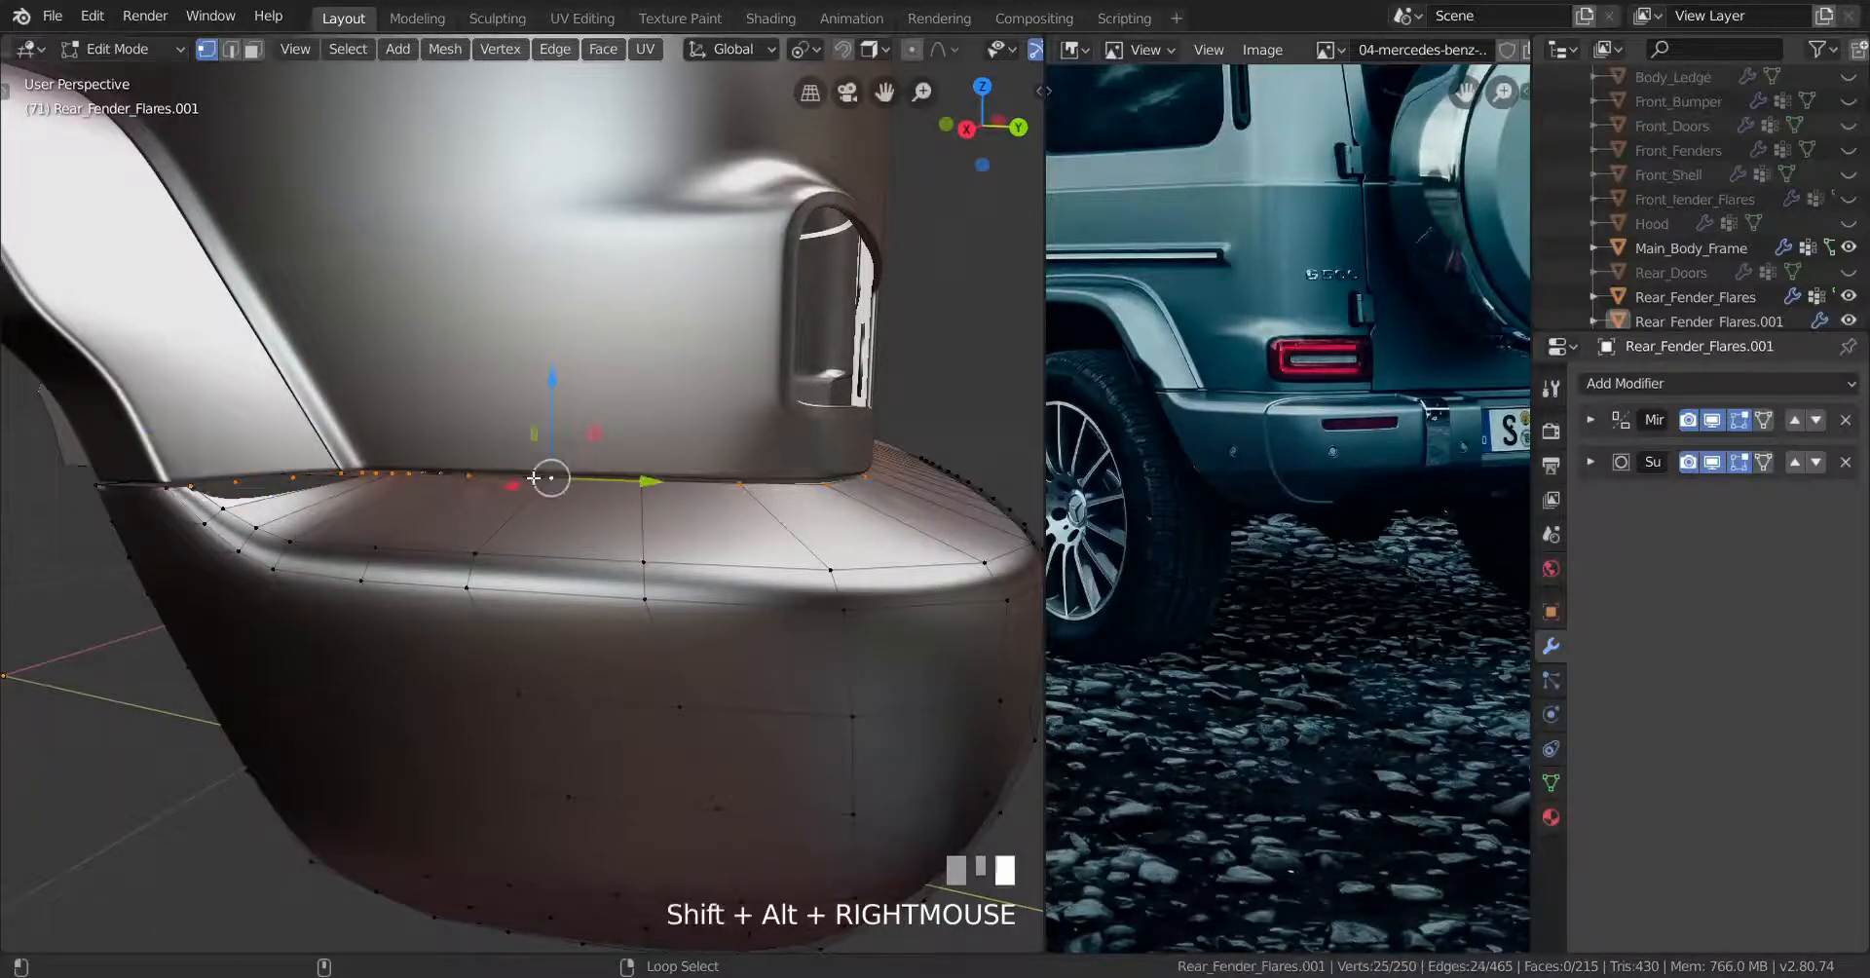
mouse_move(505, 471)
middle_mouse_down()
mouse_move(341, 519)
mouse_move(526, 493)
mouse_move(473, 444)
middle_mouse_up()
right_click(341, 519, "alt+shift")
key("z")
scroll(506, 458, "down", 2)
key("KP_3")
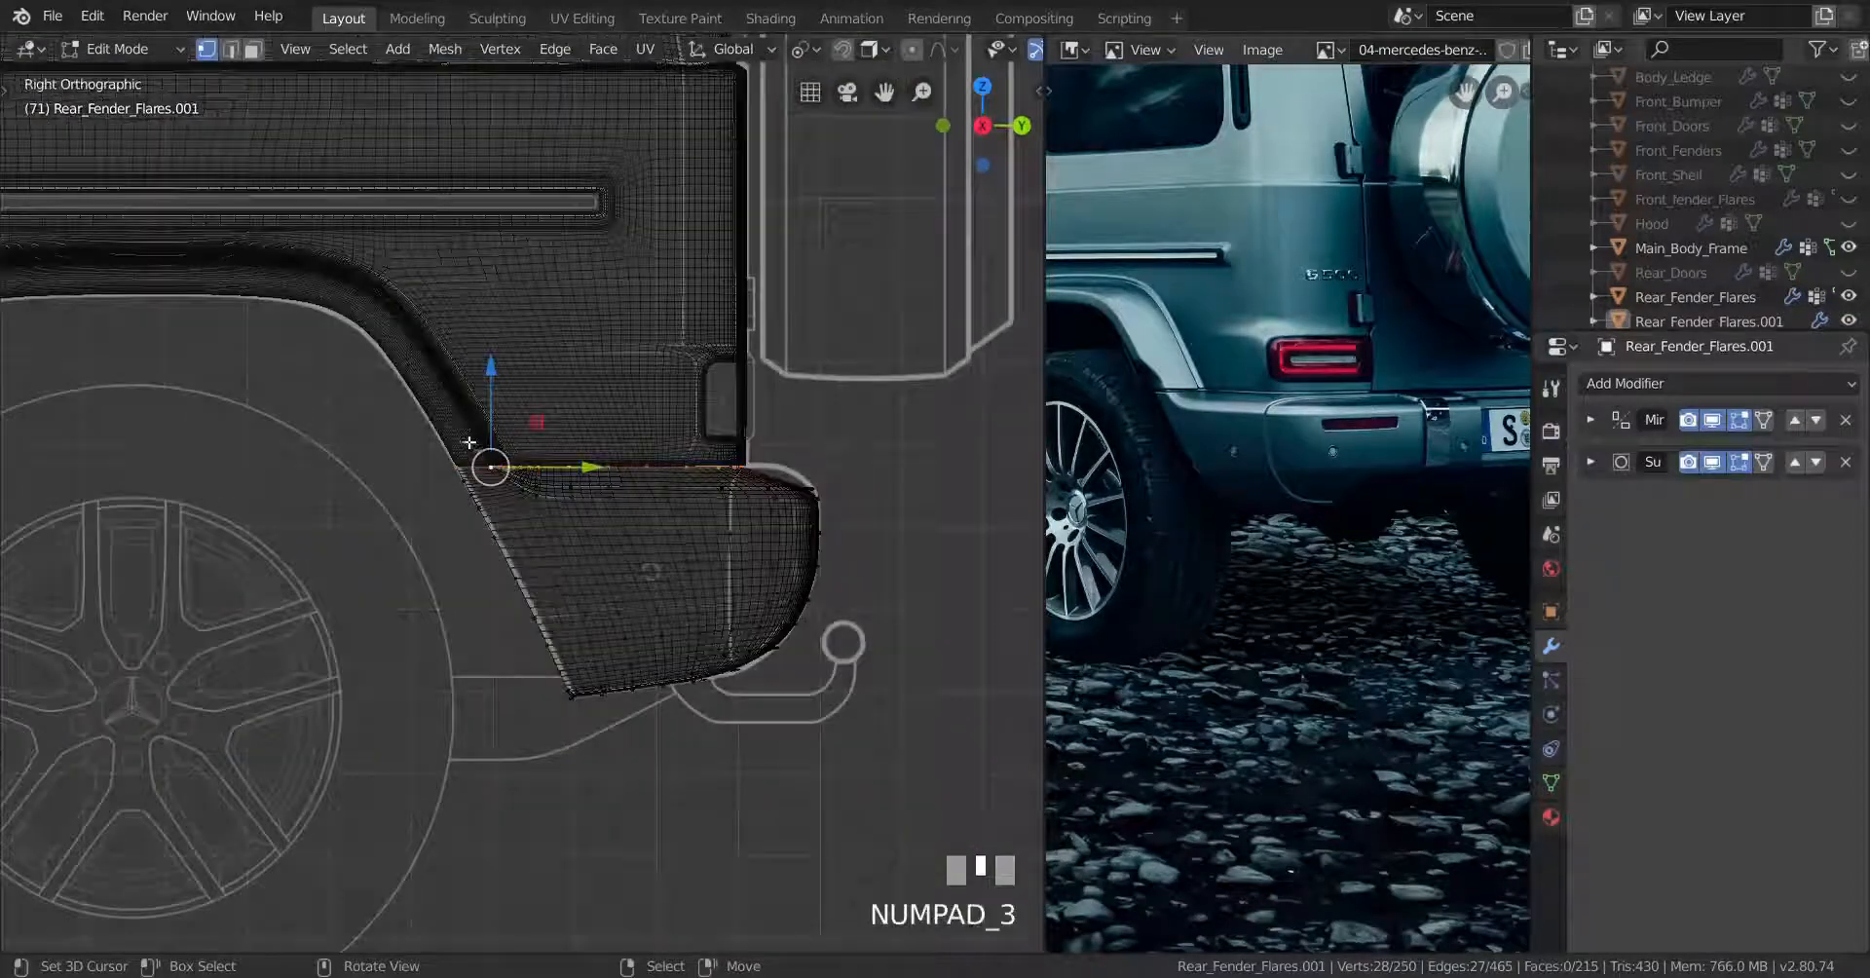
scroll(470, 442, "up", 2)
middle_click_drag(804, 417, 588, 467, "shift")
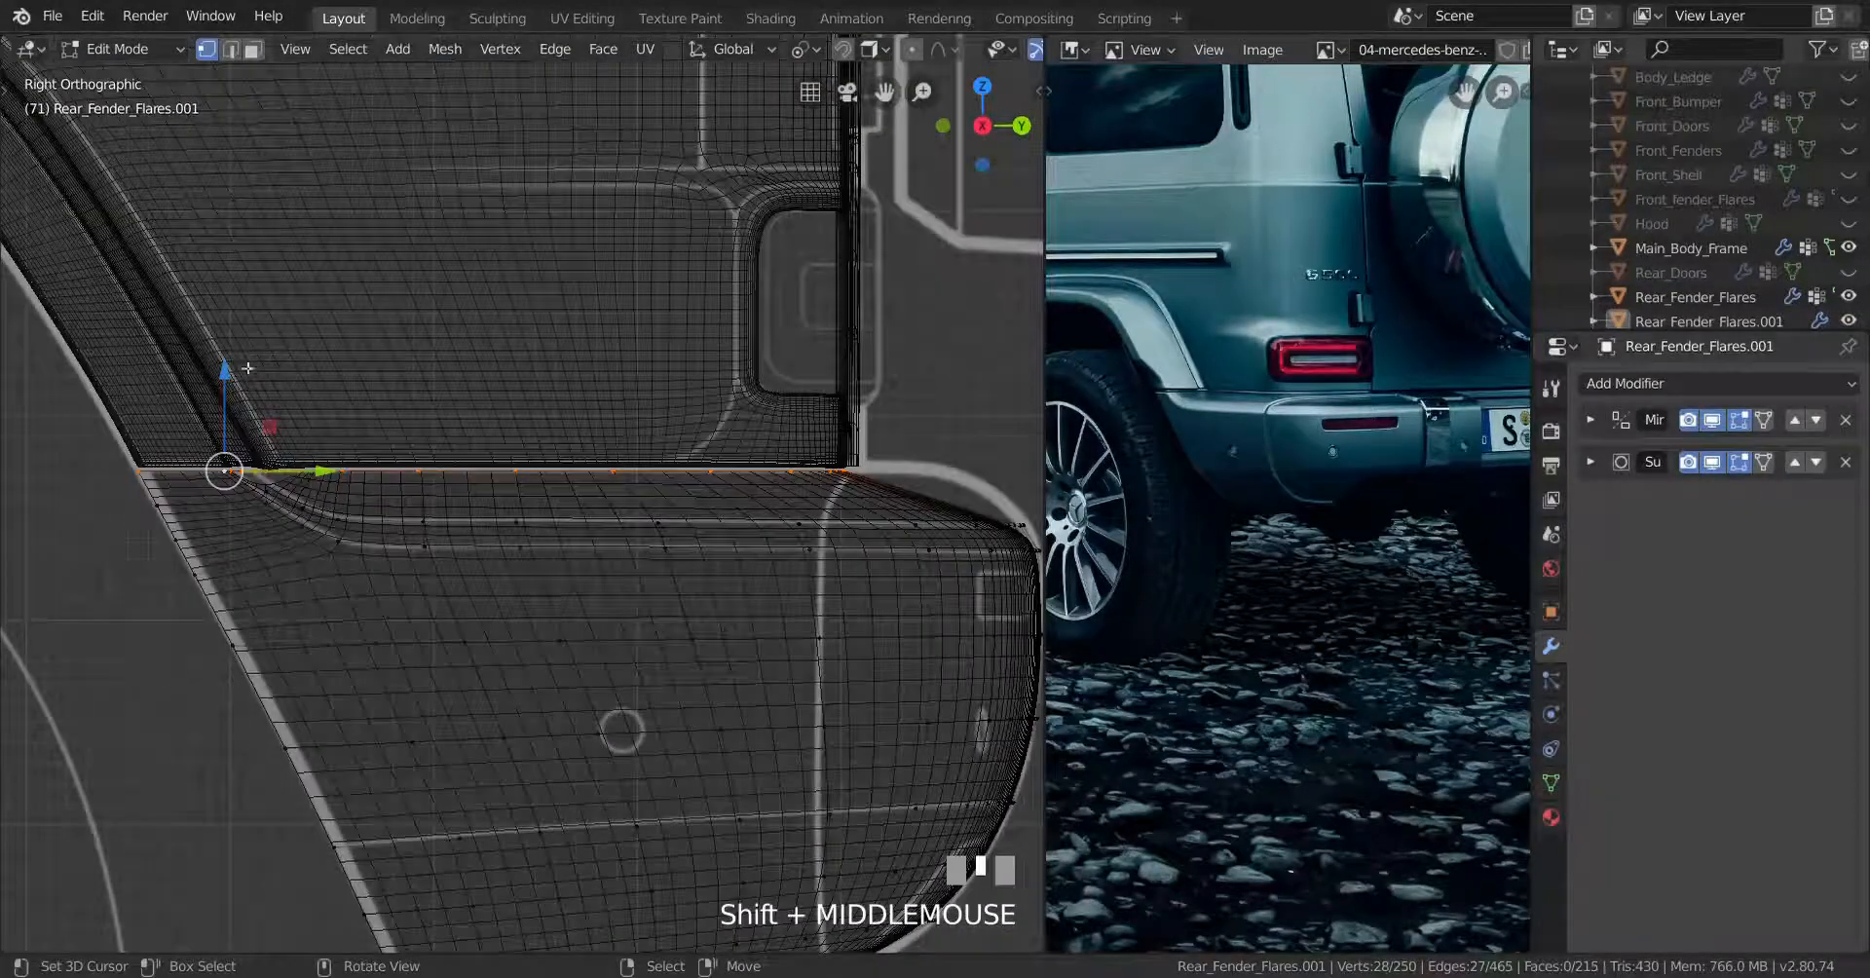
left_click_drag(226, 372, 236, 399)
key("ctrl+z")
key("shift+z")
scroll(626, 468, "down", 2)
middle_click_drag(626, 468, 604, 476)
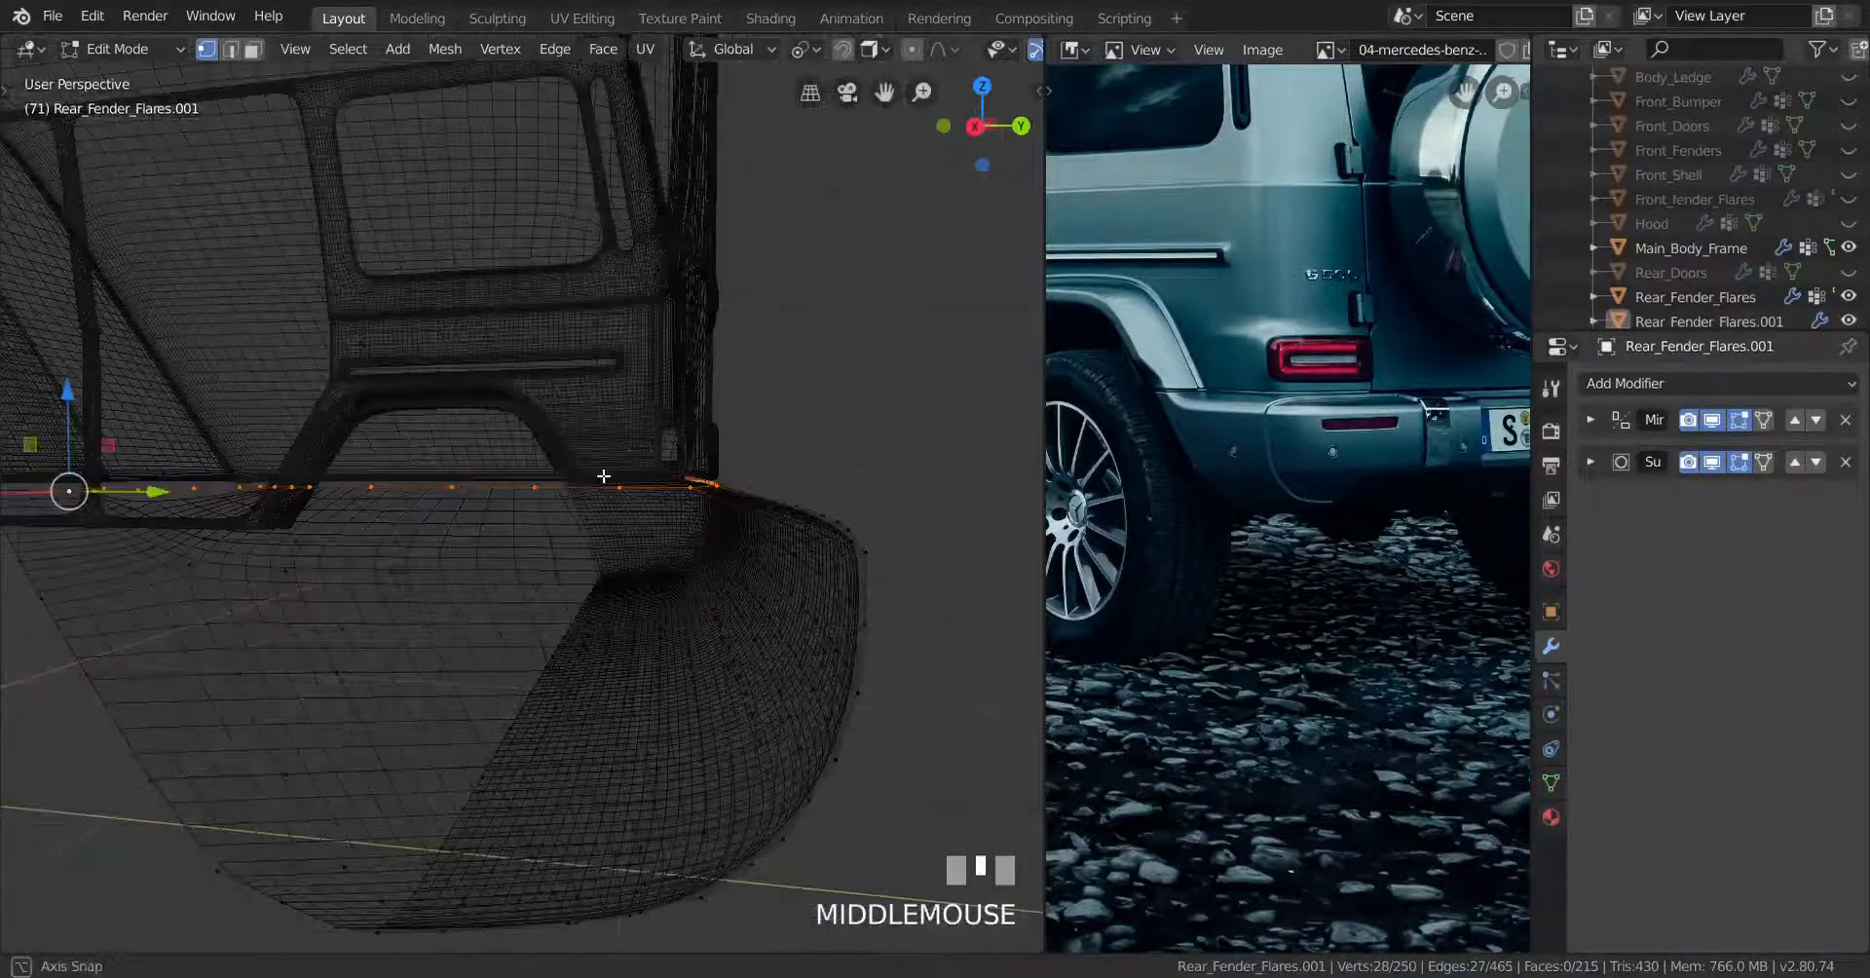
Select the edge loop along the bumper's slanted wheel-arch end in the right side view
key("KP_3")
scroll(413, 478, "up", 3)
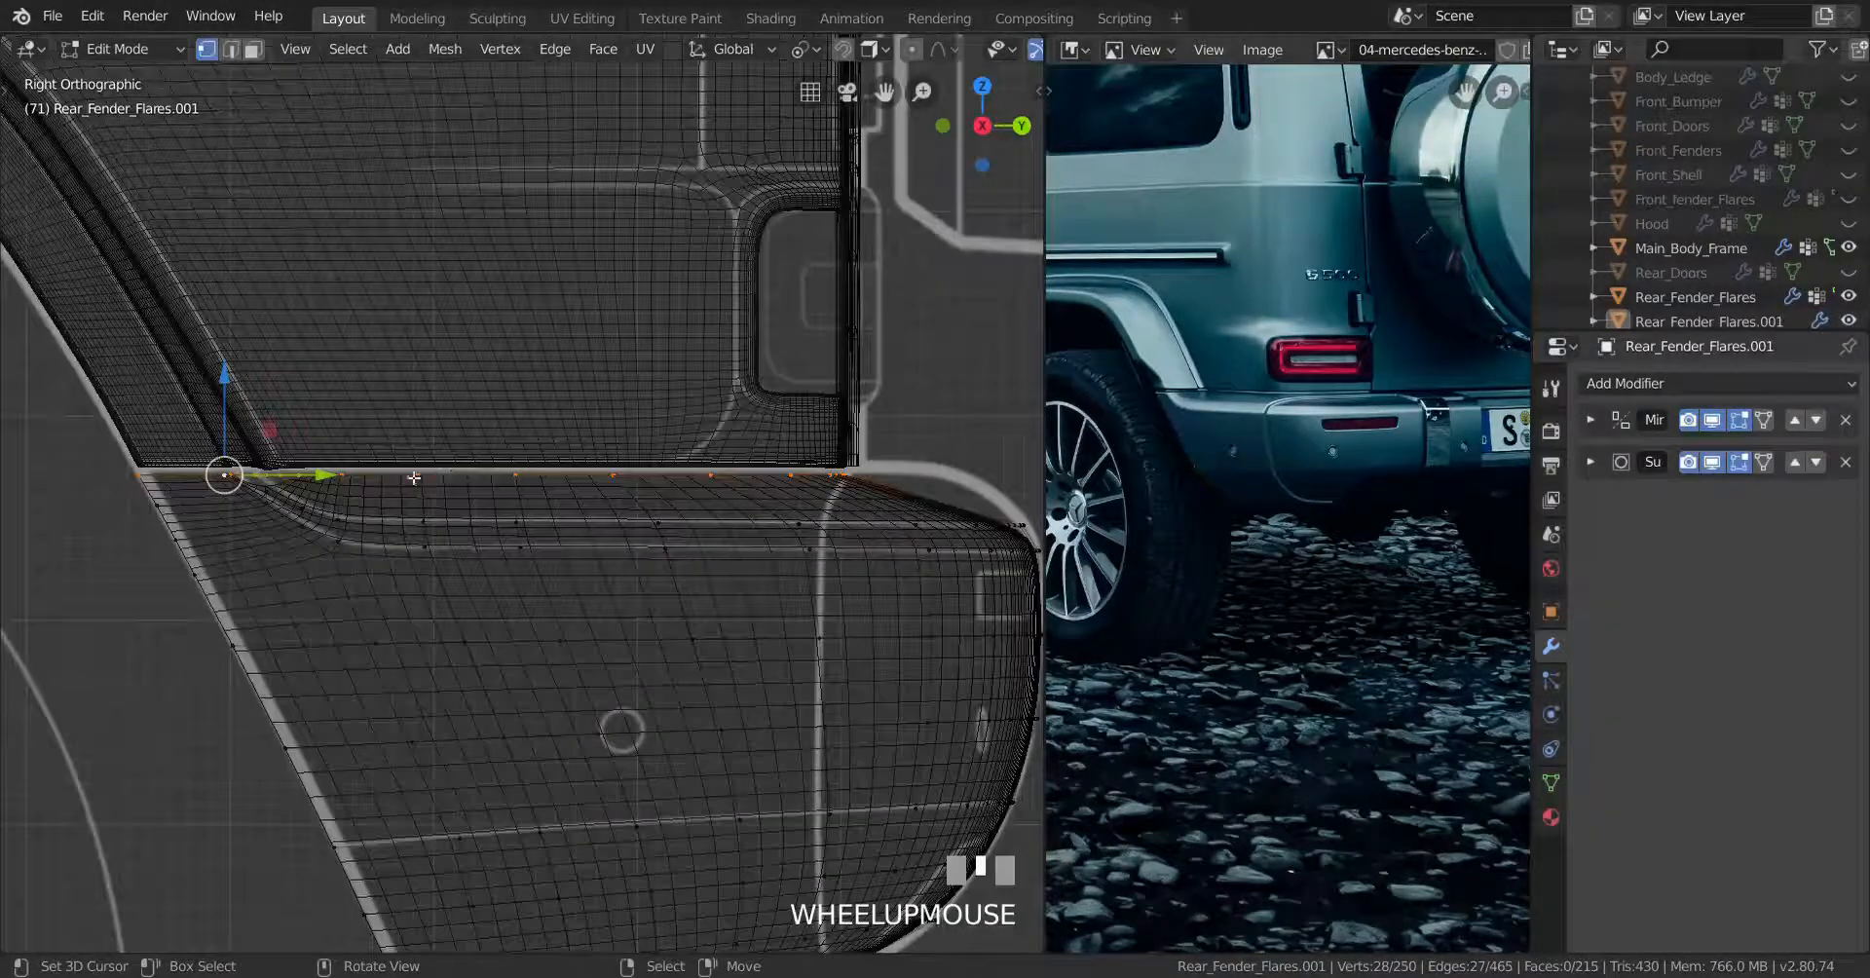
right_click(143, 535, "alt")
scroll(282, 531, "down", 2)
scroll(282, 531, "up", 1)
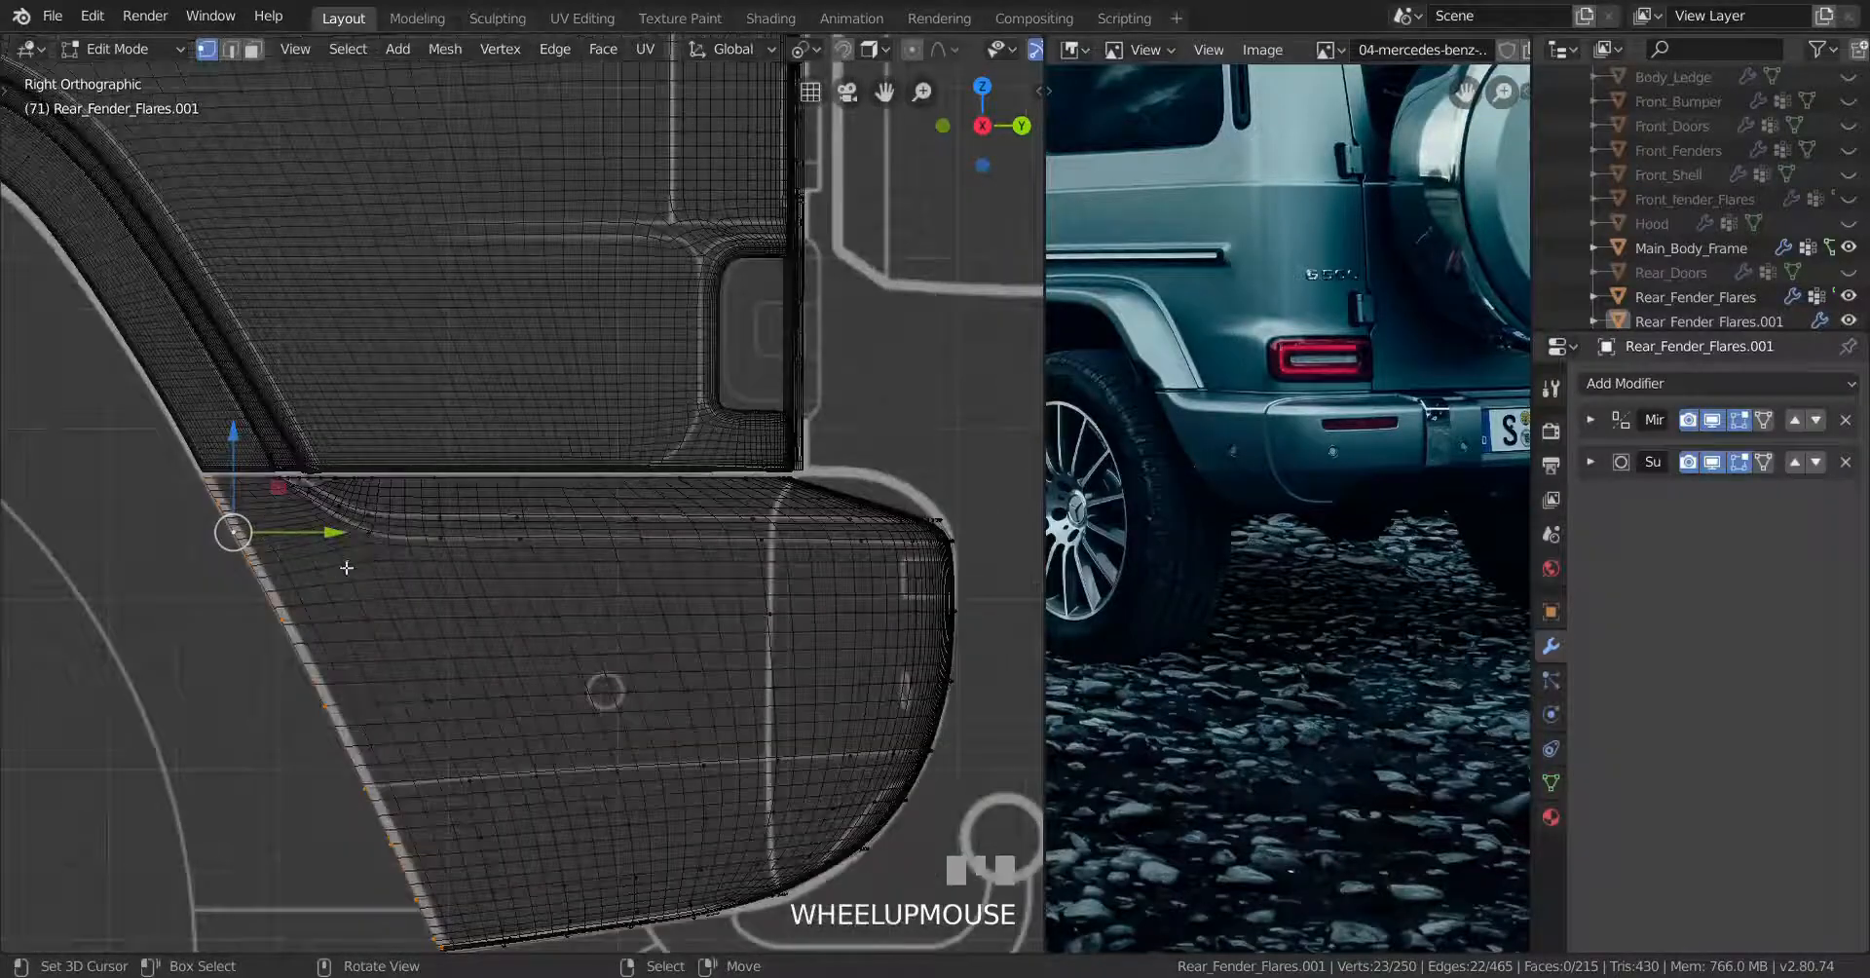
Try shifting the wheel-arch edge of the bumper rearward along Y, with different vertex selections
left_click_drag(337, 534, 370, 538)
right_click(232, 532, "shift")
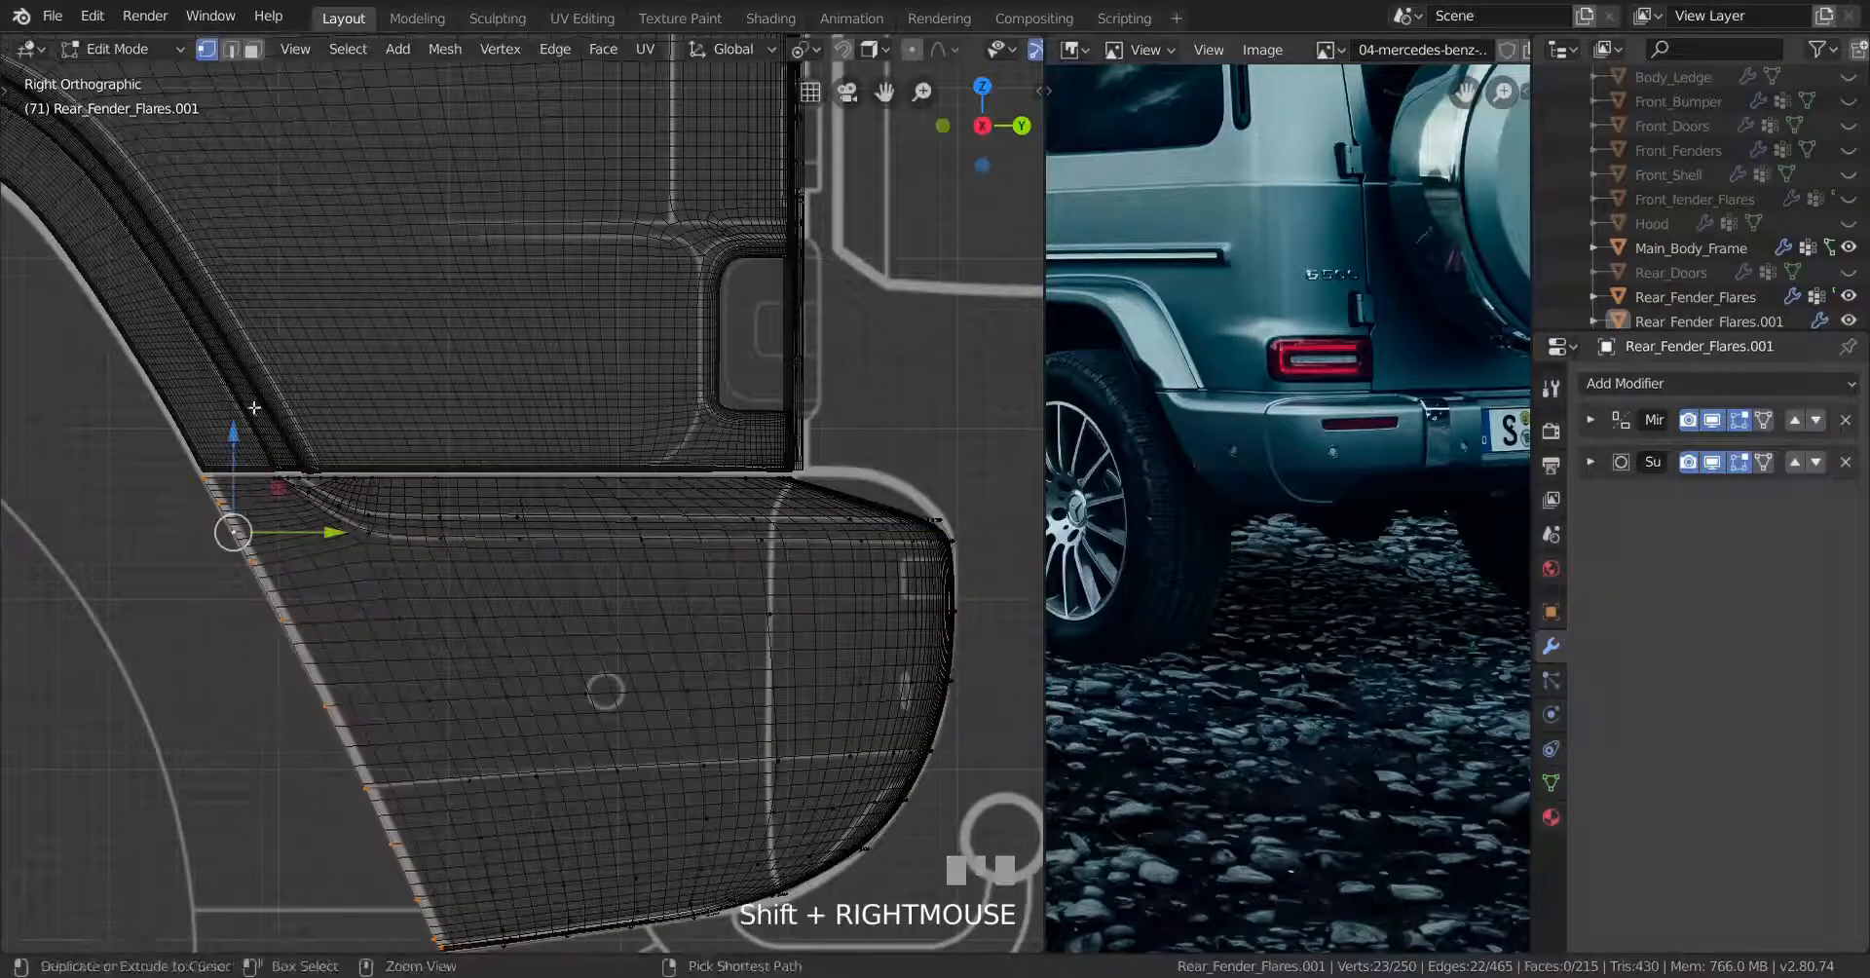
mouse_move(250, 474)
left_mouse_down("ctrl")
mouse_move(159, 505)
mouse_move(250, 541)
left_mouse_up("ctrl")
key("ctrl+z")
left_click_drag(249, 406, 55, 582)
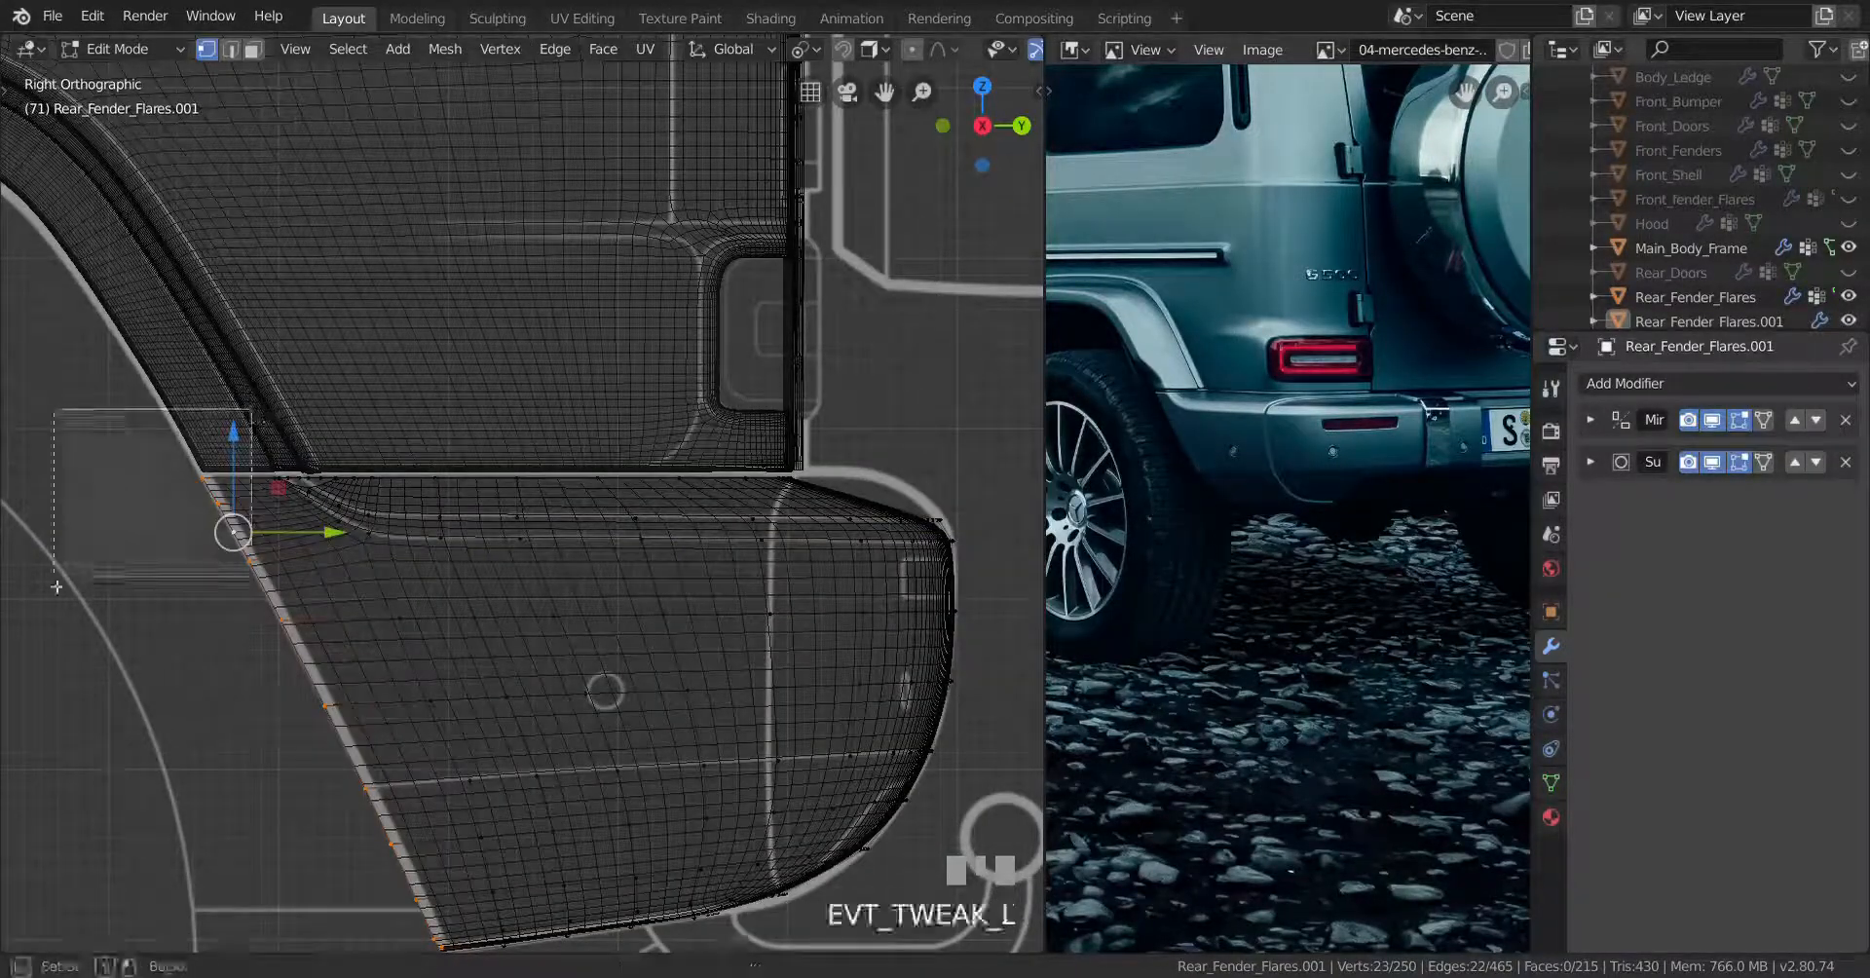
left_click_drag(321, 513, 378, 514)
key("ctrl+z")
key("ctrl+z")
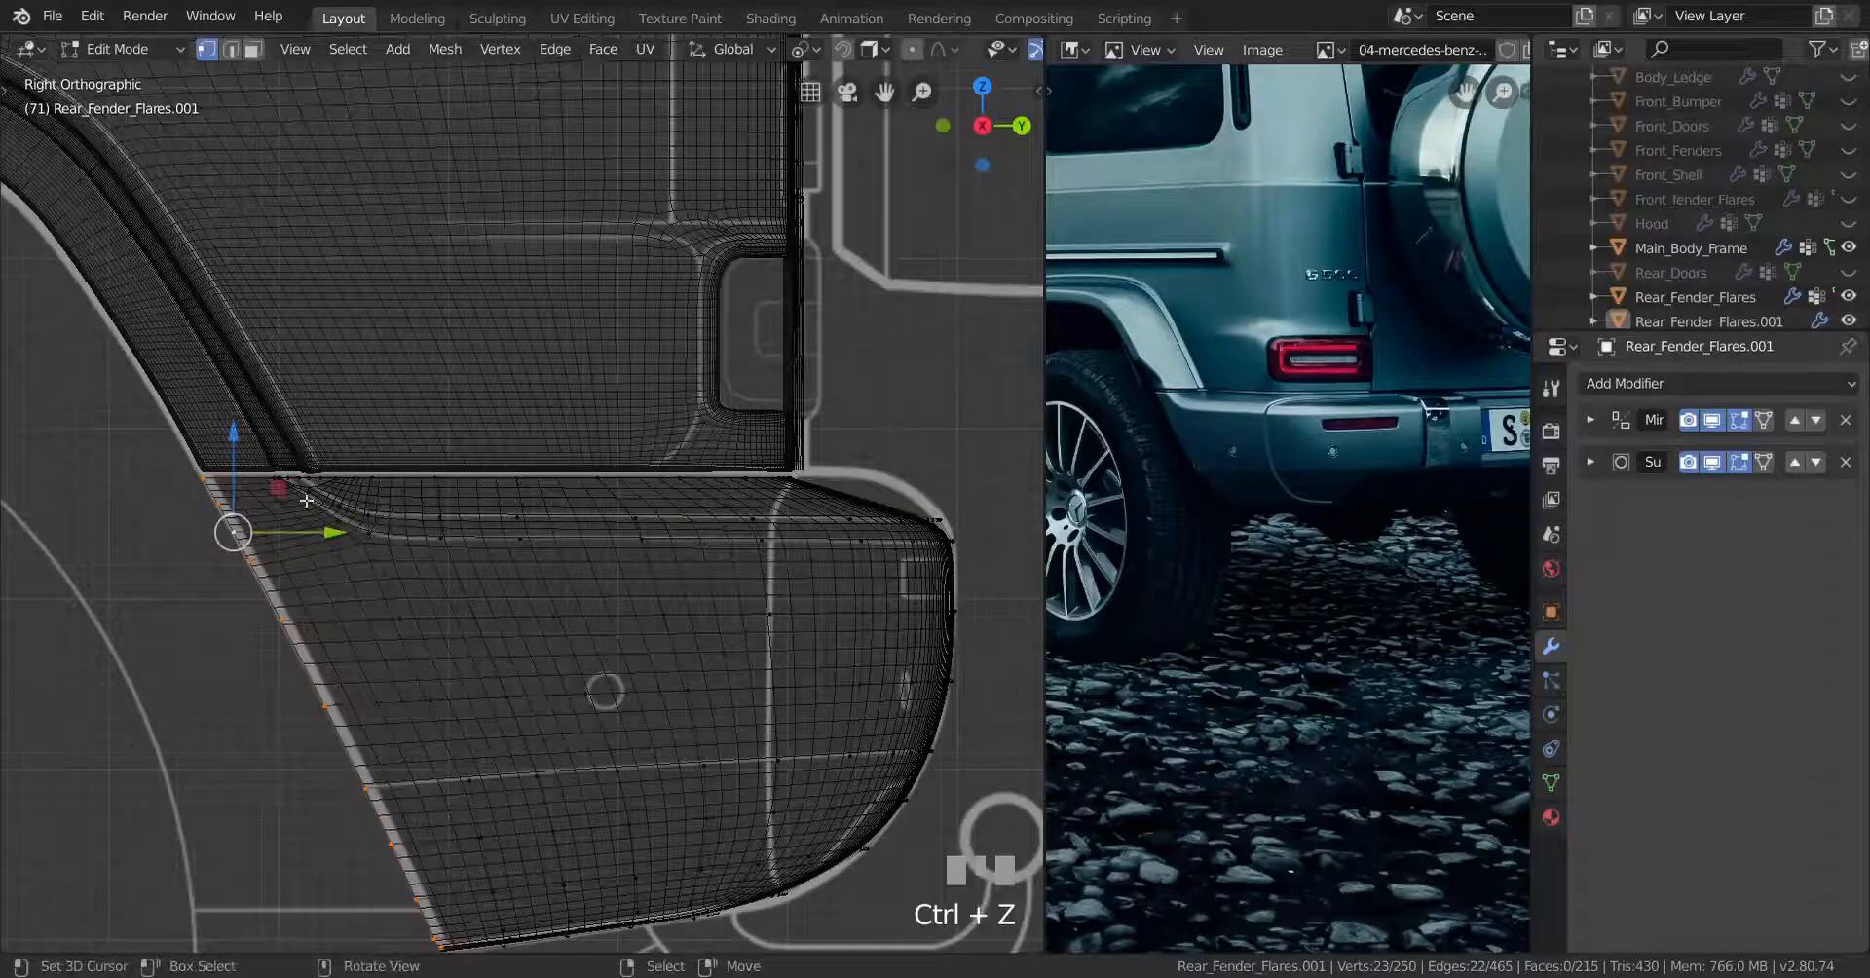
Add the upper corner vertex to the wheel-arch edge selection and shift it slightly rearward along Y
left_click_drag(255, 396, 105, 554, "shift")
left_click_drag(330, 531, 376, 524)
scroll(210, 455, "down", 3)
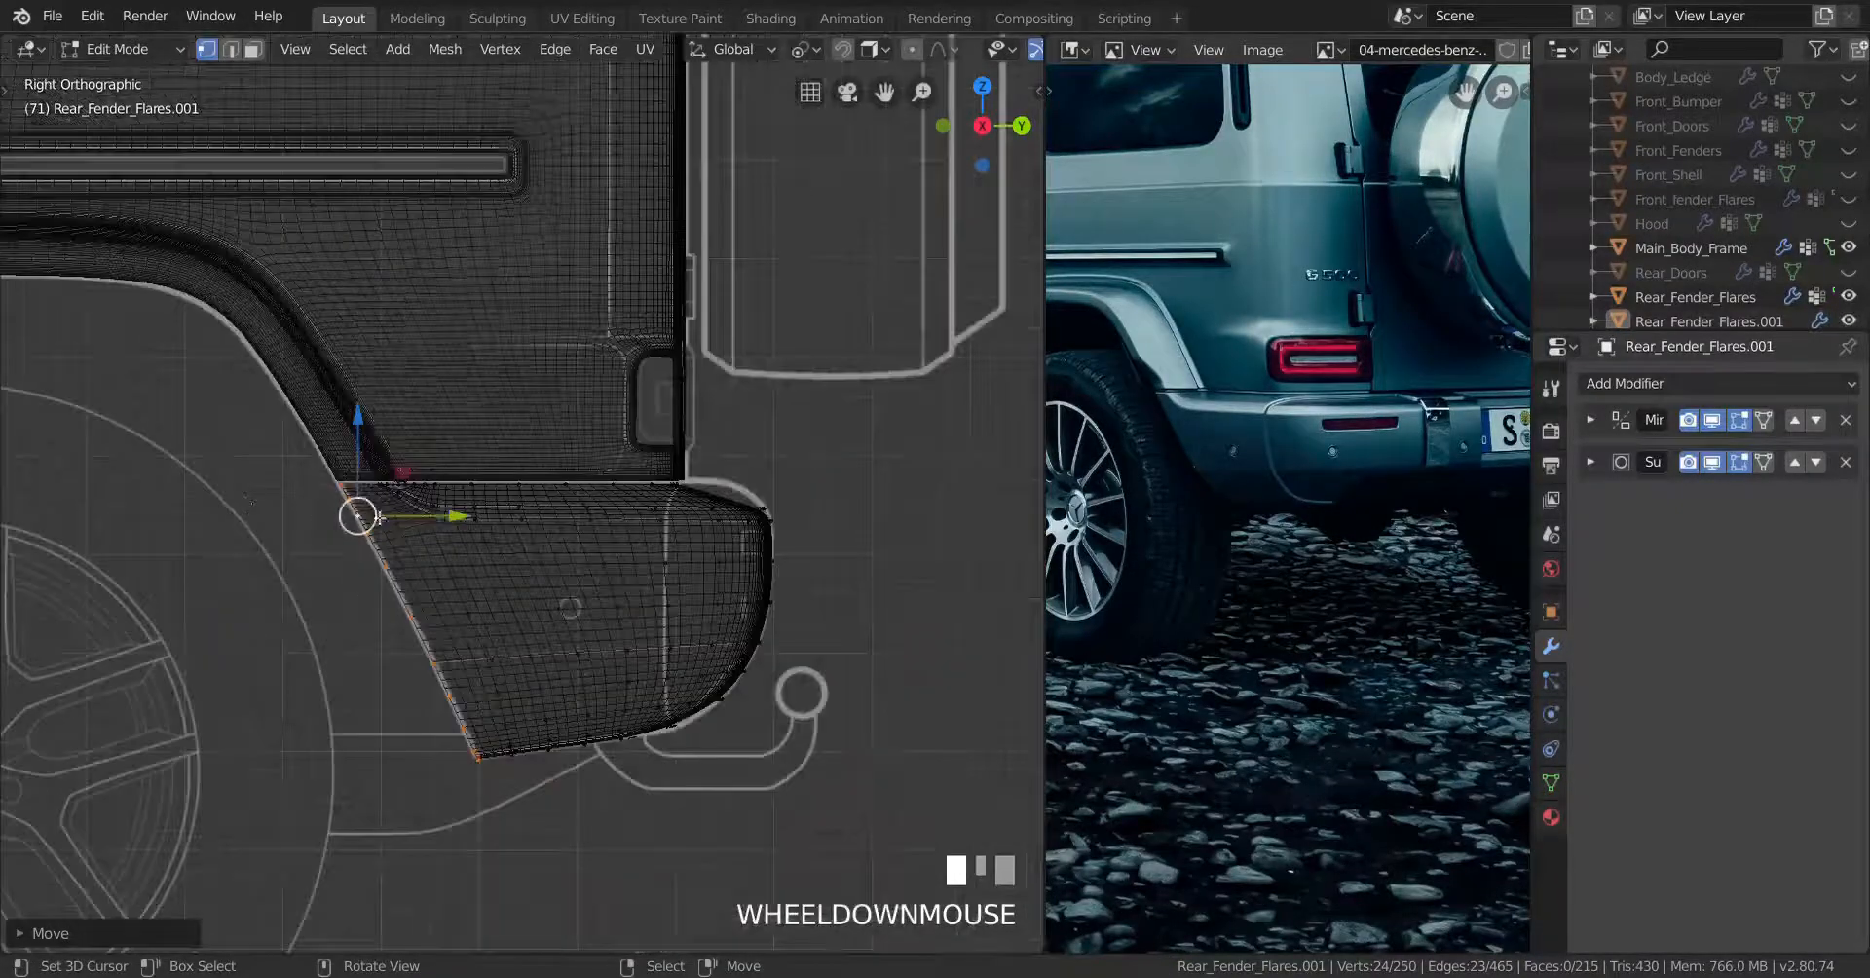
Add two evenly spaced loop cuts along the bumper's top surface
middle_click_drag(573, 533, 422, 556)
scroll(710, 539, "down", 2)
middle_click_drag(710, 539, 725, 546)
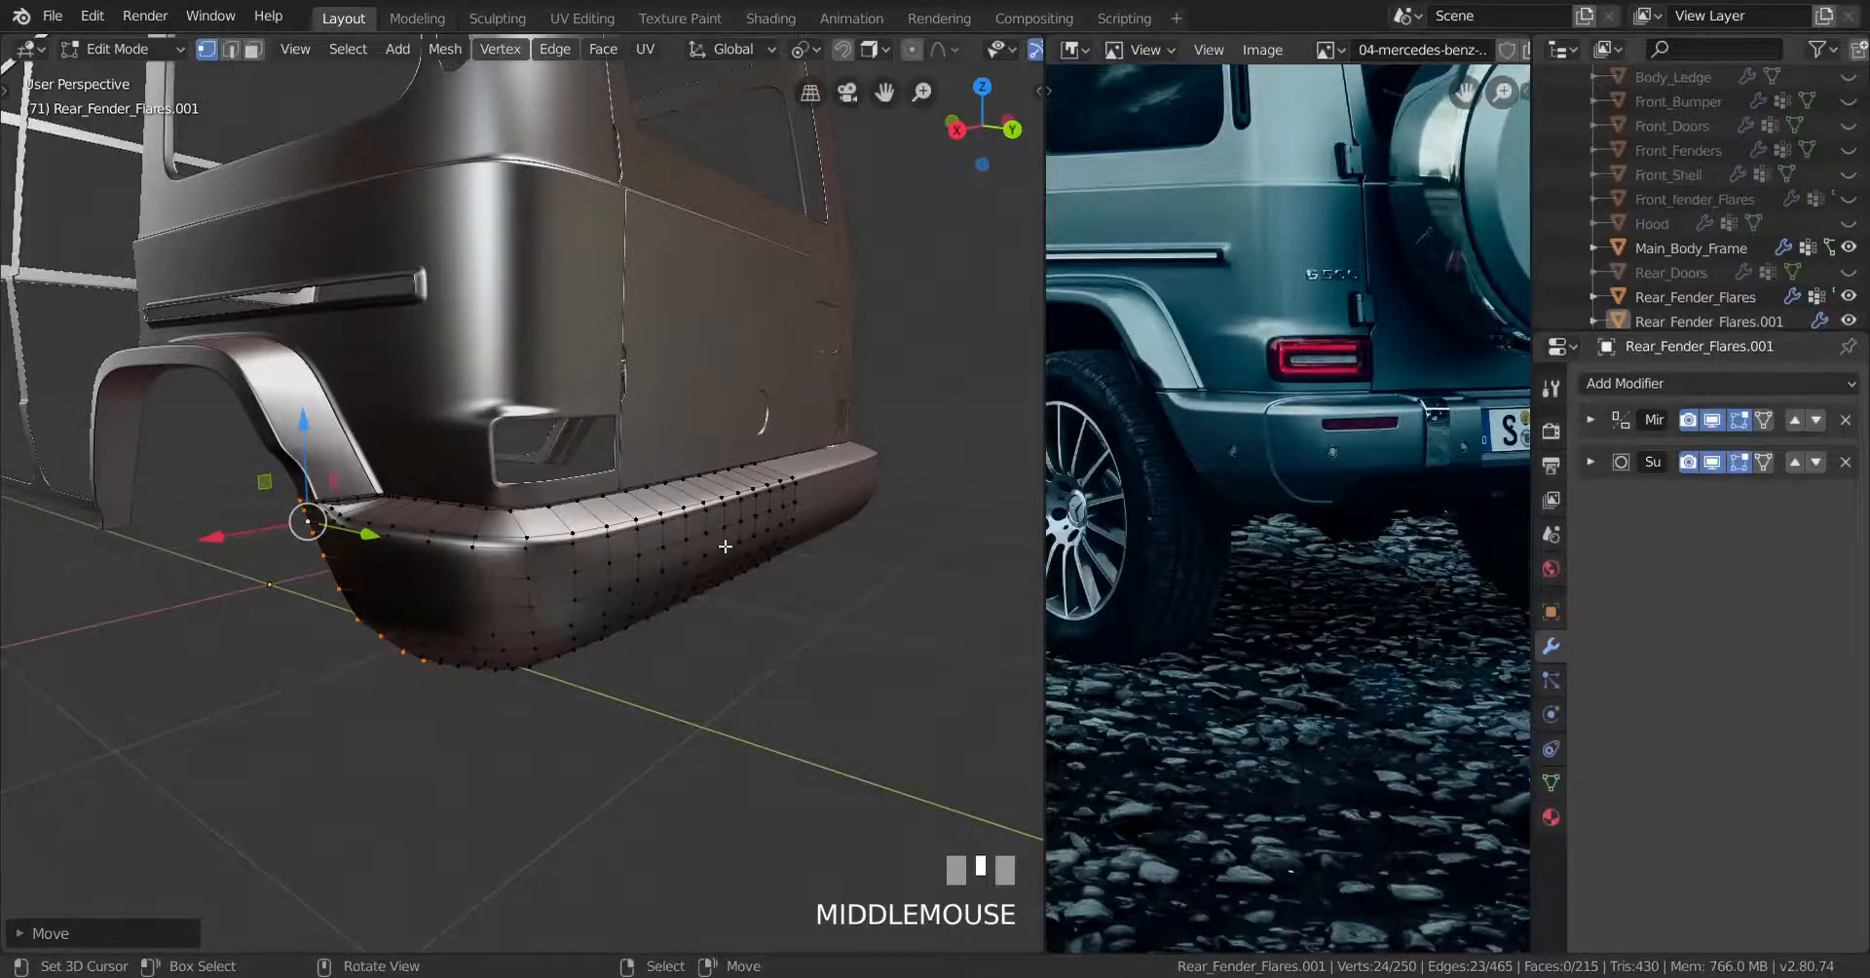
middle_click_drag(725, 546, 828, 575)
key("Tab")
key("Tab")
scroll(826, 547, "up", 2)
key("ctrl+r")
left_click(810, 566)
scroll(828, 575, "down", 2)
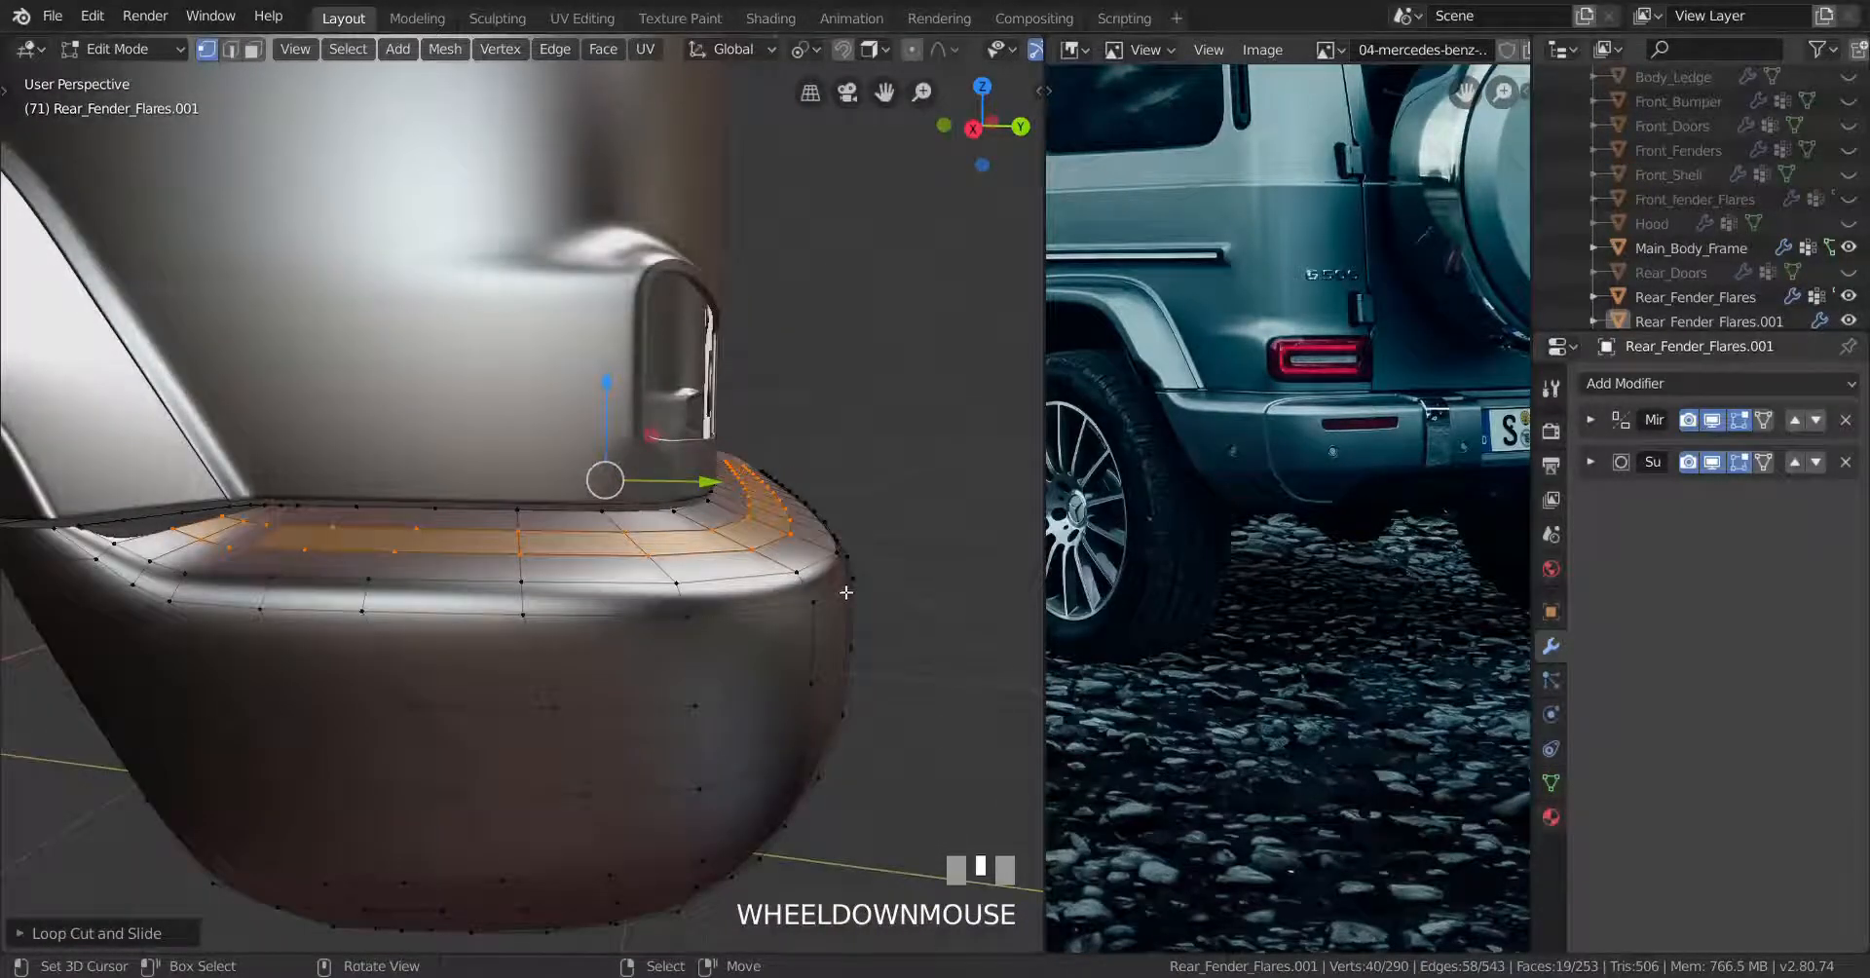
Try inflating the two new loops with Shrink/Fatten in the right side view
key("KP_3")
key("alt+s")
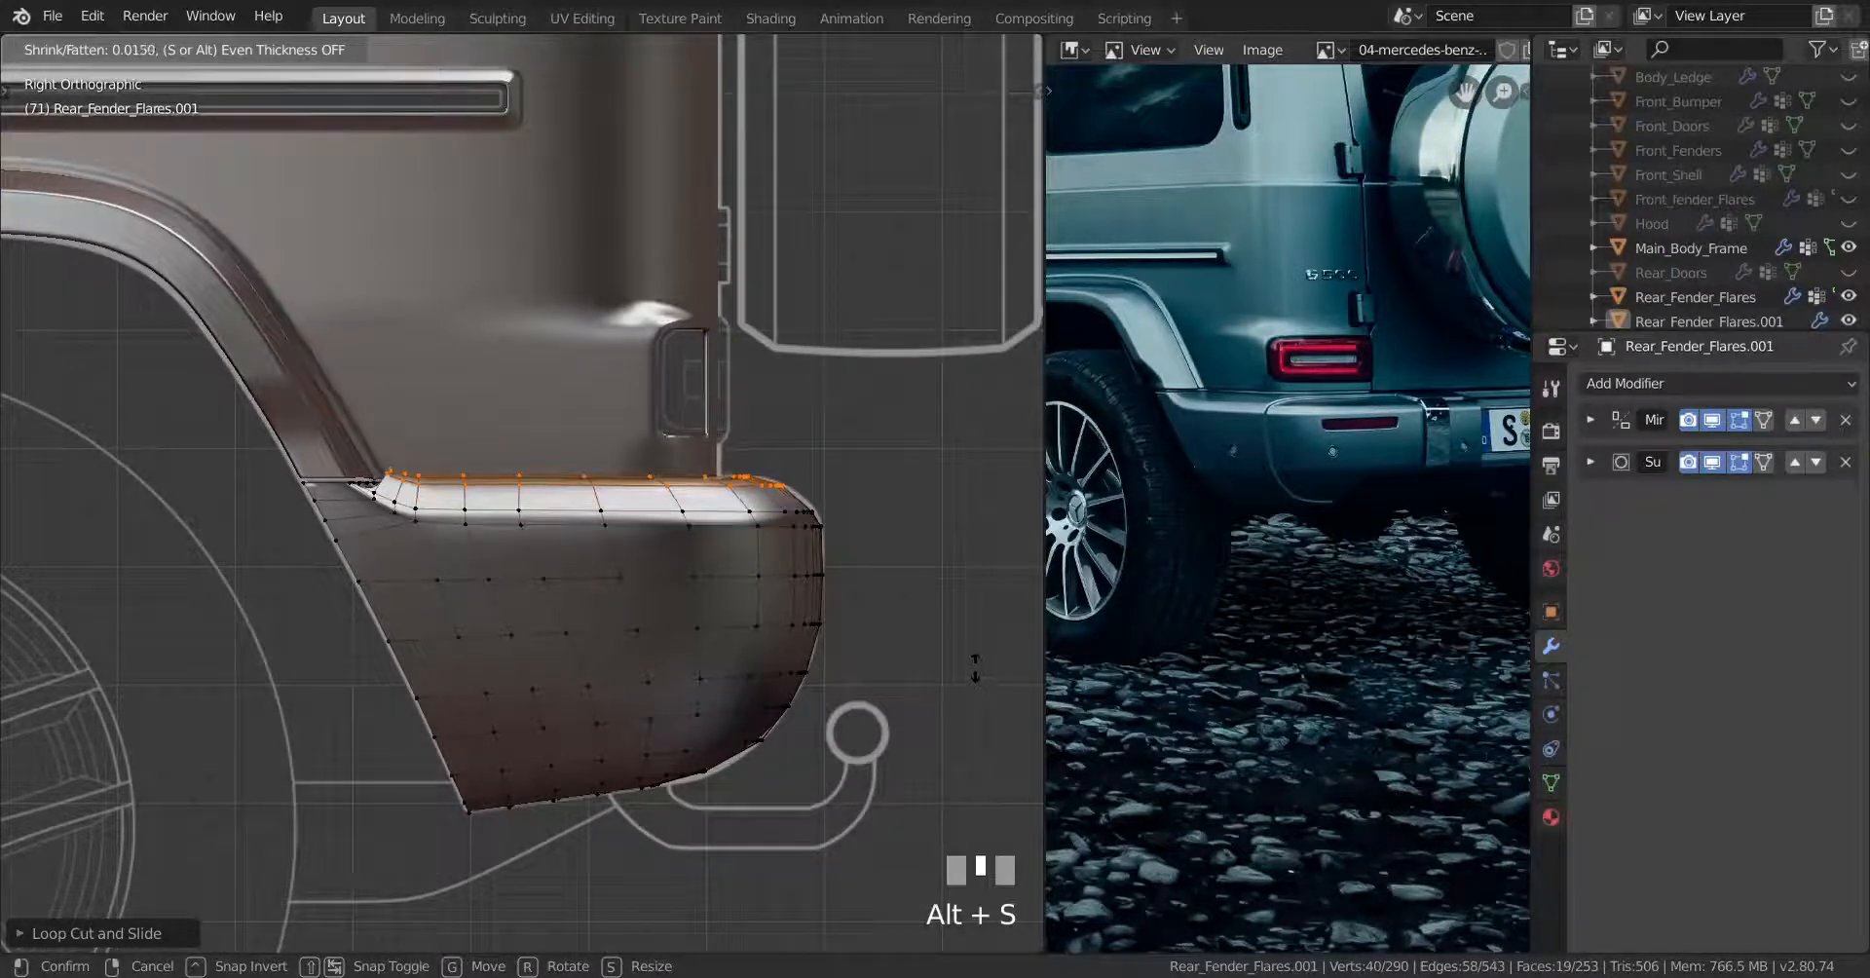
left_click(926, 617)
scroll(861, 625, "up", 2)
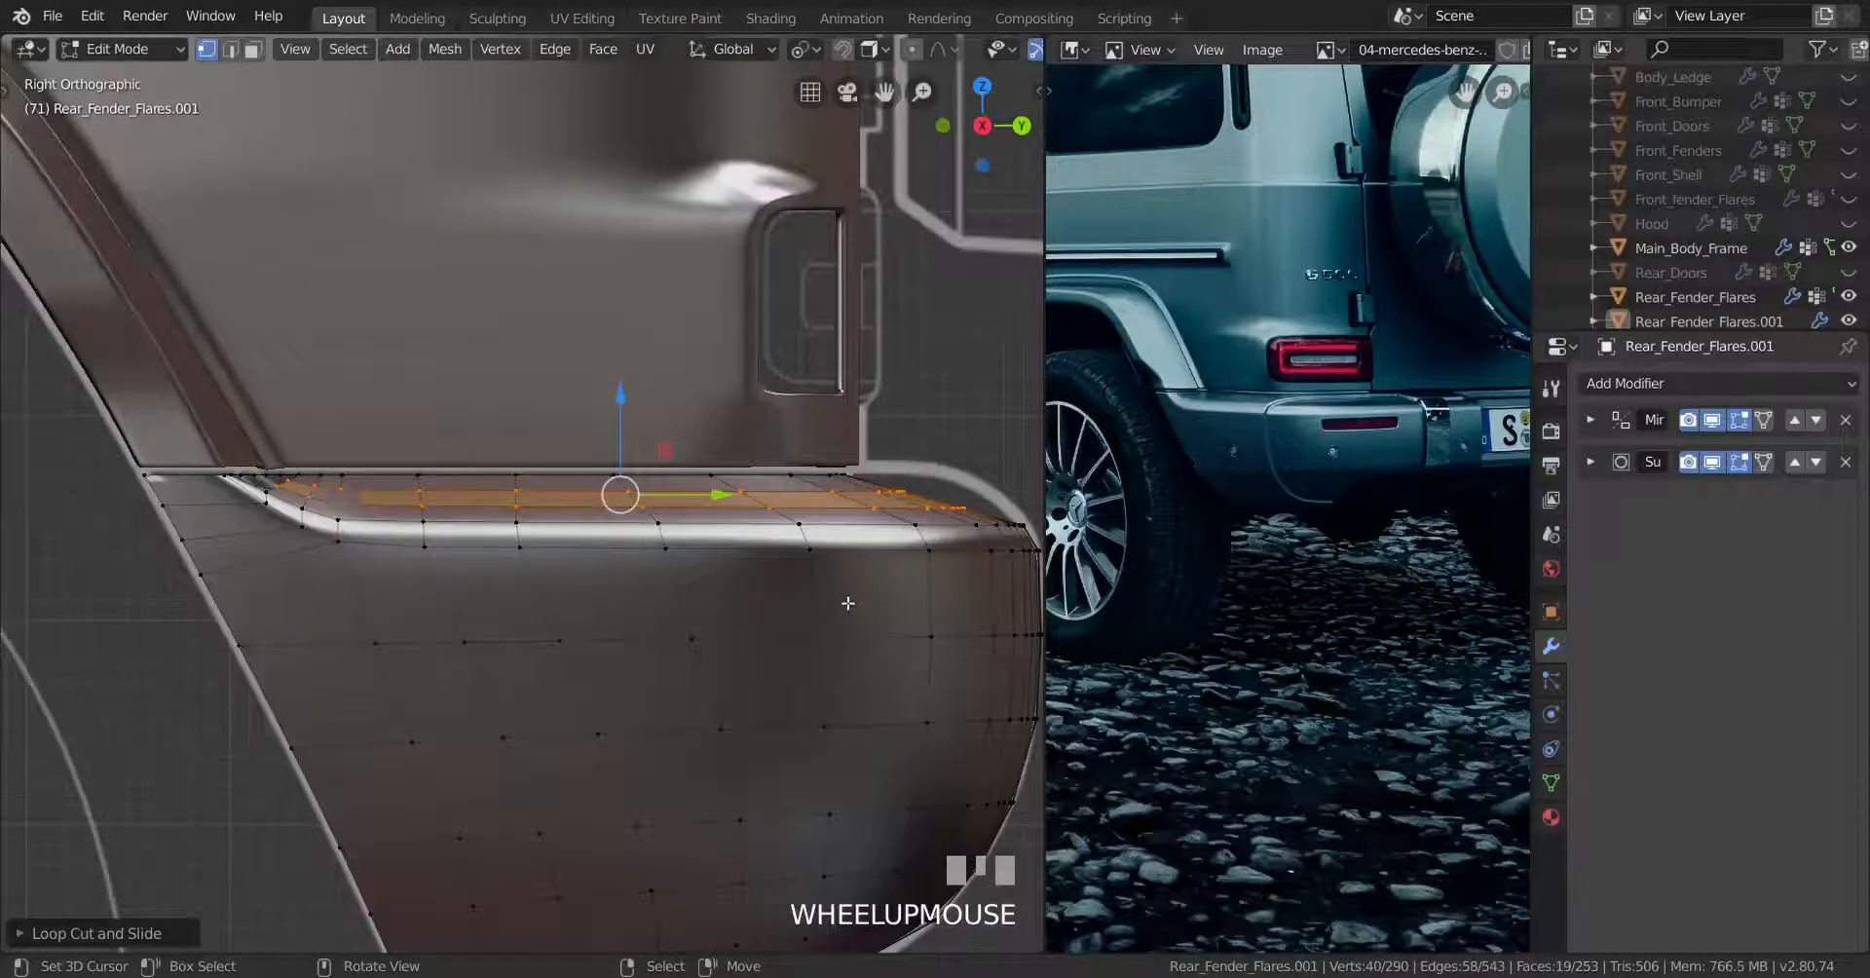
Flatten the inner of the two new top-surface loops by scaling it to 0 along Z
right_click(303, 490, "alt")
middle_click_drag(675, 541, 648, 557, "shift")
key("s")
key("z")
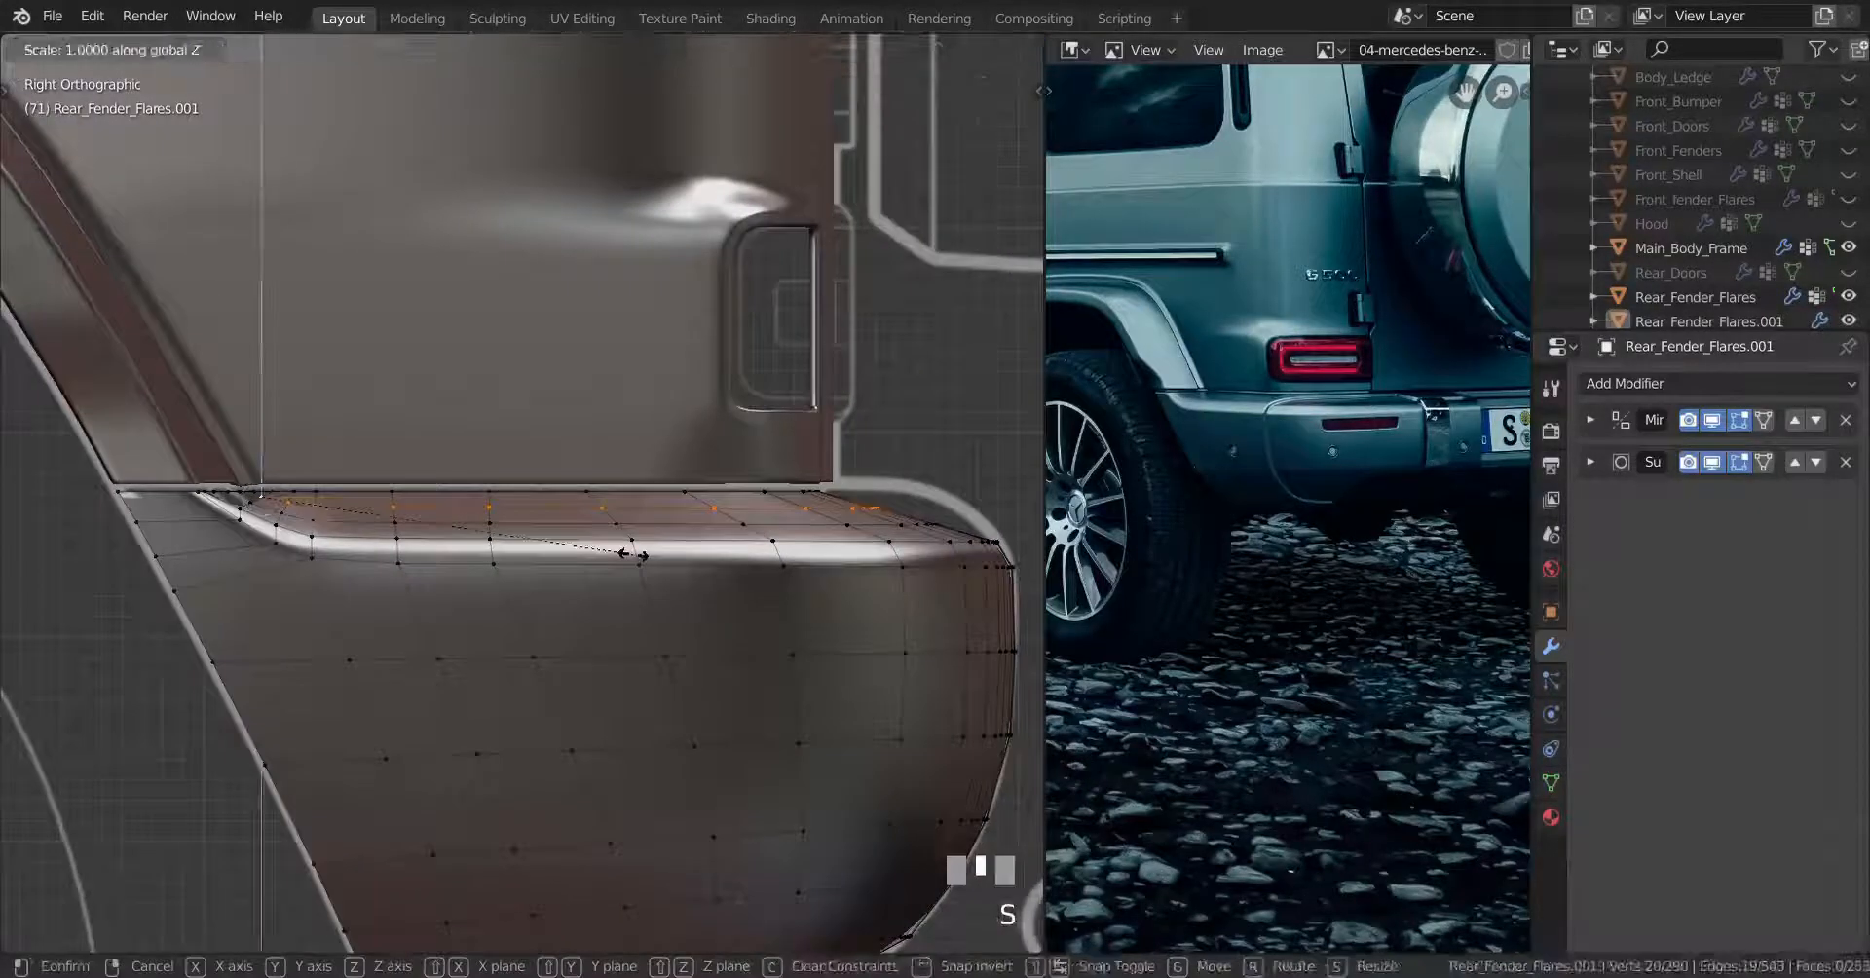
key("0")
key("Return")
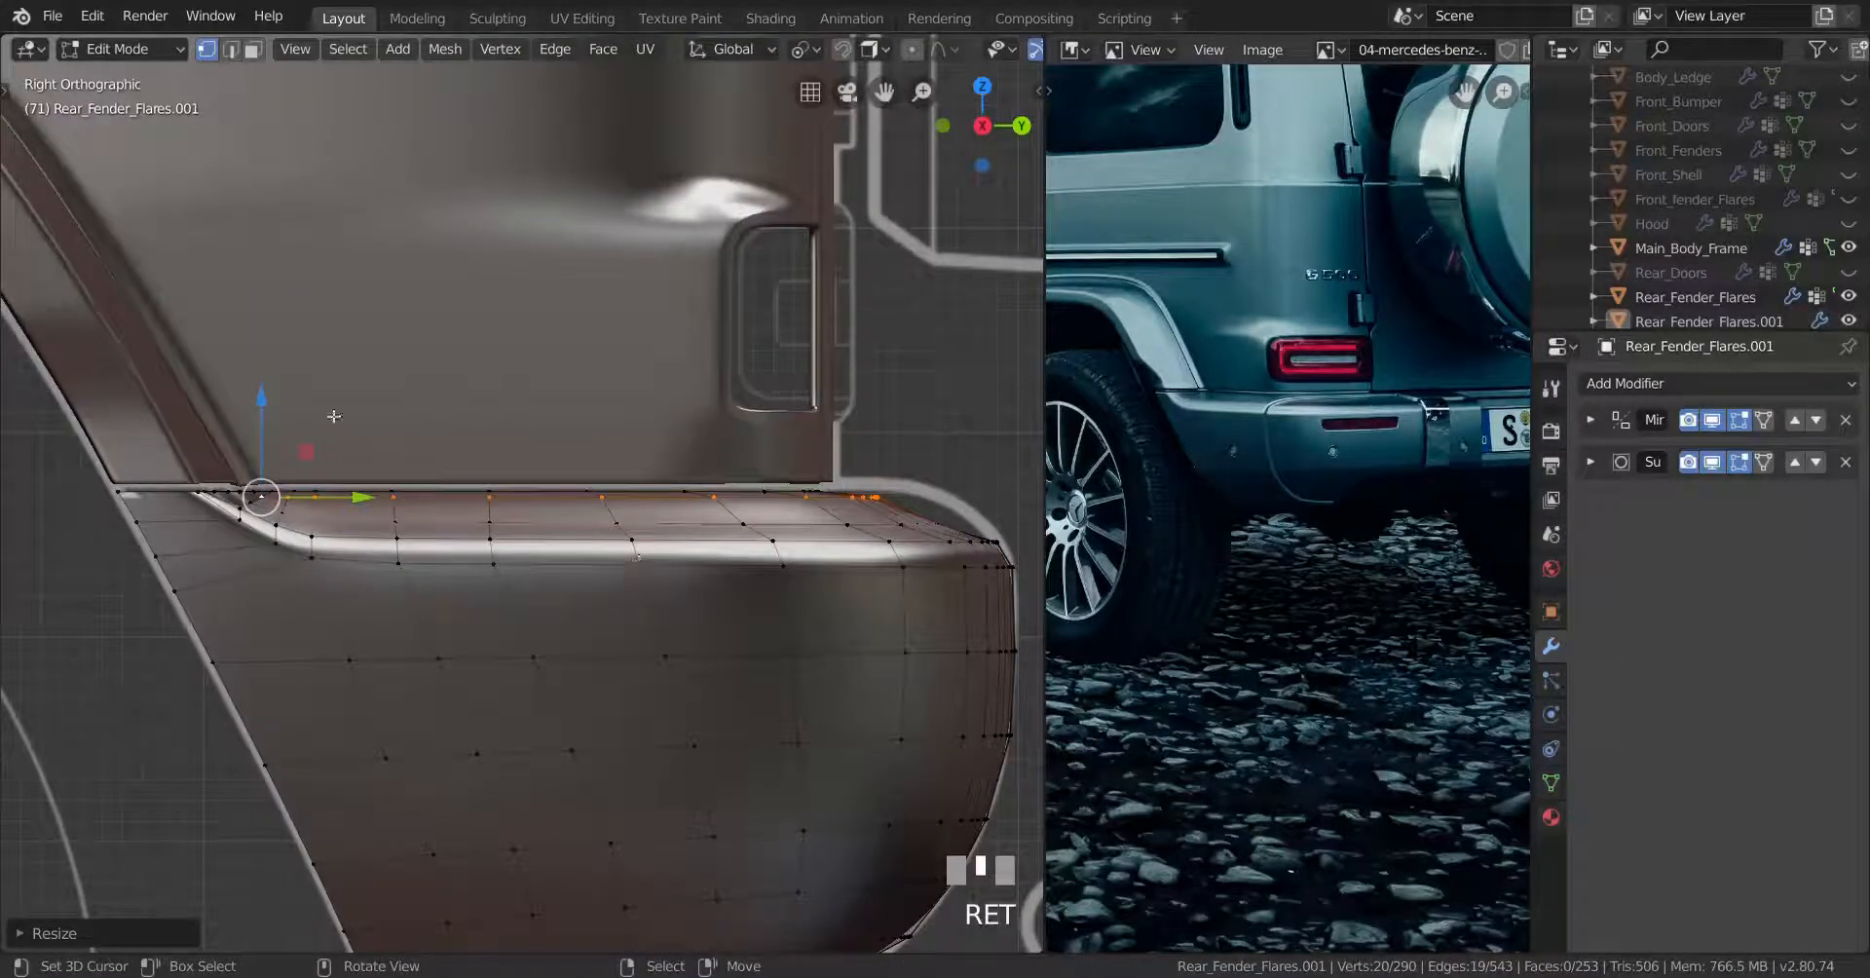
Raise the flattened inner loop slightly along Z and stretch it along Y toward the bumper's rear
left_click_drag(271, 414, 269, 370)
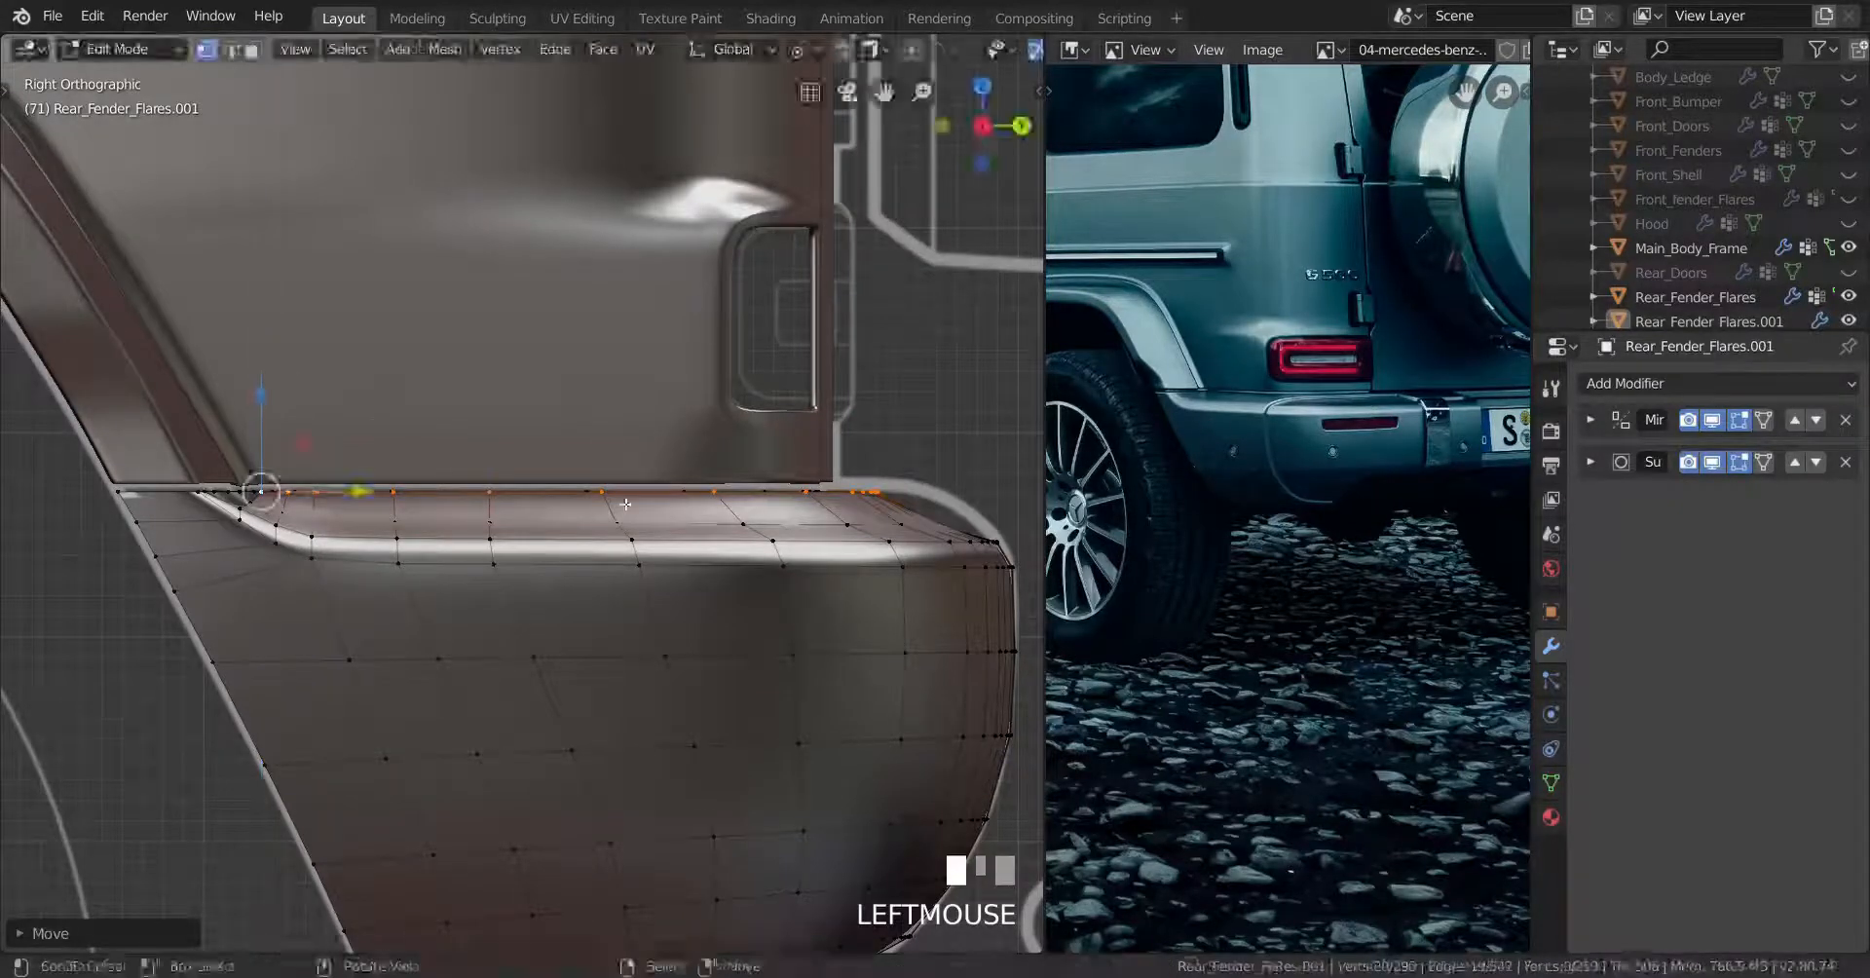
key("s")
key("y")
left_click(823, 506, "shift")
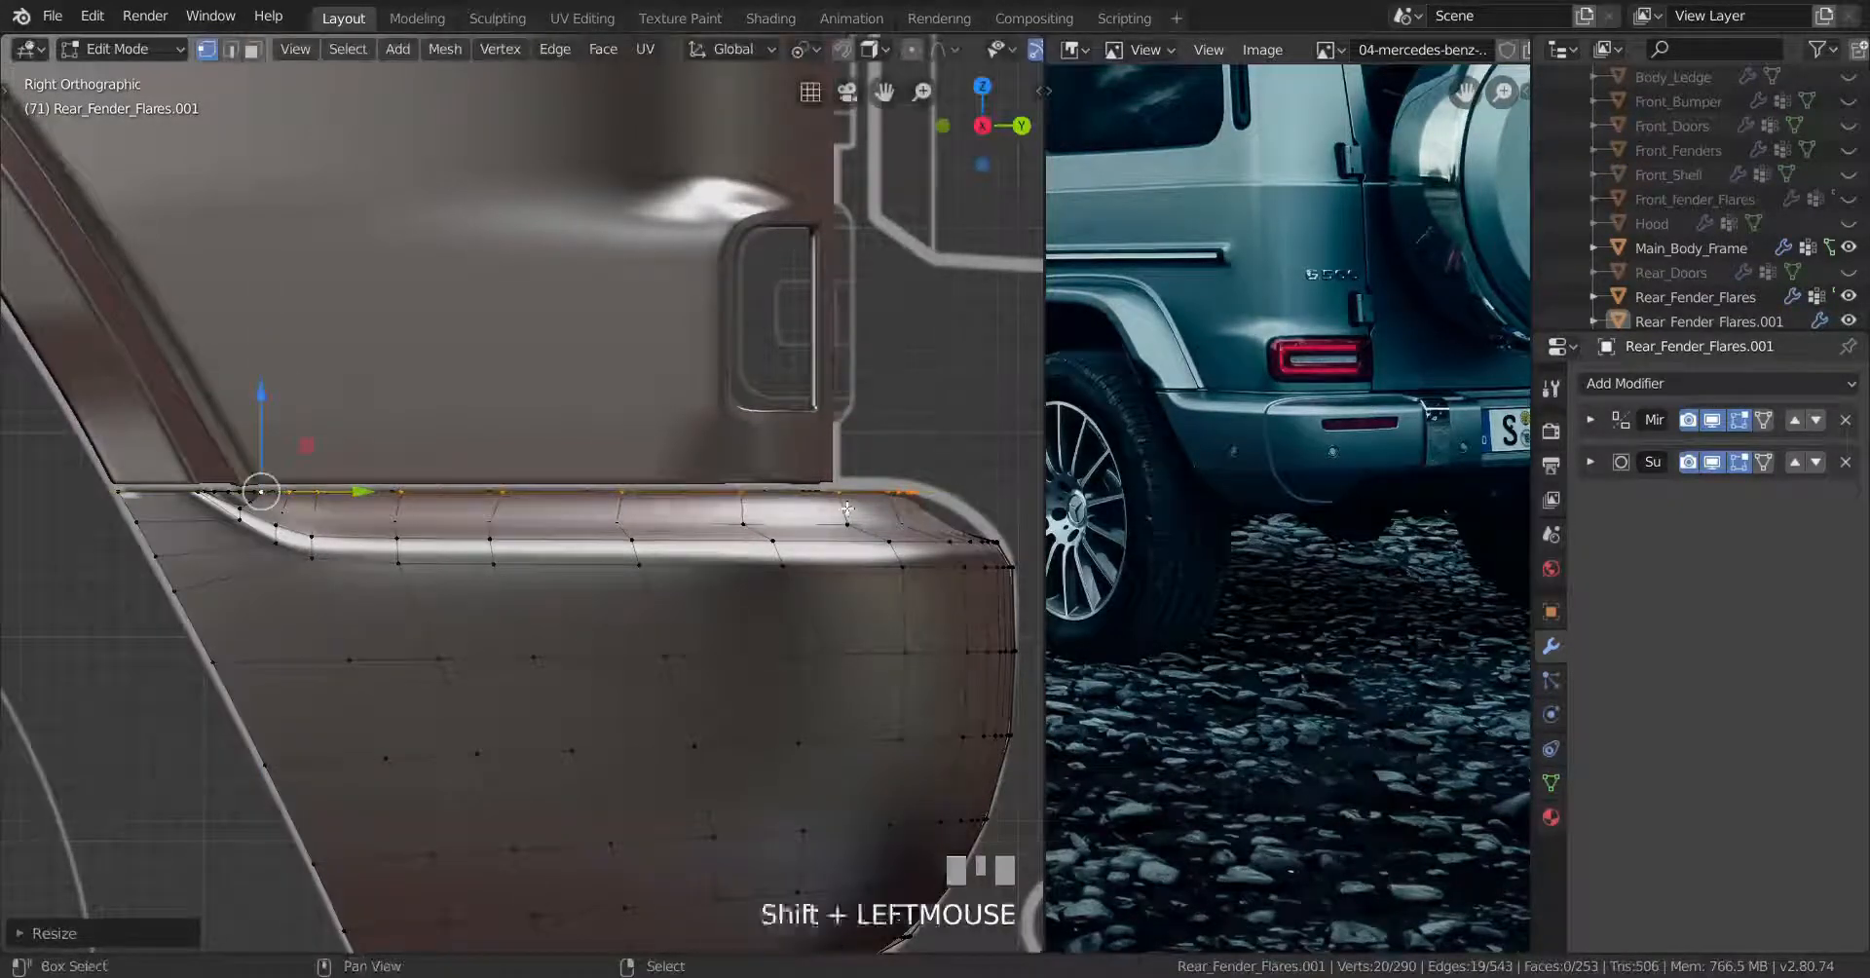
Dissolve the outer of the two top-surface loops and check the resulting shading in Object Mode
middle_click_drag(822, 506, 725, 628)
right_click(724, 628, "alt")
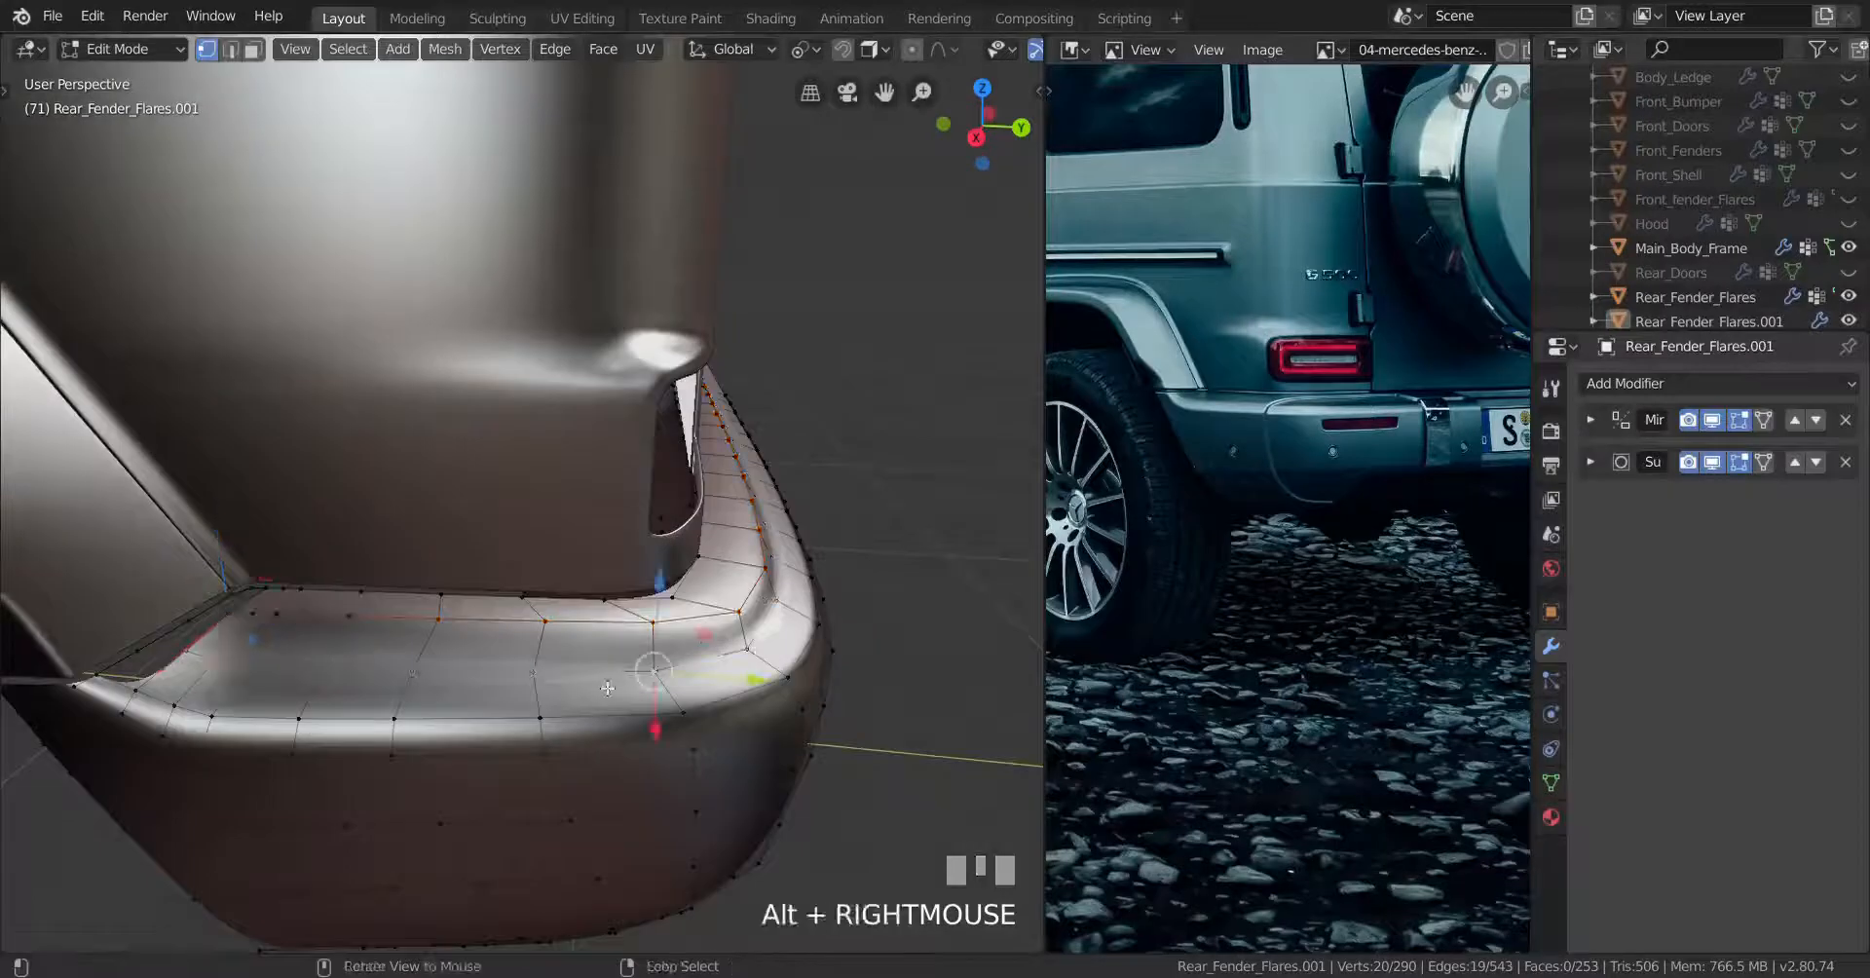
key("x")
left_click(550, 703)
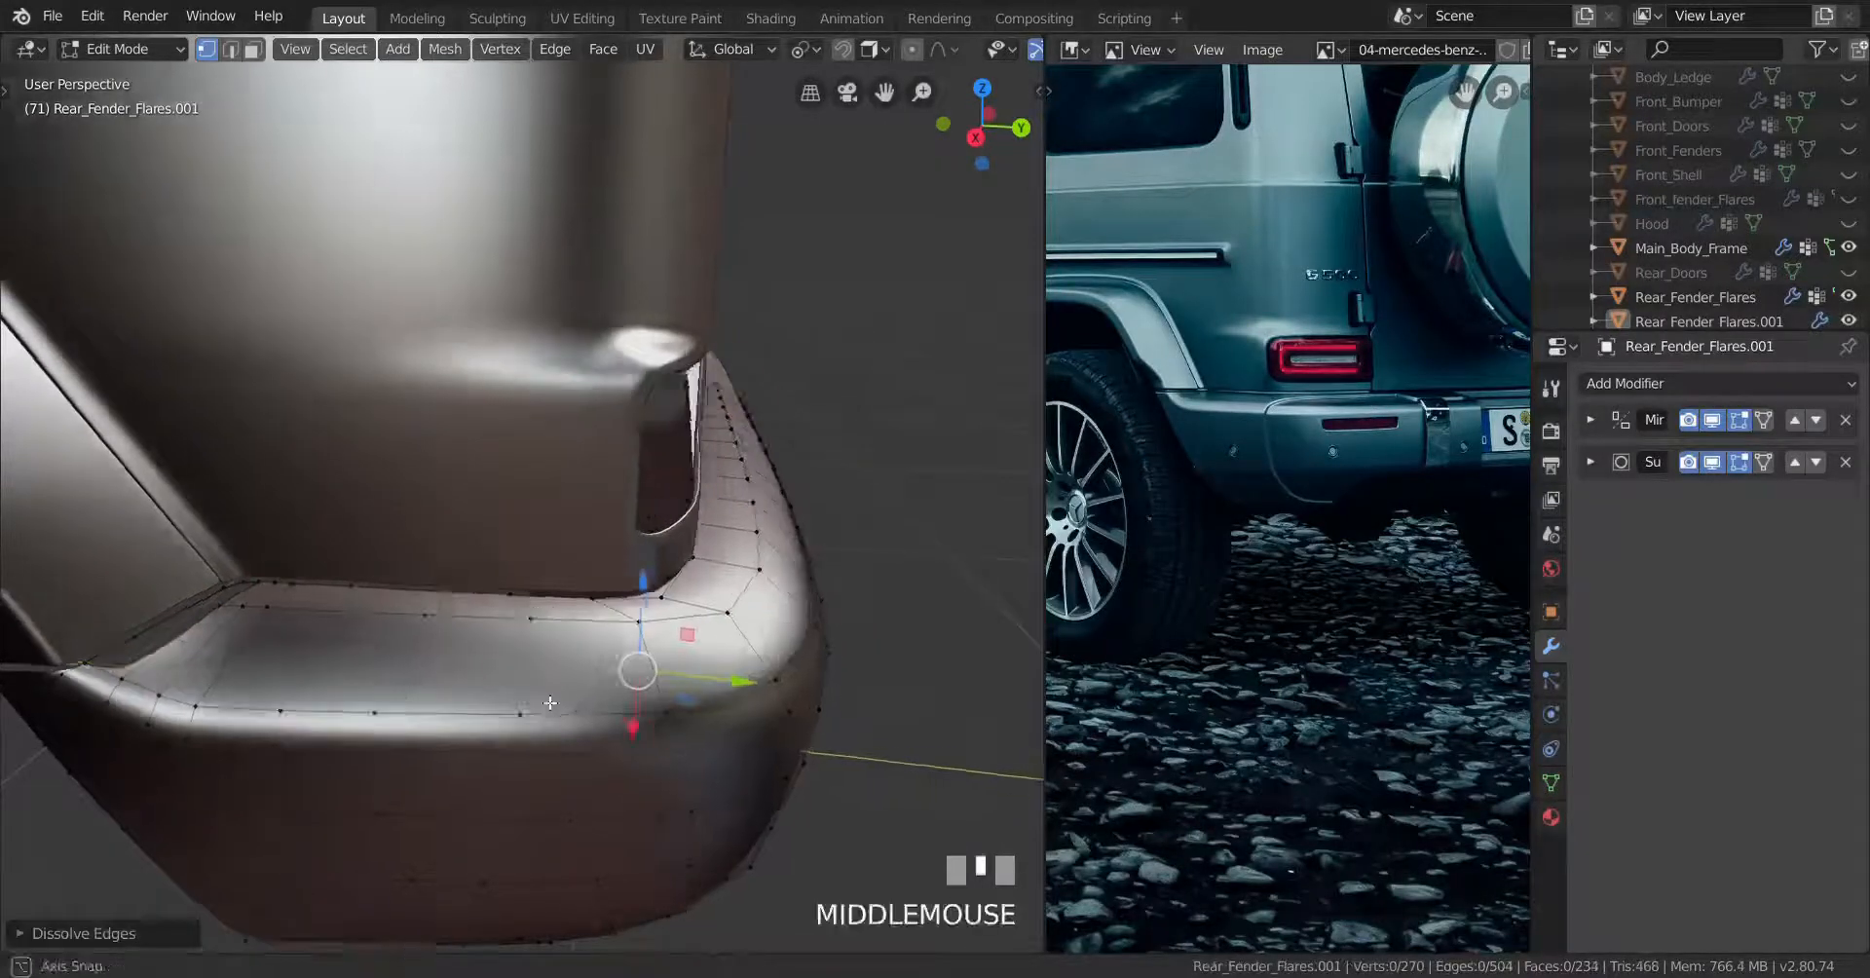
key("Tab")
middle_click_drag(550, 702, 504, 652)
key("Tab")
Lower the remaining top-surface loop slightly along Z
middle_click_drag(425, 572, 478, 567, "shift")
right_click(301, 522, "alt")
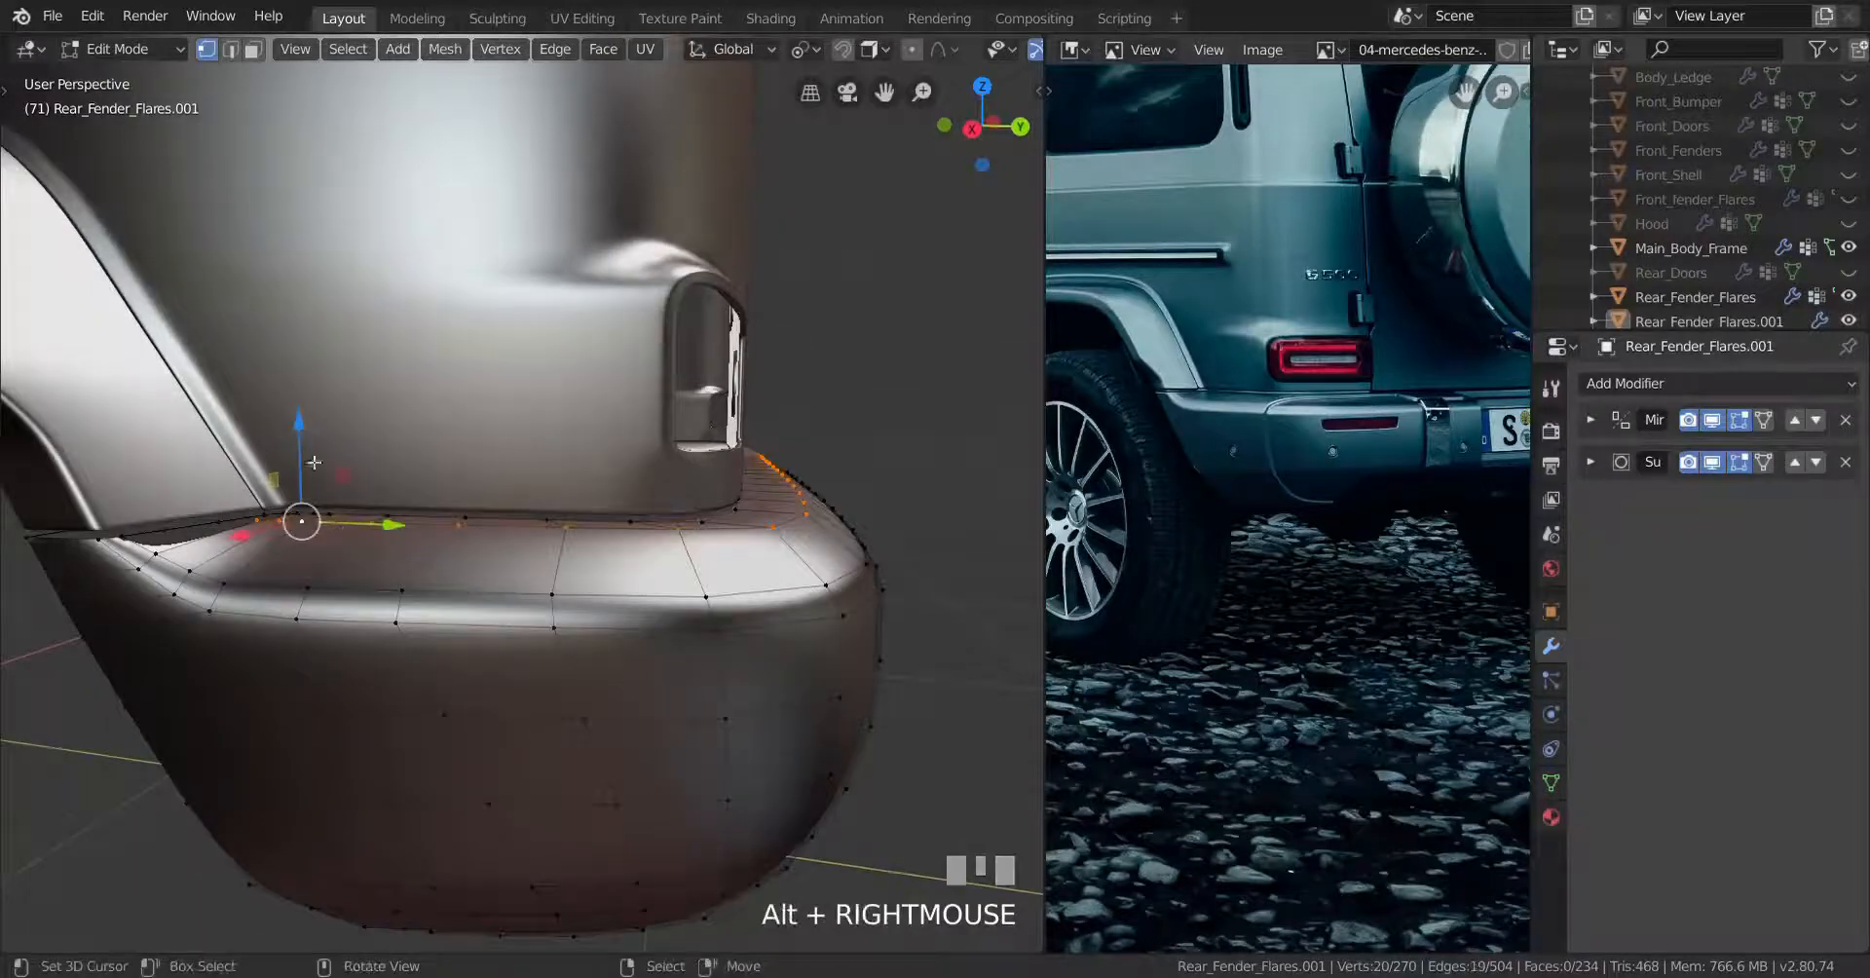
key("g")
key("z")
left_click(304, 506)
middle_click_drag(301, 558, 438, 544)
Dissolve the remaining added loop on the bumper's top surface
key("KP_3")
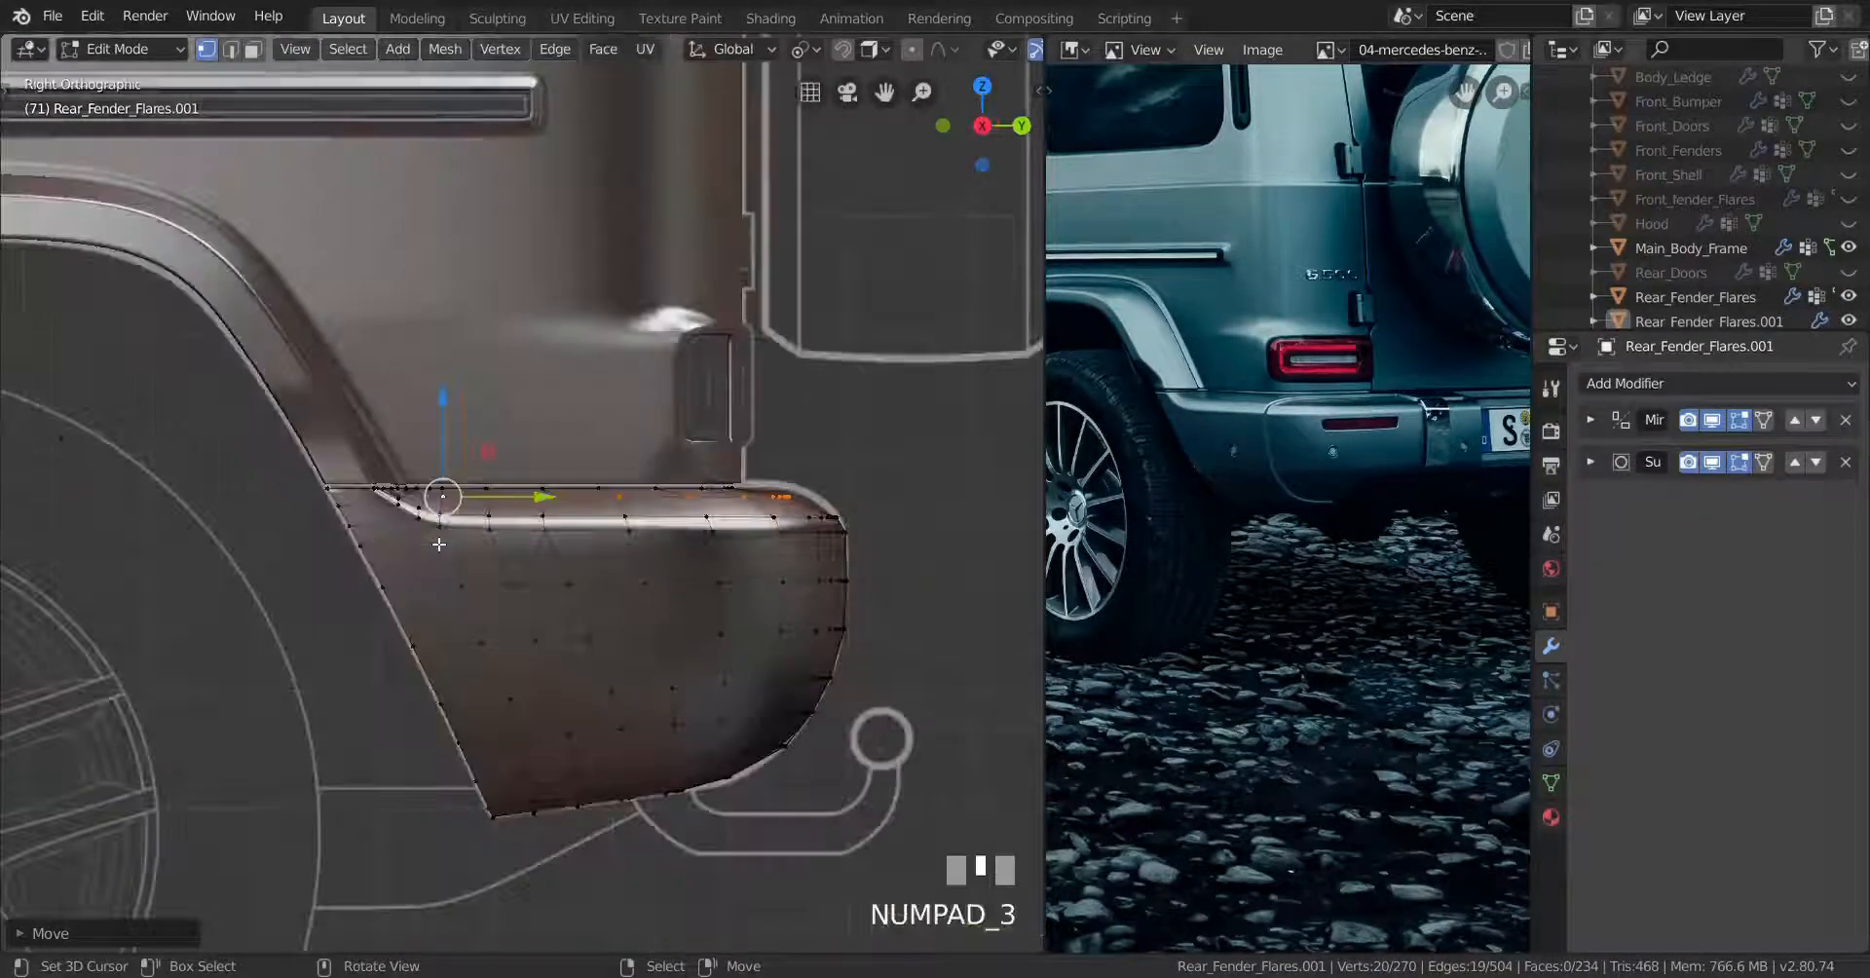
scroll(438, 543, "up", 4)
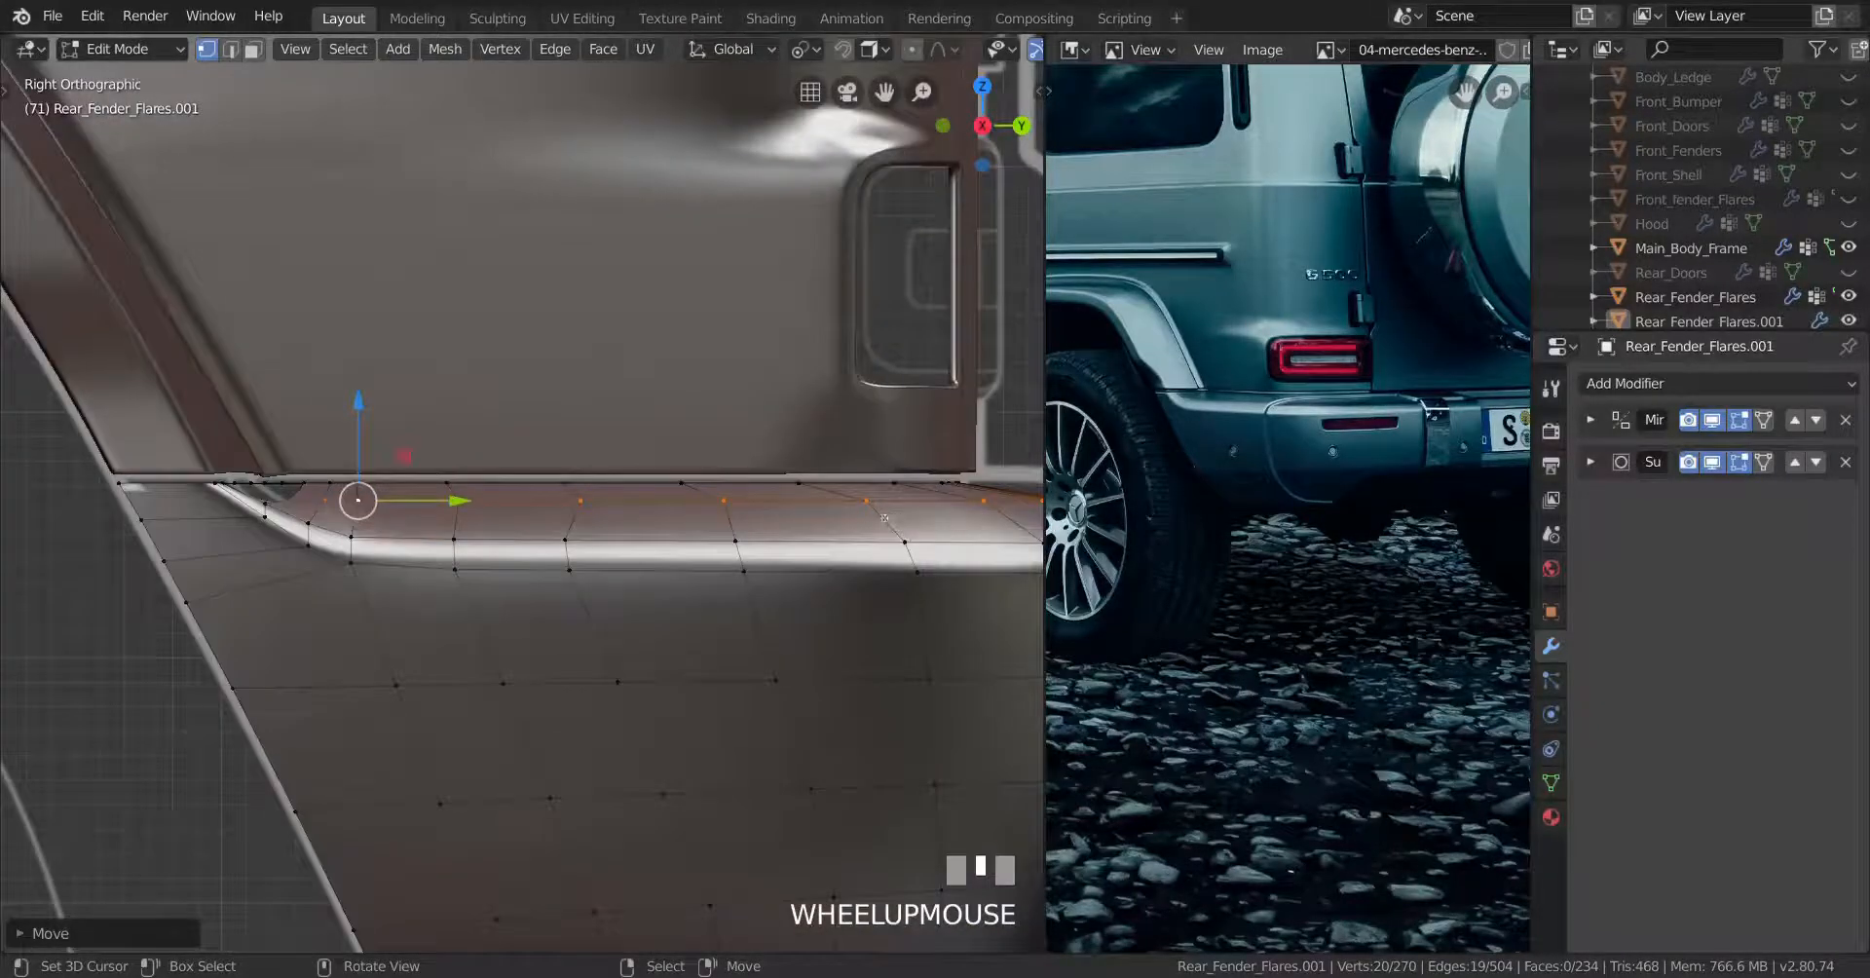
key("x")
Insert two evenly spaced edge loops along the bumper's top surface
key("ctrl+r")
left_click(438, 527)
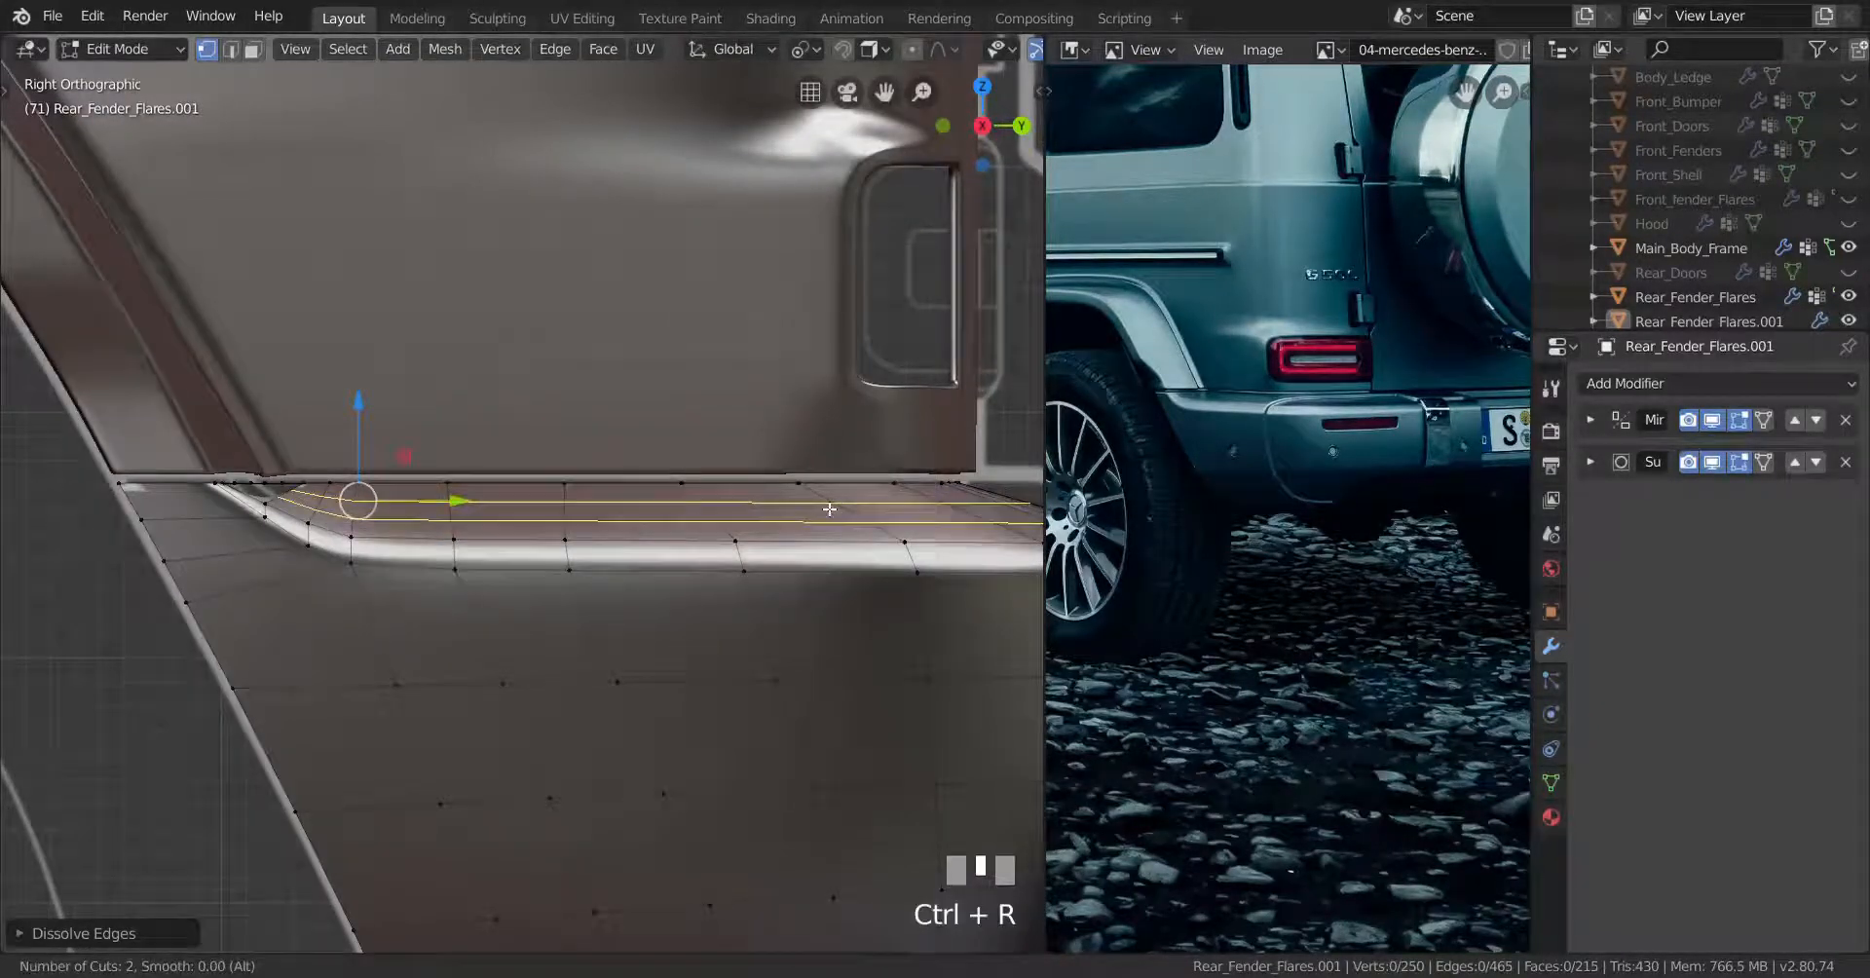
right_click(438, 527)
Flatten the inner of the two top-surface loops along Z and stretch it slightly along Y toward the bumper's rear
right_click(304, 493, "alt")
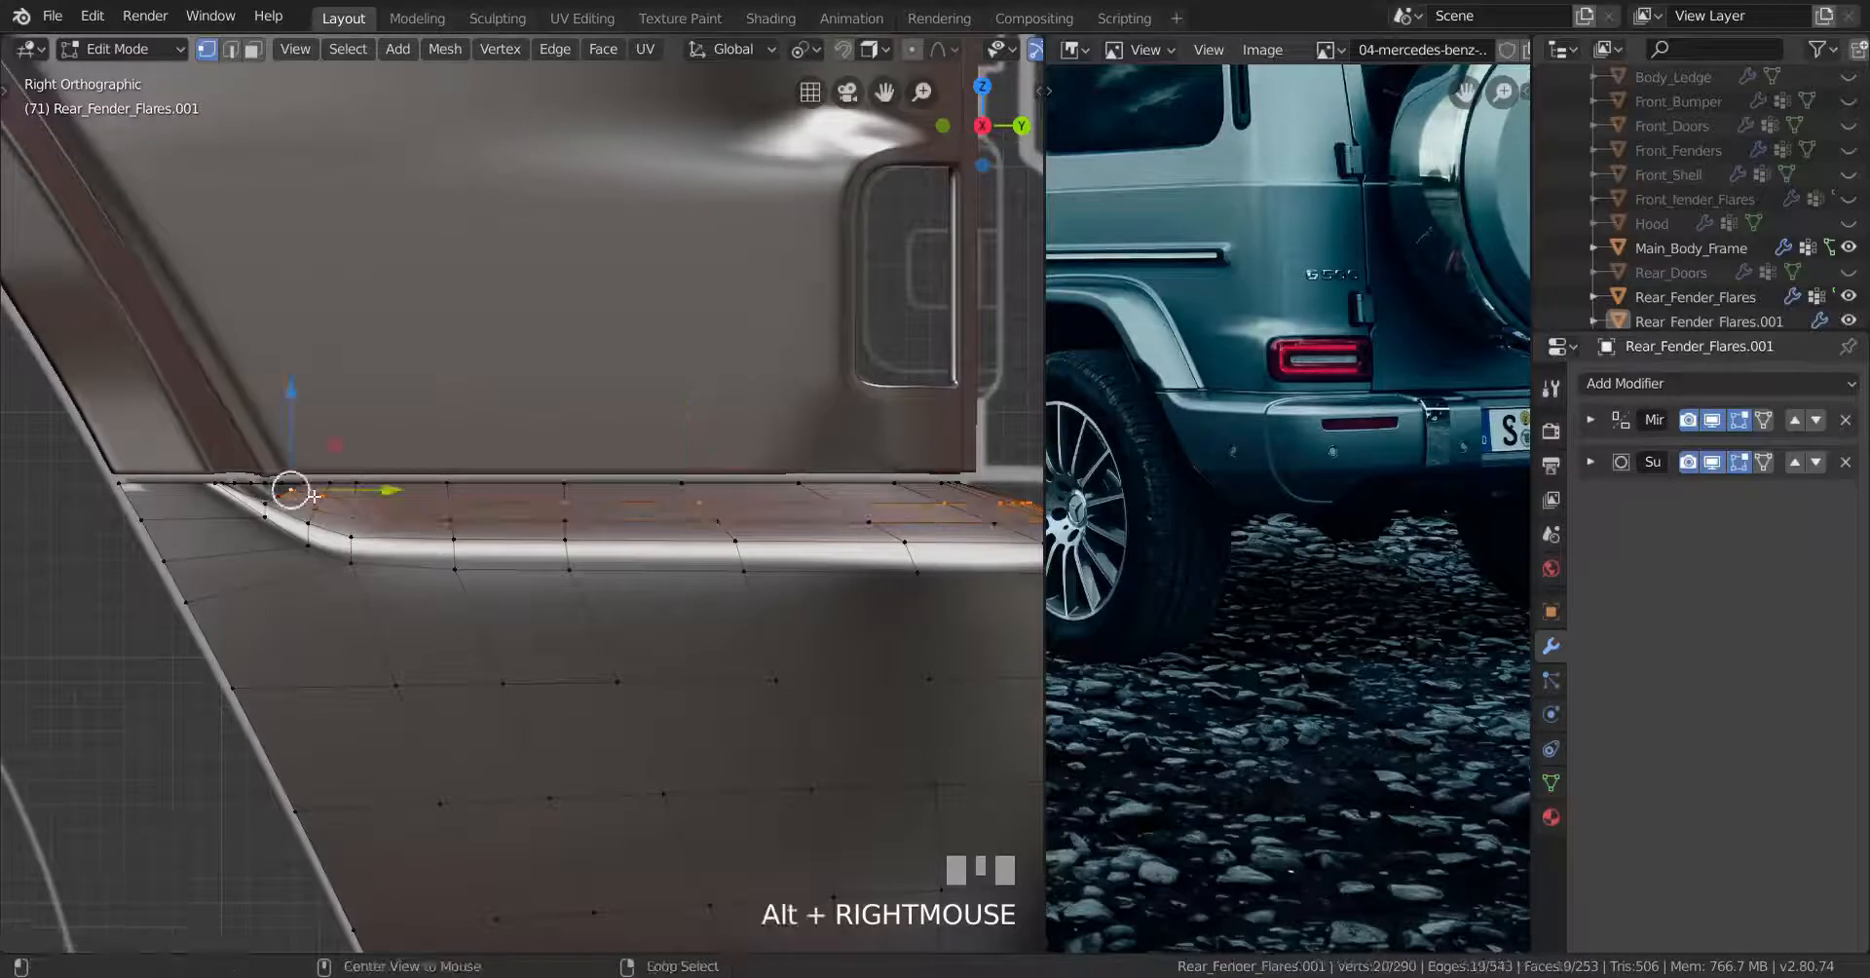
middle_click_drag(304, 494, 149, 494, "shift")
key("s")
key("z")
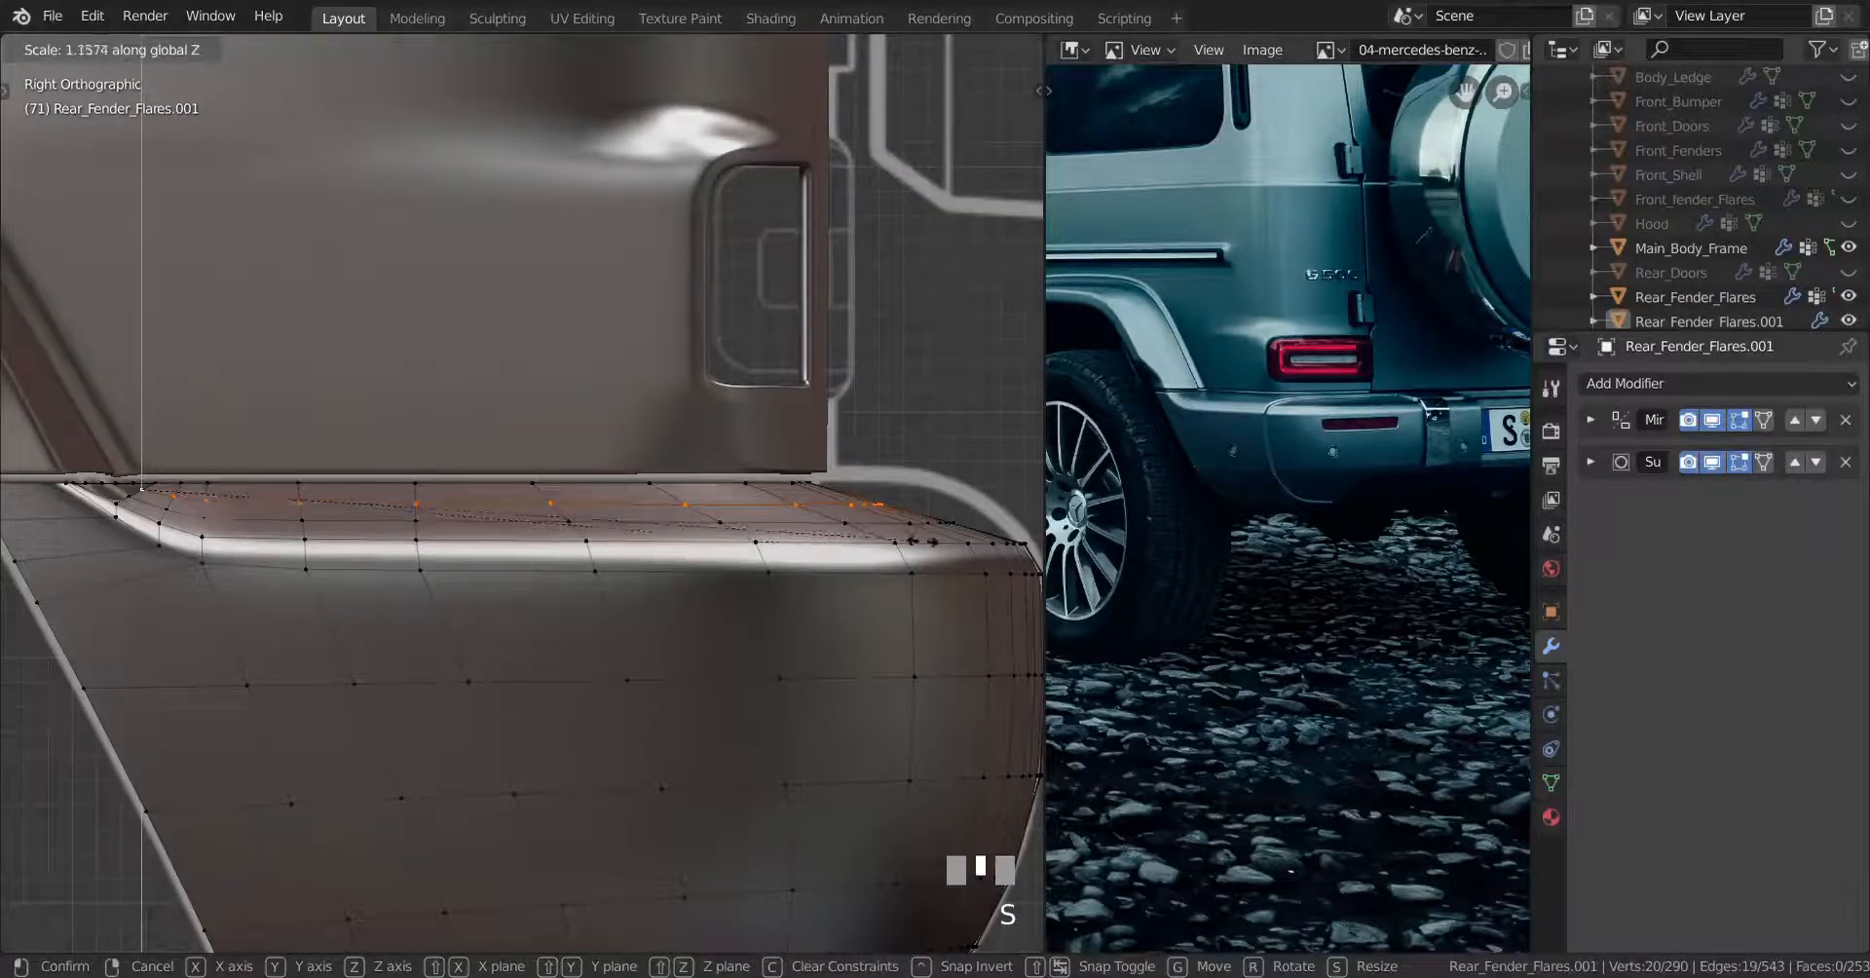
left_click(466, 508)
key("s")
key("y")
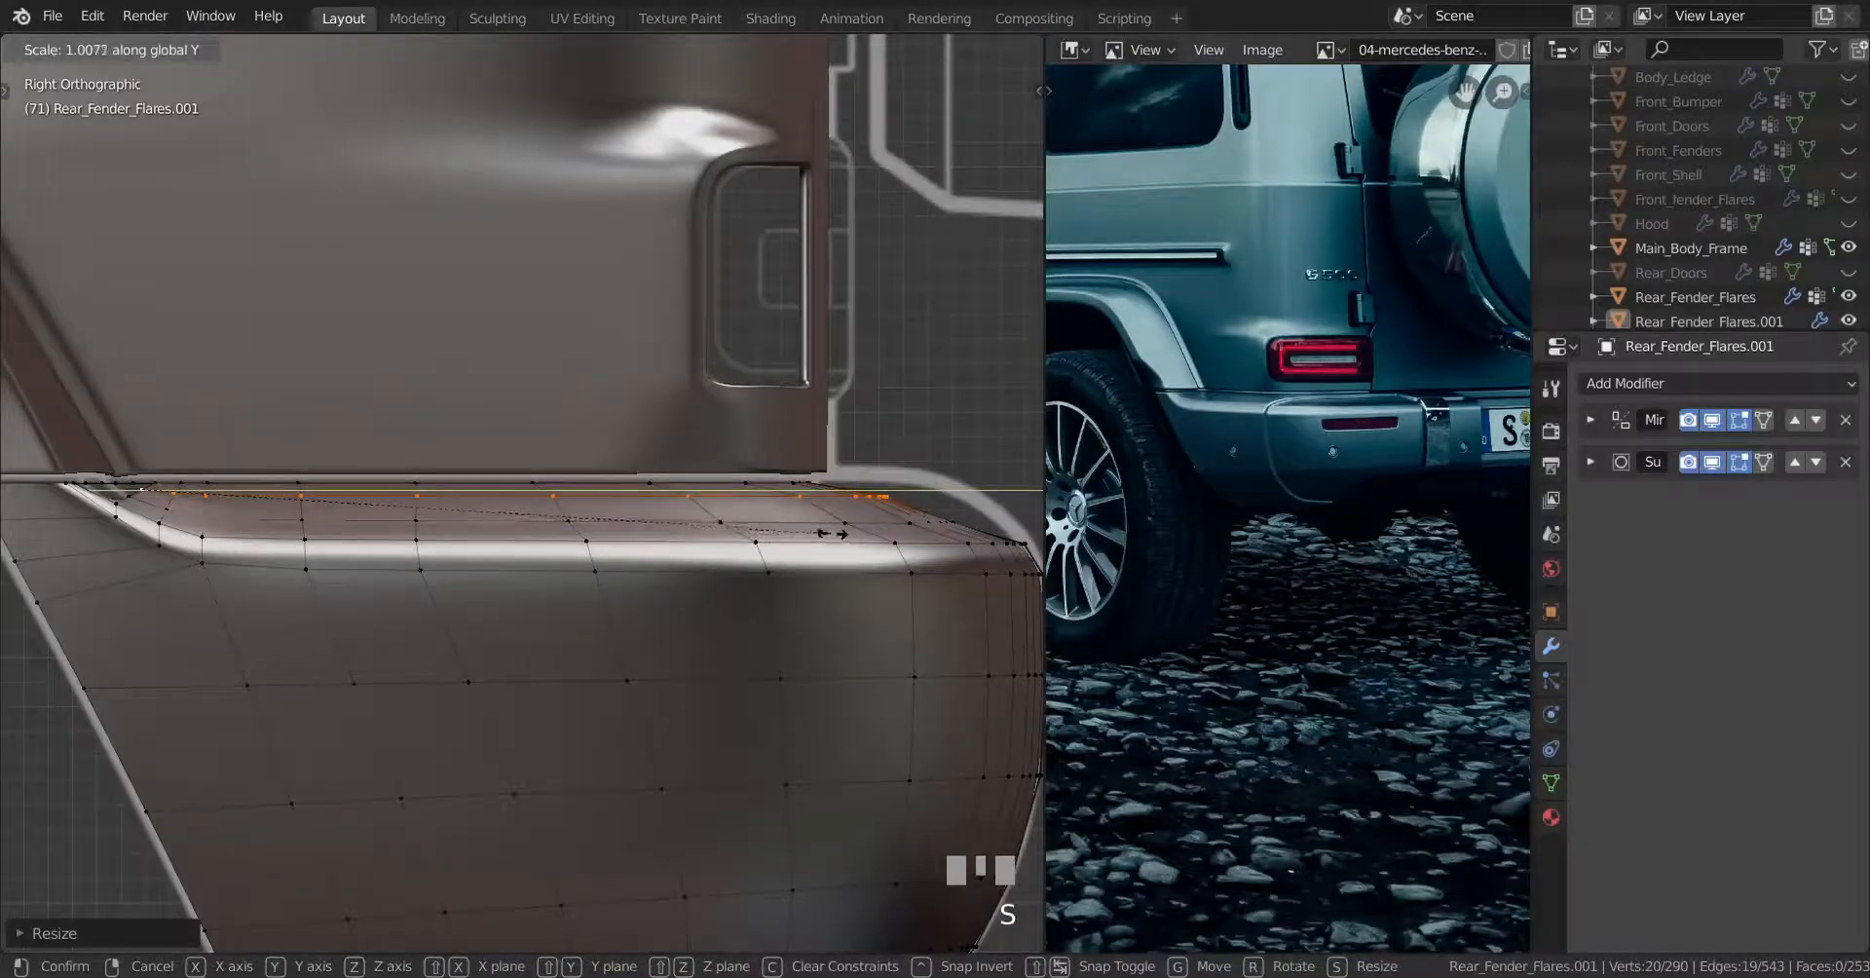
left_click(832, 532, "shift")
Scale the outer top-surface loop down slightly along Z and stretch it a little along Y
right_click(173, 527, "alt")
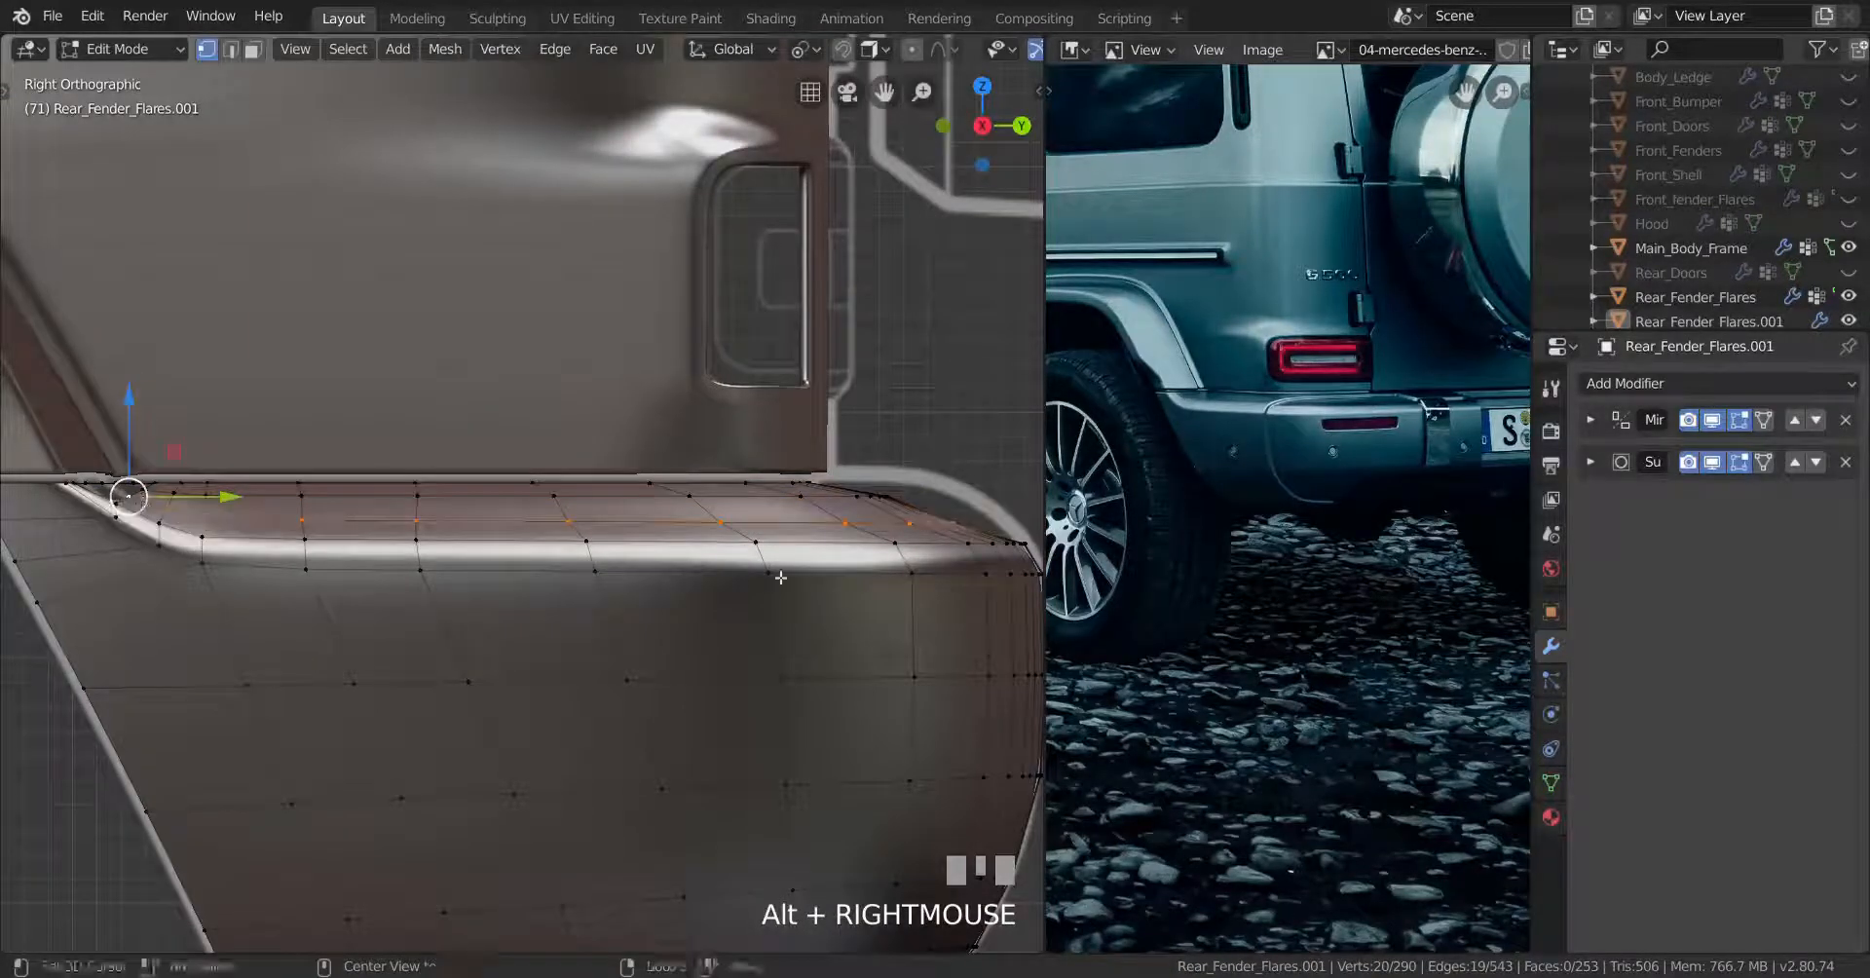
key("s")
key("z")
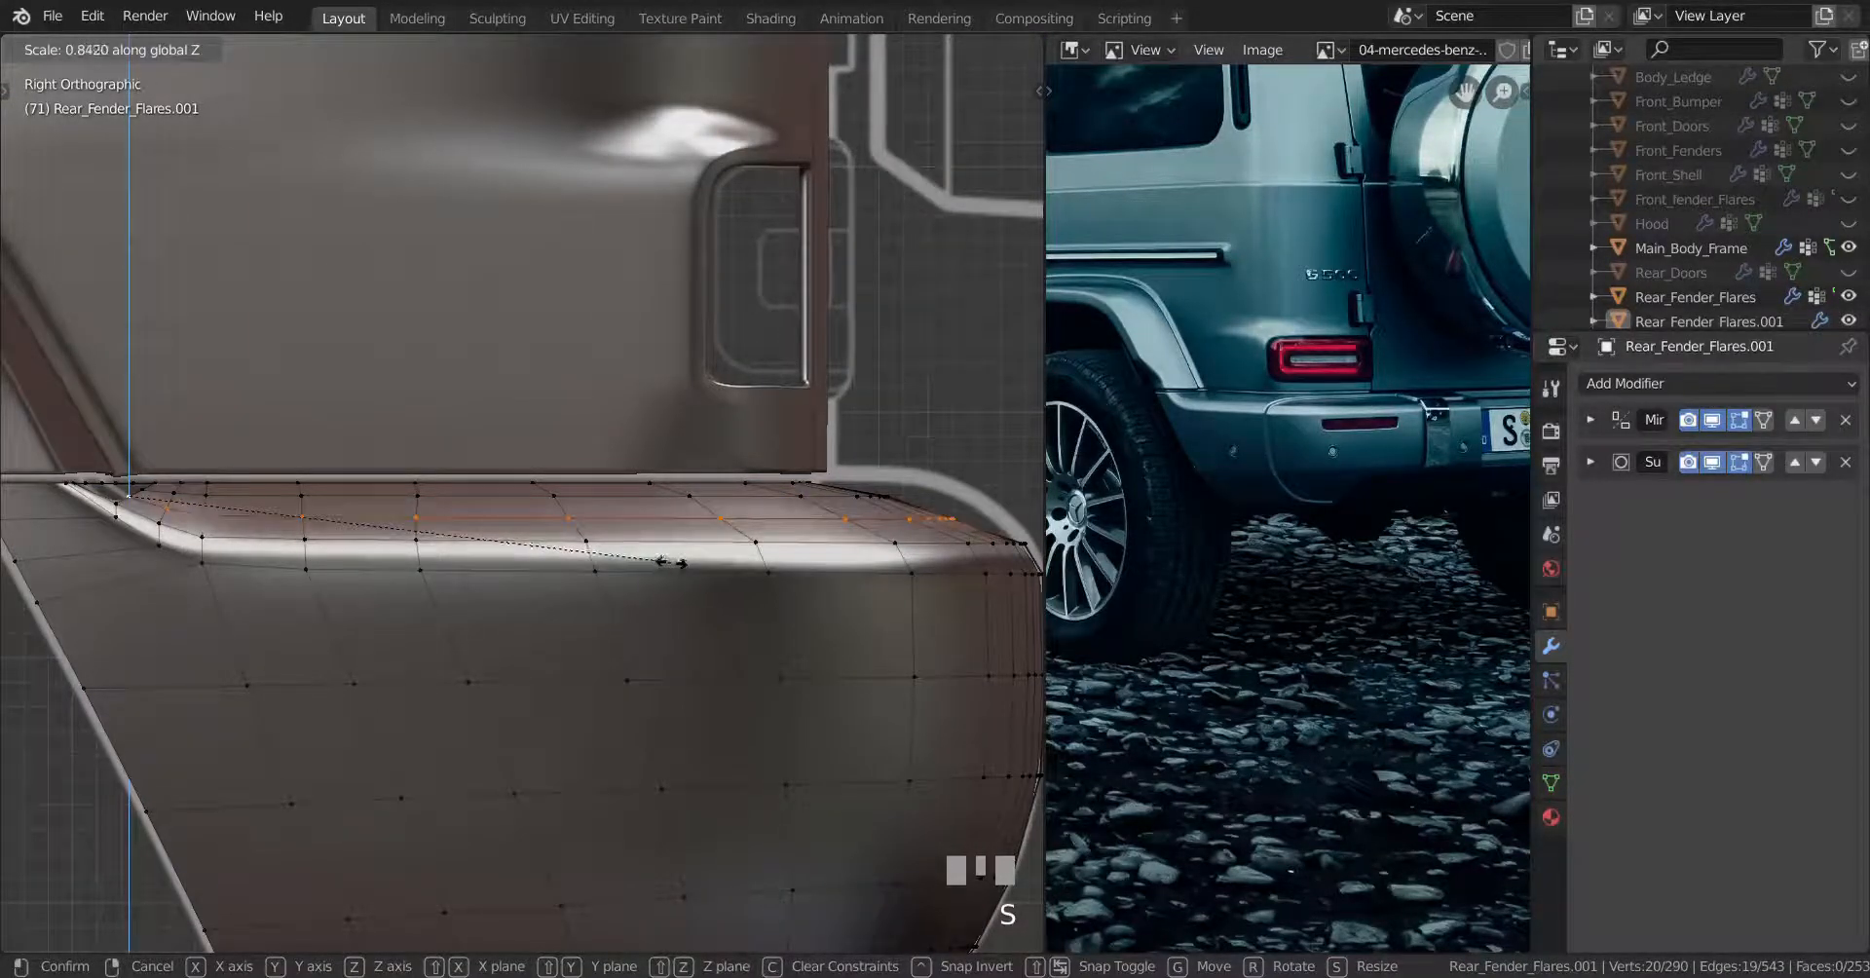
left_click(665, 559)
key("s")
key("y")
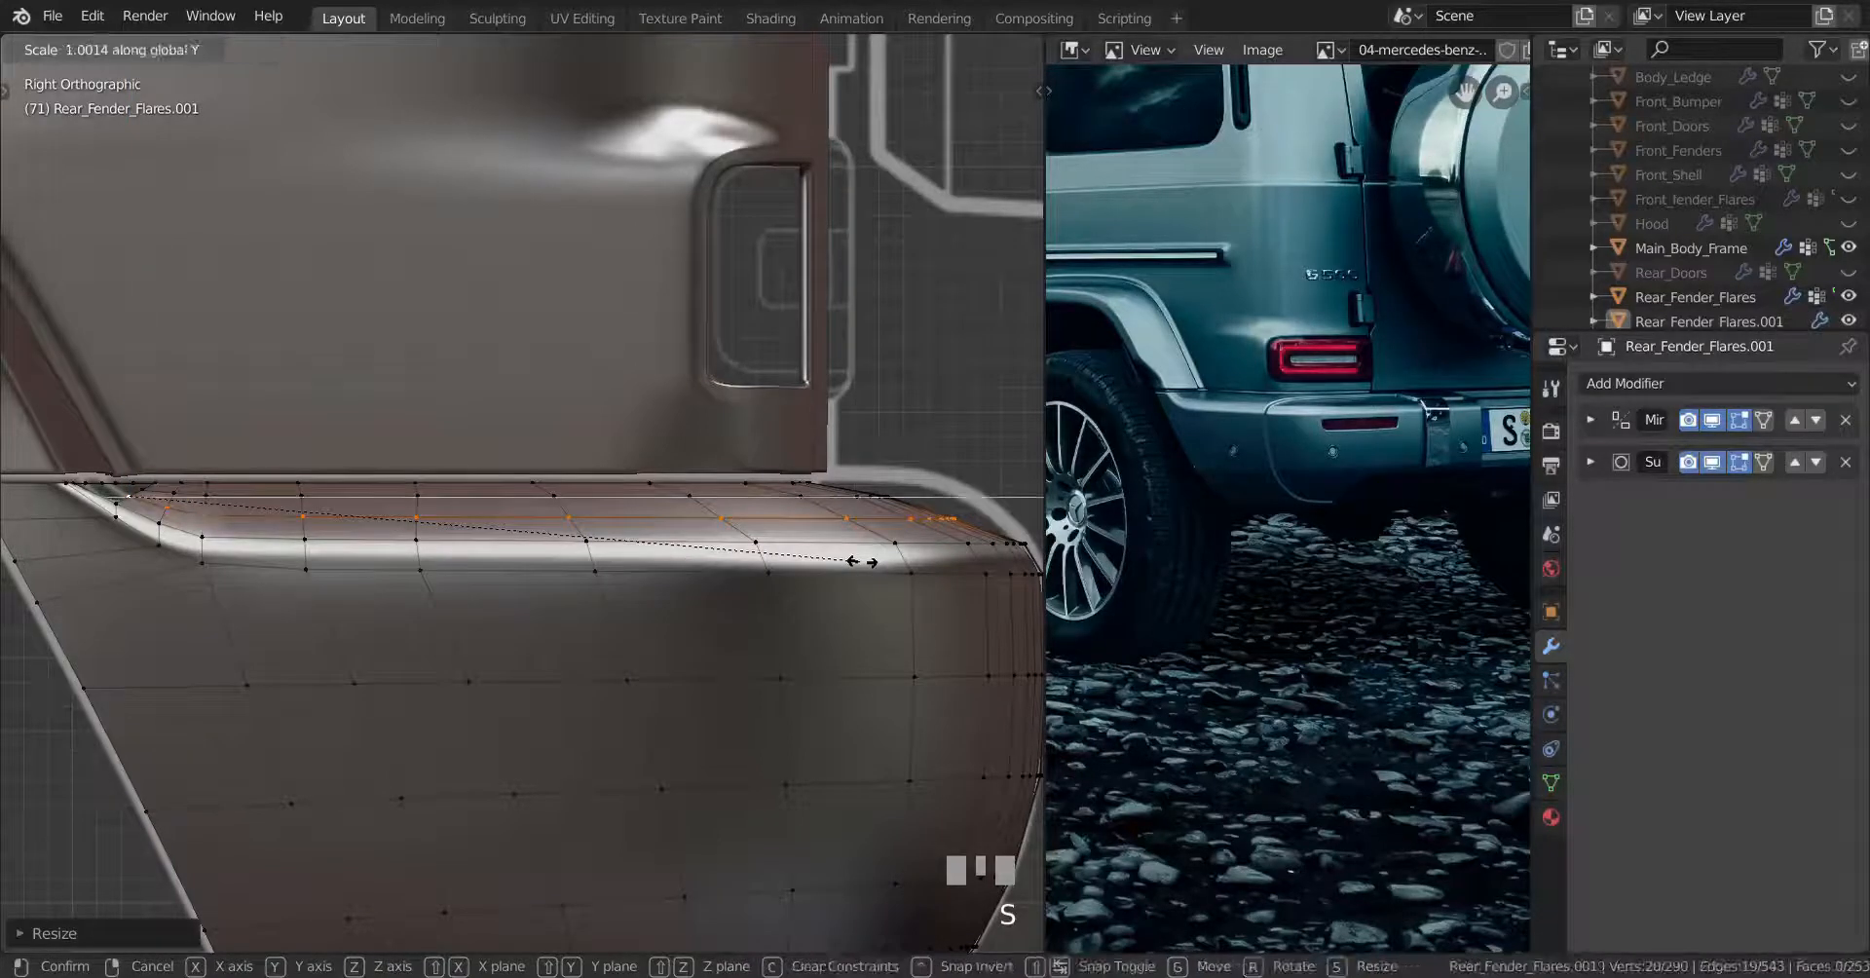
left_click(899, 558)
Check the top surface's shading in Object Mode and dissolve the outer of the two loops
scroll(891, 560, "down", 2)
key("Tab")
middle_click_drag(867, 565, 656, 622)
key("Tab")
key("x")
left_click(656, 621)
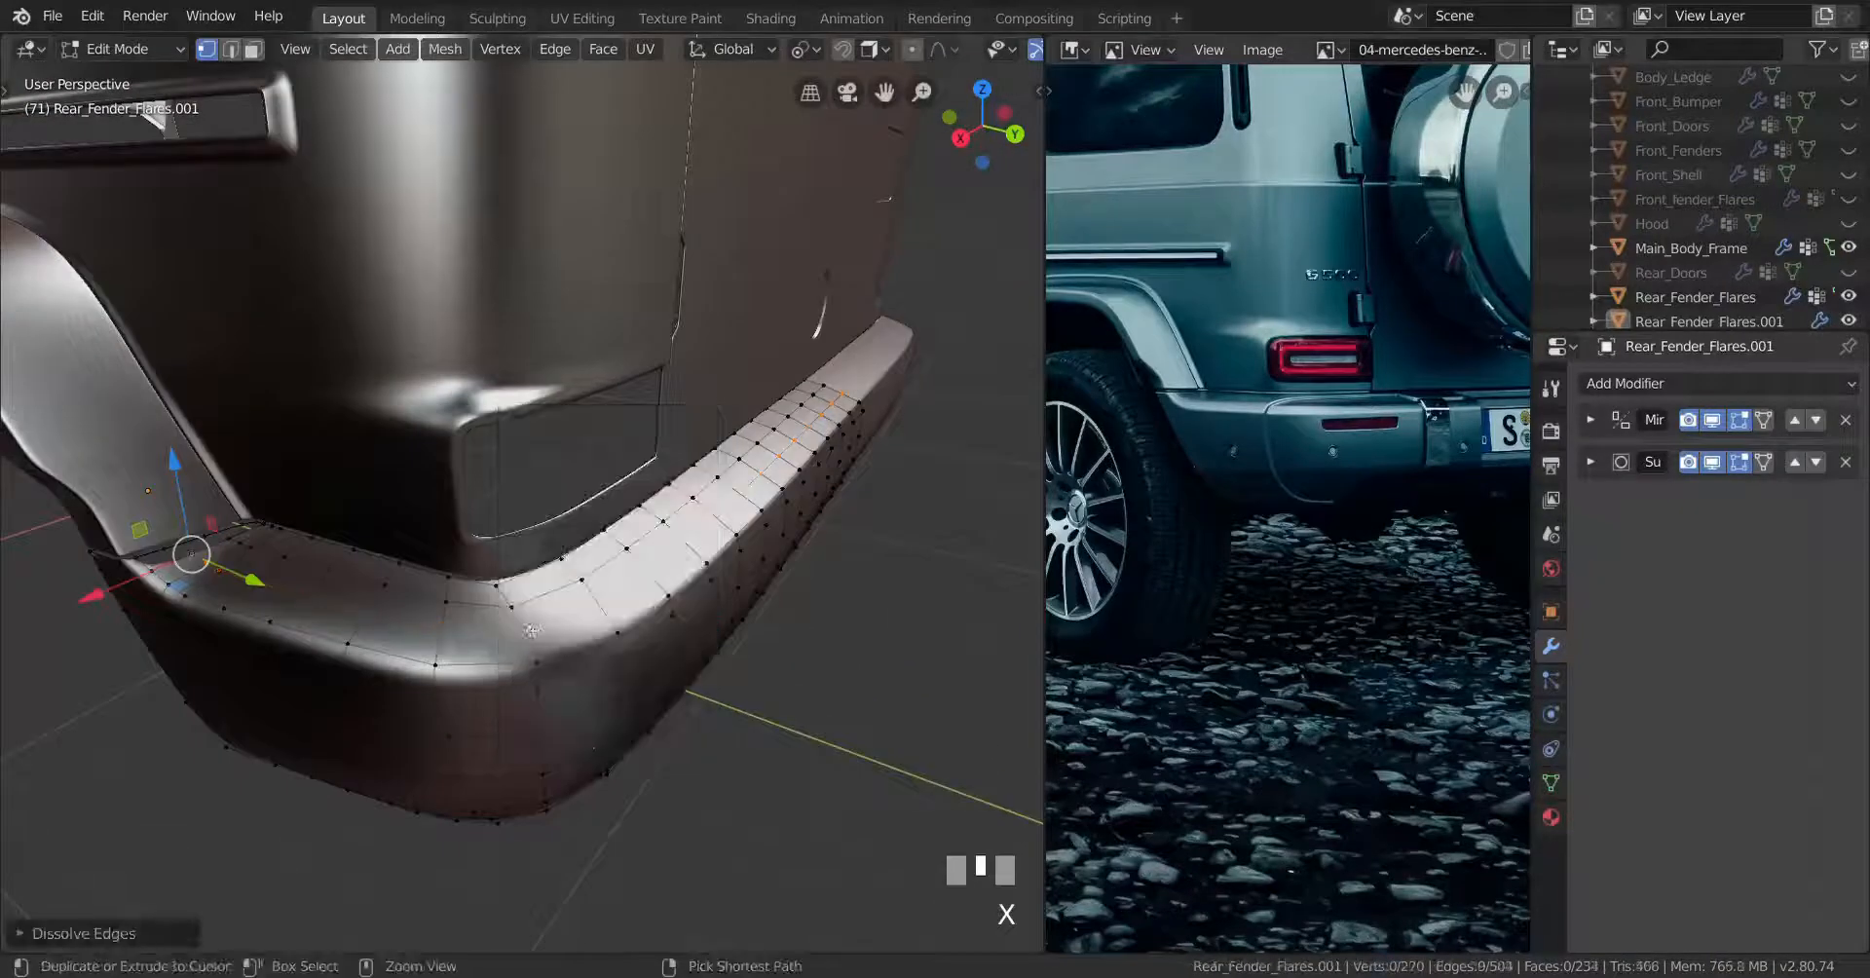
Insert one edge loop between the remaining inner loop and the outer rim of the bumper's top surface
key("ctrl+r")
left_click(531, 630)
middle_click_drag(530, 630, 186, 585)
scroll(585, 623, "up", 2)
Flatten the new top-surface loop slightly along Z about its front end vertex and check the result in Object Mode
right_click(126, 560, "shift")
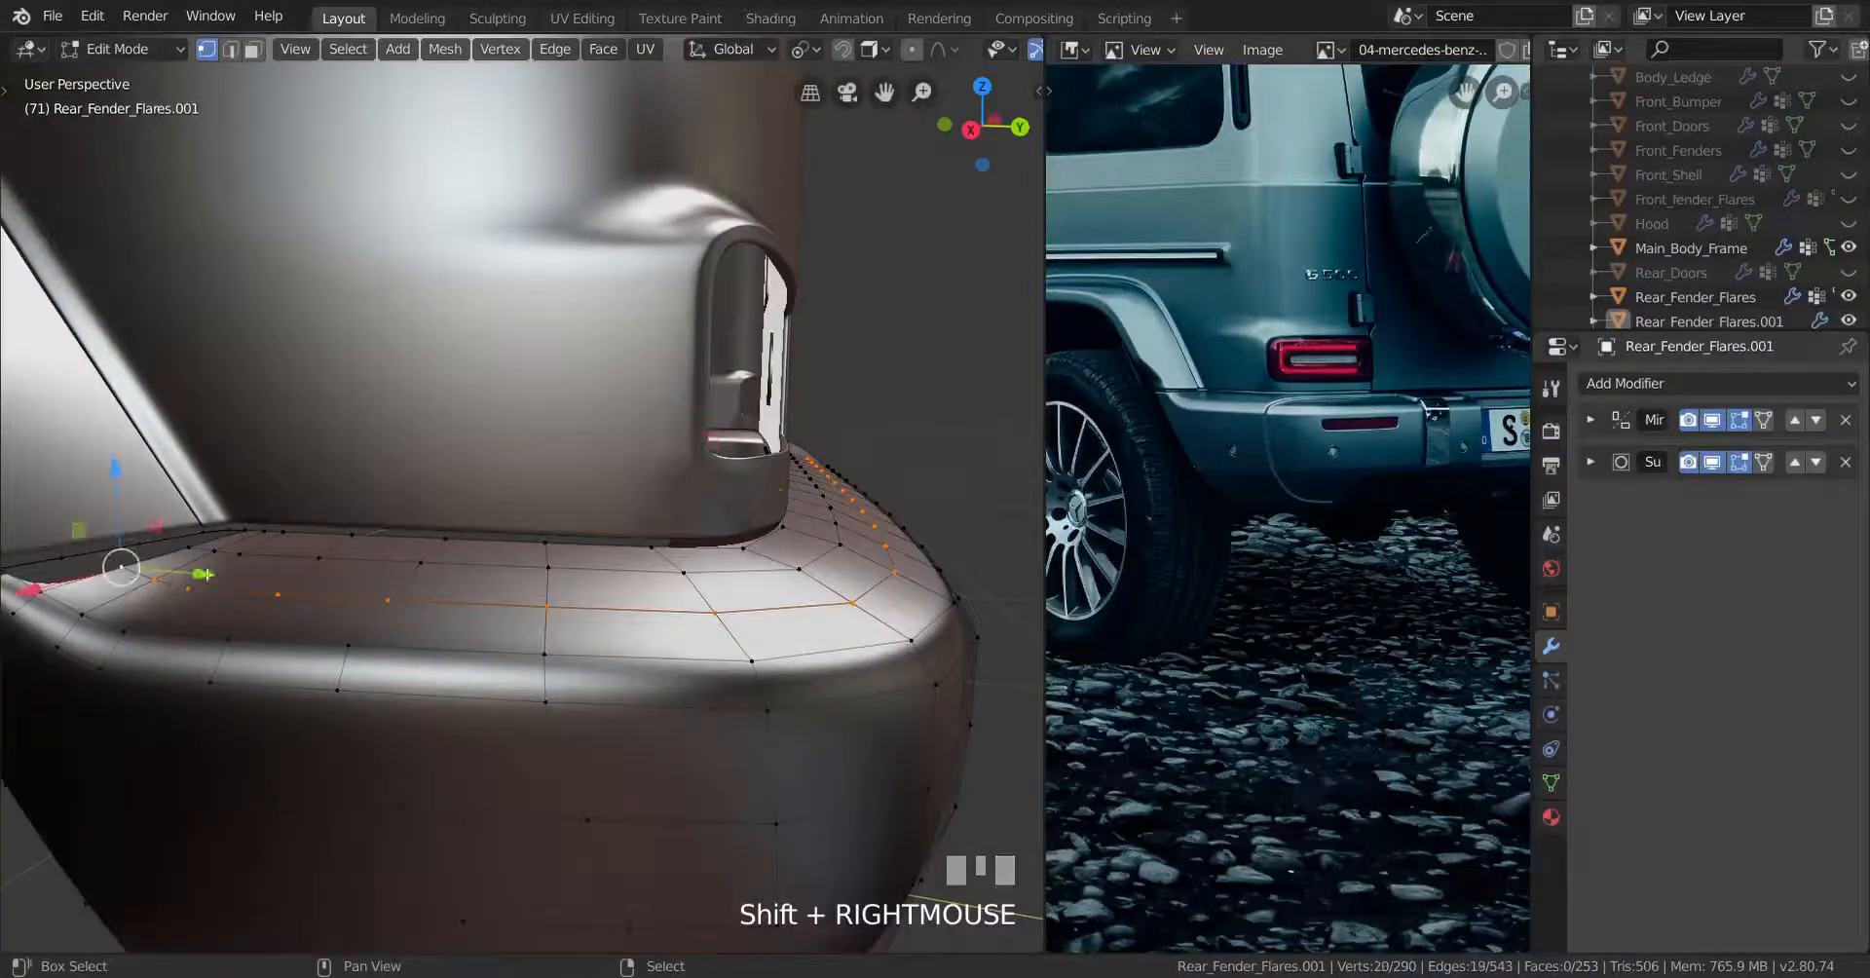
middle_click_drag(926, 623, 779, 618, "shift")
key("s")
key("z")
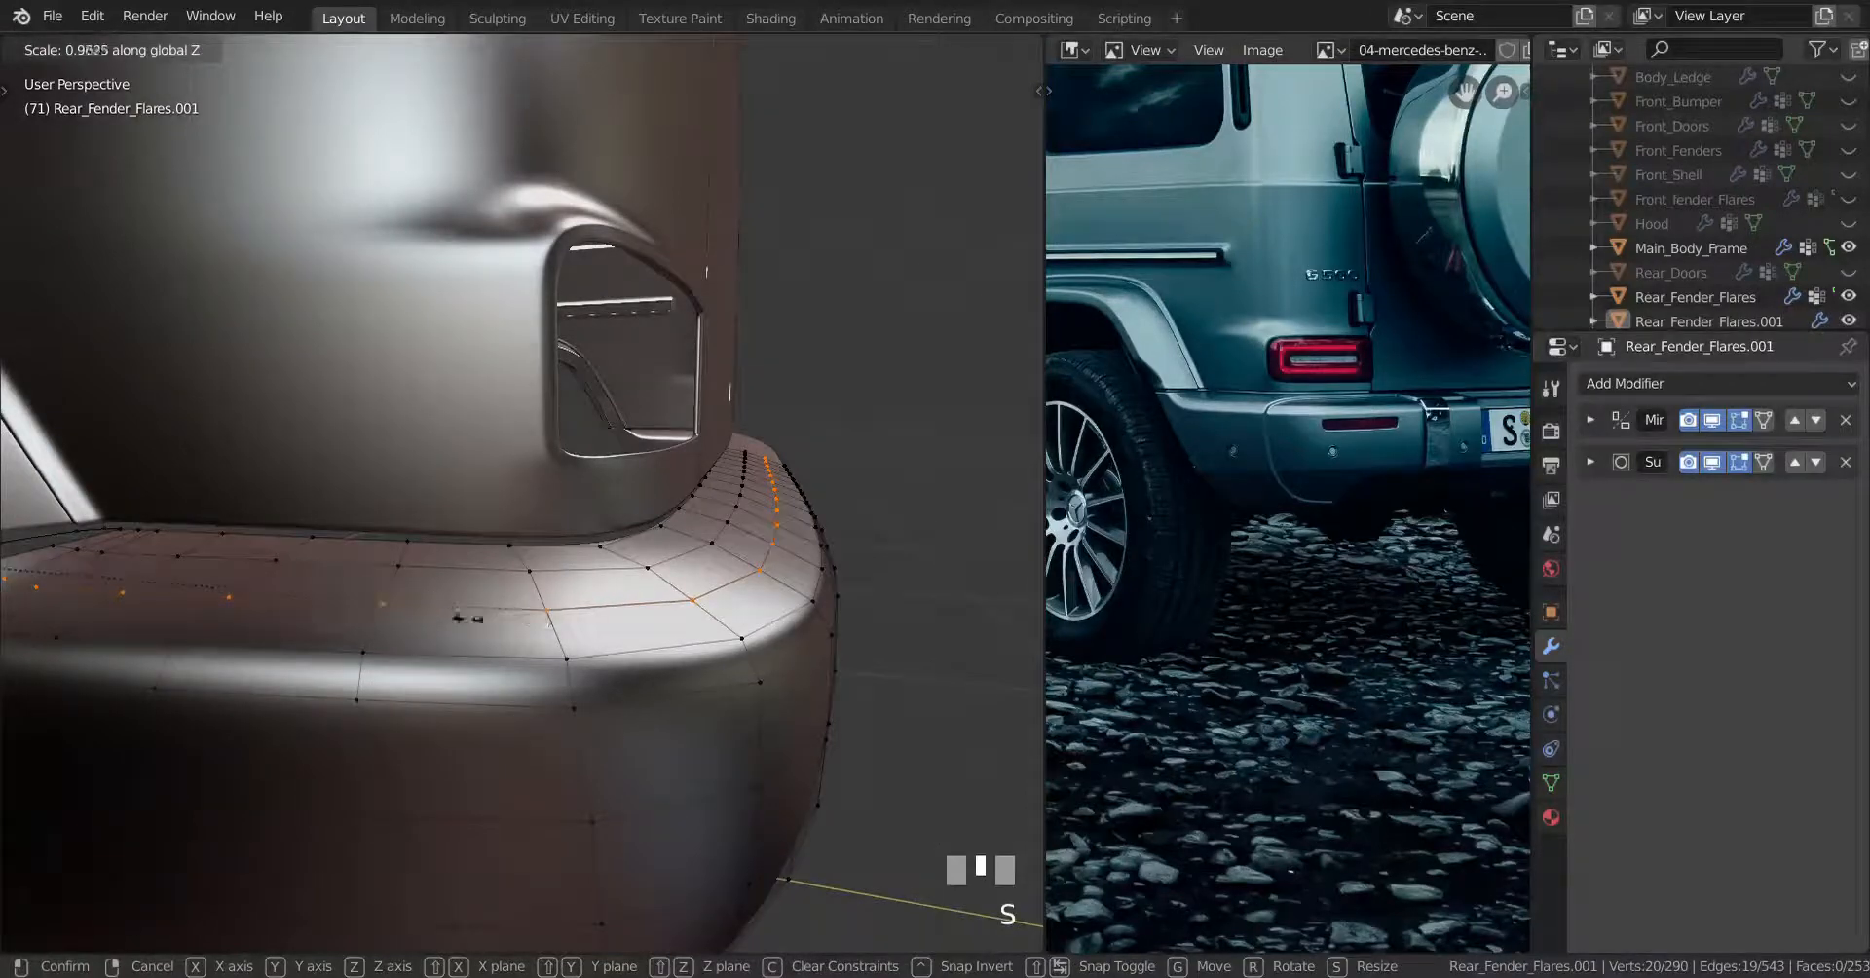
left_click(284, 618)
middle_click_drag(284, 618, 765, 620)
key("ctrl+shift+z")
key("Tab")
key("Tab")
Fill the gap between the bumper's front top corner and the fender flare with faces from its edge vertices
scroll(585, 623, "up", 6)
scroll(750, 619, "up", 3)
right_click(397, 591)
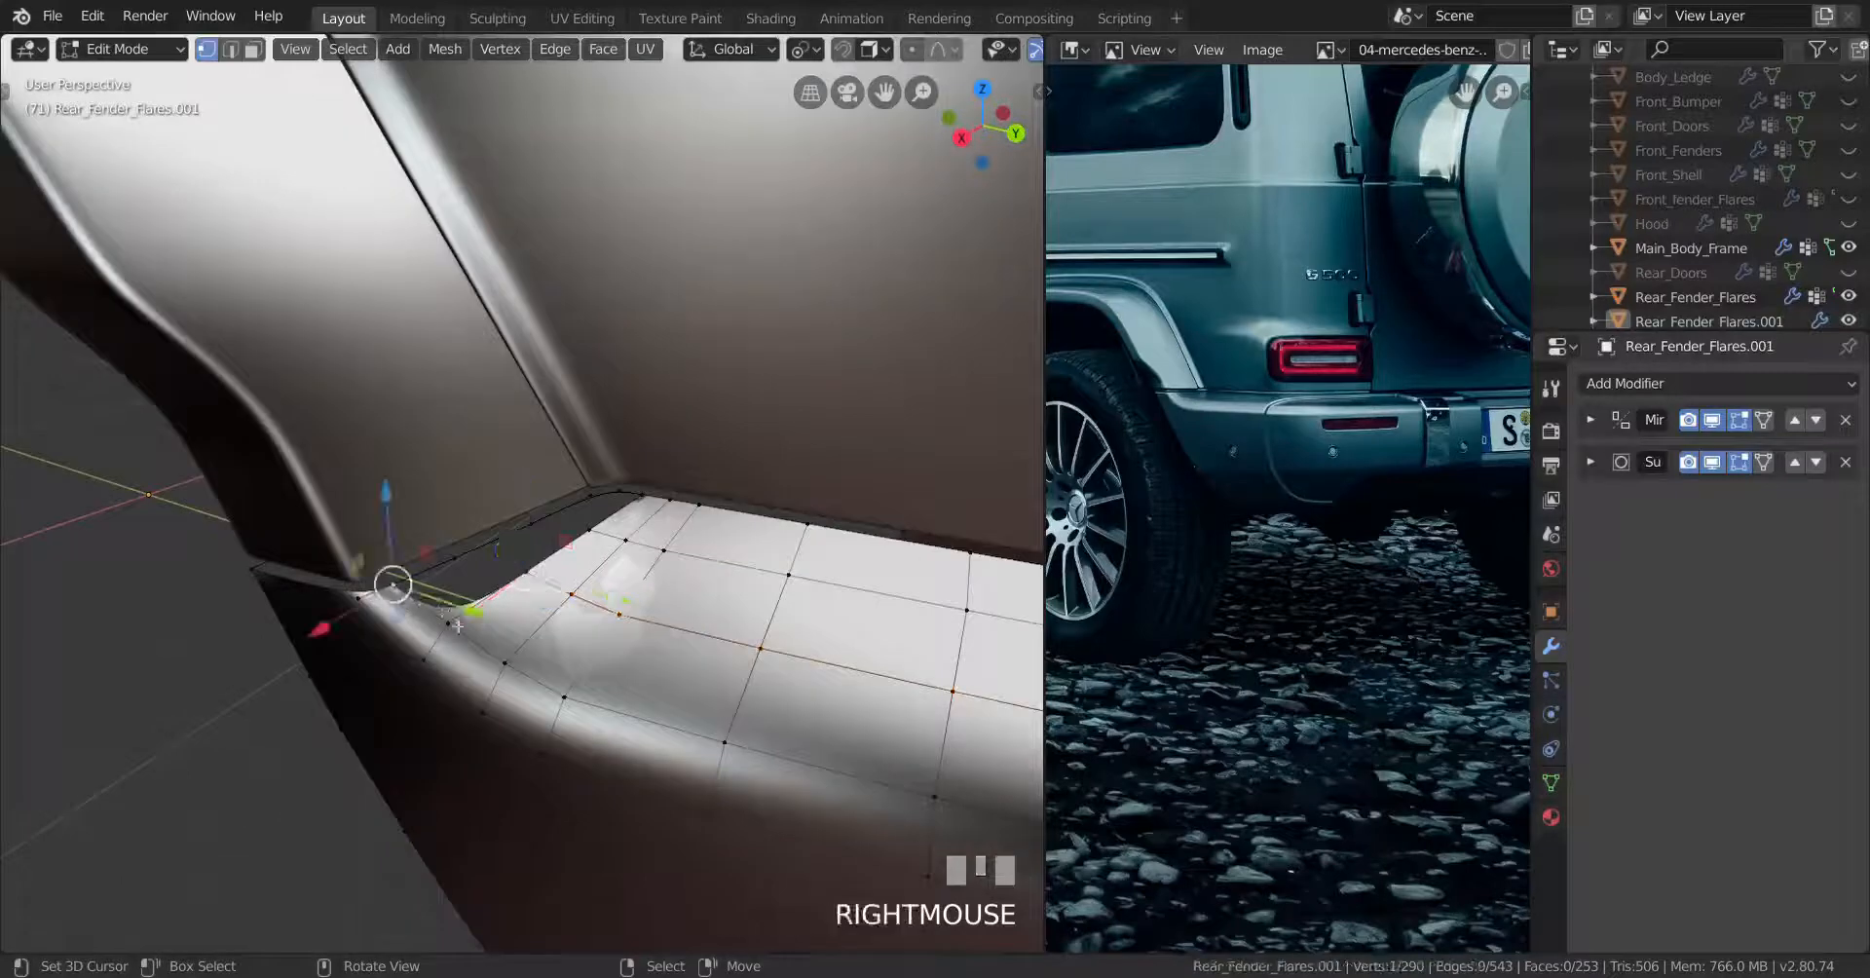
right_click(452, 626, "shift")
key("f")
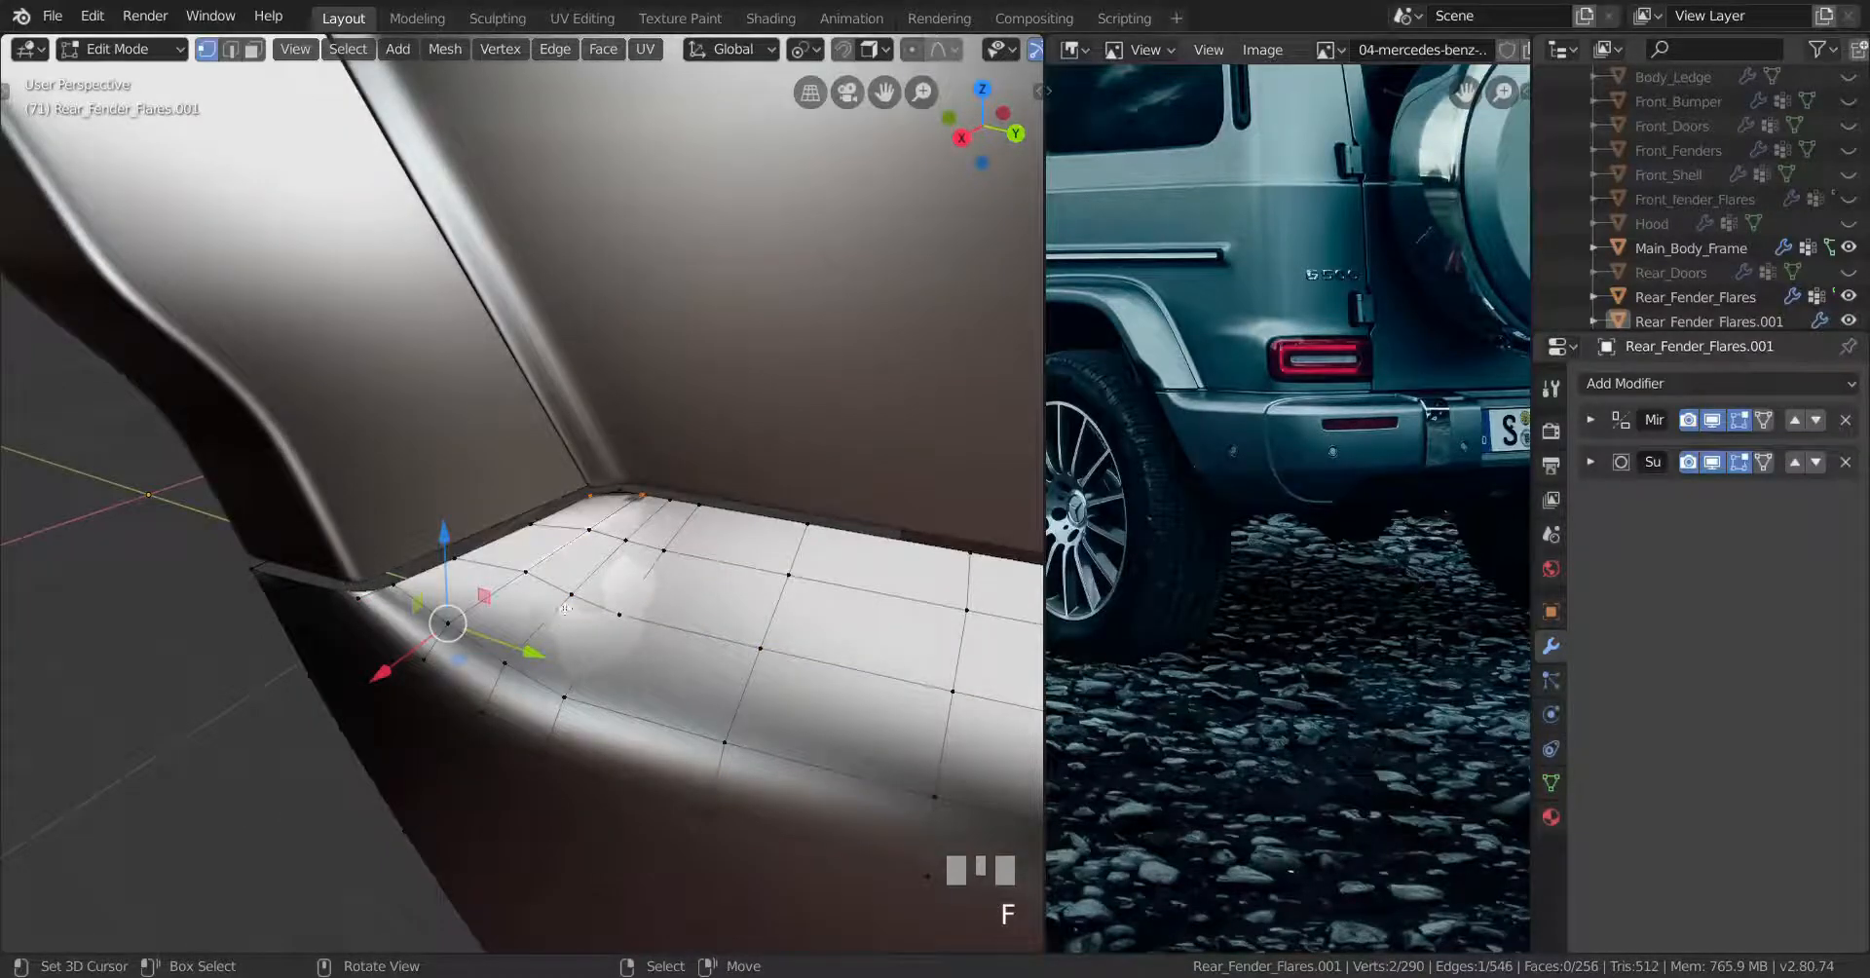
Insert an edge loop close to the bumper's inner edge along the body, evenly following that edge
scroll(565, 608, "up", 3)
middle_click_drag(680, 515, 476, 595)
scroll(652, 526, "down", 2)
scroll(388, 525, "up", 2)
left_click(410, 589)
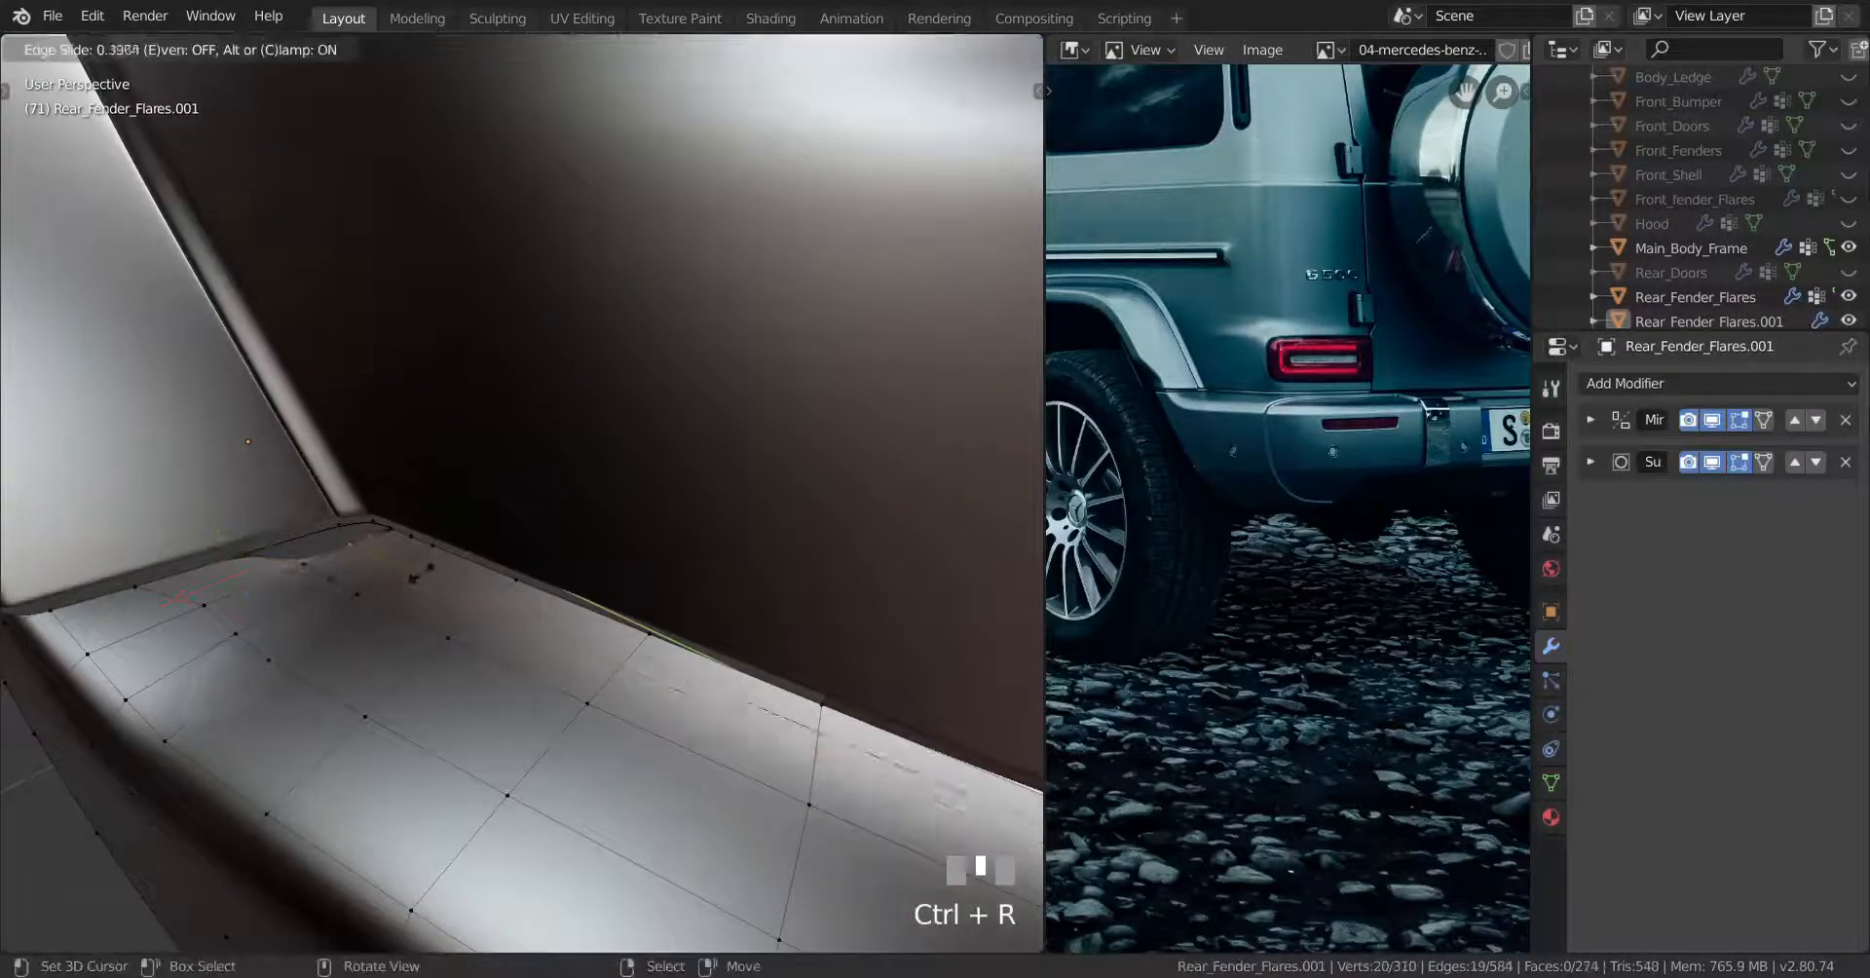
key("e")
left_click(413, 563)
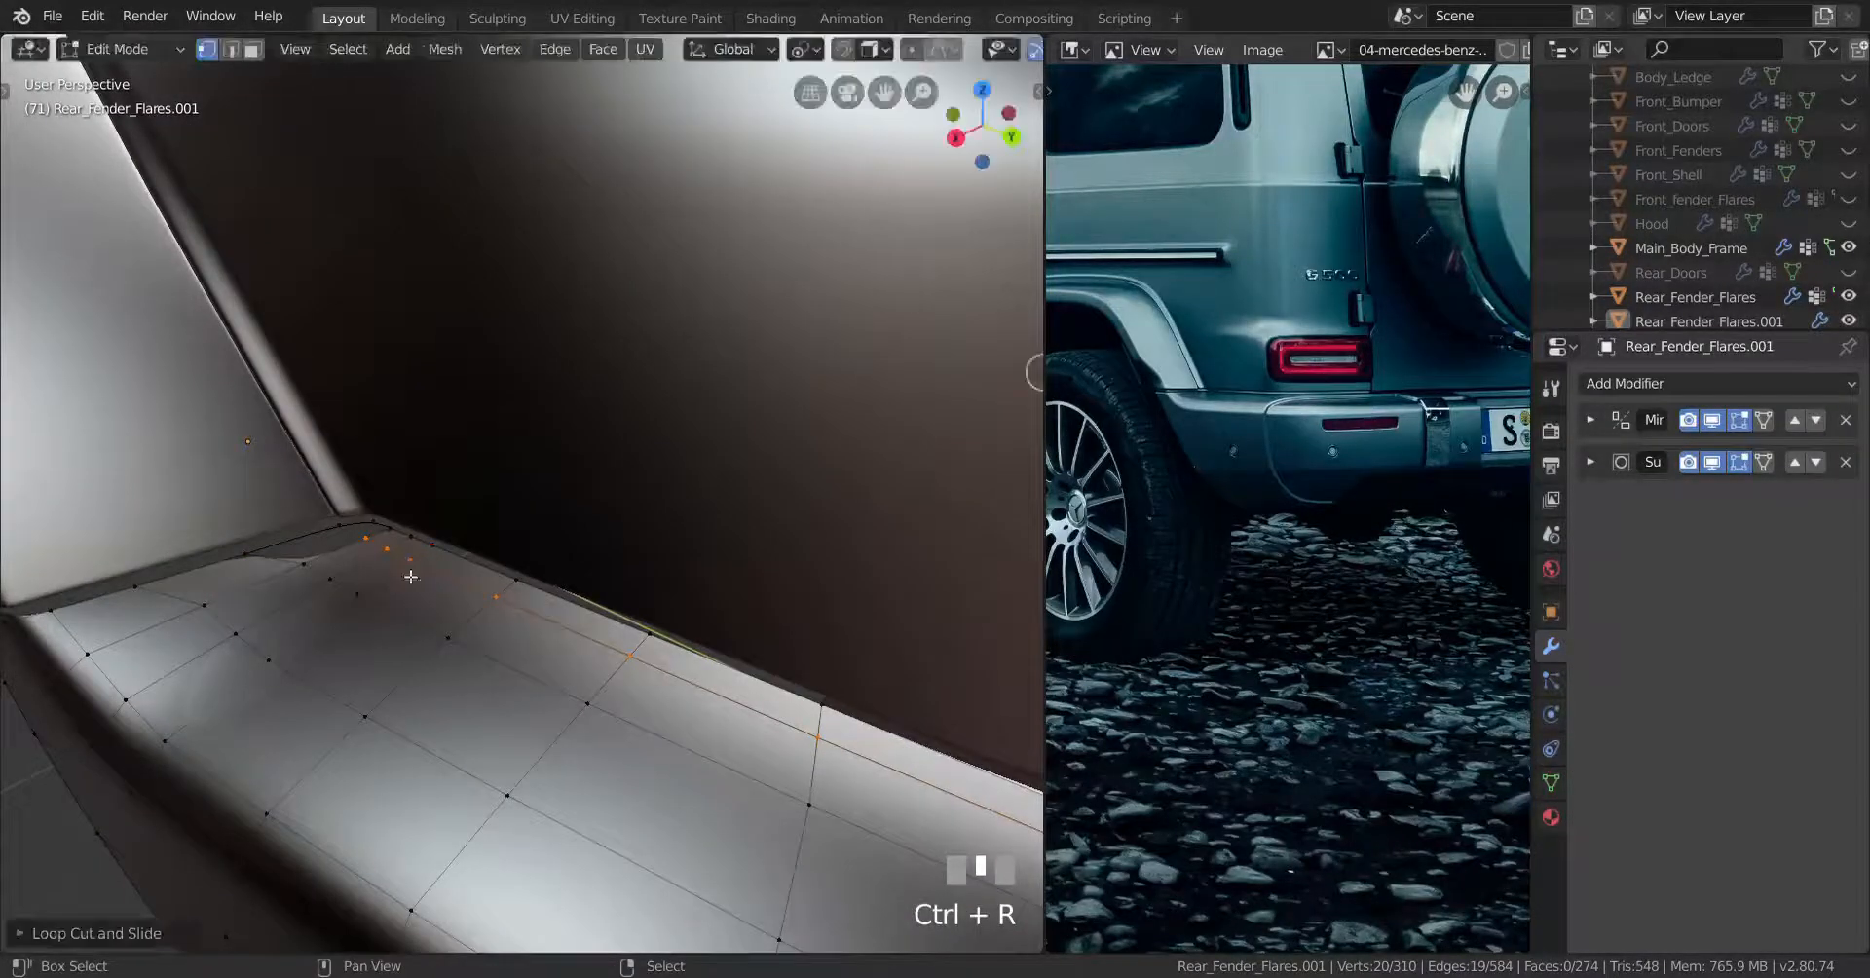
Shift the new inner loop slightly along its normals with Shrink/Fatten and compare the surface before and after
middle_click_drag(414, 562, 569, 601, "shift")
scroll(569, 601, "up", 3)
key("alt+s")
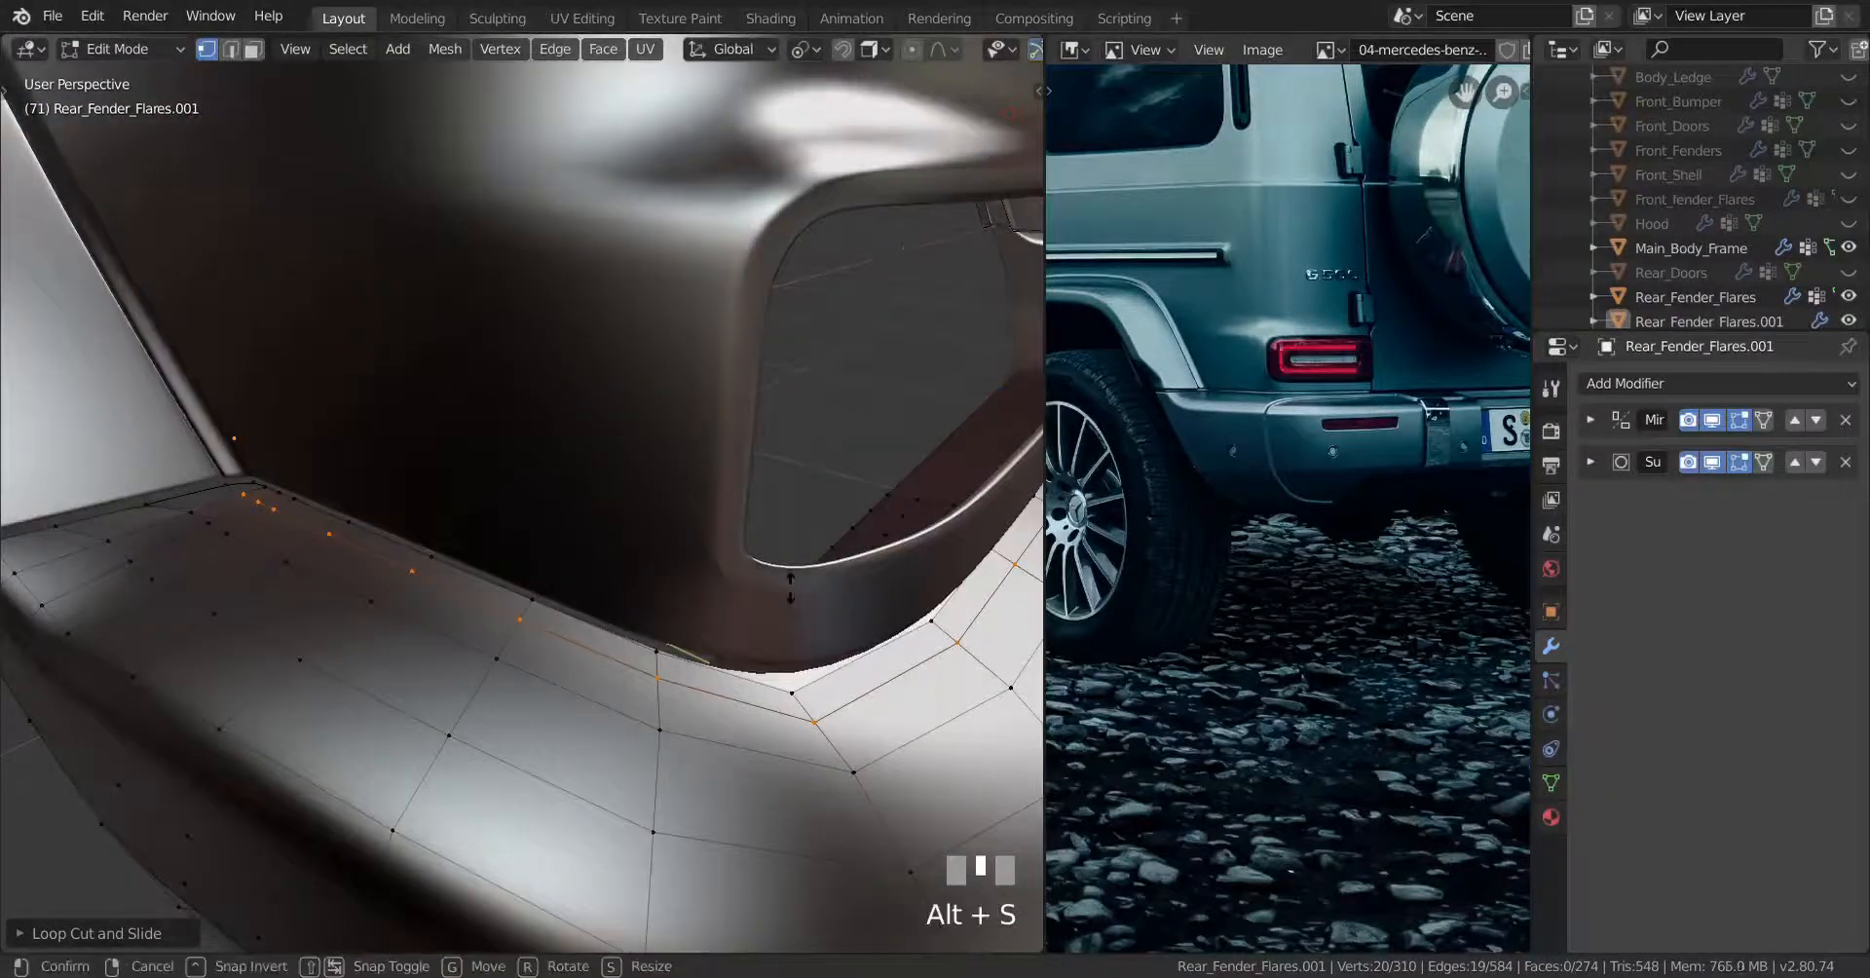
left_click(796, 598)
key("ctrl+z")
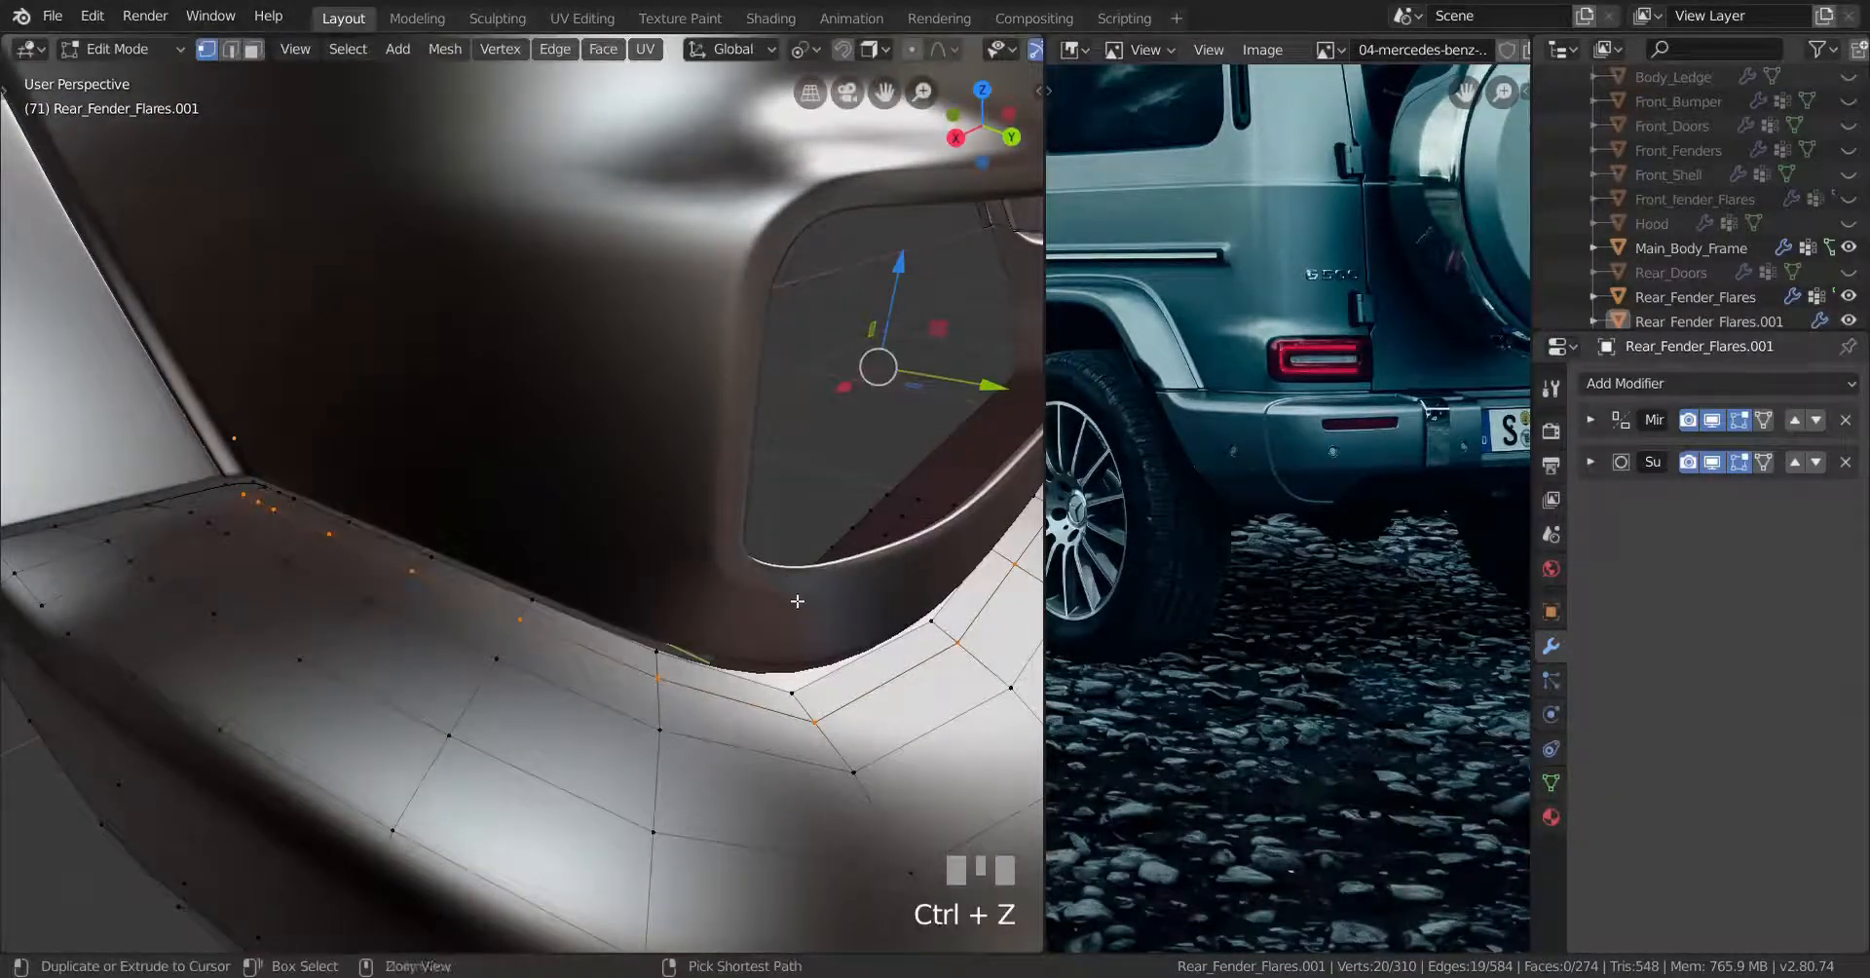
key("ctrl+shift+z")
Slide the corner vertices along the fender flare edge and fill the remaining gap at the bumper's inner front corner
right_click(164, 499)
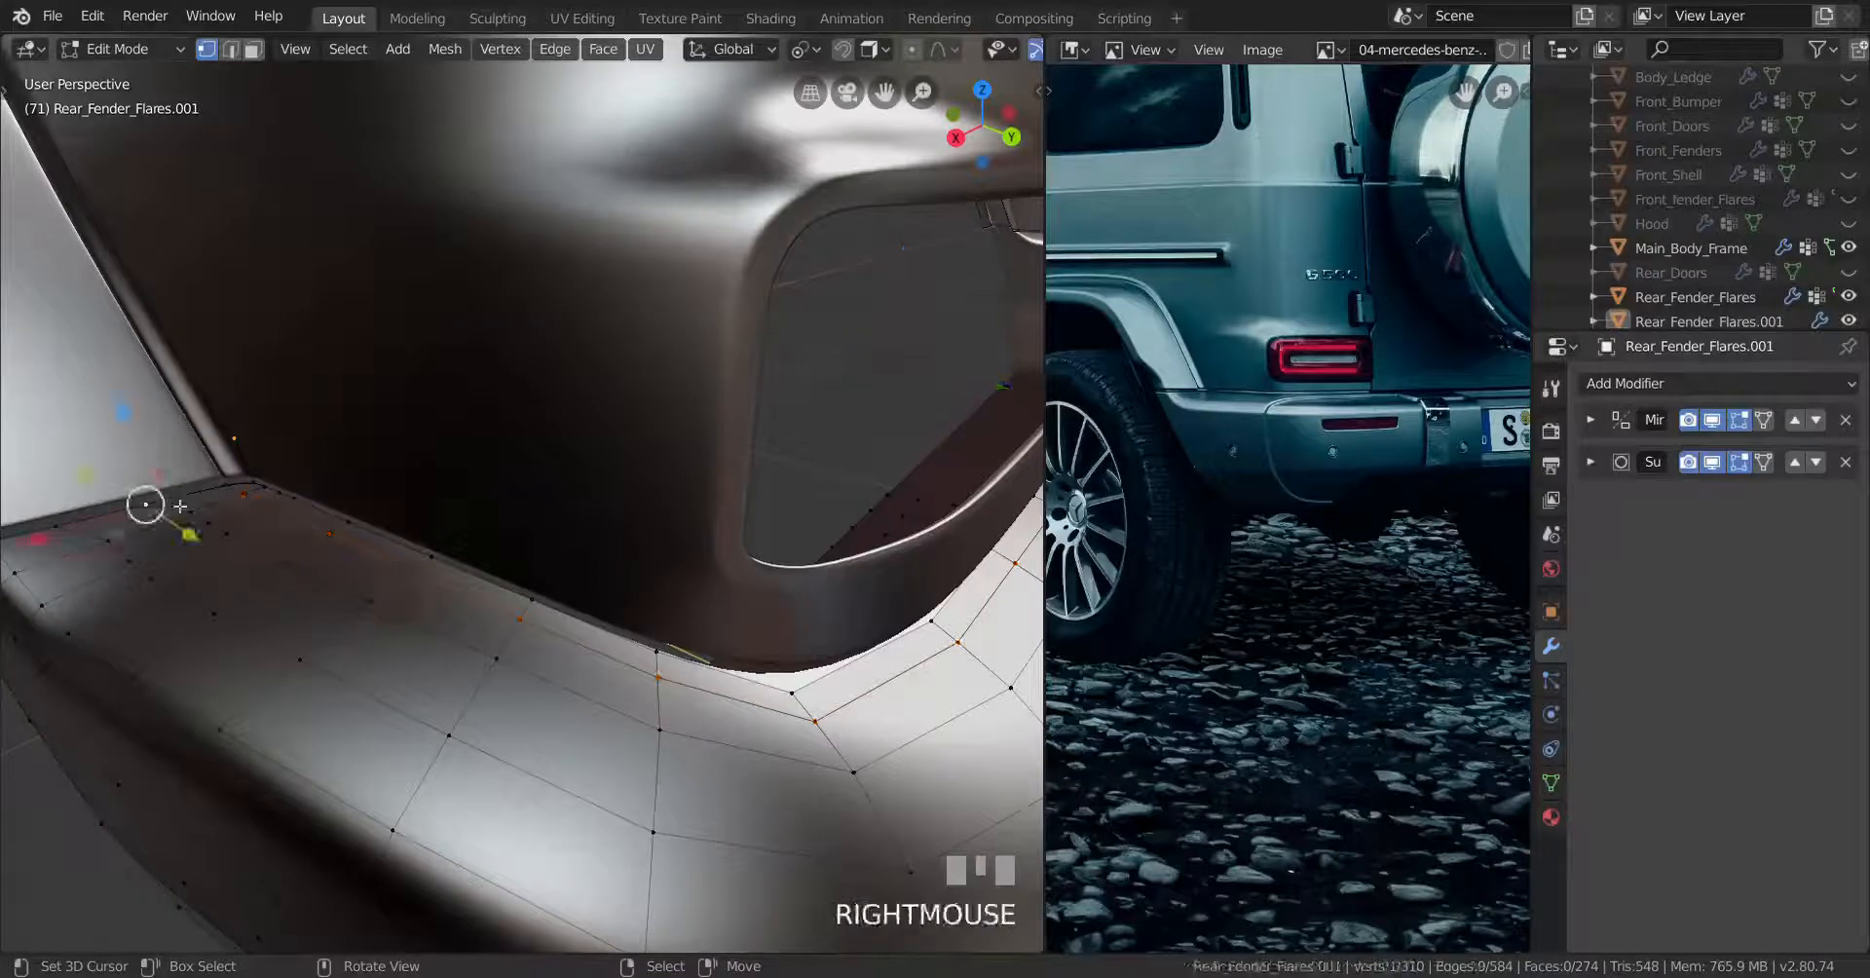
middle_click_drag(164, 499, 443, 594, "shift")
scroll(314, 525, "up", 2)
key("g")
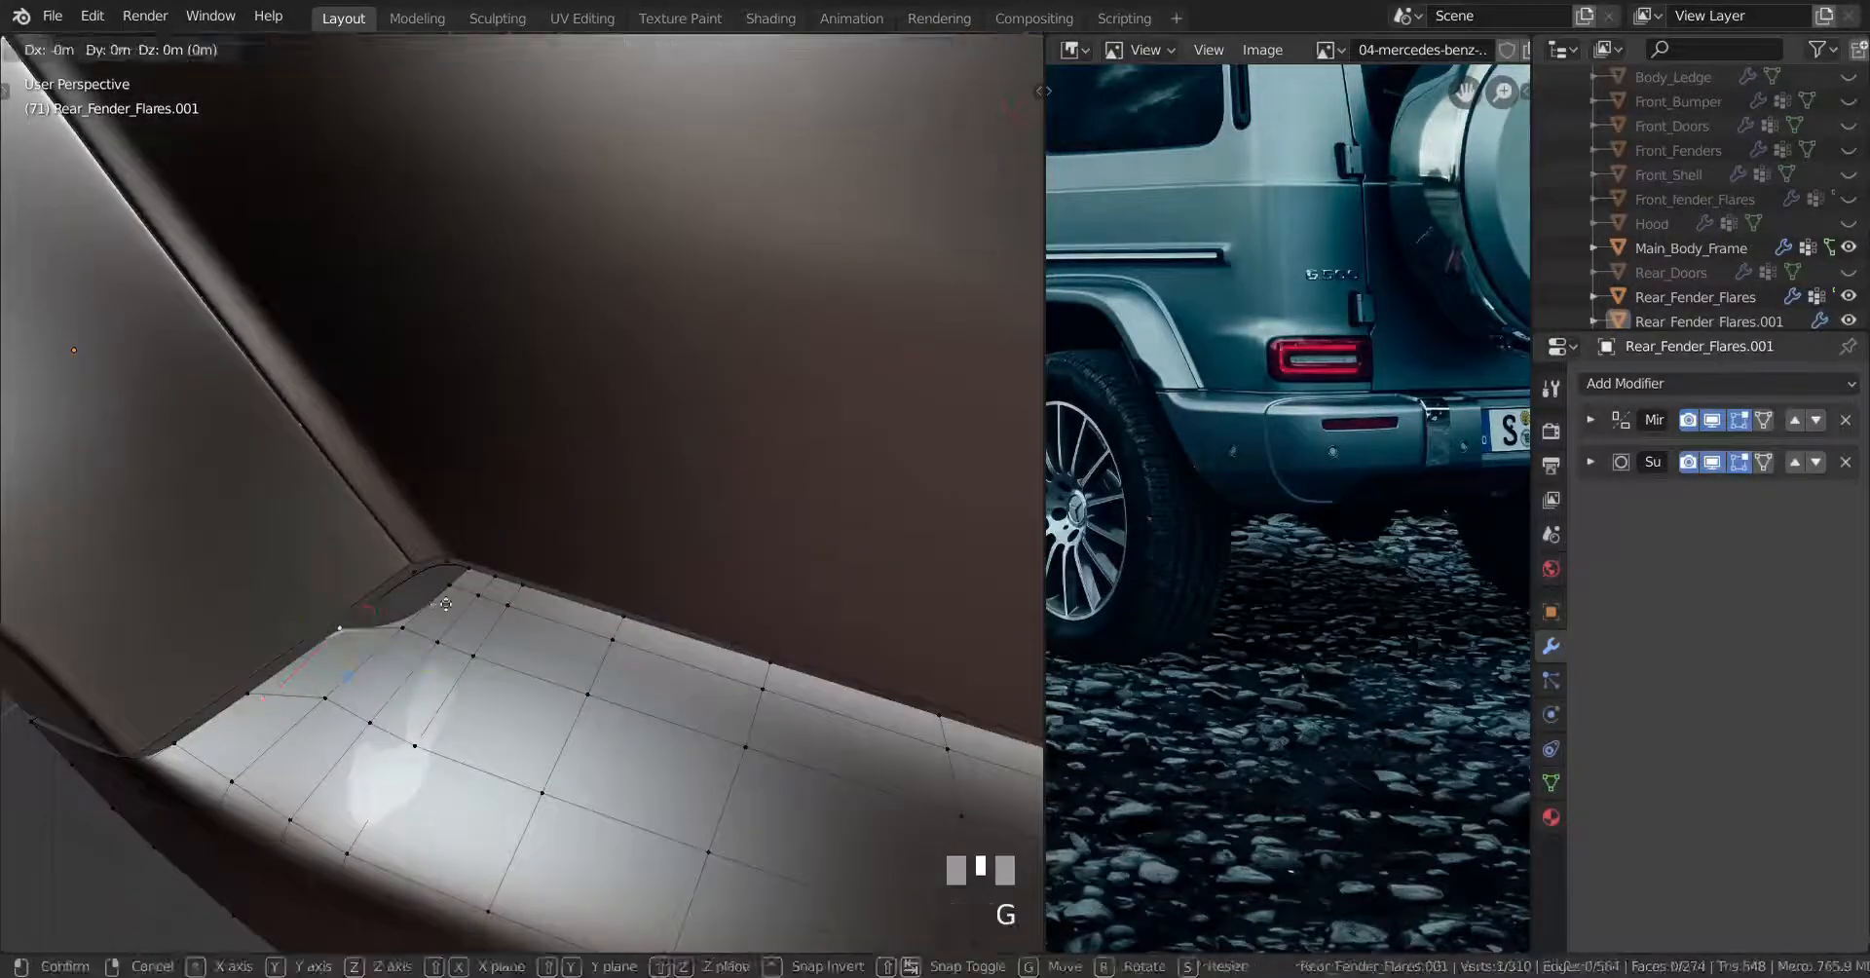
key("g")
left_click(459, 583)
key("g")
key("g")
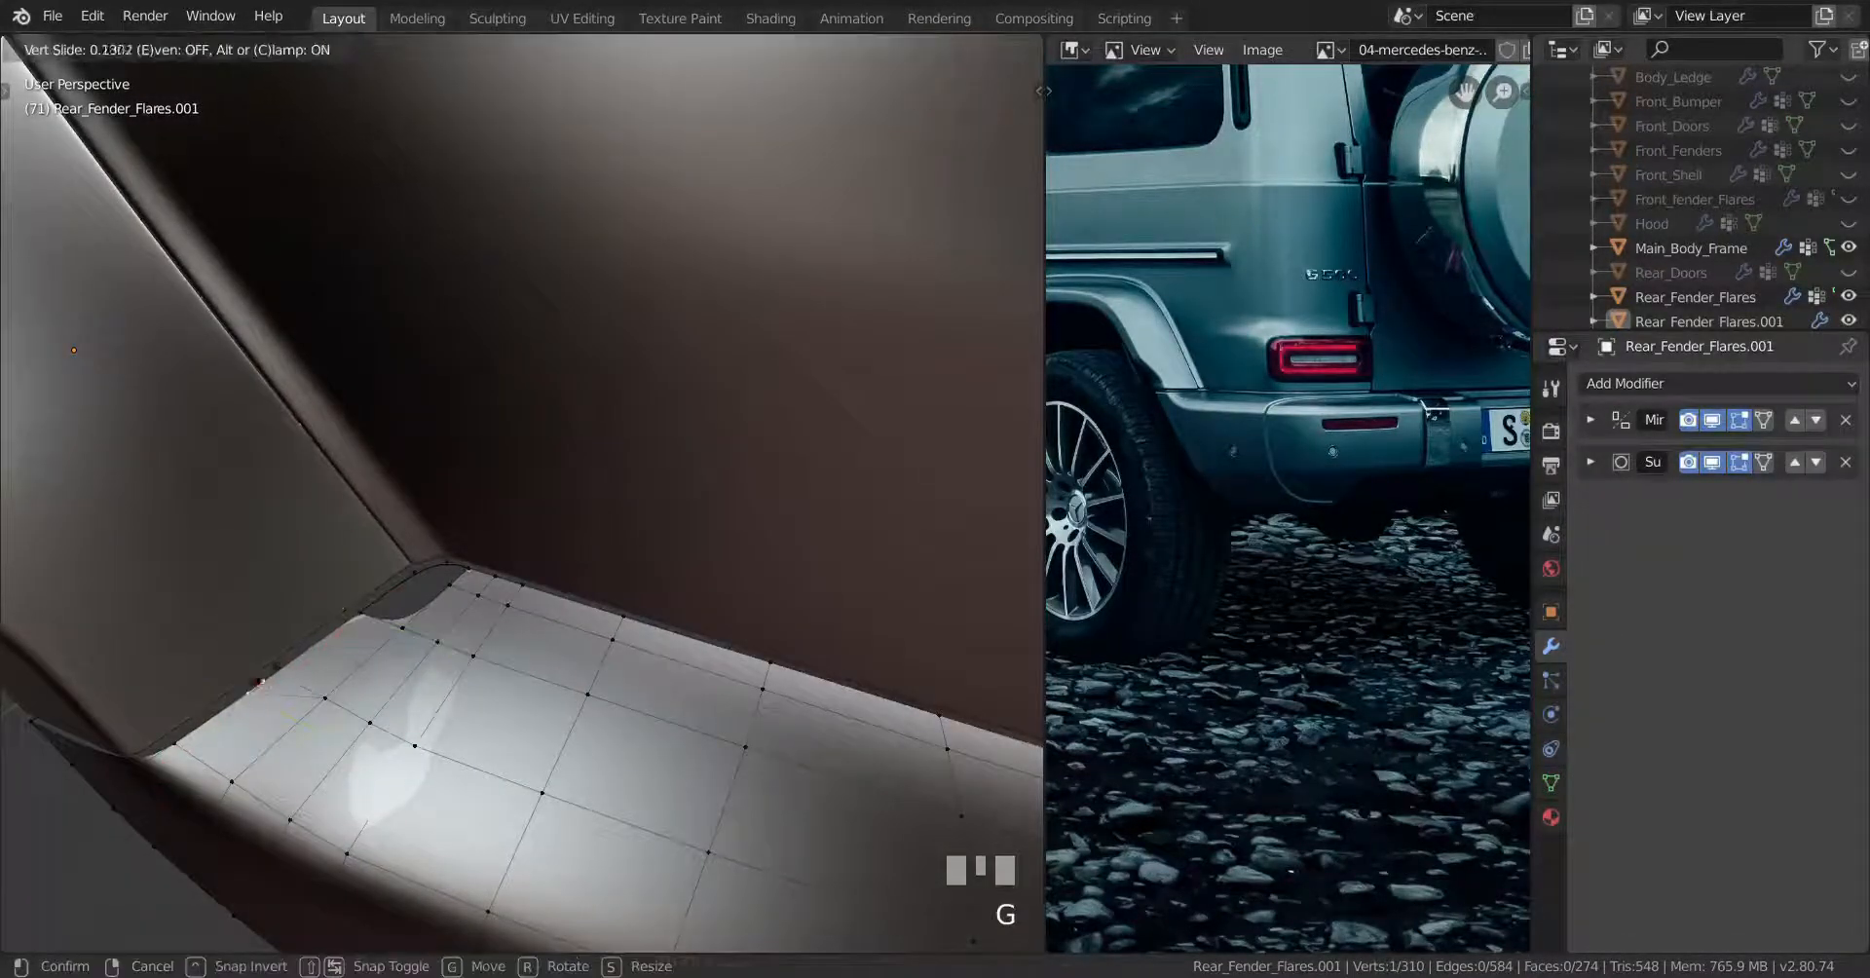
right_click(280, 670)
right_click(456, 639, "shift")
key("f")
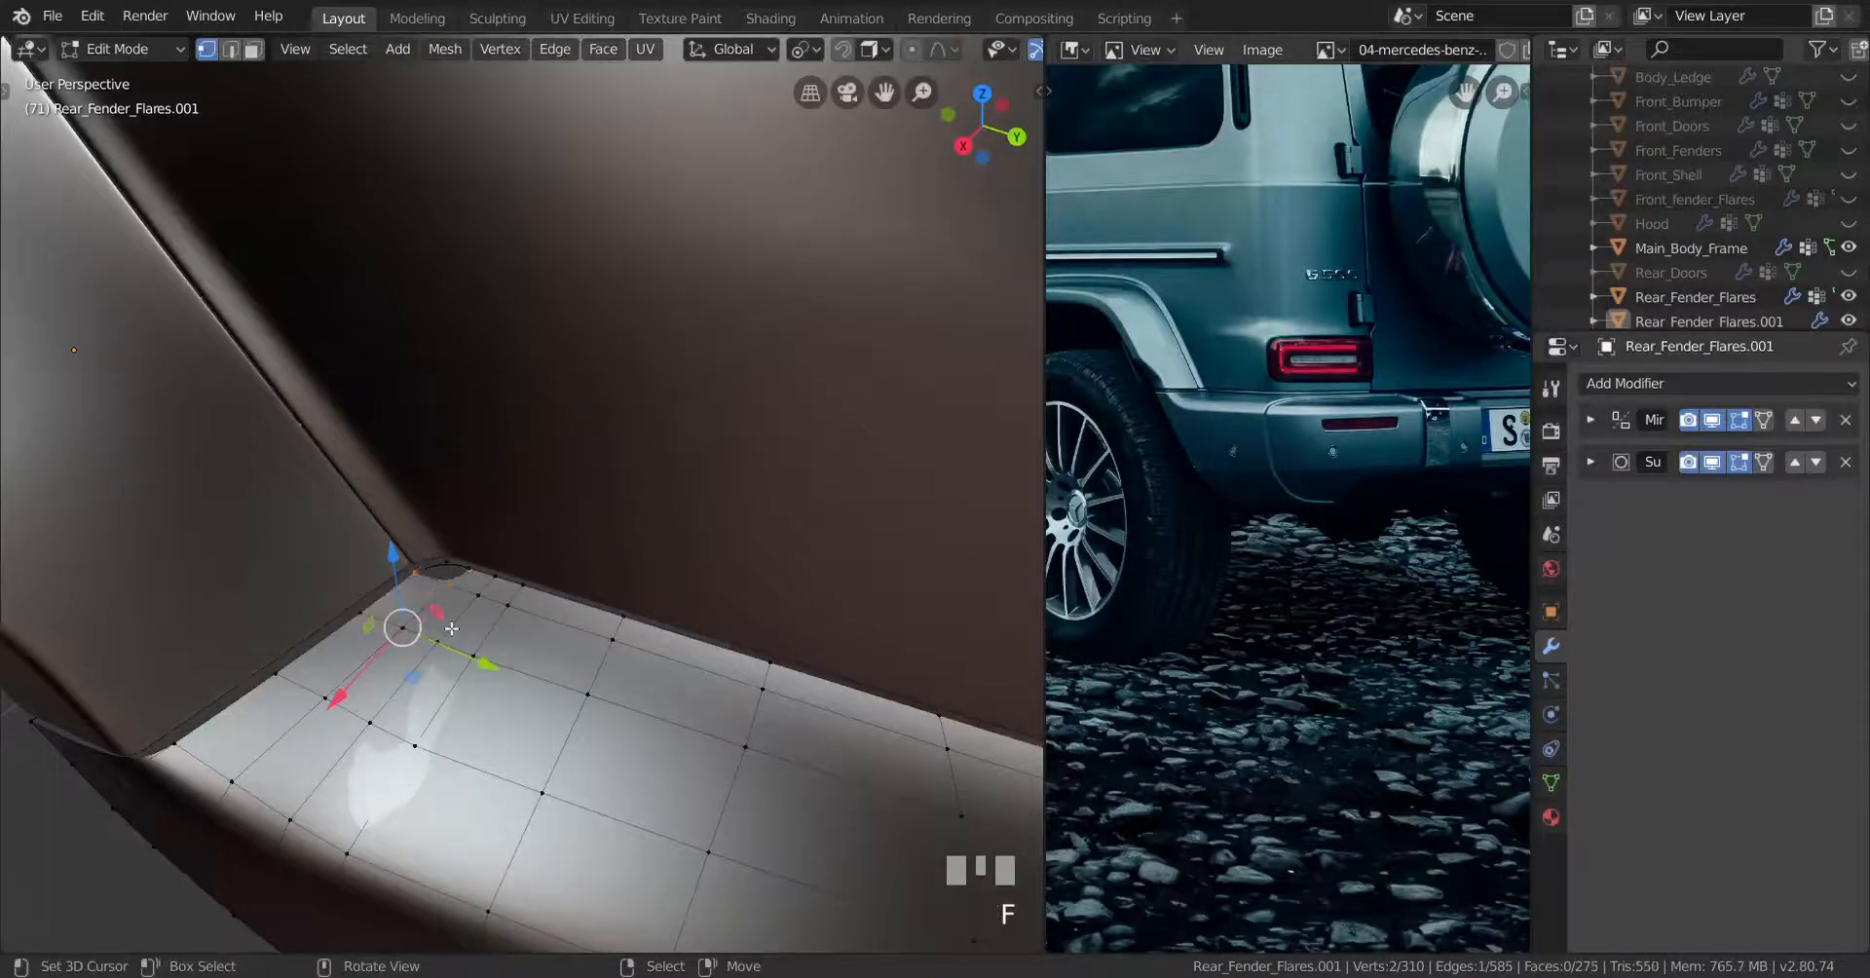
Check the top surface in Object Mode and dissolve the loop nearest the bumper's inner edge
scroll(459, 629, "down", 3)
key("Tab")
middle_click_drag(459, 629, 602, 575)
scroll(459, 623, "down", 2)
scroll(512, 616, "up", 3)
key("Tab")
right_click(633, 563, "alt")
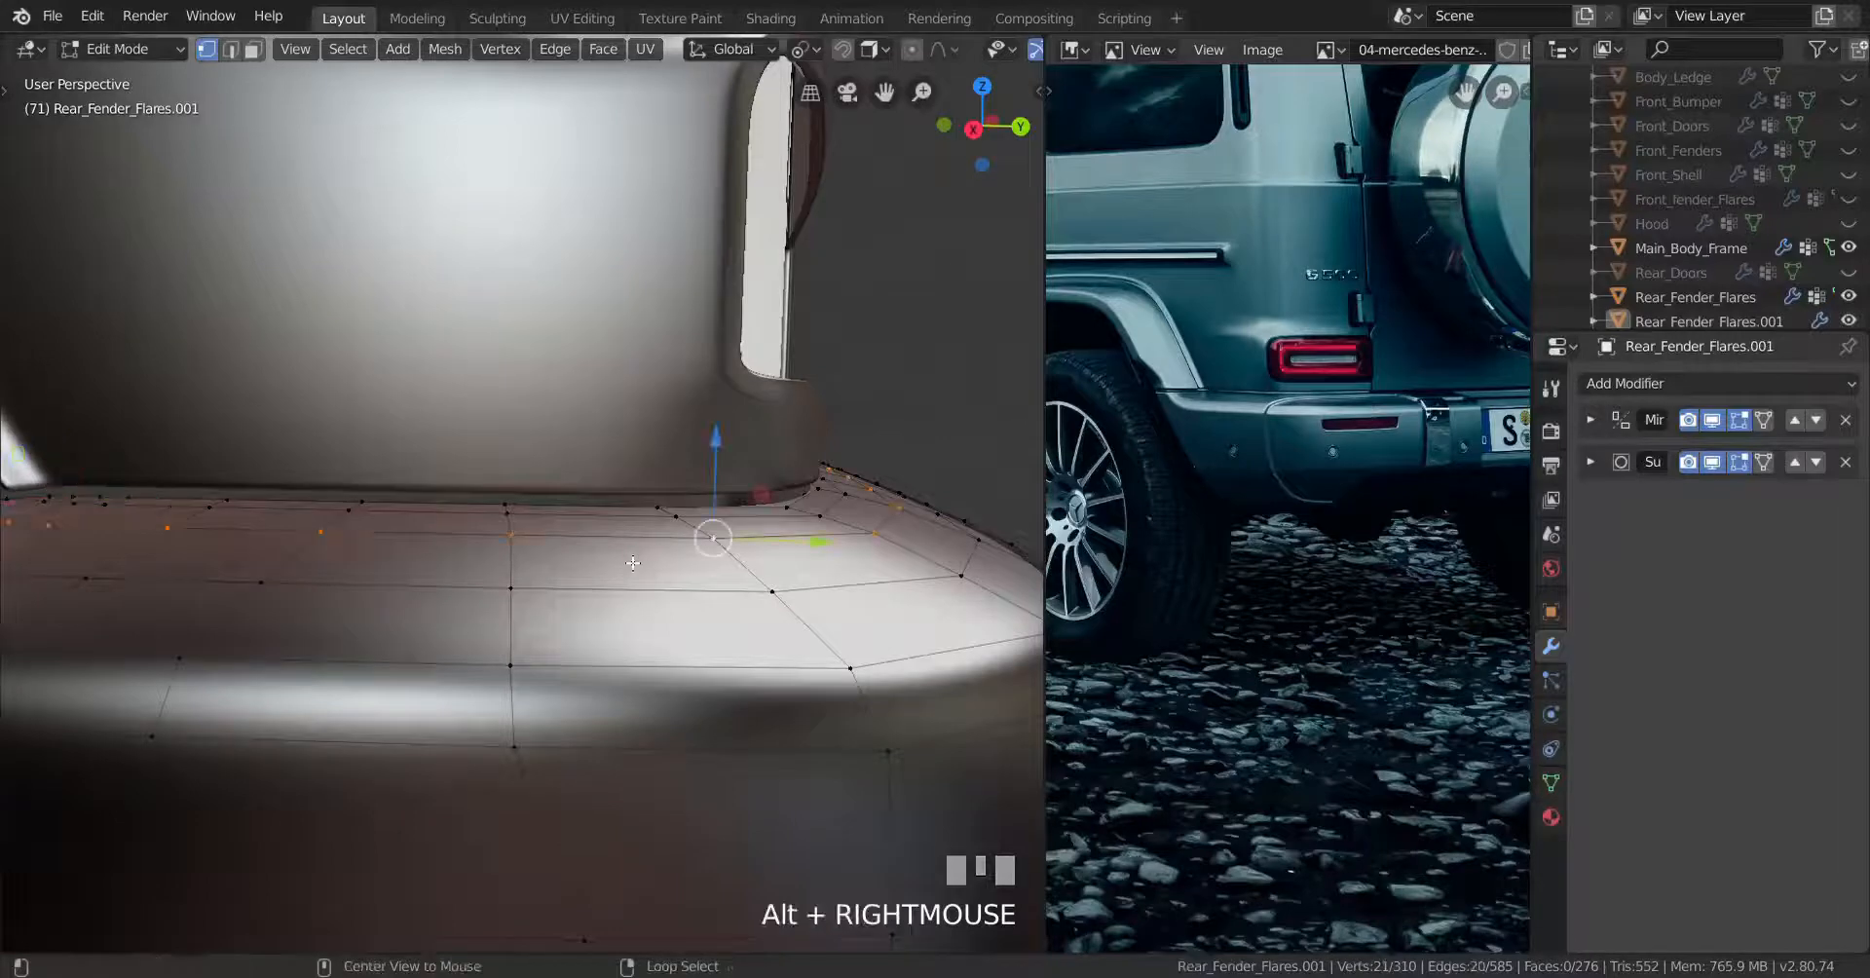
key("x")
left_click(629, 559)
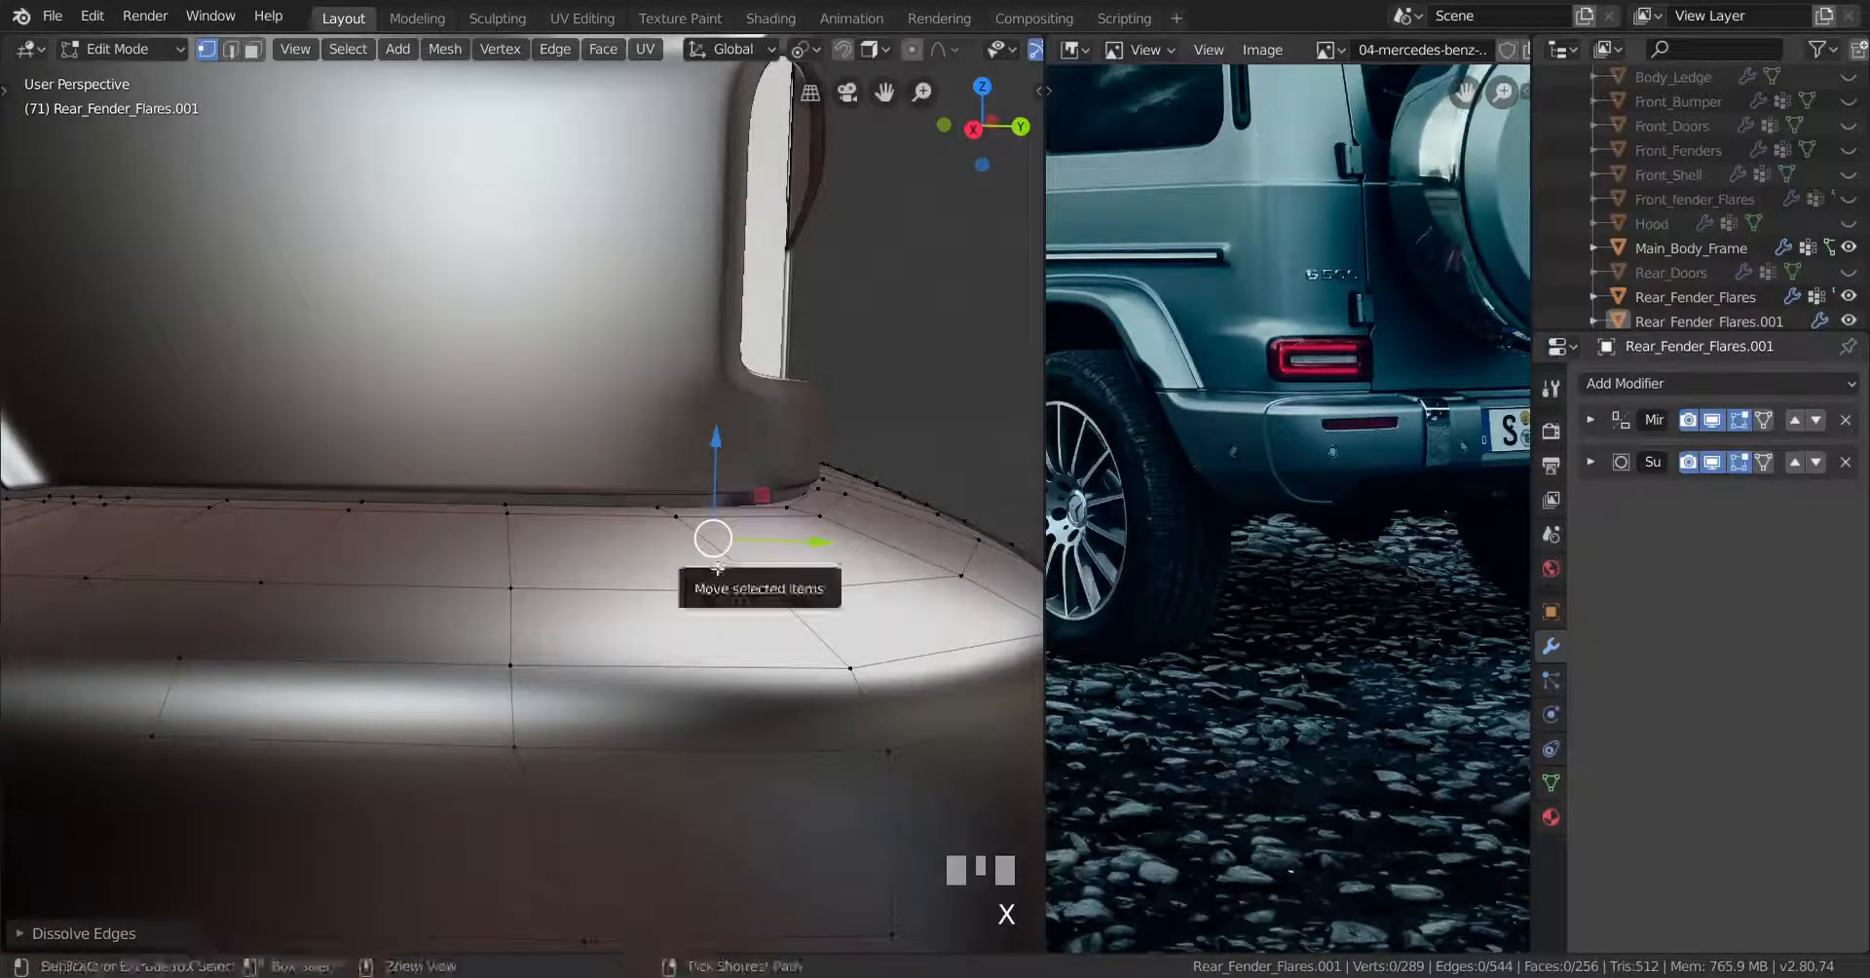
Insert a centred edge loop next to the bumper's inner edge and scale it along Z about its front vertex
key("ctrl+r")
left_click(666, 542)
right_click(666, 543)
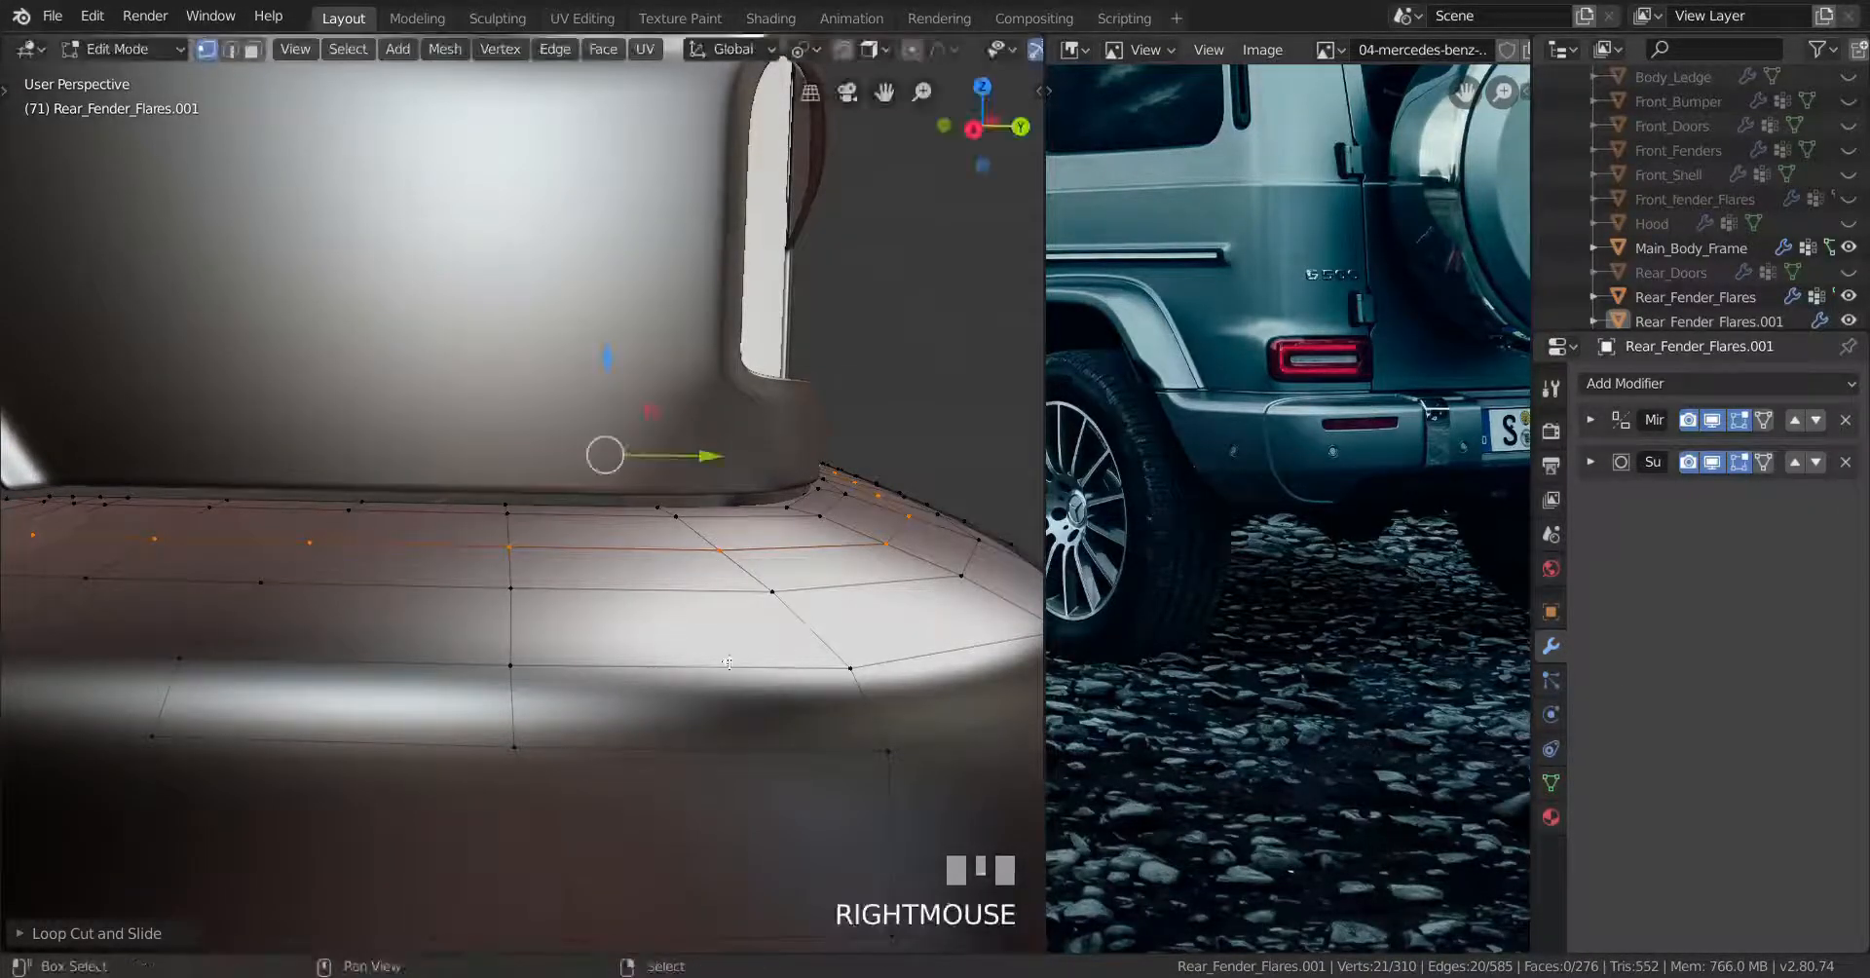
middle_click_drag(109, 596, 323, 593, "shift")
right_click(173, 512, "shift")
middle_click_drag(609, 577, 397, 569, "shift")
key("s")
key("z")
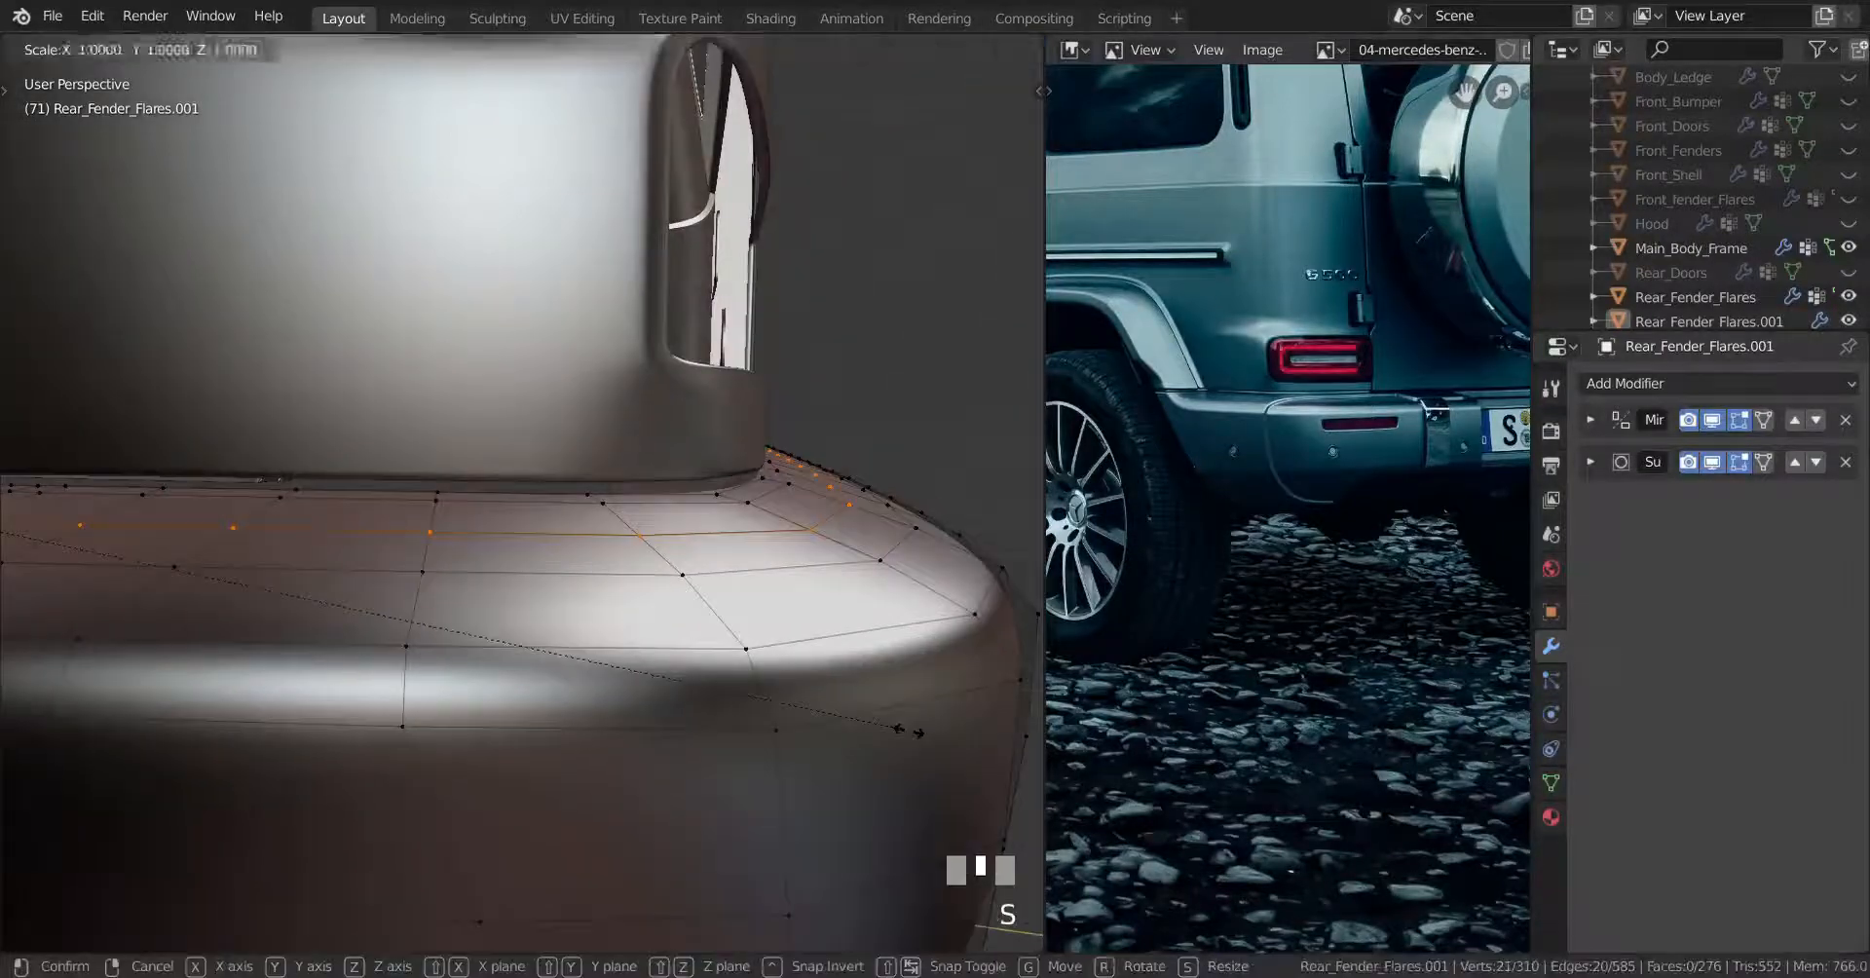
key("Return")
Examine the bumper's top surface and its front corner where it meets the fender flare
key("Tab")
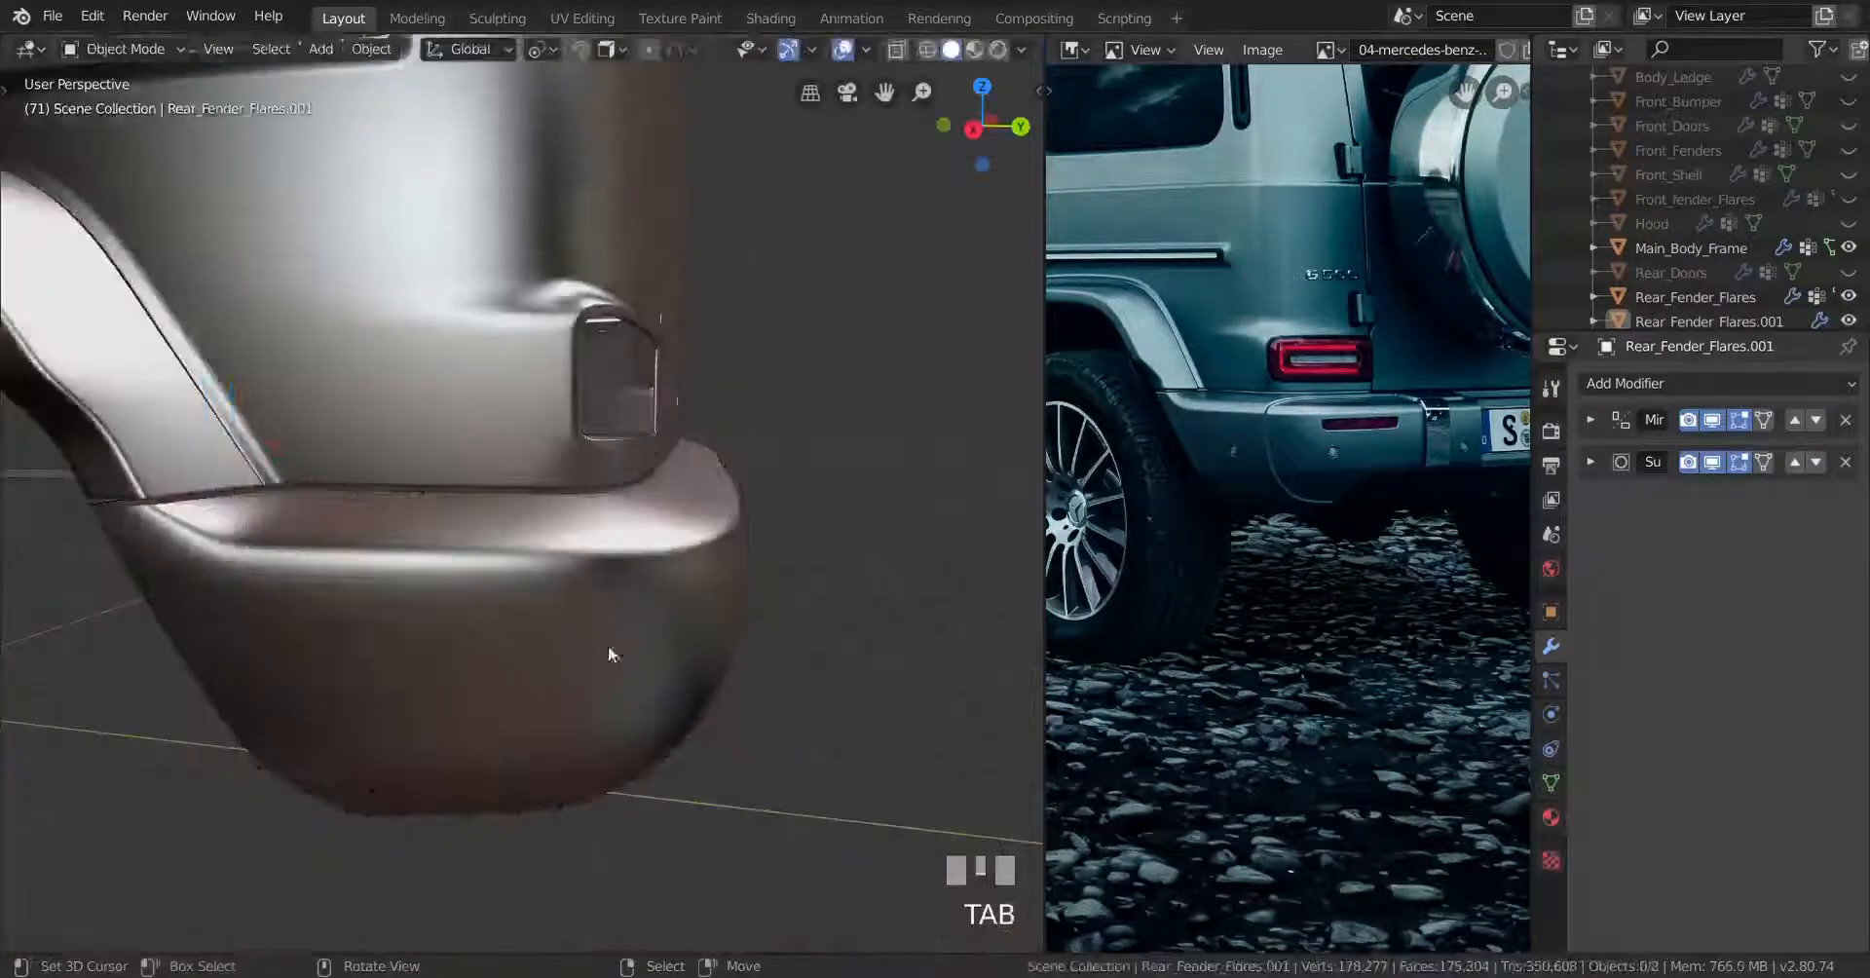
mouse_move(610, 653)
middle_mouse_down()
mouse_move(480, 774)
mouse_move(471, 712)
mouse_move(605, 659)
middle_mouse_up()
scroll(605, 659, "up", 4)
key("Tab")
scroll(590, 671, "up", 3)
middle_click_drag(409, 682, 670, 693, "shift")
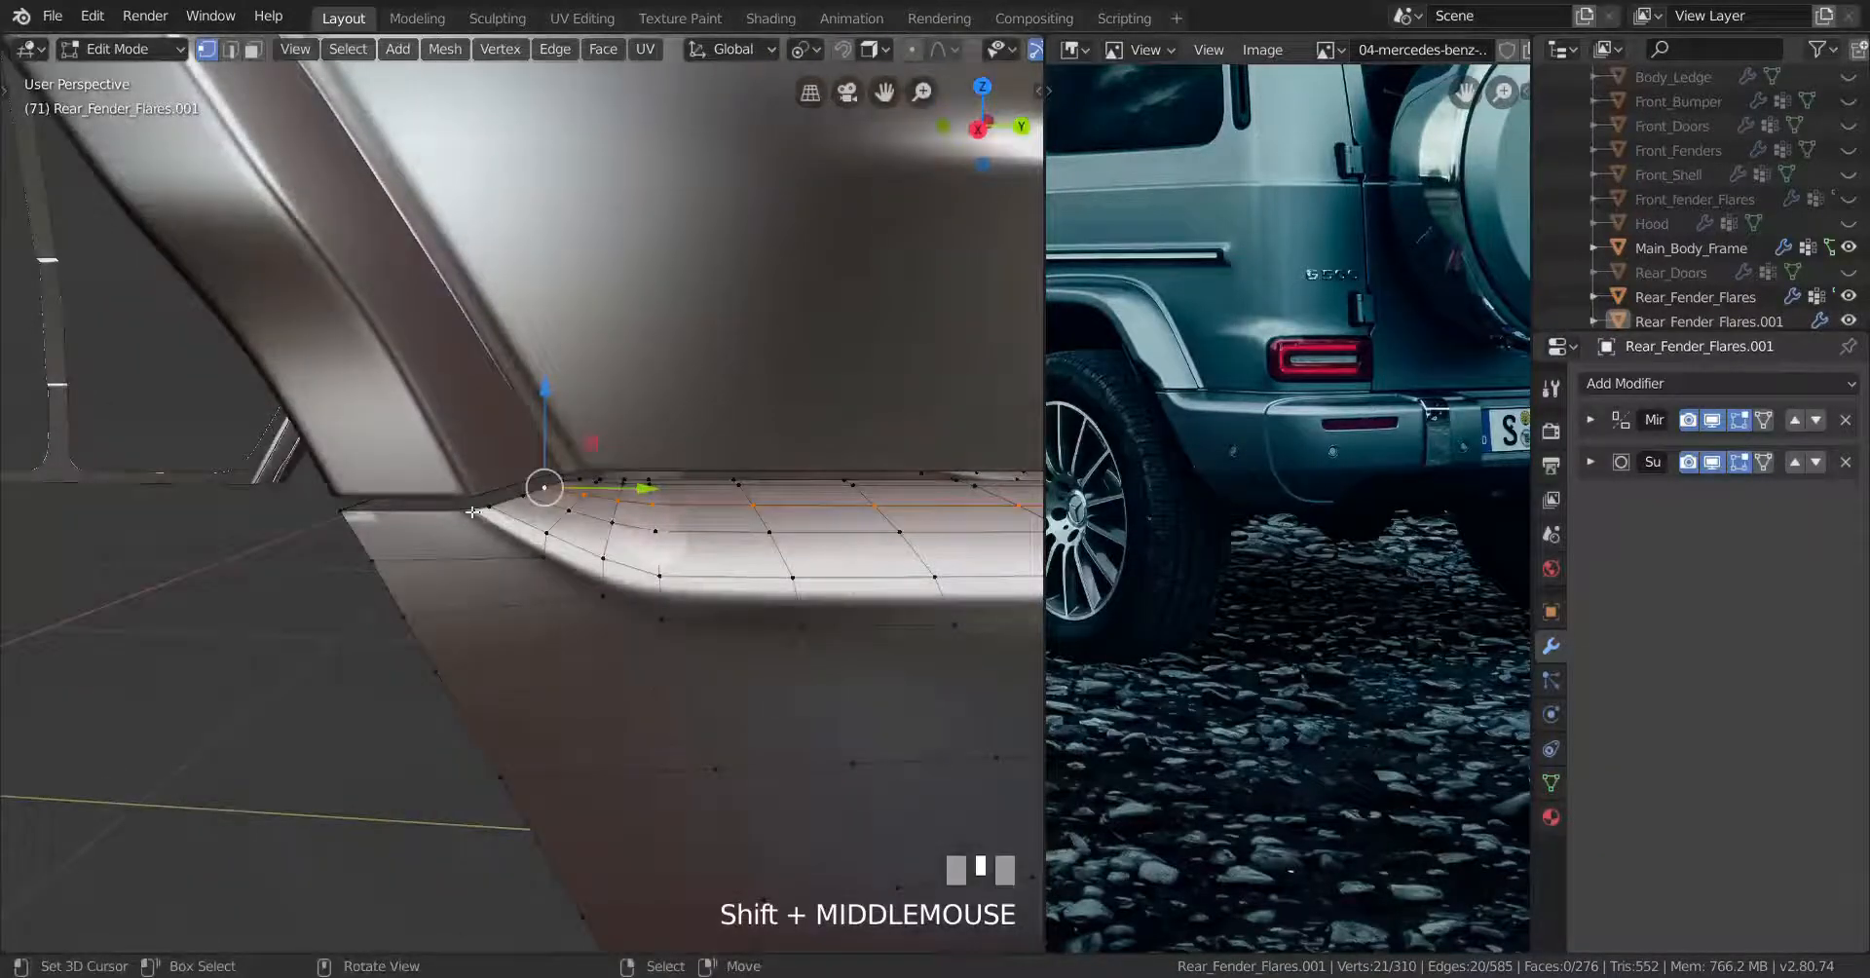
scroll(472, 511, "down", 3)
middle_click_drag(472, 512, 584, 618)
scroll(584, 624, "up", 3)
scroll(680, 655, "down", 3)
Insert an edge loop just above the crease where the bumper's lower side turns inward
middle_click_drag(585, 618, 626, 630)
scroll(741, 628, "up", 2)
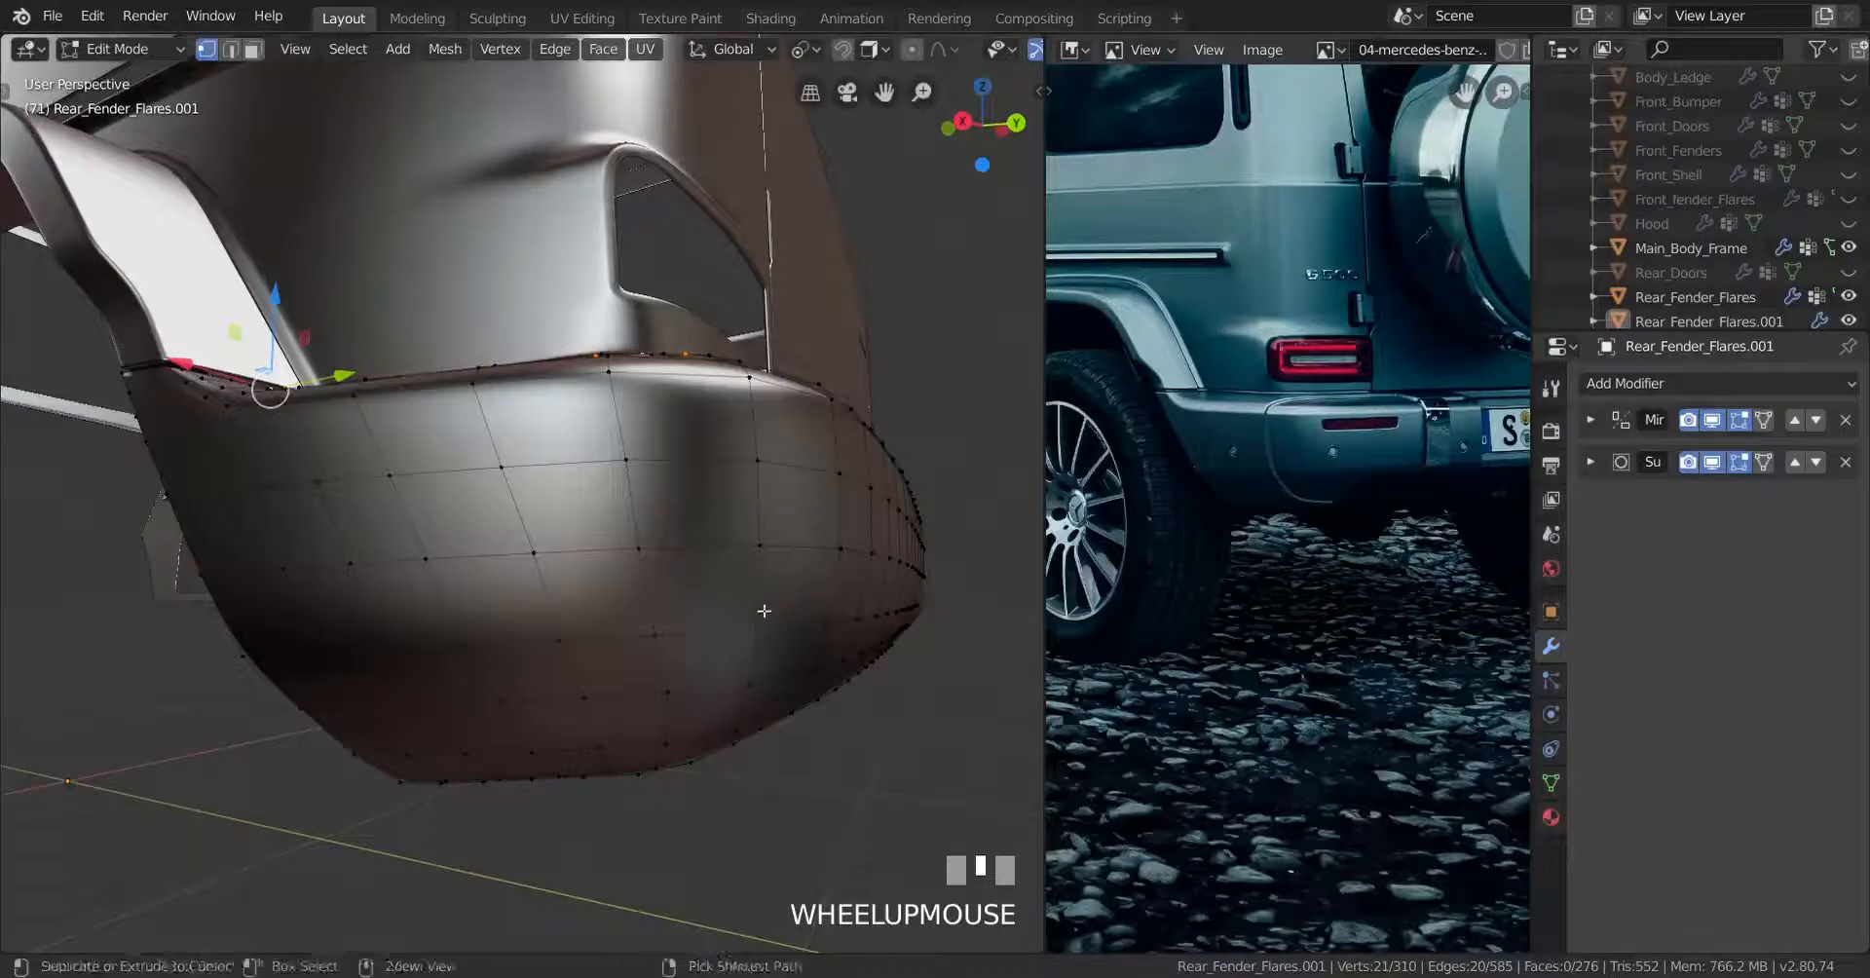
key("ctrl+r")
left_click(760, 613)
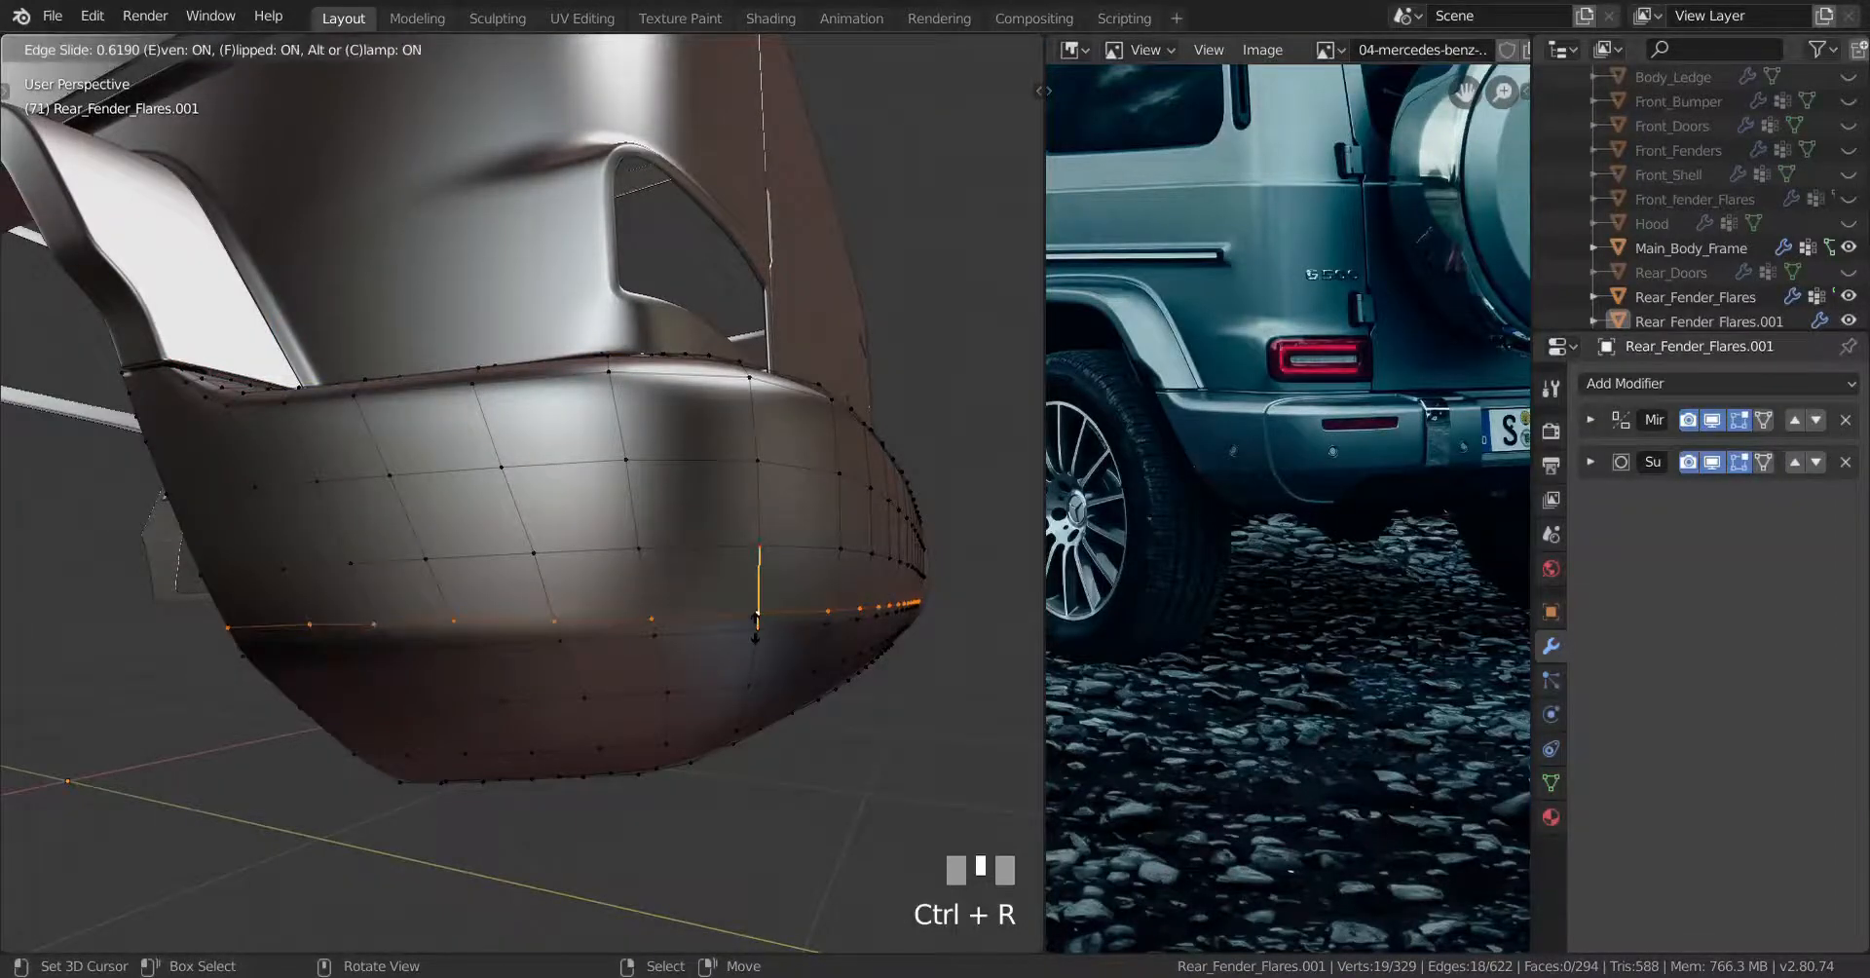
left_click(758, 621)
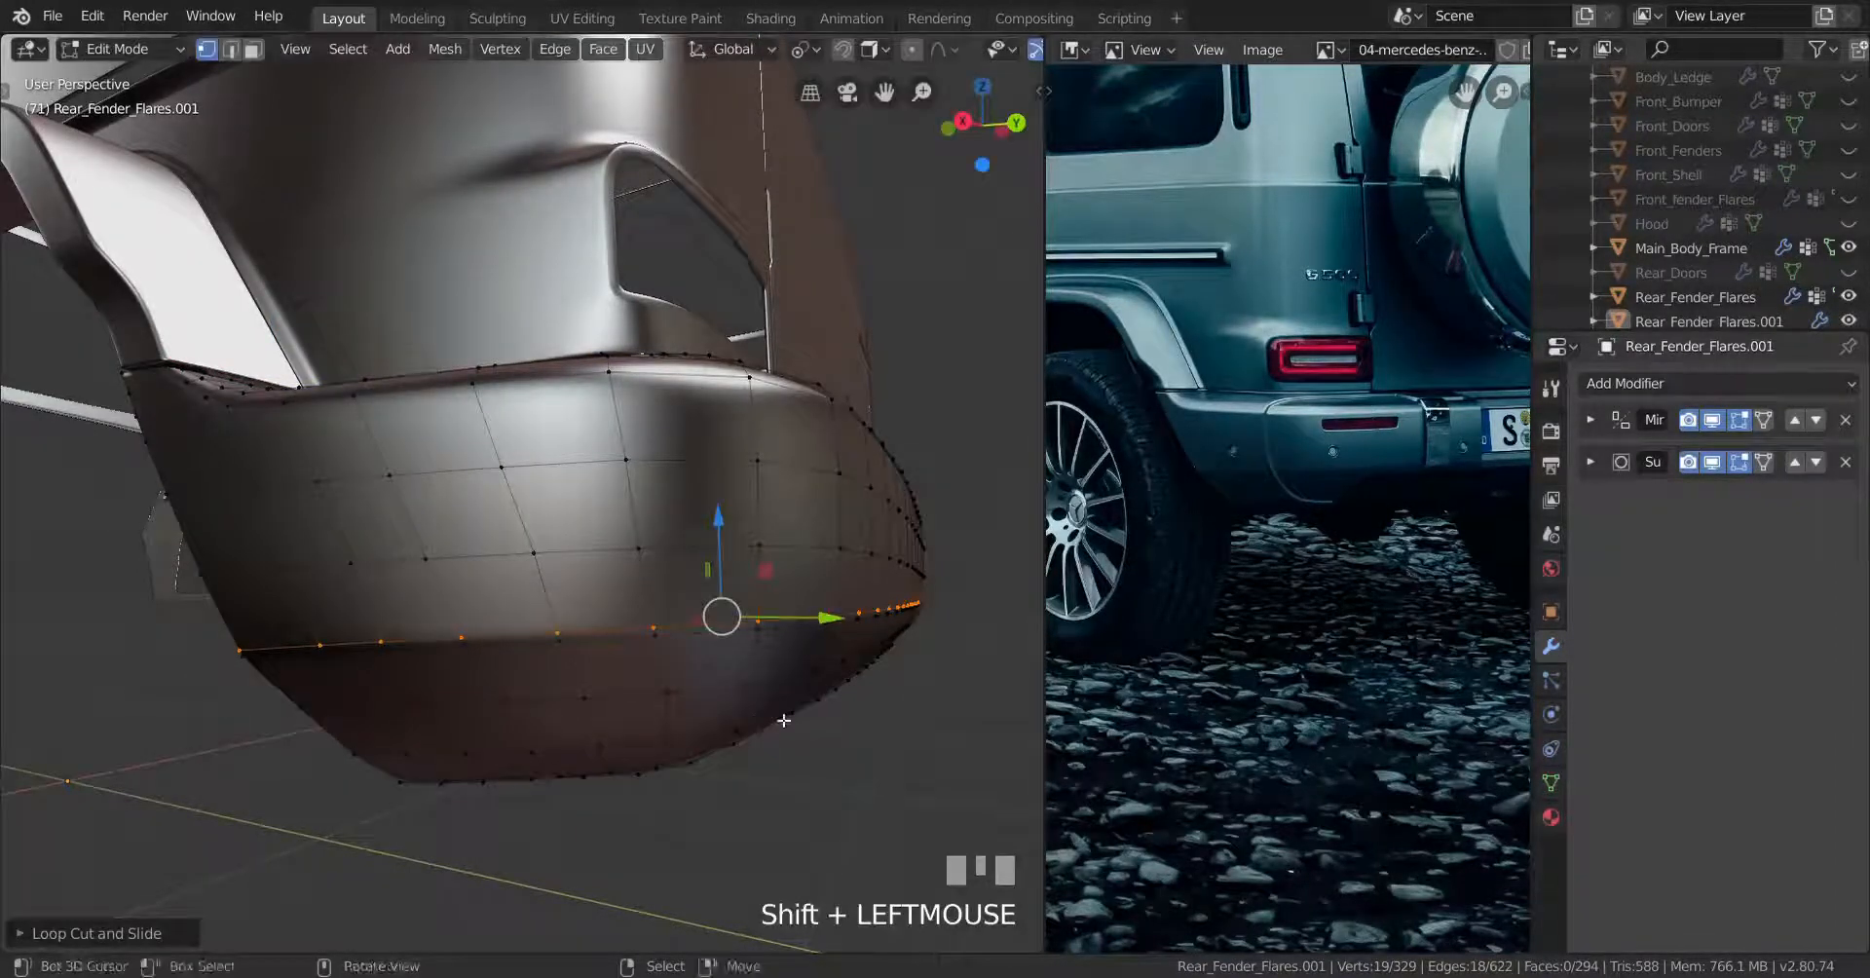
Shift the loop above the lower crease slightly with Shrink/Fatten and compare the surface before and after
middle_click_drag(780, 731, 822, 731, "shift")
key("alt+s")
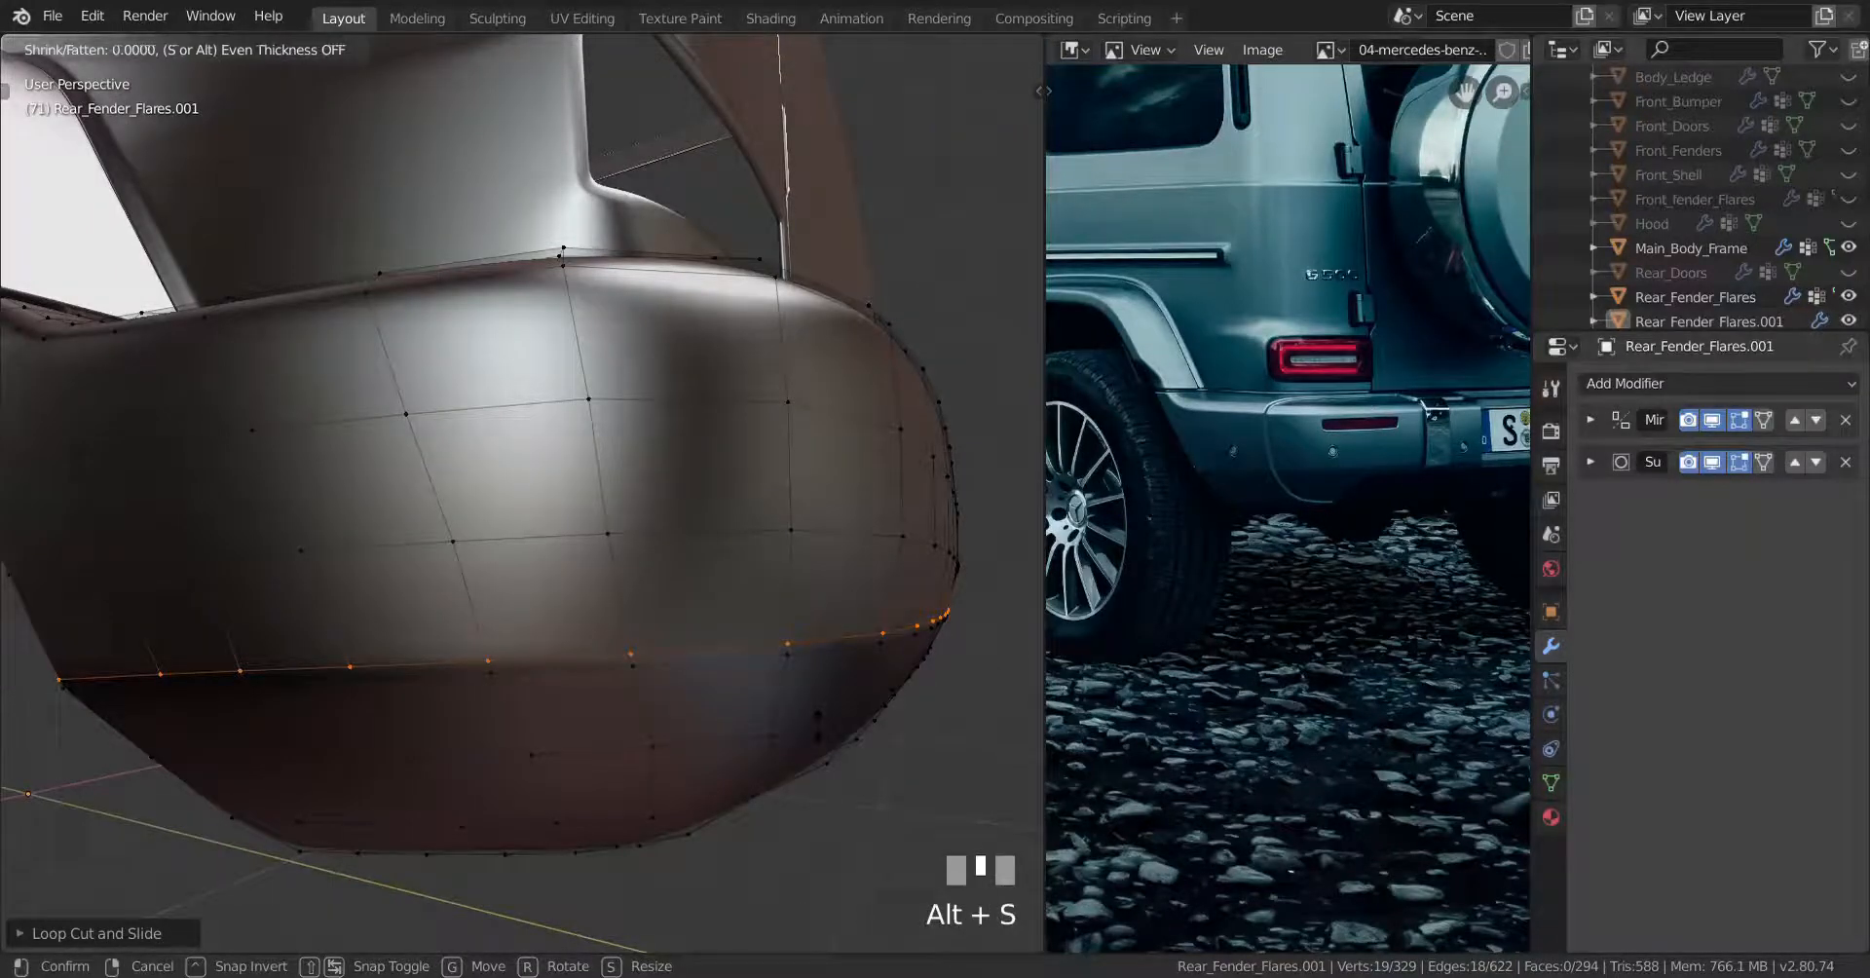
left_click(819, 728)
middle_click_drag(819, 729, 847, 716)
key("ctrl+z")
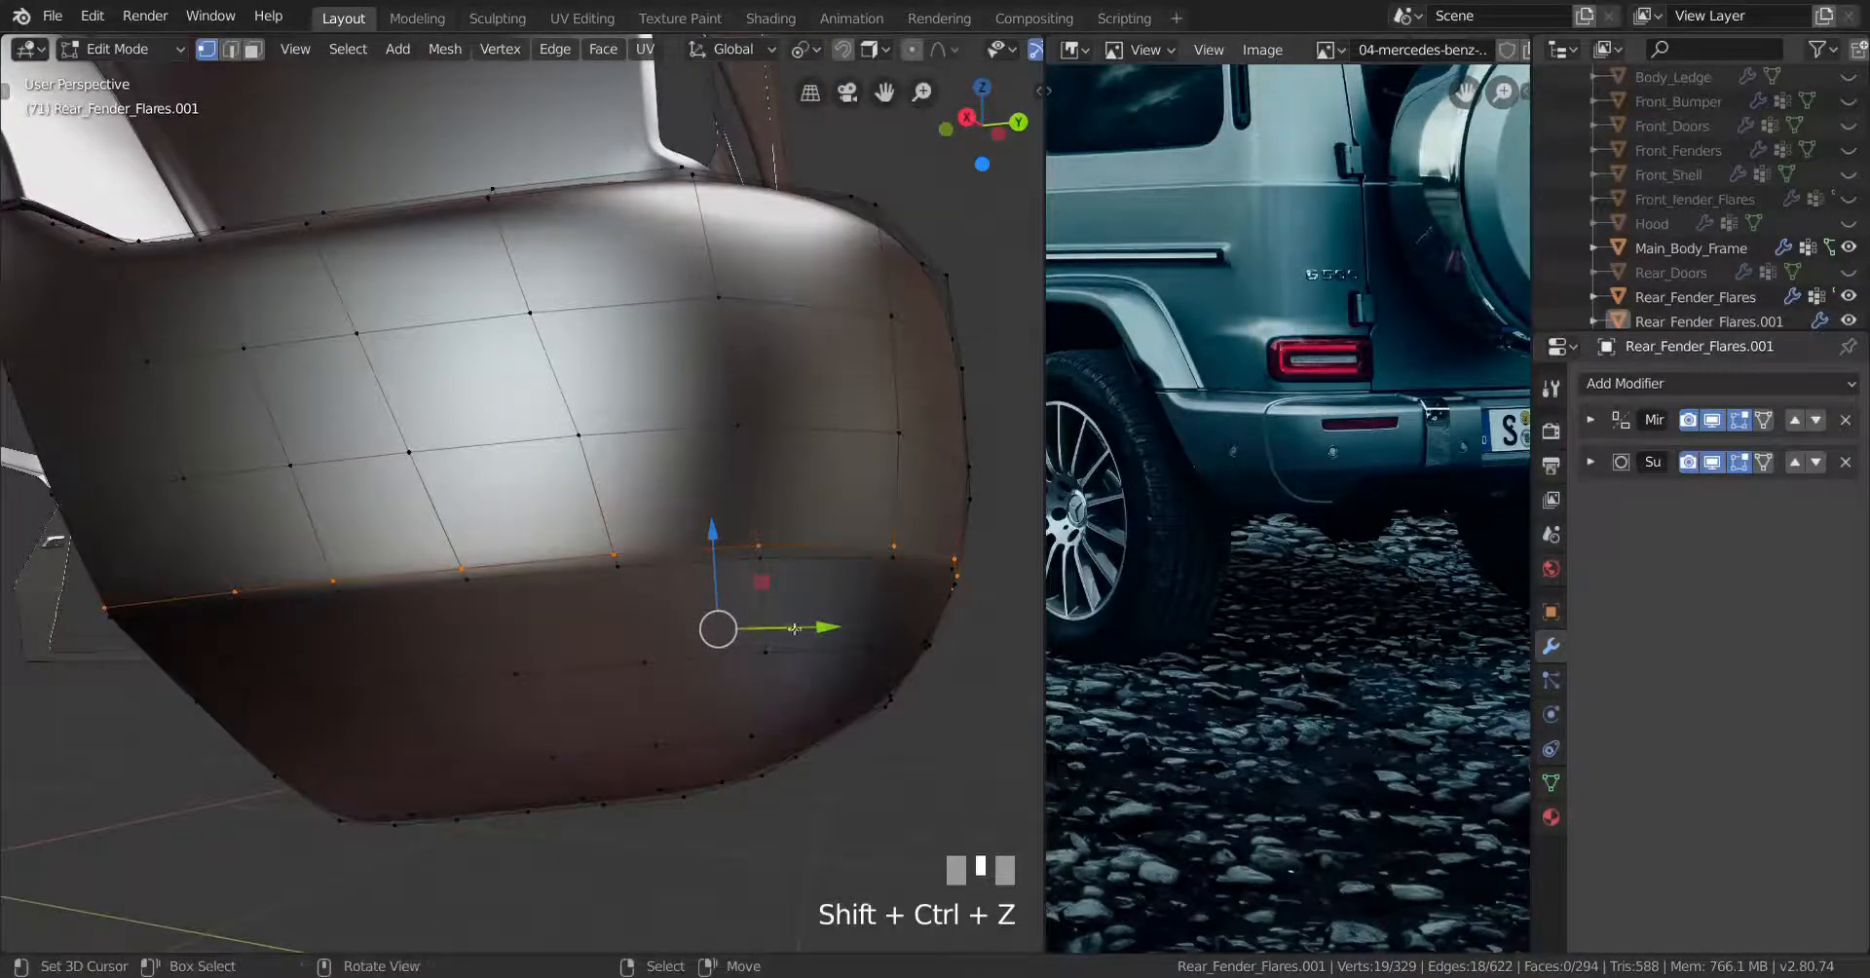
Insert a second edge loop just below the bumper's lower crease, evenly following it
key("ctrl+r")
left_click(794, 628)
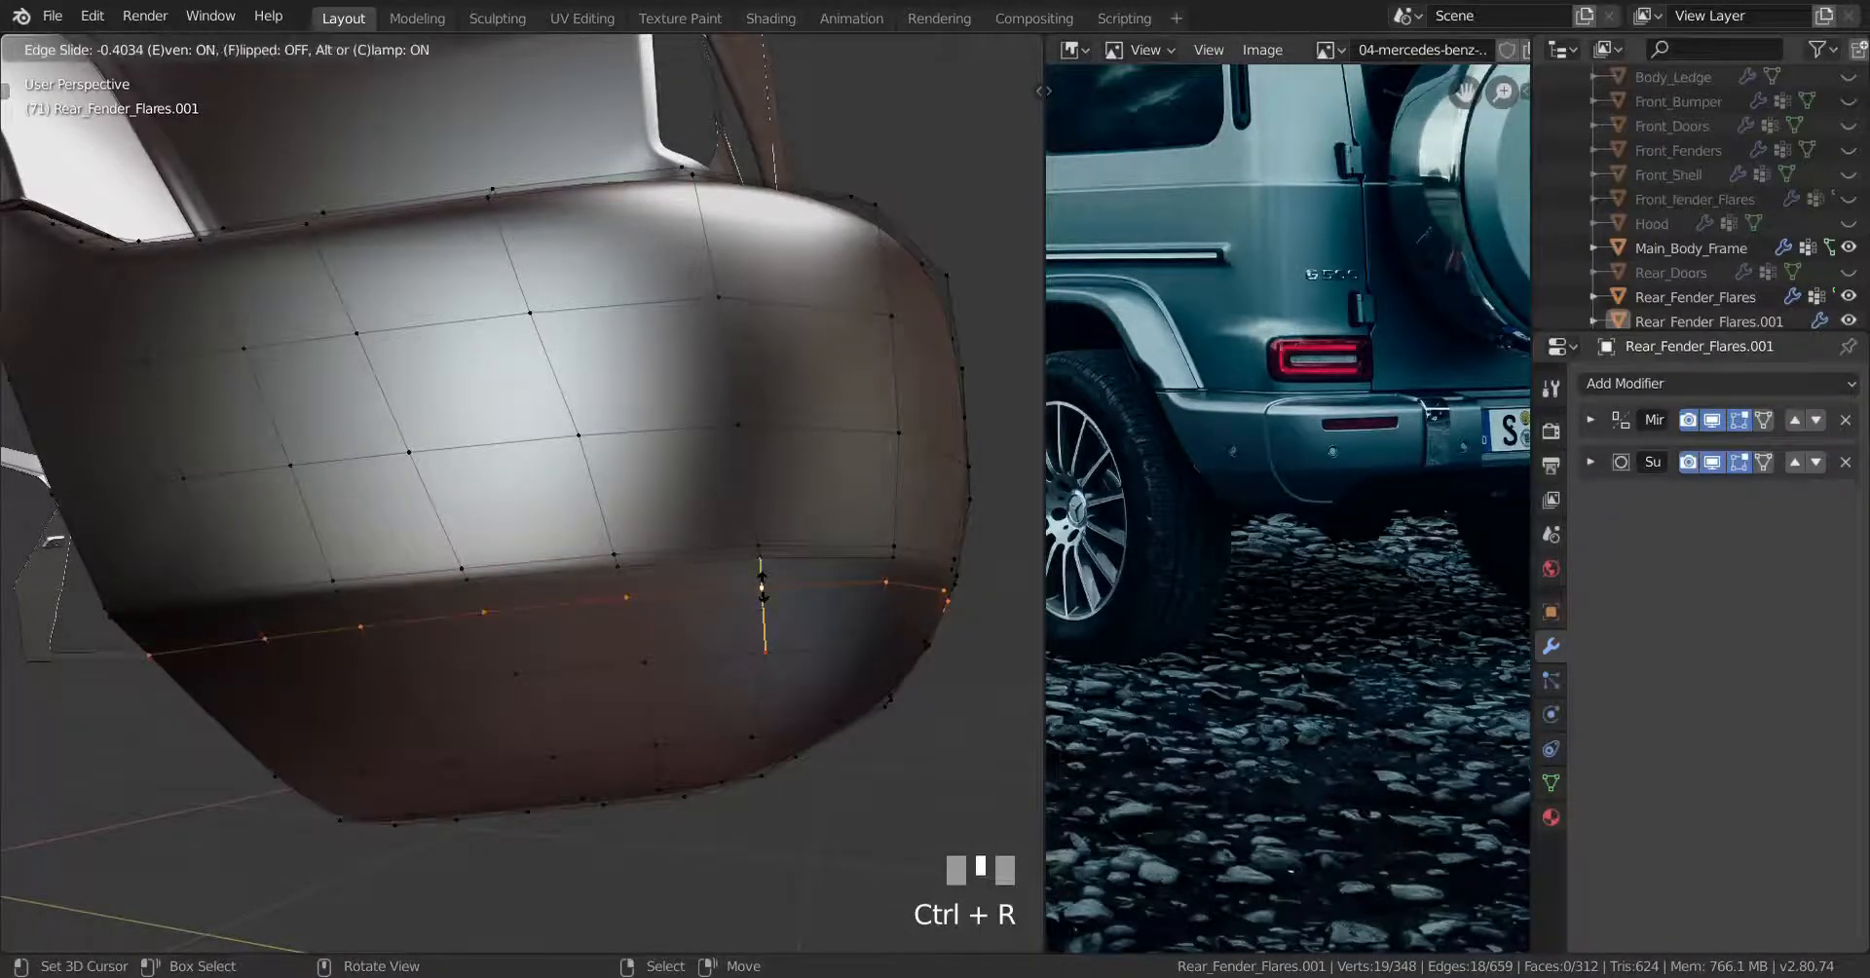
left_click(758, 484, "shift")
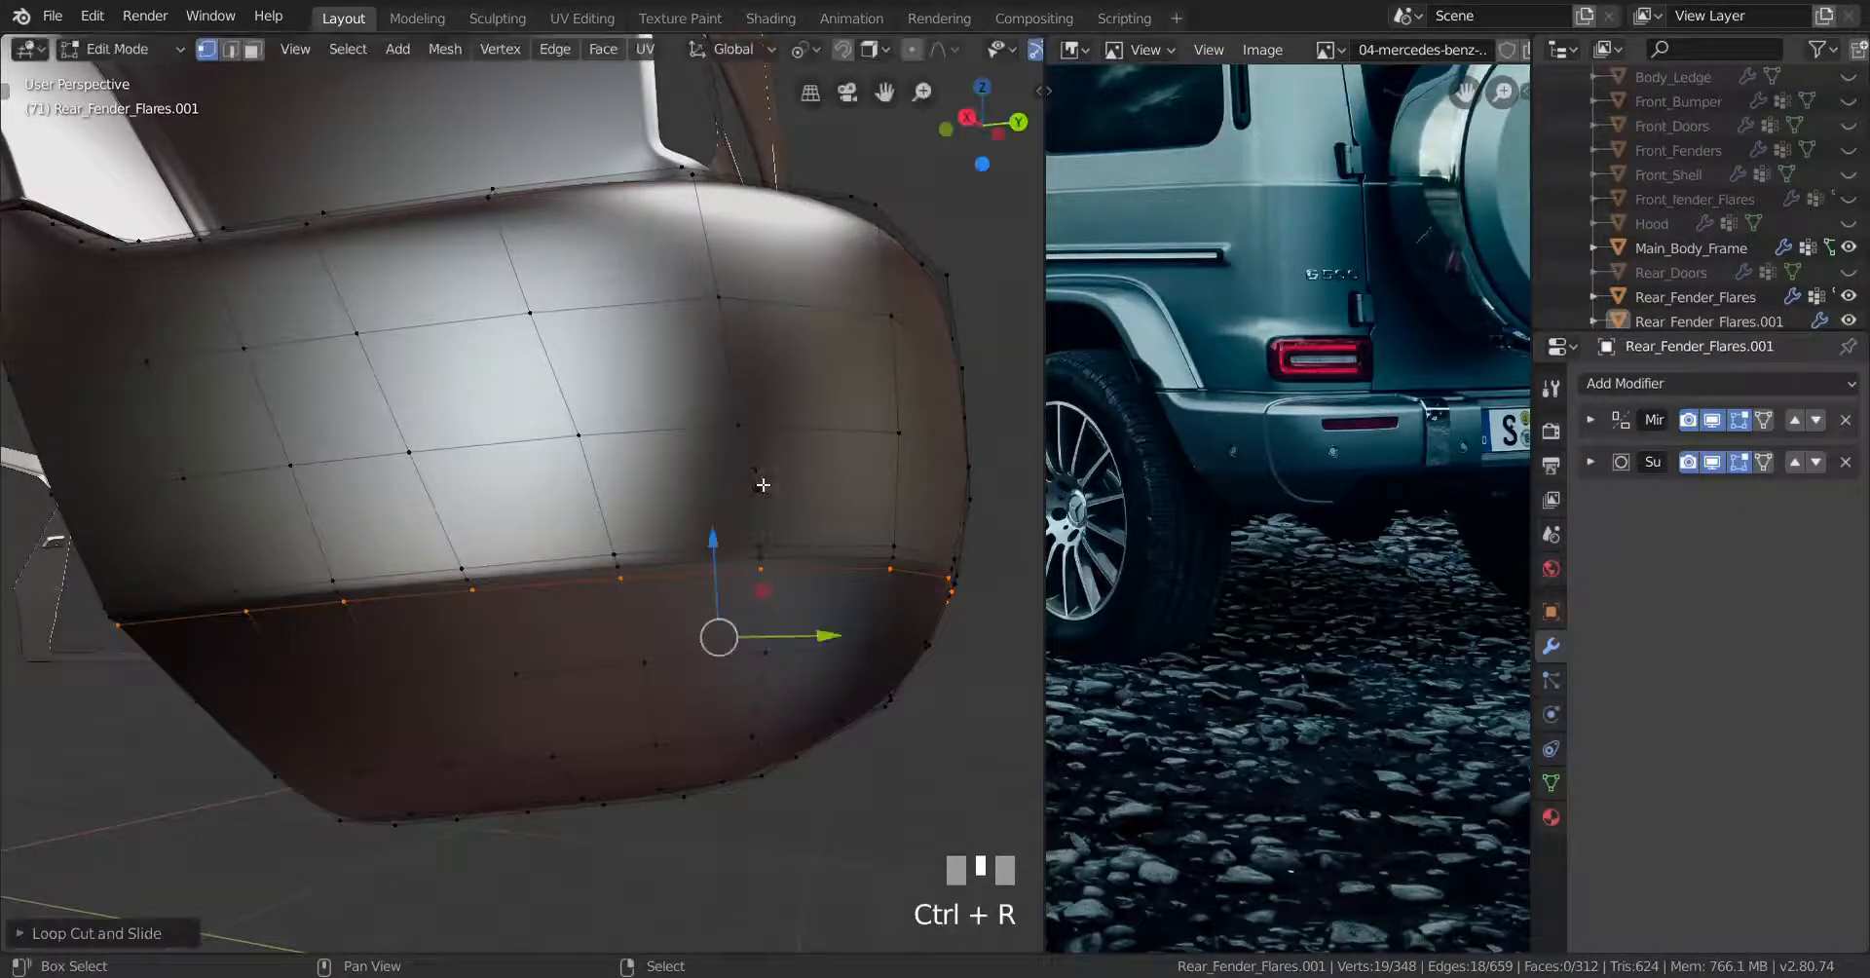
Shift the loop below the crease slightly with Shrink/Fatten and check the bumper's shading in Object Mode
key("alt+s")
left_click(800, 698, "shift")
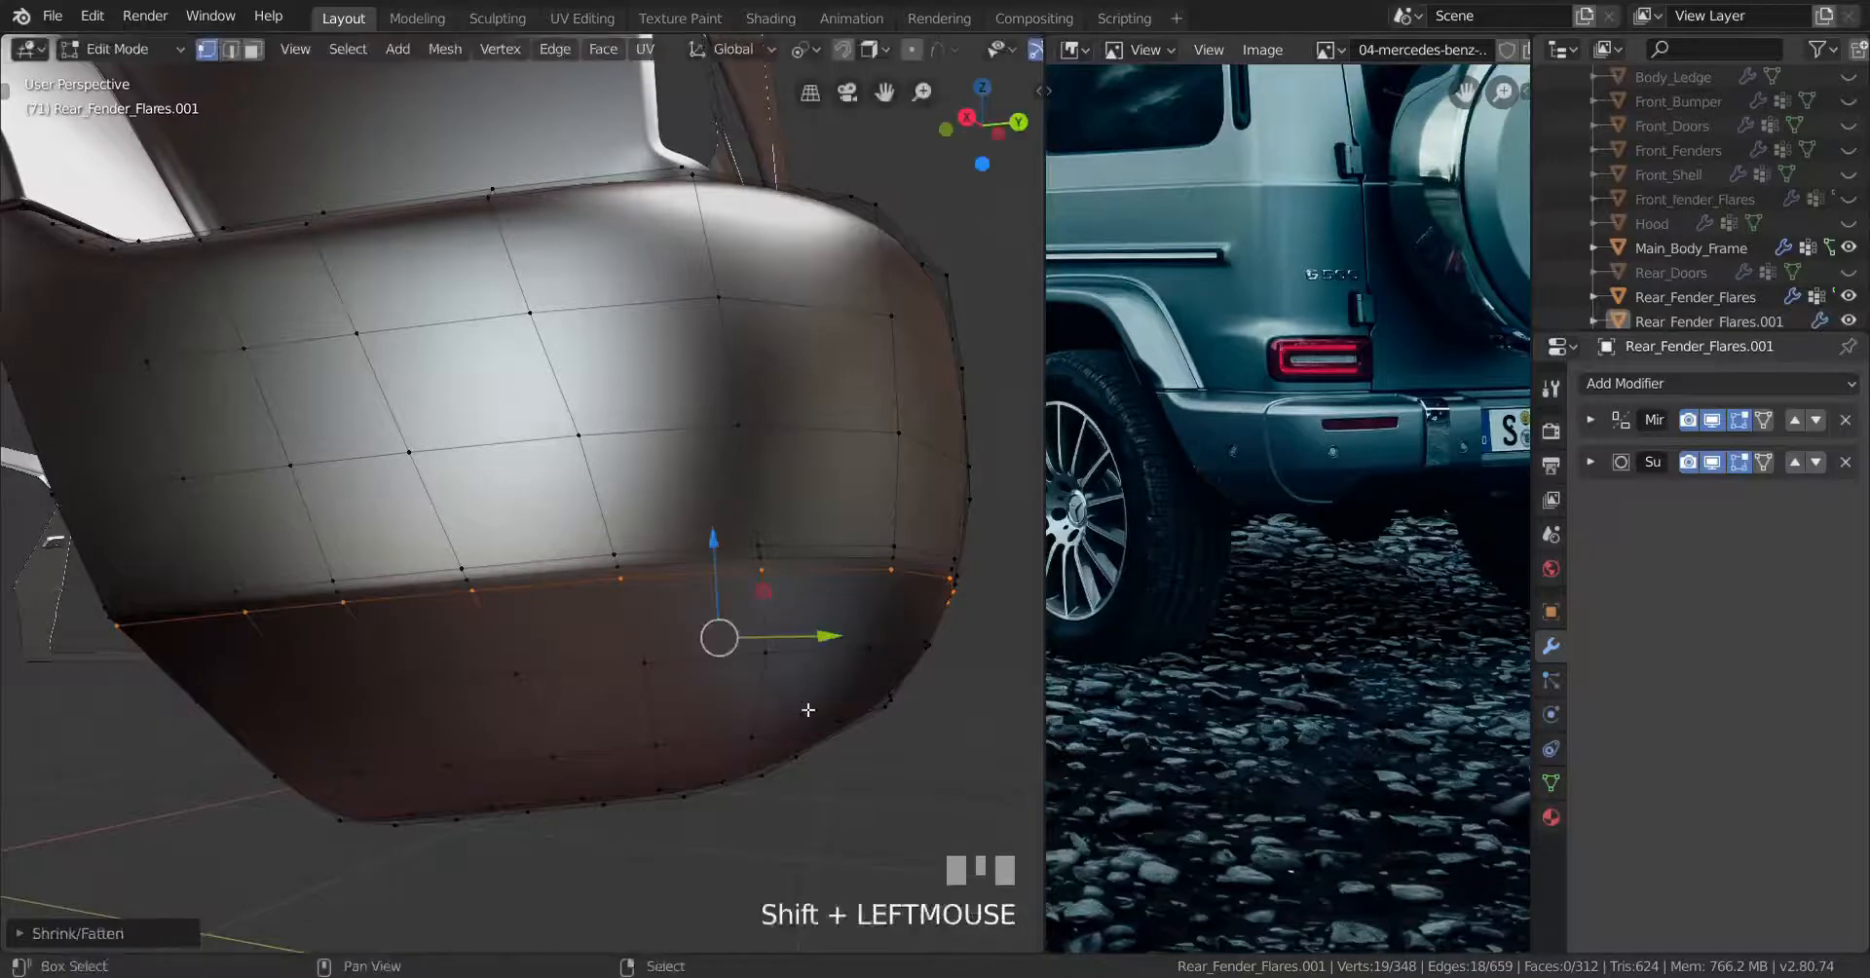
key("Tab")
middle_click_drag(717, 635, 708, 733)
key("Tab")
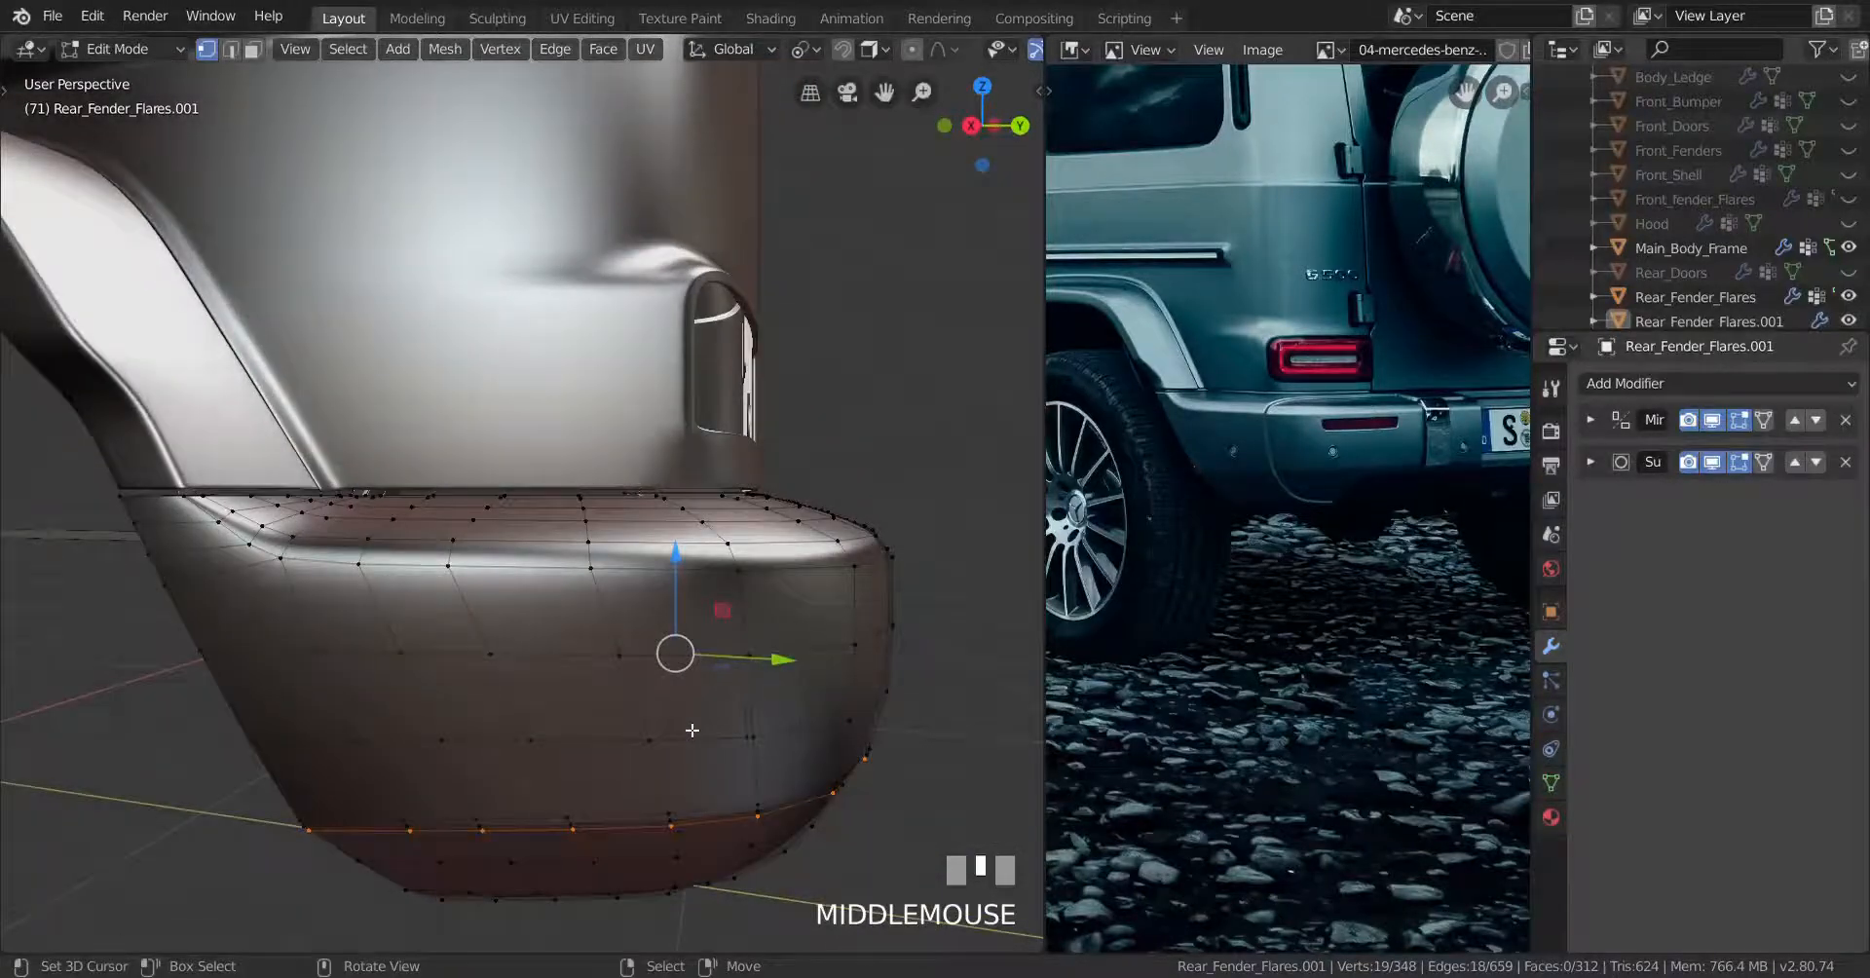
Dissolve the edge loop running just above the bumper's lower crease
middle_click_drag(549, 710, 649, 740)
scroll(650, 739, "up", 2)
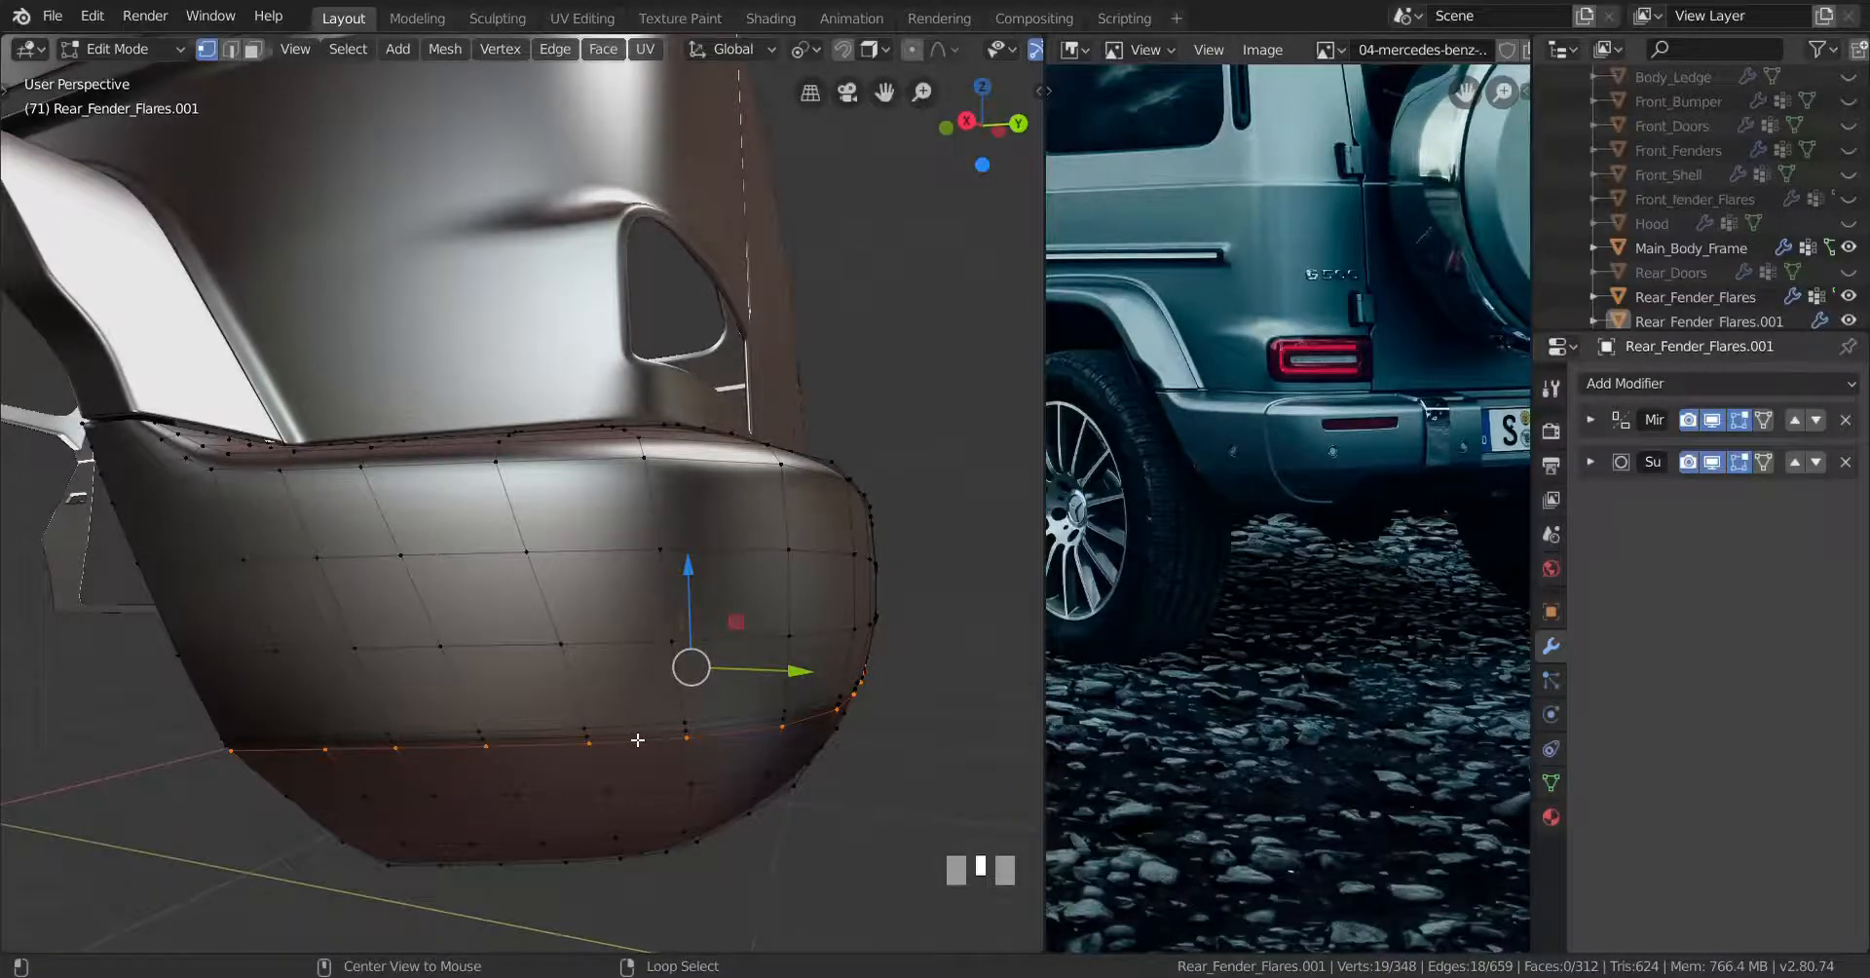
middle_click_drag(636, 733, 705, 713)
key("x")
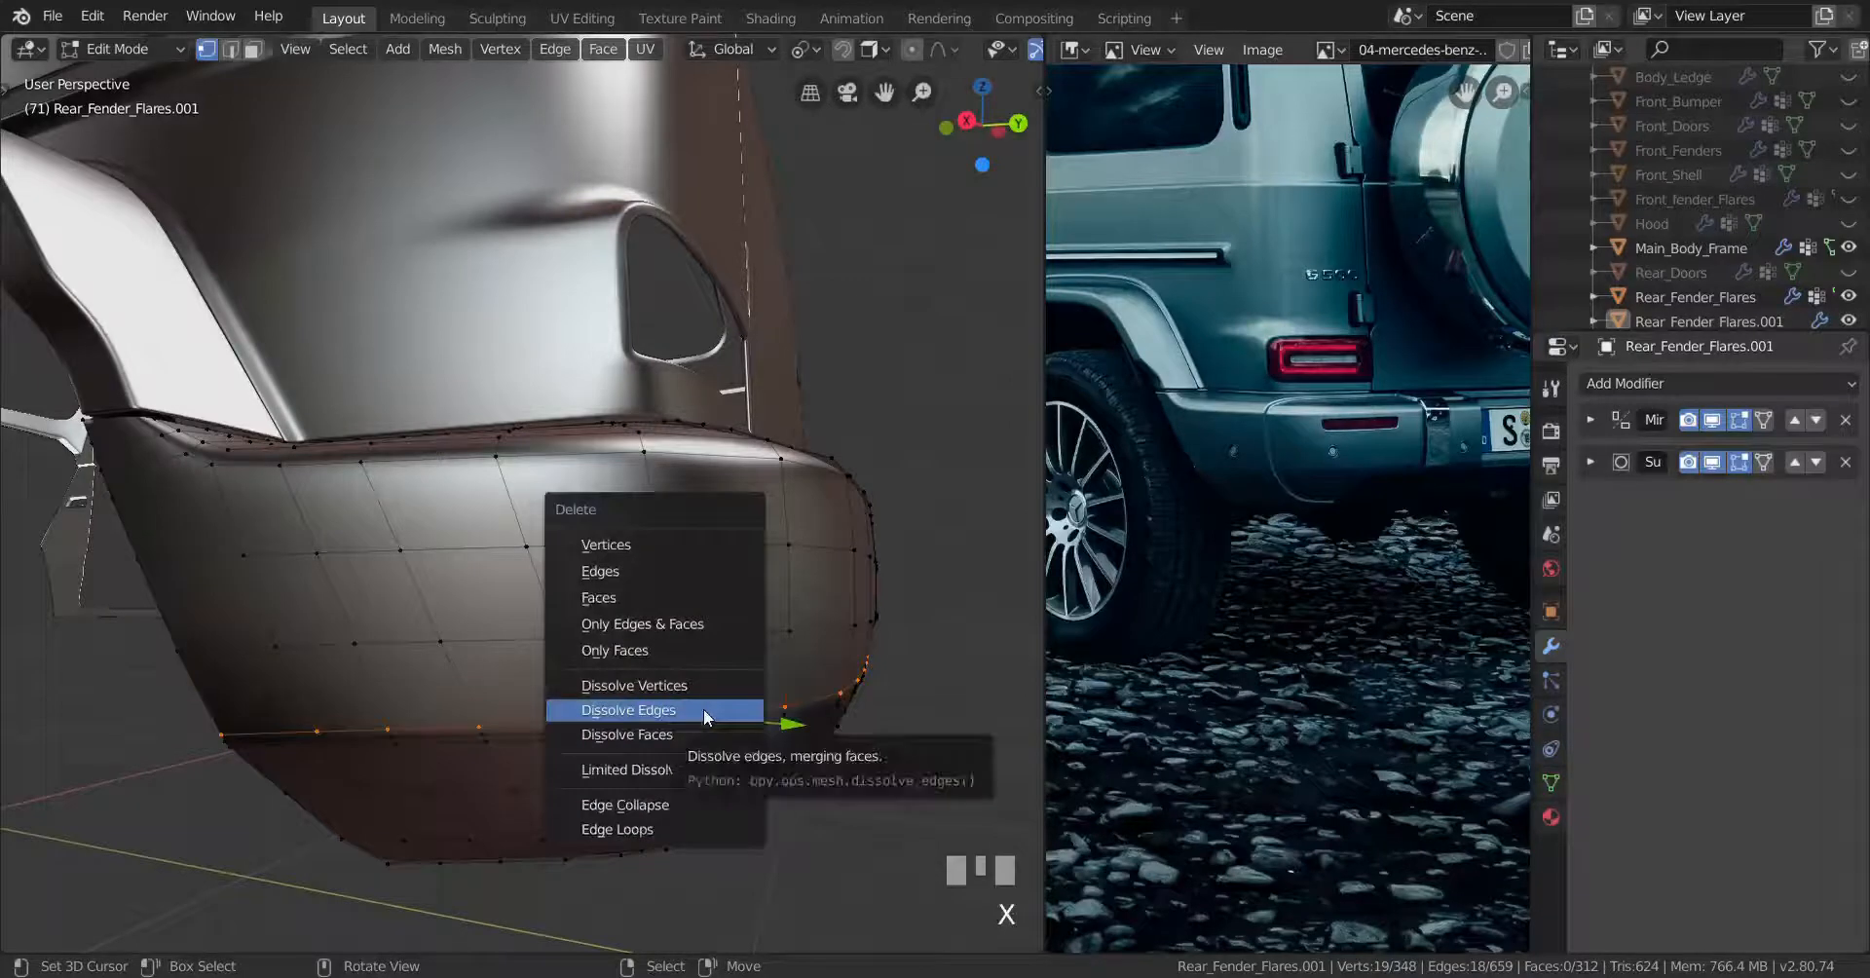
left_click(703, 709)
Hide the loops just below the lower crease and just above the upper edge to isolate the bumper's side panel
right_click(733, 732, "alt")
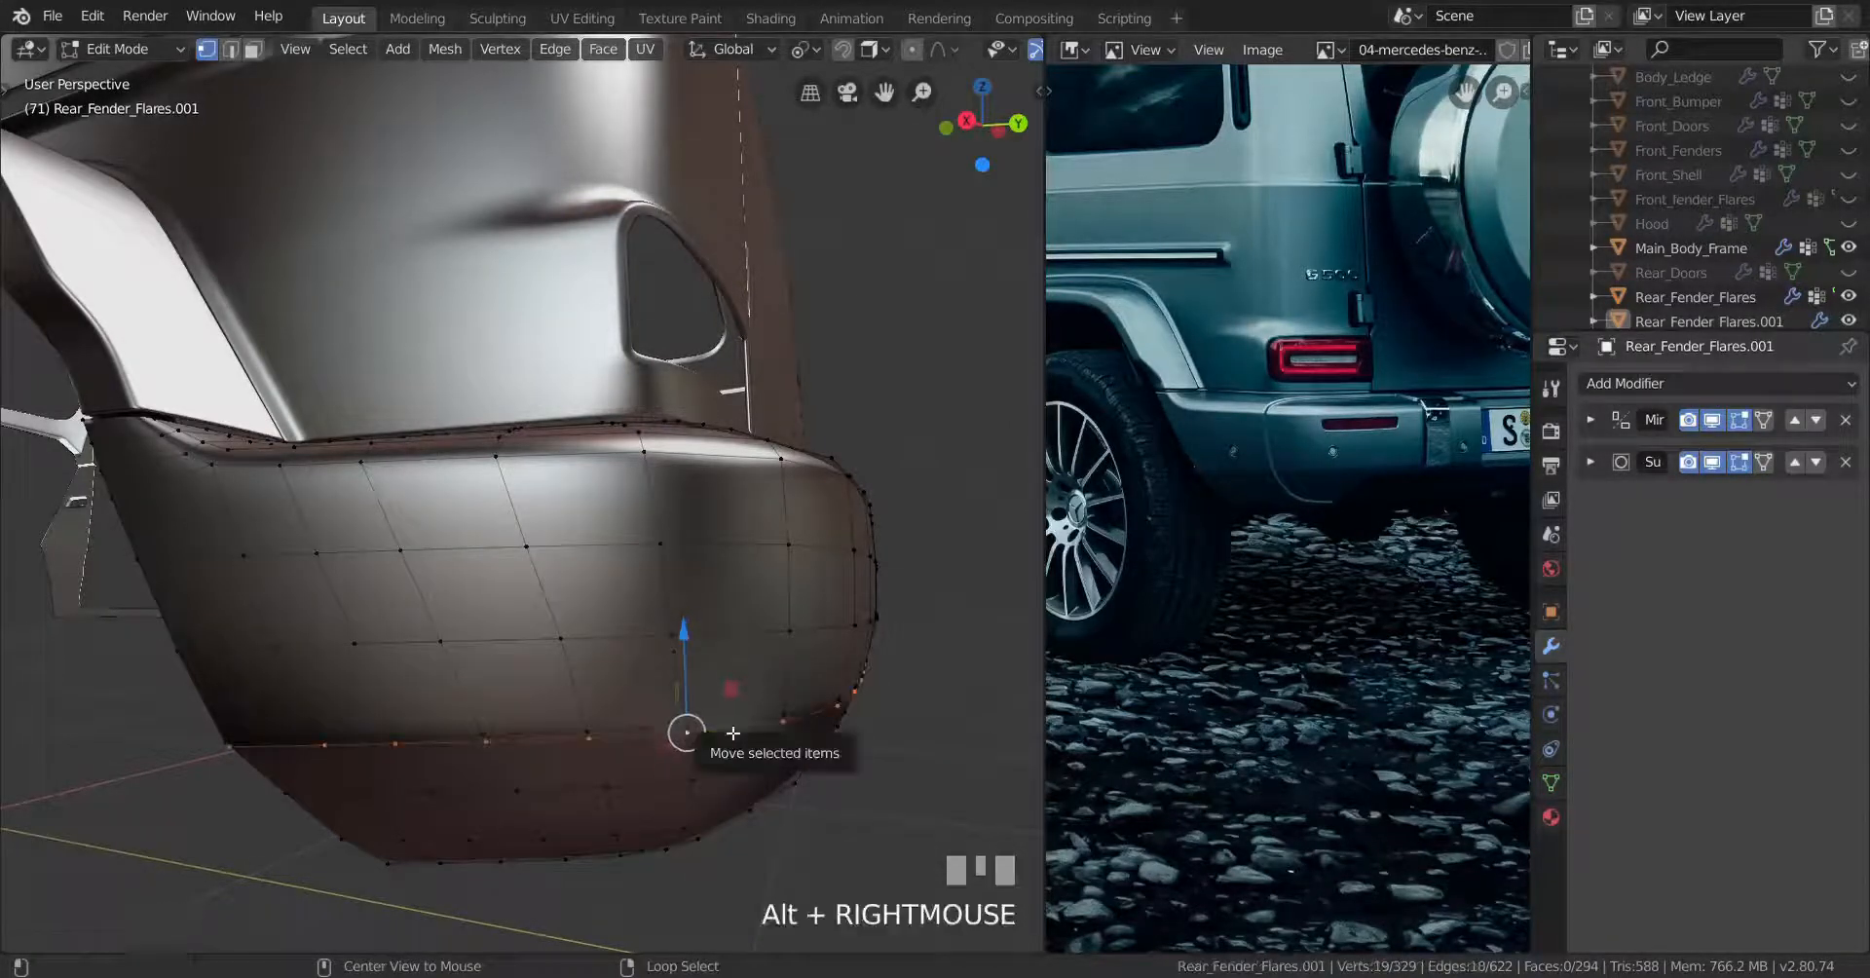
key("h")
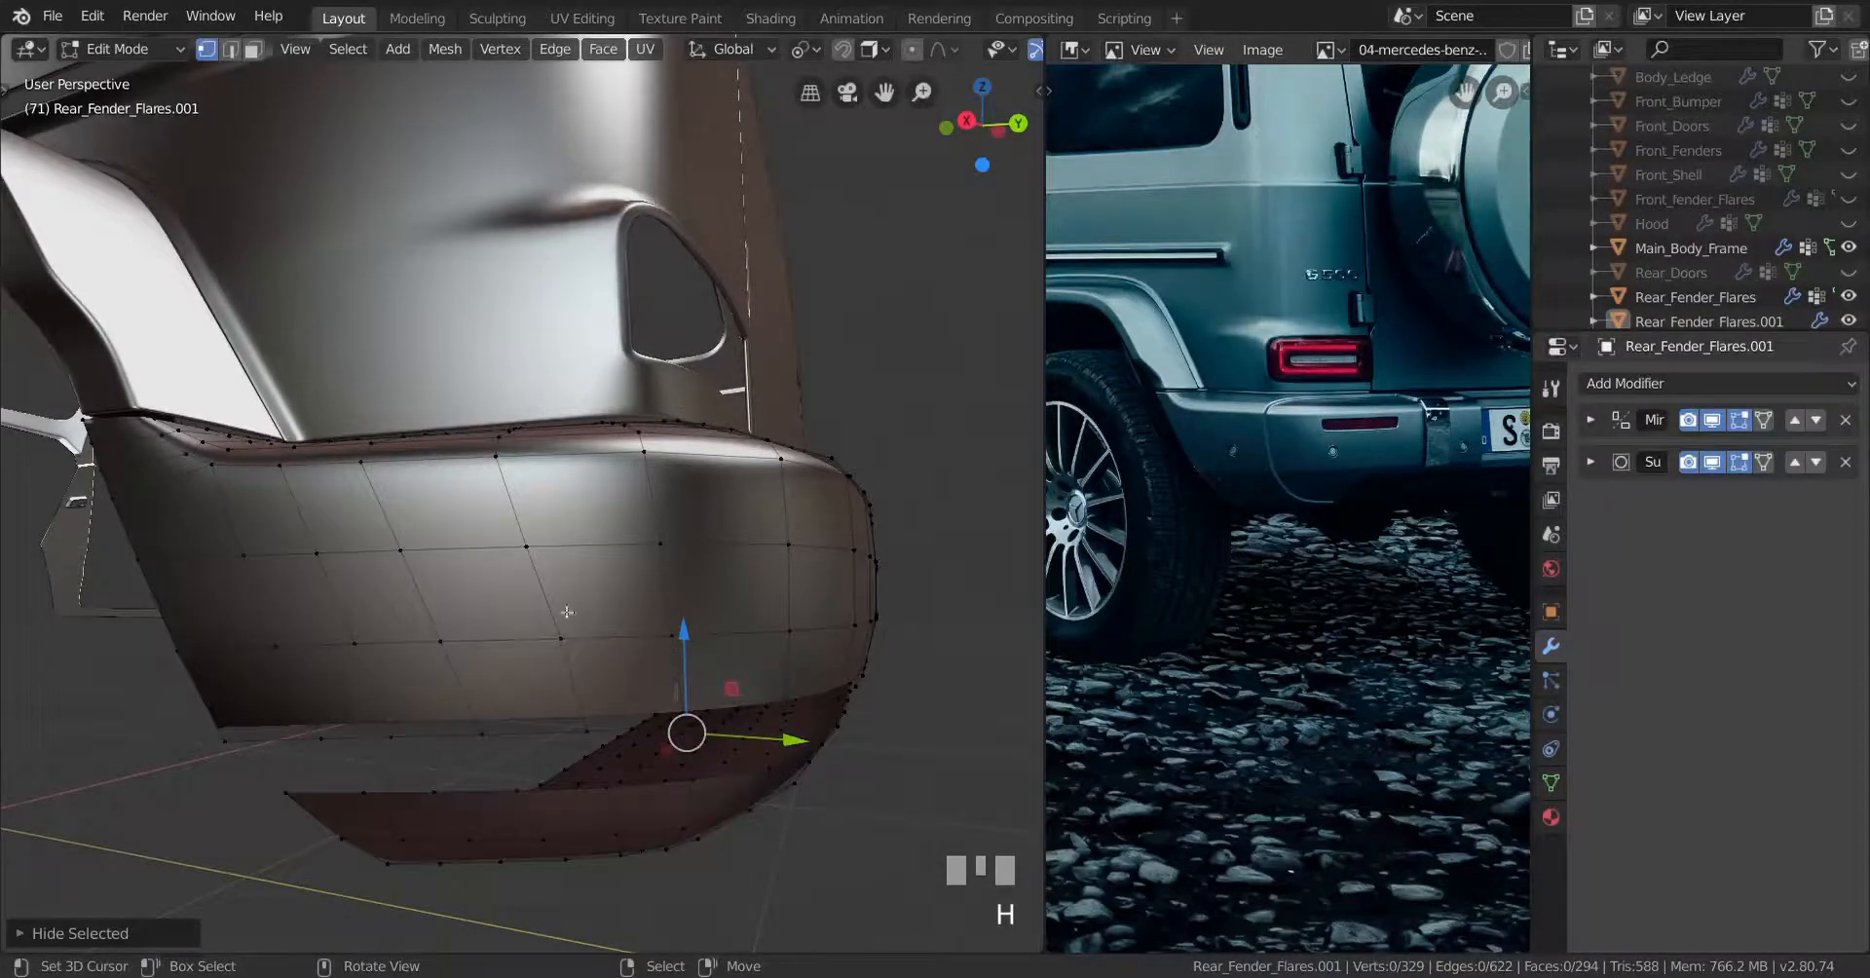
middle_click_drag(567, 612, 557, 534)
right_click(494, 482, "alt")
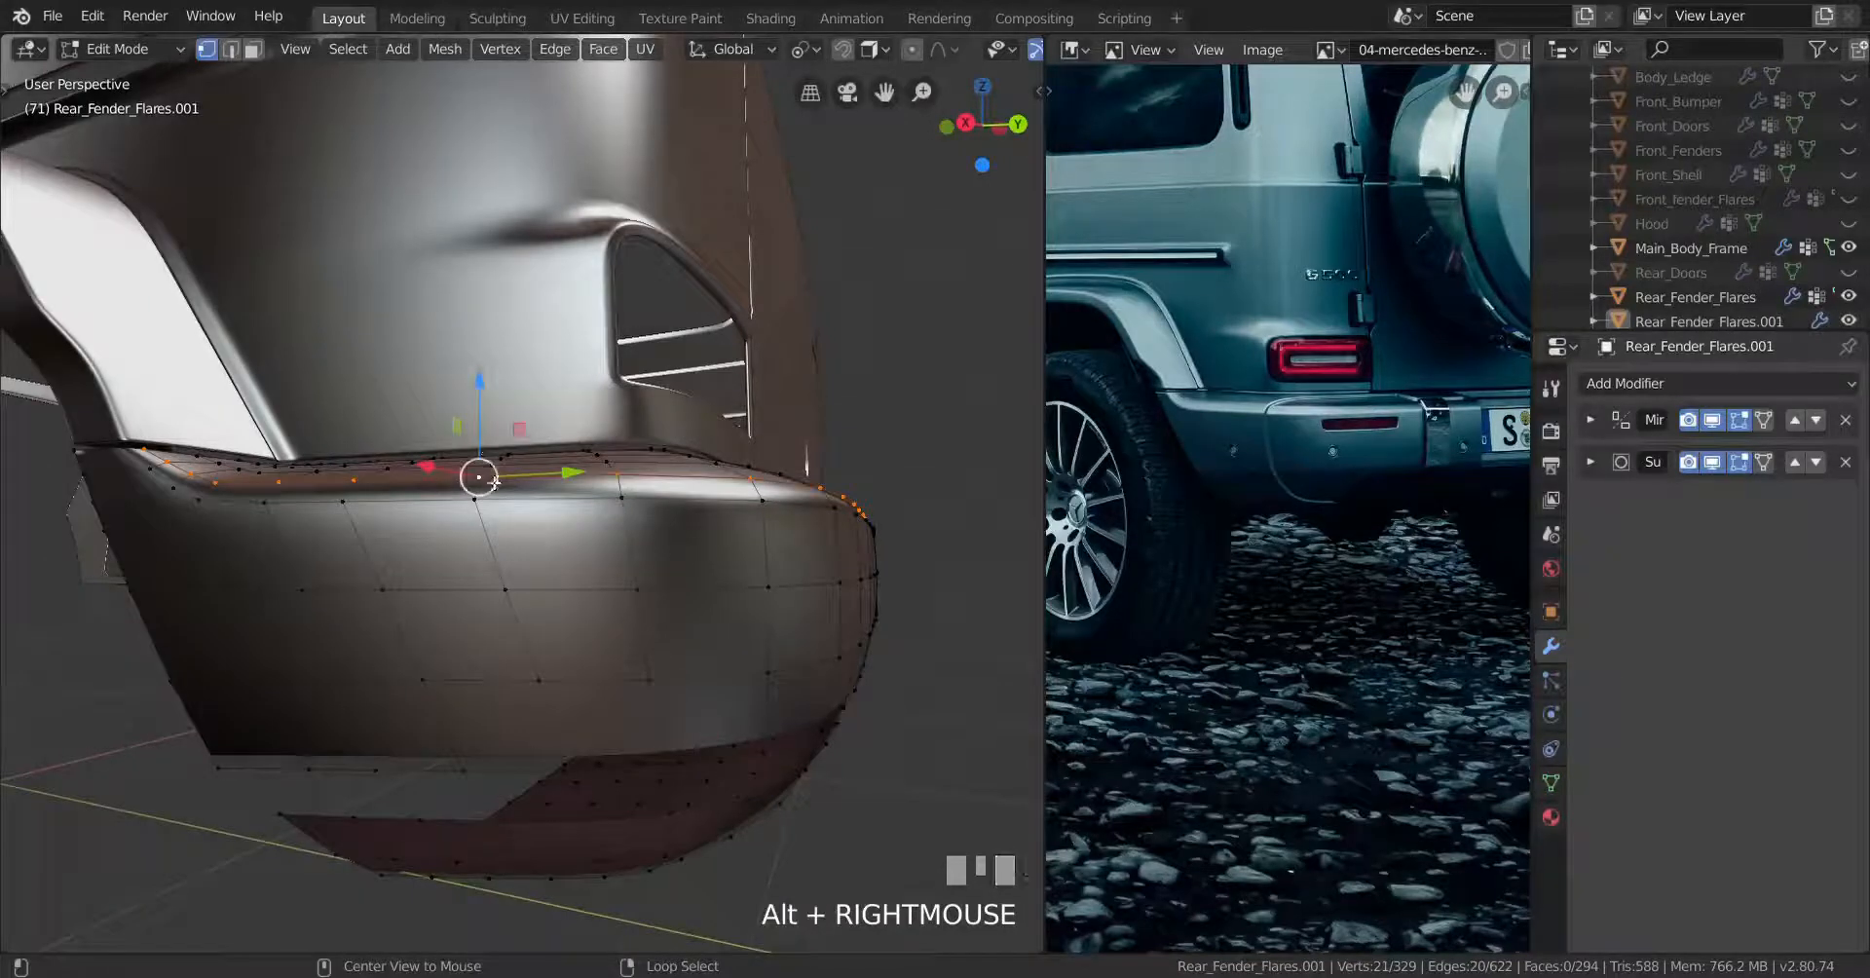
key("h")
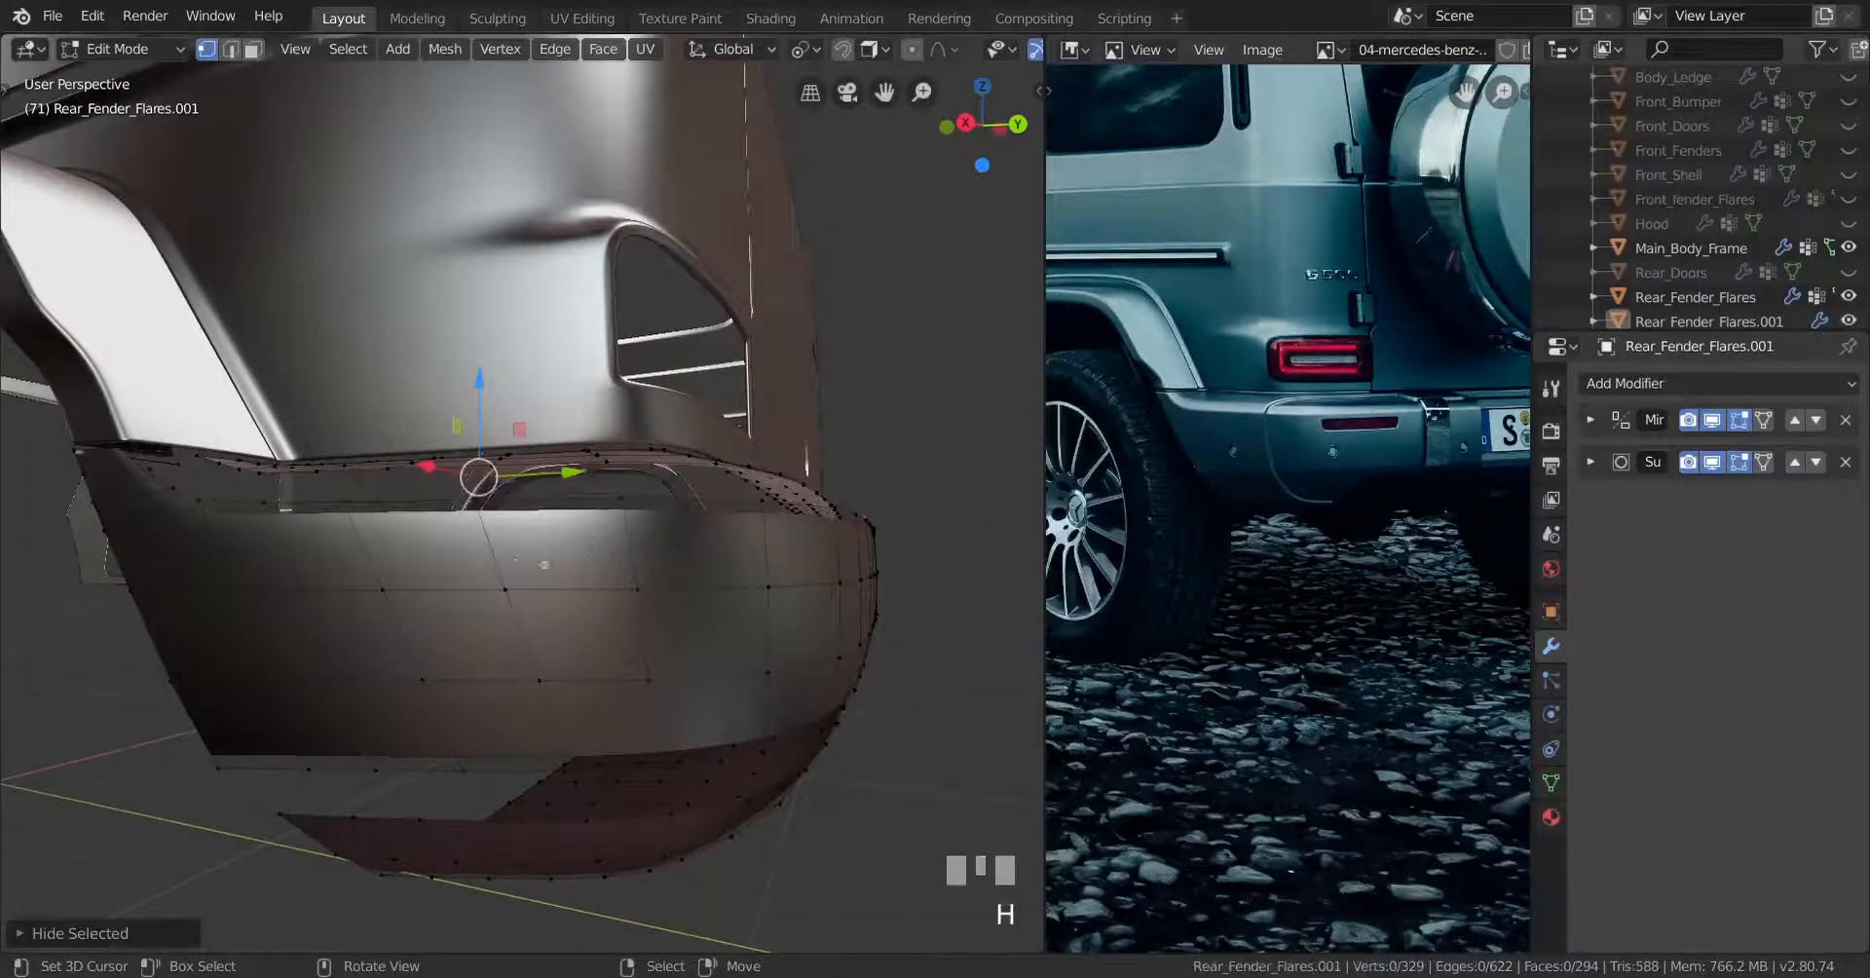
Select the isolated side panel's linked faces and inset them by 0.004825 m with Boundary turned off
middle_click_drag(591, 525, 533, 565)
scroll(533, 565, "up", 2)
right_click(462, 581)
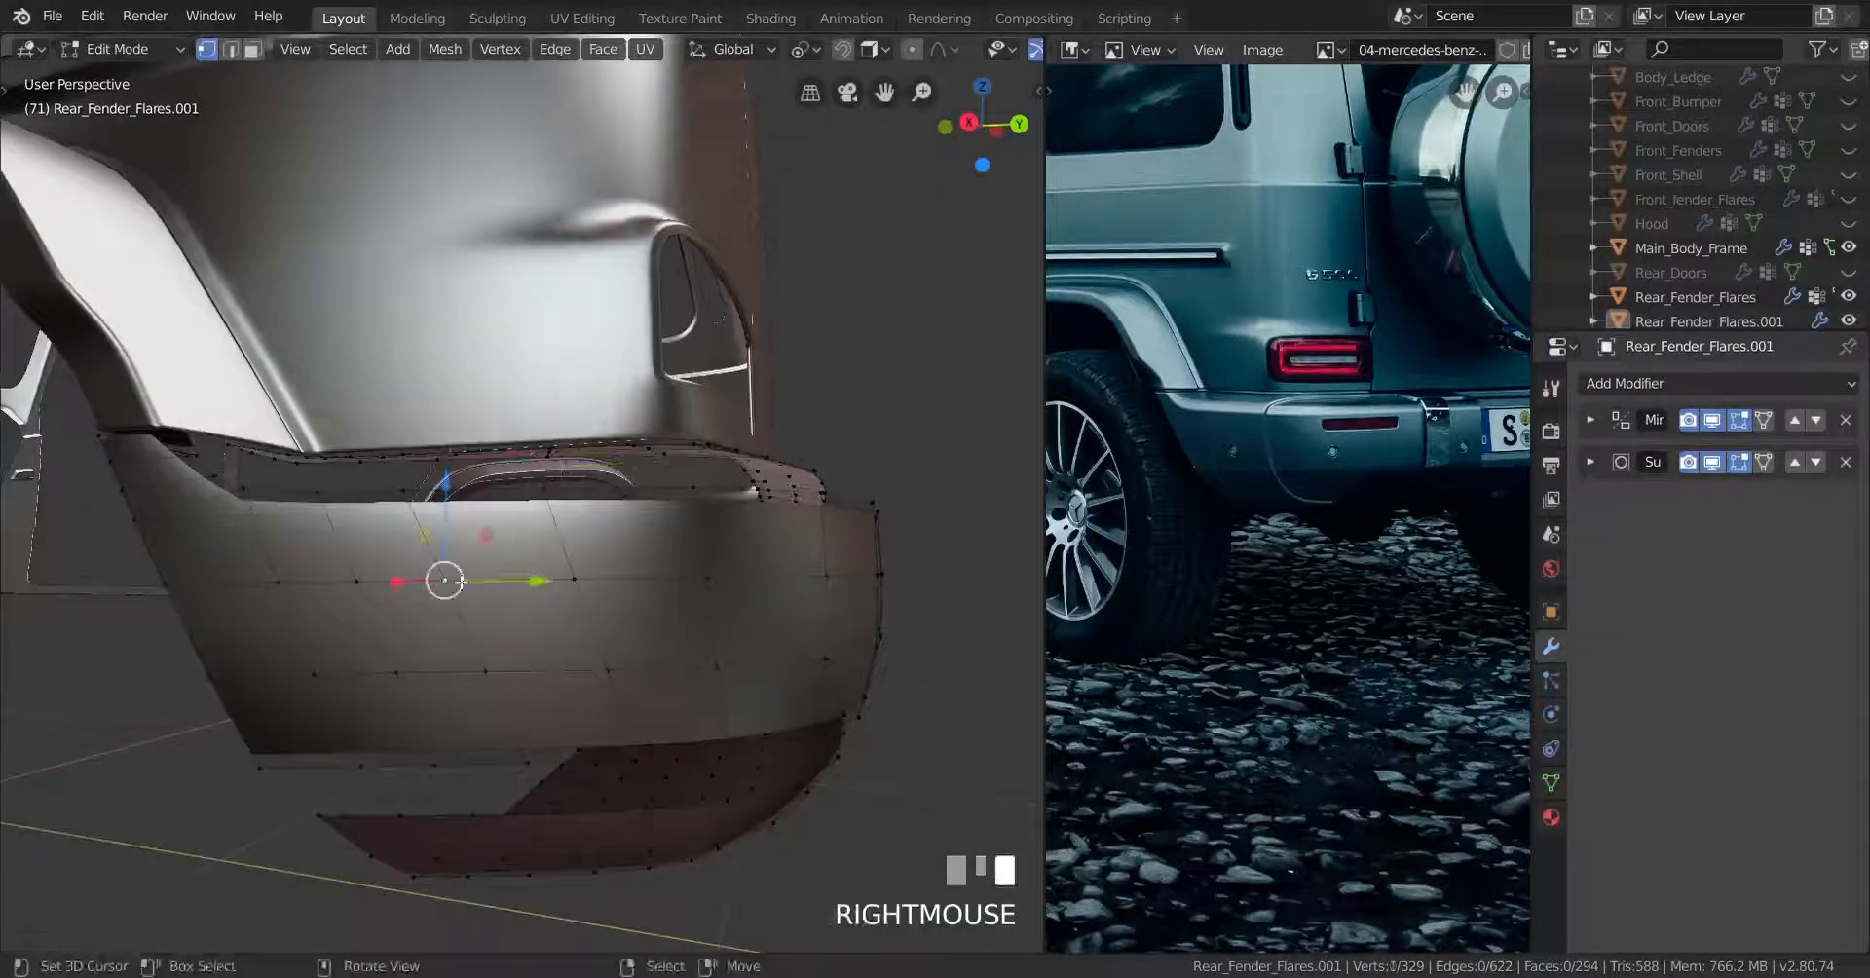
key("ctrl+l")
key("i")
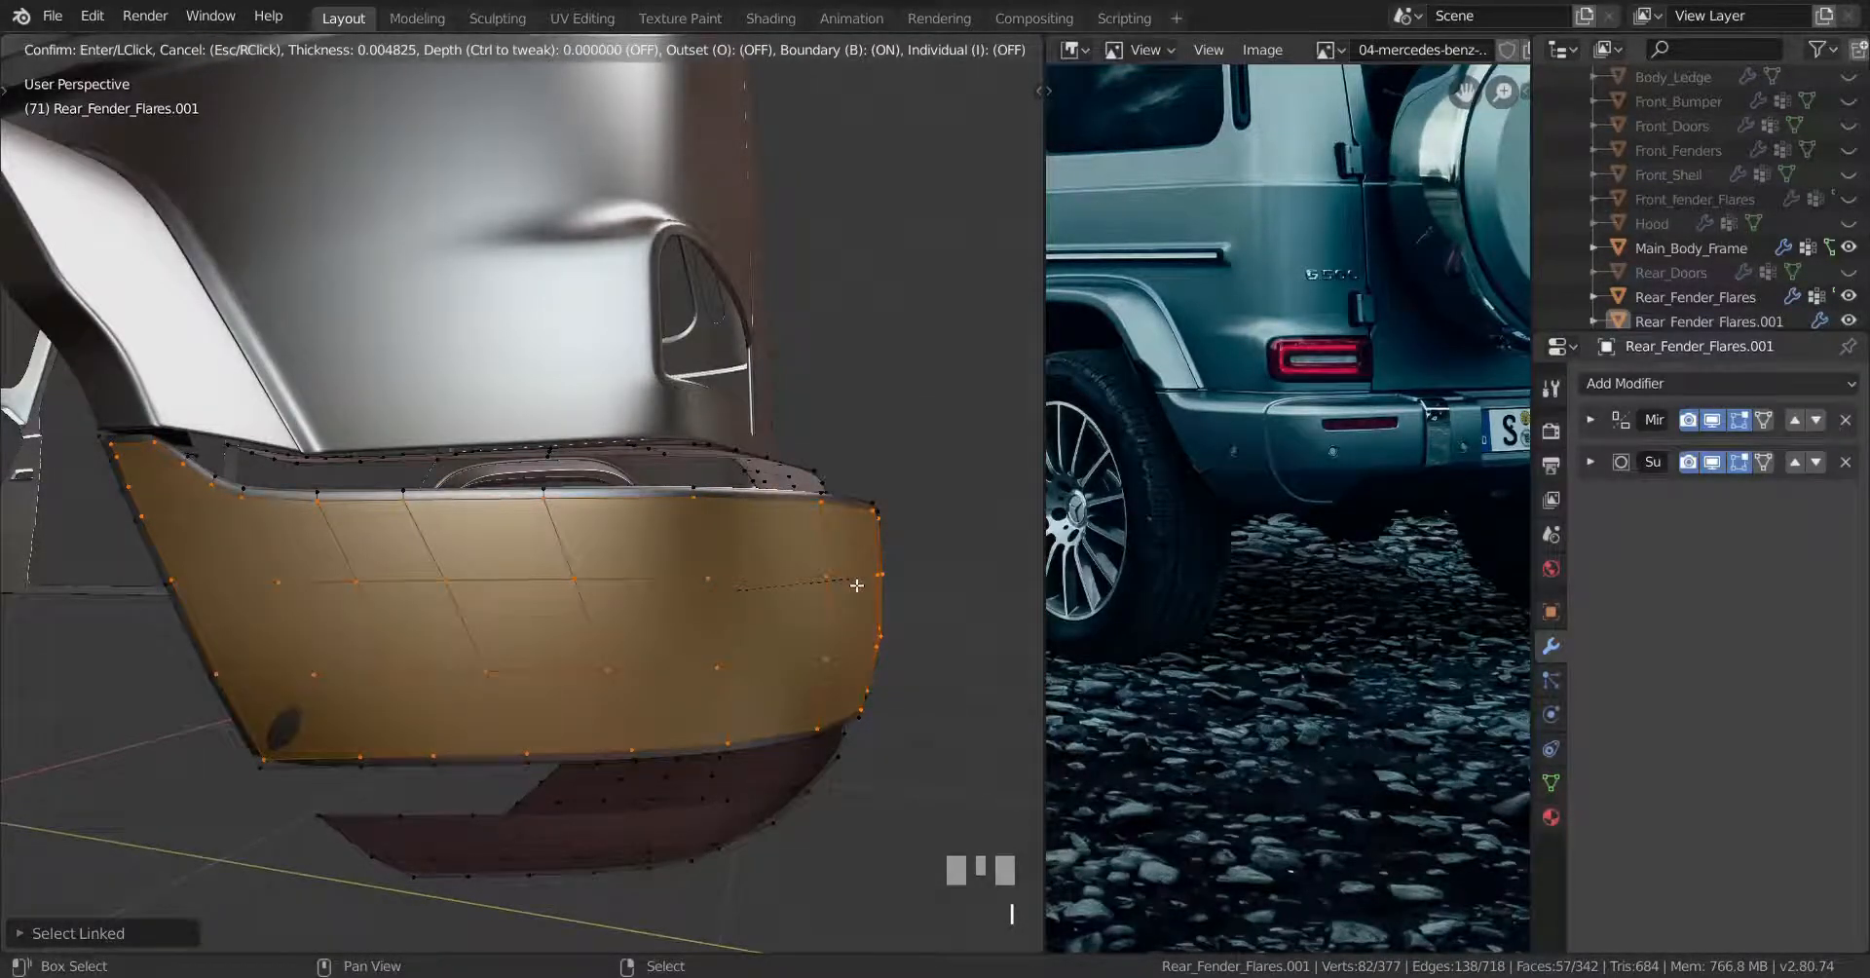
left_click(856, 585, "shift")
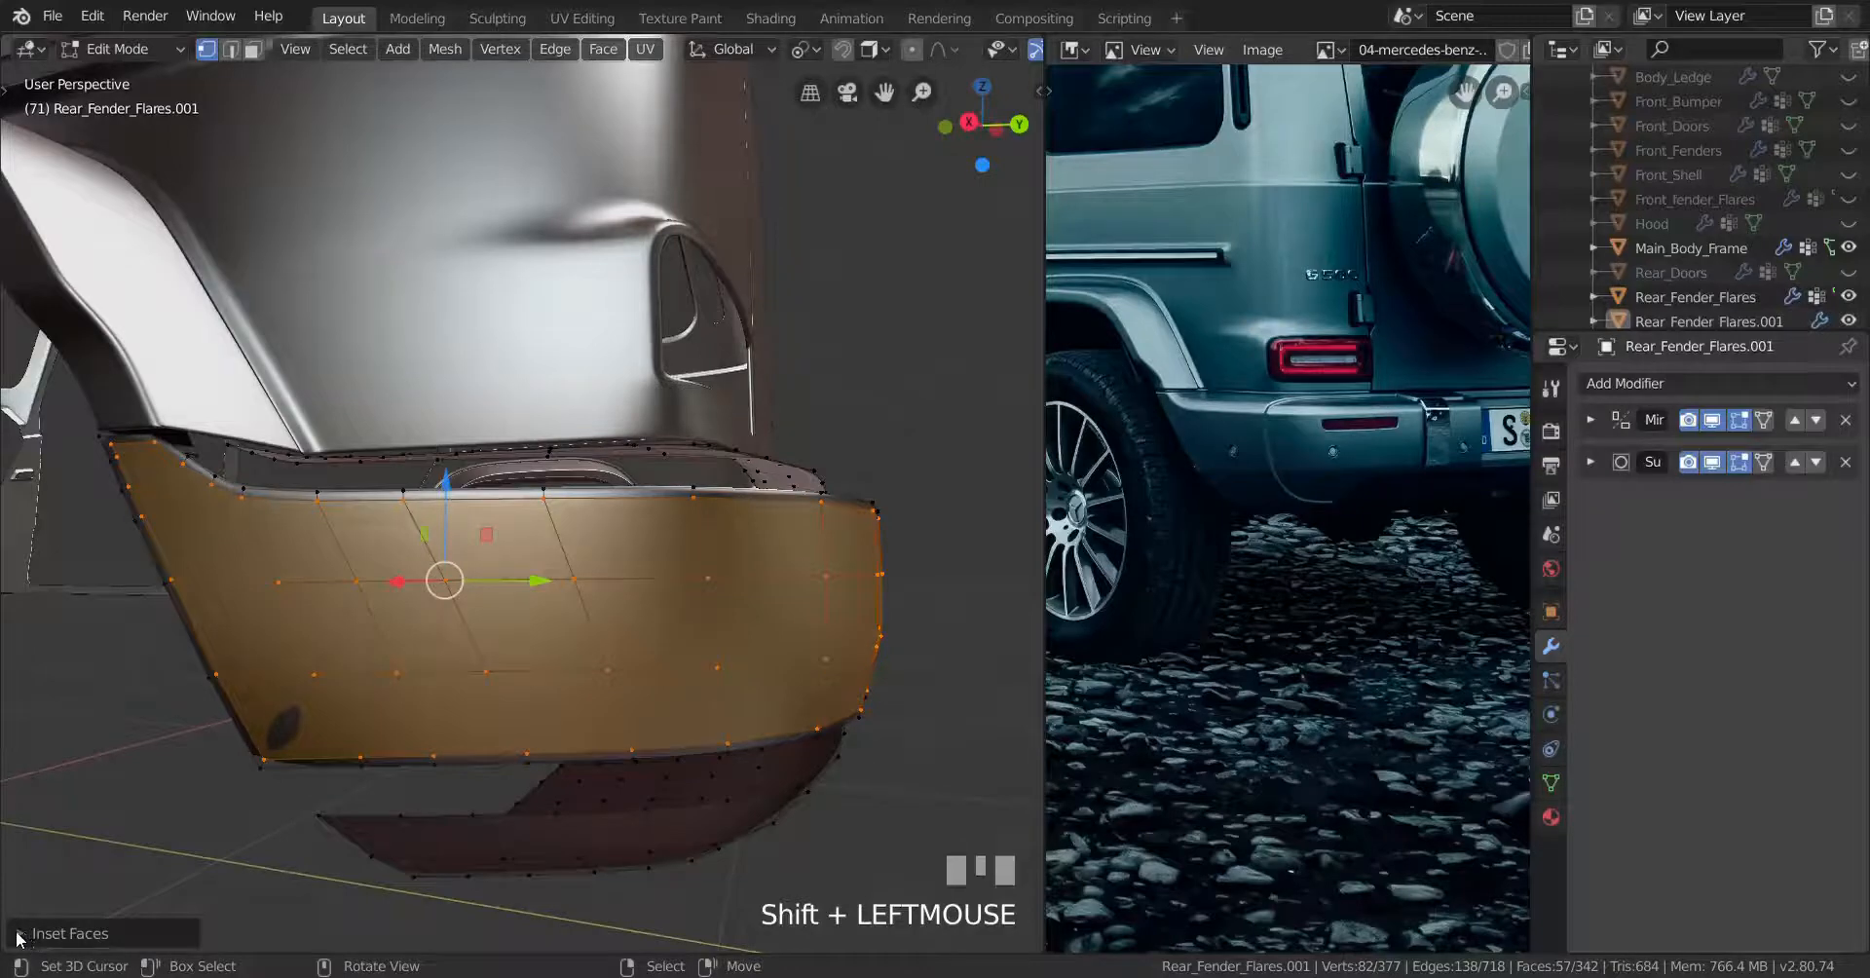
left_click(20, 934)
left_click(325, 687)
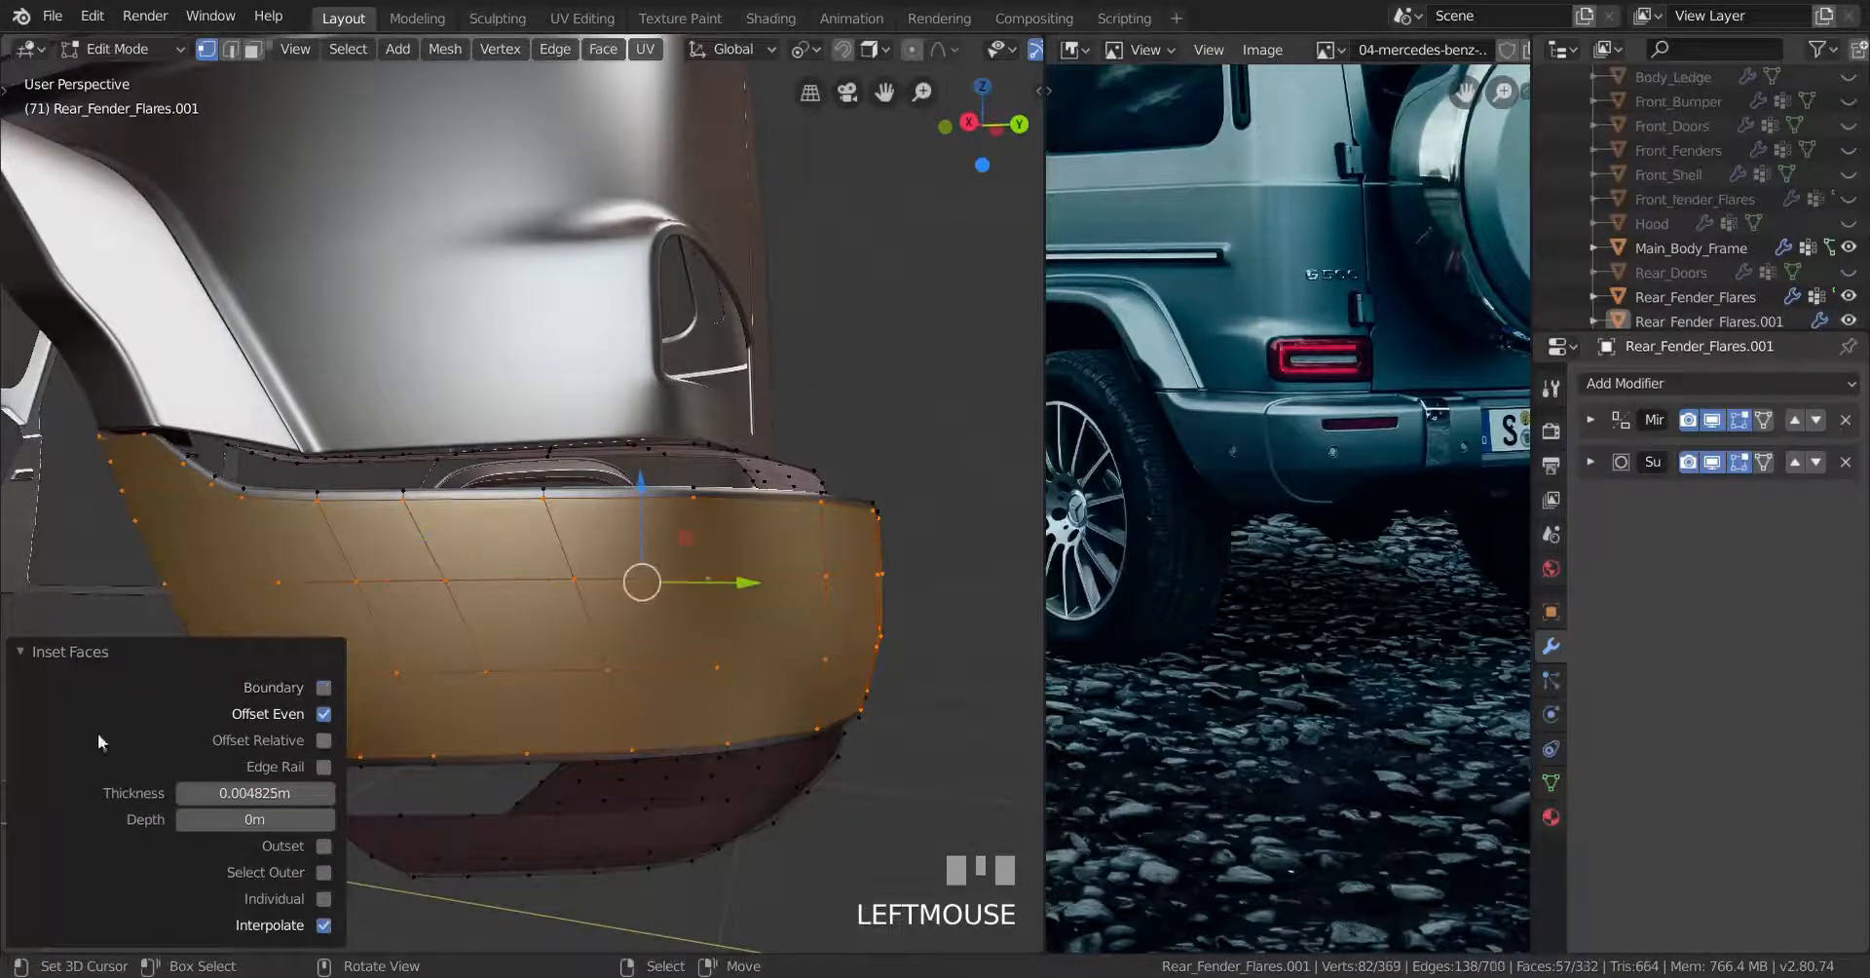
left_click(12, 654)
Reveal the hidden bumper geometry and check the shading in Object Mode
middle_click_drag(438, 745, 577, 752)
scroll(643, 751, "down", 2)
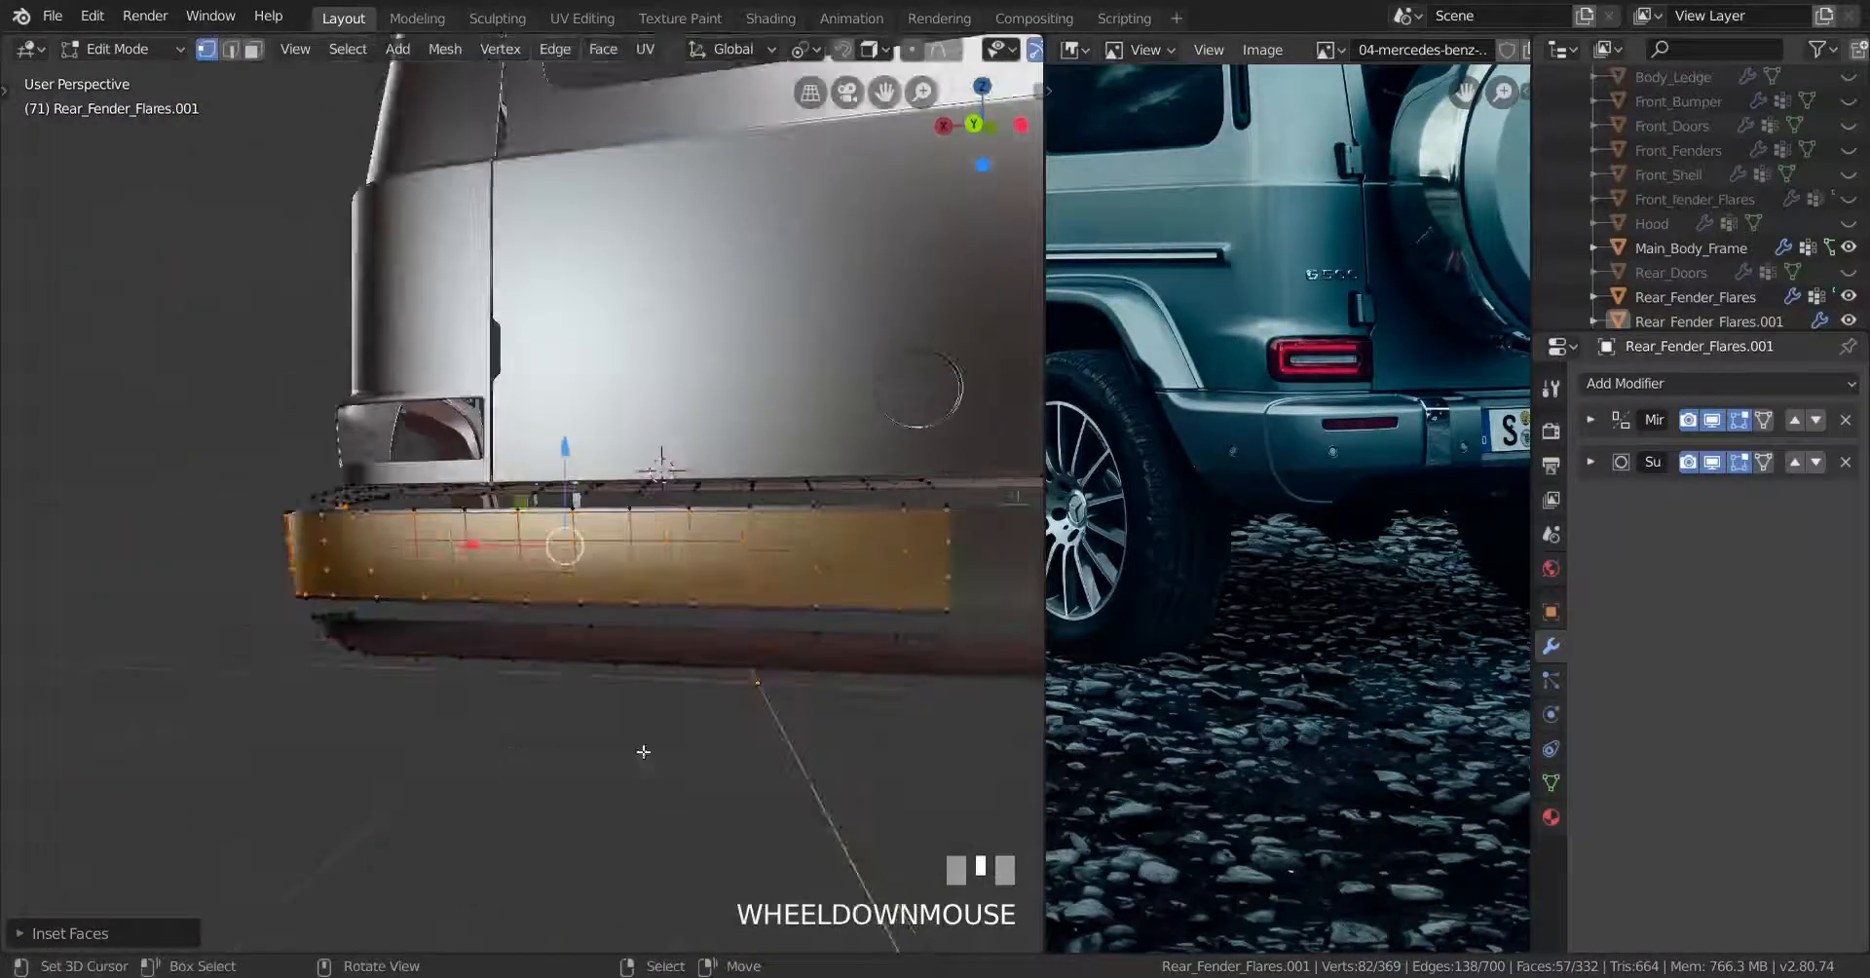
middle_click_drag(798, 630, 328, 589)
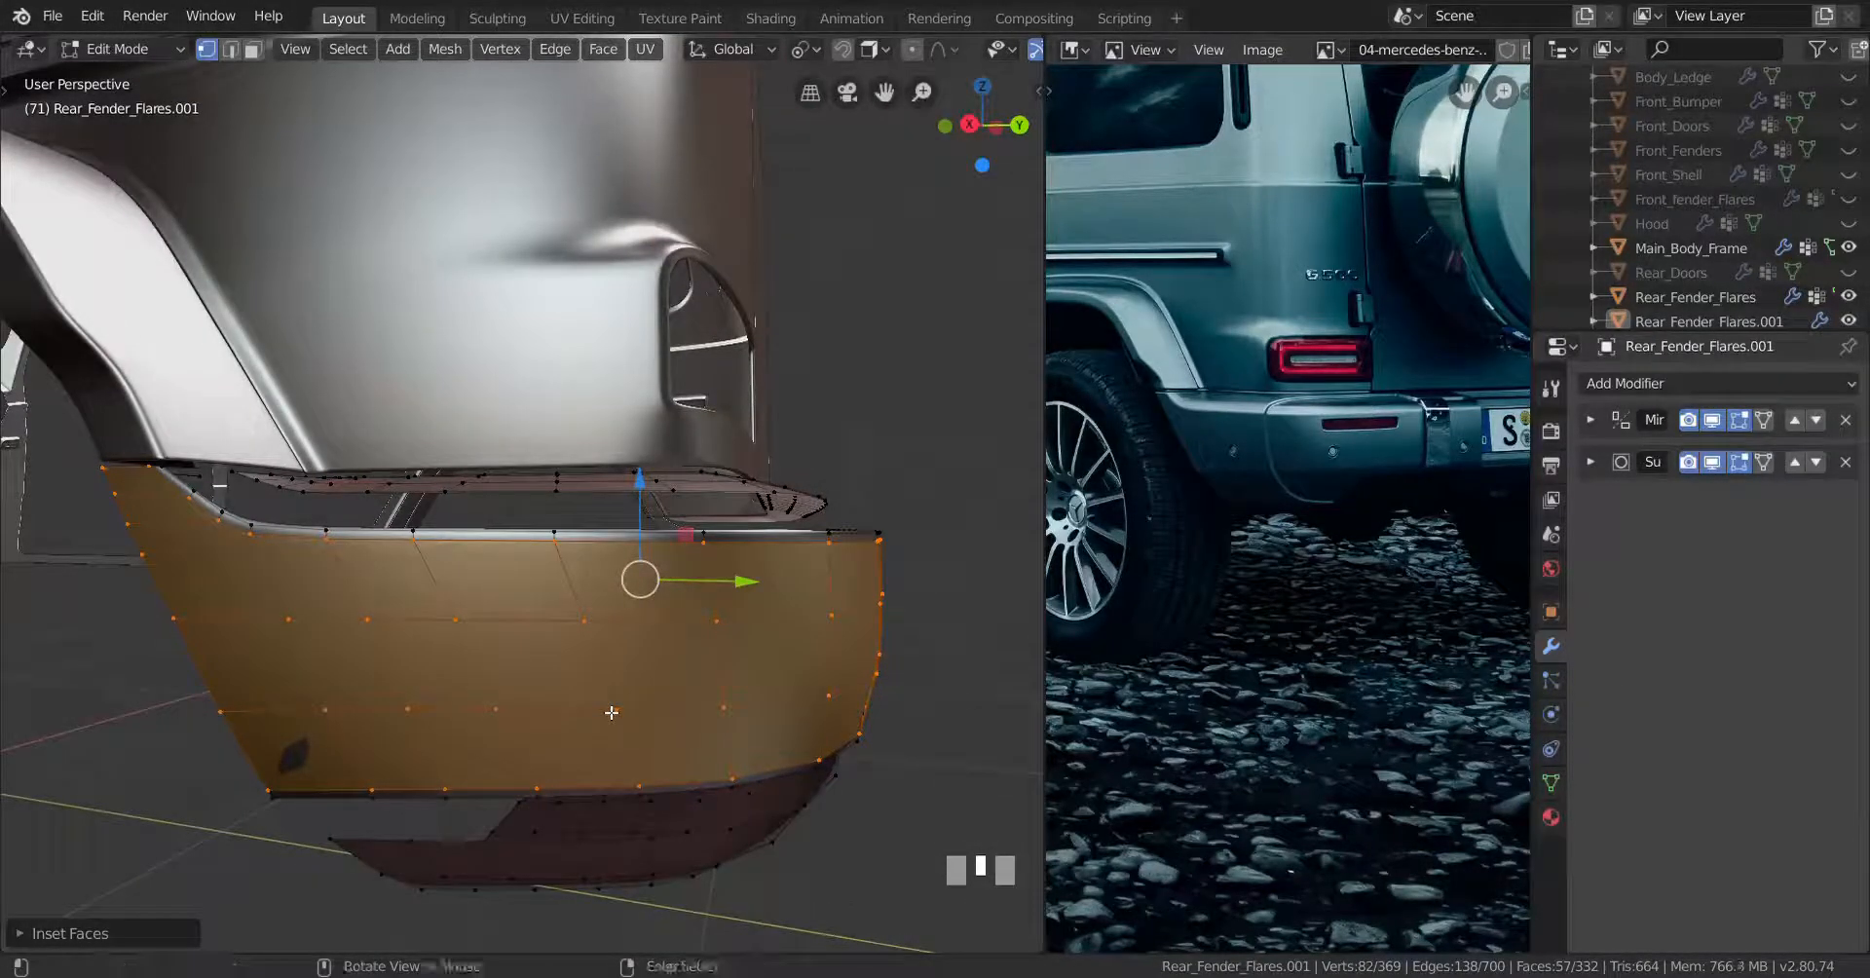
key("alt+h")
scroll(611, 711, "up", 3)
mouse_move(611, 712)
middle_mouse_down("shift")
mouse_move(582, 707)
mouse_move(620, 686)
middle_mouse_up("shift")
key("Tab")
scroll(581, 702, "down", 4)
key("Tab")
Shift the inset loop above the lower crease slightly with Shrink/Fatten, comparing the surface before and after
scroll(620, 686, "up", 1)
left_click(598, 618, "alt")
scroll(720, 741, "up", 2)
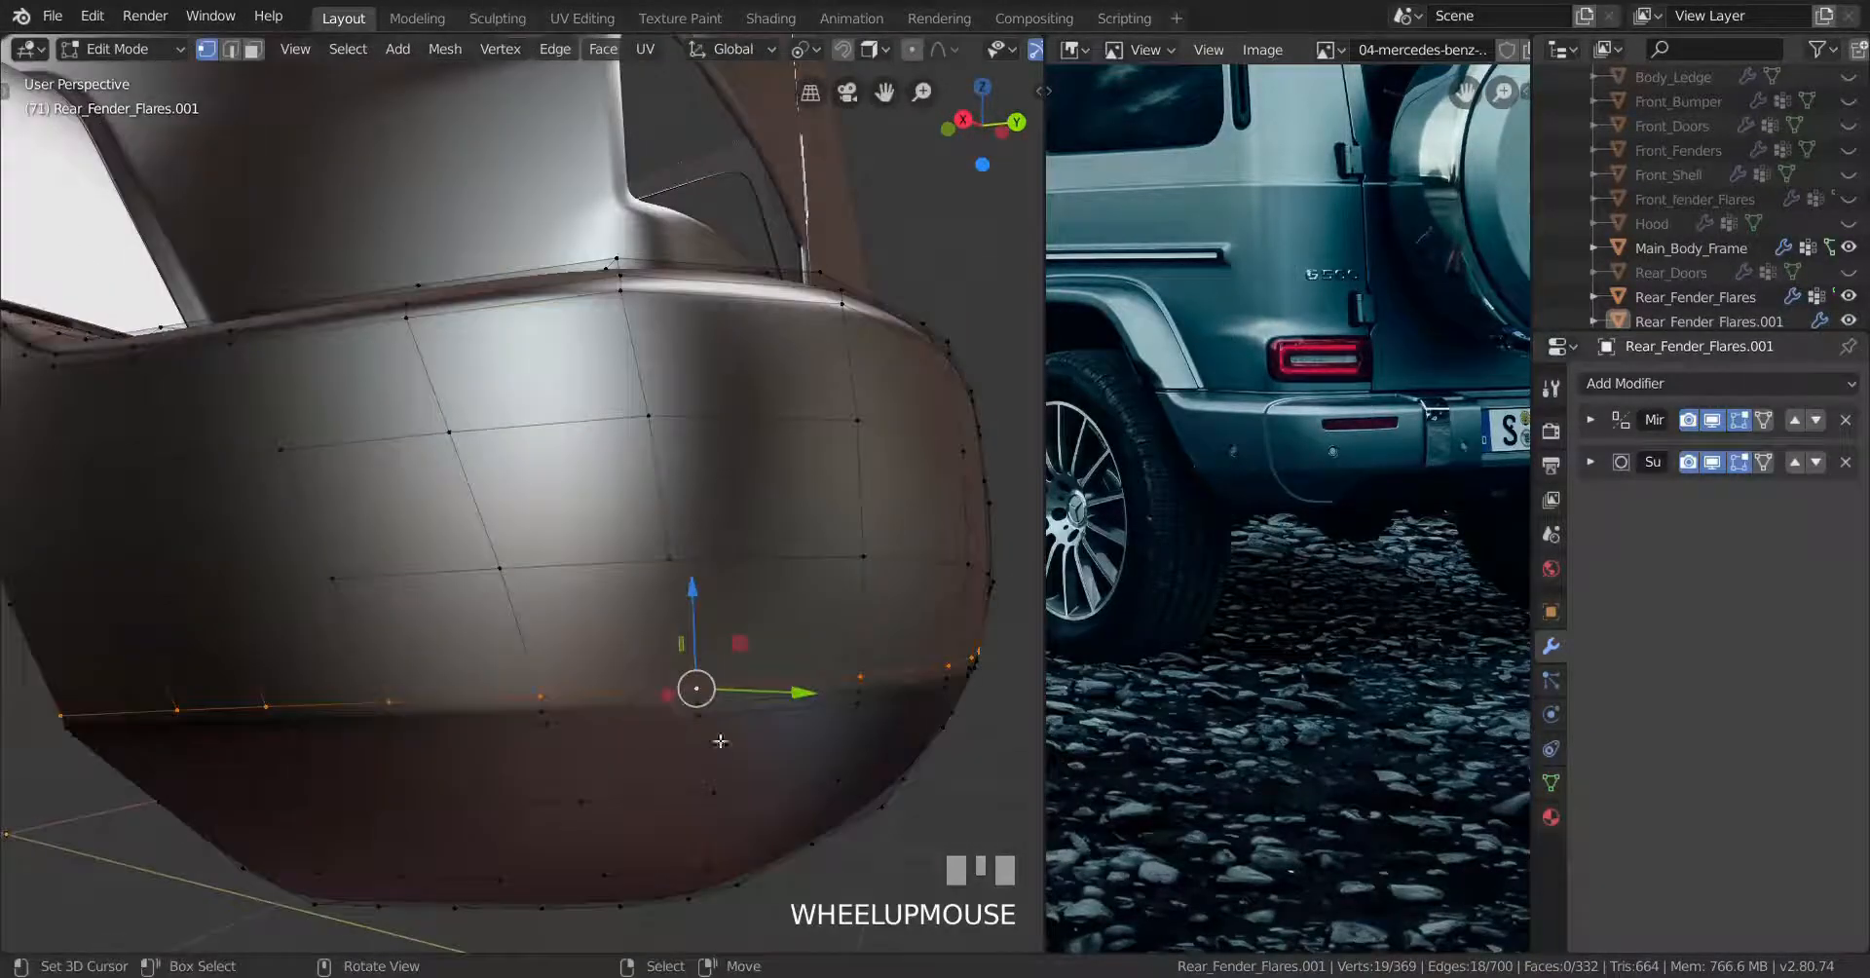
key("alt+s")
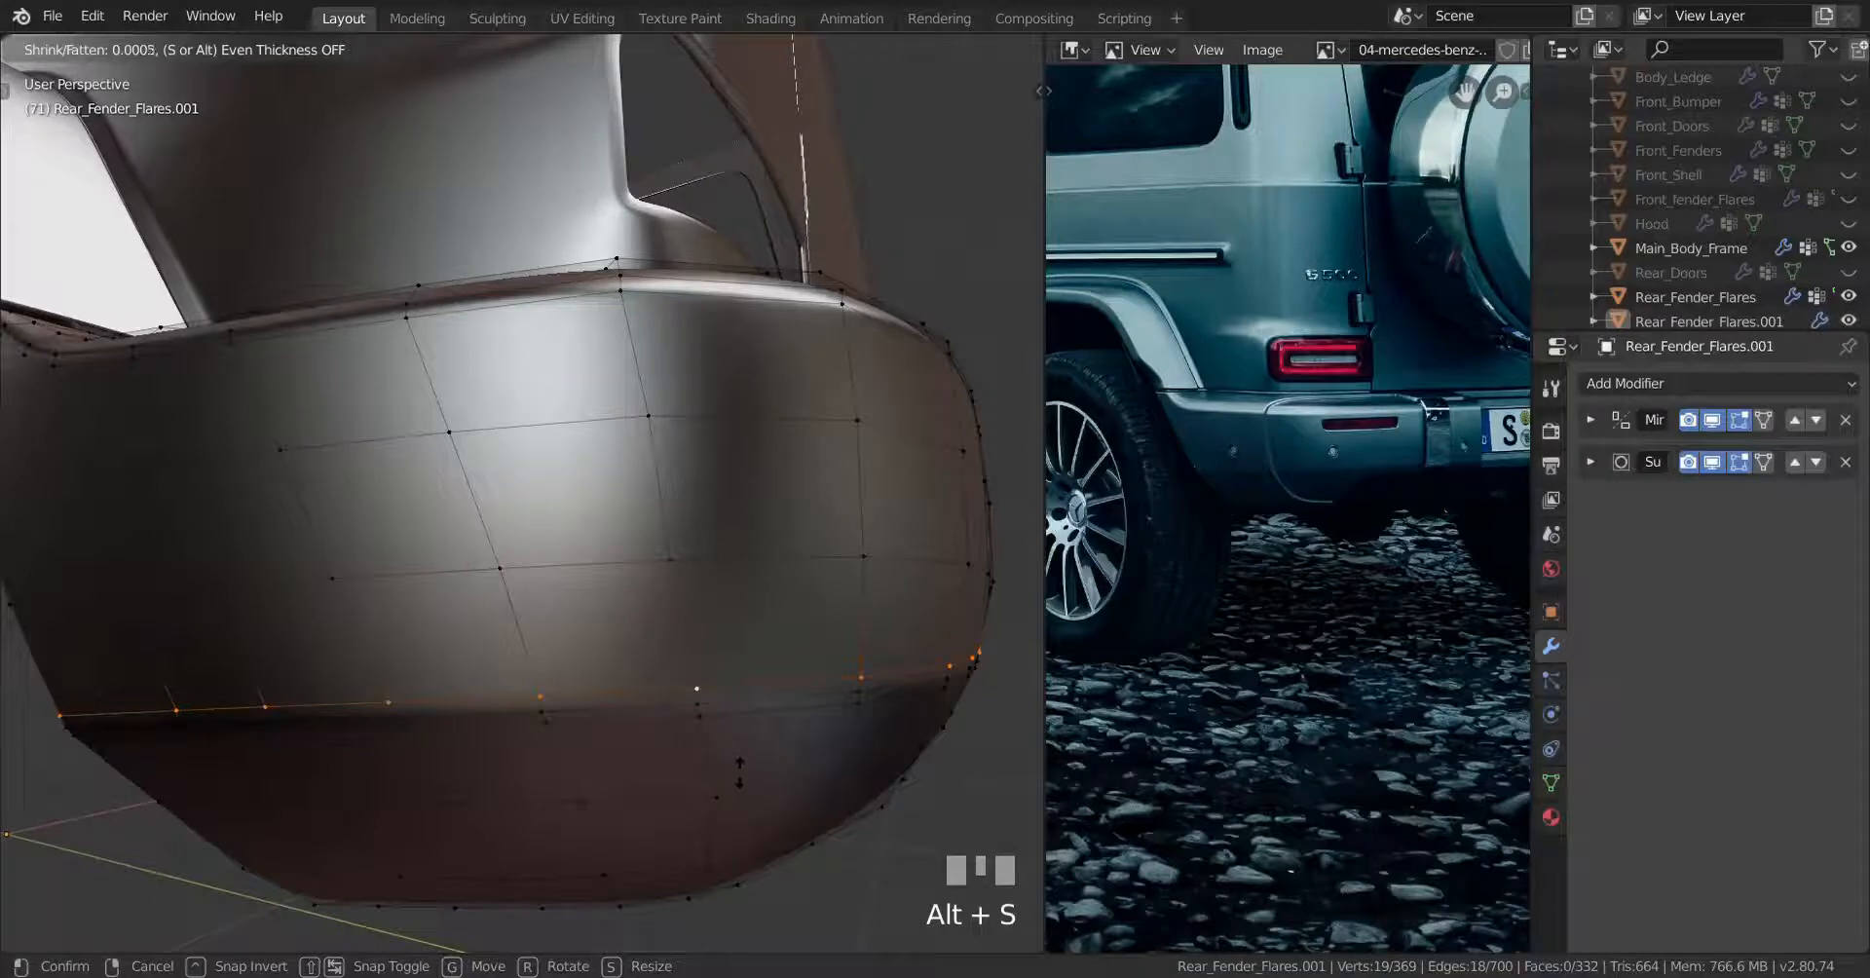
left_click(740, 774)
key("ctrl+z")
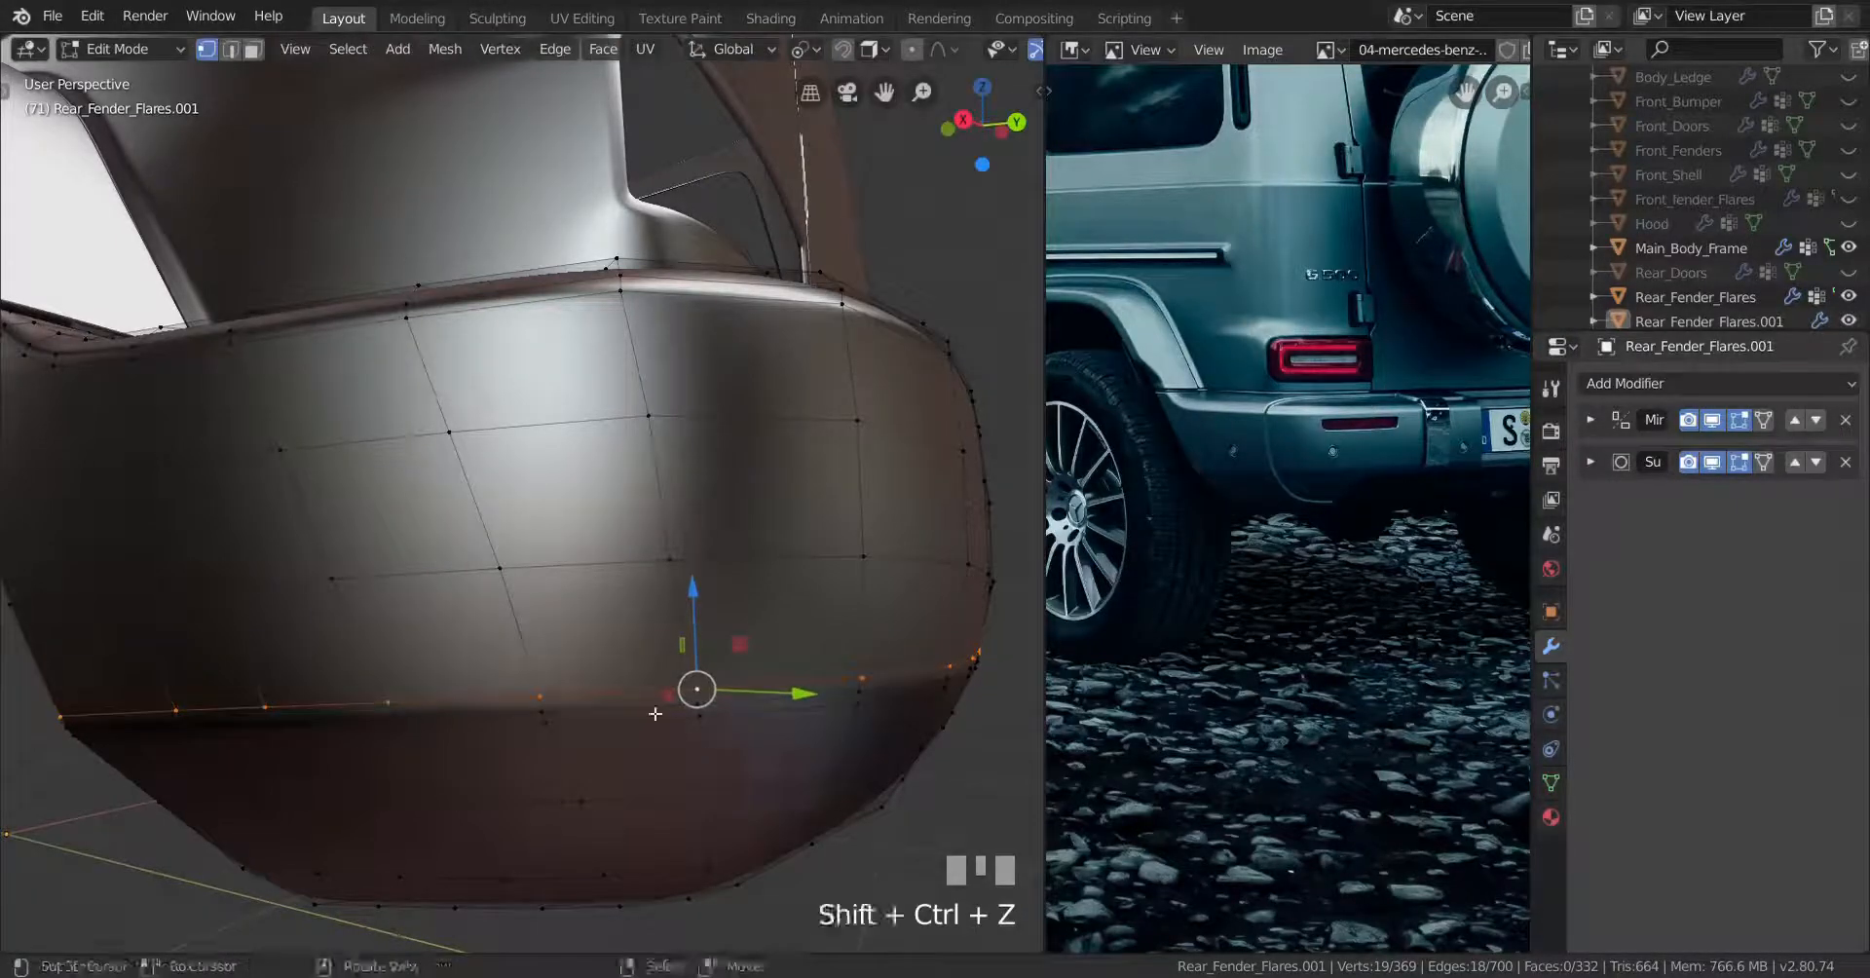
key("Tab")
middle_click_drag(691, 767, 623, 649)
key("Tab")
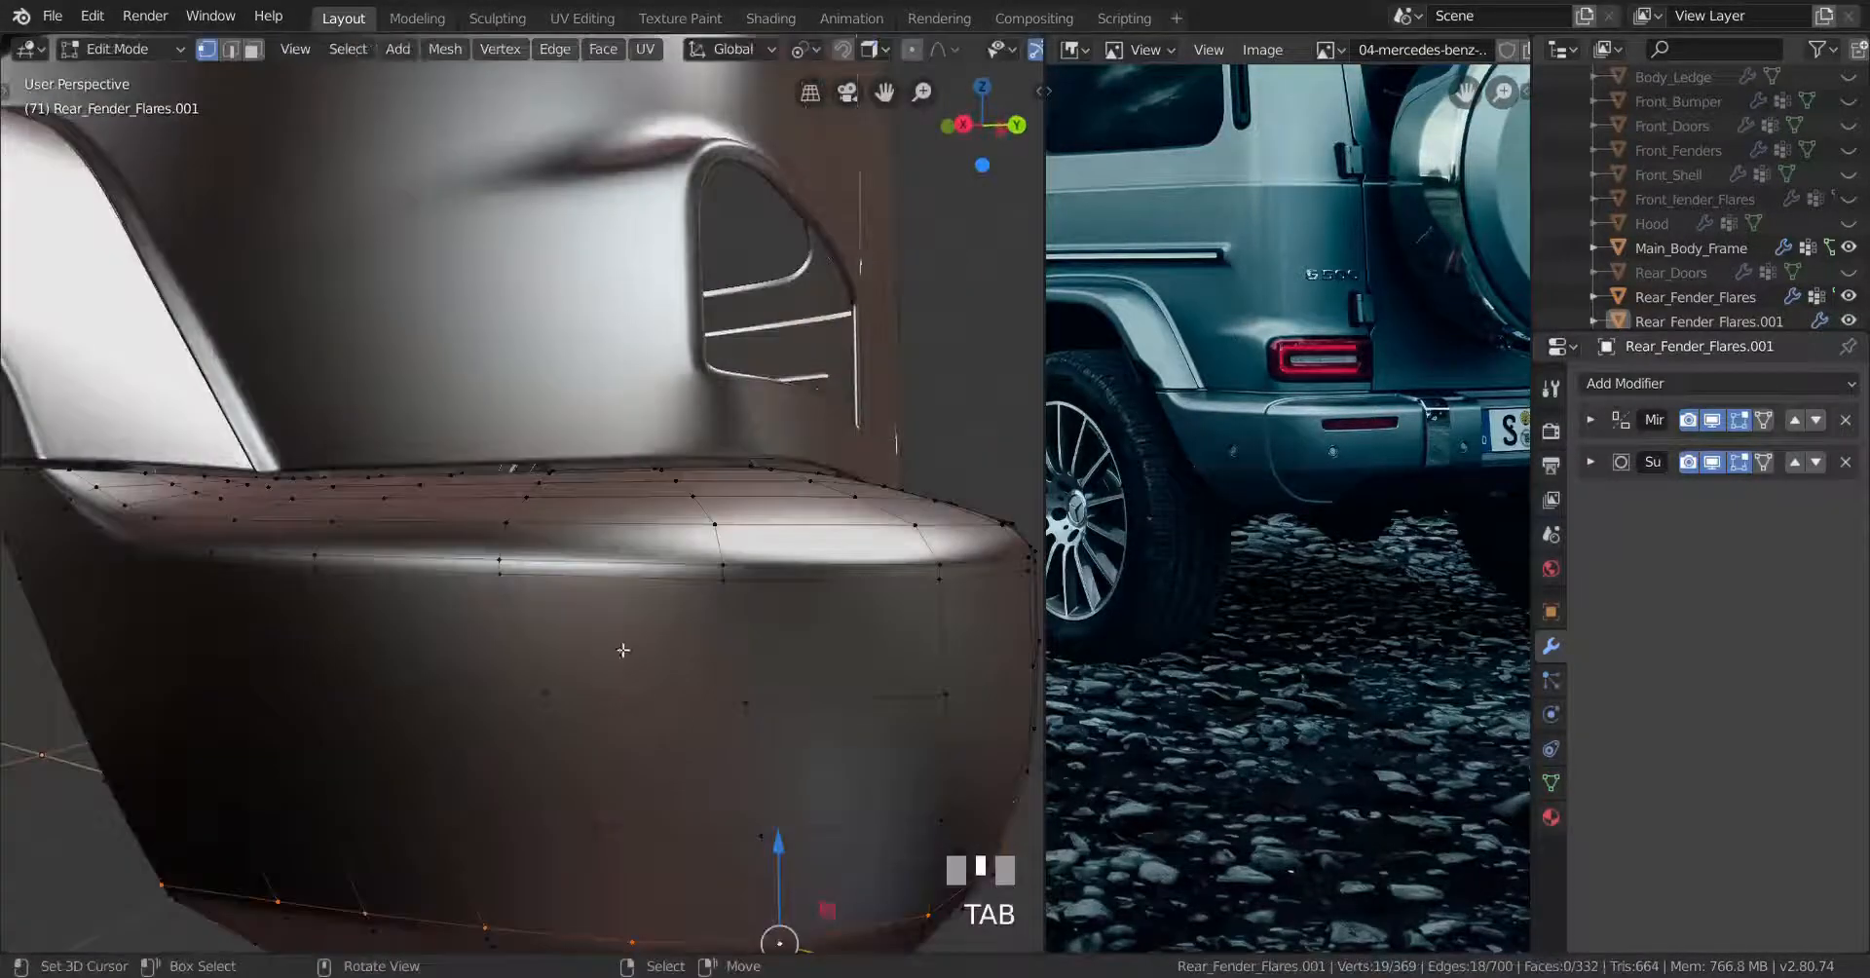
Try to shift the inset loop below the bumper's upper edge, including its front corner, slightly with Shrink/Fatten
right_click(631, 585, "alt")
middle_click_drag(385, 626, 512, 627, "shift")
right_click(287, 533, "alt+shift")
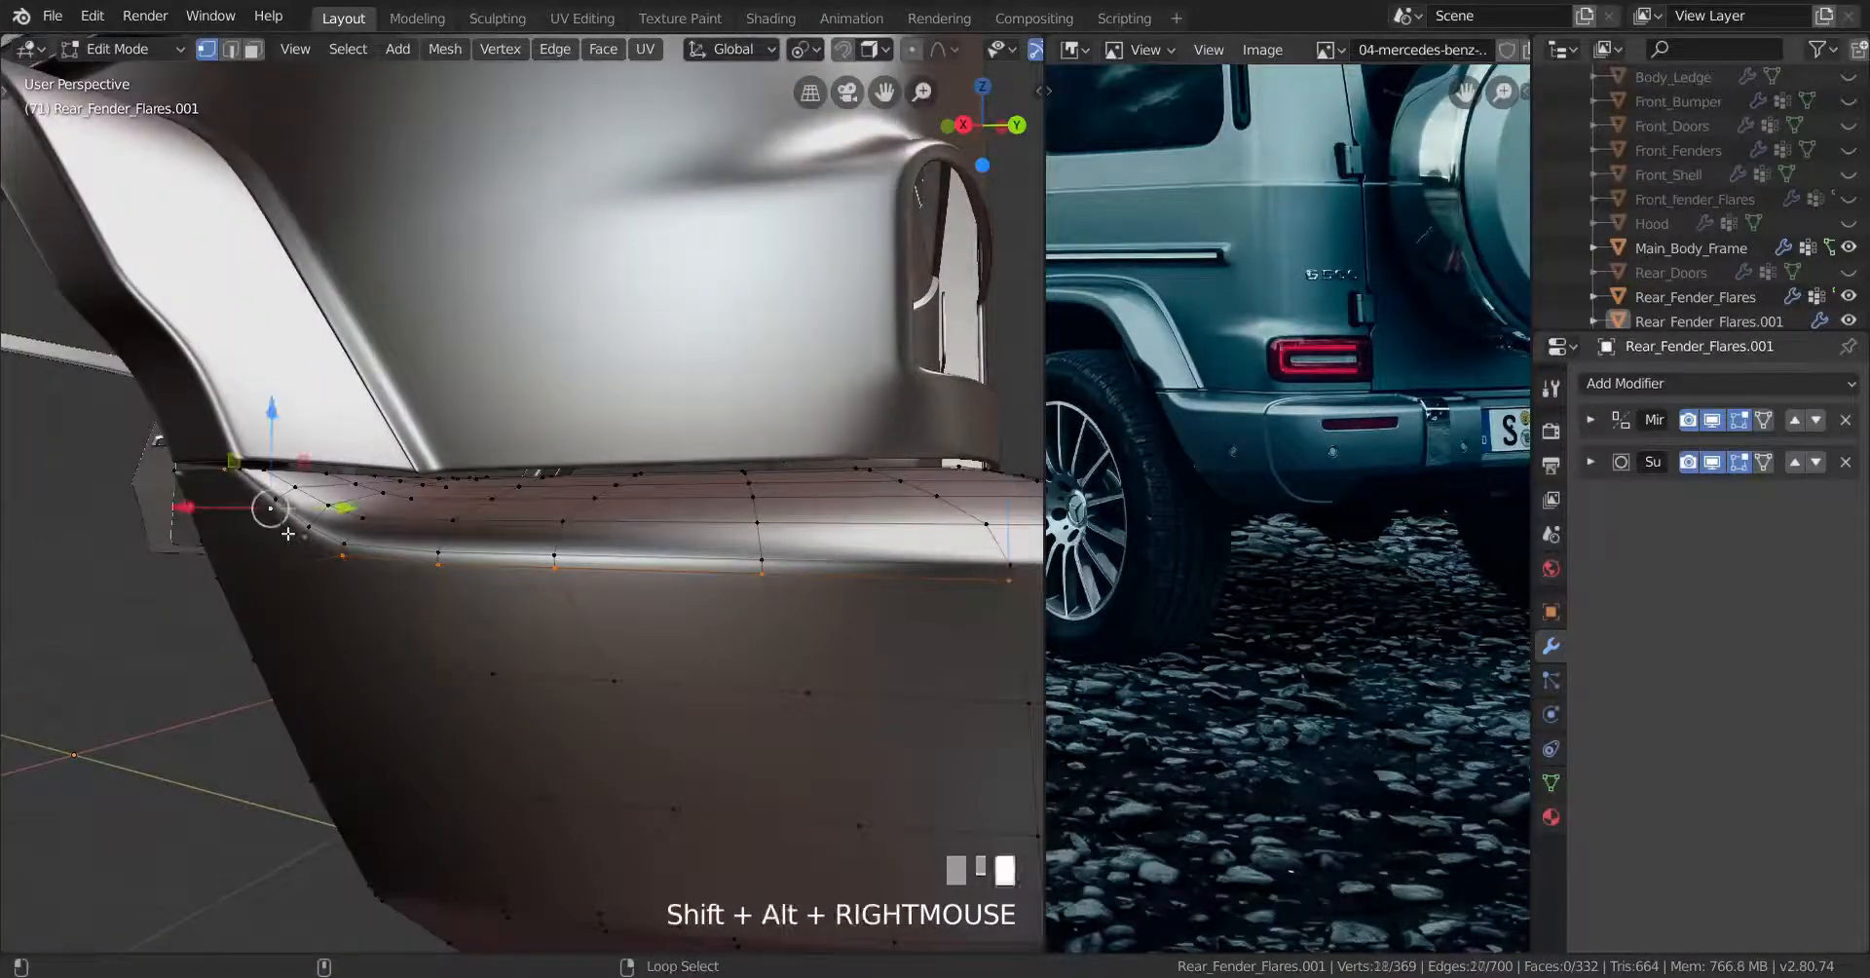
middle_click_drag(288, 534, 584, 647, "shift")
key("alt+s")
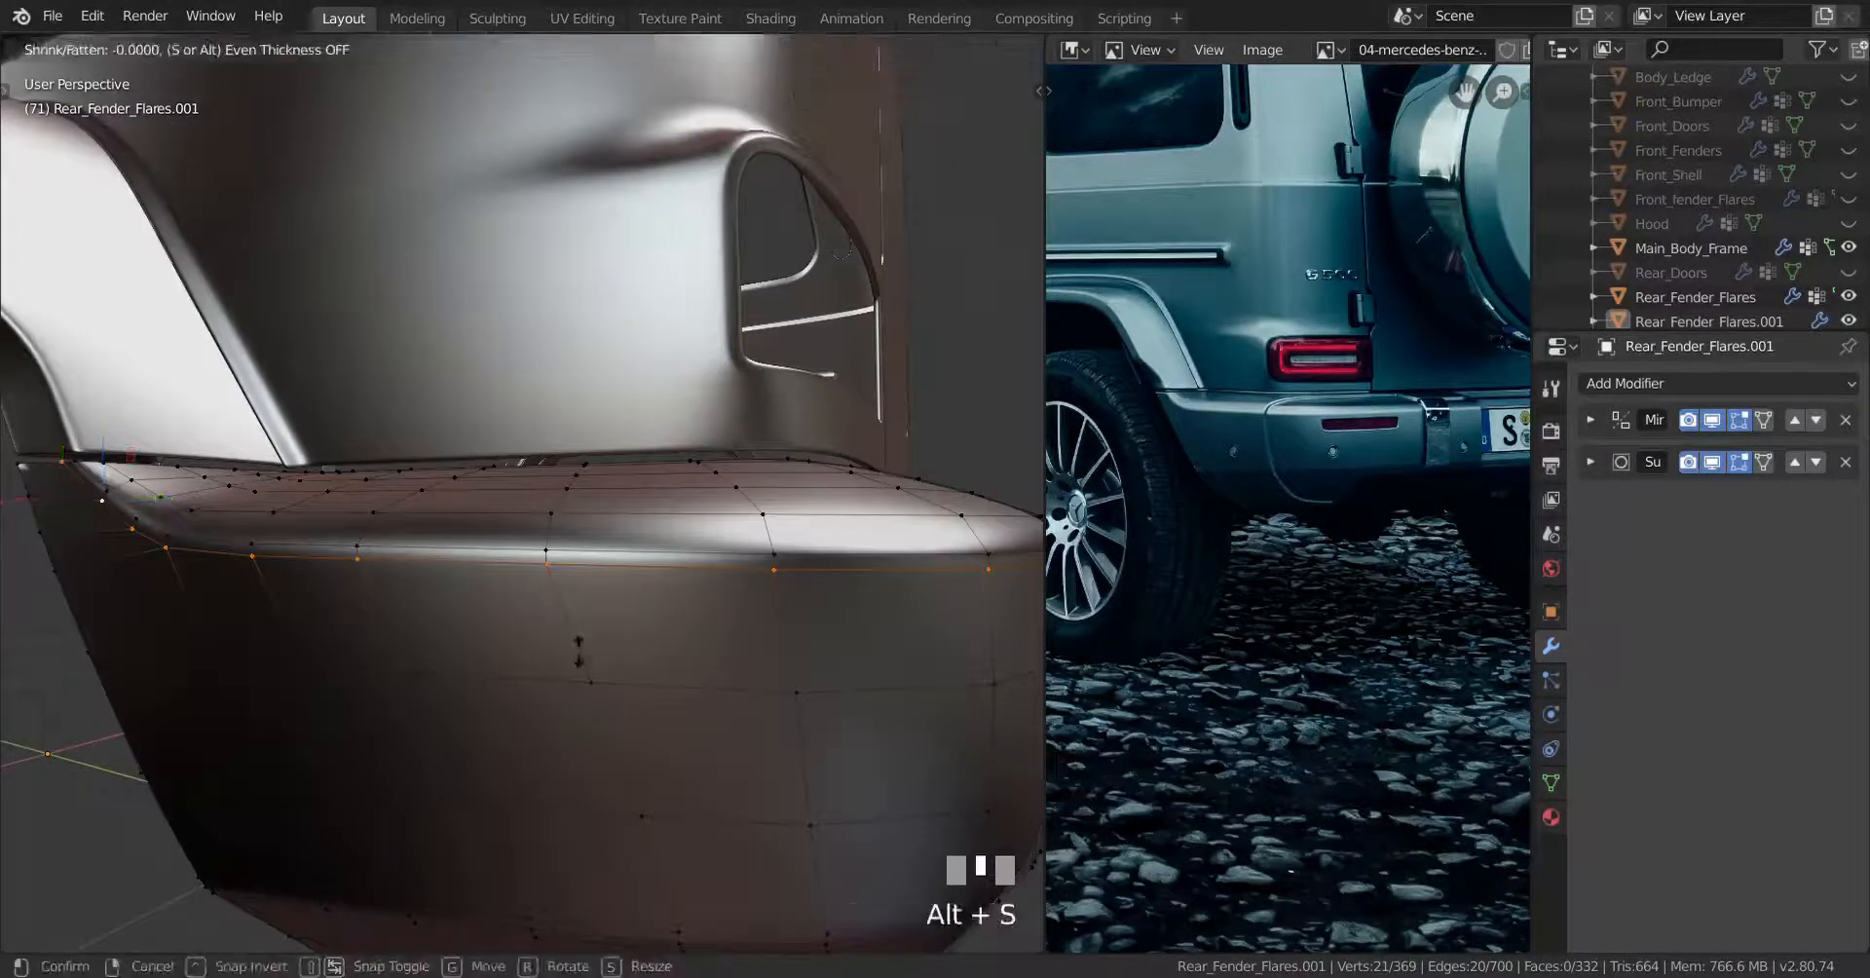
right_click(579, 664, "shift")
key("alt+s")
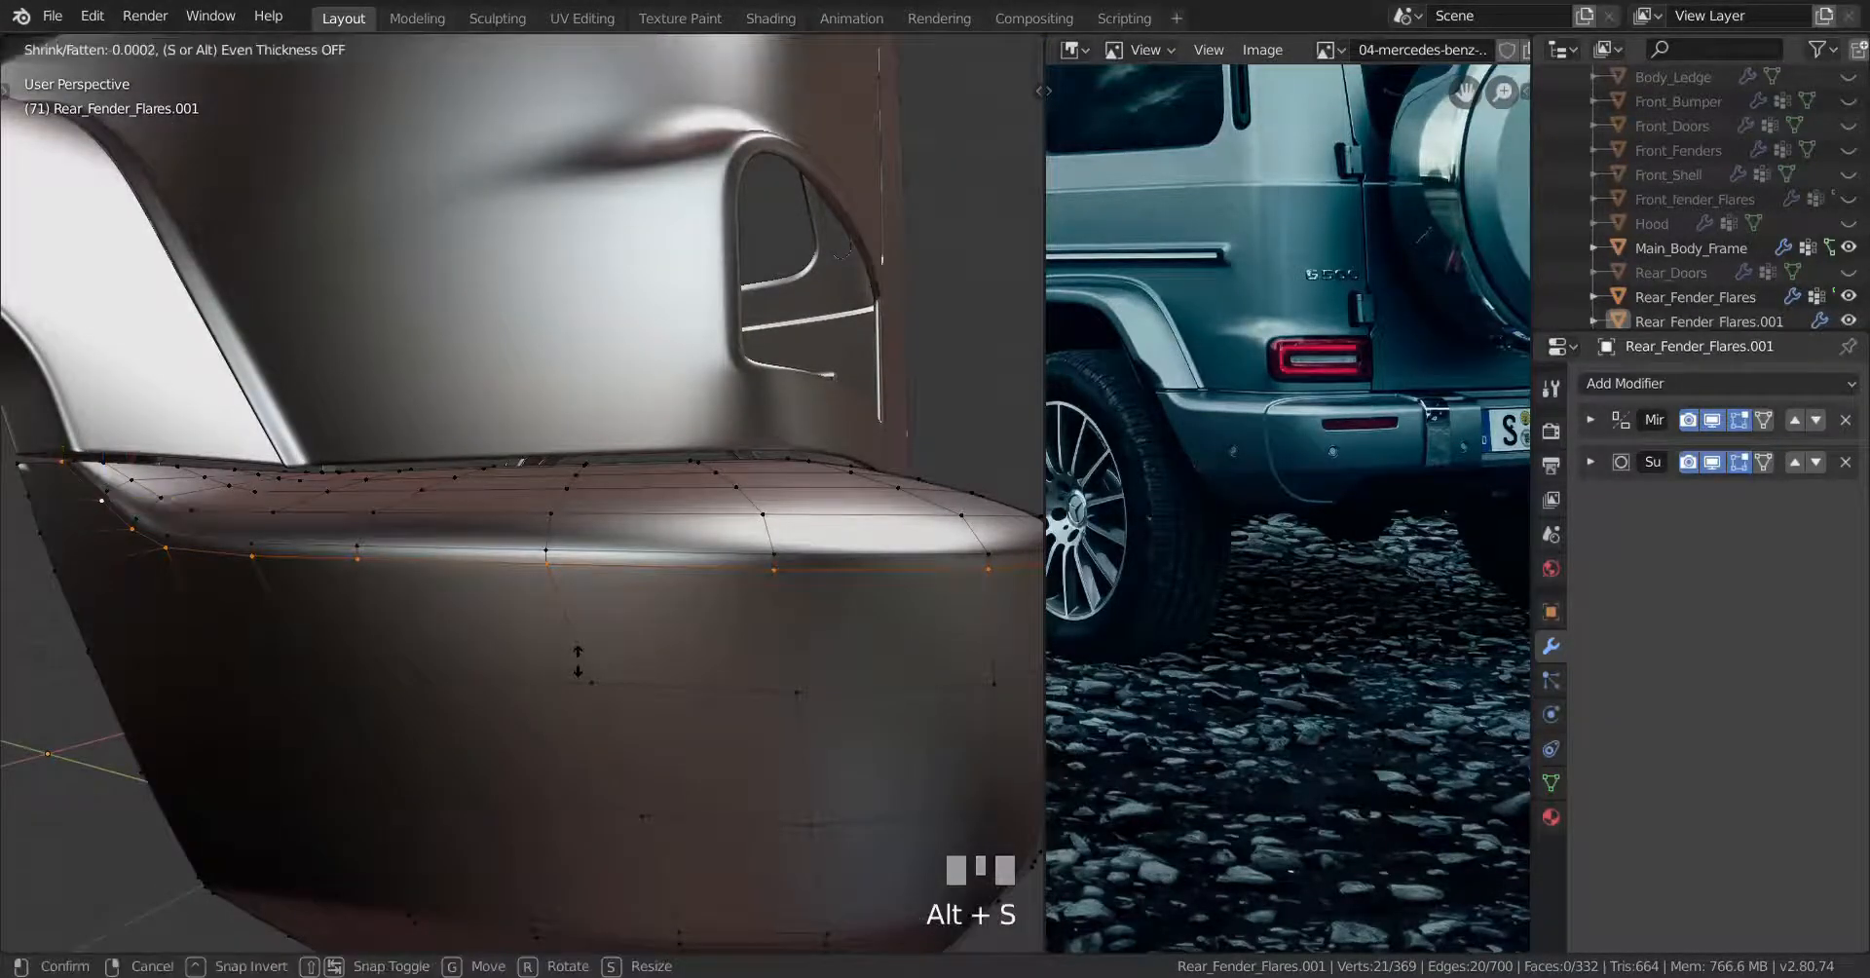
right_click(584, 676, "shift")
key("alt+s")
right_click(578, 674)
key("ctrl+z")
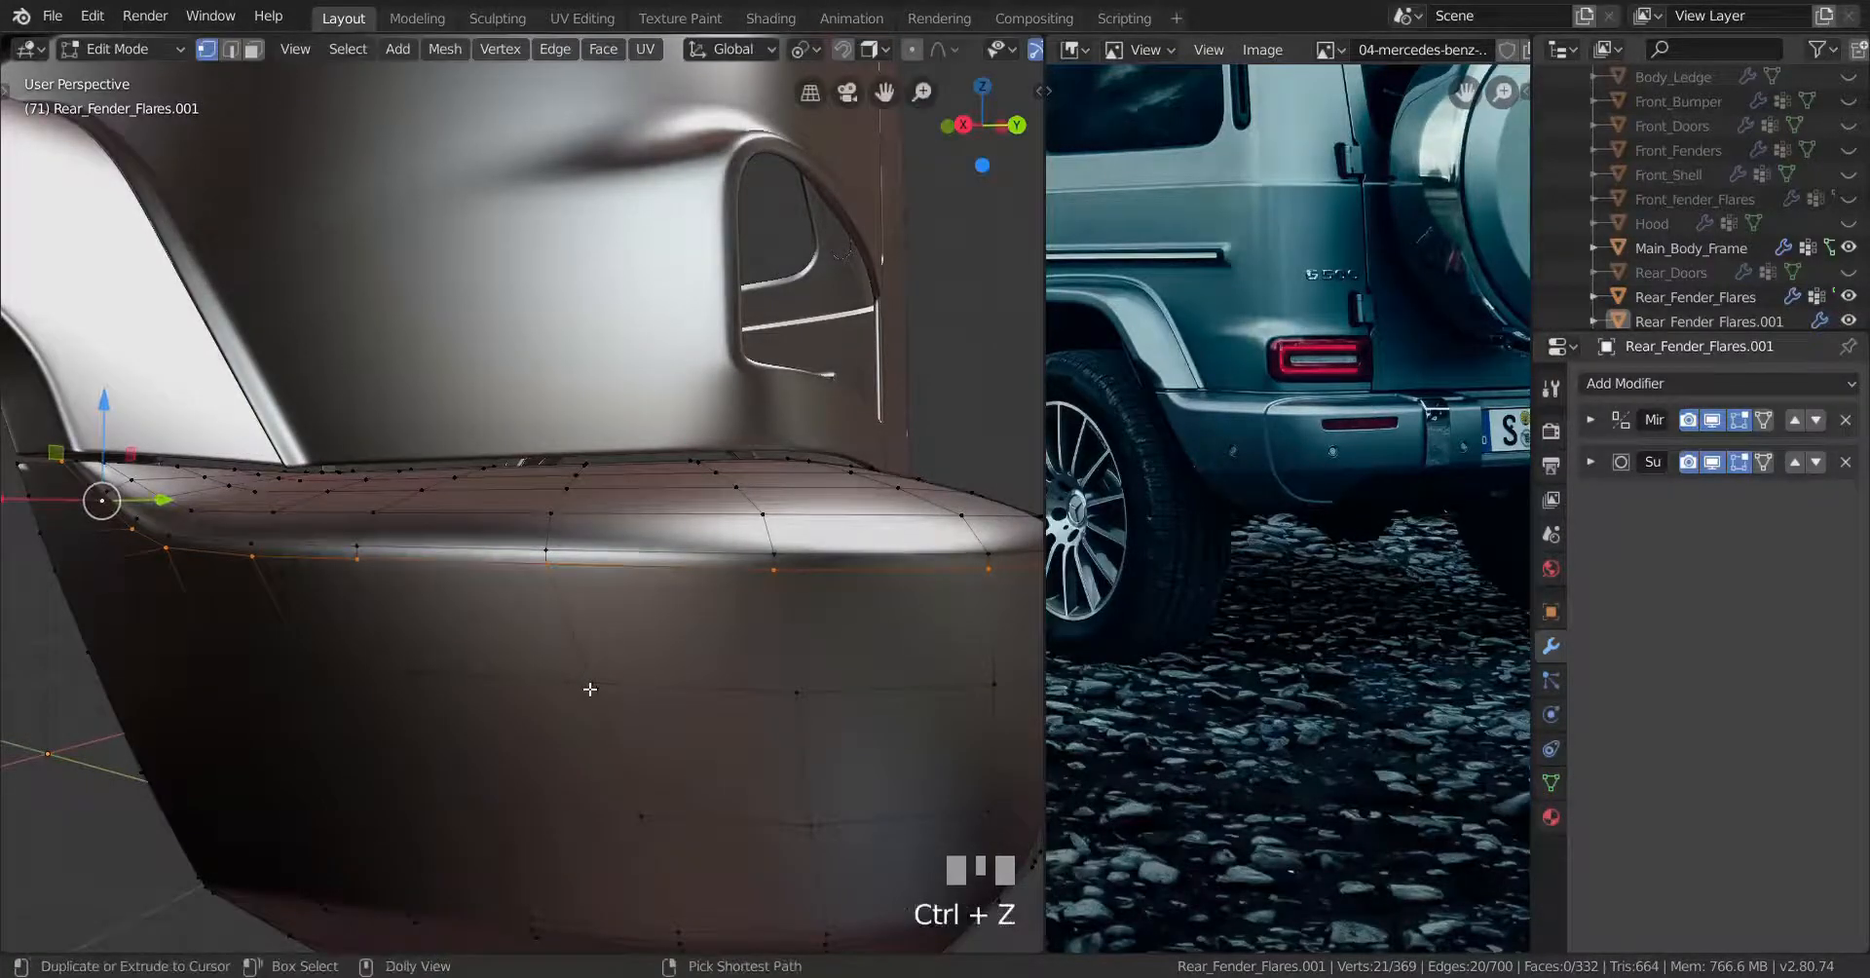
Insert two evenly spaced edge loops along the bumper's rounded upper outer edge
key("Tab")
middle_click_drag(582, 668, 533, 670)
key("Tab")
scroll(604, 682, "up", 2)
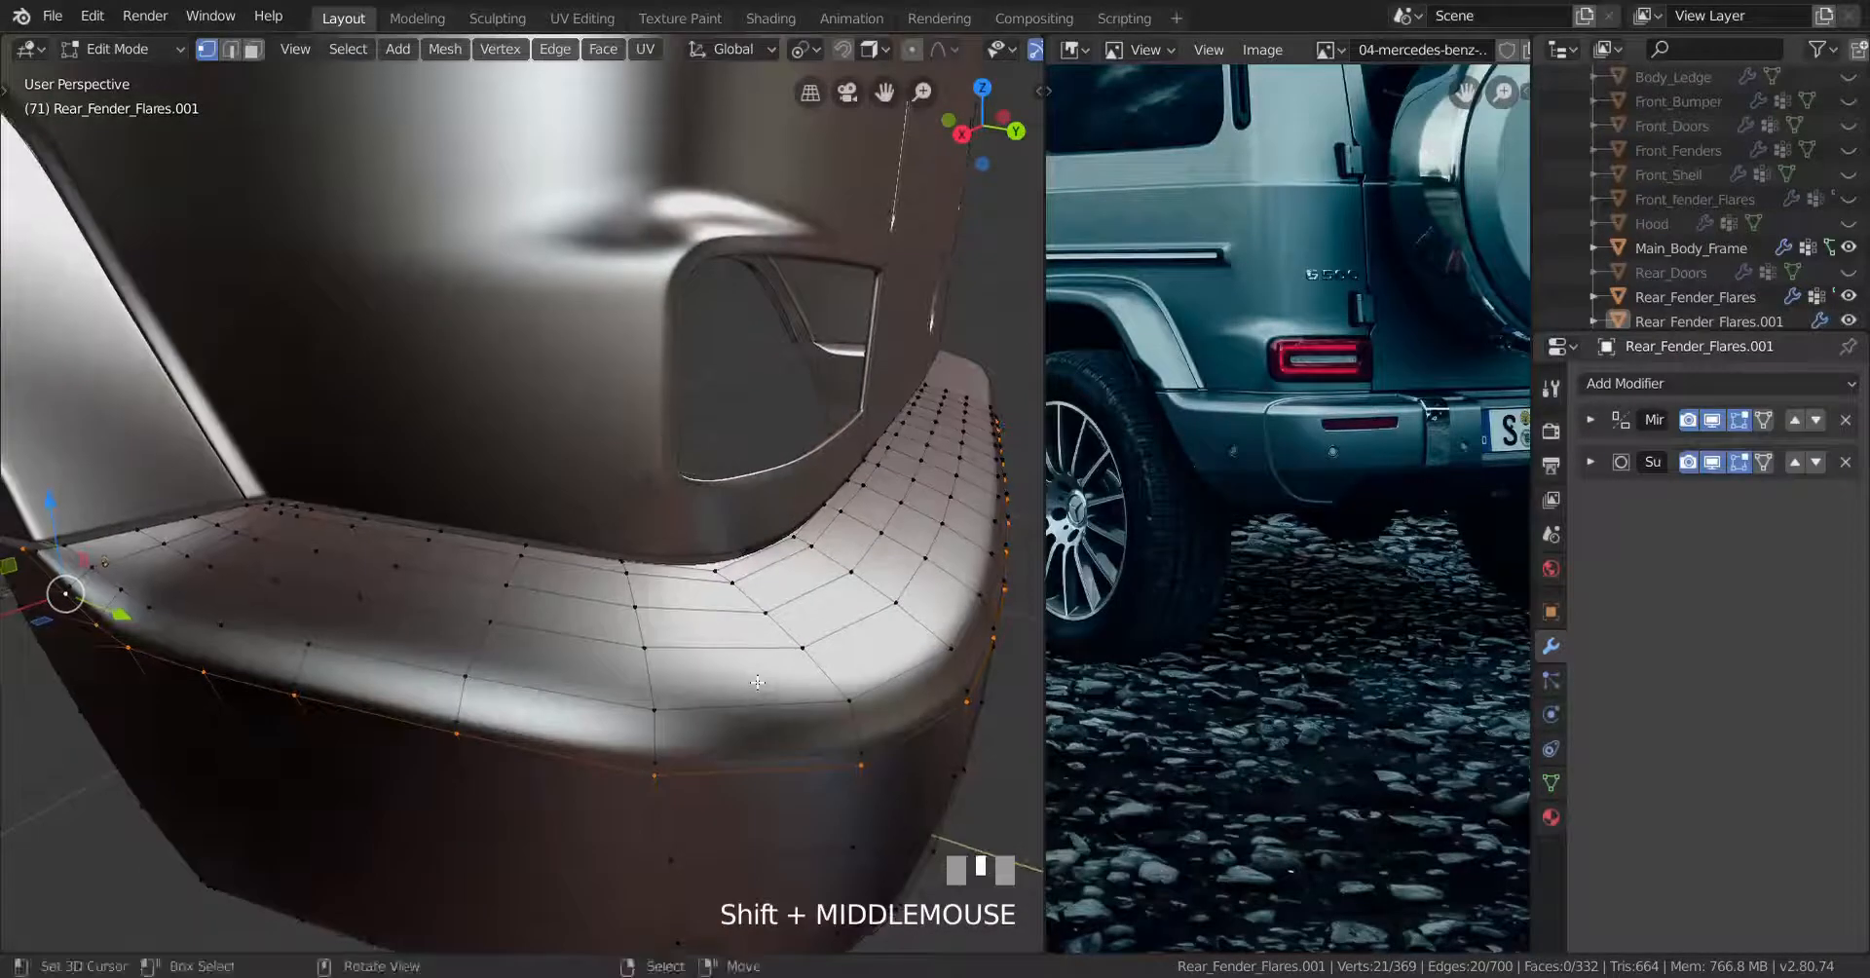
key("ctrl+r")
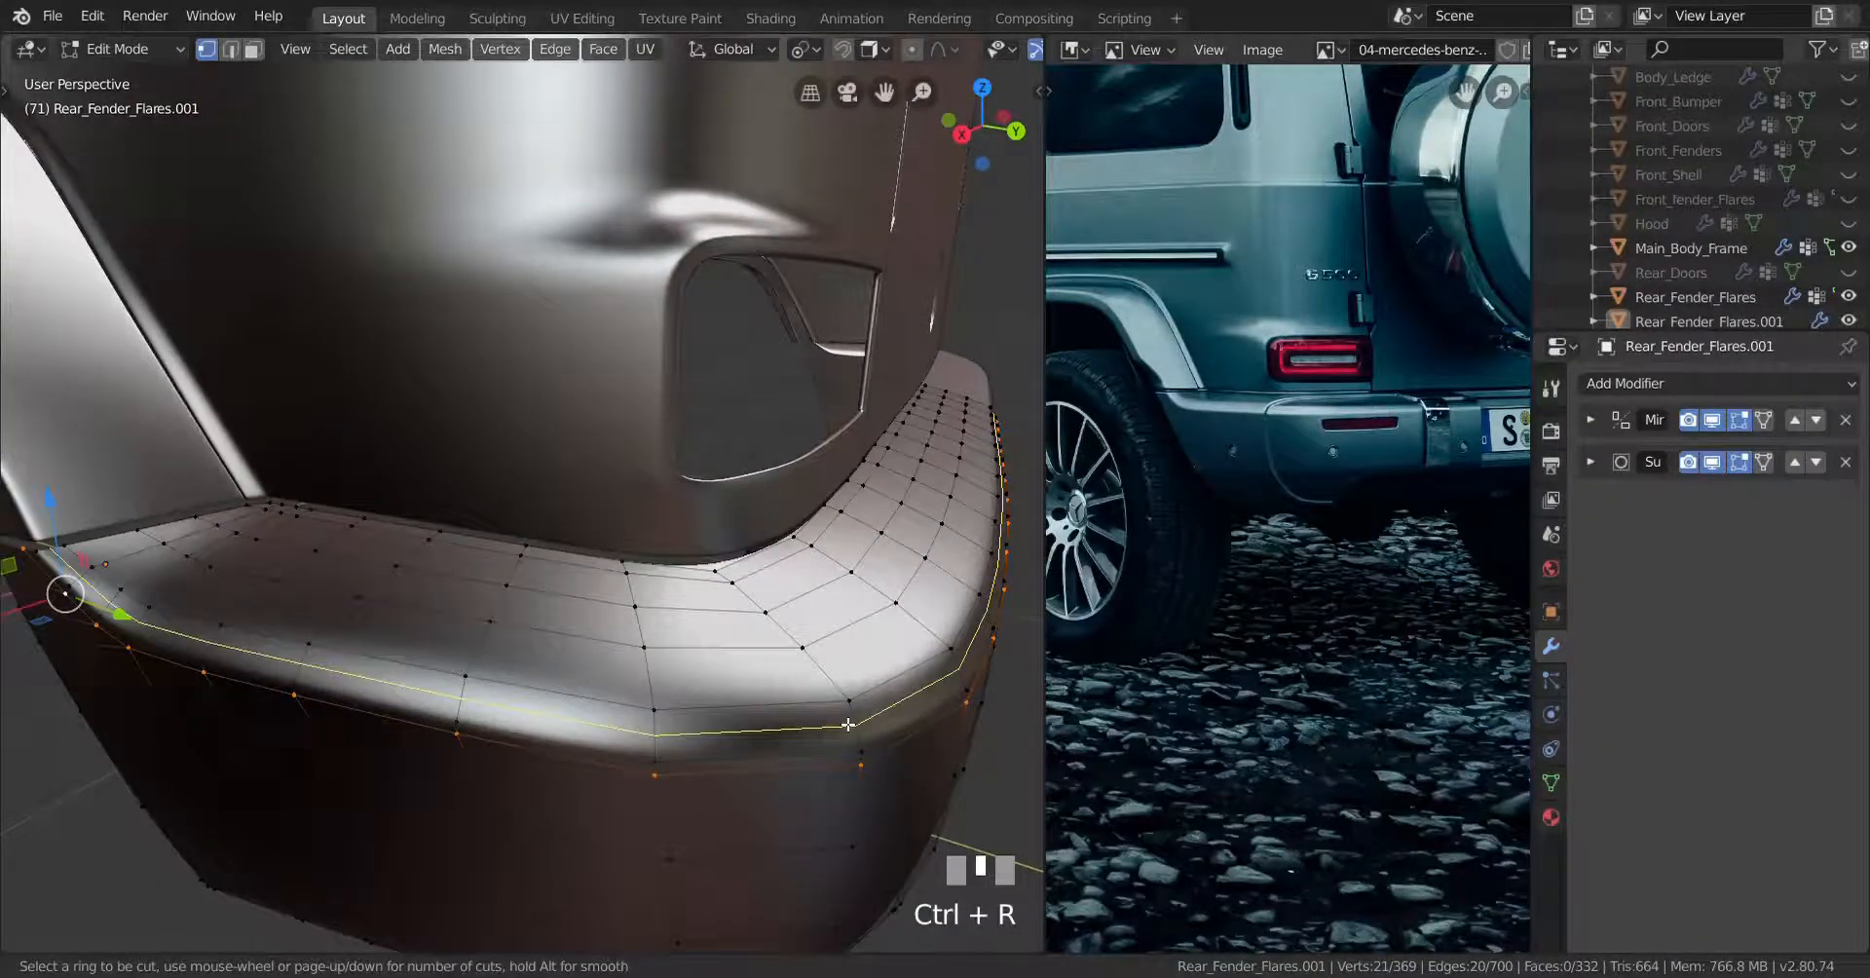
left_click(848, 725)
right_click(739, 446)
Adjust the two upper edge loops slightly with Shrink/Fatten and check the rounding in Object Mode
key("alt+s")
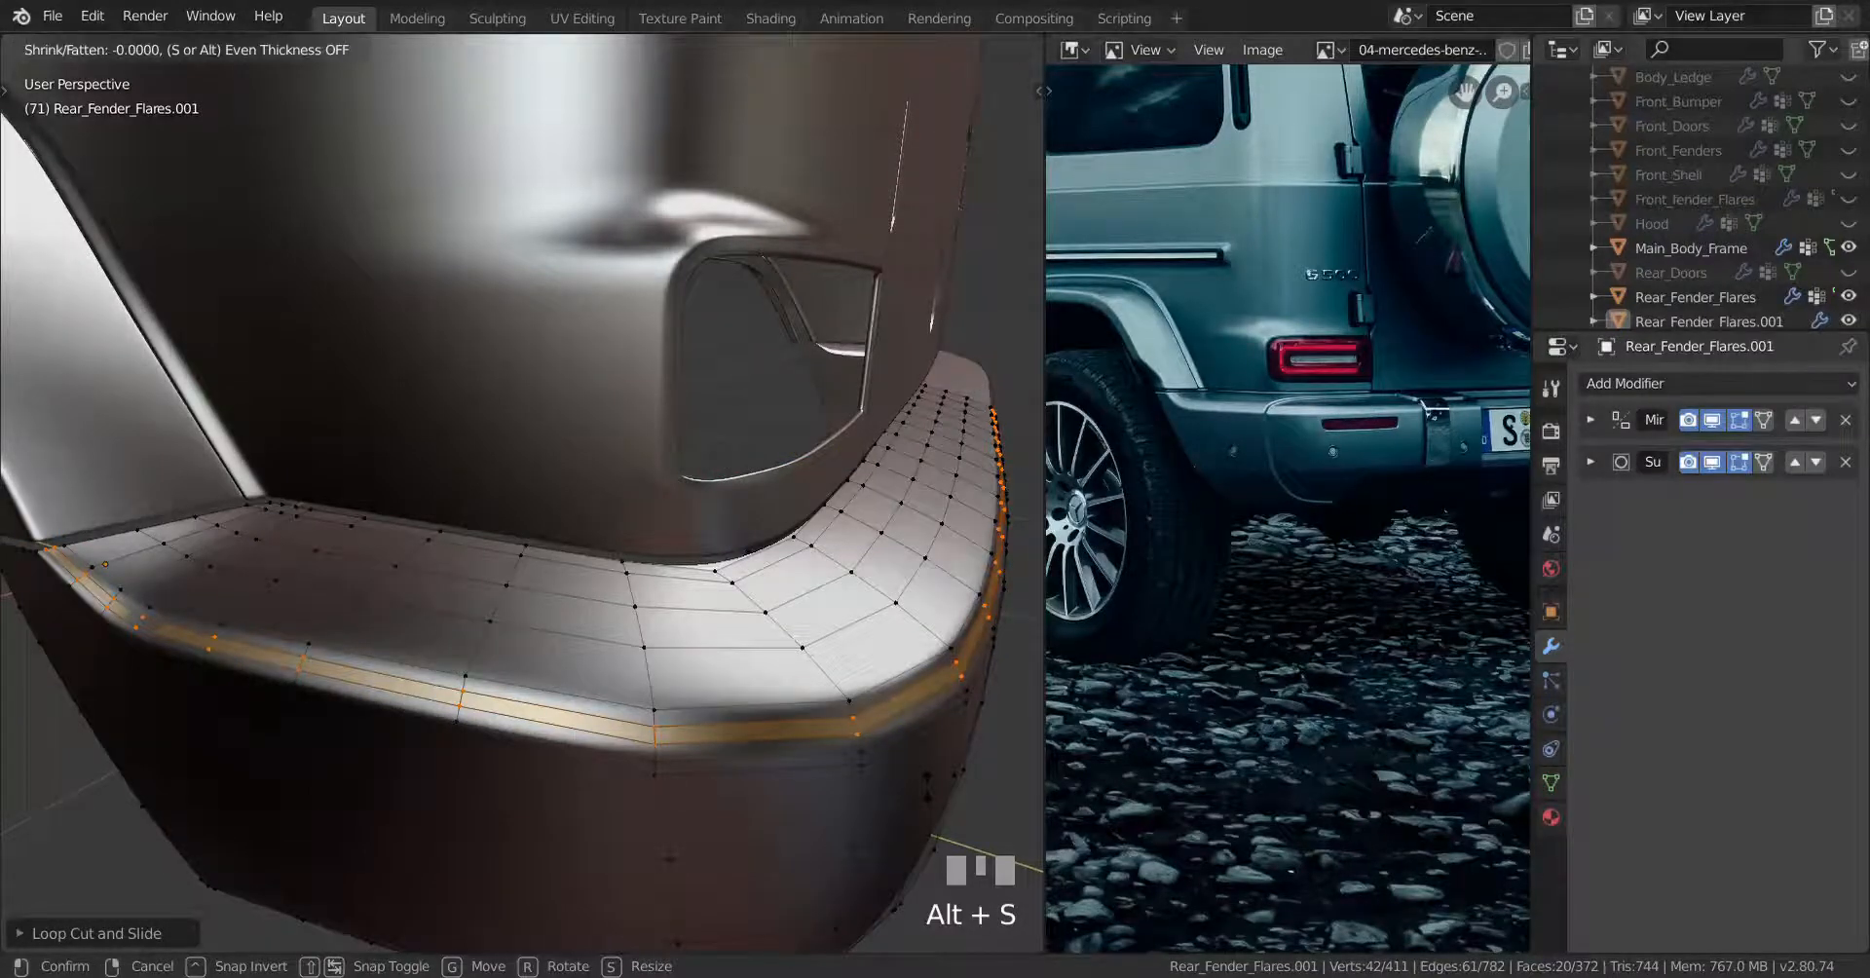
right_click(933, 791)
key("alt+s")
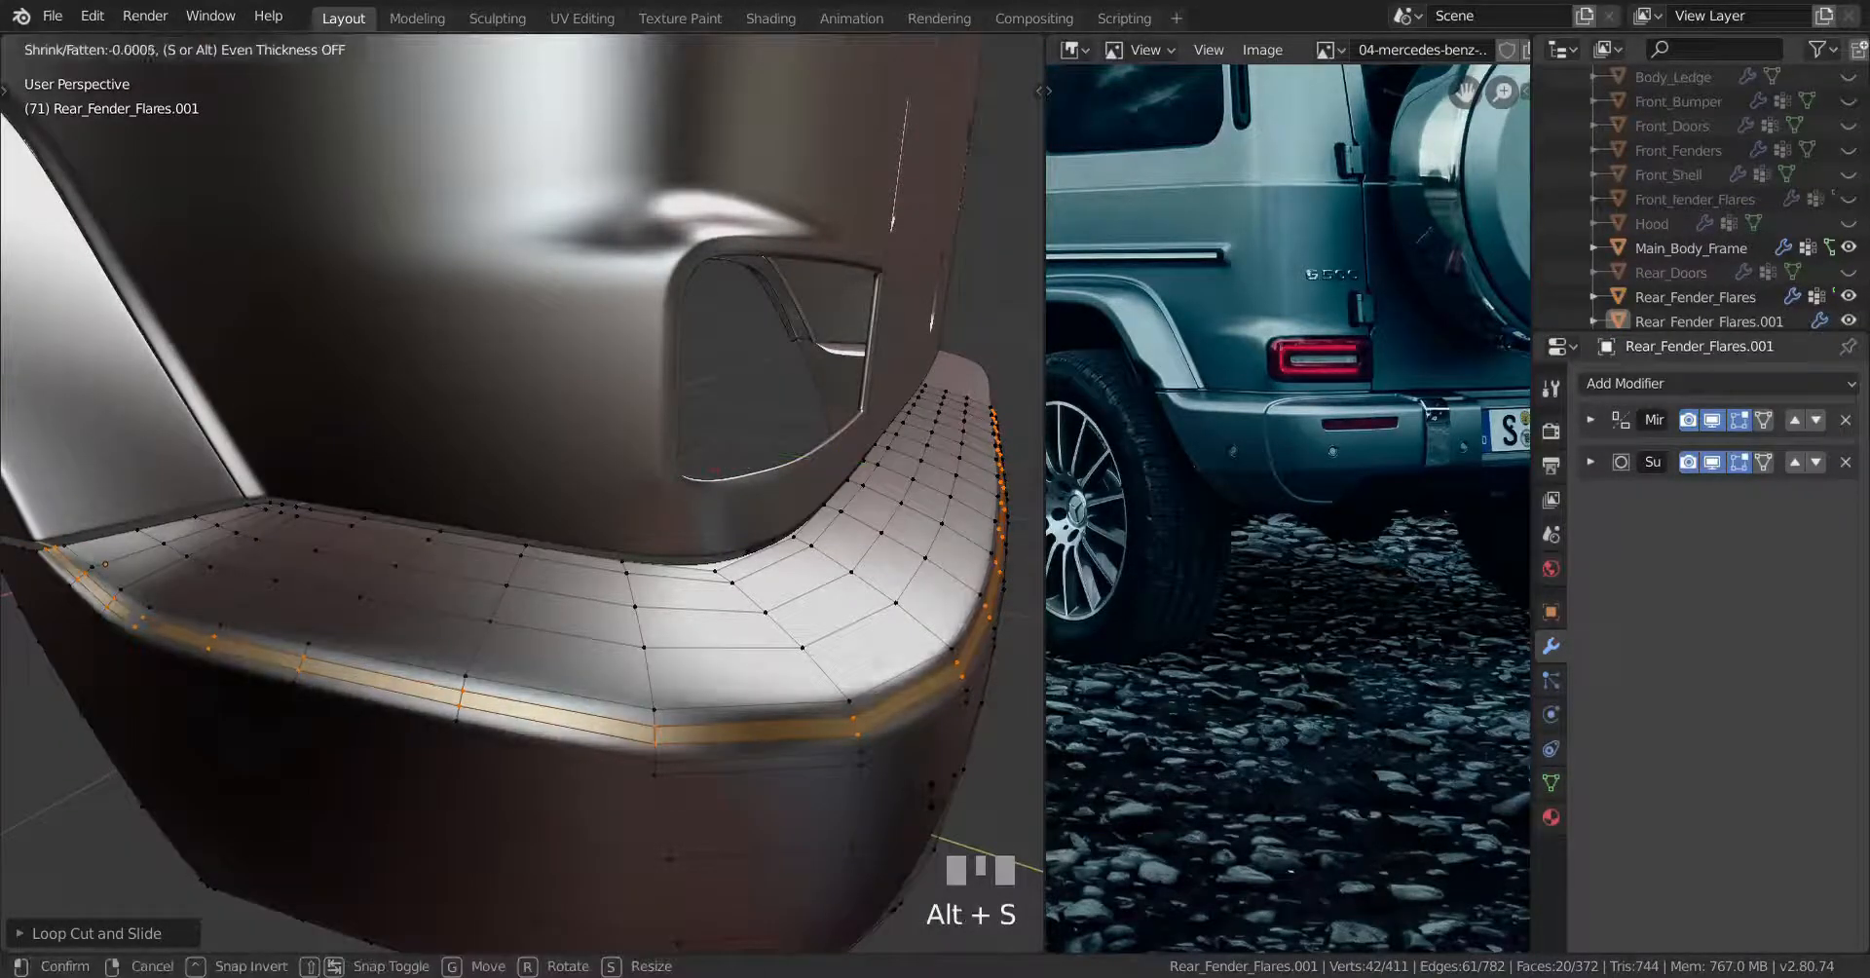
left_click(941, 804, "shift")
key("Tab")
mouse_move(729, 789)
middle_mouse_down()
mouse_move(693, 774)
mouse_move(616, 803)
mouse_move(751, 793)
middle_mouse_up()
key("Tab")
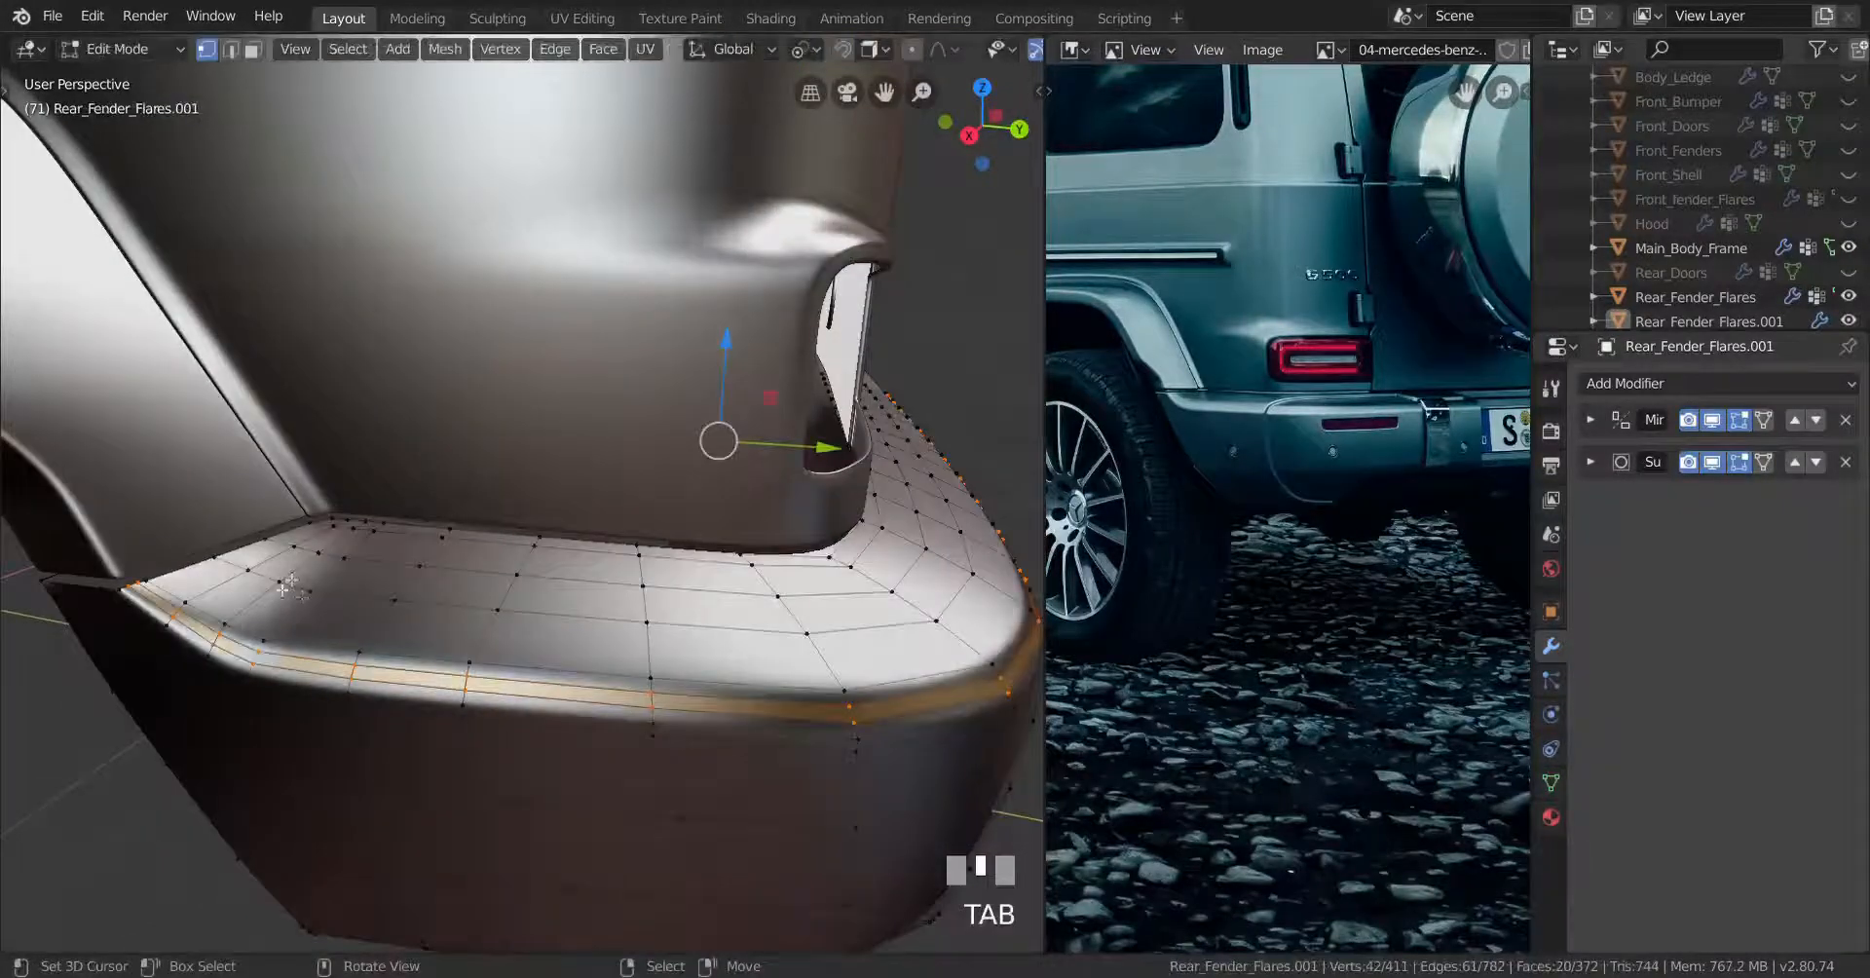
Insert an edge loop on the bumper's top surface, evenly following the rounded outer edge, and check the shading
key("ctrl+r")
left_click(294, 612)
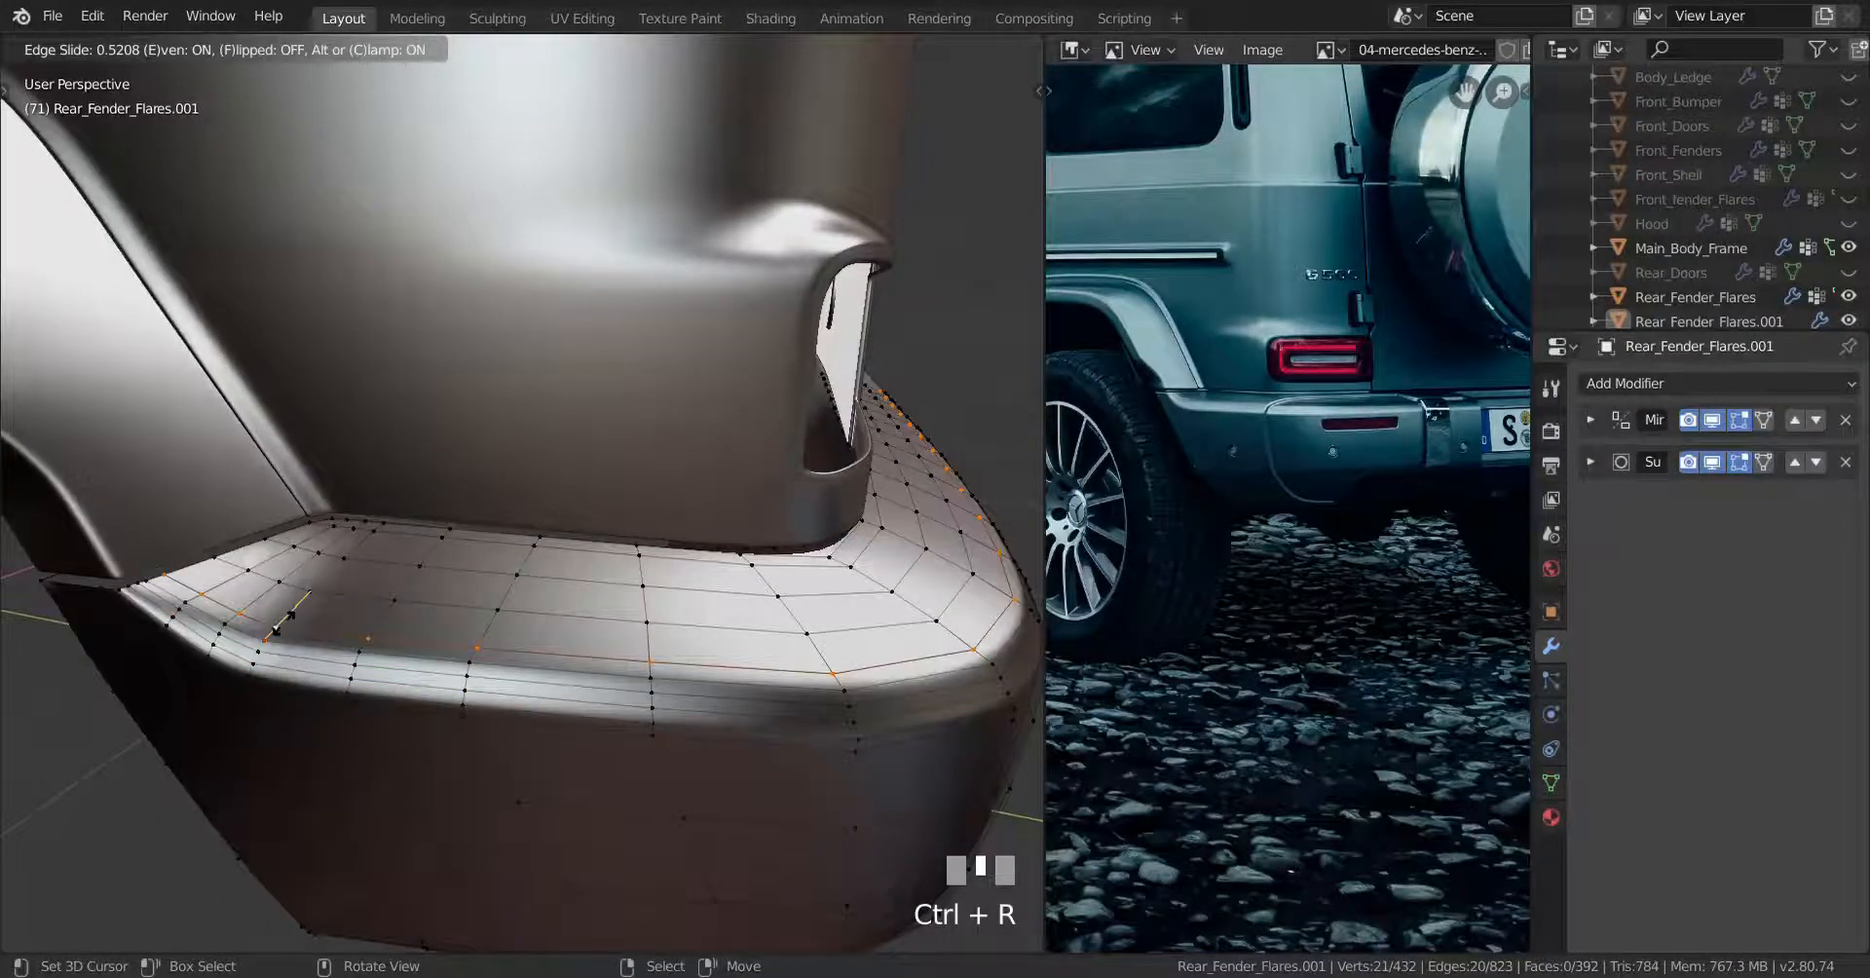
left_click(255, 659, "shift")
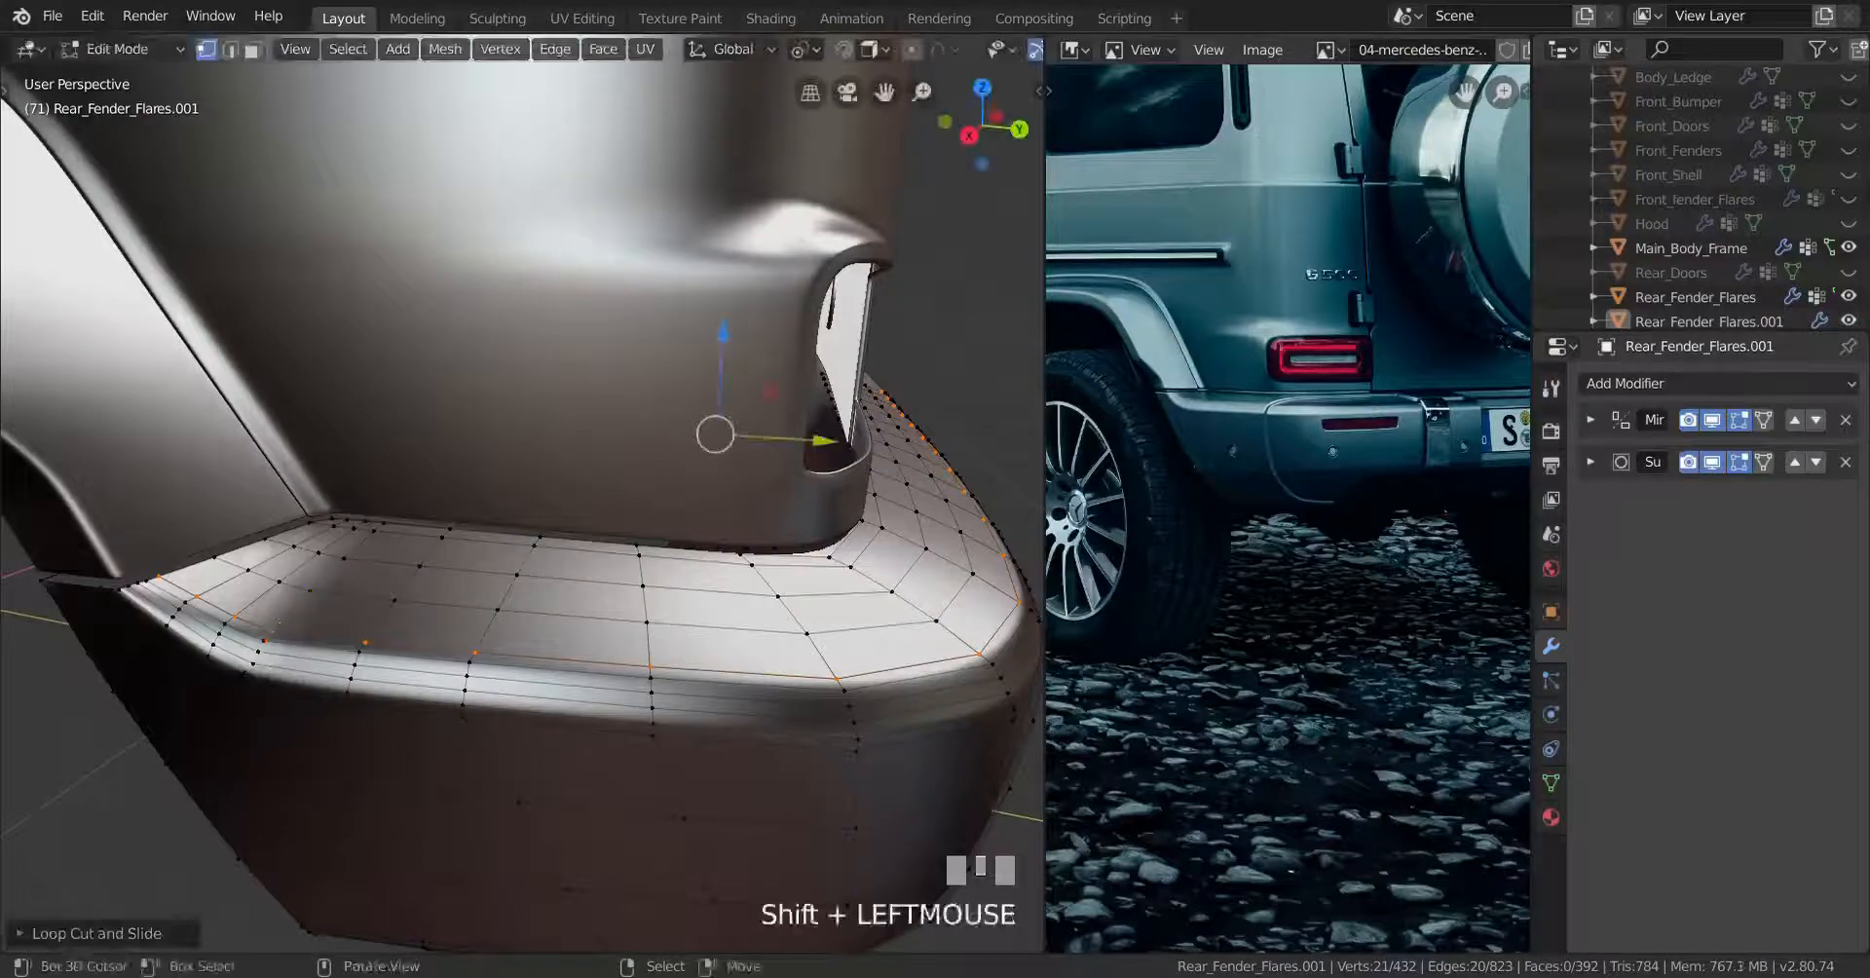
key("Tab")
middle_click_drag(292, 668, 403, 664)
key("Tab")
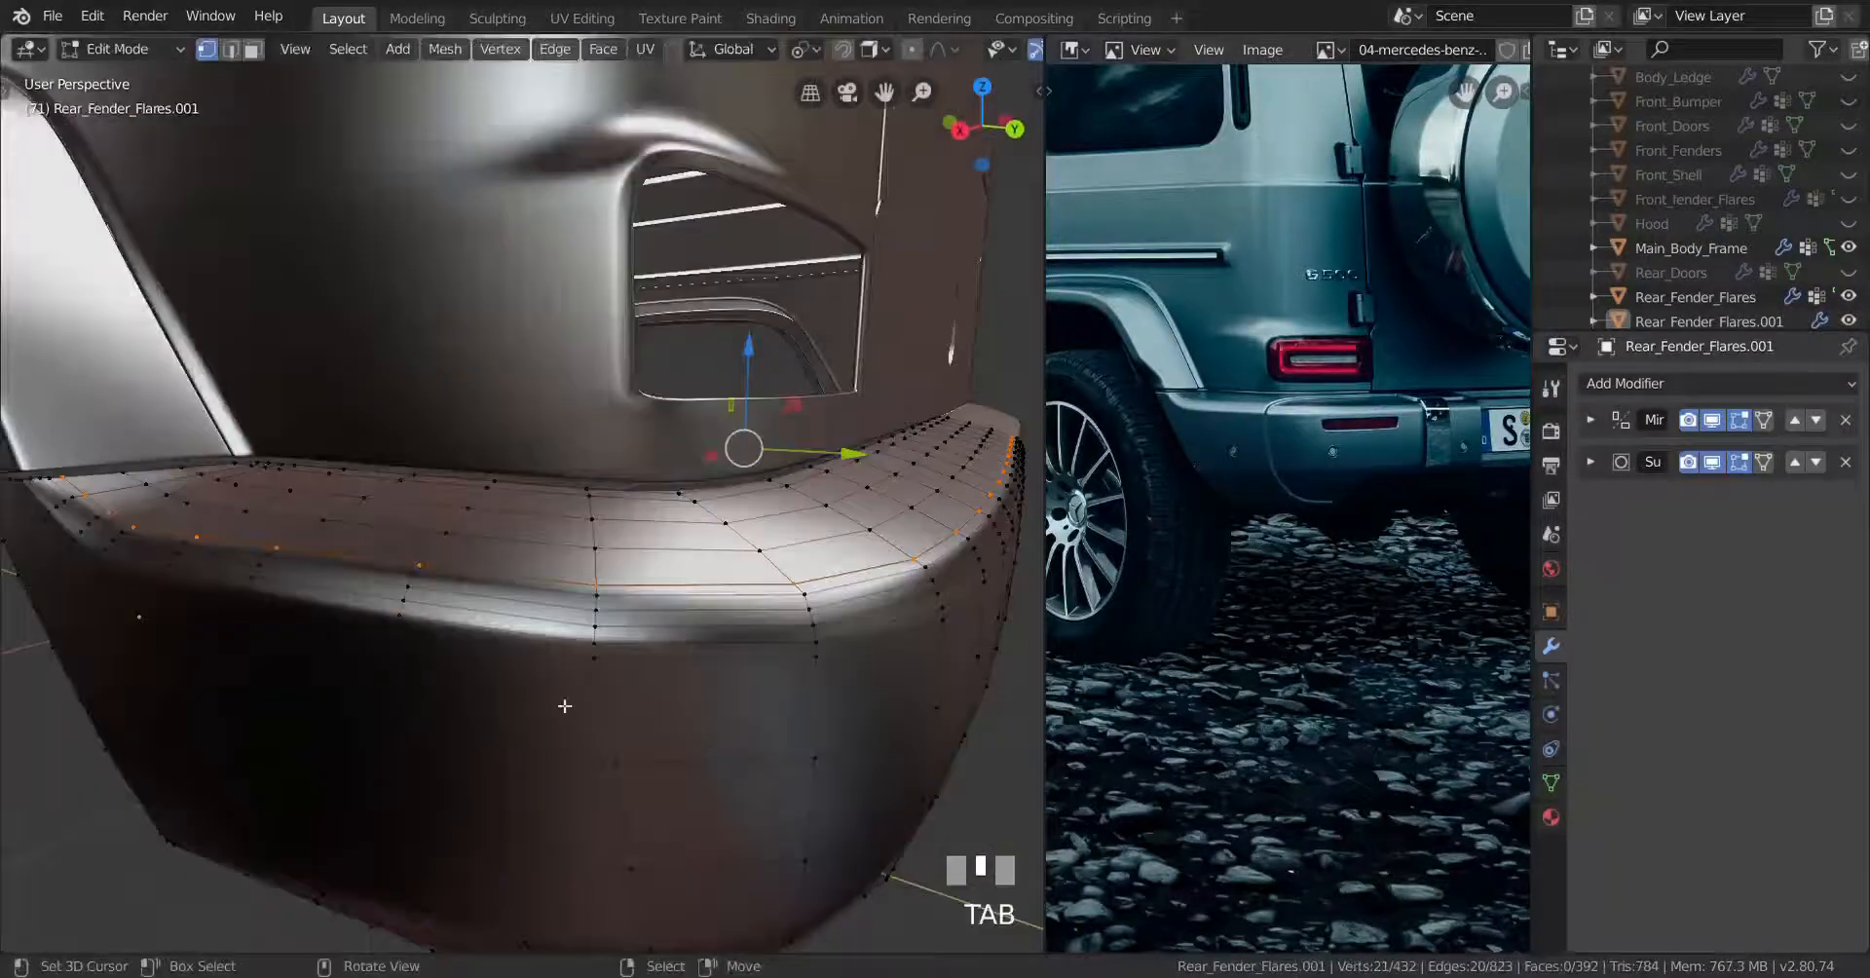
Shift the top surface's new loop slightly with Shrink/Fatten and inspect the whole bumper in Object Mode
scroll(563, 704, "up", 3)
key("alt+s")
left_click(567, 708)
key("Tab")
scroll(567, 708, "down", 4)
middle_click_drag(567, 708, 647, 672)
scroll(202, 670, "up", 3)
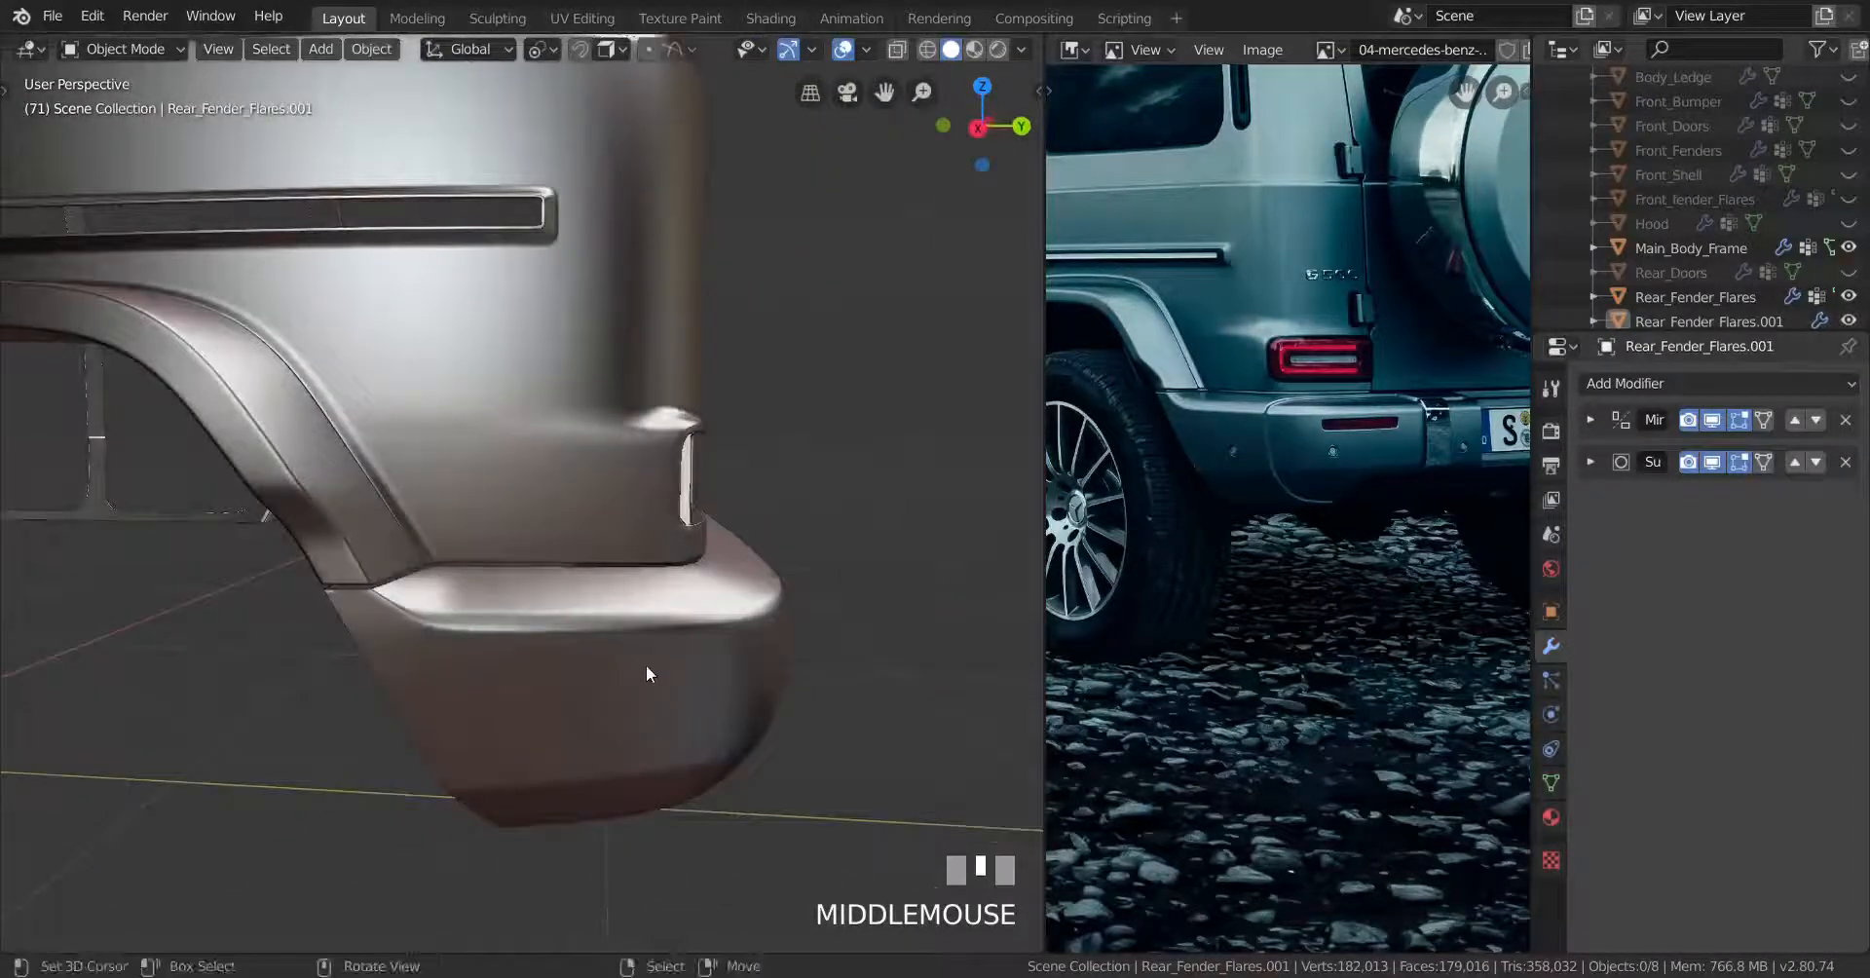
In right orthographic view, move the short vertex column across the bumper's front corner about 0.01 m along Y toward the wheel arch
key("KP_3")
scroll(646, 670, "up", 5)
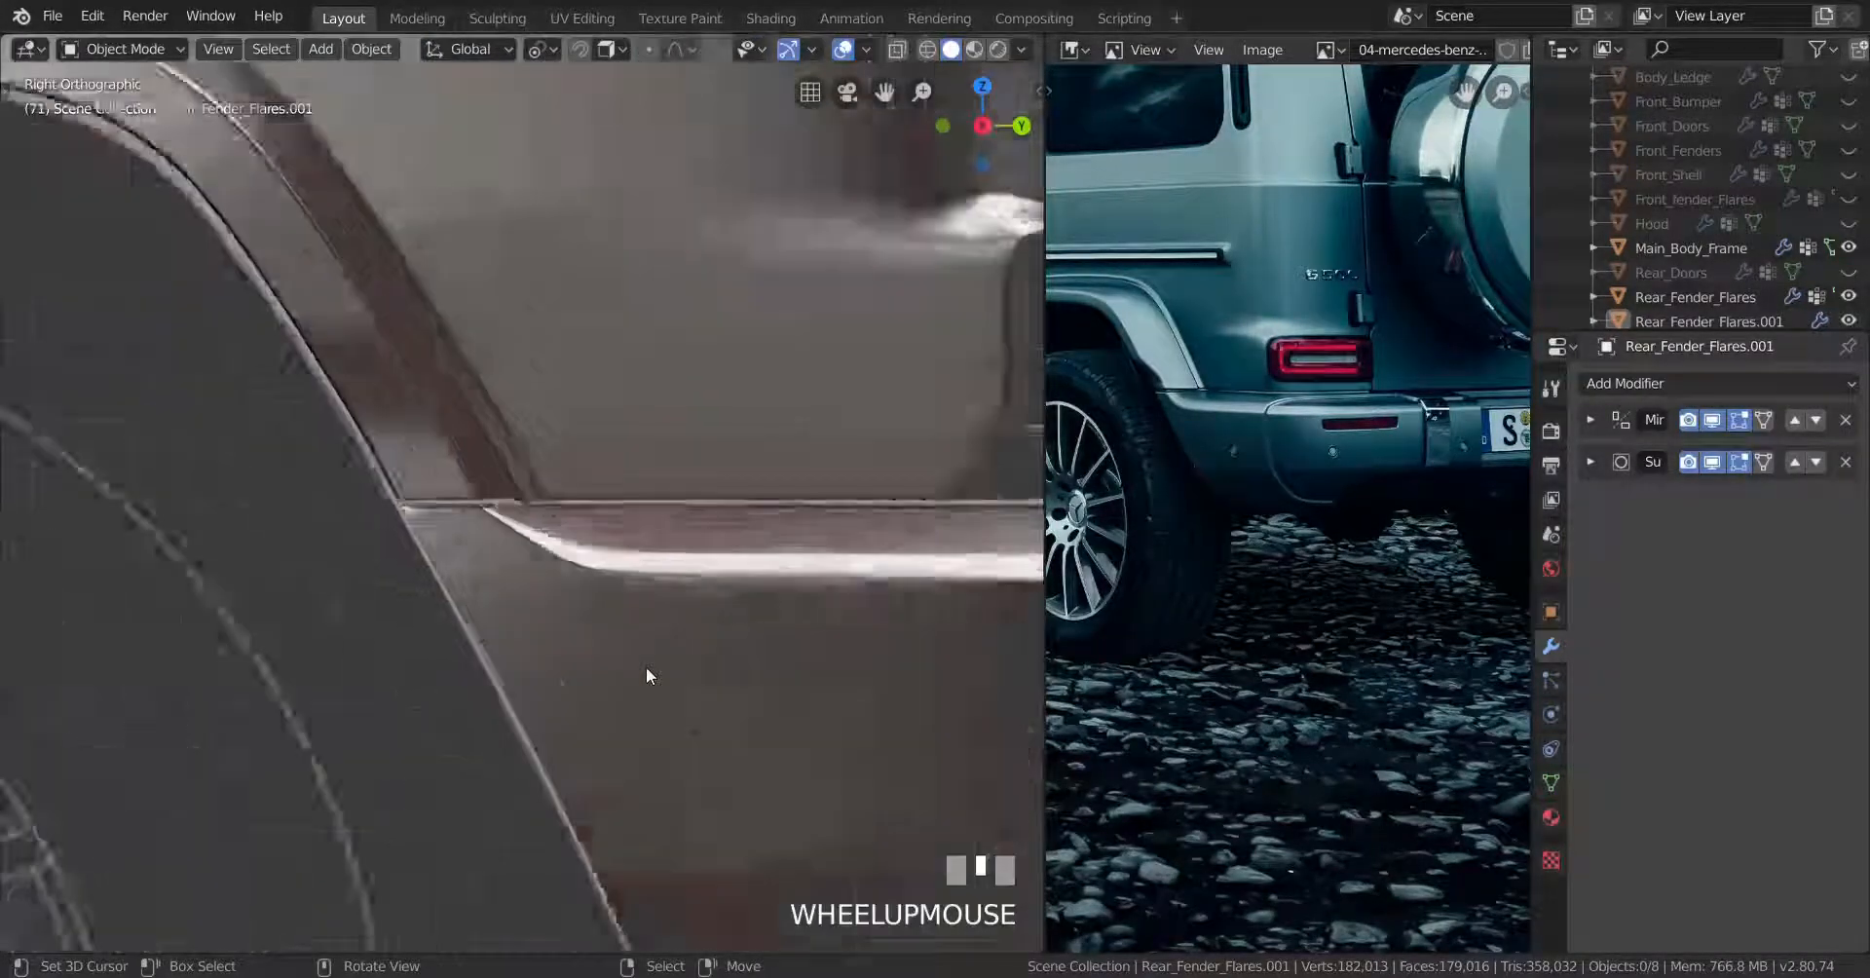
key("Tab")
scroll(623, 648, "up", 4)
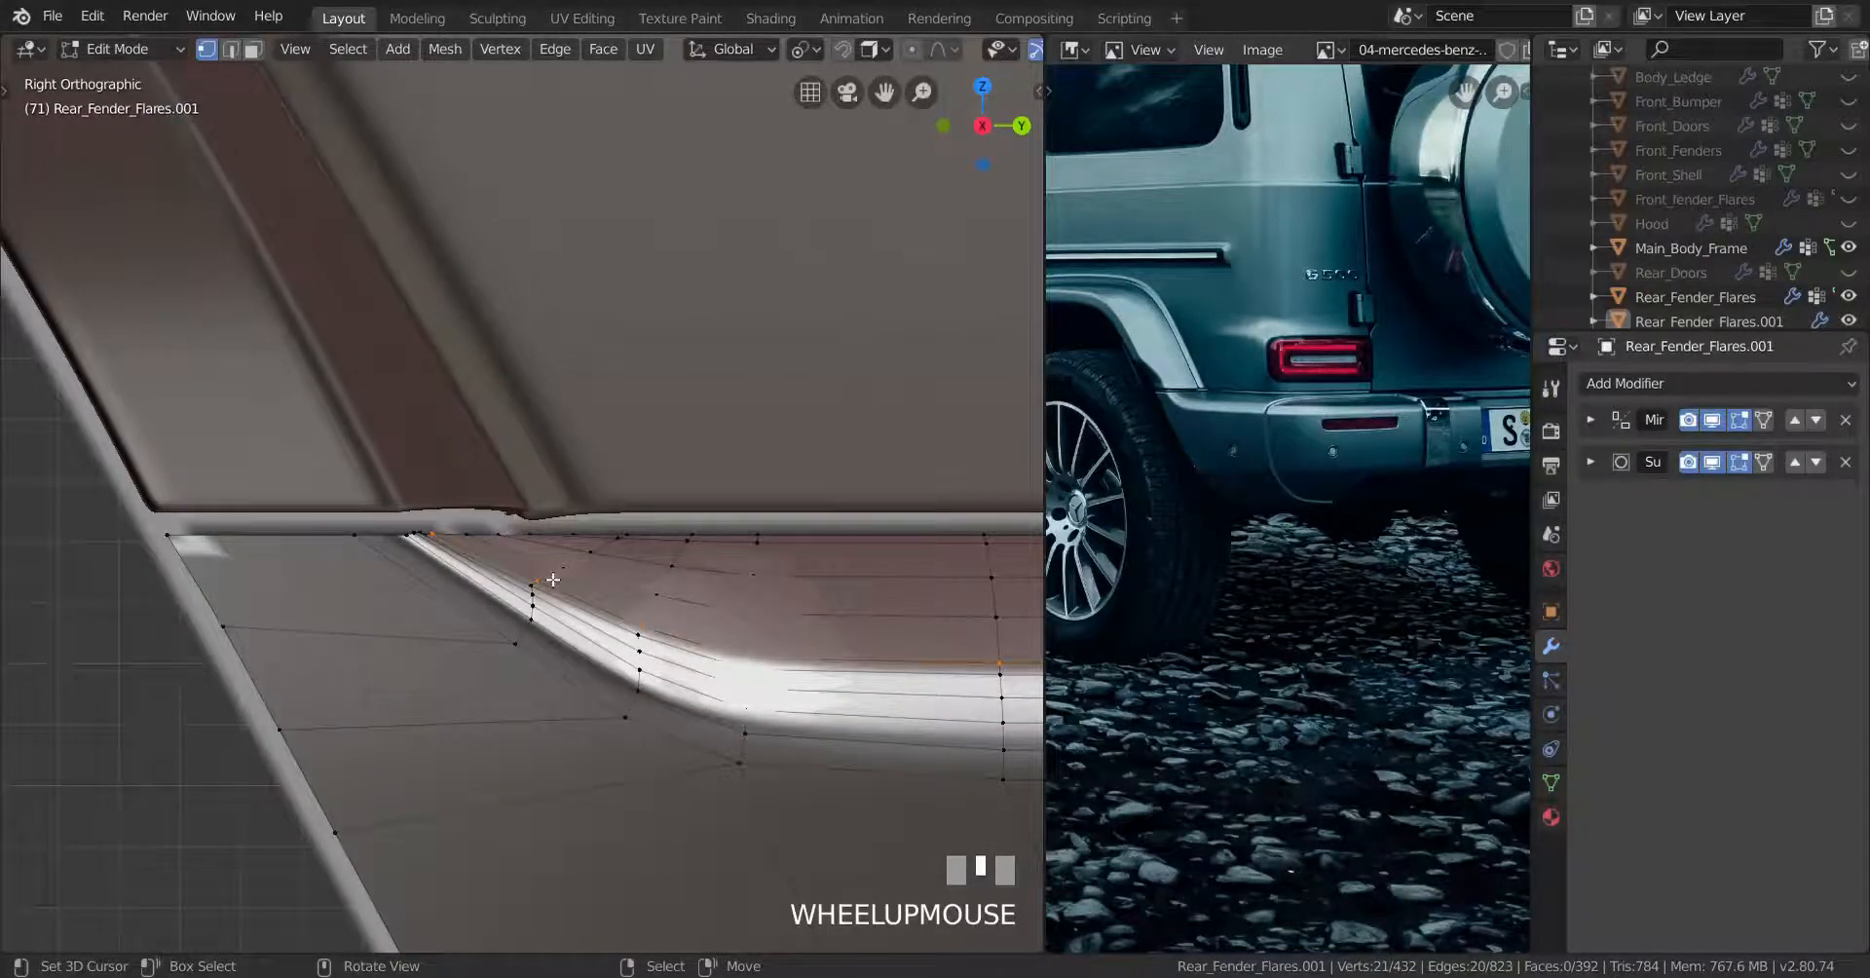
right_click(533, 583)
right_click(515, 643, "ctrl")
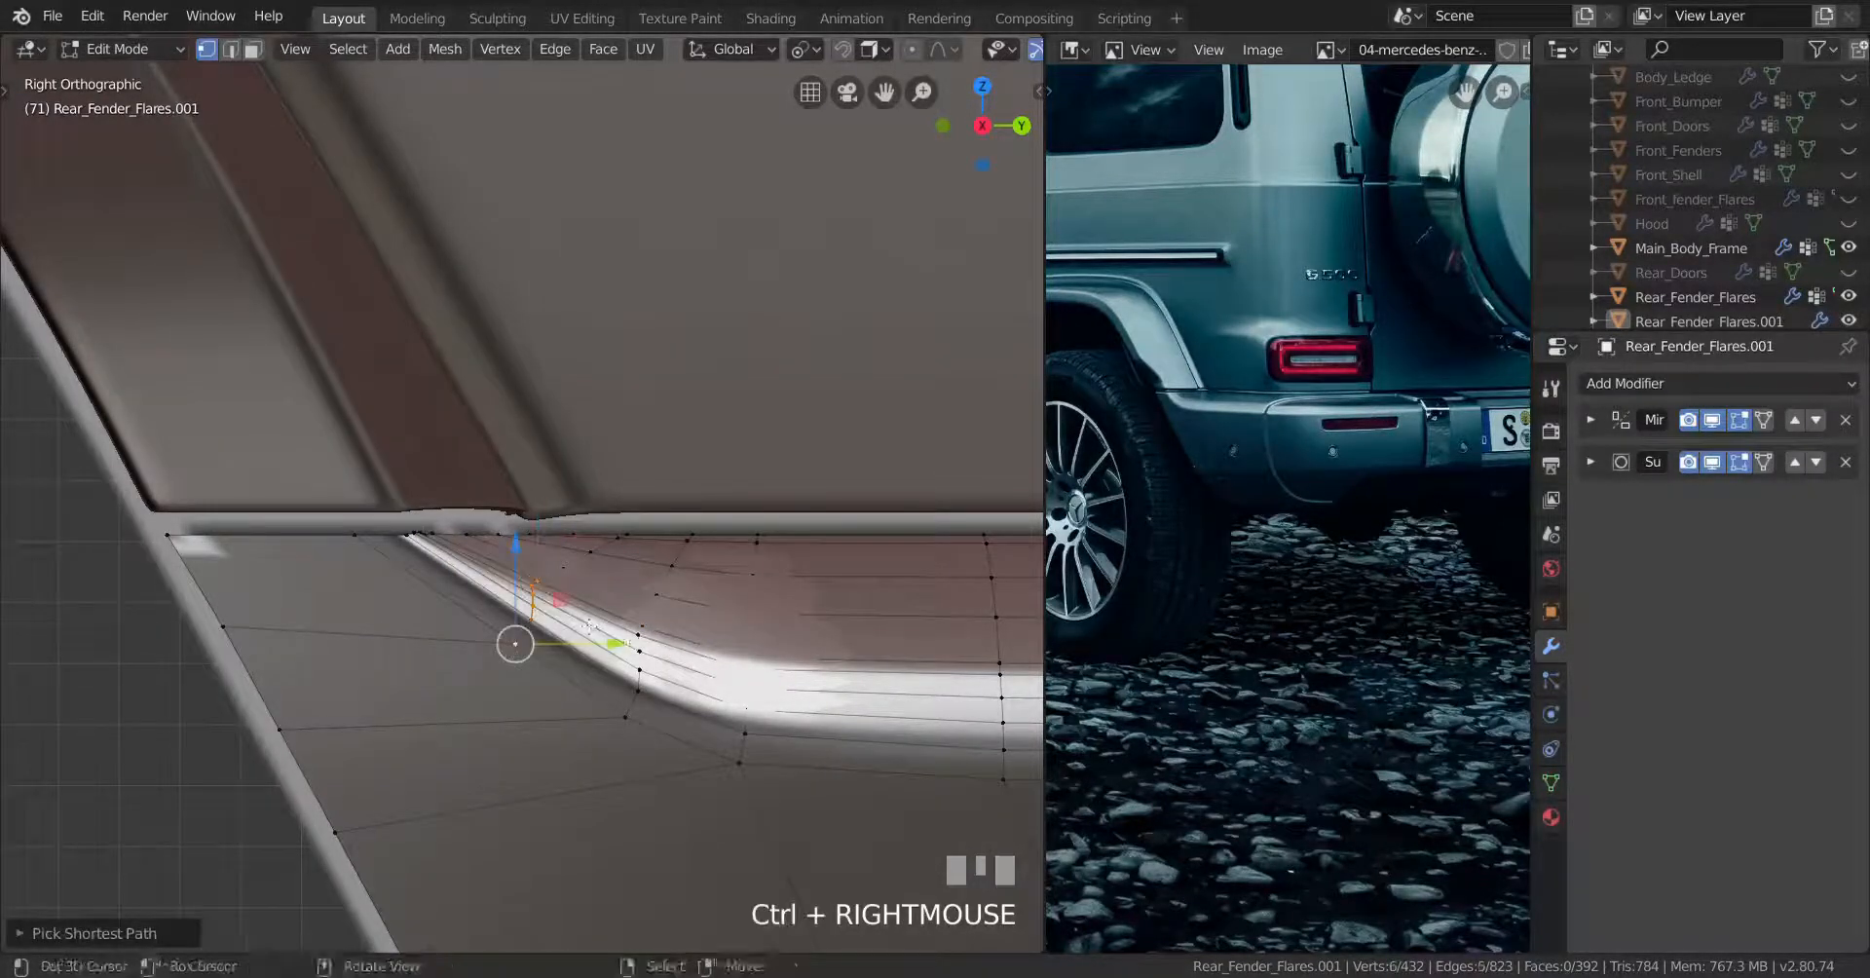
key("g")
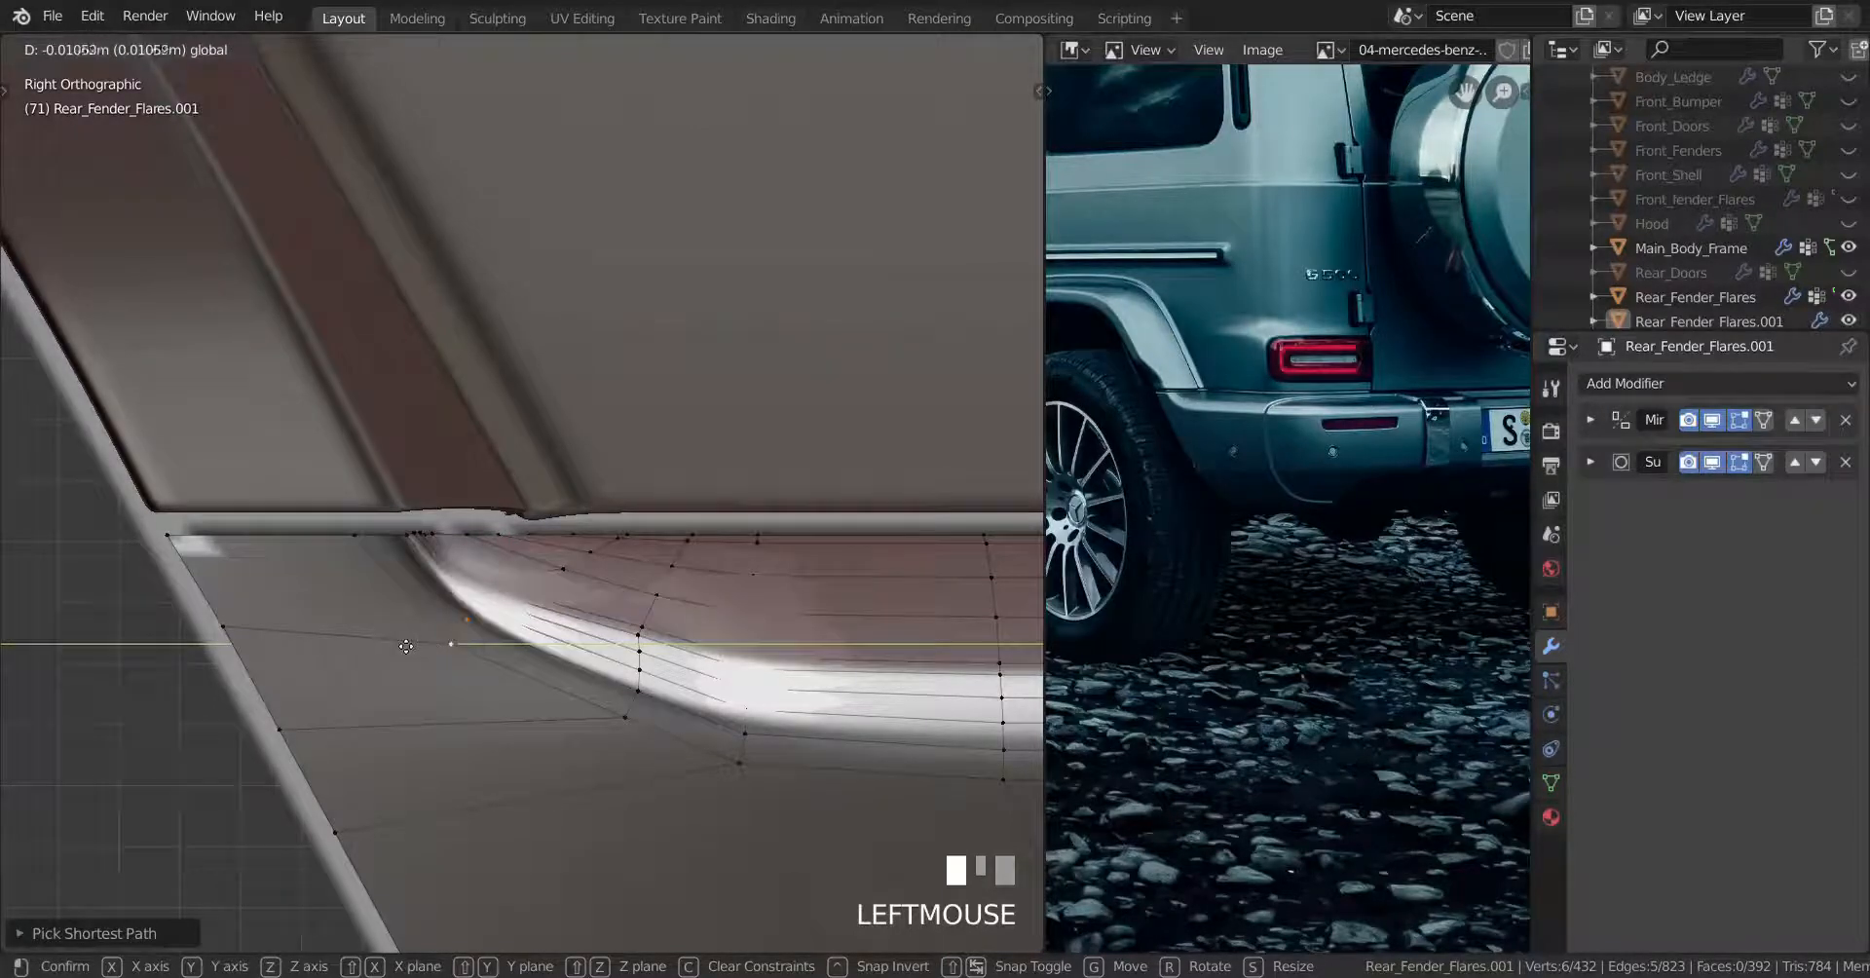
left_click(406, 645)
right_click(456, 641, "shift")
Nudge the selected corner vertices along Y toward the wheel arch and inspect the curve beneath the fender flare
scroll(530, 631, "down", 10)
middle_click_drag(557, 628, 501, 586)
key("KP_Decimal")
left_click_drag(590, 550, 519, 548)
mouse_move(519, 547)
middle_mouse_down()
mouse_move(487, 537)
mouse_move(546, 531)
middle_mouse_up()
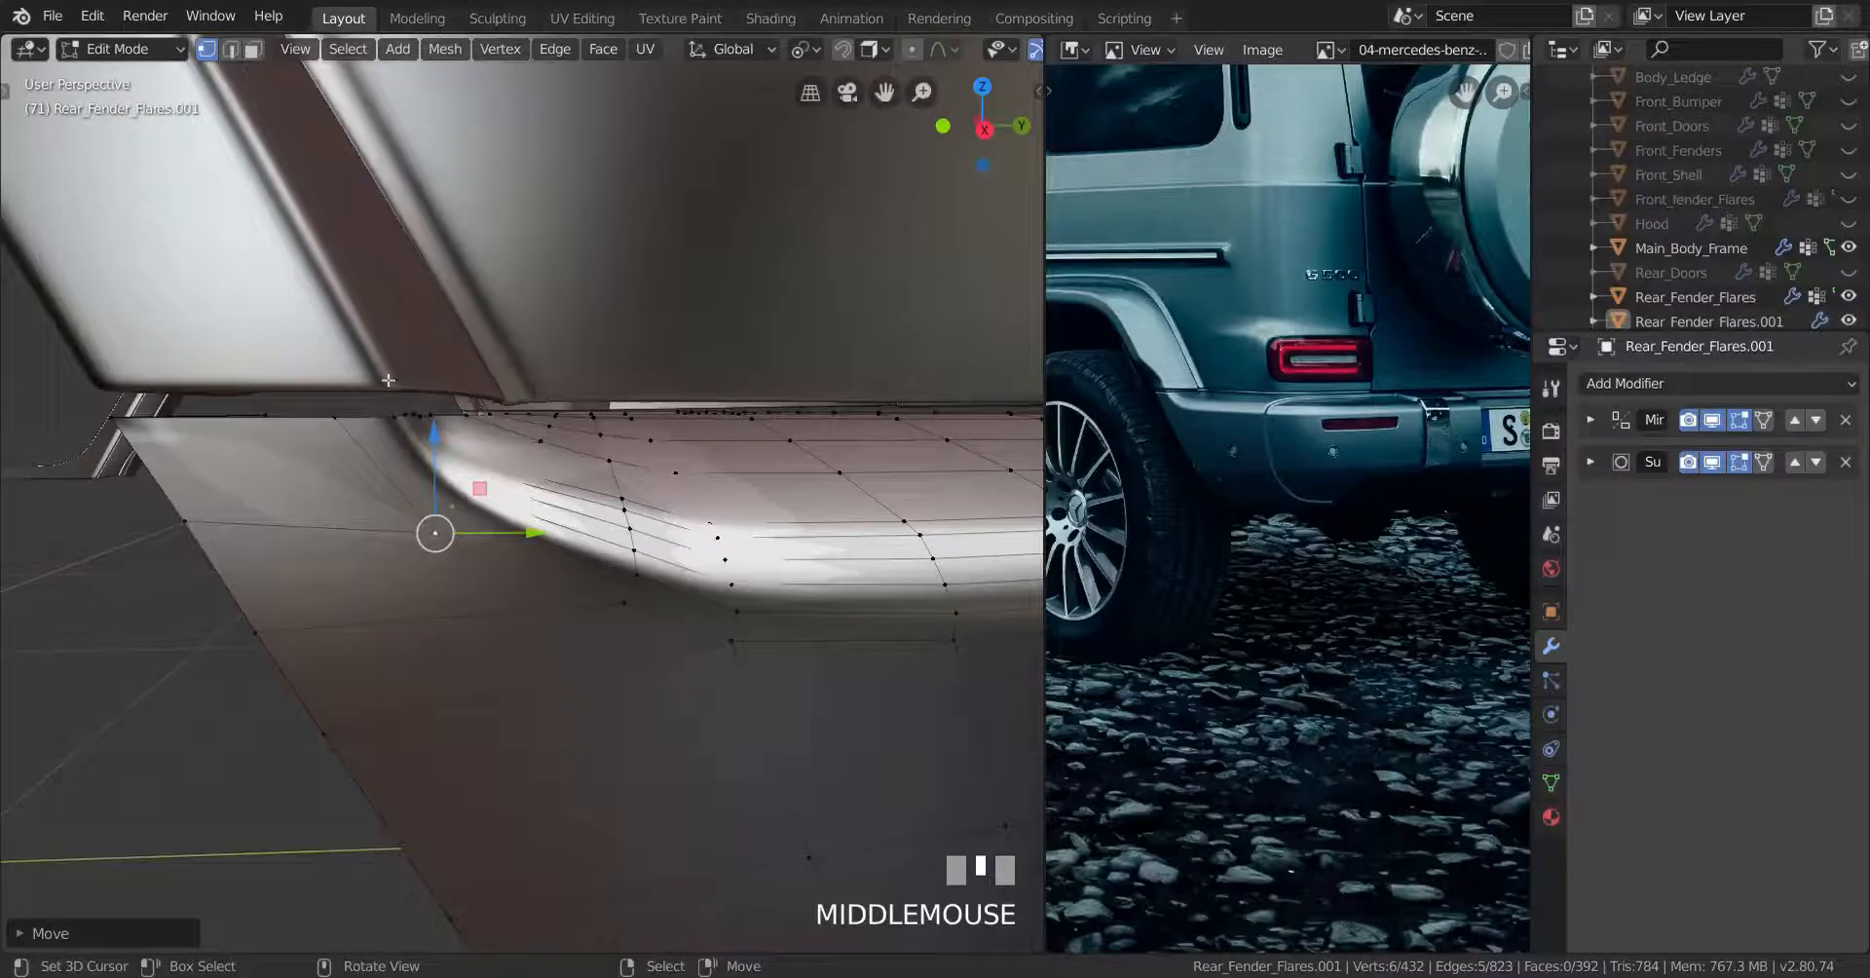
middle_click_drag(847, 590, 820, 595)
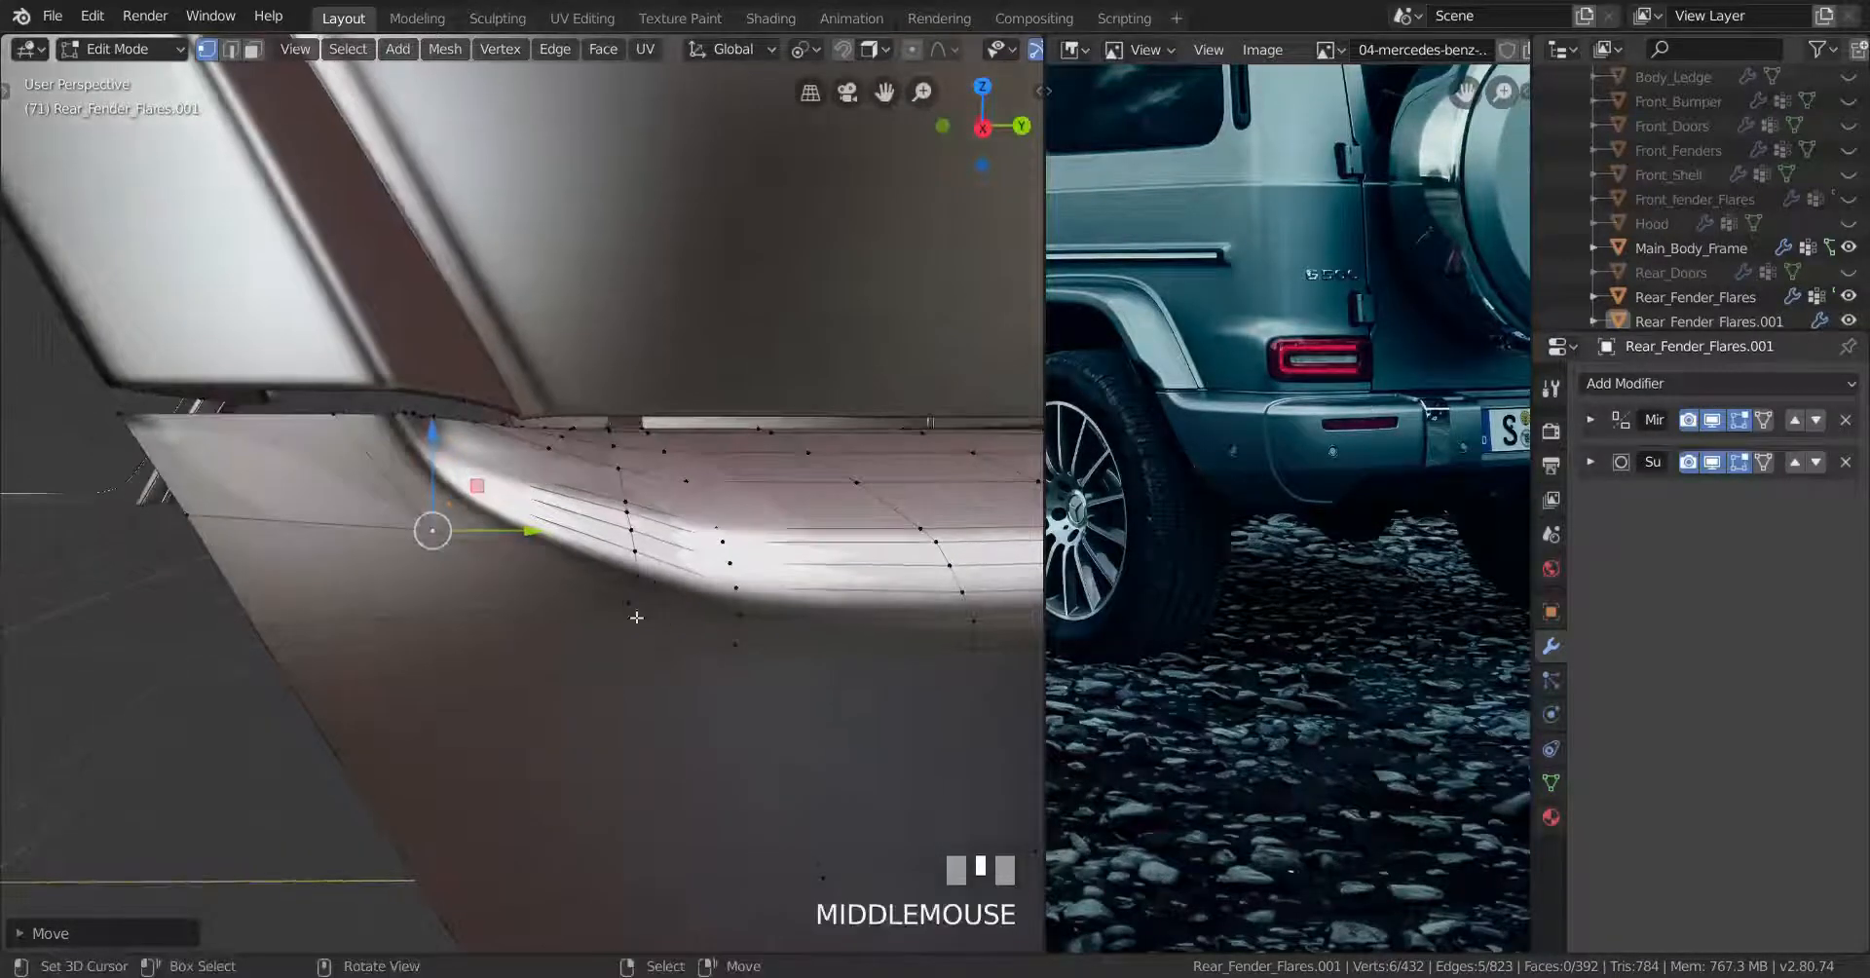
Move the next vertex column of the bumper's rounded corner along Y toward the wheel arch and slightly down along Z
right_click(628, 608)
right_click(626, 501, "ctrl")
left_click_drag(672, 505, 205, 597)
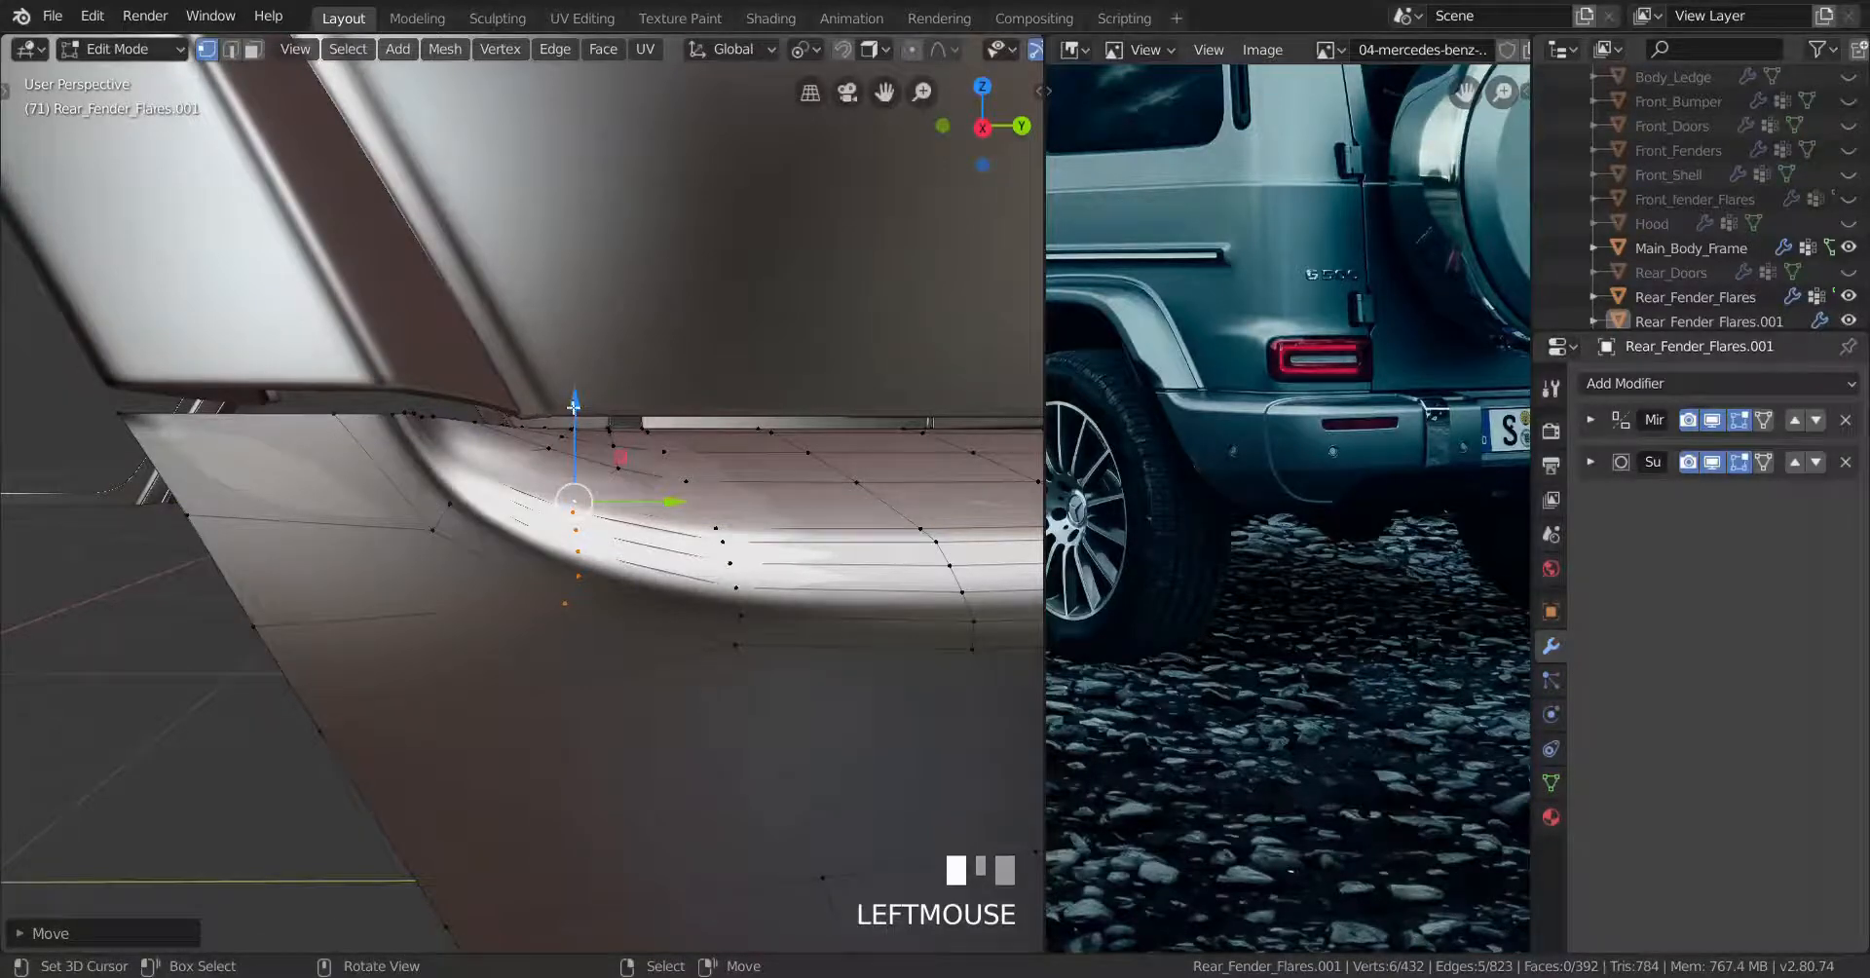
left_click_drag(573, 406, 589, 484)
key("Tab")
middle_click_drag(585, 492, 547, 612)
key("Tab")
scroll(575, 590, "up", 1)
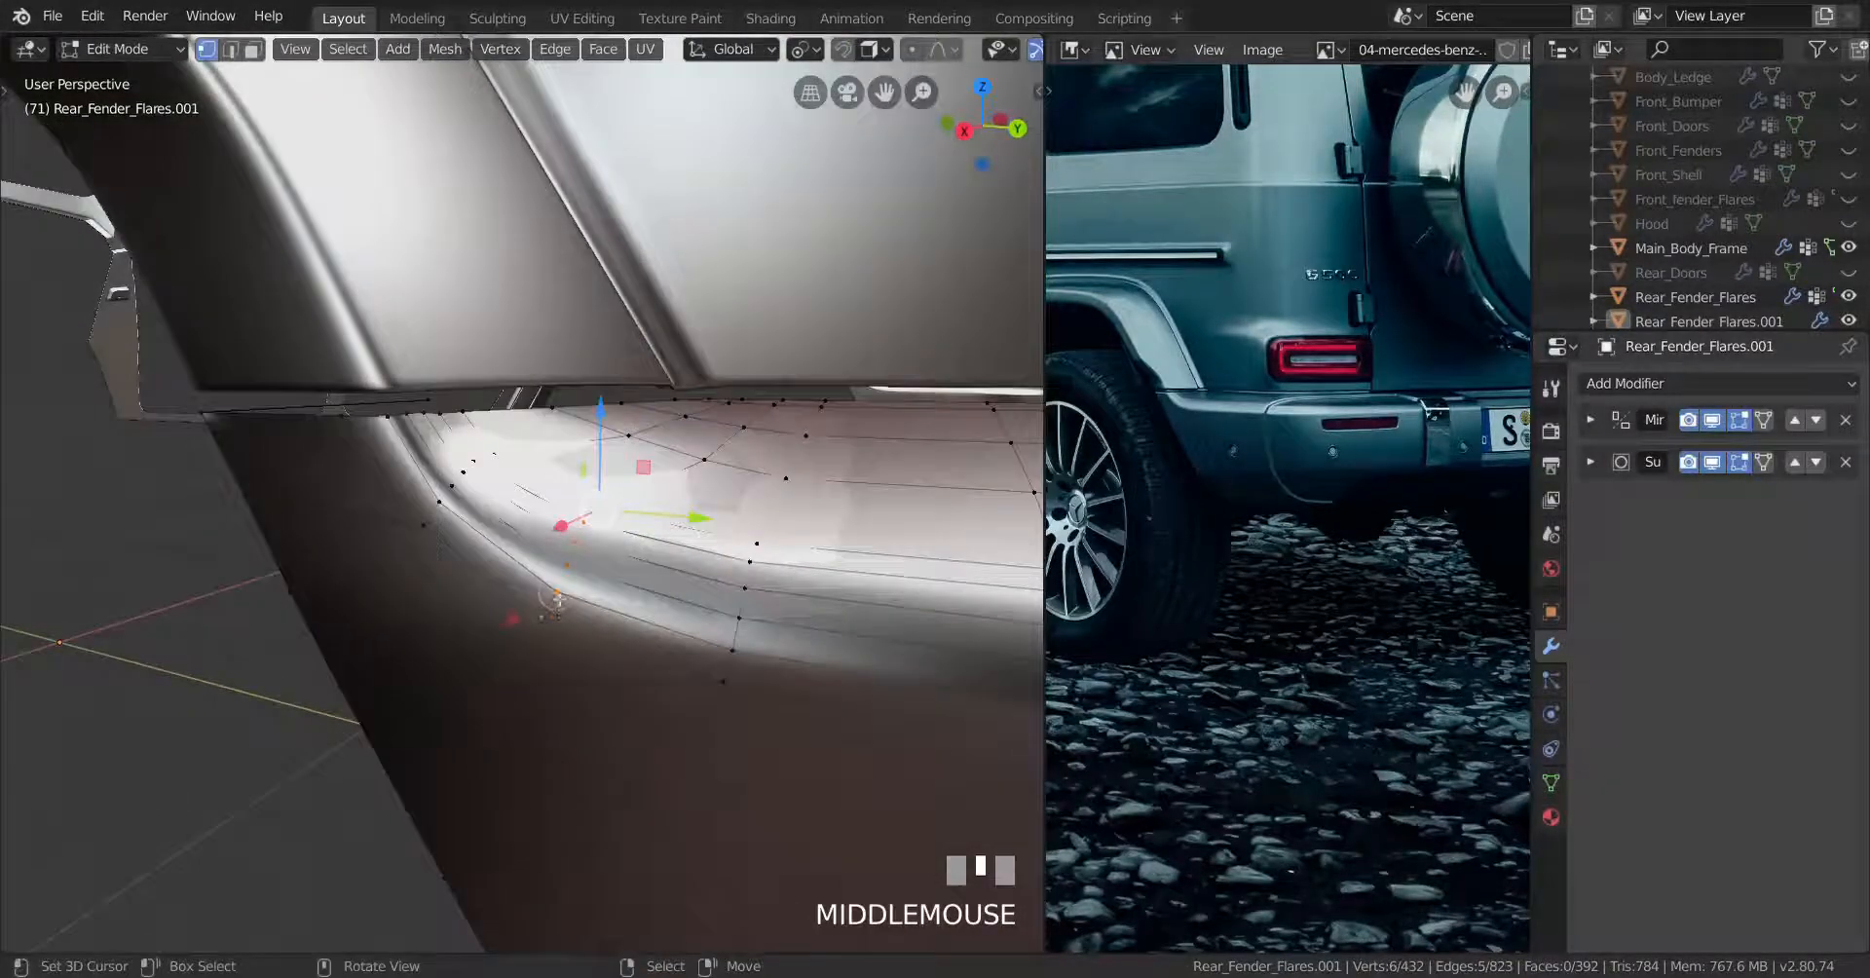
Connect the moved corner column to the top surface with a new edge path and dissolve the redundant old edges
right_click(557, 592)
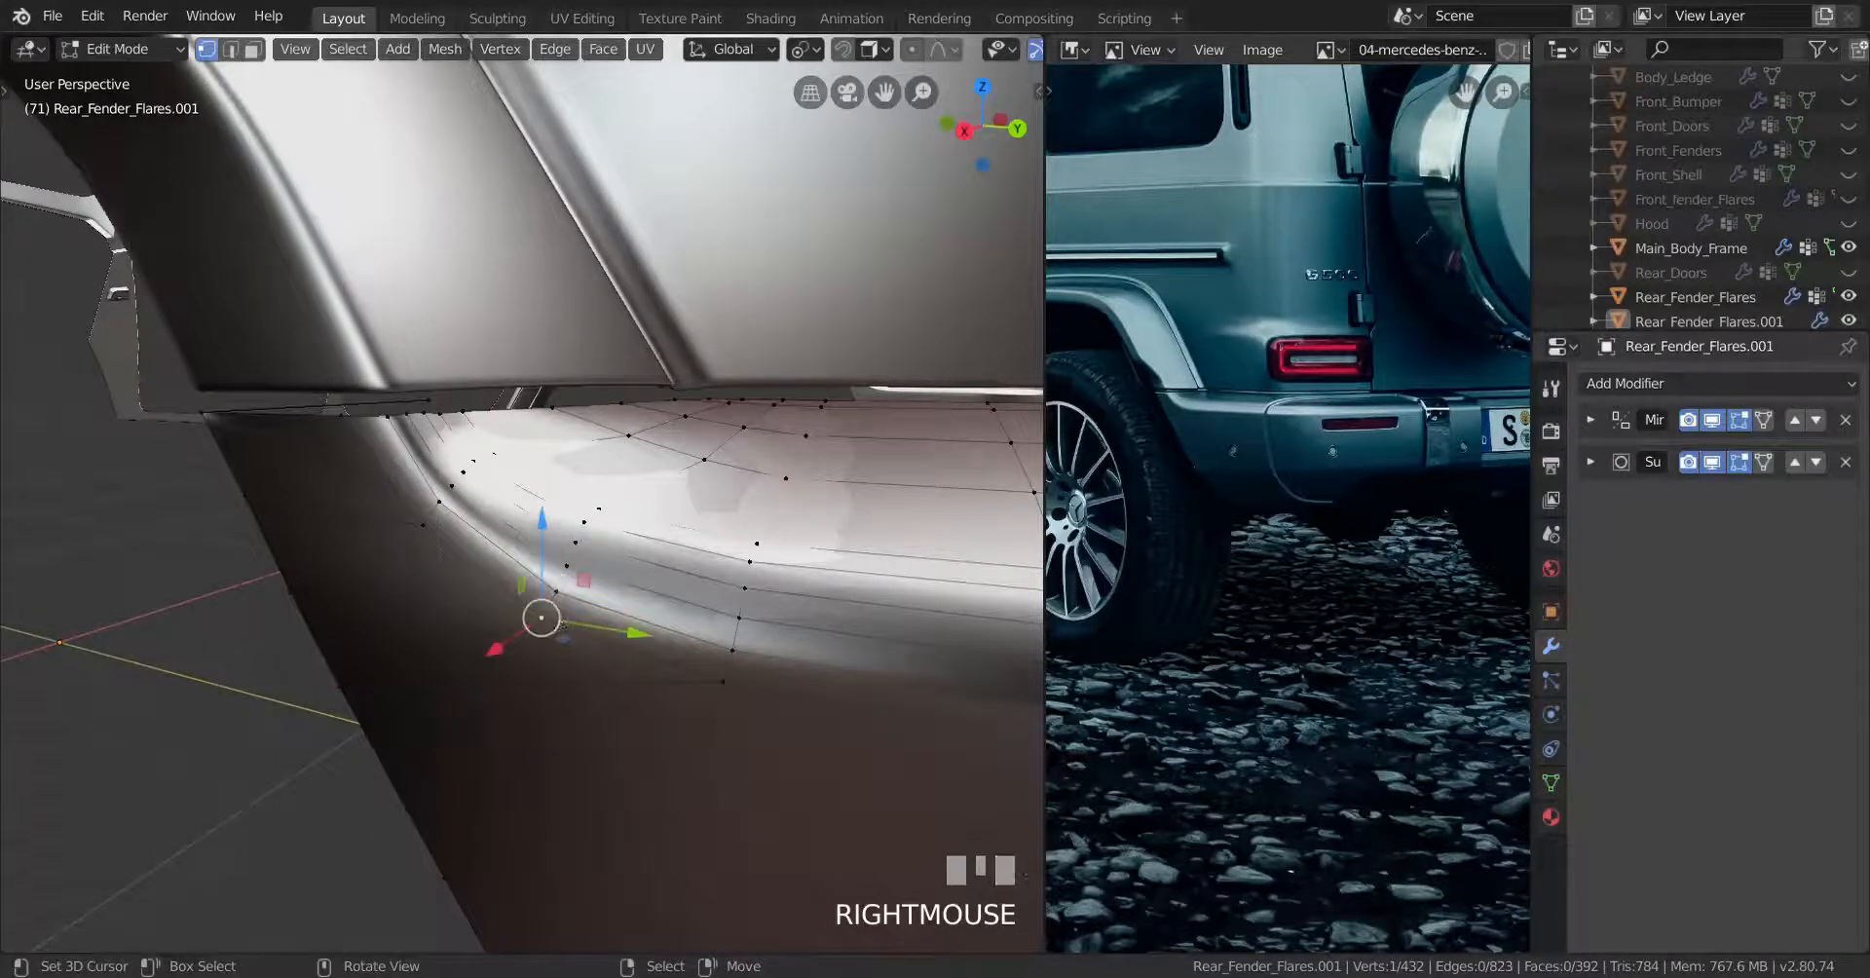
key("j")
middle_click_drag(662, 579, 737, 545)
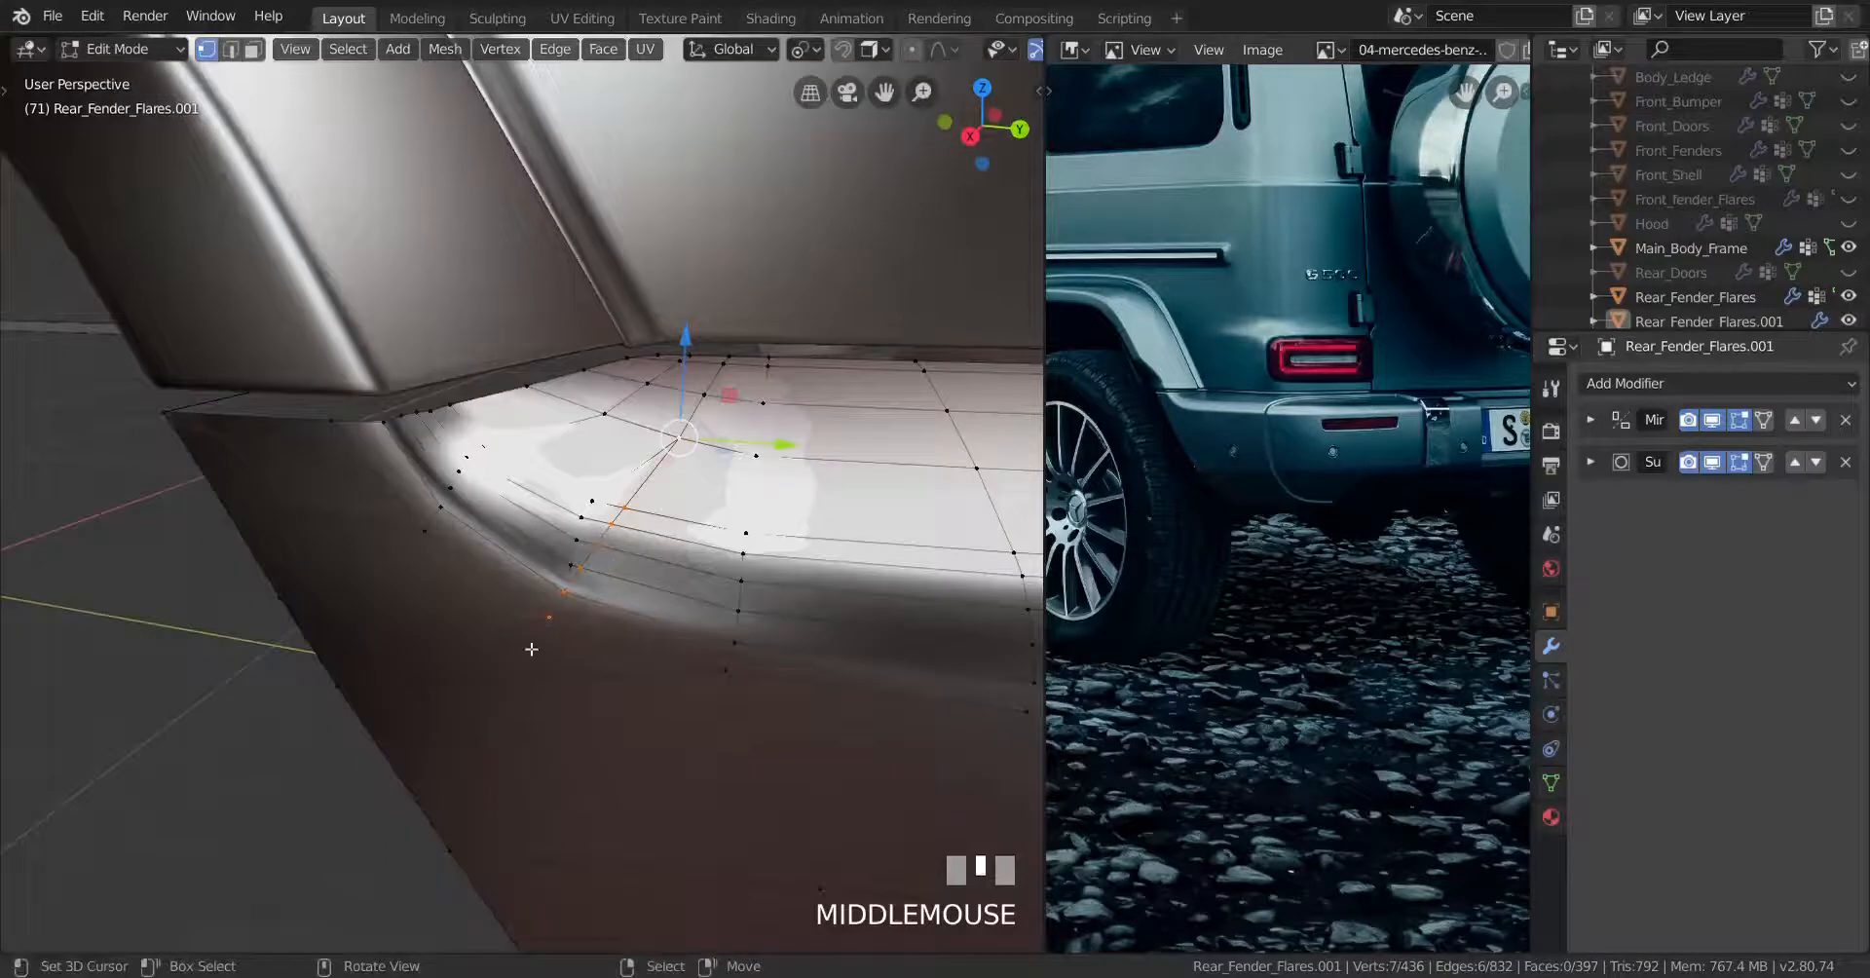
scroll(620, 594, "up", 2)
right_click(636, 492, "alt")
key("x")
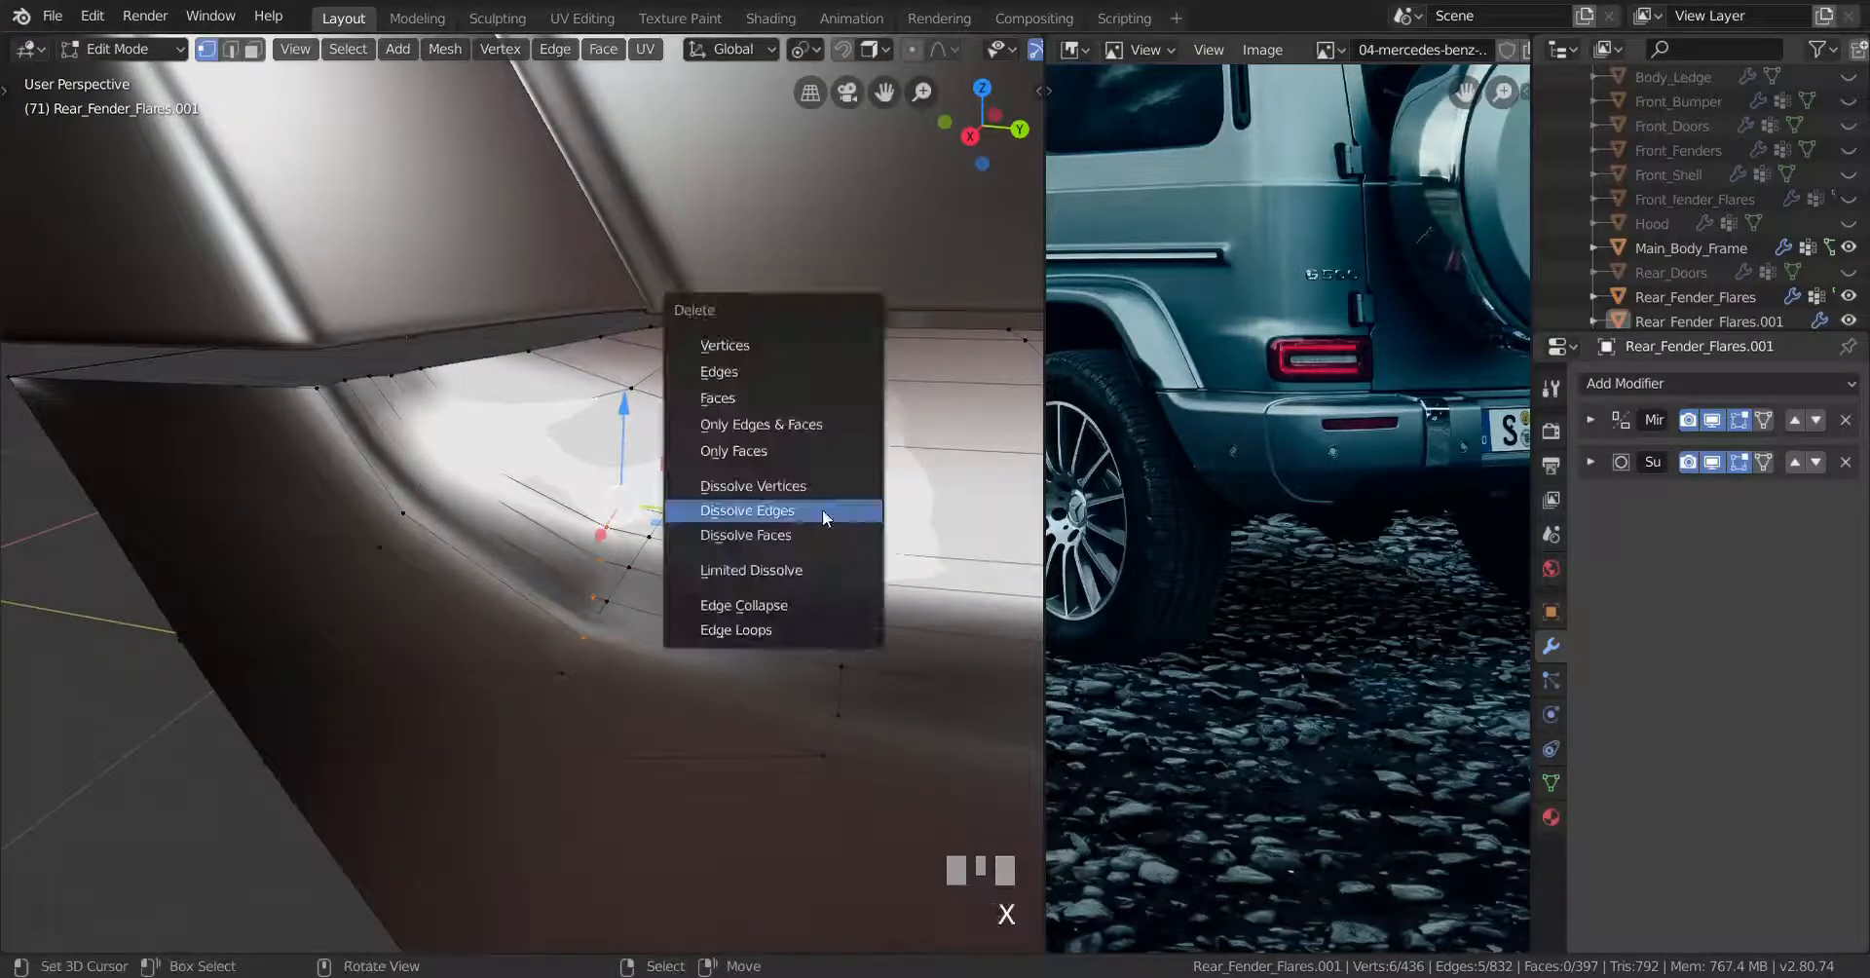
left_click(828, 511)
middle_click_drag(828, 511, 445, 599)
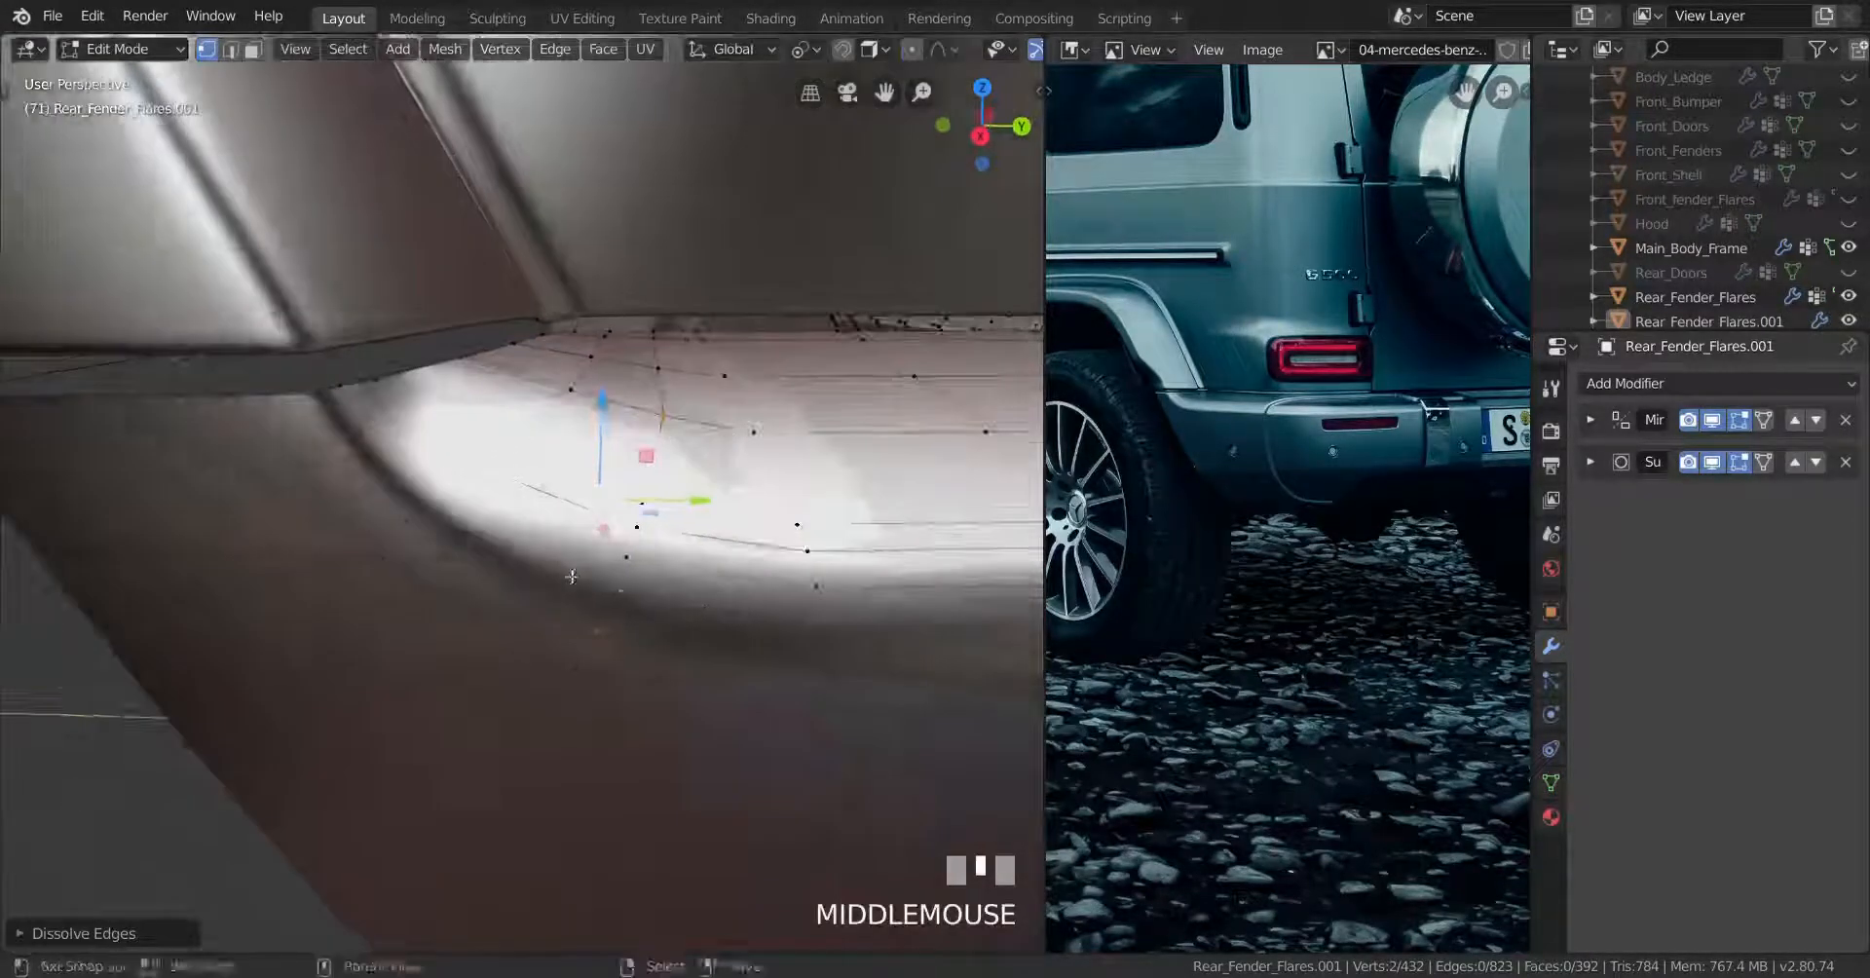
Connect the neighbouring column nearer the fender flare across the top surface and dissolve its leftover edges
right_click(445, 599)
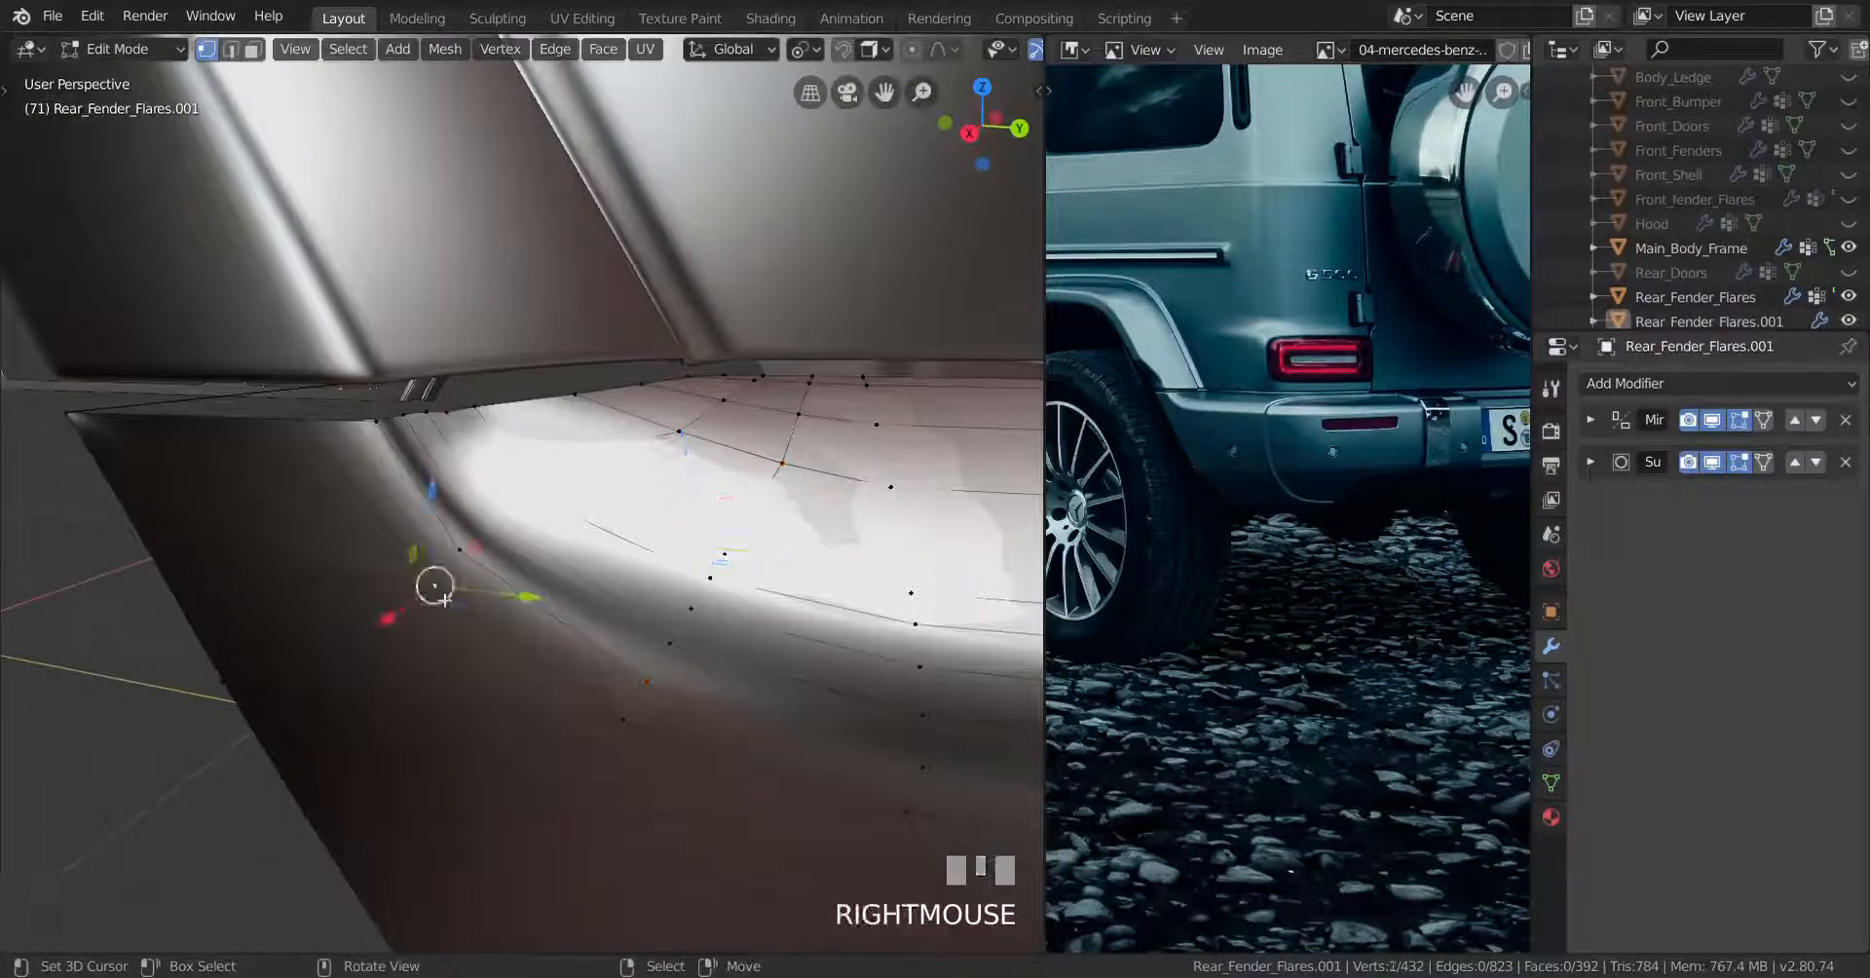
key("ctrl+z")
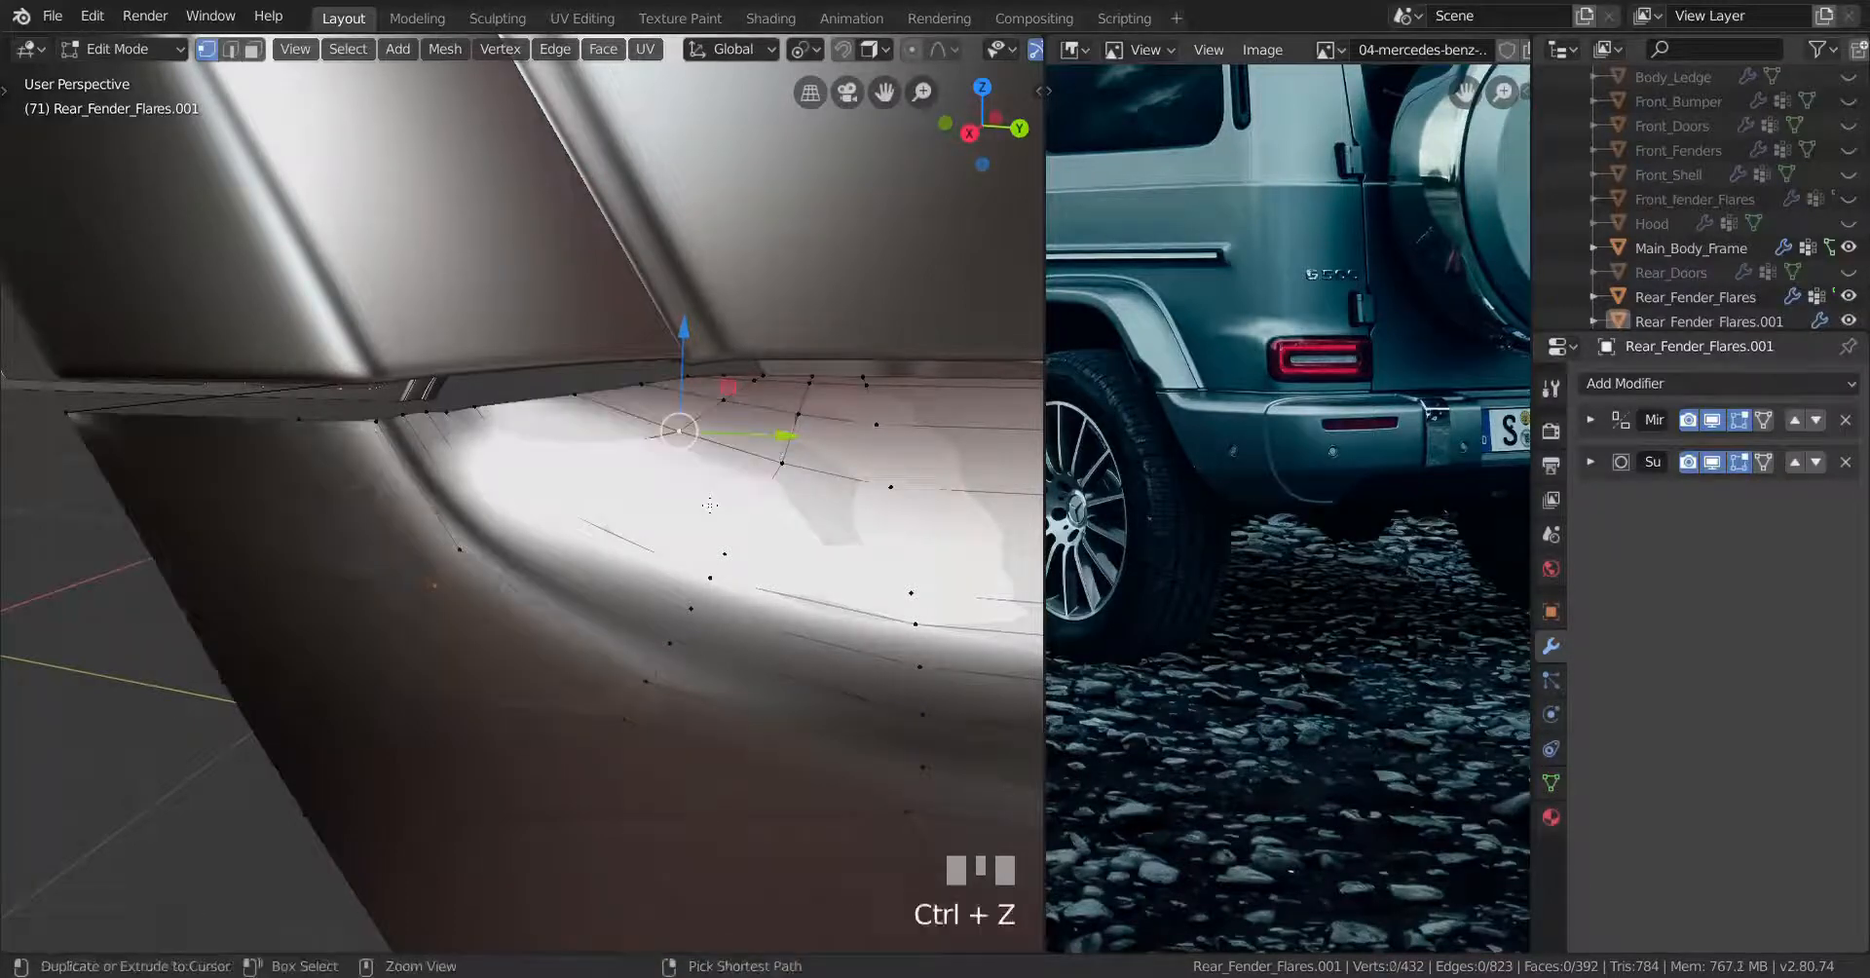
middle_click_drag(710, 505, 560, 467)
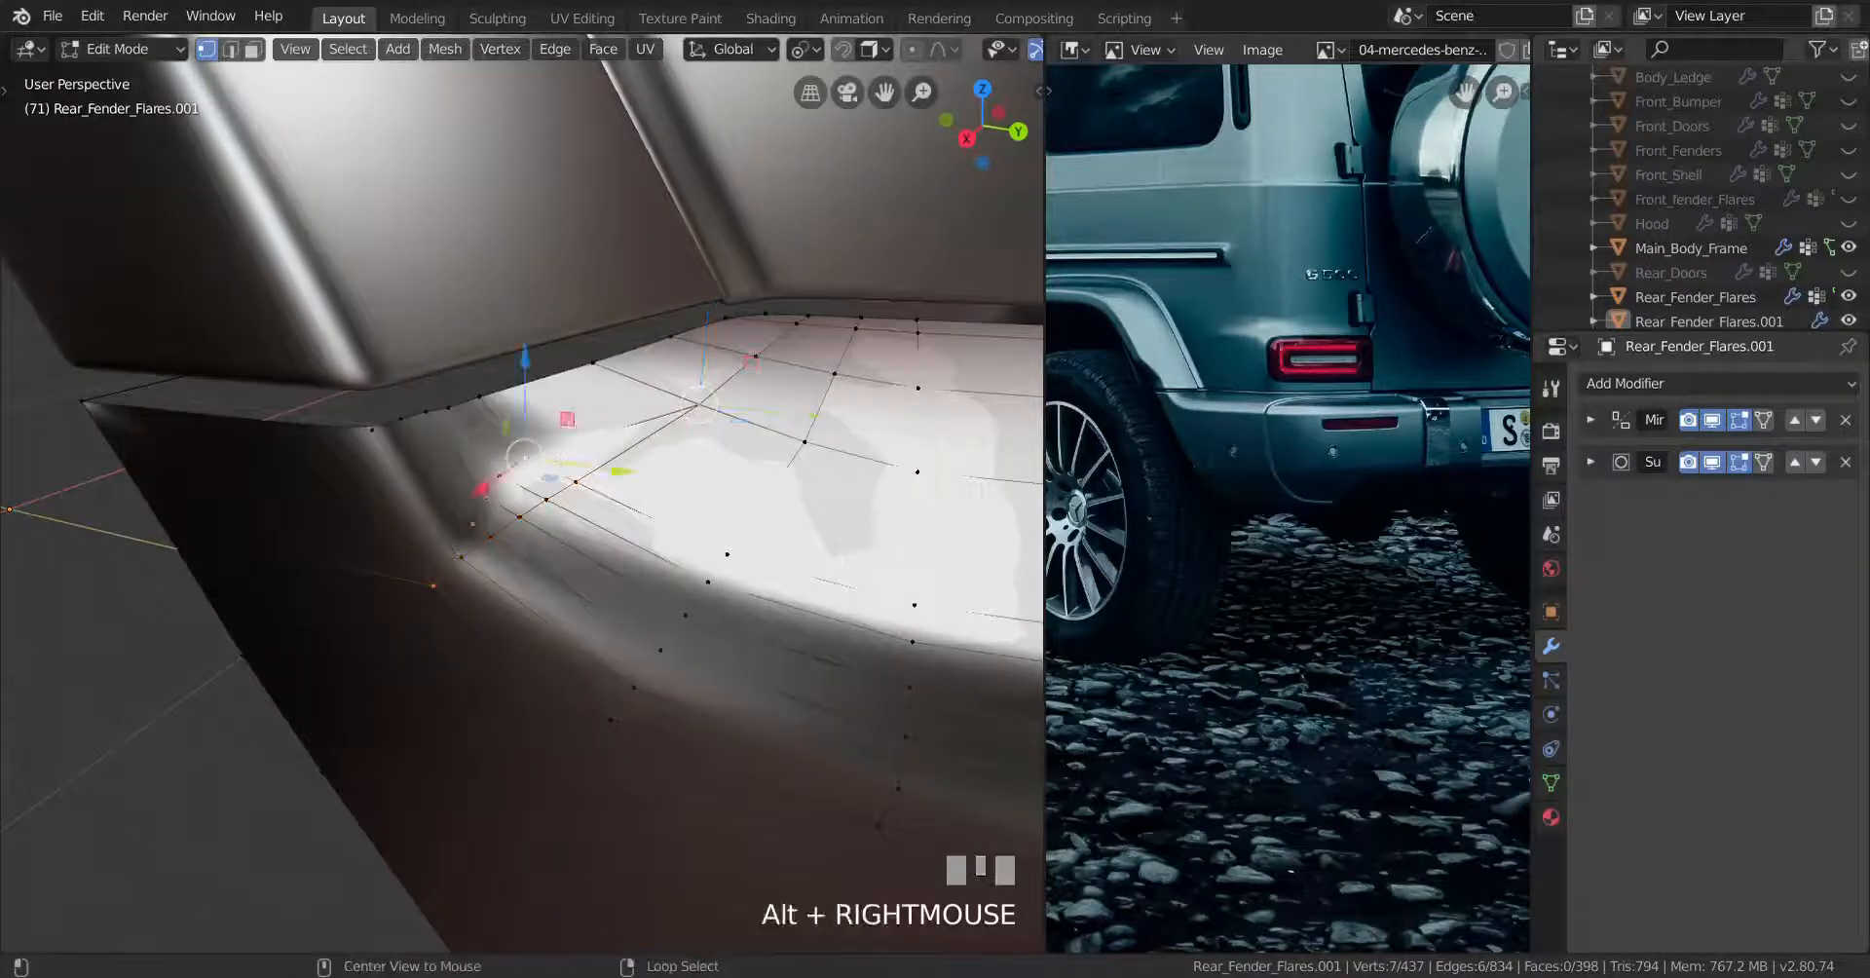
key("x")
left_click(762, 459)
Examine the shading of the bumper's corner and rounded upper edge from several angles in Object Mode
scroll(741, 478, "down", 2)
key("Tab")
key("alt+a")
middle_click_drag(638, 592, 404, 419)
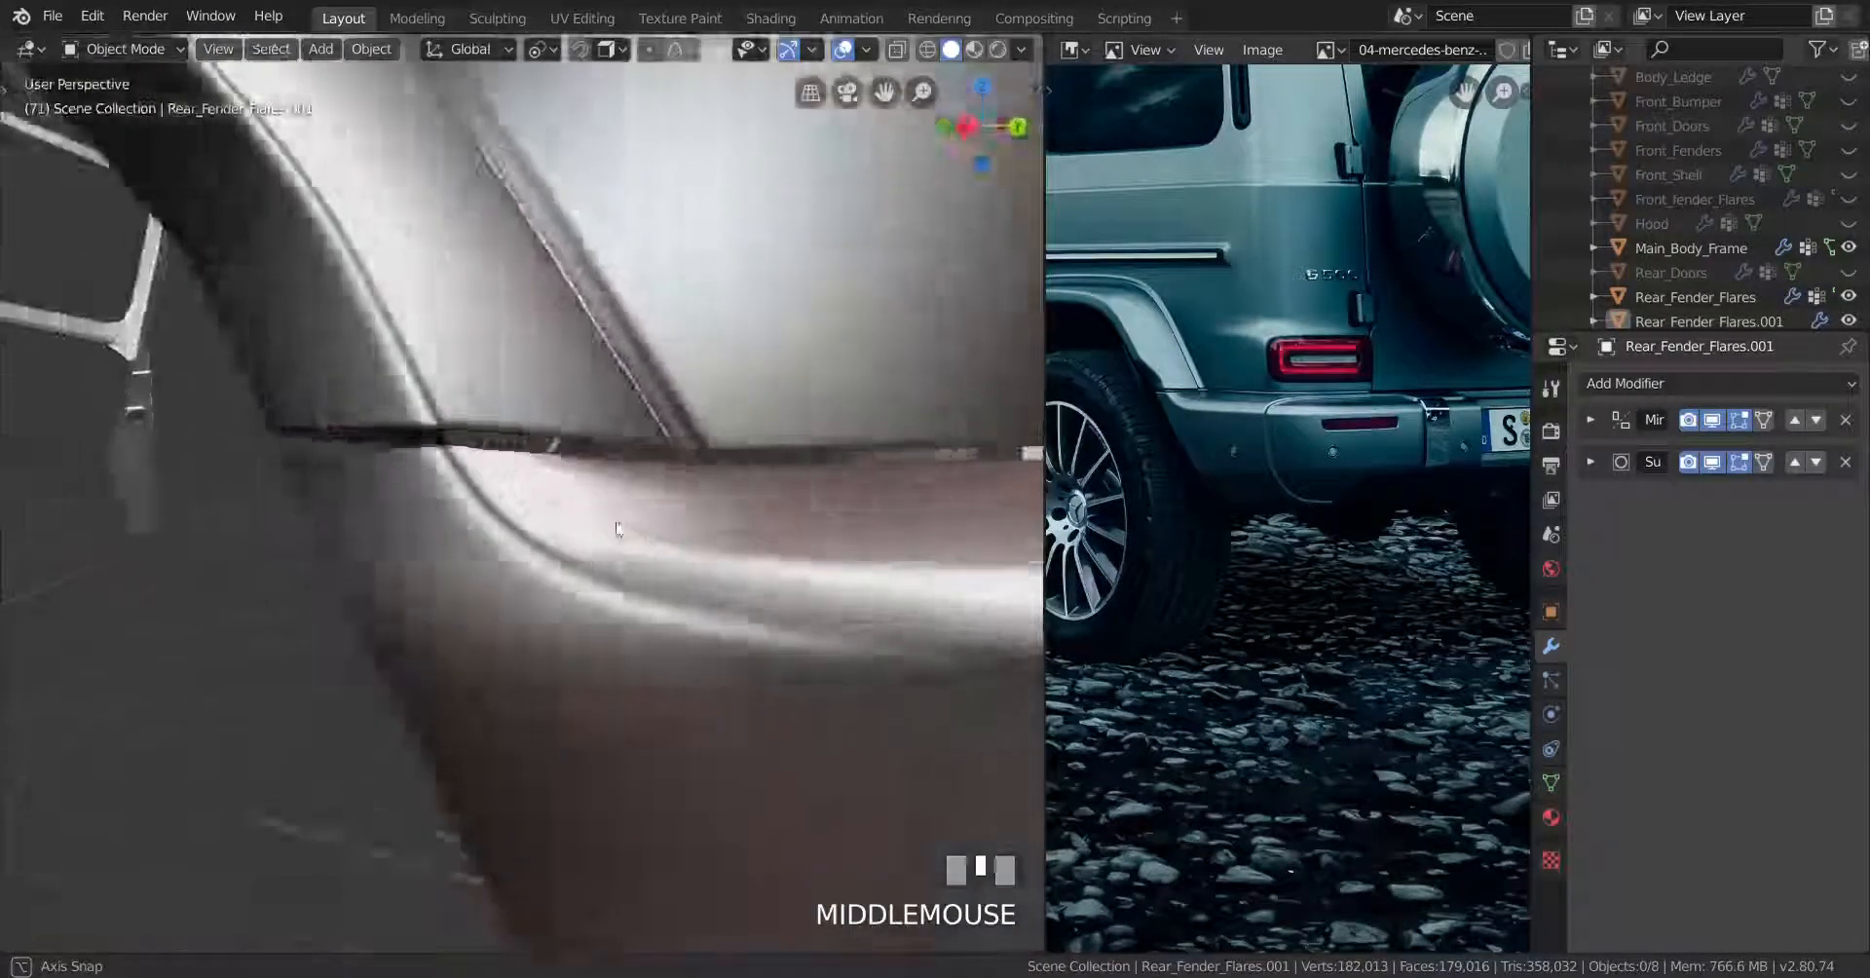
middle_click_drag(645, 601, 618, 718)
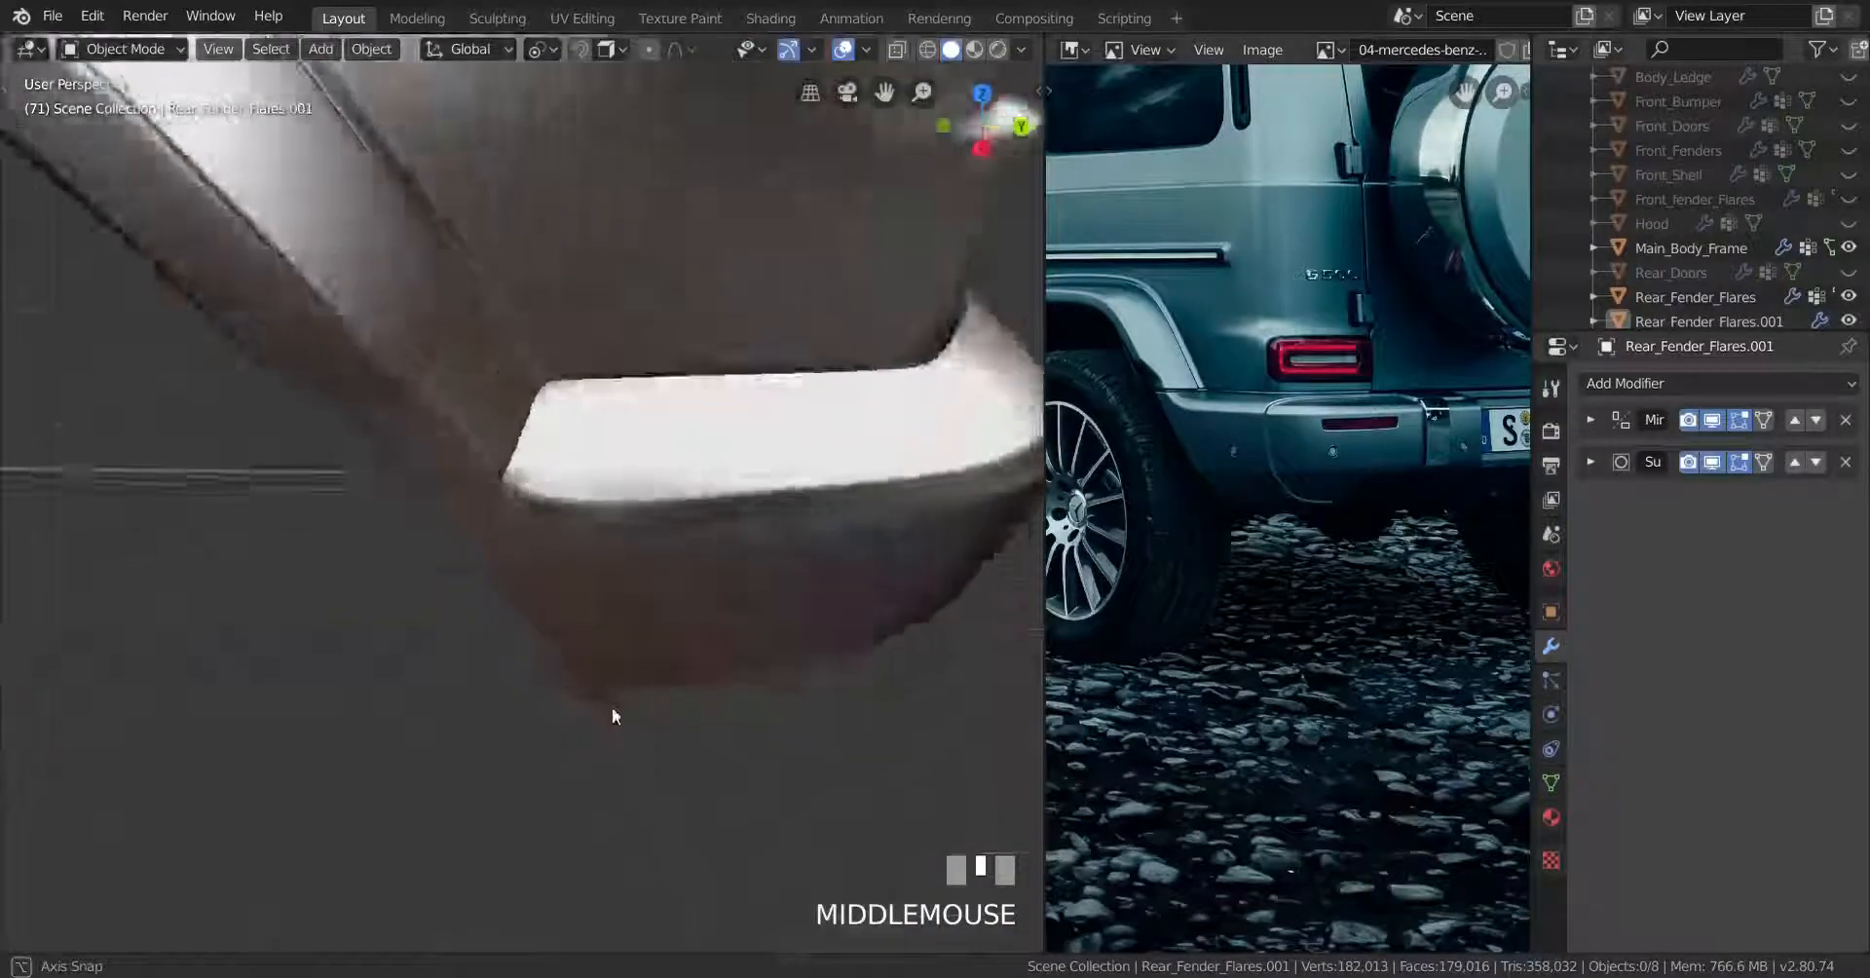
scroll(710, 659, "down", 2)
middle_click_drag(710, 659, 631, 598)
scroll(438, 639, "up", 2)
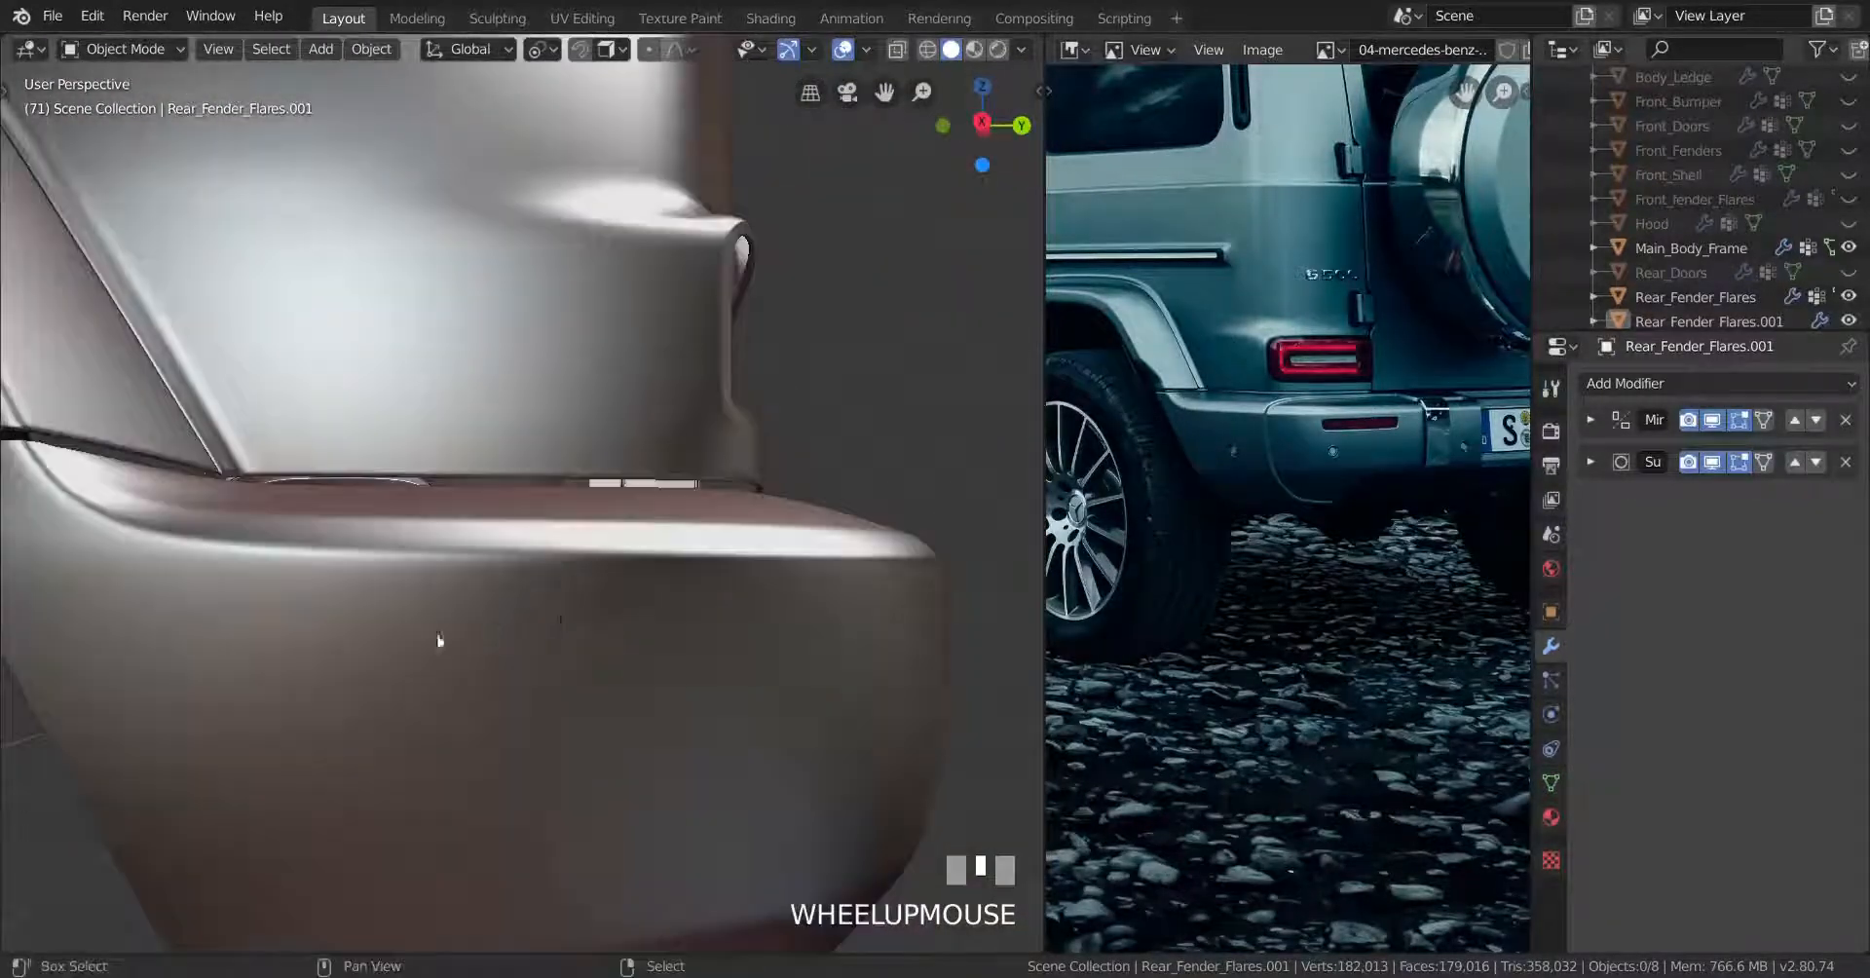
middle_click_drag(438, 639, 686, 691)
In back orthographic view, vertex-slide the outer side vertex beside the bumper's rounded upper corner along its edge
key("Tab")
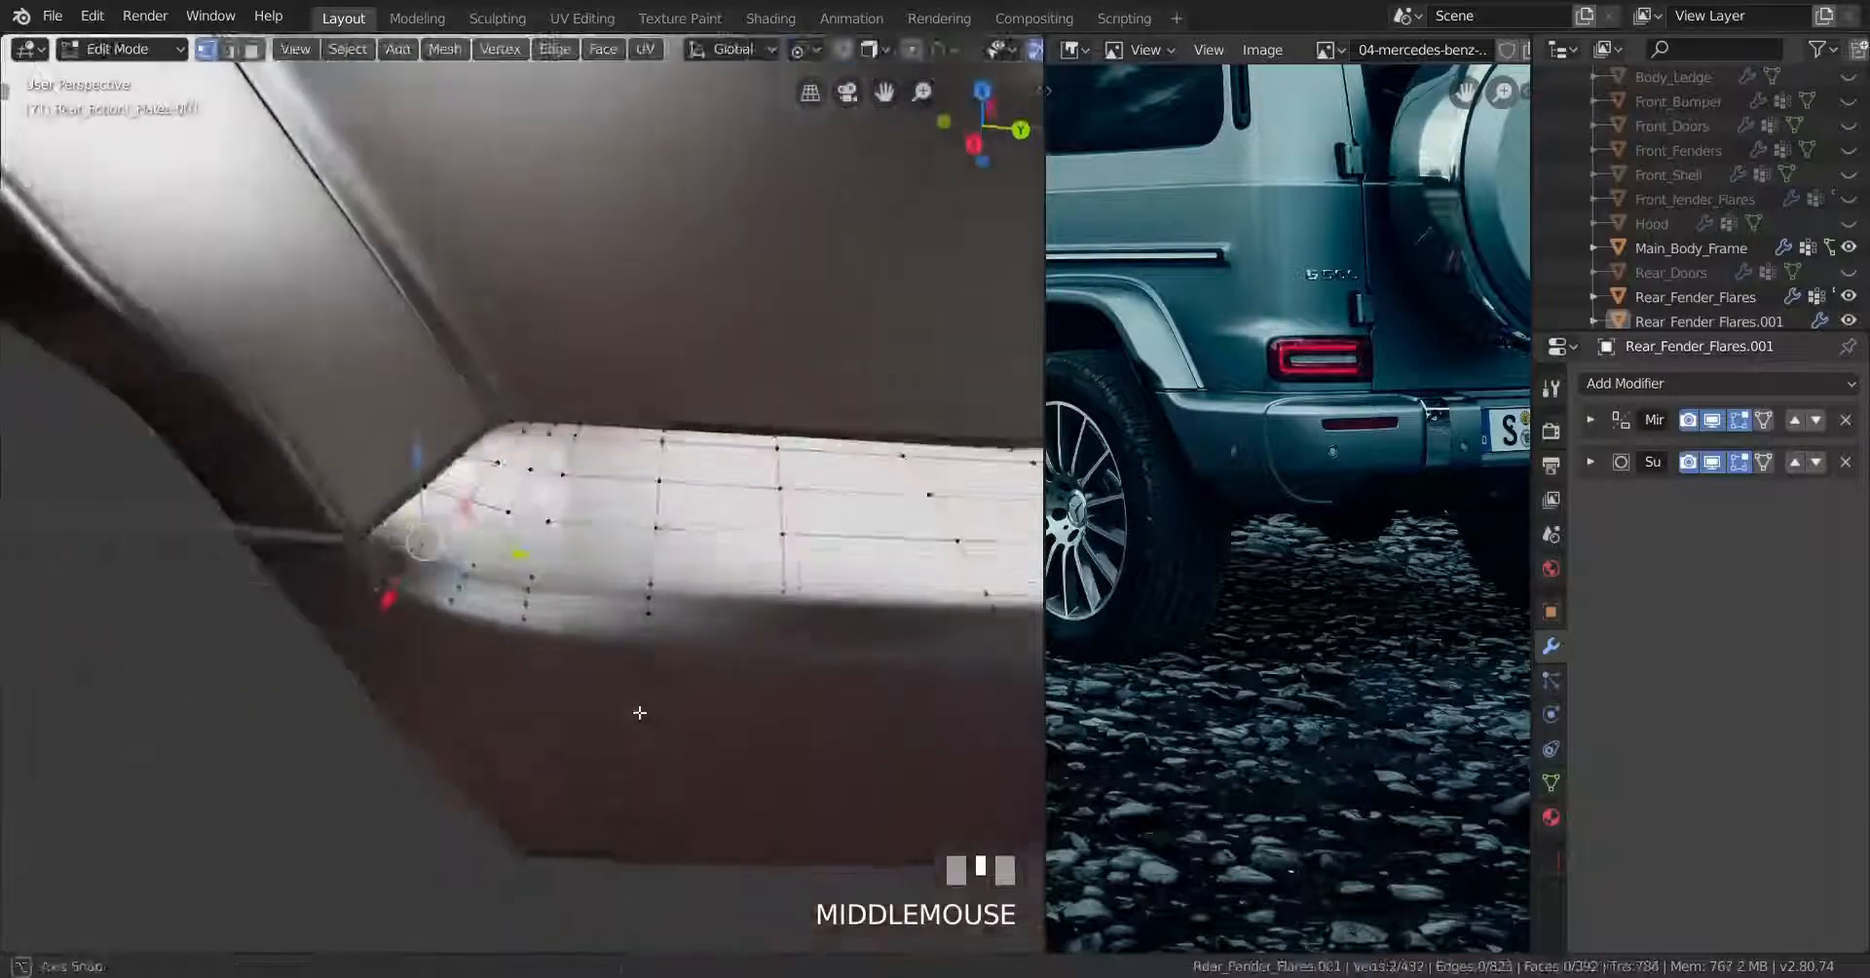
middle_click_drag(639, 710, 549, 490)
scroll(434, 529, "down", 2)
key("ctrl+KP_1")
scroll(522, 505, "up", 2)
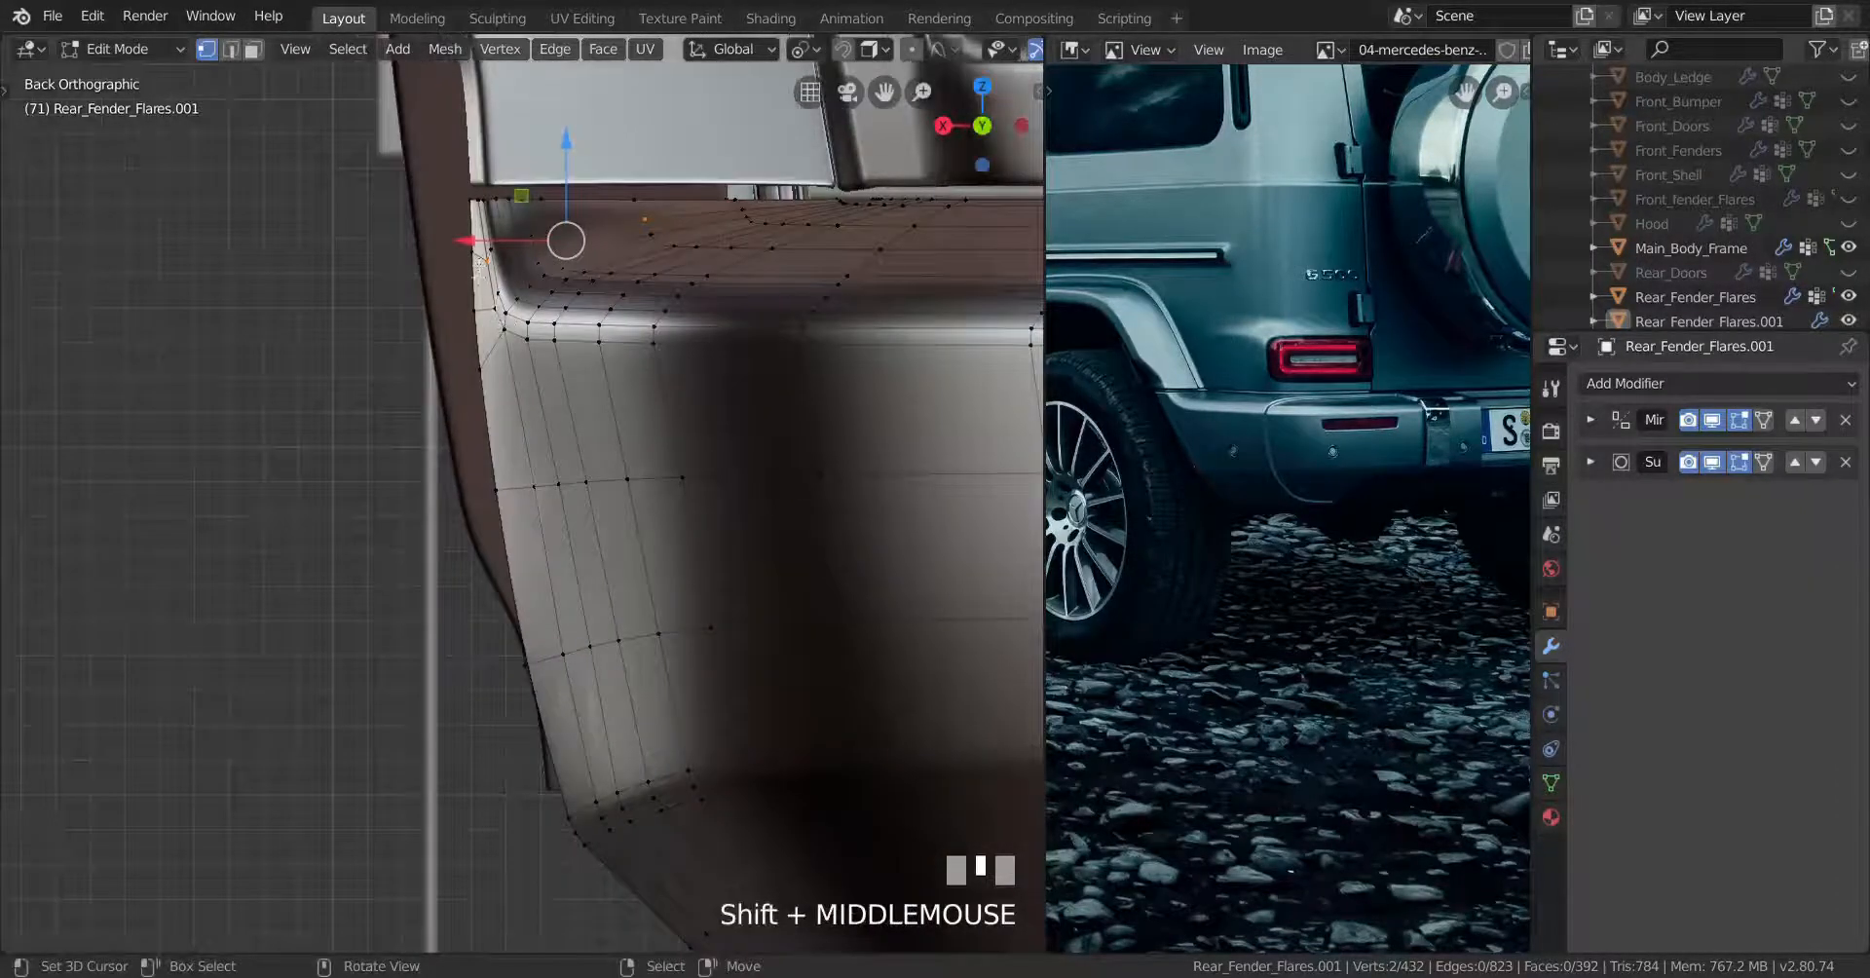
middle_click_drag(483, 339, 526, 419, "shift")
scroll(537, 466, "up", 1)
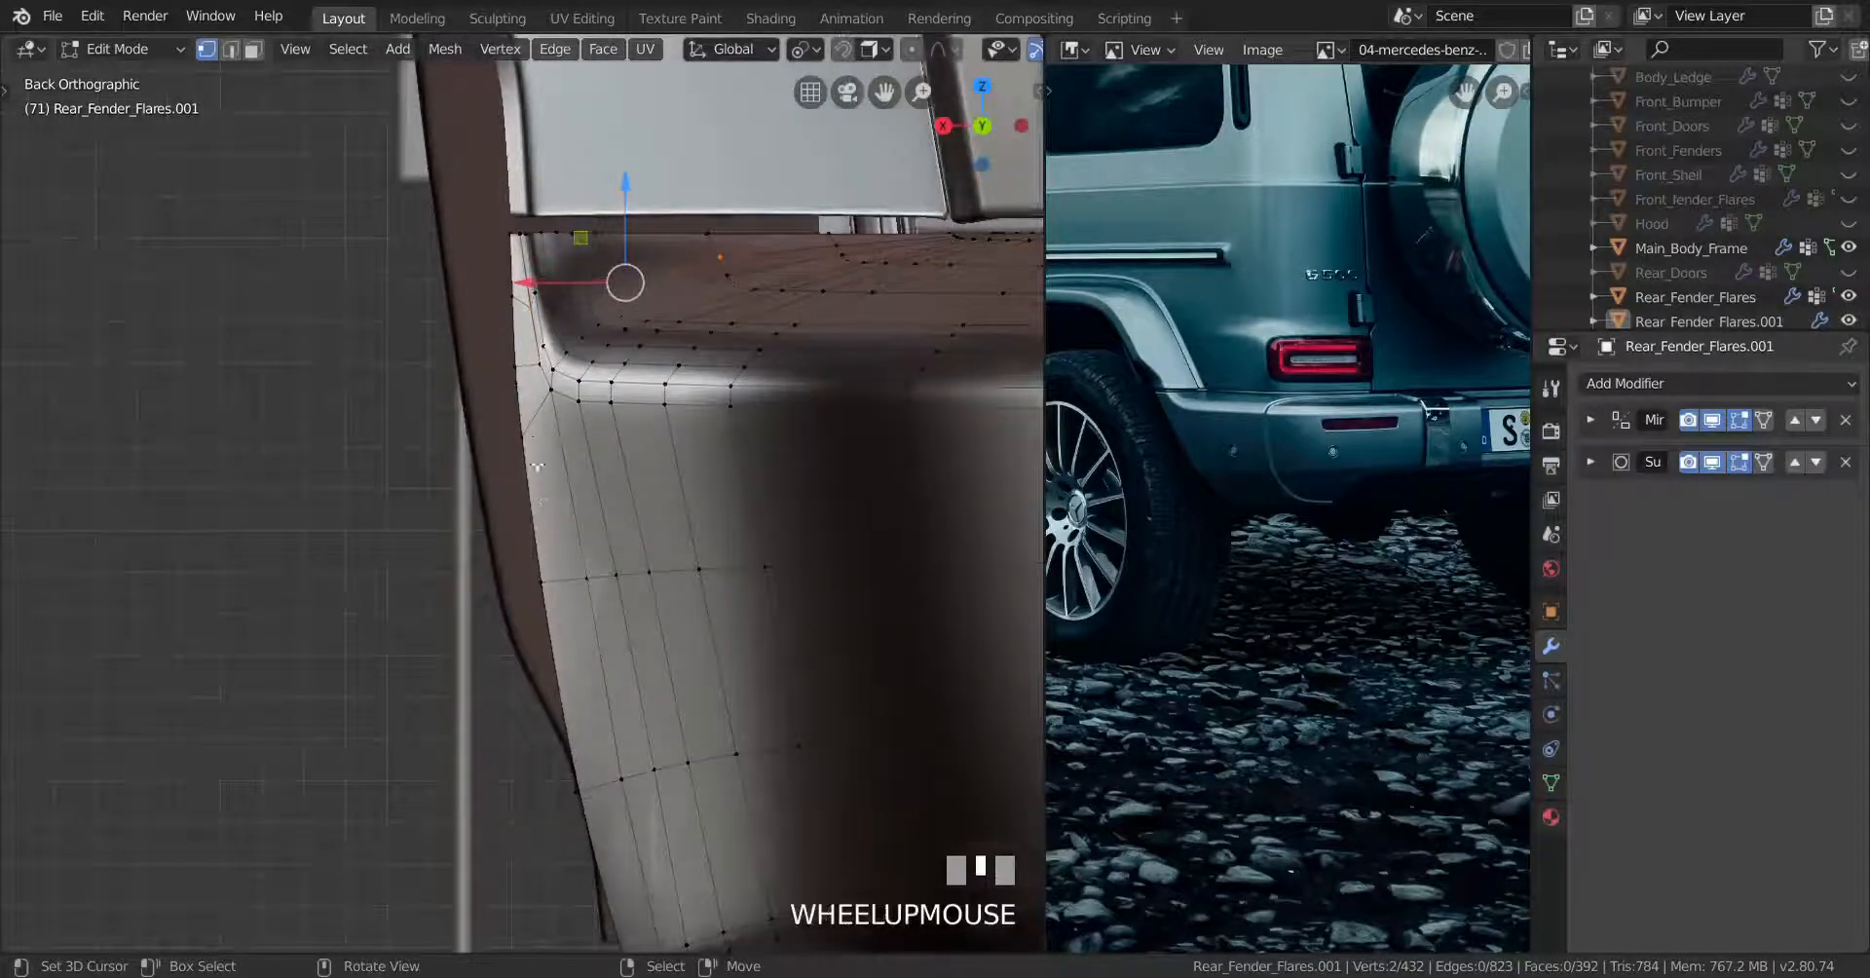
right_click(516, 378)
key("g")
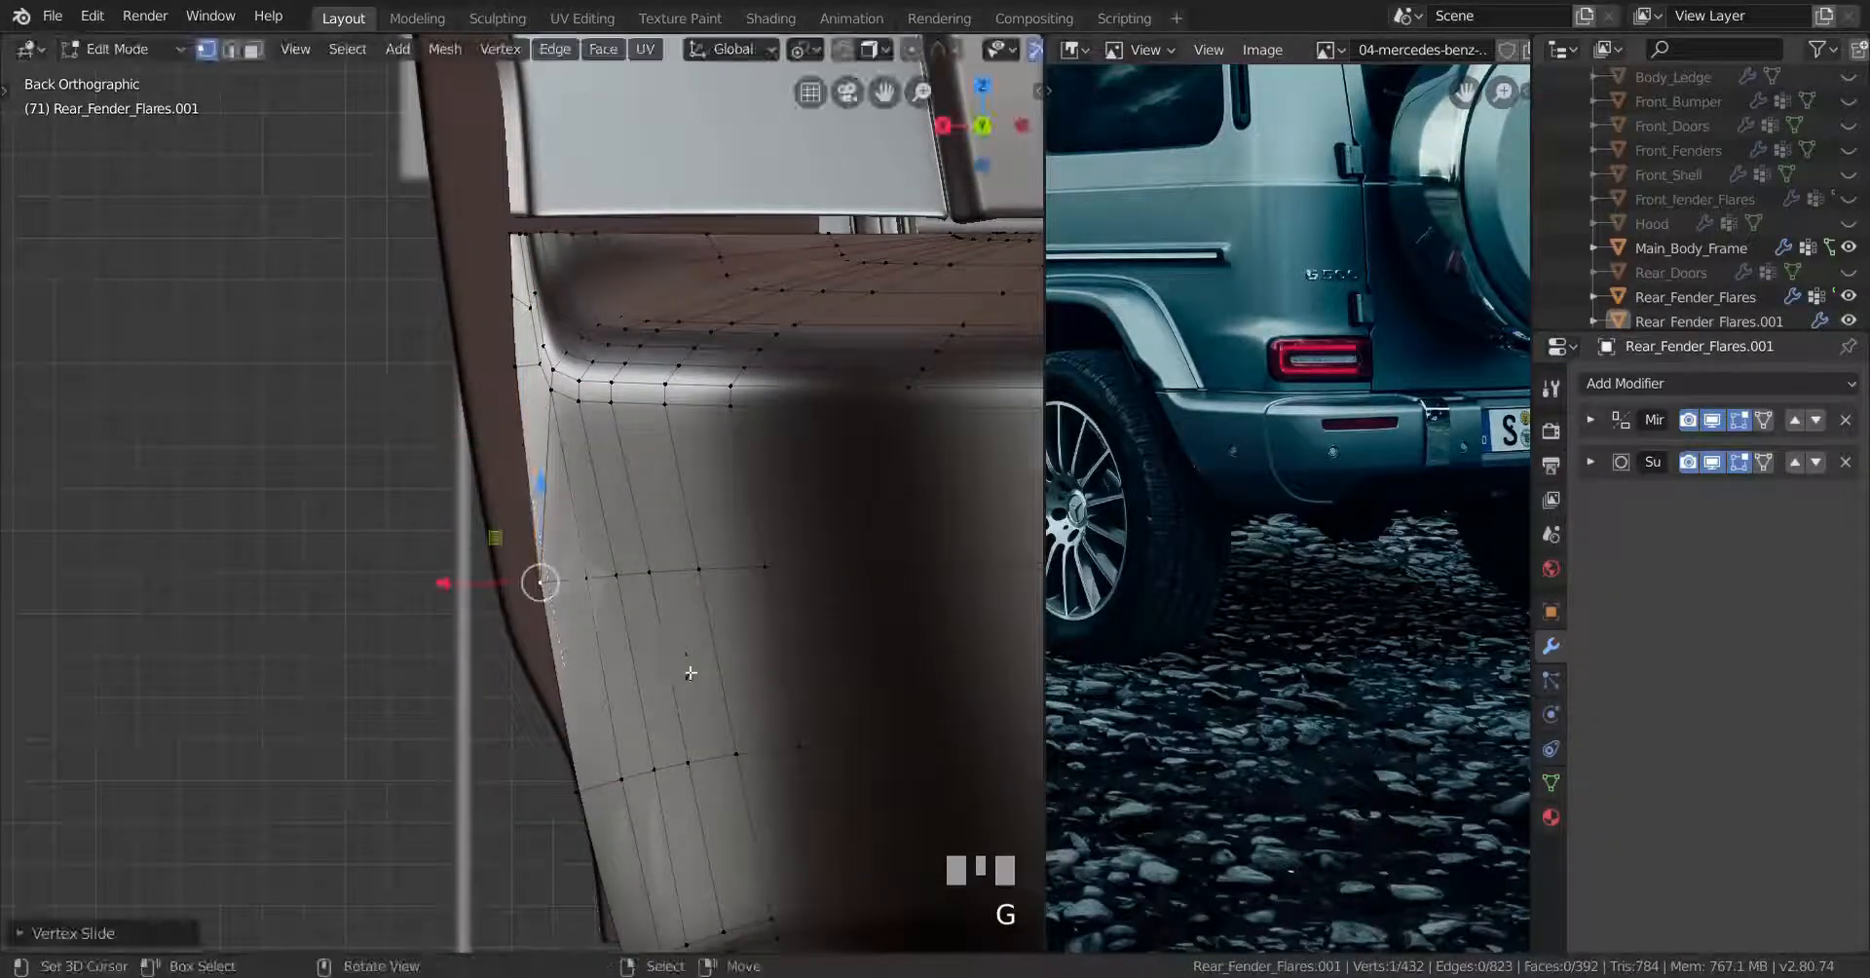
Fine-tune the outer side vertices near the bumper's upper corner with further small vertex slides
right_click(495, 413)
key("g")
key("g")
left_click(487, 271)
key("g")
key("g")
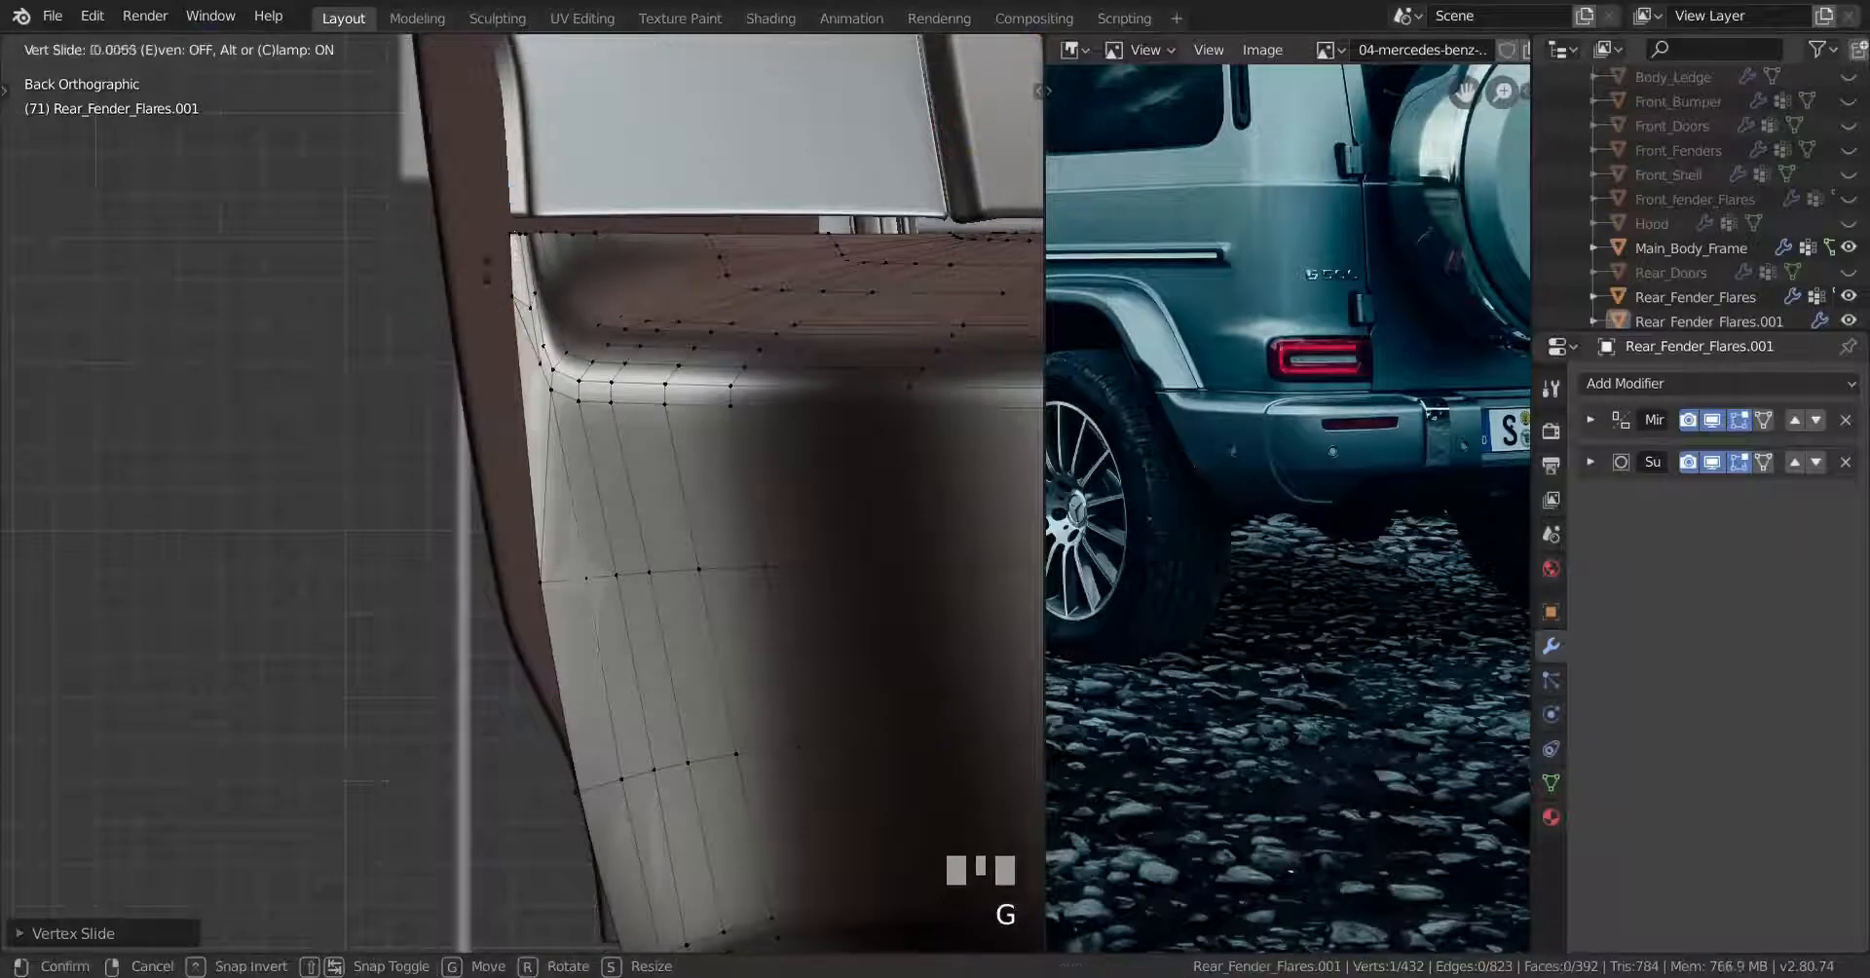
left_click(506, 369)
Vertex-slide the side vertex in the middle of the bumper's outer edge up to just below the rounded corner
right_click(535, 565)
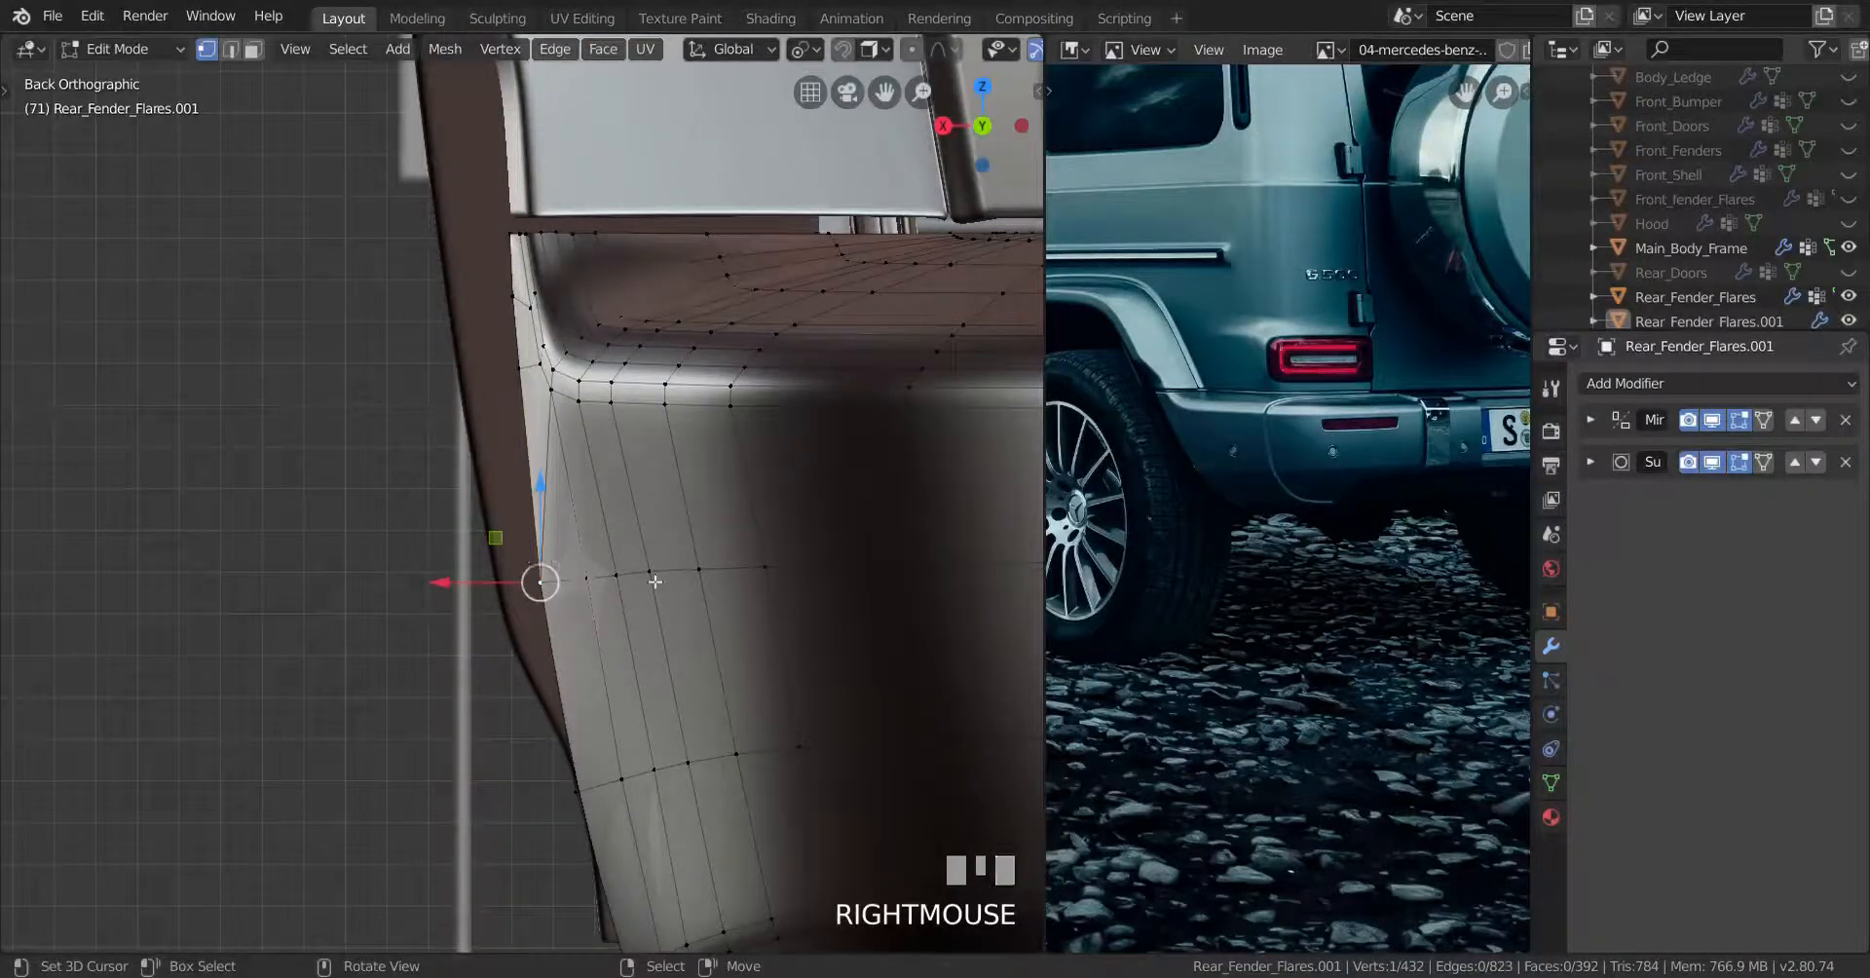
key("g")
key("g")
left_click(636, 419)
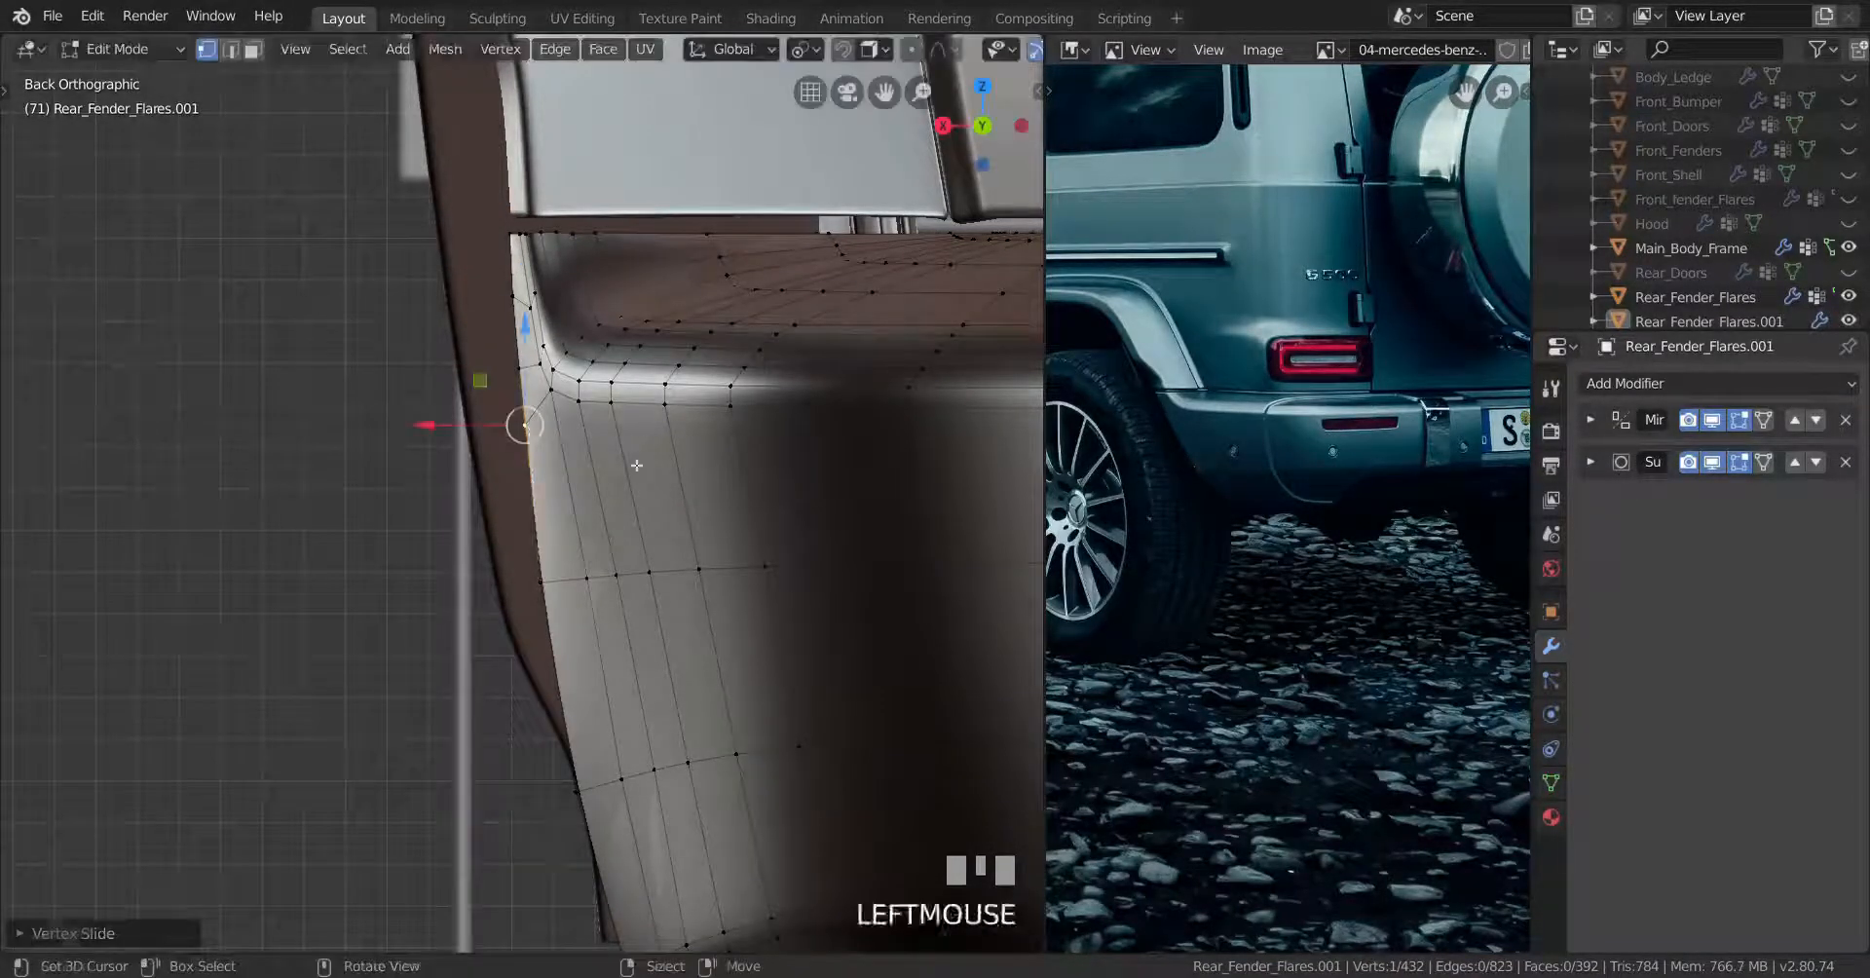
key("Tab")
scroll(628, 587, "down", 2)
key("Tab")
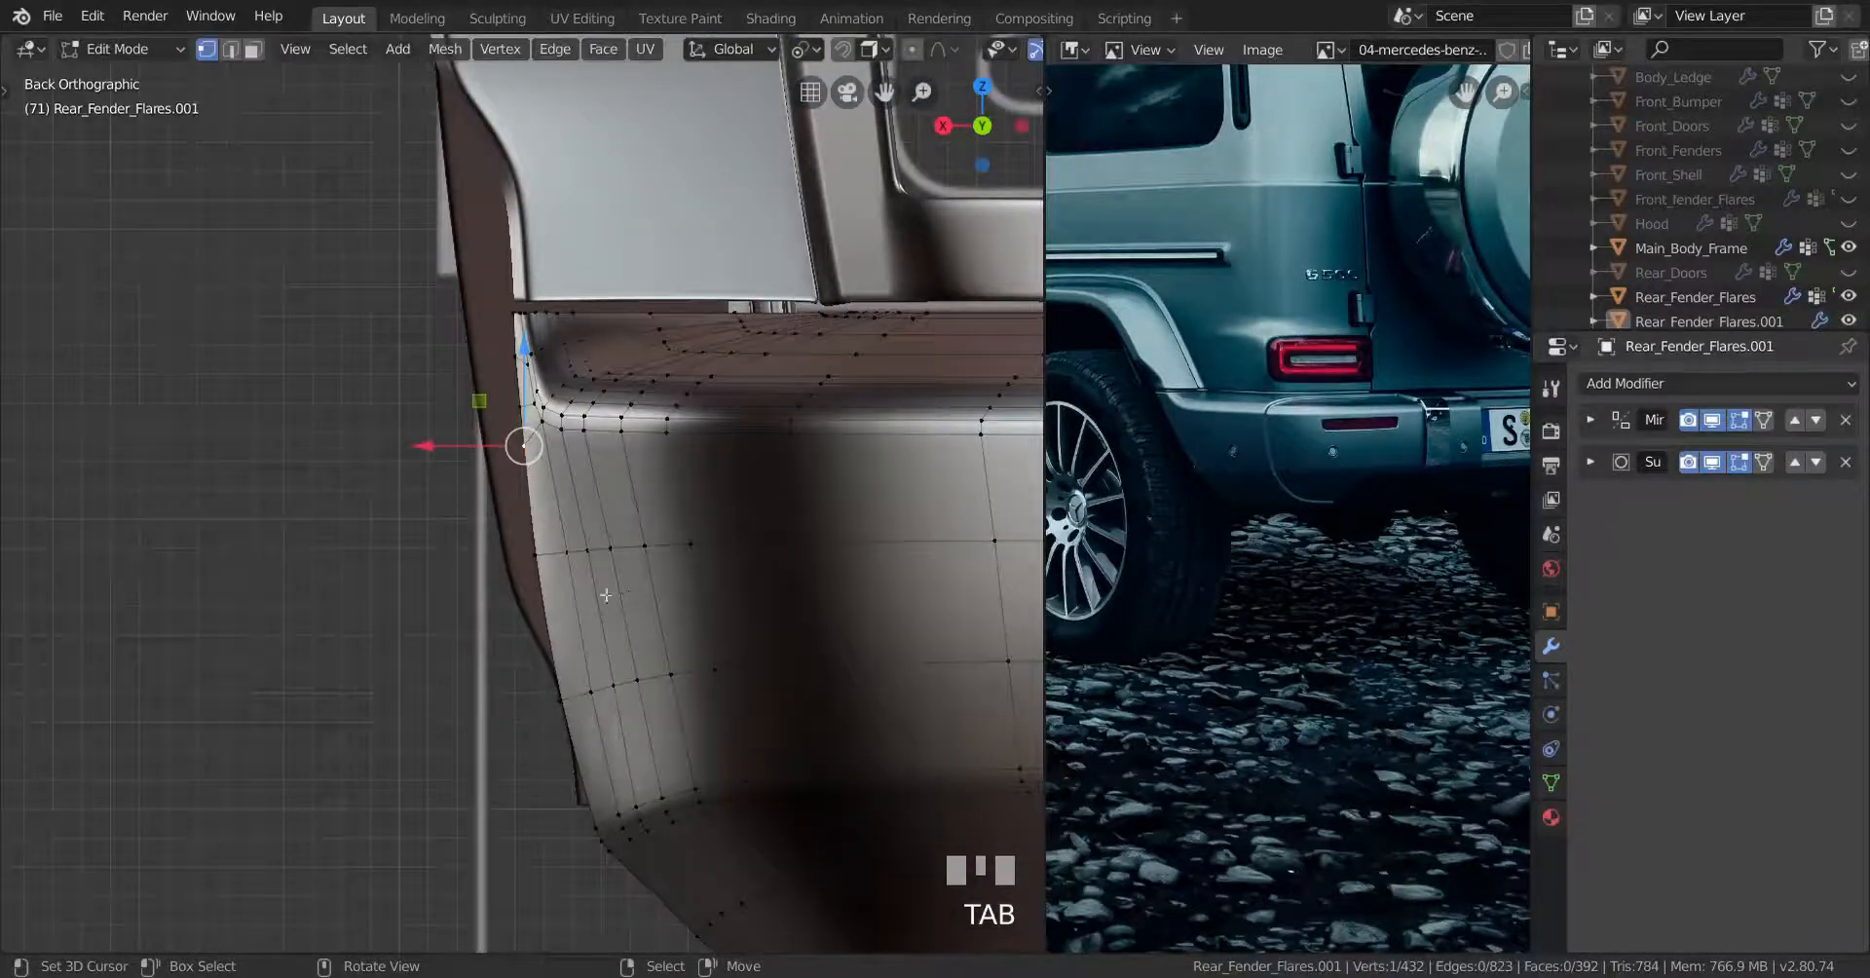
Adjust the middle and lower vertices of the bumper's side outline along X into a smoother profile in back view
right_click(548, 577)
left_click_drag(463, 559, 489, 556)
right_click(500, 695)
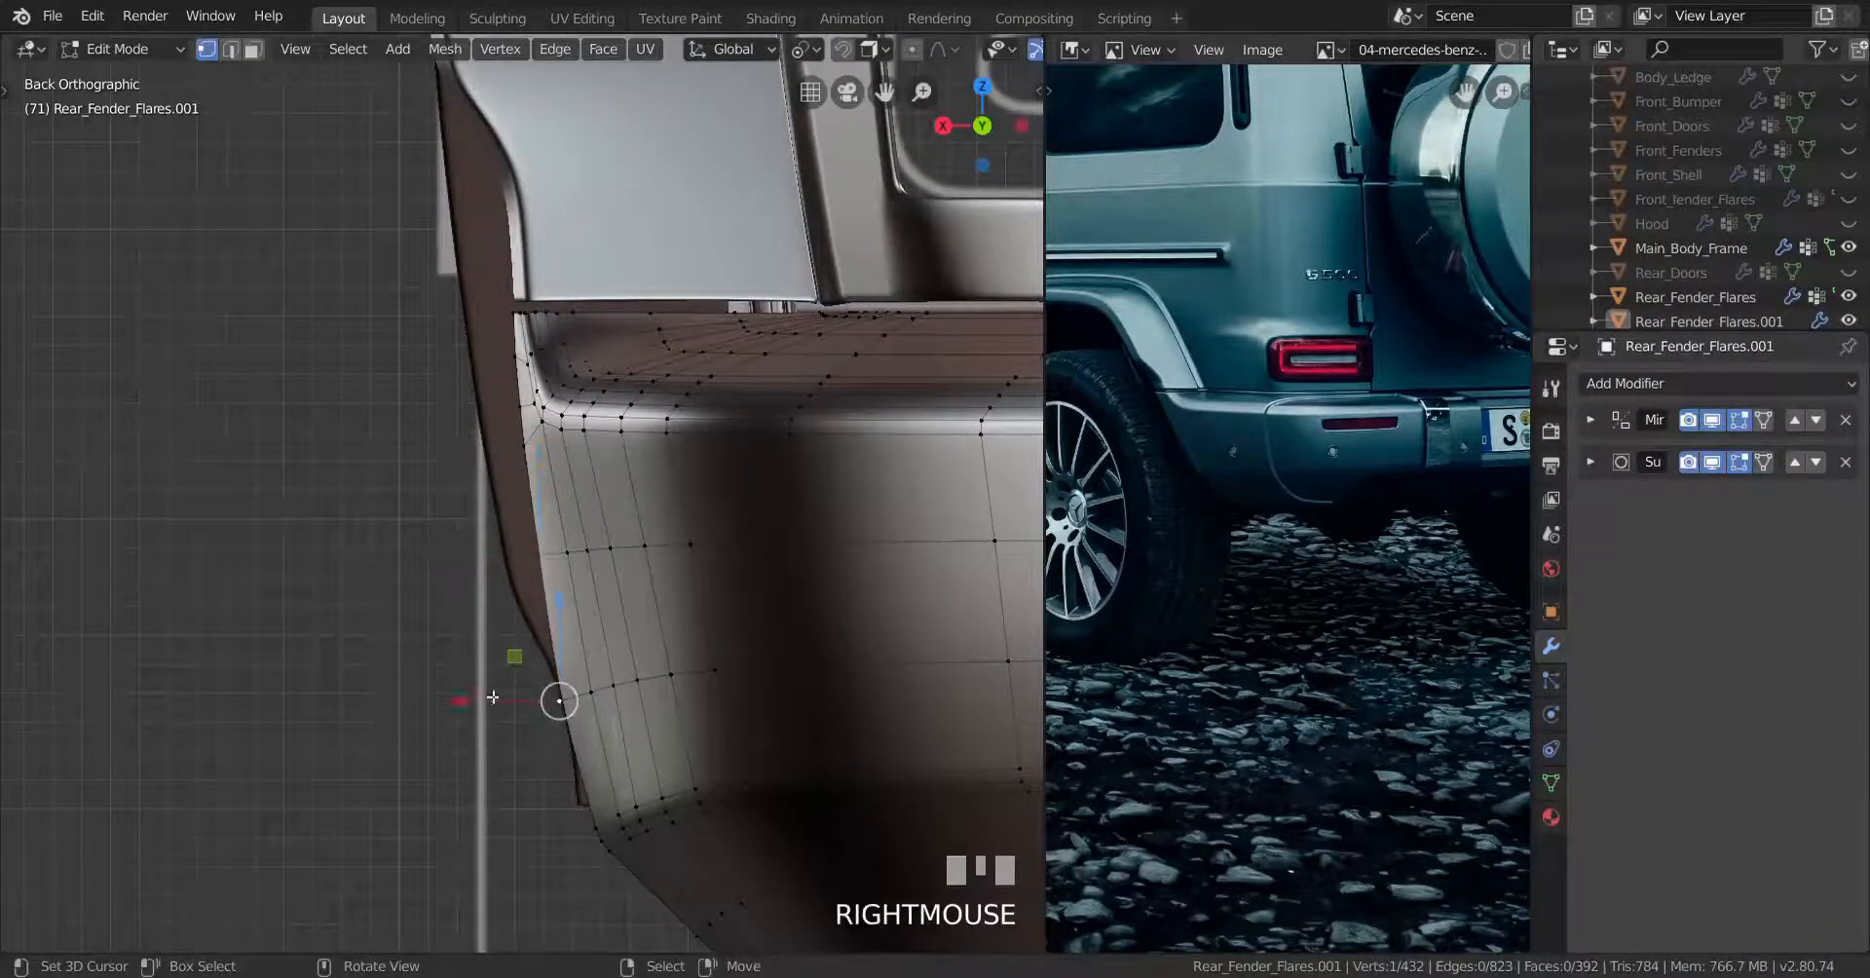
left_click_drag(493, 700, 519, 701)
right_click(542, 562)
left_click_drag(458, 562, 438, 558)
right_click(436, 557, "shift")
left_click(450, 562)
Examine how the bumper meets the fender flare and body from several angles in Object Mode
key("Tab")
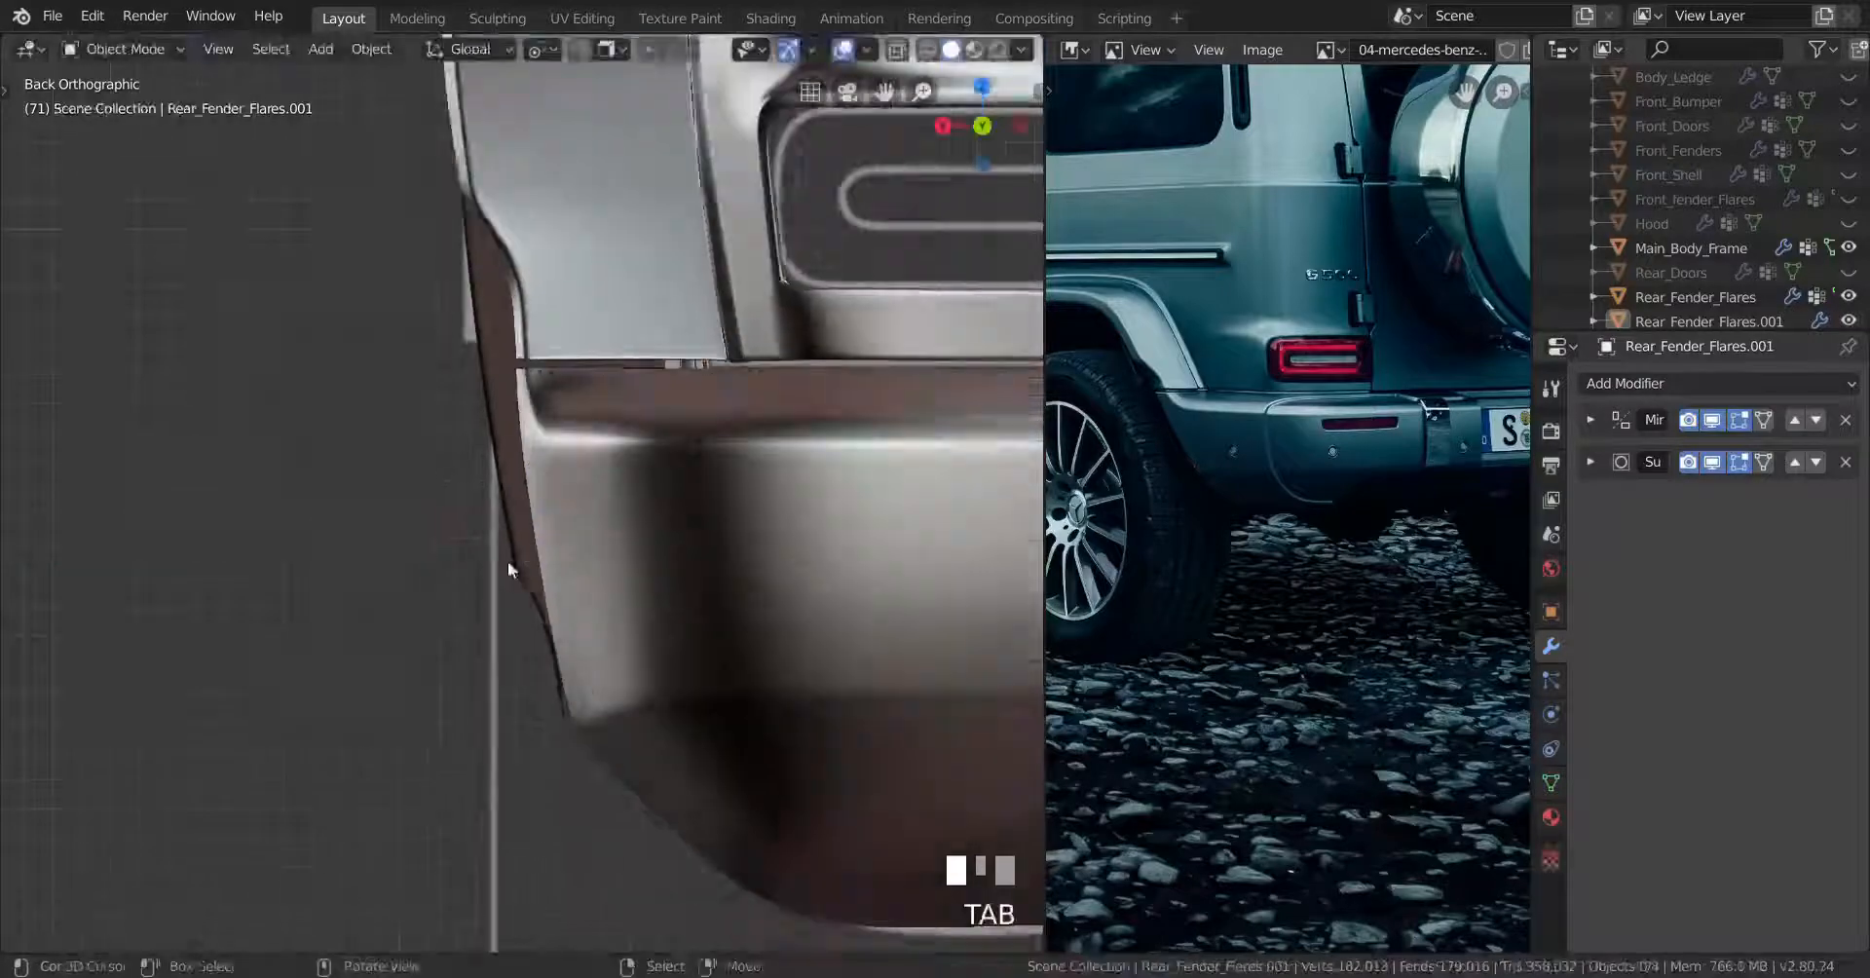
middle_click_drag(507, 559, 536, 610)
scroll(575, 541, "down", 3)
scroll(482, 592, "up", 3)
scroll(563, 517, "up", 3)
scroll(575, 570, "down", 3)
scroll(536, 610, "up", 3)
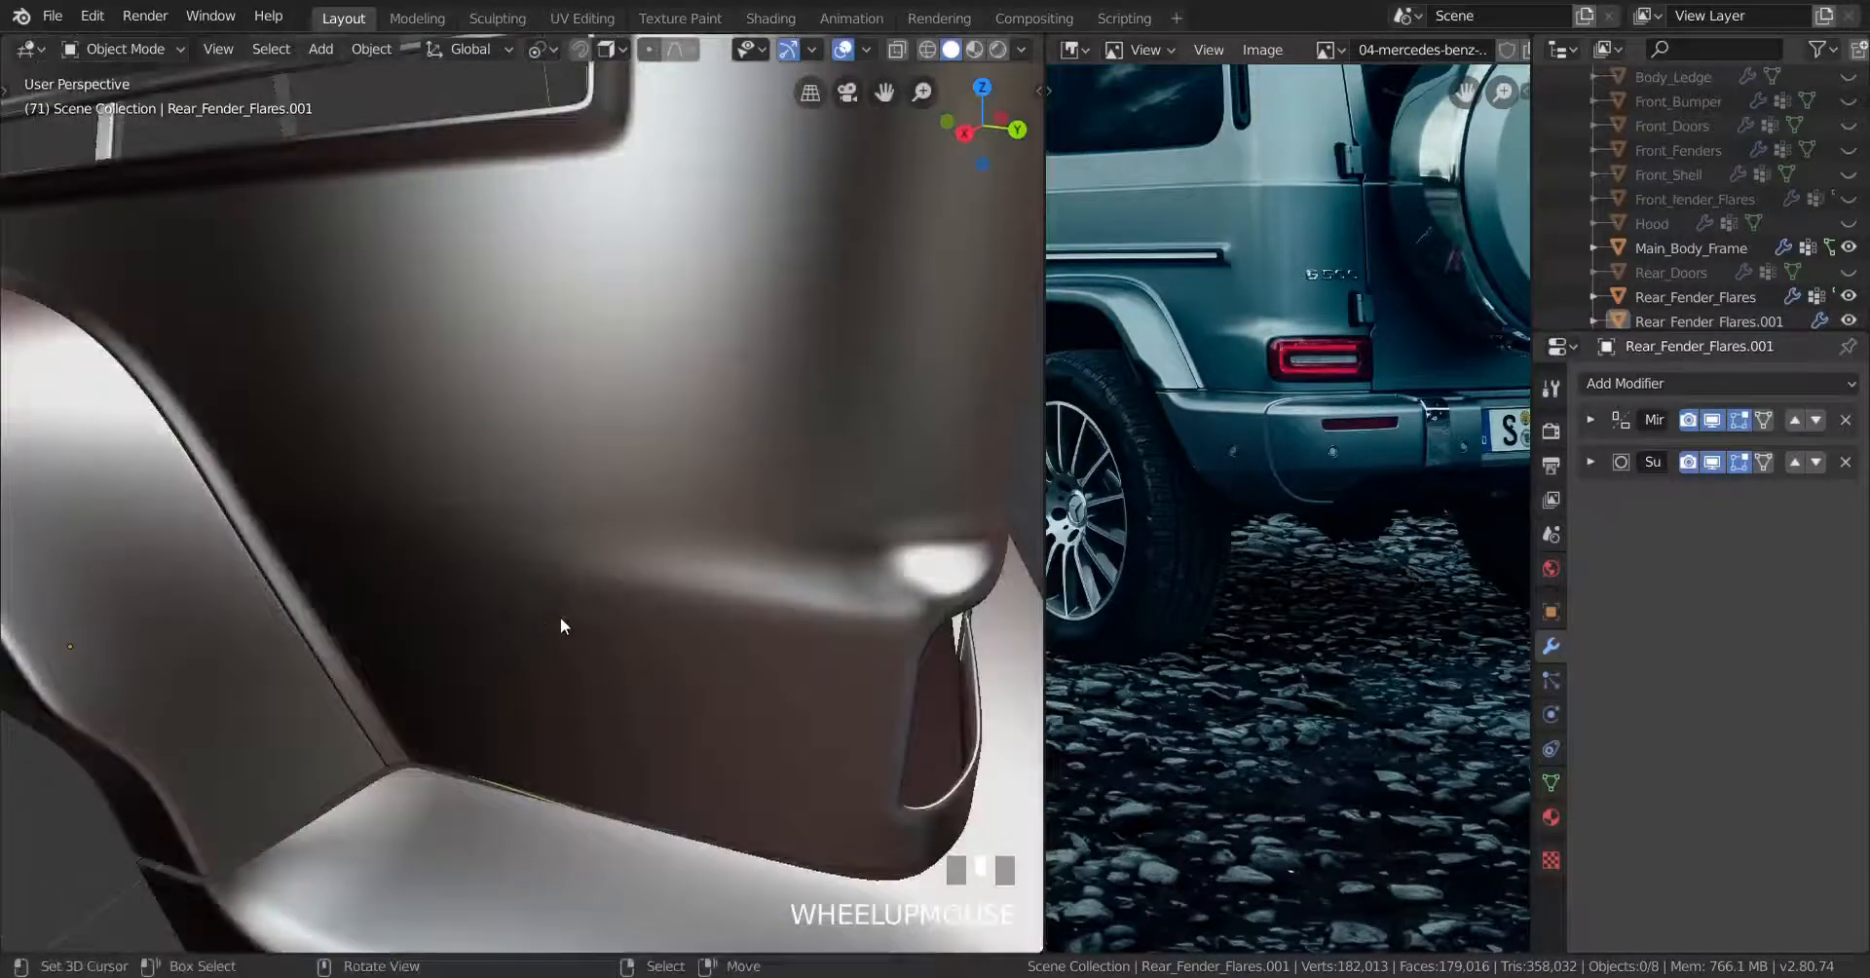
scroll(559, 616, "down", 3)
Isolate the bumper in local view and open its mesh for editing around the fender-flare end
left_click(622, 691)
middle_click_drag(621, 691, 613, 634)
key("KP_Divide")
key("Tab")
middle_click_drag(390, 686, 552, 630, "shift")
scroll(559, 626, "up", 2)
Align the loose edge's end vertex along X with the inner corner vertex of the bumper's top surface
right_click(569, 624)
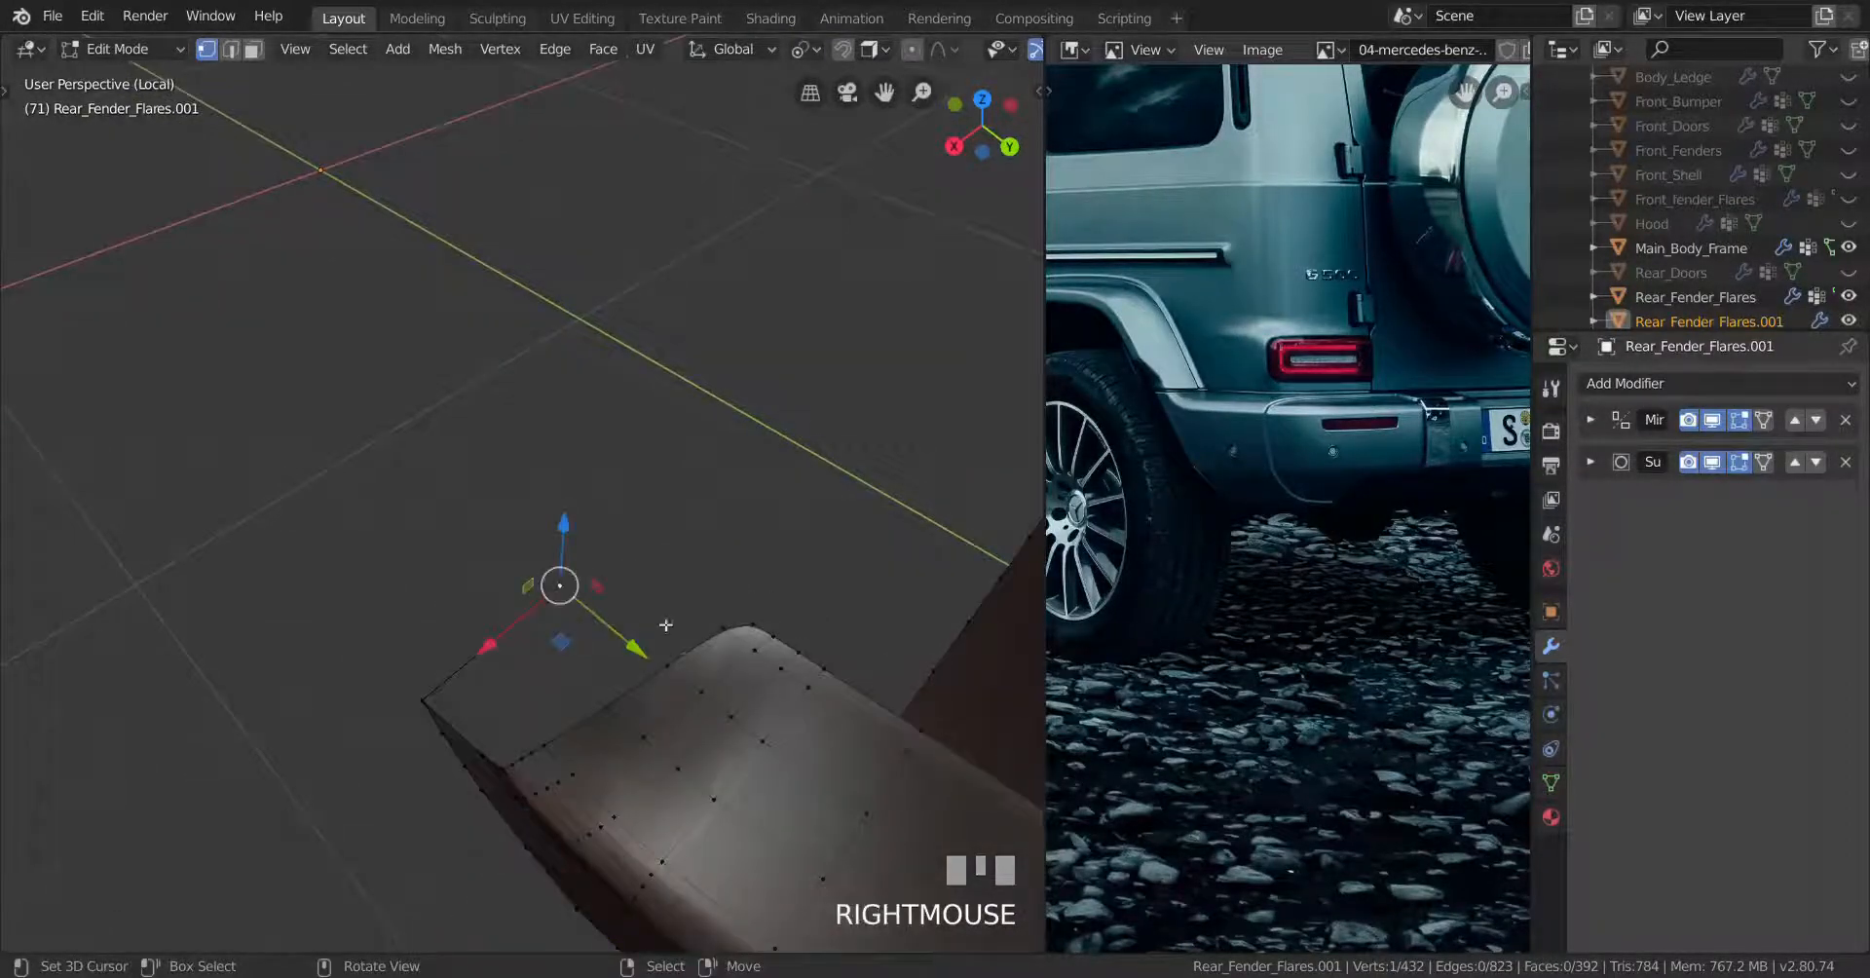
right_click(749, 617, "shift")
key("s")
key("x")
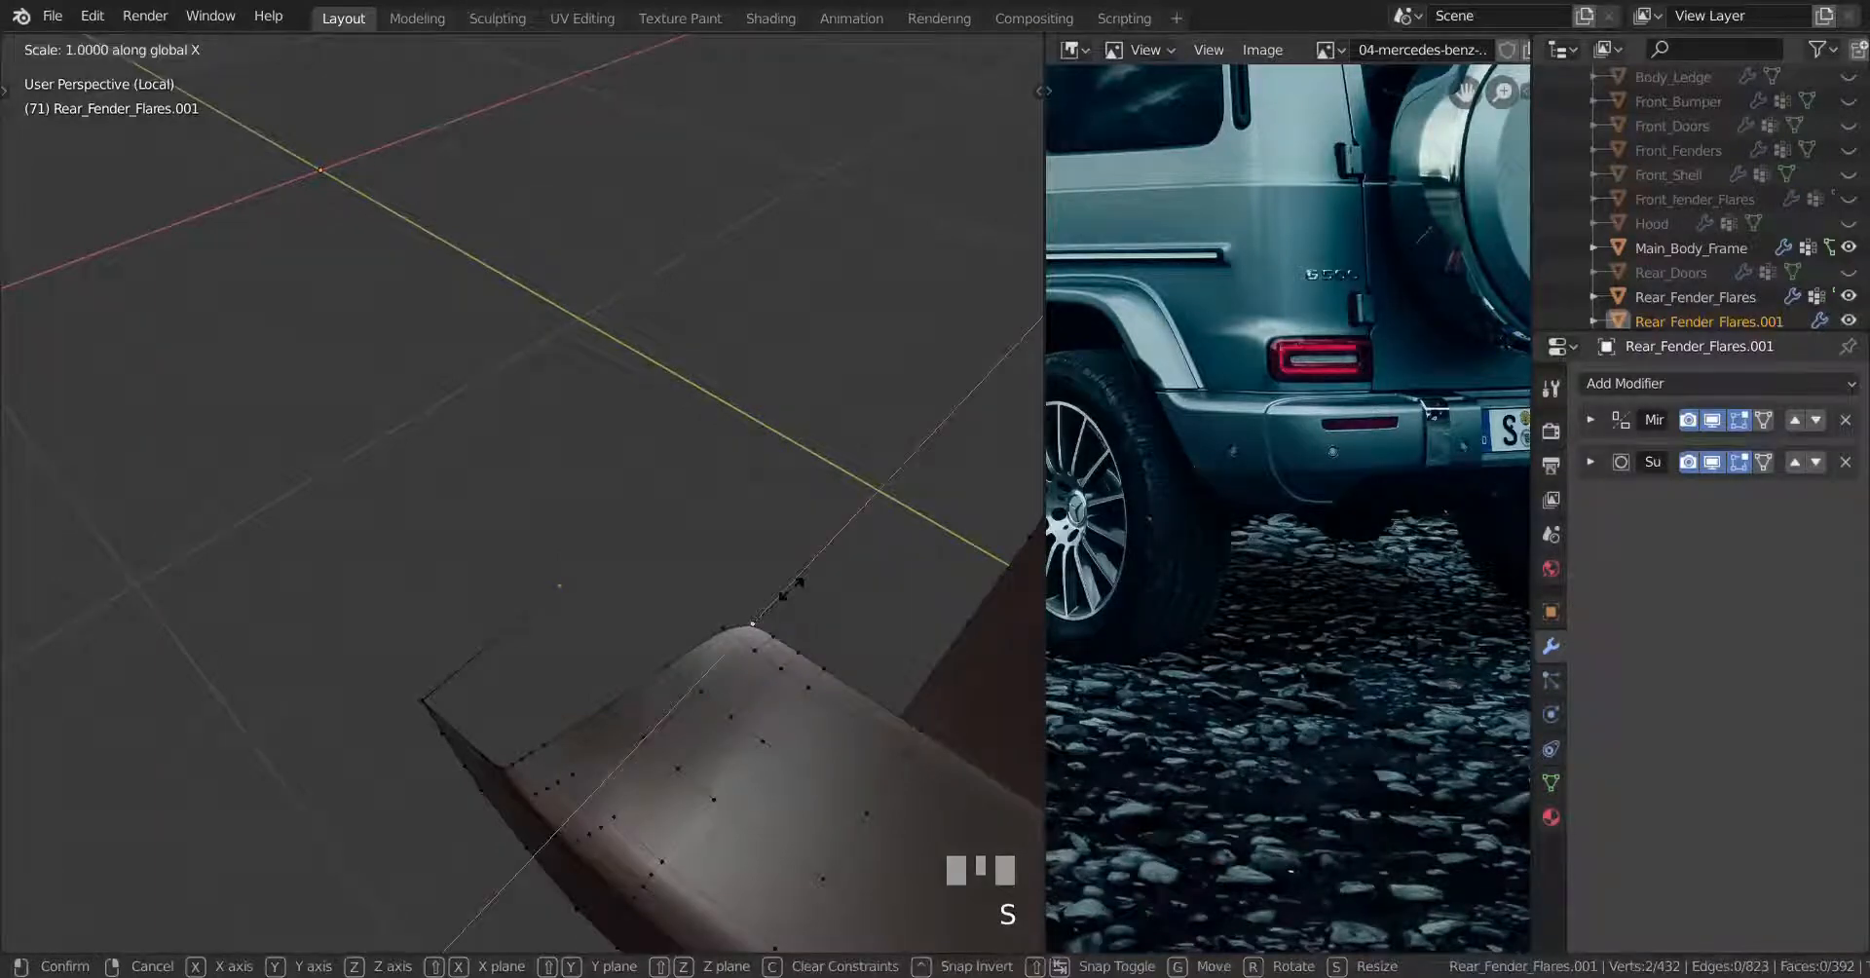
left_click(791, 587)
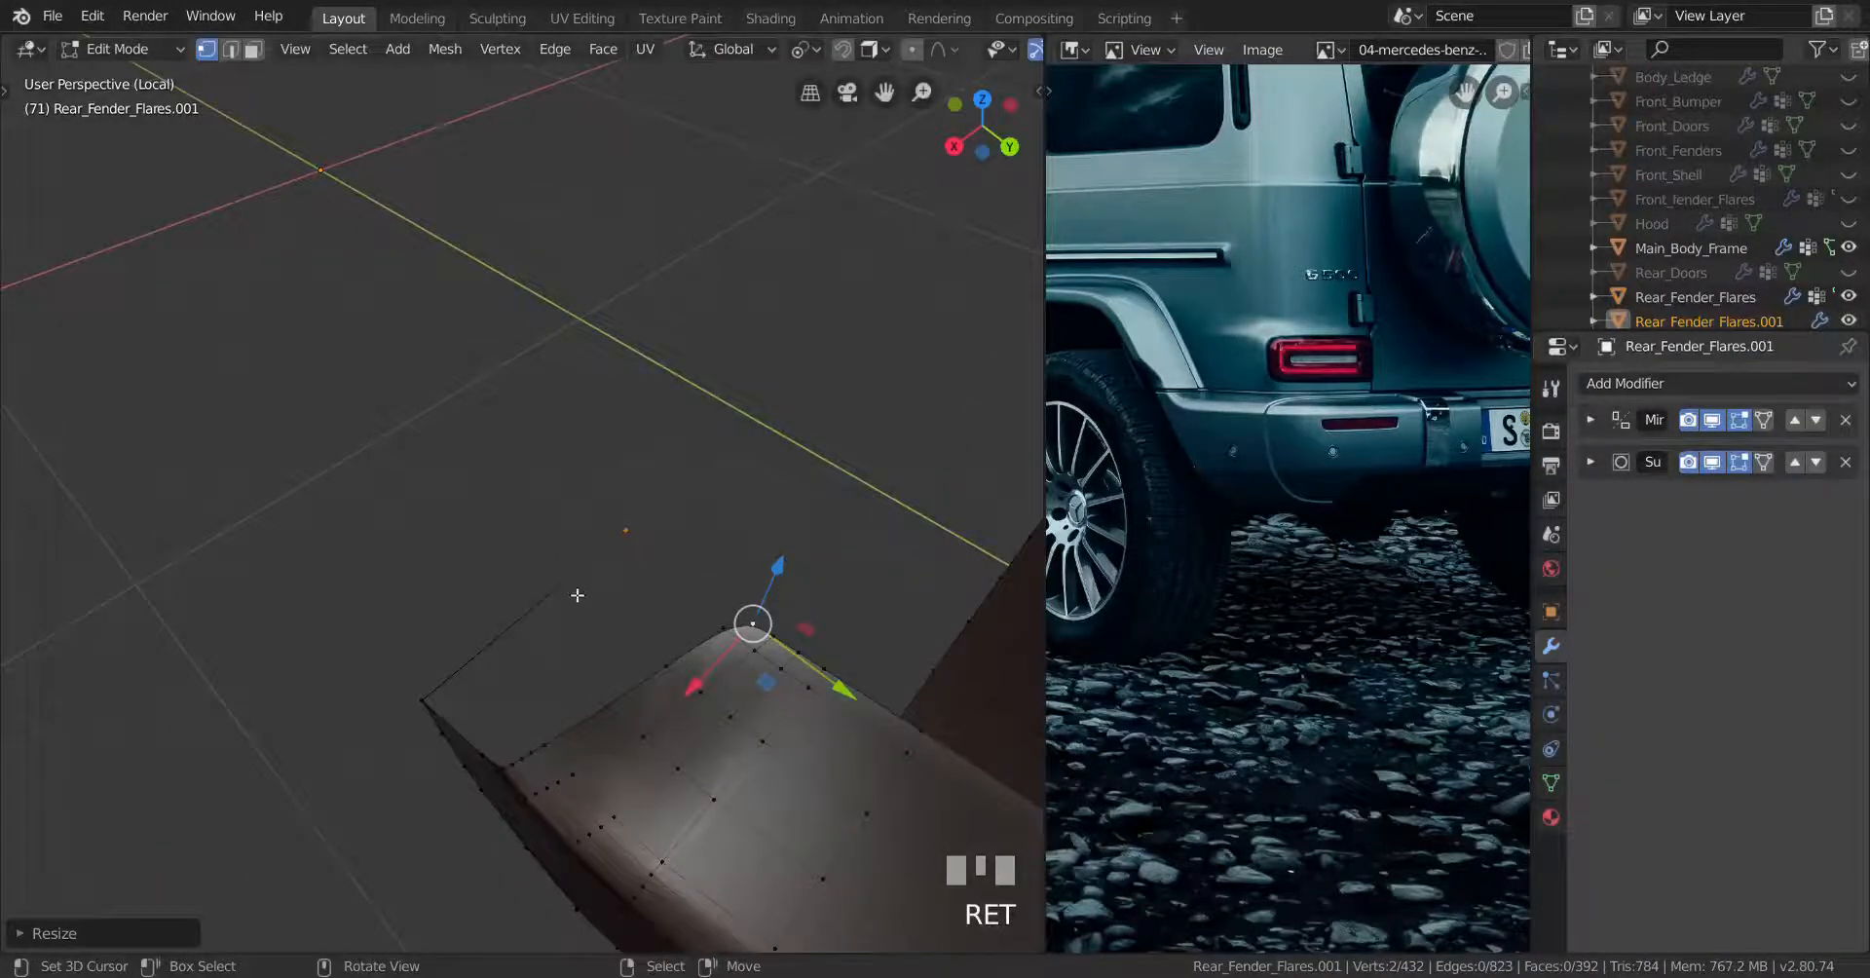
middle_click_drag(578, 595, 516, 558)
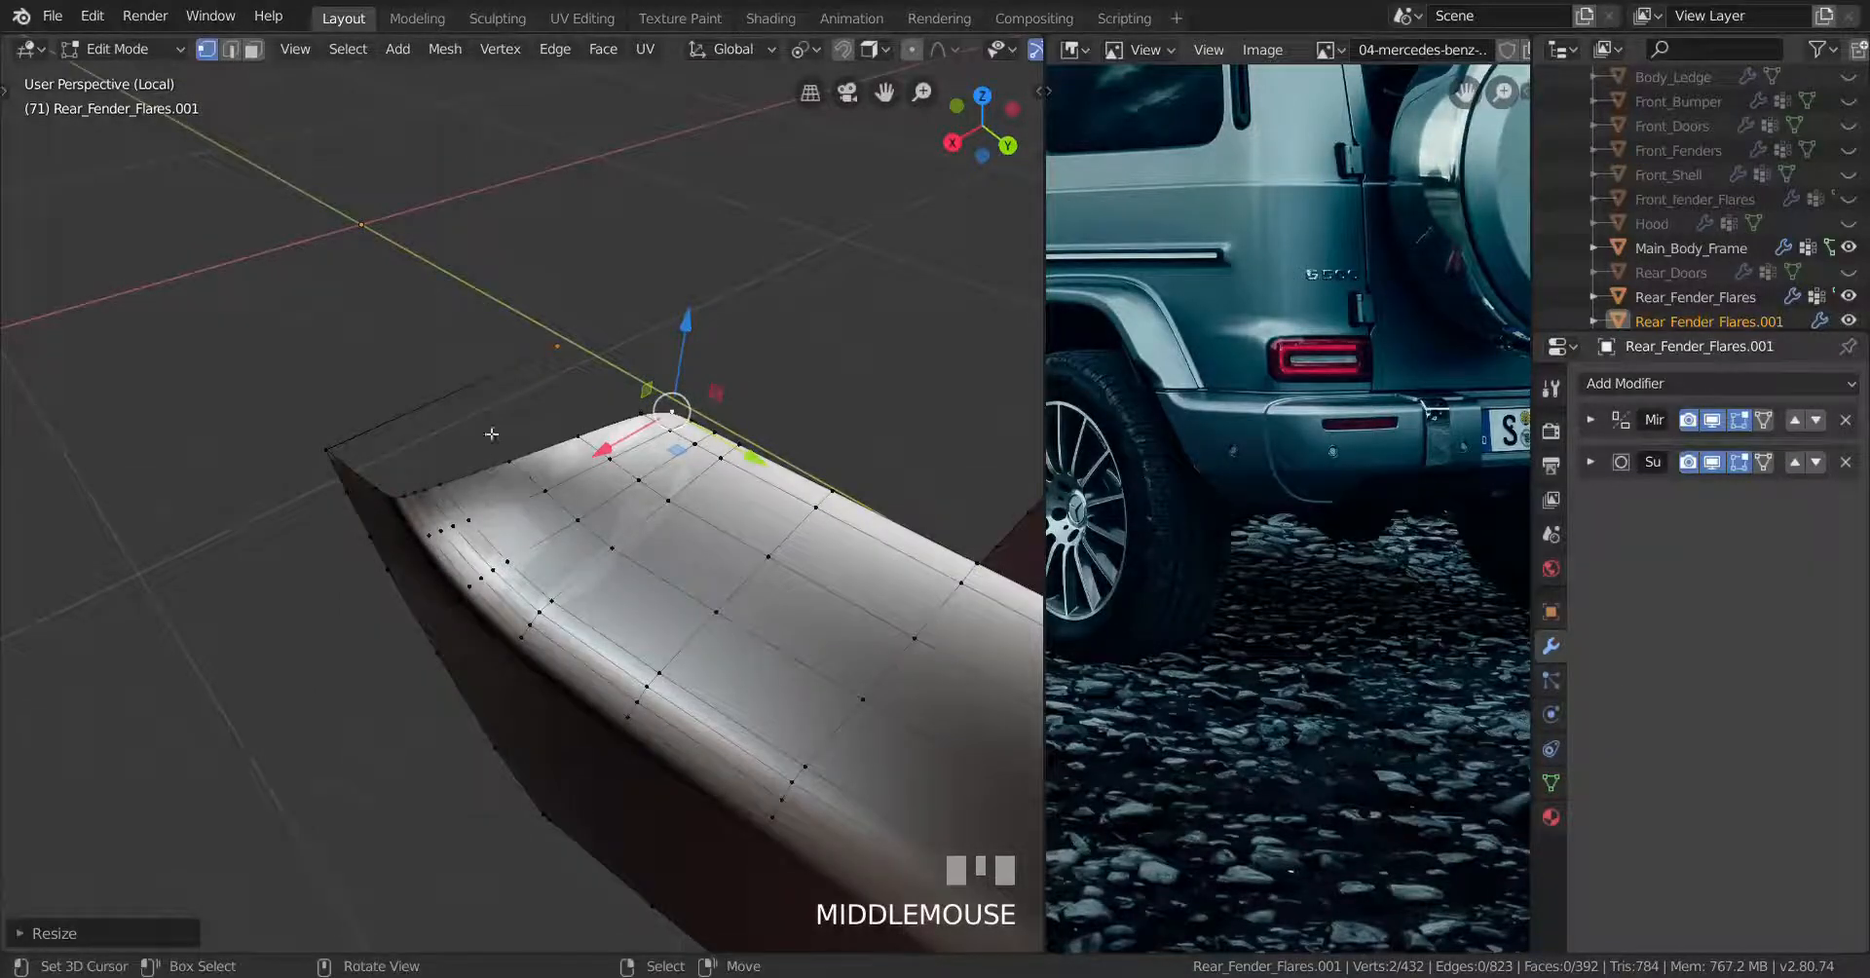
Add a vertex to the loose edge, slide it toward the outer corner, and scale X to 0 against the opposite top-surface vertex
key("ctrl+r")
left_click(477, 399)
key("g")
key("g")
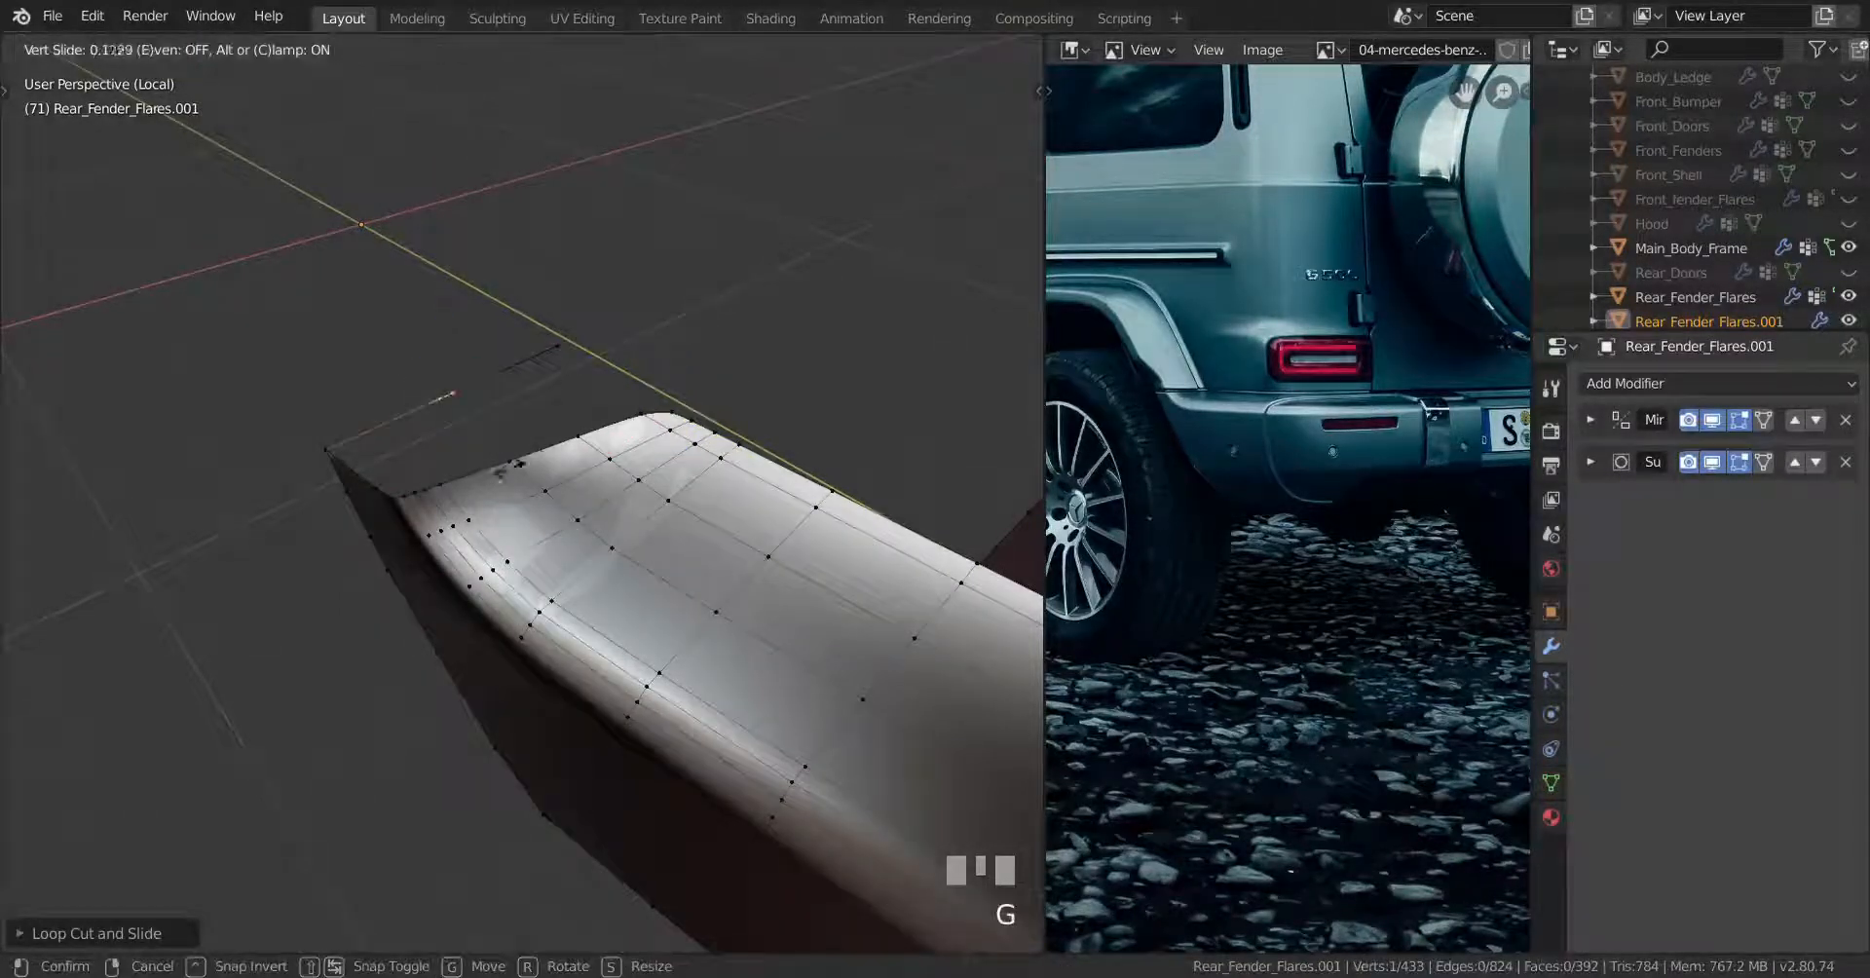
left_click(472, 521)
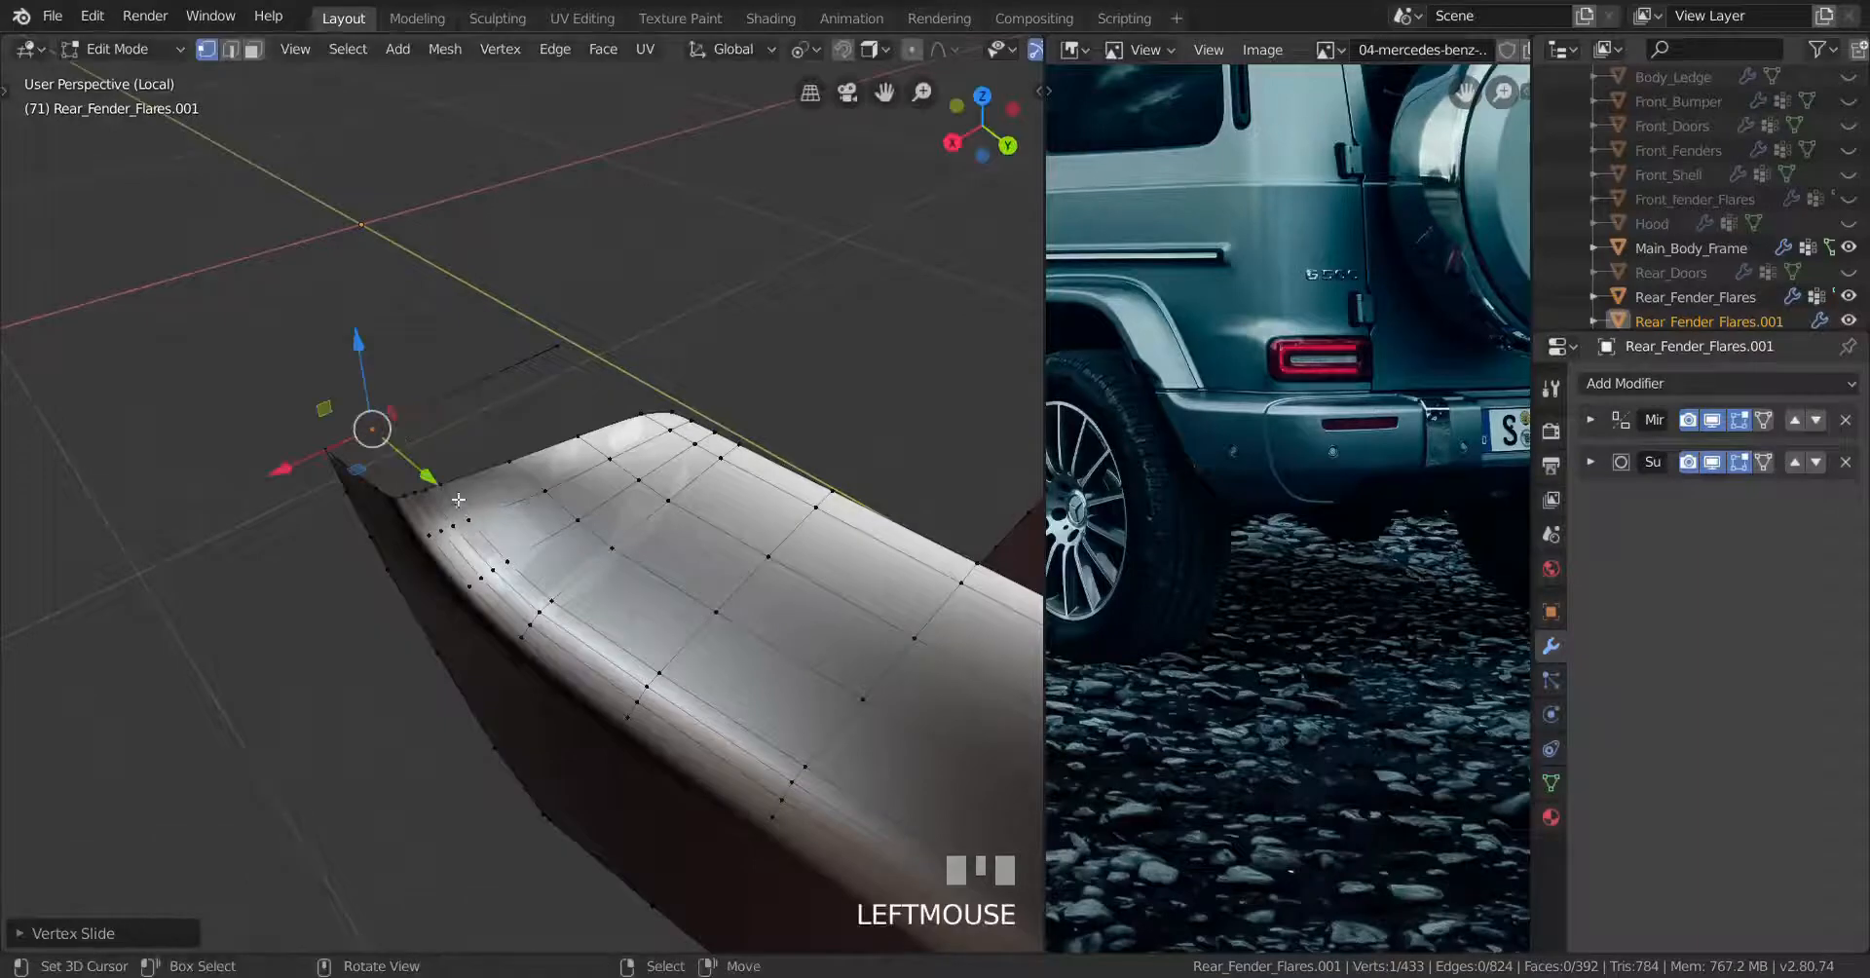
right_click(439, 483, "shift")
key("s")
key("x")
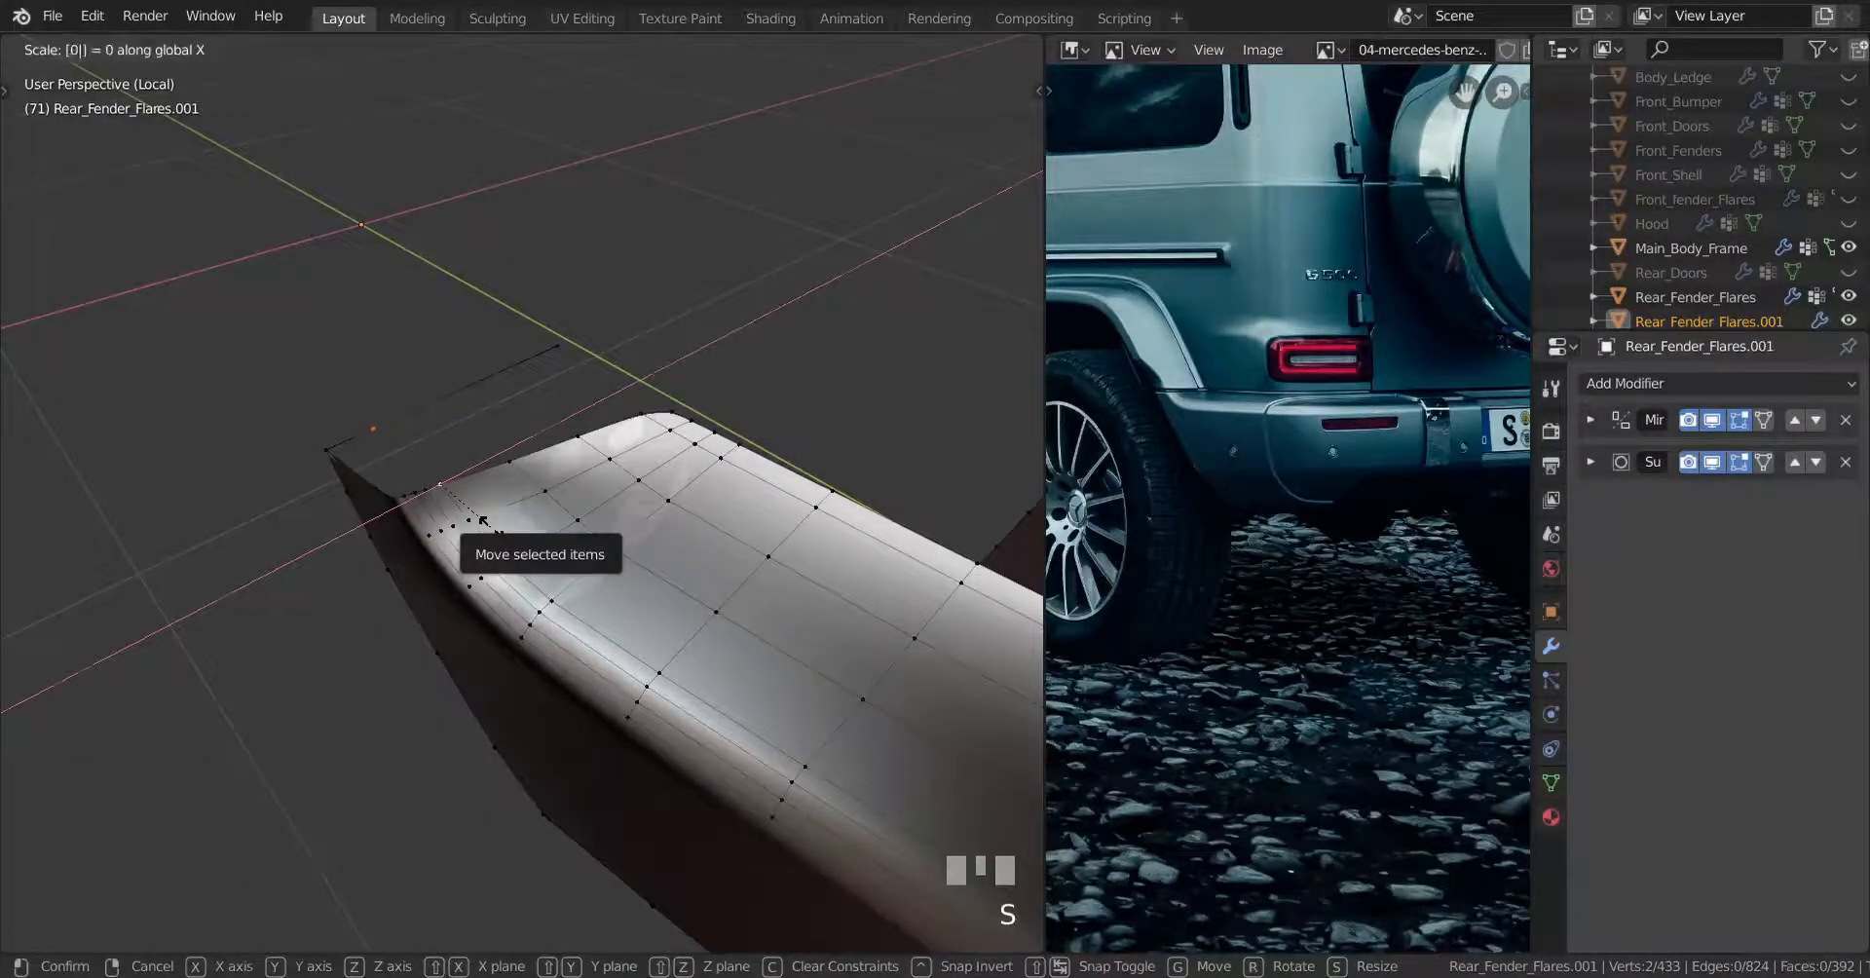
key("Return")
Add three evenly spaced cuts to the loose edge's short outer section
key("ctrl+r")
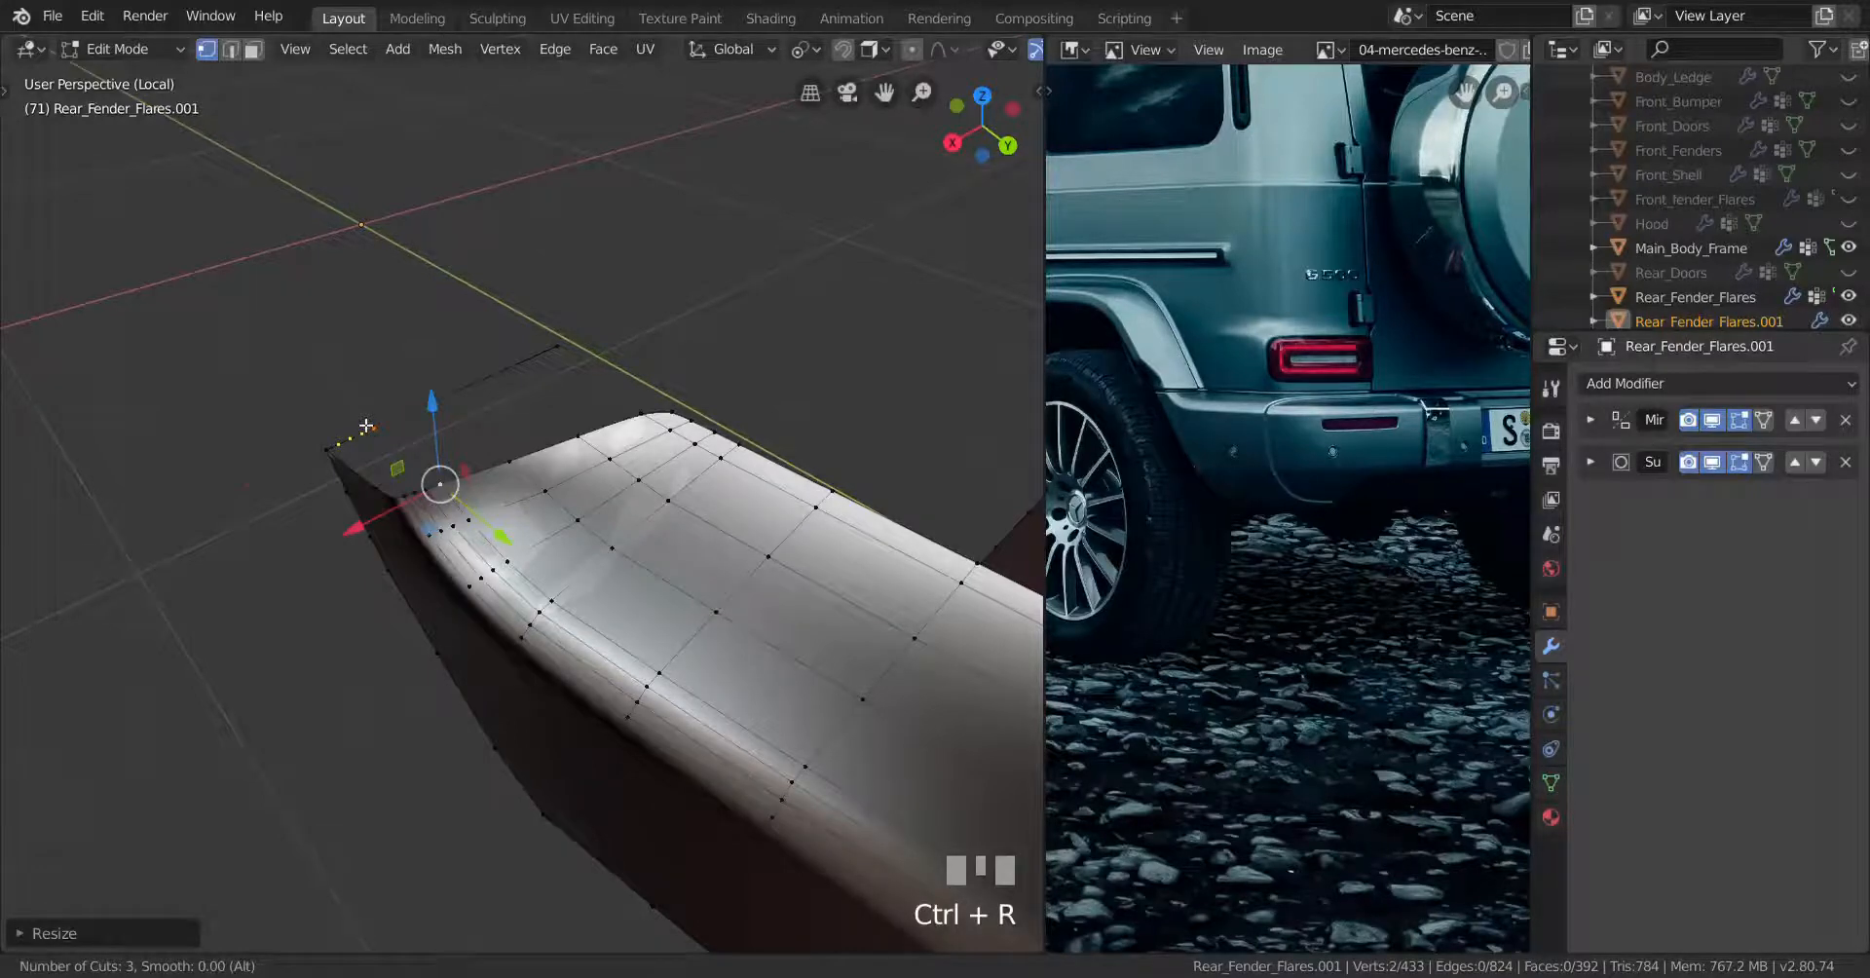
left_click(366, 426)
scroll(366, 429, "up", 2)
middle_click_drag(367, 429, 419, 458, "shift")
scroll(494, 417, "down", 1)
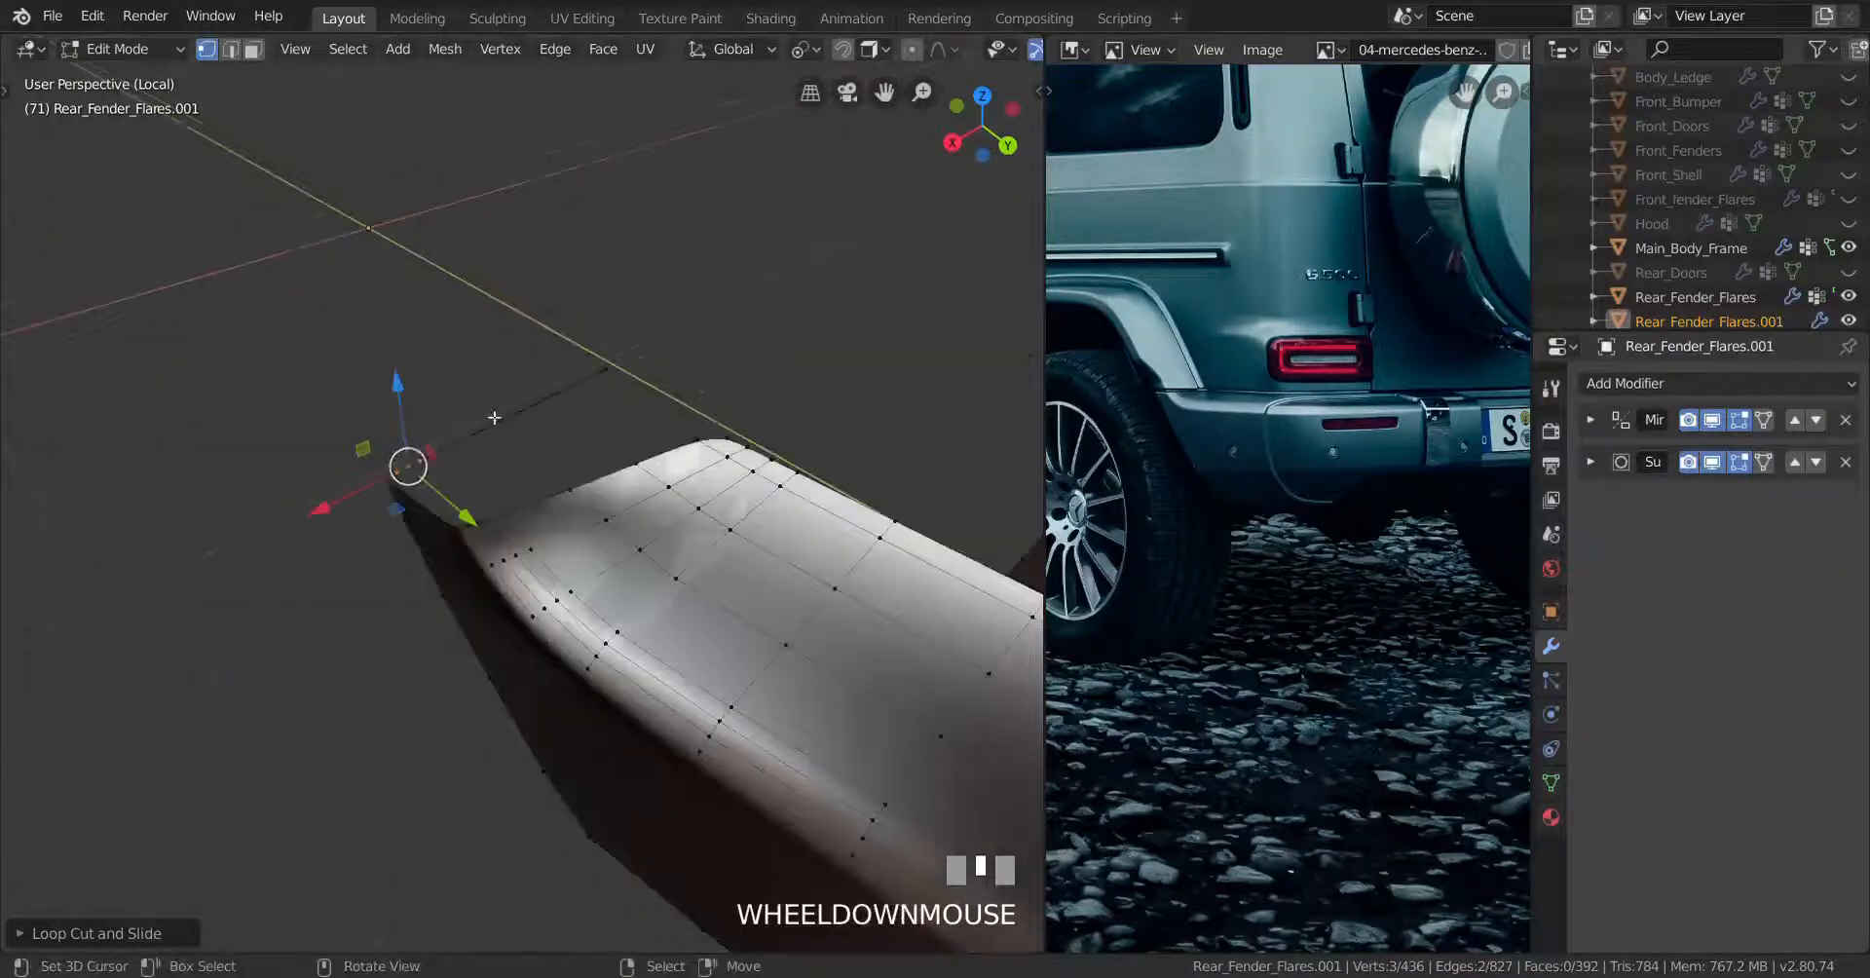
Add two cuts to the loose edge's long remaining section, plus one more cut near its inner end
key("ctrl+r")
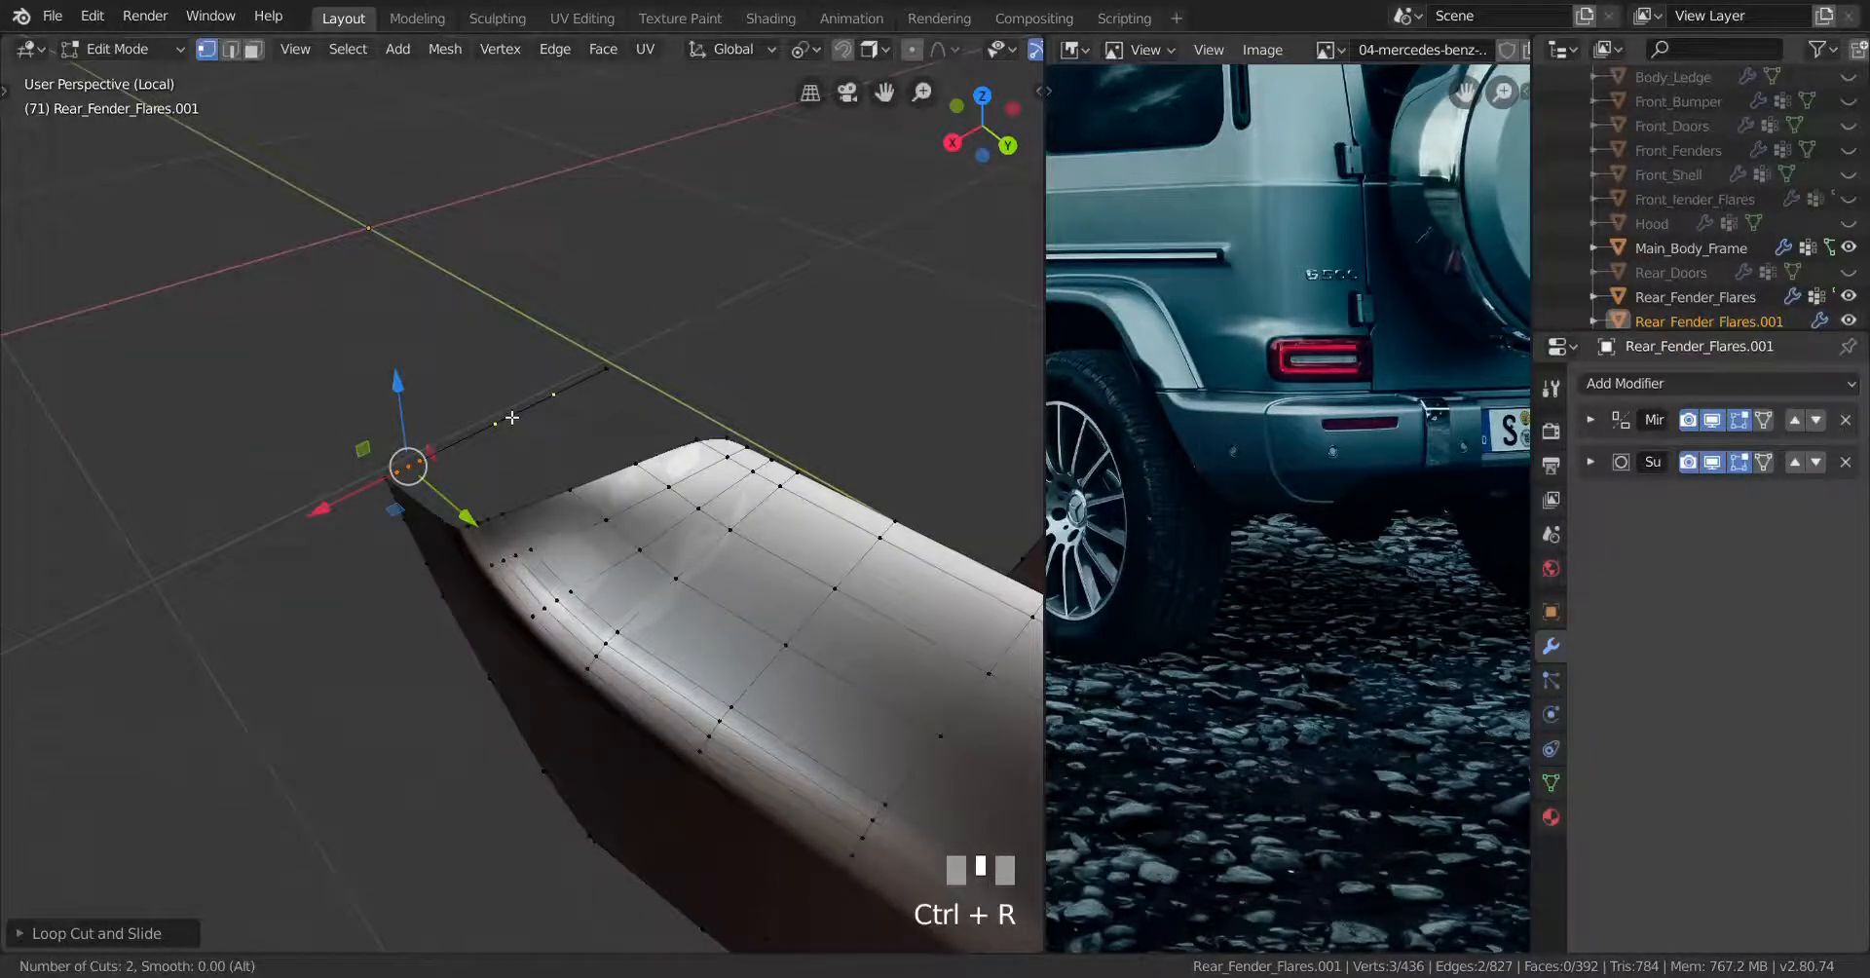
left_click(512, 416)
key("ctrl+r")
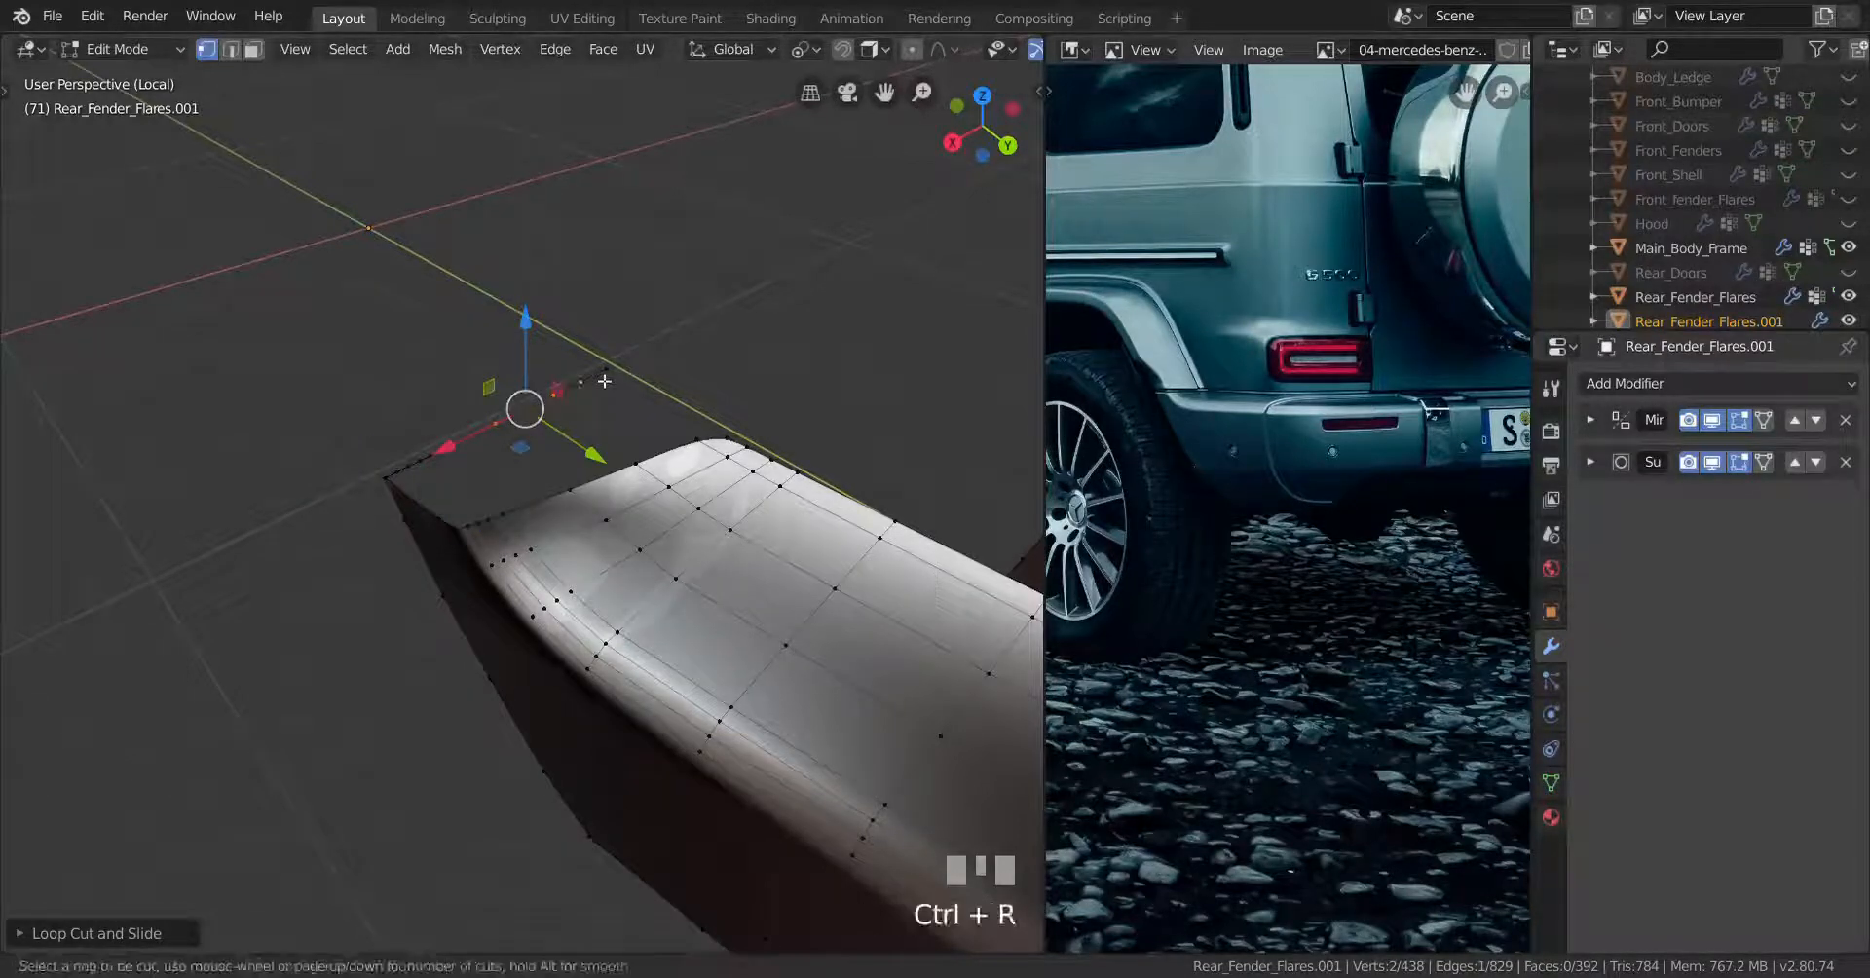
left_click(590, 380)
middle_click_drag(589, 380, 448, 601)
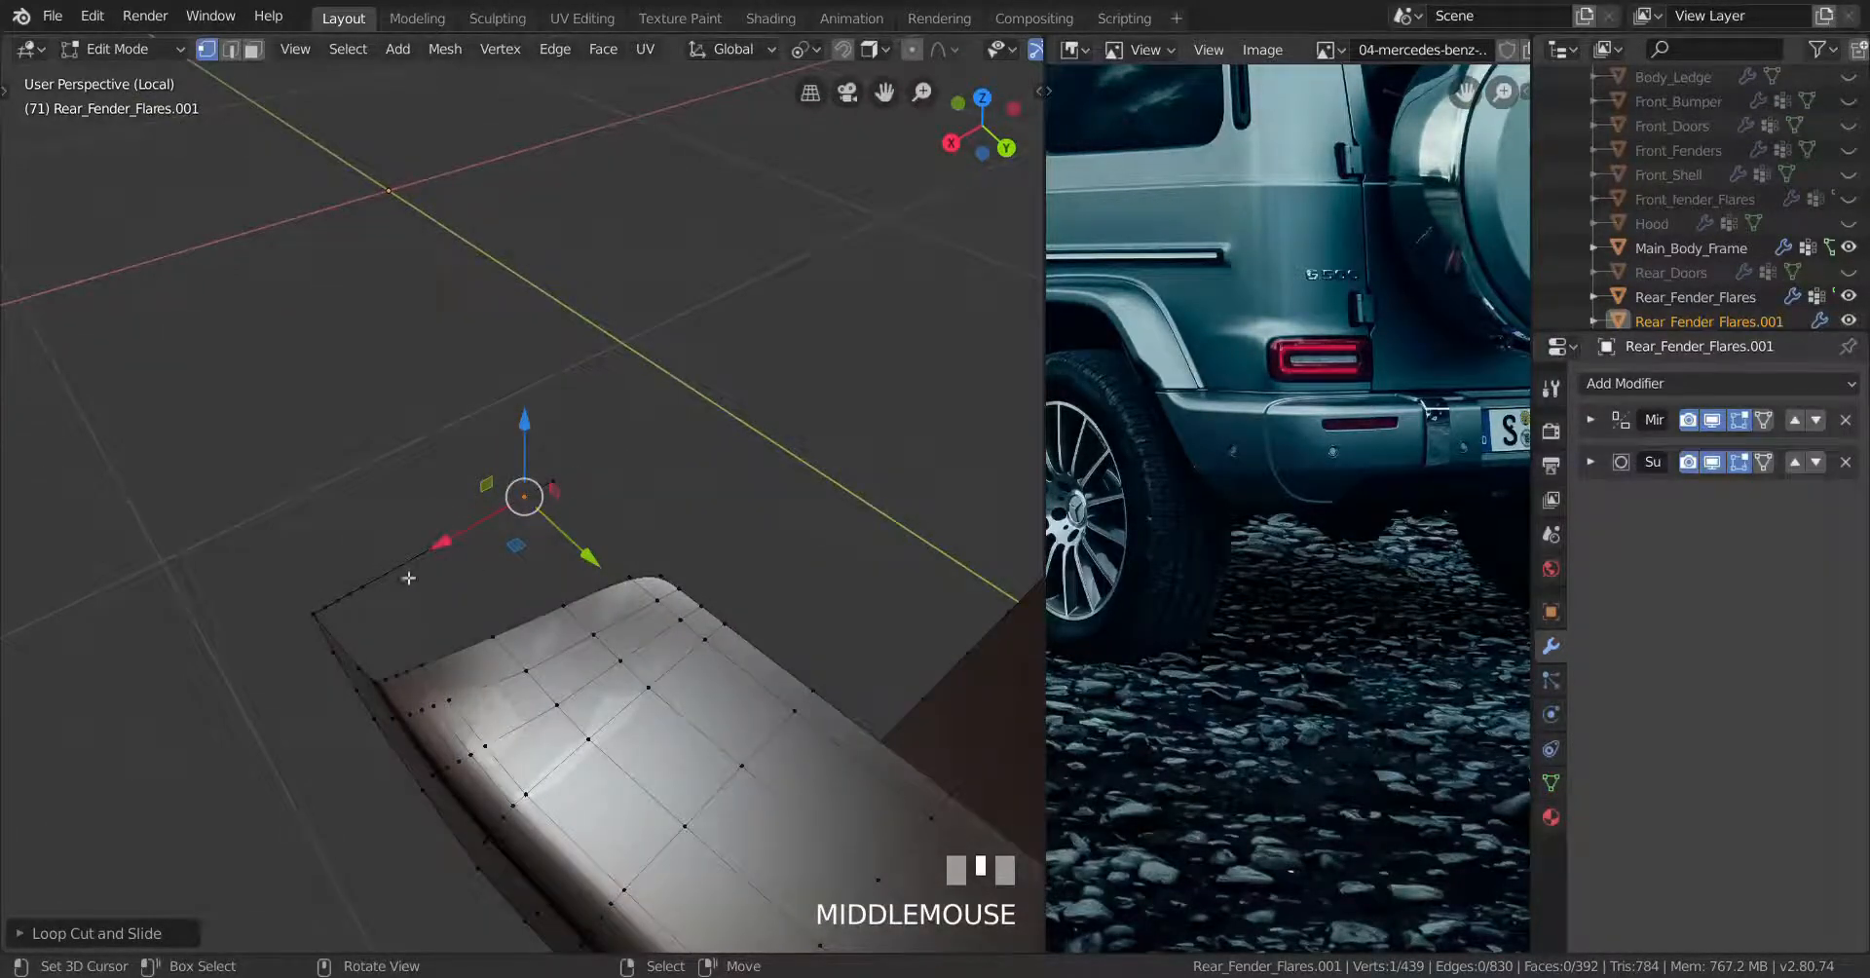
Fill a face between two loose-edge vertices and the two facing vertices on the flare-side end of the bumper's top surface
right_click(359, 587)
right_click(413, 662, "shift")
right_click(488, 634, "shift")
right_click(429, 545, "shift")
key("f")
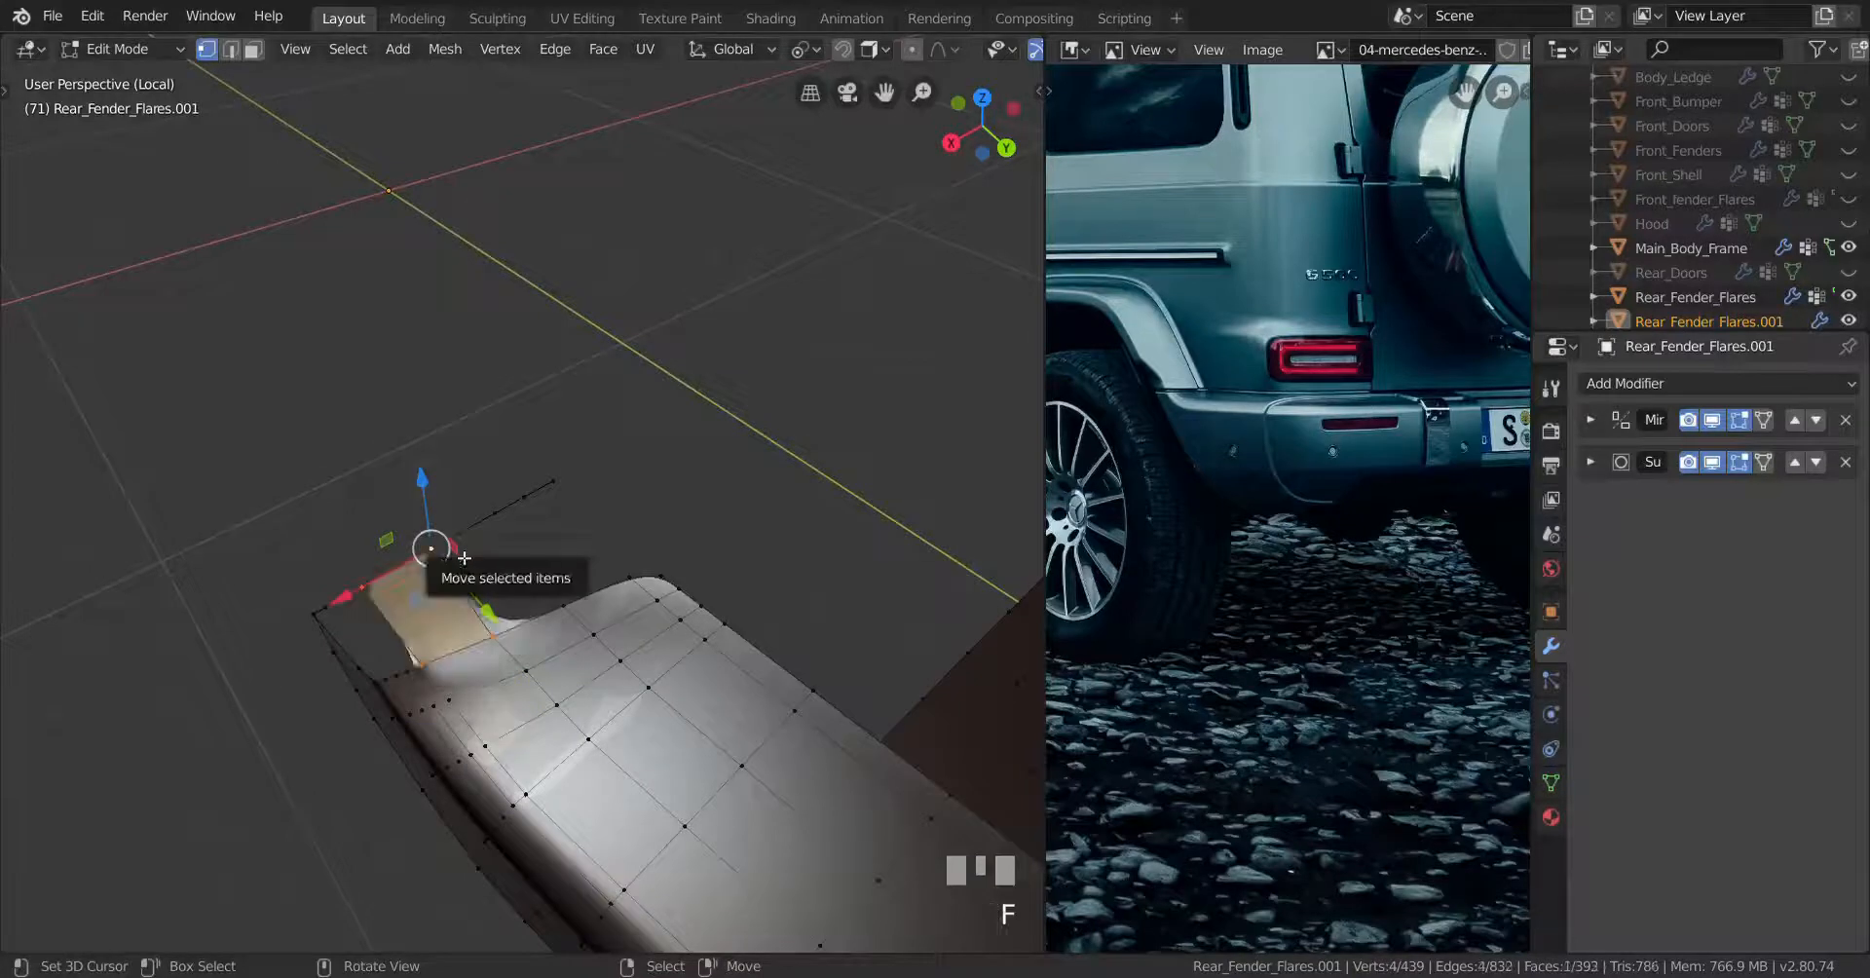
Align three loose-edge vertices with their opposite top-surface vertices by scaling each pair to 0 along X
right_click(436, 555)
right_click(487, 631, "shift")
key("s")
key("x")
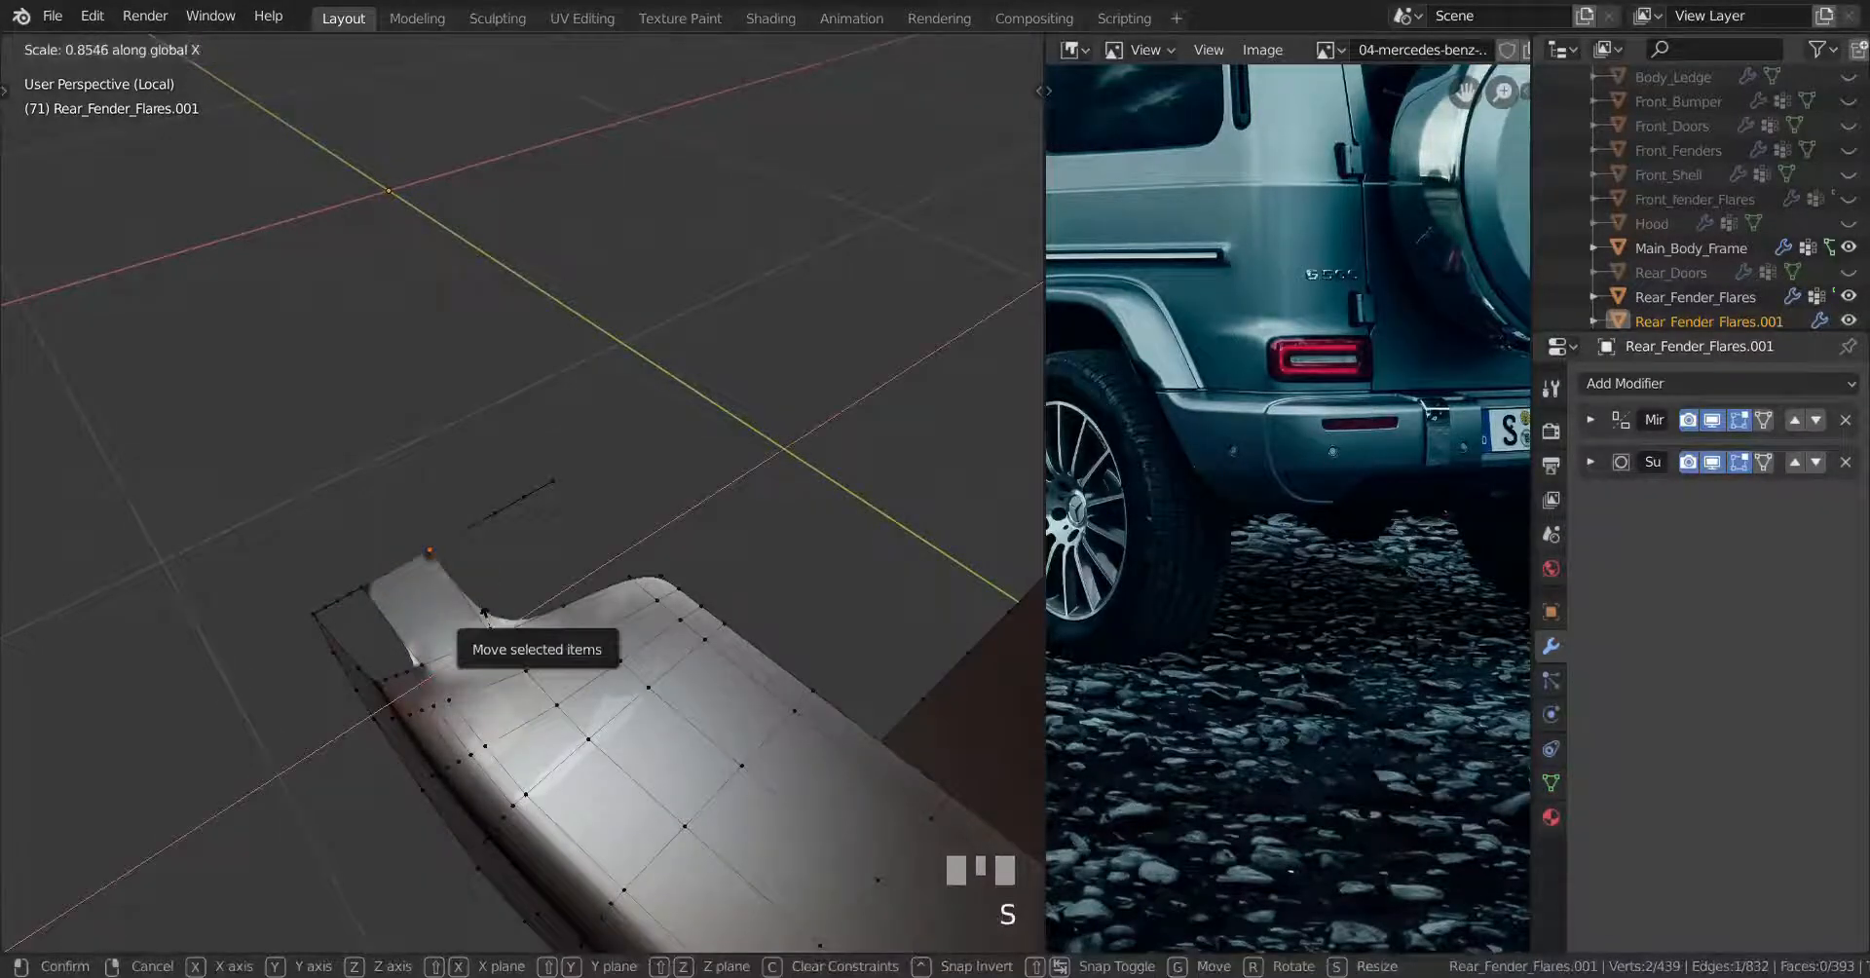
key("Return")
right_click(497, 504)
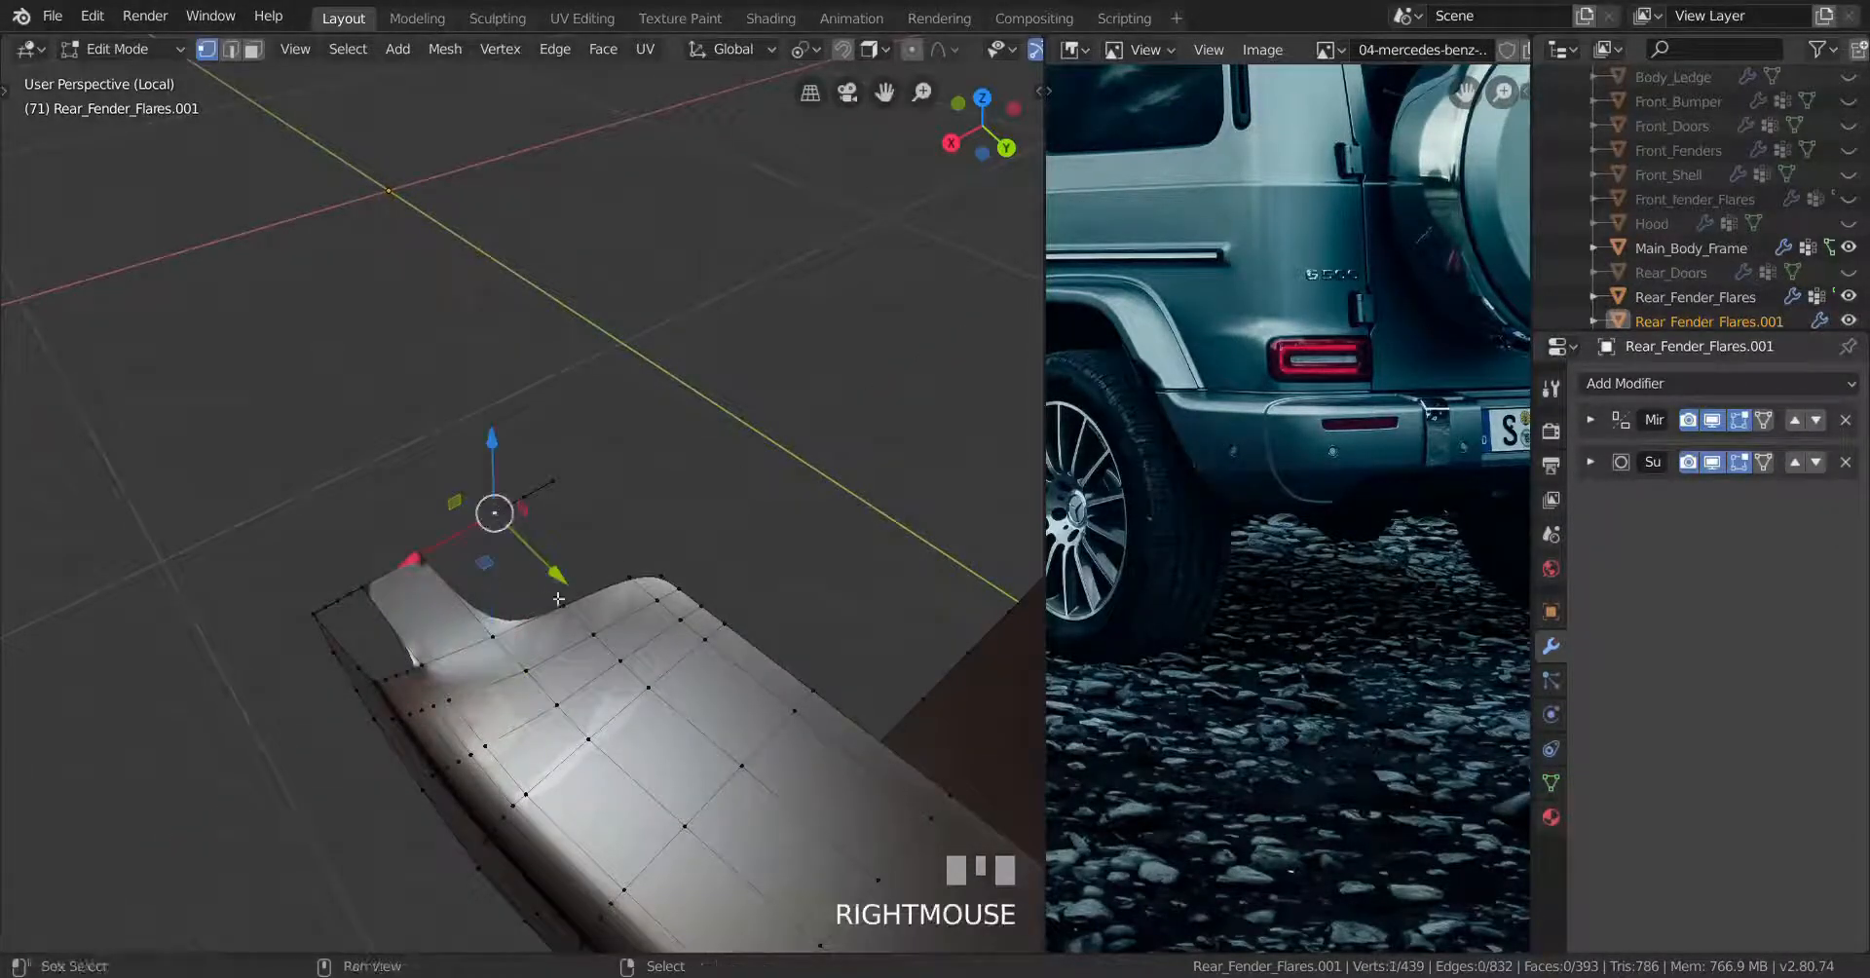
key("s")
key("Return")
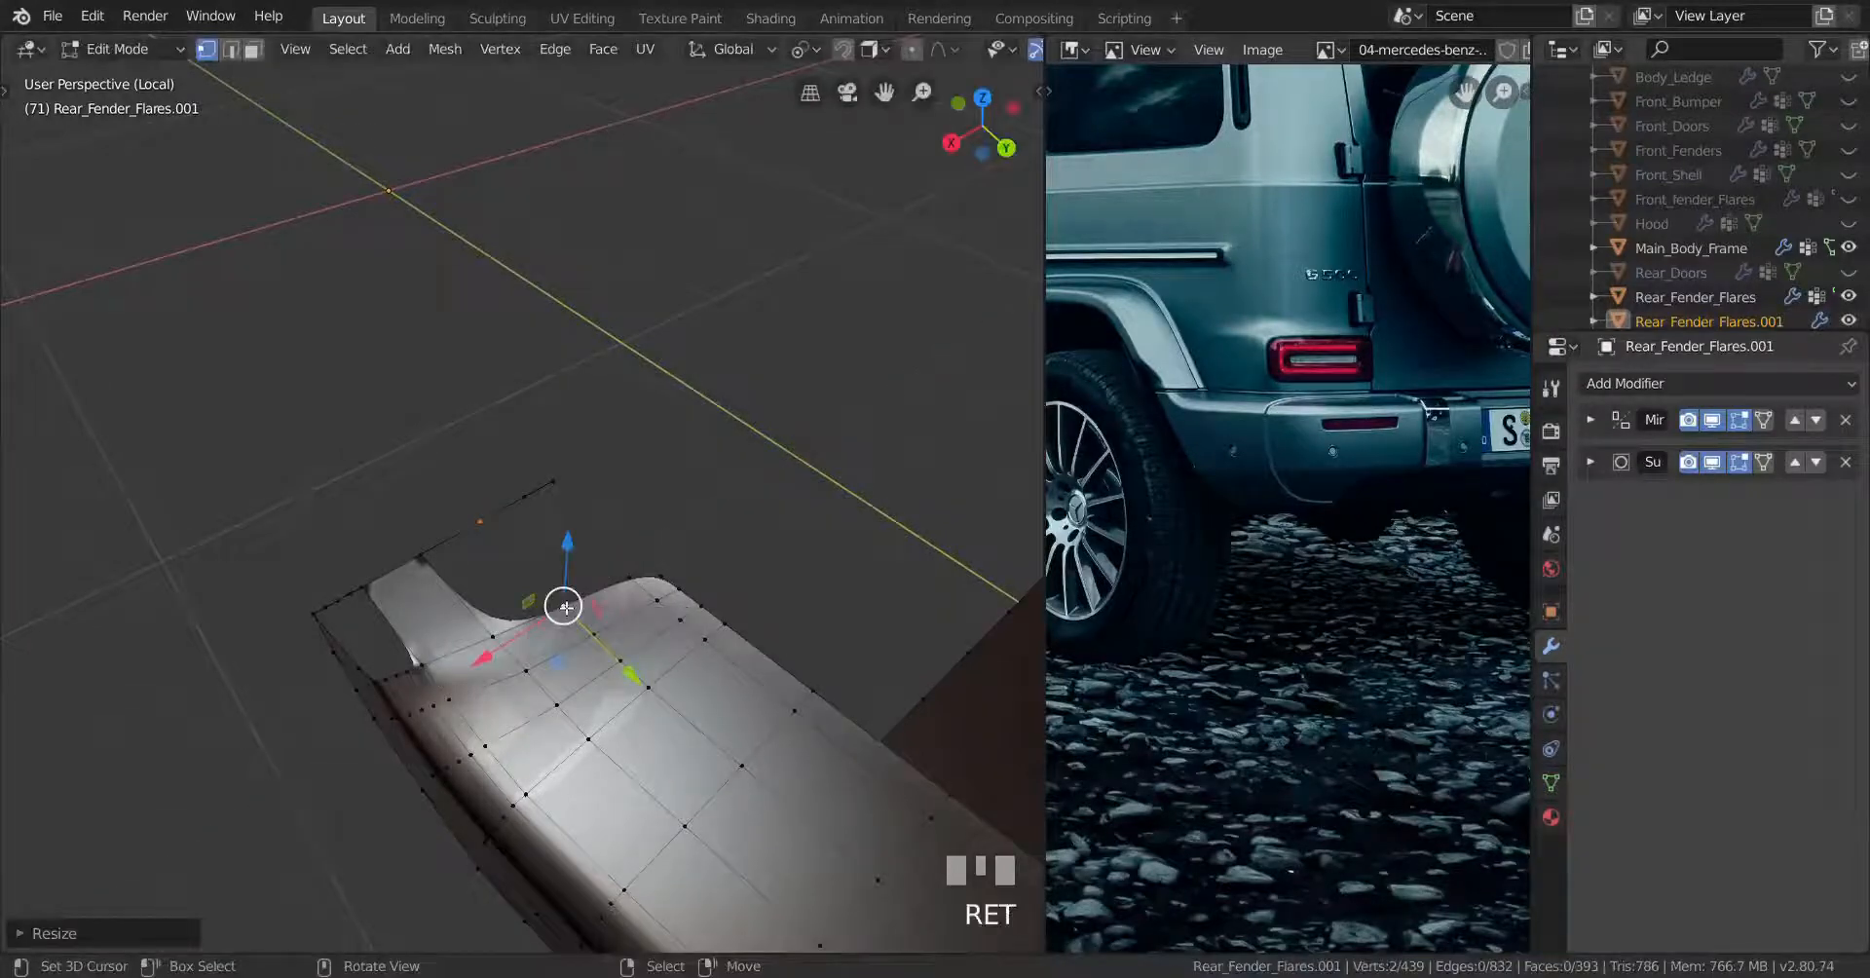
right_click(522, 493)
right_click(629, 577, "shift")
type("sx")
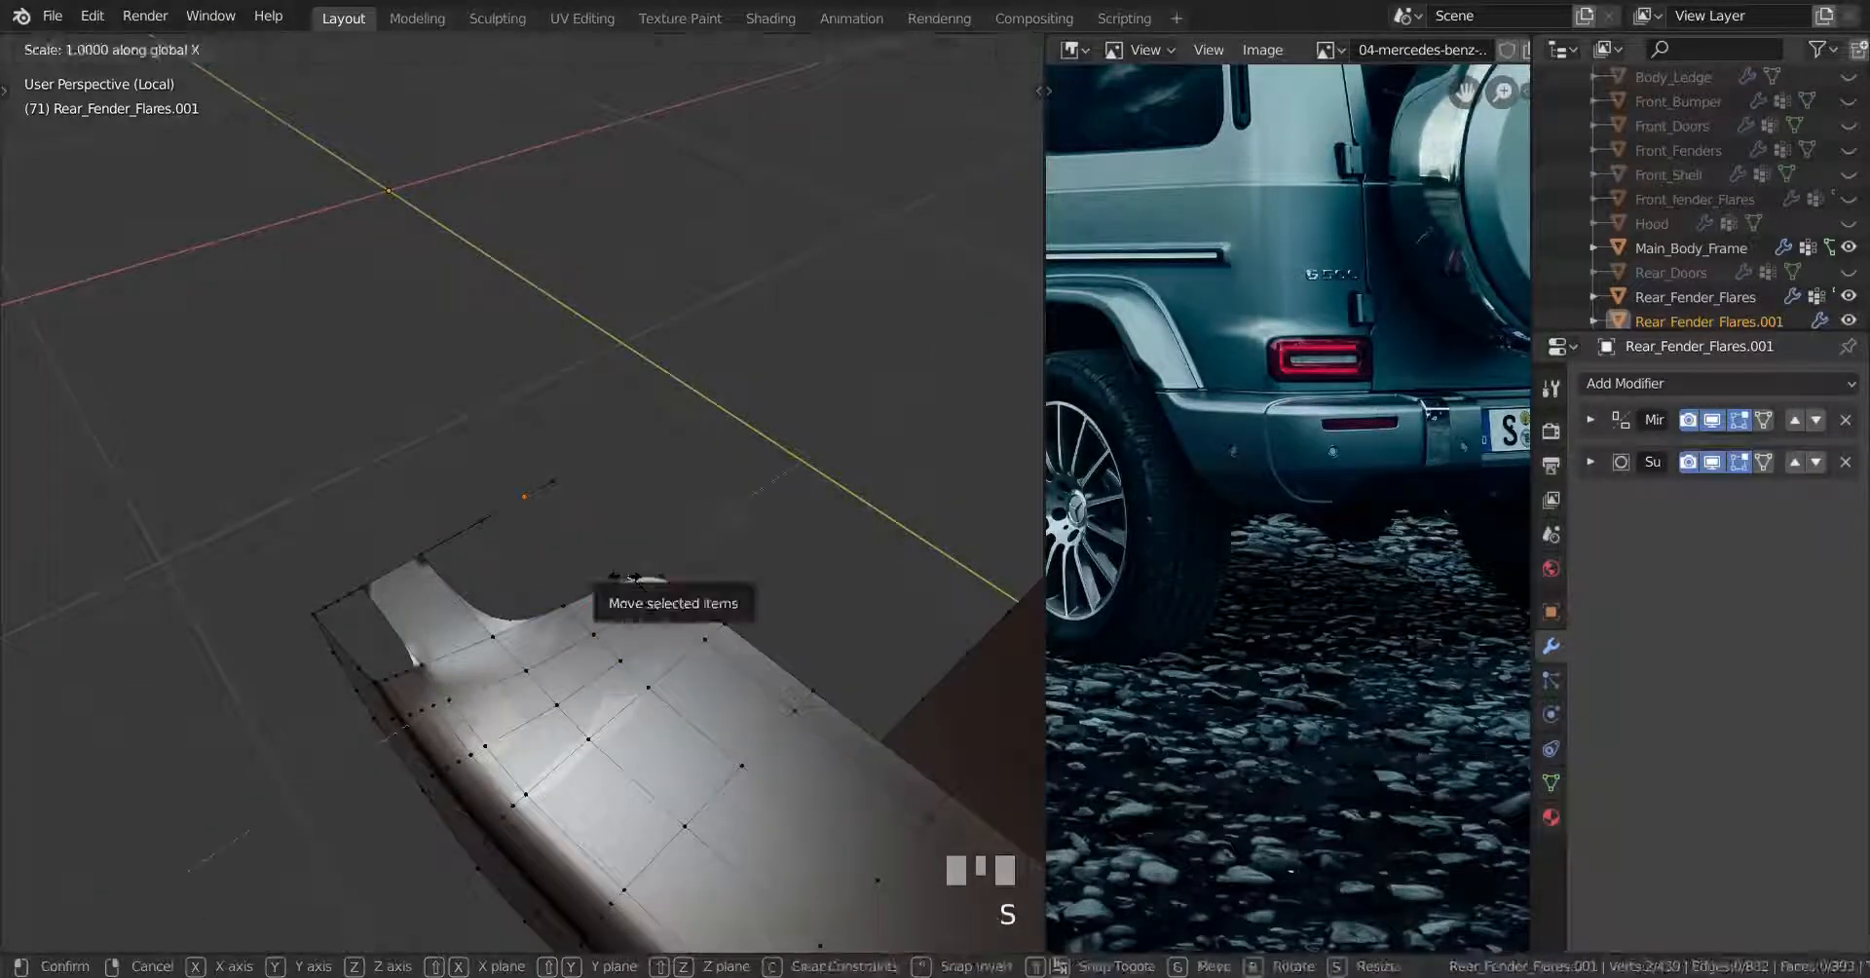
type("0")
key("Return")
Fill the remaining gaps between the loose edge and the bumper's top surface with faces on both sides of the first face
right_click(420, 551)
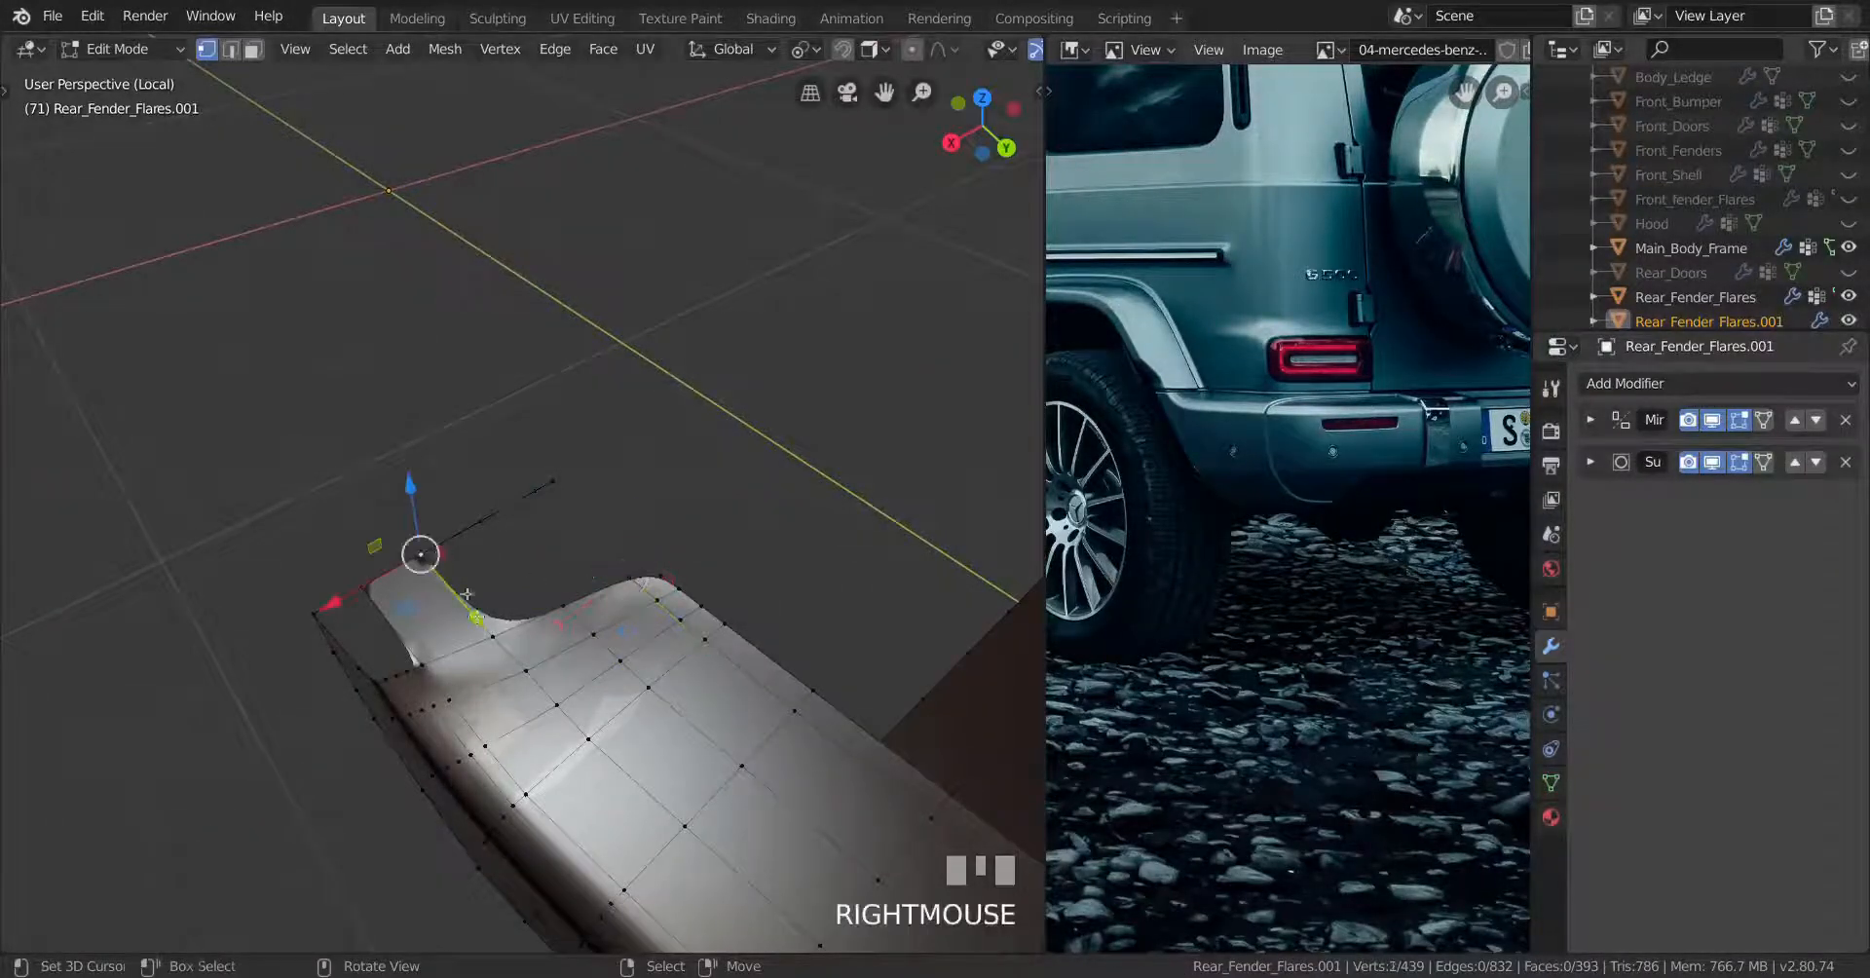
right_click(526, 654, "shift")
key("f")
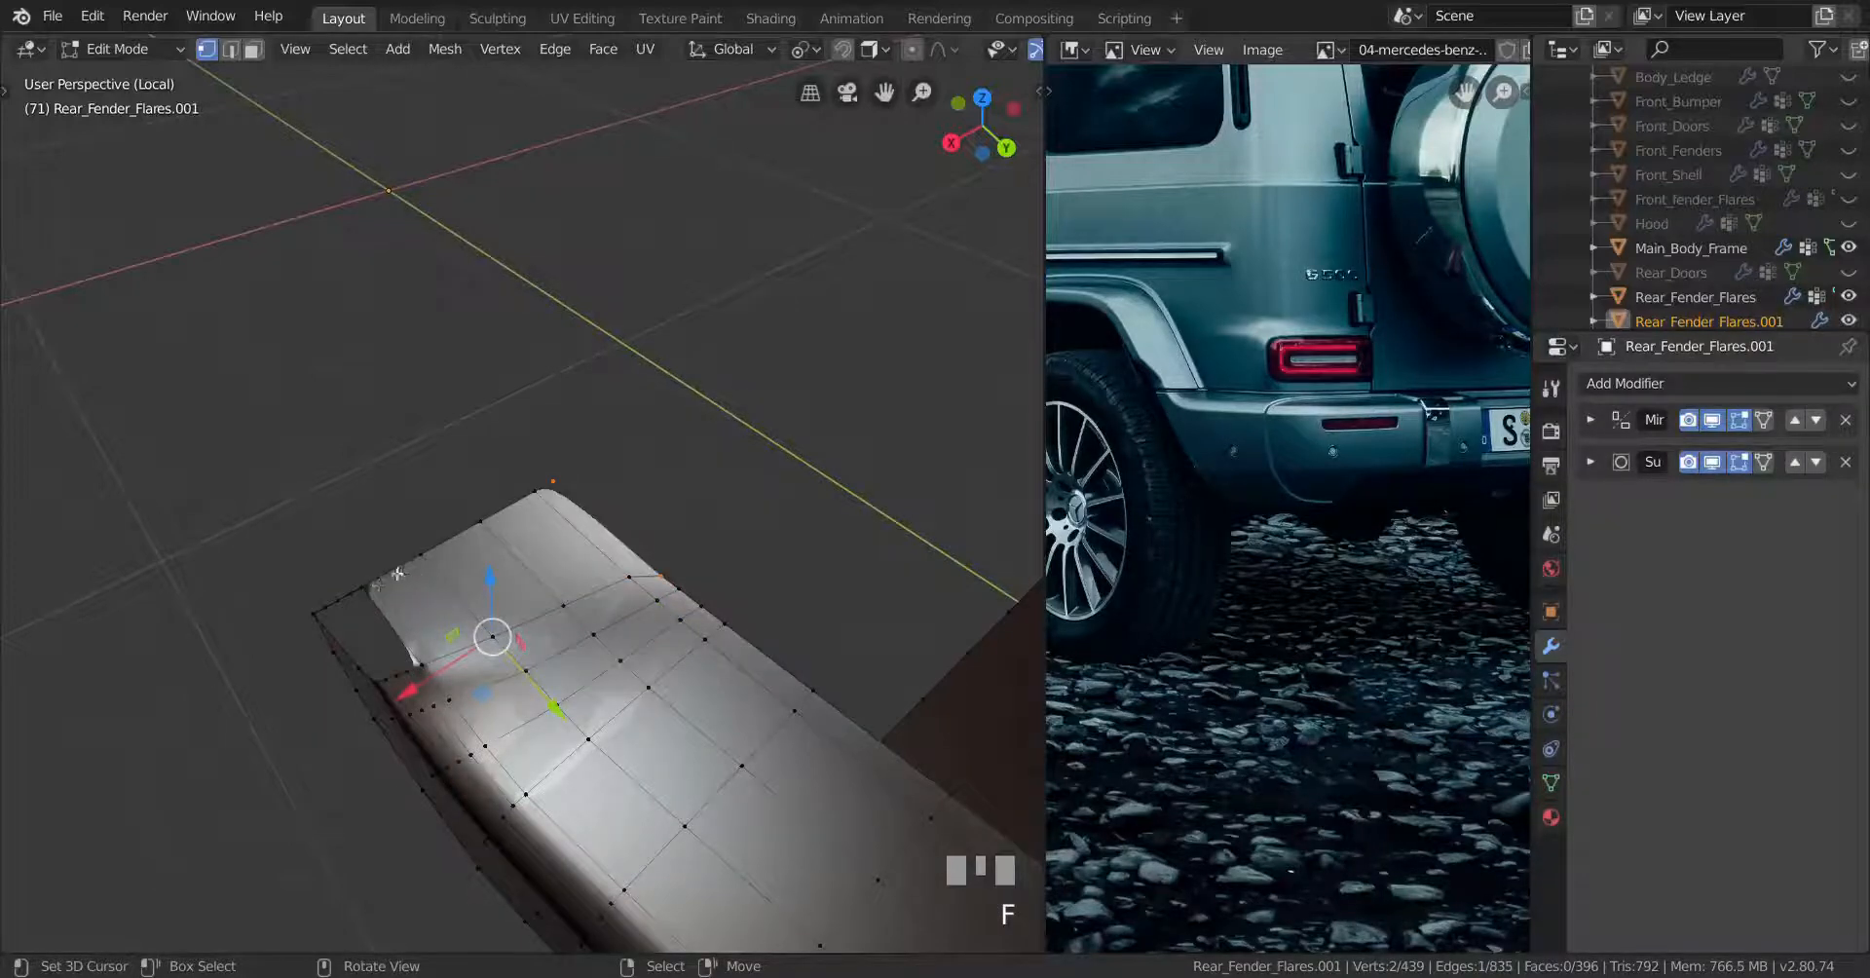
right_click(360, 587)
right_click(420, 665, "shift")
key("f")
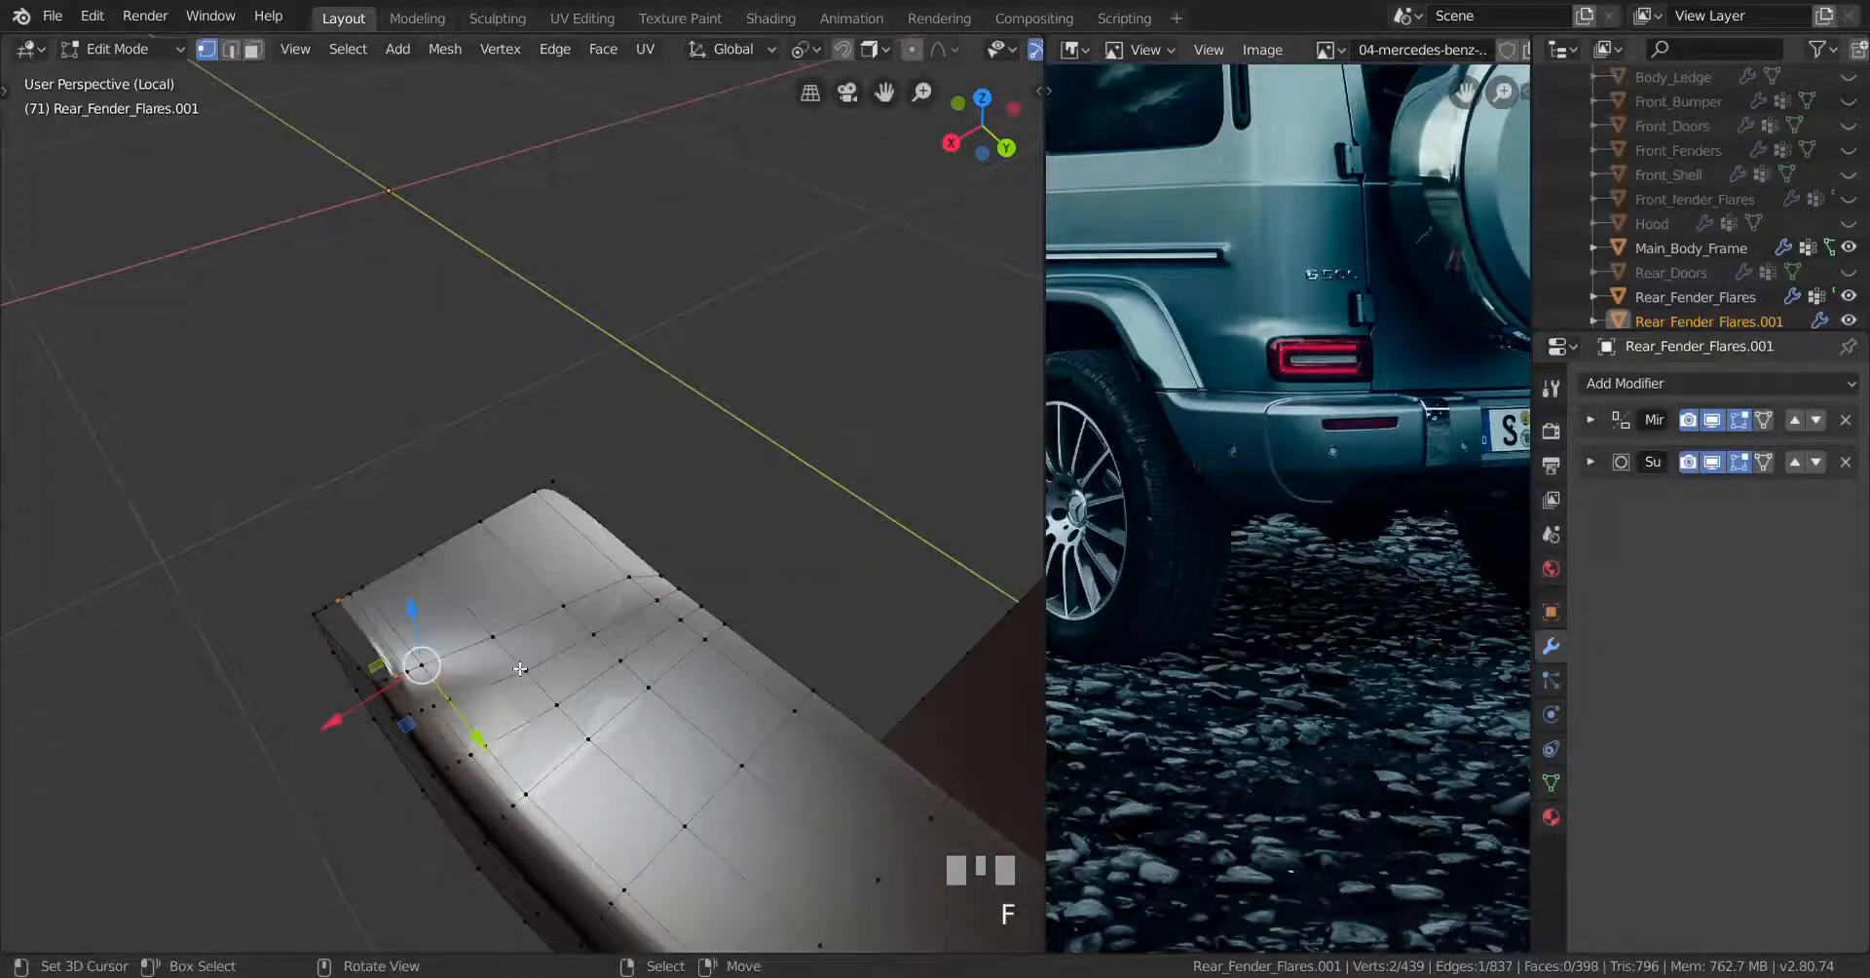
Add an edge loop across the new flare-side end faces and slide it toward the existing top surface
key("ctrl+r")
left_click(370, 643)
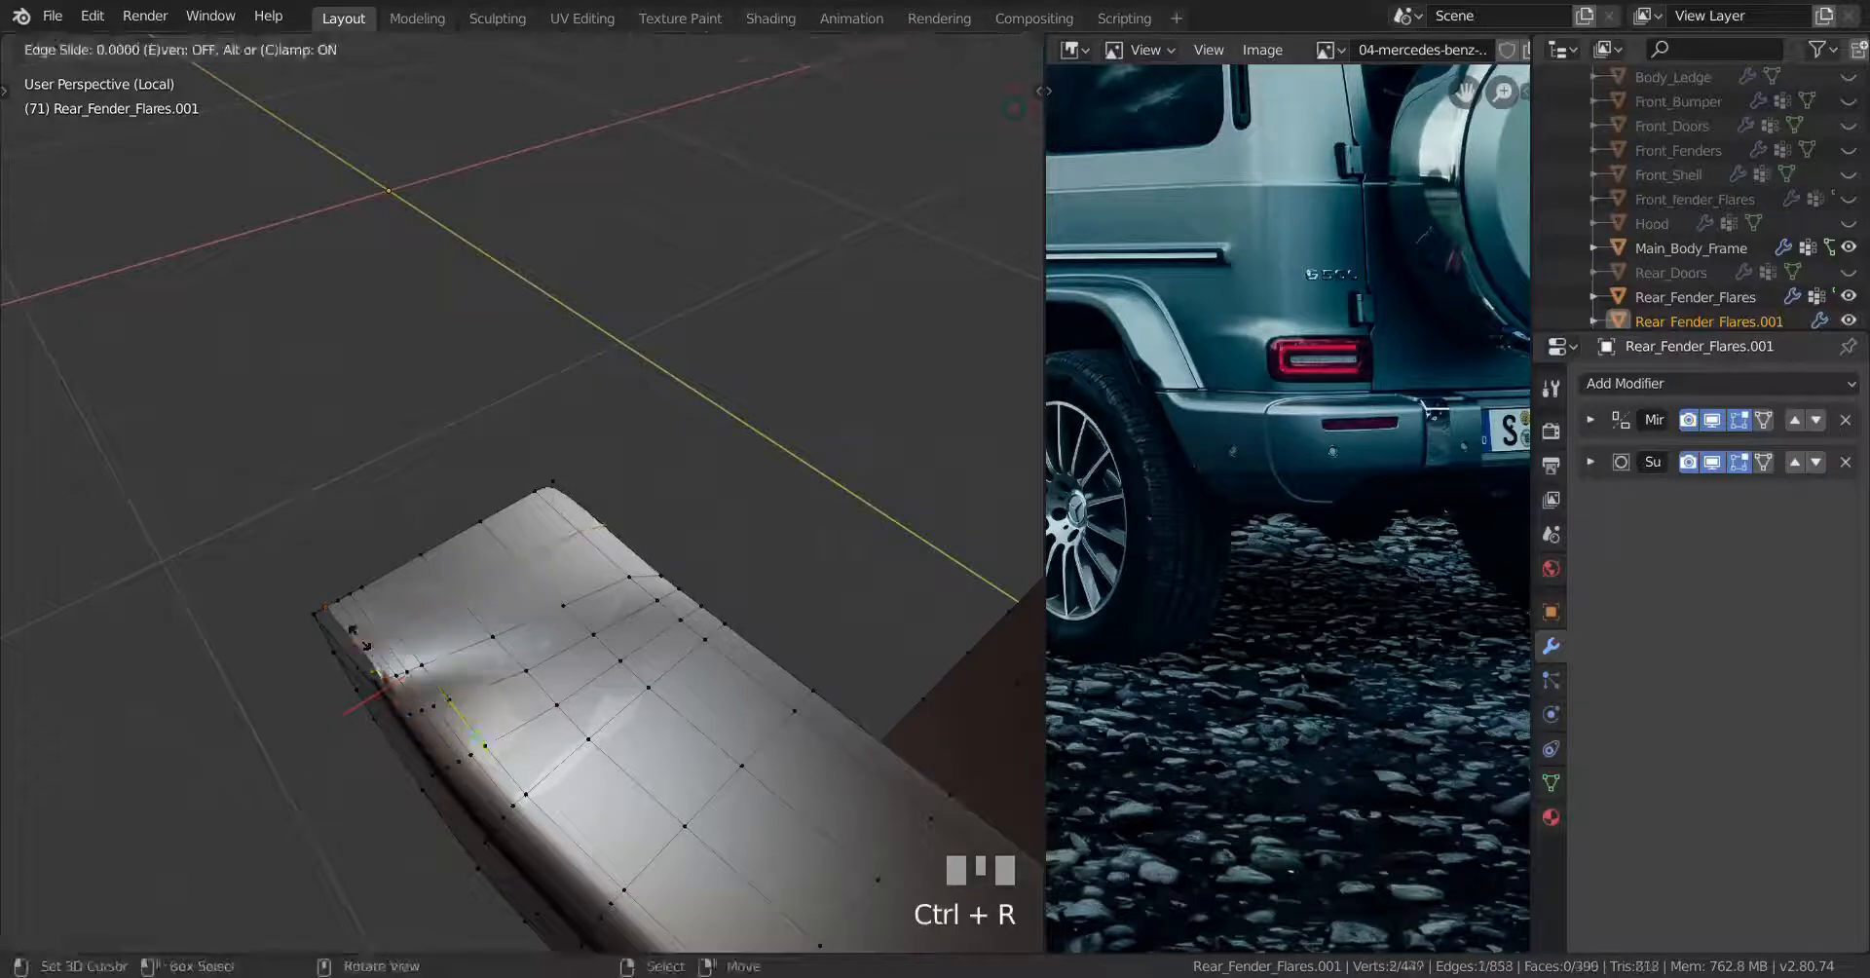
right_click(359, 639)
middle_click_drag(359, 640, 584, 447)
key("g")
key("g")
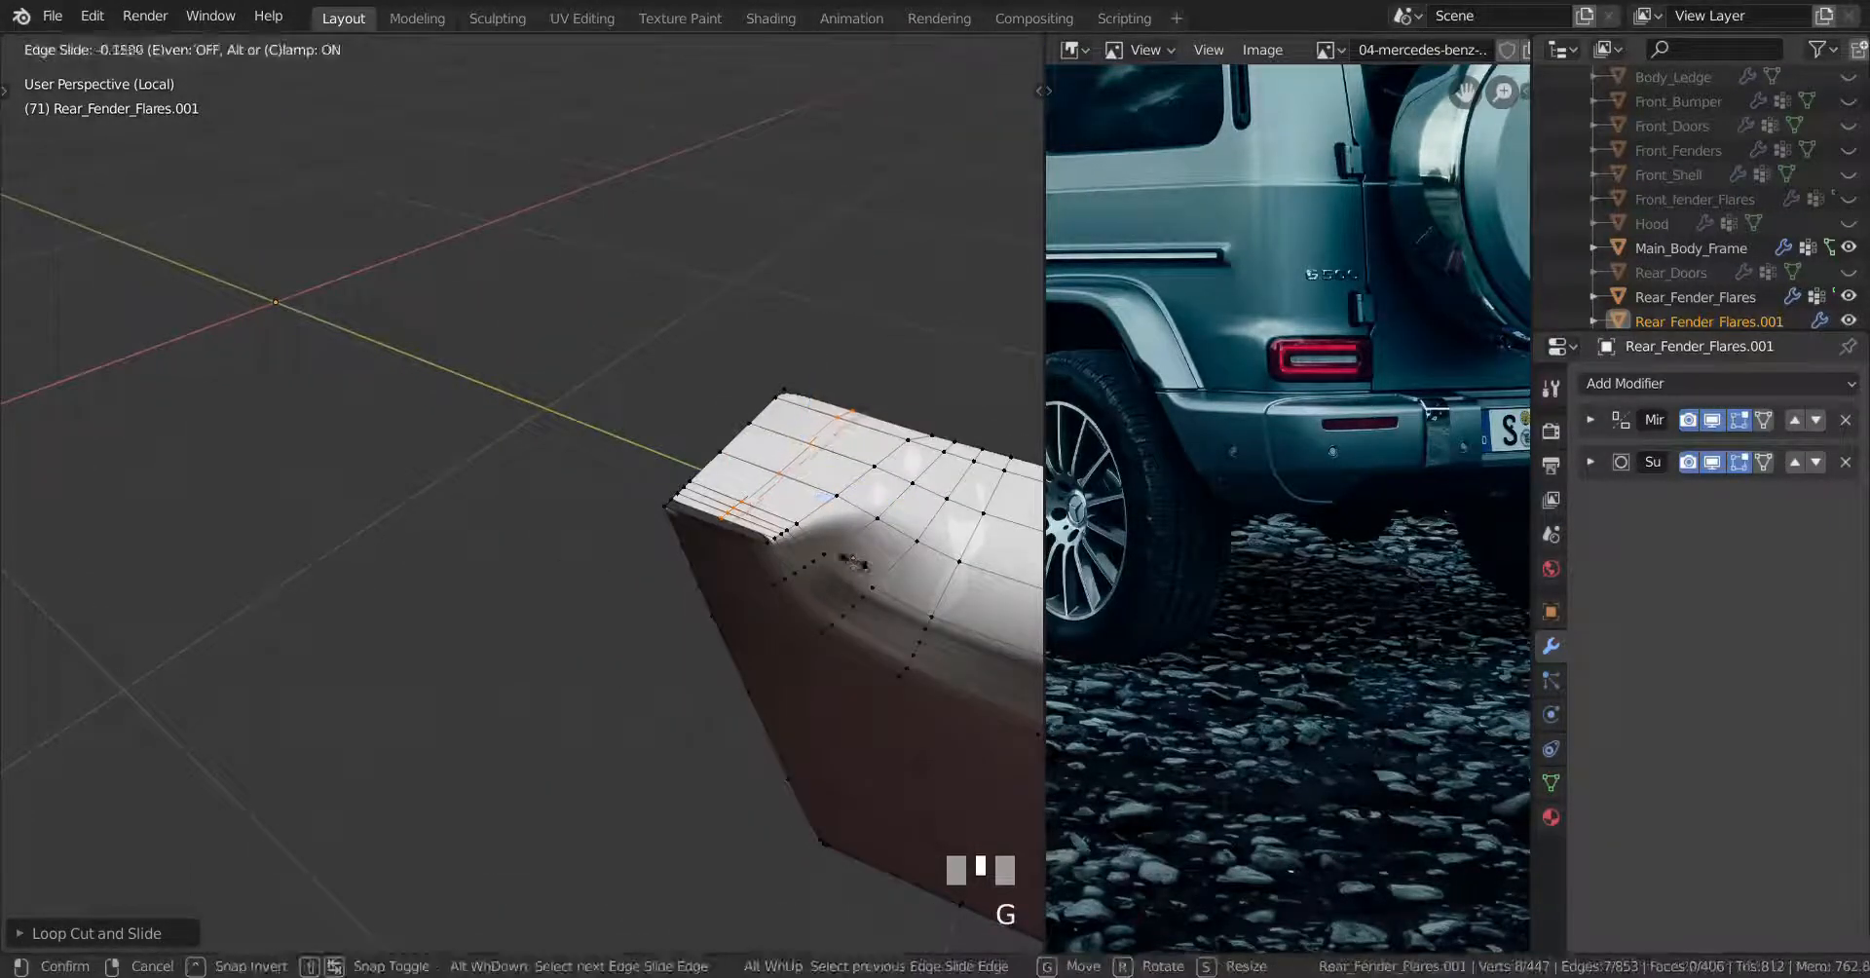
left_click(861, 562)
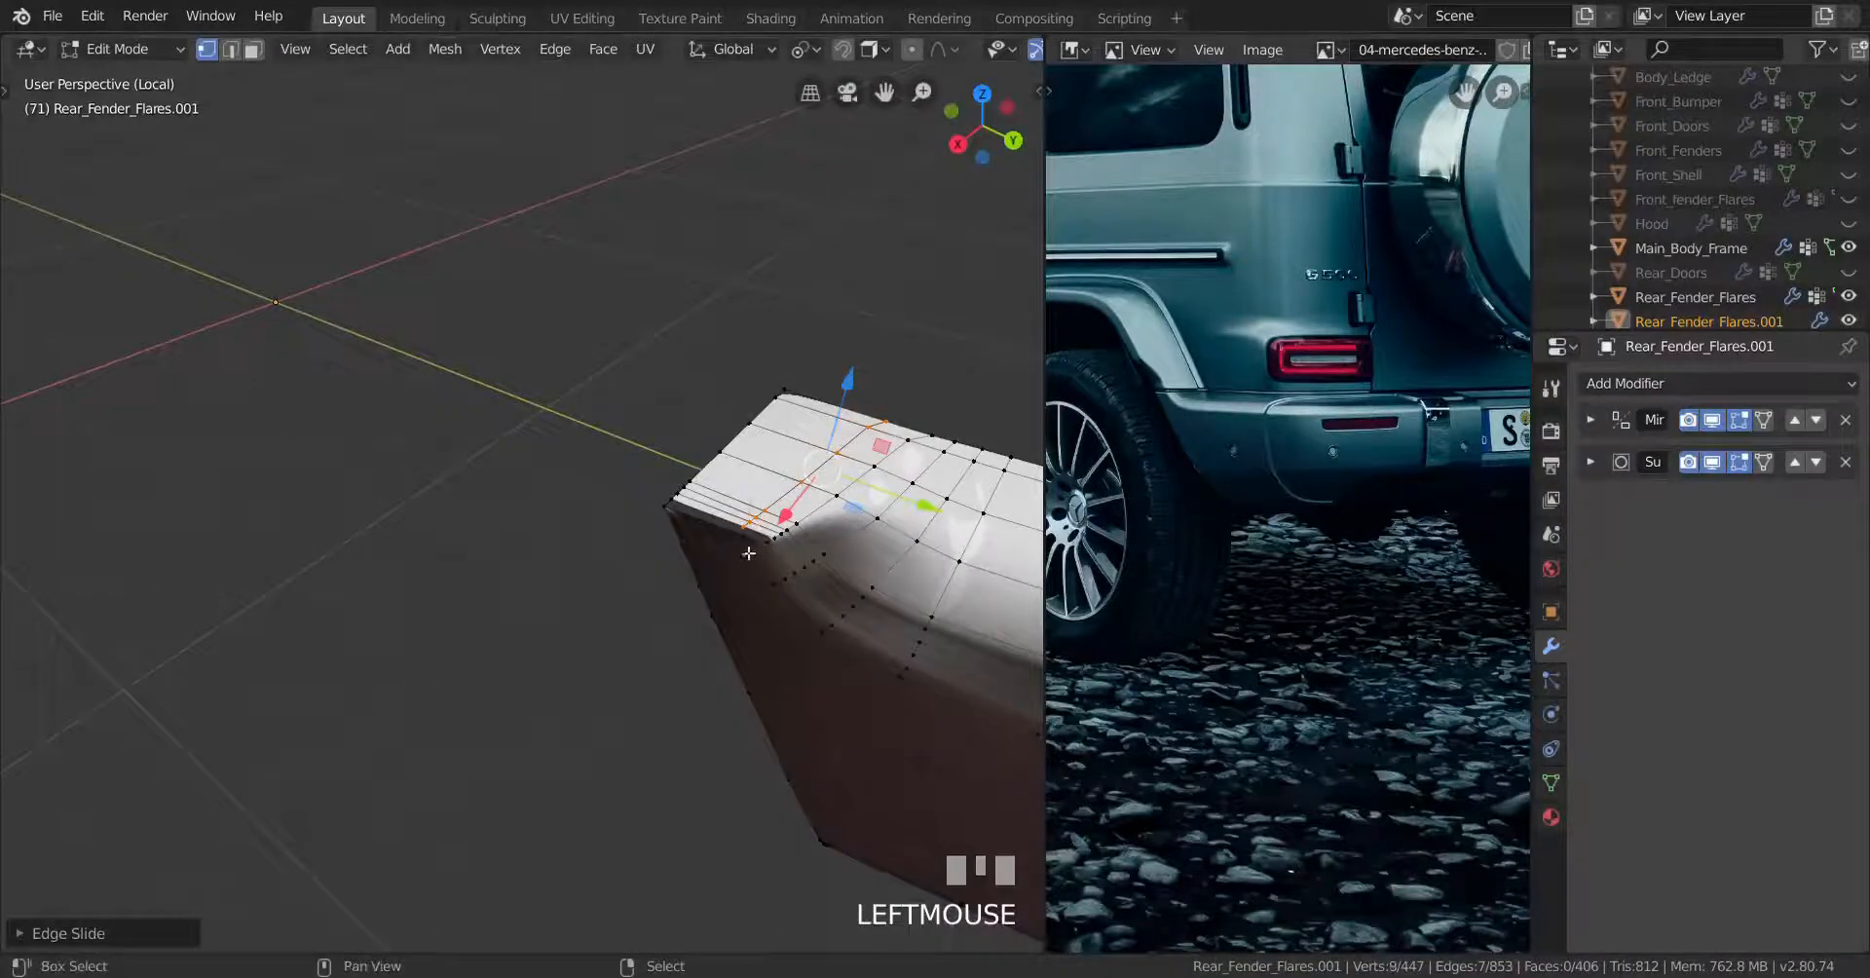
Flatten the new edge loop along Y in line with its outermost vertex
key("s")
key("y")
key("Return")
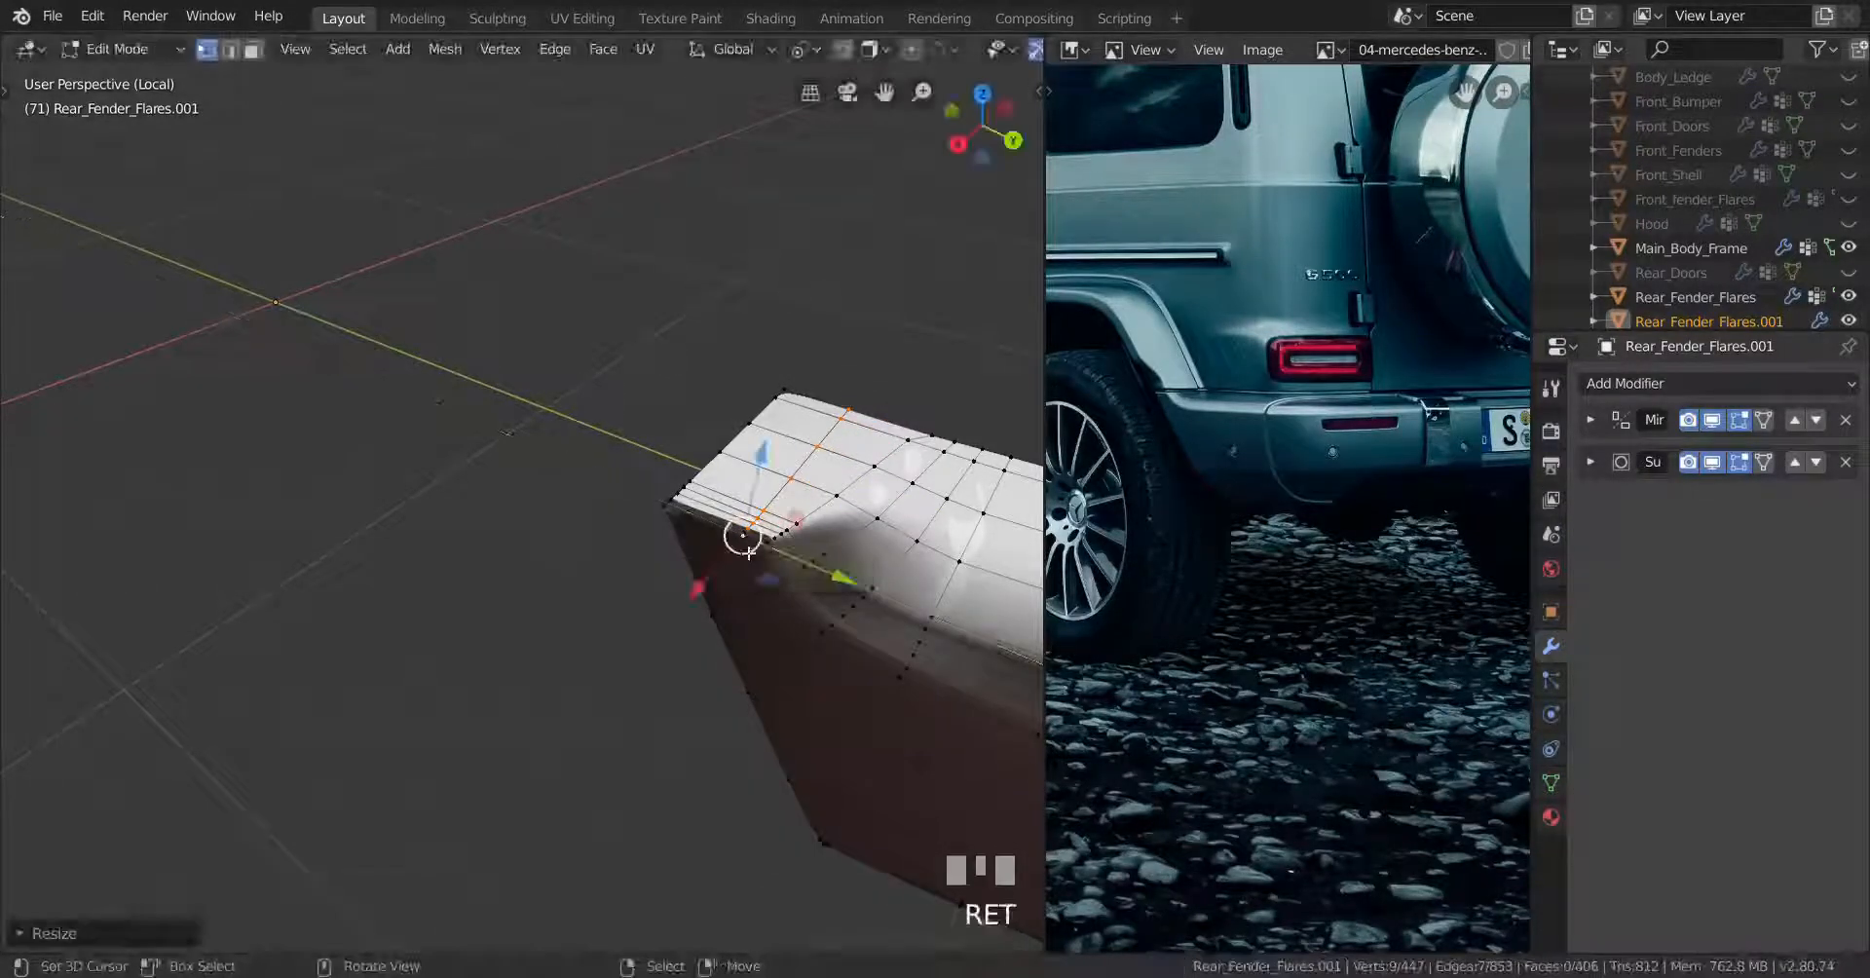
Knife a new slanted line across the end faces from the loop's outer vertex to the inner edge, and dissolve the old loop
middle_click_drag(743, 531, 707, 575, "shift")
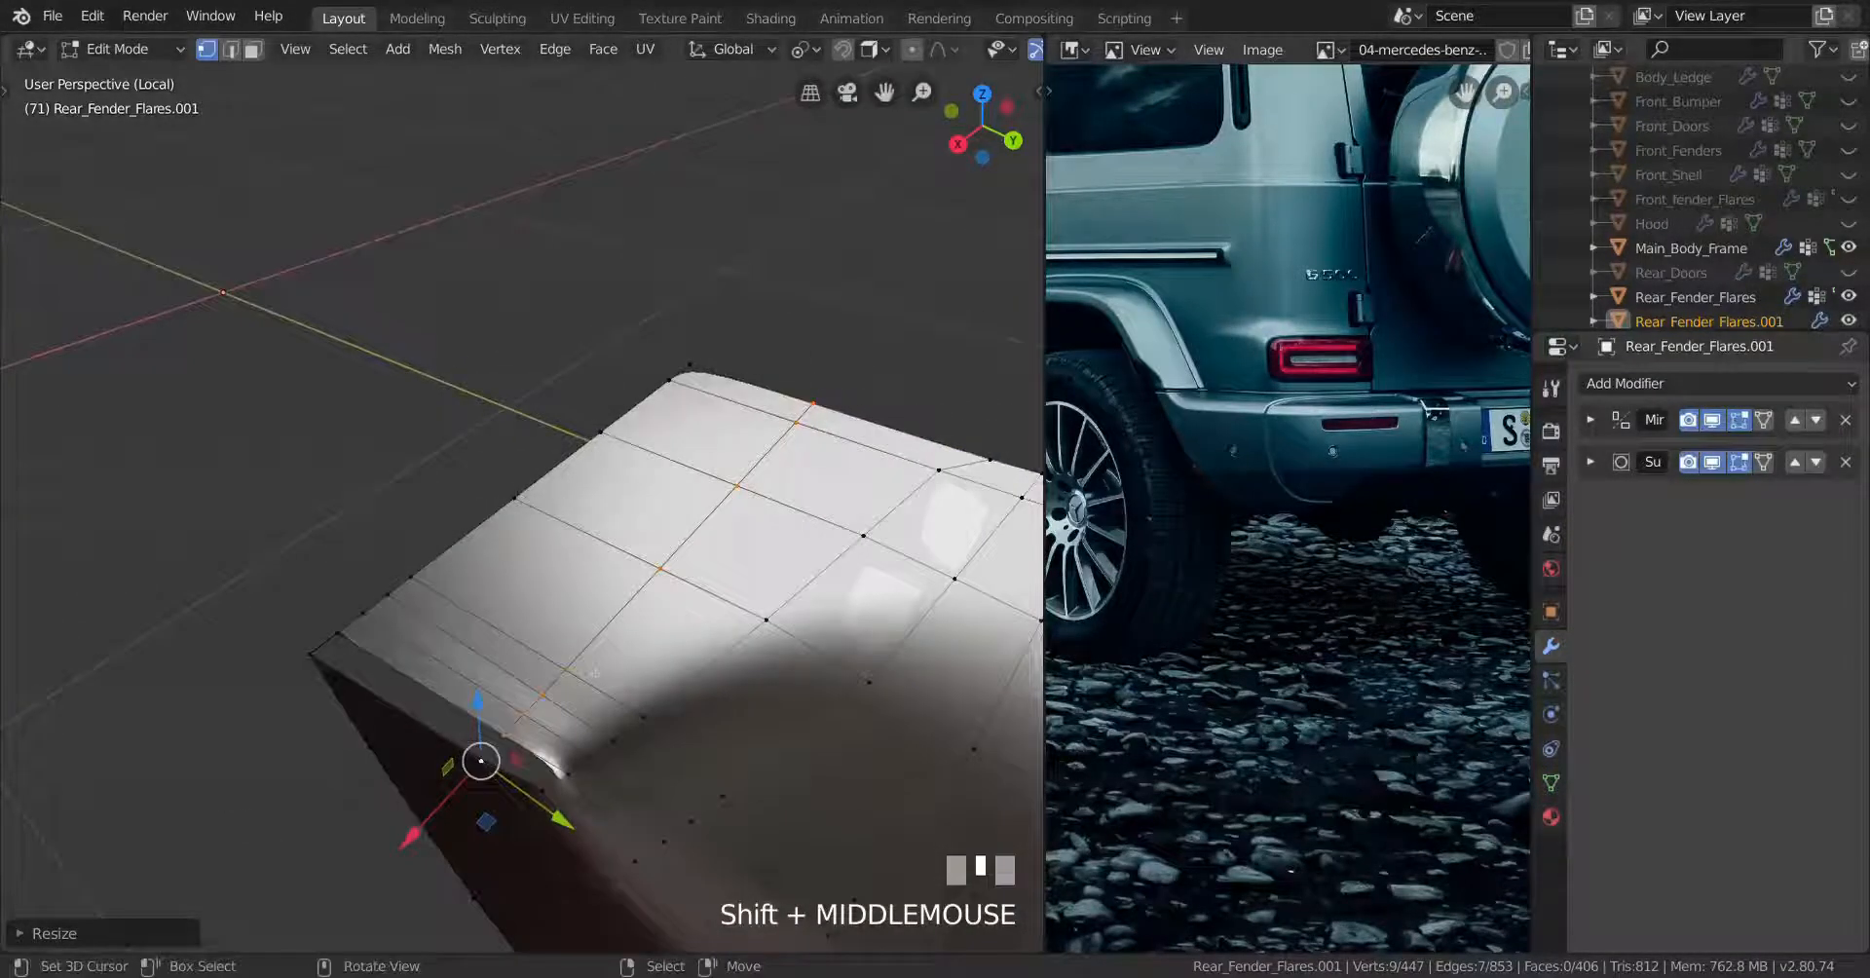
key("k")
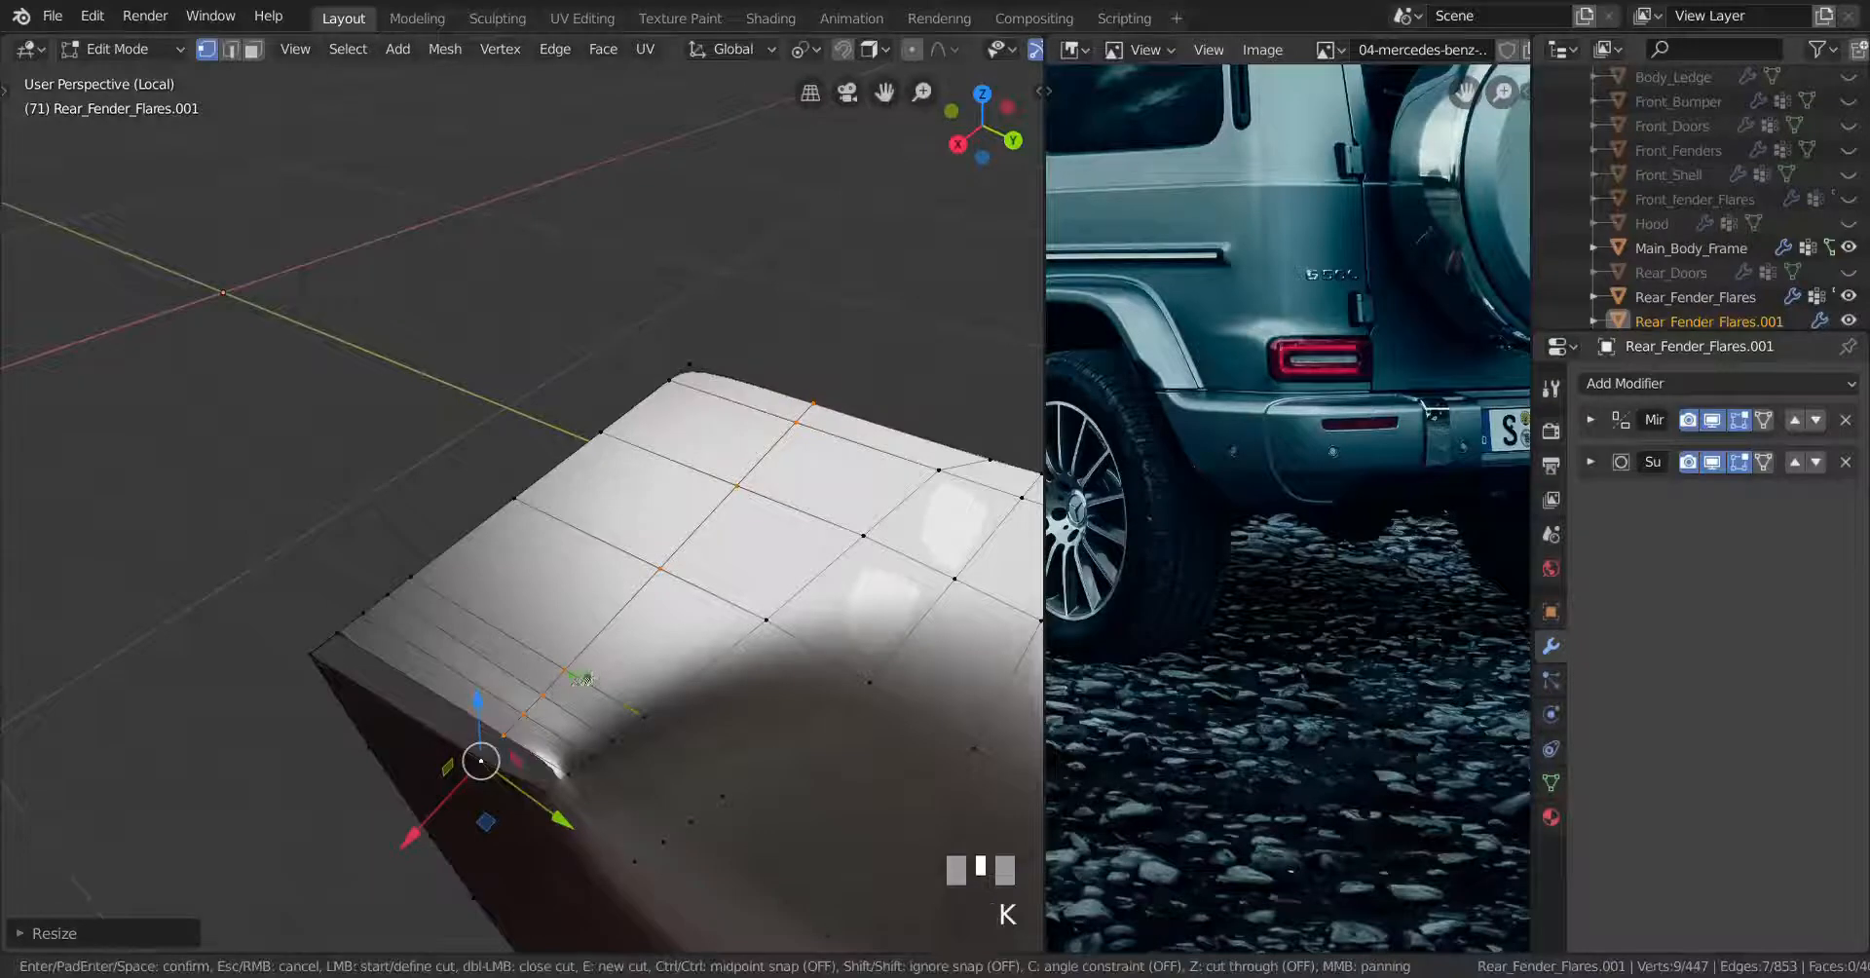
left_click(506, 736)
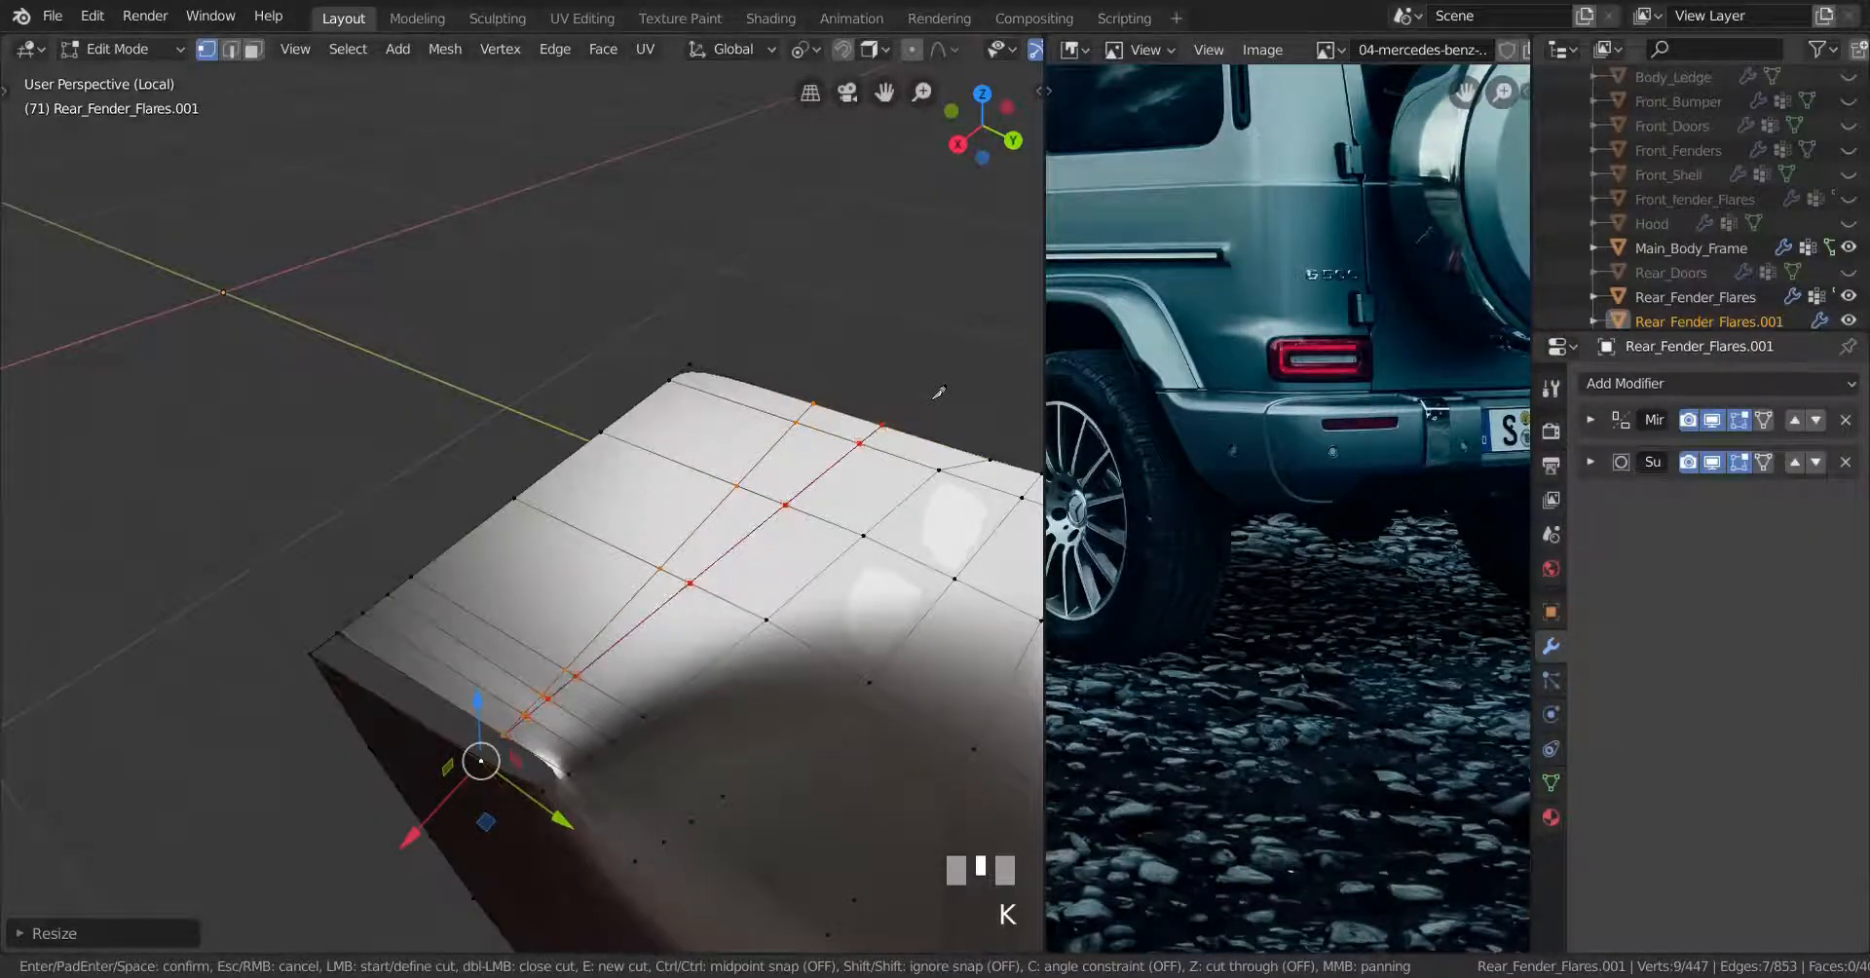
key("space")
right_click(777, 443, "alt")
key("x")
left_click(920, 499)
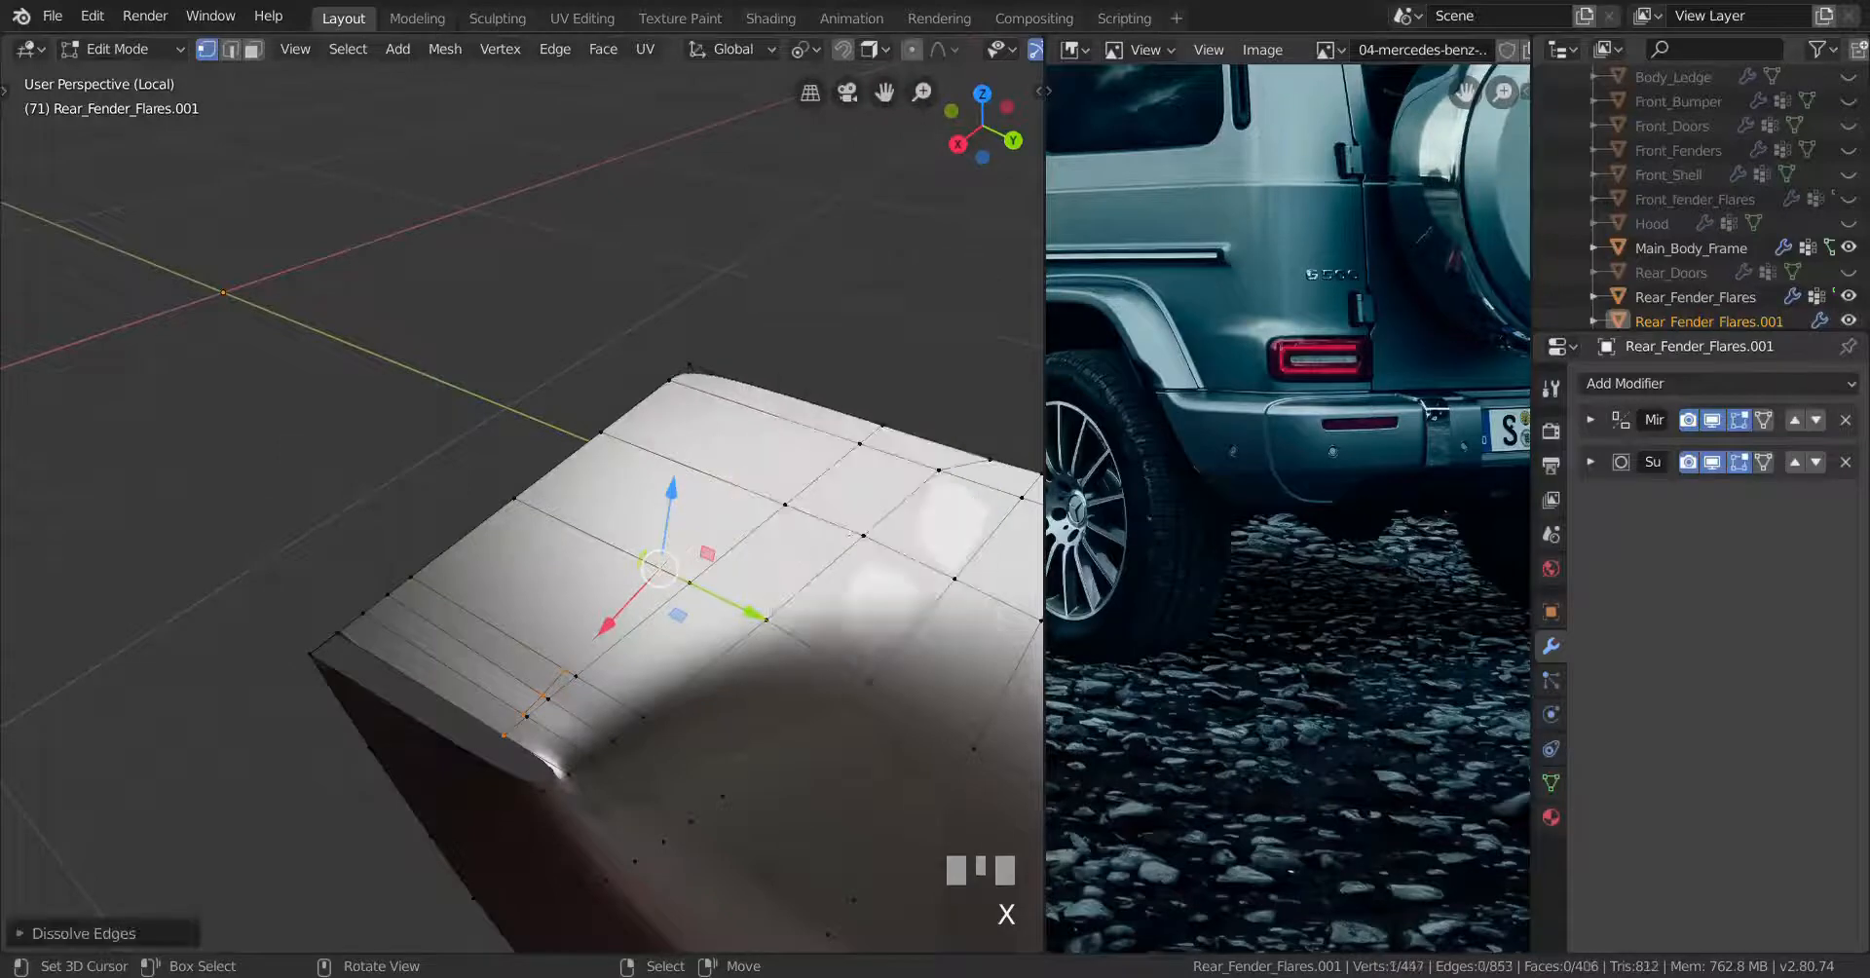
Fill the open gap at the bumper's flare-side corner with faces, undo the last fill, and check the smoothed surface in Object Mode
right_click(562, 797)
right_click(542, 781, "shift")
key("f")
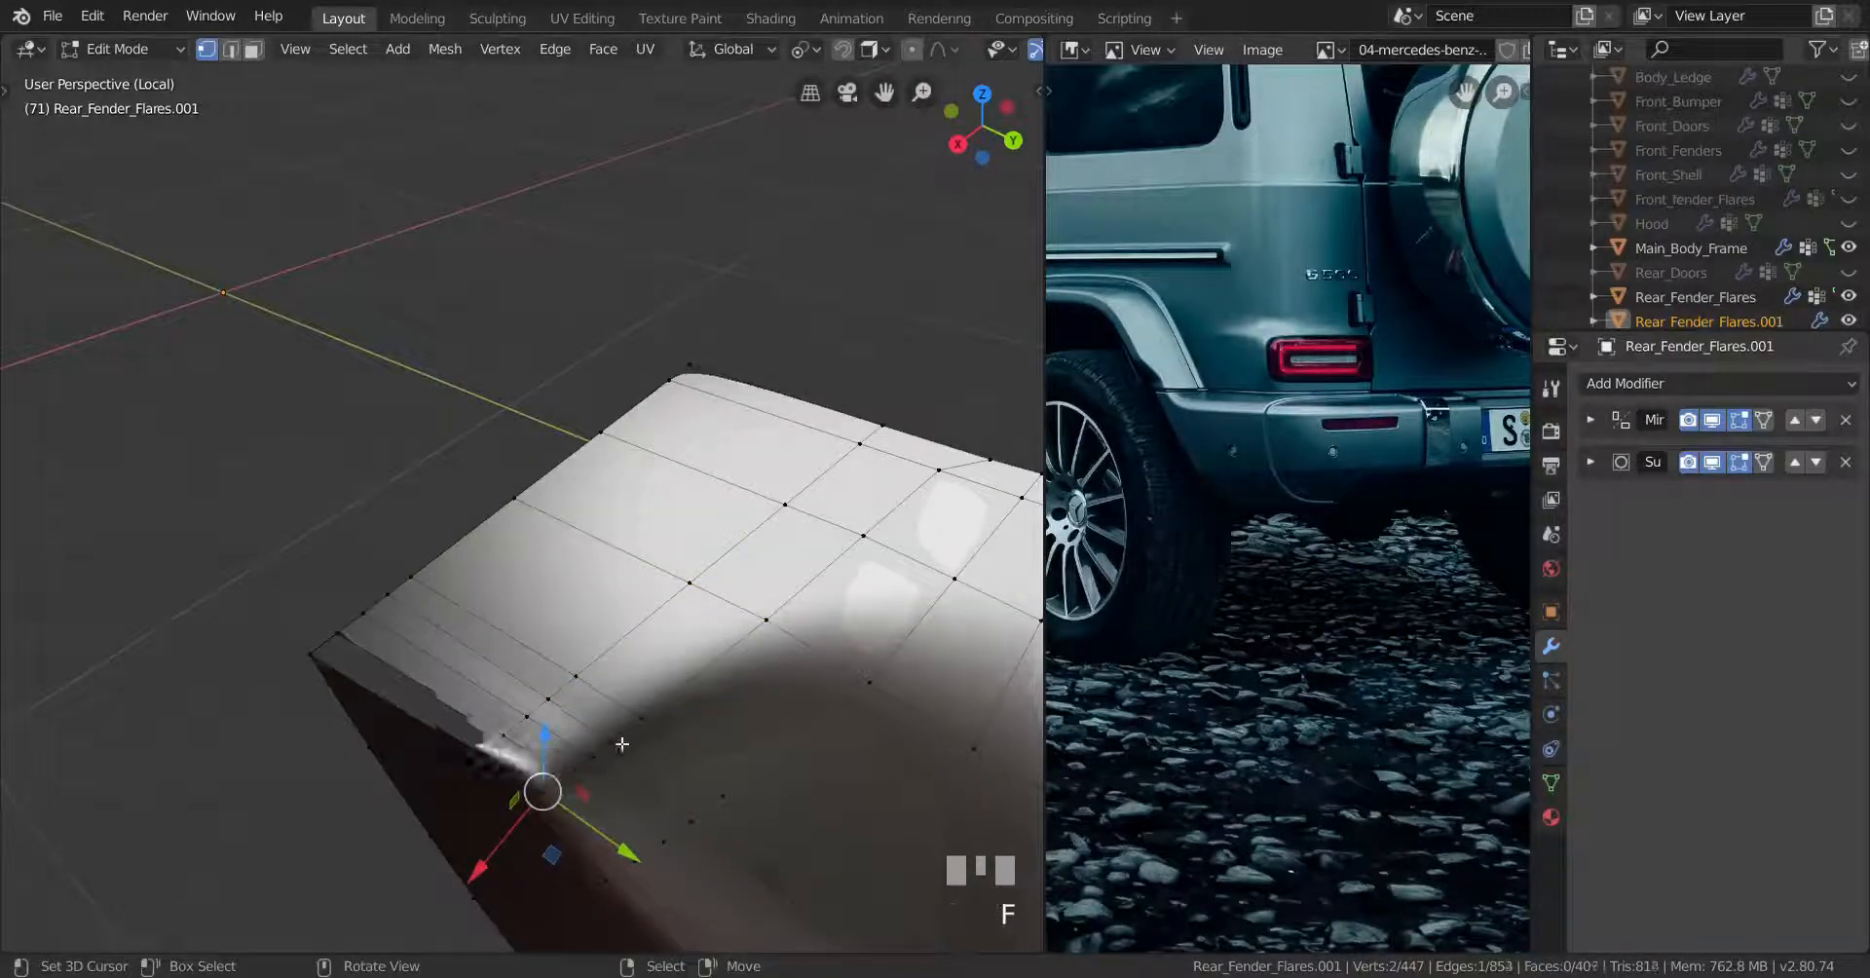
key("ctrl+z")
key("Tab")
scroll(623, 692, "down", 6)
middle_click_drag(626, 670, 585, 638)
scroll(590, 658, "up", 4)
key("Tab")
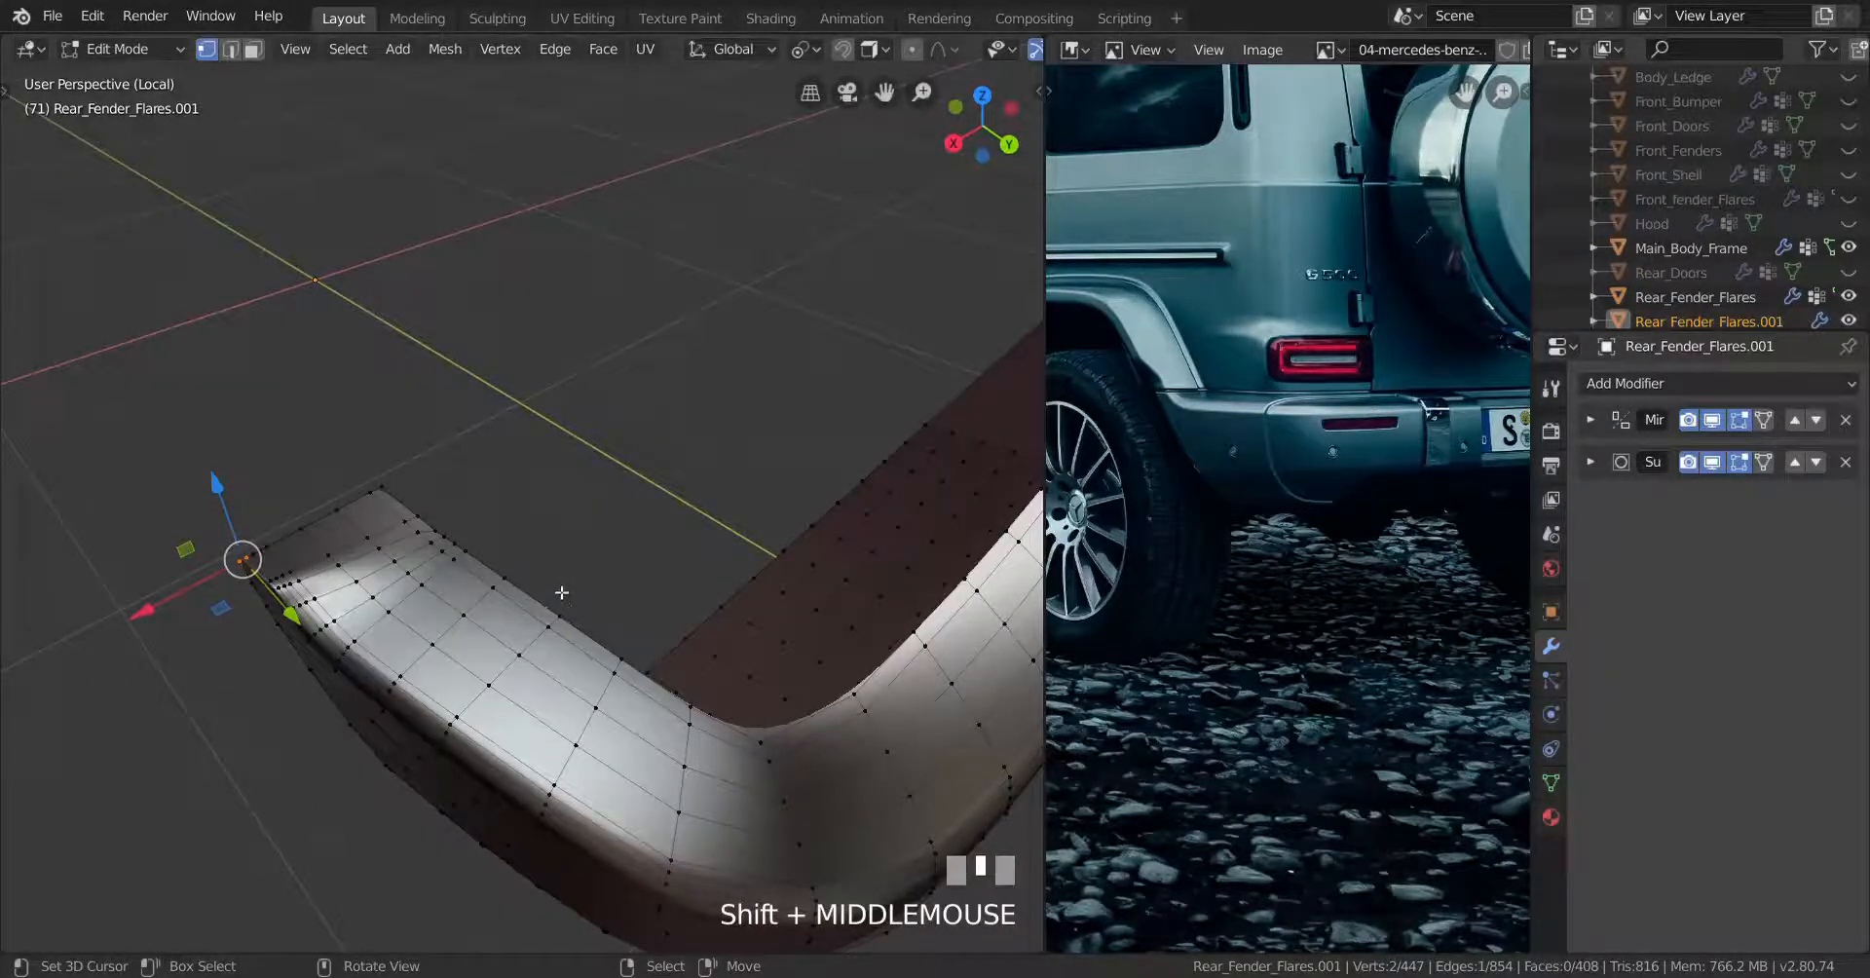
Extrude the inner top edge's vertex at the mirror line inward and align it along Y with the flare-side end vertex
right_click(561, 592, "alt")
scroll(565, 591, "down", 4)
middle_click_drag(674, 577, 722, 566)
scroll(662, 566, "up", 2)
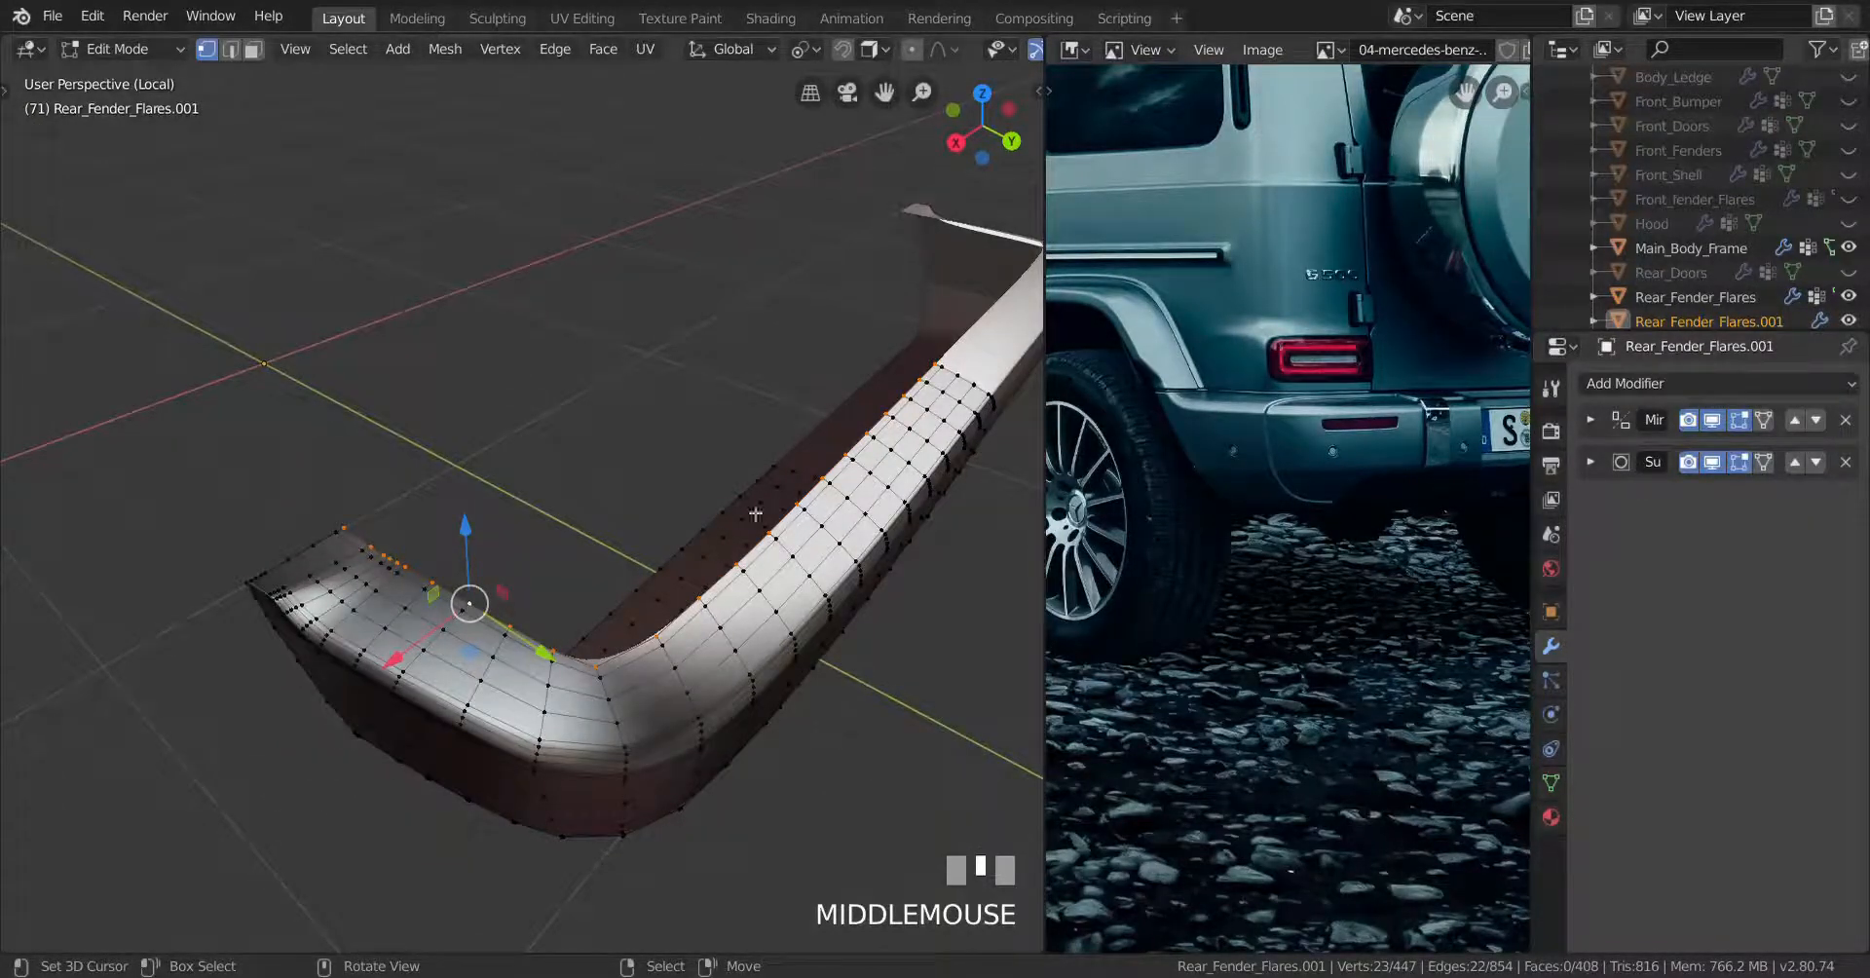
right_click(940, 367)
middle_click_drag(823, 429, 844, 419)
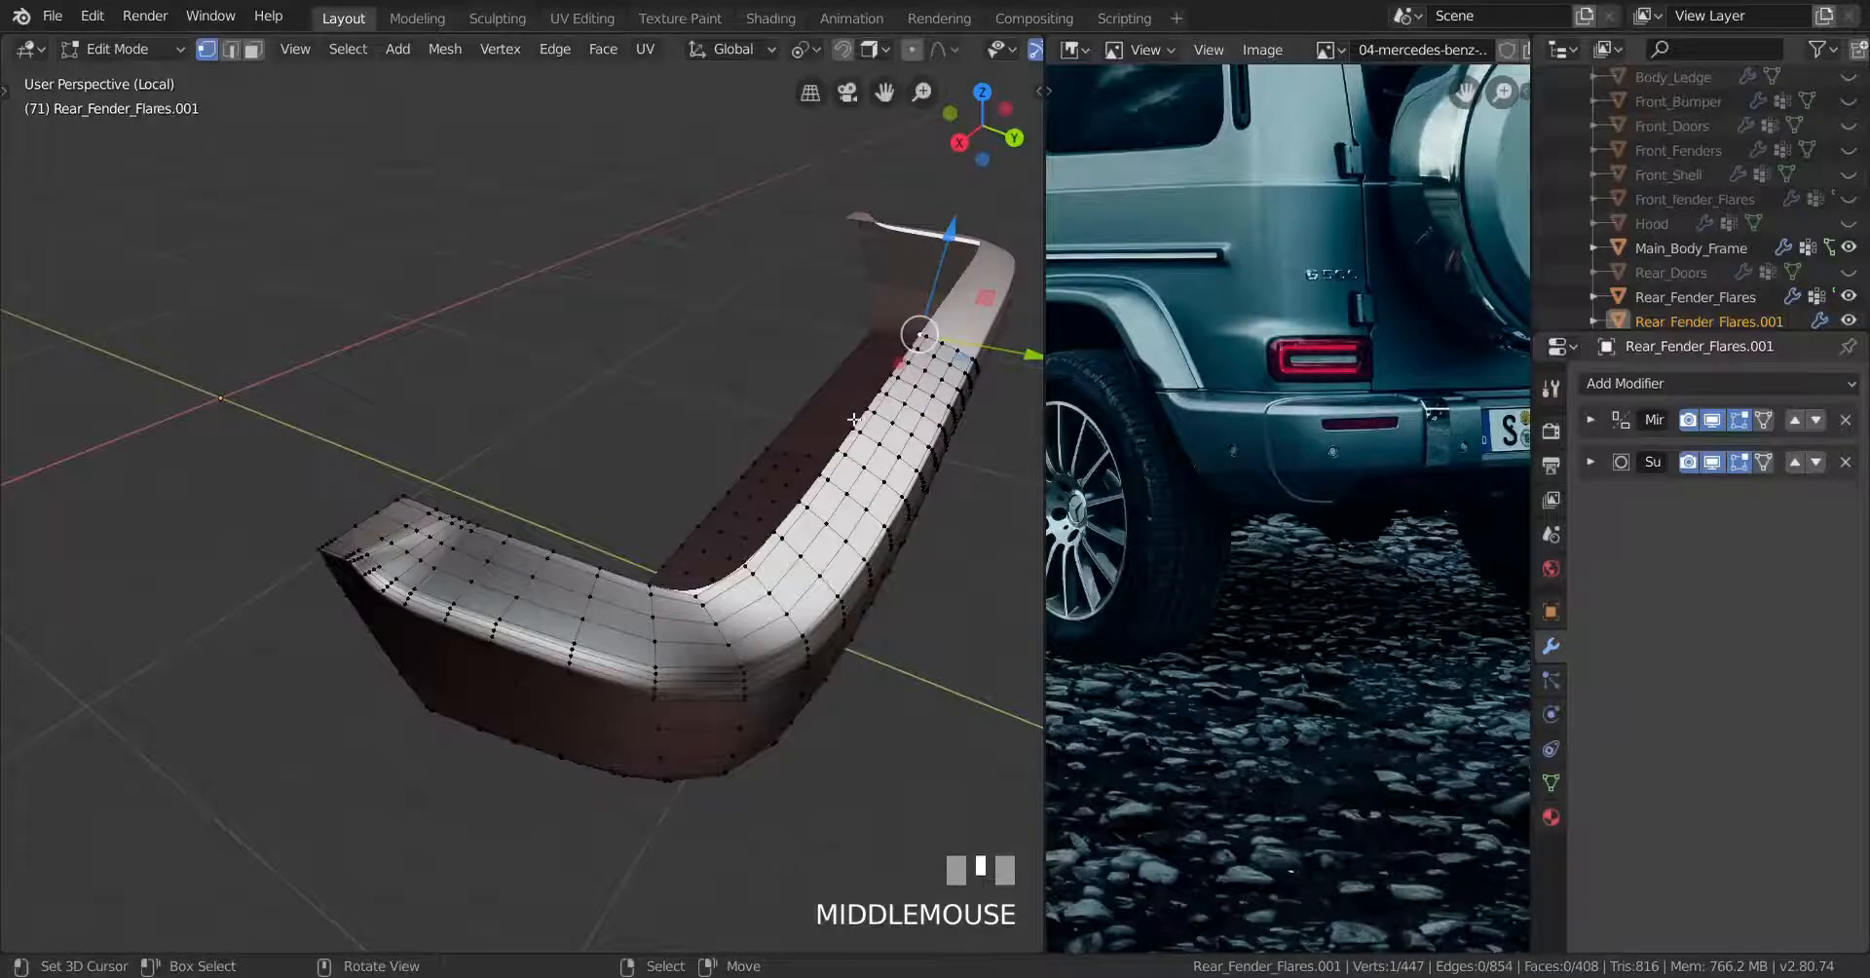
key("e")
left_click(679, 393)
right_click(403, 497, "shift")
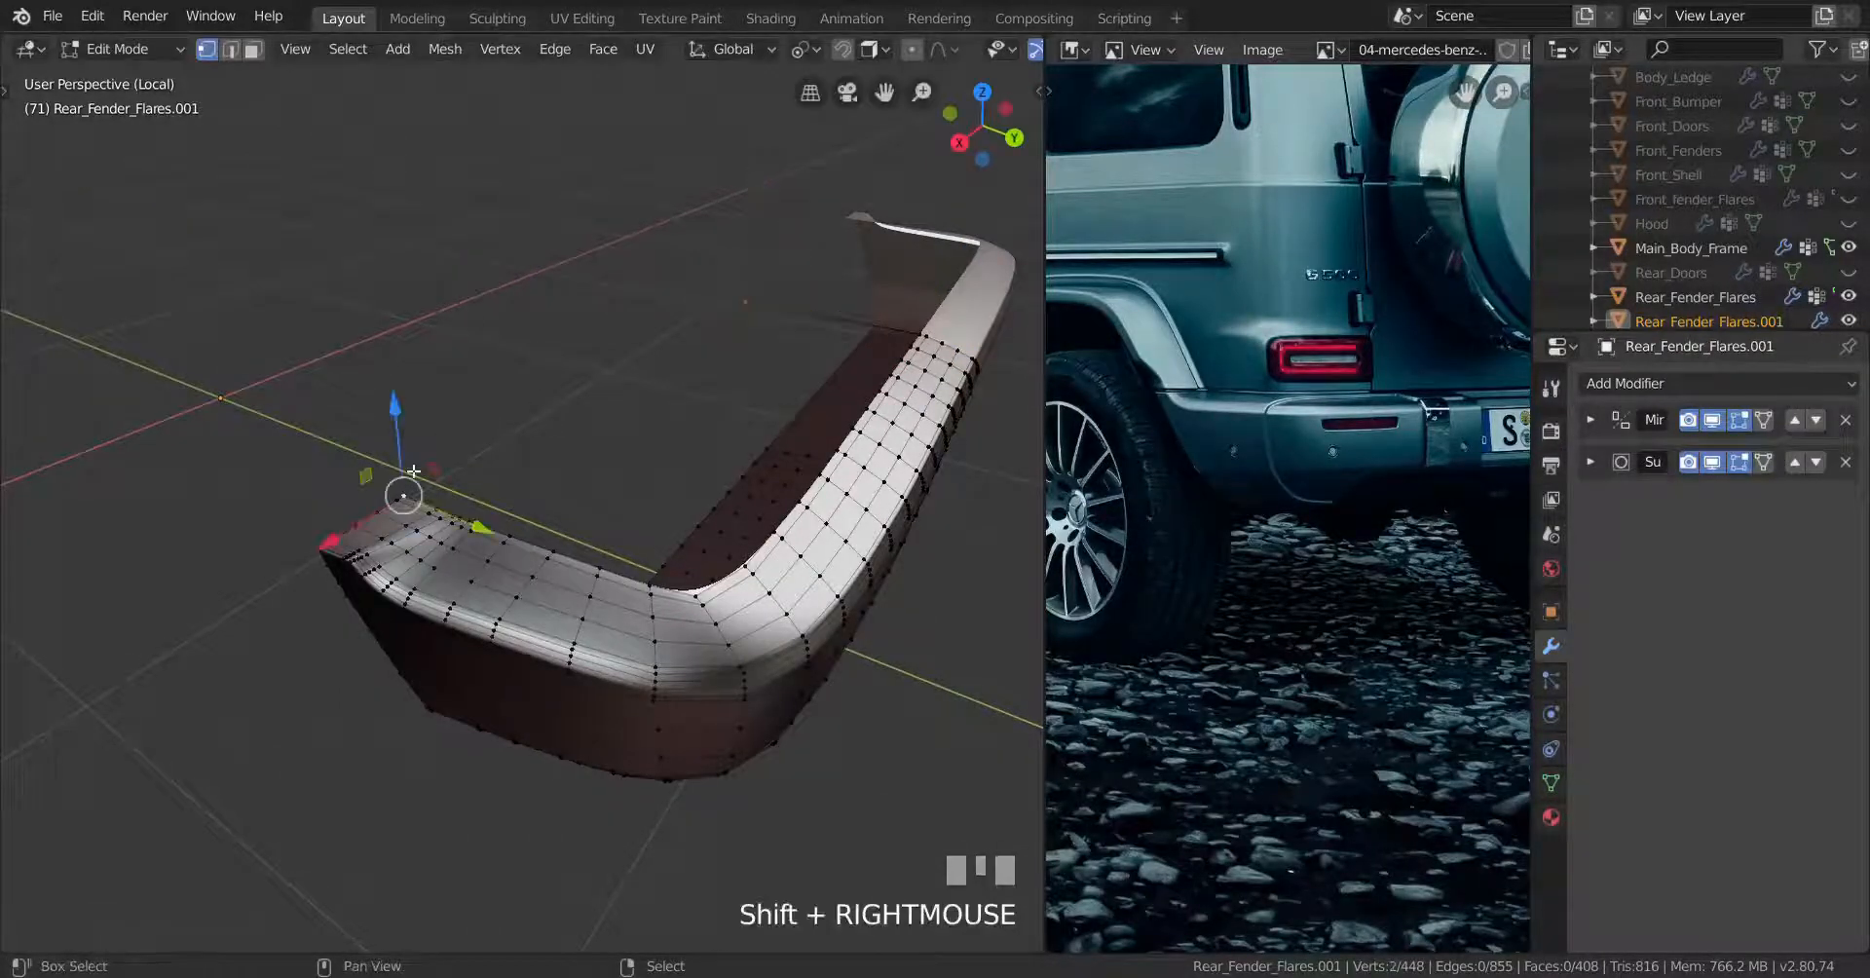
key("s")
key("y")
key("Return")
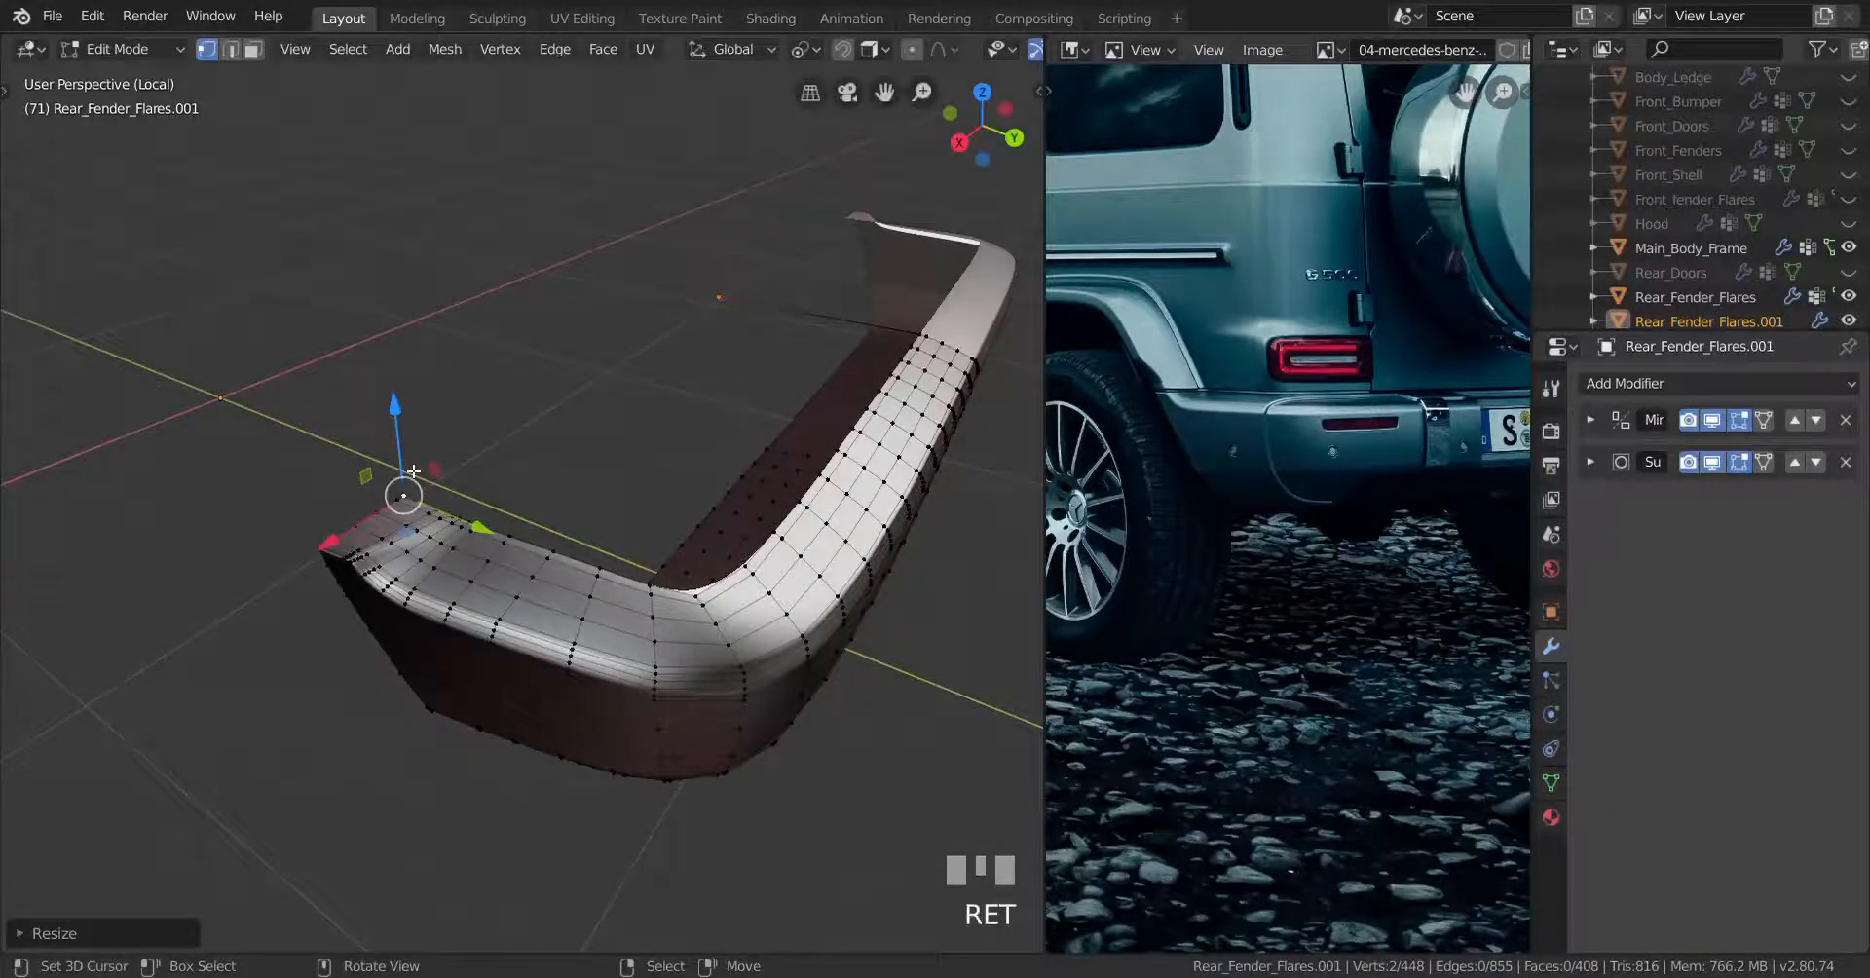
Fill one large face between the bumper's inner top edge loop and the extruded vertex
right_click(648, 445, "alt")
right_click(727, 300, "shift")
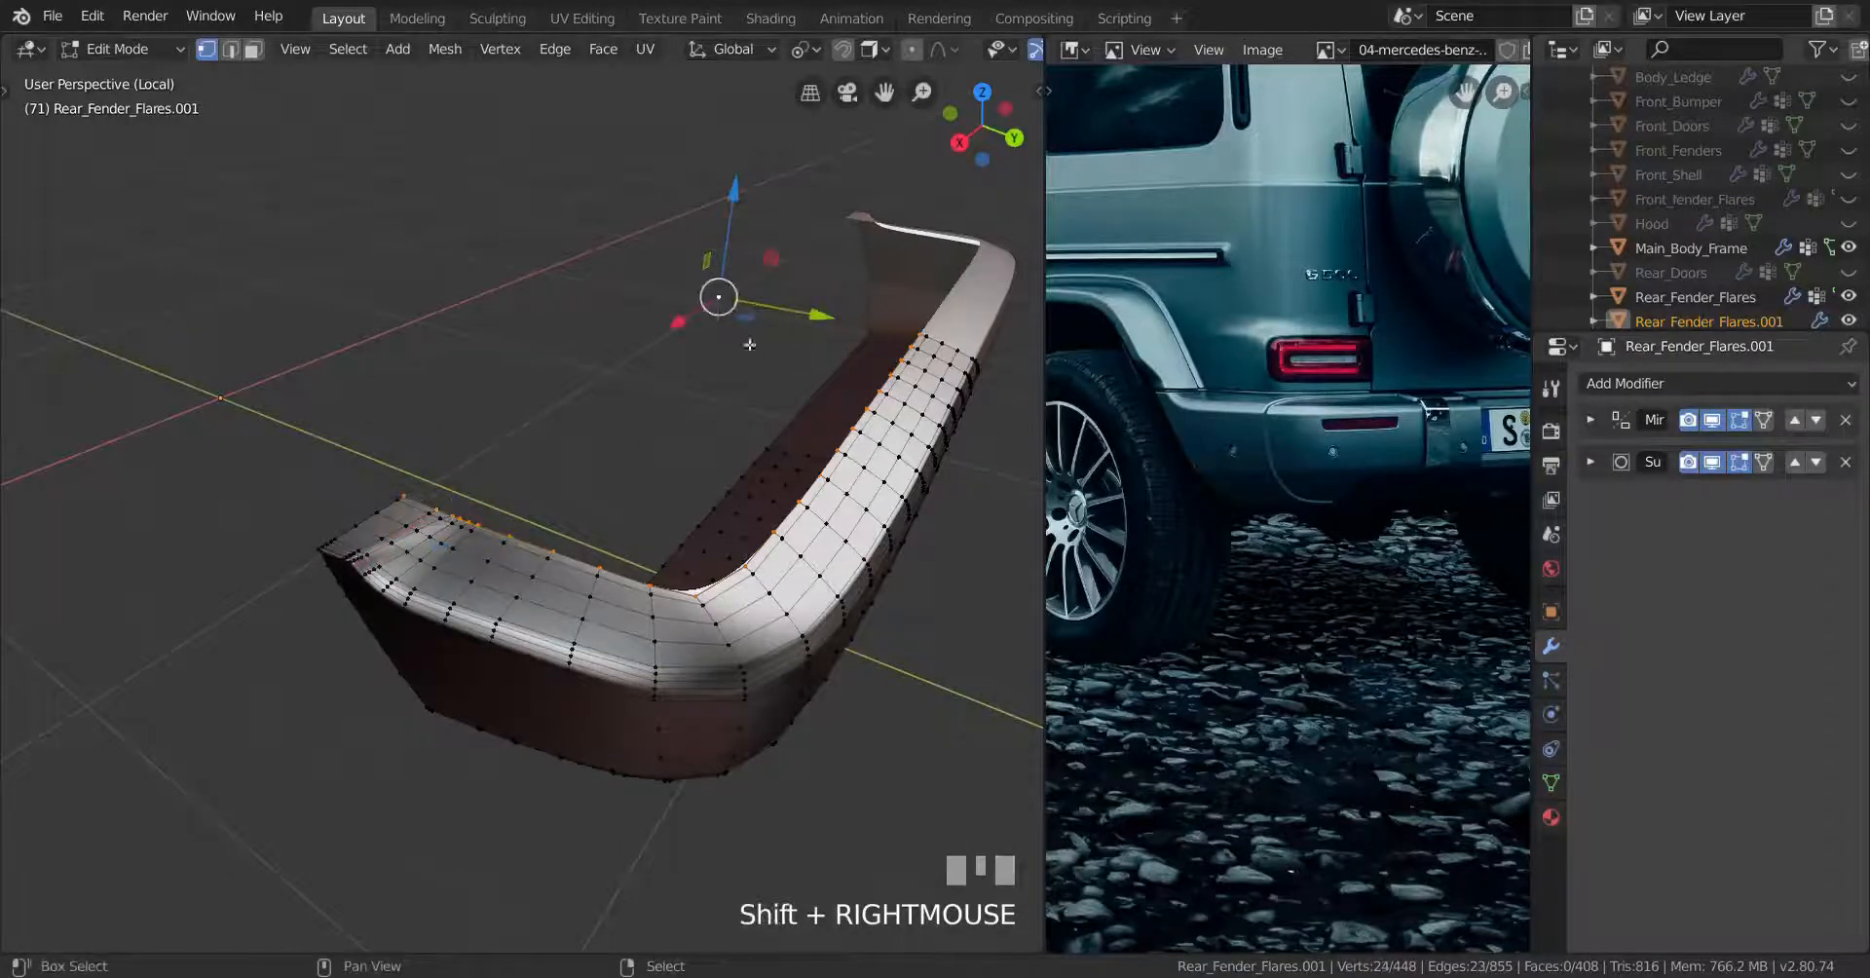
key("f")
Inset the large face slightly to form a narrow border strip, and delete the inner face
middle_click_drag(743, 400, 816, 659)
key("i")
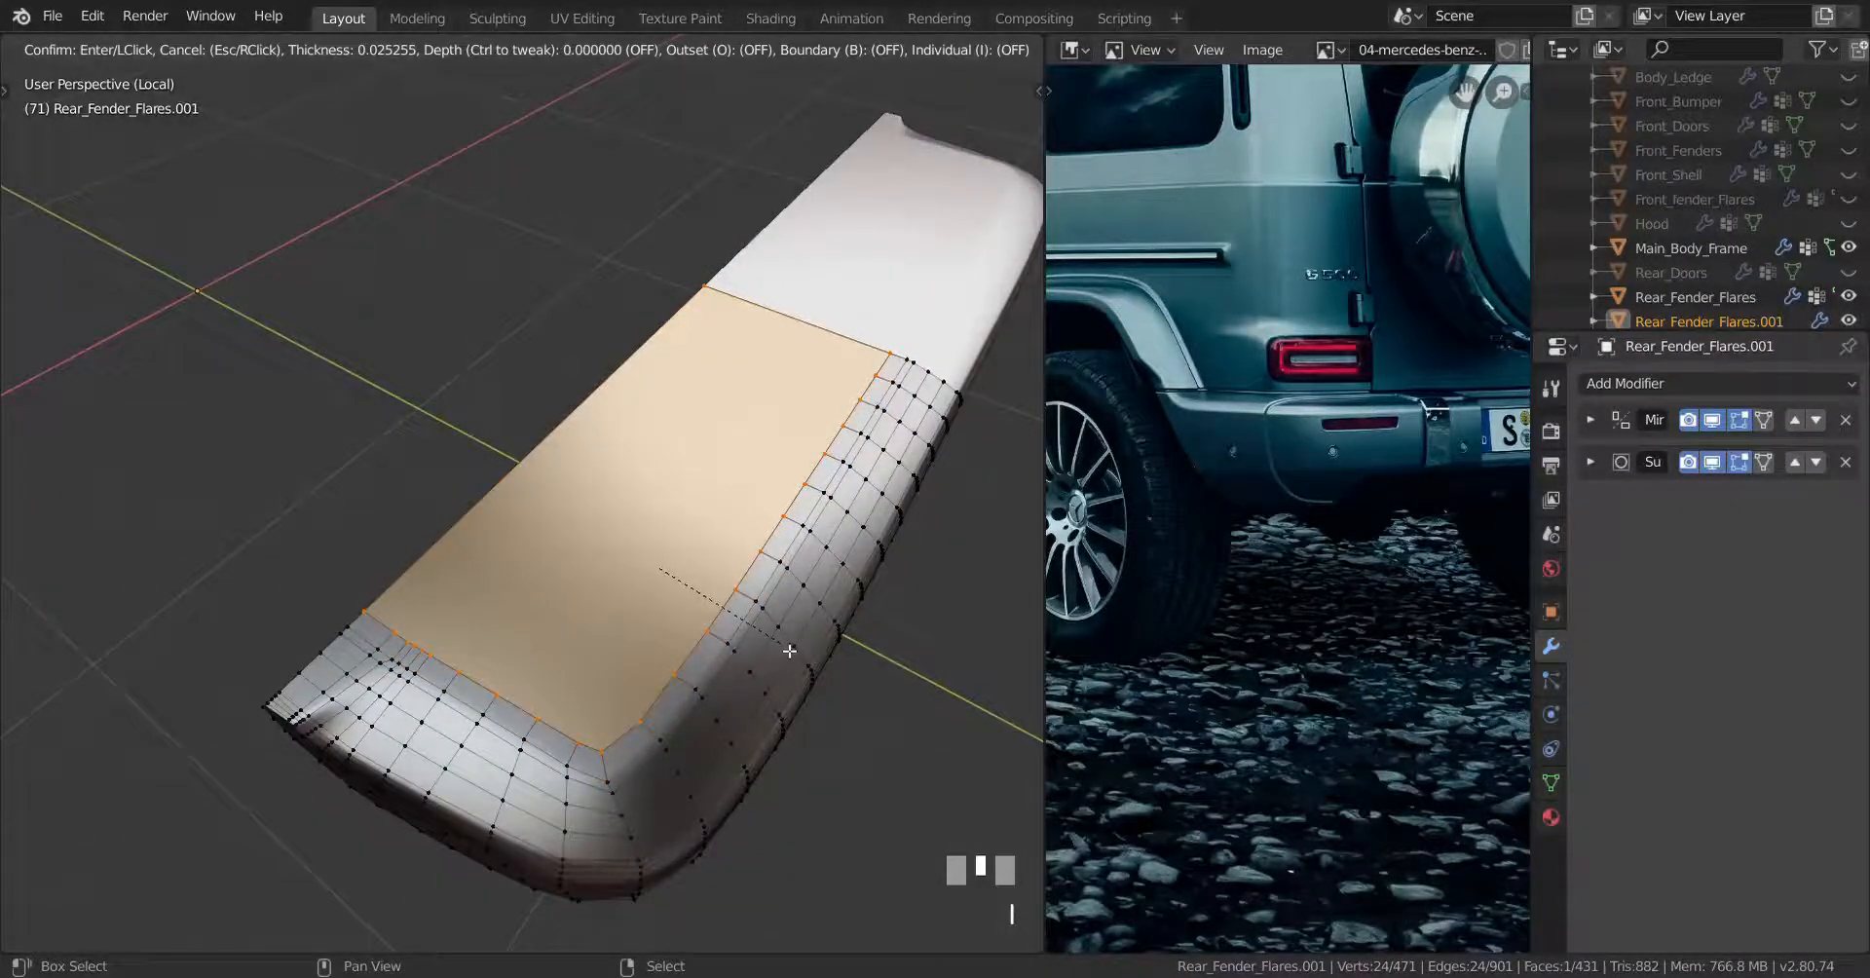
left_click(810, 563, "shift")
key("x")
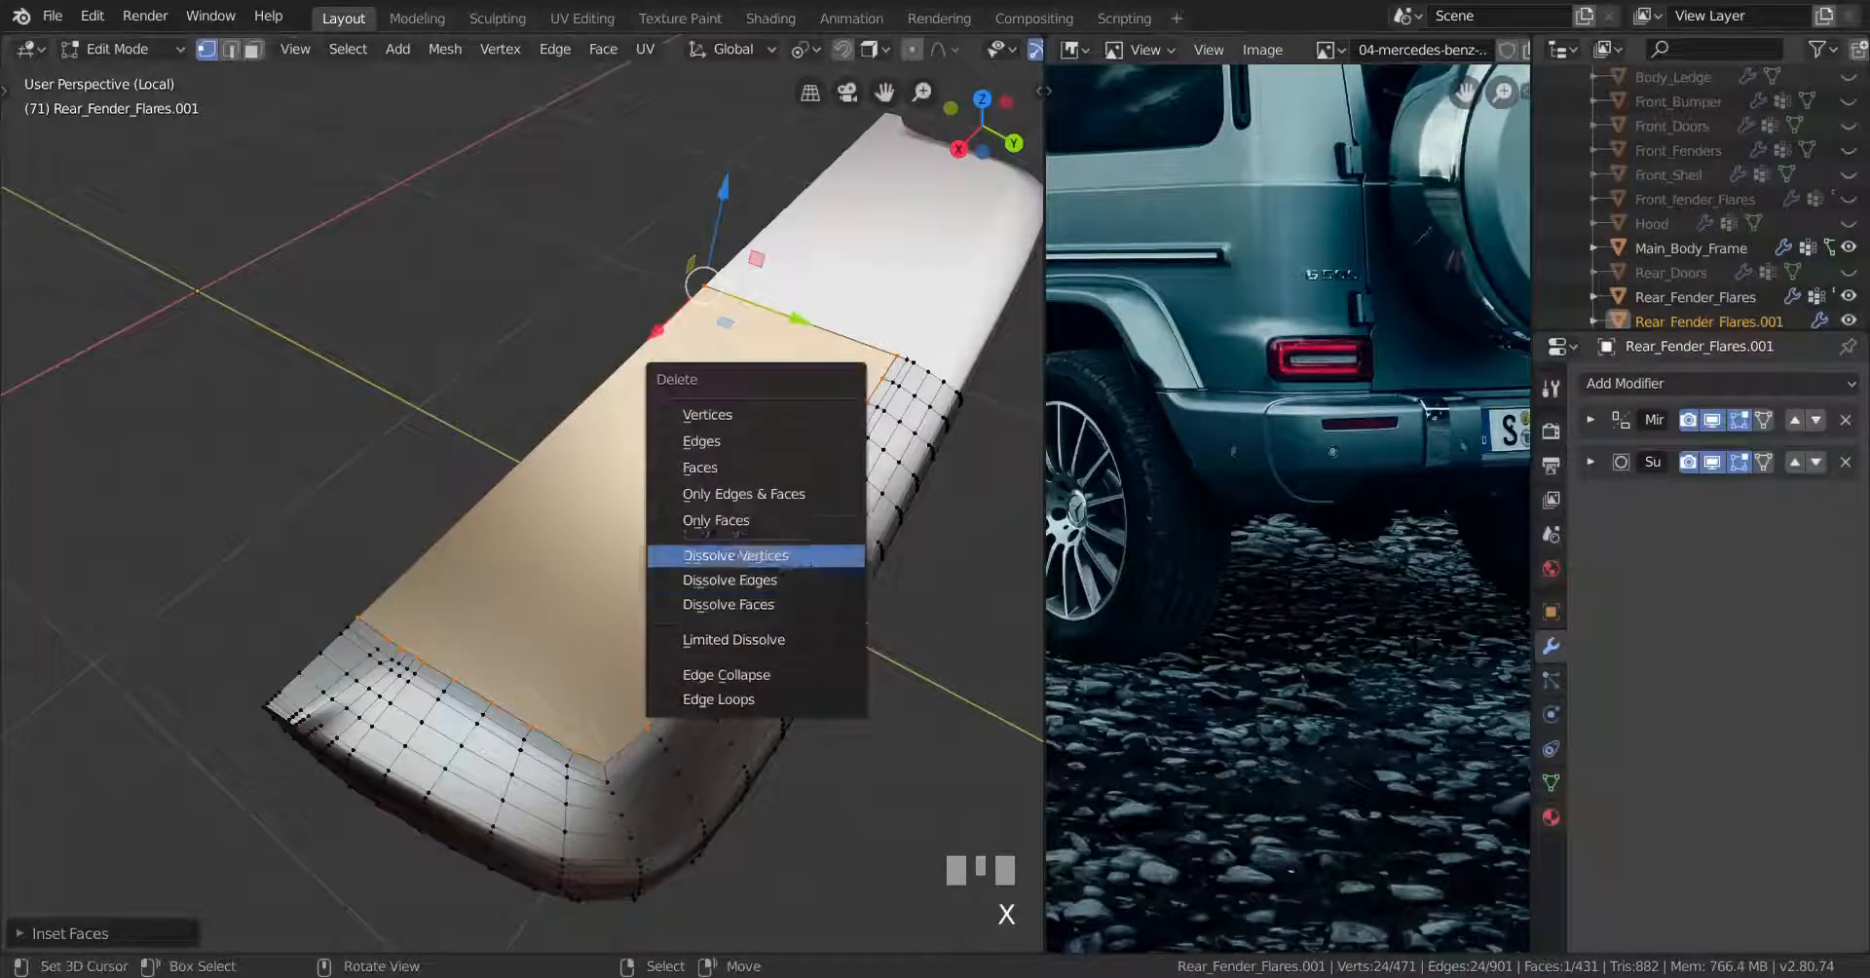
left_click(700, 468)
middle_click_drag(570, 598, 674, 561)
scroll(573, 610, "up", 3)
right_click(672, 563, "alt")
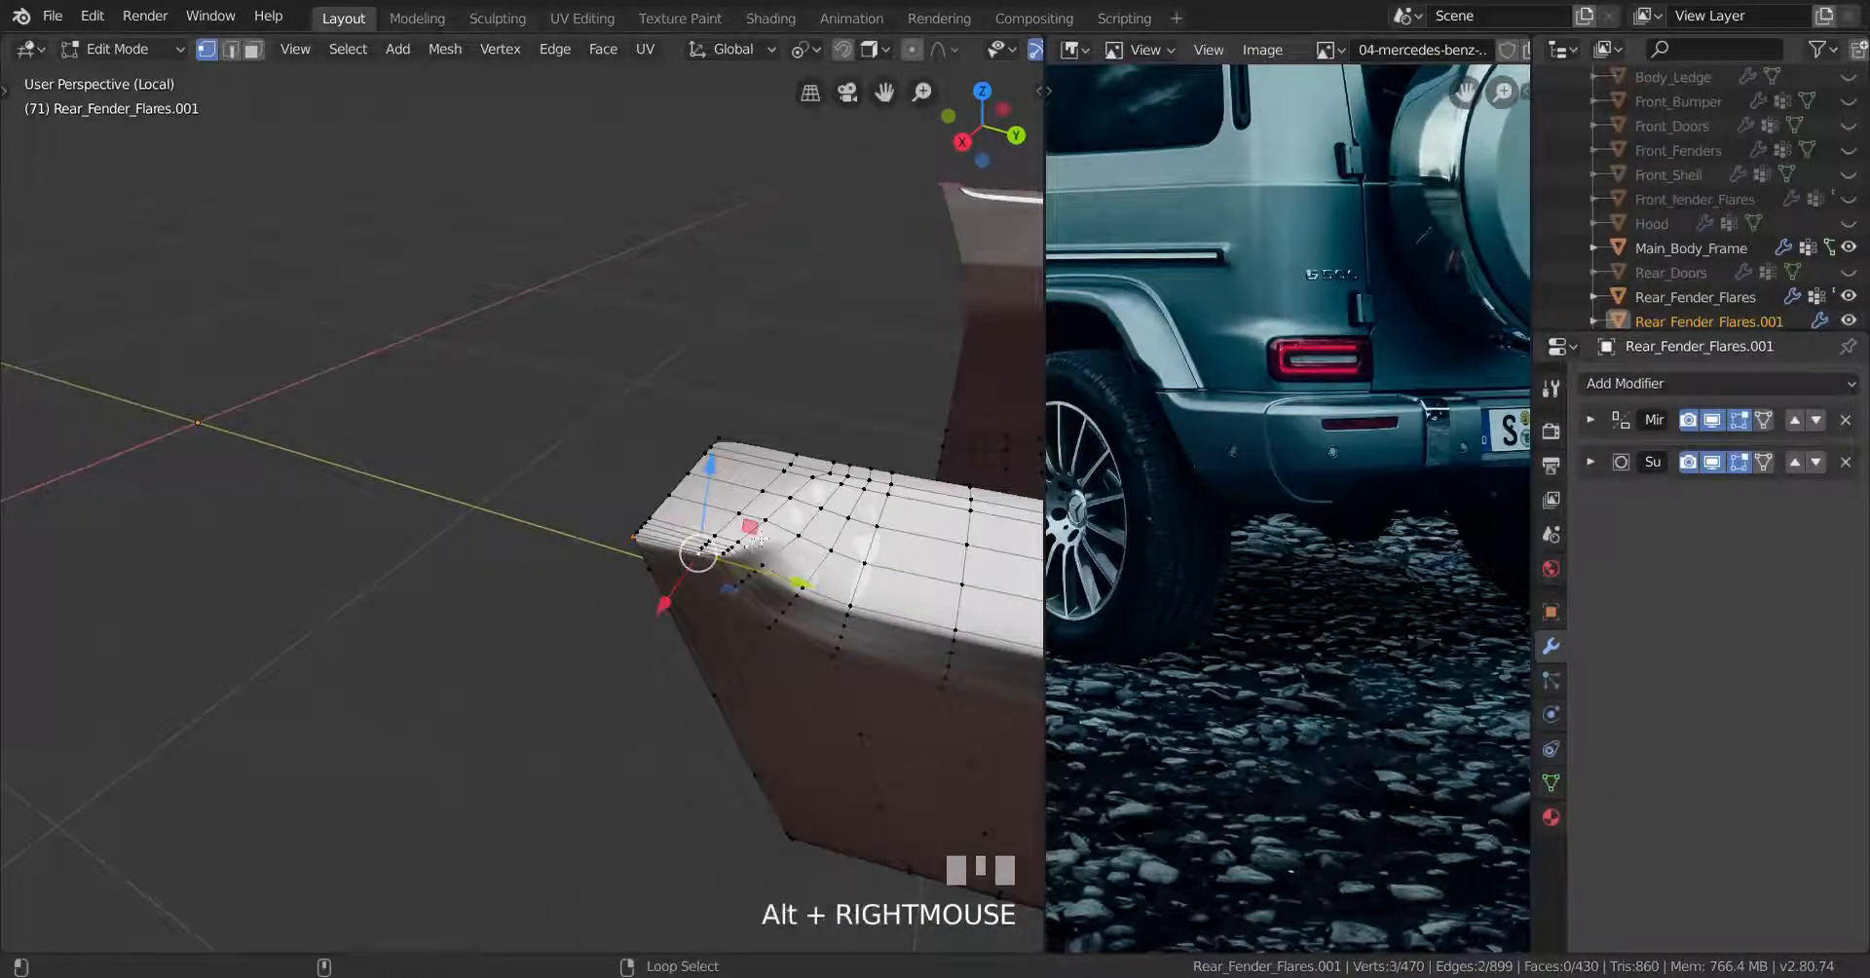
right_click(846, 455, "alt+shift")
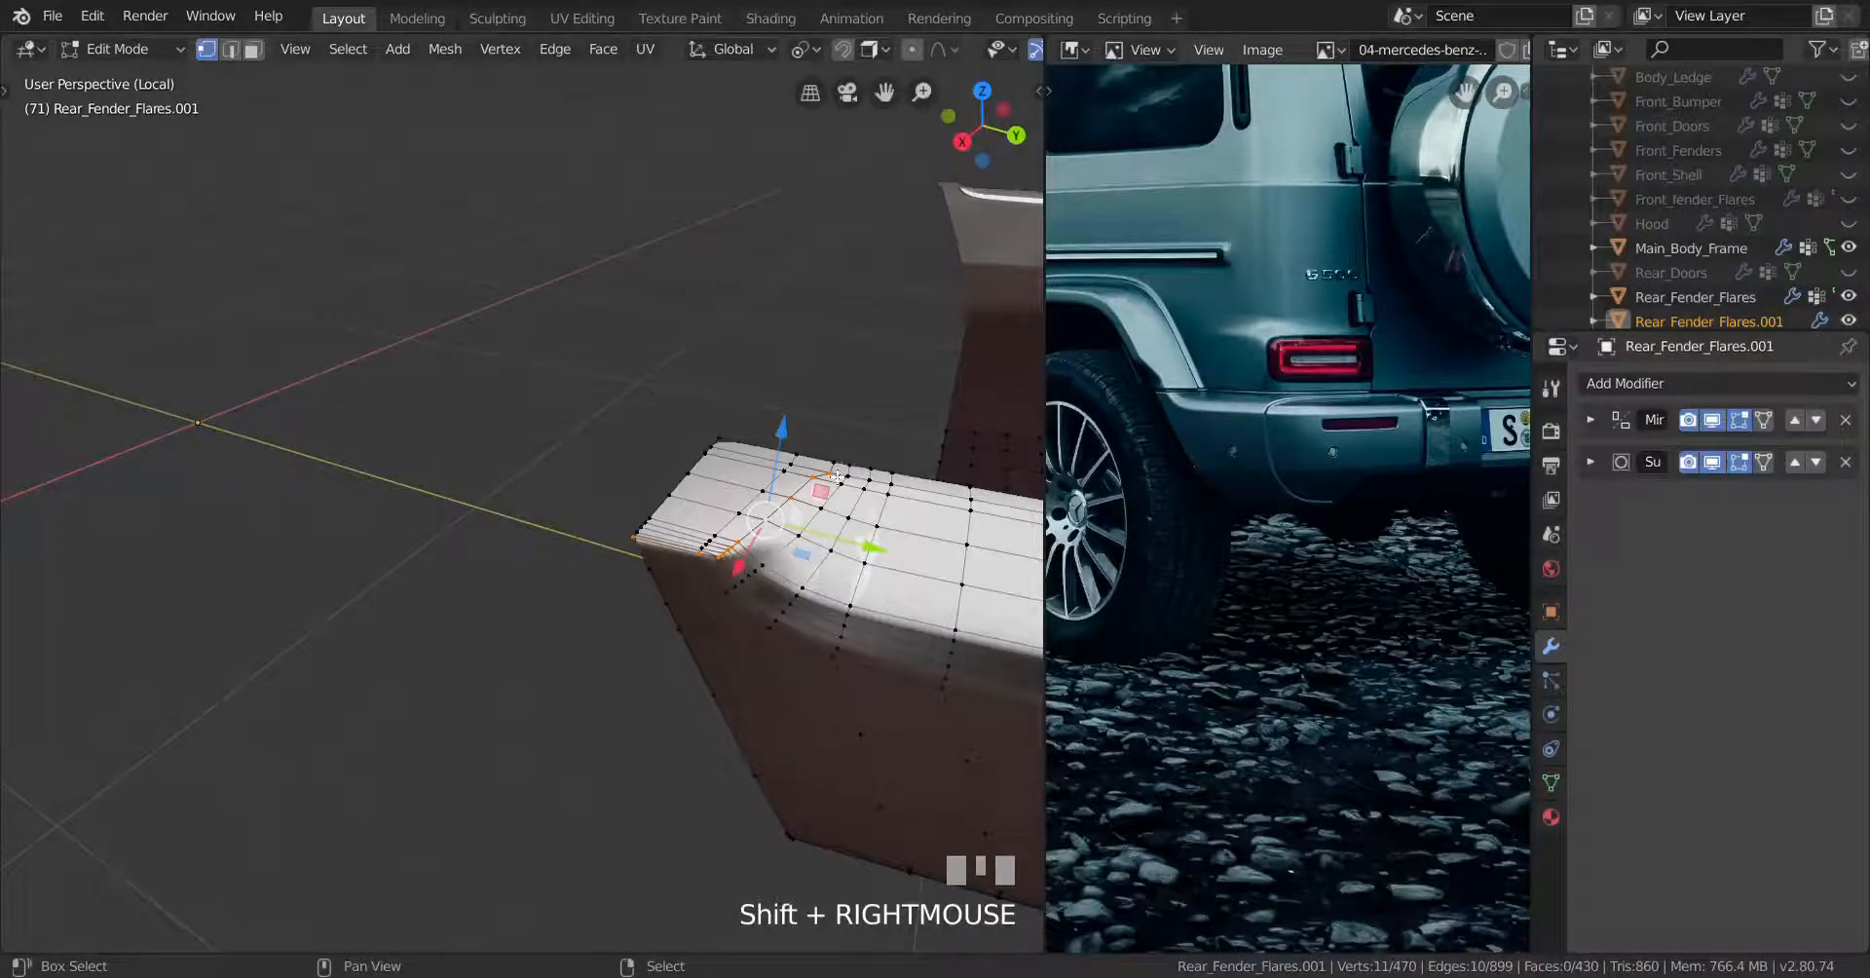
middle_click_drag(870, 499, 824, 543)
right_click(798, 561, "alt+shift")
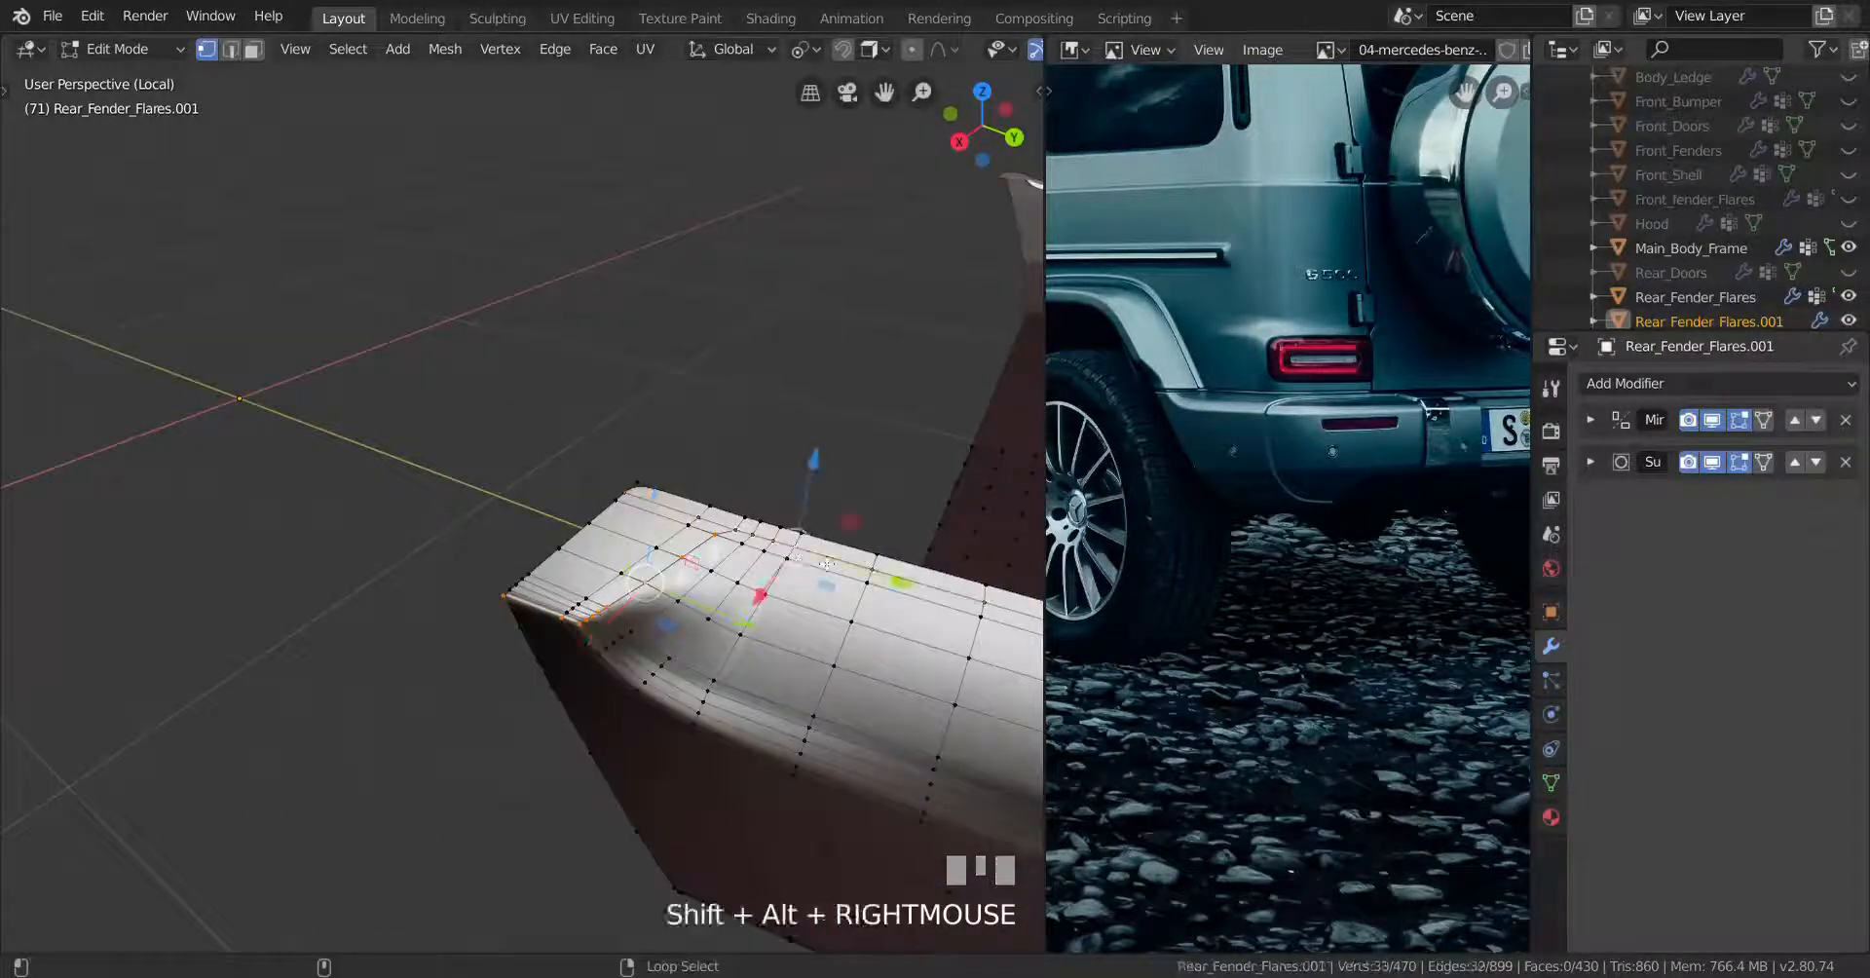
right_click(621, 491, "shift")
scroll(776, 505, "down", 4)
scroll(580, 546, "up", 5)
middle_click_drag(776, 504, 727, 576, "shift")
key("h")
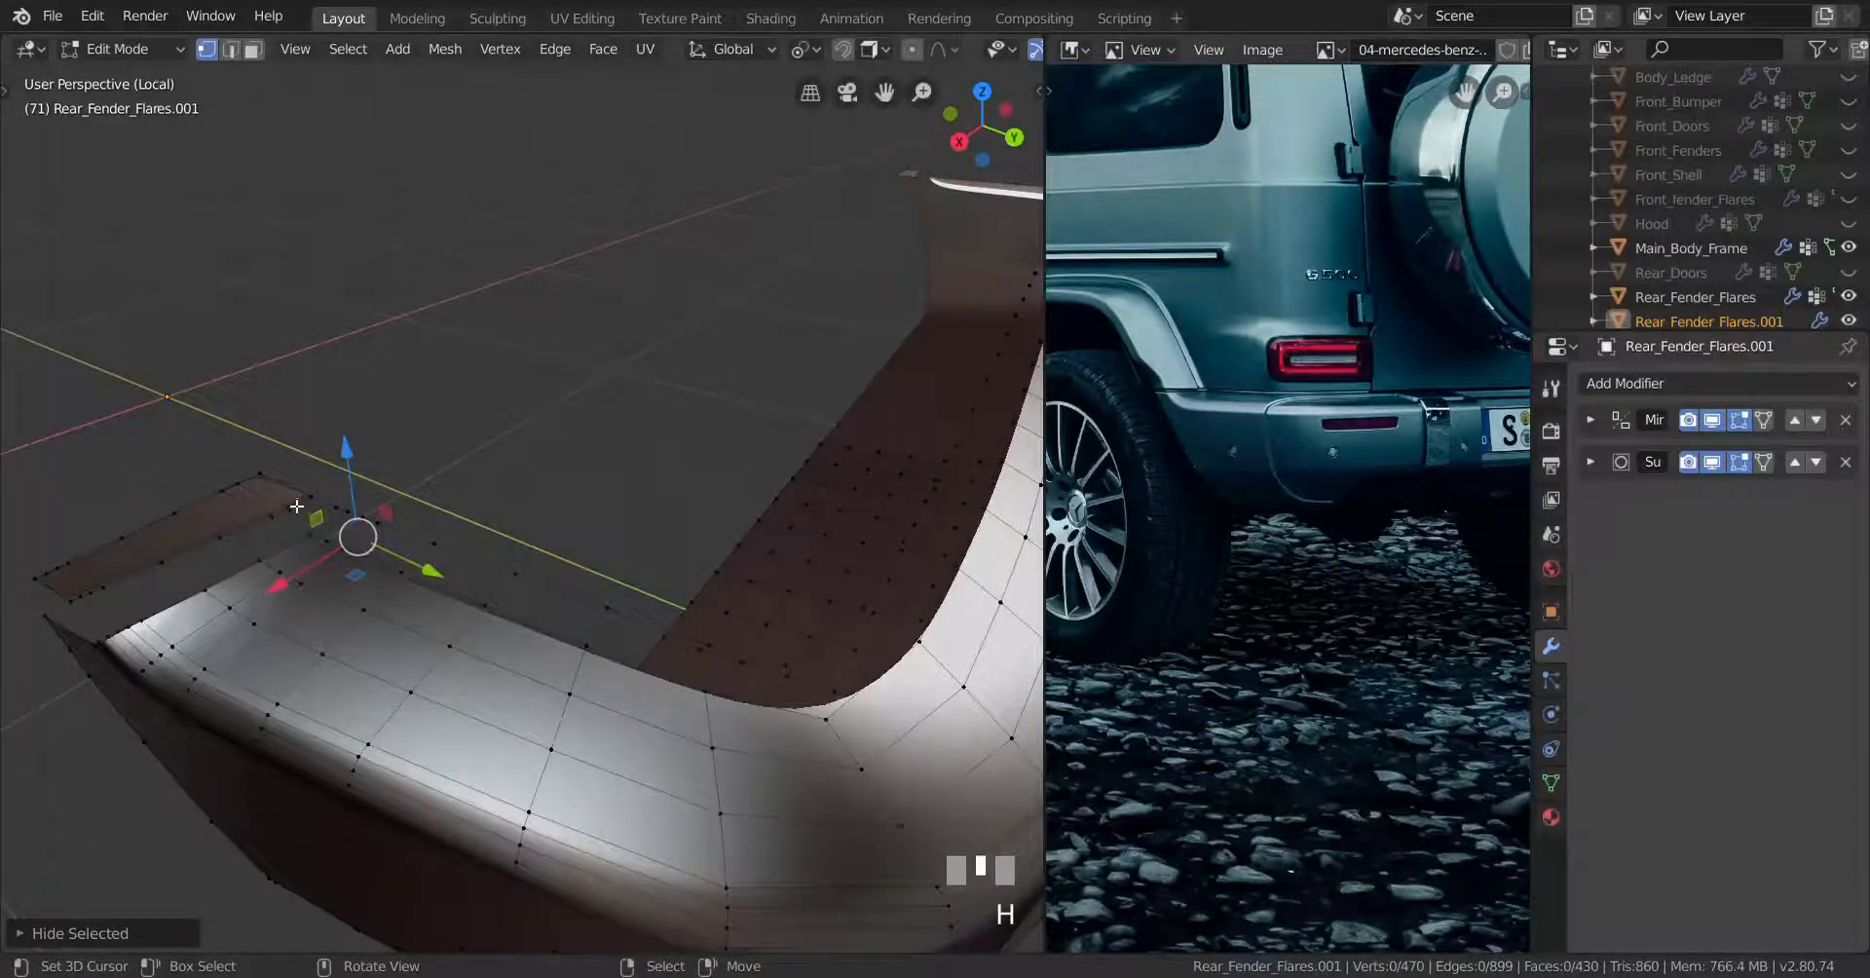
key("ctrl+z")
Select the edge loop one row outside the border strip together with its continuation across the flare-side corner, and hide those vertices
right_click(299, 553, "alt")
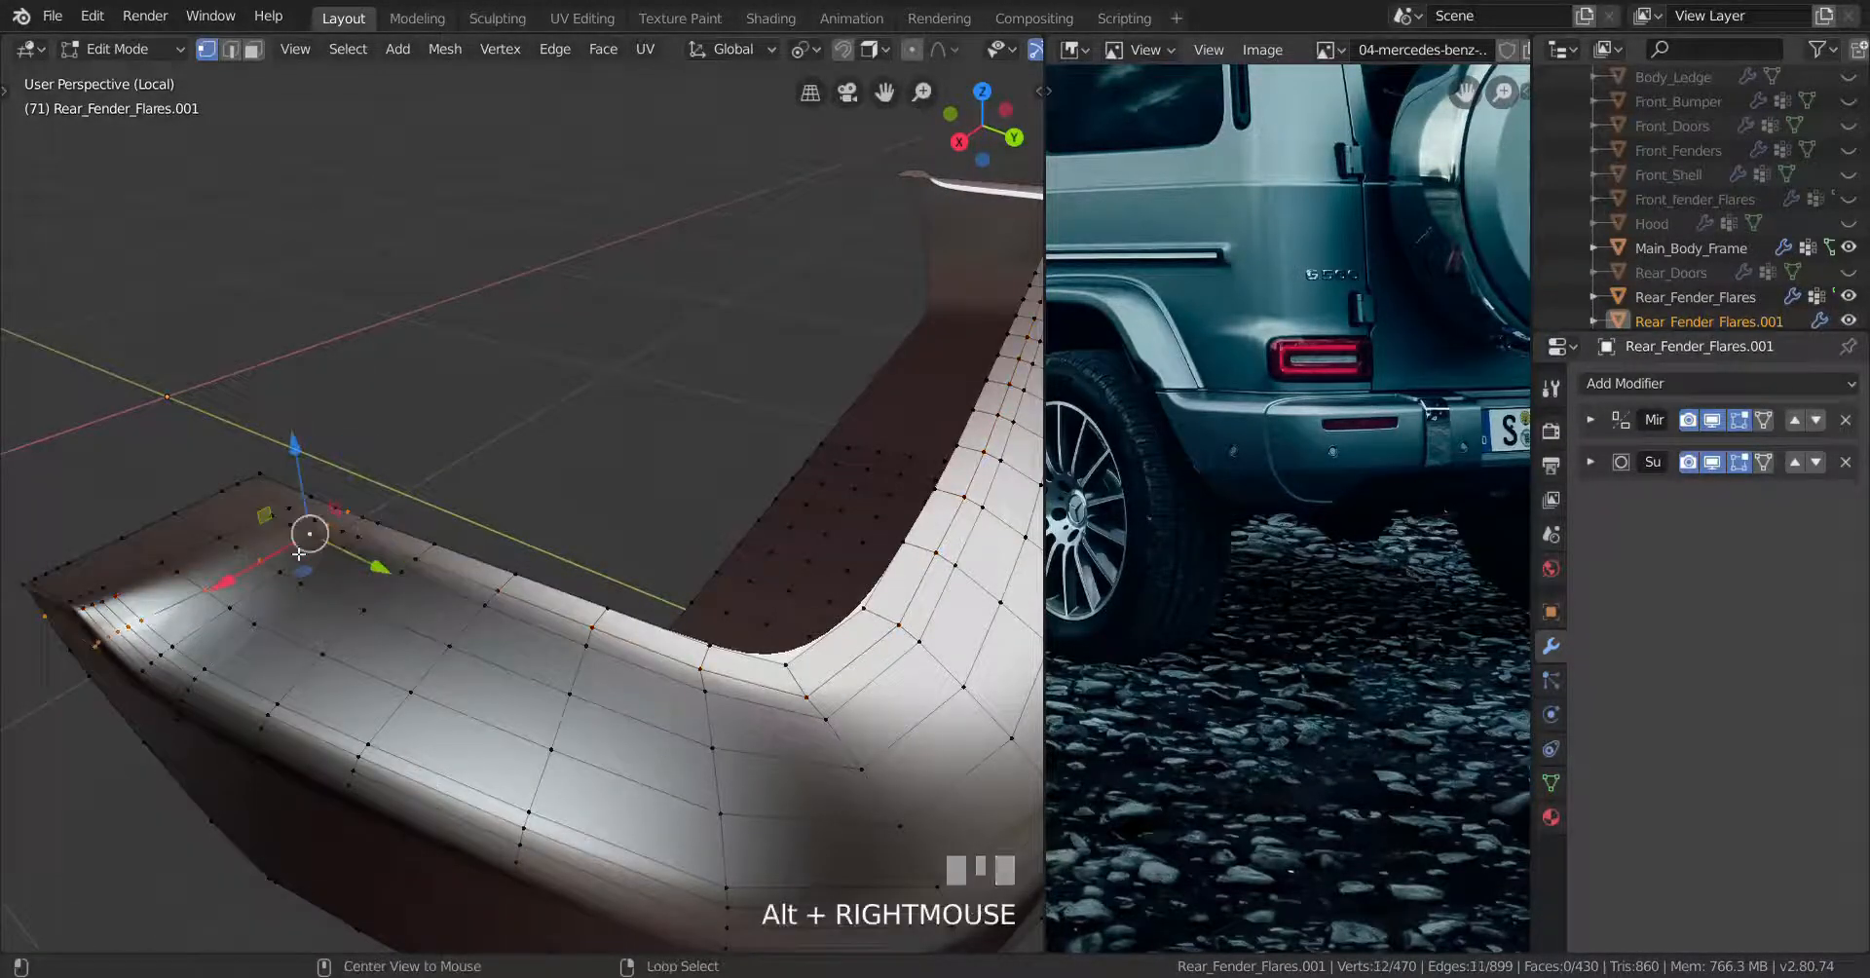
right_click(337, 538, "shift")
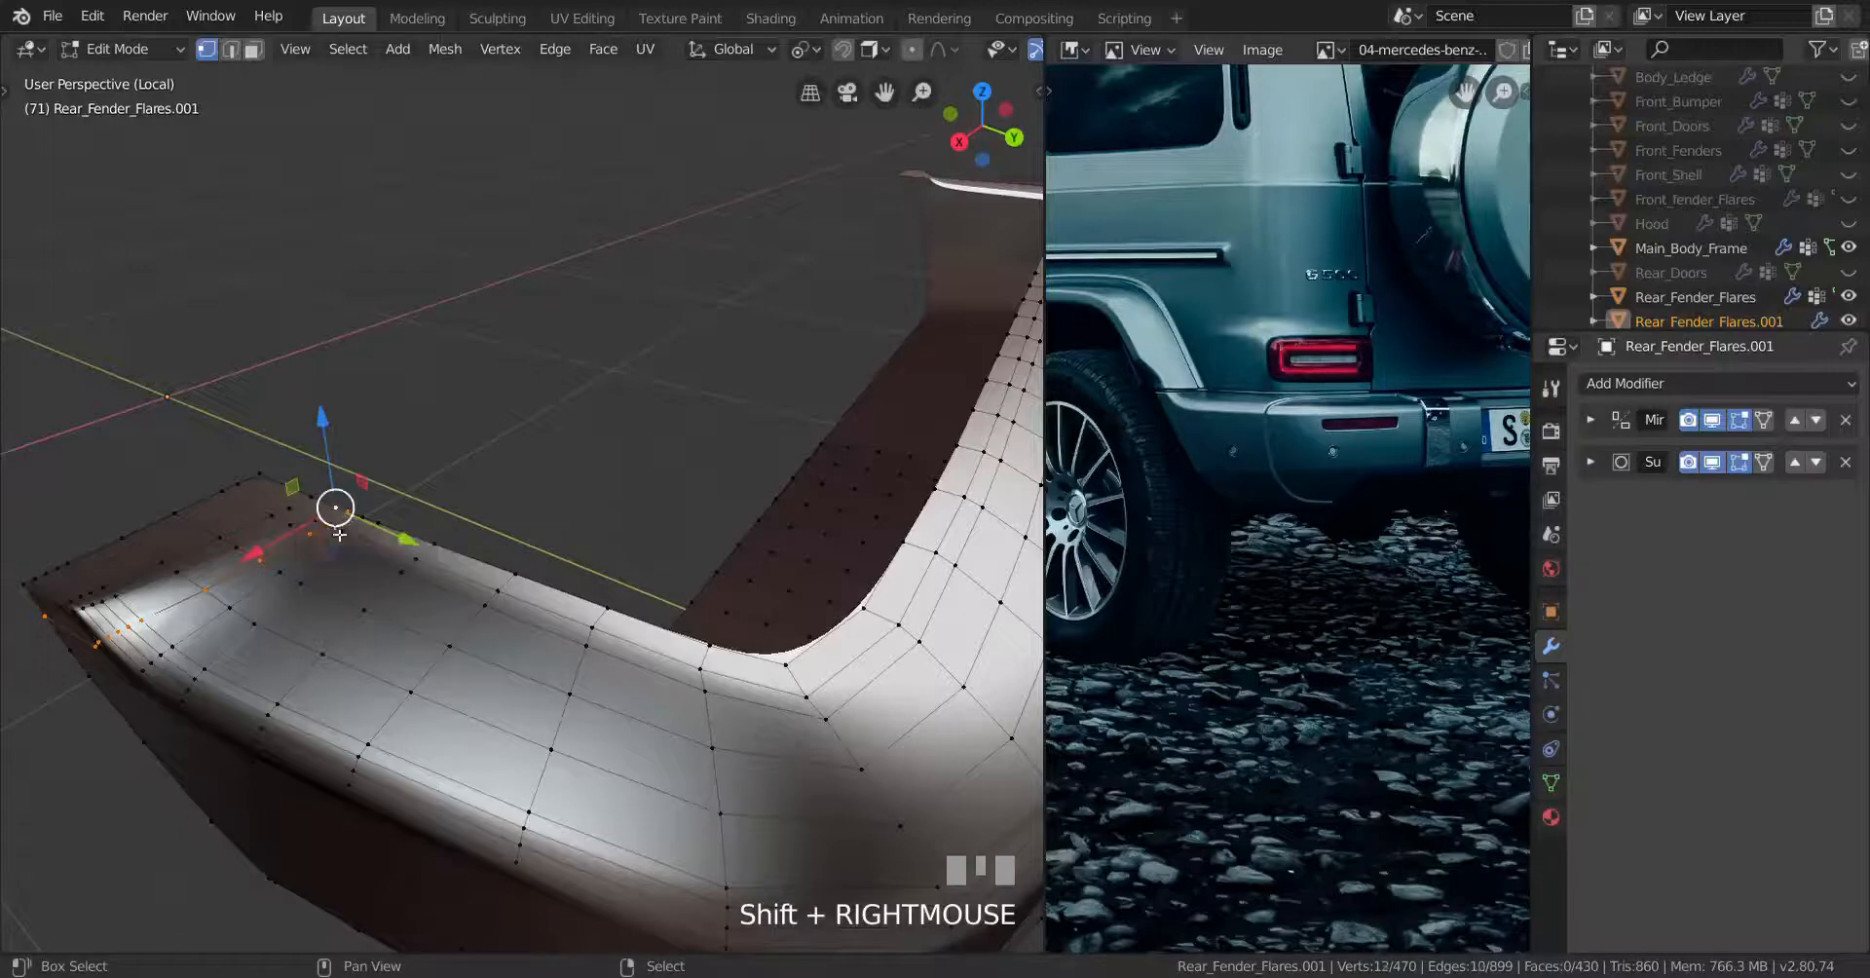
right_click(386, 557, "alt+shift")
key("ctrl+z")
right_click(303, 527, "alt+shift")
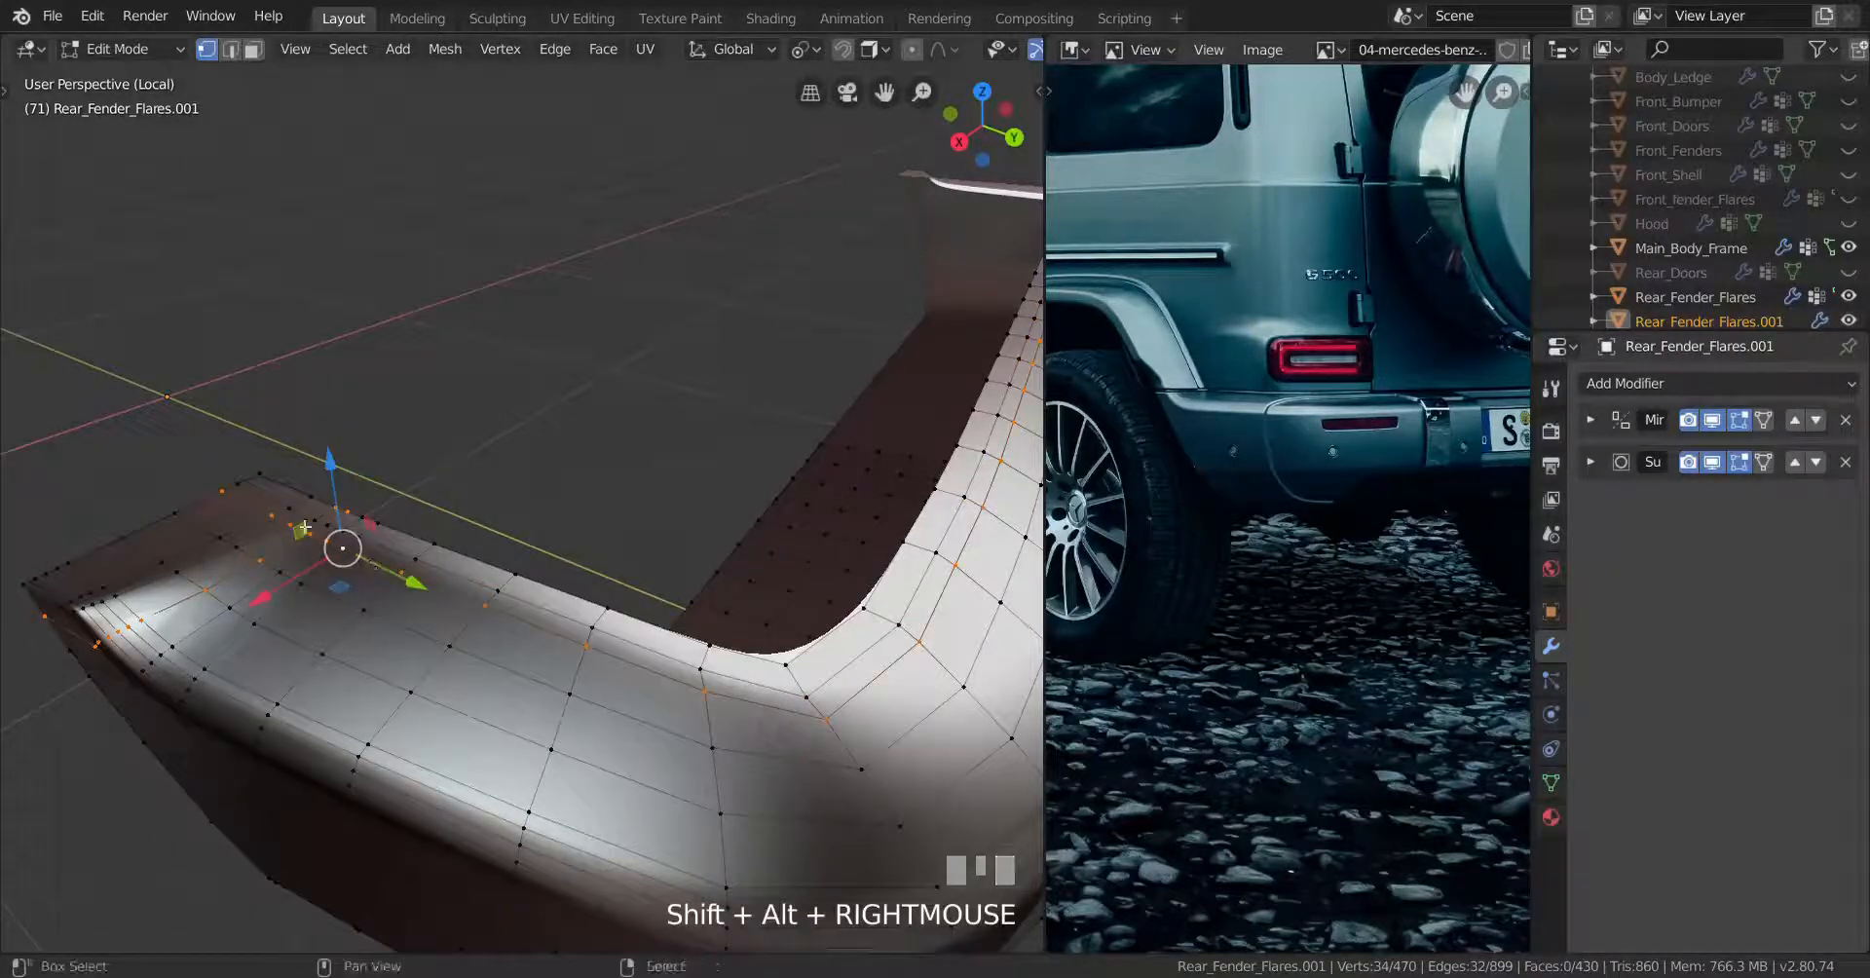
right_click(279, 520, "shift")
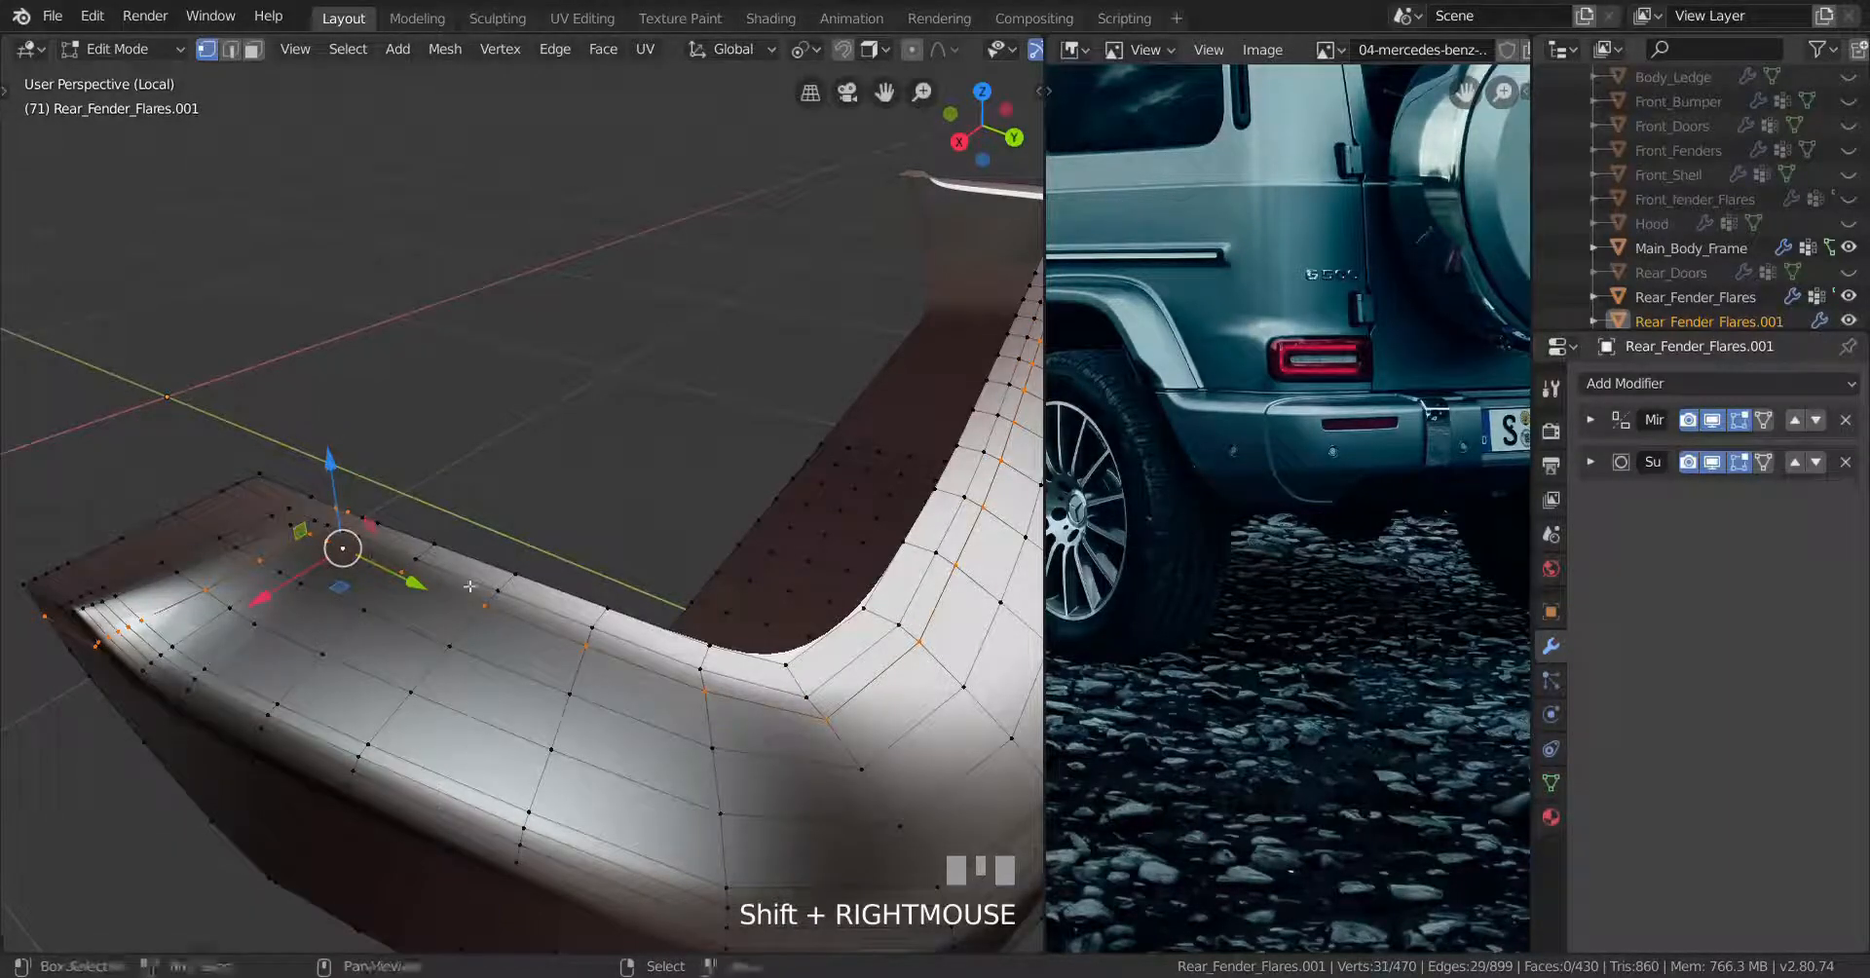
middle_click_drag(295, 533, 110, 535, "shift")
middle_click_drag(393, 619, 347, 550)
right_click(346, 548, "shift")
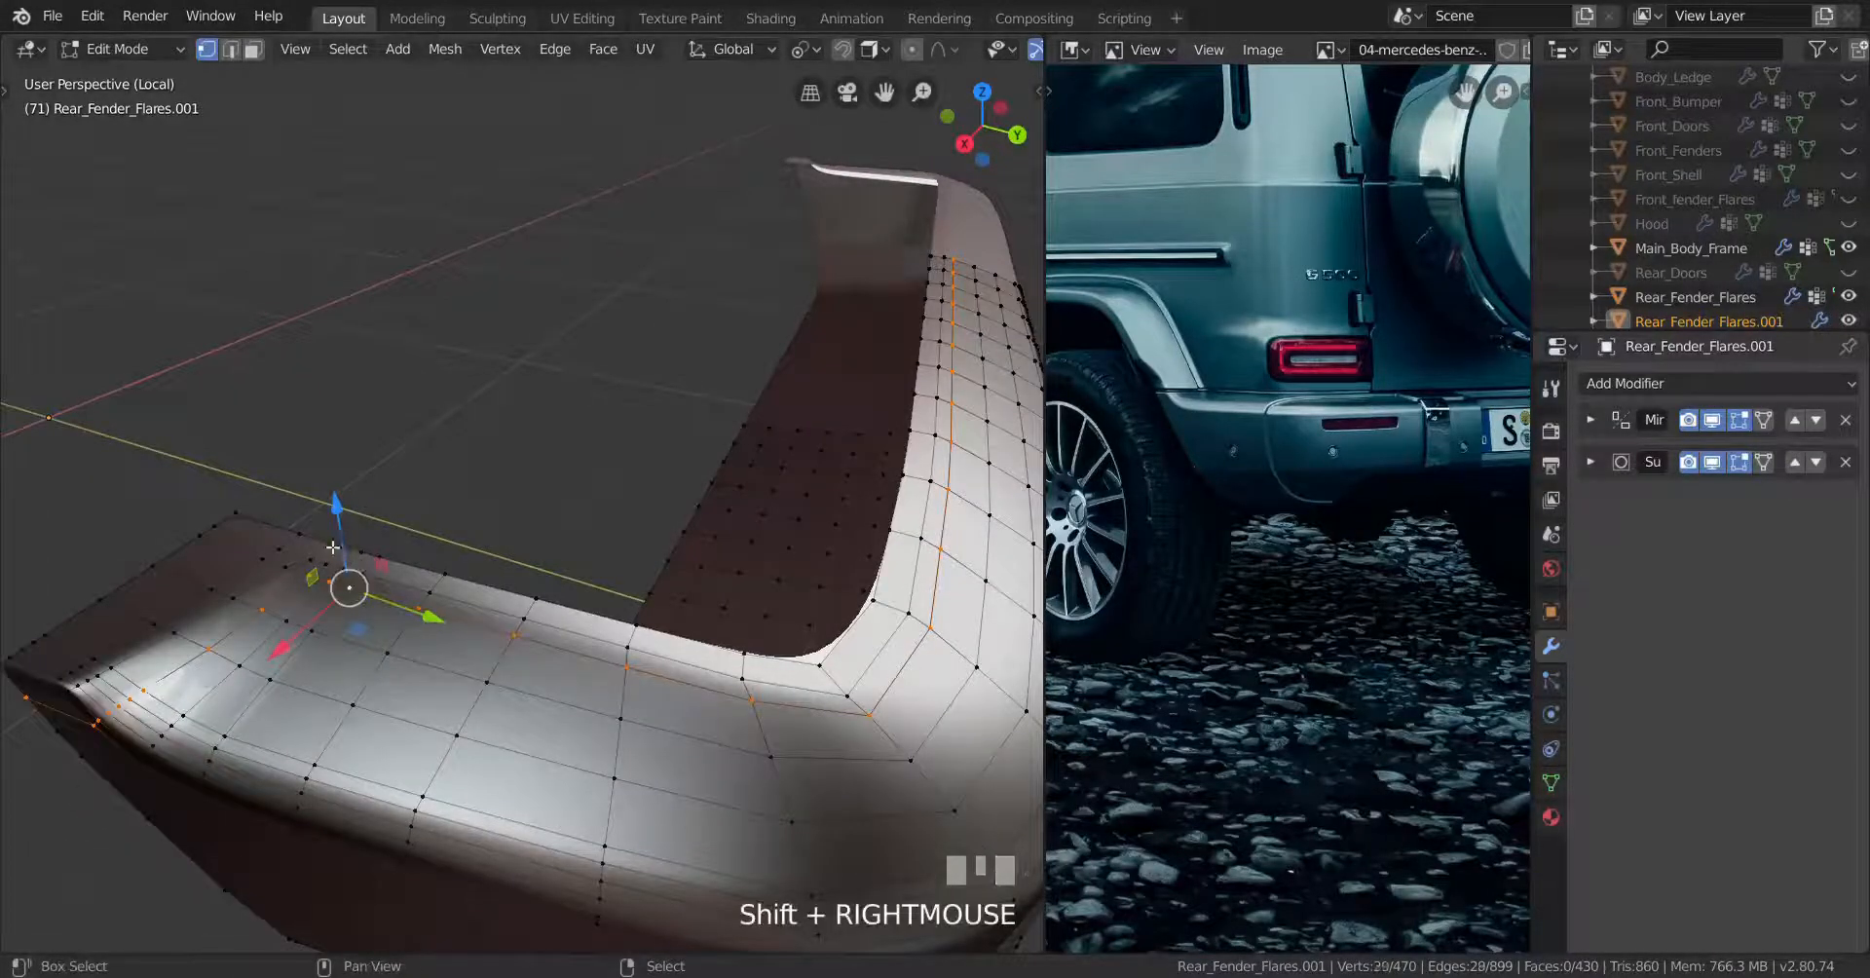
key("h")
right_click(435, 608)
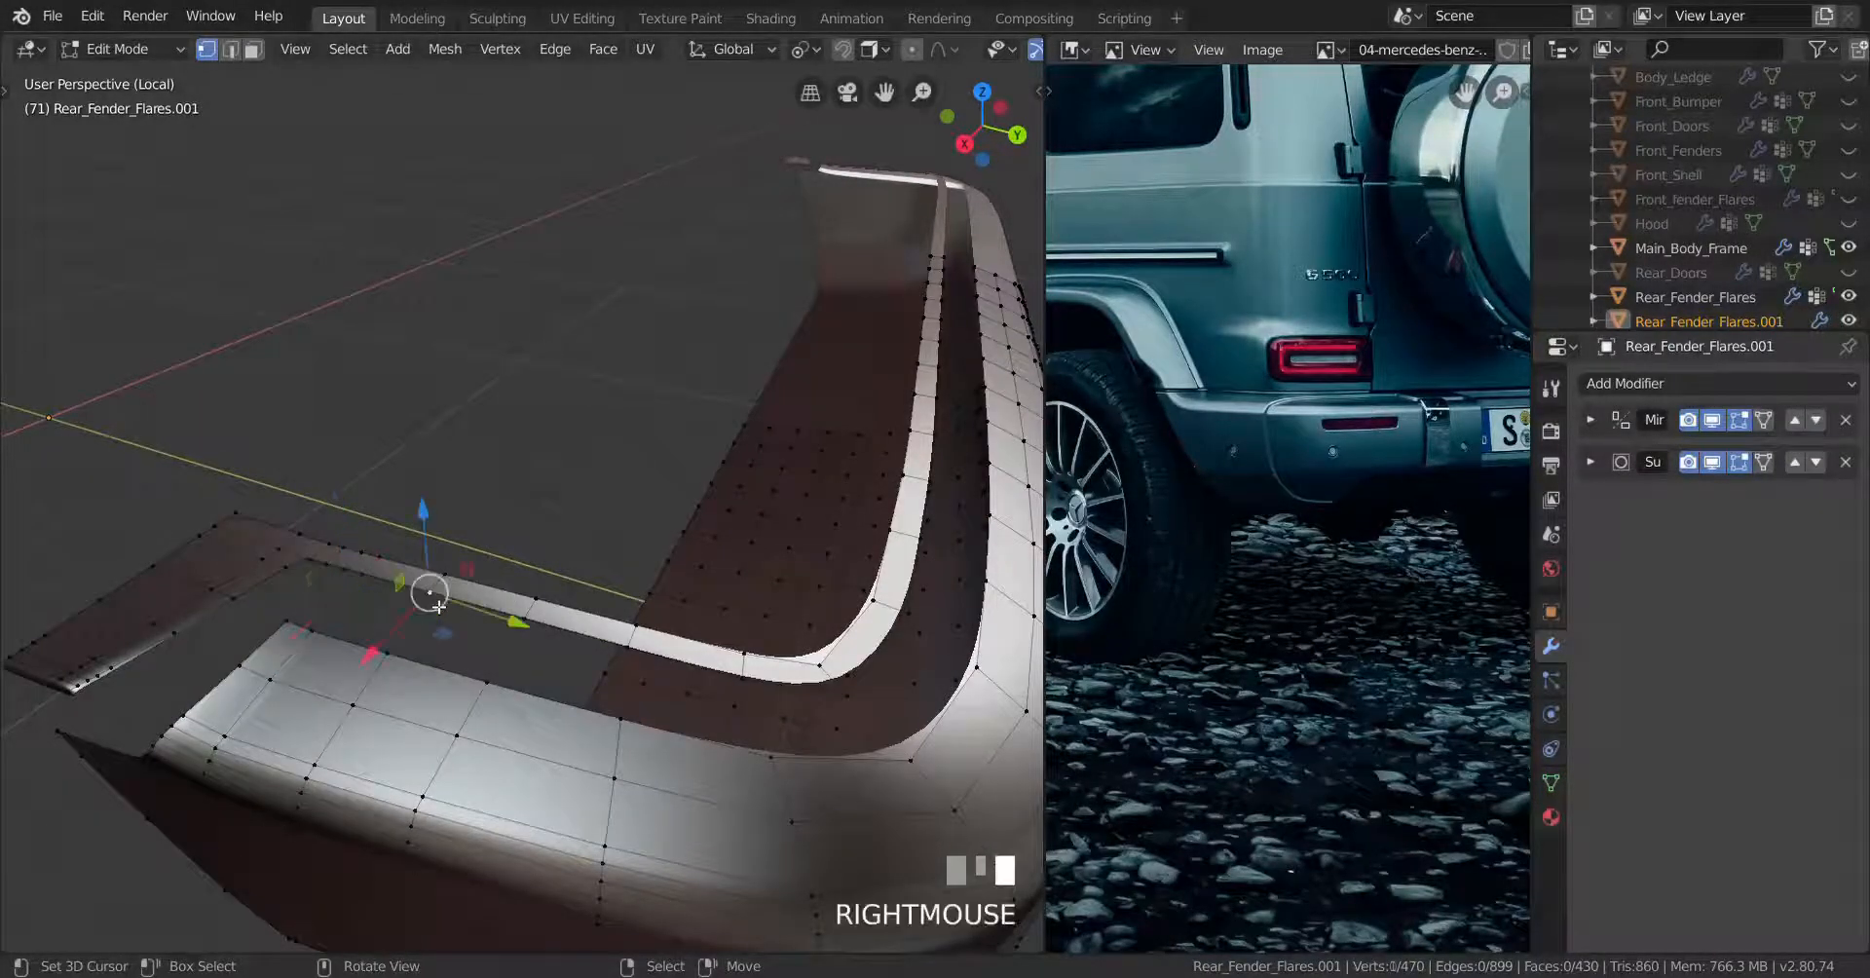
Select the linked inner border strip of the bumper's top and inset it by about 0.0057
key("l")
key("i")
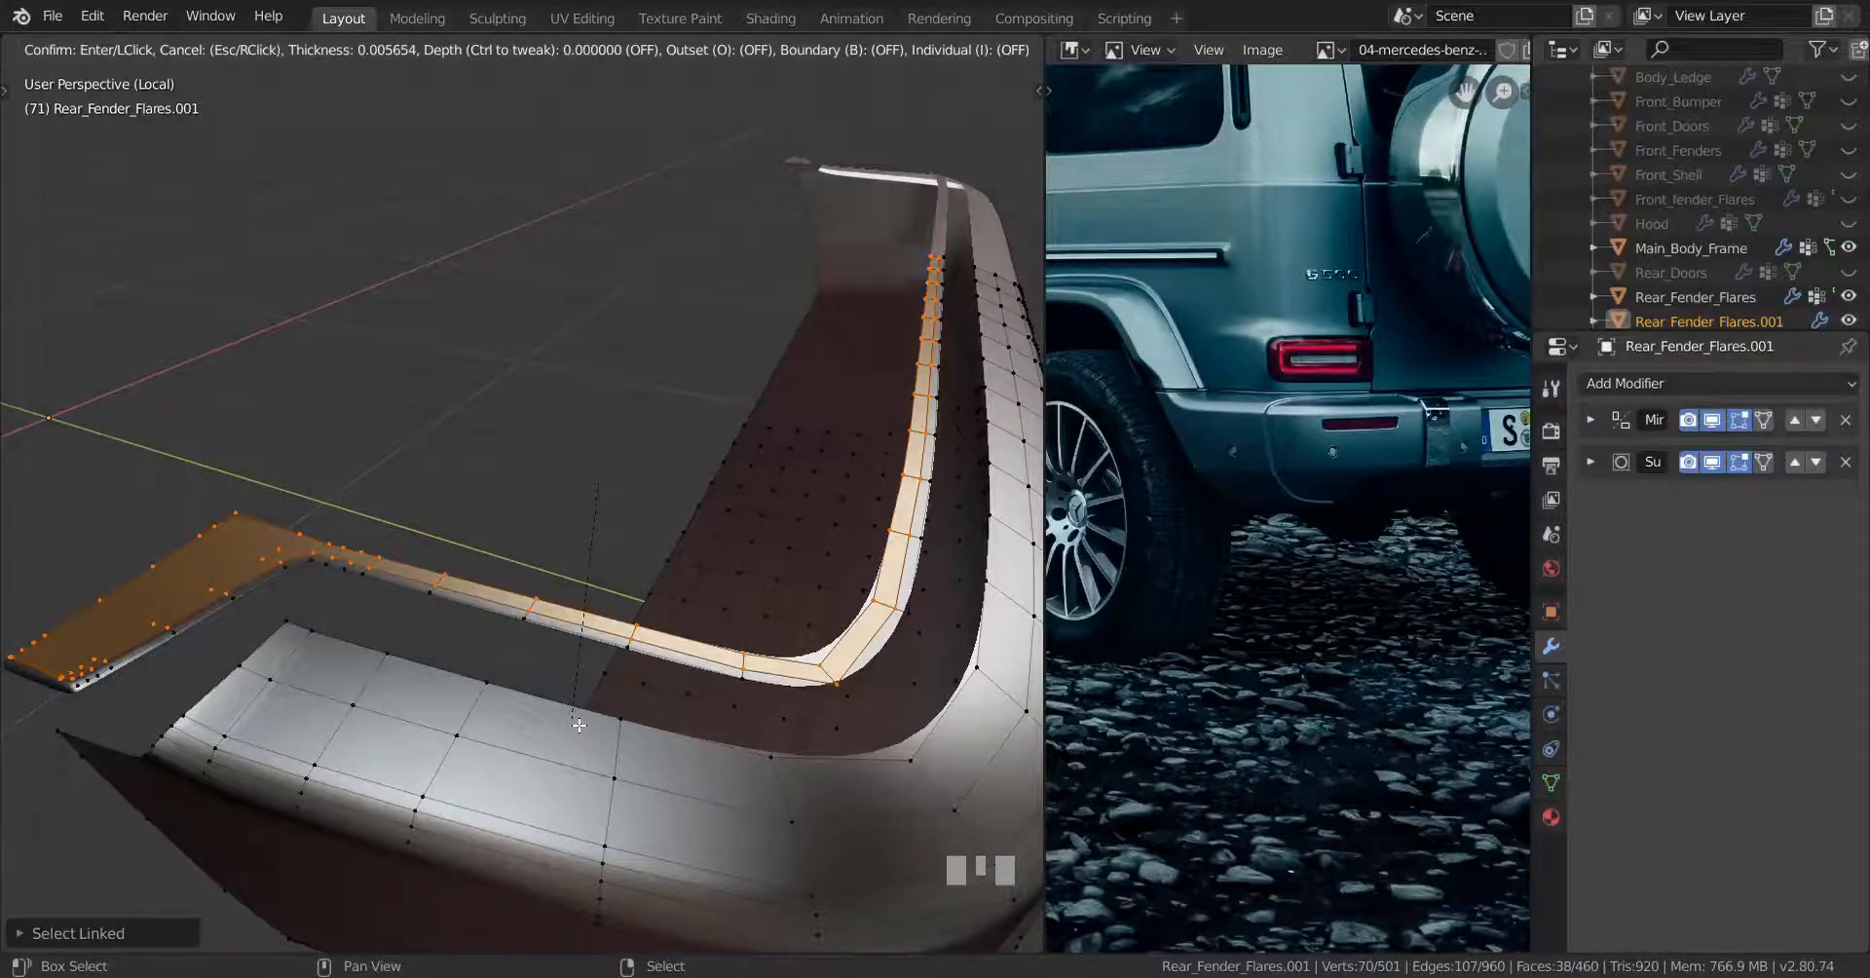
left_click(579, 724)
middle_click_drag(580, 724, 565, 751, "shift")
At the flare-side end of the strip, slide the cross edge farthest from the corner and its adjoining vertex farther away from the corner
right_click(395, 664)
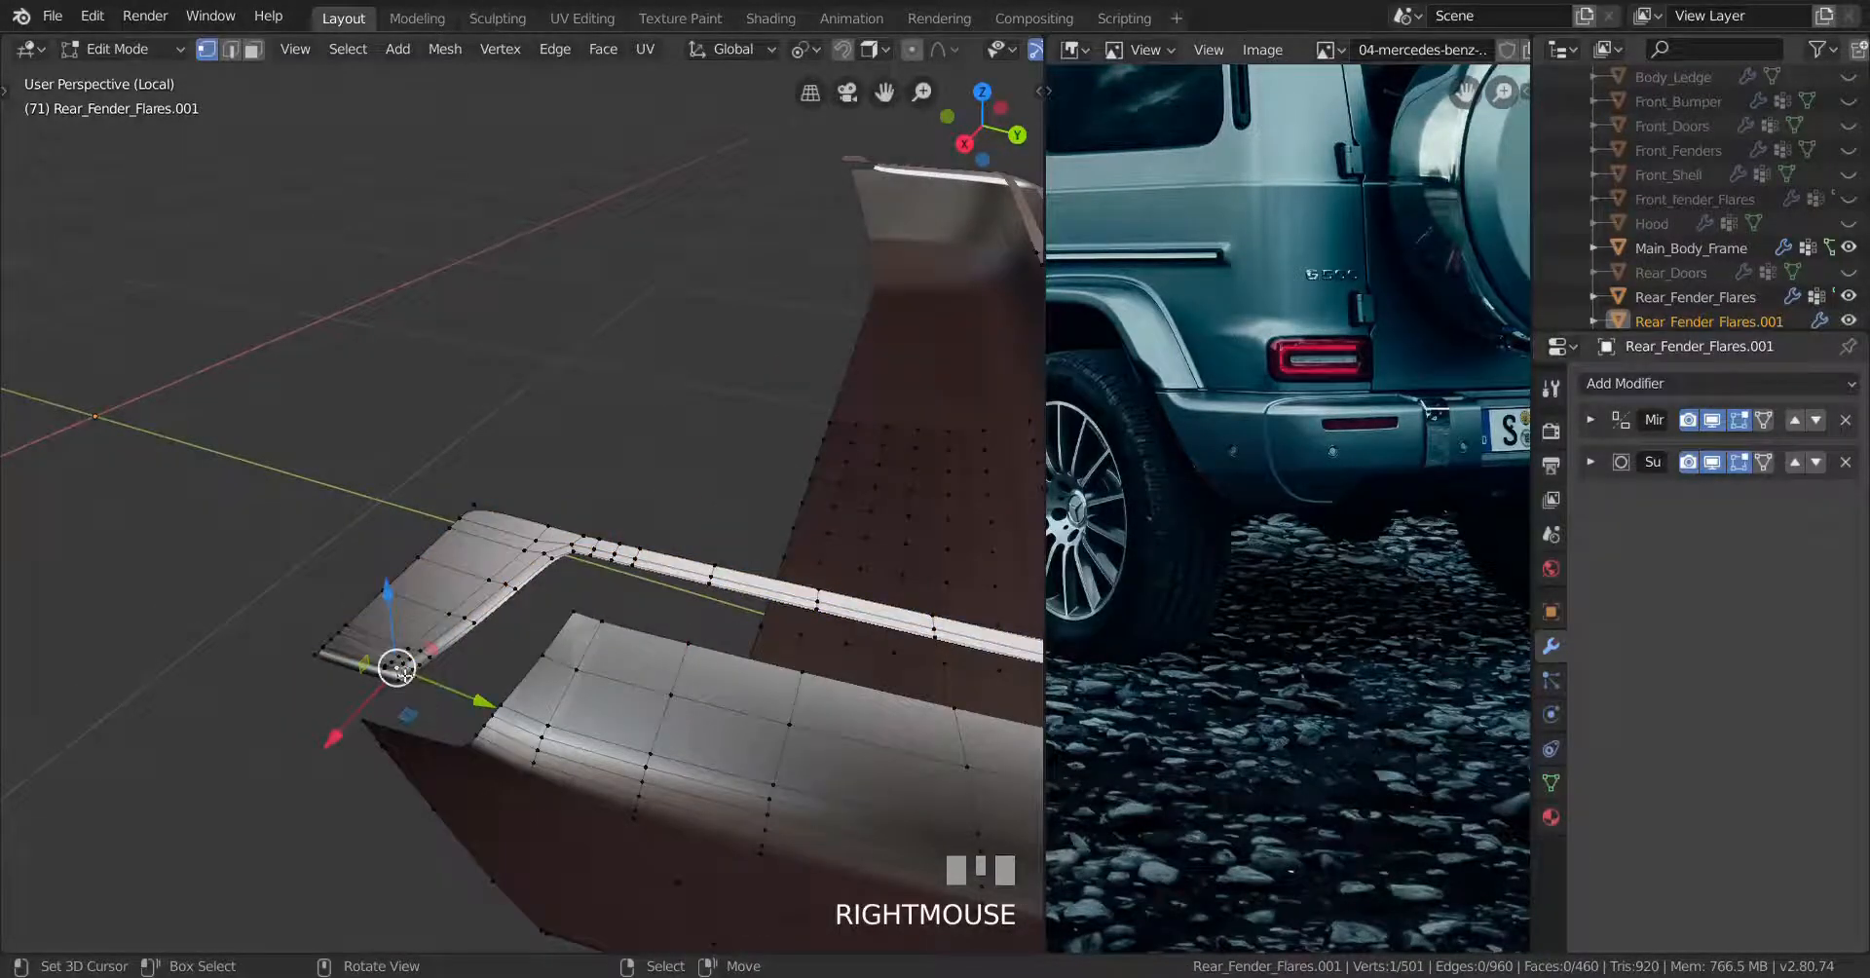
key("KP_Decimal")
scroll(413, 668, "down", 3)
middle_click_drag(550, 579, 424, 674)
scroll(425, 672, "up", 3)
middle_click_drag(487, 595, 420, 664, "shift")
scroll(428, 657, "down", 3)
right_click(632, 476)
right_click(534, 182, "shift")
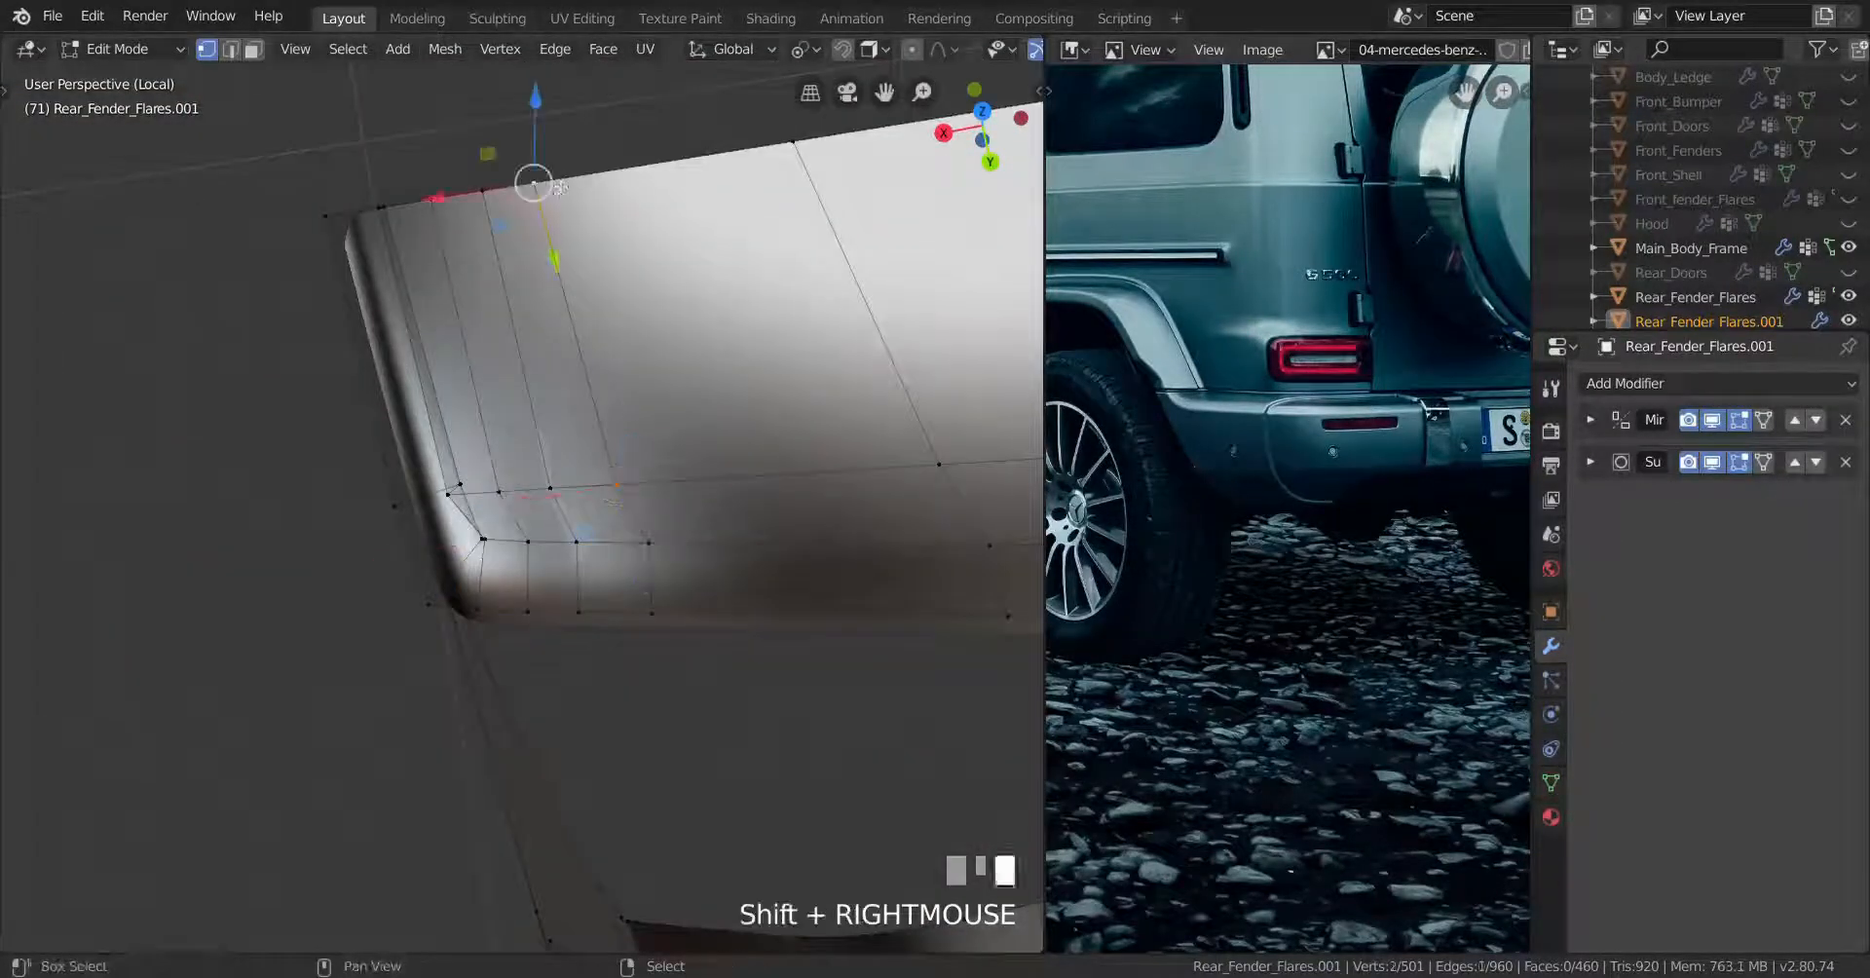
key("g")
key("g")
left_click(662, 561)
right_click(659, 557)
key("g")
key("g")
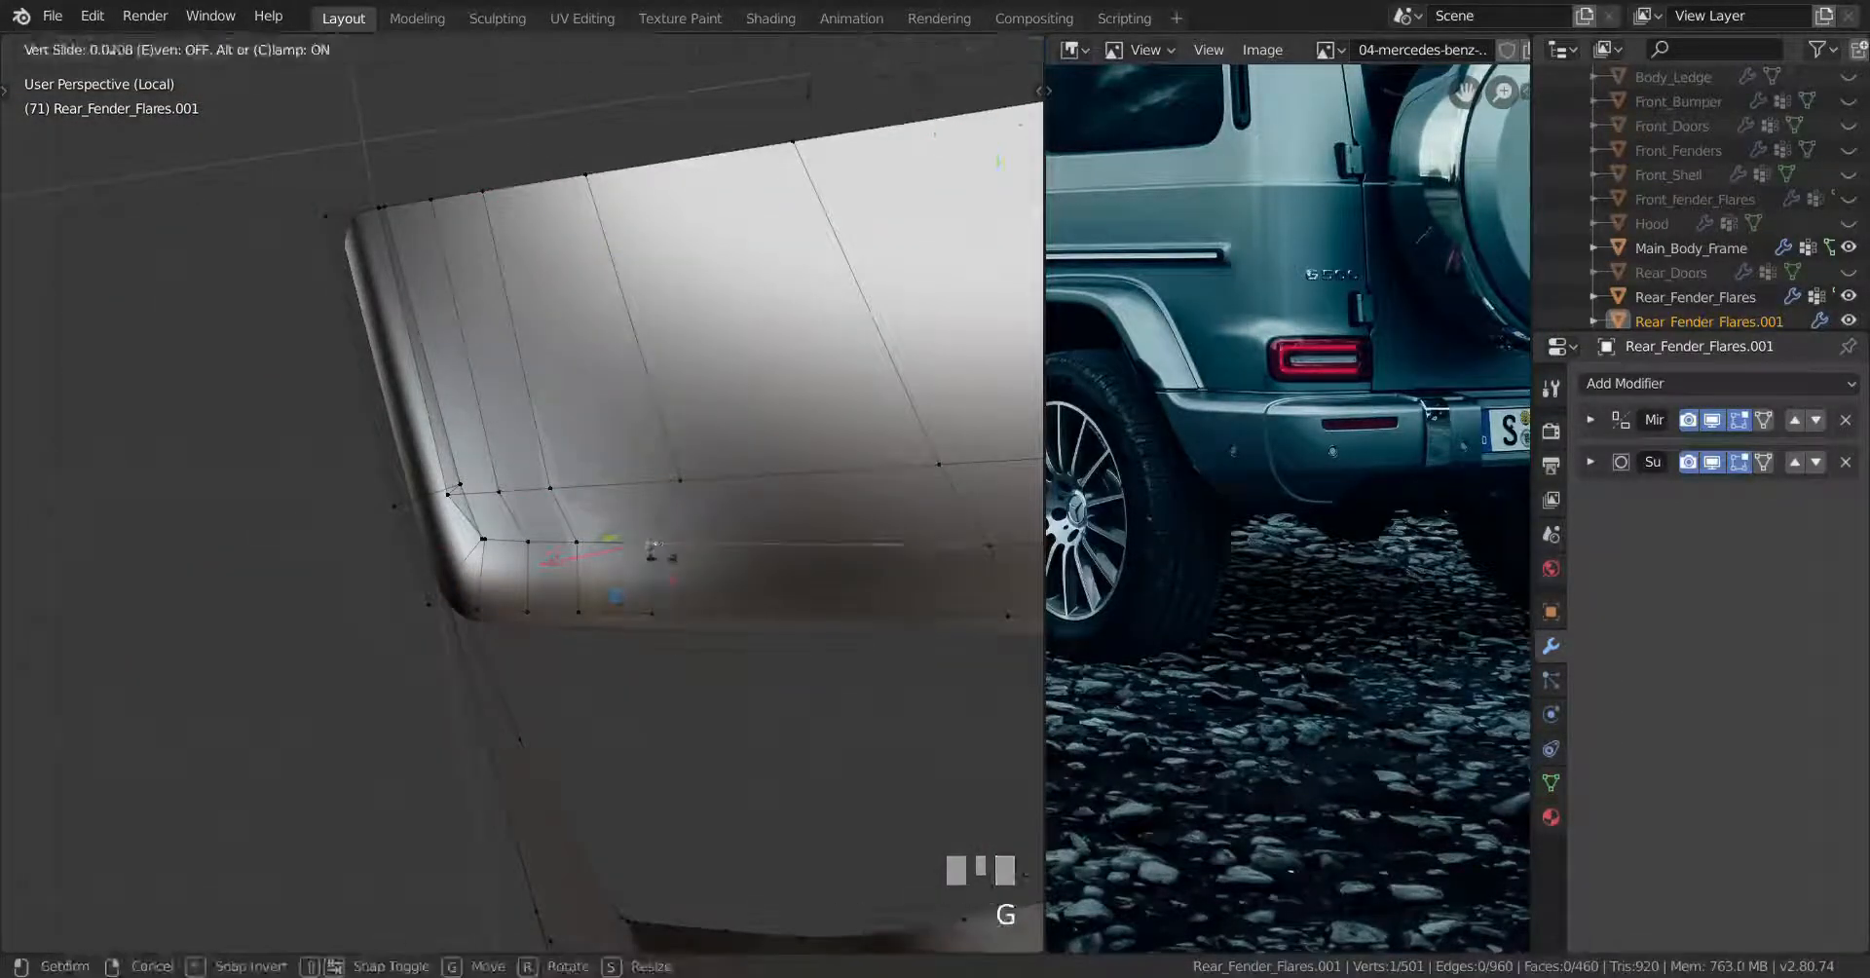
left_click(679, 556)
Slide the next cross edge toward the corner, and its adjoining vertex, outward to even out the spacing
right_click(511, 479)
right_click(558, 470)
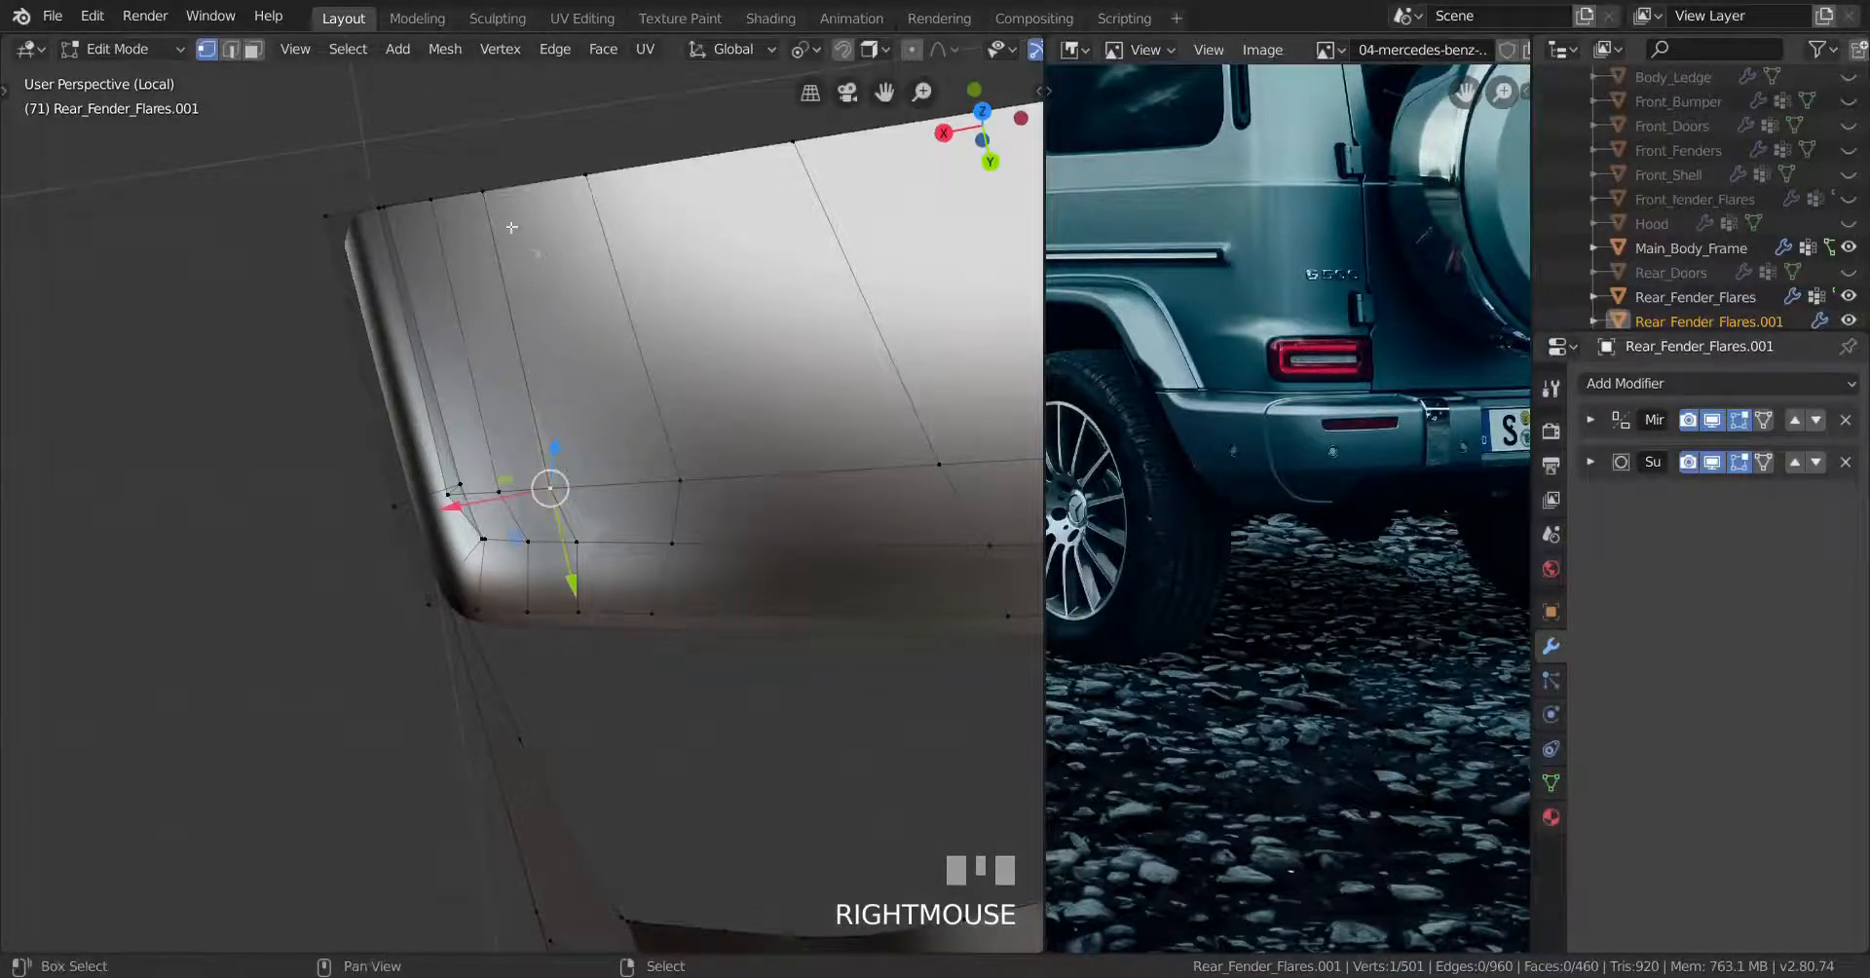
right_click(482, 190, "shift")
key("g")
key("g")
left_click(693, 508)
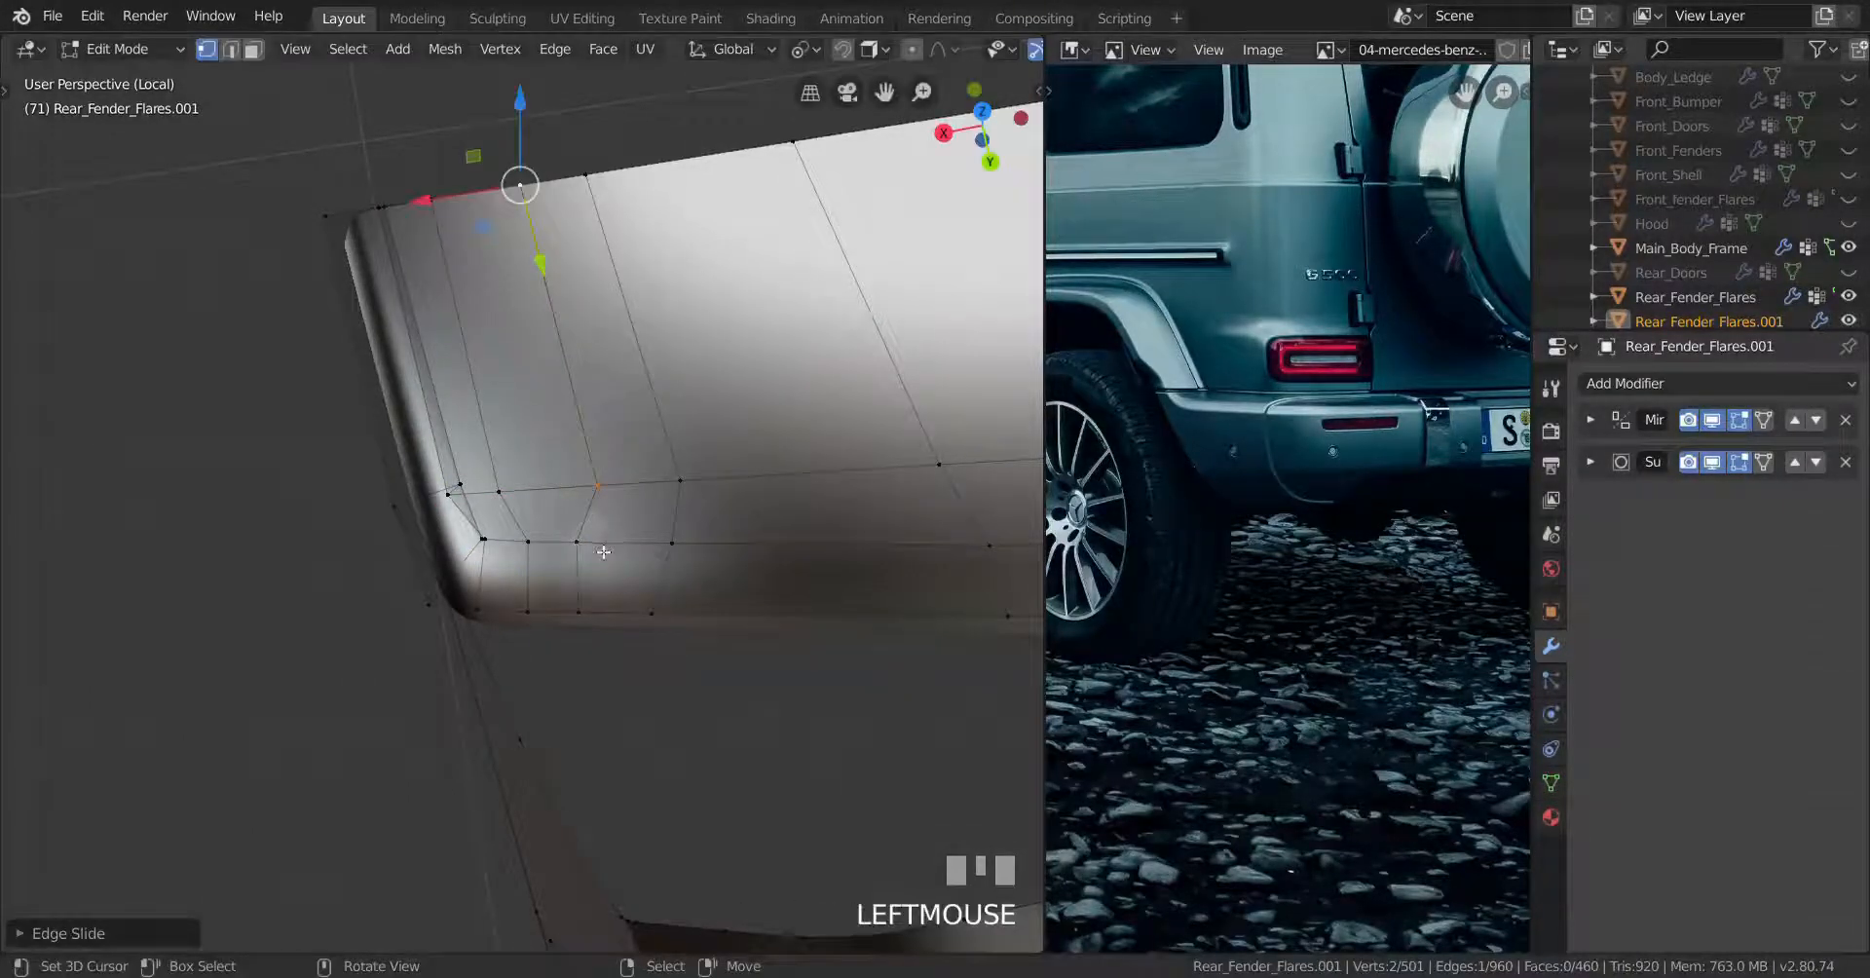
right_click(593, 550)
key("g")
key("g")
left_click(607, 546)
Slide the second cross edge from the corner and its adjoining vertex slightly away from the strip's corner
right_click(461, 485)
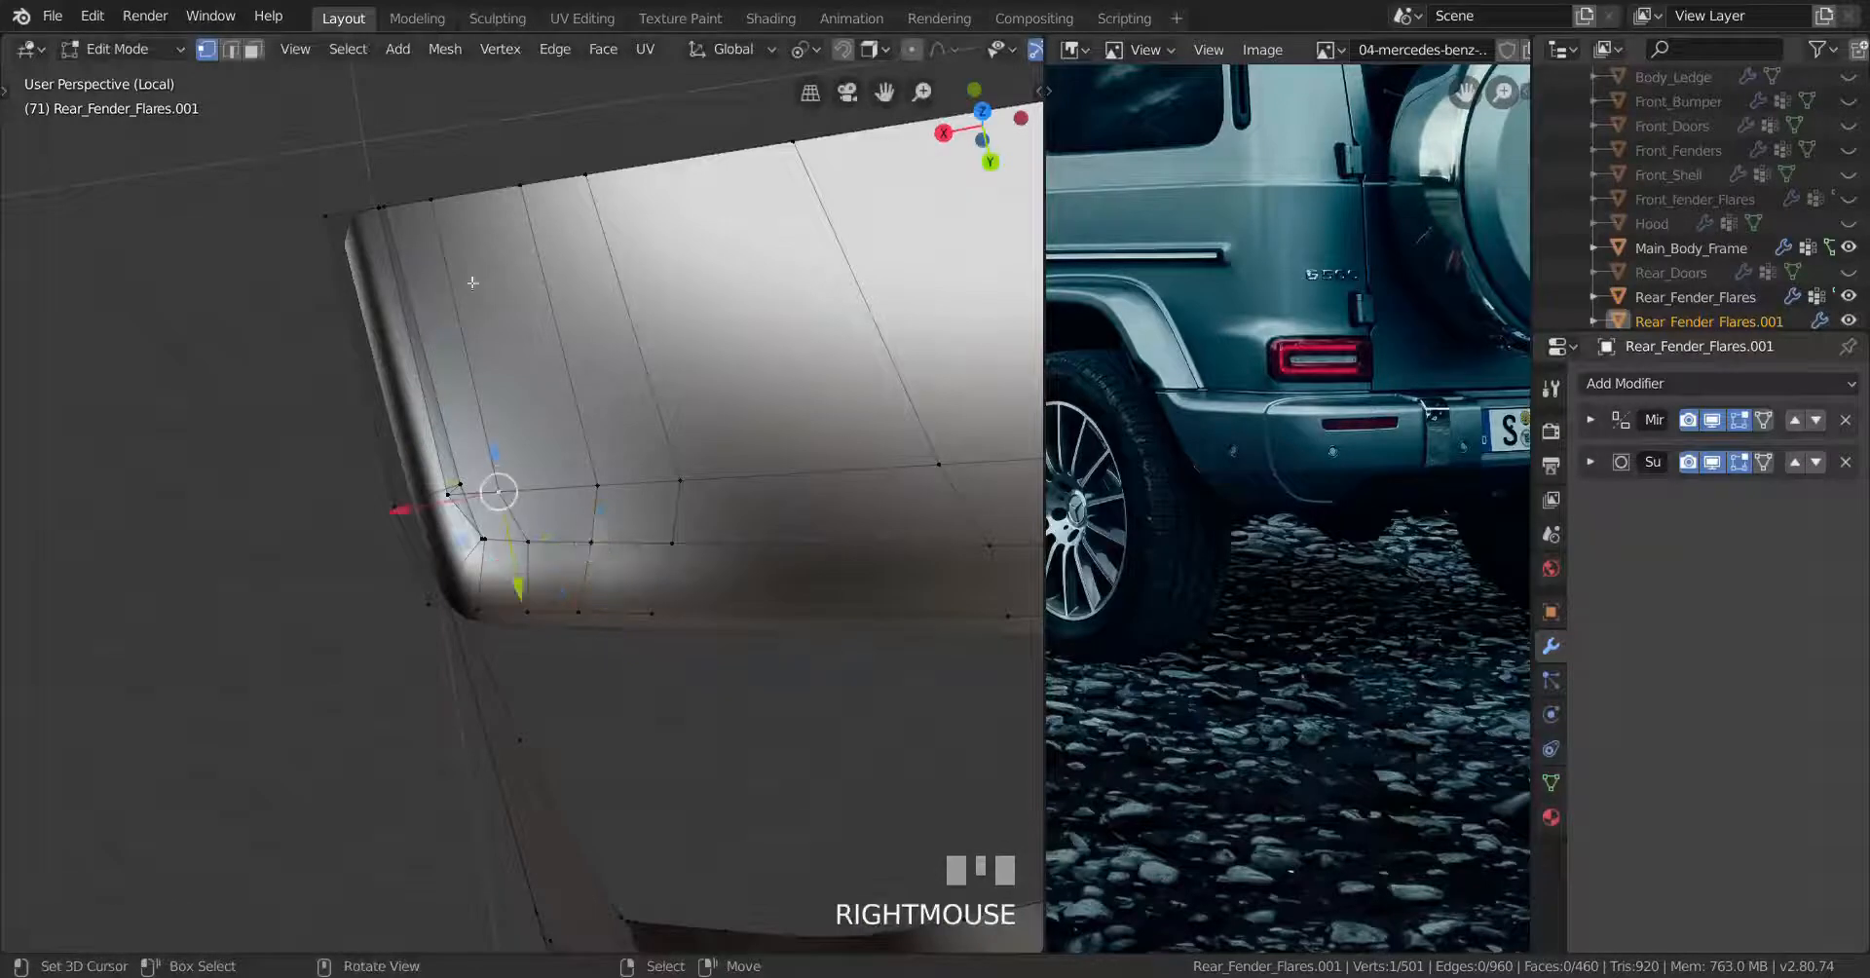
right_click(435, 198, "shift")
key("g")
key("g")
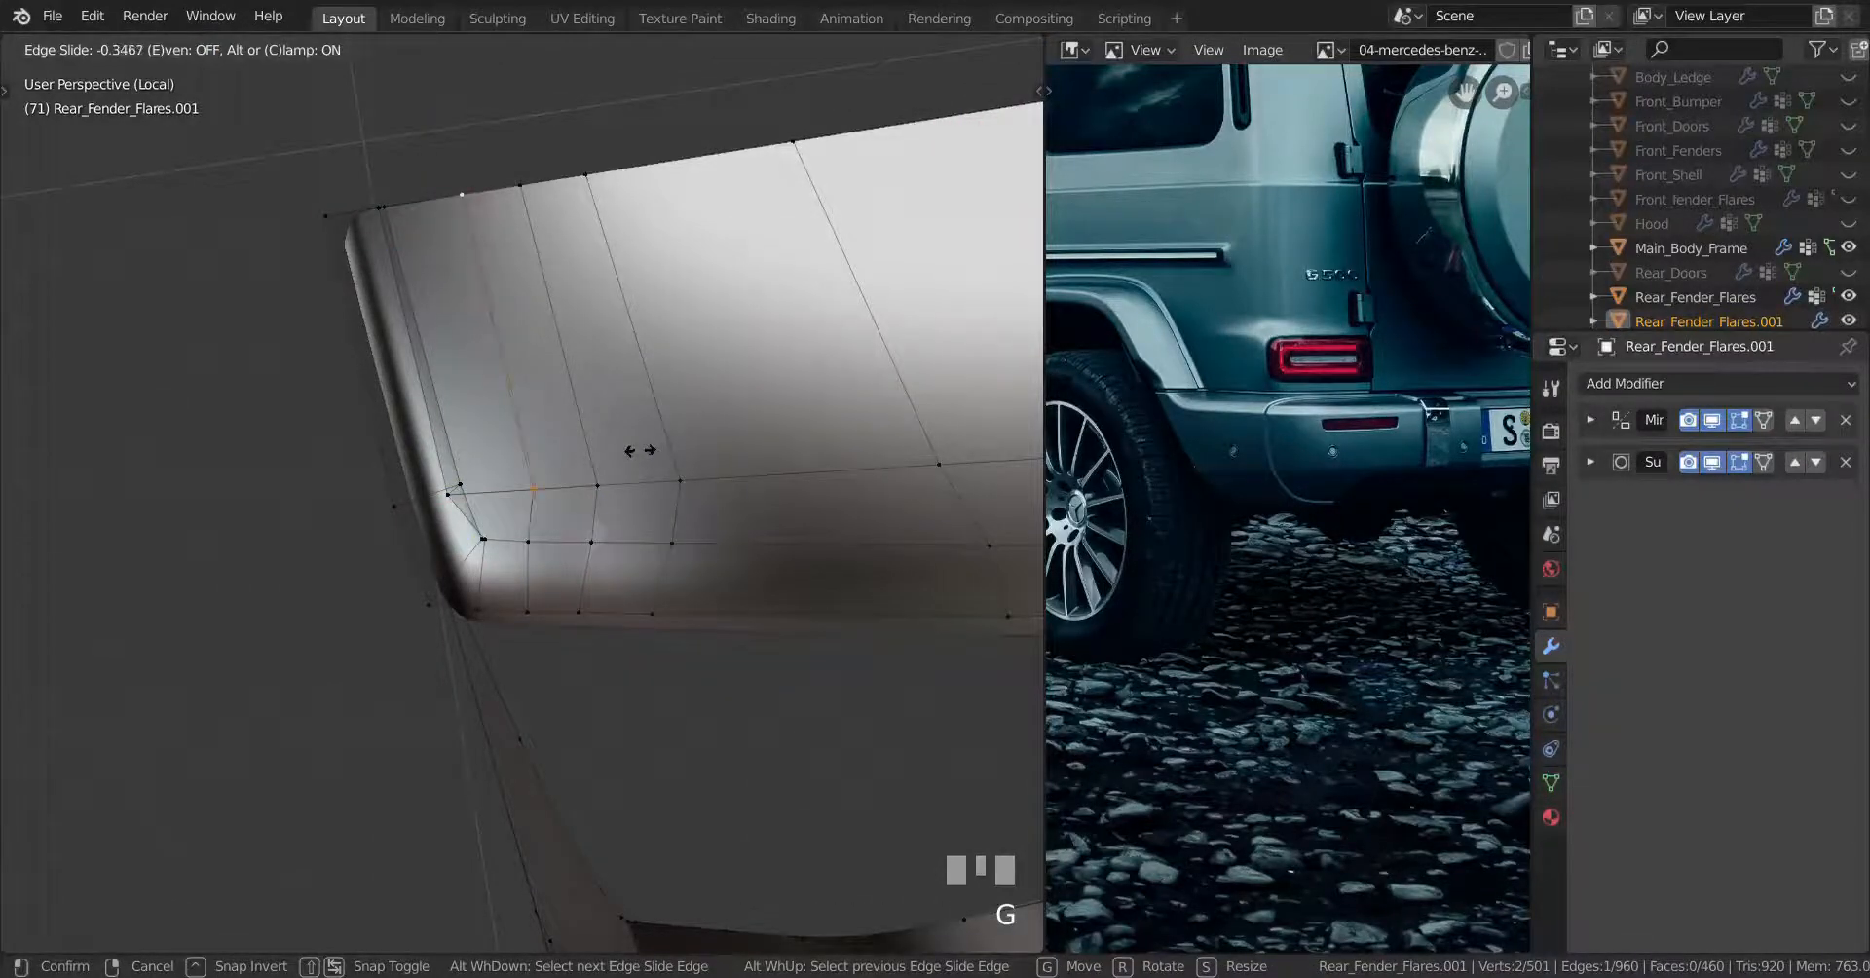
left_click(640, 450)
right_click(536, 542)
key("g")
key("g")
left_click(655, 537)
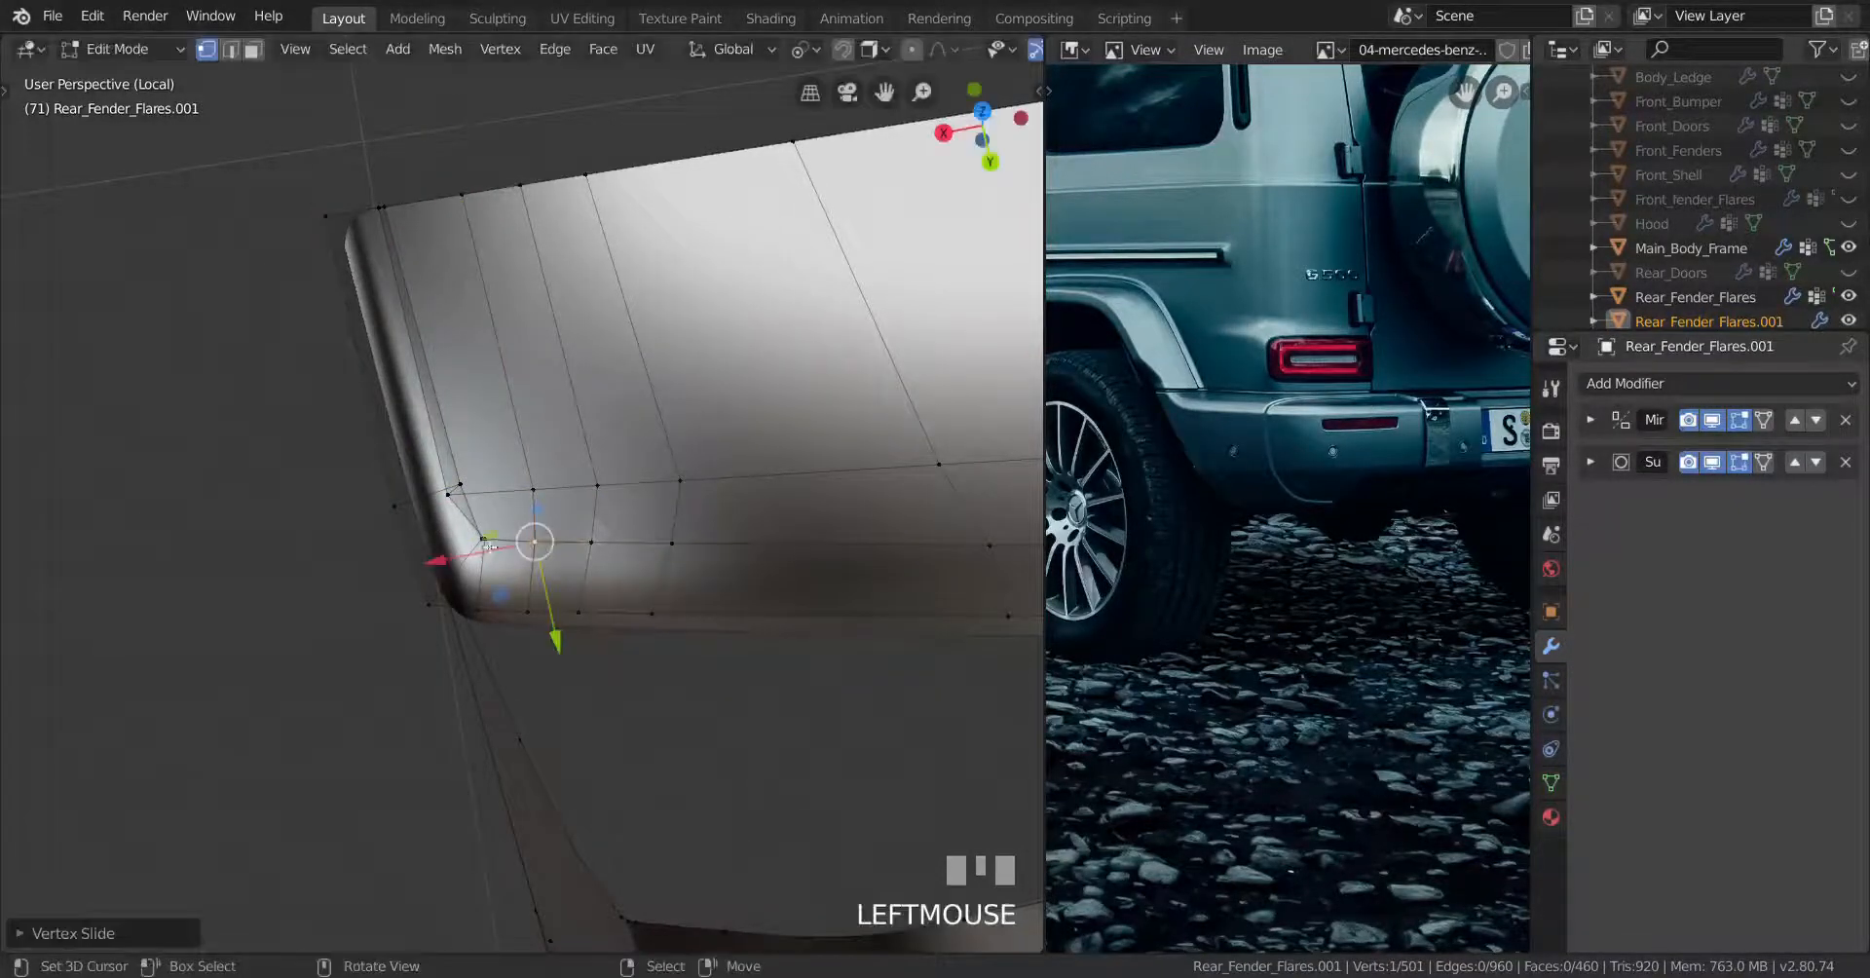
Slide the crowded cross edge nearest the corner and its adjoining vertex away from the strip's corner
right_click(453, 503)
right_click(376, 214, "shift")
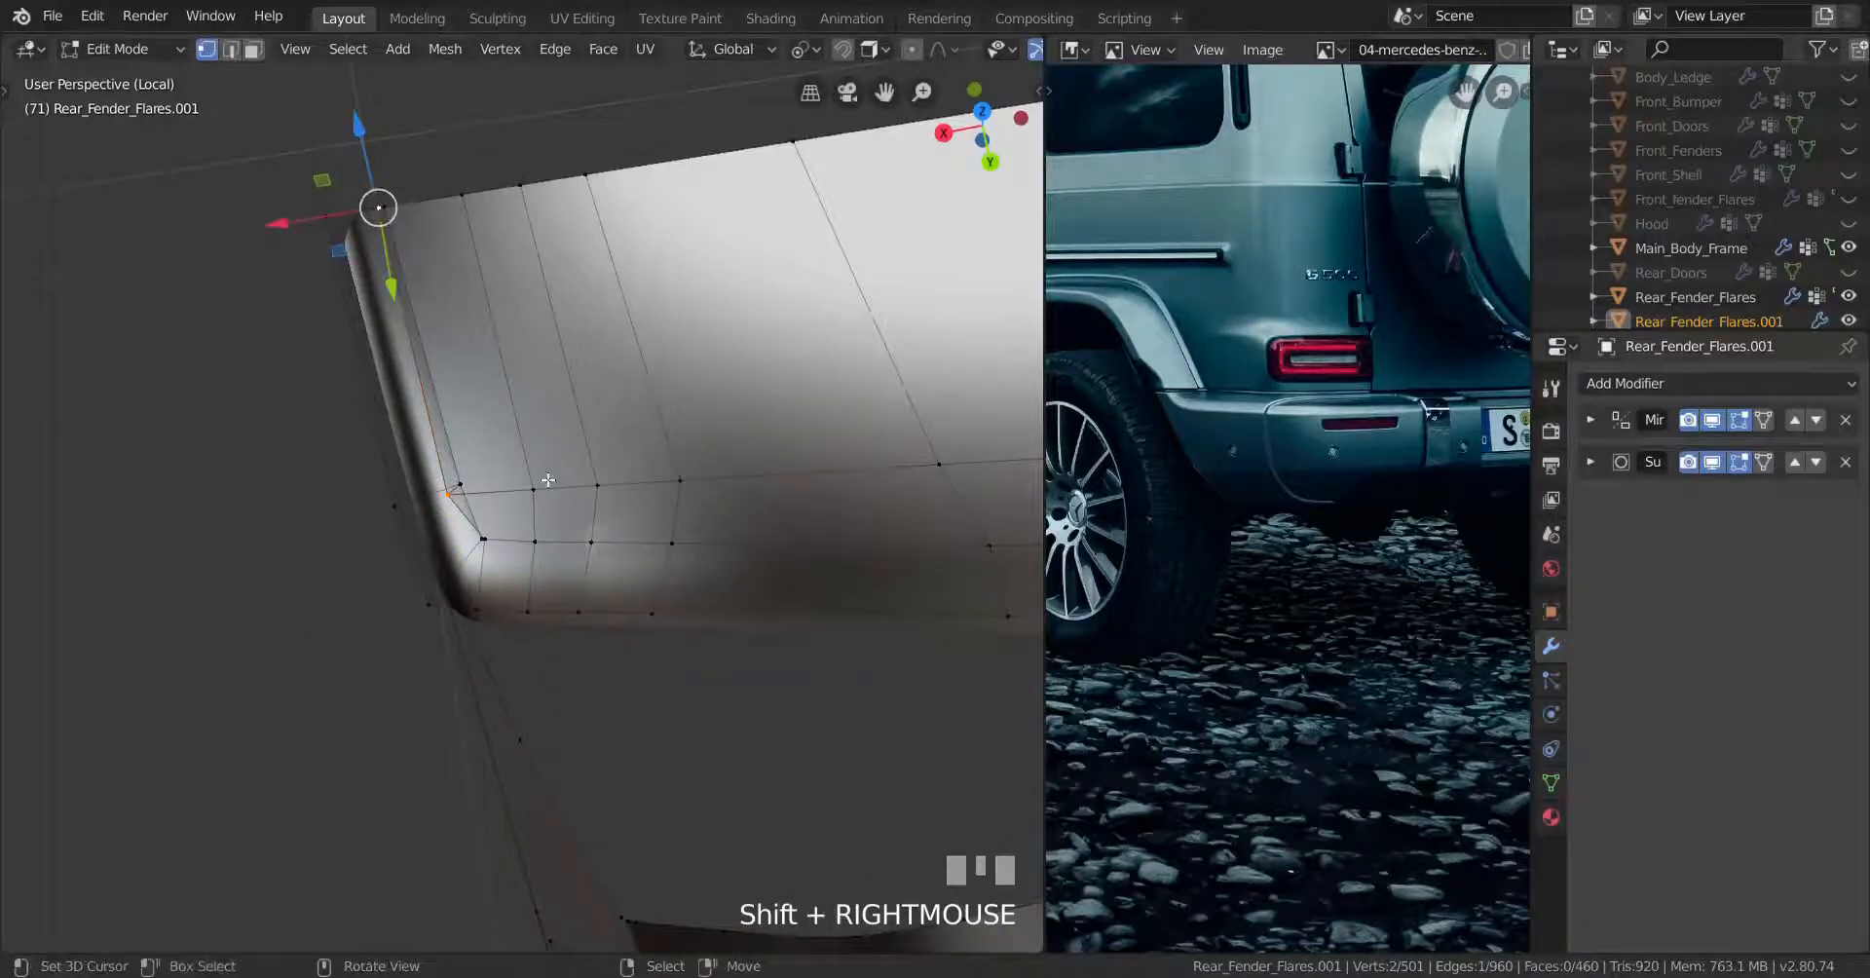
key("g")
key("g")
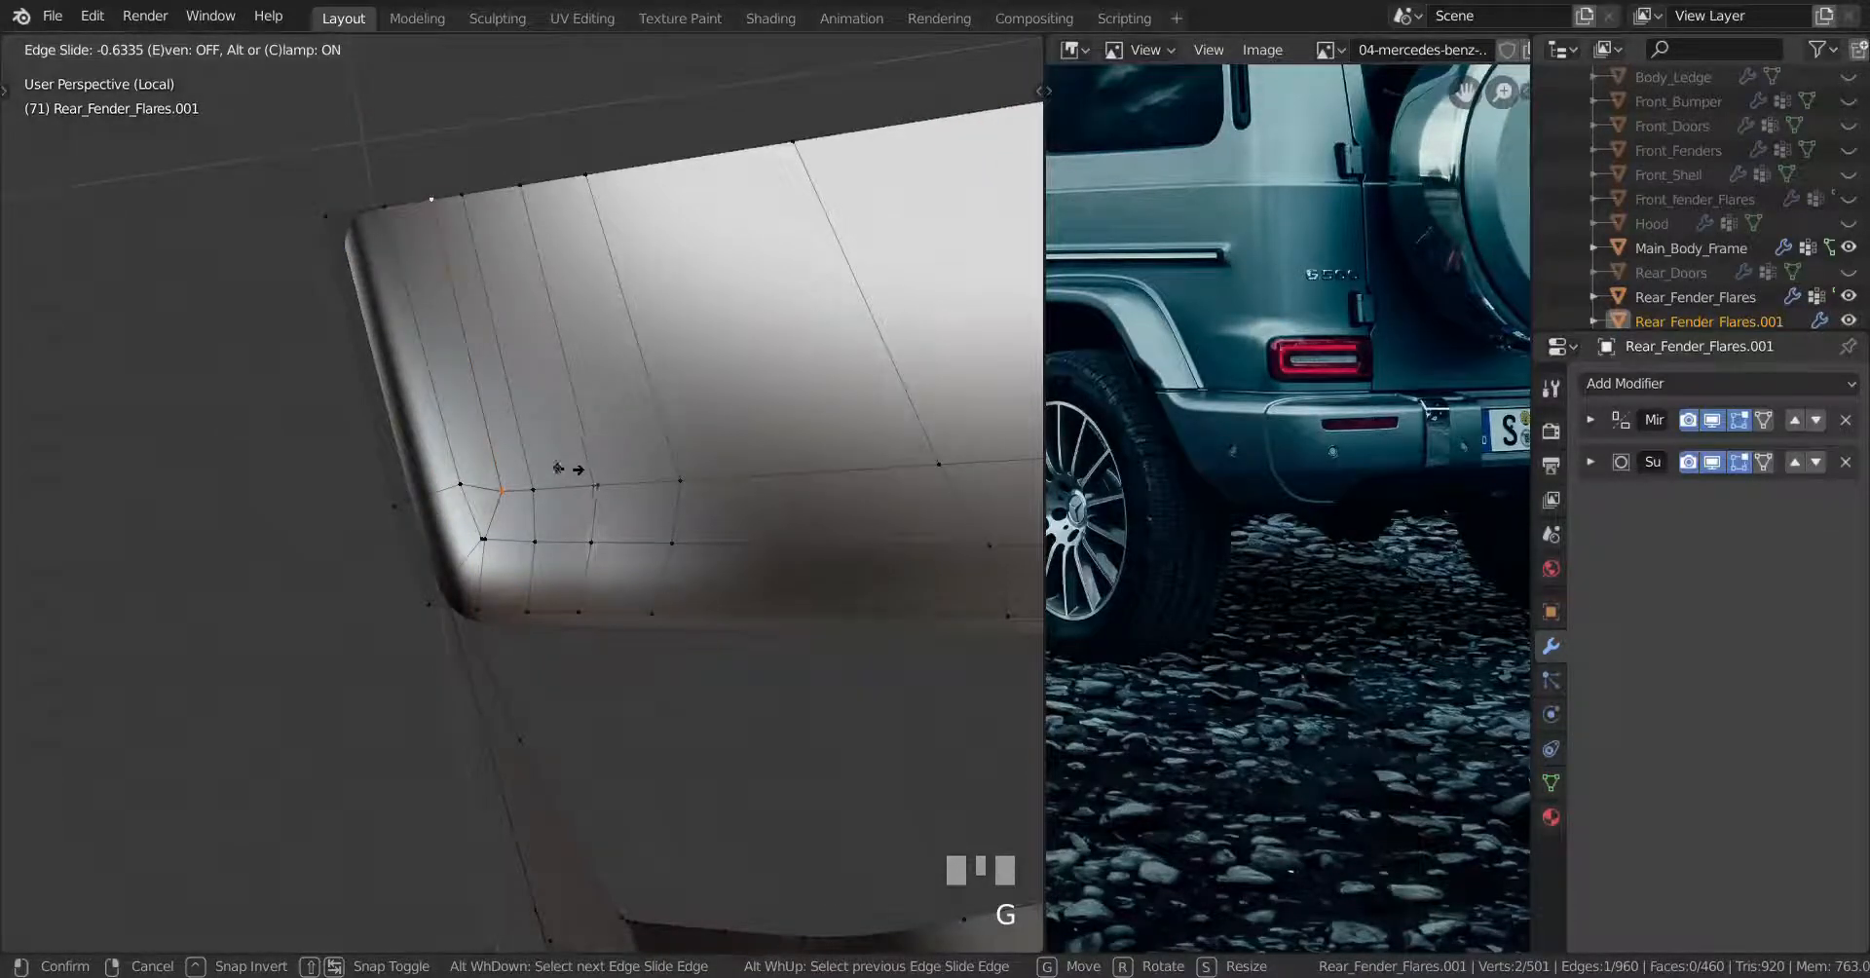
left_click(525, 528, "shift")
key("g")
key("g")
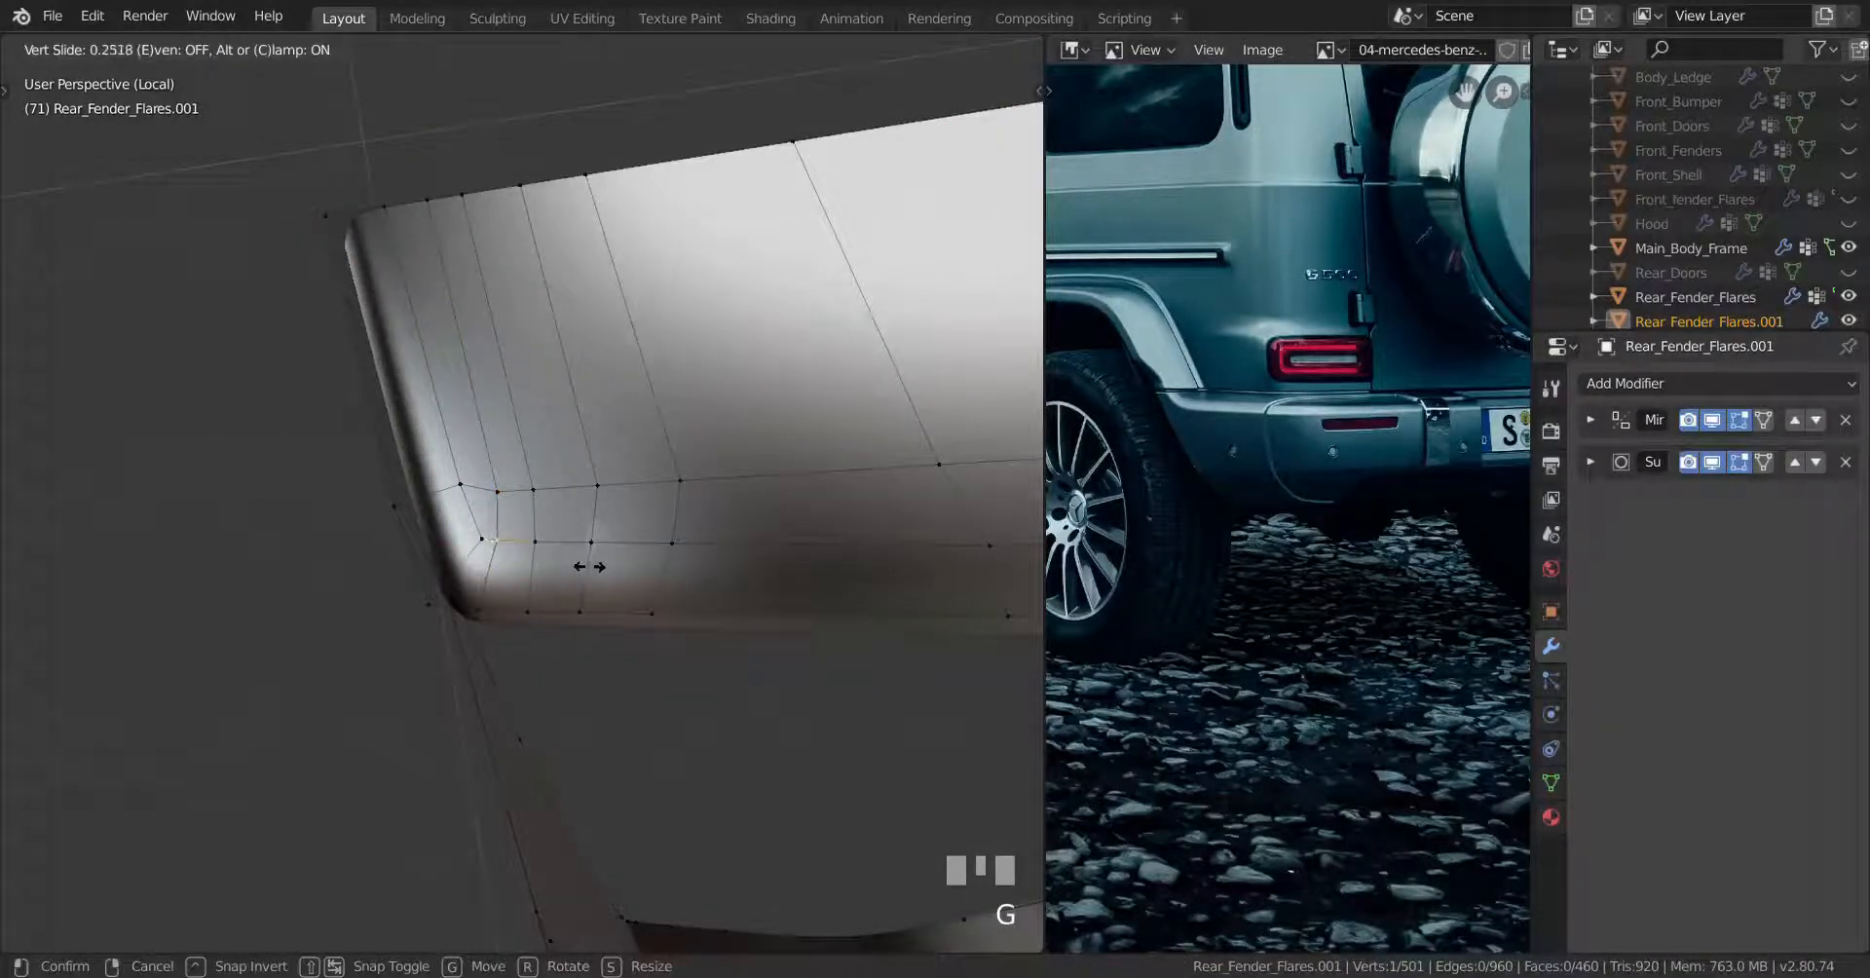
left_click(589, 566)
Select the edge loop that separates the top strip from the bumper's outer surface and hide it
scroll(589, 566, "down", 2)
middle_click_drag(633, 555, 526, 605)
scroll(688, 527, "down", 3)
key("Tab")
key("Tab")
scroll(483, 634, "up", 2)
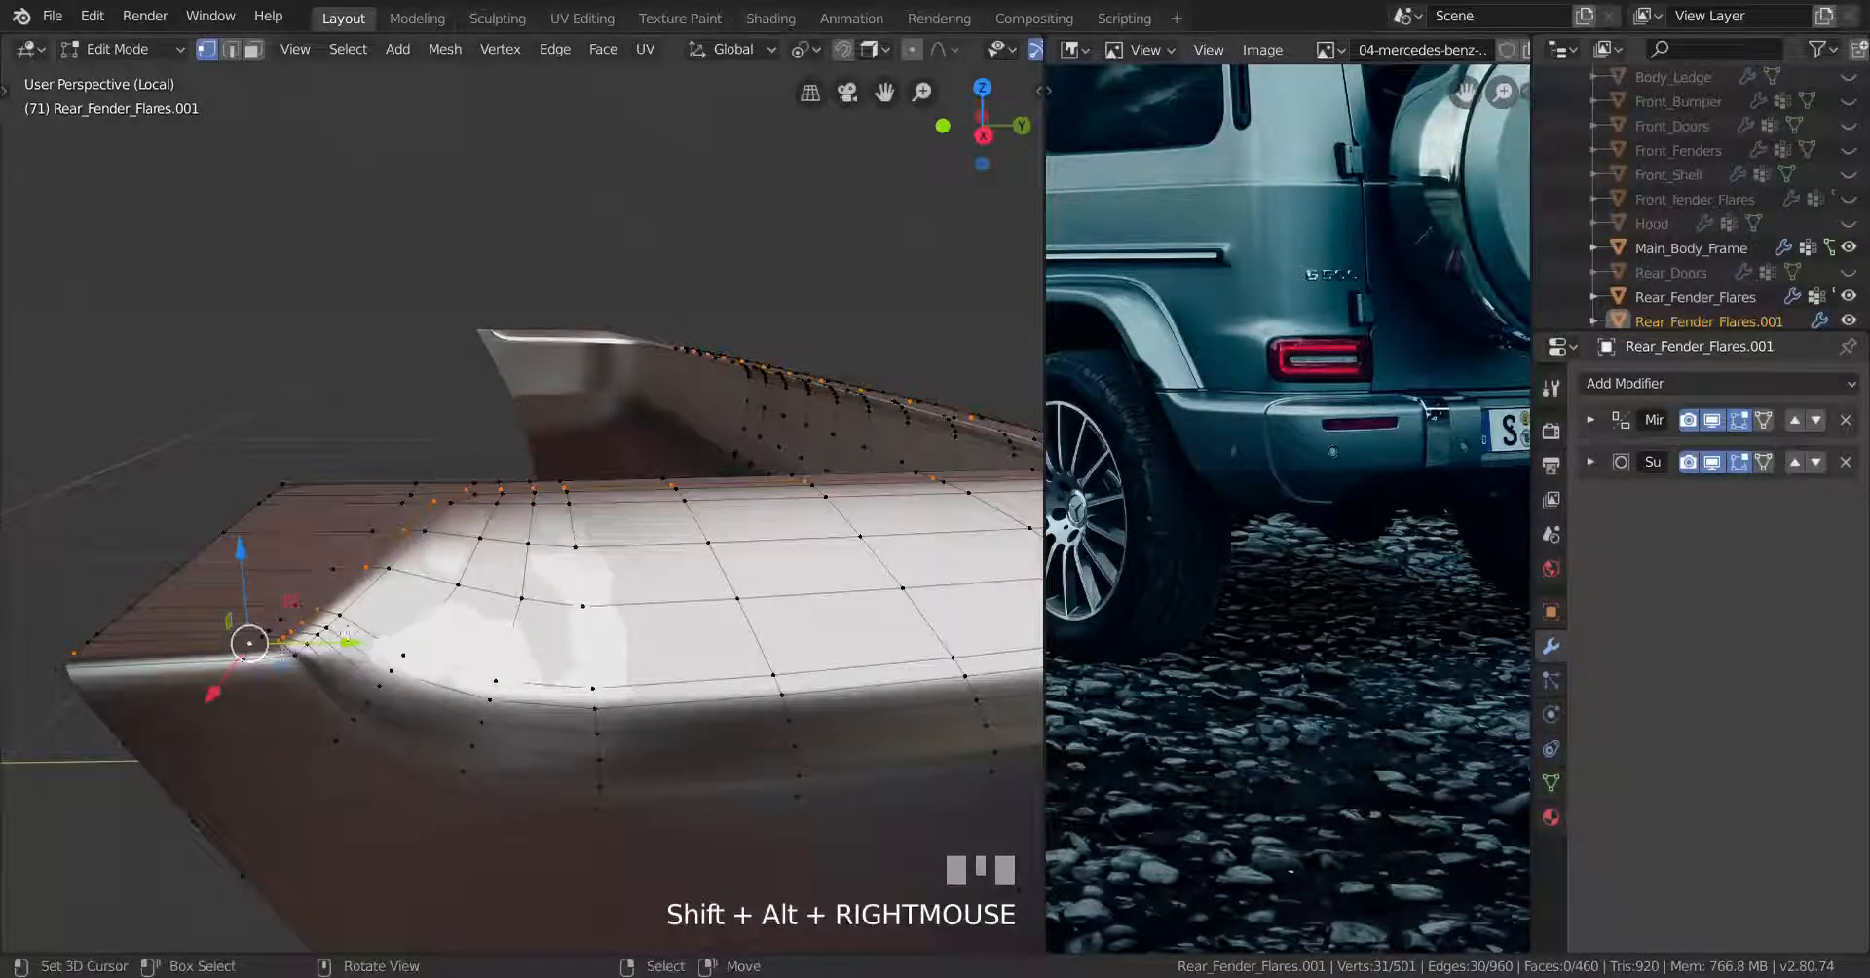
scroll(528, 635, "down", 2)
key("h")
Select the linked outer bumper surface, inset it by about 0.0024, and reveal the hidden vertices
scroll(529, 635, "up", 1)
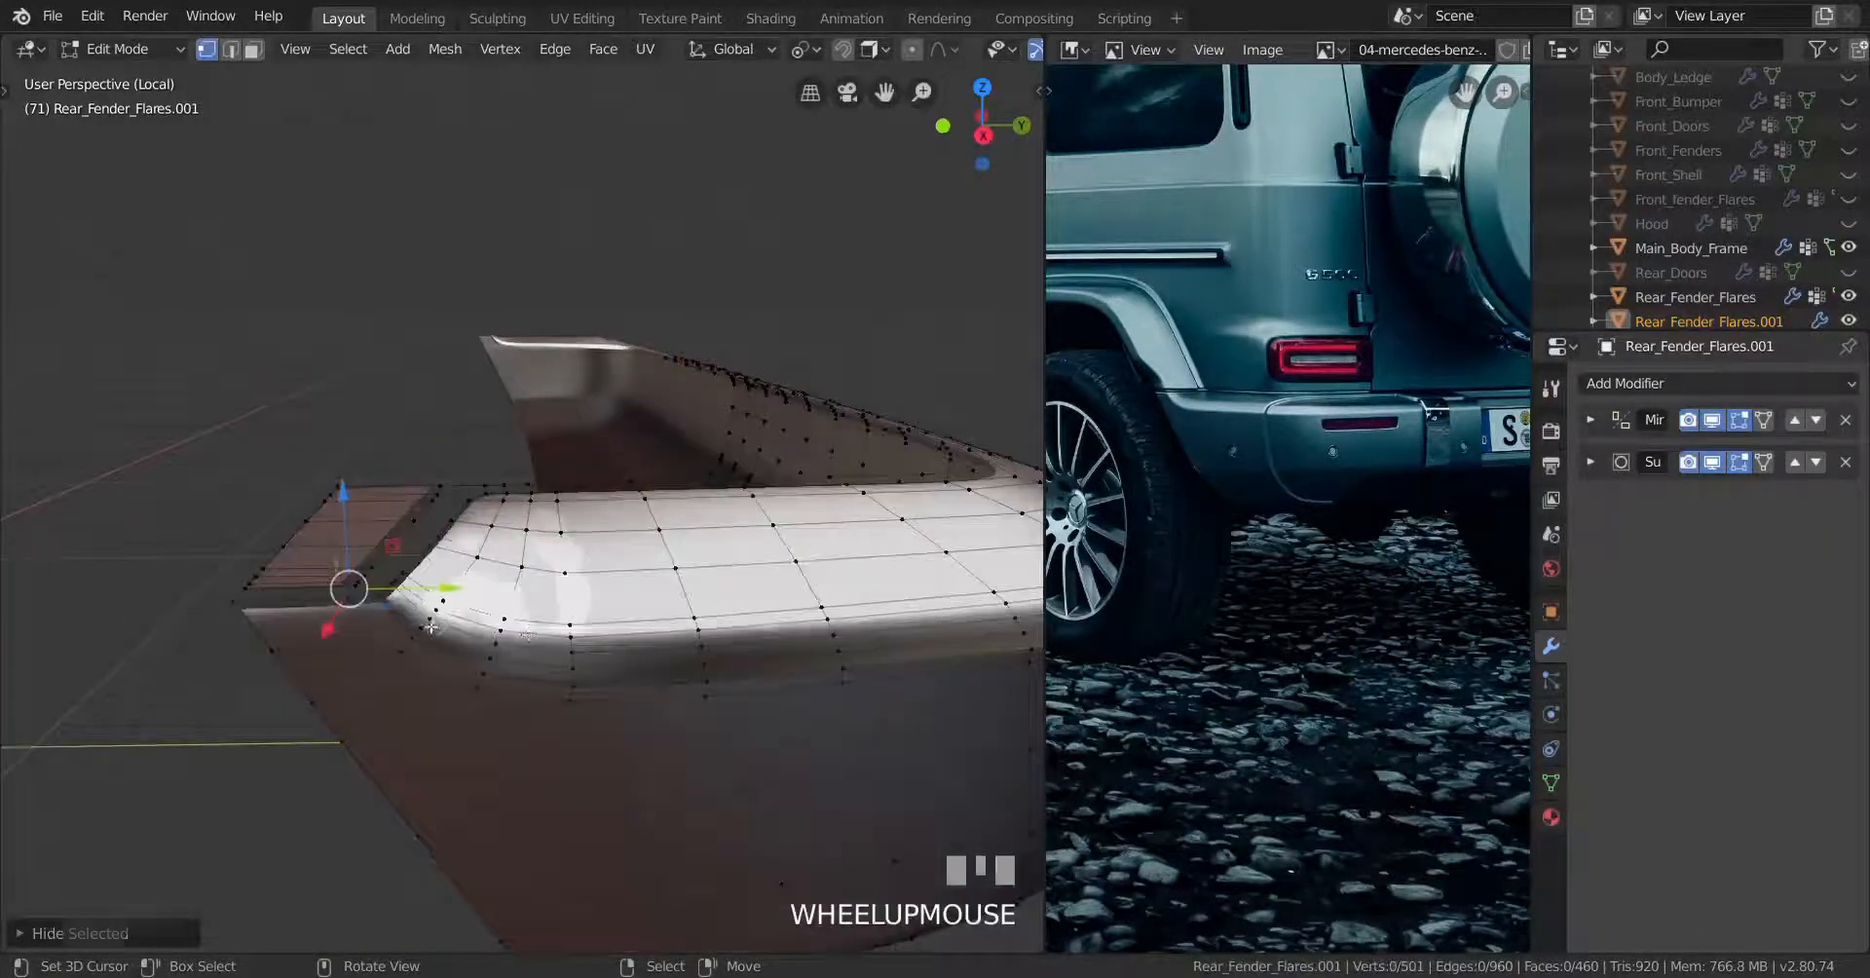
key("ctrl+l")
scroll(430, 628, "up", 1)
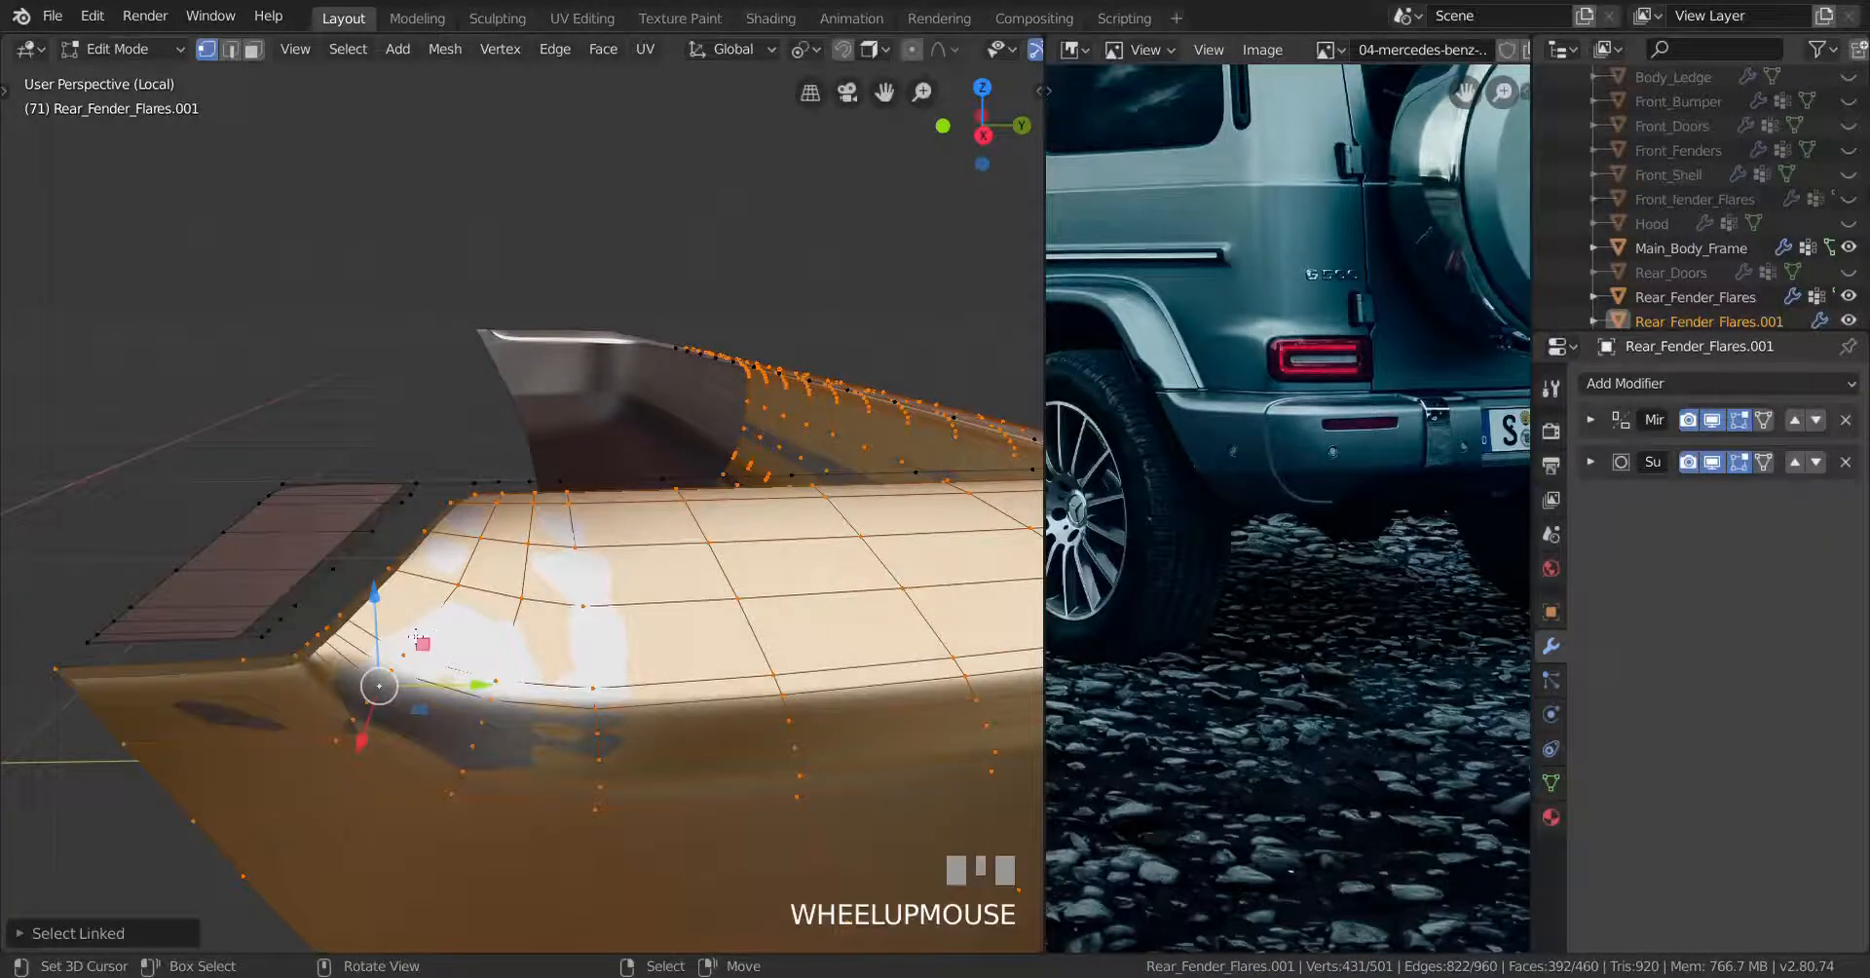
key("i")
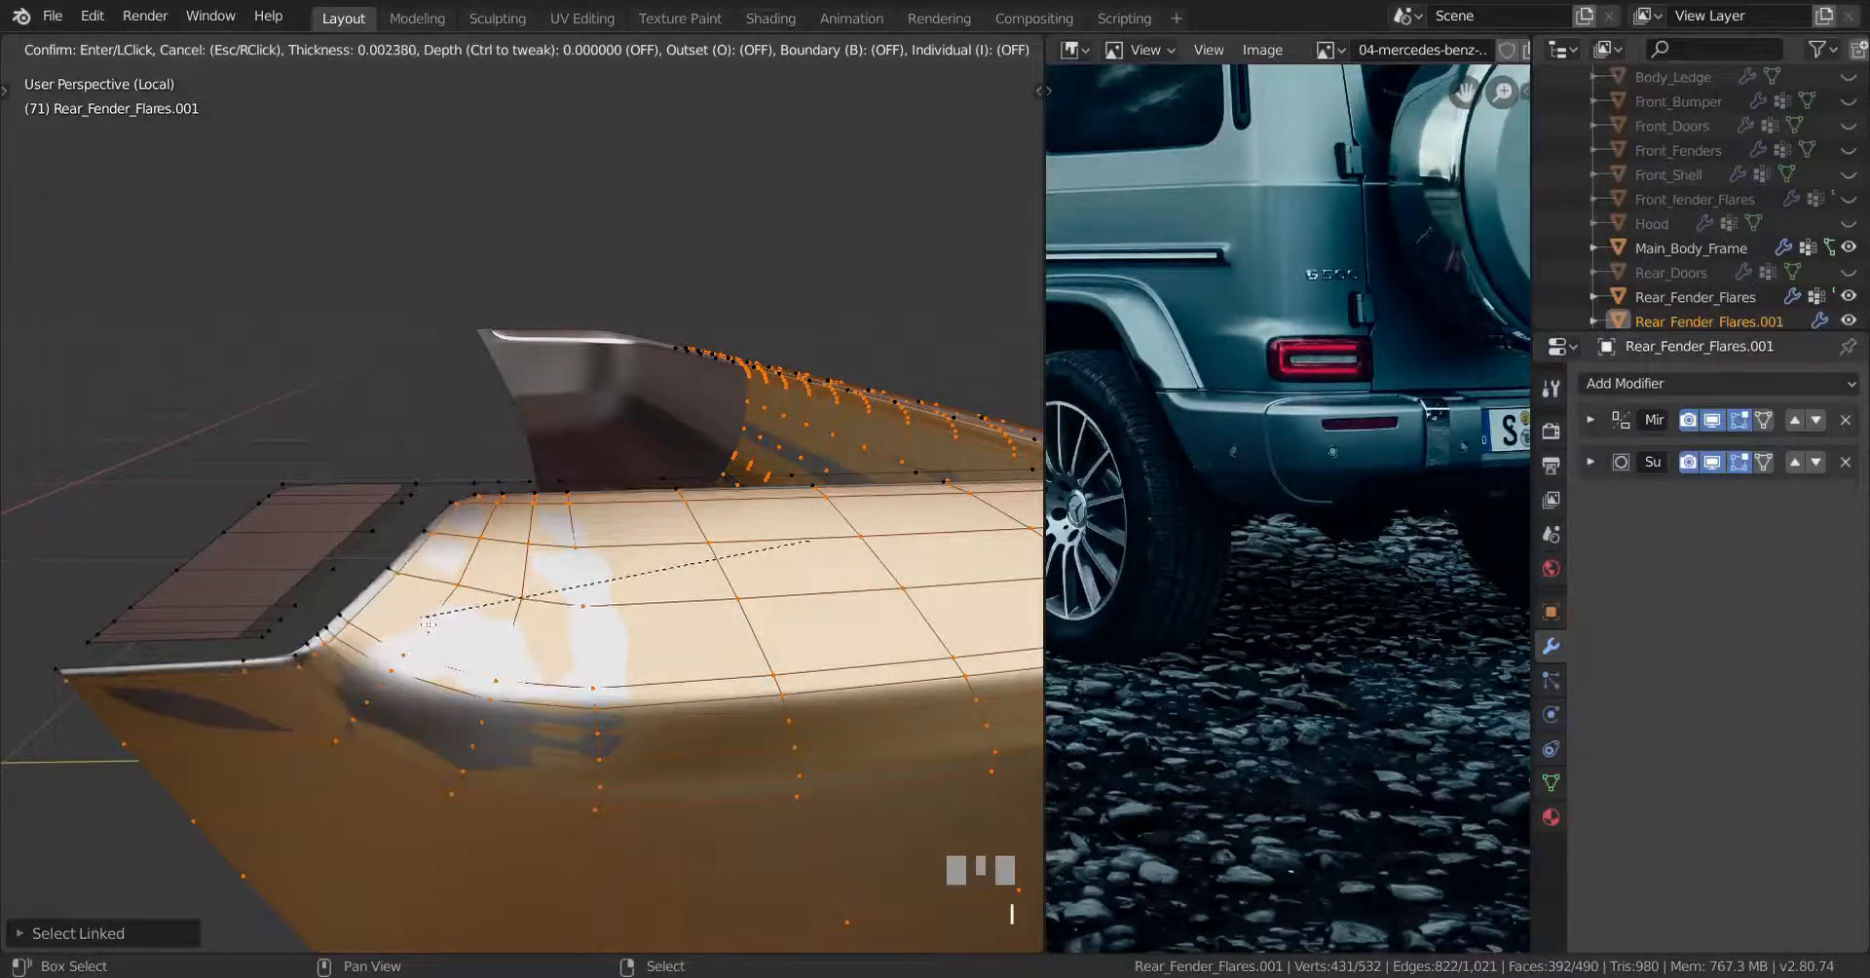
left_click(426, 620)
middle_click_drag(426, 620, 471, 664)
scroll(417, 675, "up", 3)
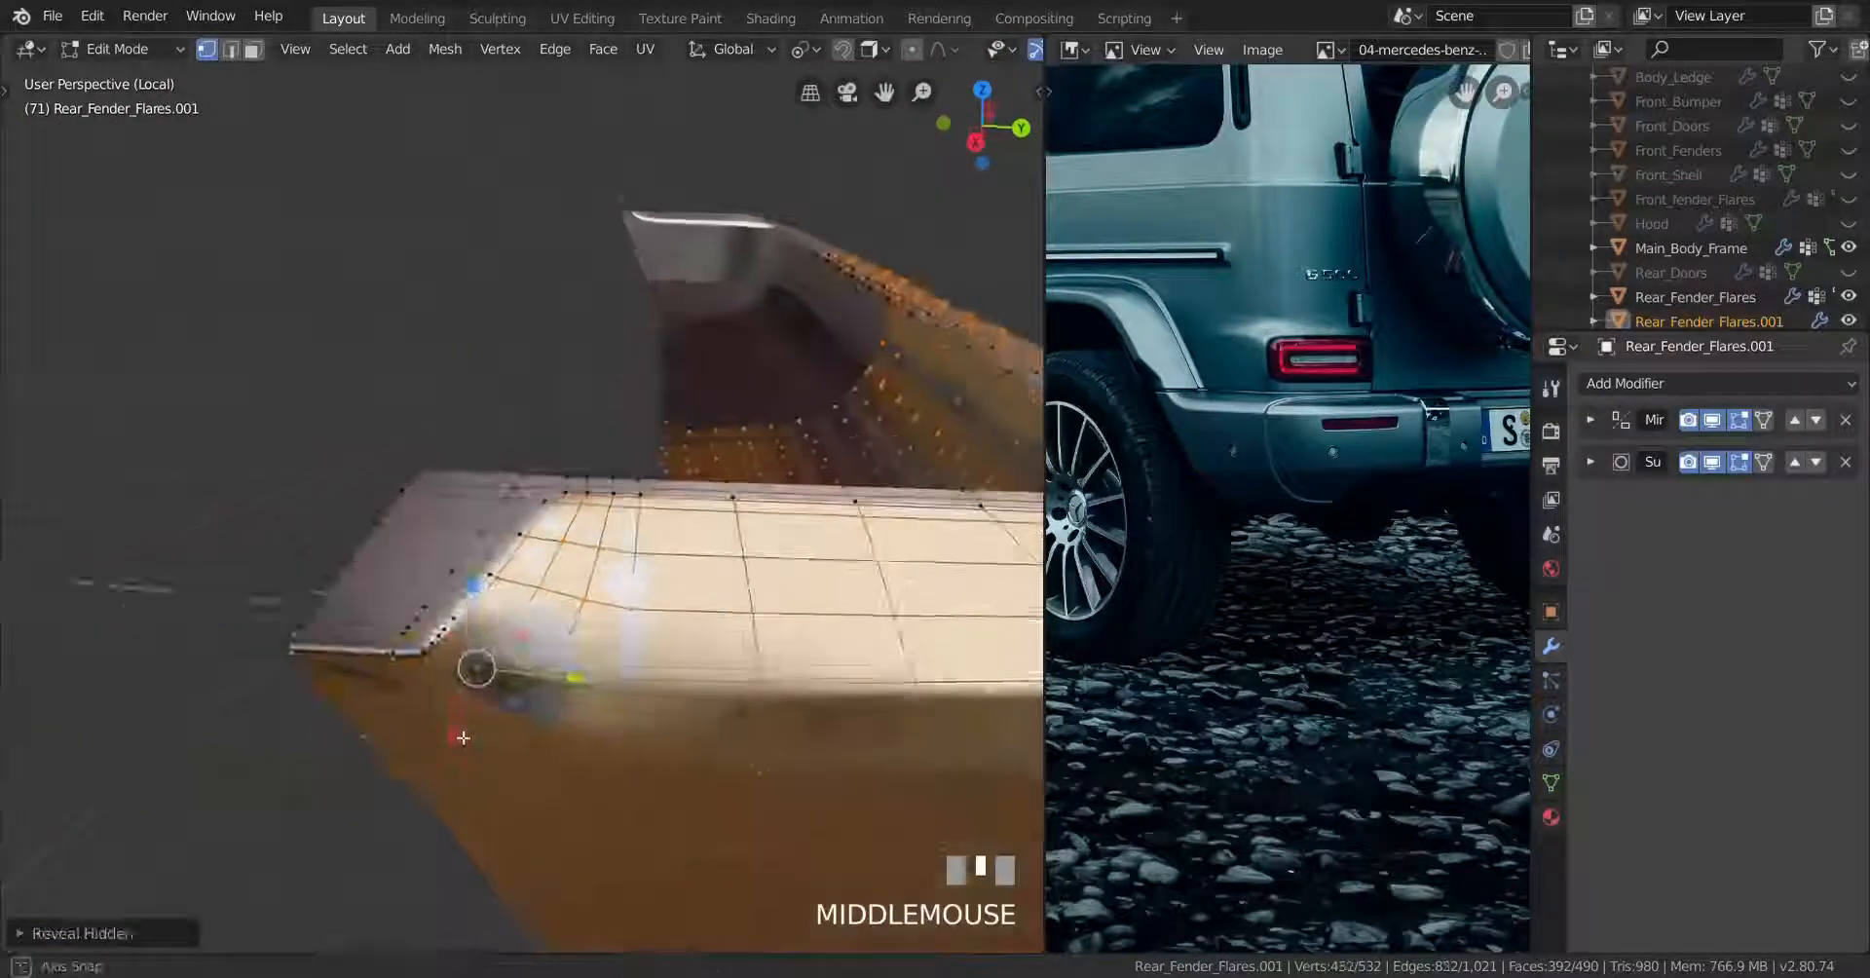
key("Tab")
middle_click_drag(458, 739, 418, 756)
key("Tab")
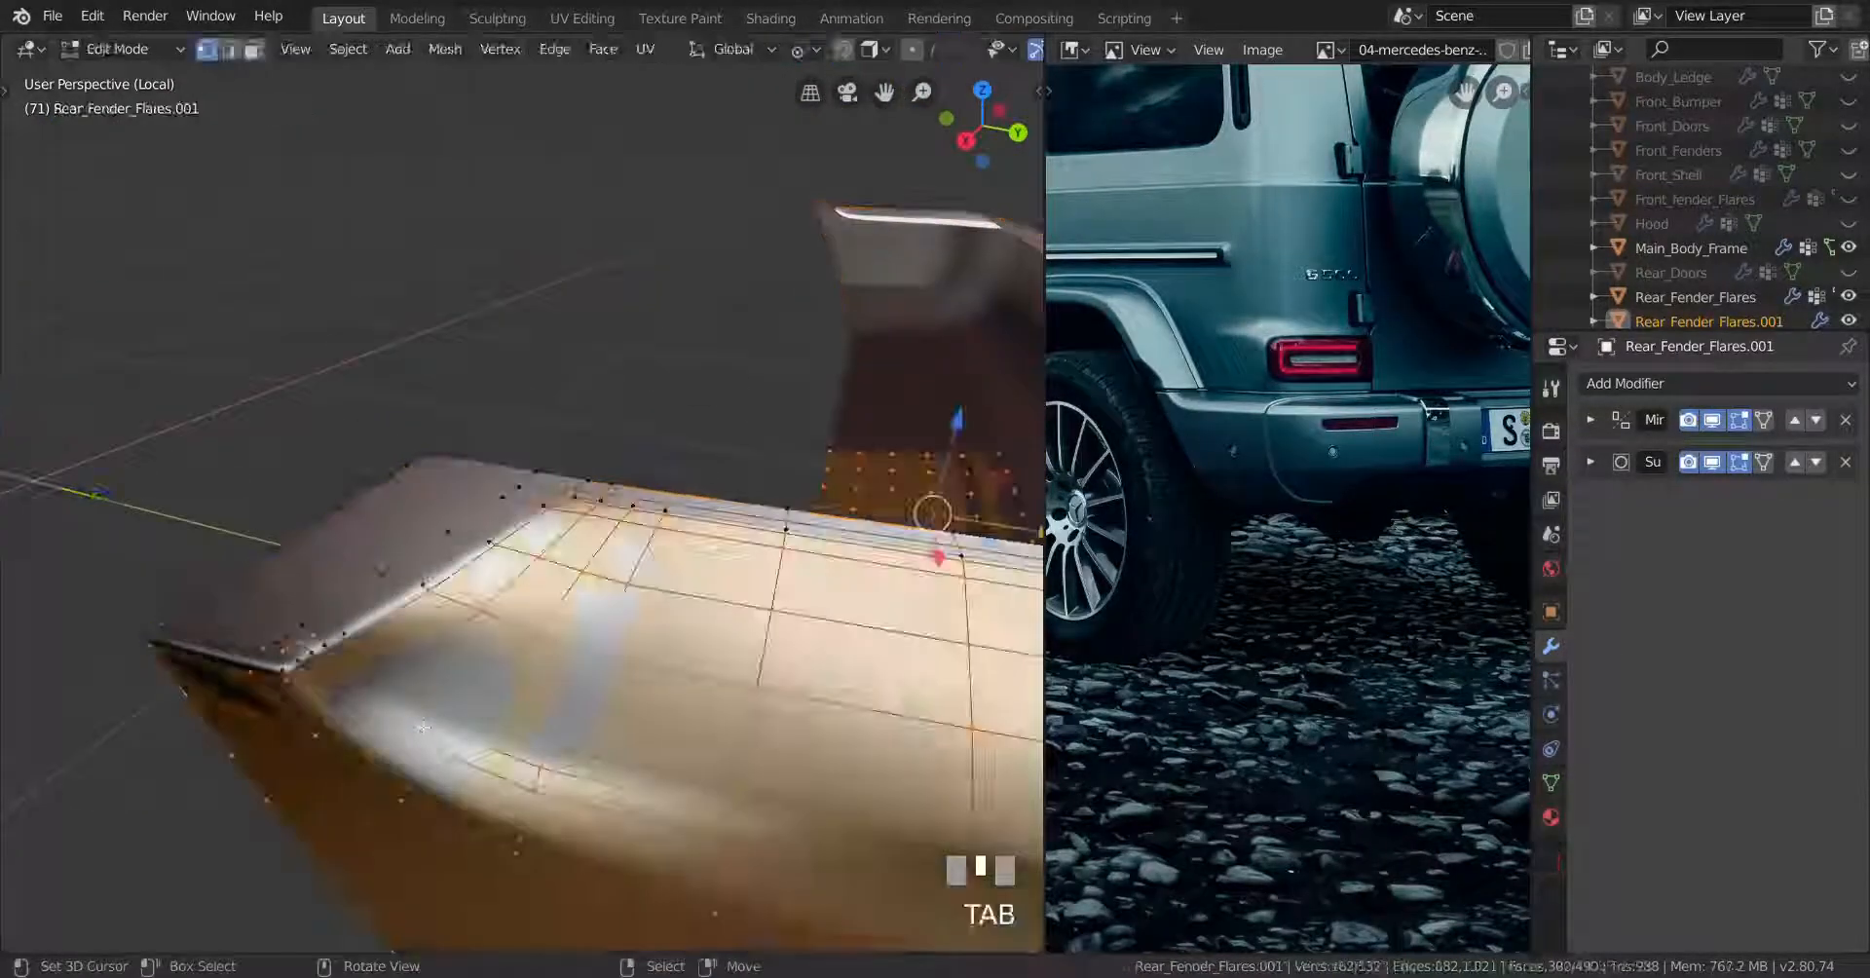
Select the flare-side end's top faces up to the inner end vertex and flatten them along Z
scroll(530, 708, "up", 2)
middle_click_drag(530, 708, 579, 617)
scroll(579, 617, "up", 2)
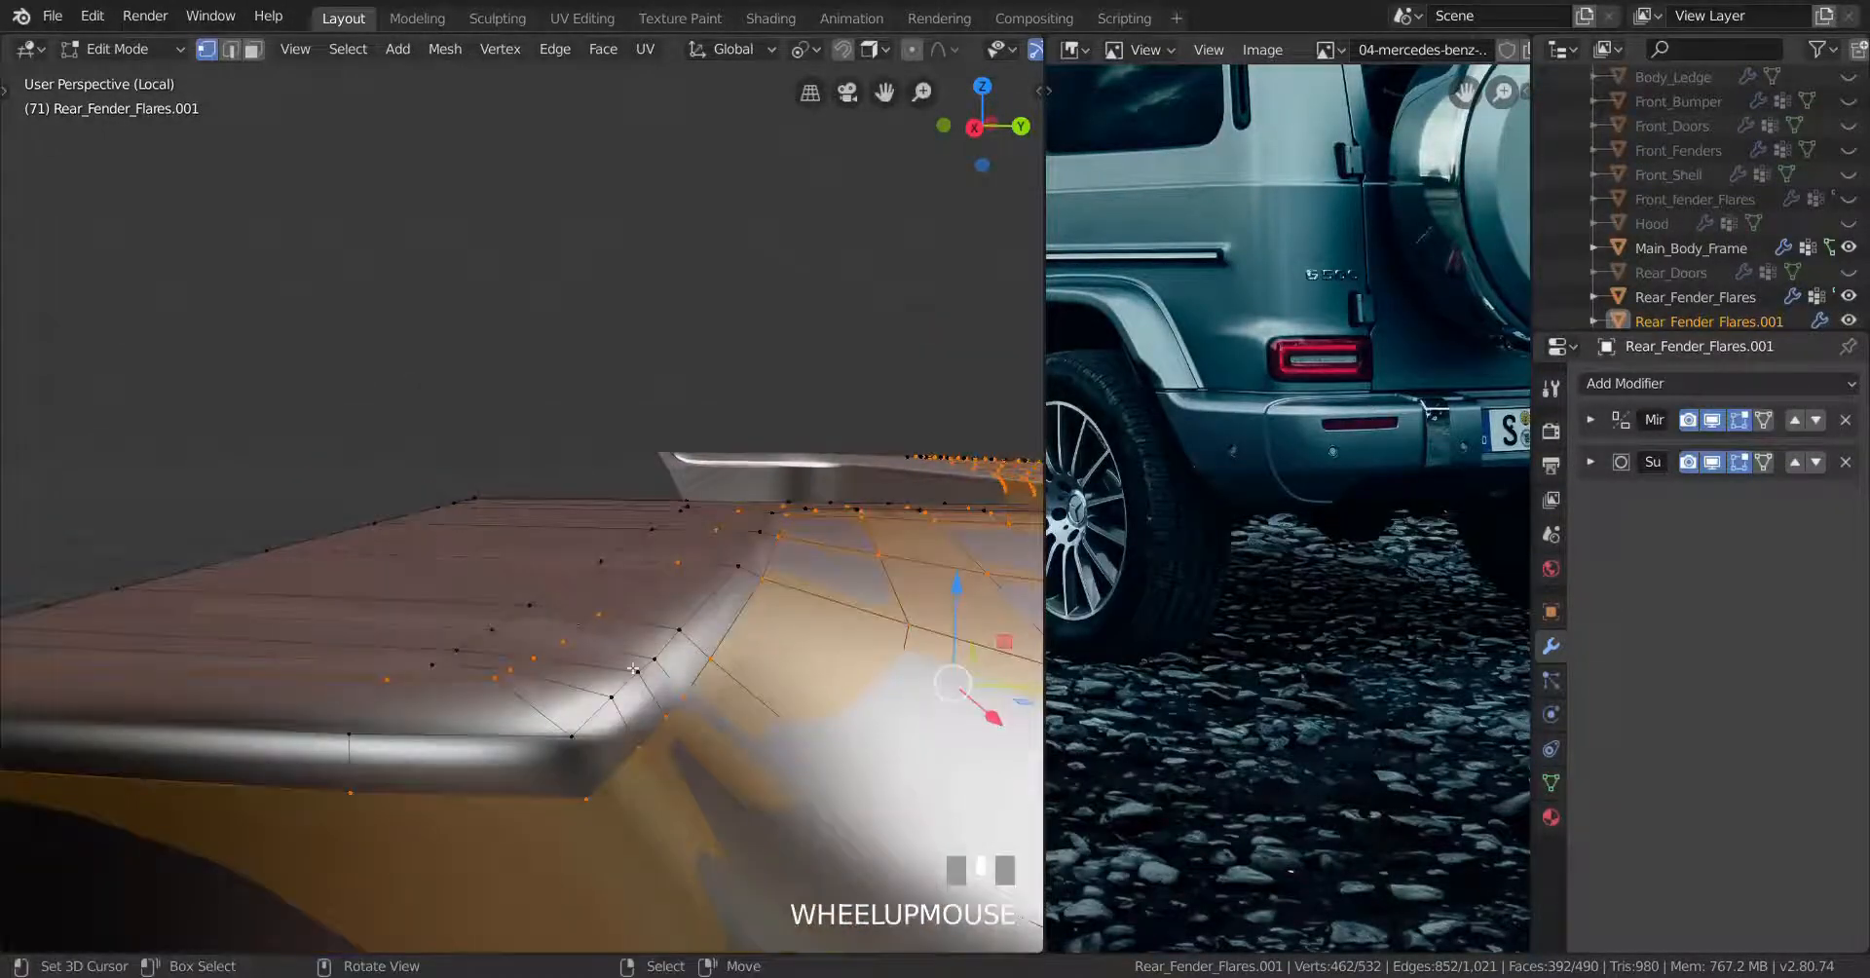
right_click(542, 629)
right_click(571, 756, "ctrl+shift")
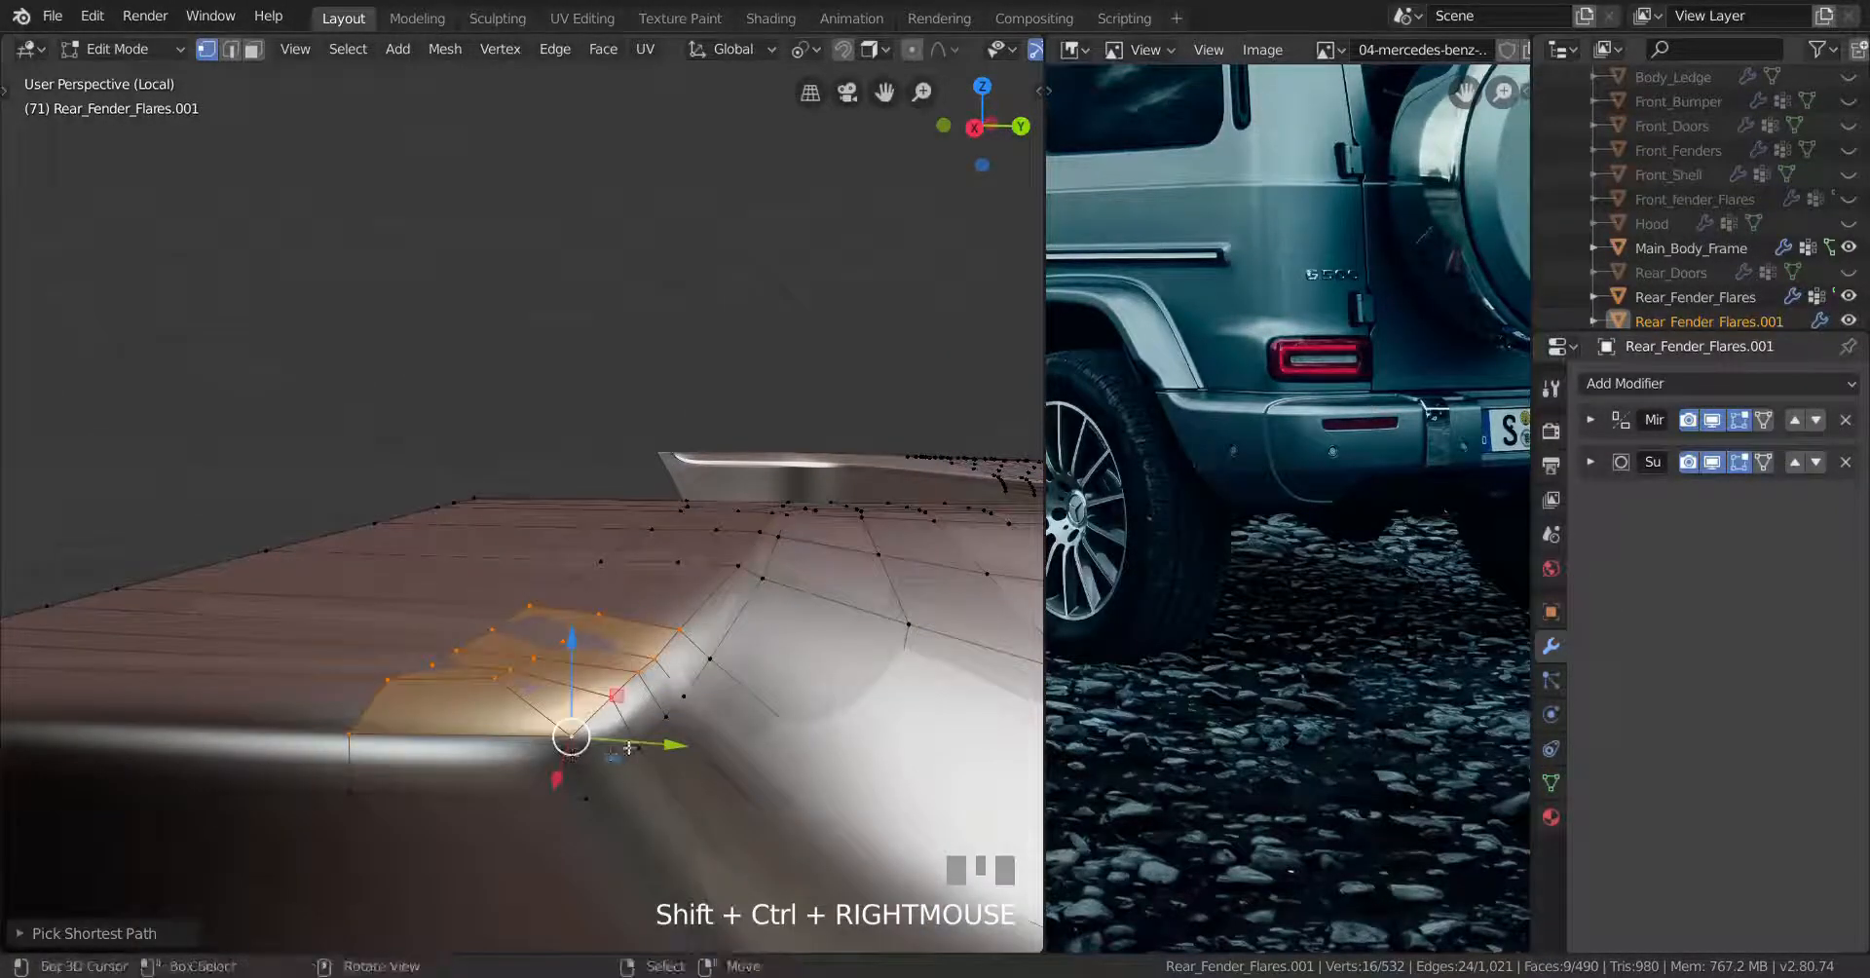
scroll(558, 751, "down", 2)
middle_click_drag(558, 750, 604, 731)
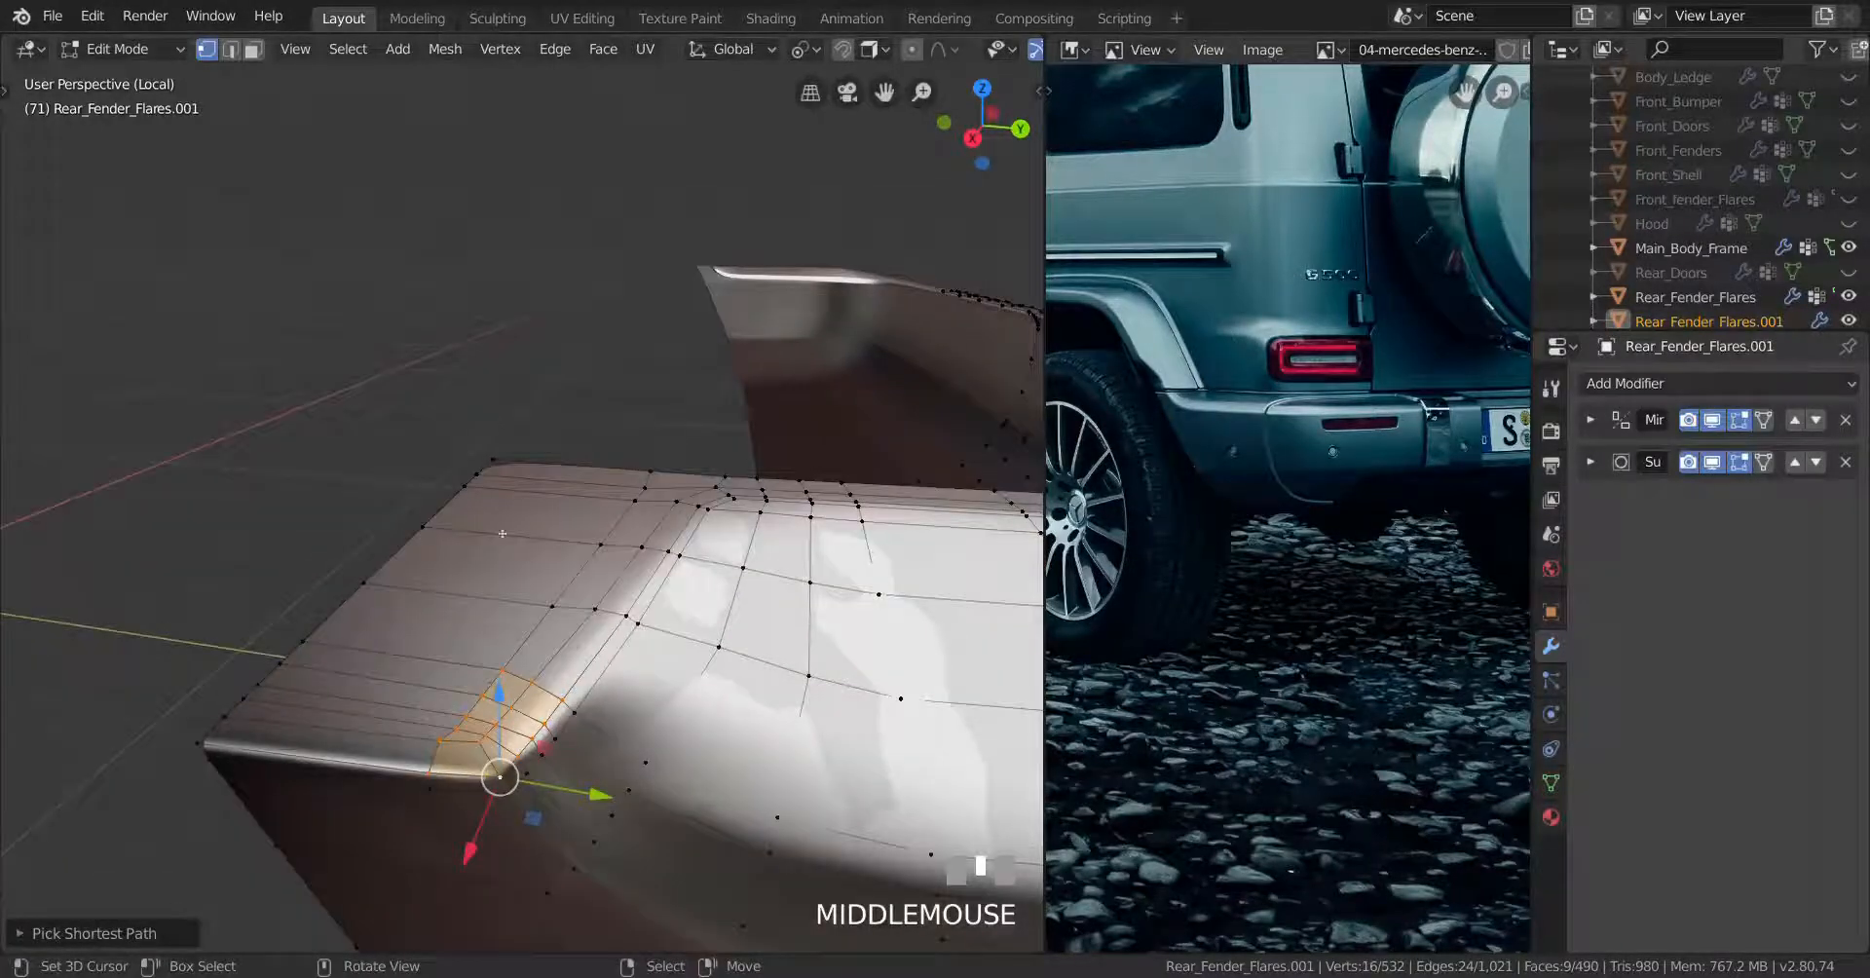
right_click(508, 460, "ctrl+shift")
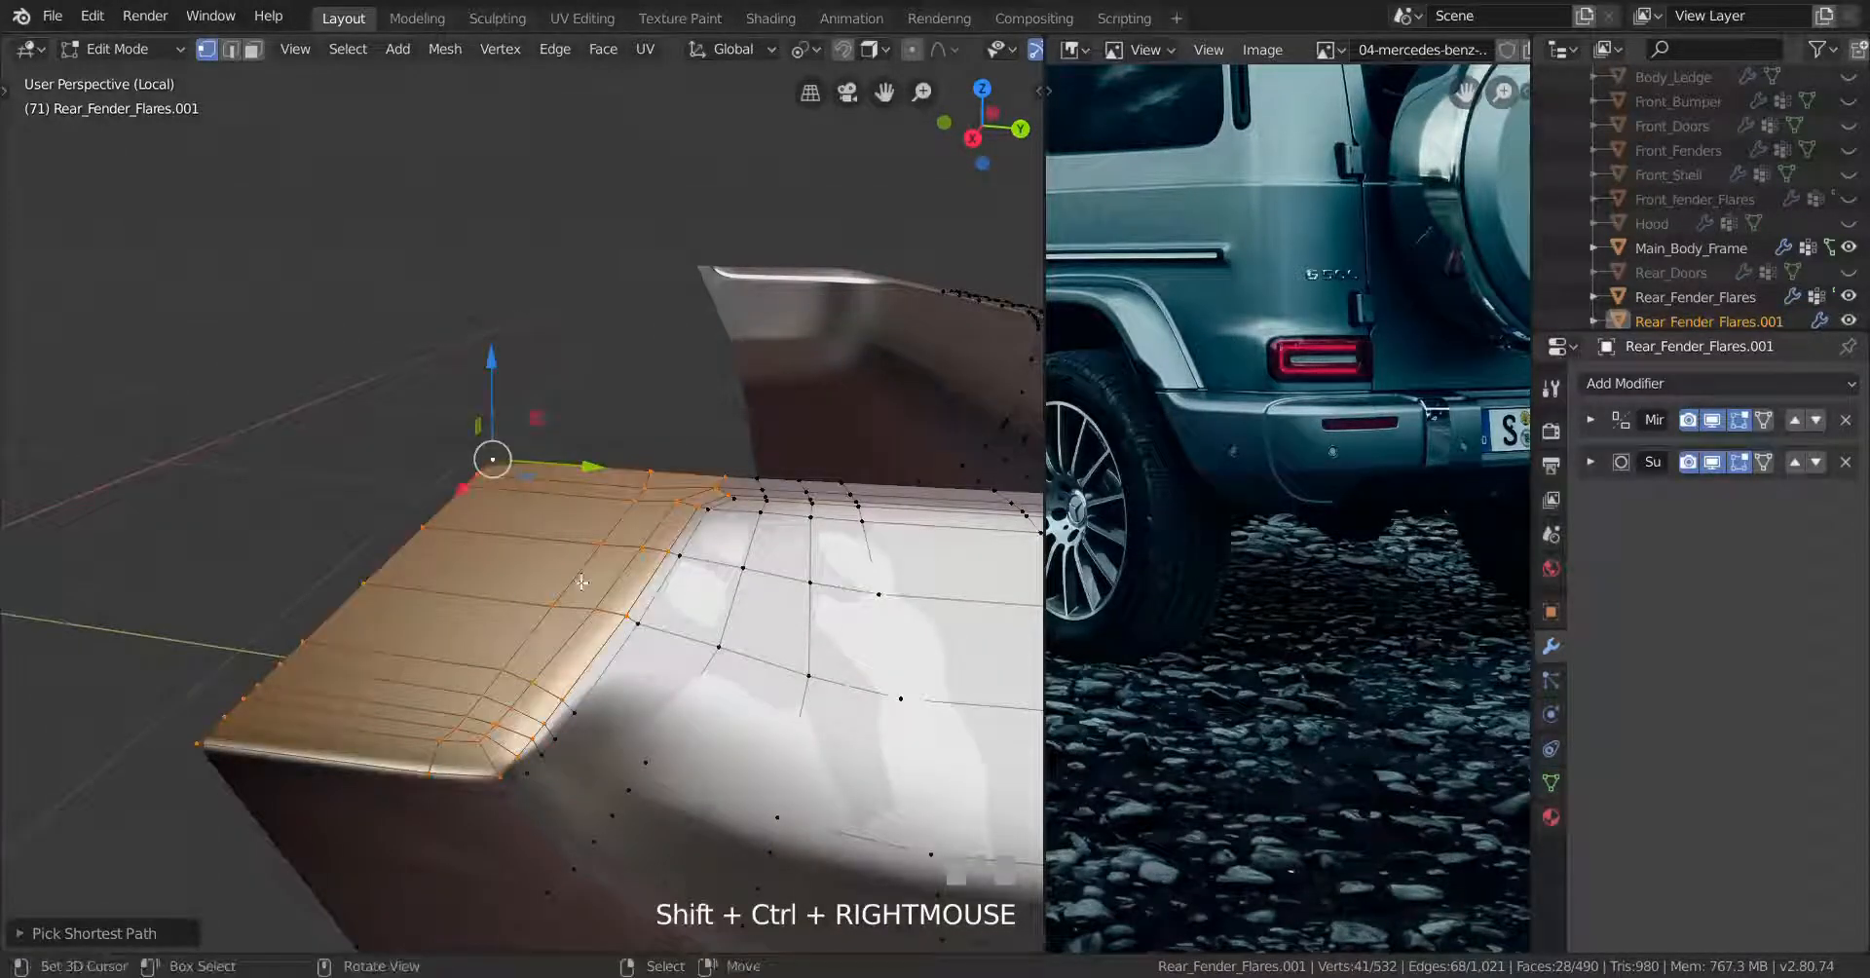
middle_click_drag(508, 461, 514, 495)
key("s")
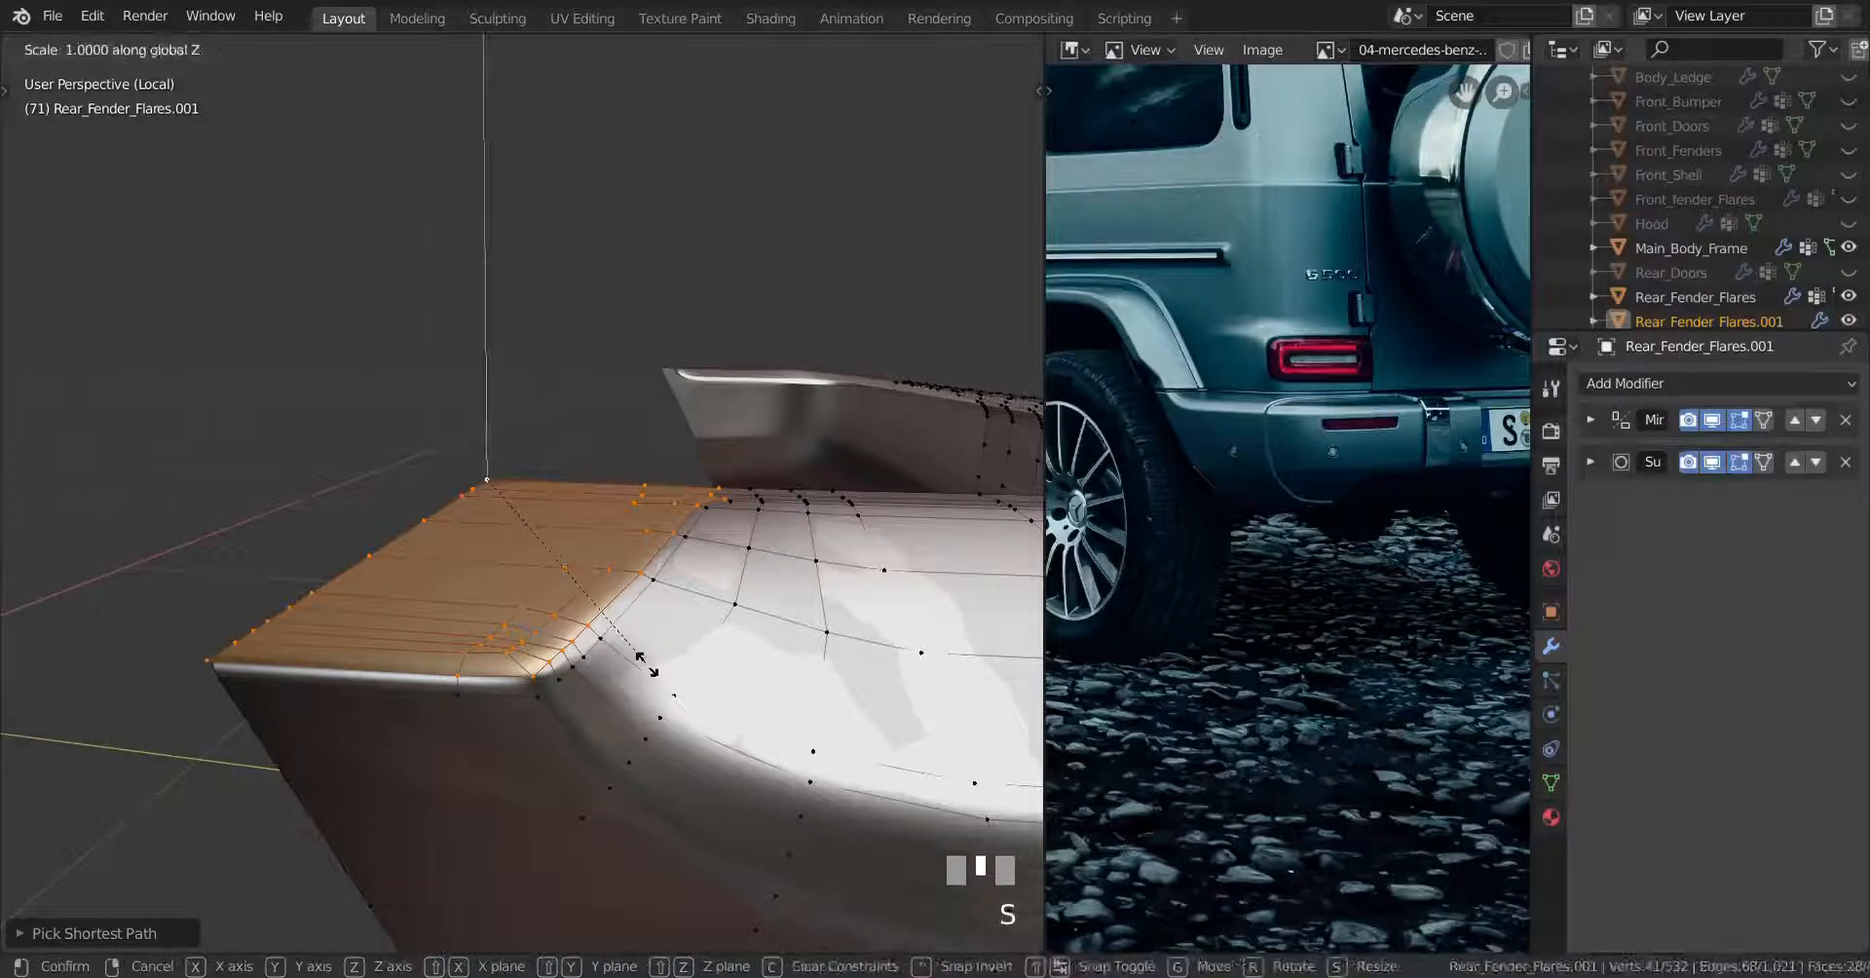
key("Return")
key("Tab")
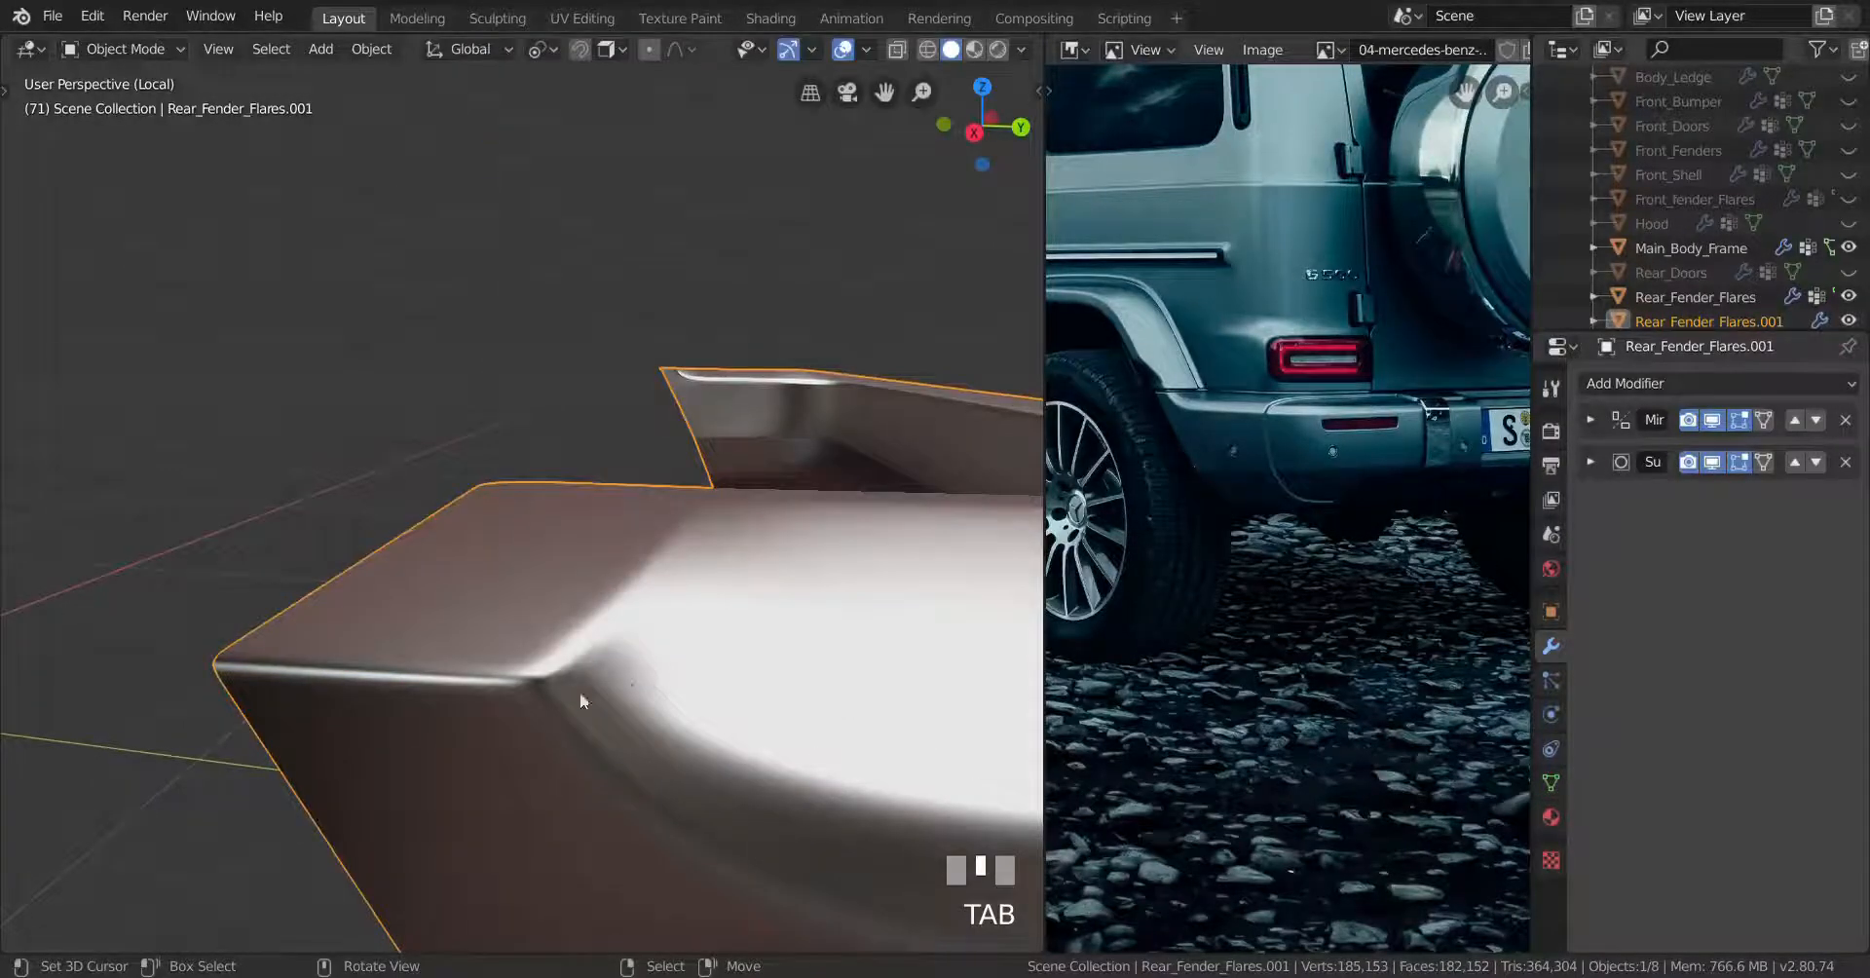
Add a supporting loop cut along the top strip's outer border and check its shading in Object Mode
middle_click_drag(580, 699, 550, 648)
key("Tab")
scroll(526, 682, "up", 2)
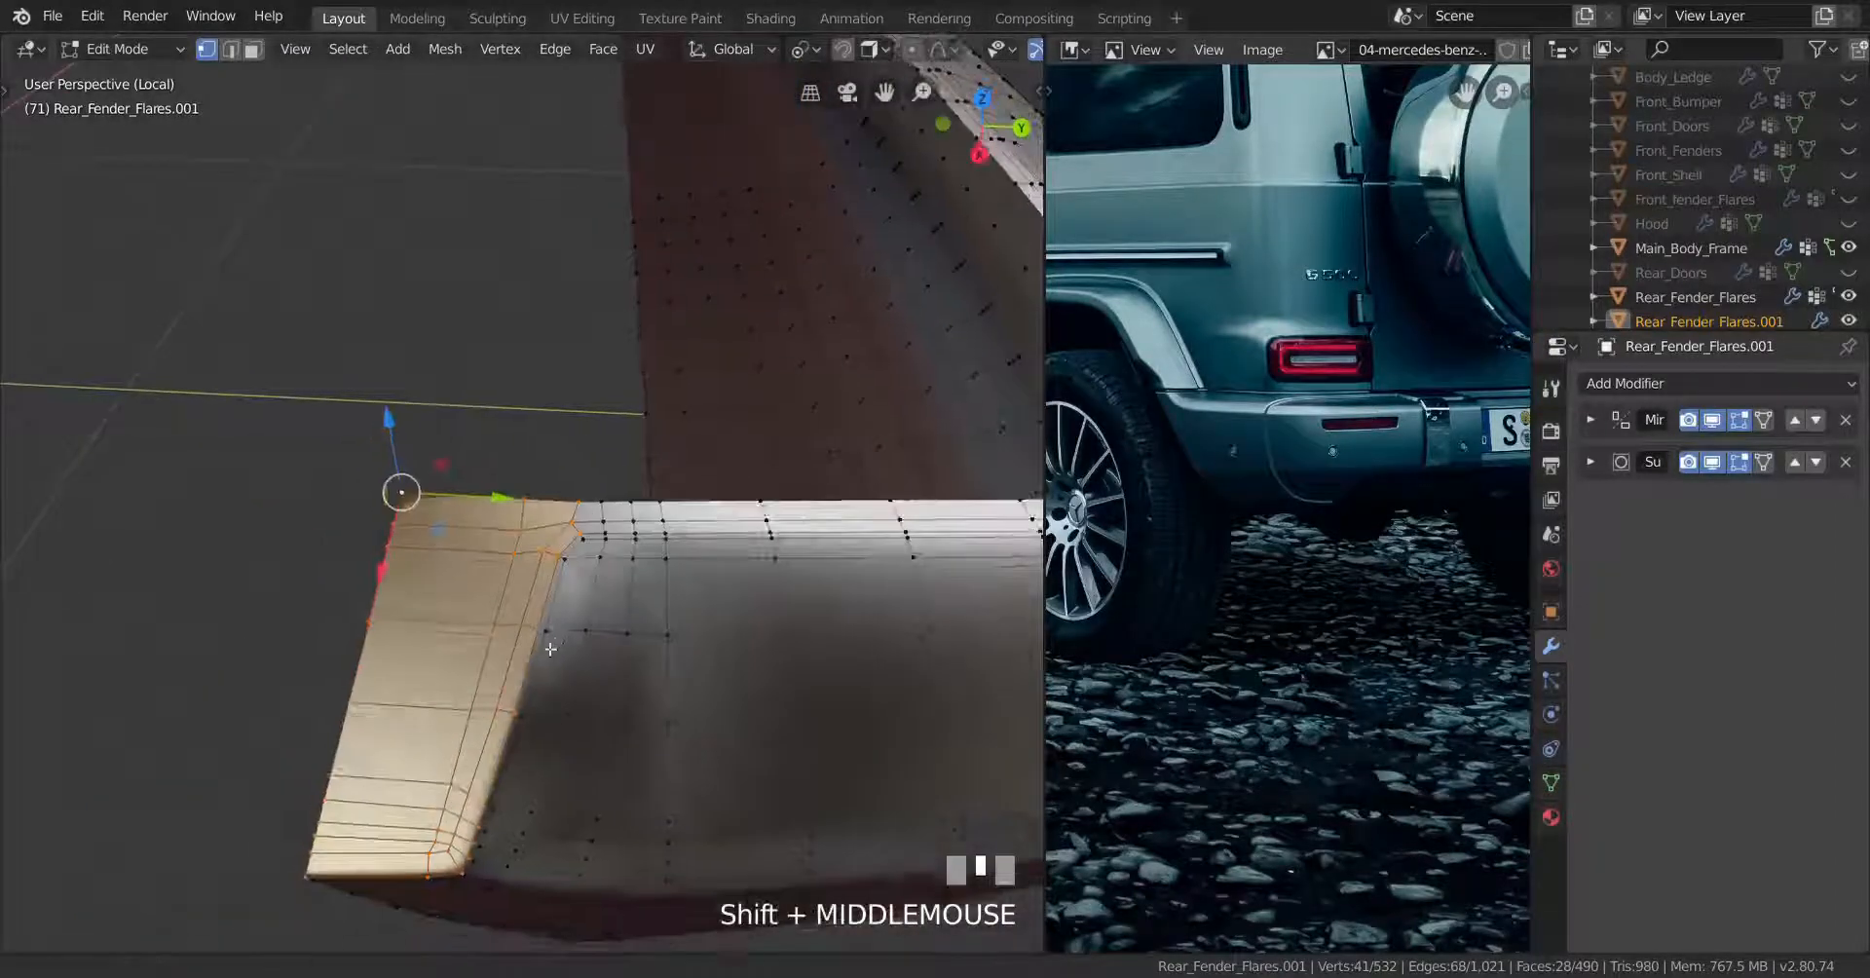
left_click(510, 709)
key("Tab")
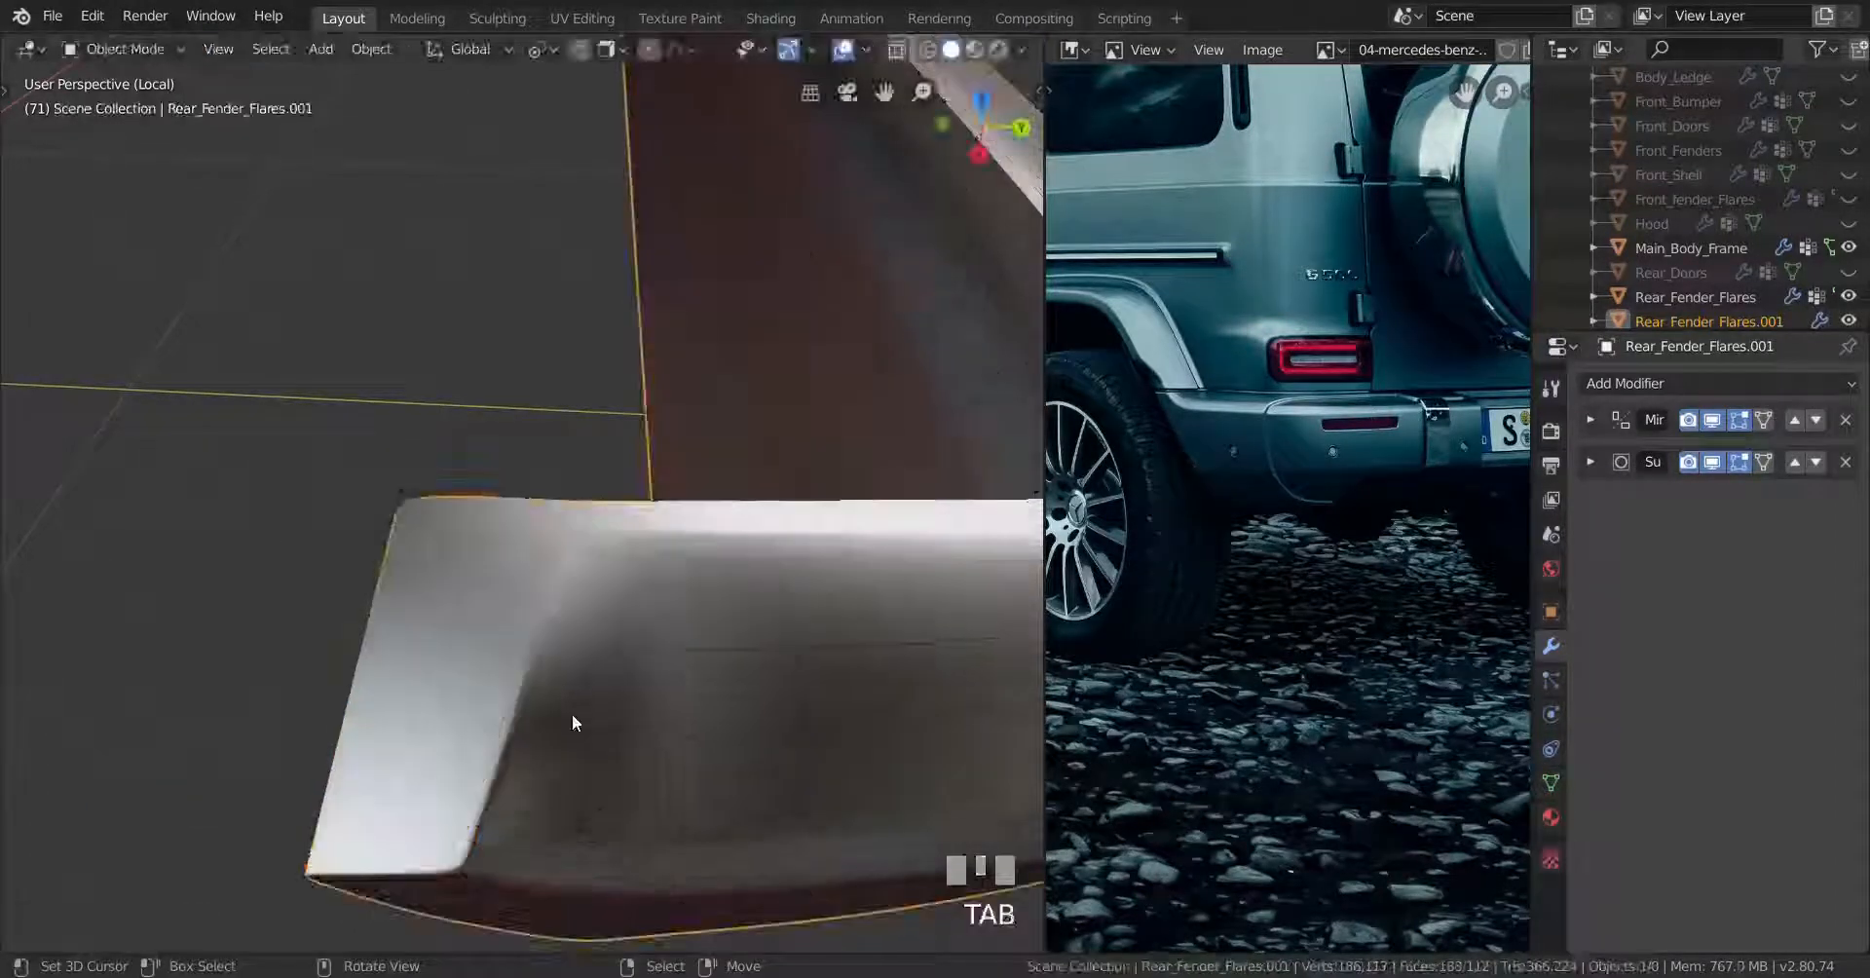
middle_click_drag(571, 712, 378, 763)
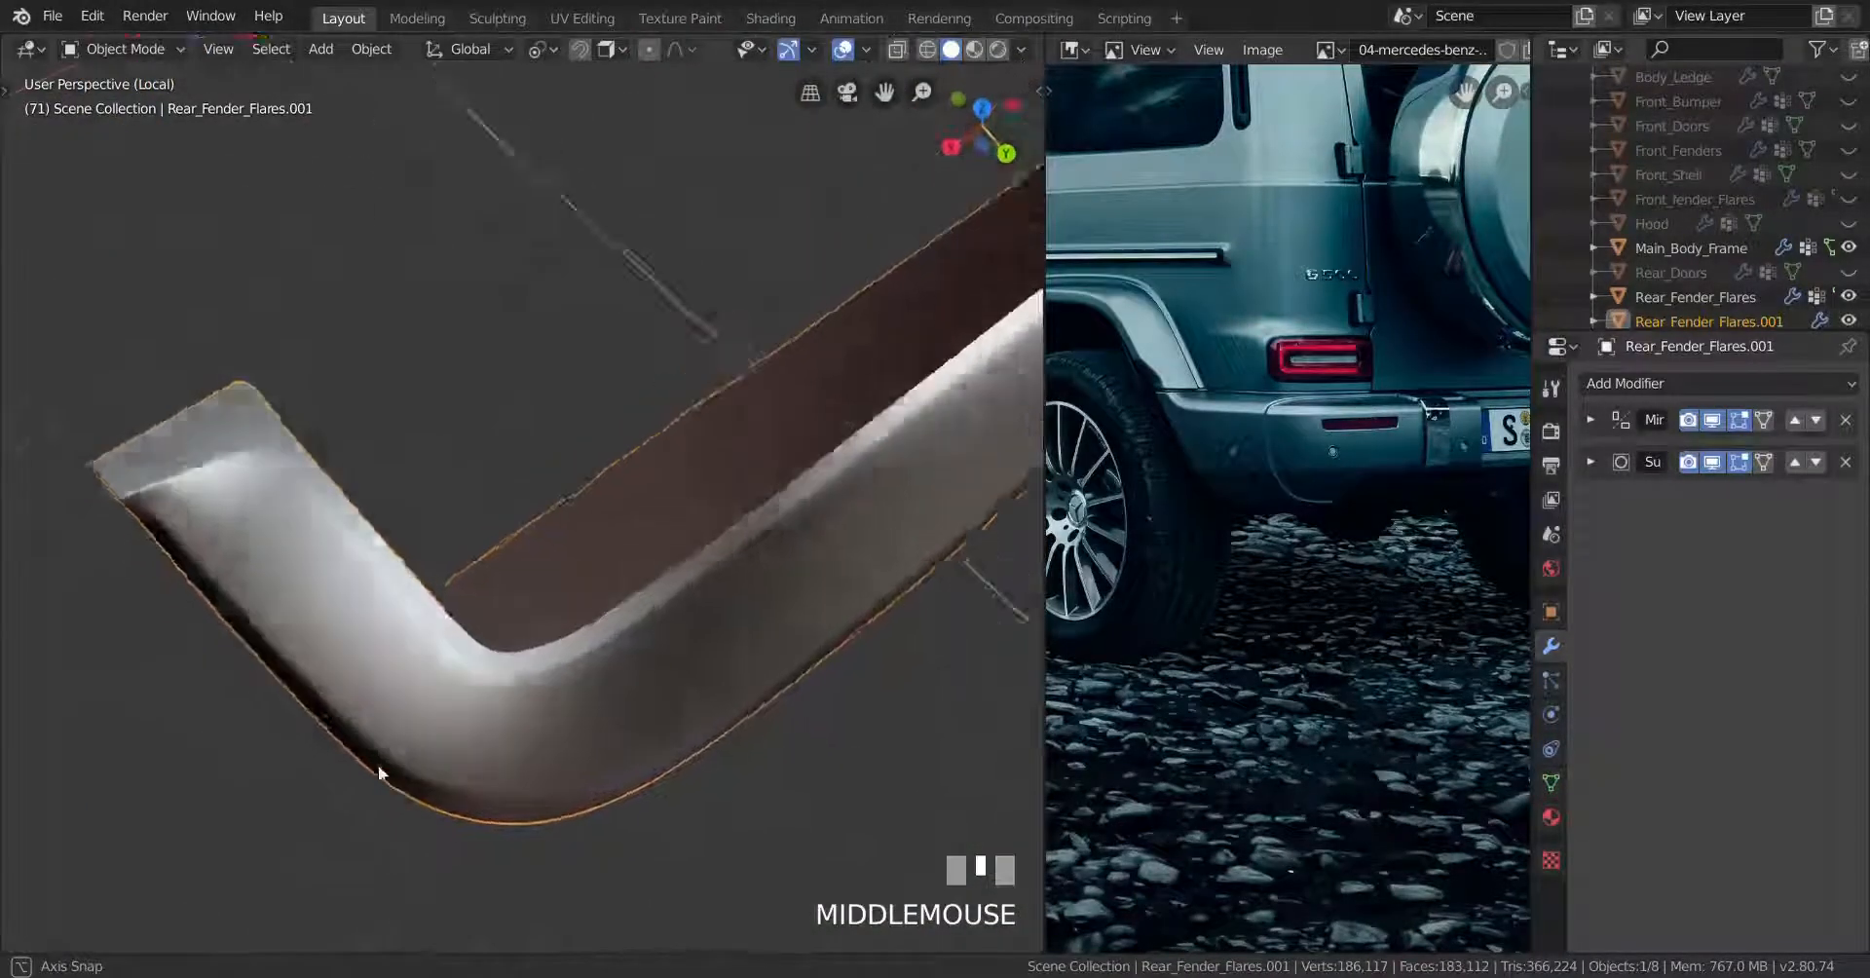
Shrink the new edge loop inward along its normals by about 0.0002
key("Tab")
scroll(508, 835, "up", 5)
middle_click_drag(507, 835, 902, 791)
scroll(507, 643, "up", 2)
key("Tab")
key("Tab")
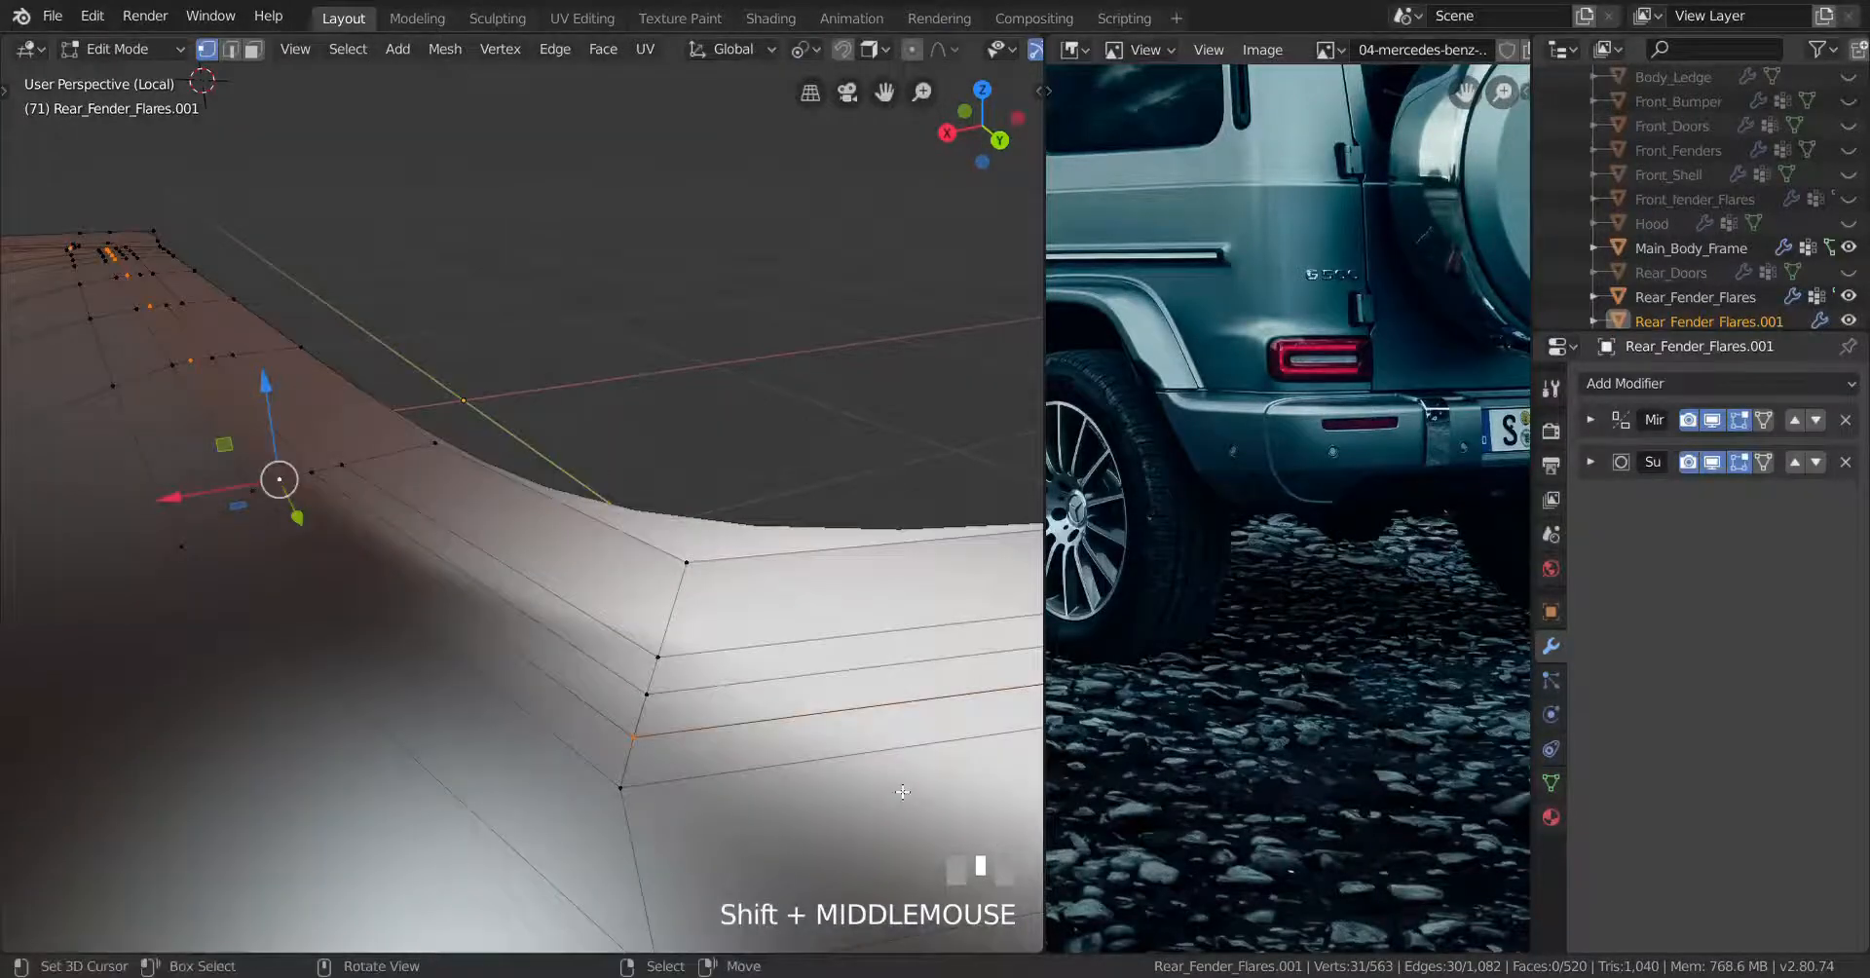
key("alt+s")
right_click(898, 793, "shift")
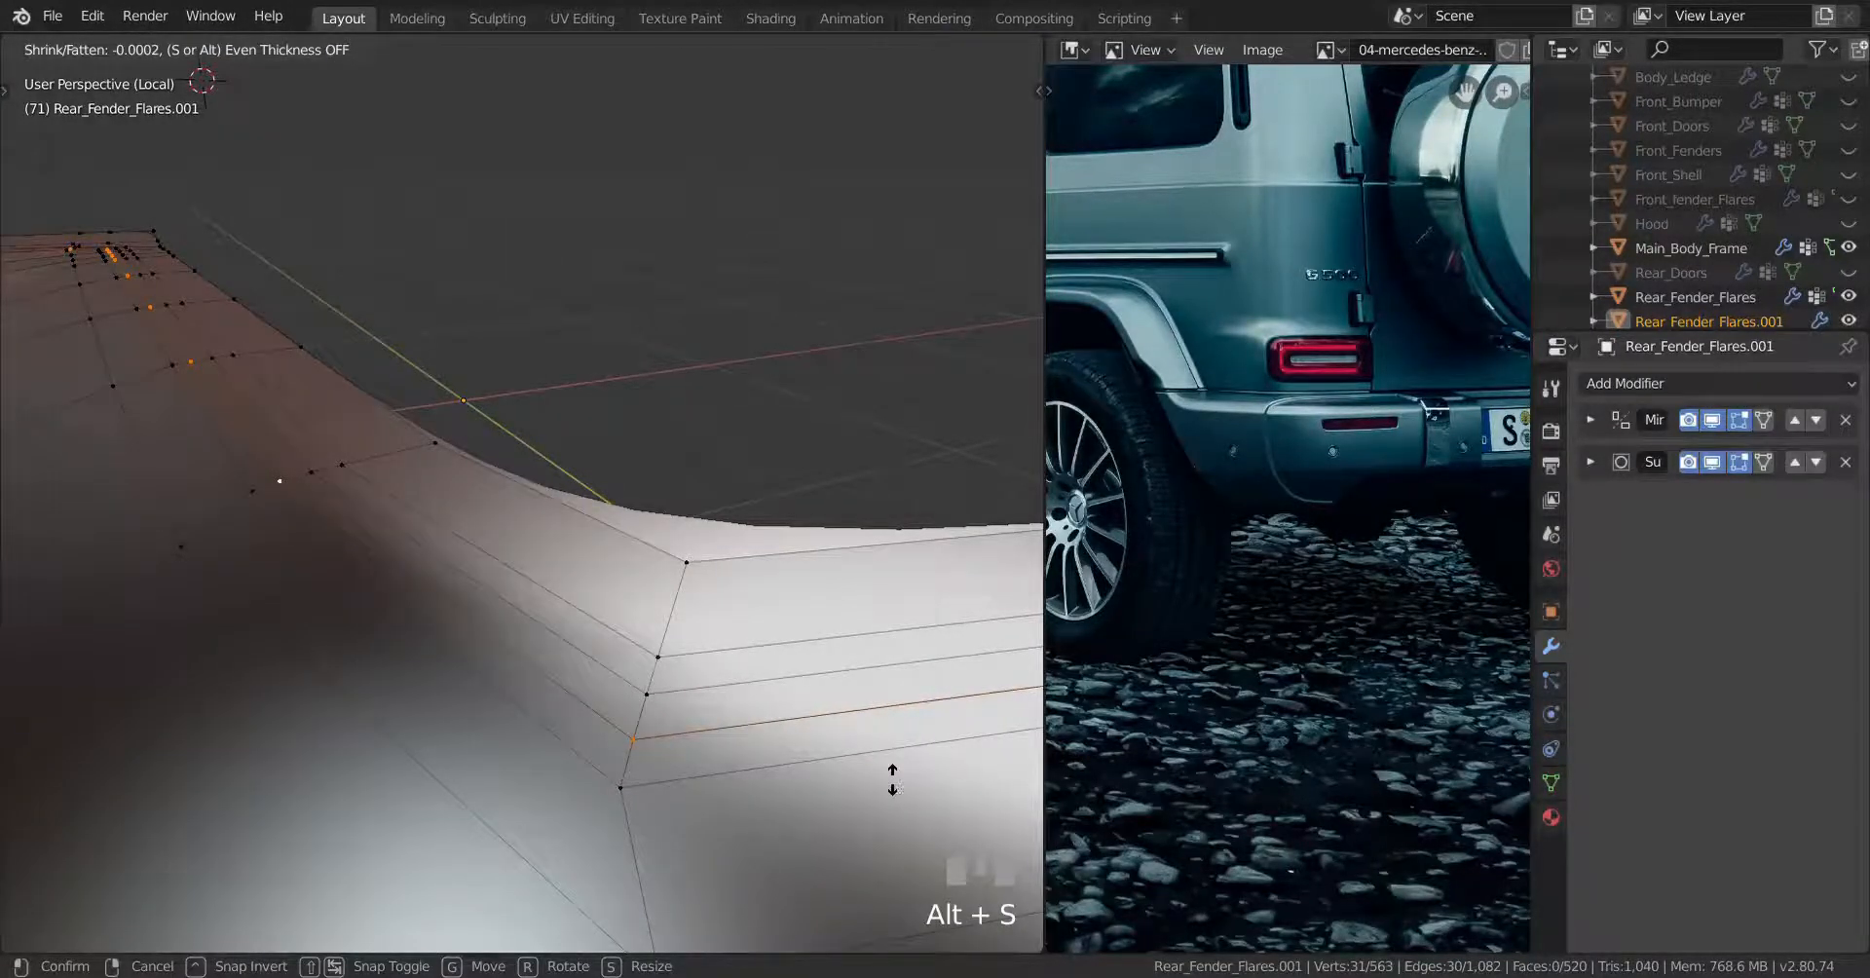
left_click(892, 780)
Examine the smoothed bumper's corner and overall shape from several angles in Object Mode
key("Tab")
middle_click_drag(760, 770, 569, 814)
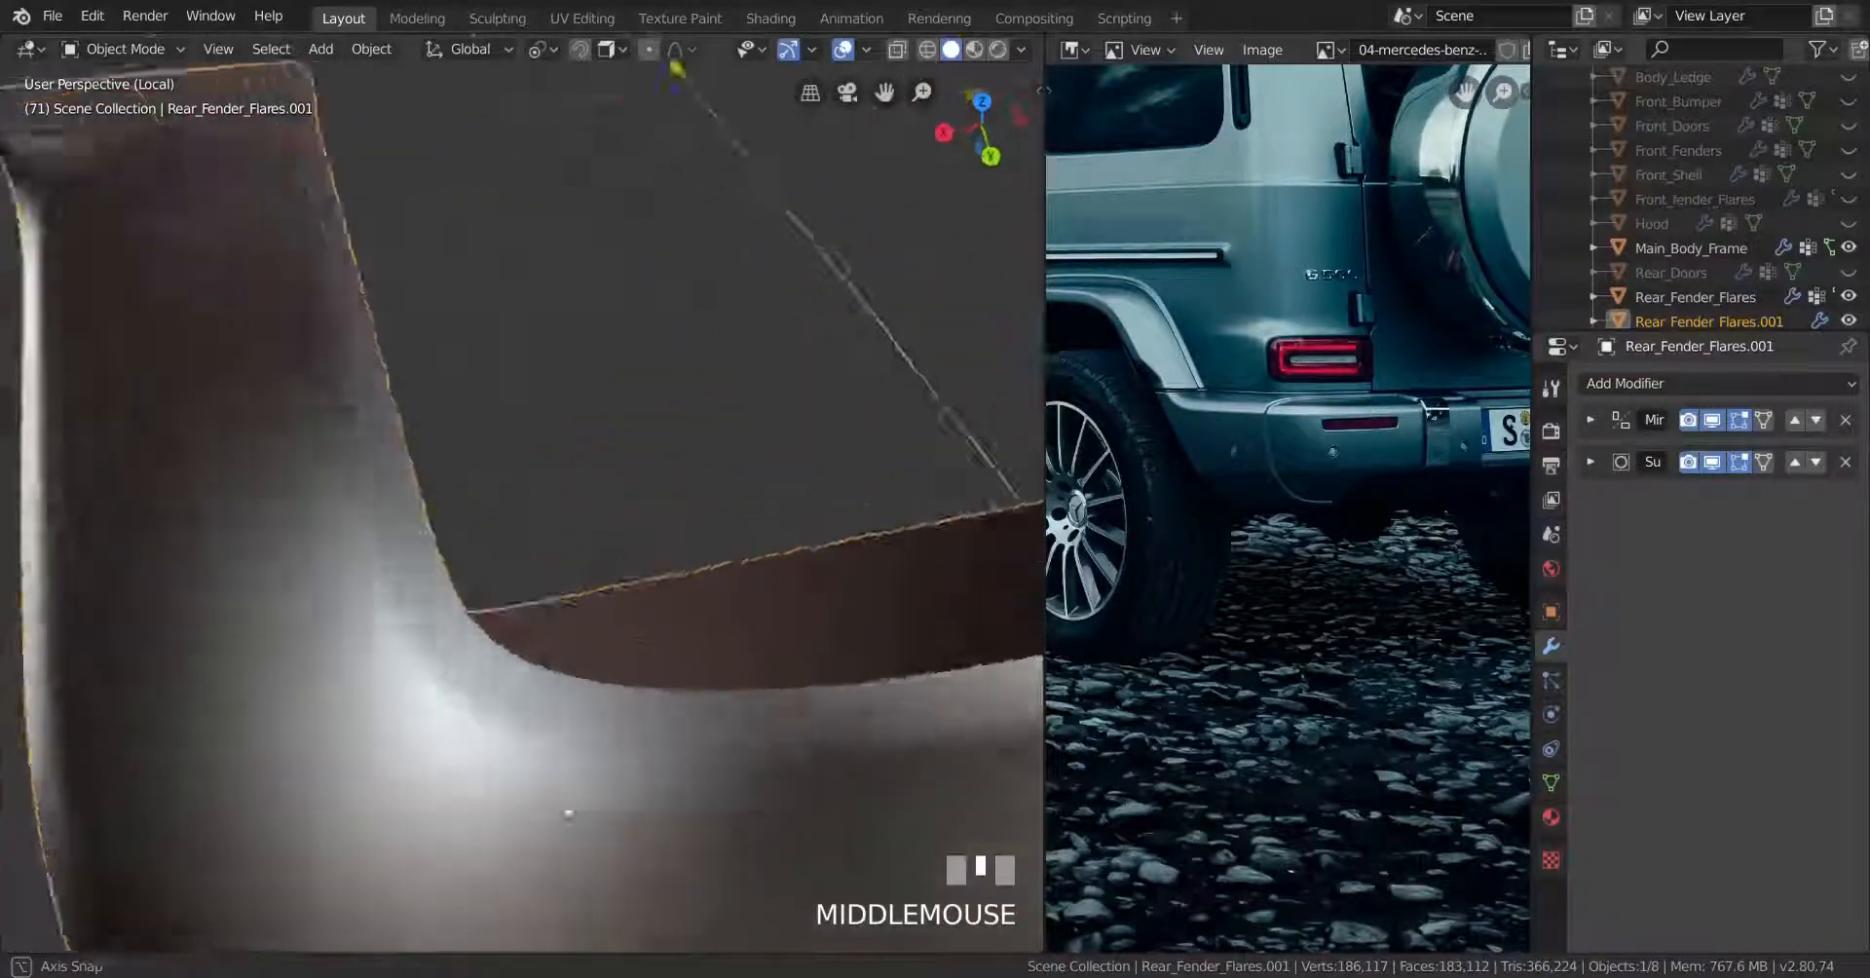
scroll(568, 814, "down", 6)
middle_click_drag(413, 789, 518, 715)
key("a")
scroll(530, 655, "down", 3)
middle_click_drag(530, 655, 529, 697)
right_click(493, 710)
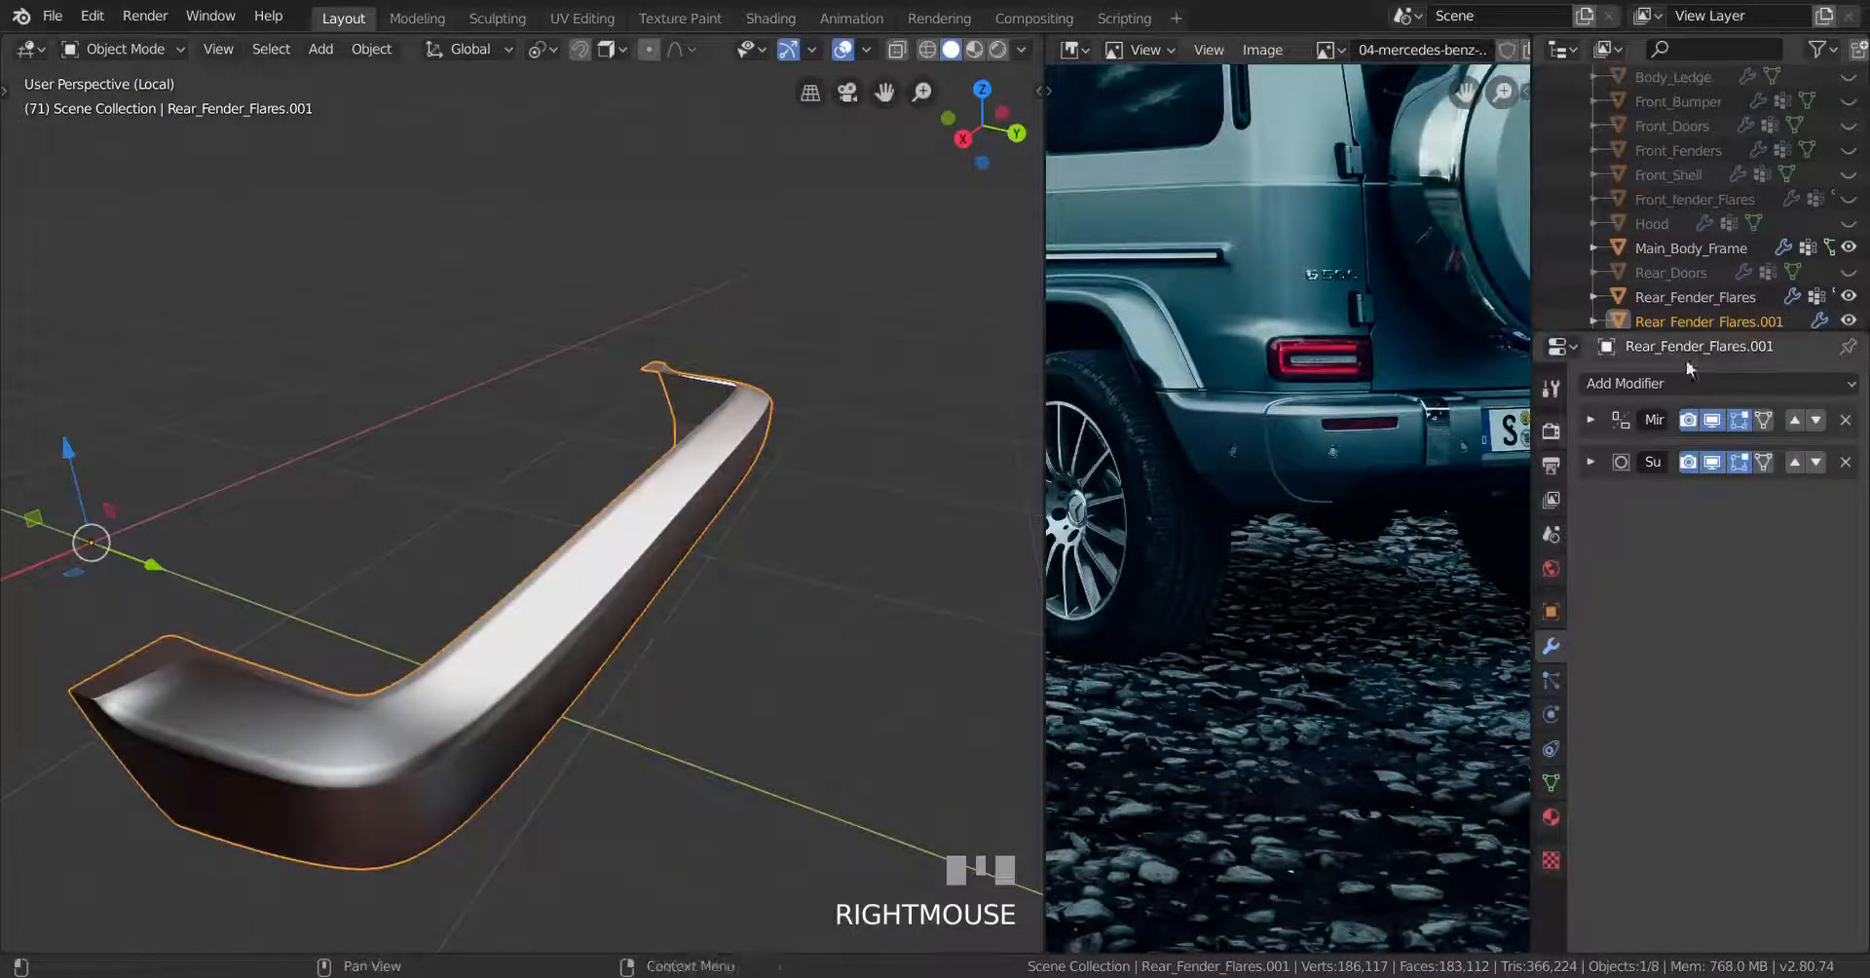
Rename the bumper object Rear_Bumper_Guide and leave local view
scroll(1706, 276, "down", 2)
double_click(1696, 283)
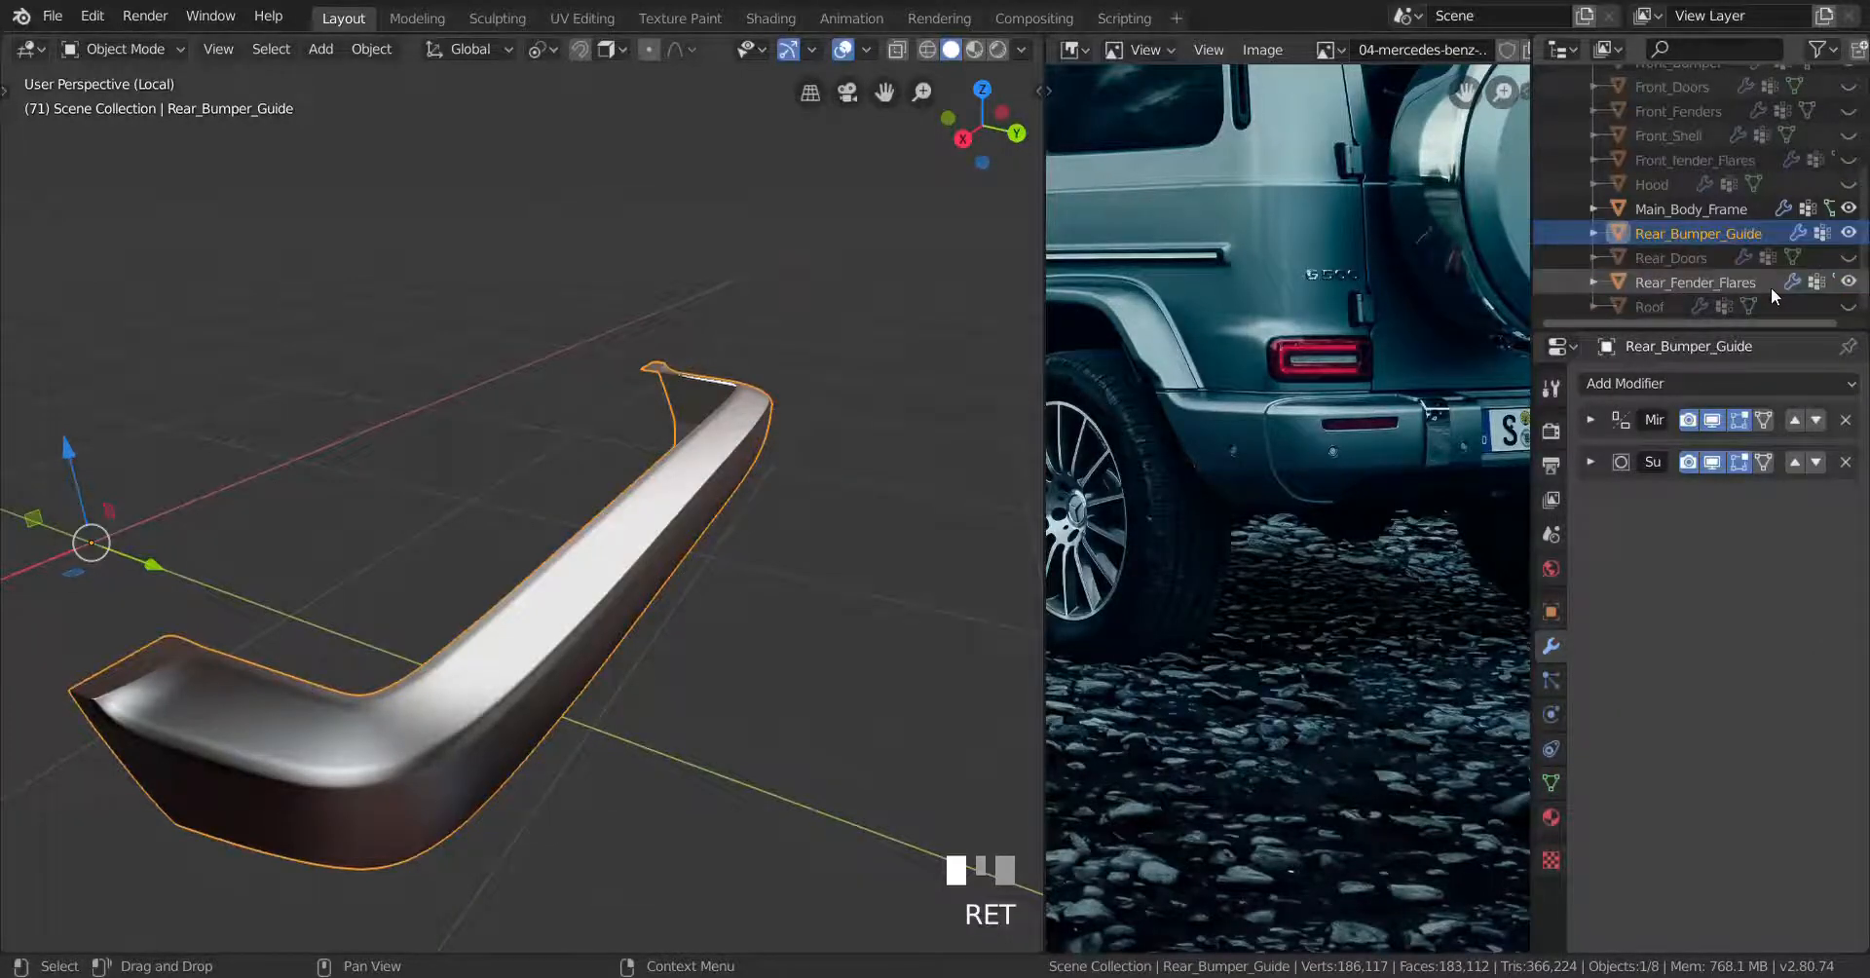
key("m")
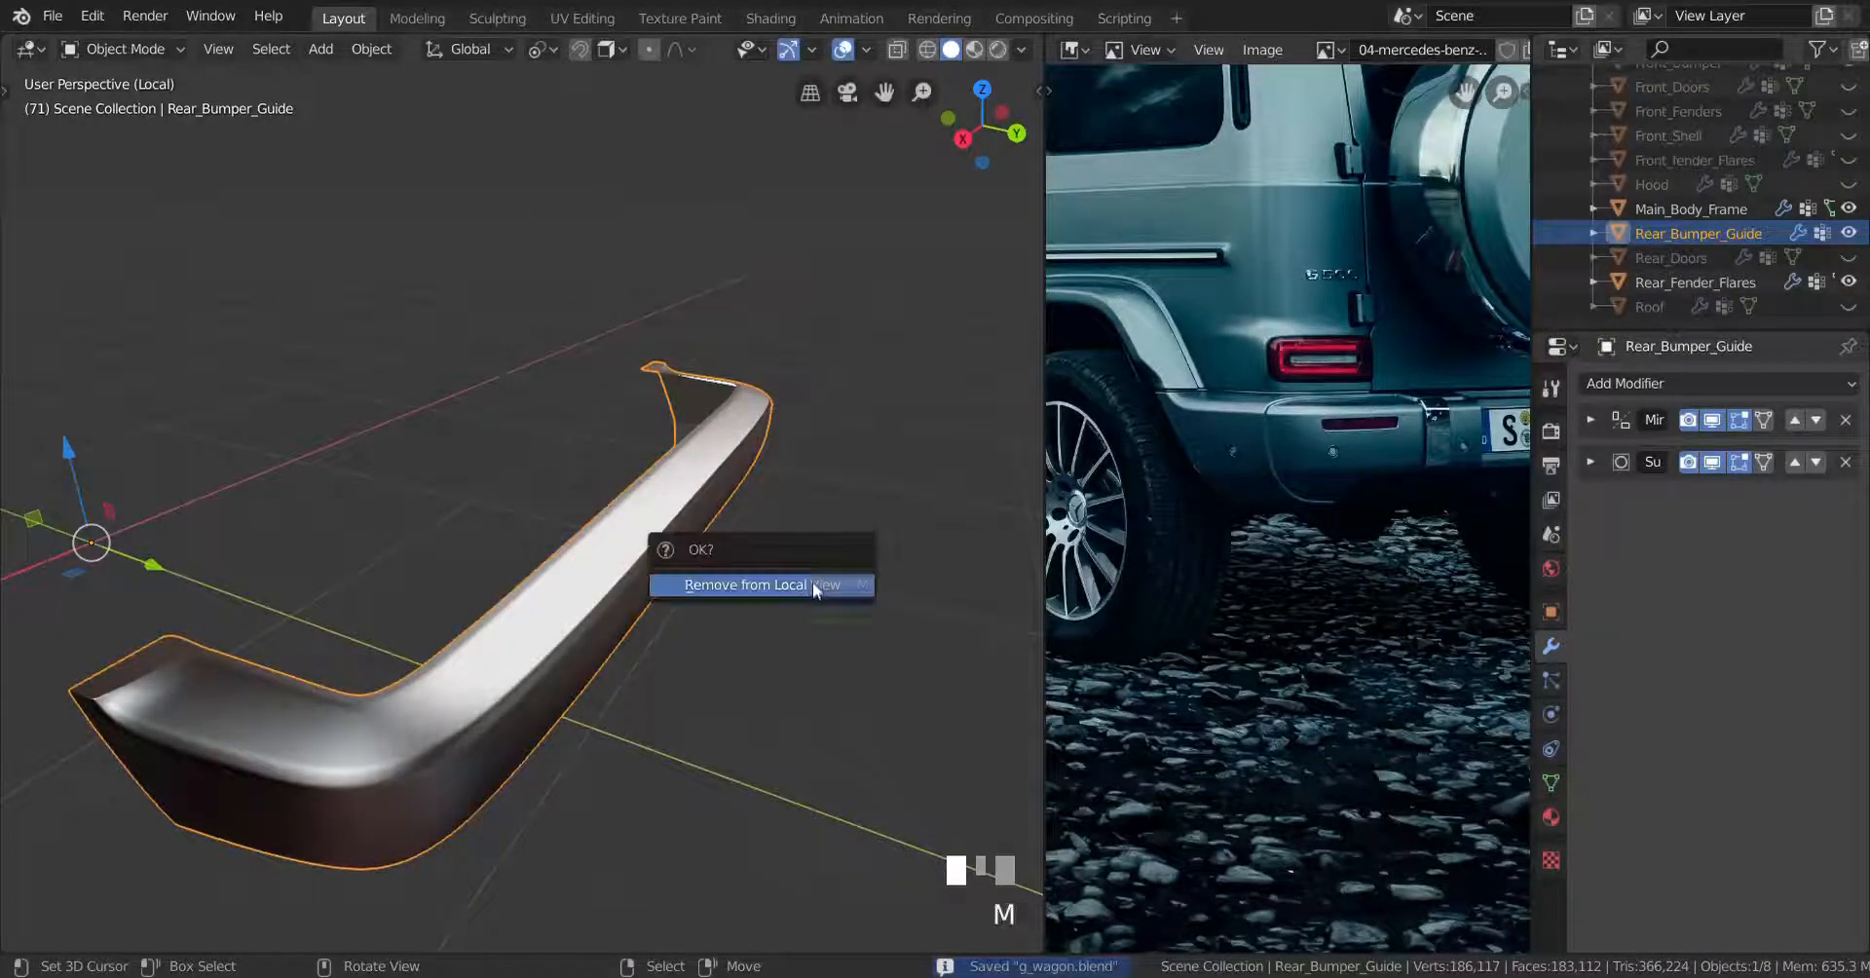
key("KP_Divide")
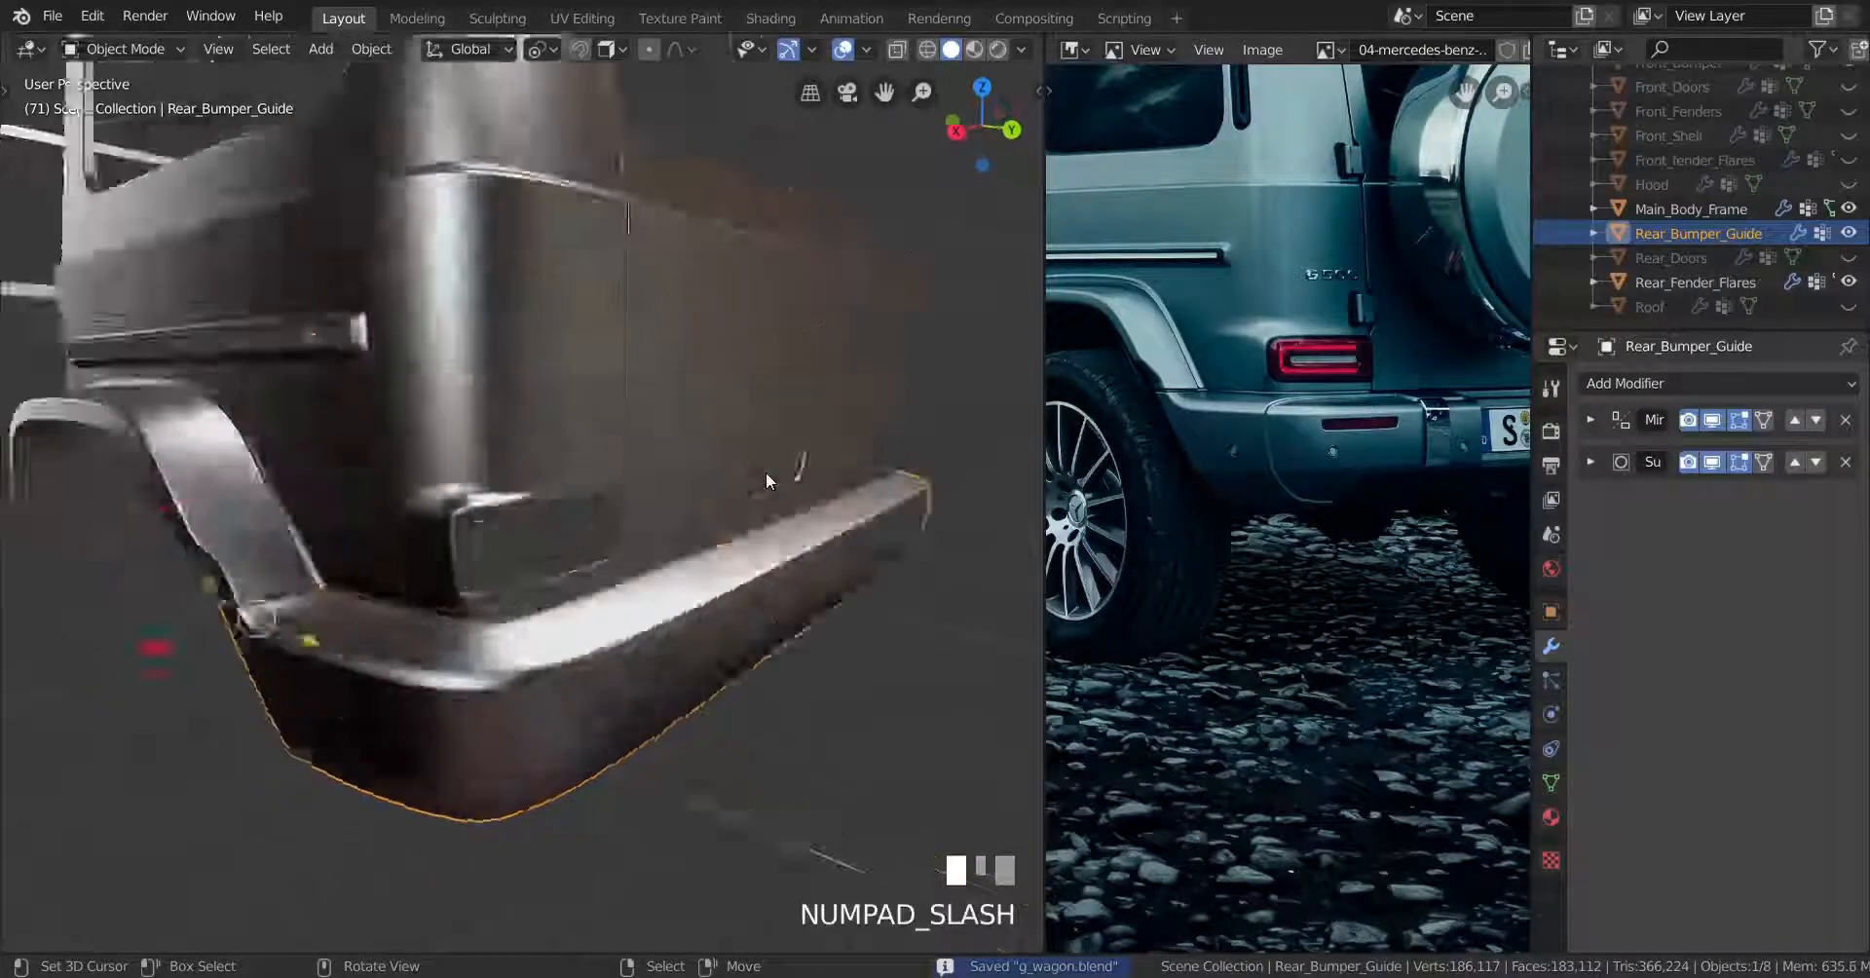
Examine how the rear bumper meets the body and the rear fender flare
middle_click_drag(766, 471, 642, 588)
scroll(647, 668, "up", 3)
scroll(623, 568, "up", 2)
scroll(497, 610, "down", 3)
middle_click_drag(497, 610, 588, 565)
right_click(497, 598)
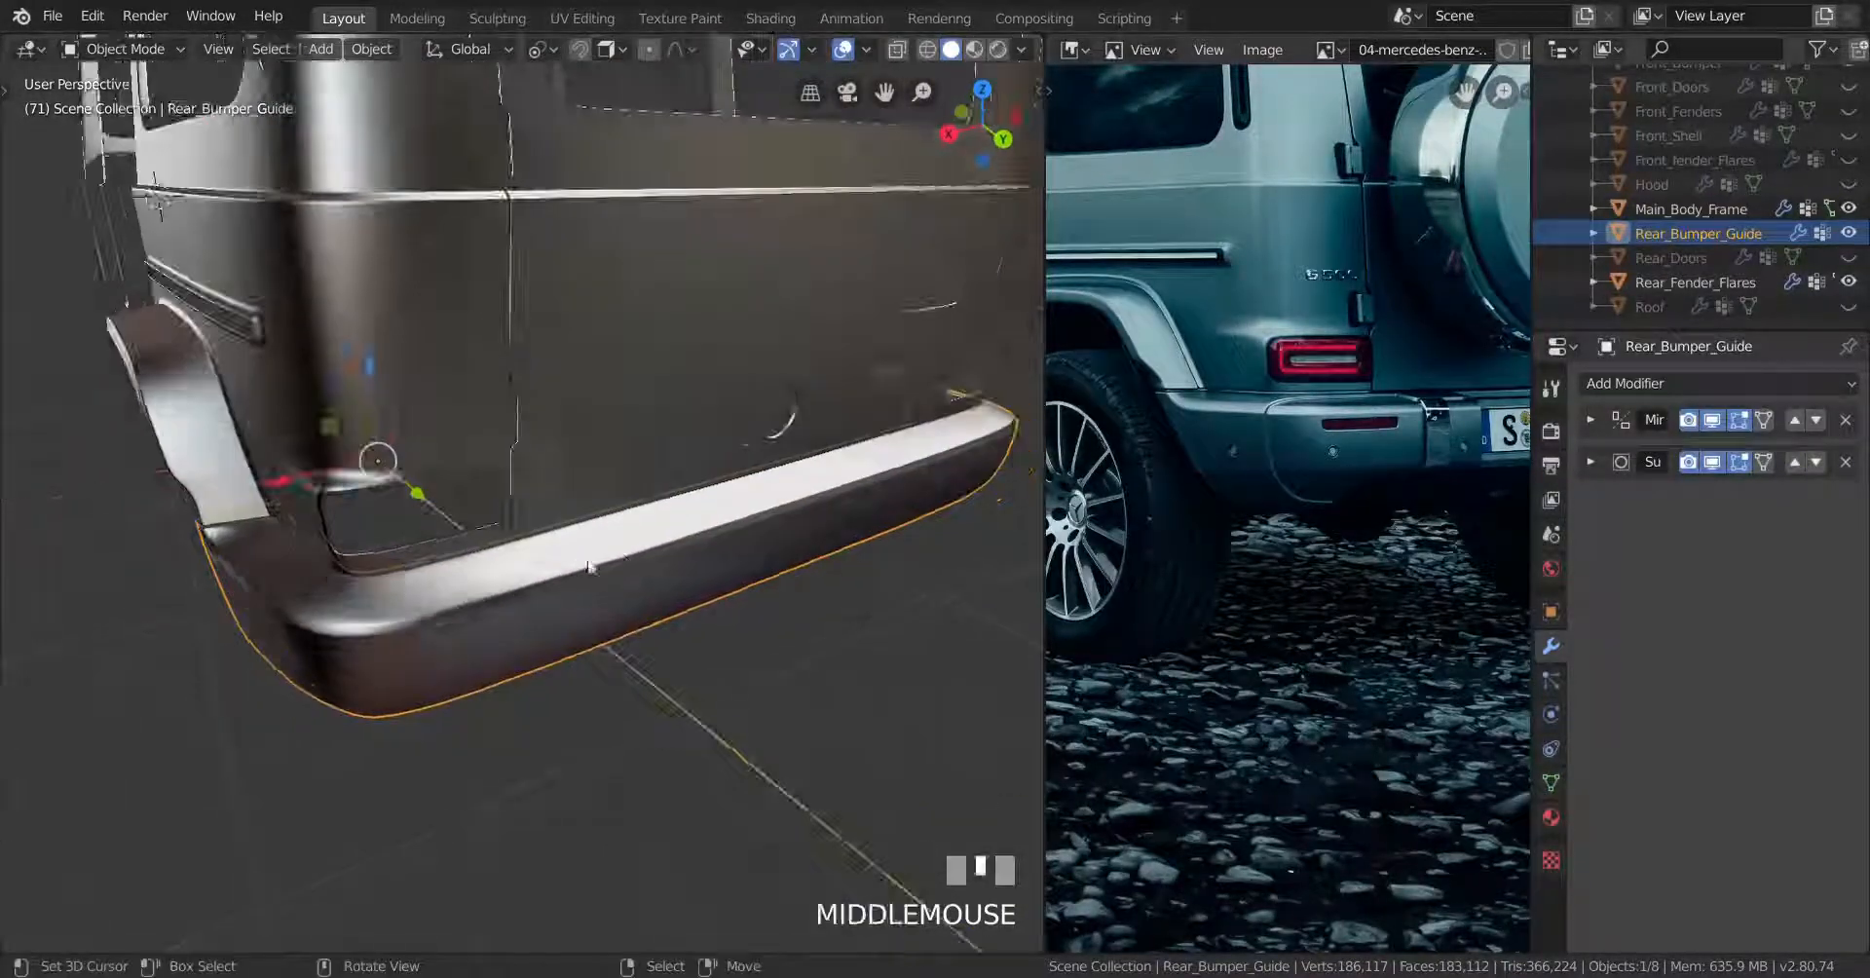
Move the rear bumper object into the Guide Meshes collection
key("m")
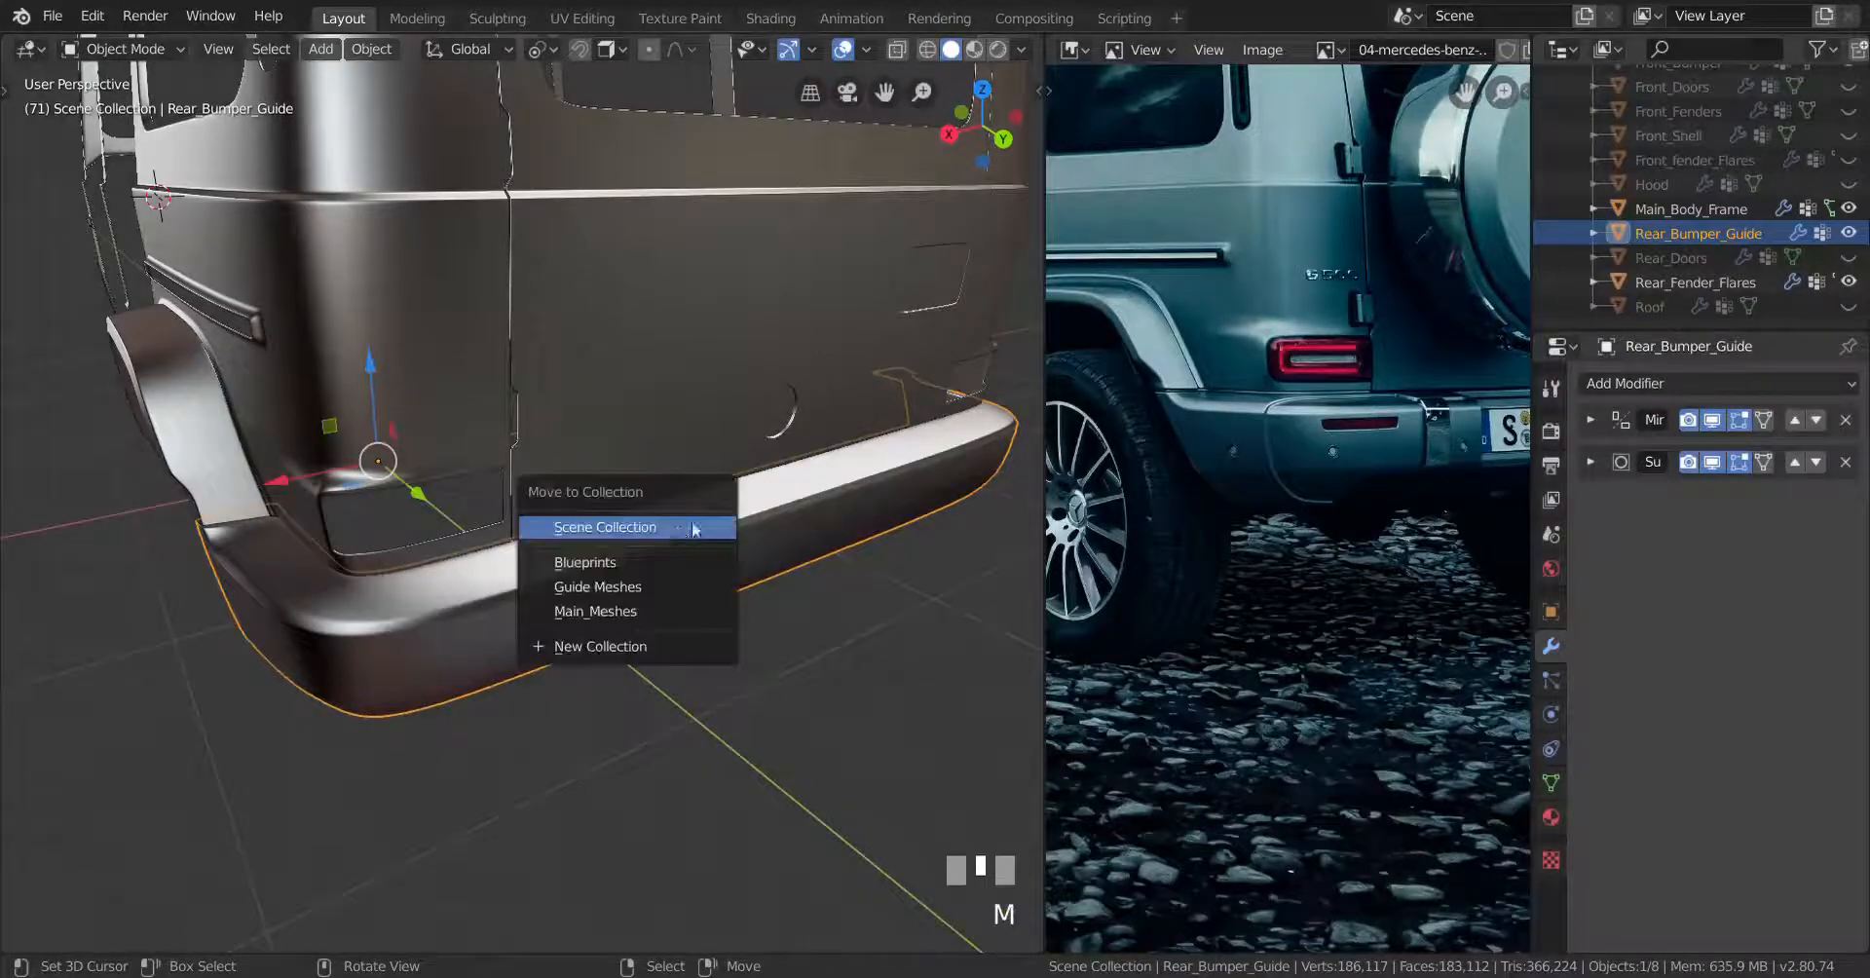
left_click(605, 587)
Rename the tailgate panel object Body_Guide.001 as Trunk
middle_click_drag(605, 587, 603, 492)
scroll(679, 484, "up", 2)
right_click(604, 492)
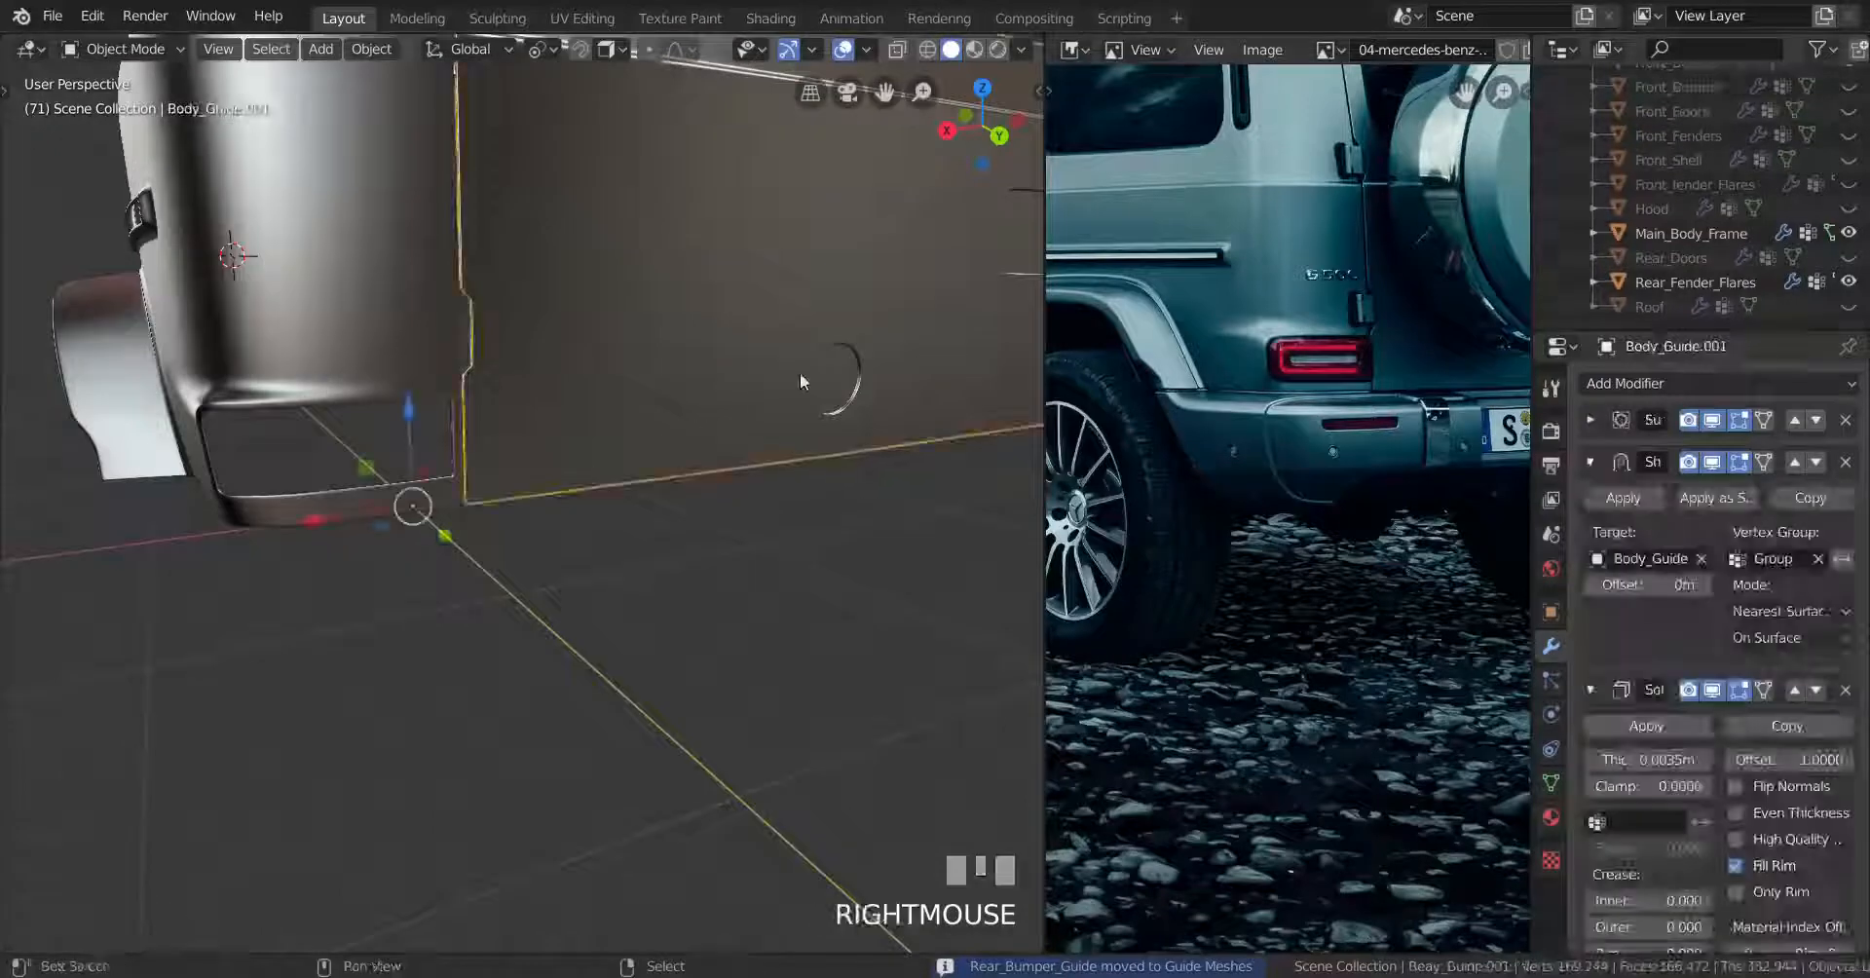
middle_click_drag(804, 375, 741, 409, "shift")
scroll(1677, 272, "up", 5)
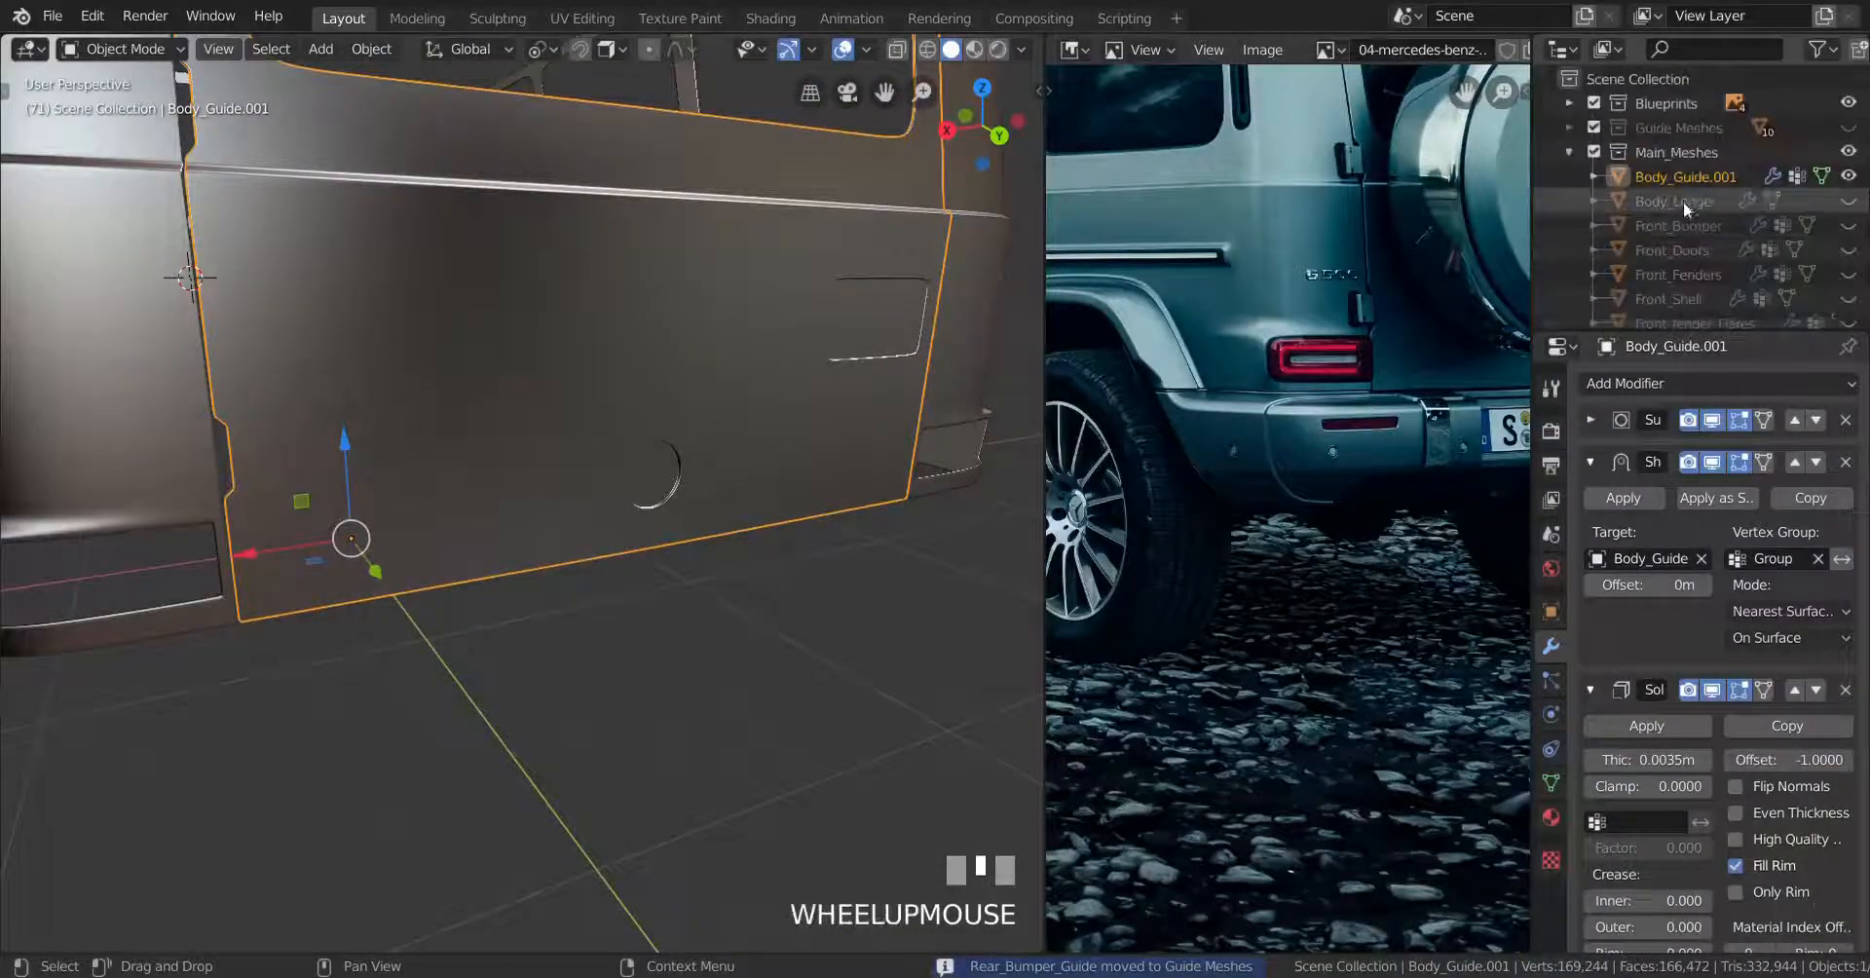
double_click(1682, 179)
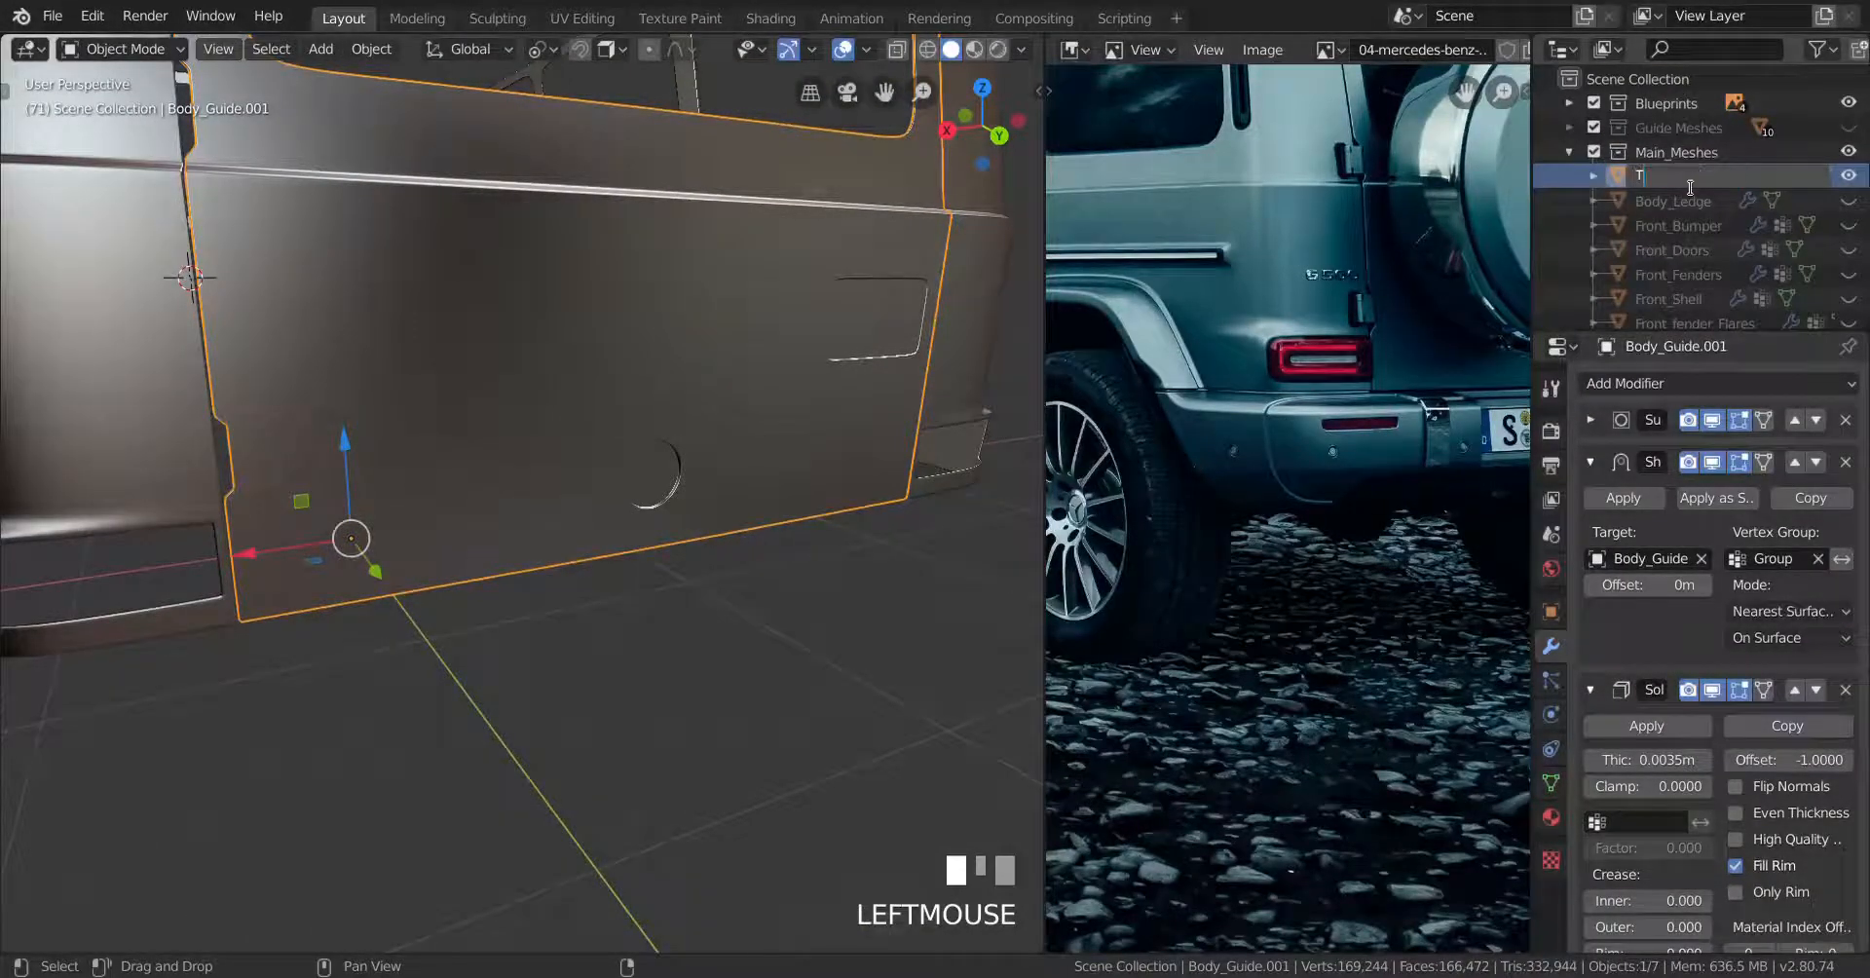
type("Trunk")
key("Return")
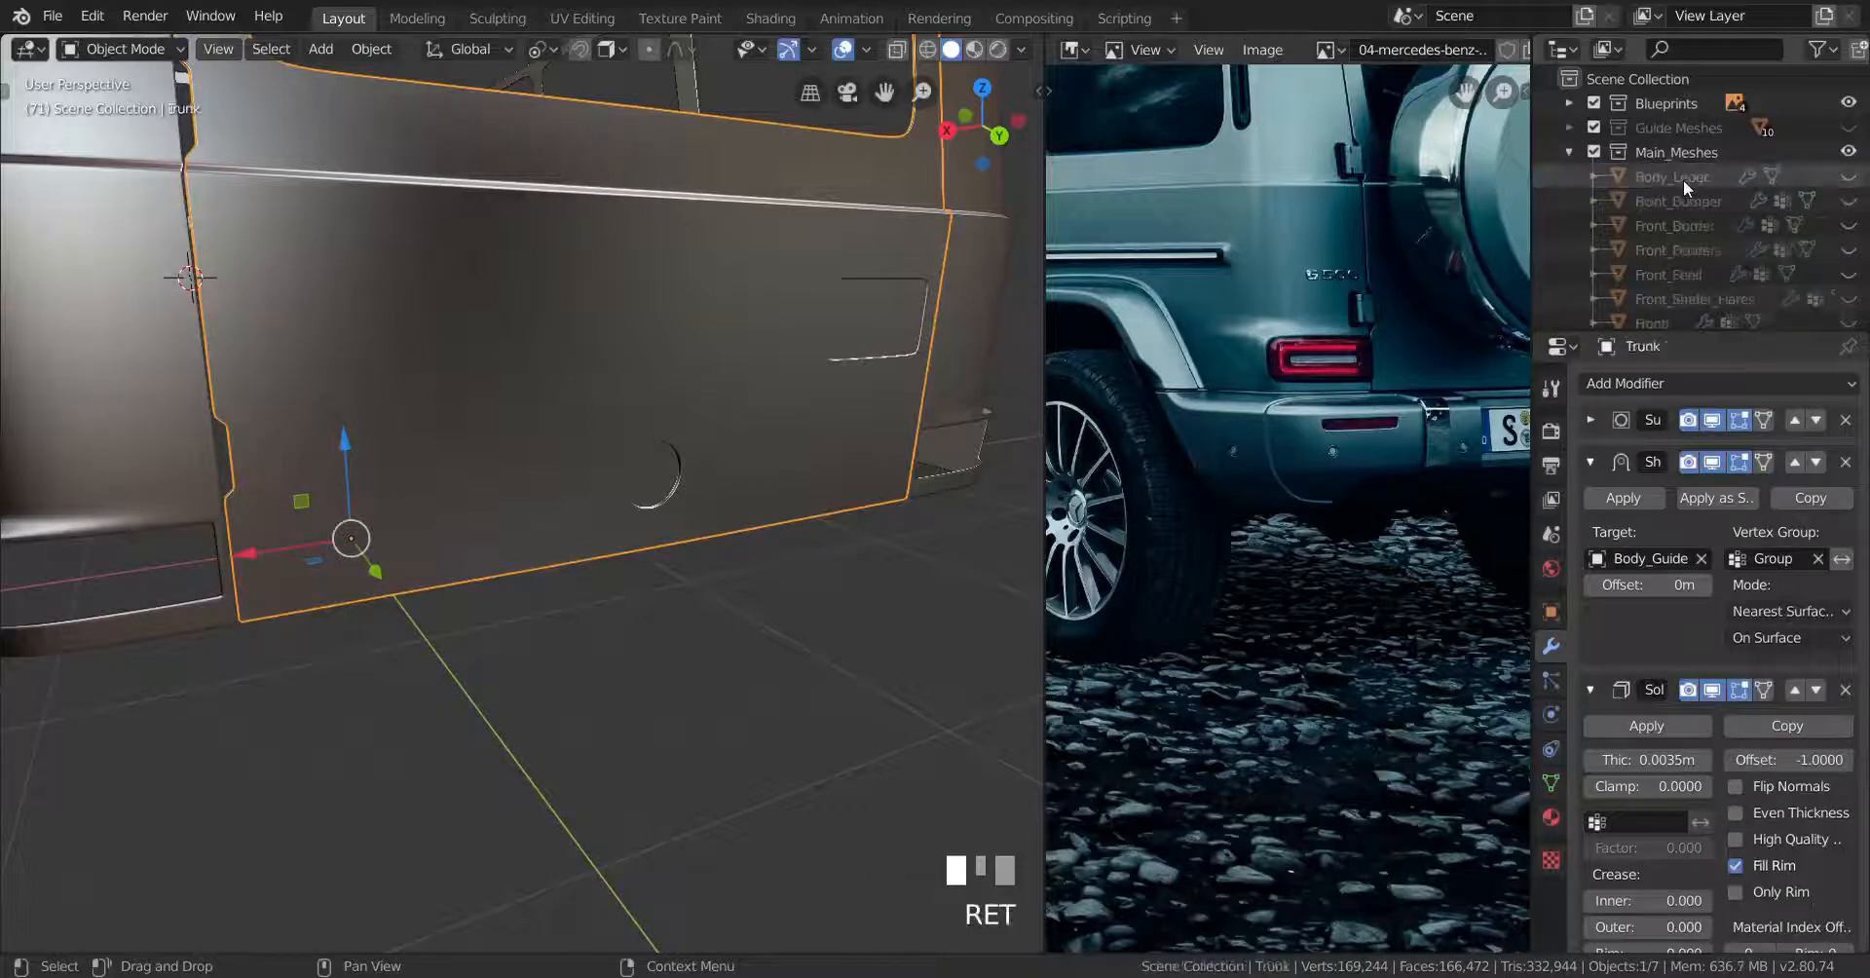
scroll(1685, 279, "down", 4)
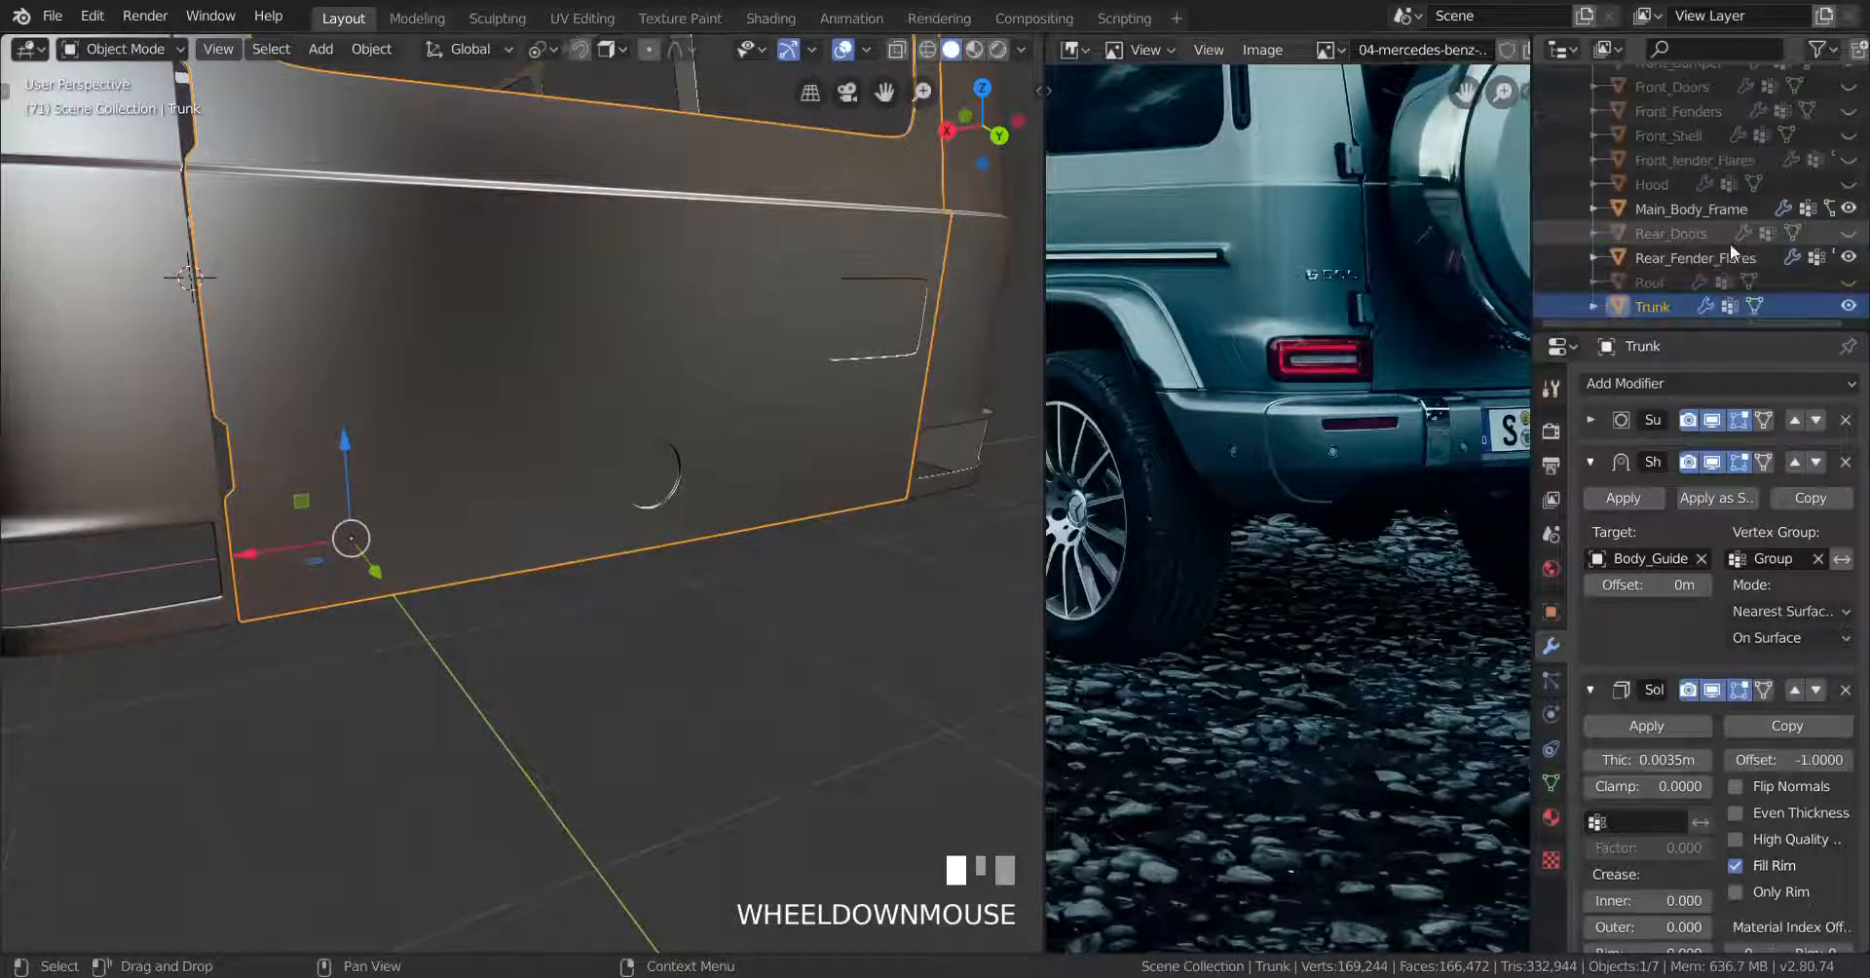
Reveal all hidden body parts and clear the selection
scroll(830, 323, "down", 6)
scroll(830, 323, "down", 2)
middle_click_drag(831, 321, 845, 327)
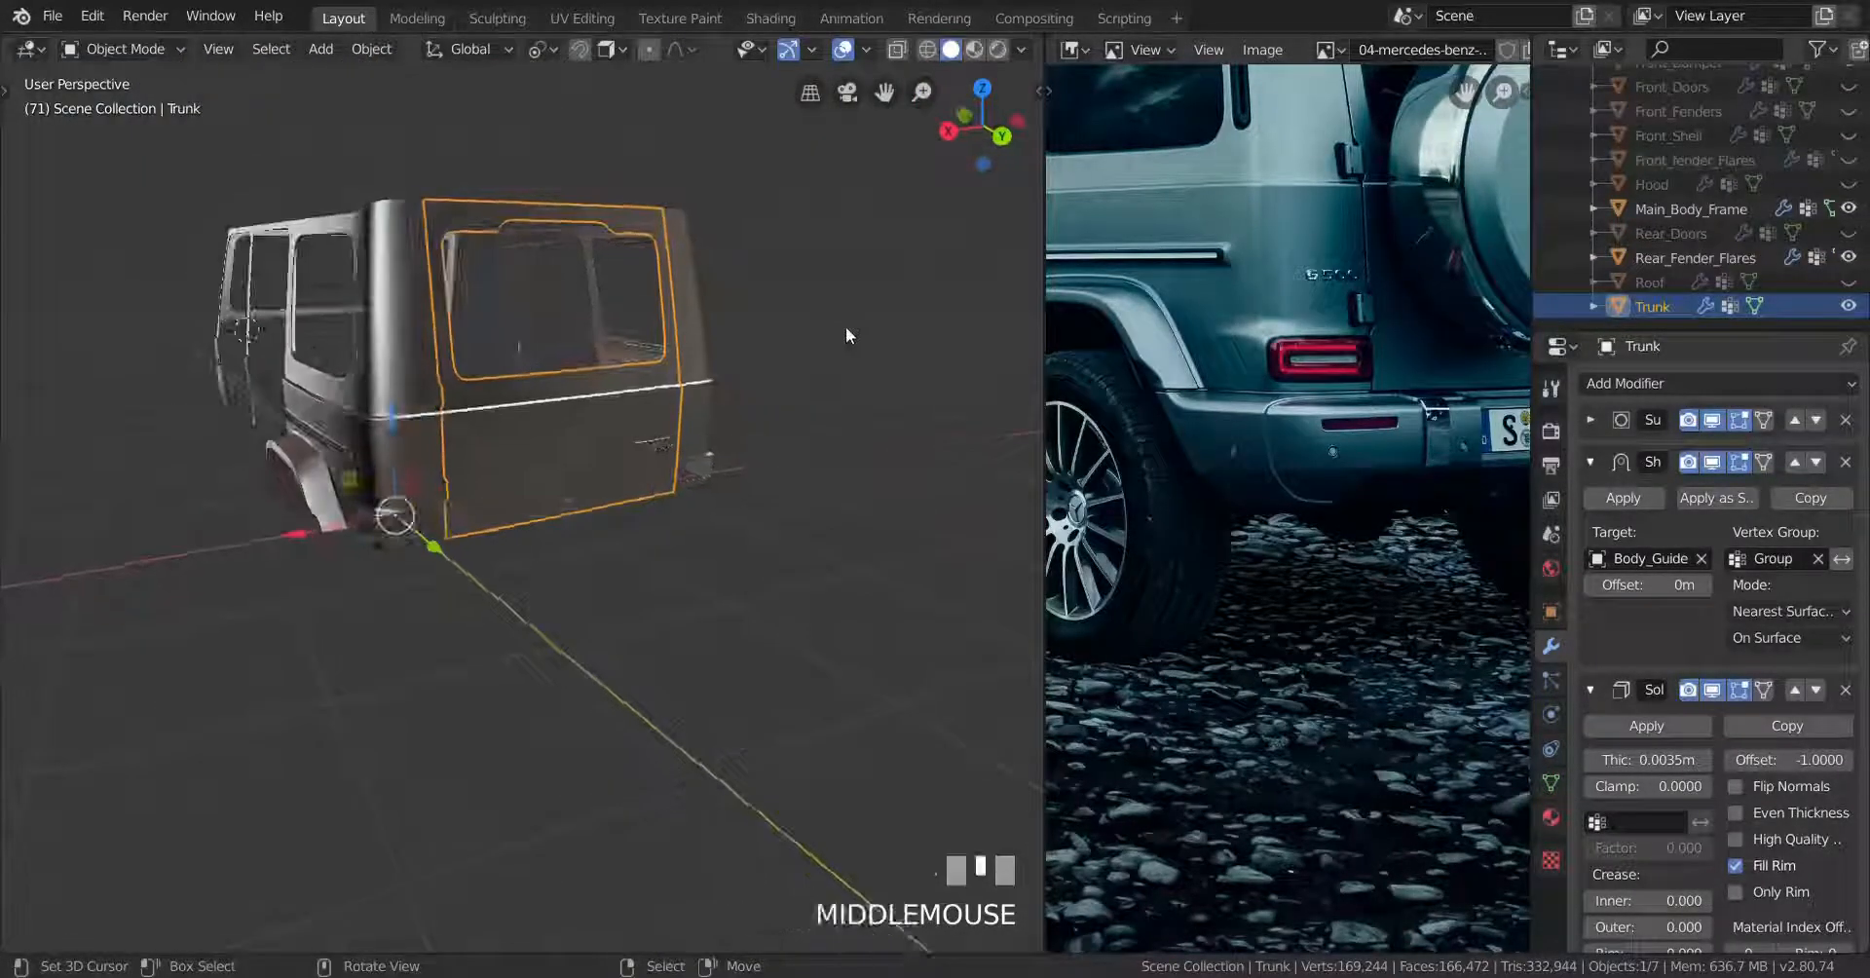
key("alt+h")
middle_click_drag(598, 359, 689, 376)
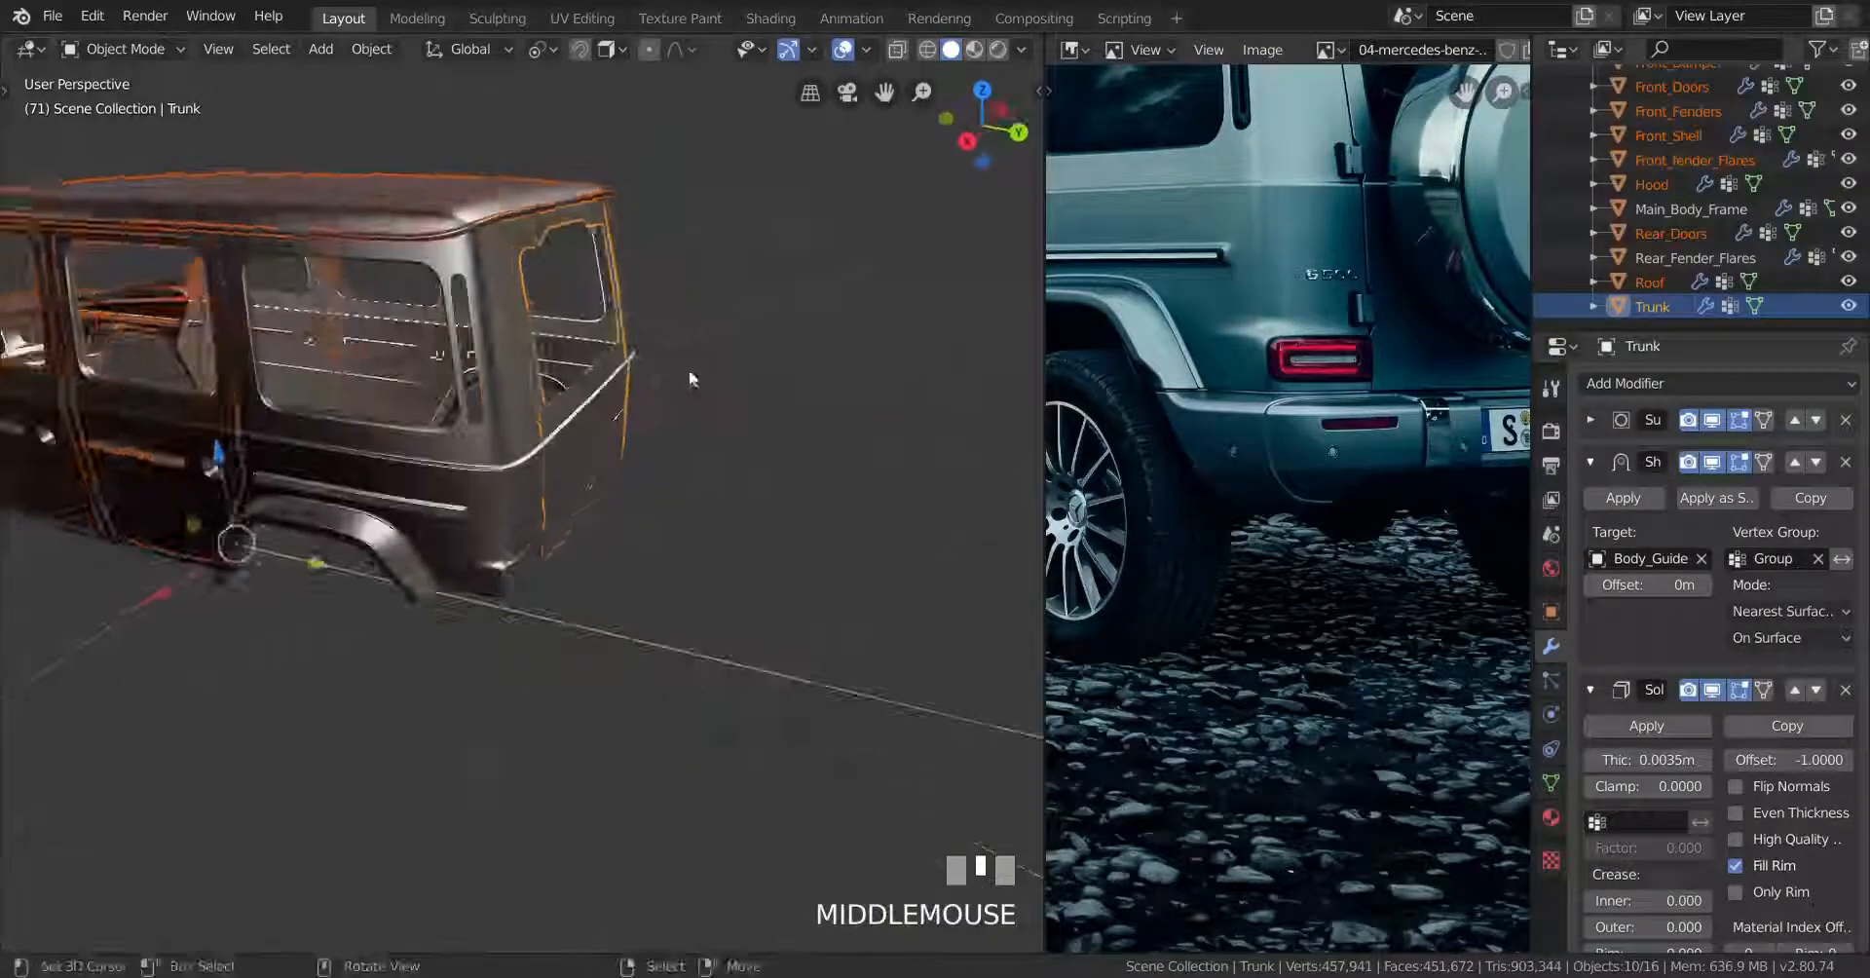
key("alt+a")
scroll(534, 342, "up", 5)
middle_click_drag(534, 342, 856, 386, "shift")
scroll(806, 398, "down", 4)
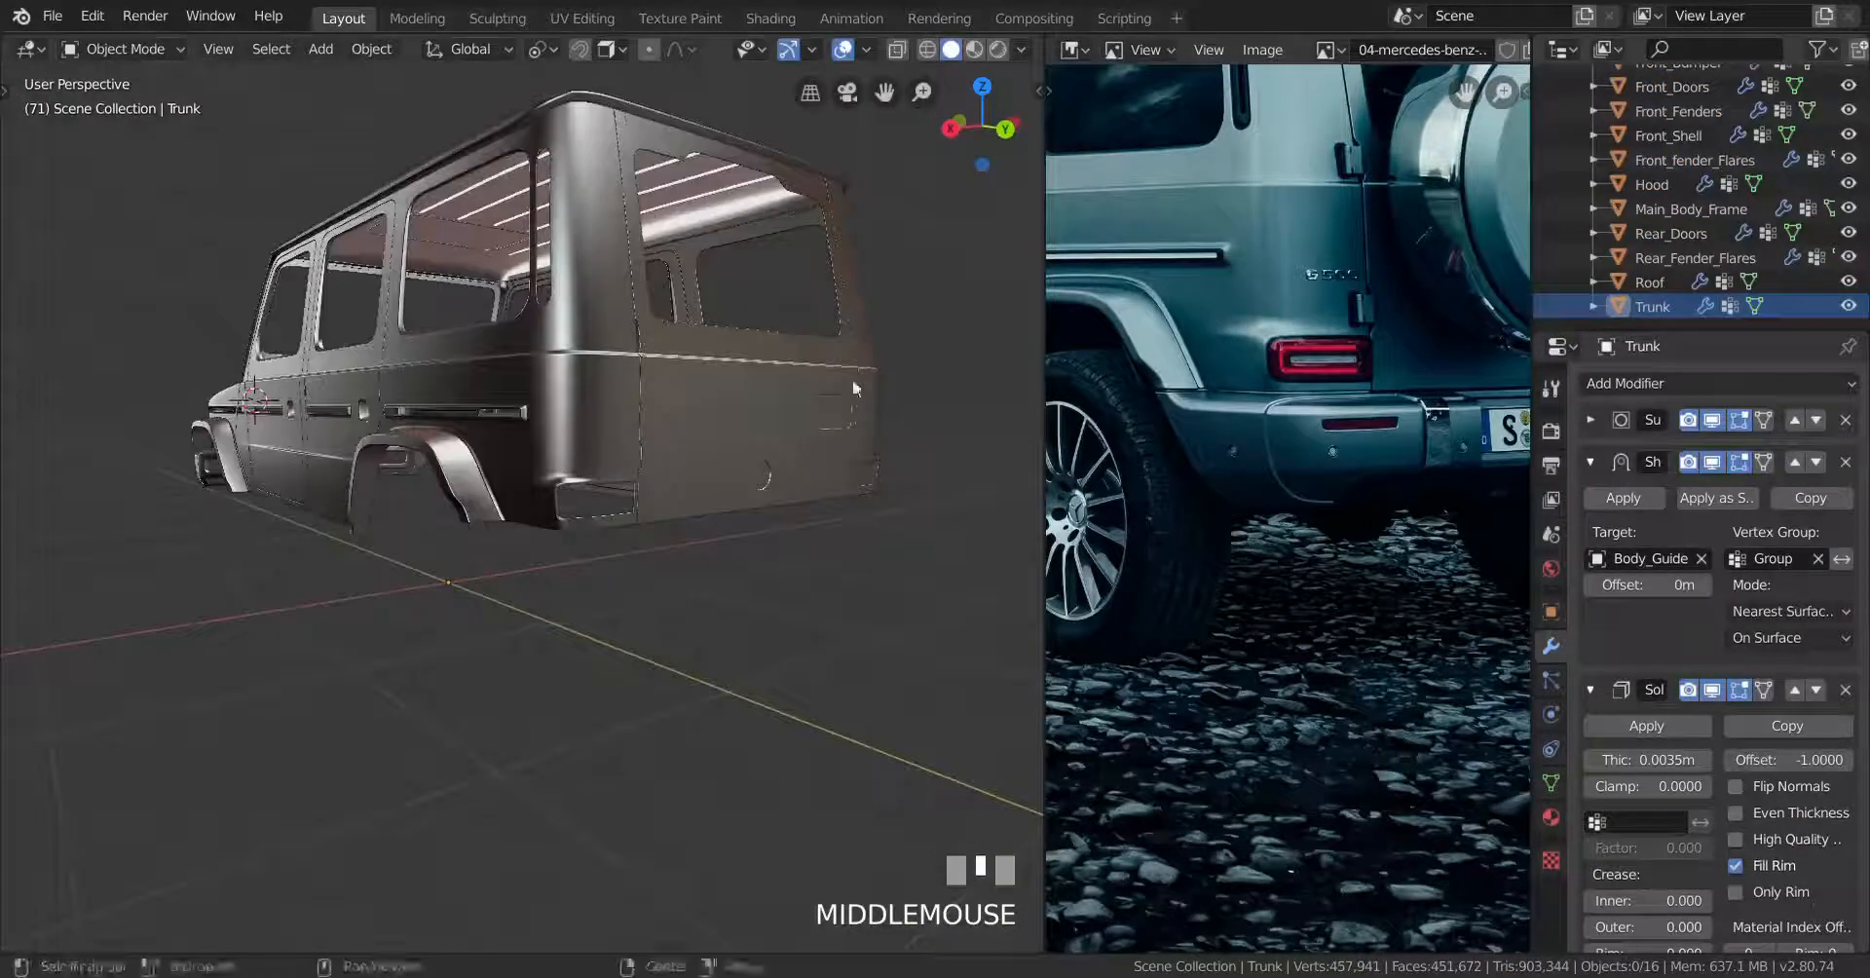
Expand the Guide Meshes collection and hide all its guide objects except Rear_Bumper_Guide
scroll(1694, 243, "up", 4)
left_click(1567, 128)
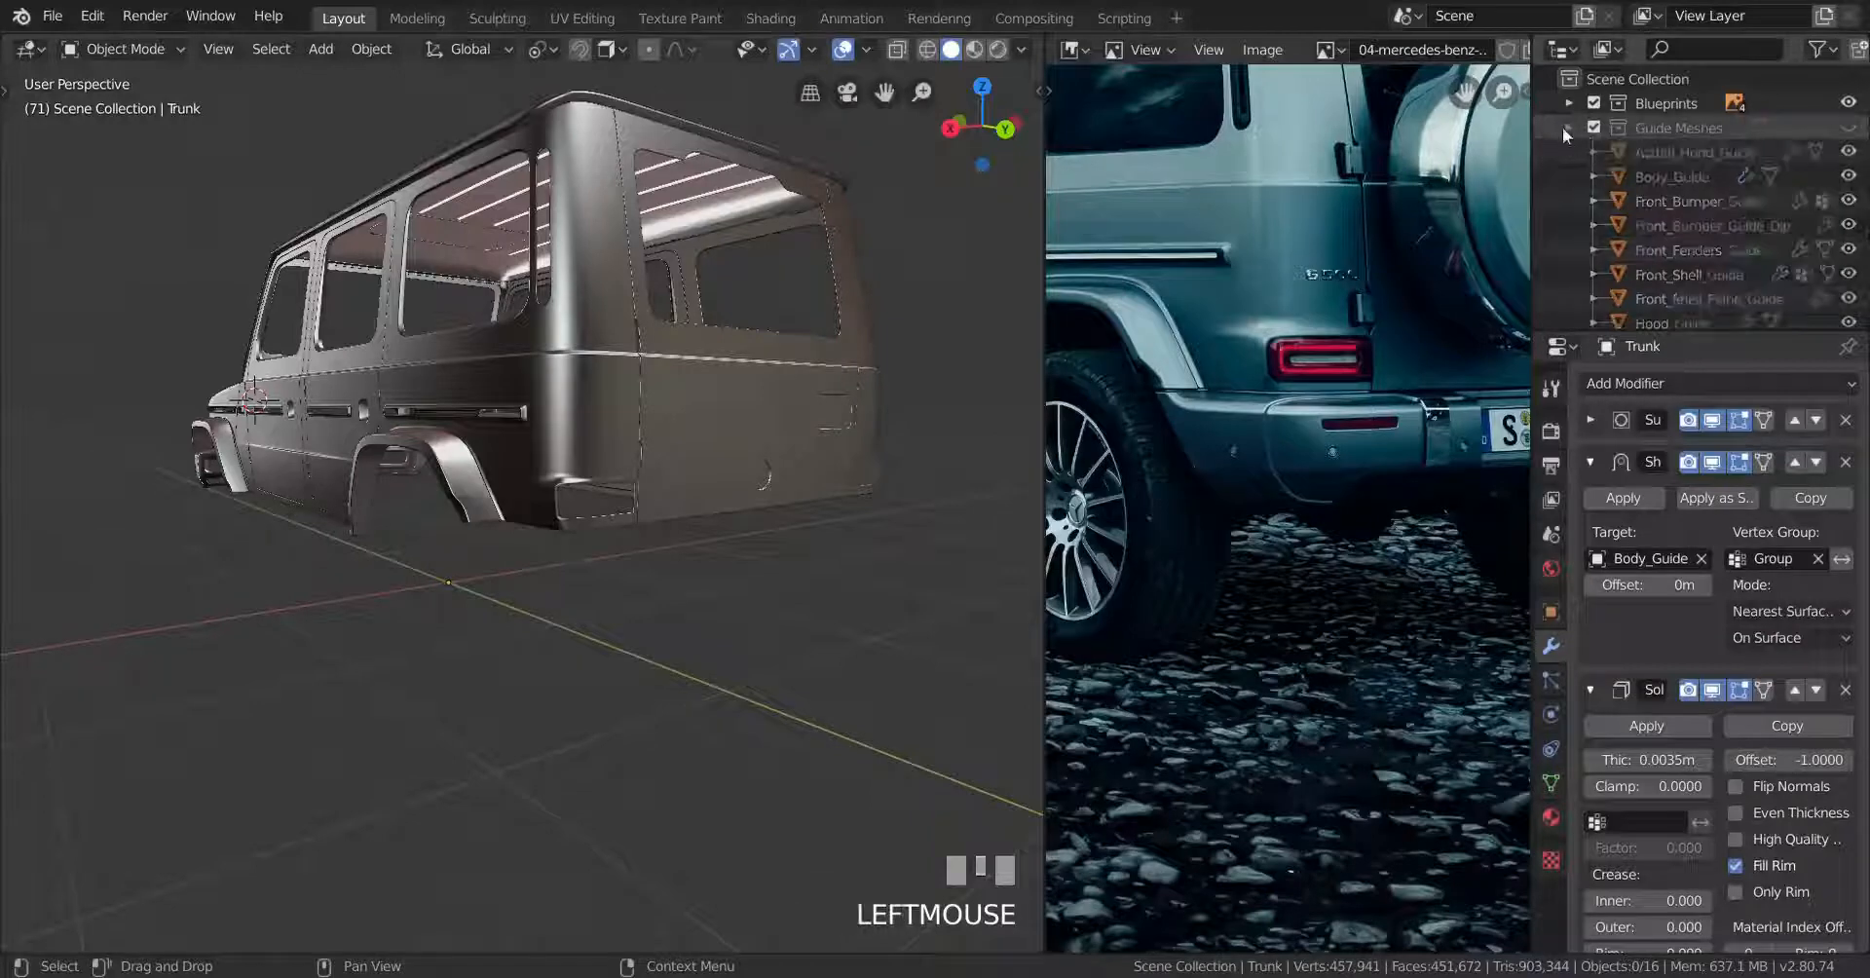
left_click(1849, 252)
scroll(1849, 252, "down", 2)
left_click(1849, 199)
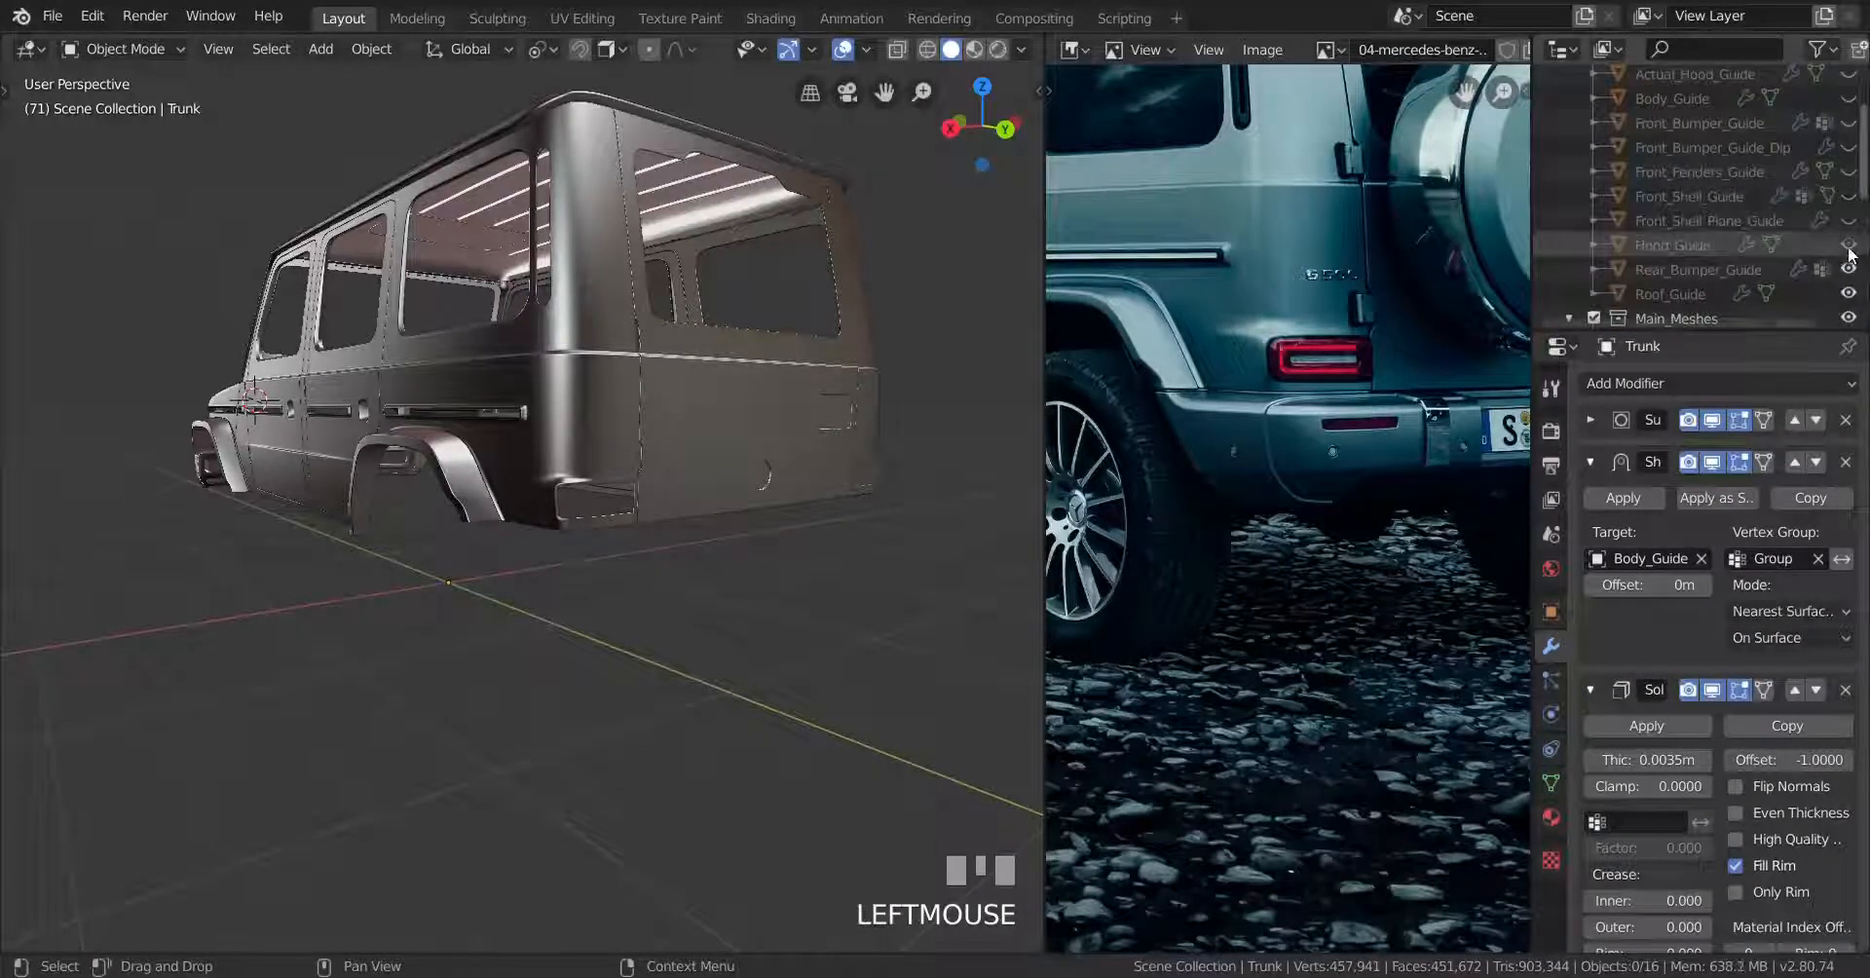
scroll(1829, 256, "down", 2)
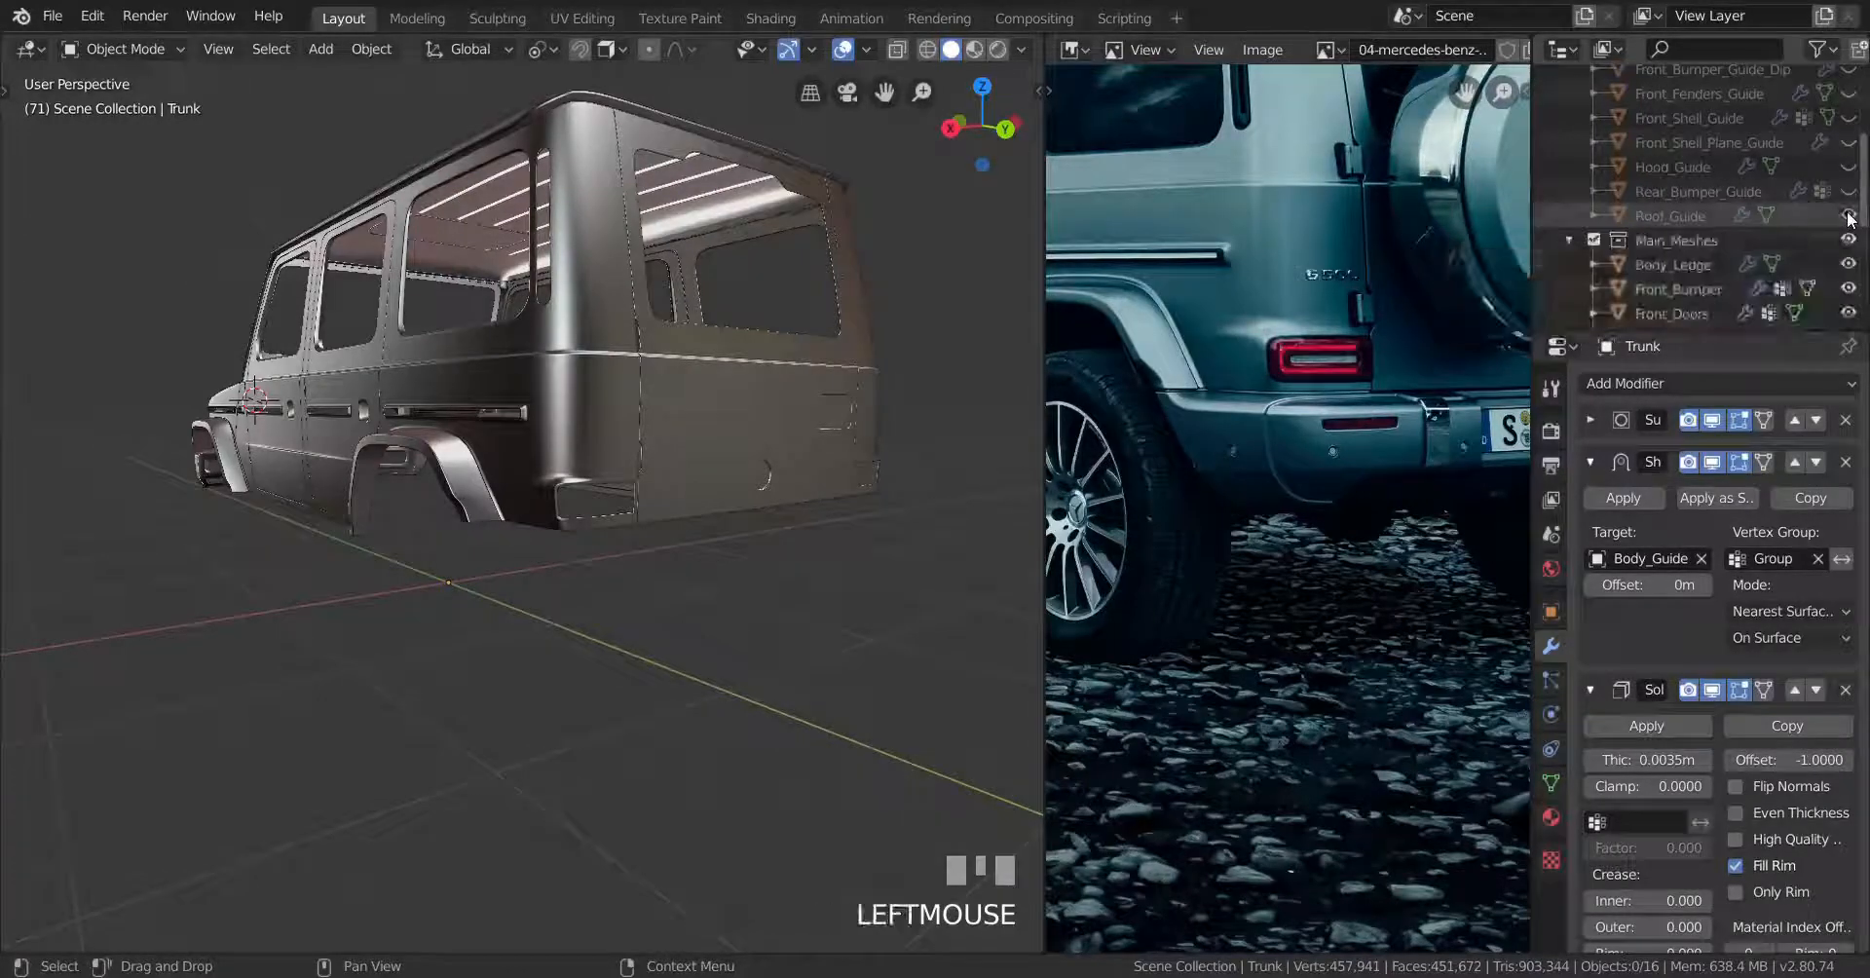
scroll(1849, 216, "up", 4)
scroll(1796, 185, "down", 2)
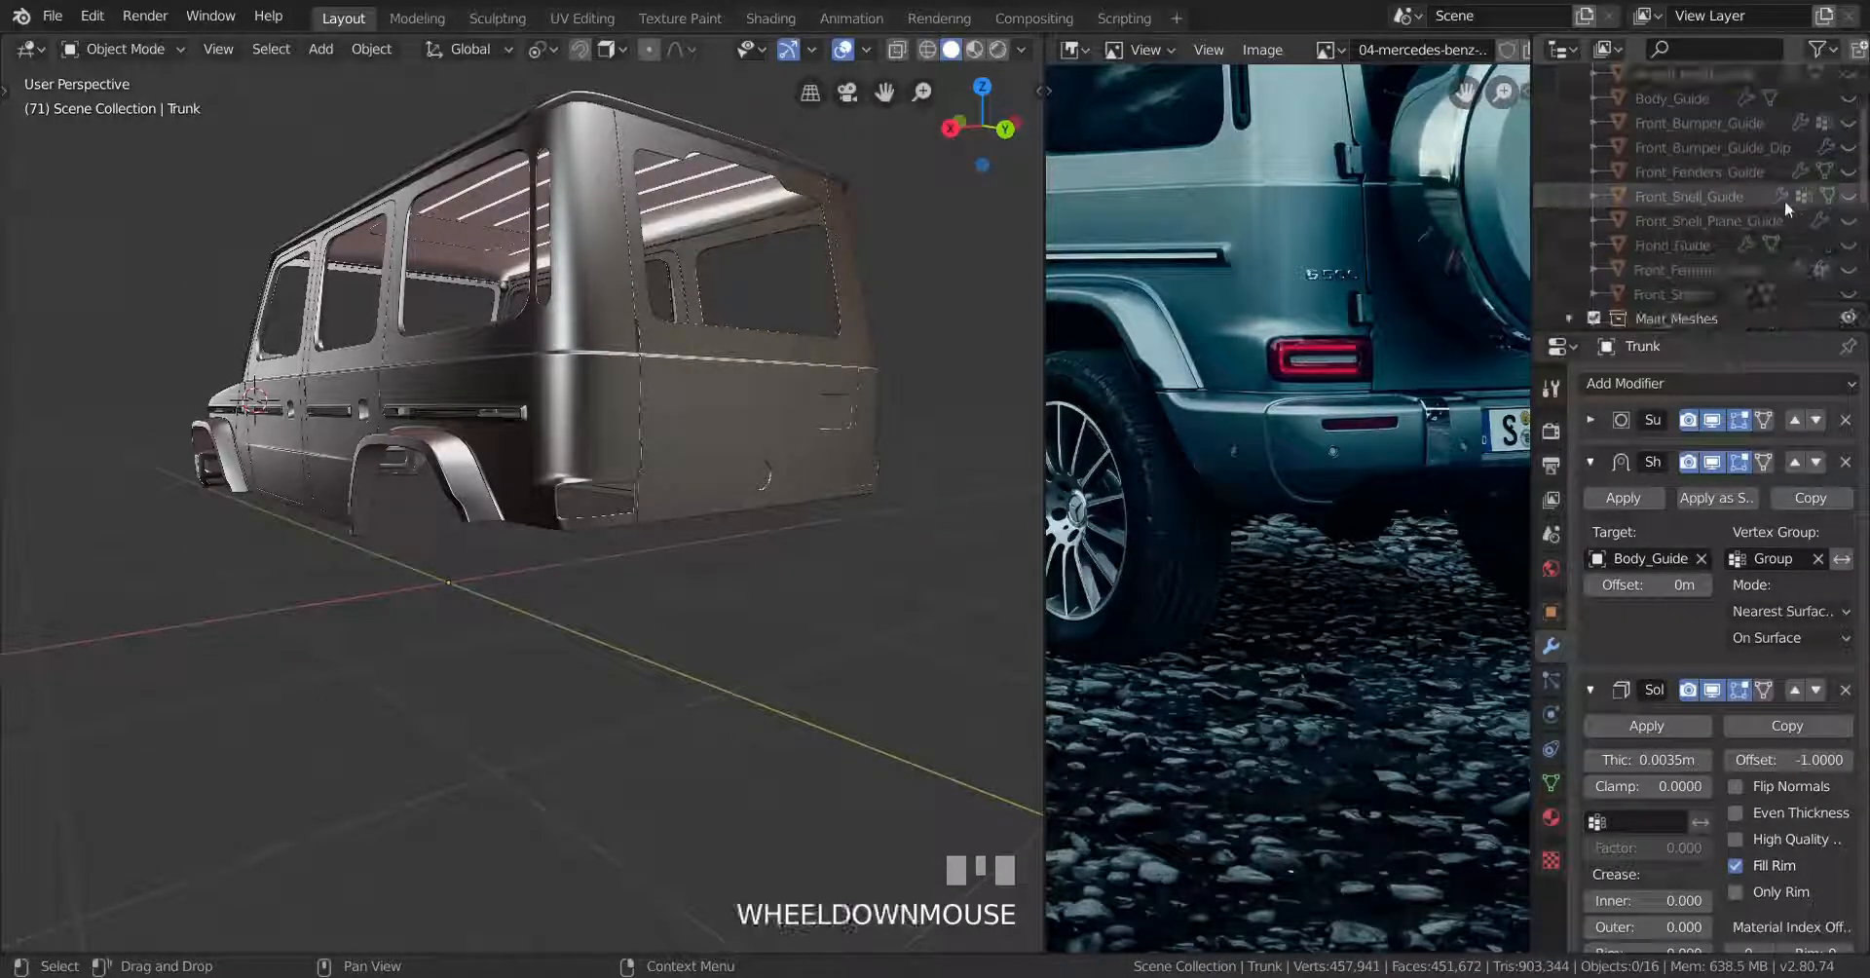
scroll(1817, 249, "up", 1)
scroll(1818, 249, "down", 1)
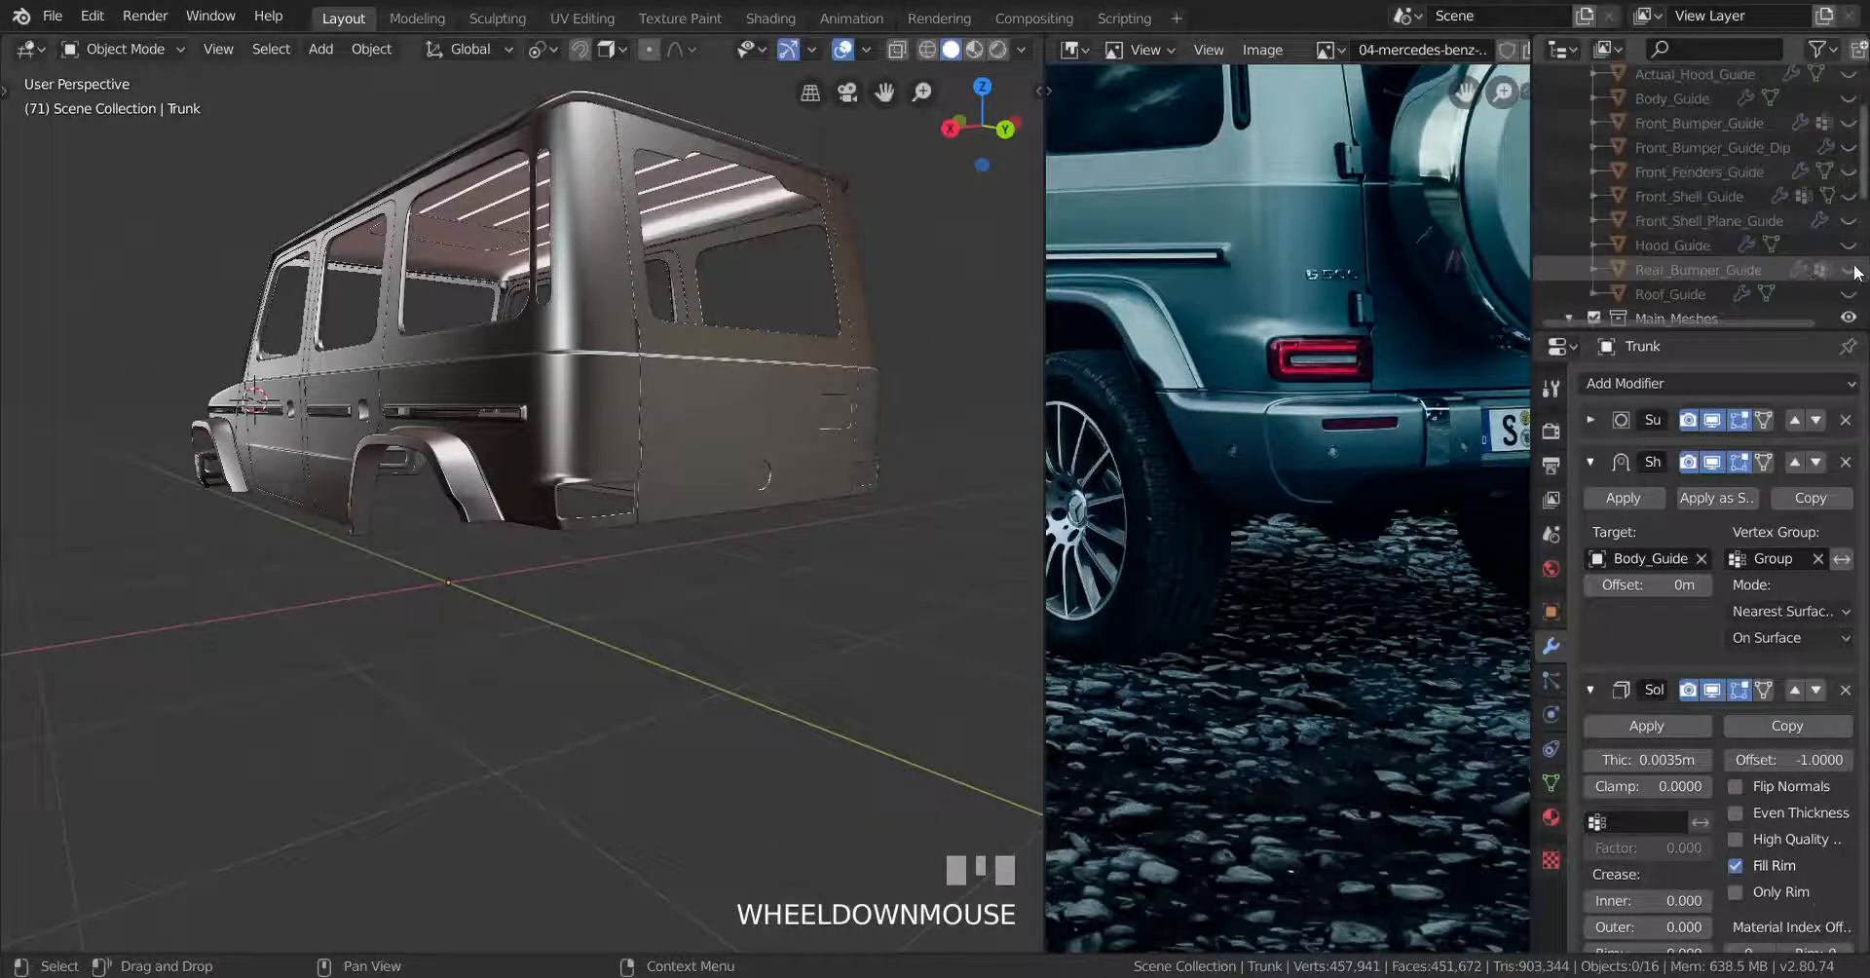
left_click(1848, 269)
Check the rear bumper guide against the complete body from several angles and save the file
middle_click_drag(806, 347, 828, 406)
scroll(789, 376, "up", 2)
scroll(828, 405, "down", 2)
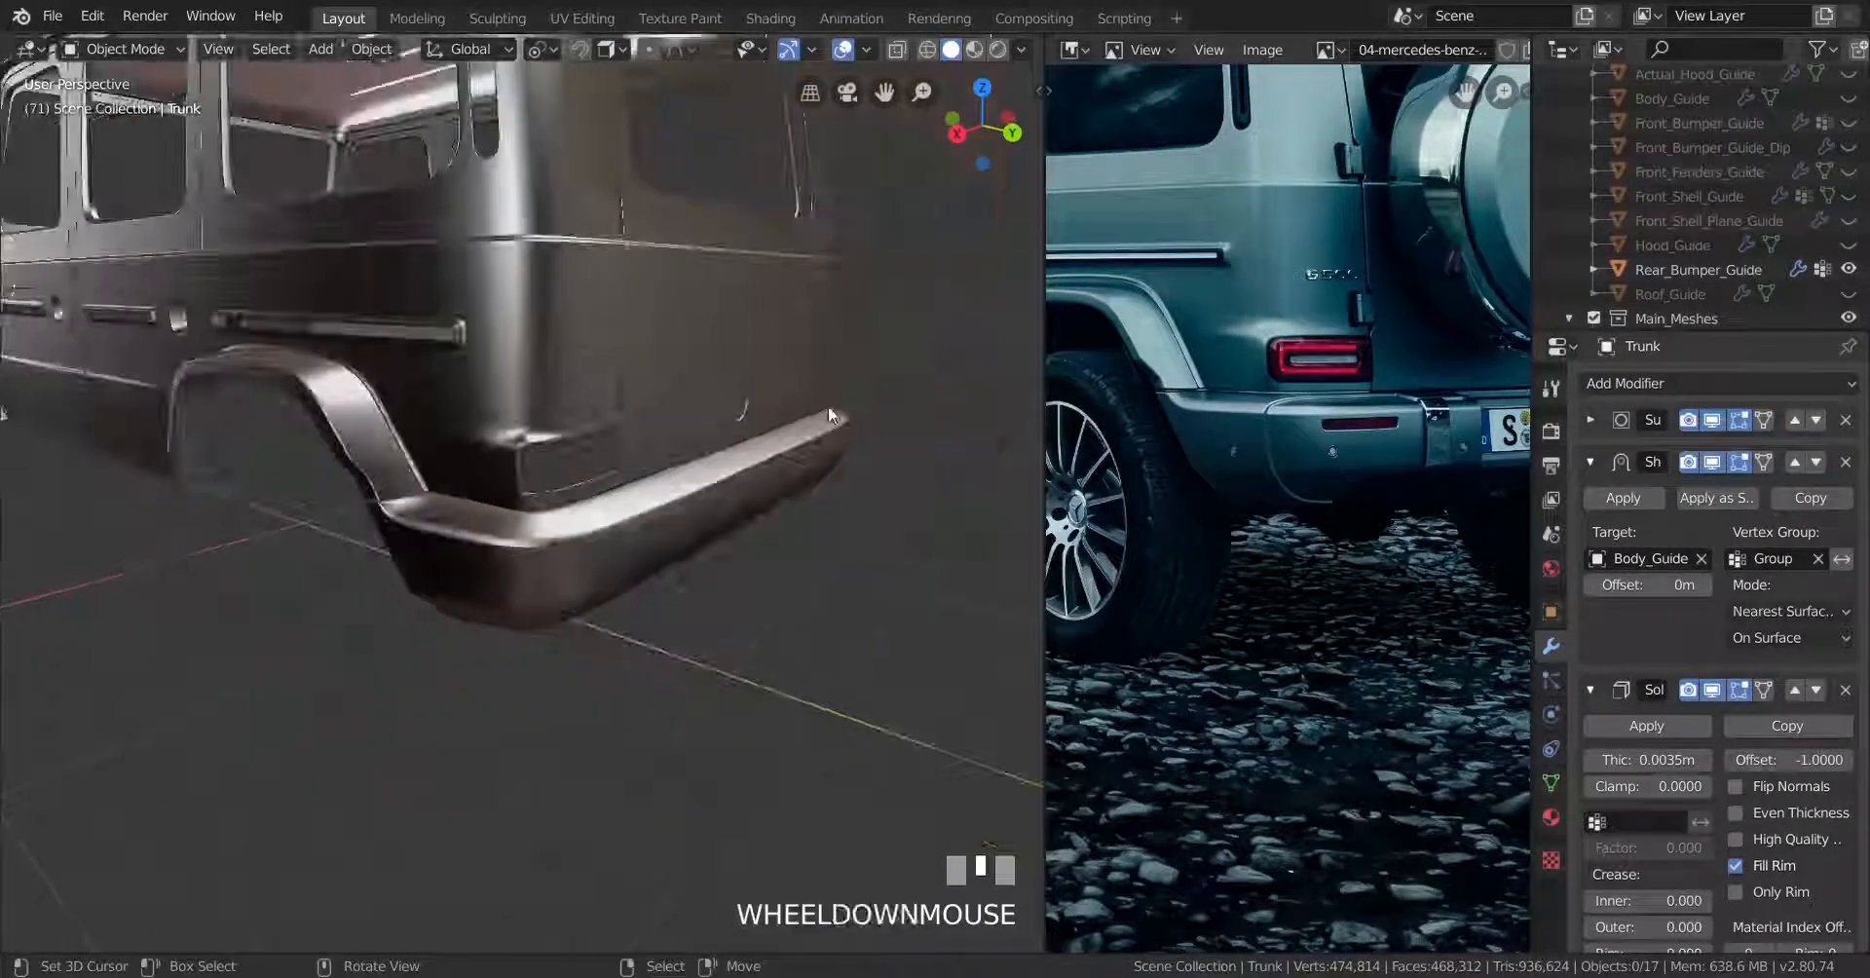
scroll(823, 440, "up", 2)
right_click(798, 506)
middle_click_drag(798, 506, 784, 437)
scroll(730, 464, "down", 2)
scroll(722, 446, "up", 2)
scroll(836, 438, "down", 2)
key("ctrl+s")
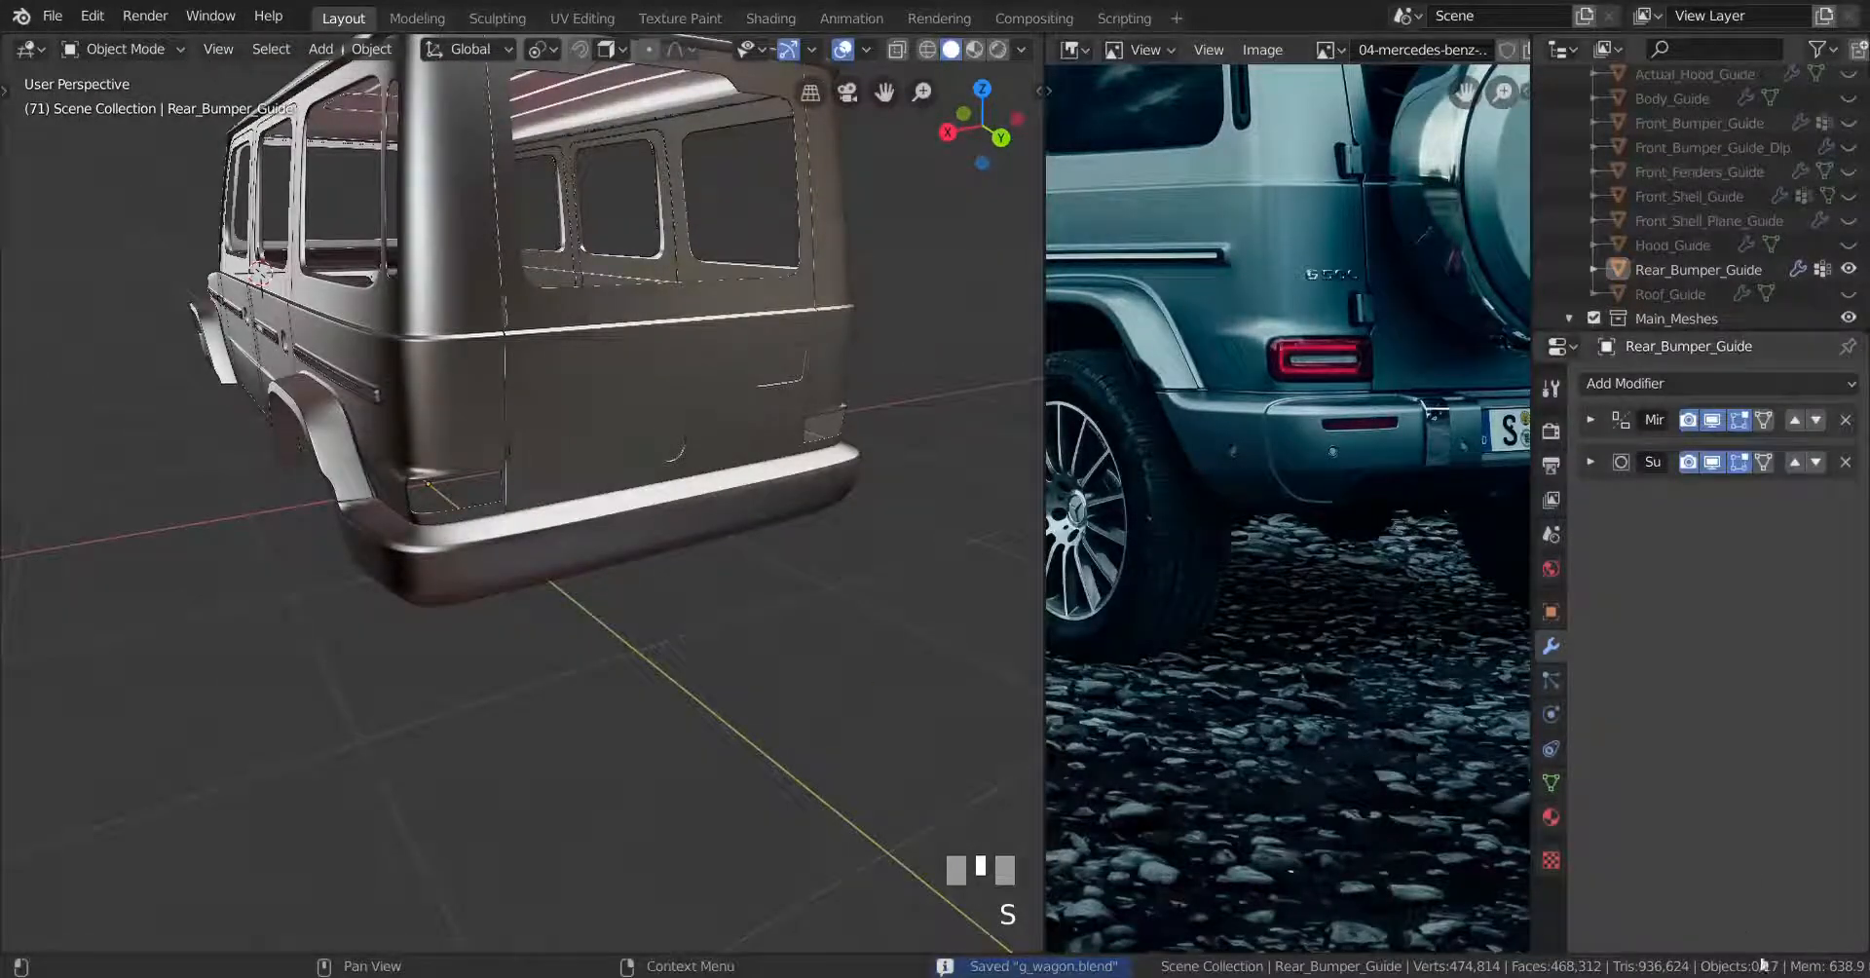